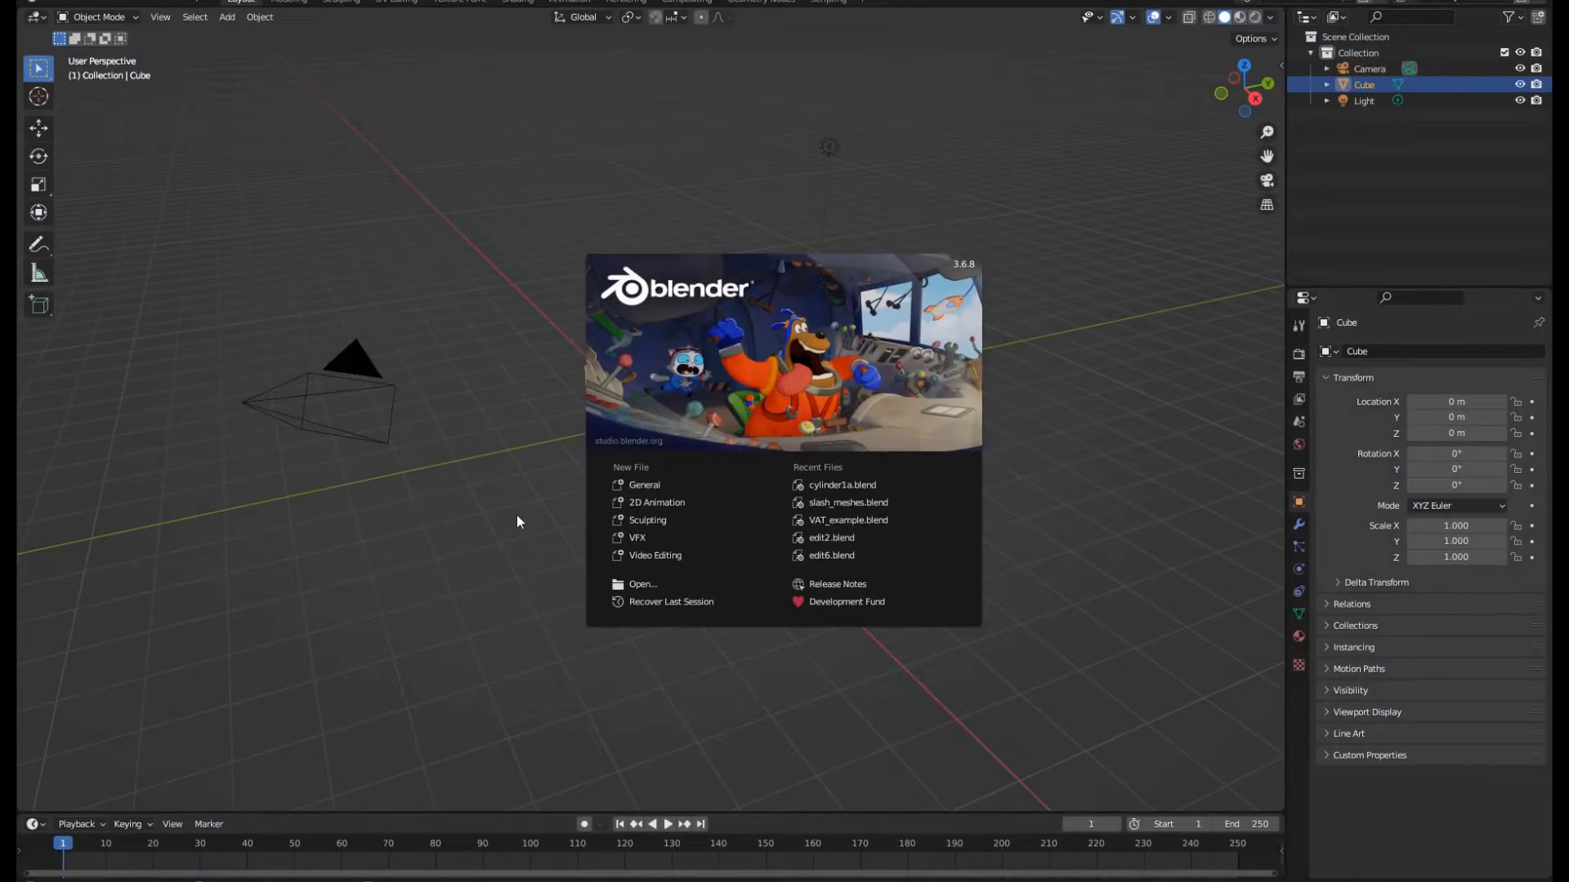
Dismiss the splash screen and delete all default objects from the scene.
left_click(517, 522)
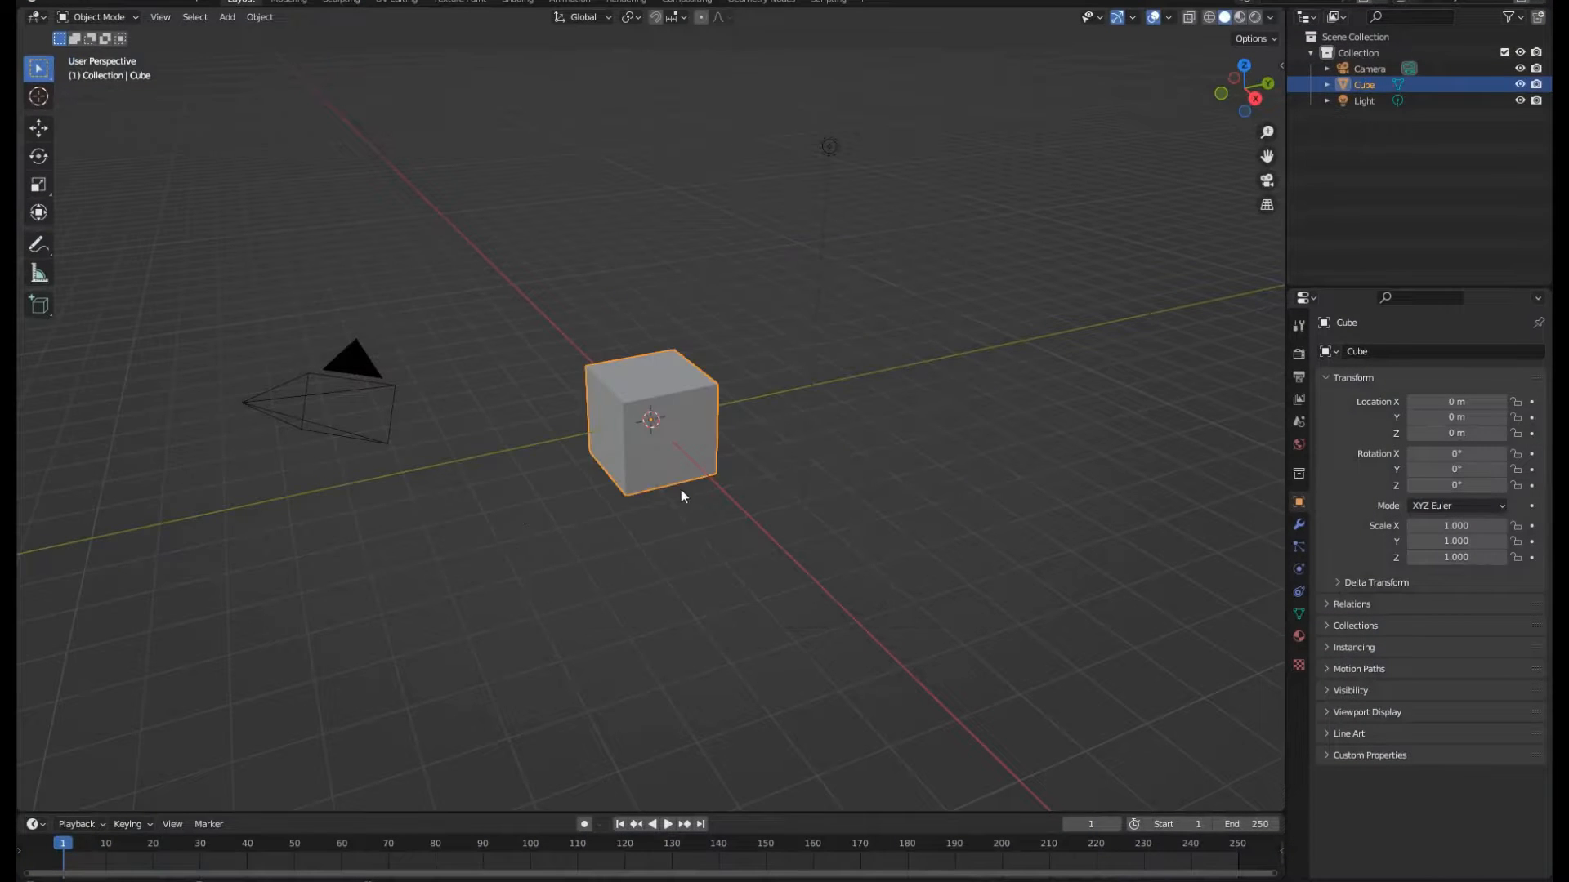
key("alt+a")
key("a")
key("x")
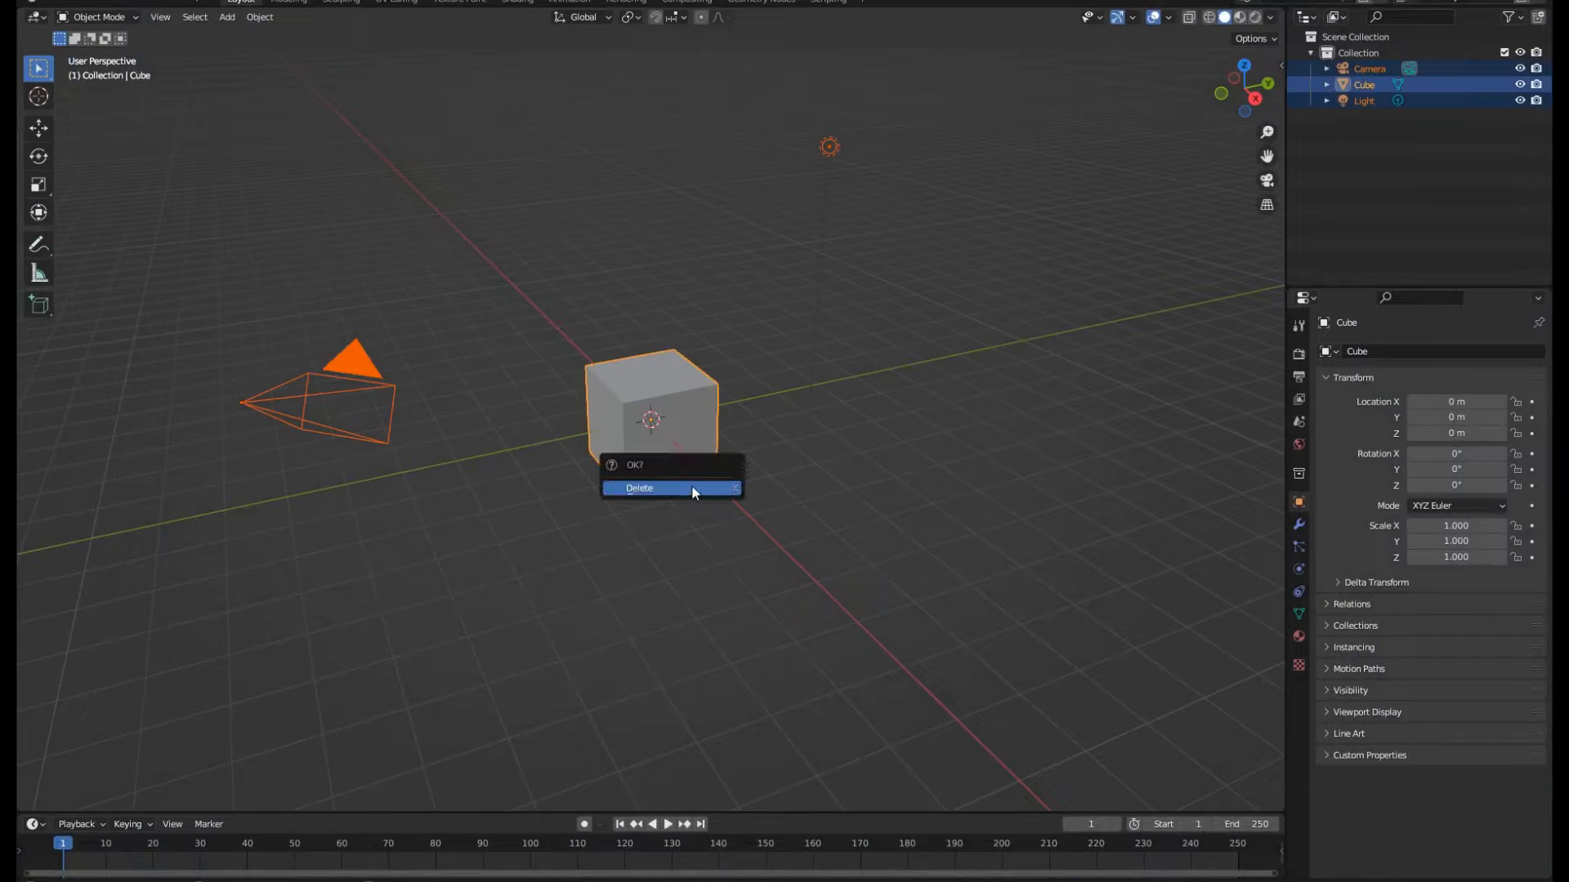
left_click(692, 488)
Add a cylinder mesh with its cap fill type set to Nothing.
key("shift+a")
mouse_move(662, 350)
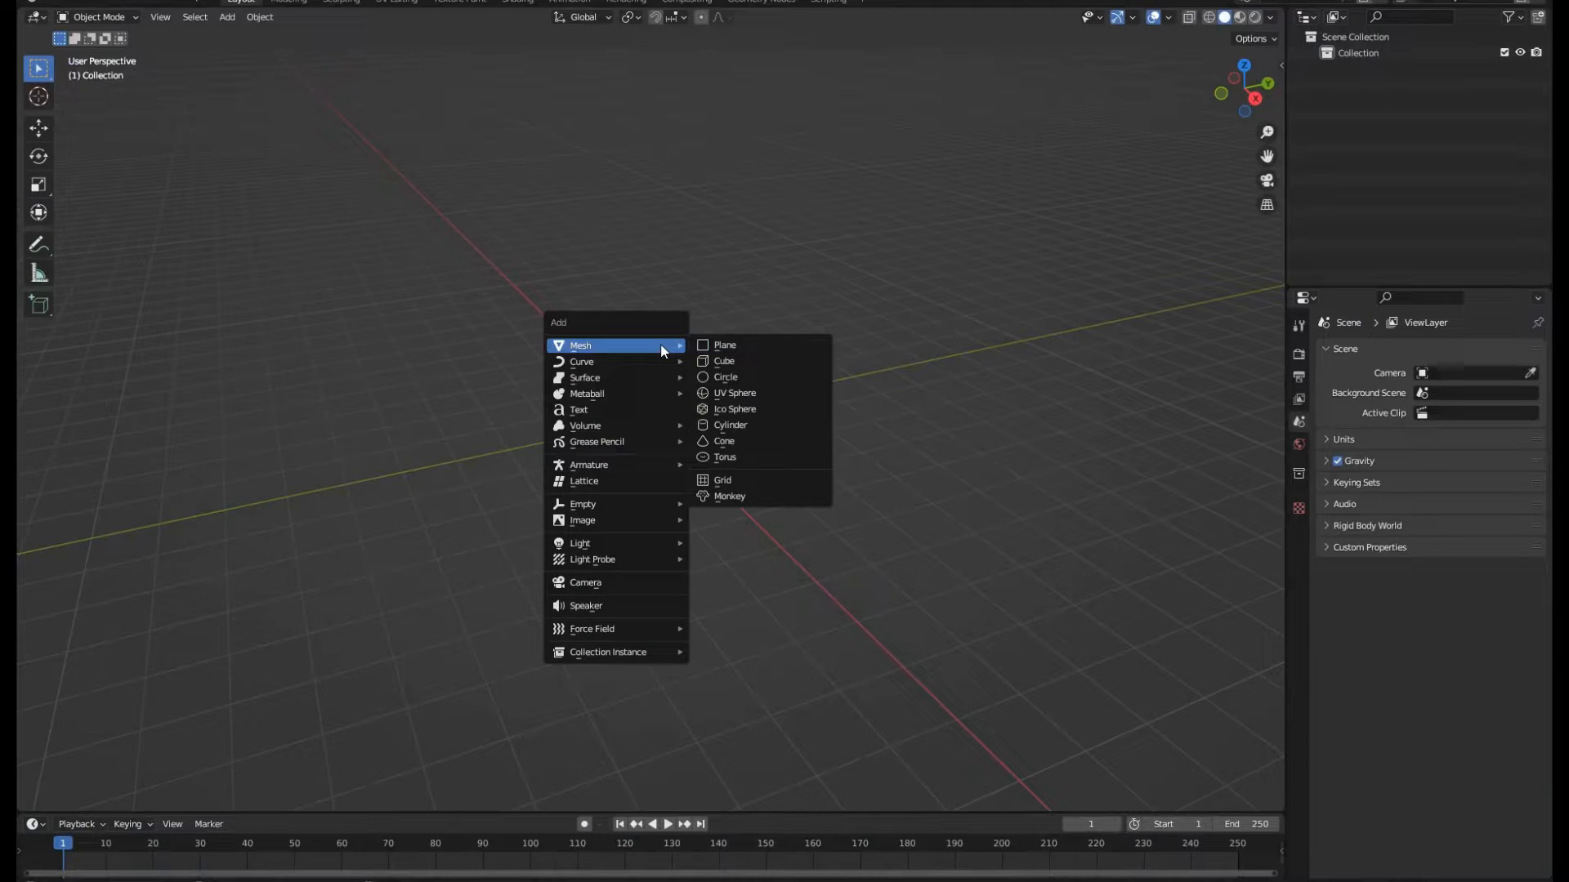
left_click(734, 427)
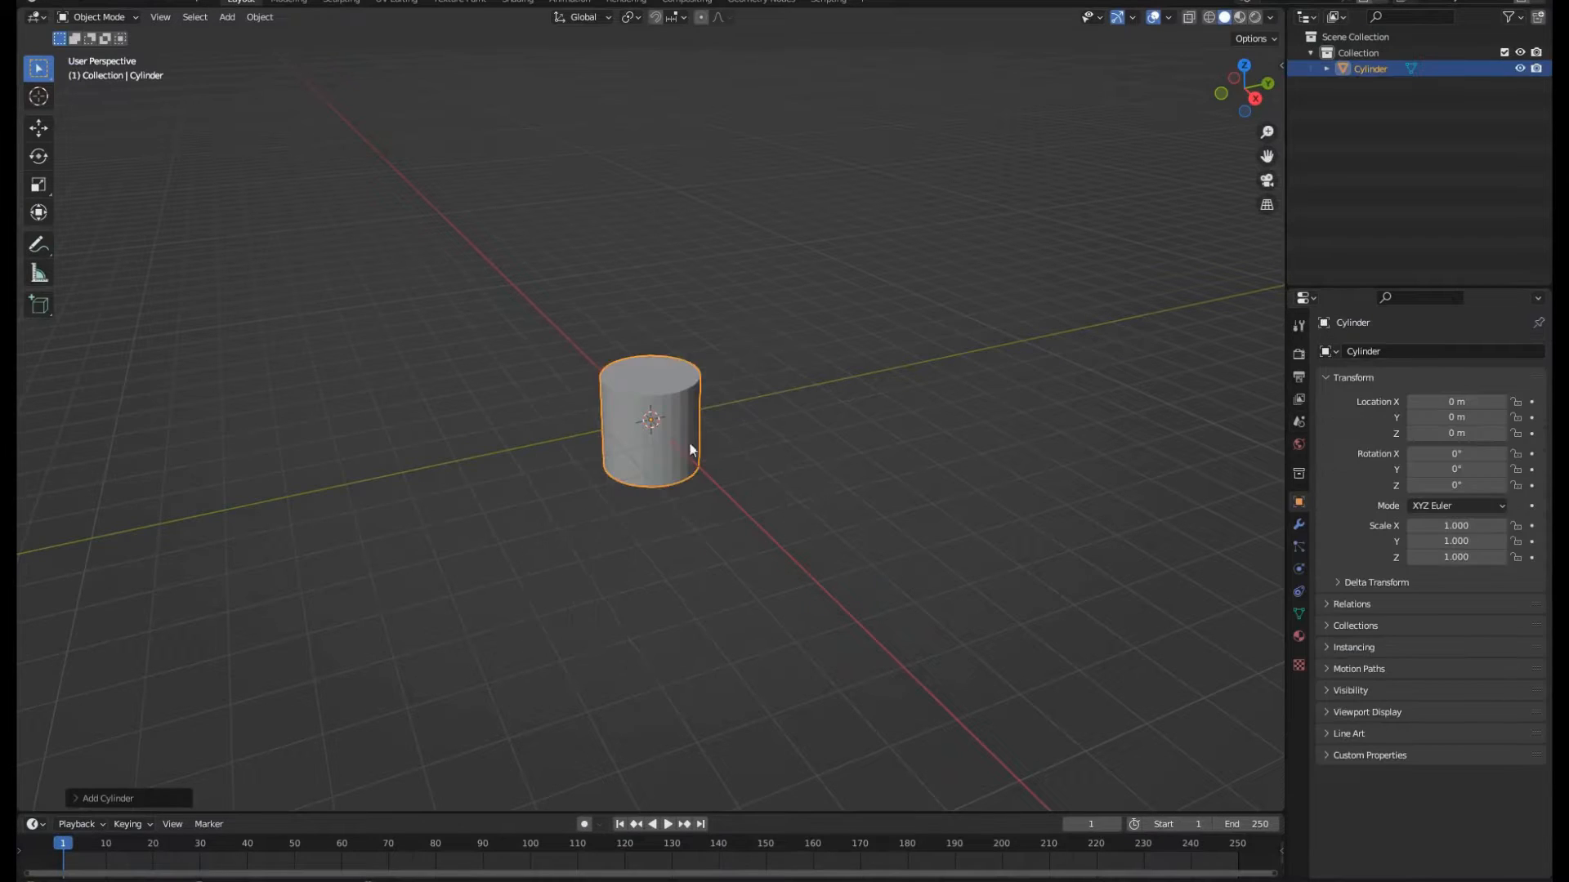
left_click(97, 798)
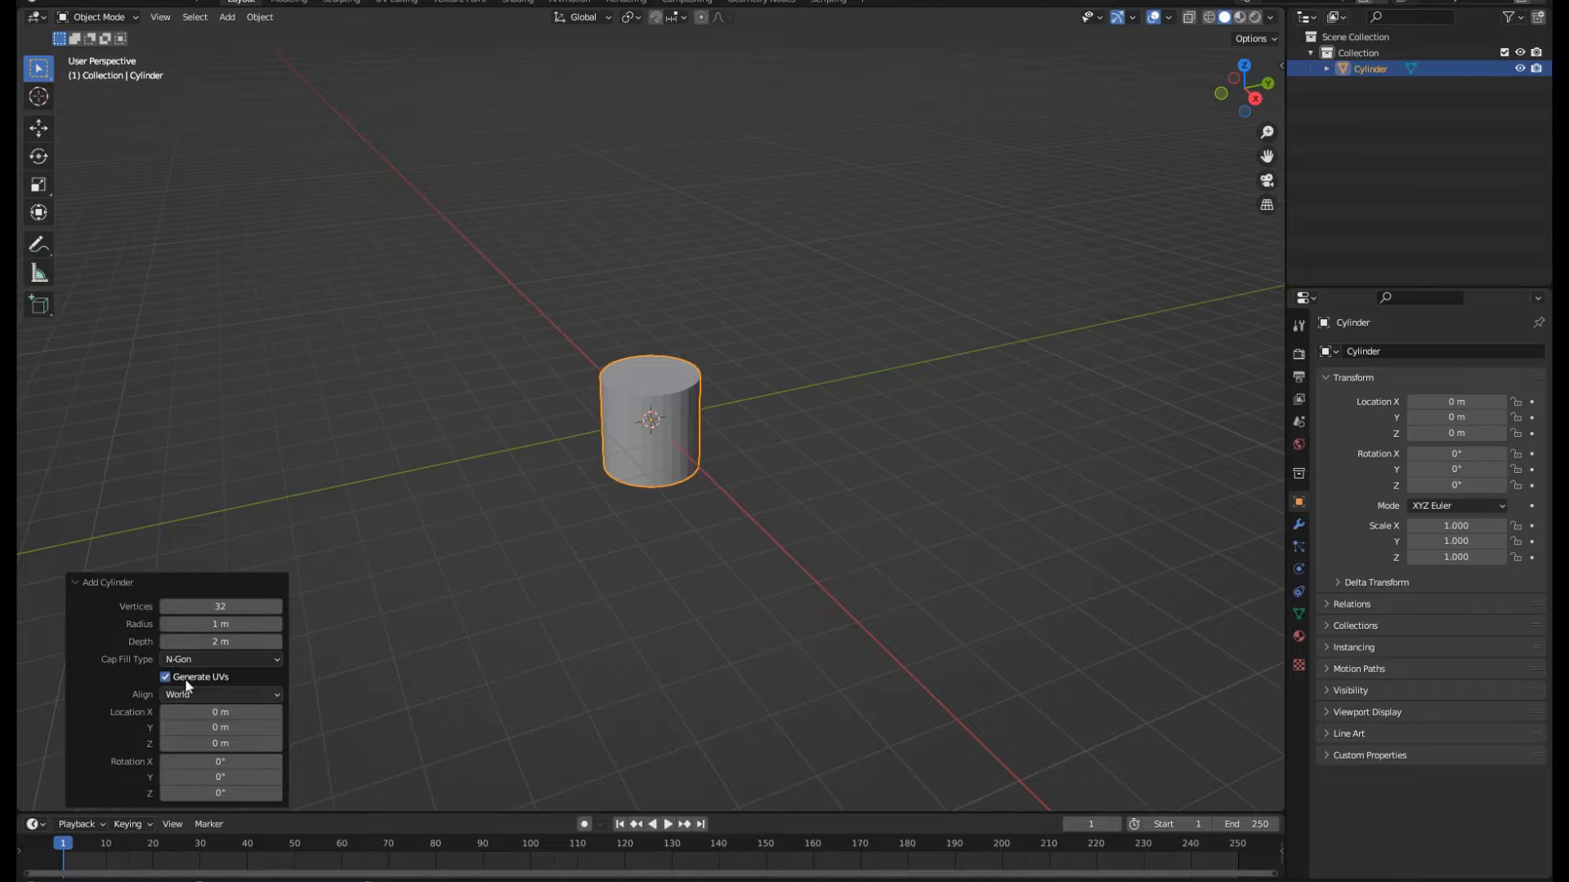
left_click(206, 660)
left_click(213, 679)
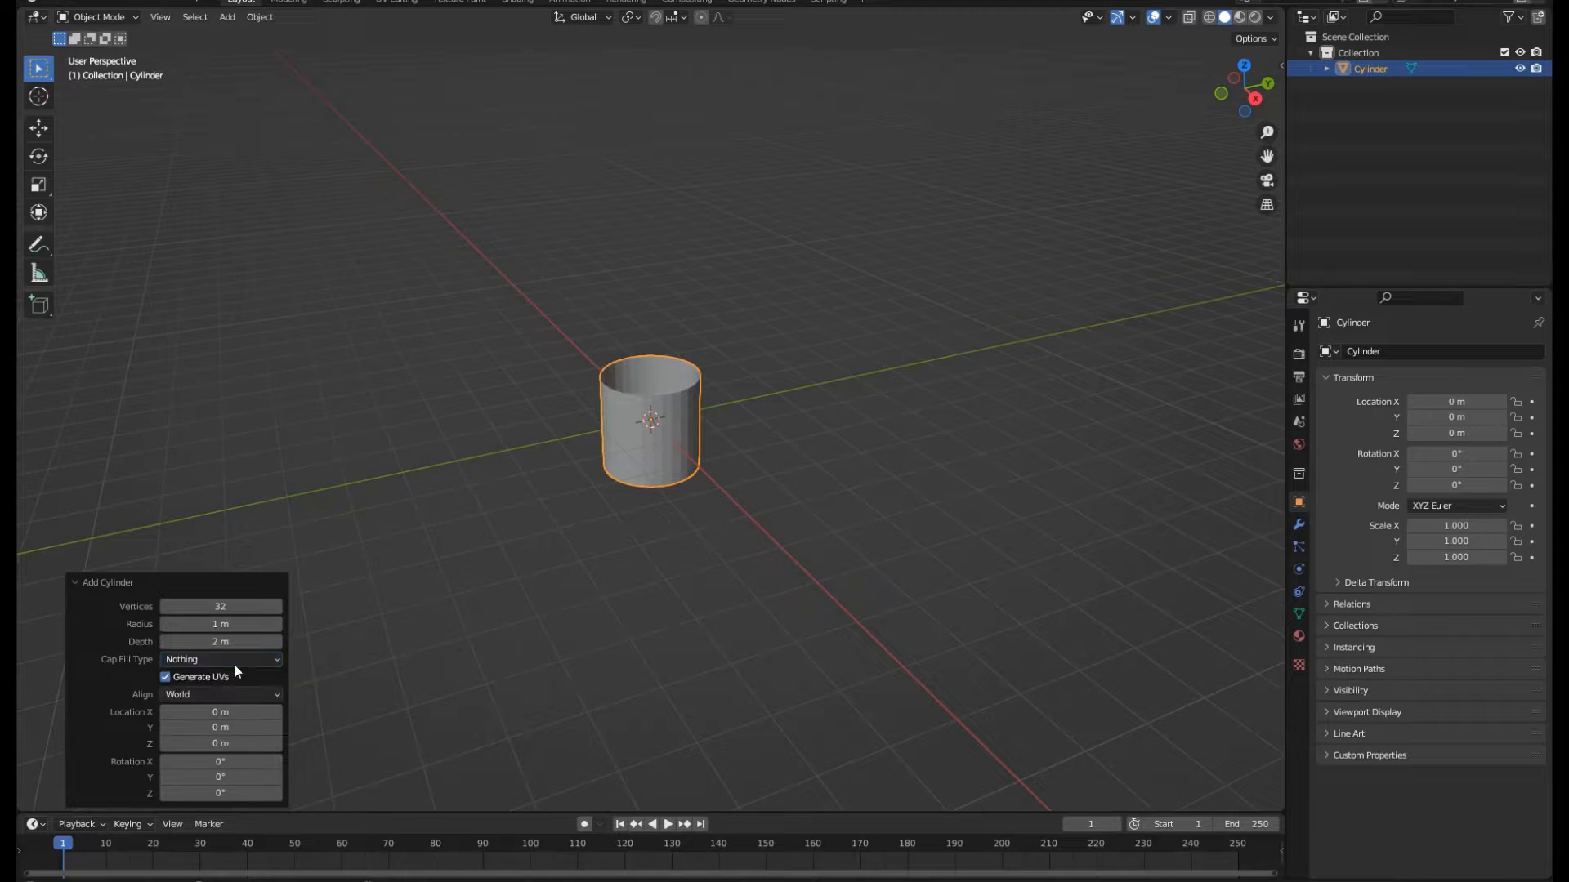
Rotate the cylinder's whole mesh 90° around the X axis in Edit Mode.
key("Tab")
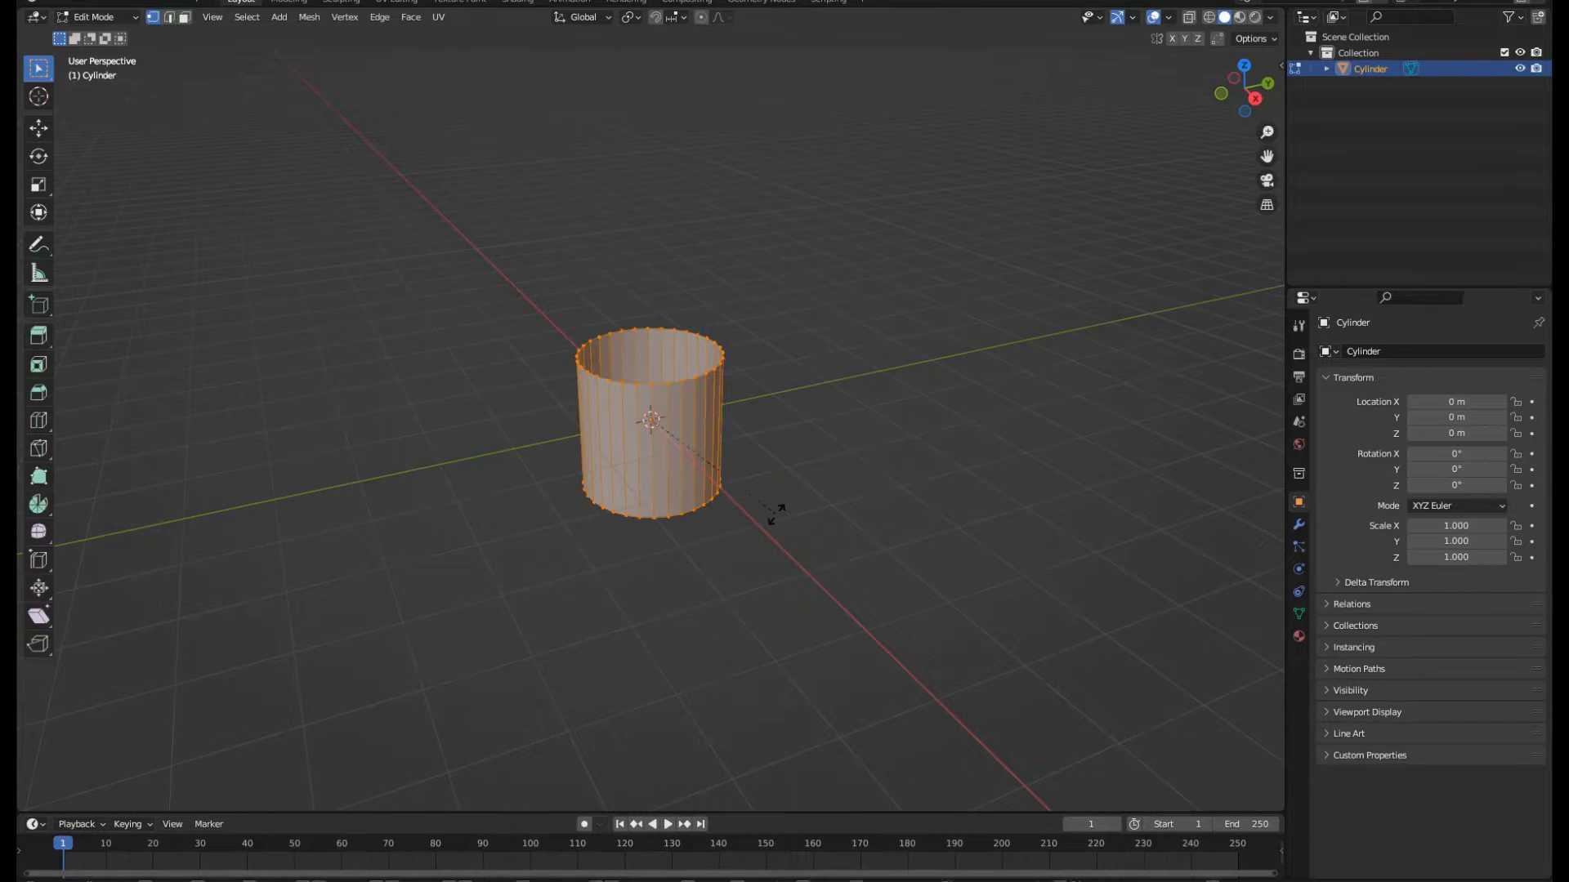
type("x")
type("90")
key("Return")
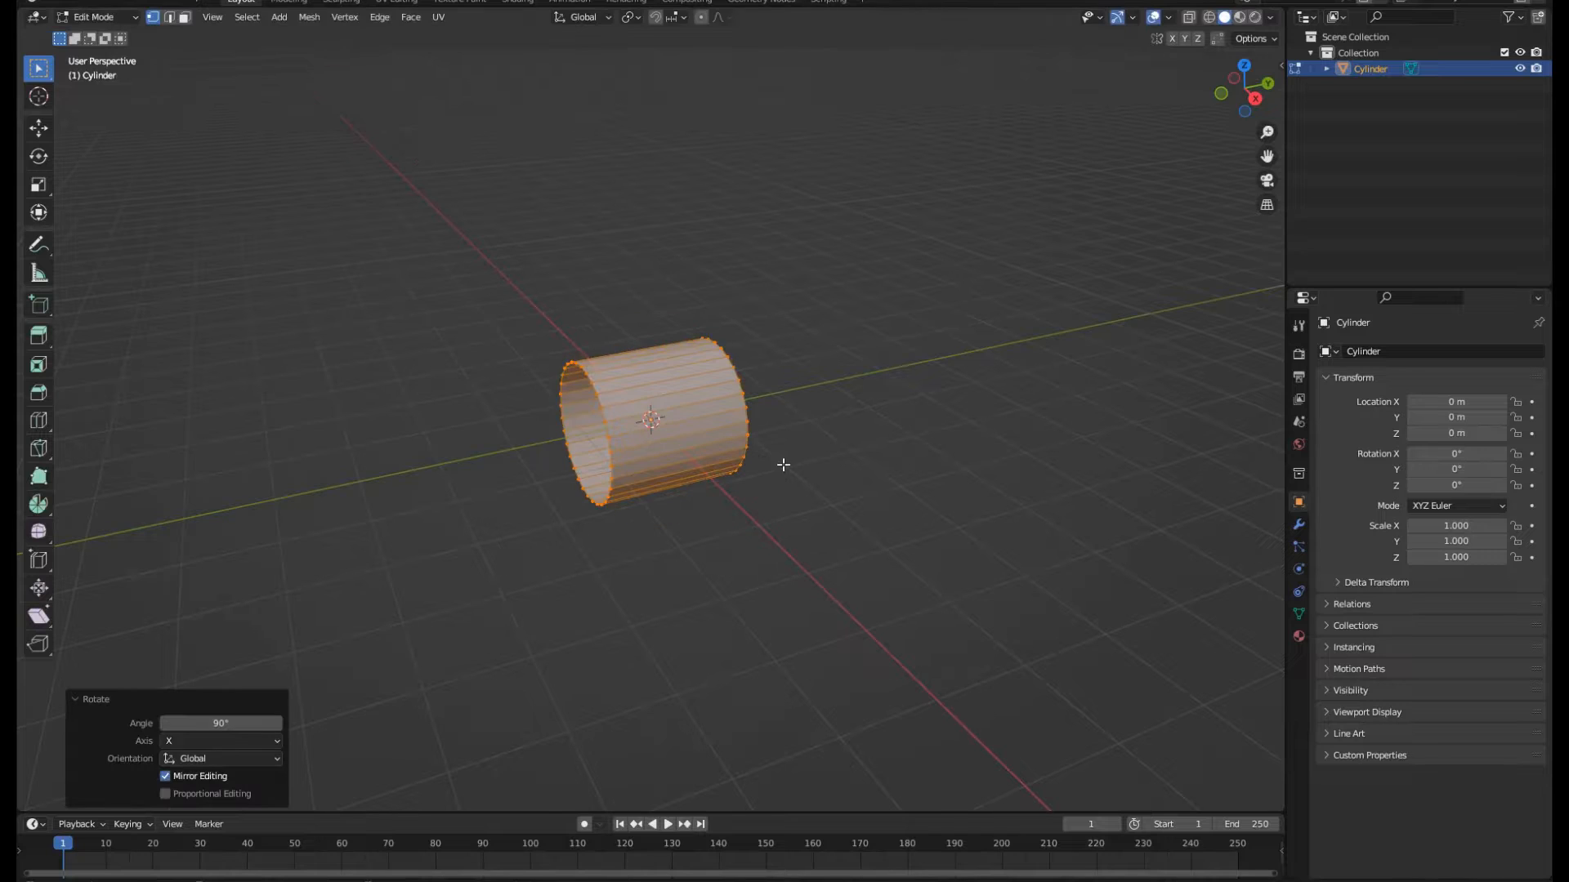
Move the cylinder's mesh -1 m along Y so its origin sits at the open end, and return to Object Mode.
type("gy")
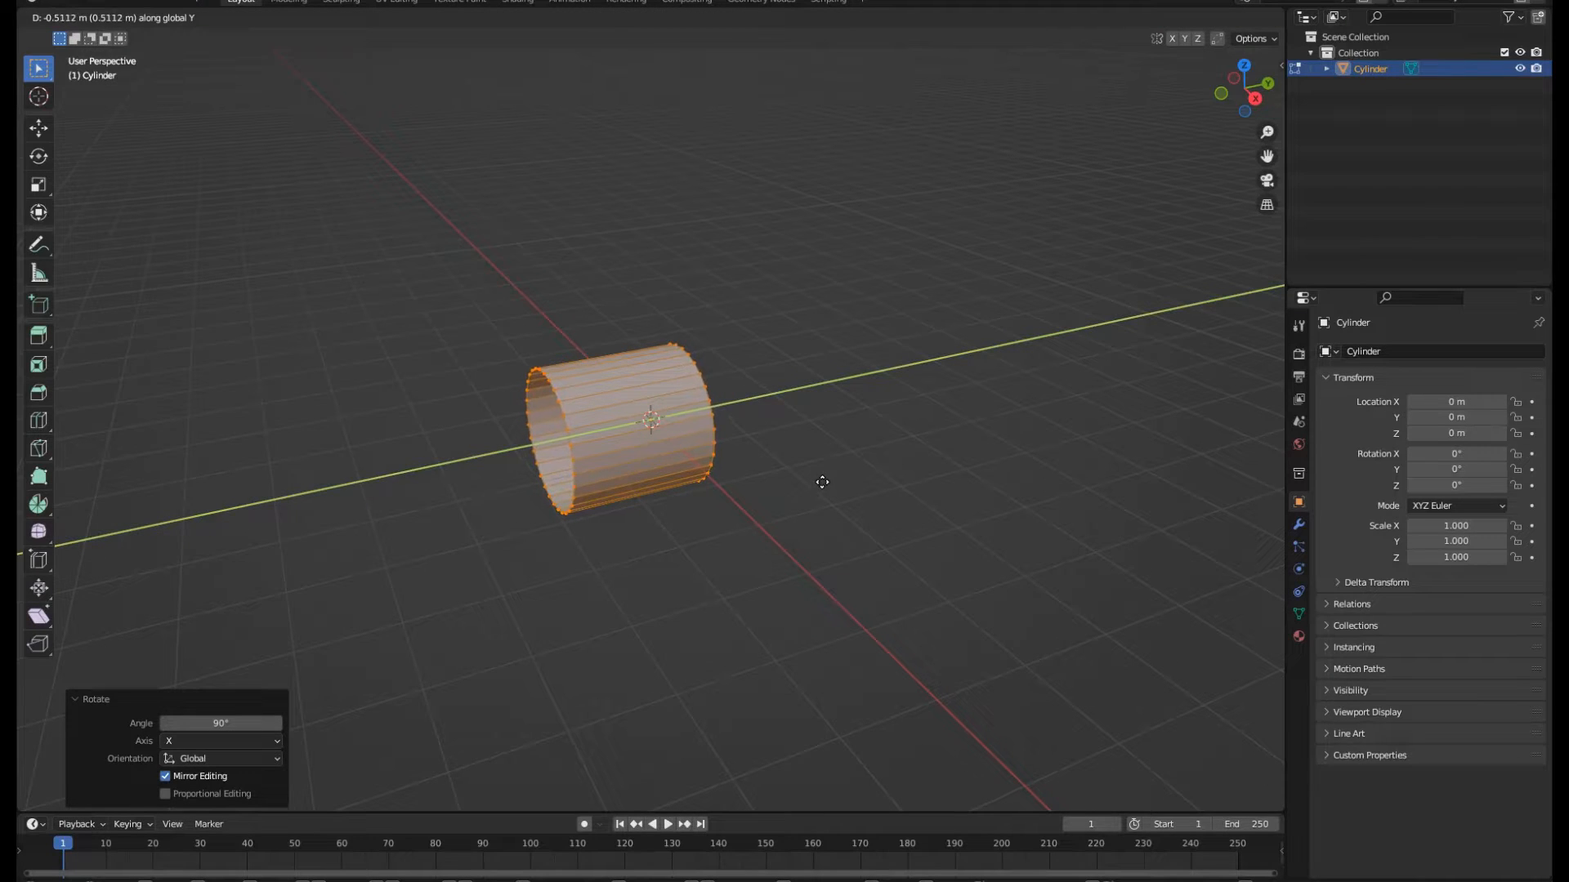
type("-1")
key("Return")
key("Tab")
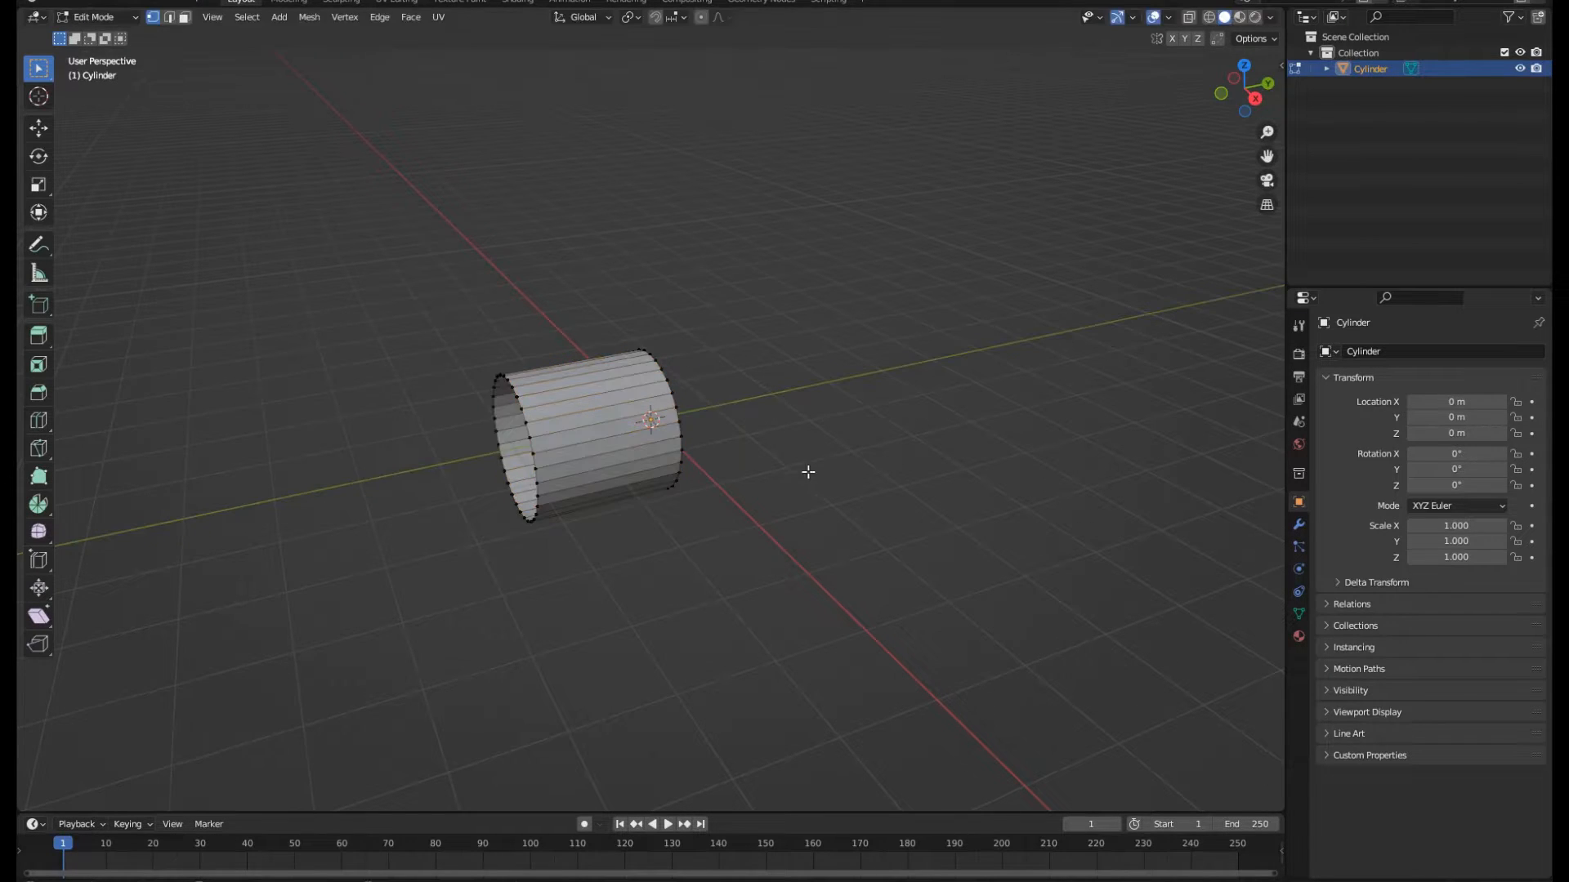
middle_click_drag(809, 468, 646, 420)
key("Tab")
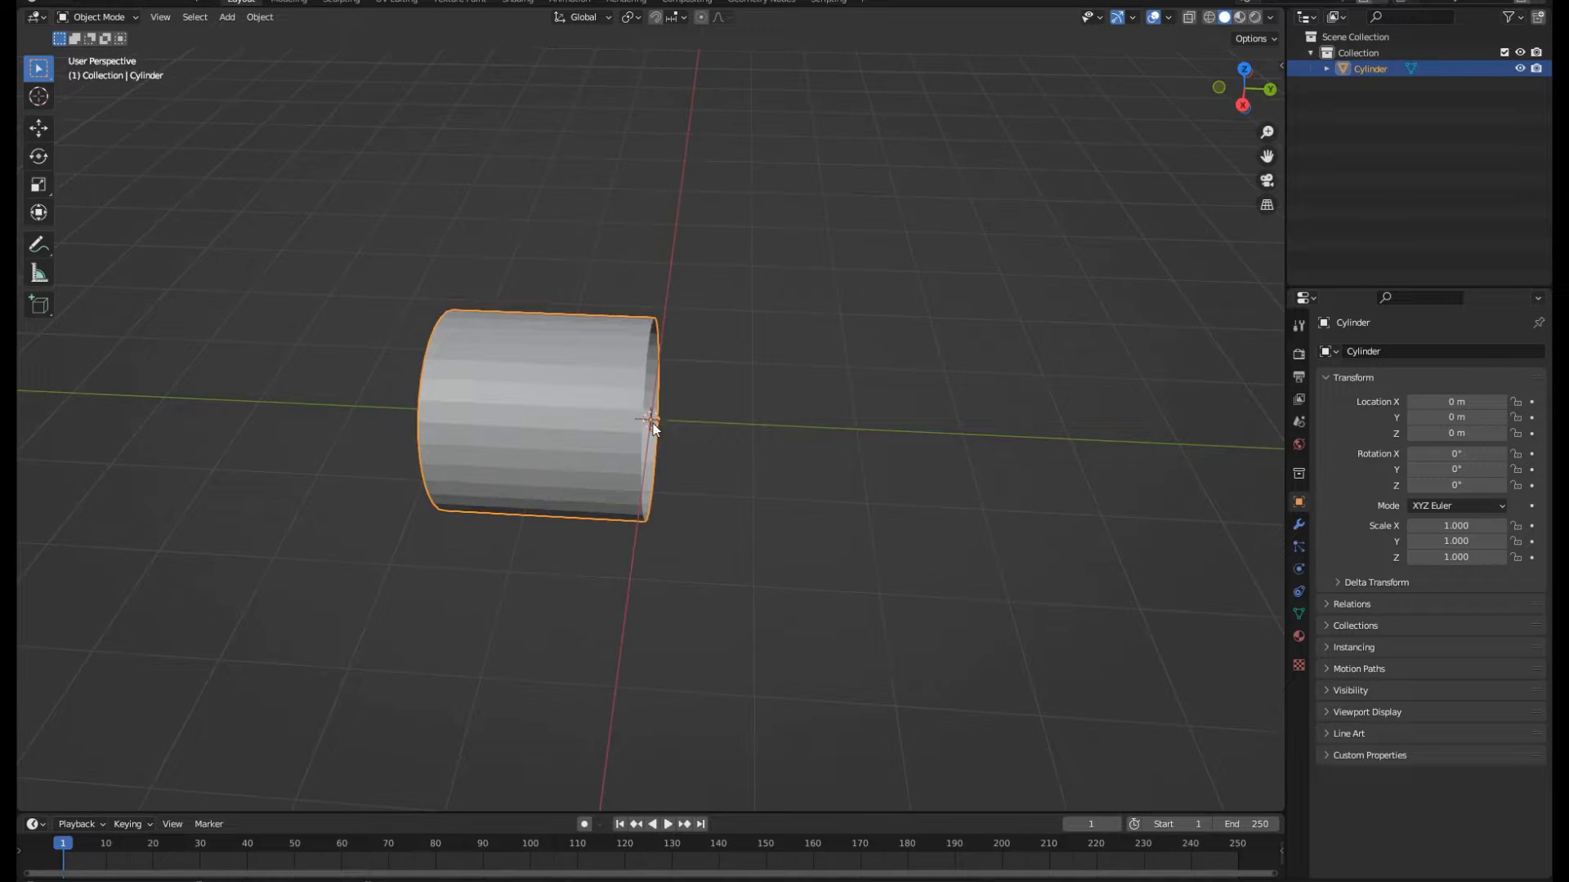
Duplicate the cylinder in place and scale the copy's end loop farthest from the origin by about 1.74.
middle_click_drag(603, 431, 694, 533)
scroll(693, 533, "down", 3)
scroll(696, 534, "up", 2)
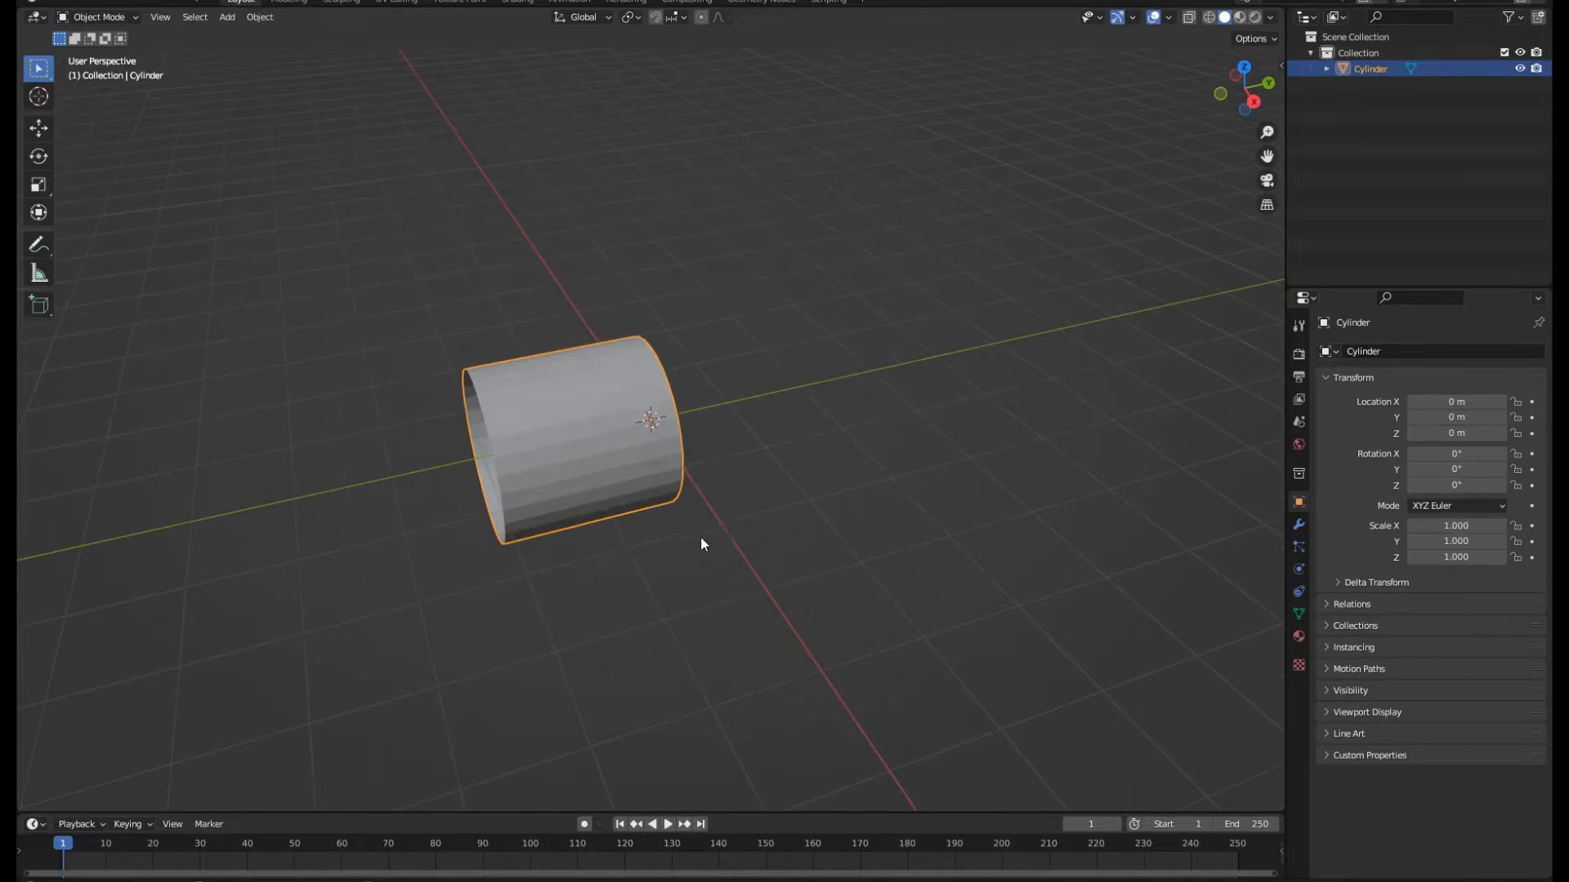
key("shift+d")
right_click(732, 544)
key("Tab")
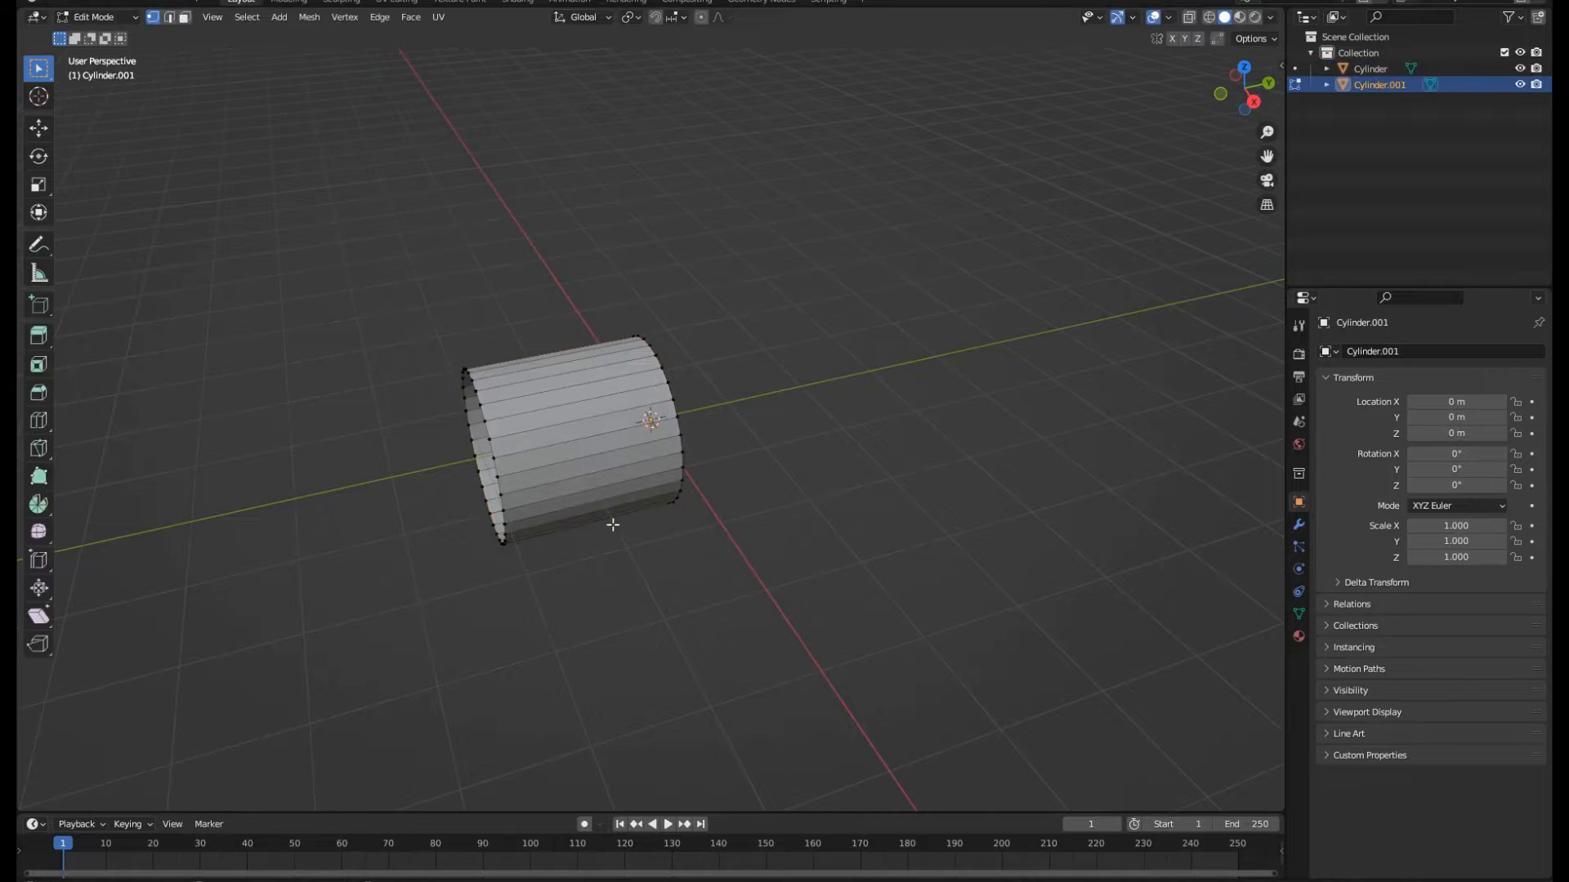
left_click(488, 456, "alt")
key("s")
left_click(810, 659)
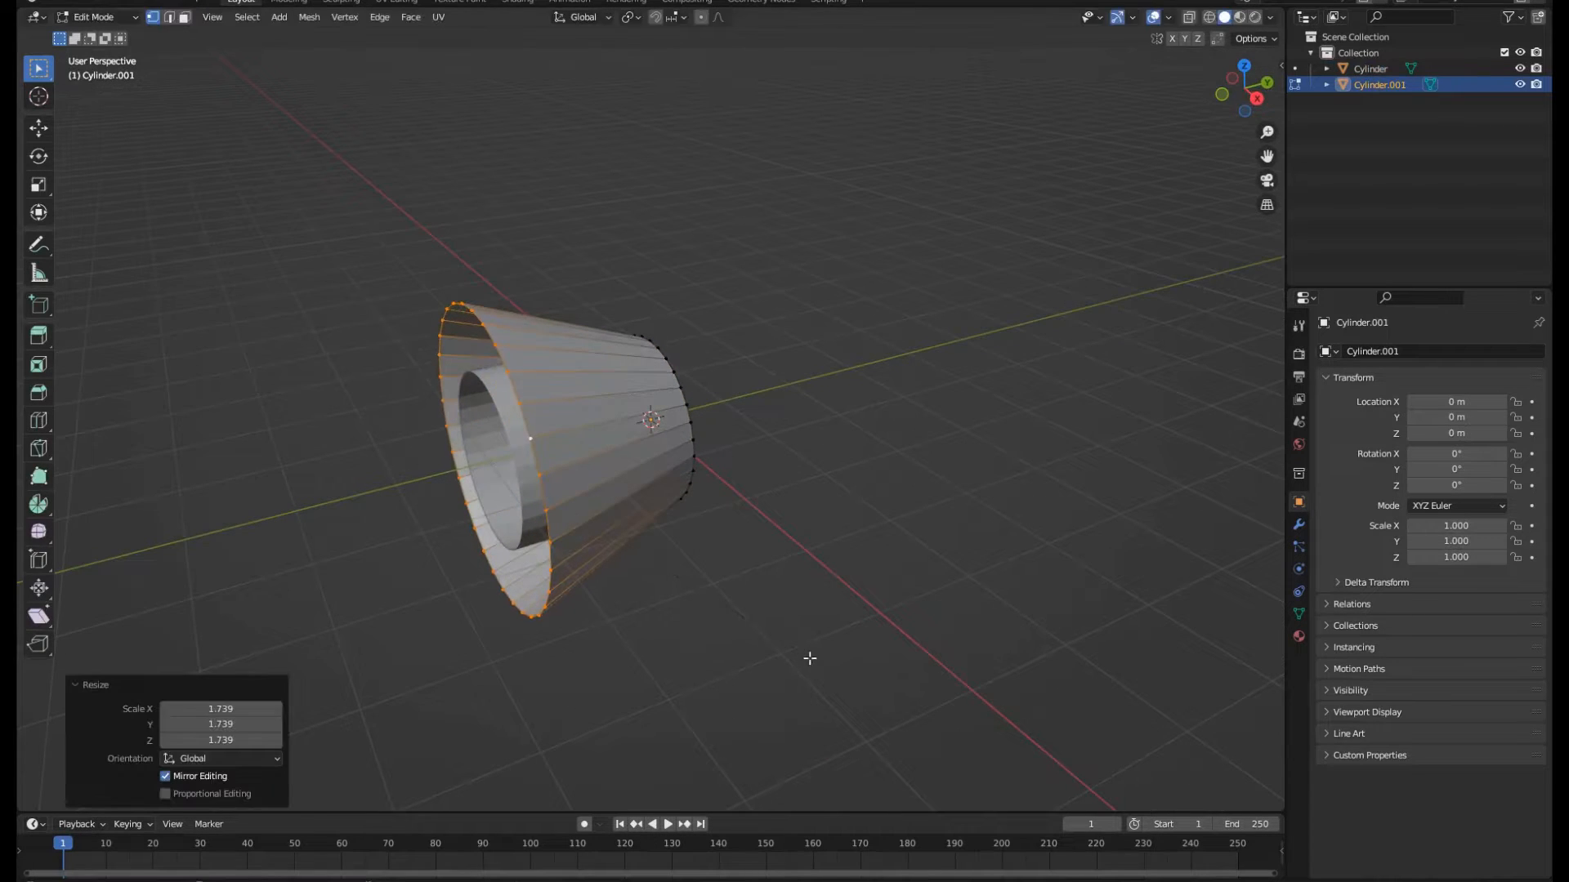
Move the widened end loop along Y toward the origin to shorten the cone, and clear the selection.
middle_click_drag(810, 658, 718, 634)
key("g")
key("y")
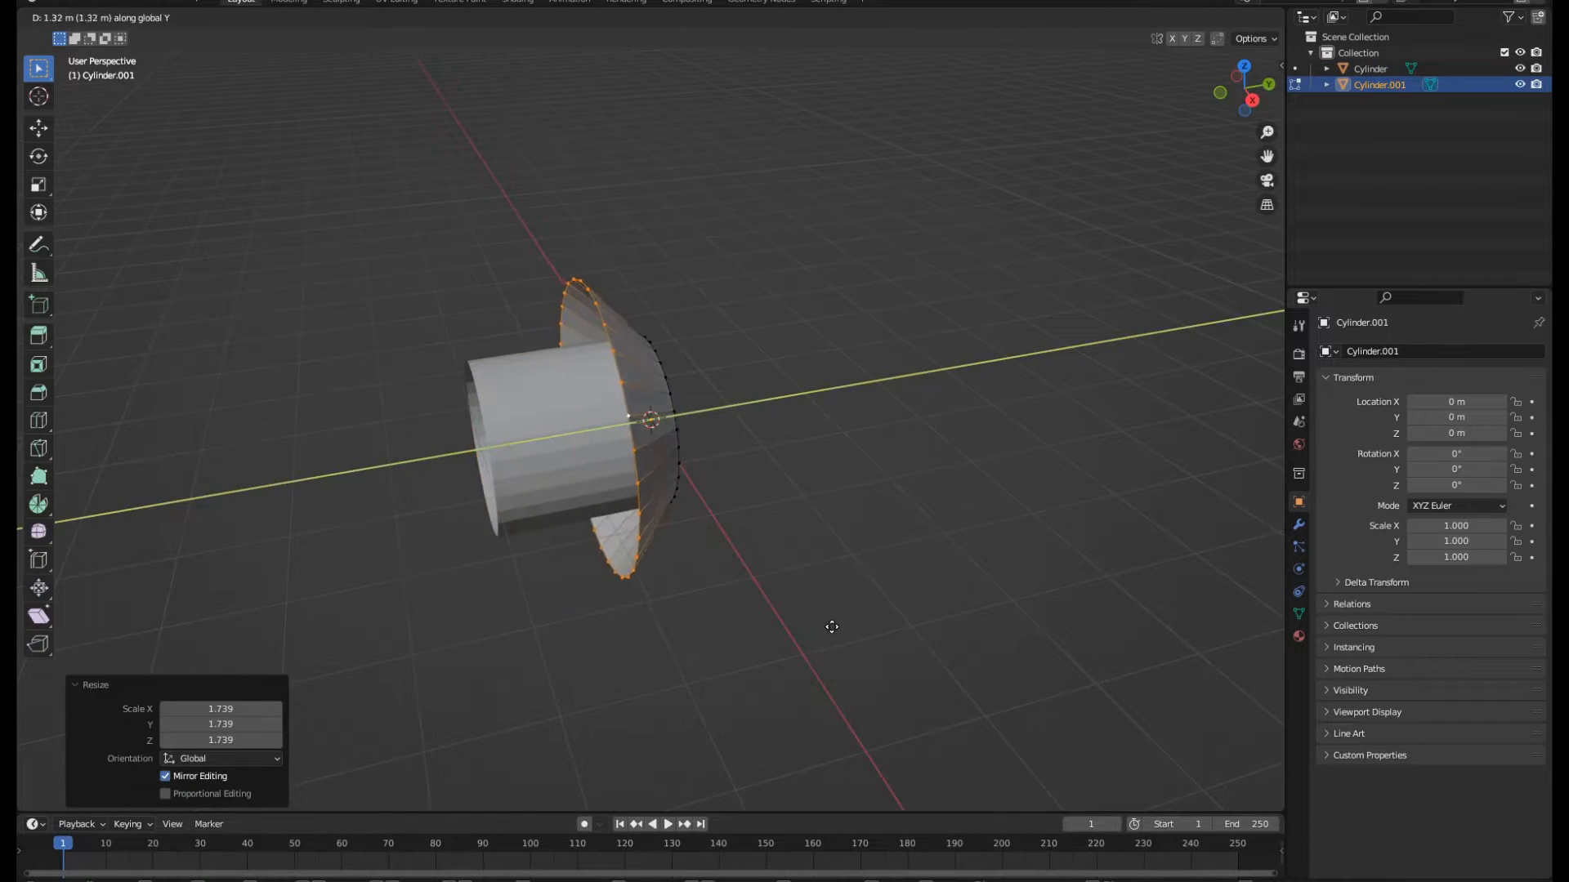
left_click(815, 630)
left_click(765, 574)
Move the cone's narrow end loop about 0.185 m outward along Y and scale it down.
middle_click_drag(760, 466, 783, 625)
left_click(659, 459, "alt")
key("g")
key("y")
left_click(784, 522)
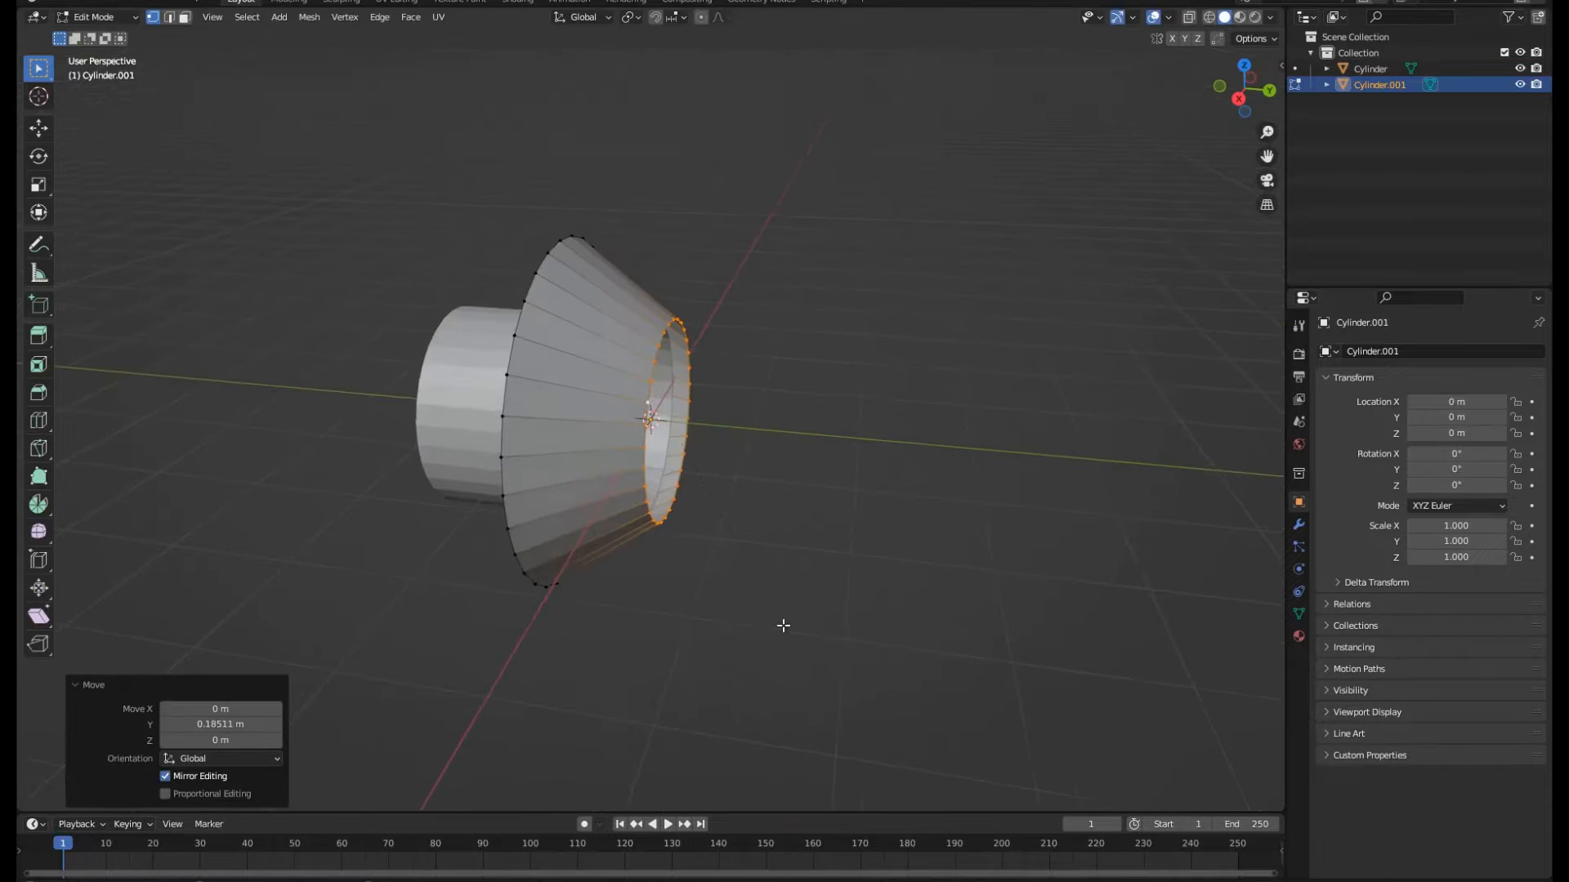
key("s")
left_click(737, 582)
left_click(732, 572)
Add three evenly spaced loop cuts around the cone without sliding them.
middle_click_drag(694, 542, 629, 486)
scroll(756, 535, "down", 5)
scroll(690, 504, "up", 5)
key("ctrl+r")
scroll(597, 416, "up", 1)
scroll(596, 416, "up", 1)
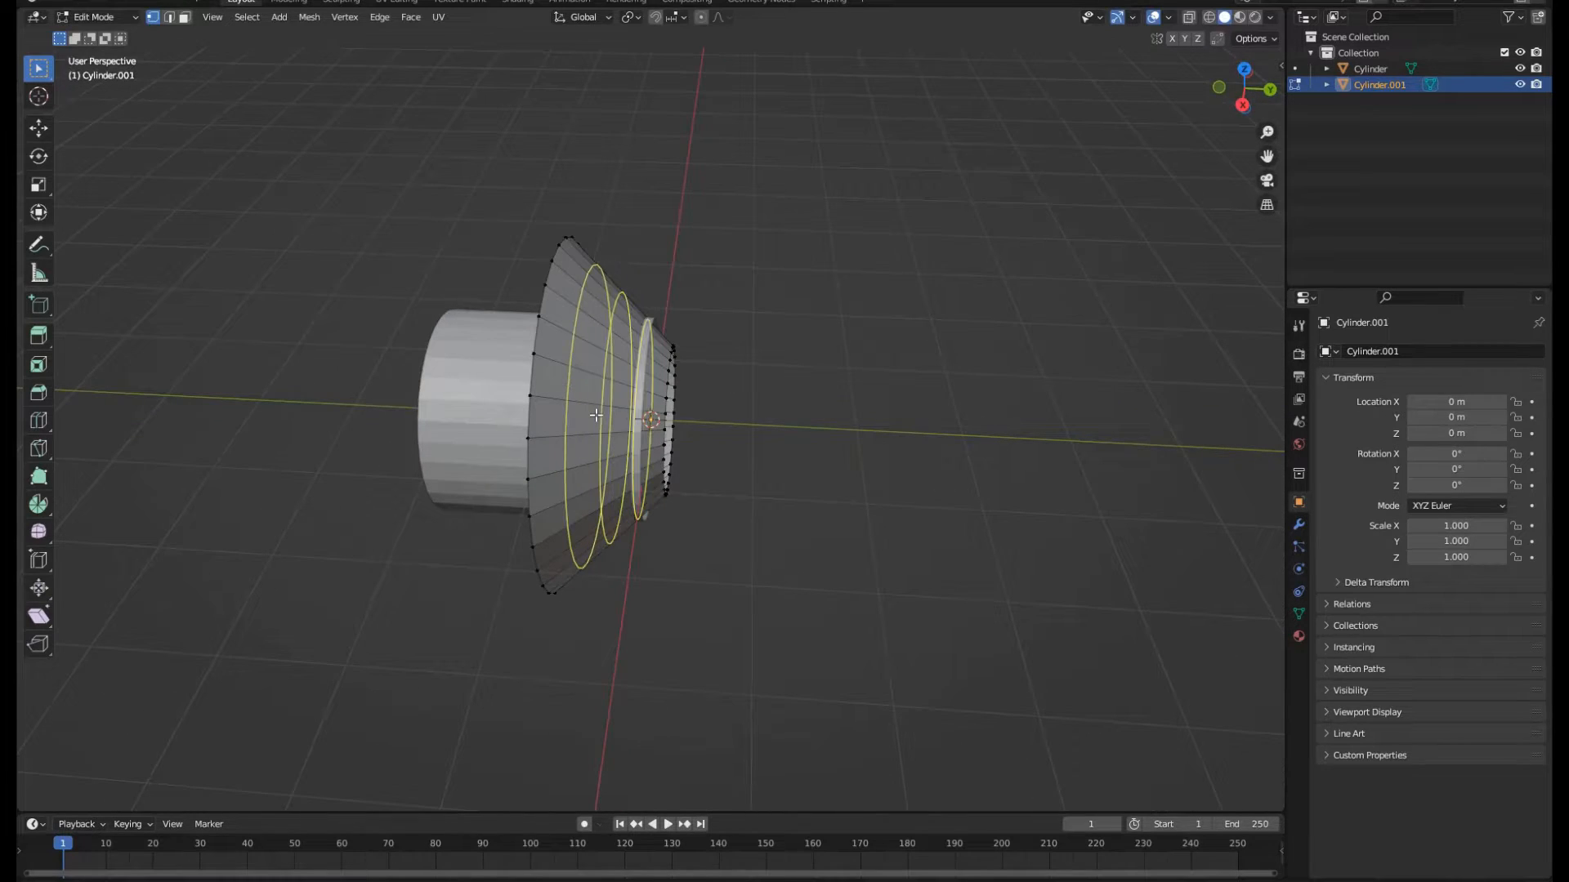
scroll(596, 415, "down", 2)
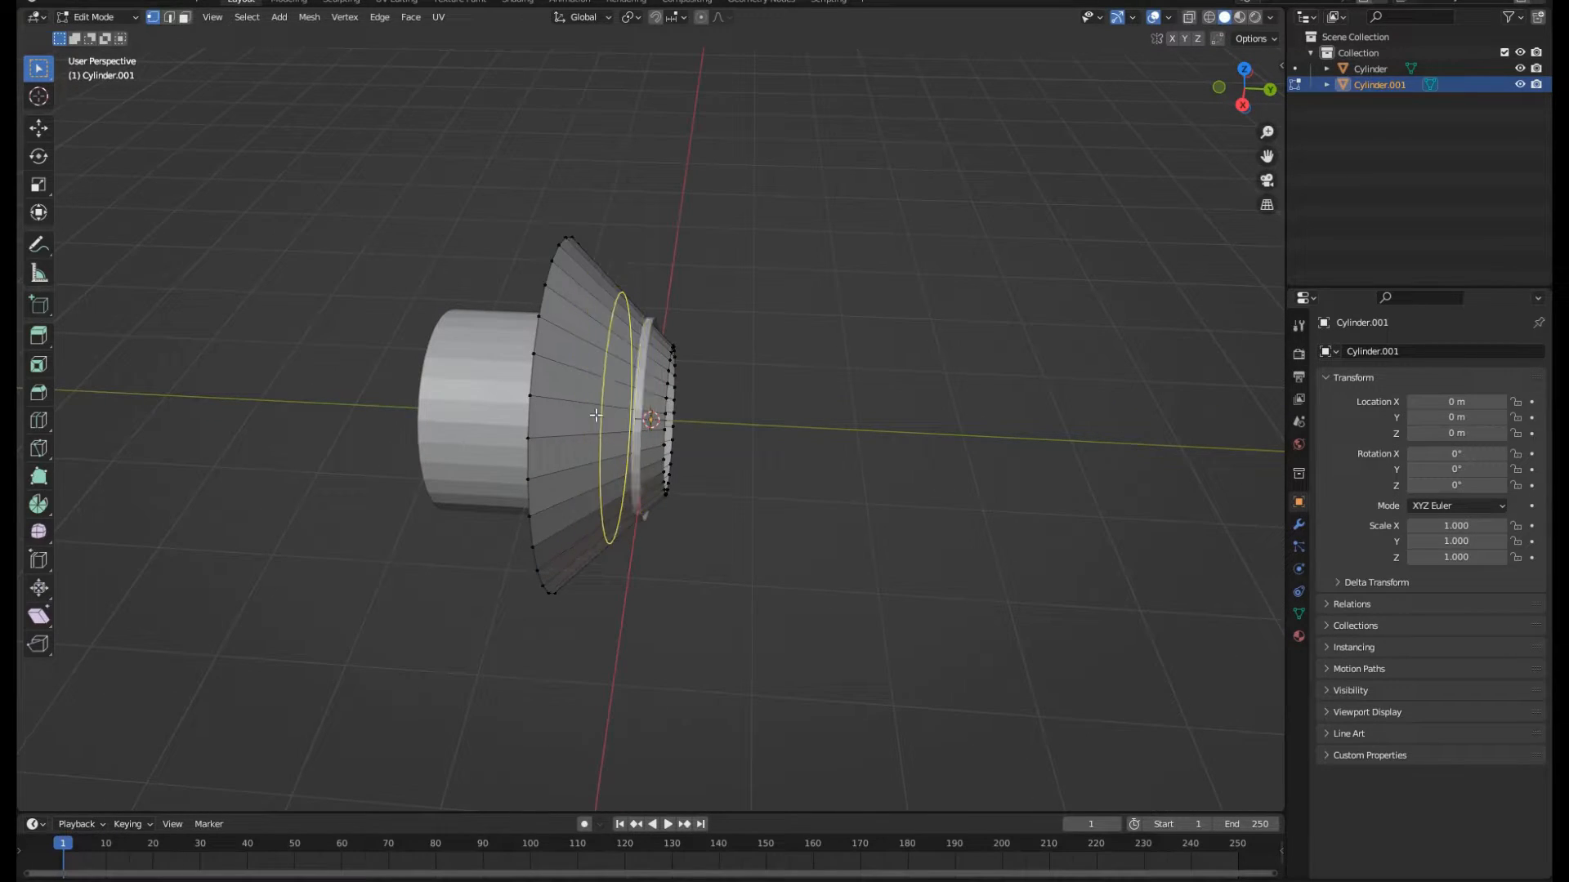
scroll(596, 416, "up", 1)
scroll(596, 416, "up", 2)
scroll(596, 415, "down", 1)
left_click(597, 416)
right_click(596, 416)
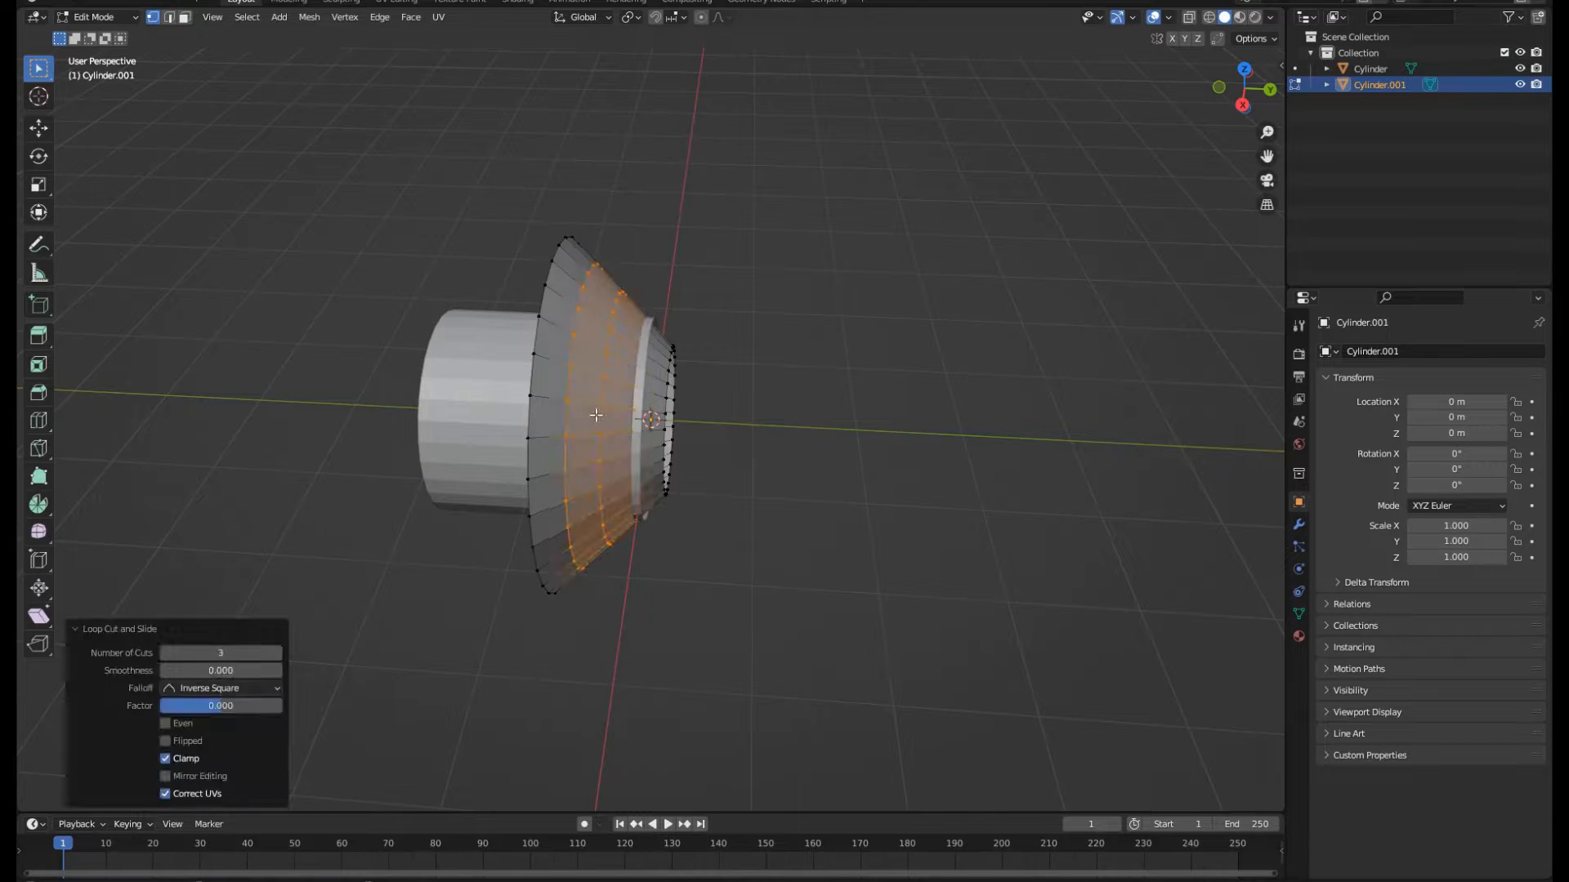
key("alt+a")
Scale down the cone's narrow rim and slightly shrink the loop beside it to round the profile, returning to Object Mode.
middle_click_drag(670, 448, 651, 418)
scroll(651, 417, "up", 1)
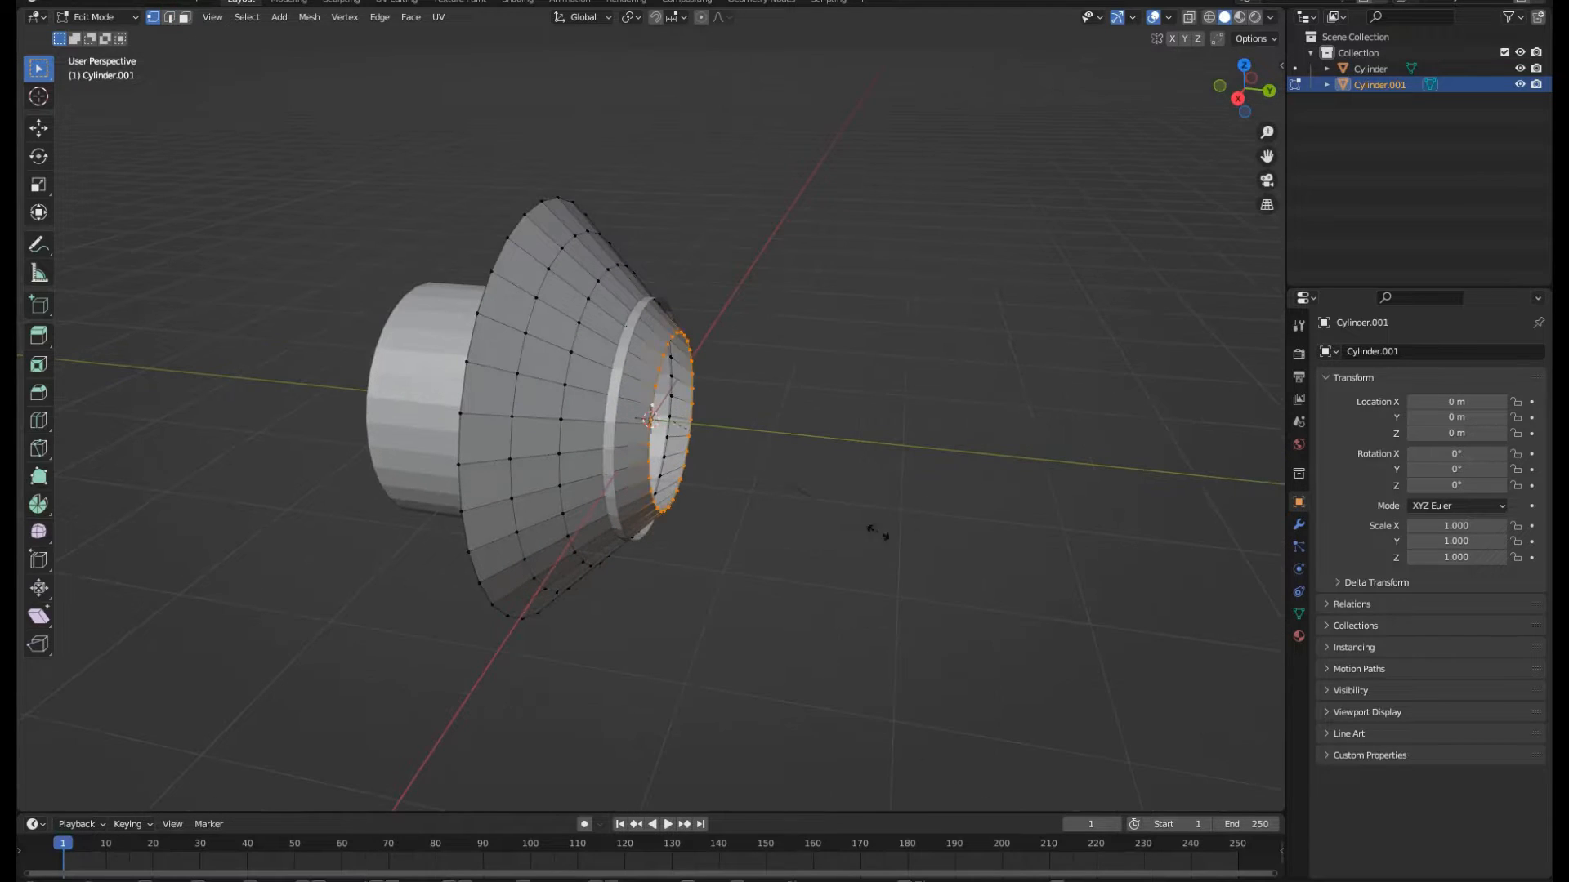
key("s")
left_click(827, 512)
key("alt+a")
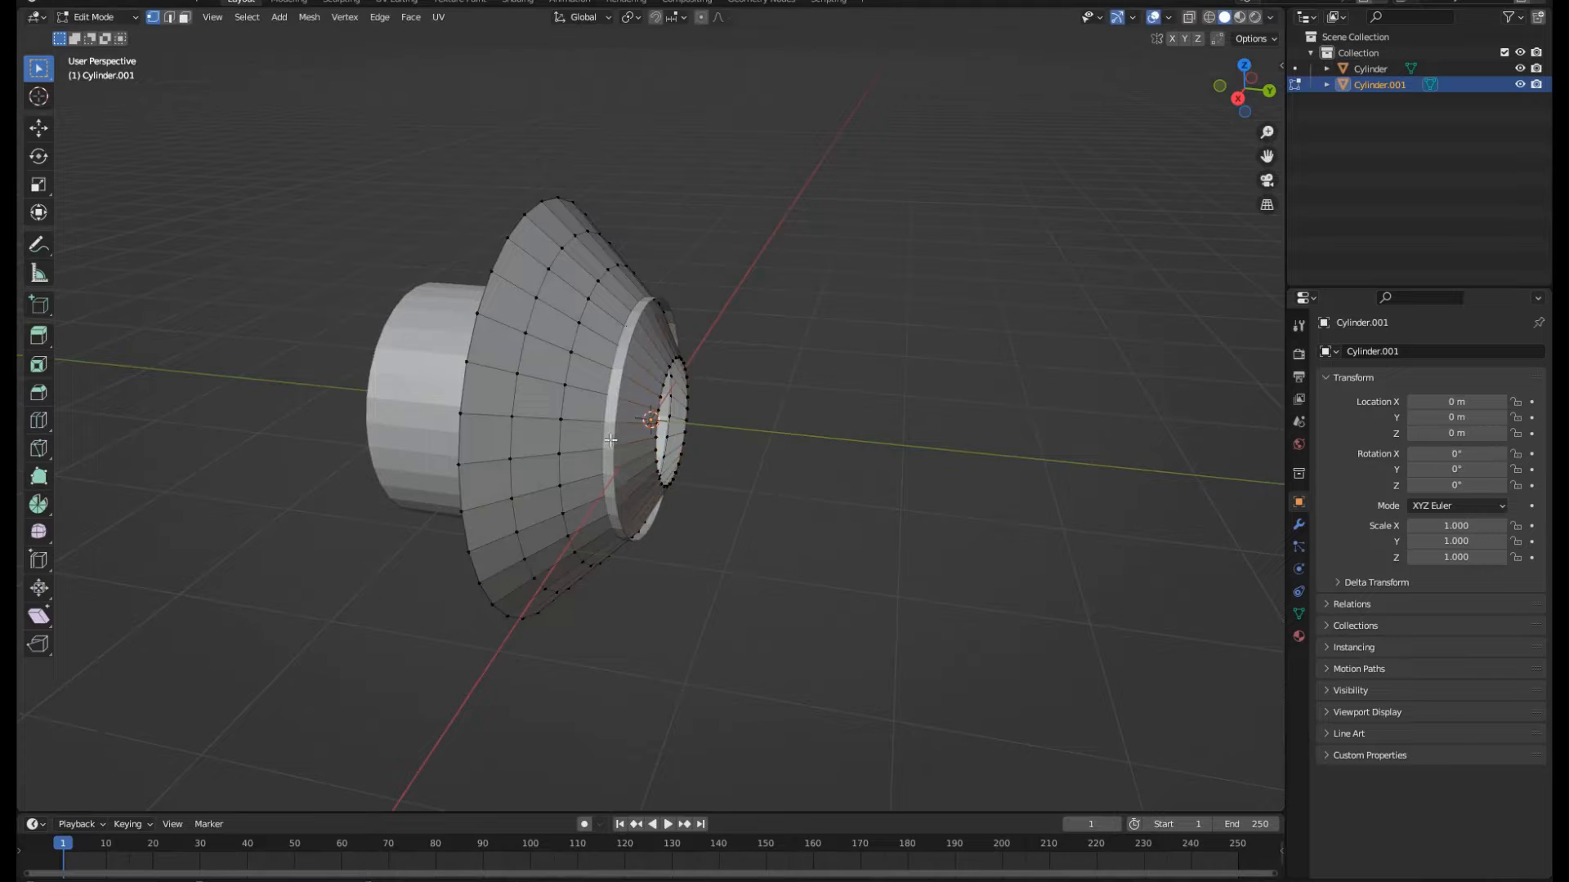
key("s")
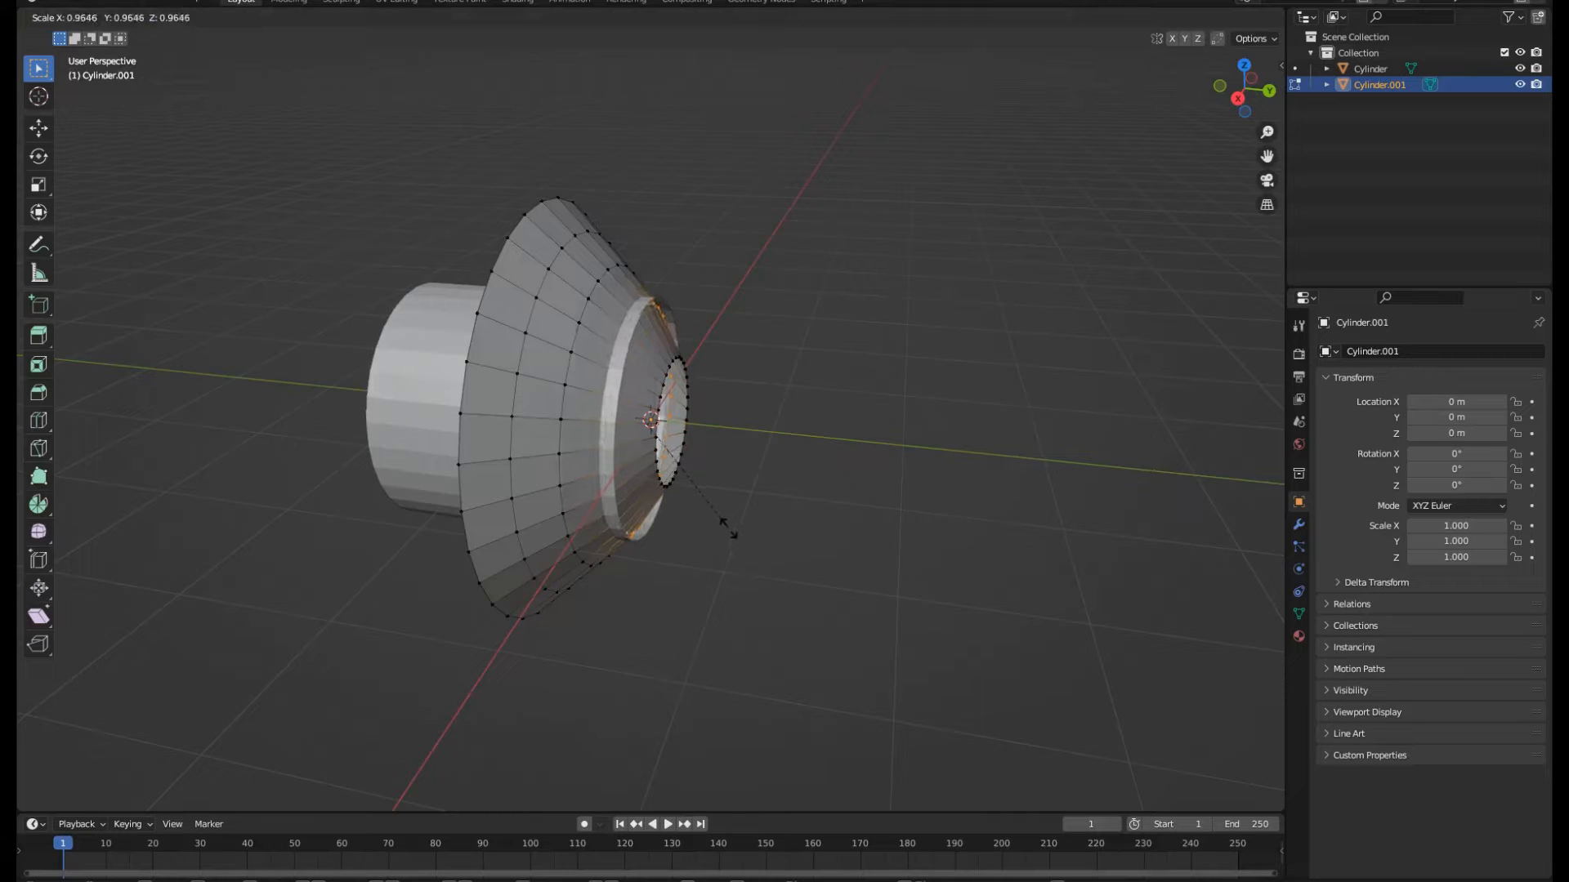
left_click(728, 528)
scroll(654, 508, "down", 2)
key("Tab")
Edit the original inner cylinder and add loop cuts around it toward the end nearest the origin.
middle_click_drag(543, 459, 654, 501)
left_click(603, 505)
key("Tab")
scroll(654, 501, "up", 1)
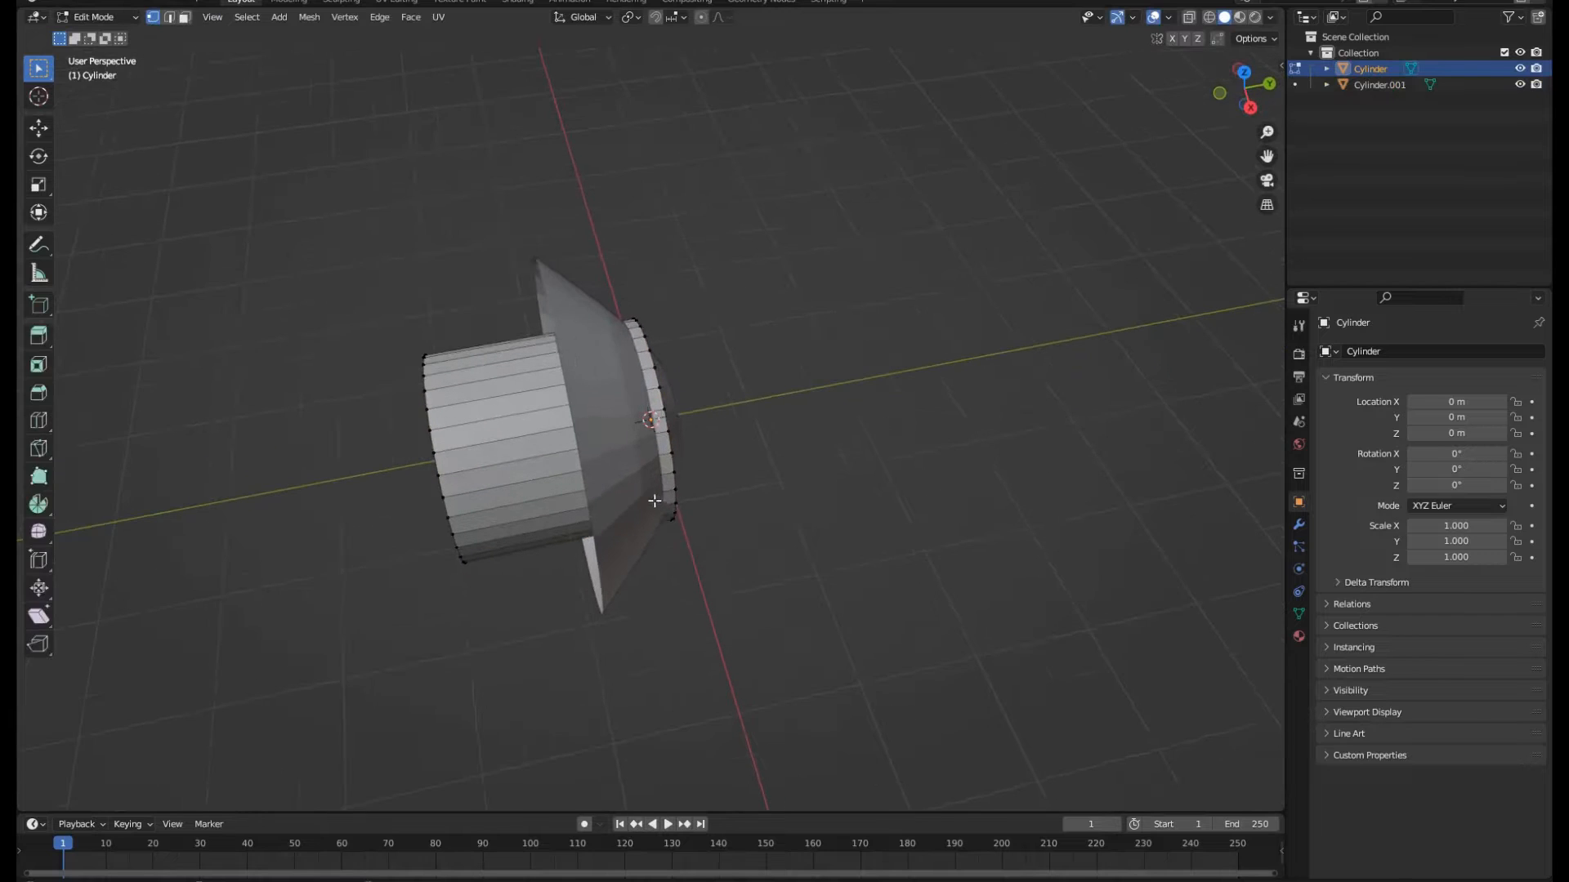
scroll(553, 452, "up", 3)
left_click(552, 452)
right_click(552, 452)
middle_click_drag(656, 497, 644, 459)
key("ctrl+r")
left_click(635, 456)
right_click(636, 456)
Scale down the inner cylinder's loop at the origin end to taper the tip, and return to Object Mode.
left_click(670, 481)
key("s")
middle_click_drag(818, 566, 675, 623)
left_click(785, 554)
left_click(719, 432)
key("Tab")
left_click(753, 581)
Apply Shade Smooth to both the inner cylinder and the outer flared cone.
left_click(571, 496)
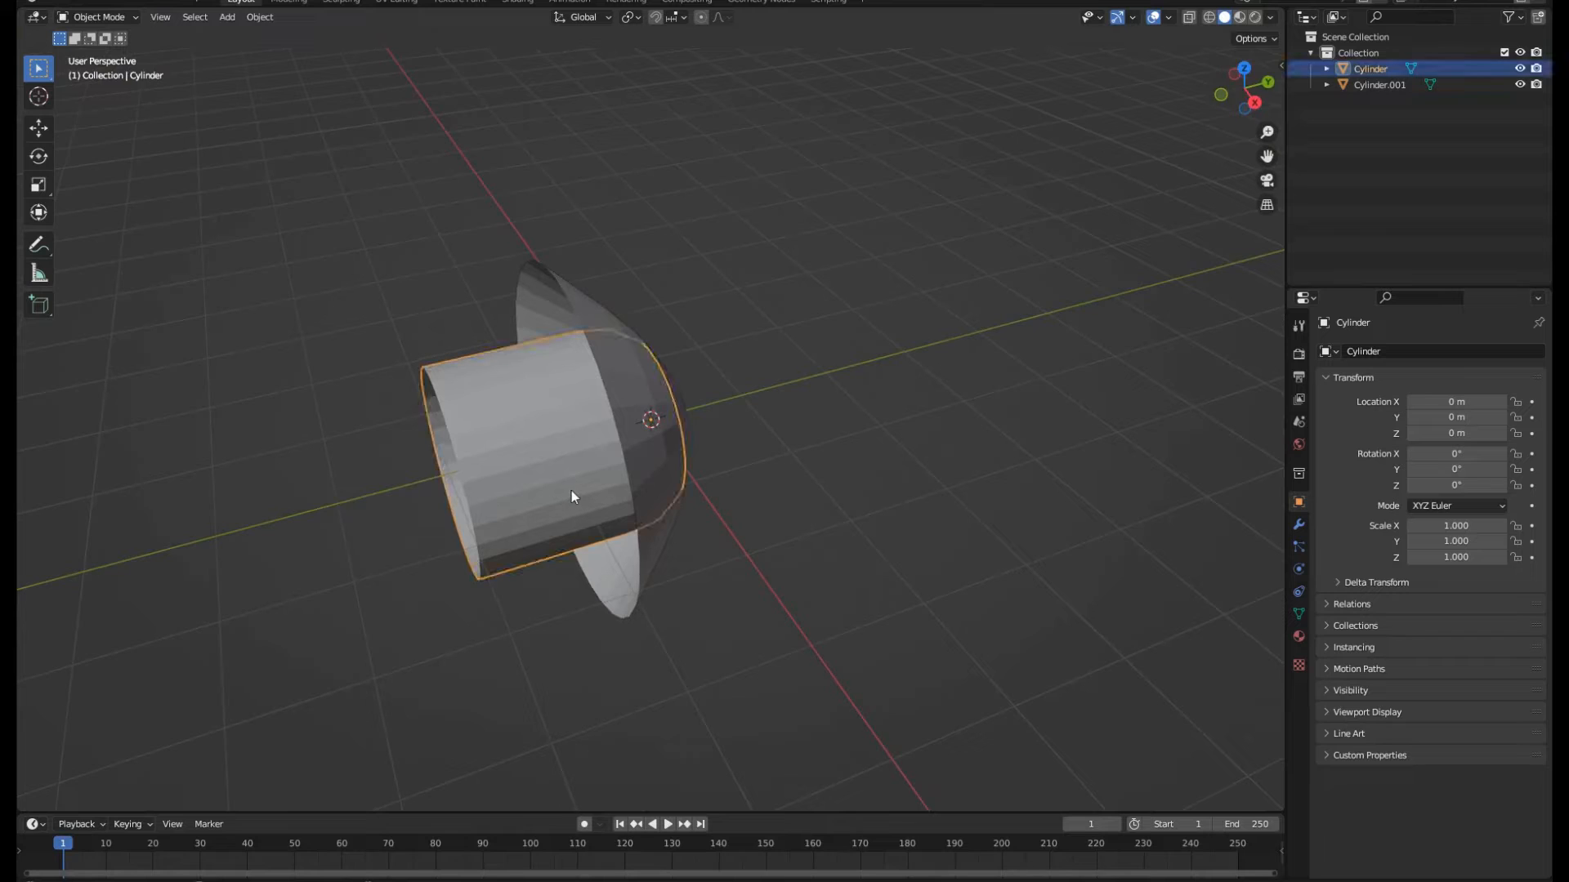
right_click(538, 451)
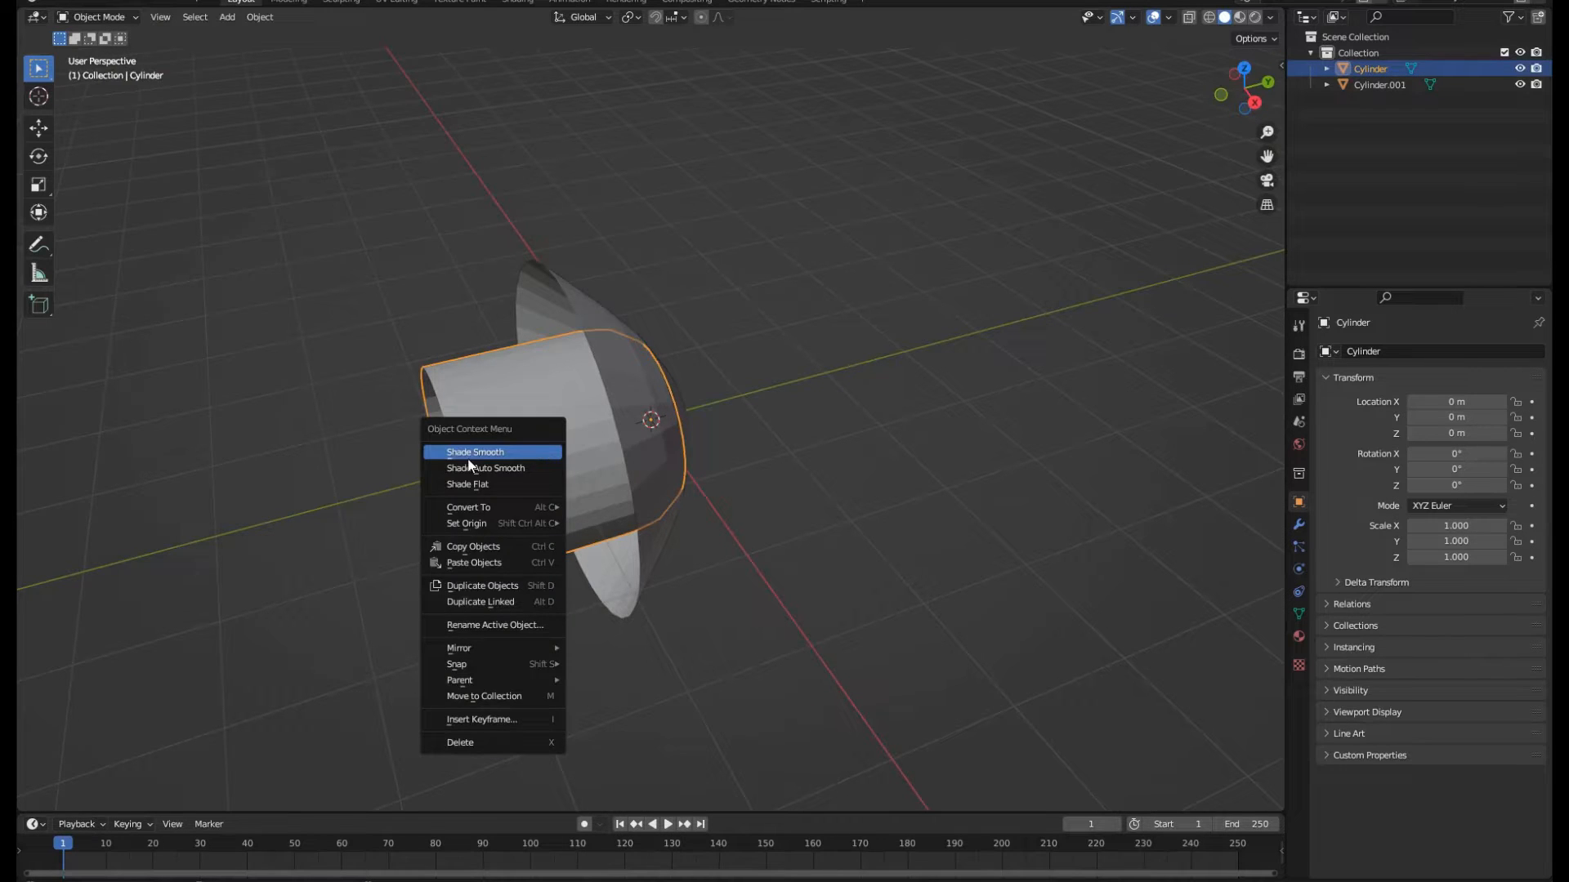
left_click(539, 454)
left_click(616, 389)
right_click(616, 389)
left_click(618, 390)
left_click(698, 444)
scroll(698, 444, "down", 3)
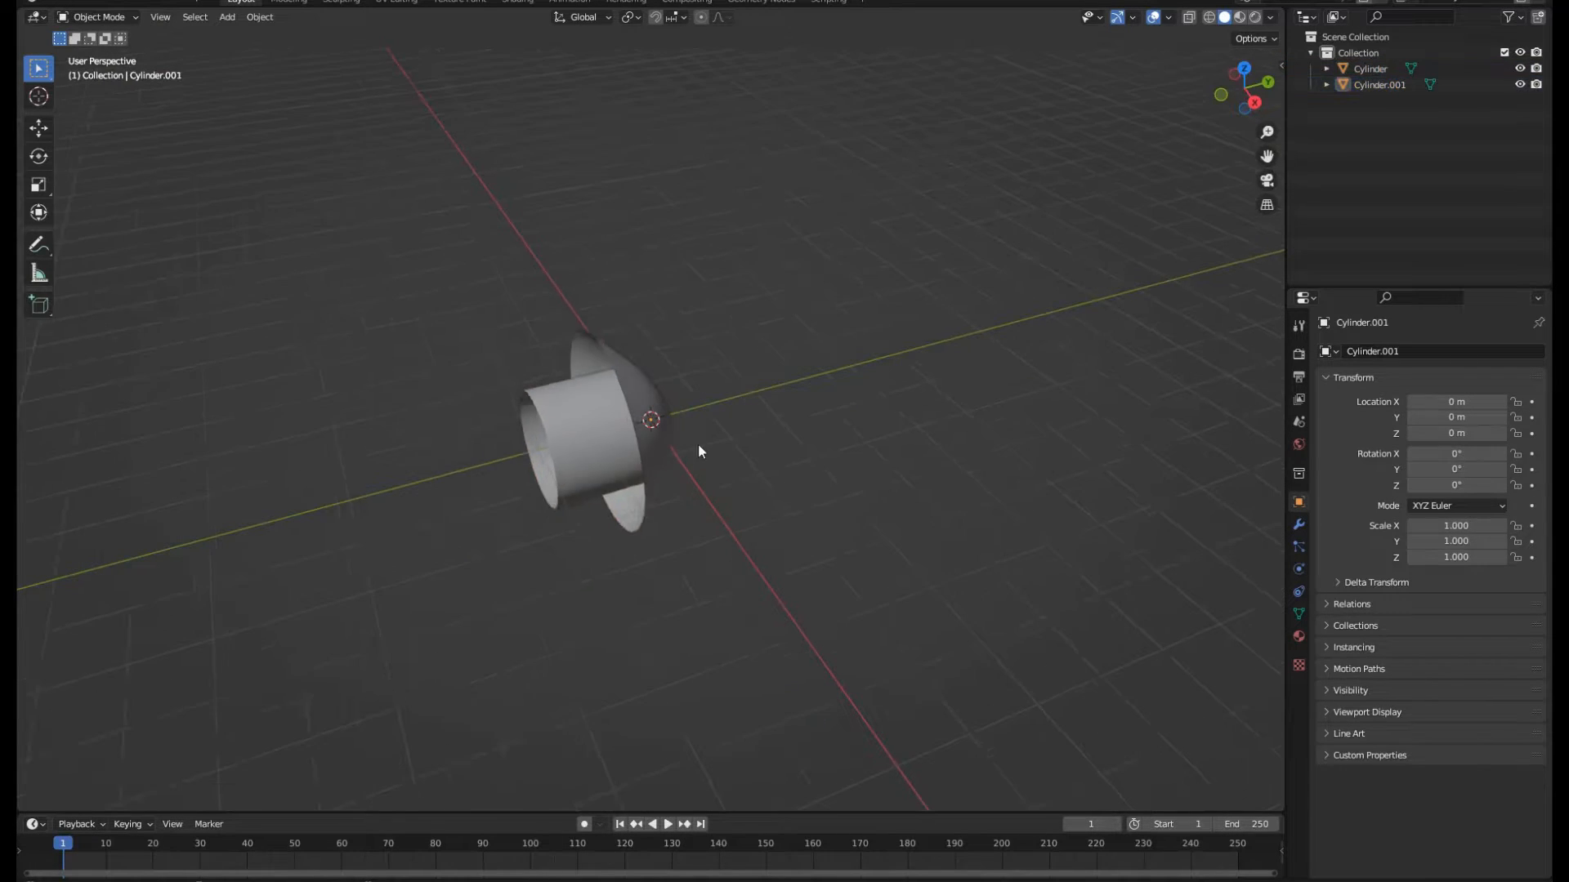
mouse_move(698, 443)
middle_mouse_down()
mouse_move(634, 440)
mouse_move(723, 429)
mouse_move(665, 444)
mouse_move(683, 437)
middle_mouse_up()
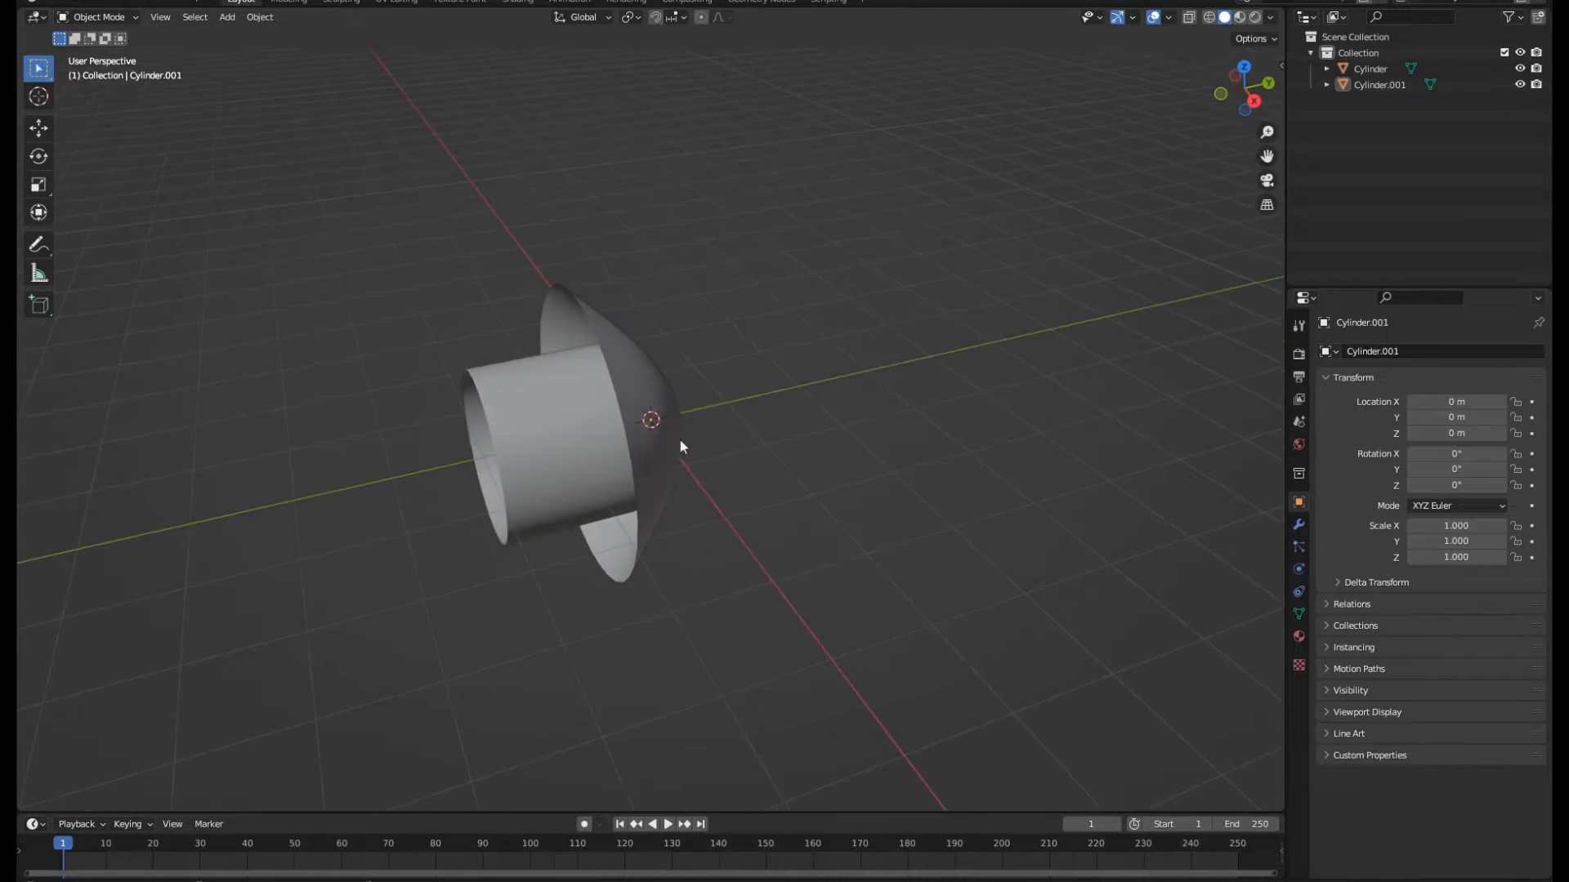
left_click(553, 445)
left_click(647, 388)
left_click(565, 415)
left_click(641, 383)
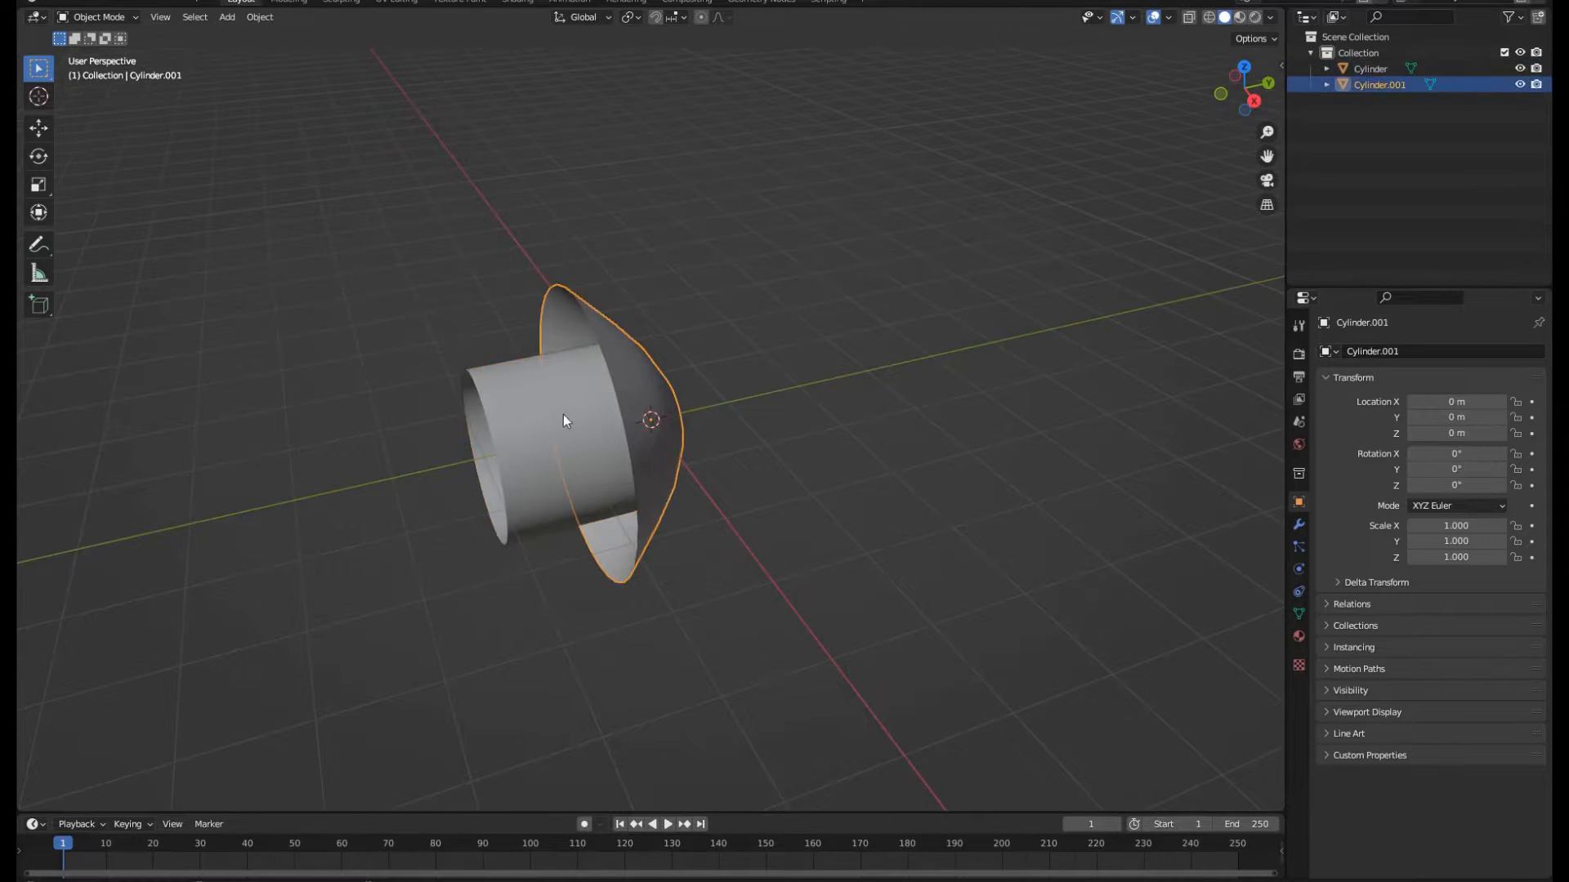
left_click(562, 415)
left_click(639, 381)
left_click(565, 416)
key("alt+a")
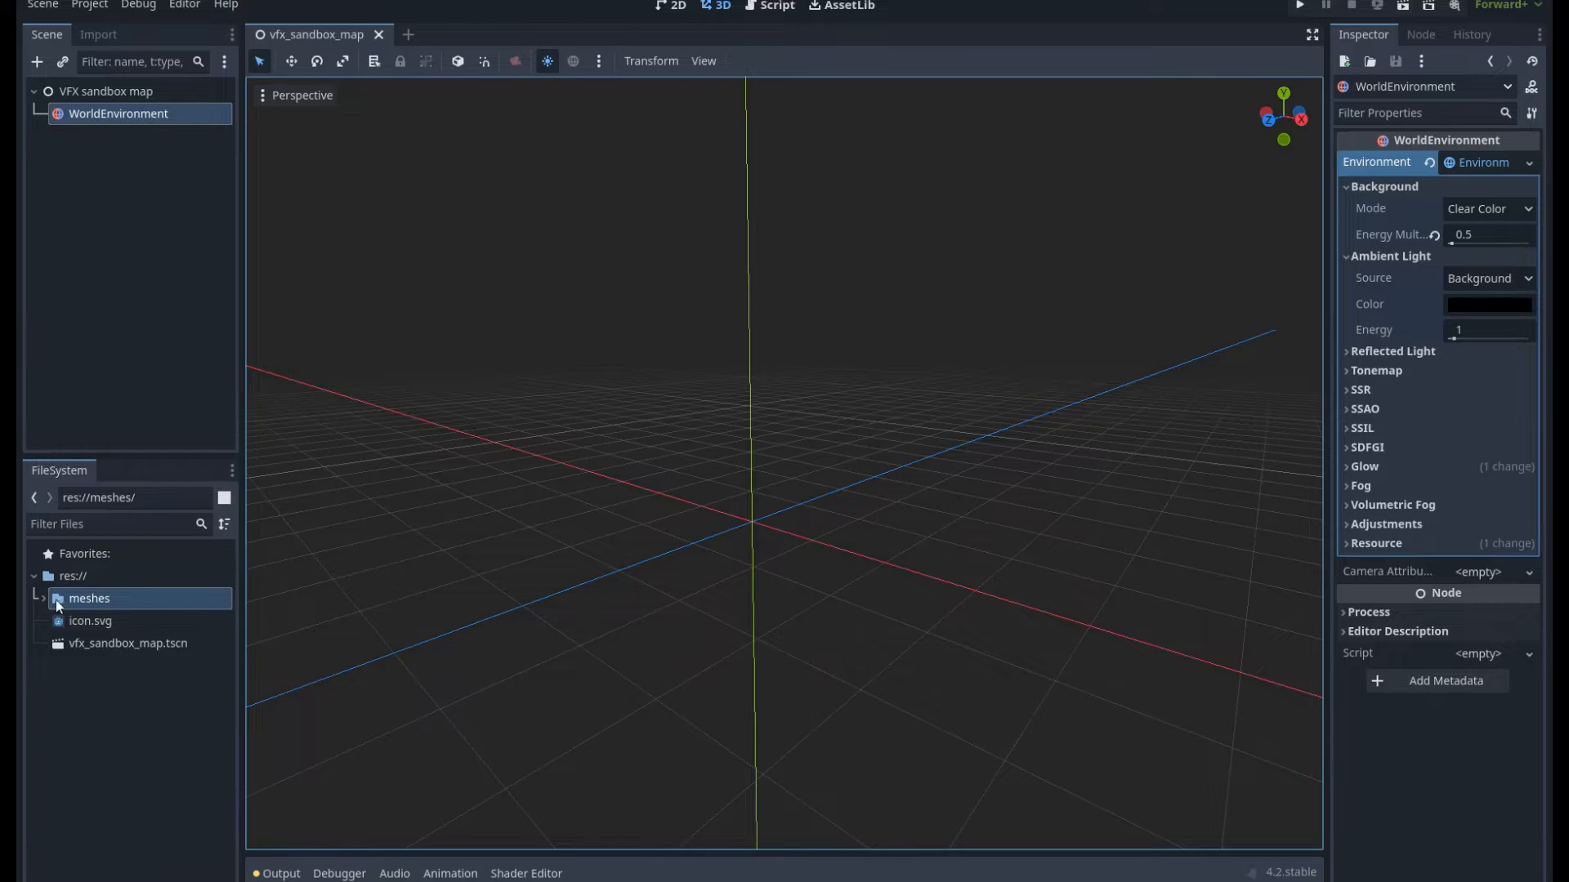
Switch to Godot and add a Node3D as a child of the VFX sandbox map root.
left_click(151, 95)
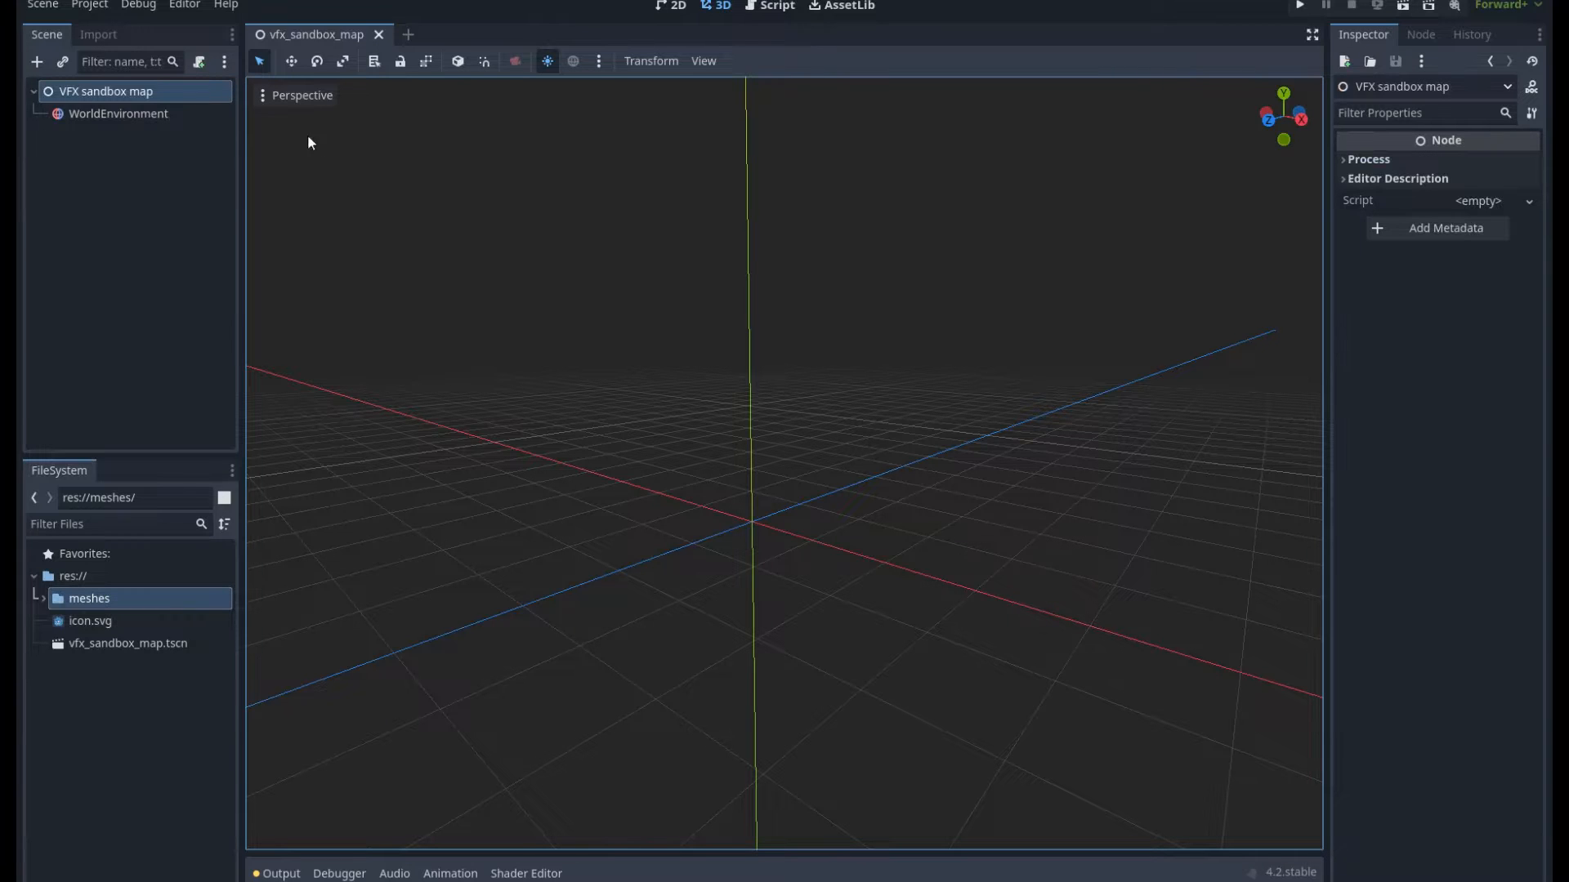
key("ctrl+a")
type("node")
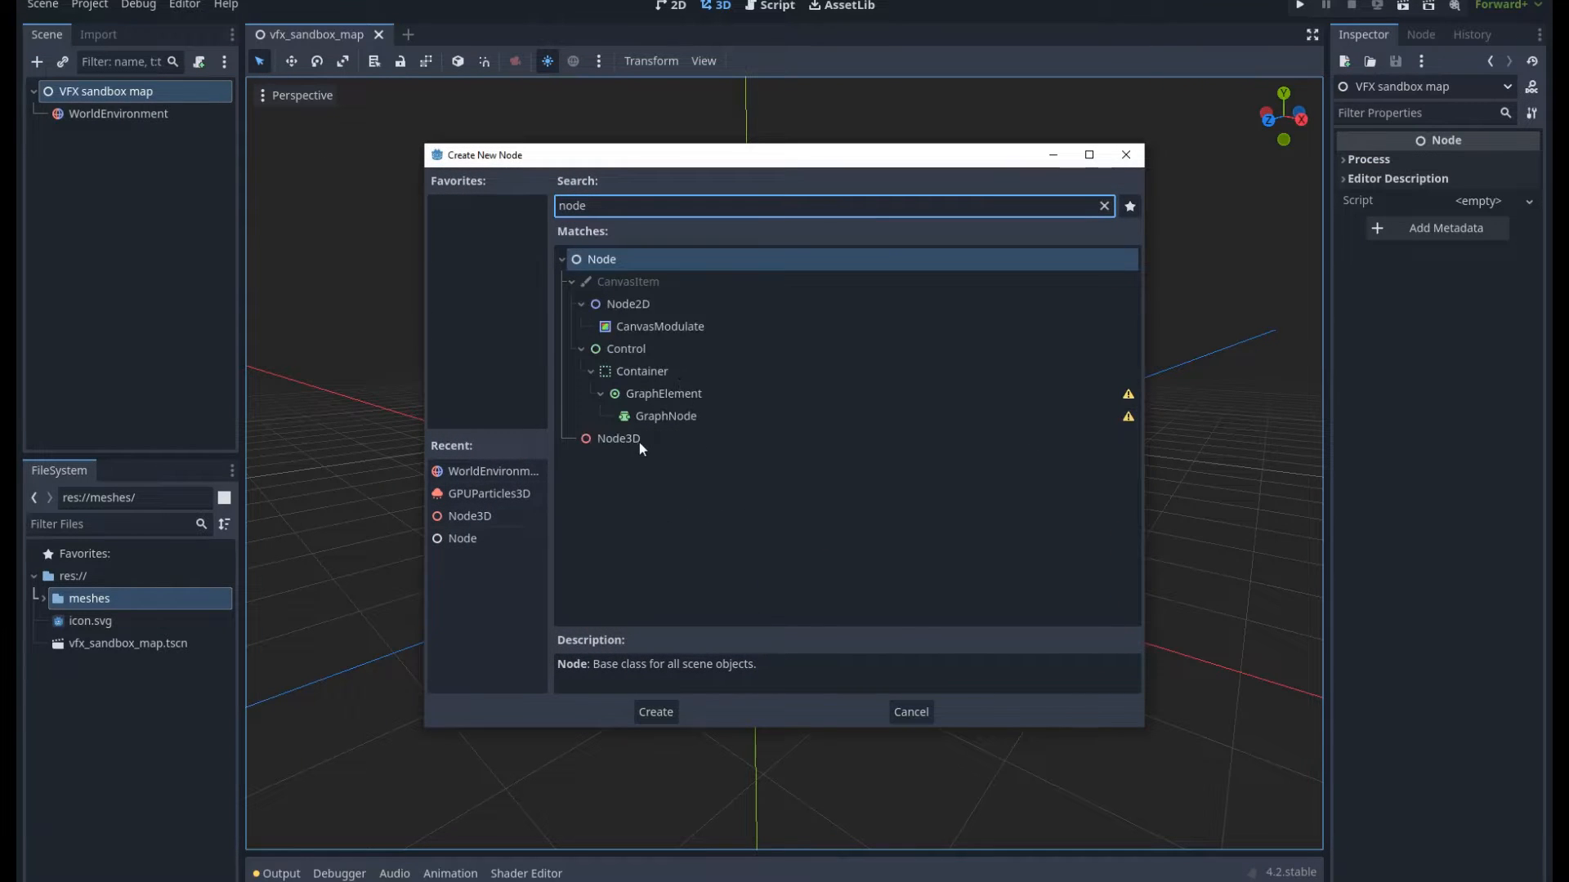
double_click(639, 440)
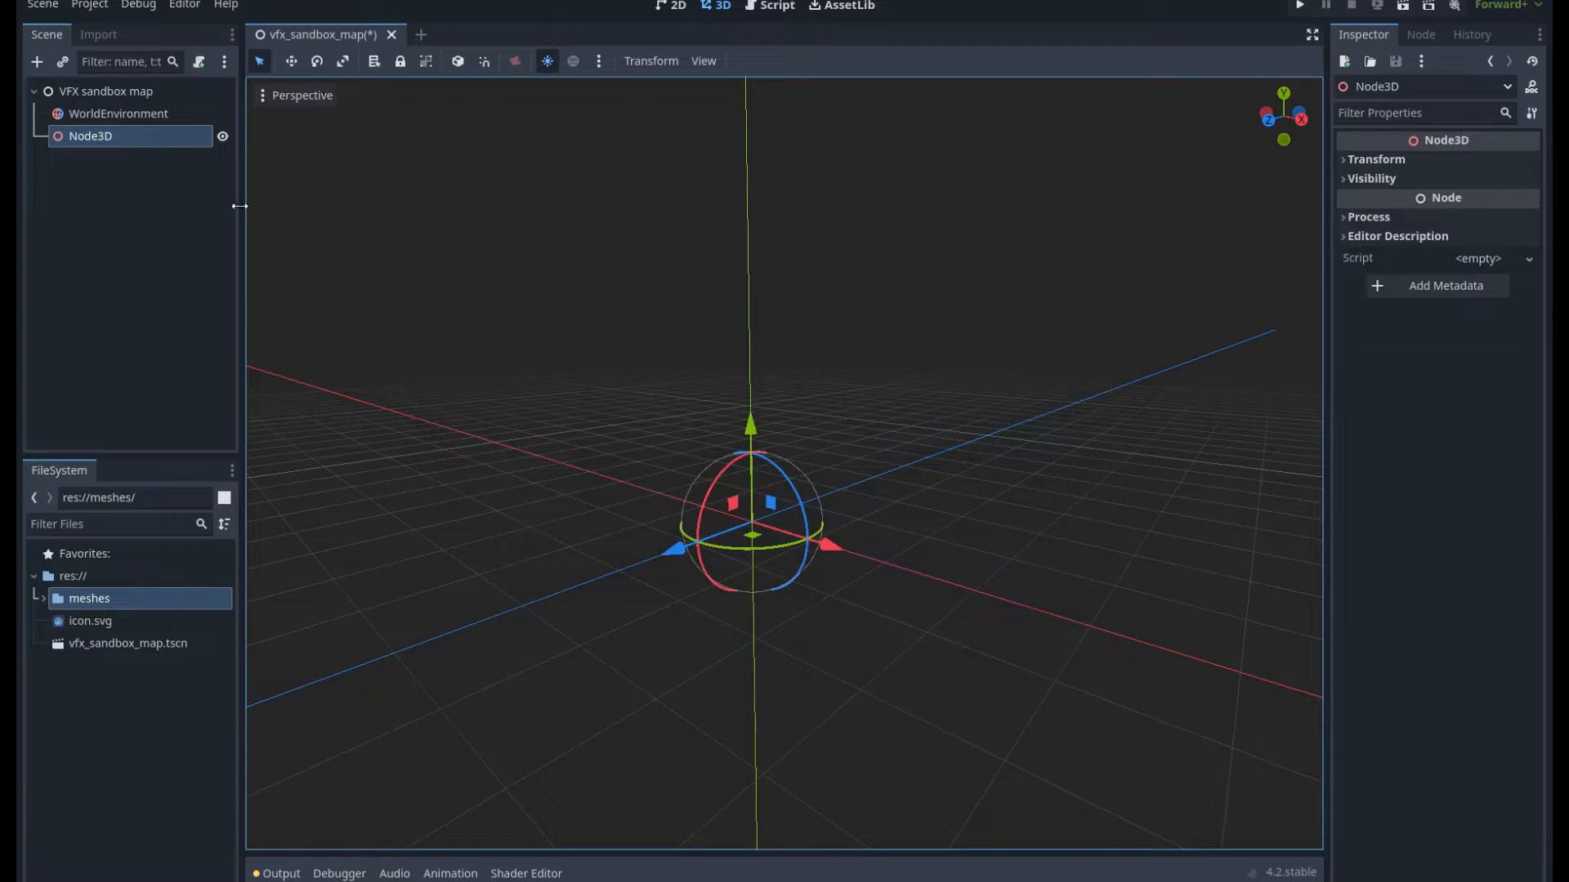
Add a GPUParticles3D node as a child of the new Node3D.
key("ctrl+a")
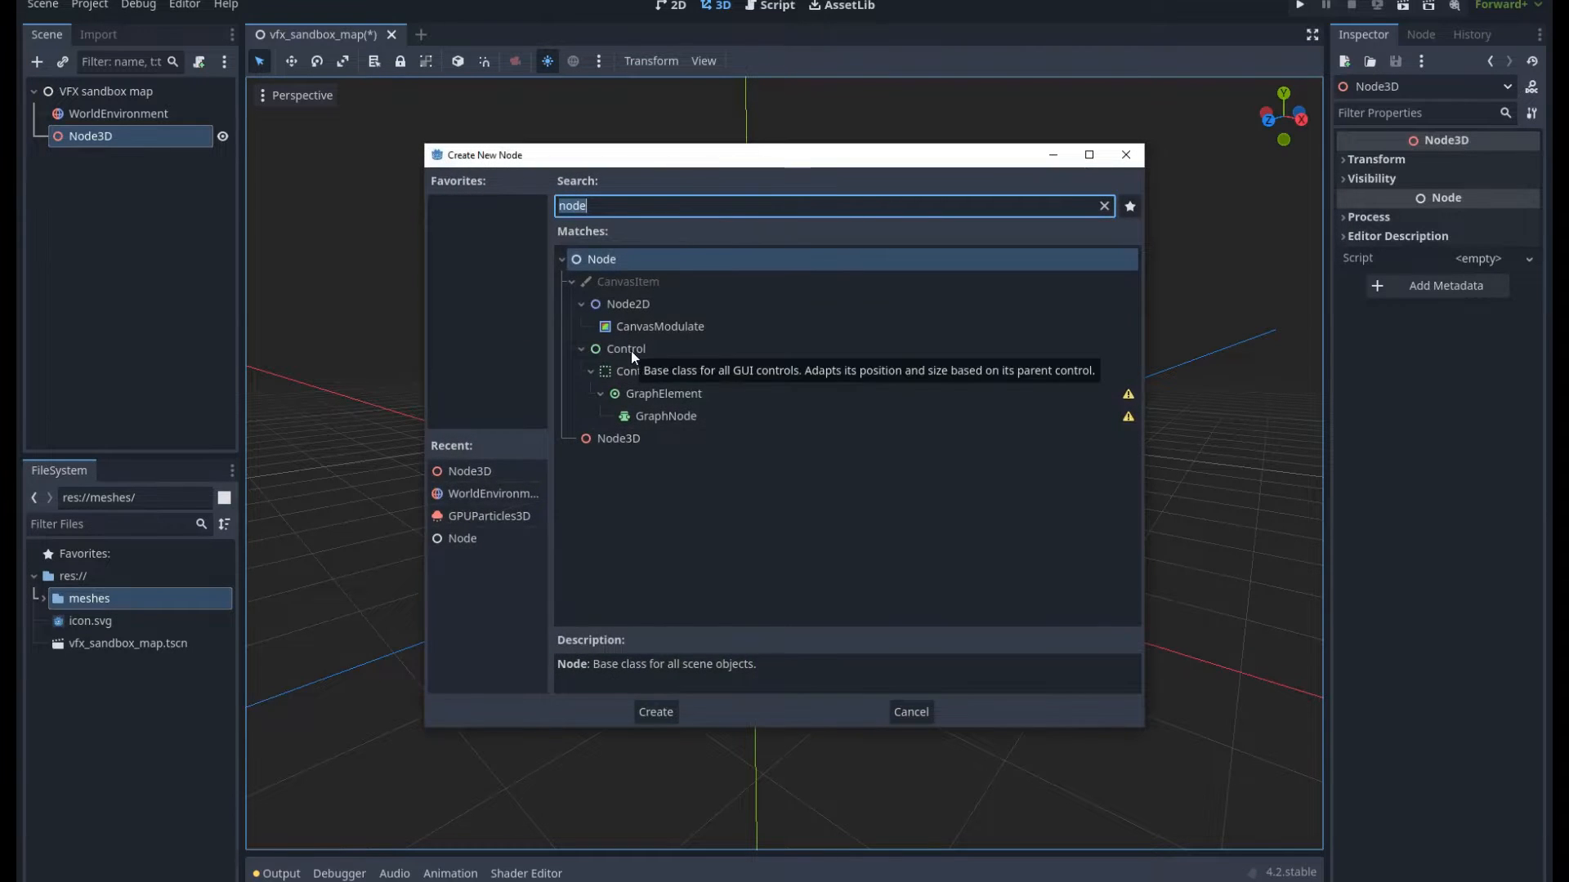
type("GPU")
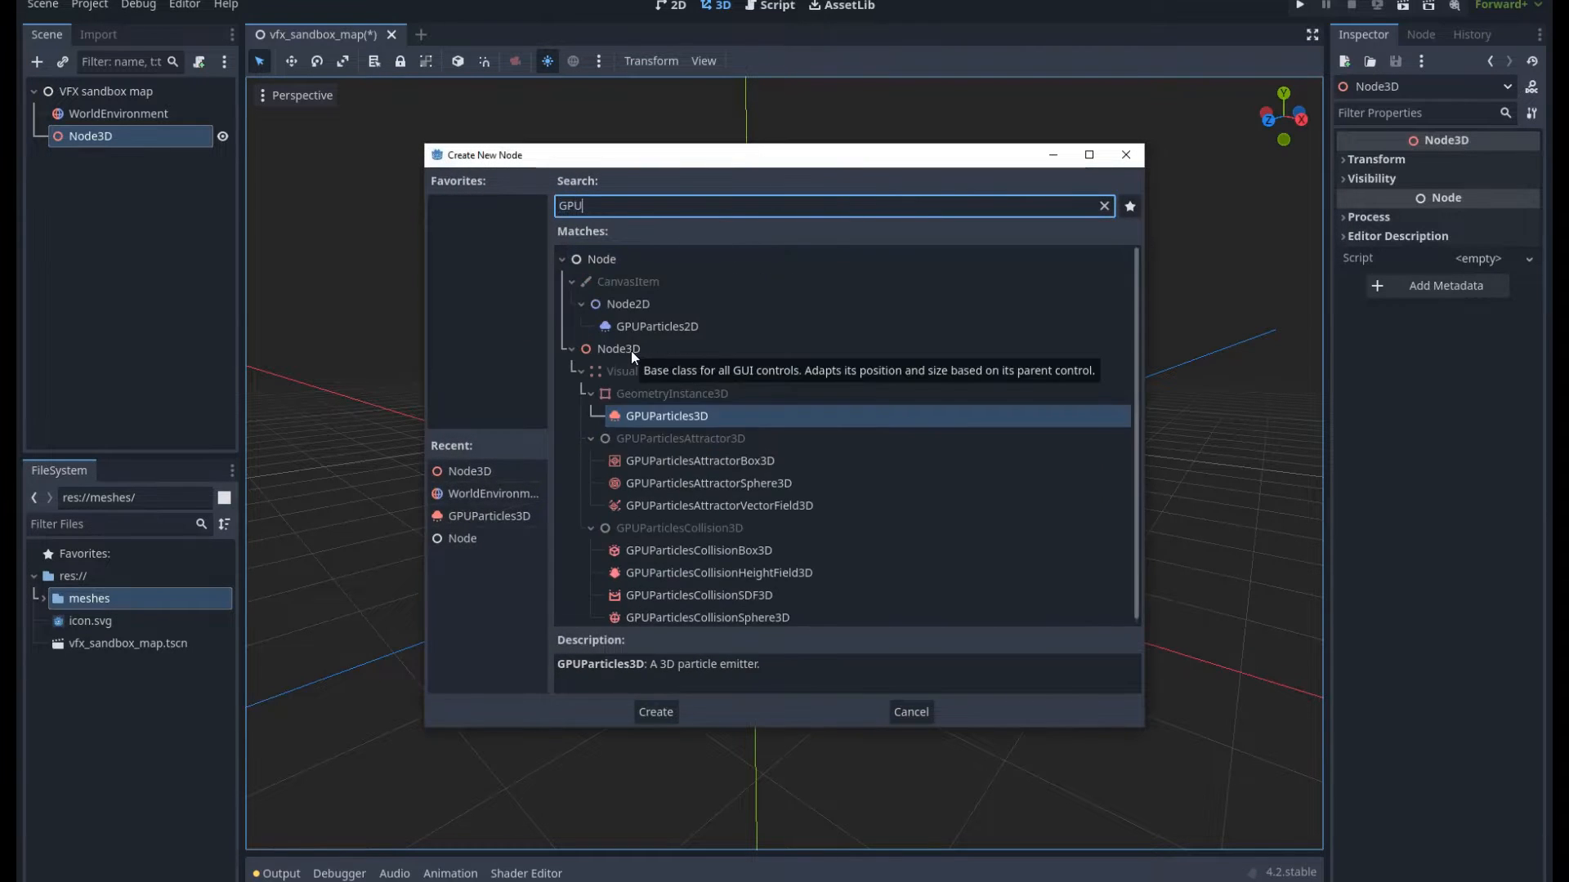
double_click(679, 420)
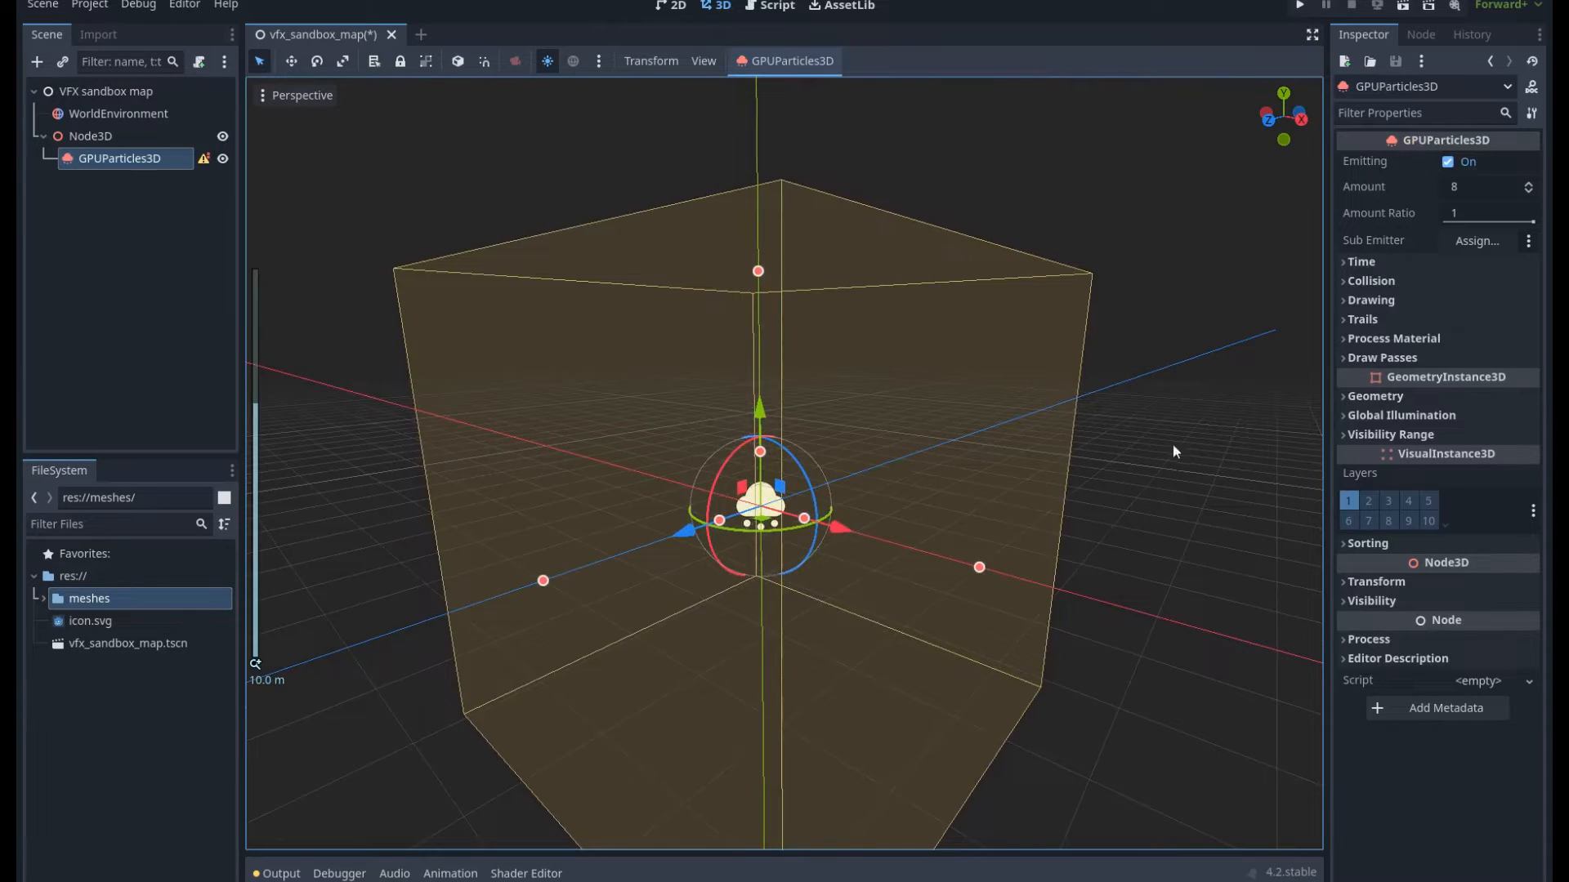
Assign a new ParticleProcessMaterial to the GPUParticles3D node and expand its settings.
left_click(1174, 449)
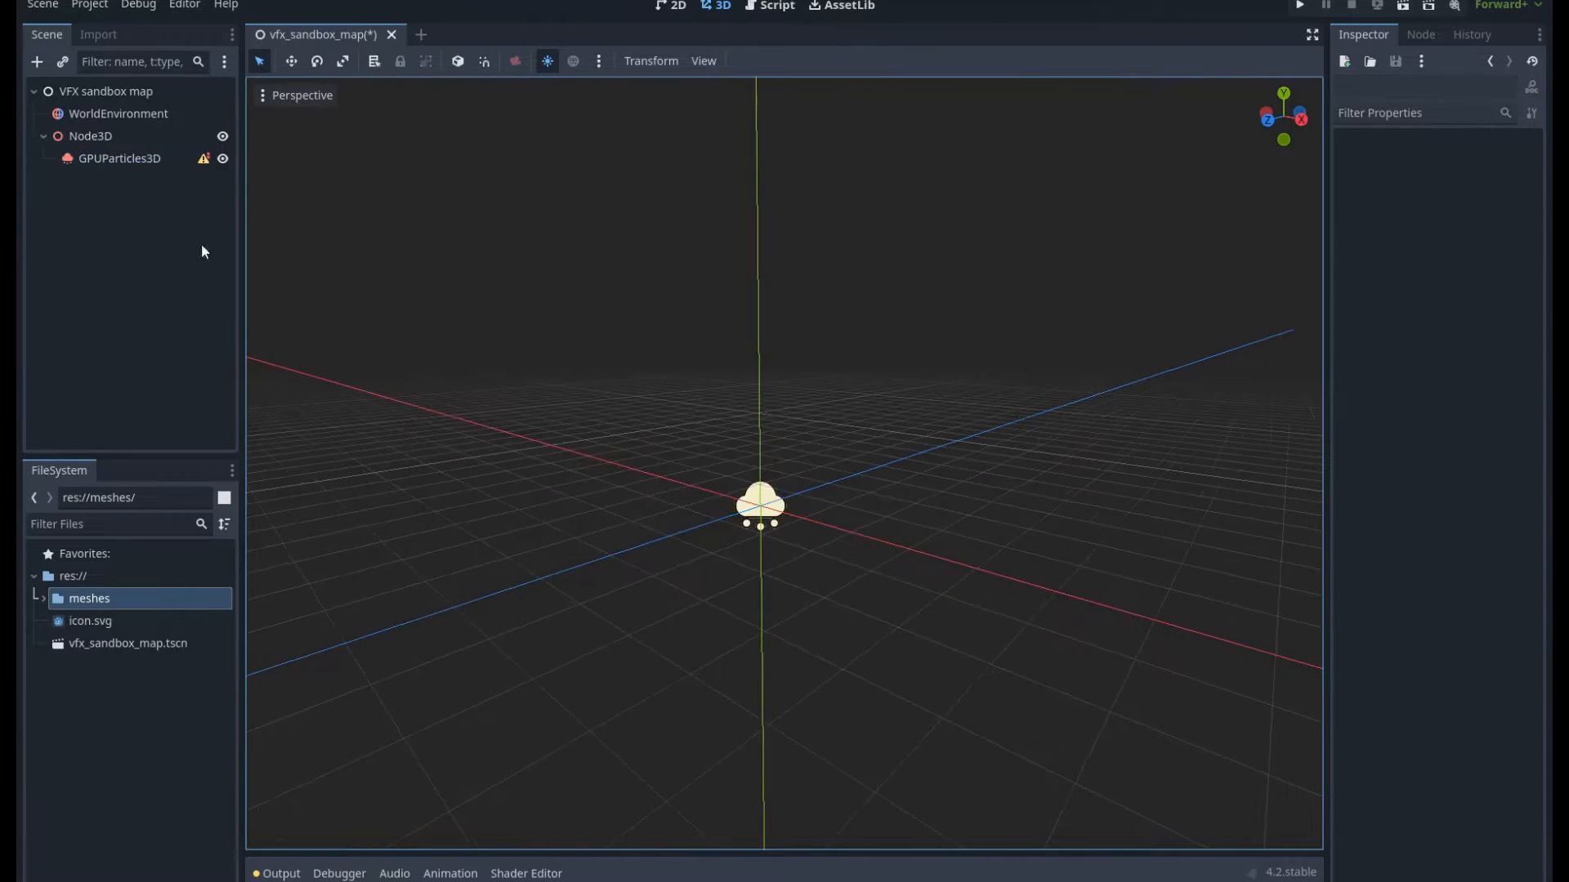
left_click(139, 164)
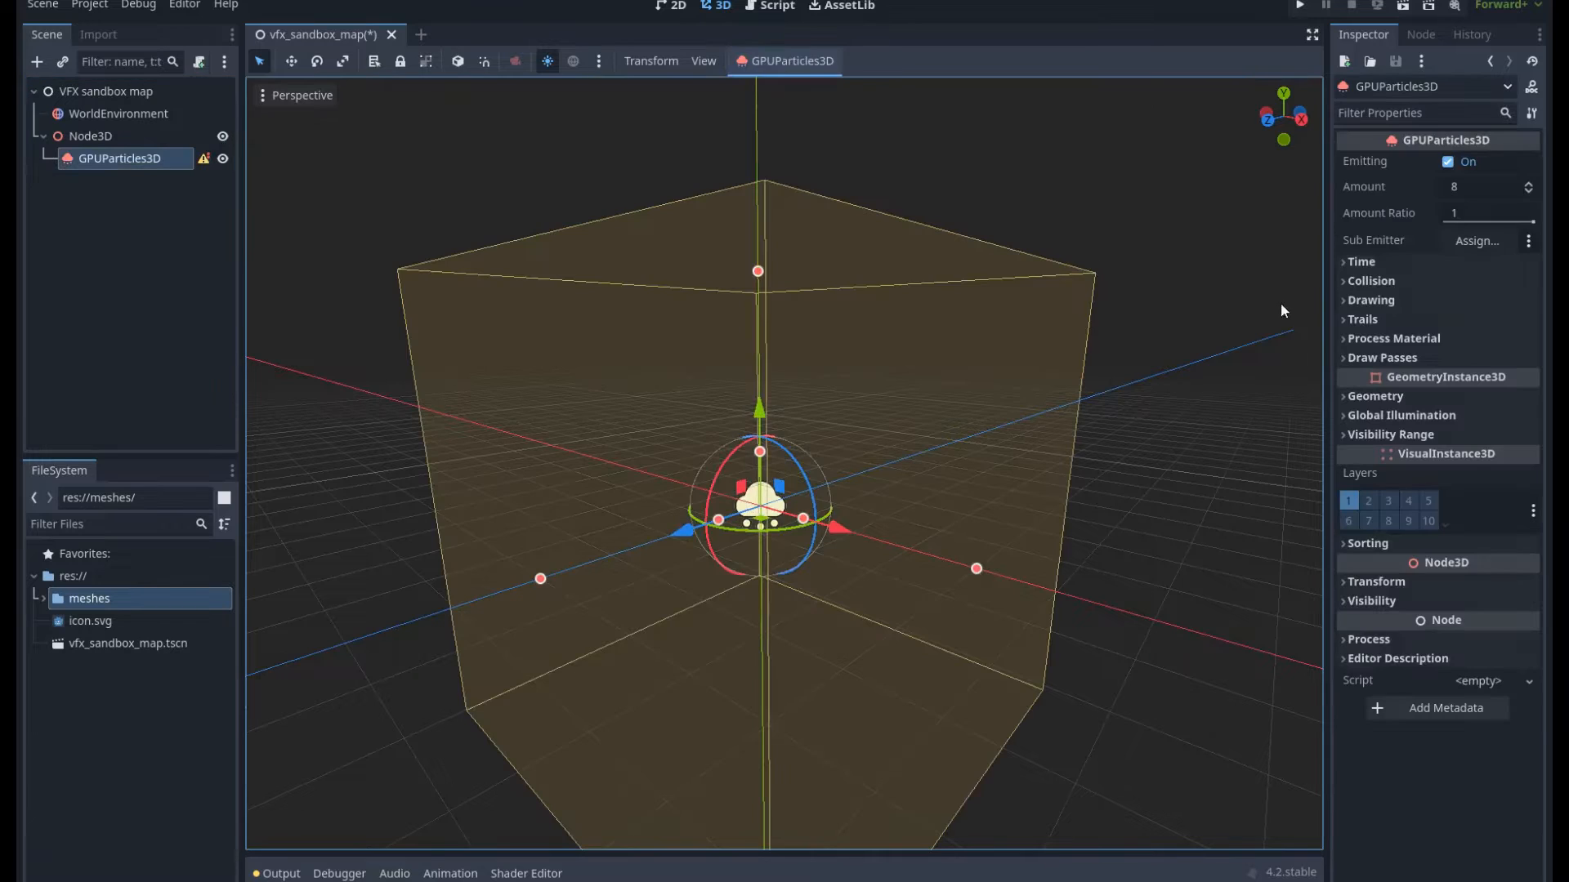
left_click(1346, 341)
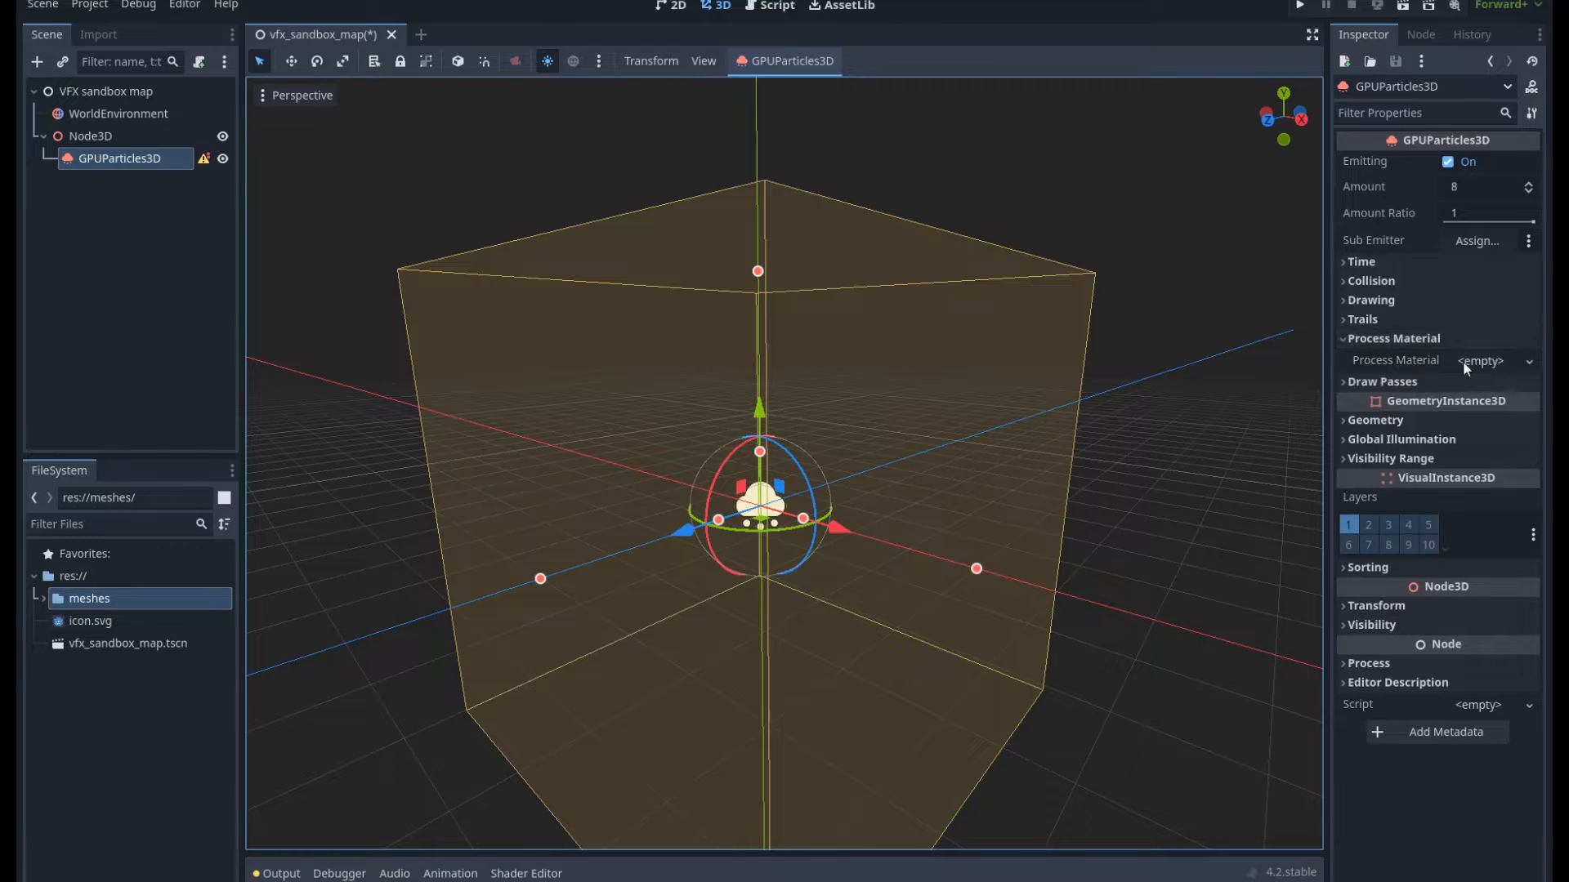
left_click(1492, 361)
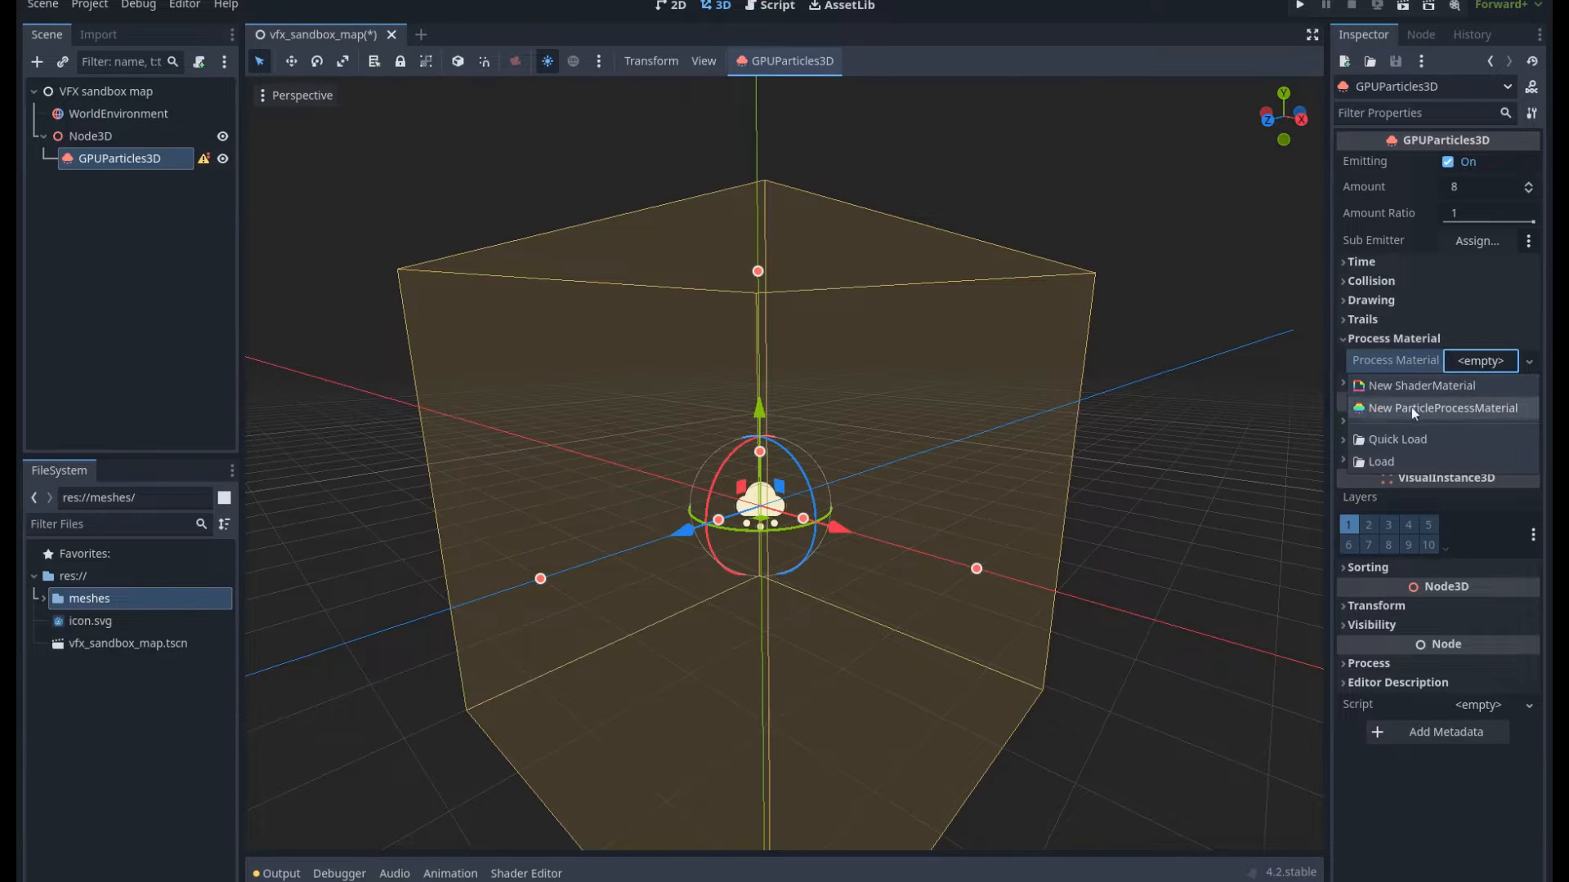
left_click(1452, 414)
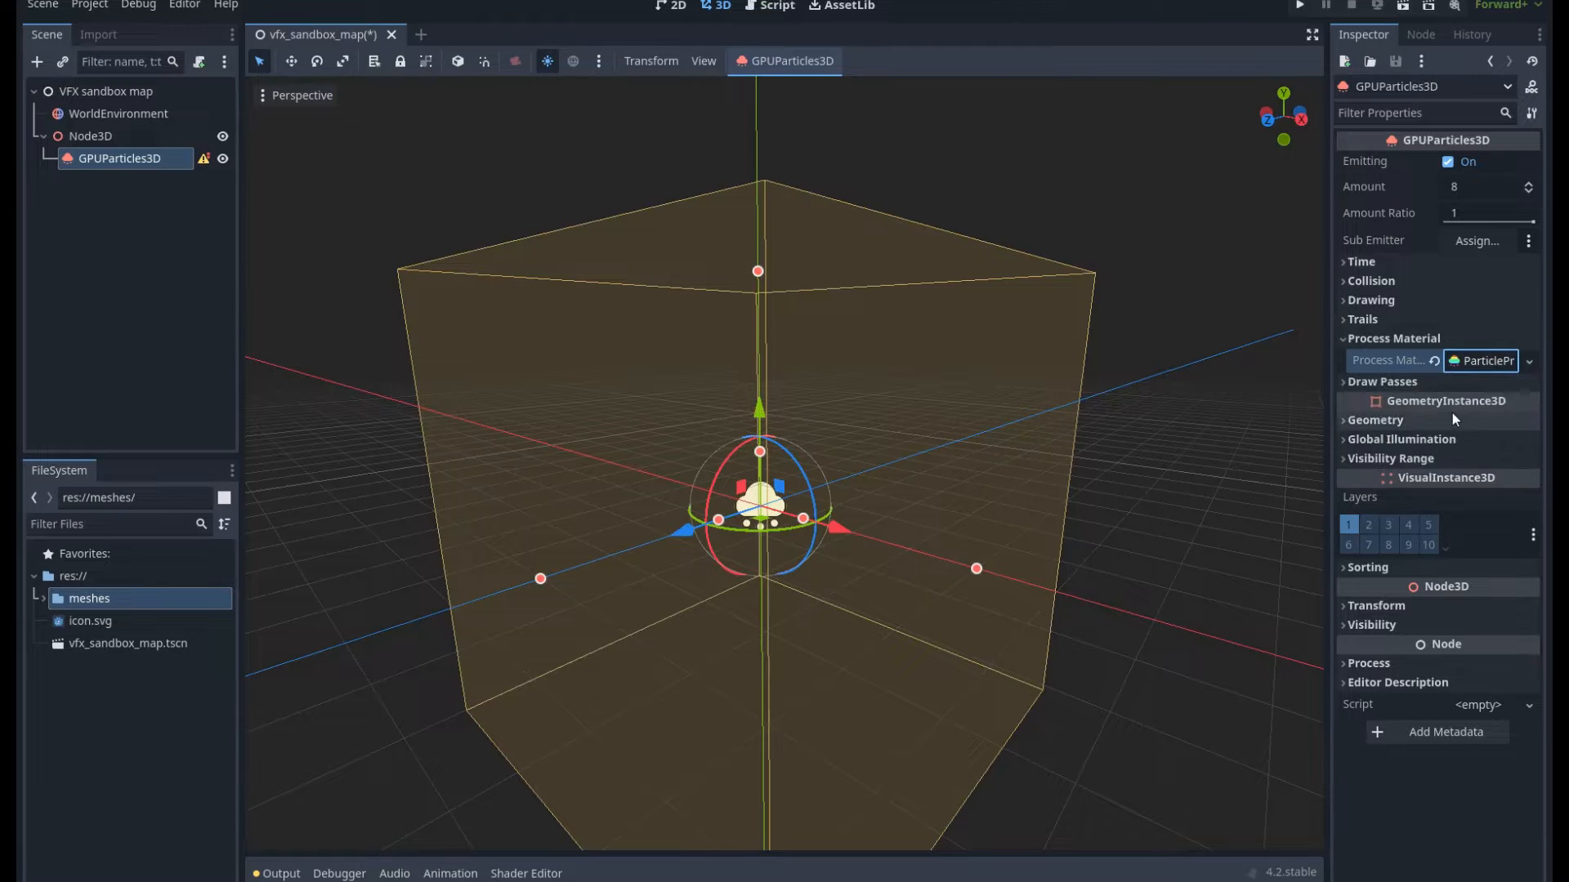
left_click(1469, 364)
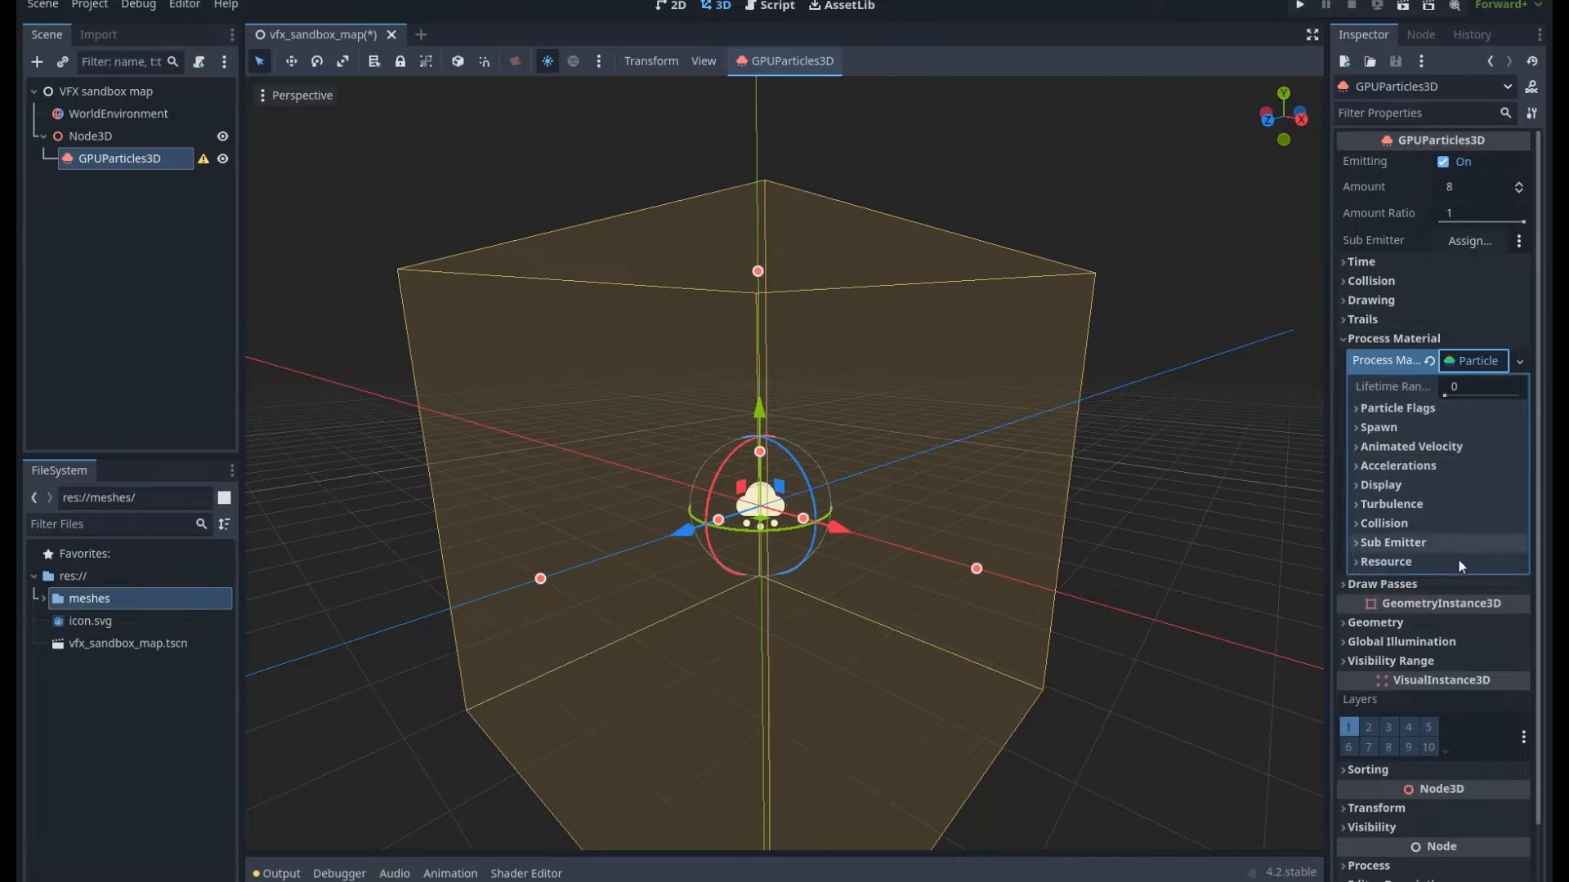
Load meshes/cylinder1.tres as the mesh for draw Pass 1 of the particles.
left_click(1344, 586)
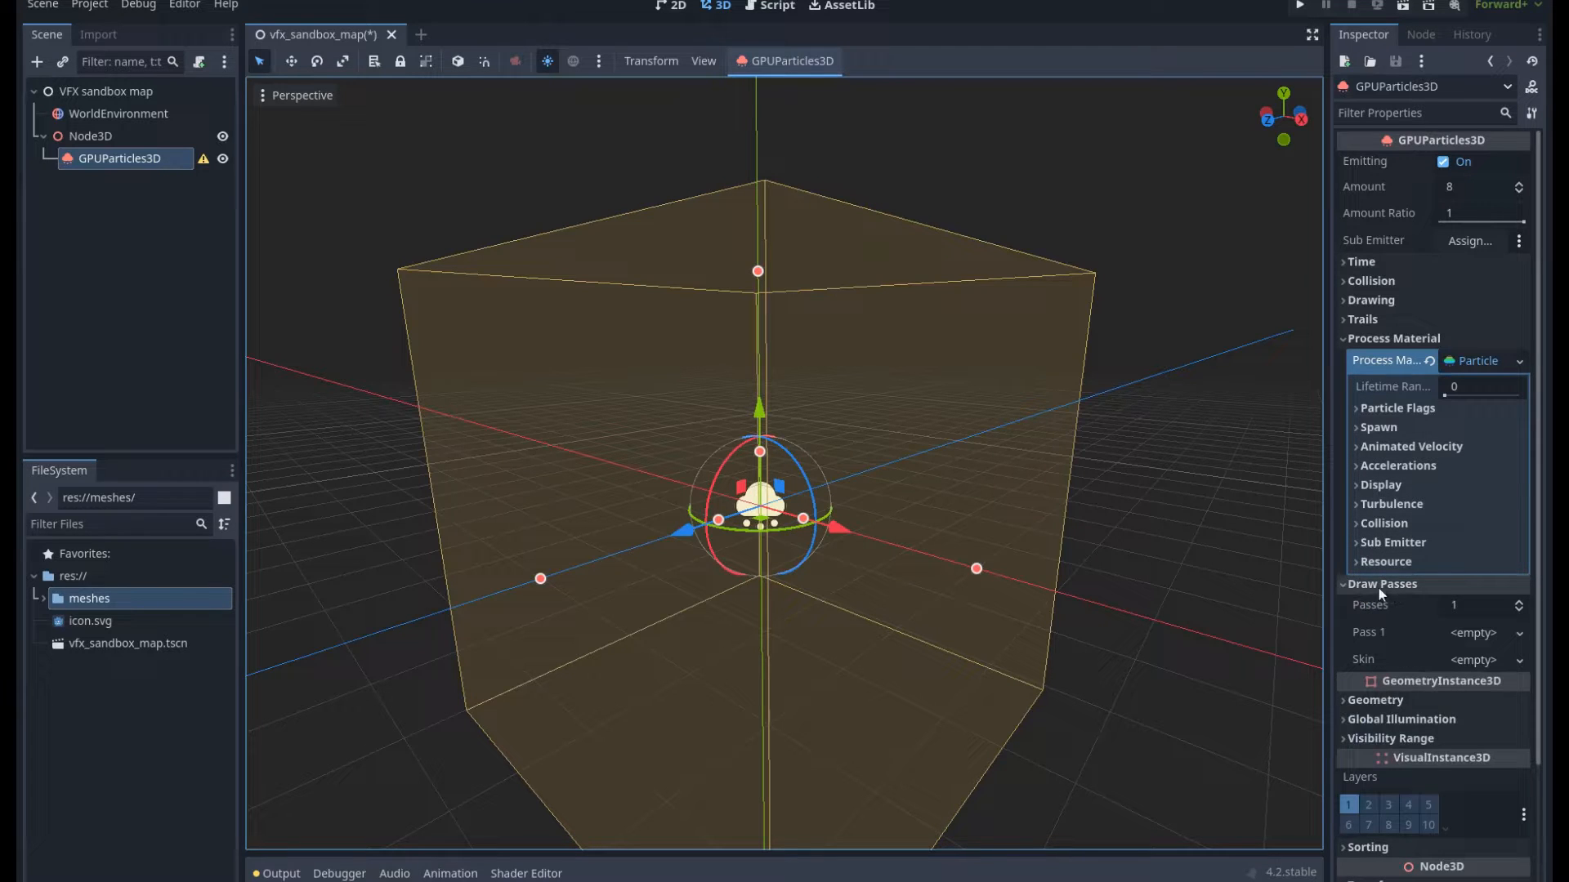
left_click(1509, 634)
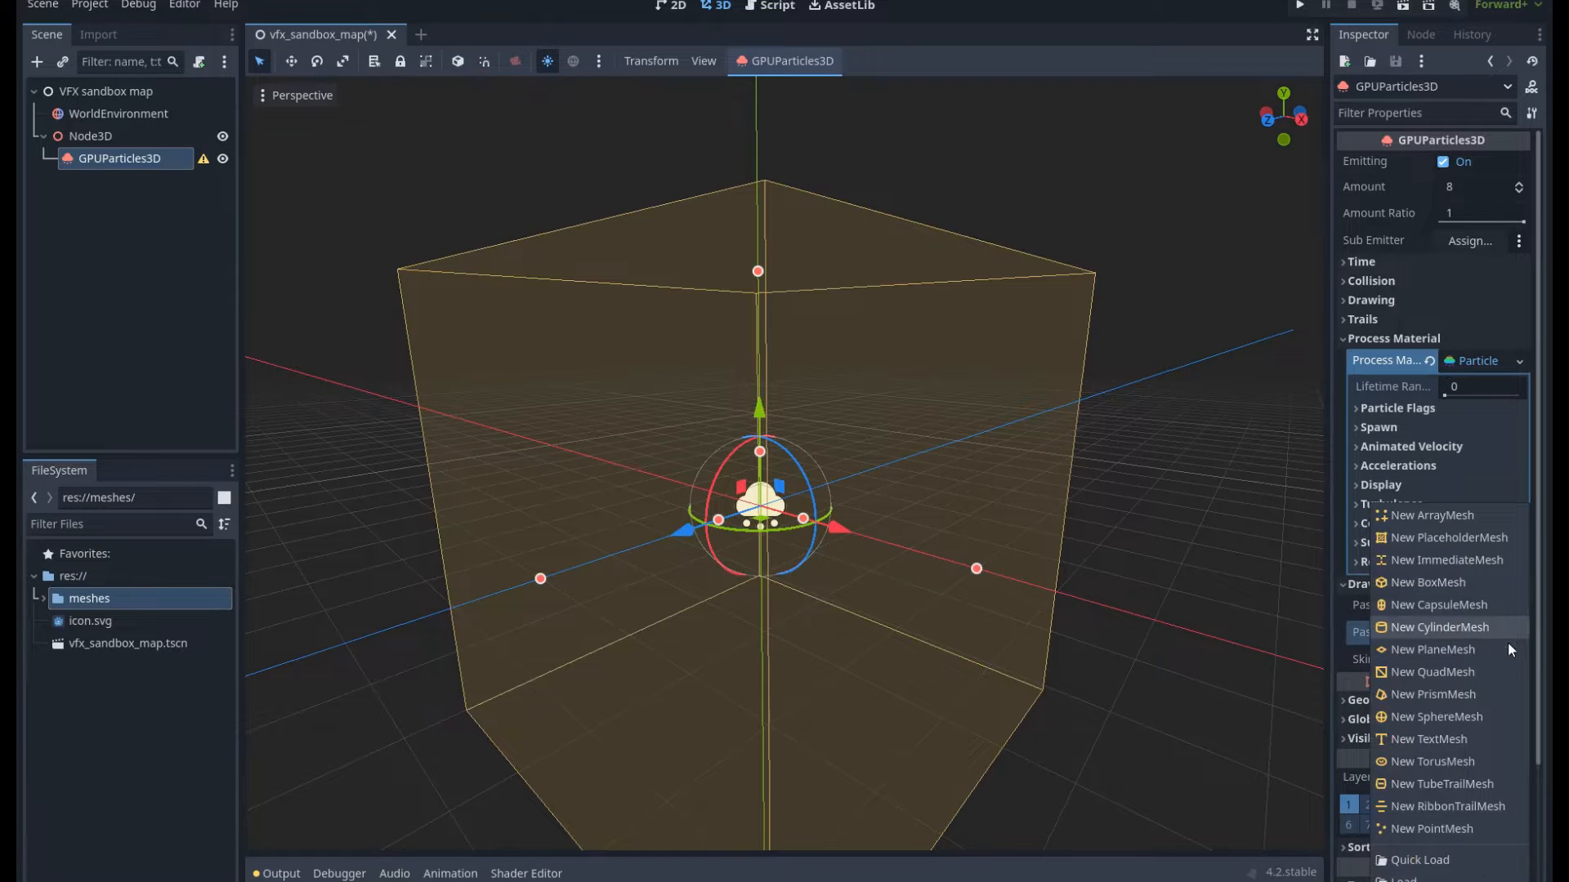
left_click(1478, 869)
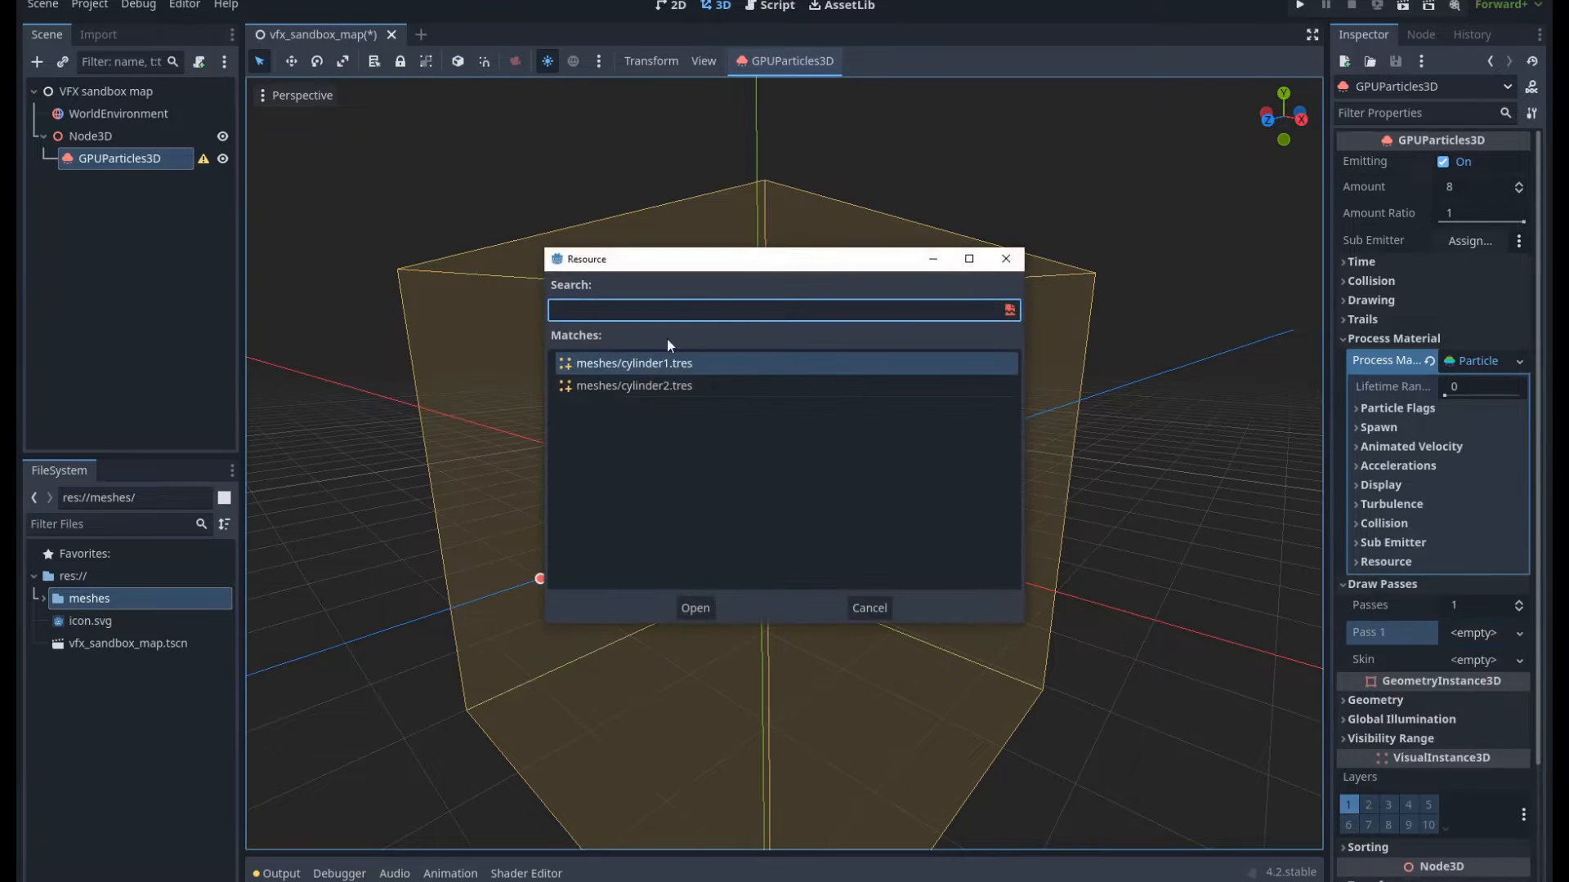
double_click(658, 366)
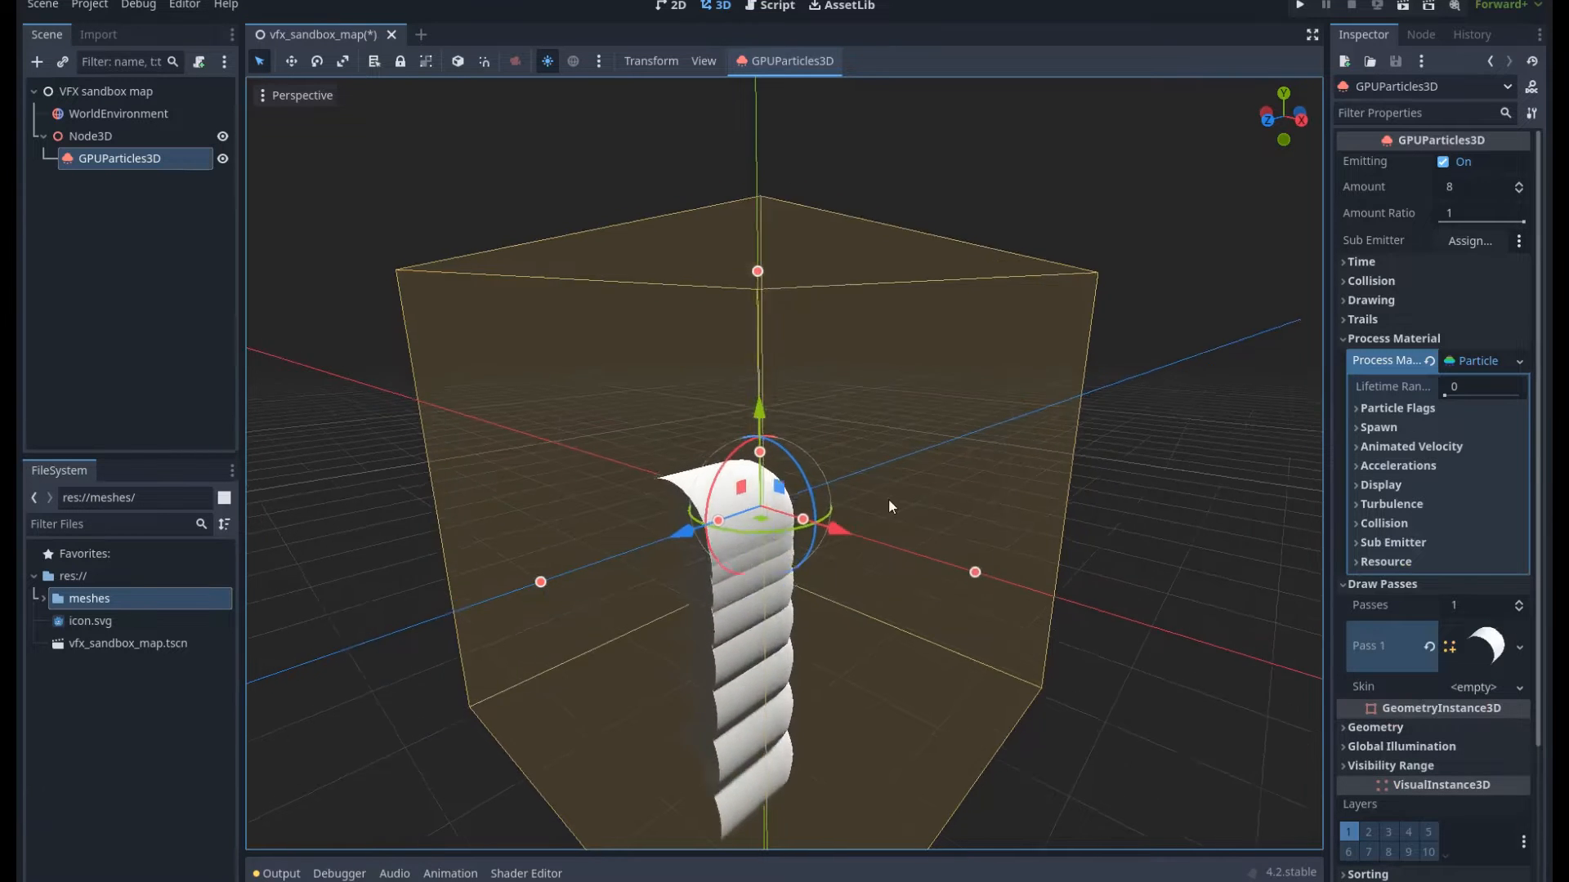
scroll(881, 498, "down", 5)
scroll(881, 497, "up", 2)
scroll(879, 489, "up", 3)
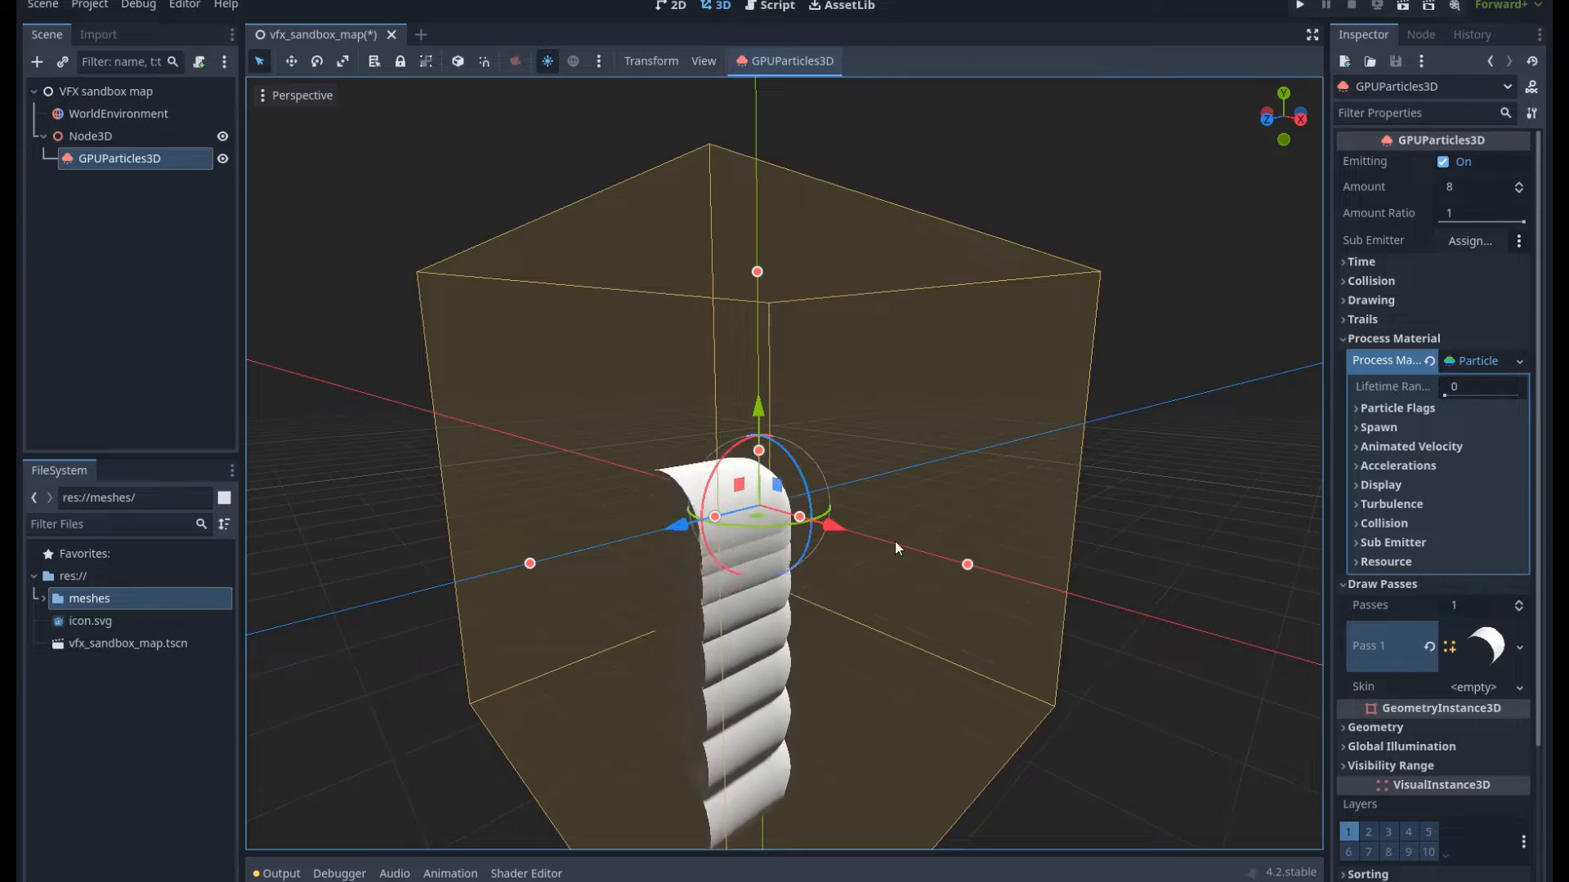
Set the particle amount to 1 and the lifetime to 2 s.
left_click(1462, 186)
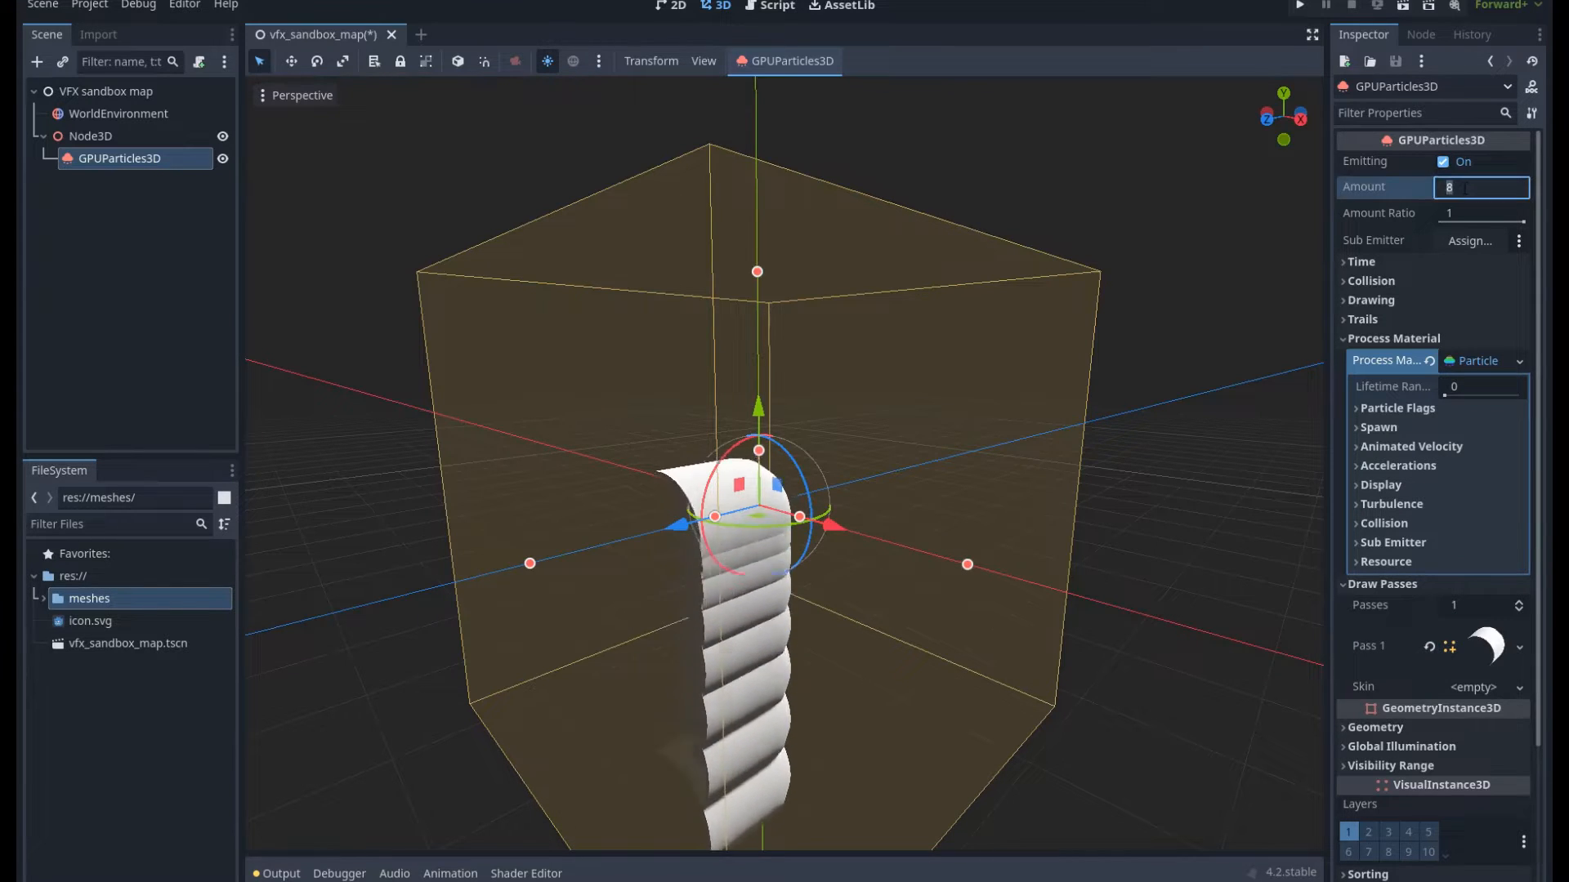
type("1")
key("Return")
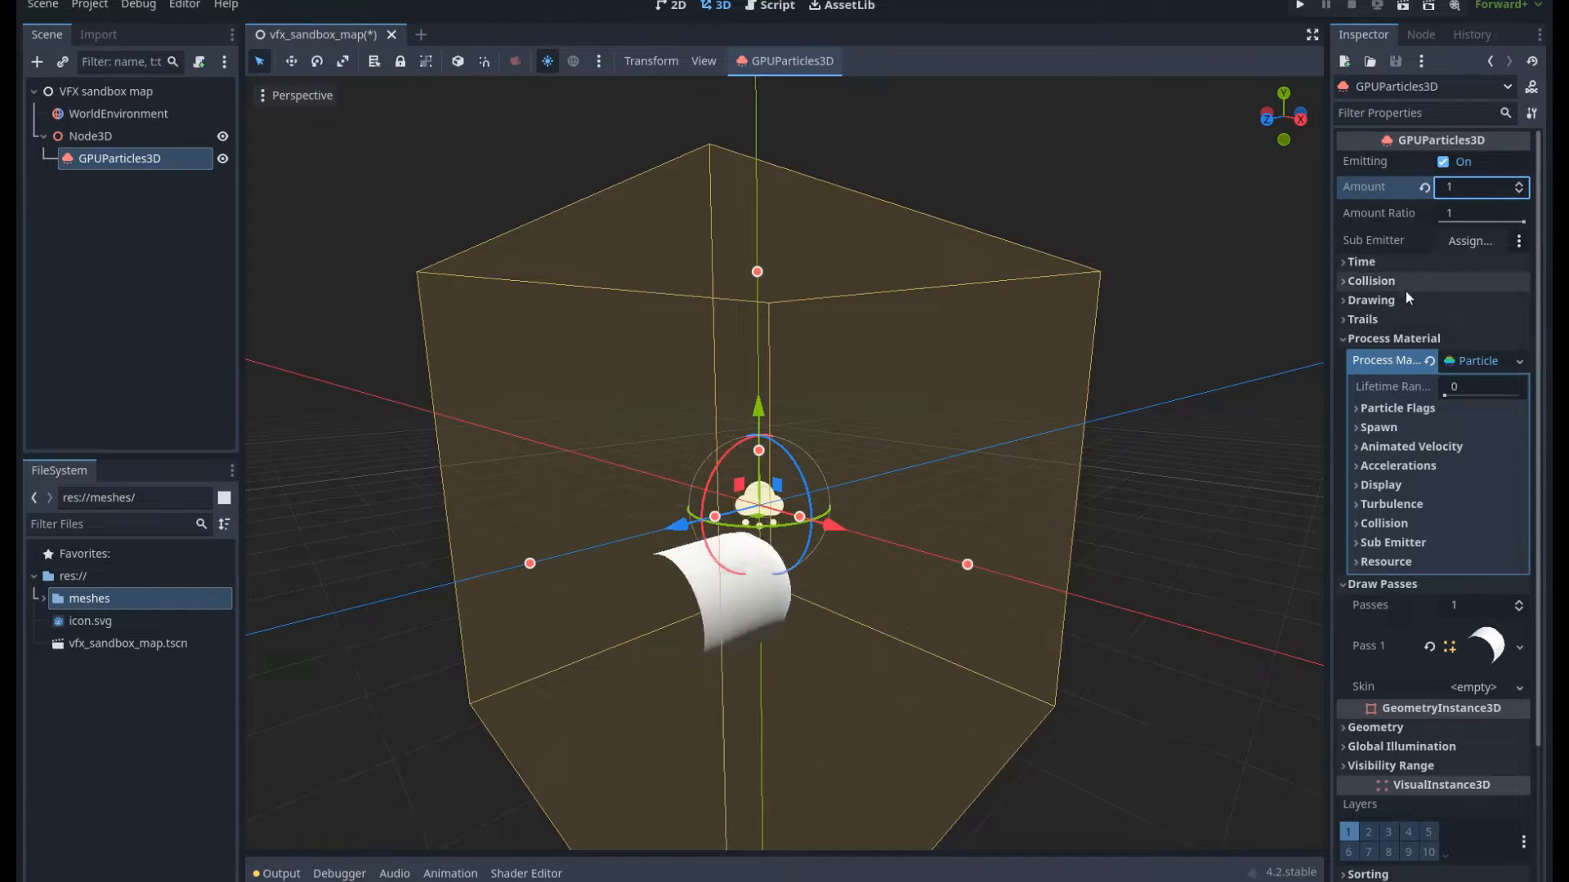
left_click(1356, 262)
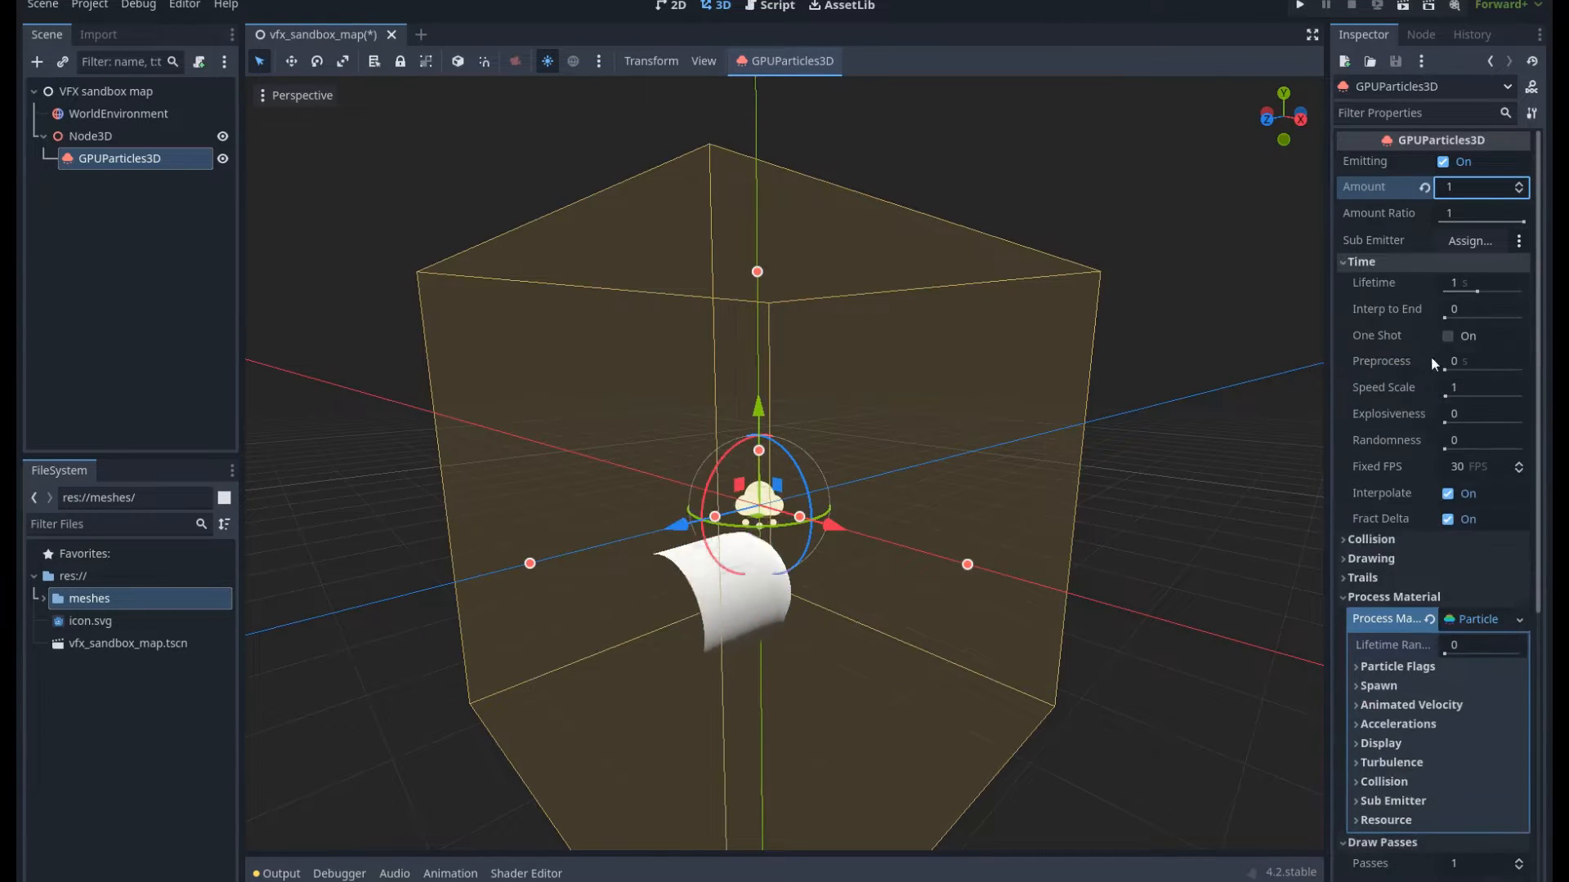
left_click(1460, 281)
type("2")
key("Return")
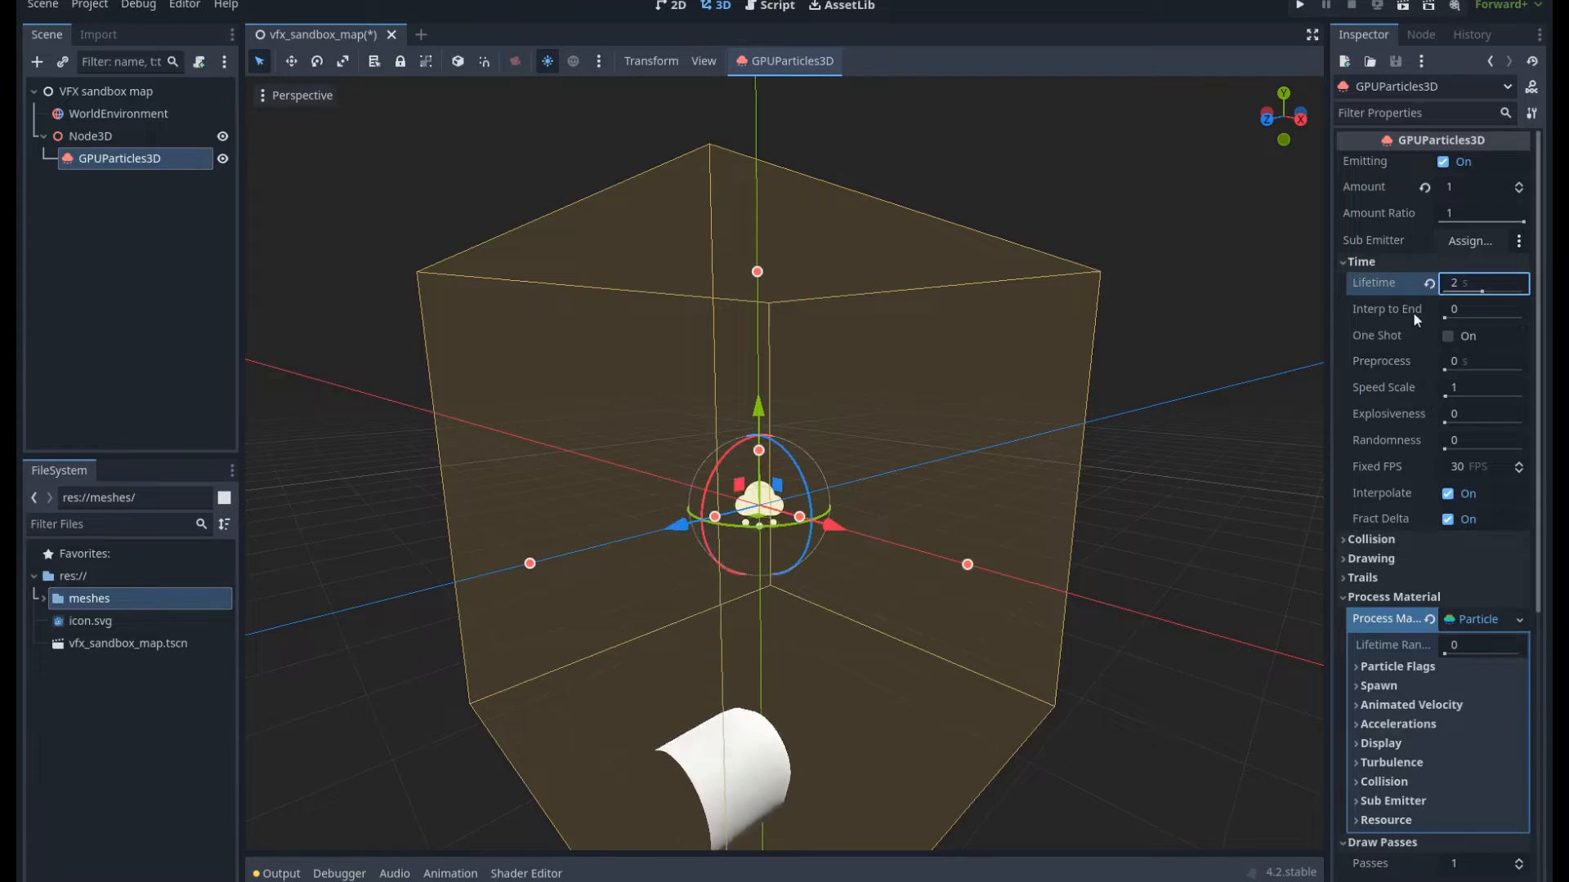
left_click(1387, 260)
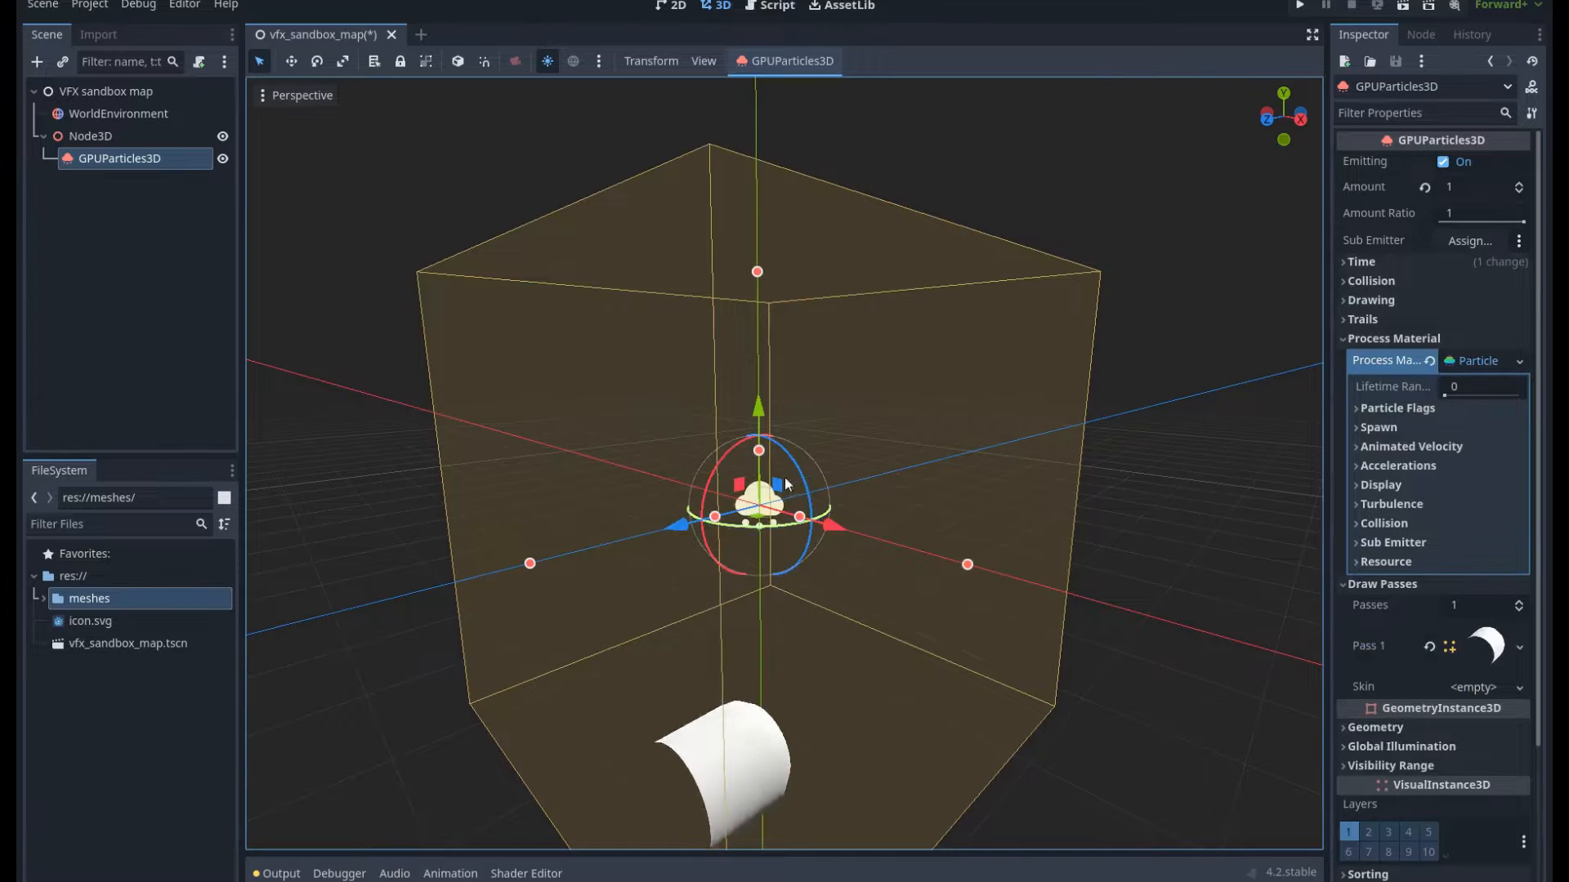
Set the process material's Y gravity to 0.
left_click(1356, 467)
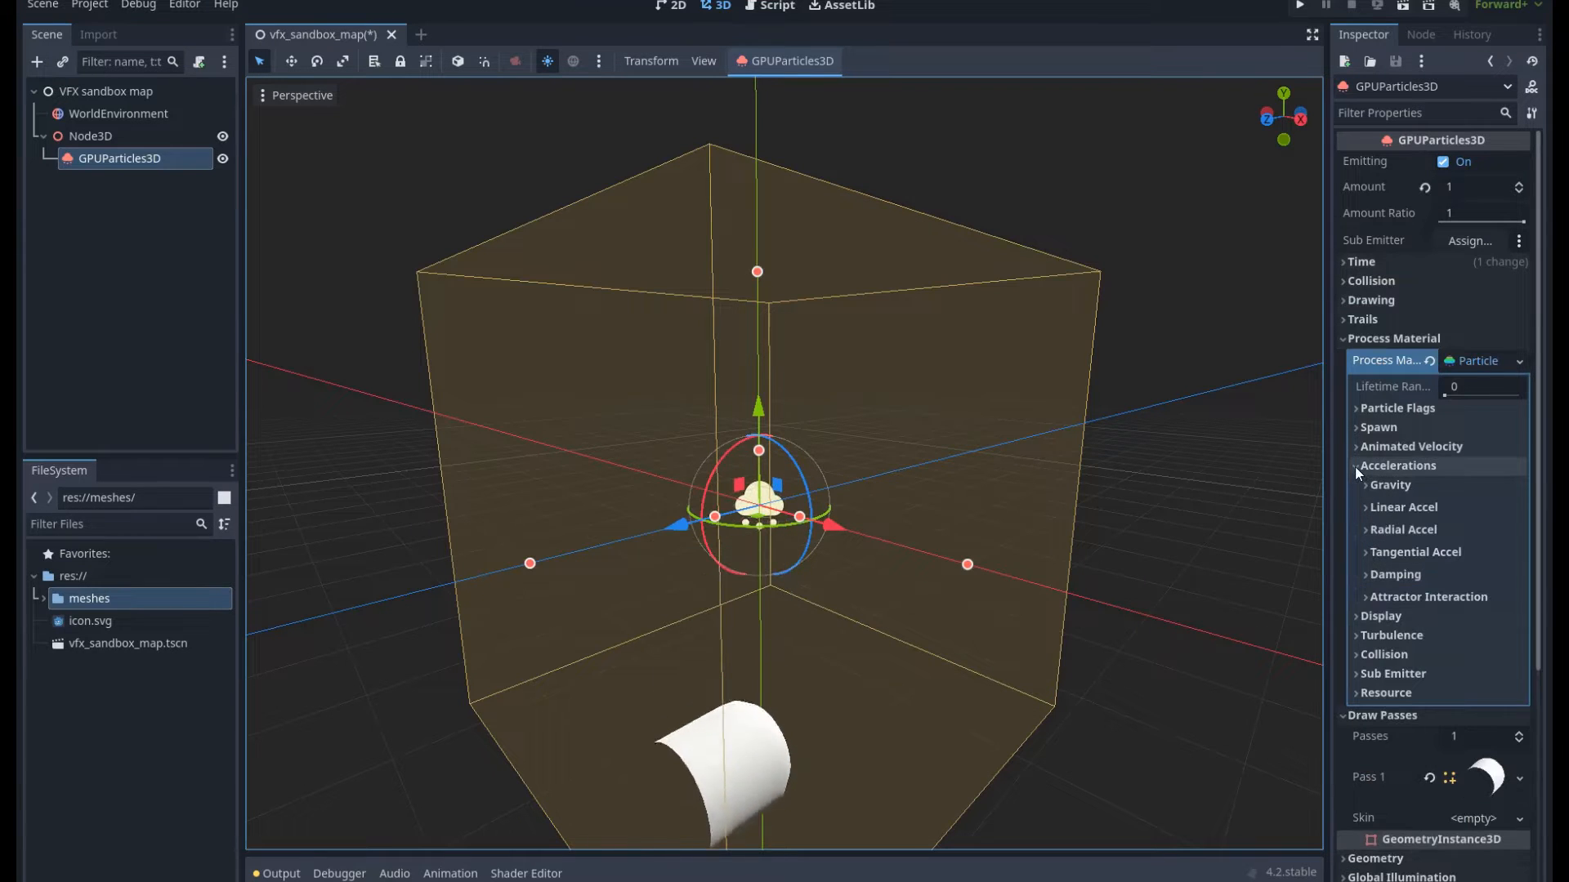
left_click(1365, 488)
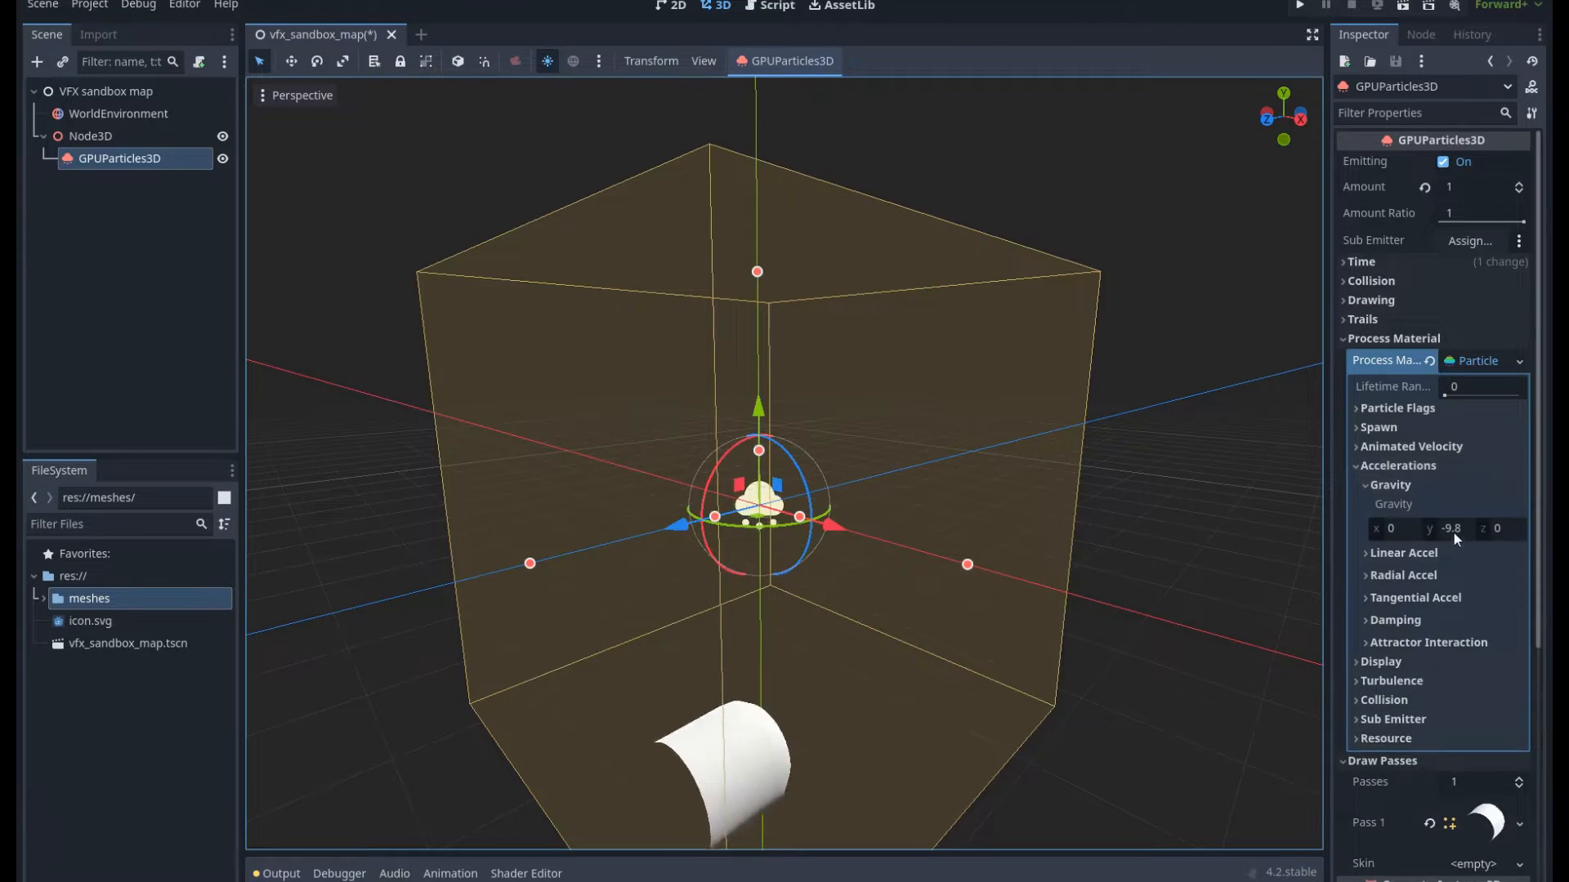
left_click(1453, 529)
type("0")
key("Return")
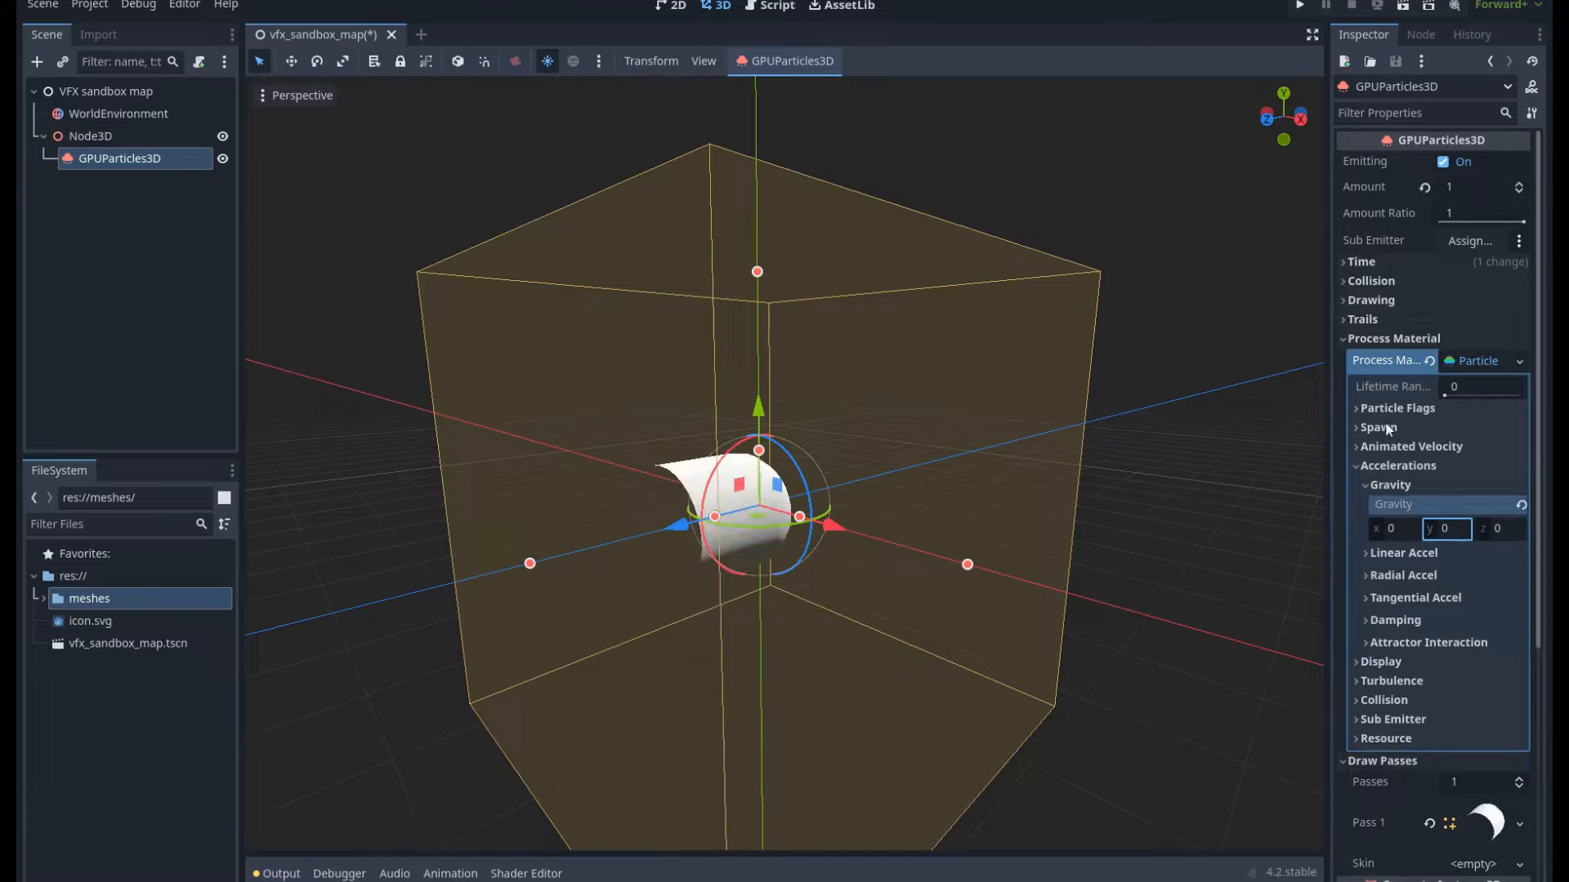
middle_click_drag(840, 520, 717, 547)
left_click(1356, 467)
Assign a new CurveXYZTexture as the process material's Scale Curve under its display scale settings, and expand it.
scroll(871, 538, "down", 7)
scroll(717, 547, "up", 4)
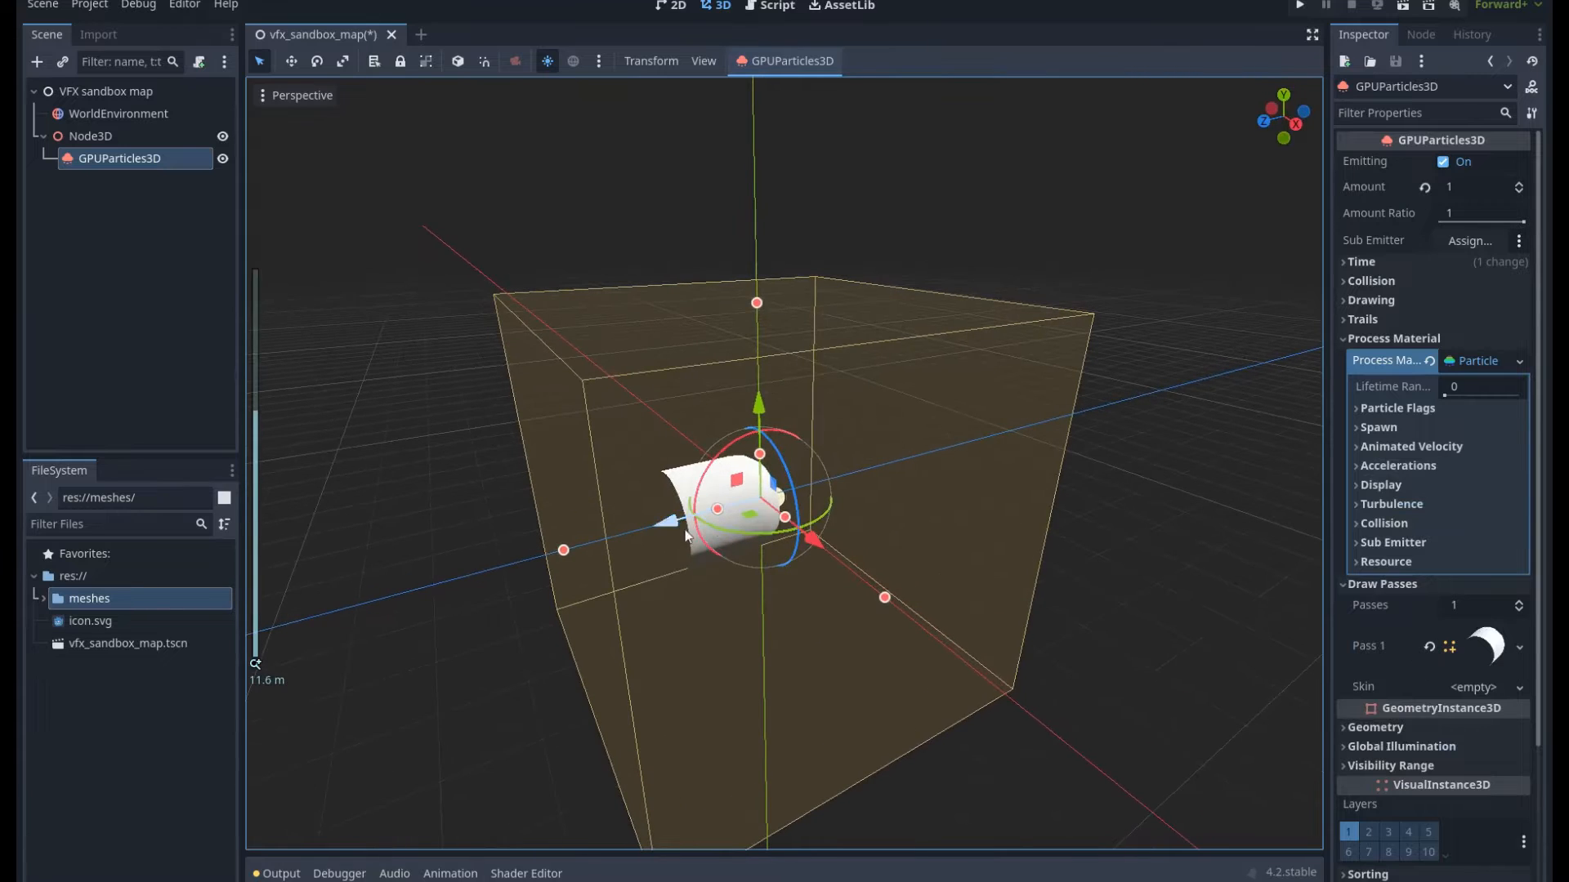
scroll(711, 507, "down", 4)
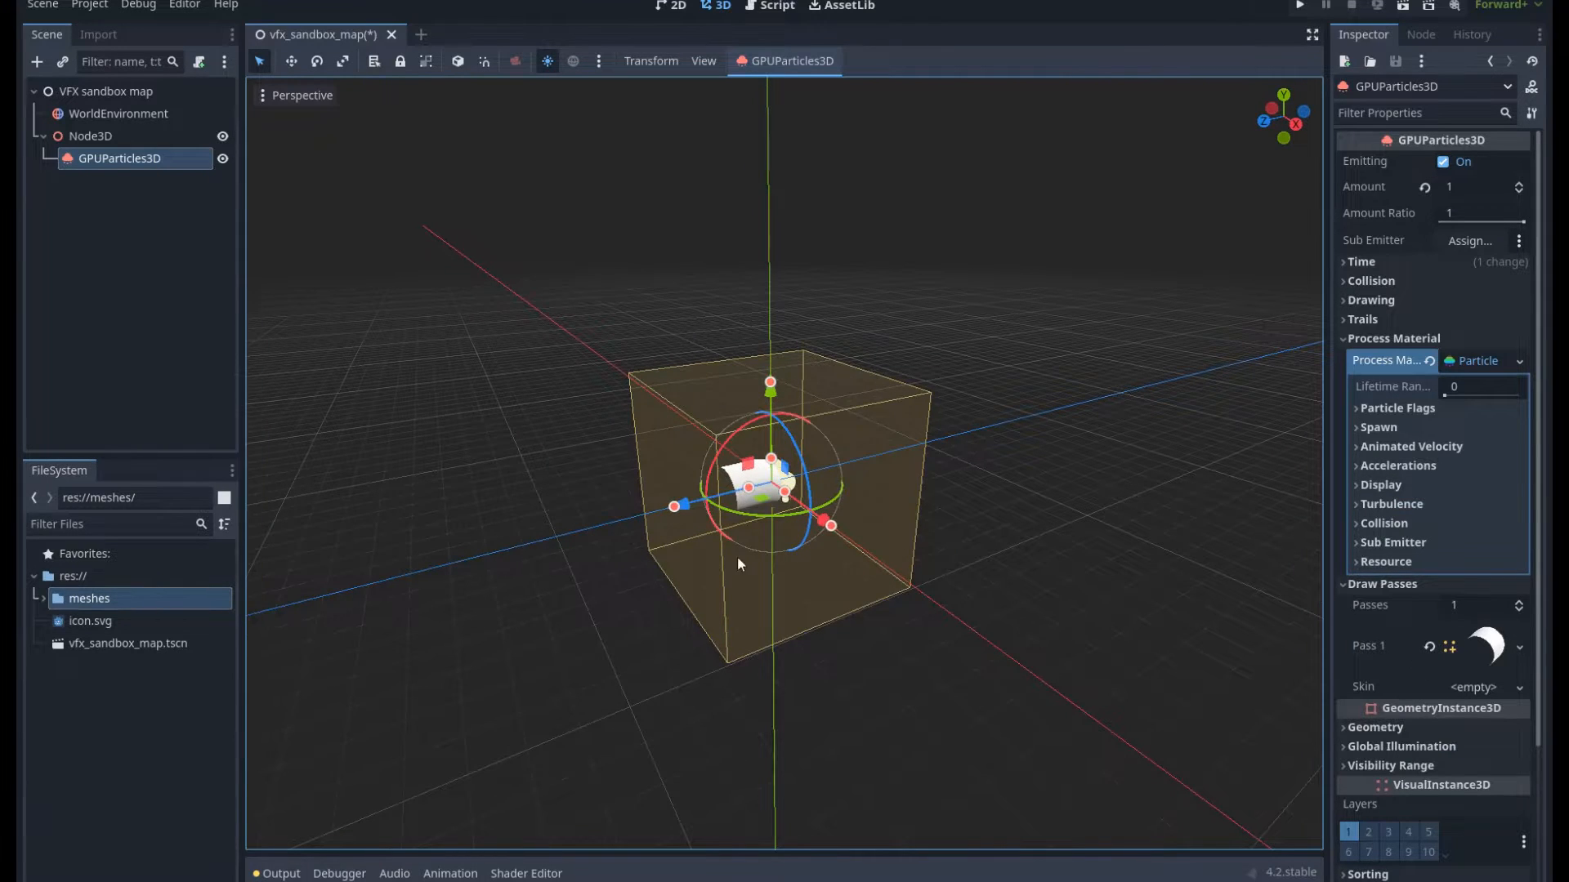
scroll(737, 564, "up", 5)
scroll(899, 548, "down", 2)
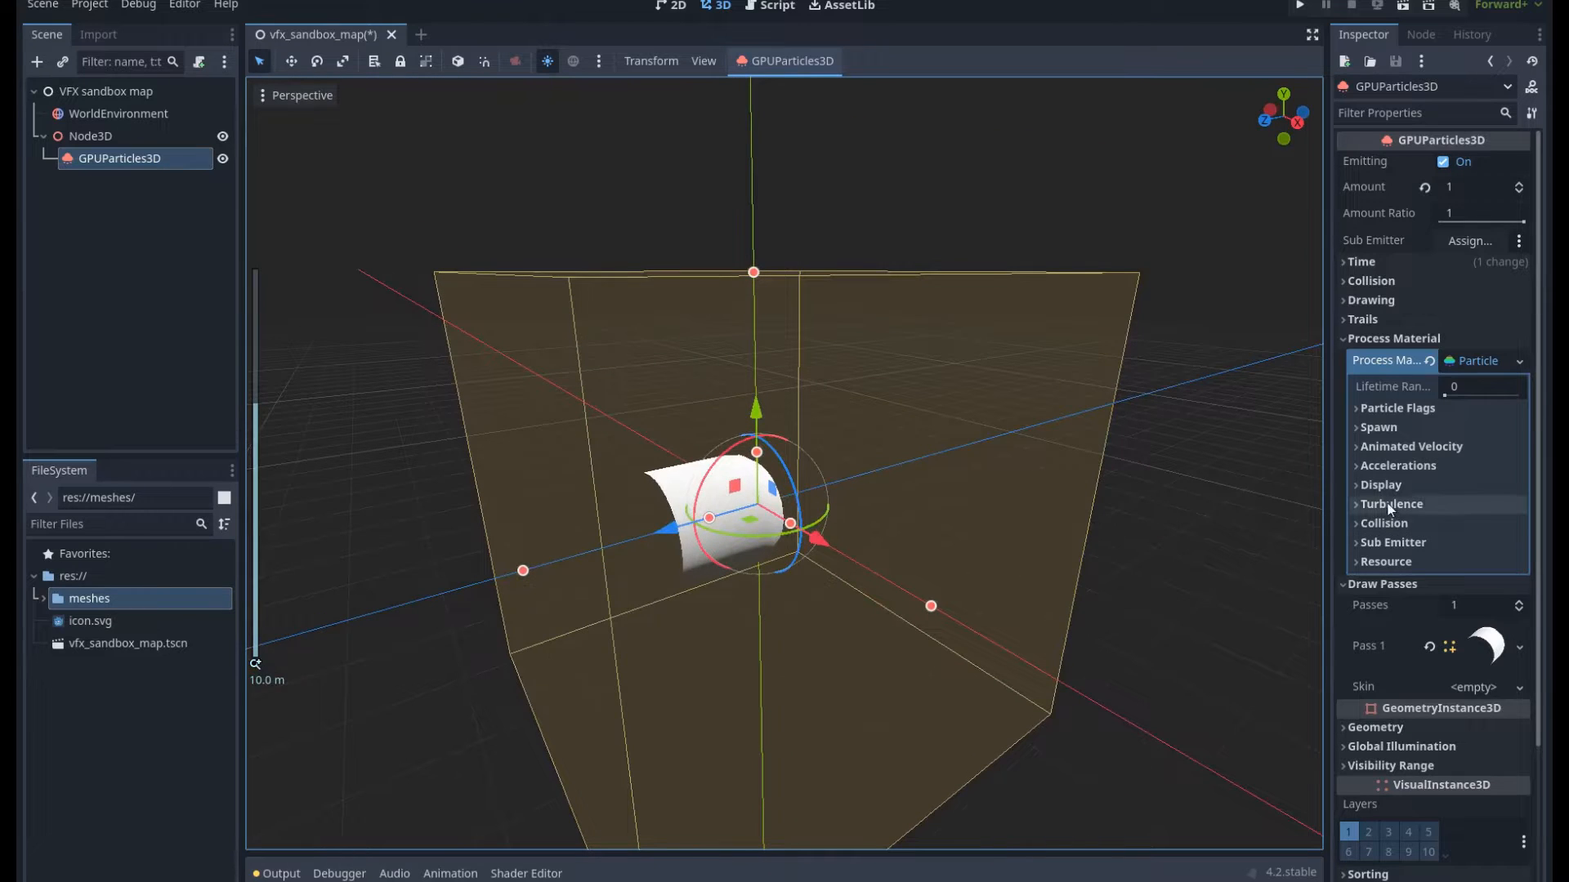
left_click(1359, 486)
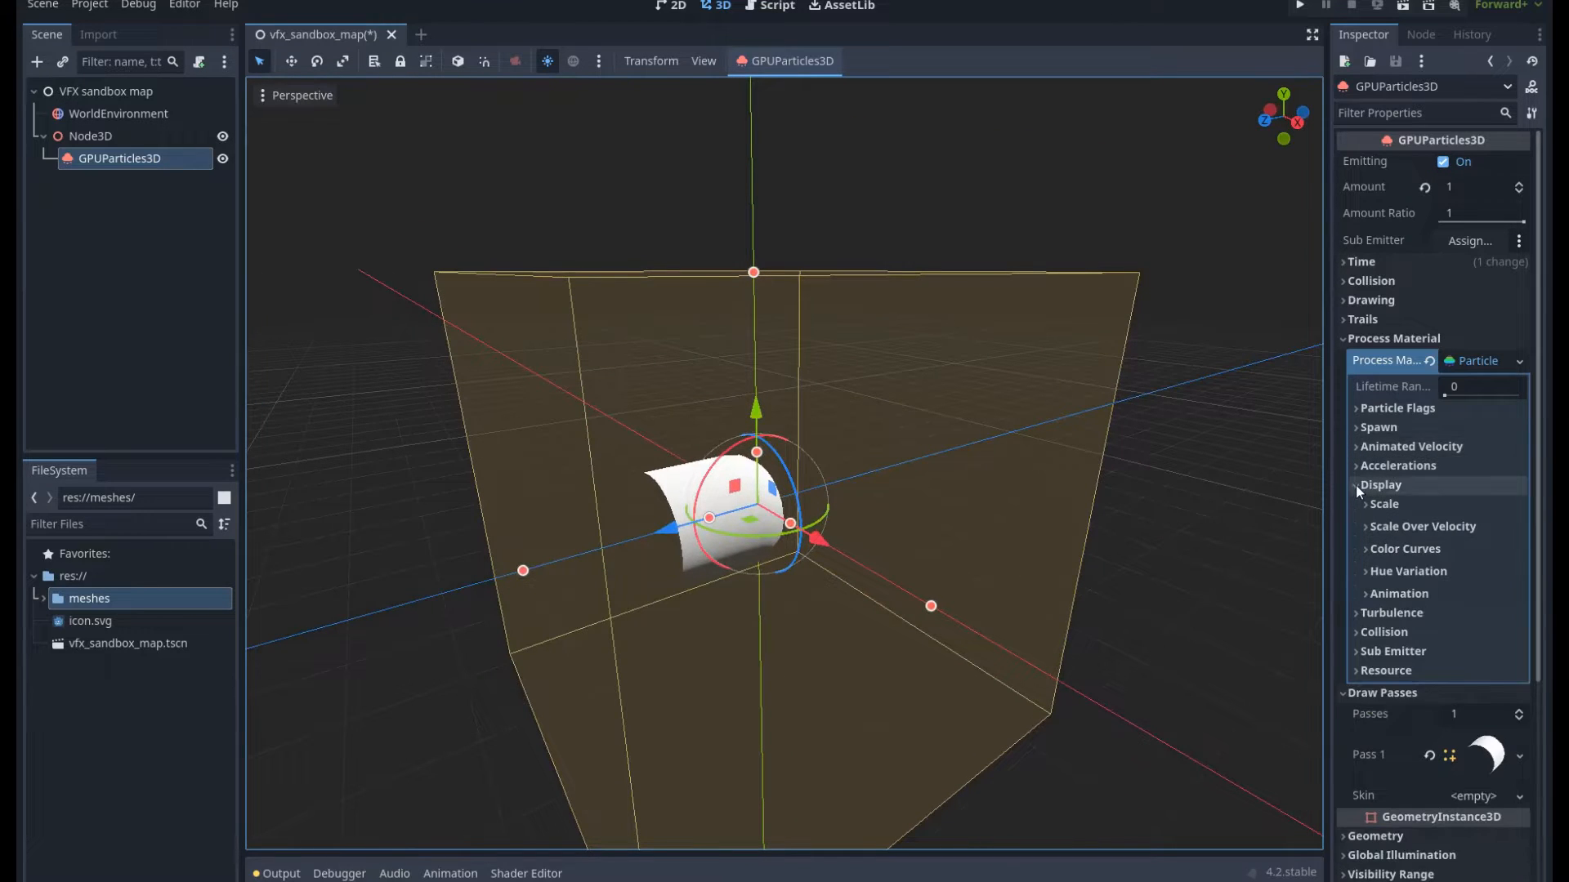
left_click(1374, 507)
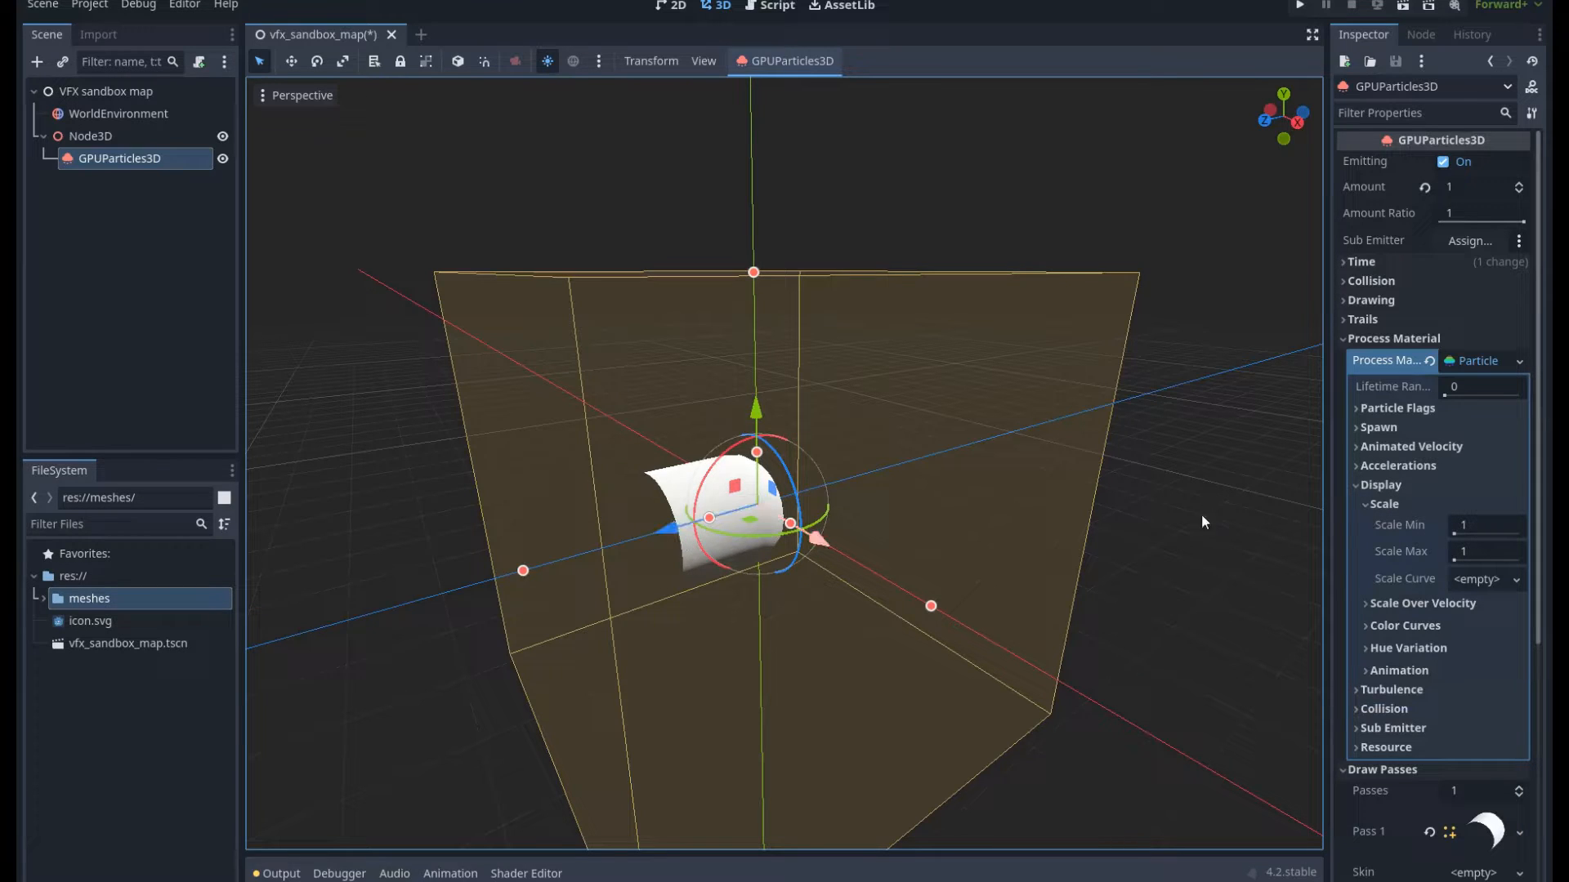
left_click(1473, 582)
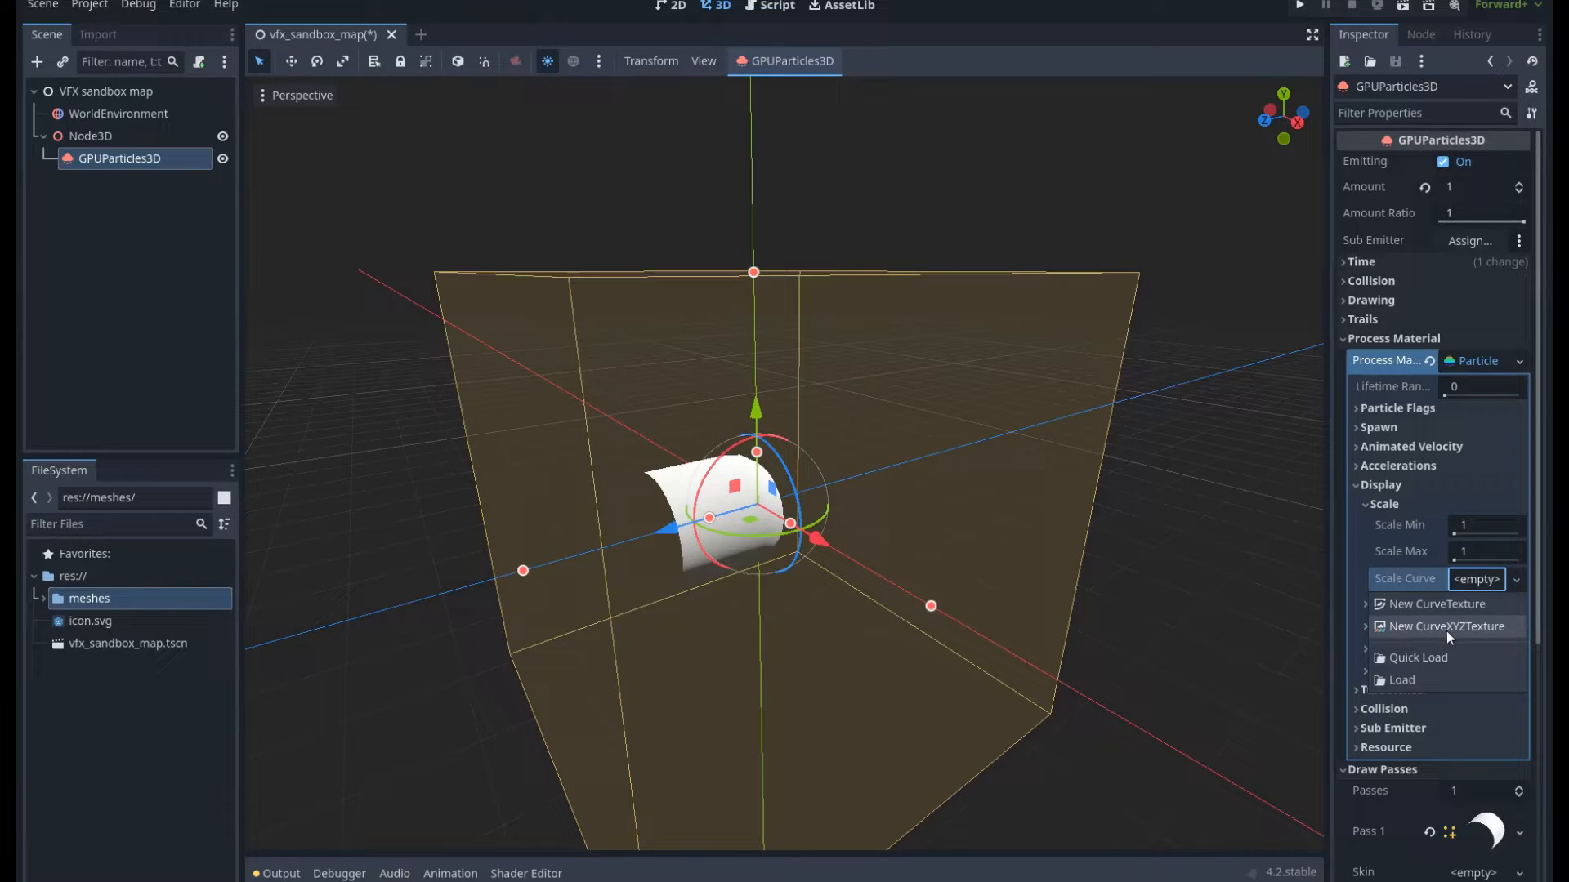
left_click(1448, 628)
left_click(1483, 580)
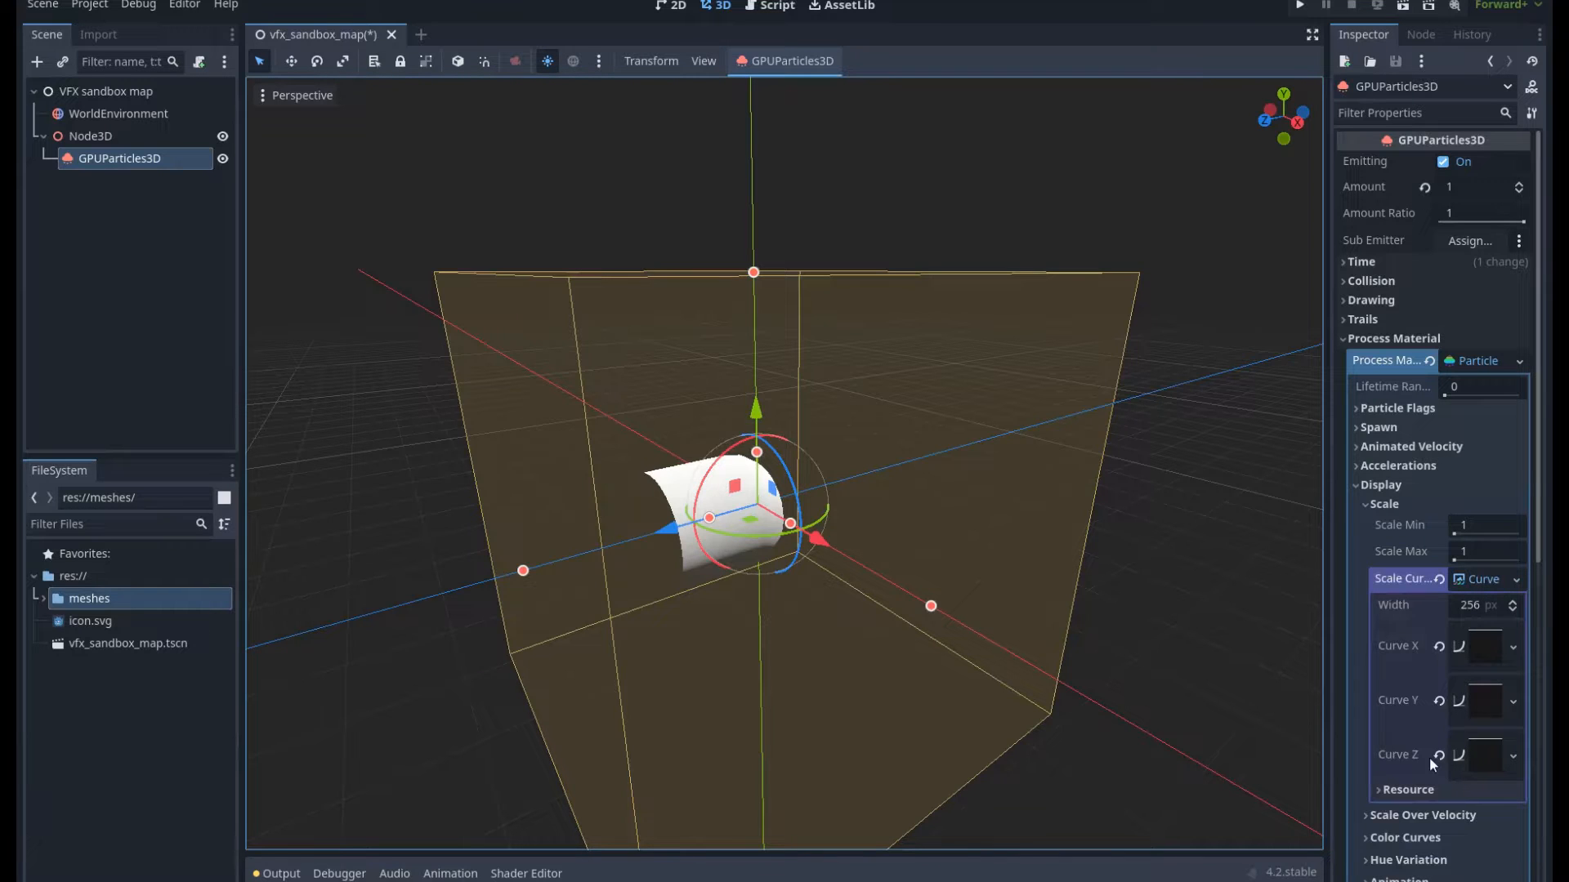
Shape Curve Z with its start point at about 0.02, a max value of 8 and its end point raised to the maximum.
left_click(1479, 753)
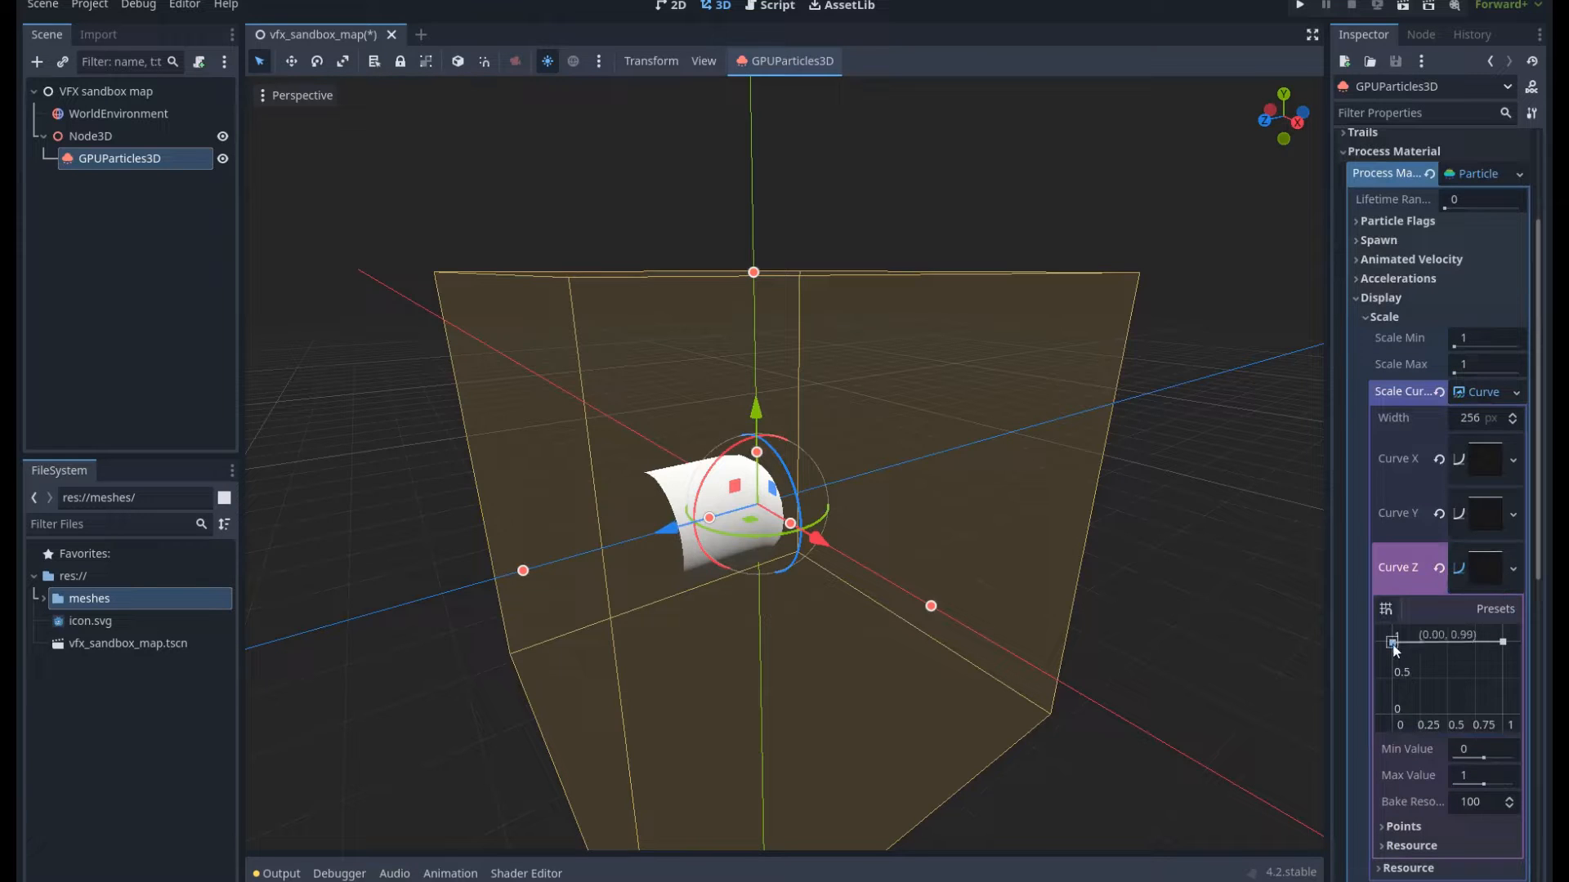
left_click_drag(1392, 673, 1391, 712)
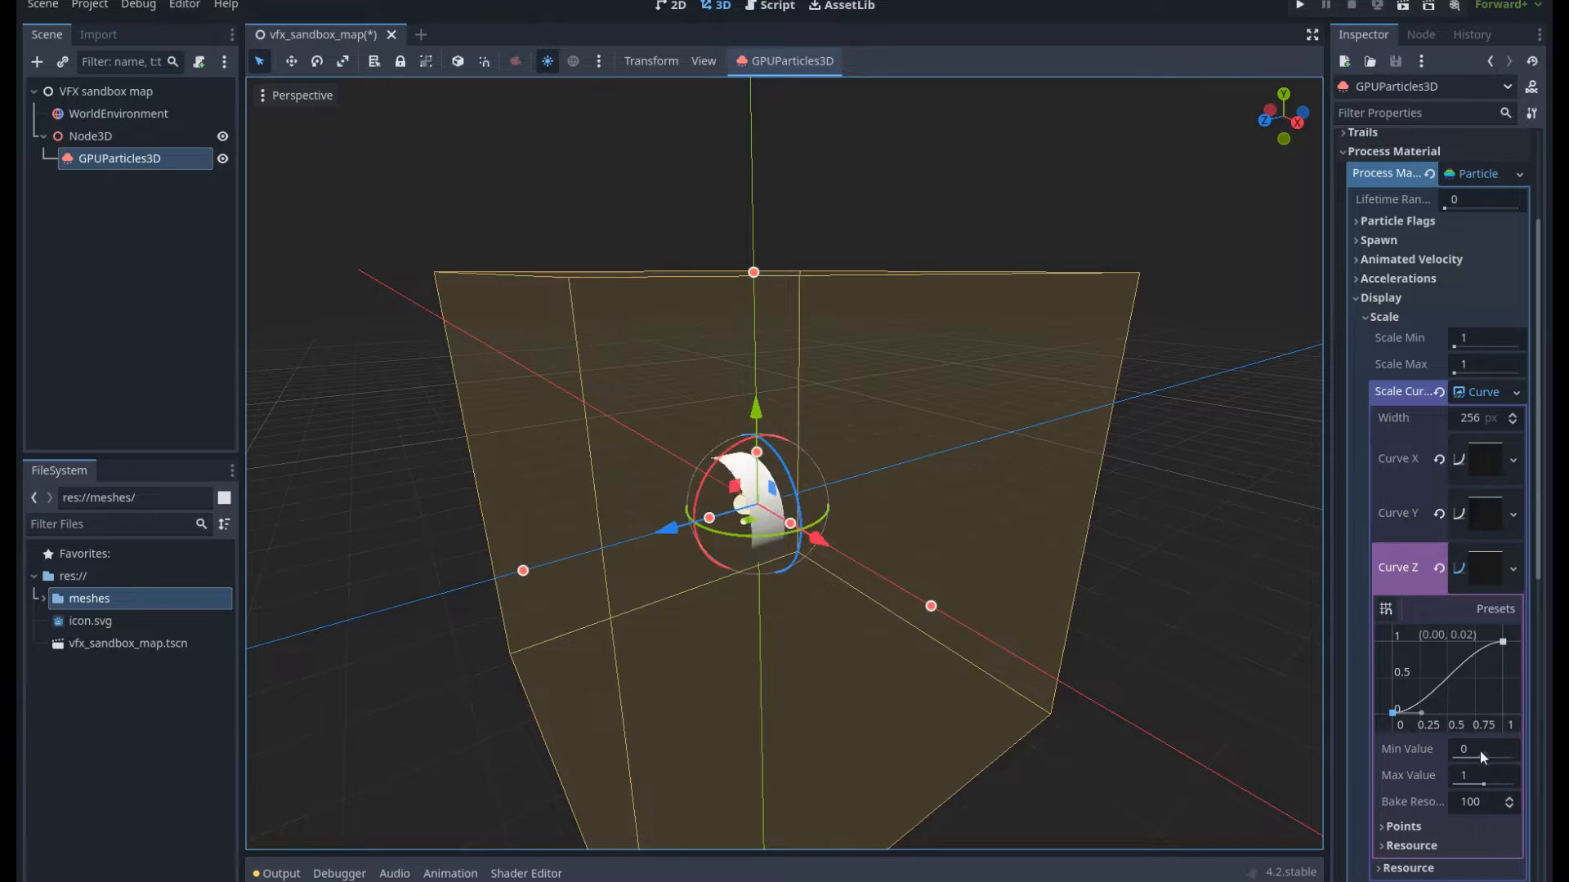
scroll(882, 560, "down", 5)
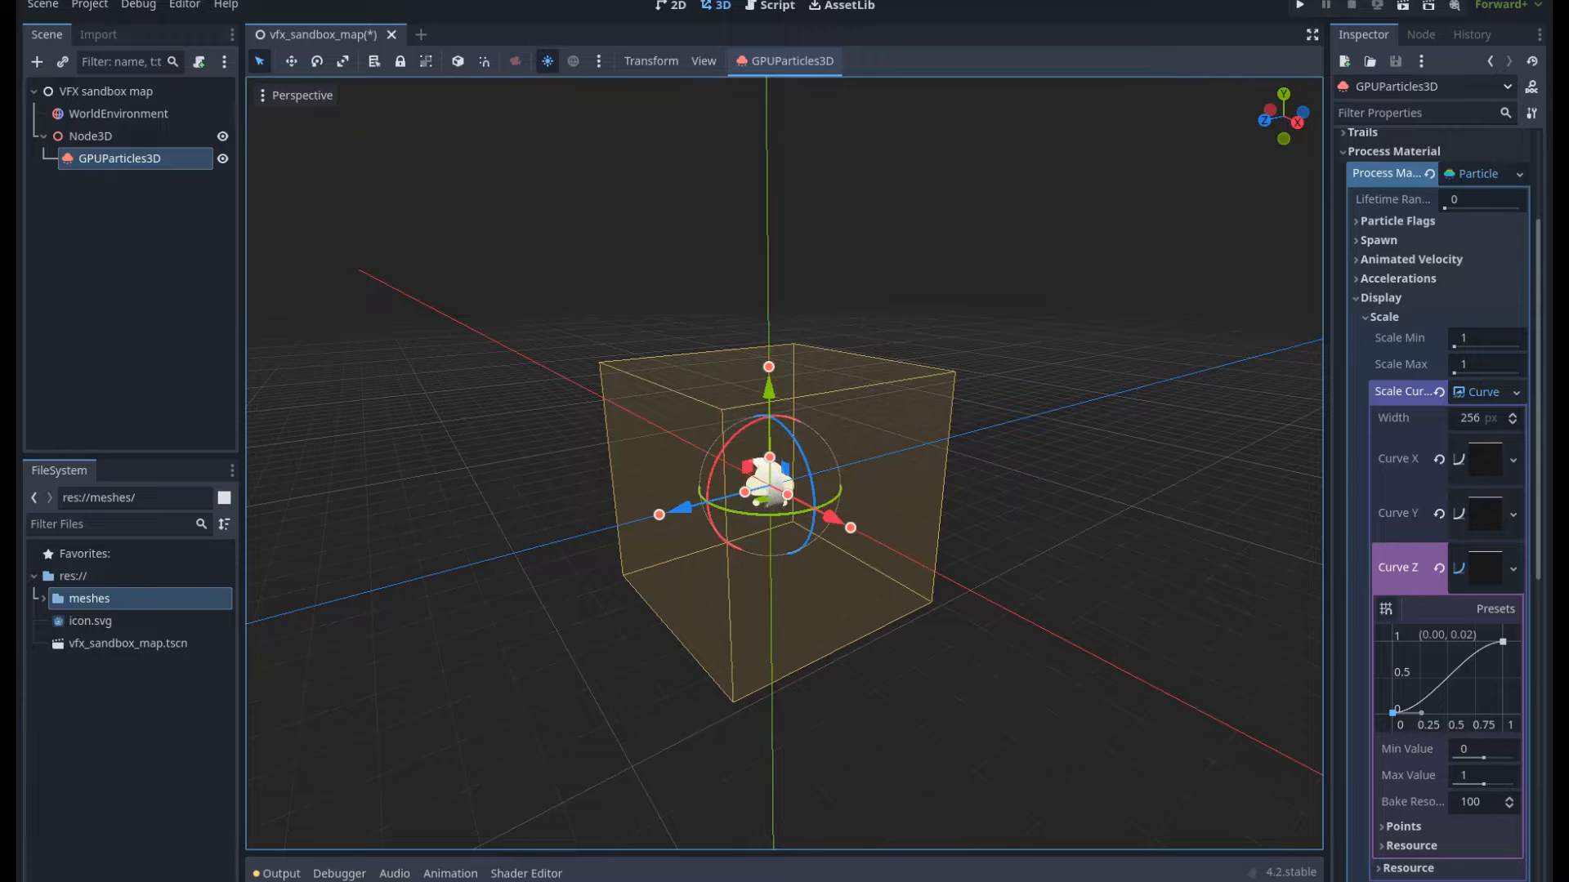
left_click(1464, 772)
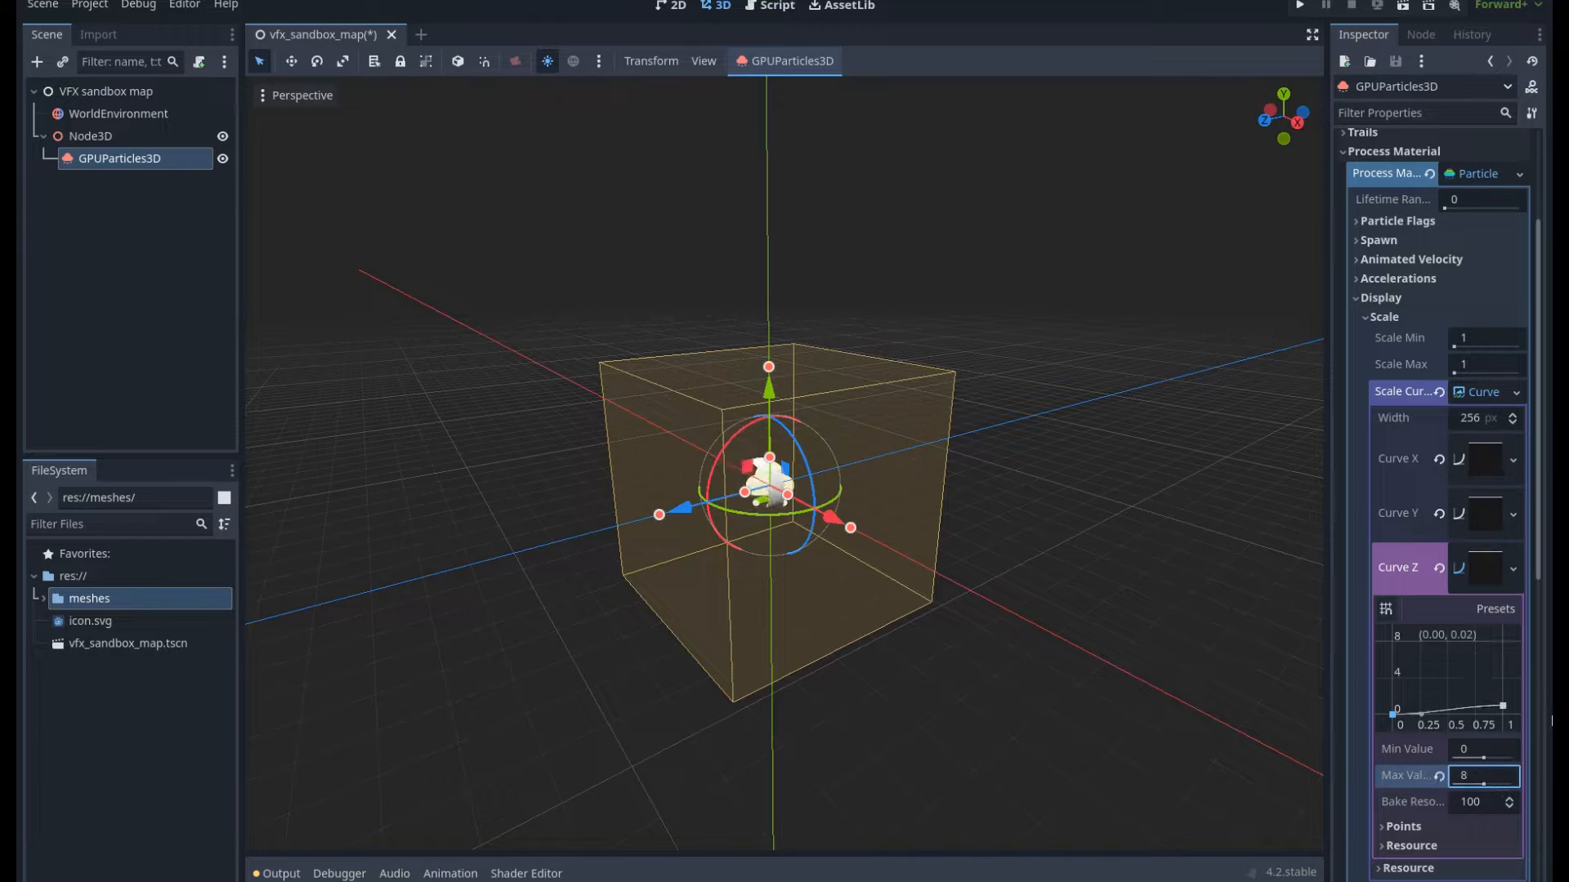
left_click_drag(1503, 706, 1512, 639)
Inspect the Z-axis stretching of the cylinder particle with the node deselected, and save the scene.
left_click(726, 557)
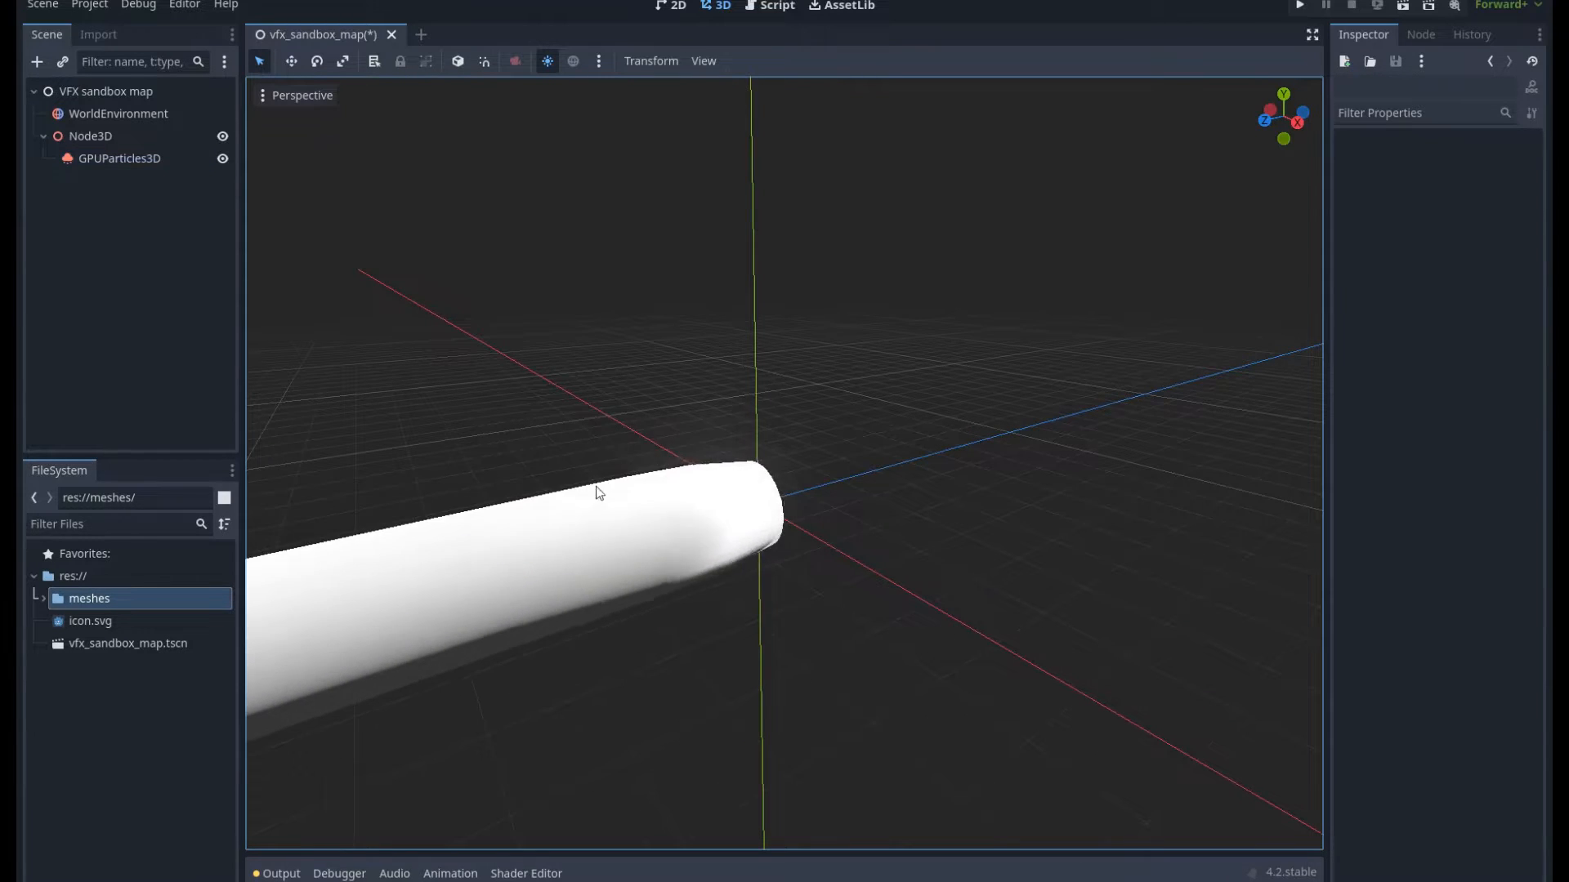
scroll(691, 525, "up", 2)
scroll(691, 525, "down", 2)
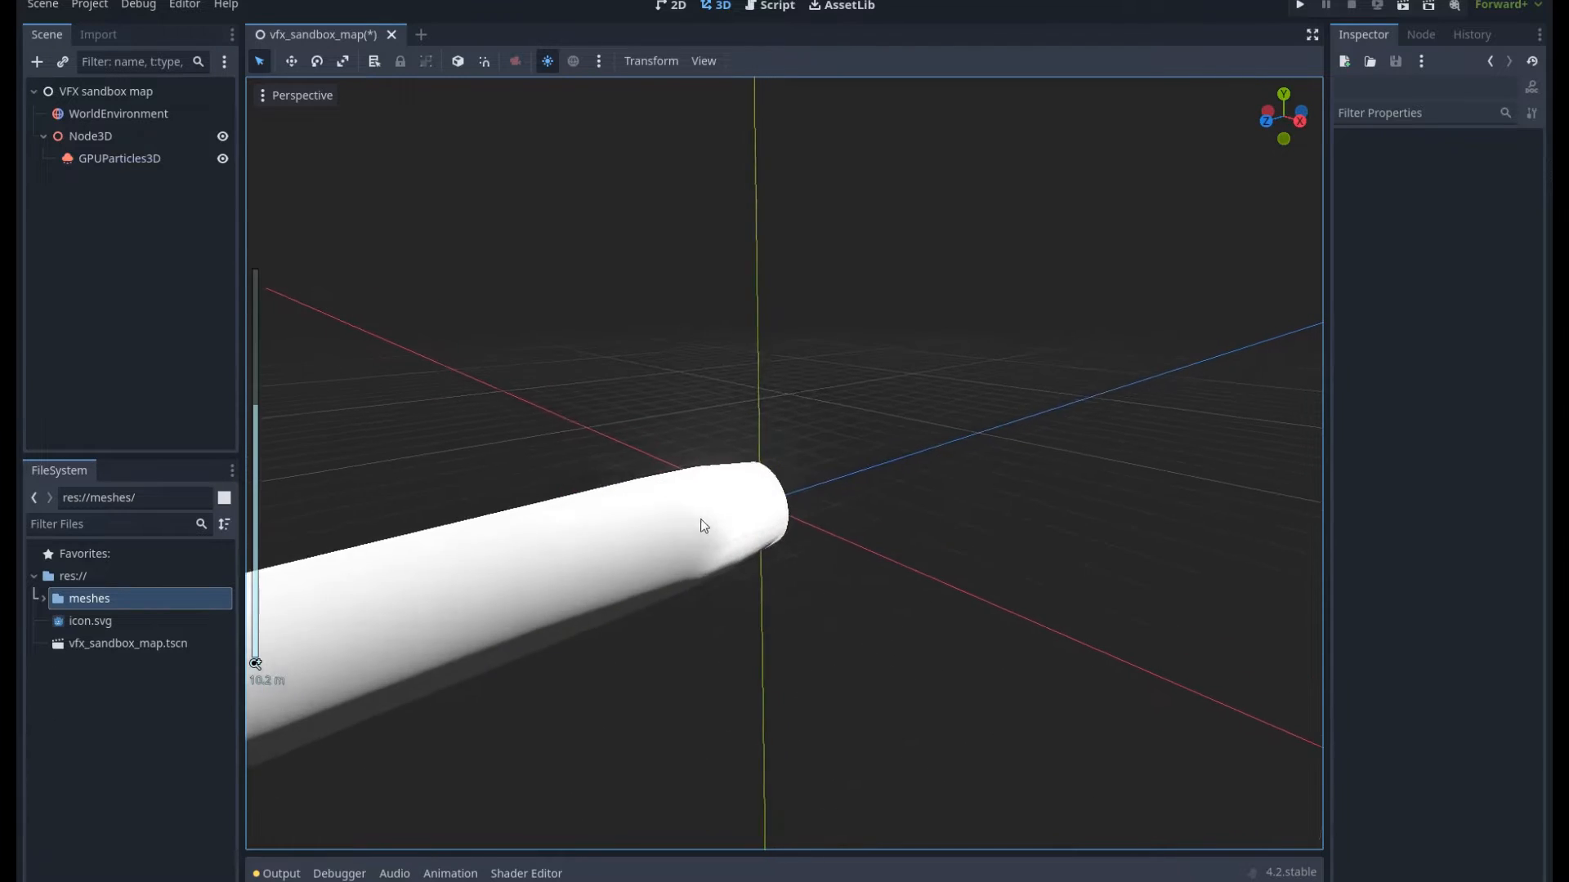
scroll(684, 524, "down", 2)
middle_click_drag(714, 521, 804, 489, "shift")
scroll(804, 489, "up", 4)
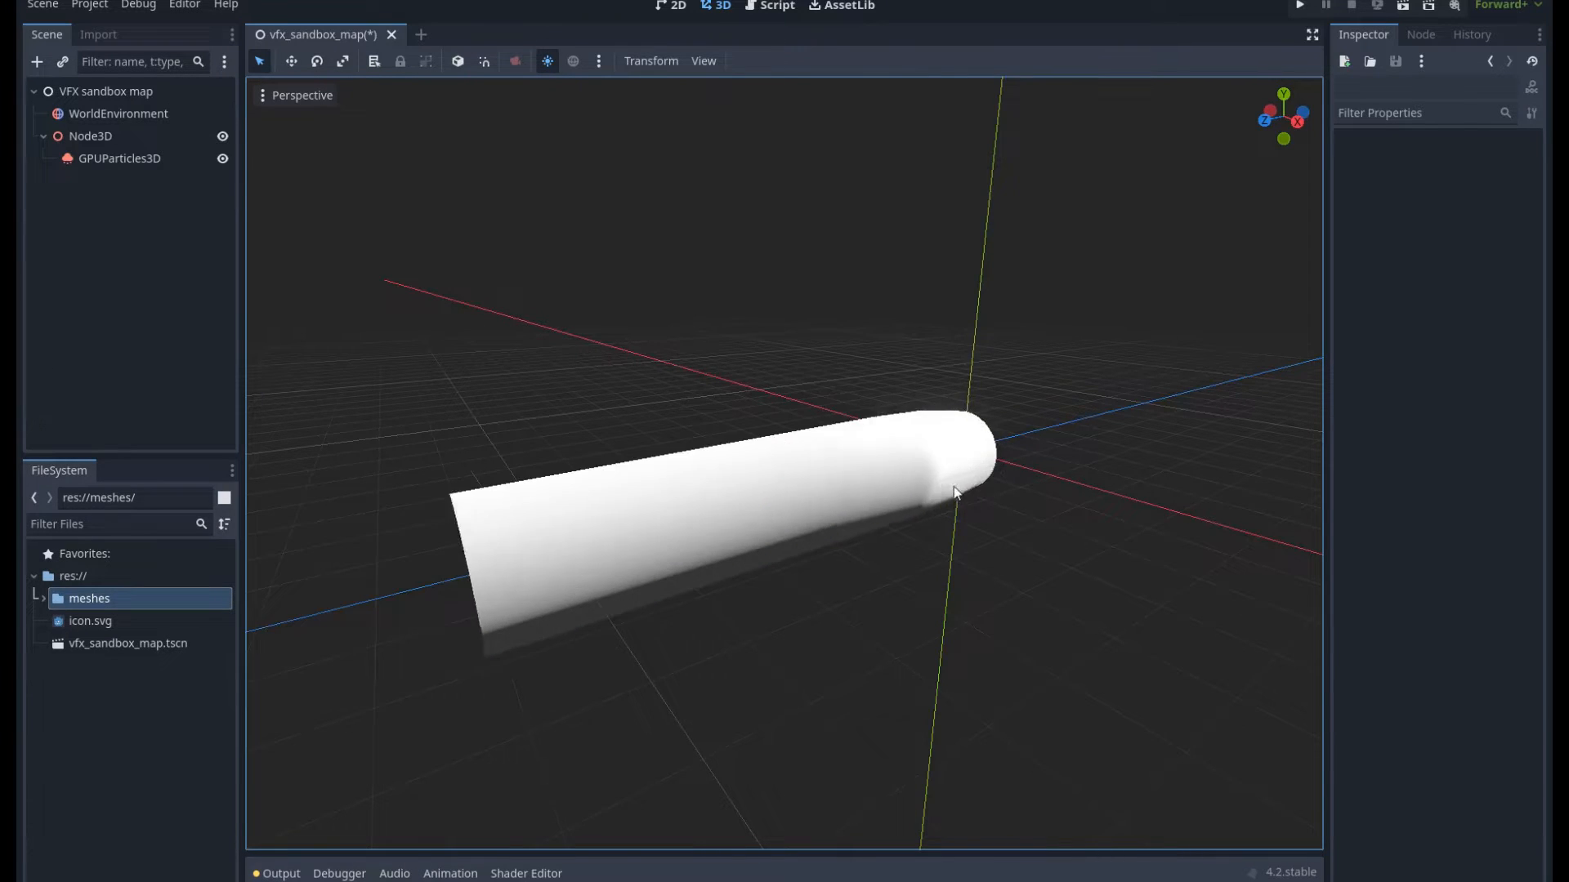
key("ctrl+s")
scroll(905, 567, "down", 3)
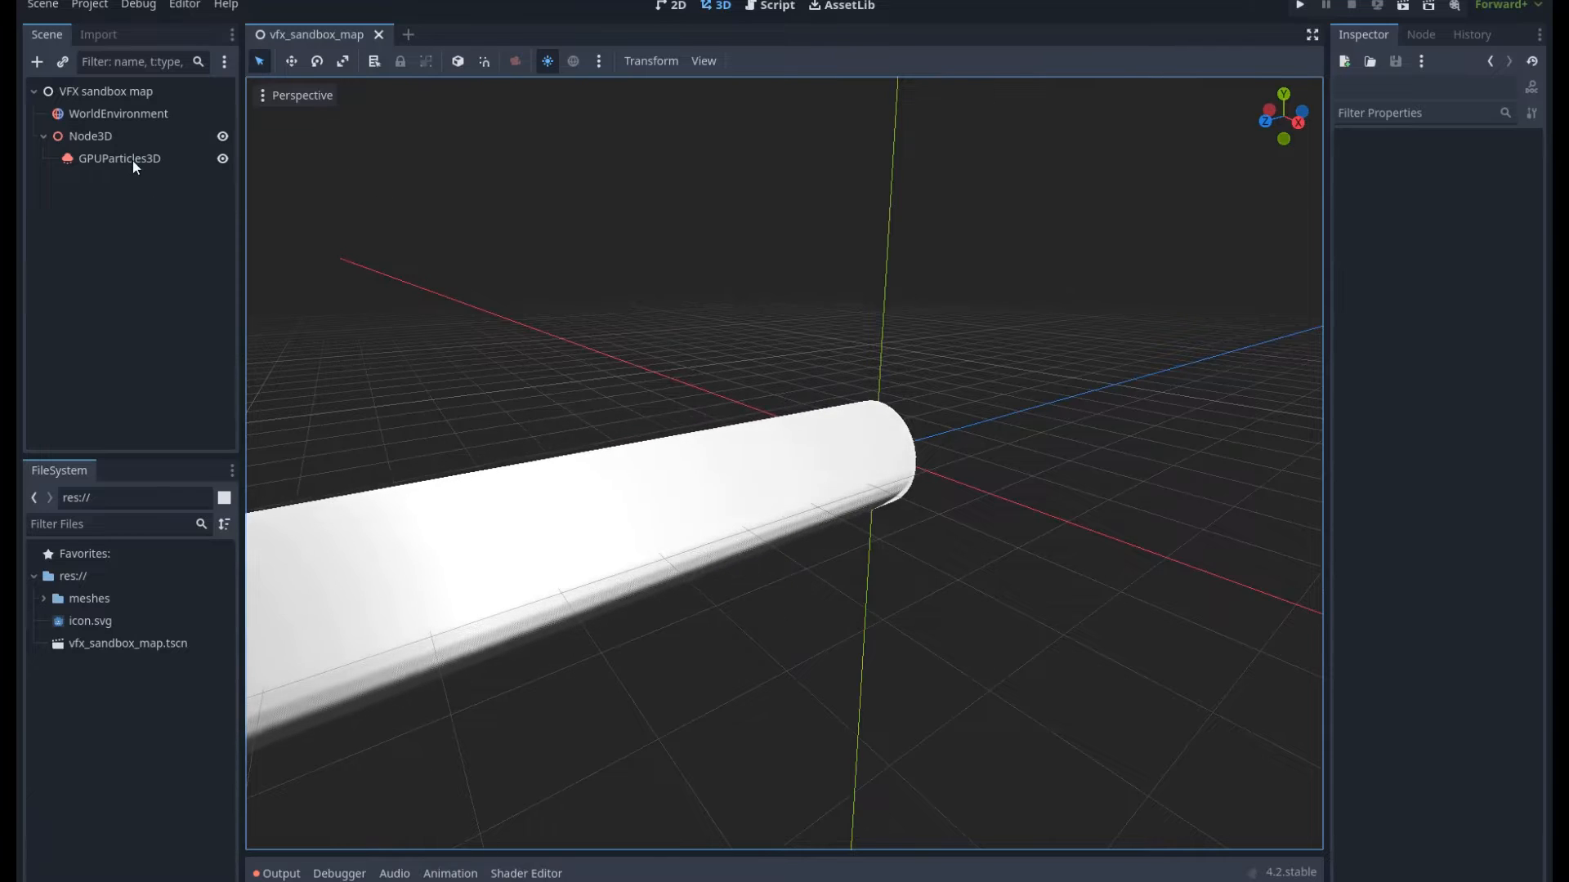
Assign a new ShaderMaterial as the Material Override of the GPUParticles3D node, expand it, and save the scene.
left_click(133, 161)
scroll(1400, 620, "down", 5)
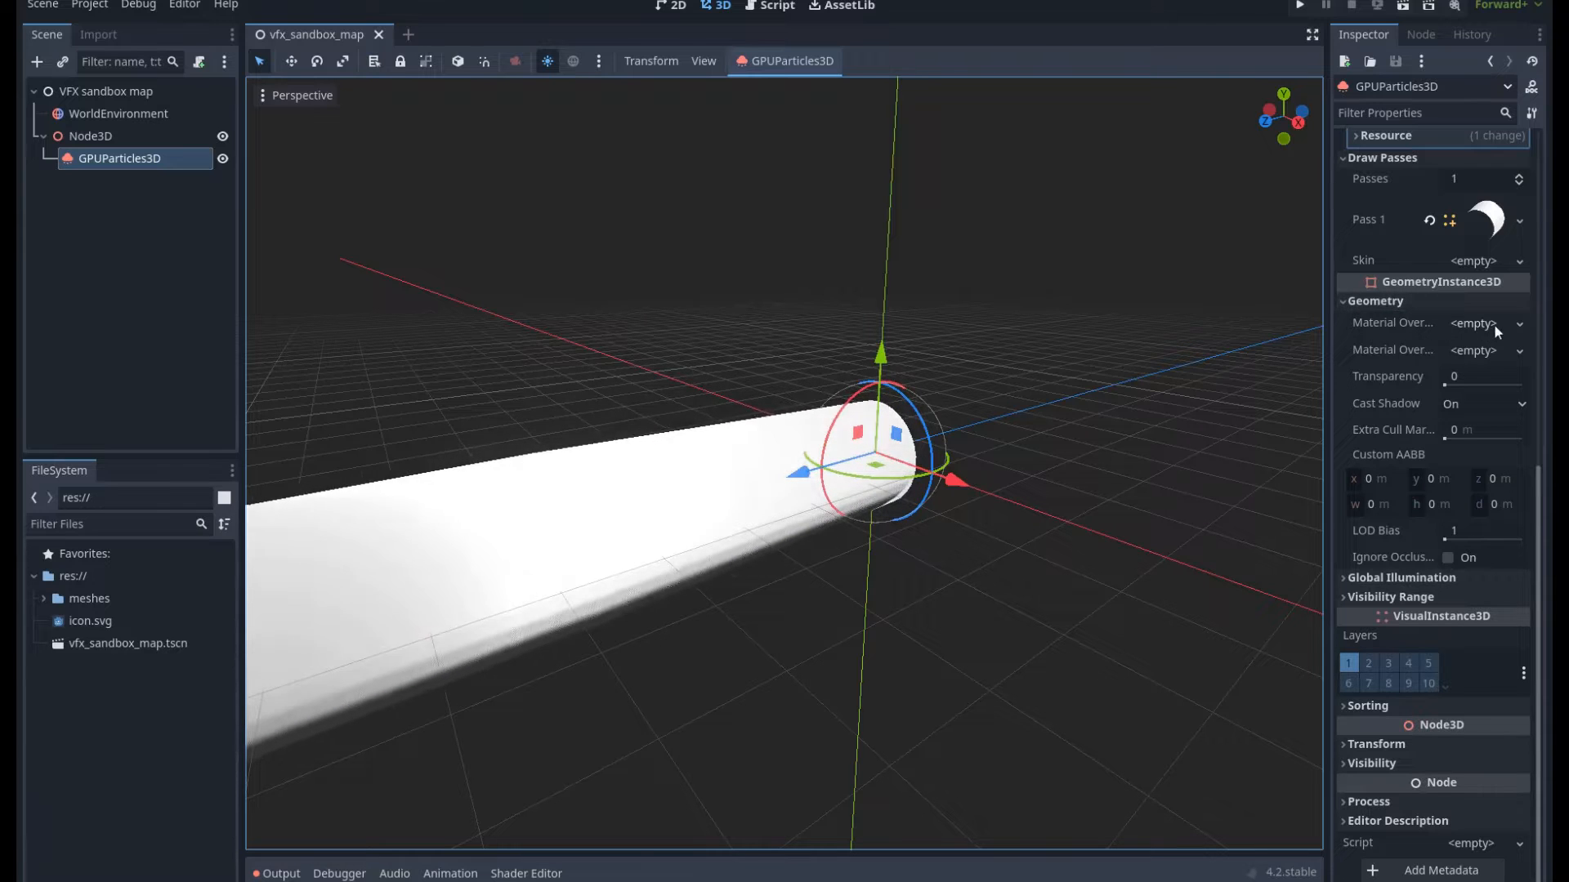
left_click(1501, 324)
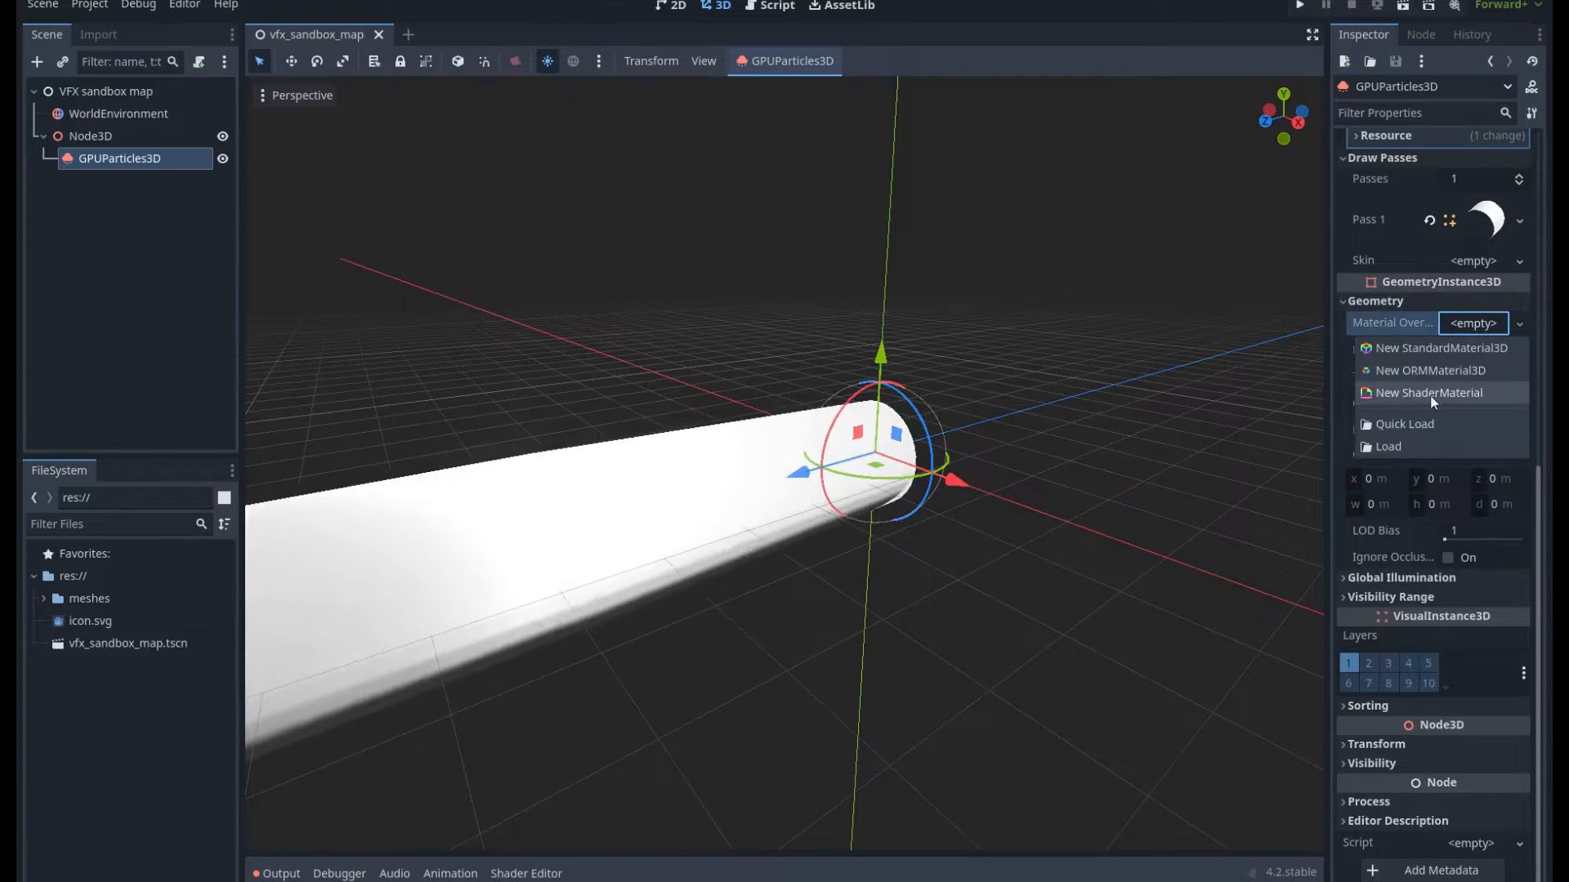
left_click(1443, 396)
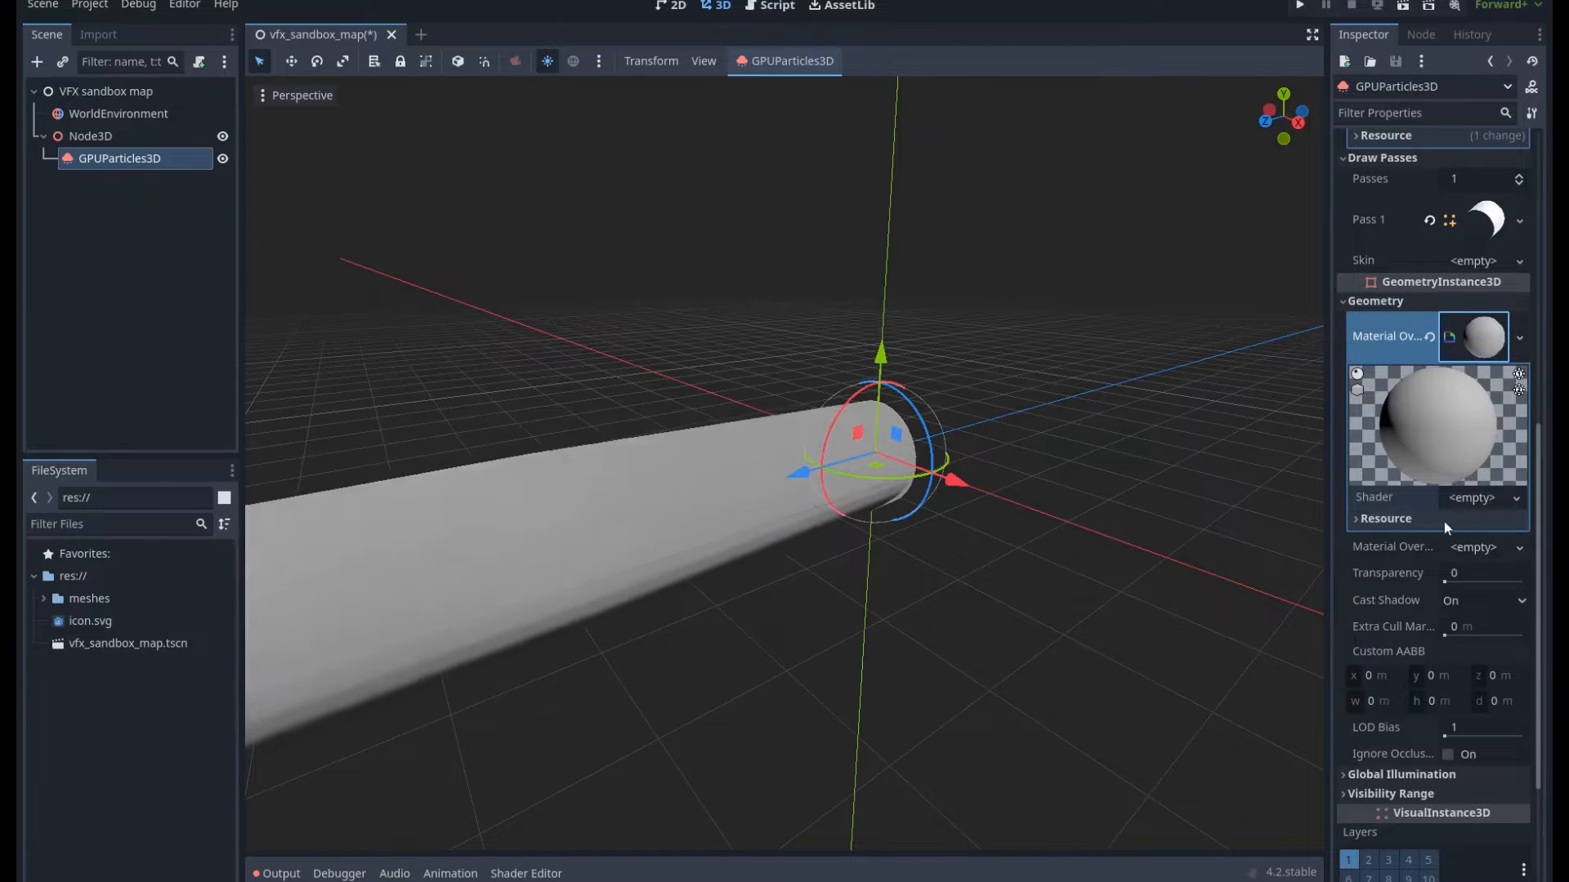
key("ctrl+s")
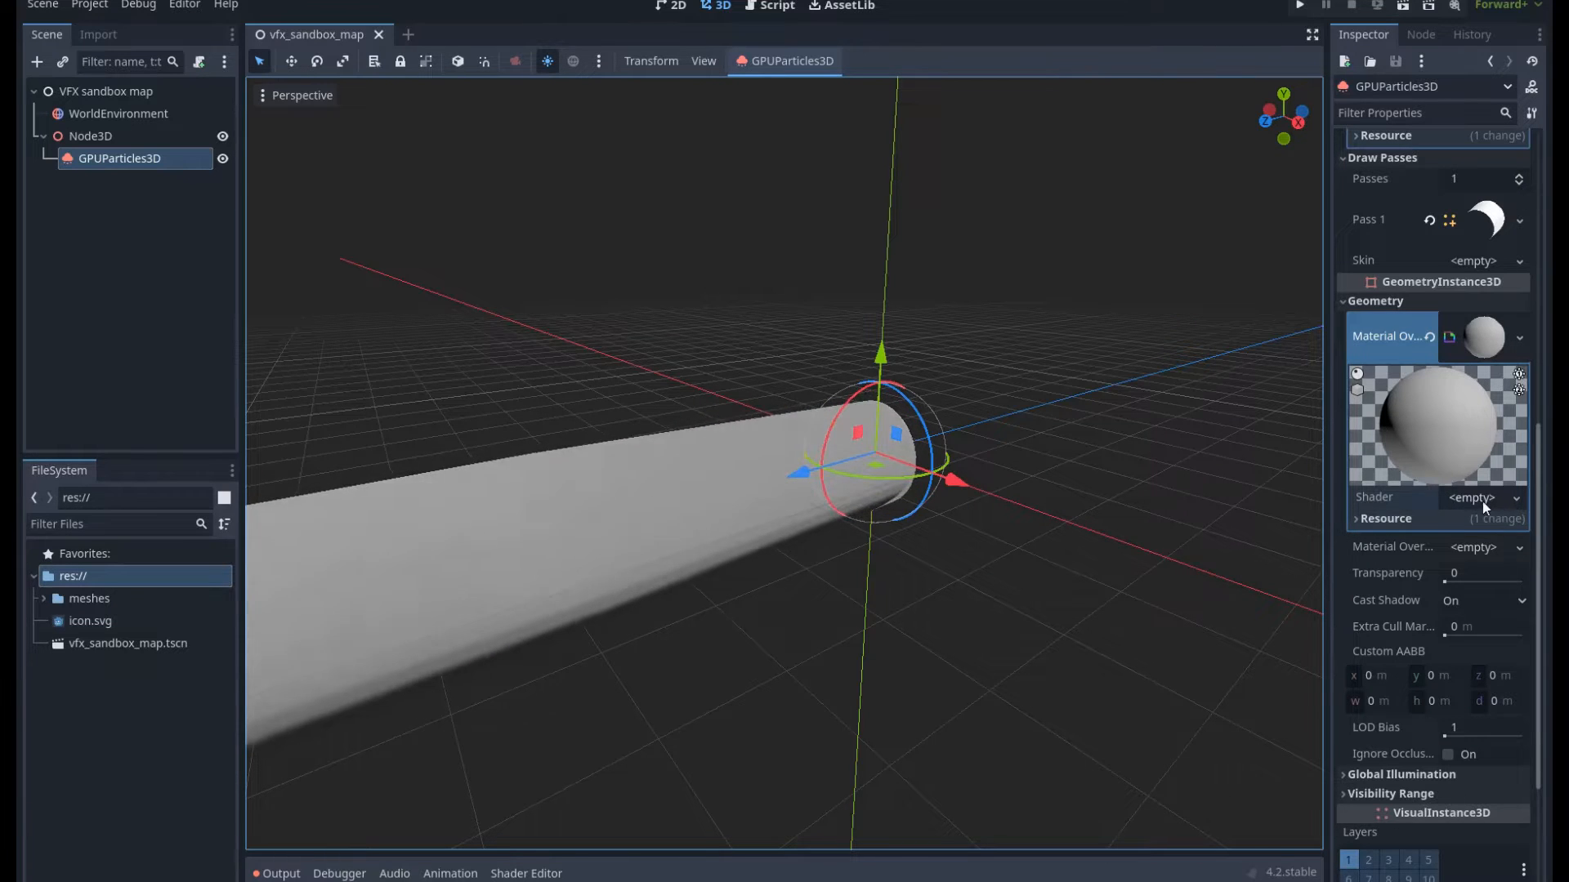
Create a Spatial-mode VisualShader resource named s_dynamic_shader.tres in the project's res:// folder.
left_click(169, 693)
right_click(164, 697)
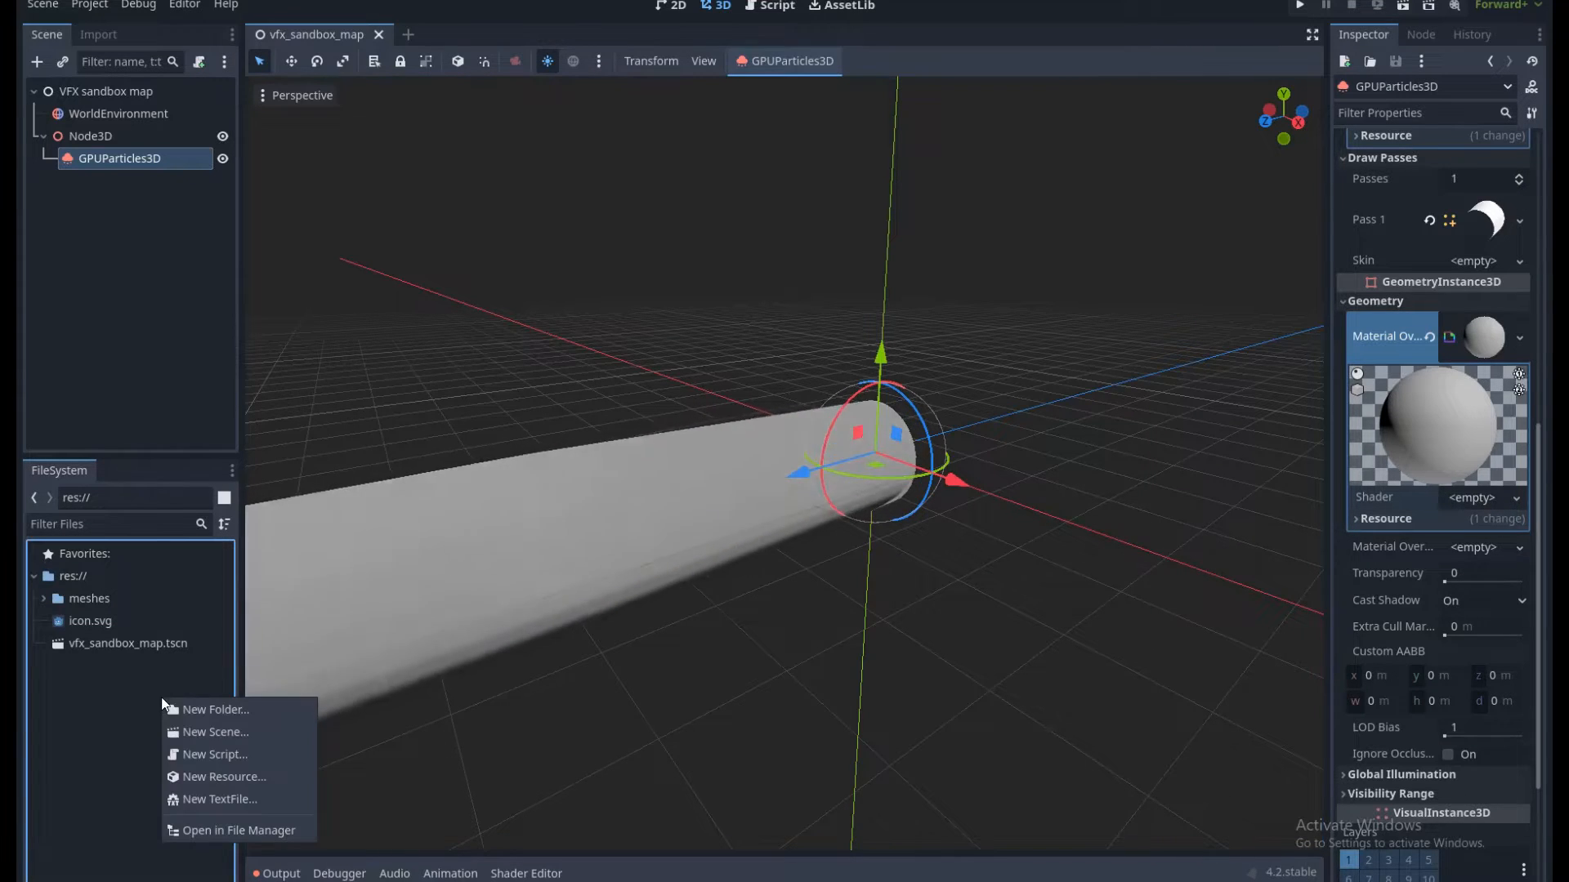
left_click(256, 775)
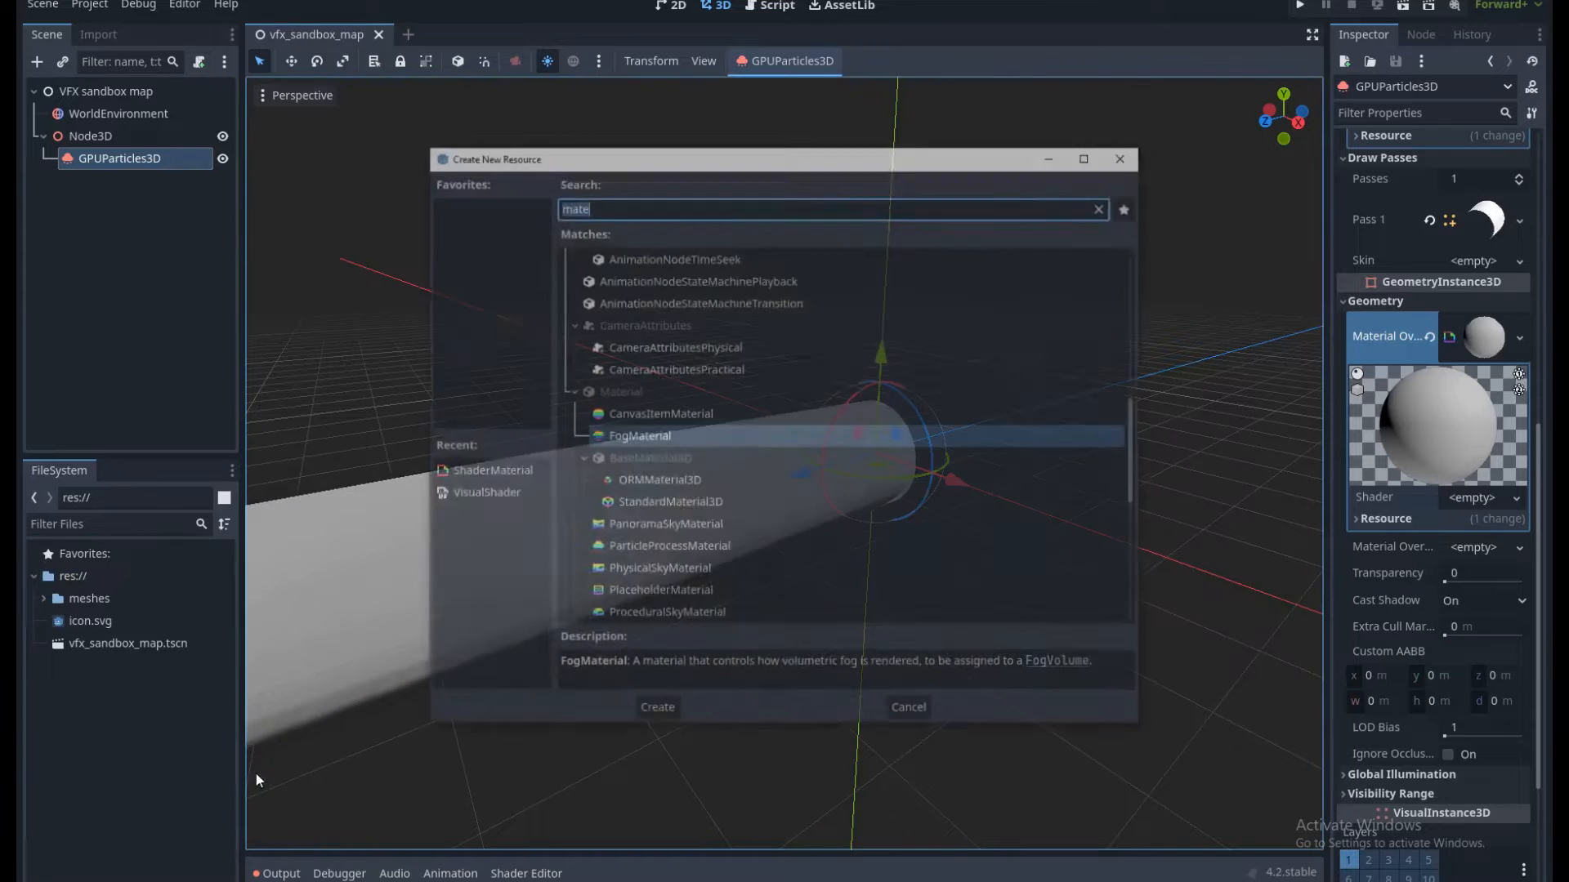
type("shader")
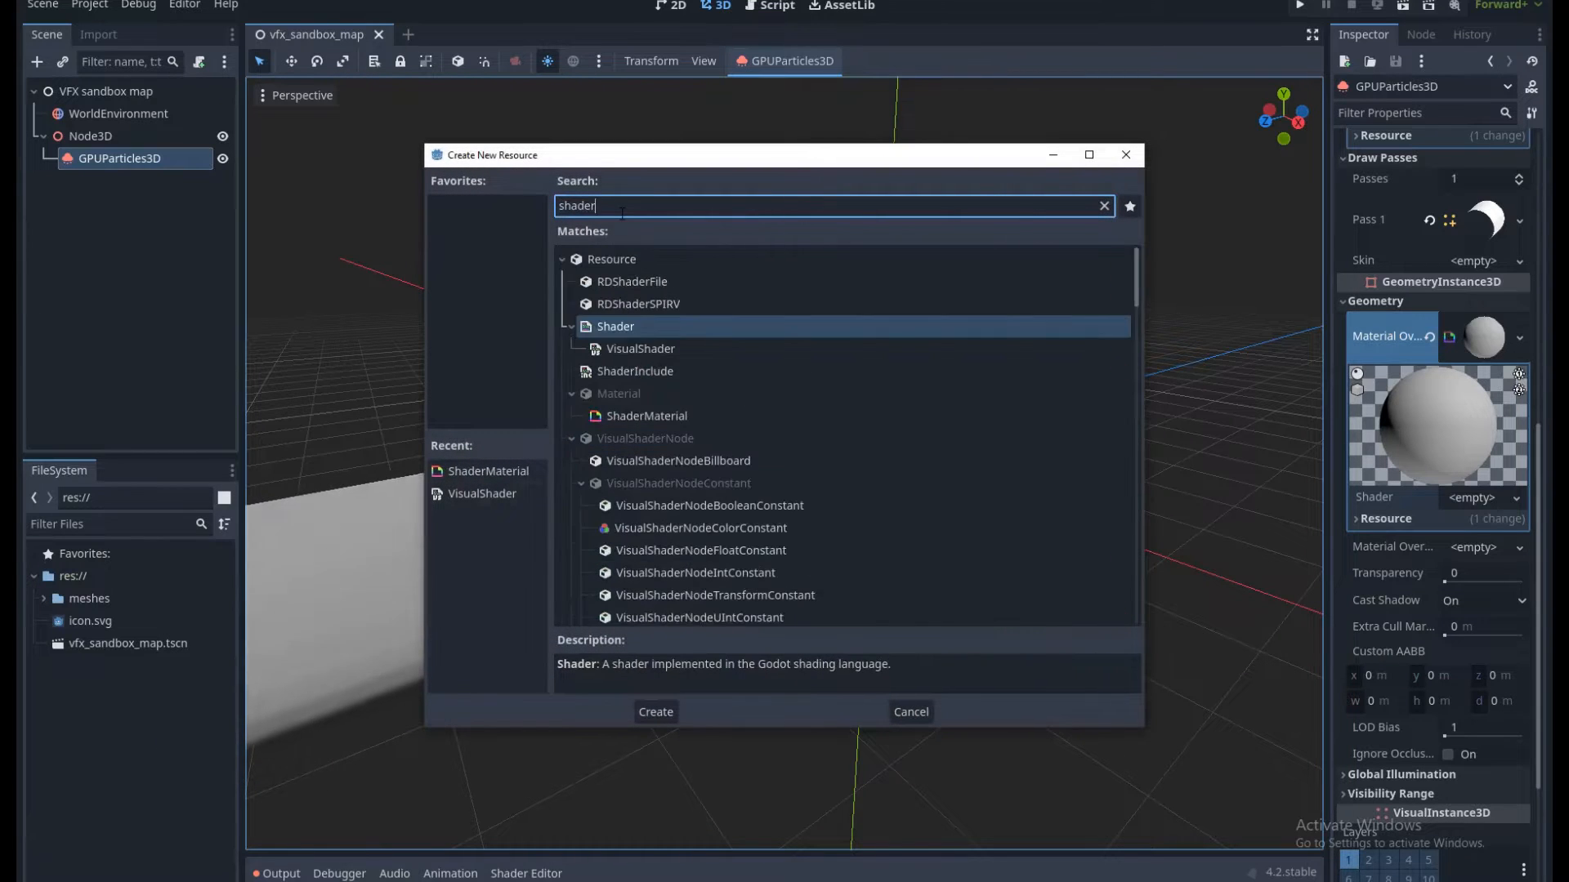
left_click(634, 348)
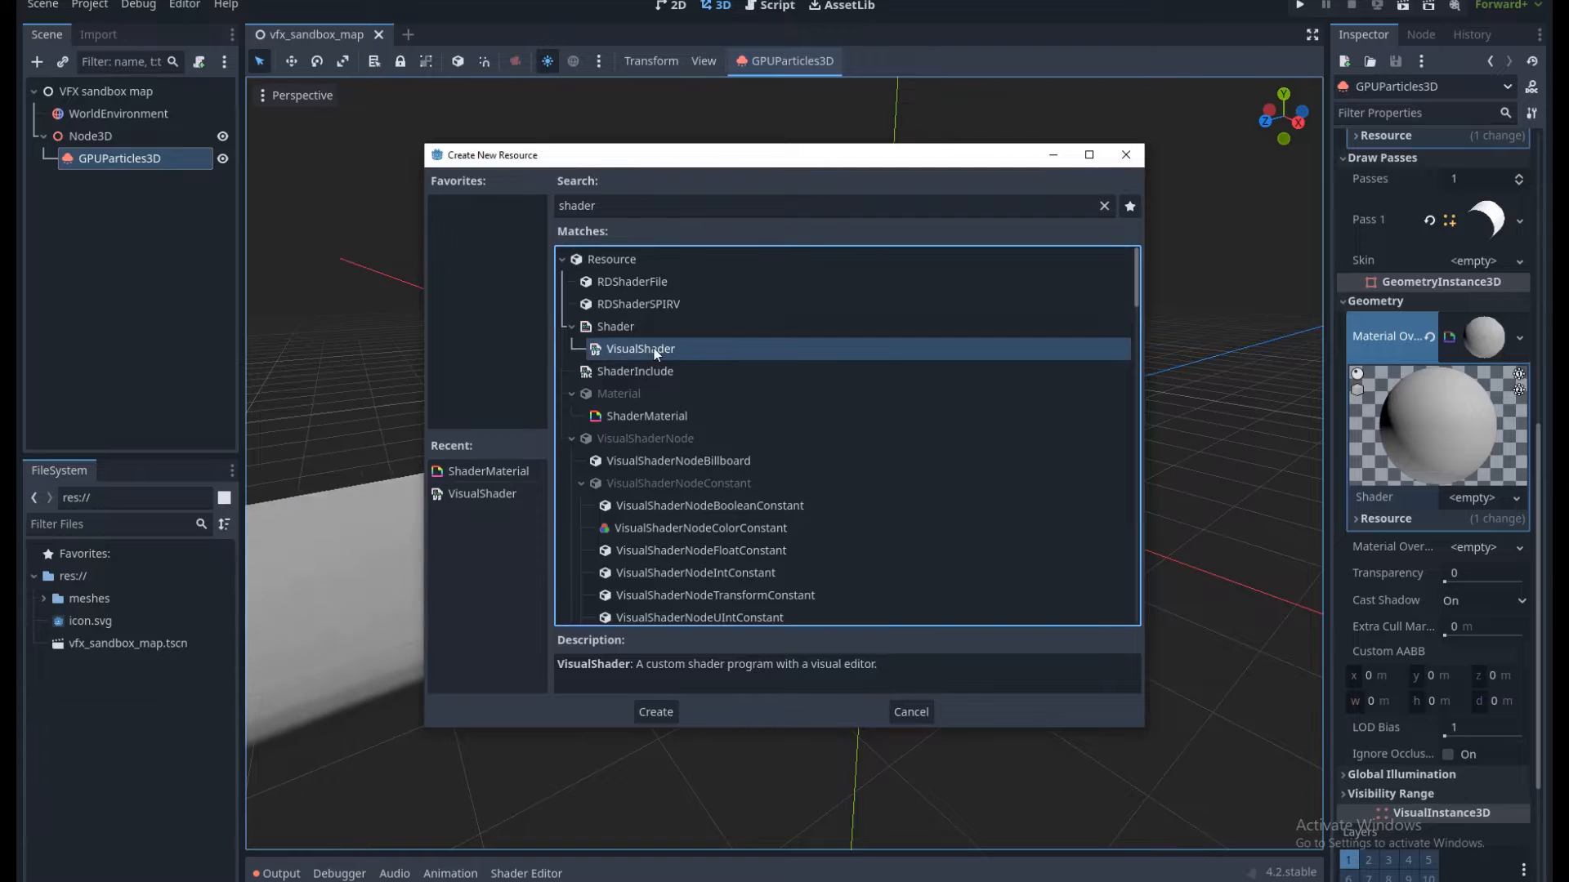
double_click(654, 350)
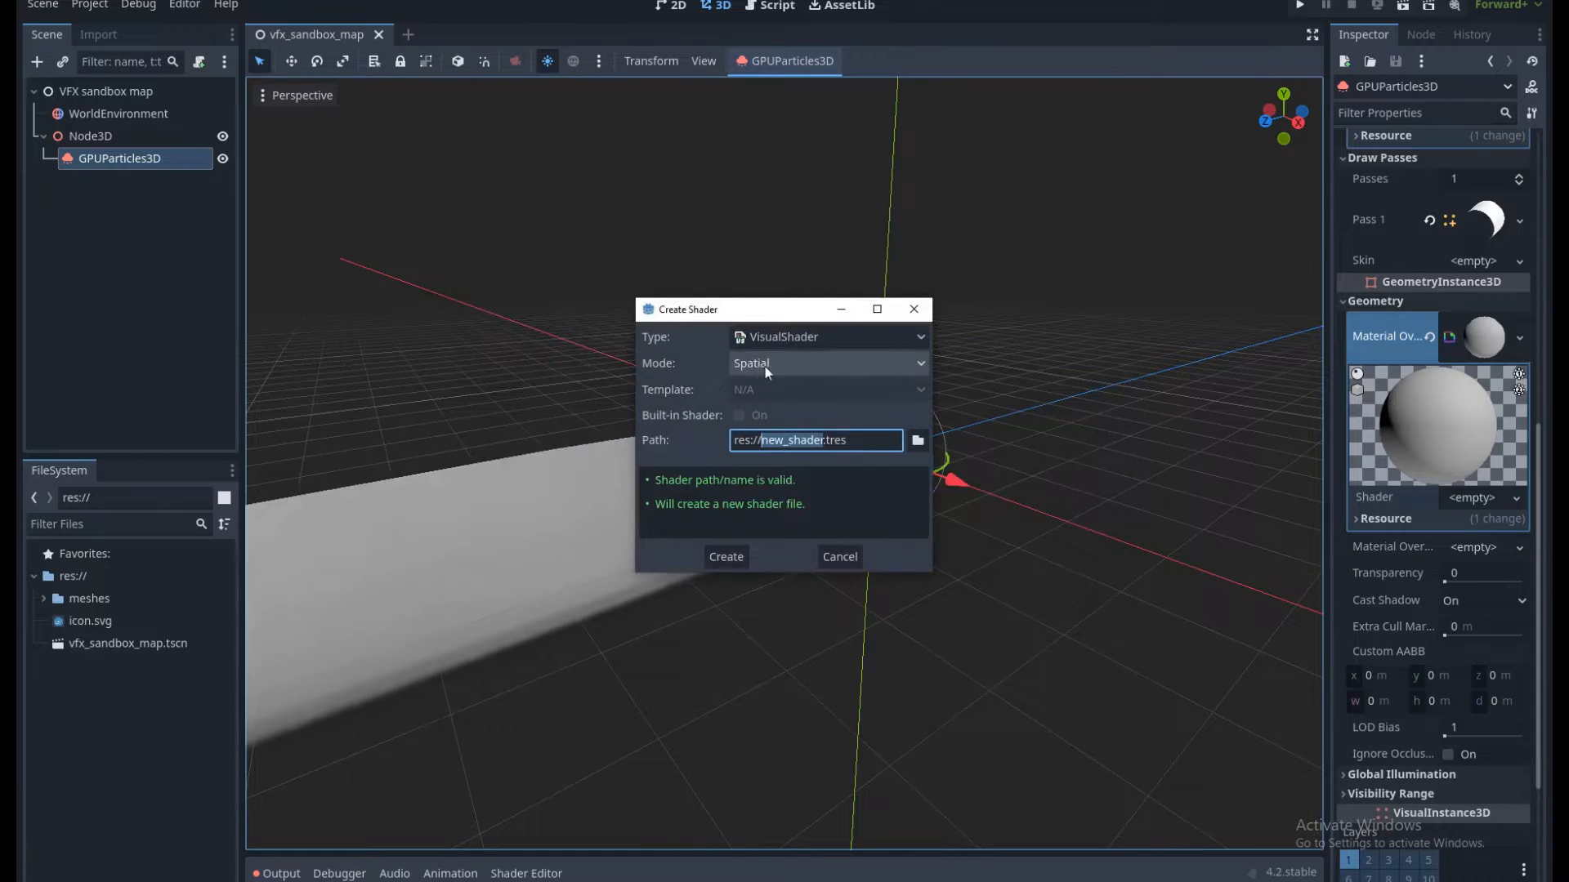
type("s_")
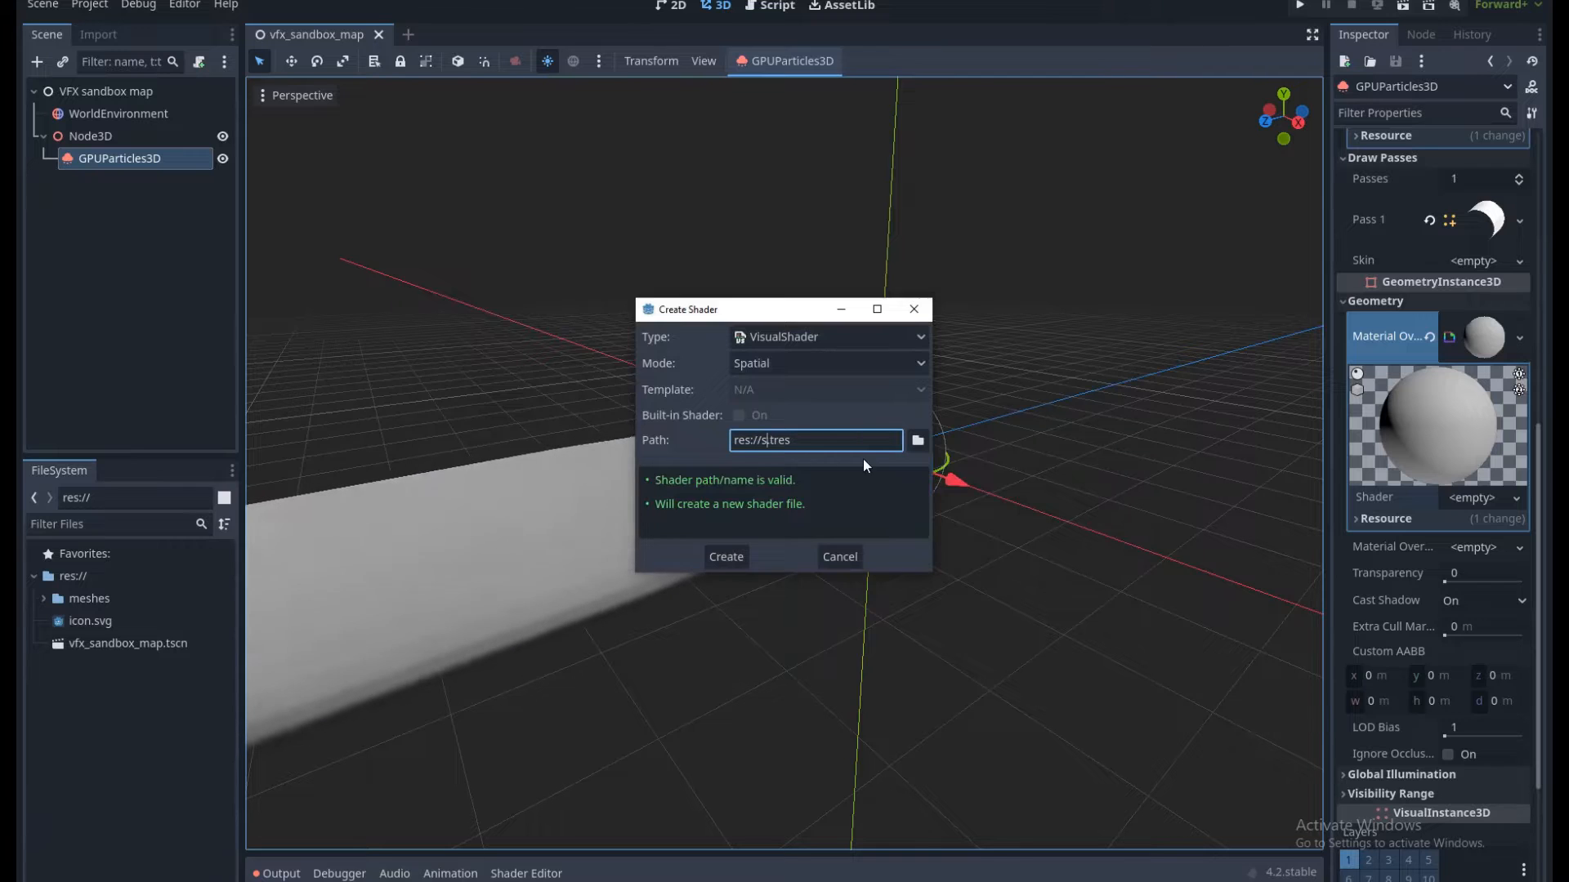
type("dynamic_shader")
left_click(725, 557)
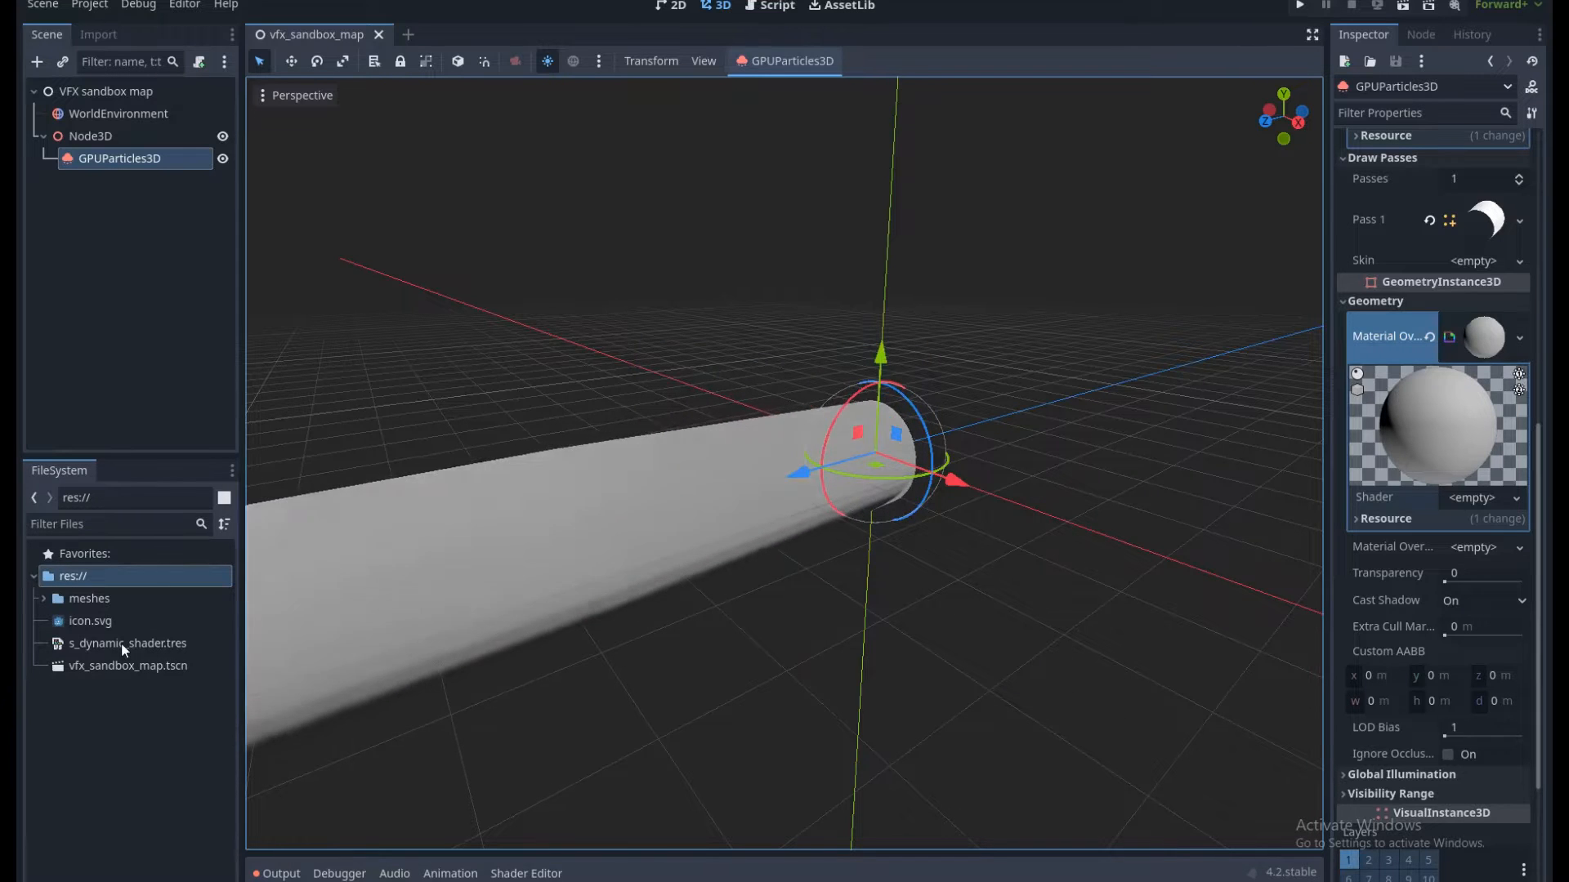
Assign s_dynamic_shader.tres as the override material's shader and set the shader's Cull mode to Disabled.
left_click_drag(113, 650, 1464, 497)
key("ctrl+s")
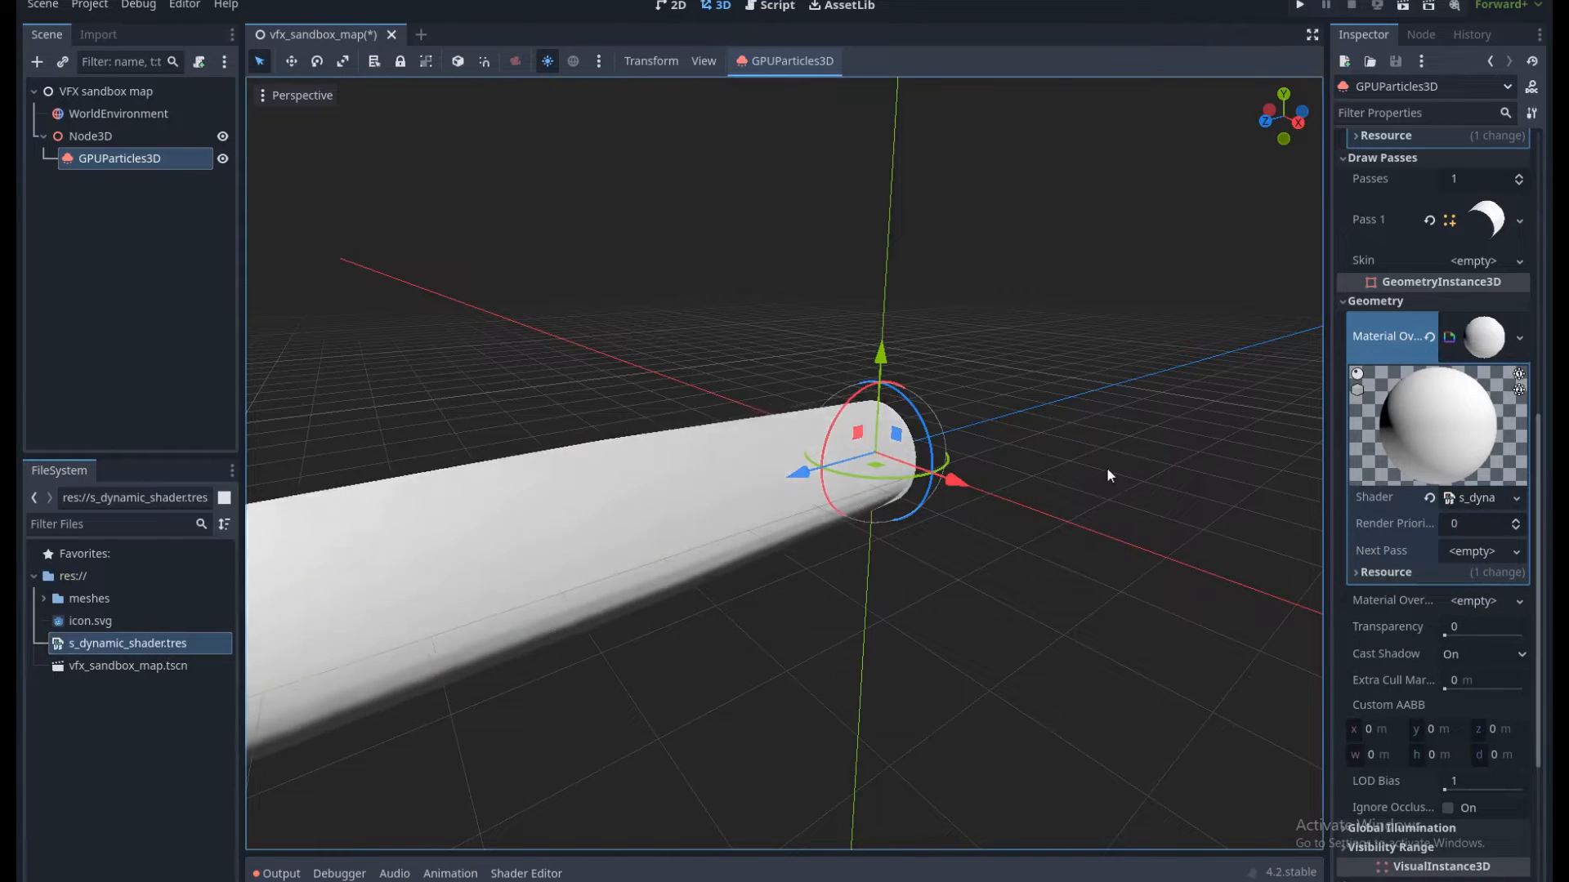
left_click(1492, 498)
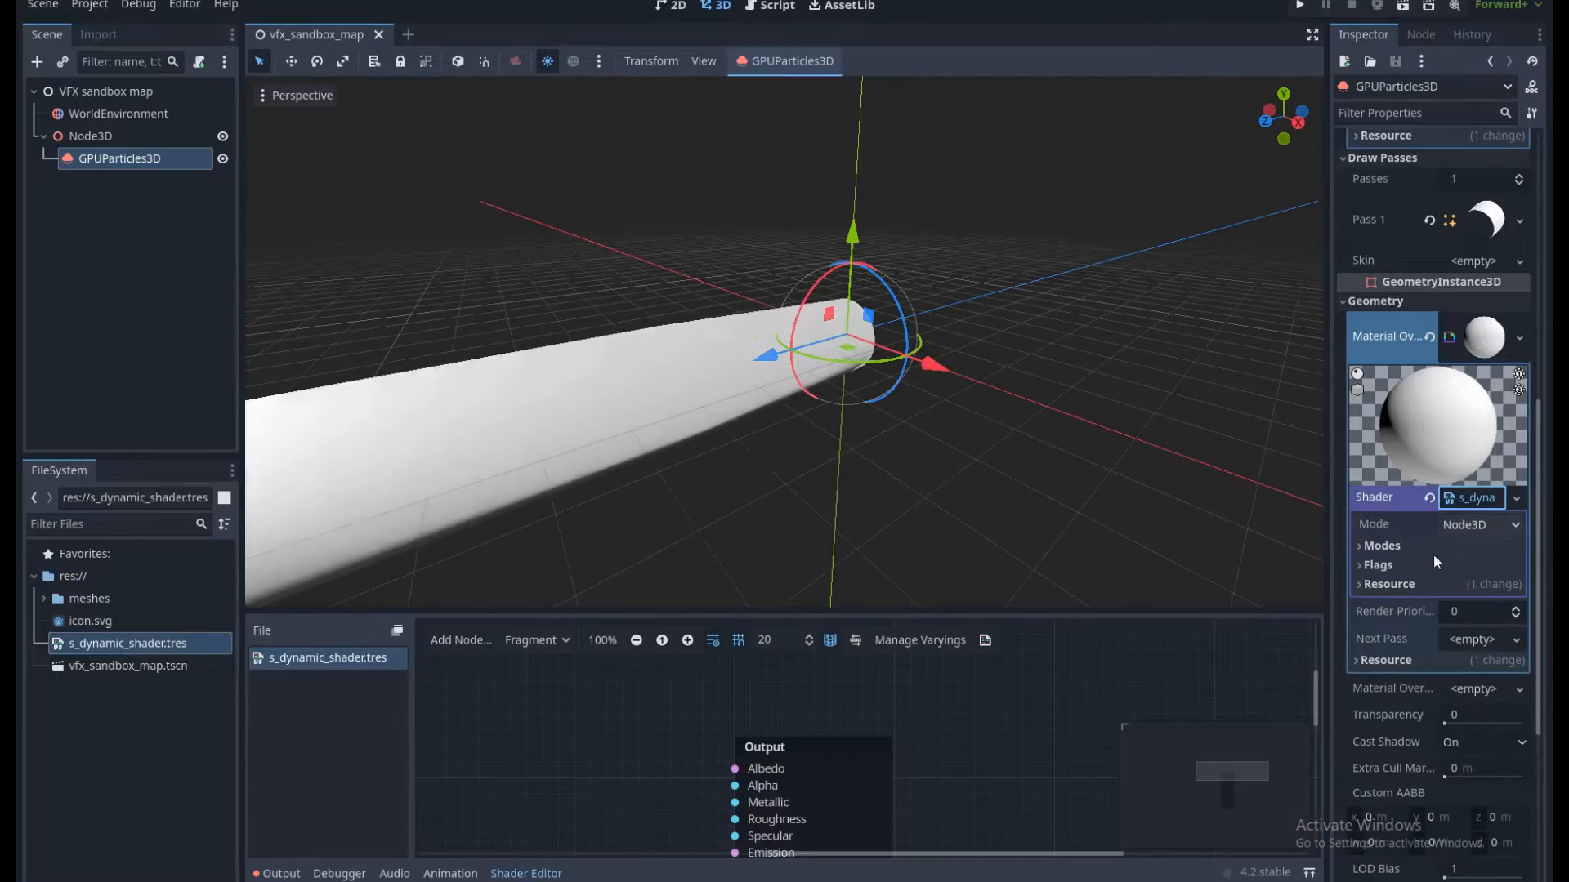
left_click(1406, 548)
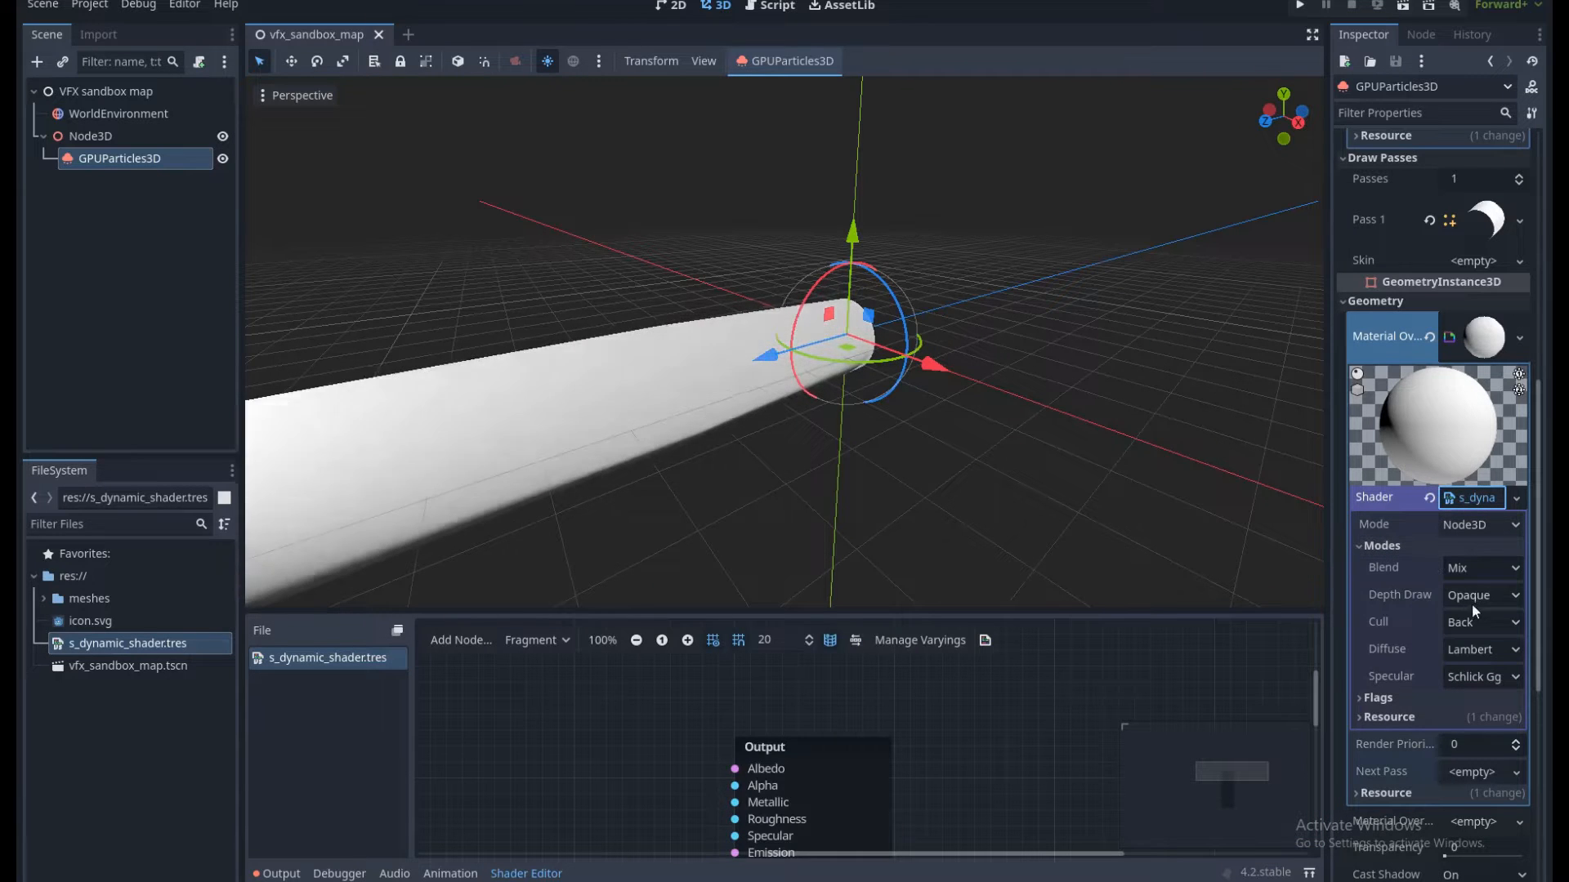
left_click(1483, 622)
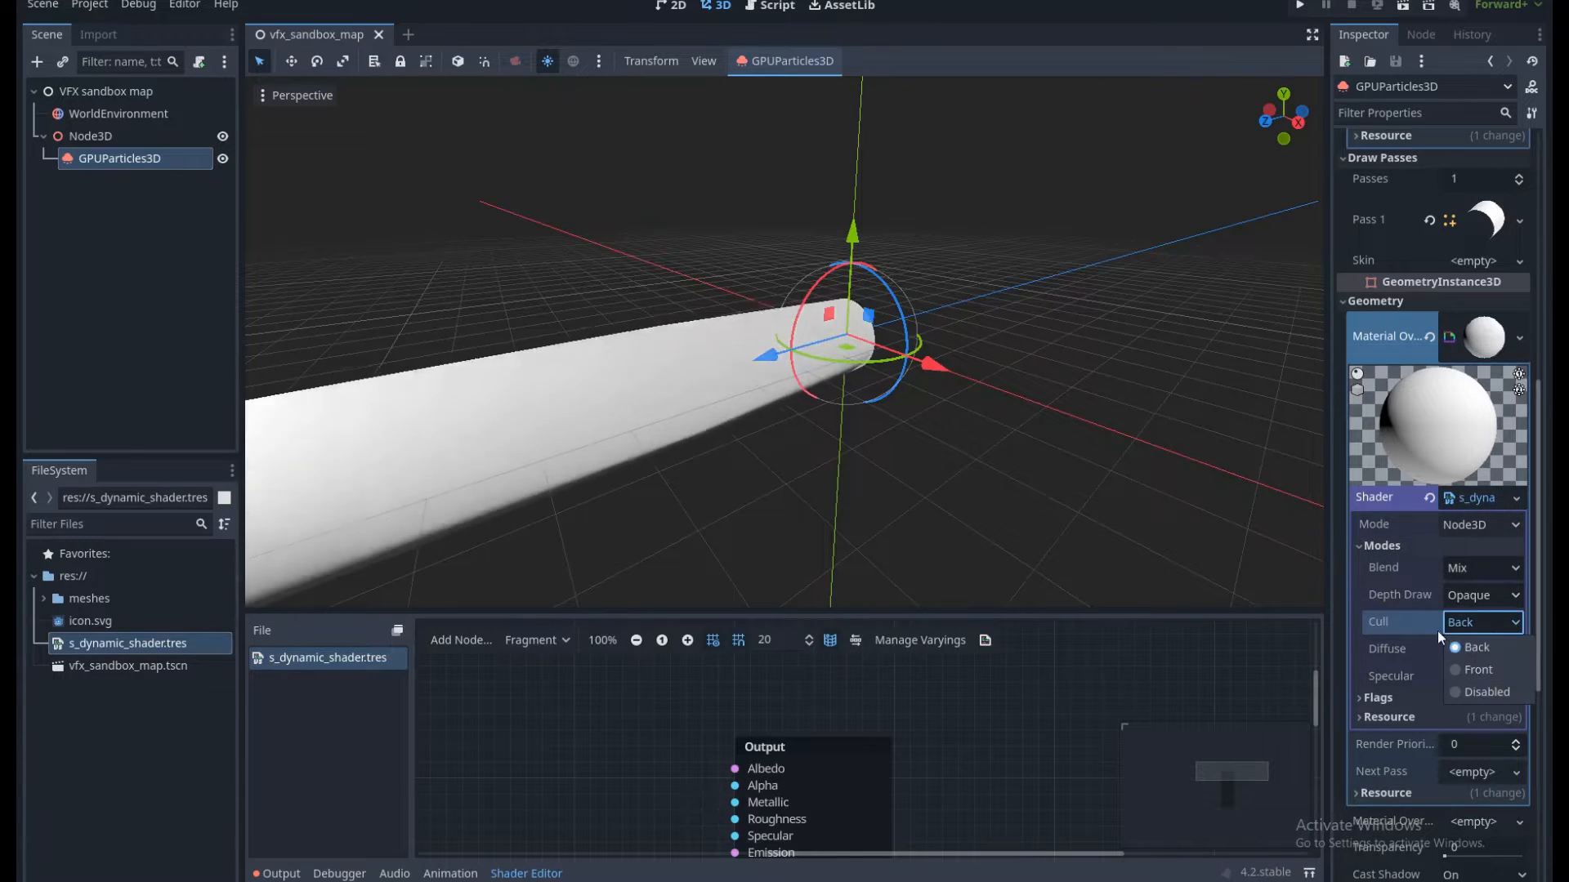
left_click(1487, 692)
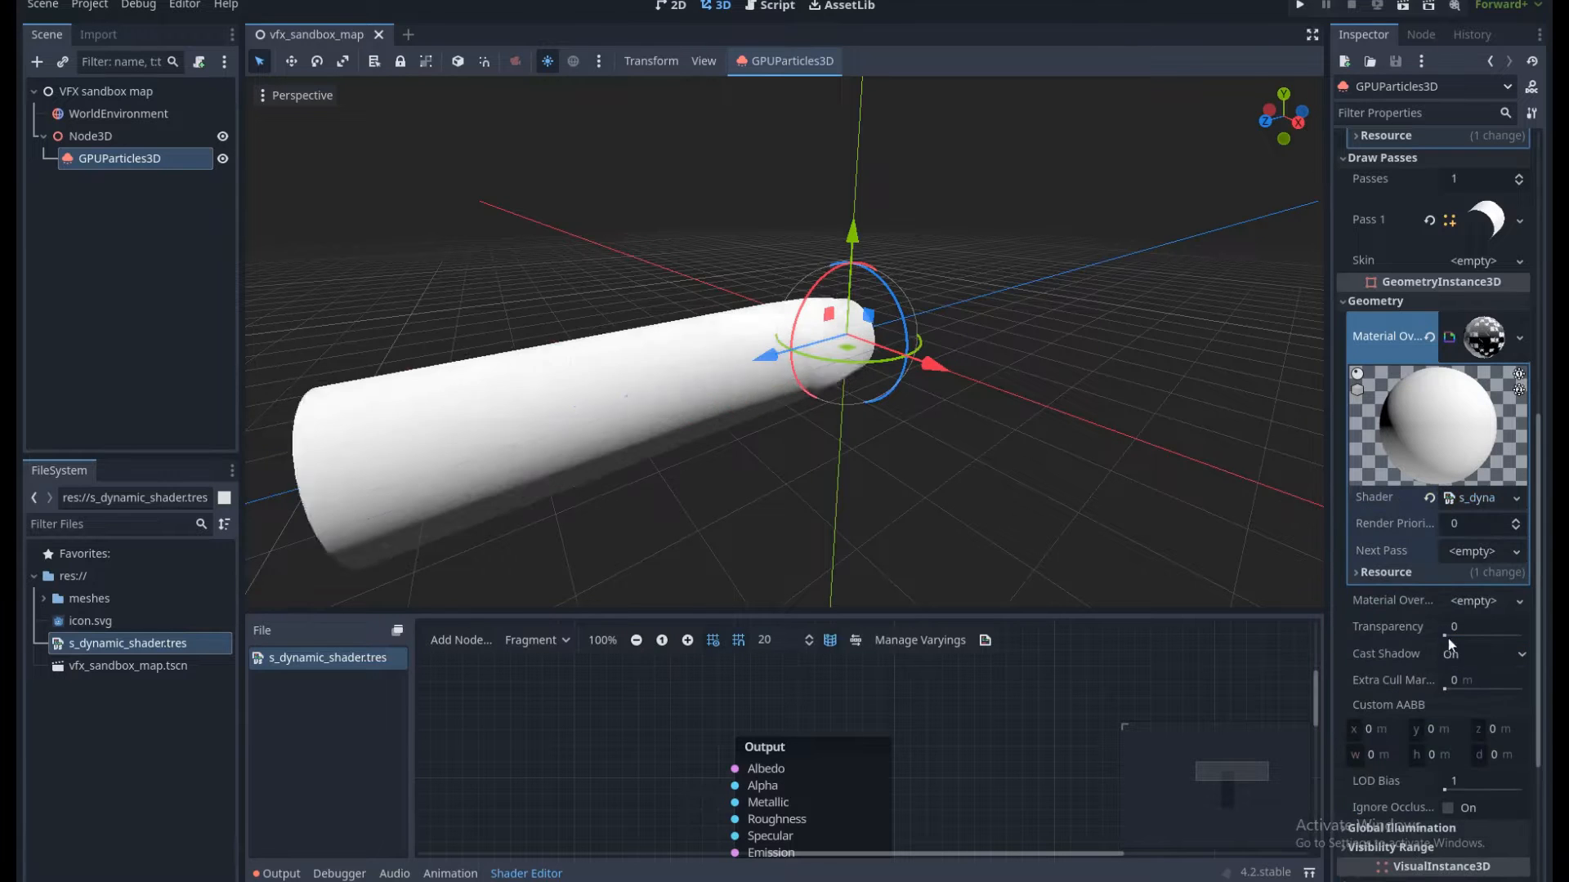
Enable the Unshaded flag on the override material's shader, save the scene, and look at the particle cylinder.
left_click(1475, 500)
left_click(1399, 697)
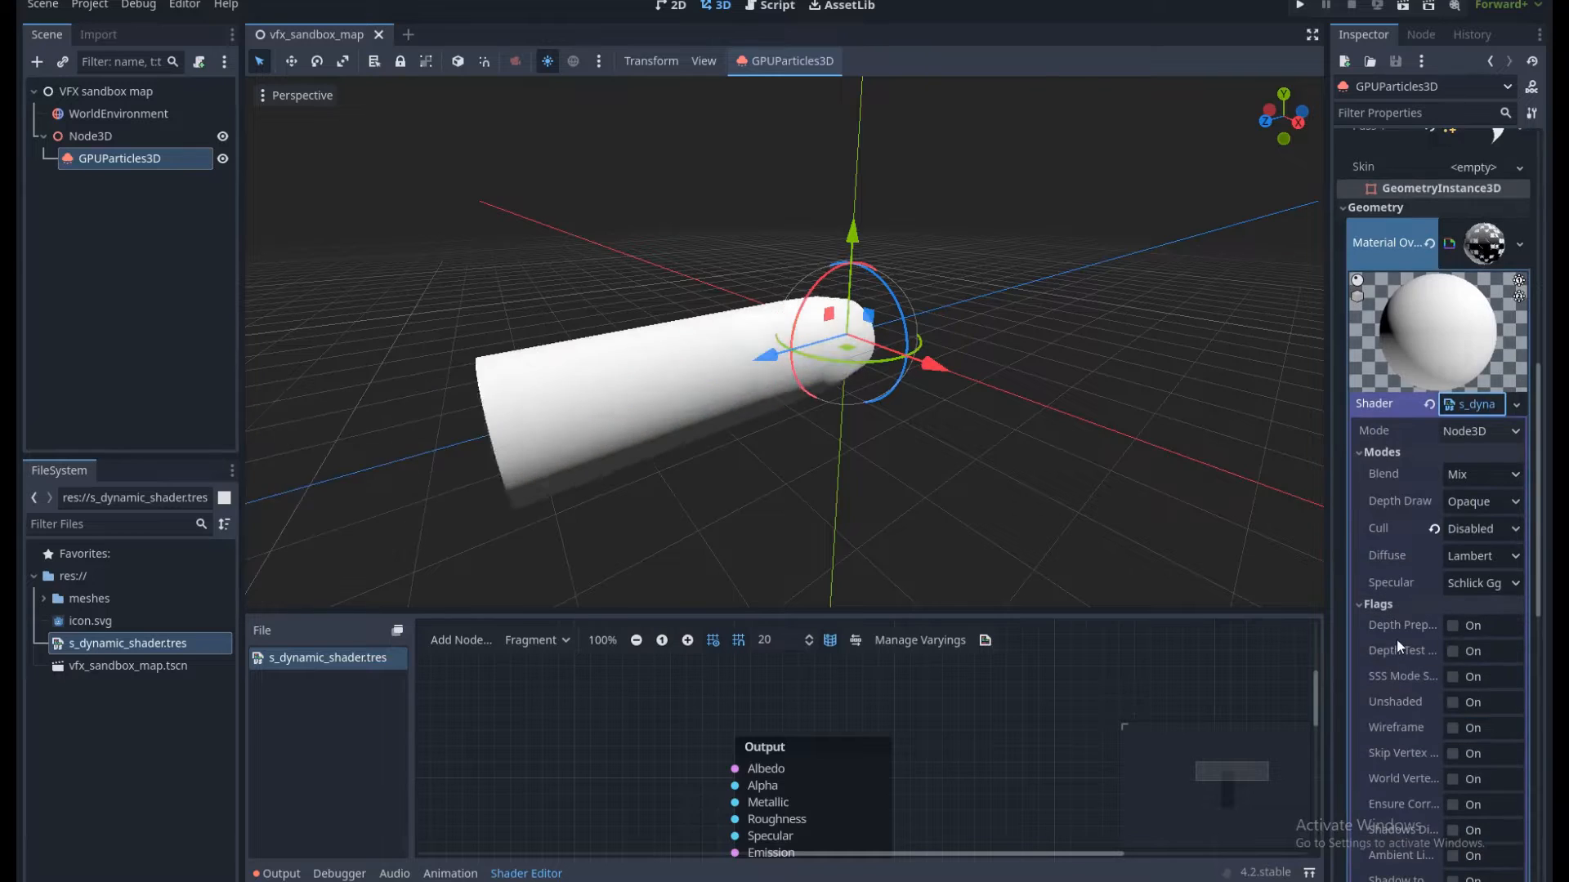
scroll(1399, 588, "down", 3)
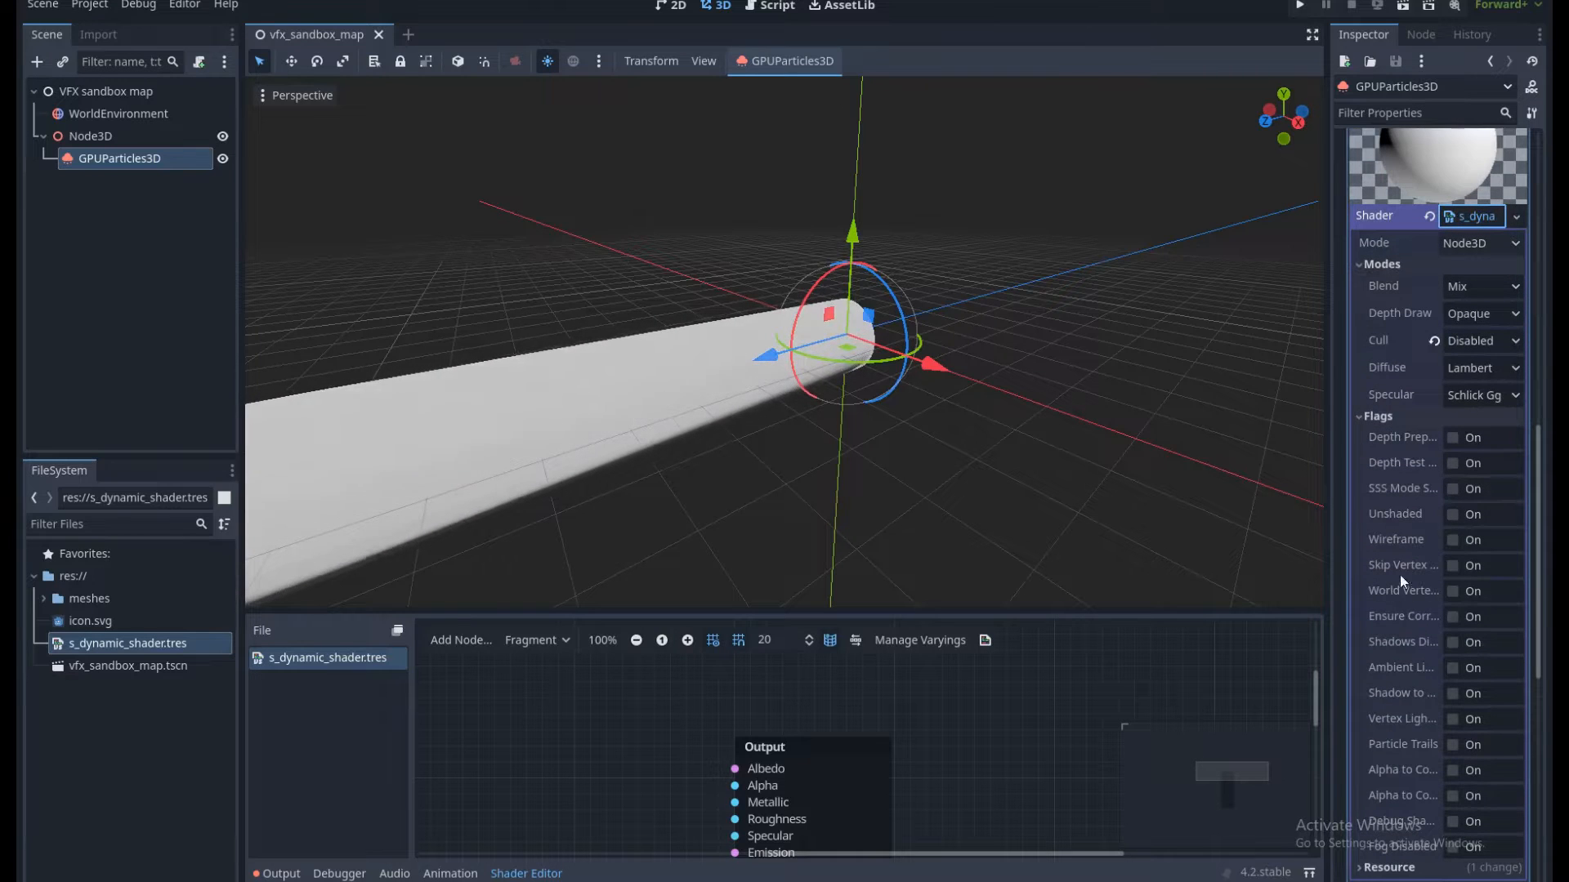
left_click(1451, 515)
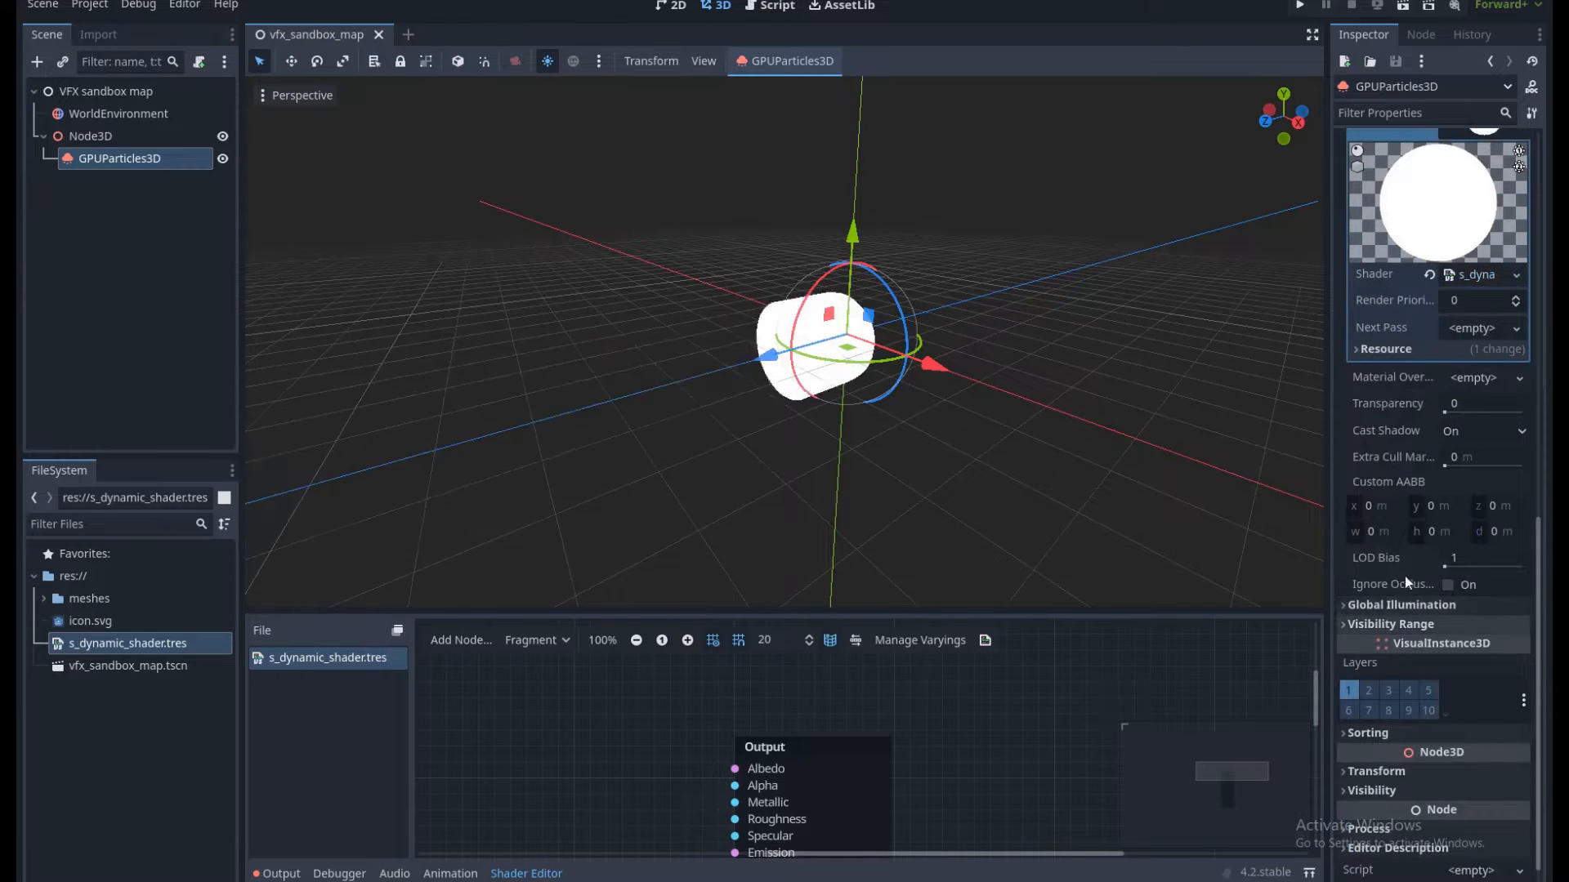
key("ctrl+s")
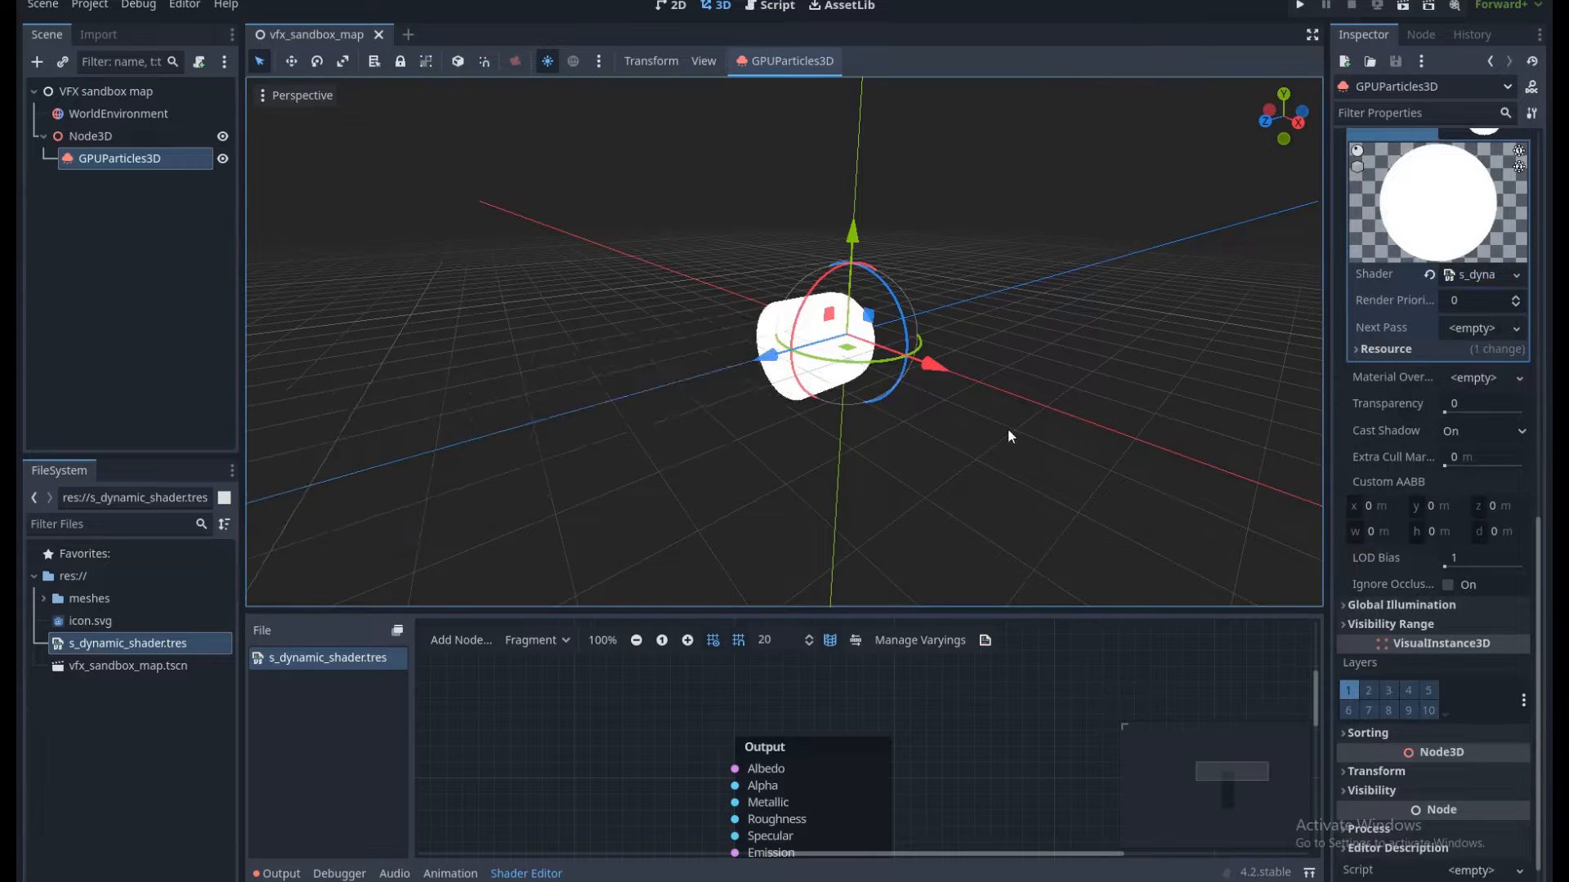
middle_click_drag(1008, 428, 972, 438)
scroll(973, 438, "up", 2)
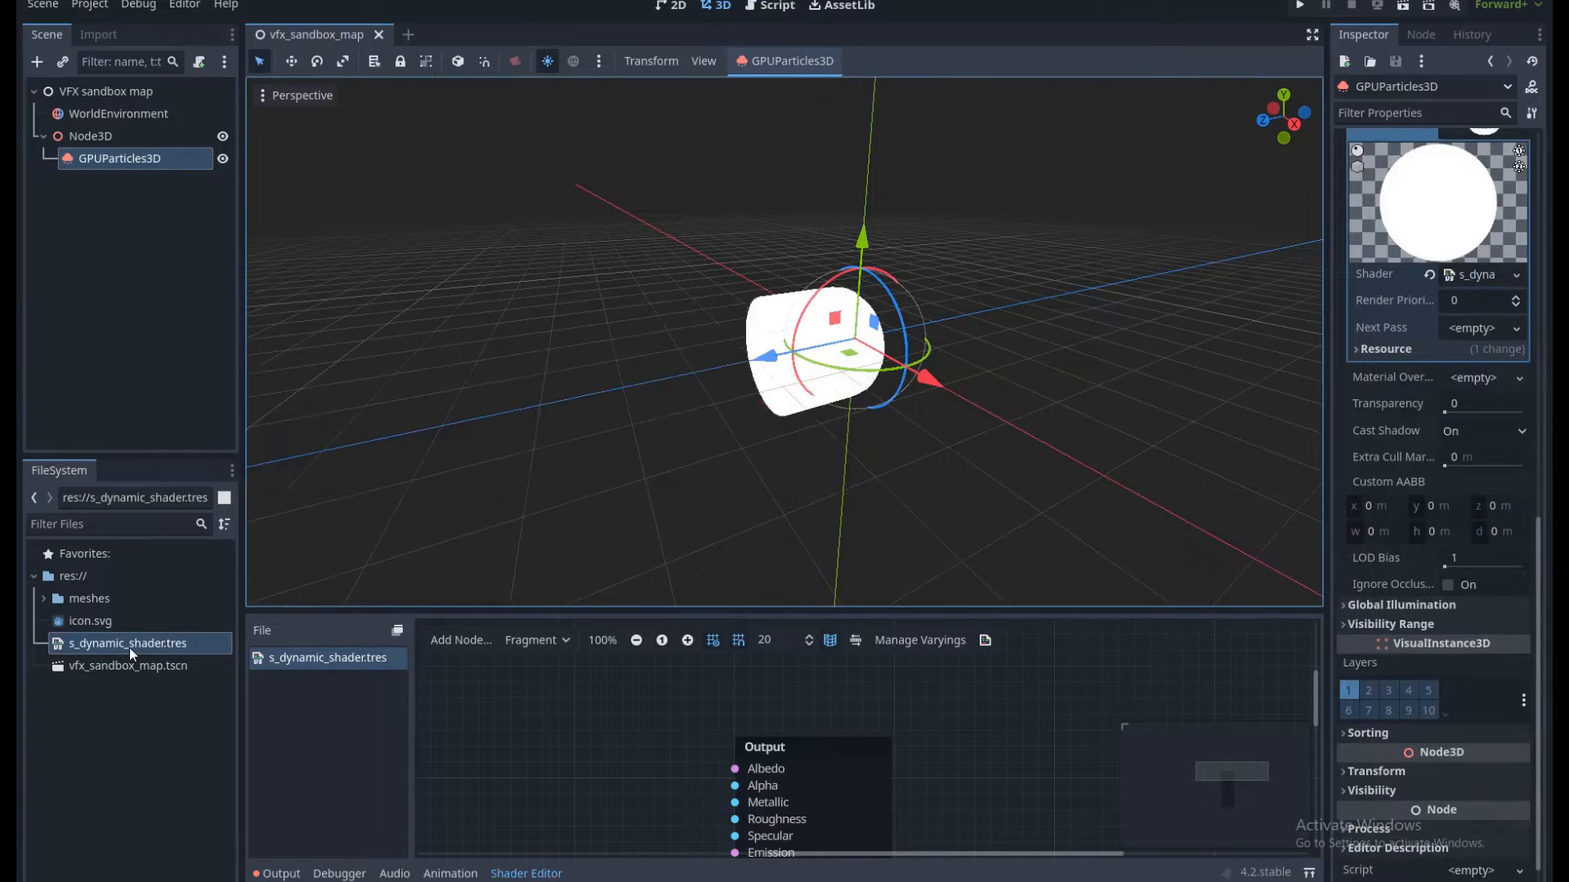
Select s_dynamic_shader.tres for editing and enlarge the shader graph area around its Output node.
left_click(129, 645)
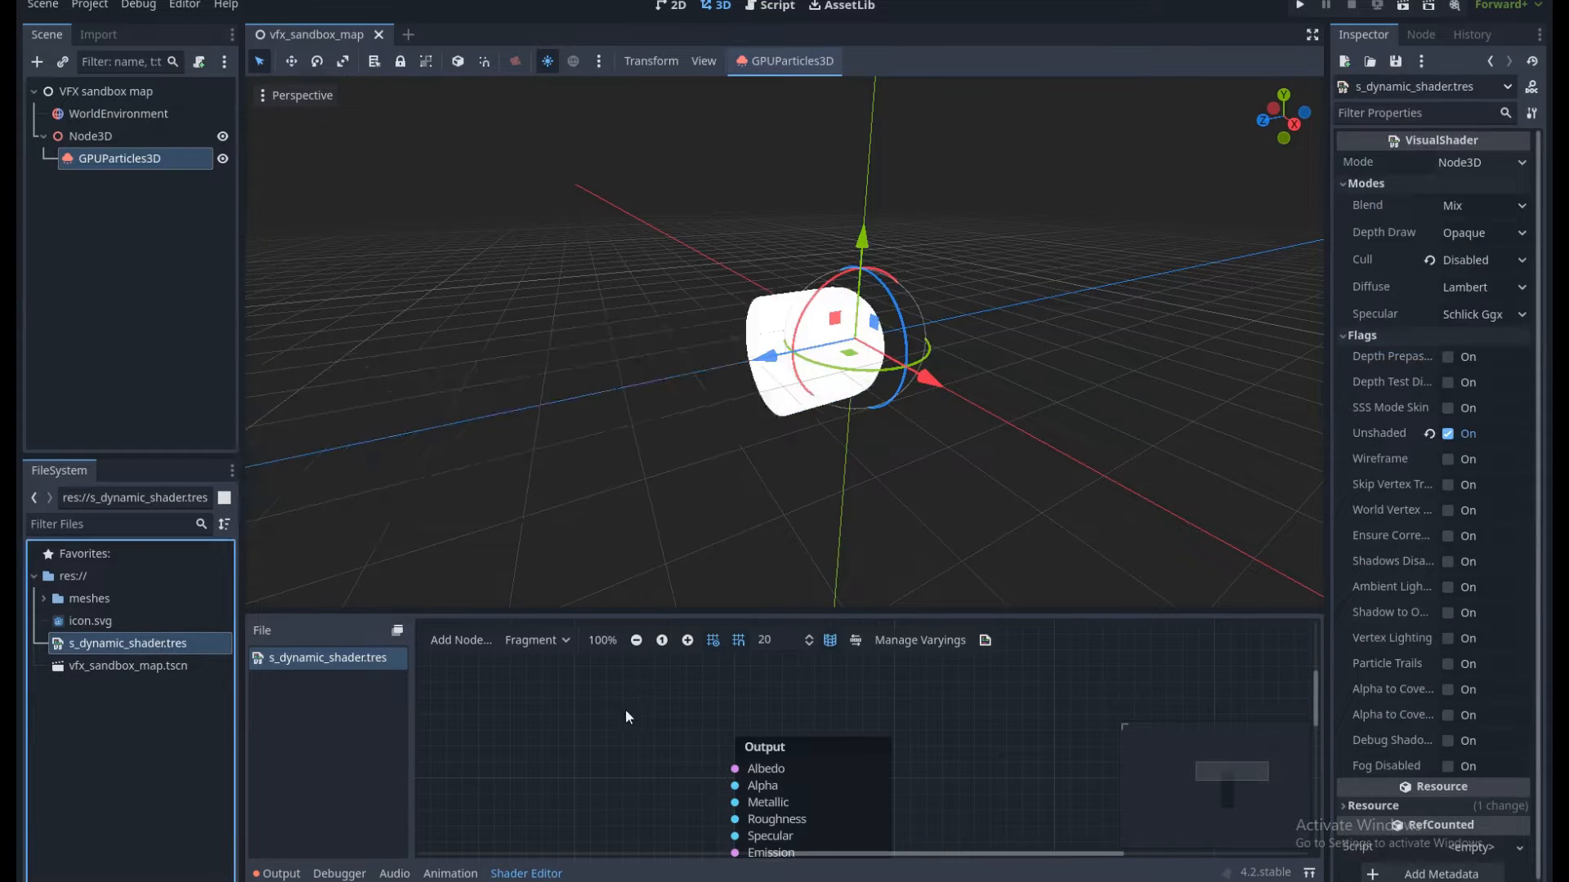
left_click_drag(742, 599, 743, 482)
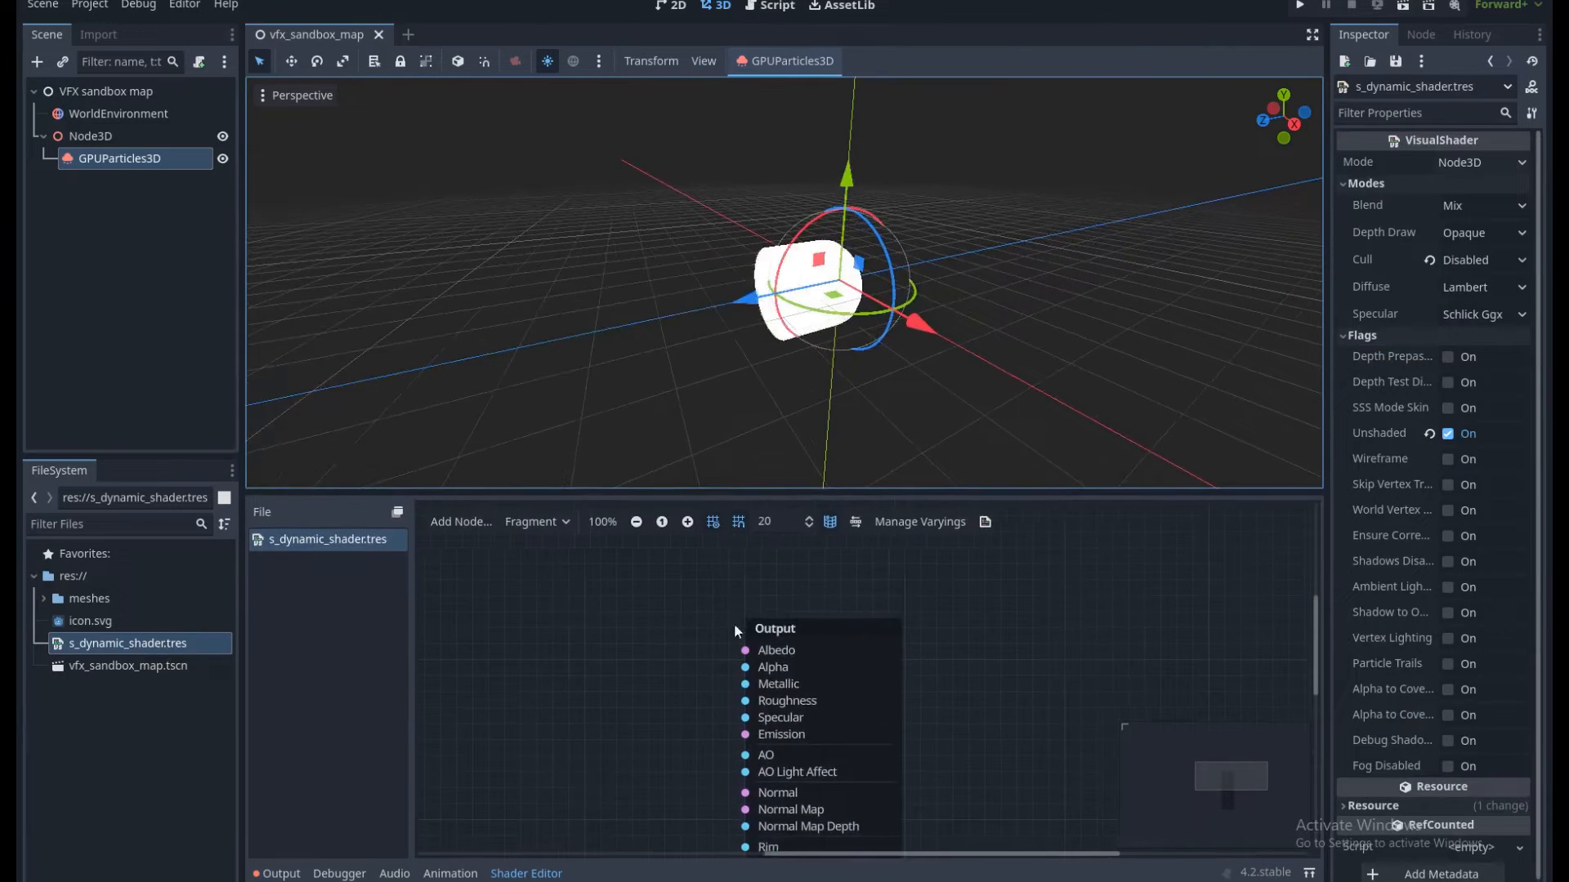
scroll(747, 621, "down", 3)
middle_click_drag(793, 625, 800, 643)
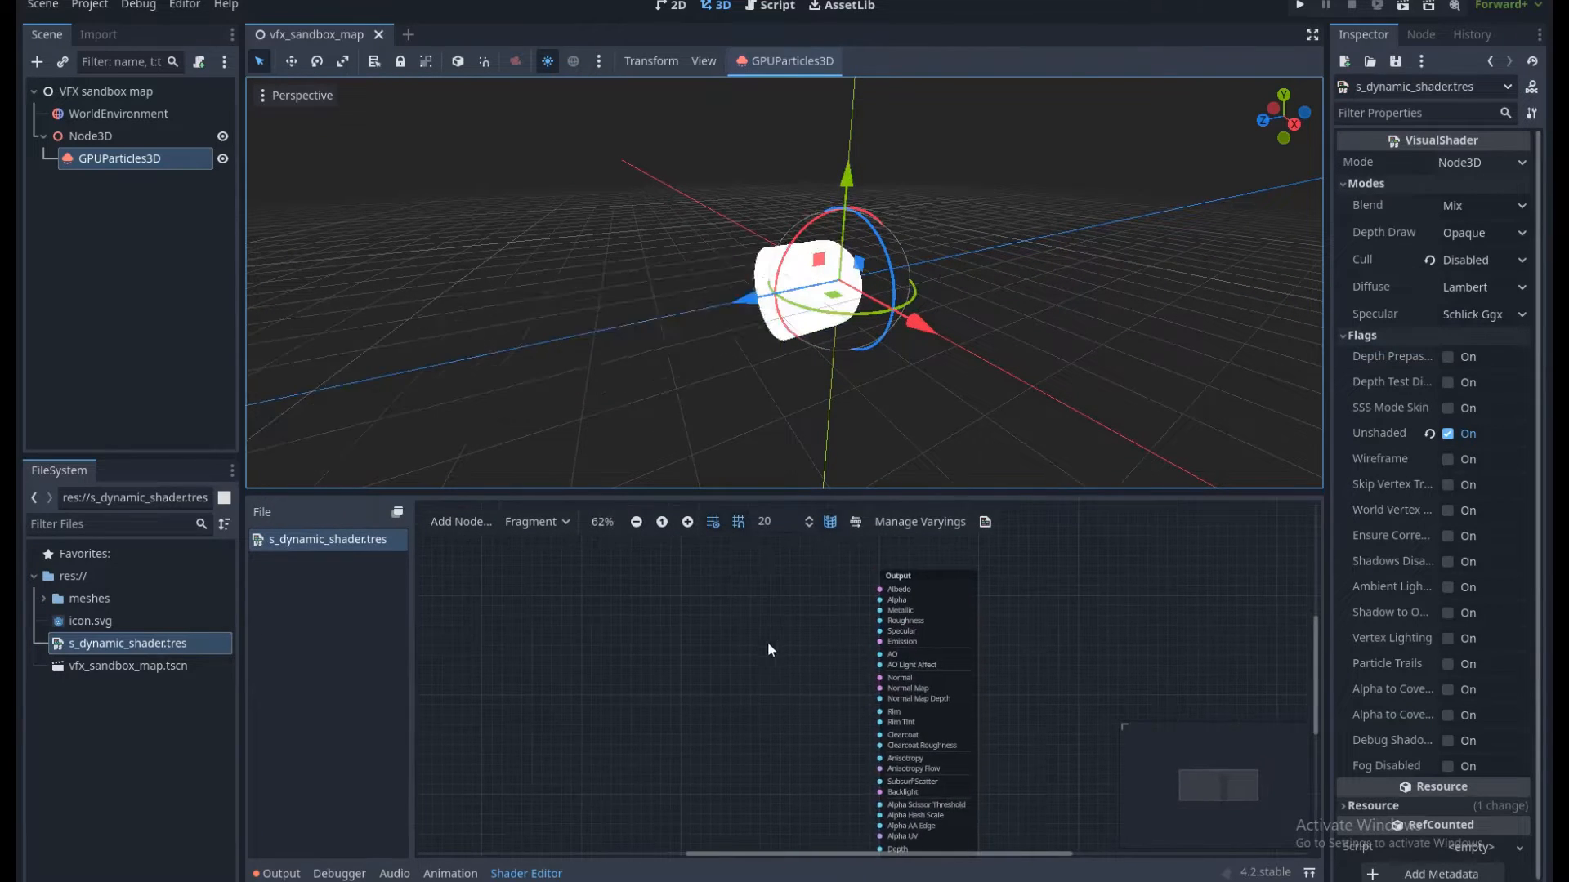
left_click(539, 874)
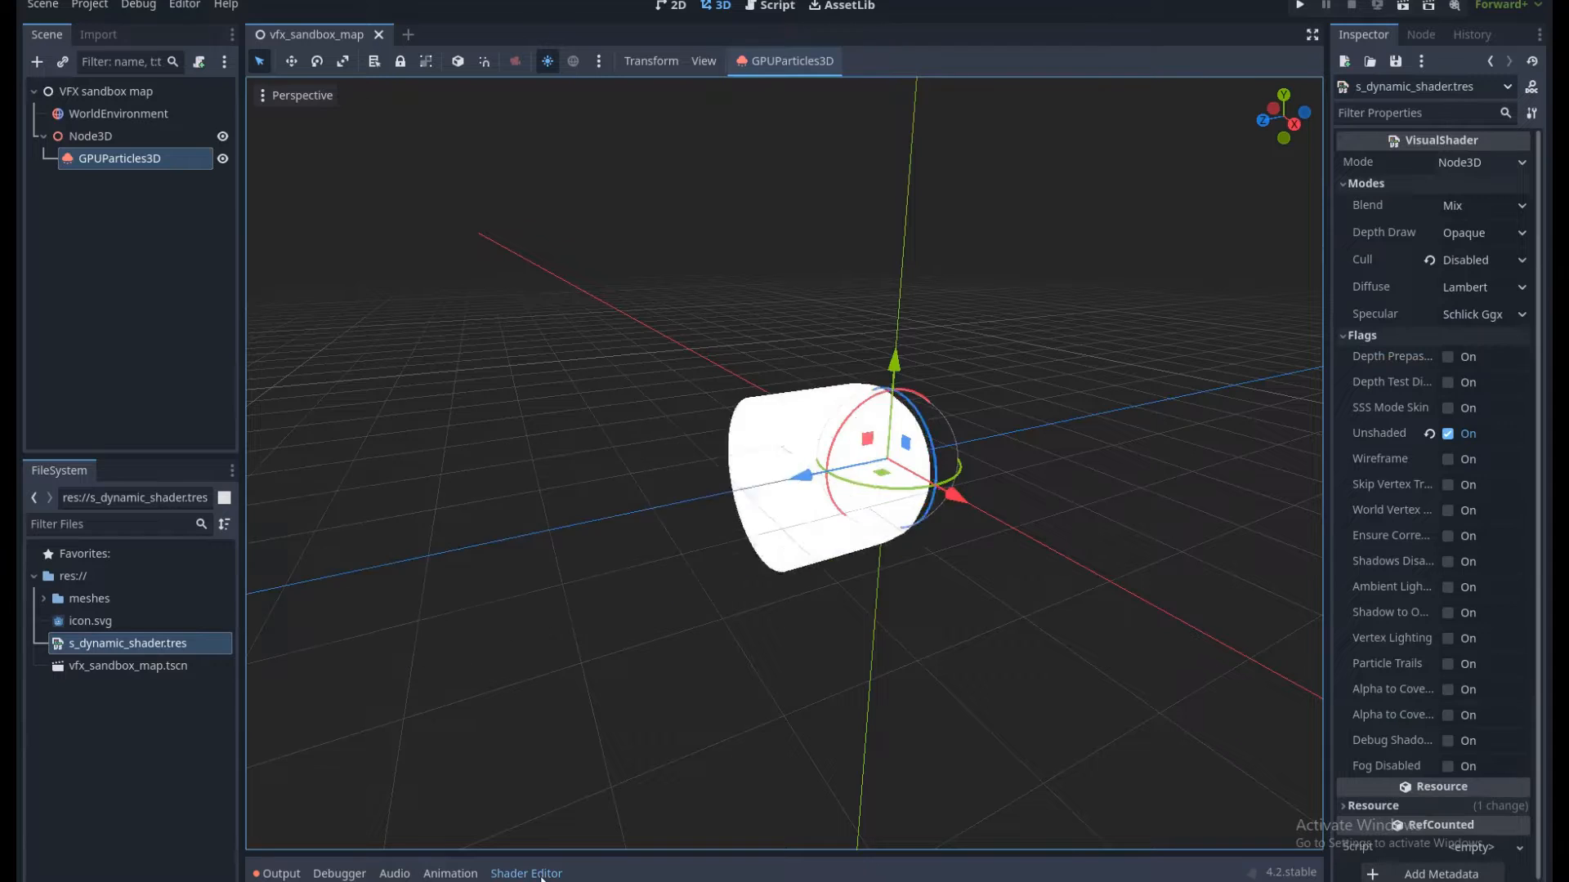
left_click(532, 874)
left_click(529, 874)
left_click(530, 874)
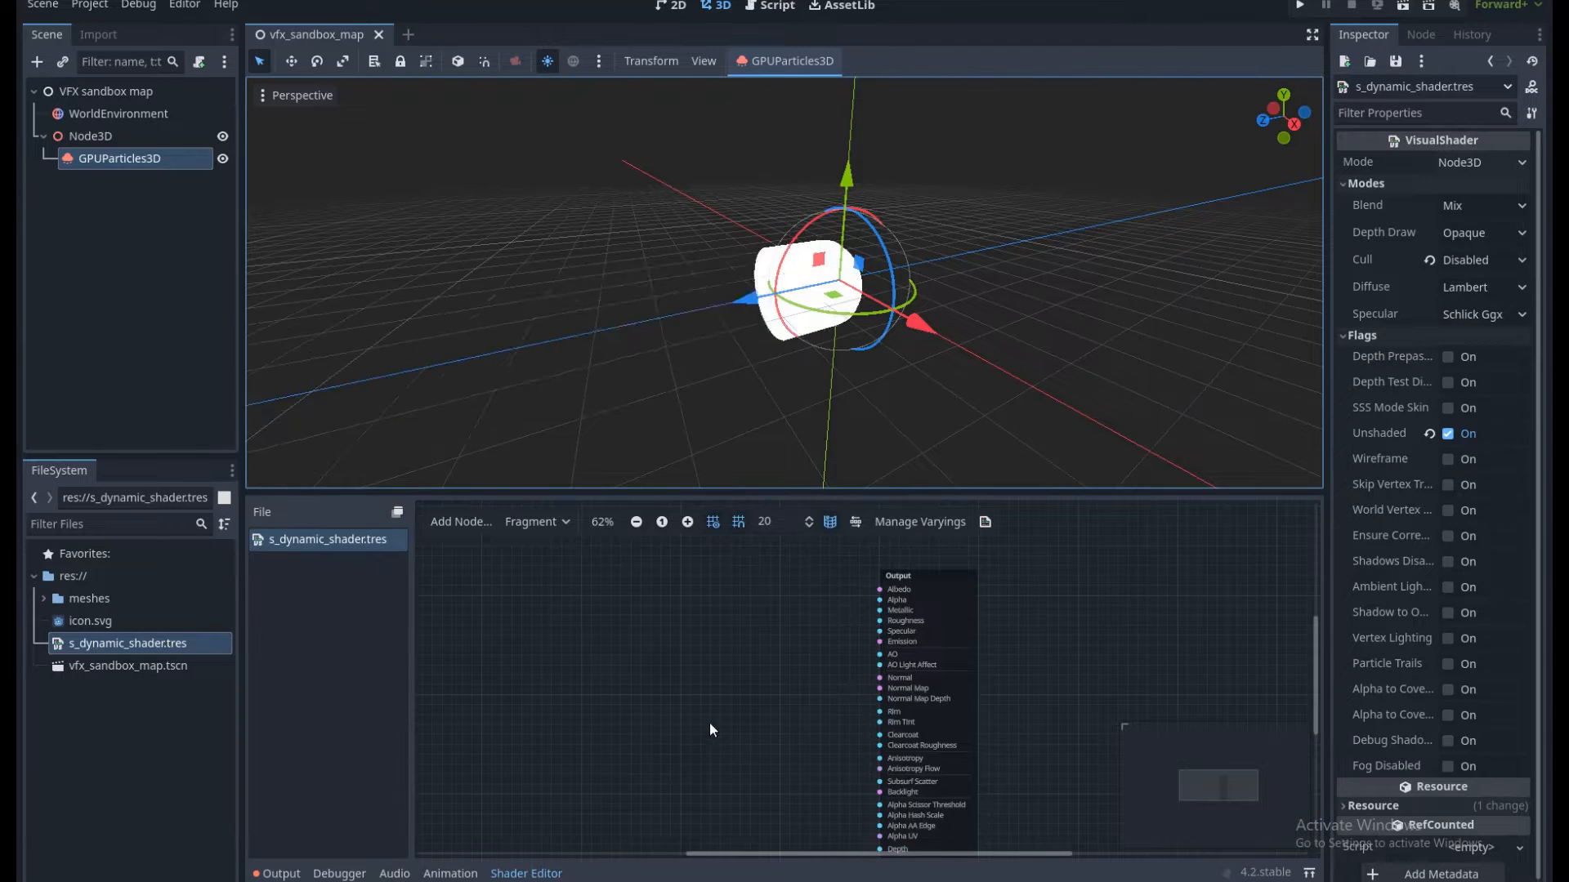
Add an Input node to the fragment shader graph and place it beside the Output node.
scroll(710, 665, "up", 2)
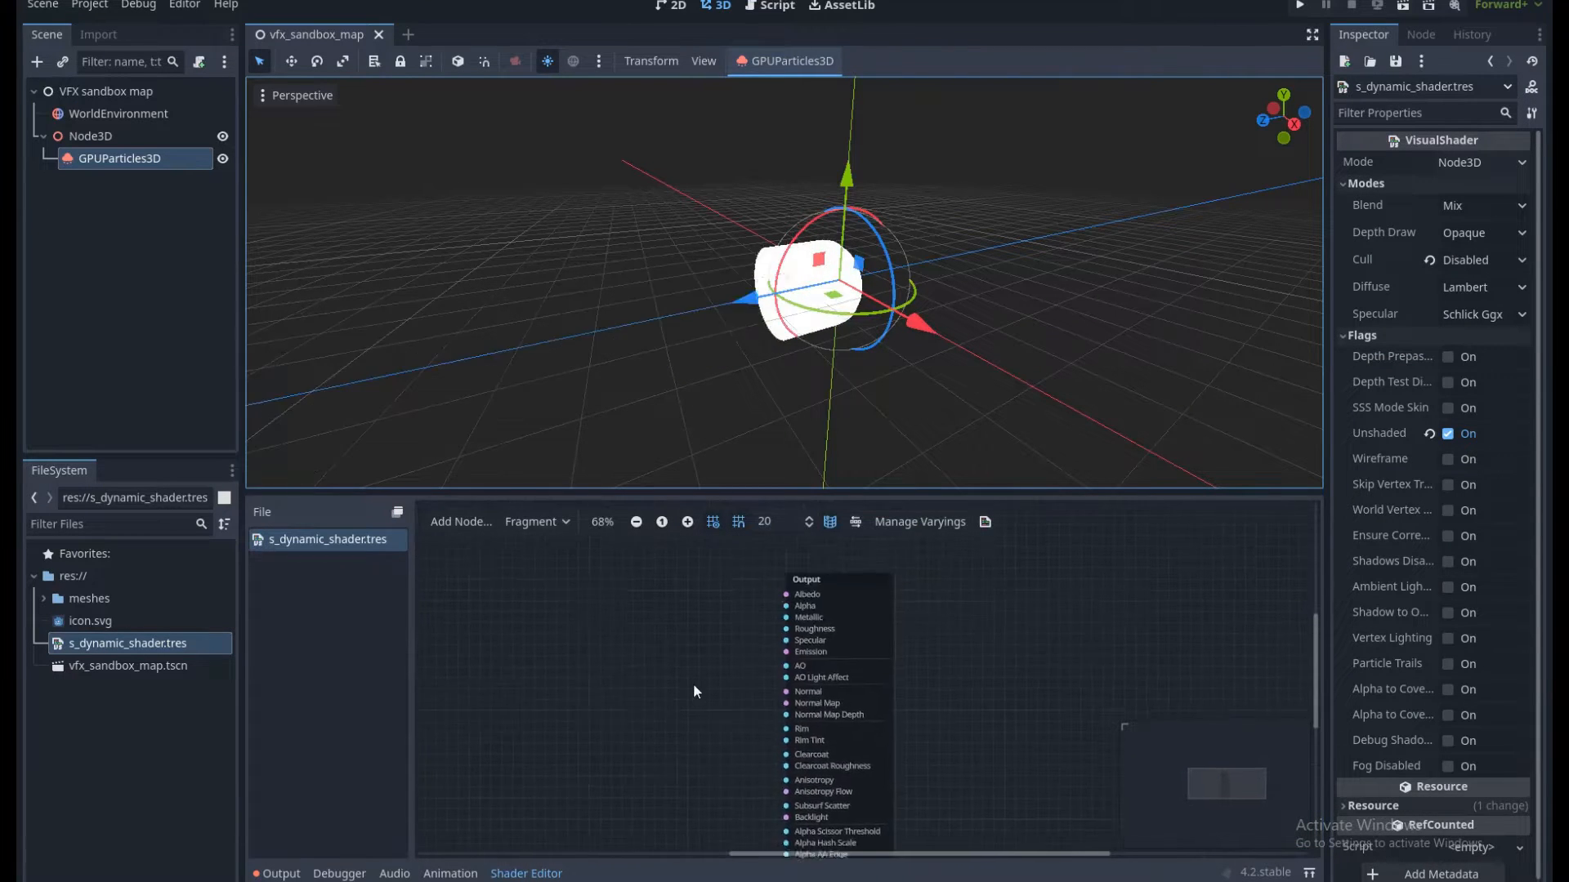
scroll(691, 640, "down", 1)
middle_click_drag(712, 651, 748, 658)
left_click(724, 635)
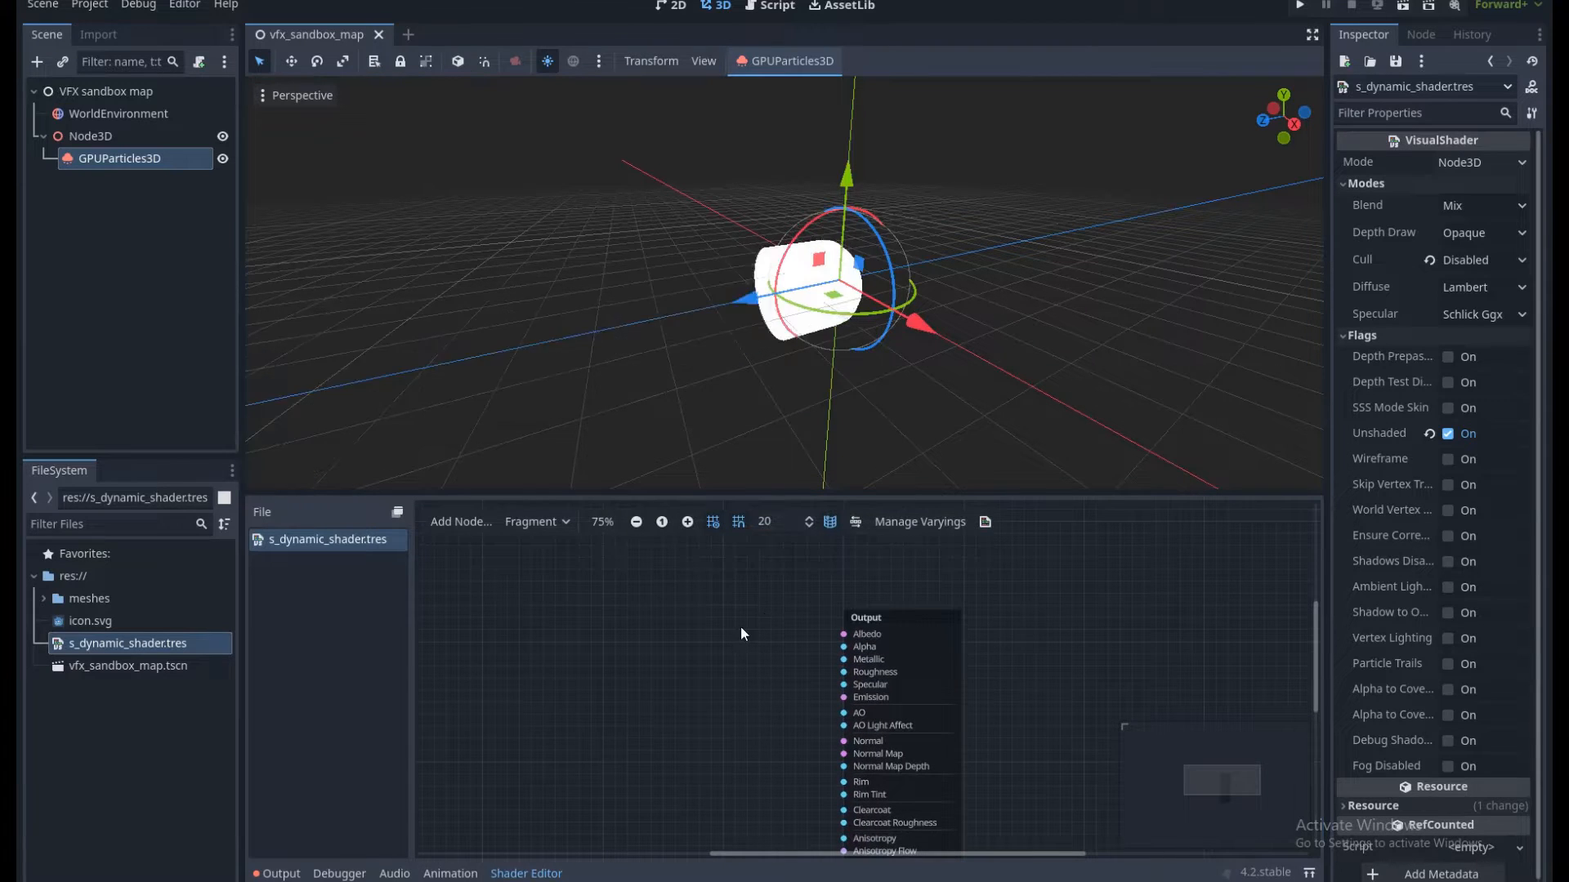
right_click(658, 590)
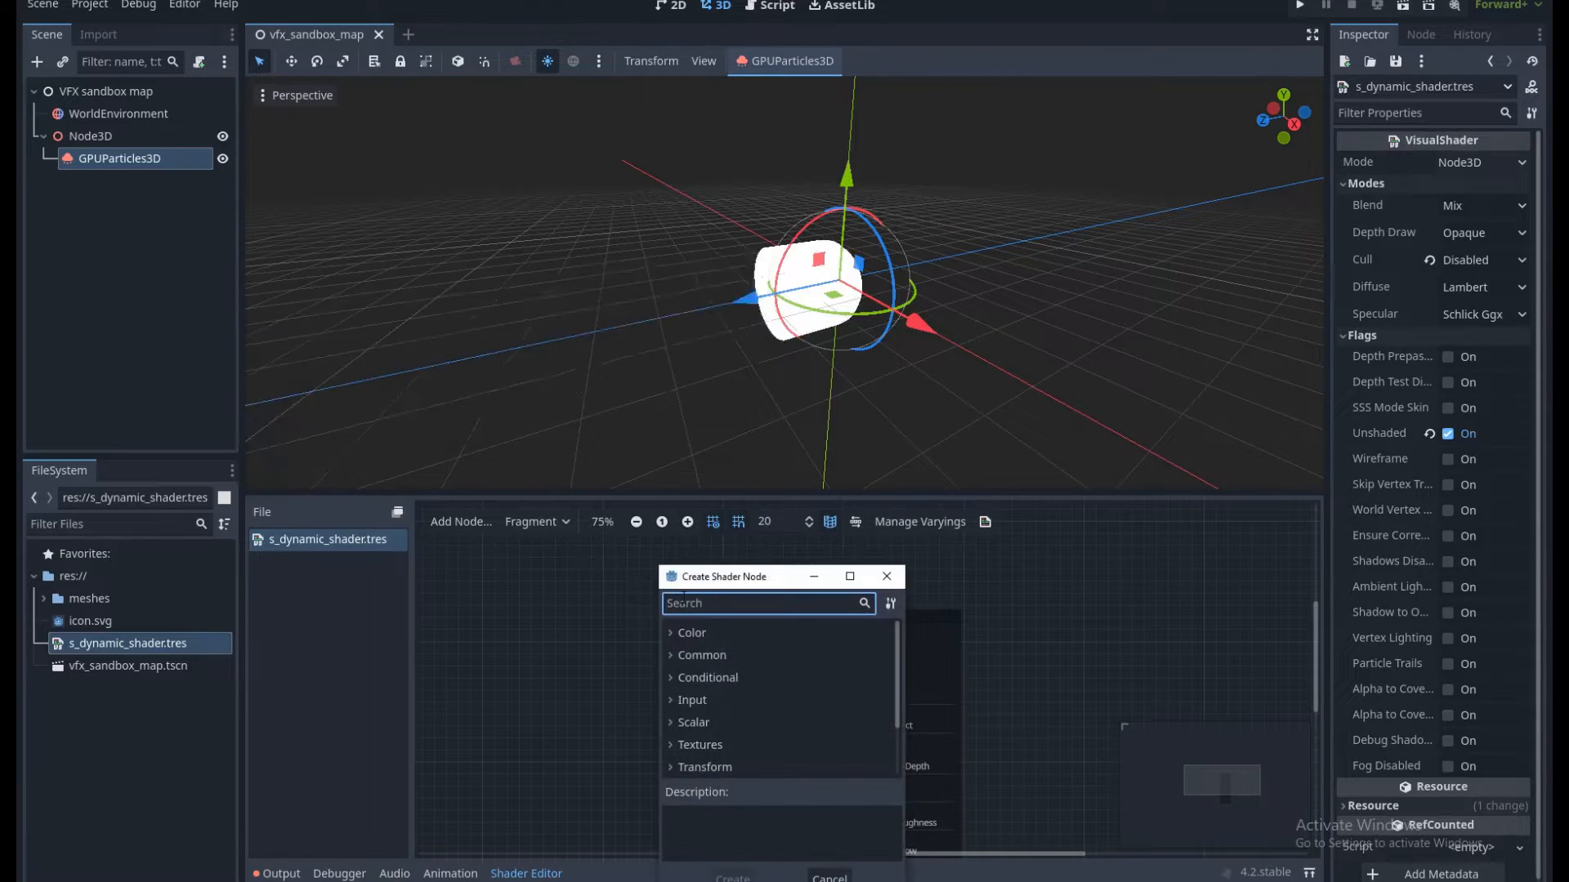
type("inpu")
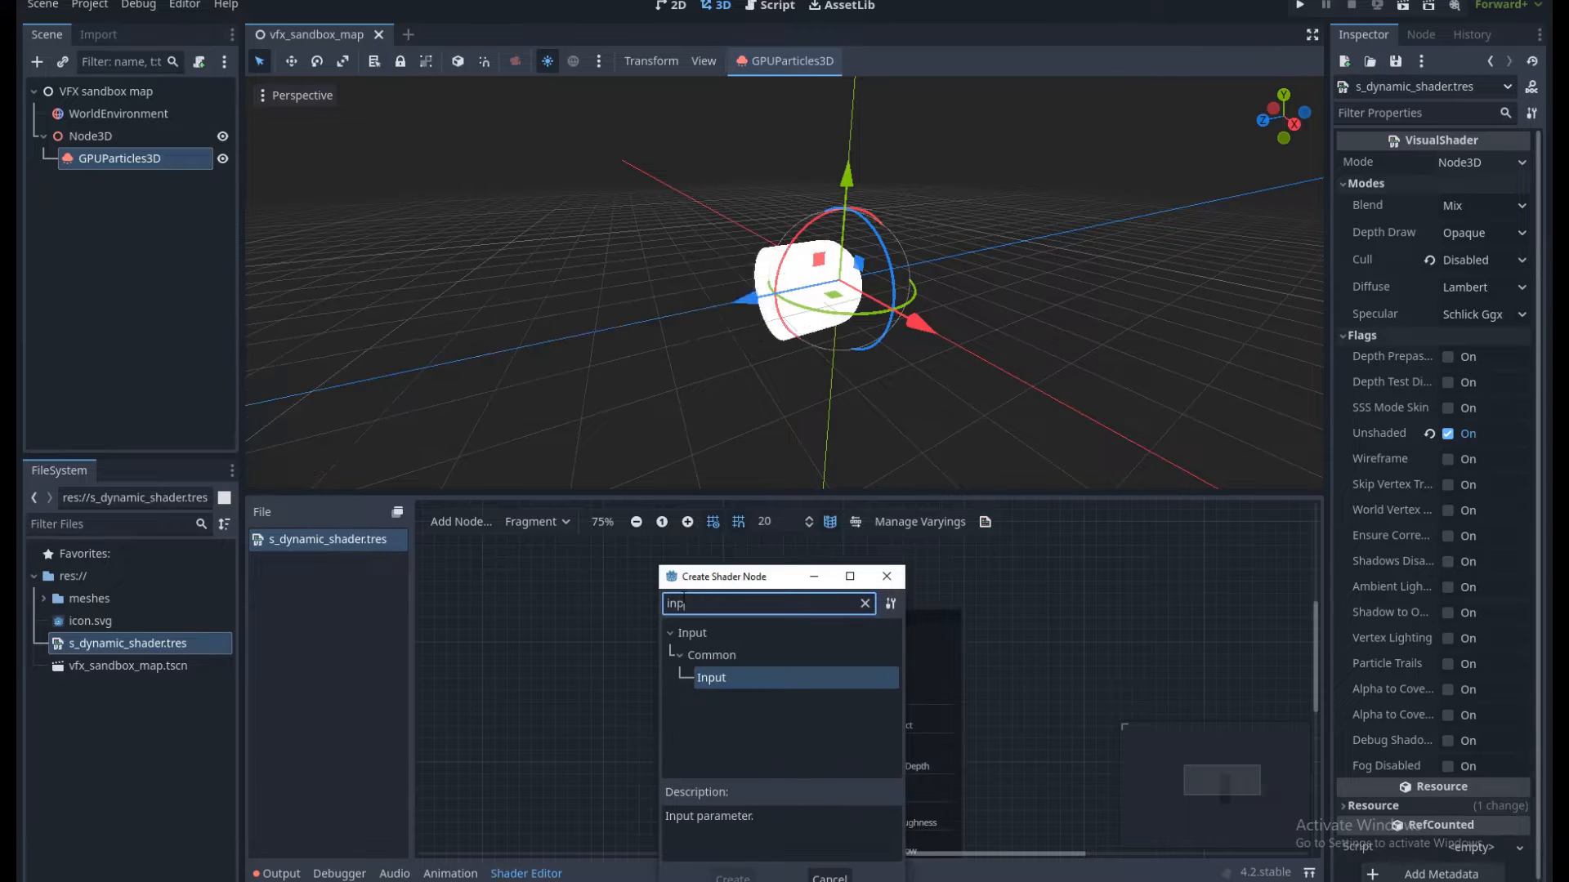
double_click(728, 678)
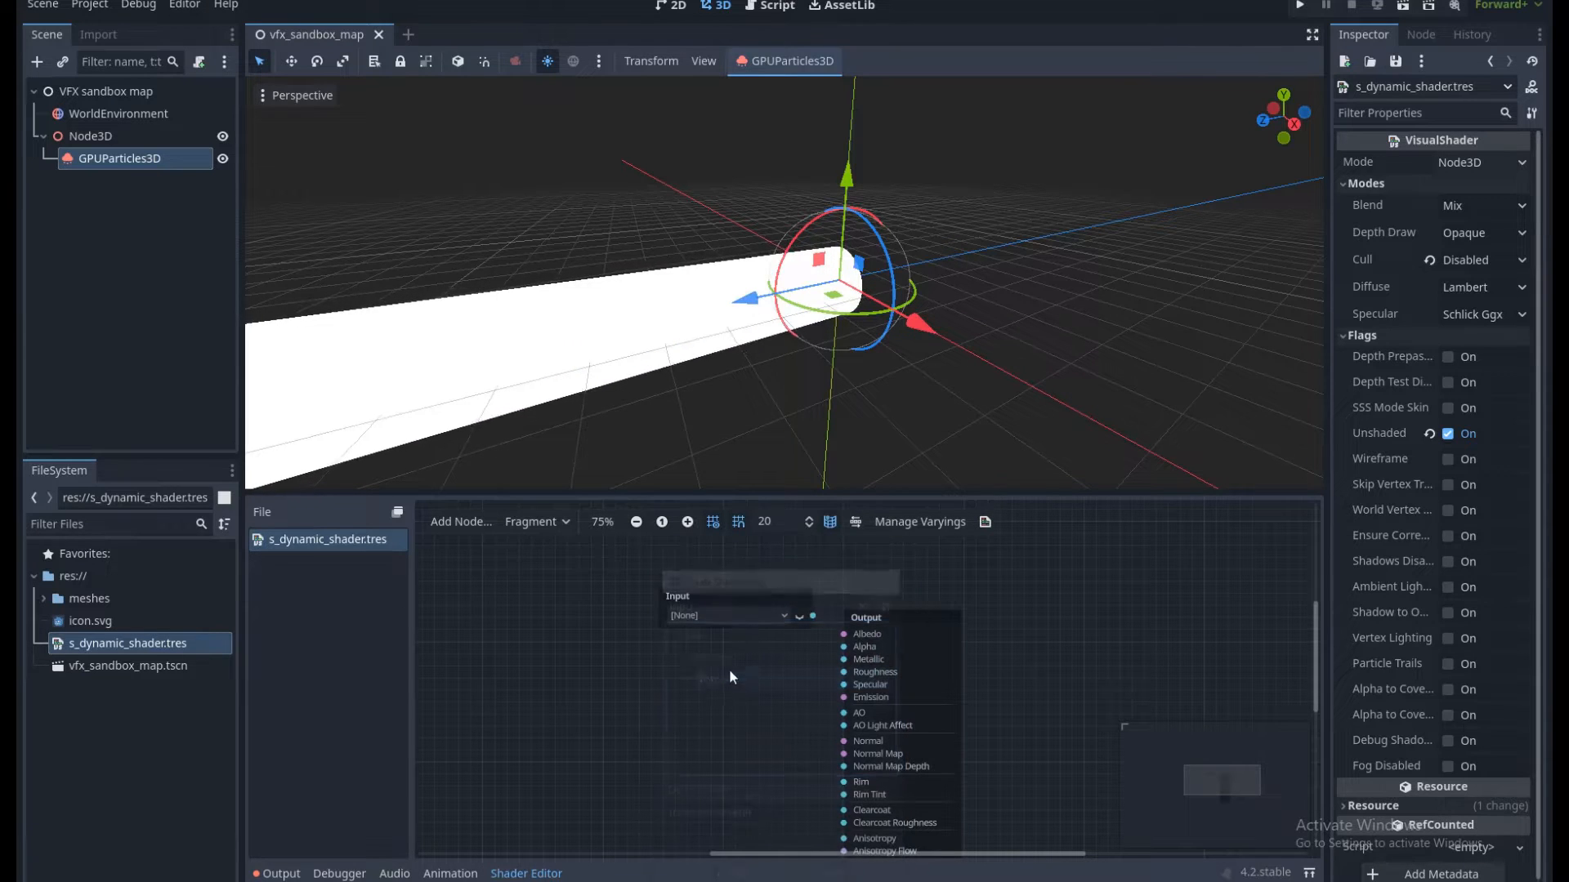
left_click_drag(729, 600, 654, 588)
Set the Input node to color, connect it to the Output node's Albedo, and save.
left_click(716, 610)
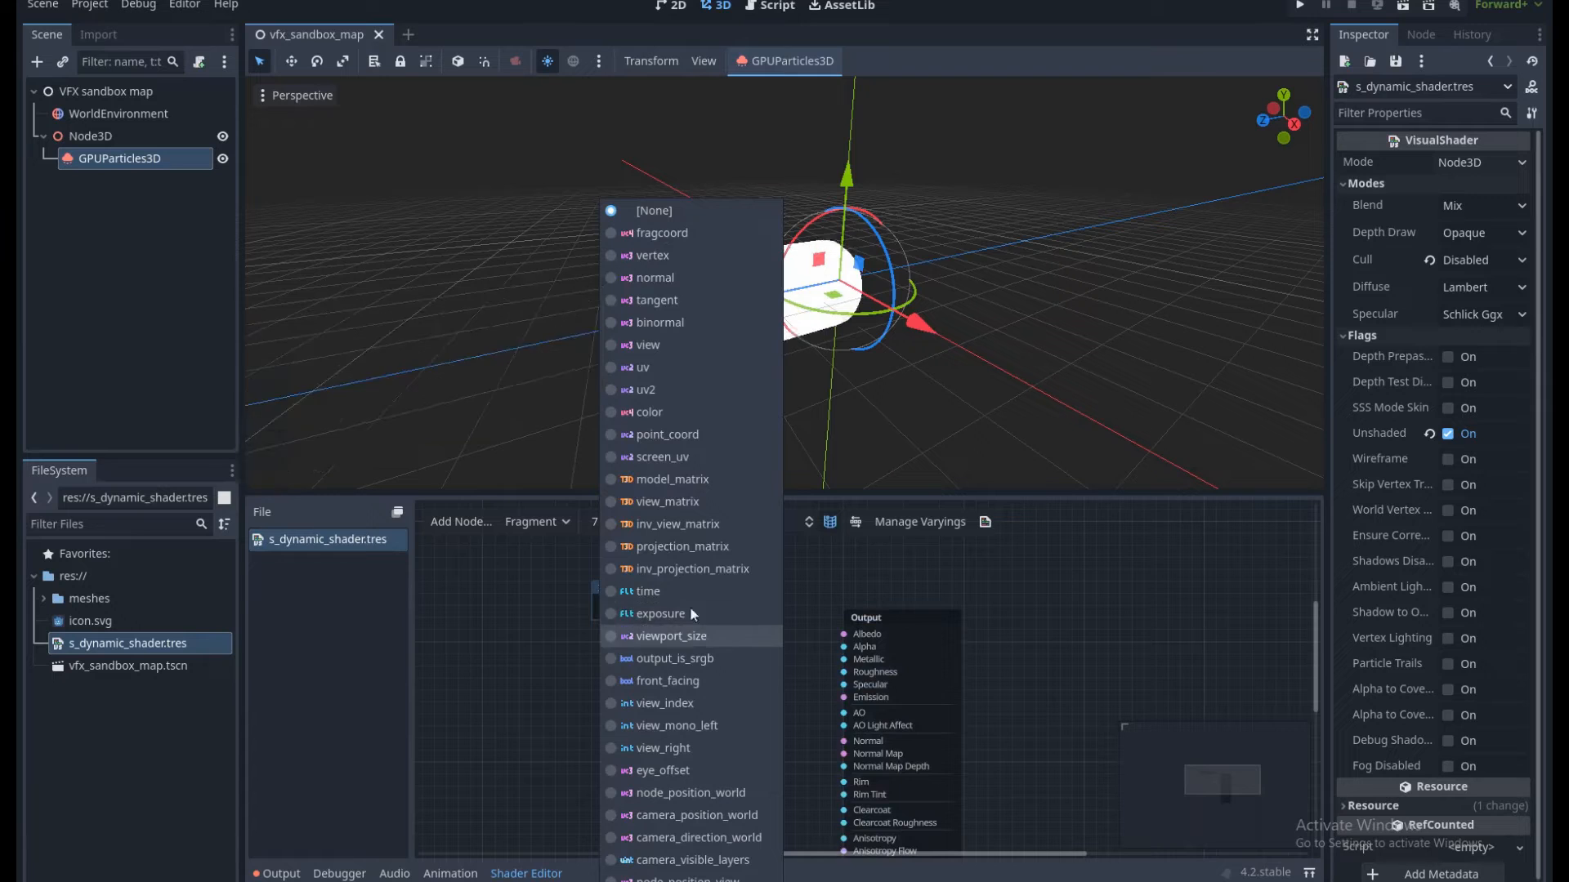
left_click(686, 413)
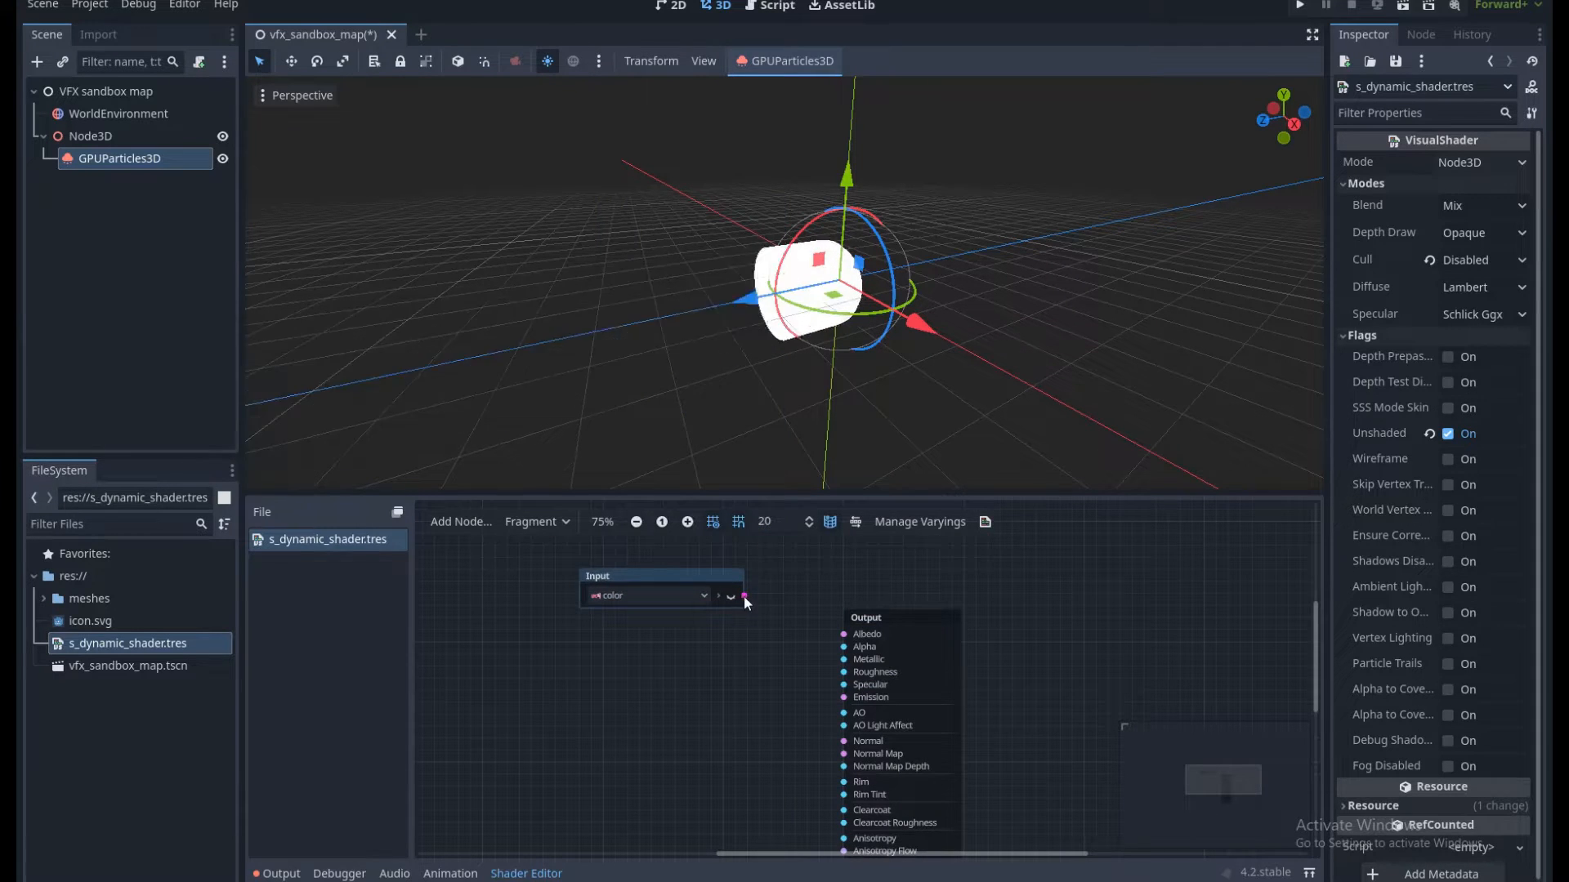
left_click_drag(743, 595, 844, 636)
key("ctrl+s")
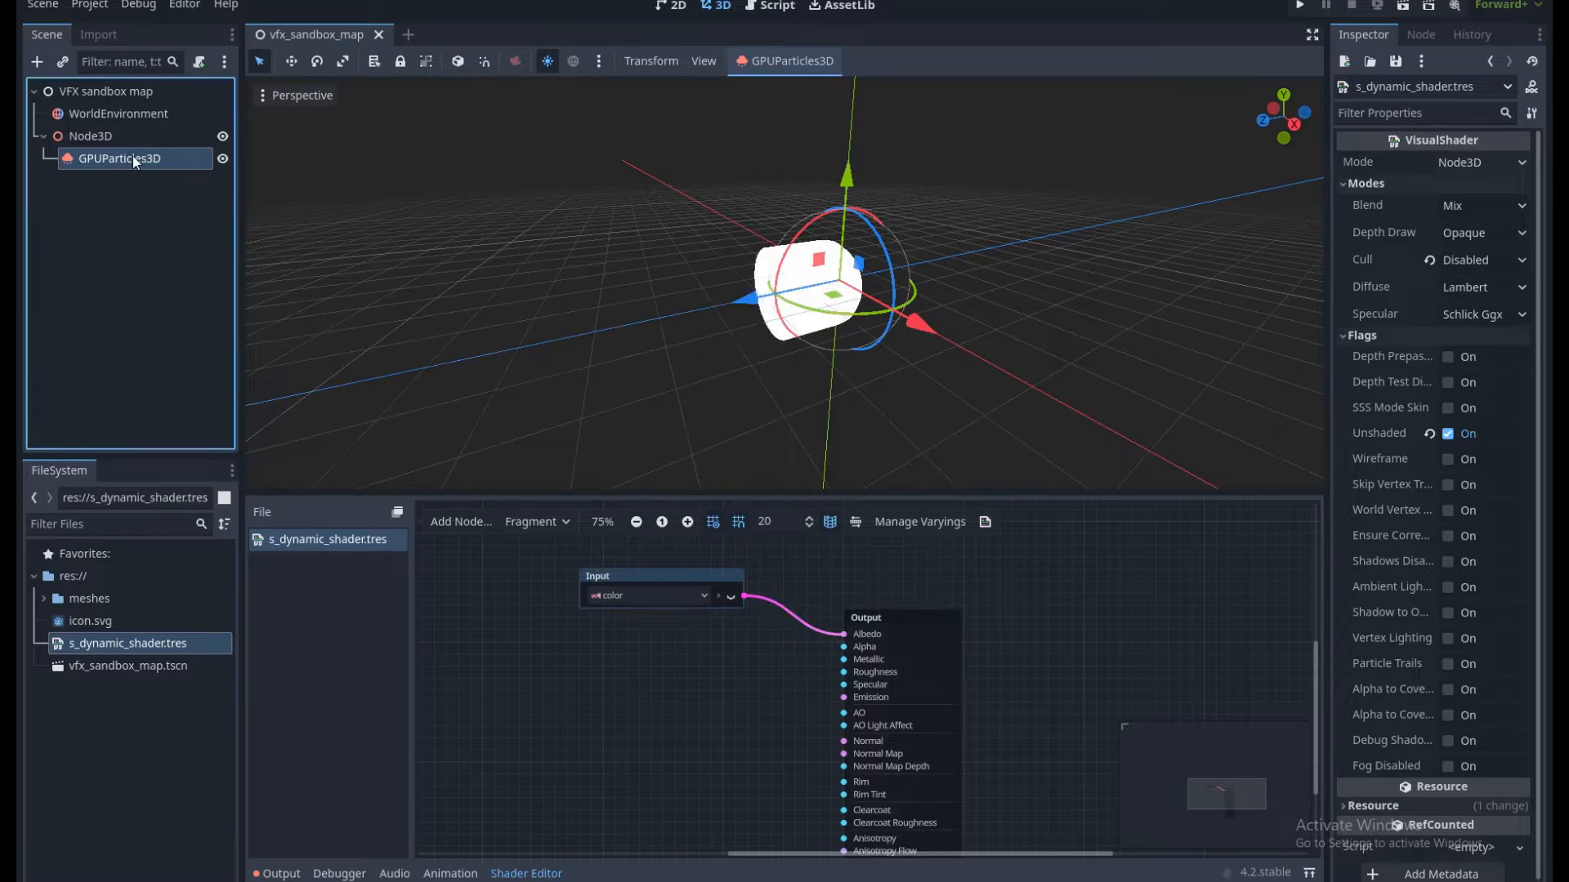
Set the color of the GPUParticles3D node's process material to orange and save the scene.
left_click(133, 156)
scroll(1393, 304, "up", 6)
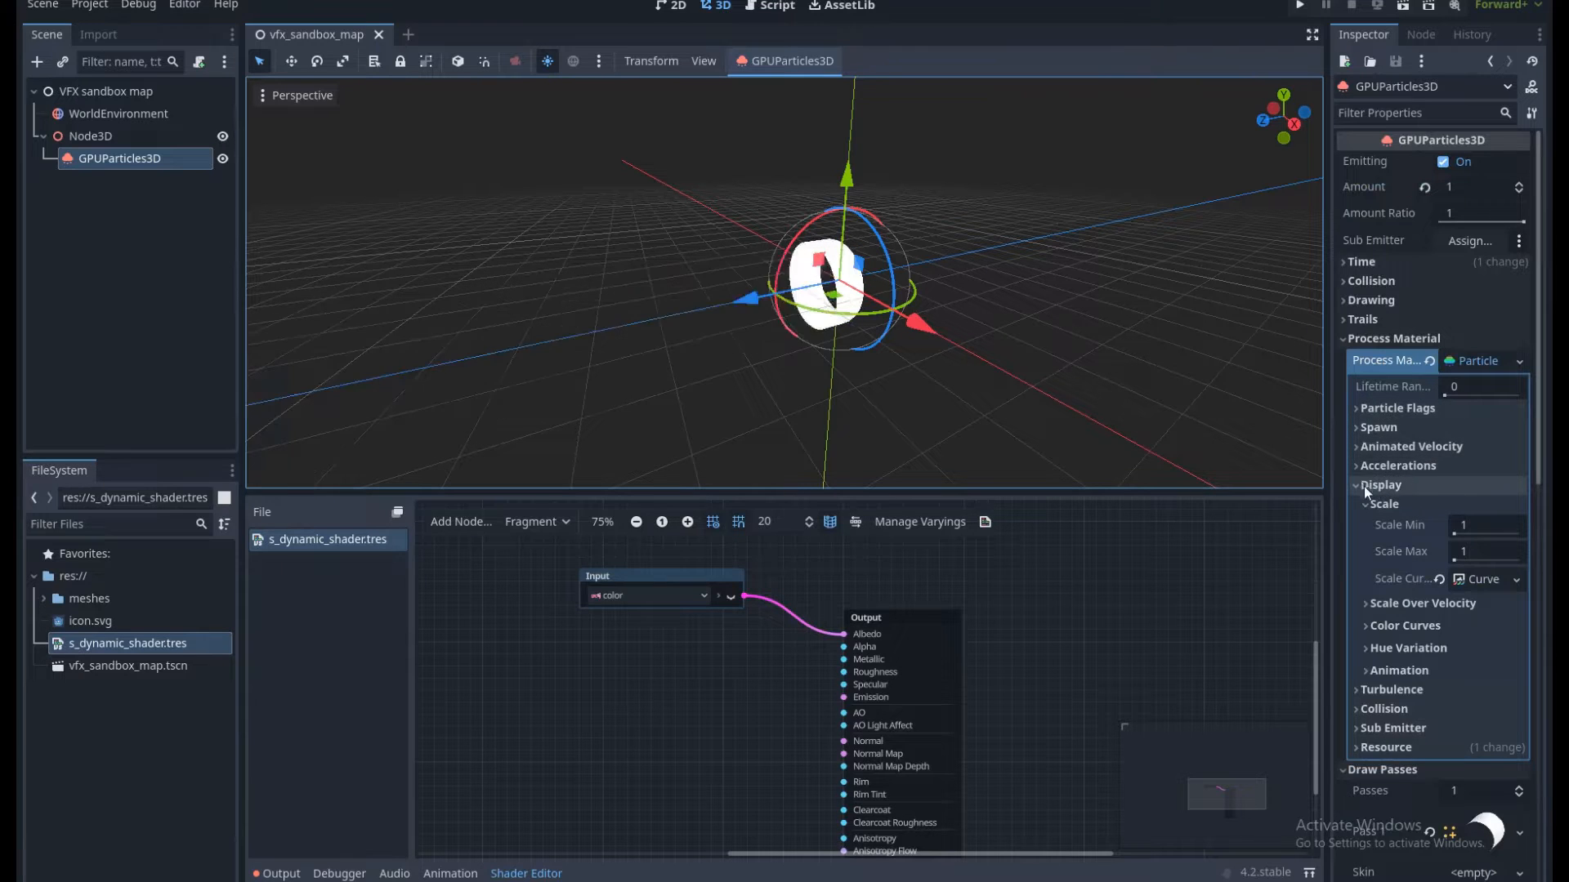
left_click(1381, 628)
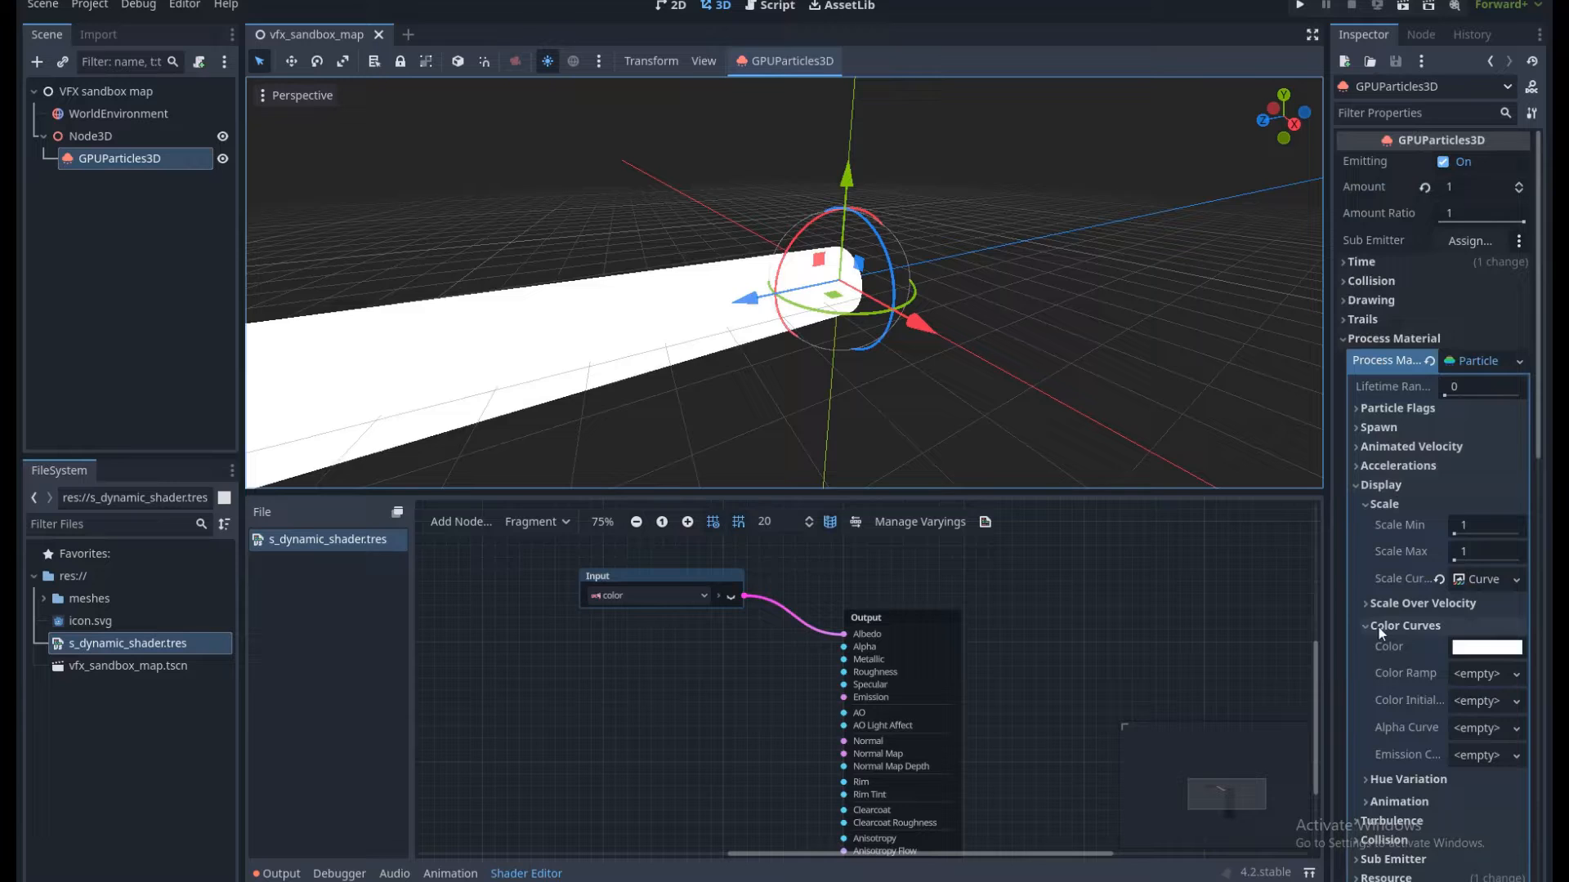
left_click(1484, 647)
left_click_drag(1423, 479, 1398, 482)
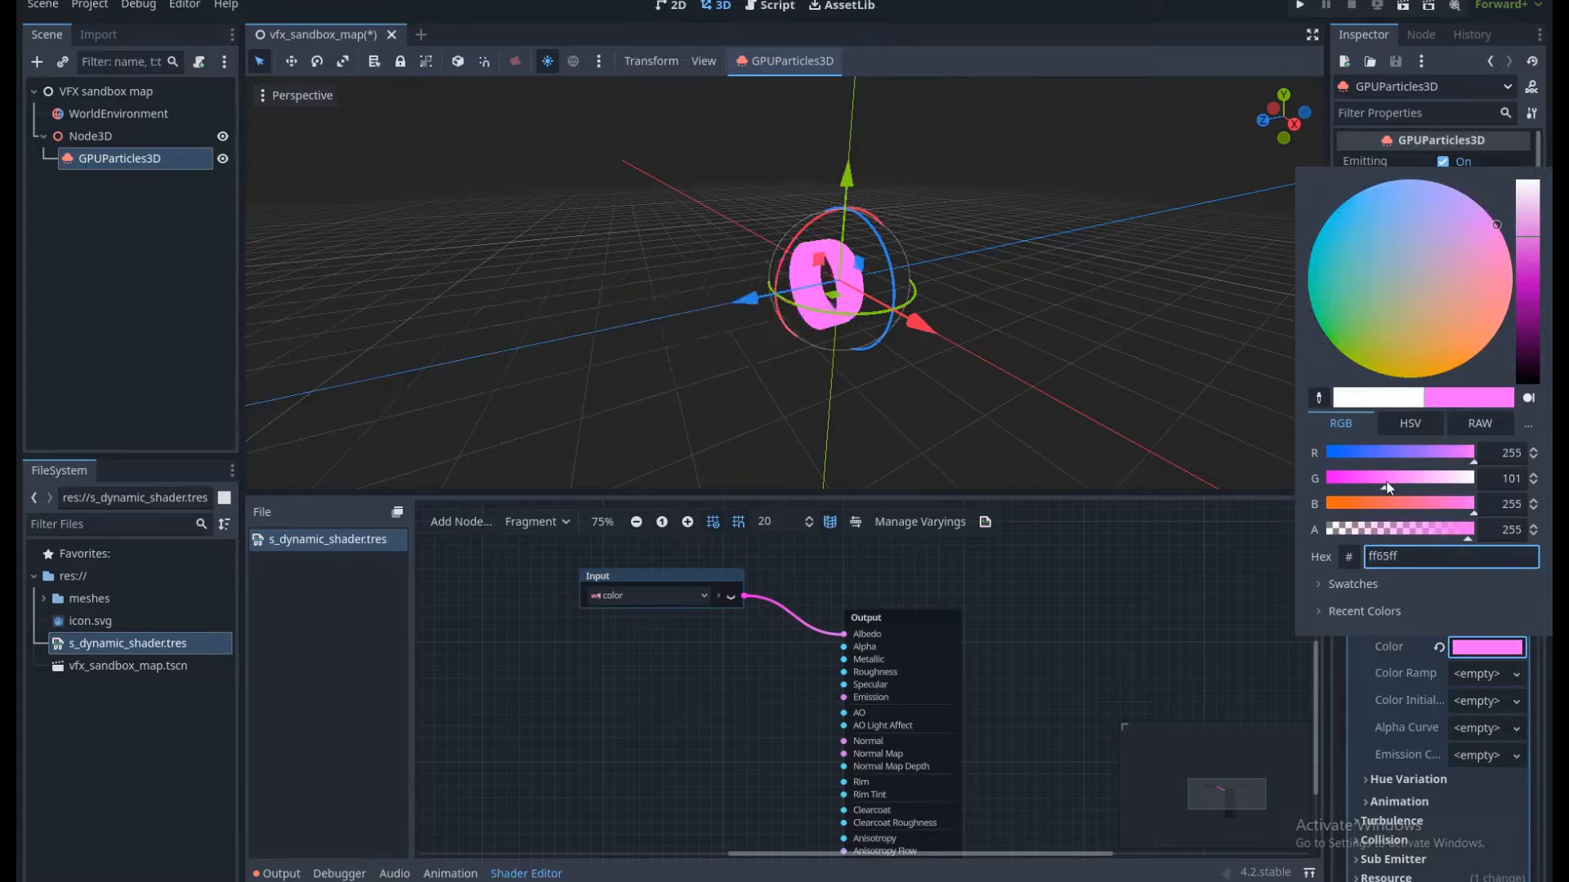
left_click(1477, 353)
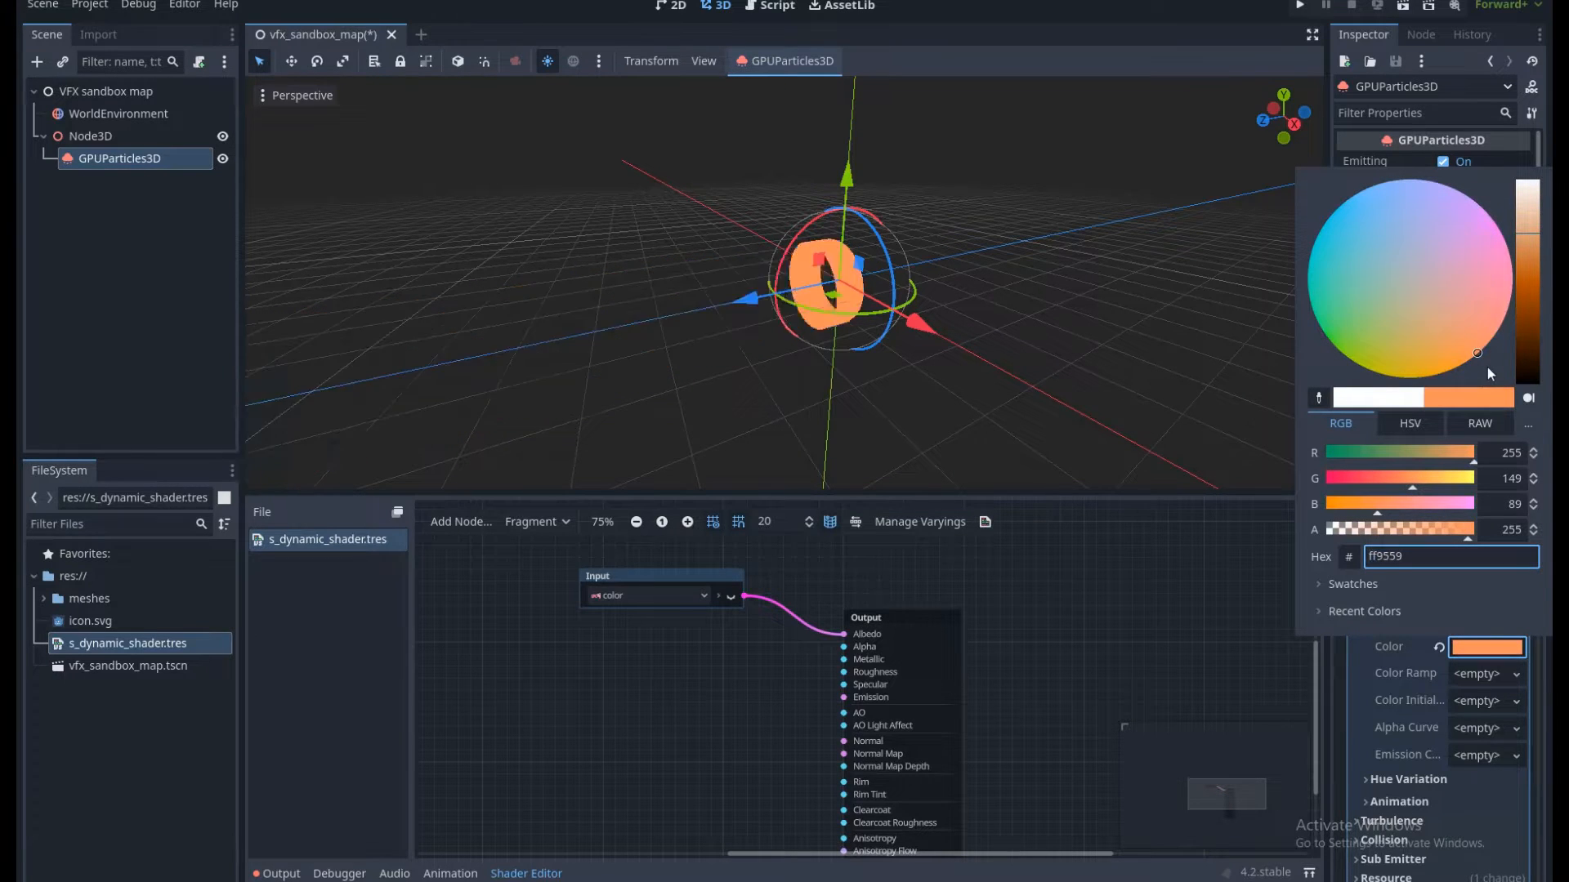
left_click_drag(1487, 366, 1486, 367)
left_click(1031, 302)
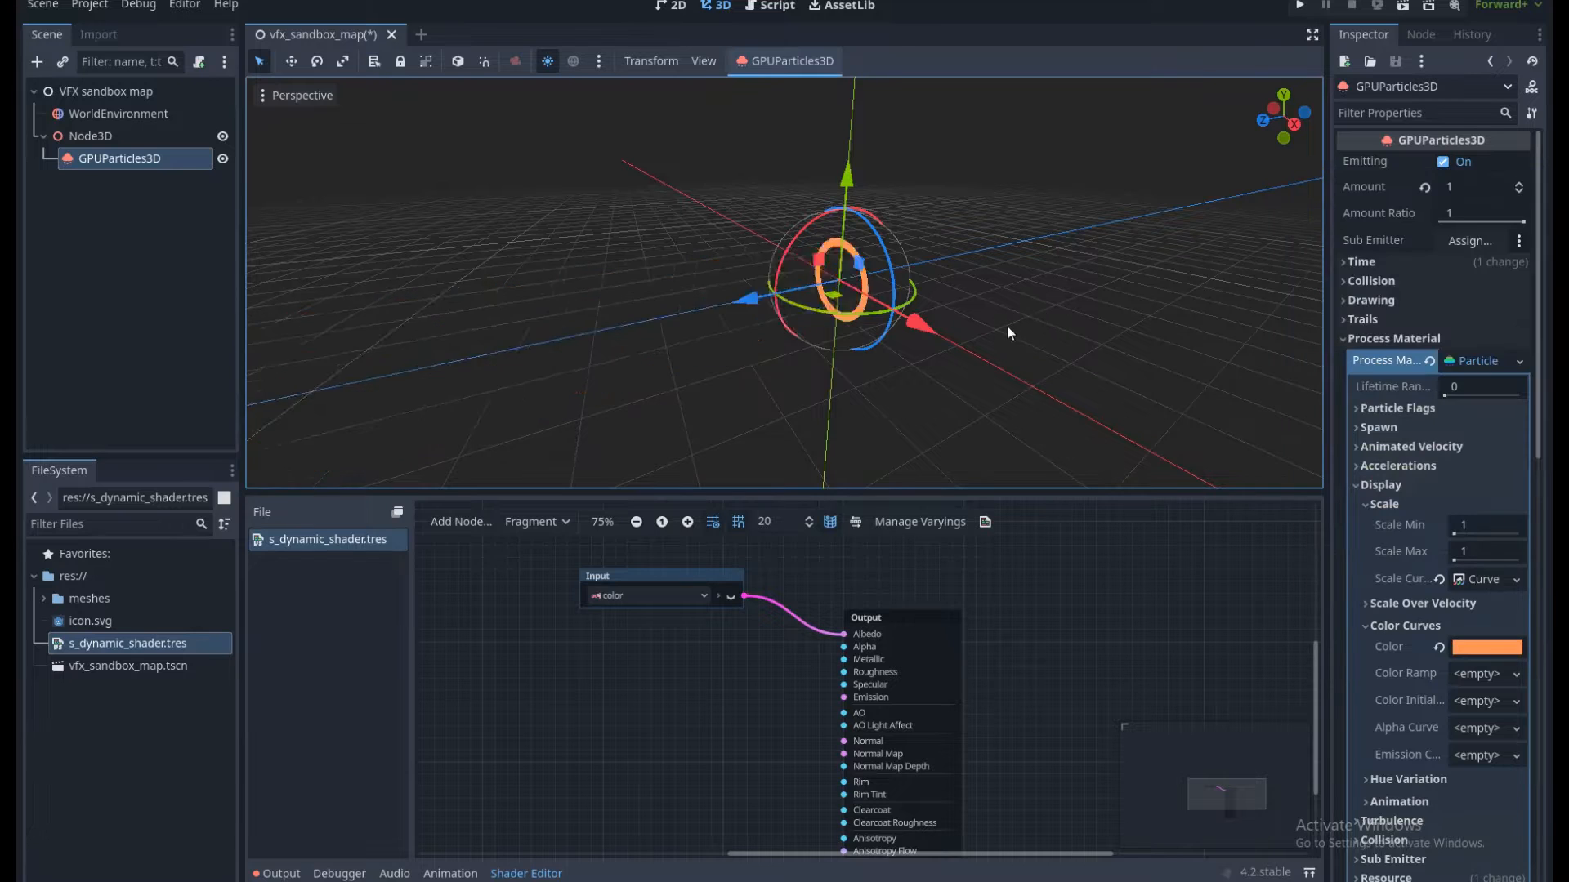
middle_click_drag(1006, 325, 996, 294)
scroll(998, 299, "up", 4)
key("ctrl+s")
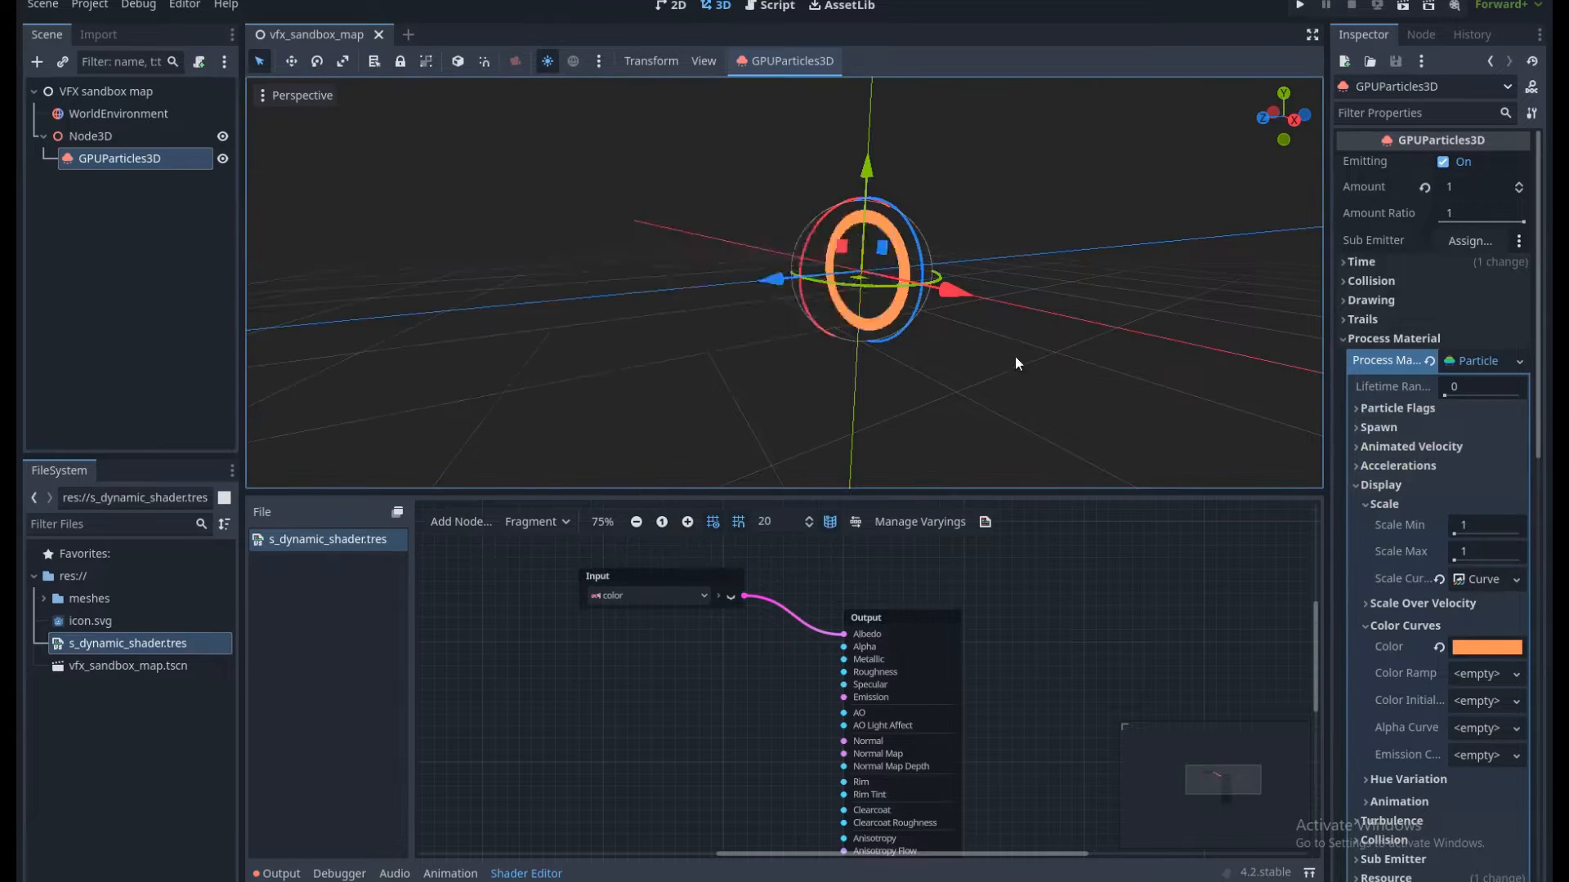
middle_click_drag(1014, 356, 1042, 377)
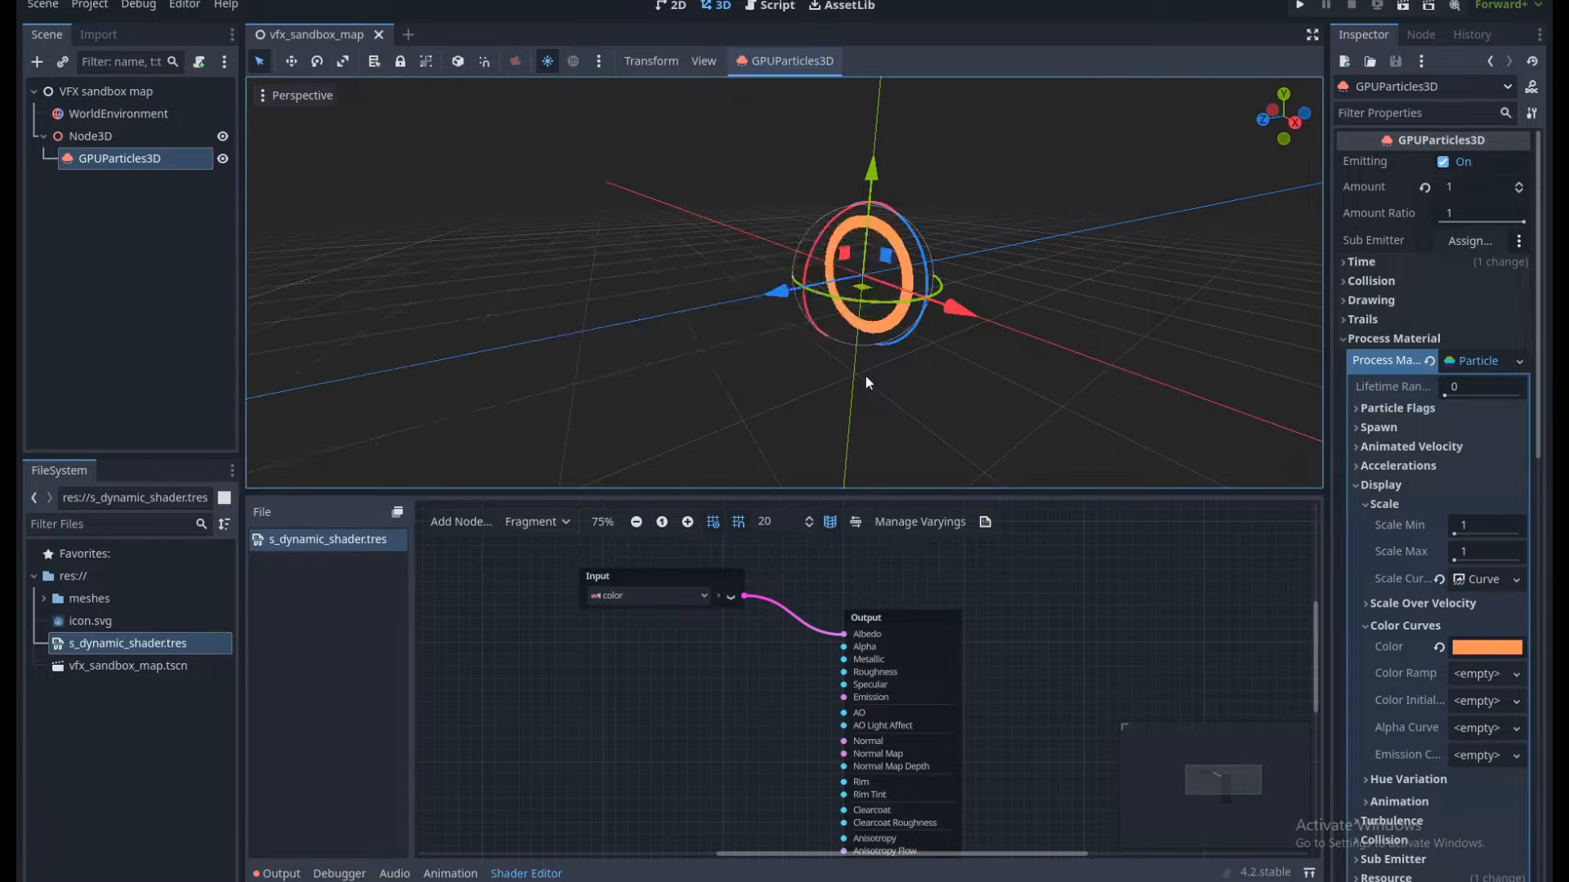
Create a new folder named textures in the project's res:// root.
left_click(749, 673)
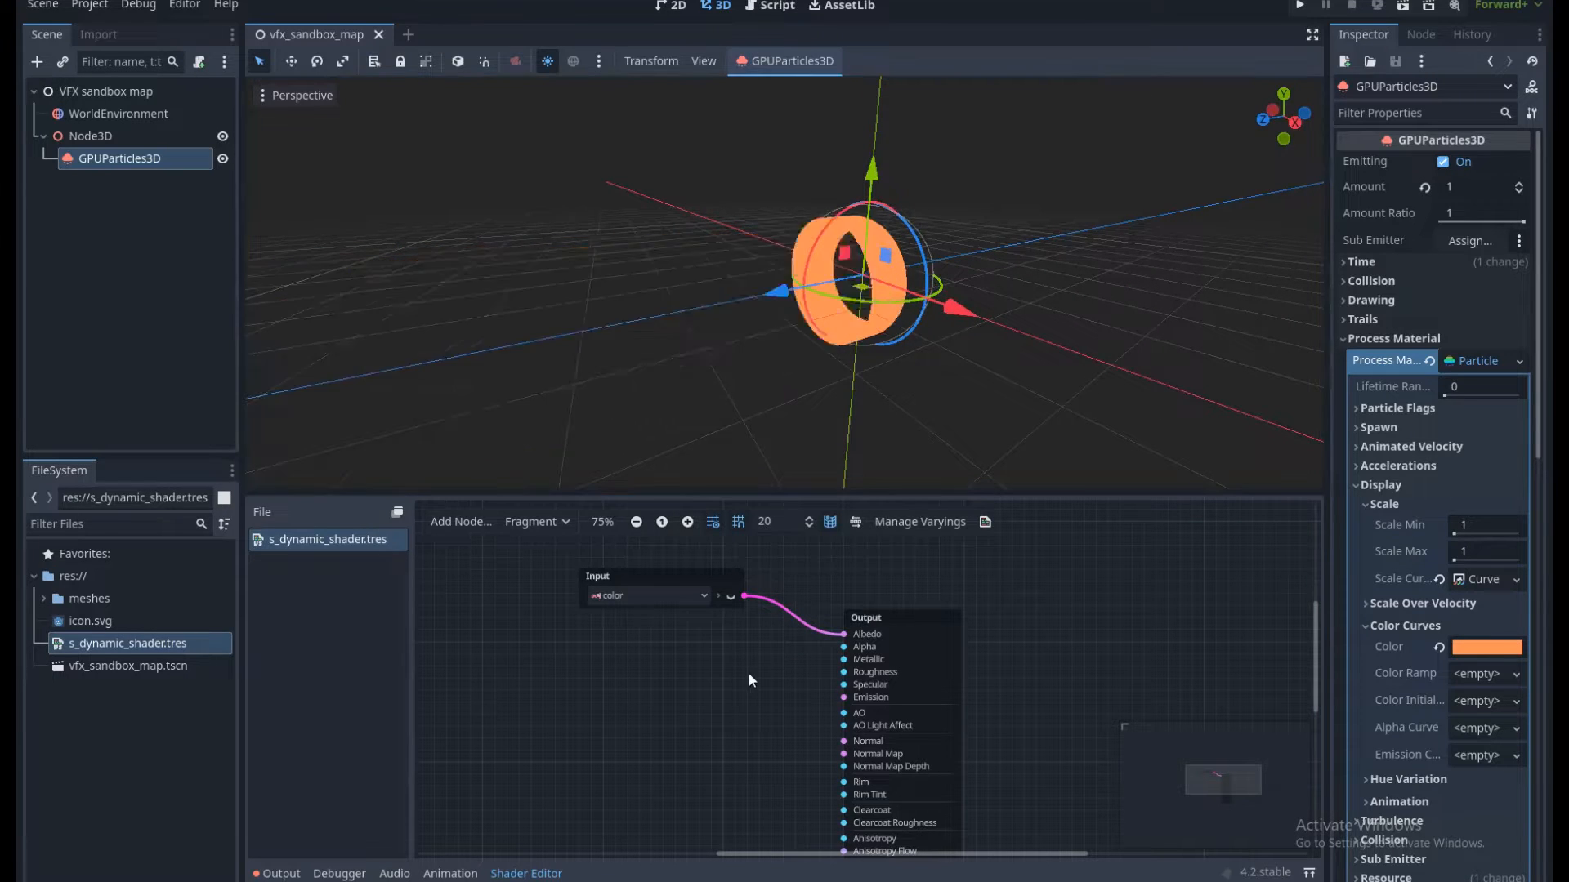
middle_click_drag(726, 671, 728, 671)
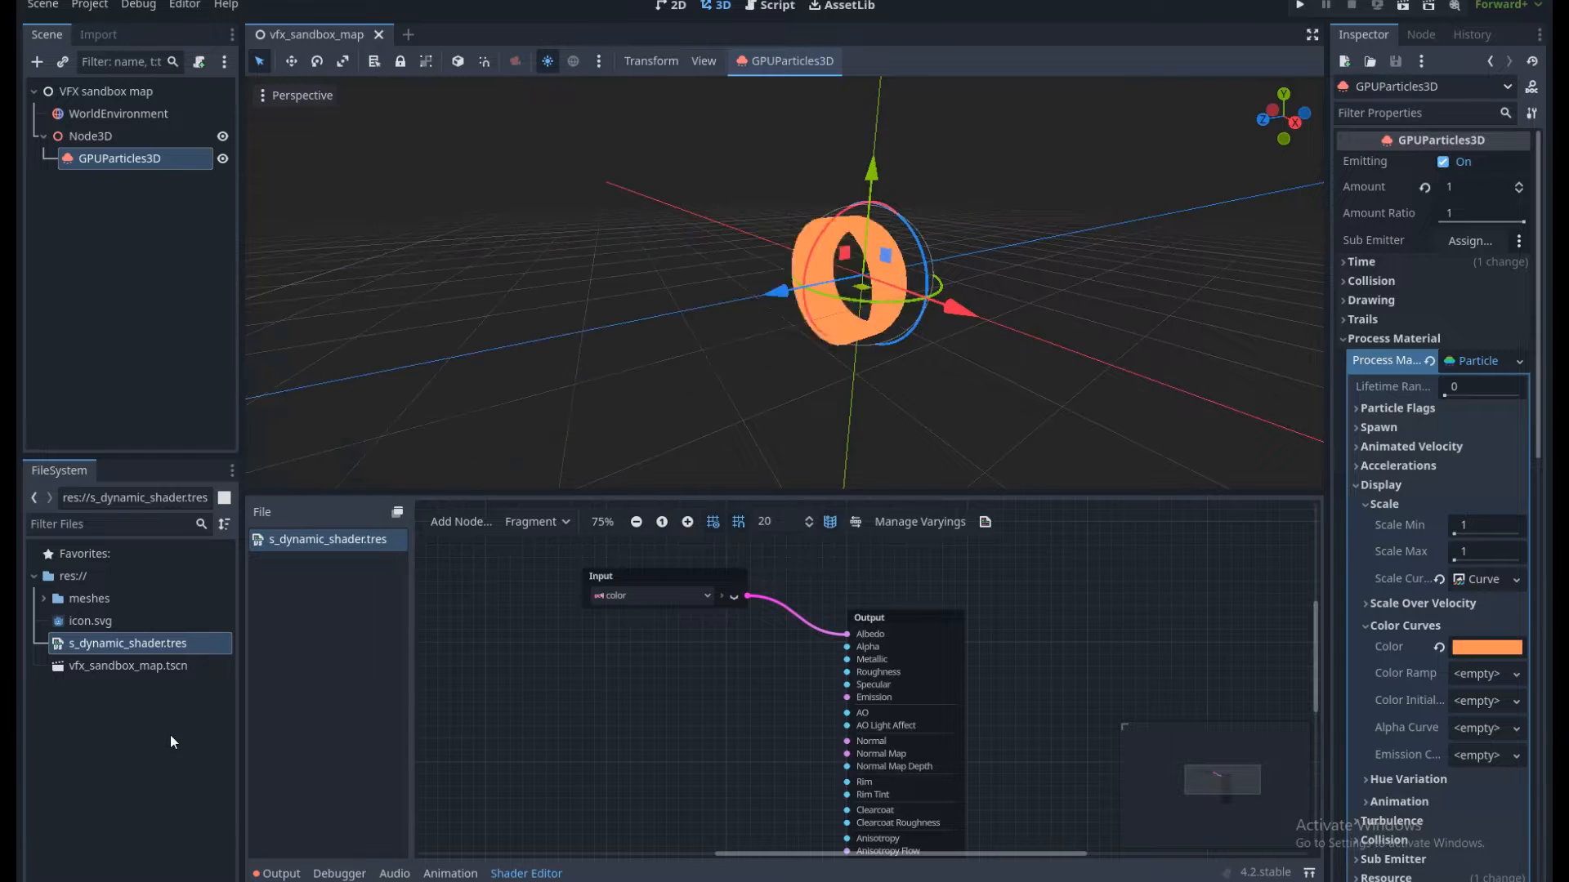
right_click(156, 716)
left_click(214, 724)
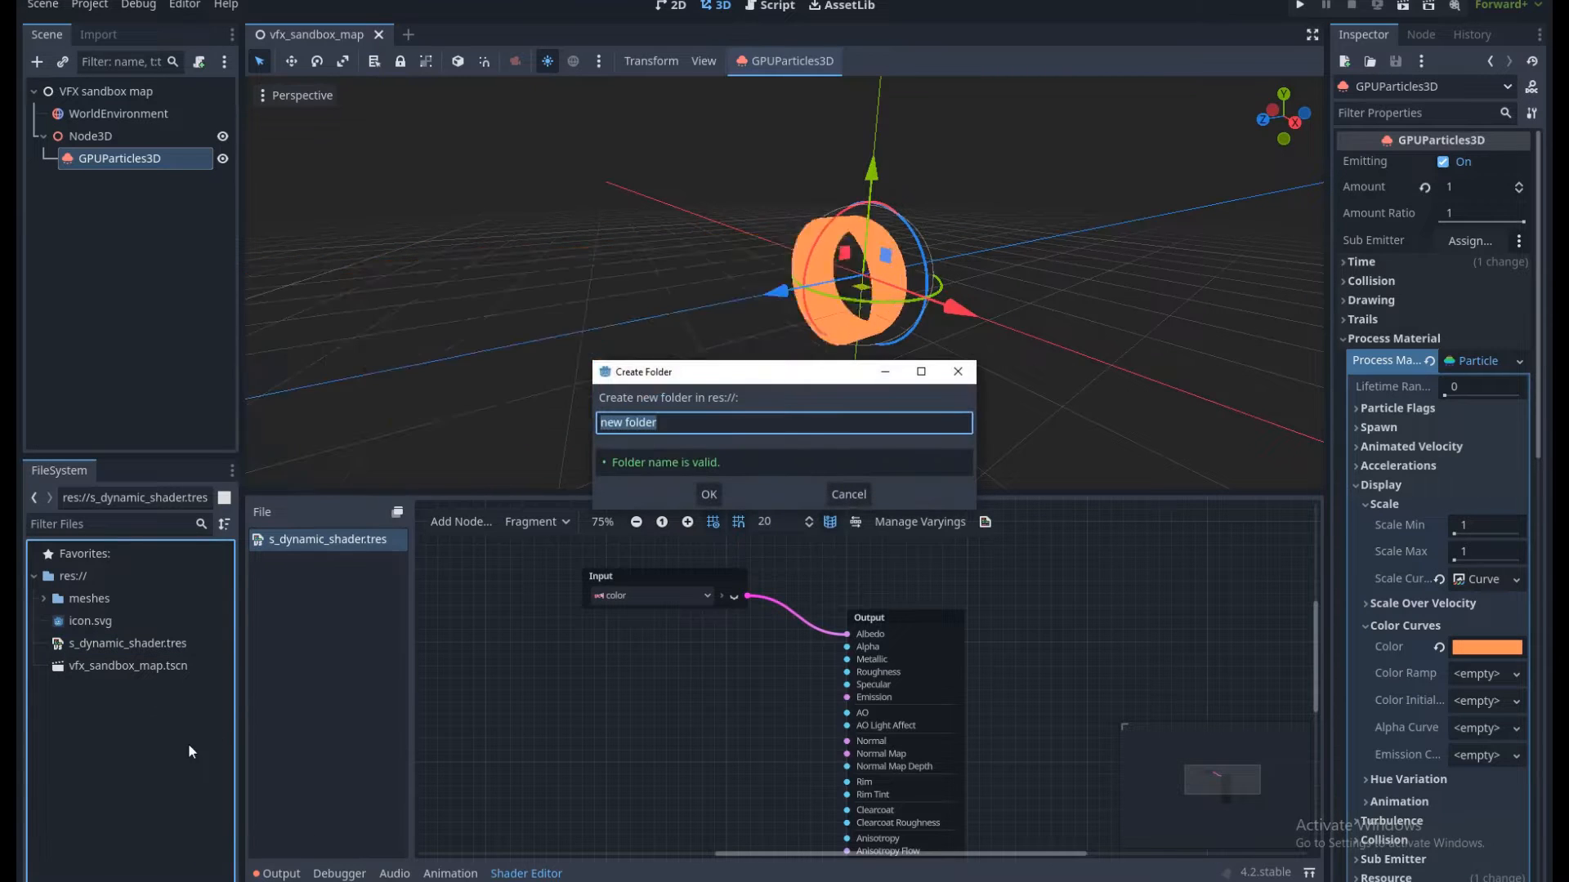
type("textures")
left_click(709, 495)
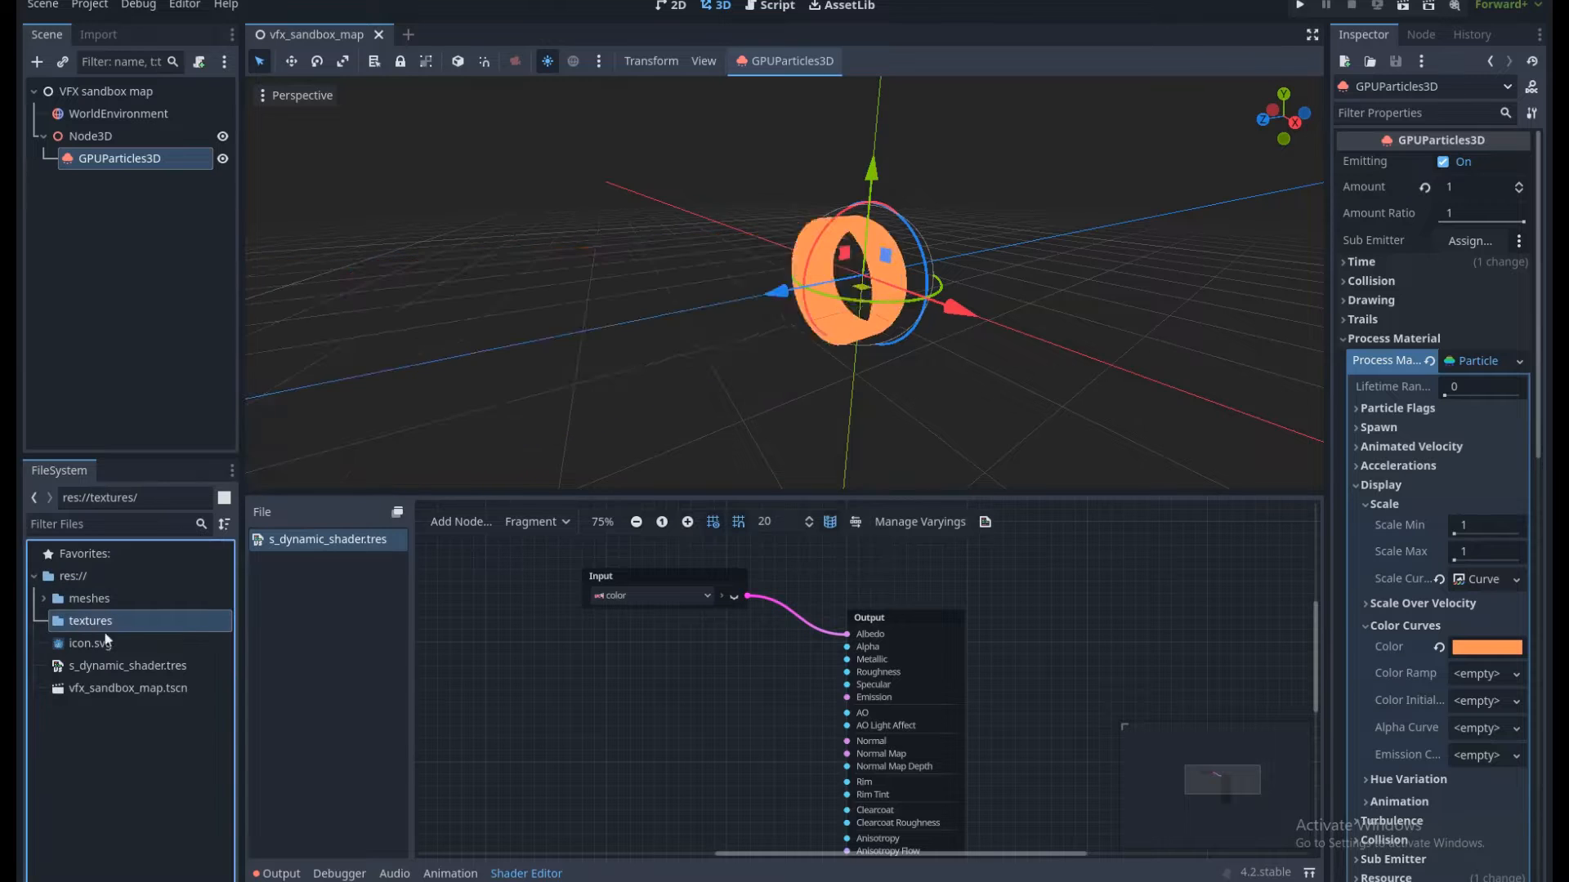
Import all five images from the textures_beam folder on the desktop into the project's textures folder.
mouse_move(344, 881)
left_click(278, 826)
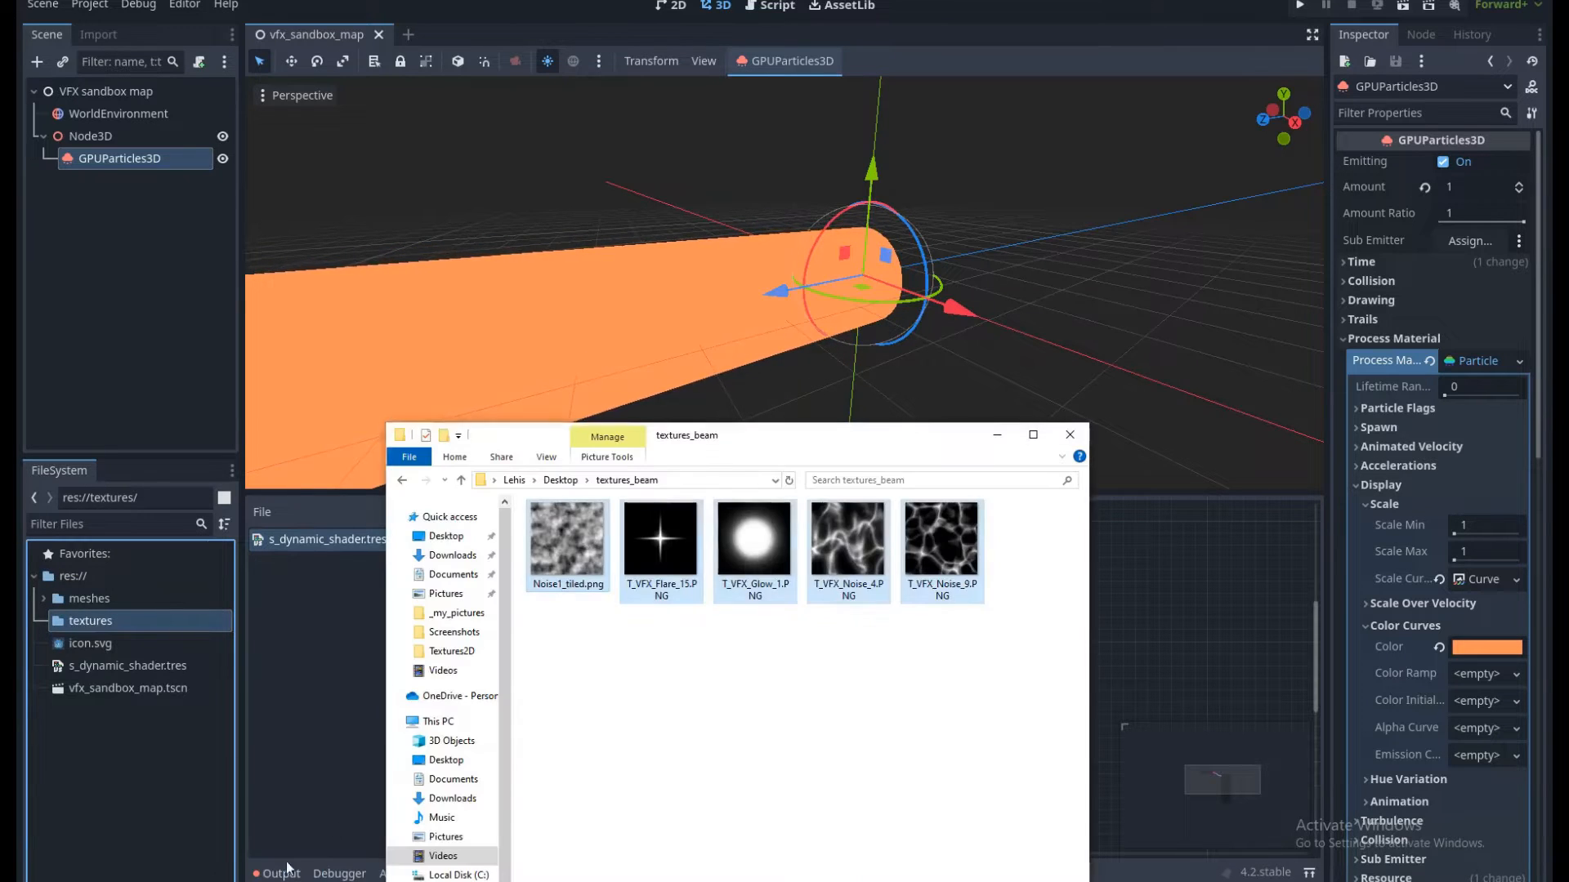
left_click_drag(819, 435, 783, 434)
left_click_drag(922, 638, 527, 507)
left_click(639, 649)
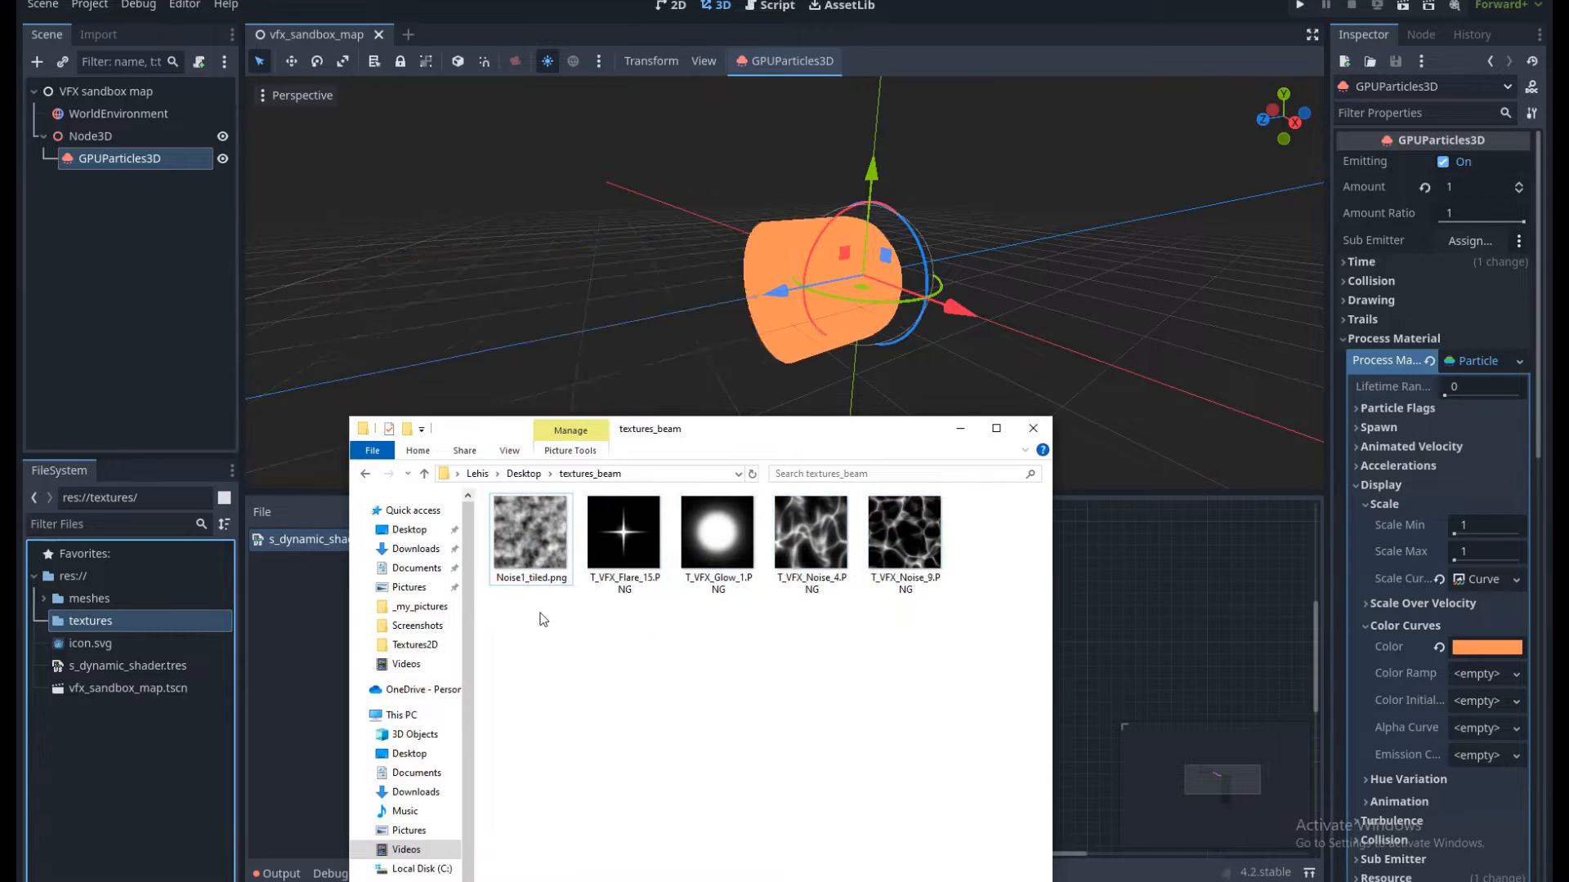
left_click_drag(539, 614, 916, 519)
left_click(719, 635)
left_click_drag(526, 636, 944, 494)
left_click_drag(542, 548, 139, 621)
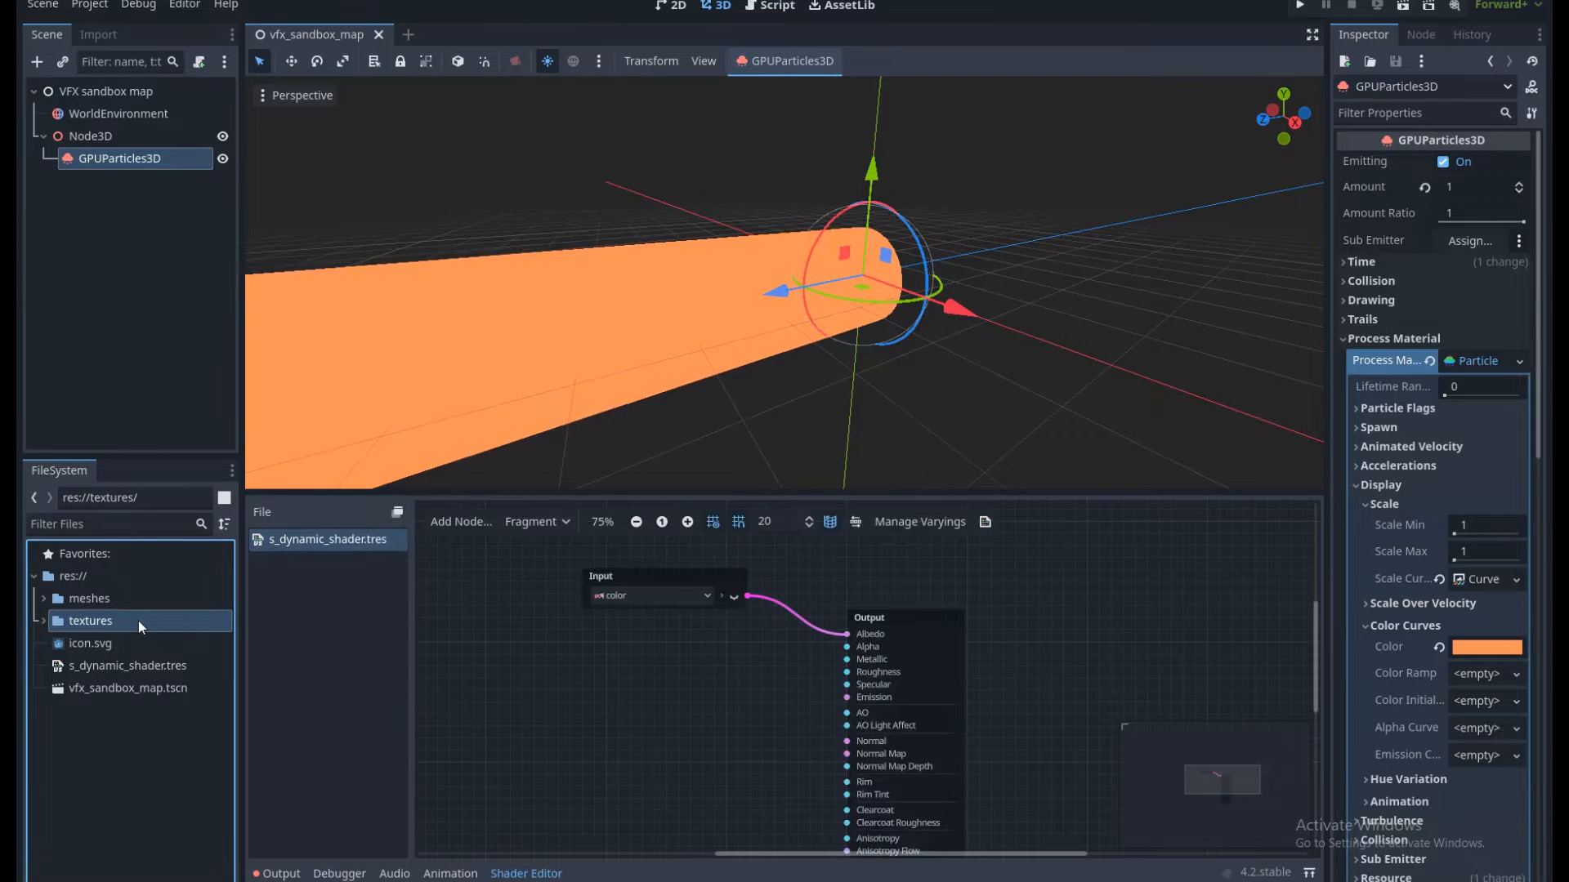
Add T_VFX_Noise_4.PNG from the textures folder to the shader graph as a Texture2D node below the color Input node.
left_click(44, 621)
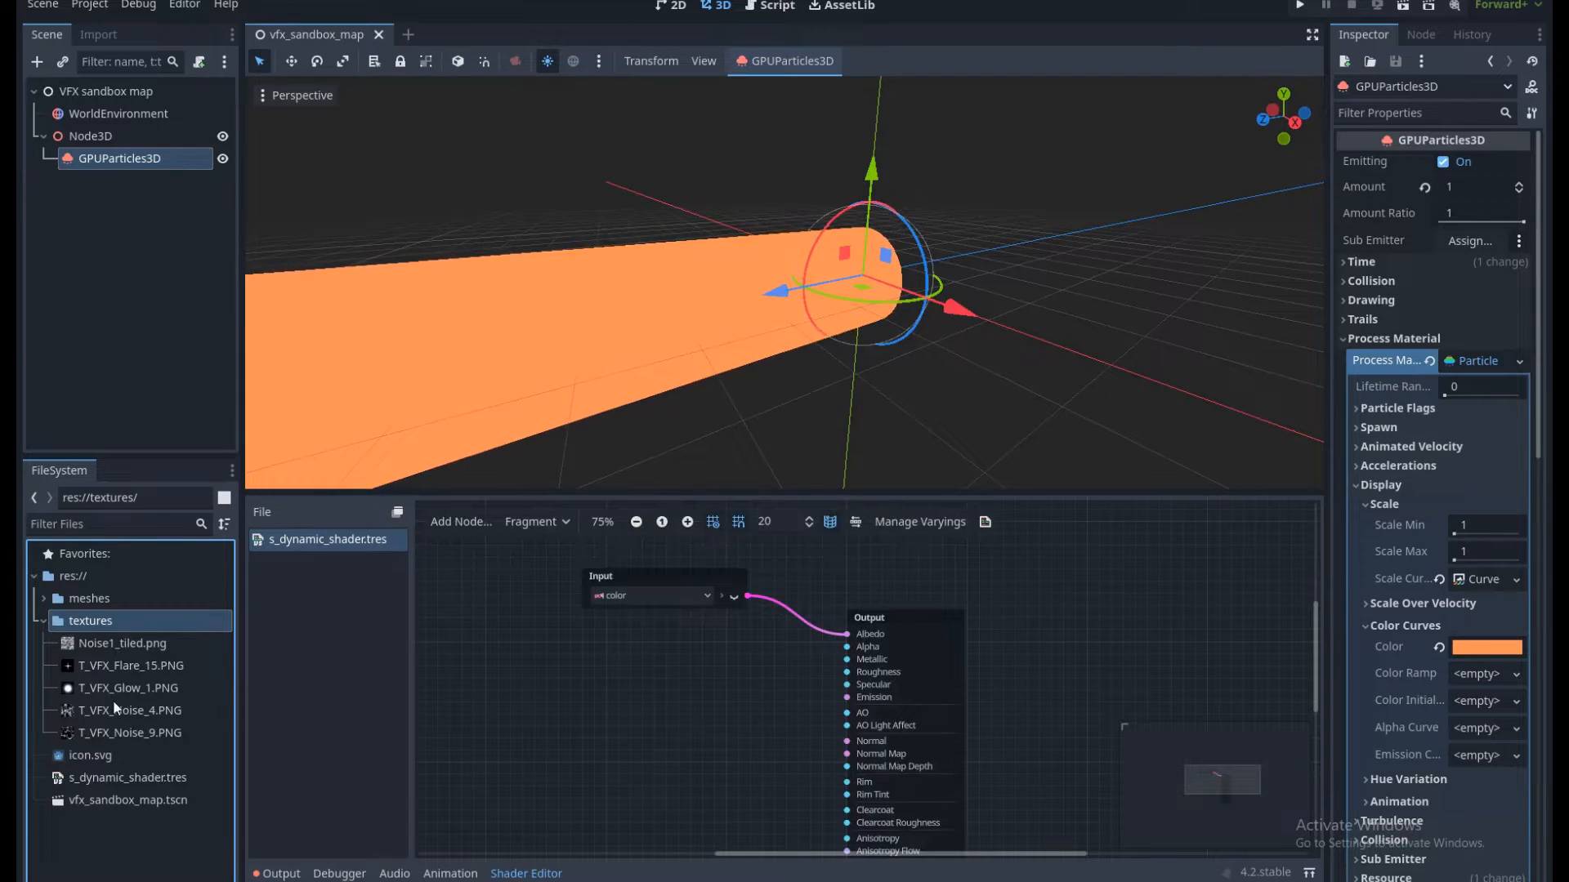
left_click_drag(116, 710, 678, 730)
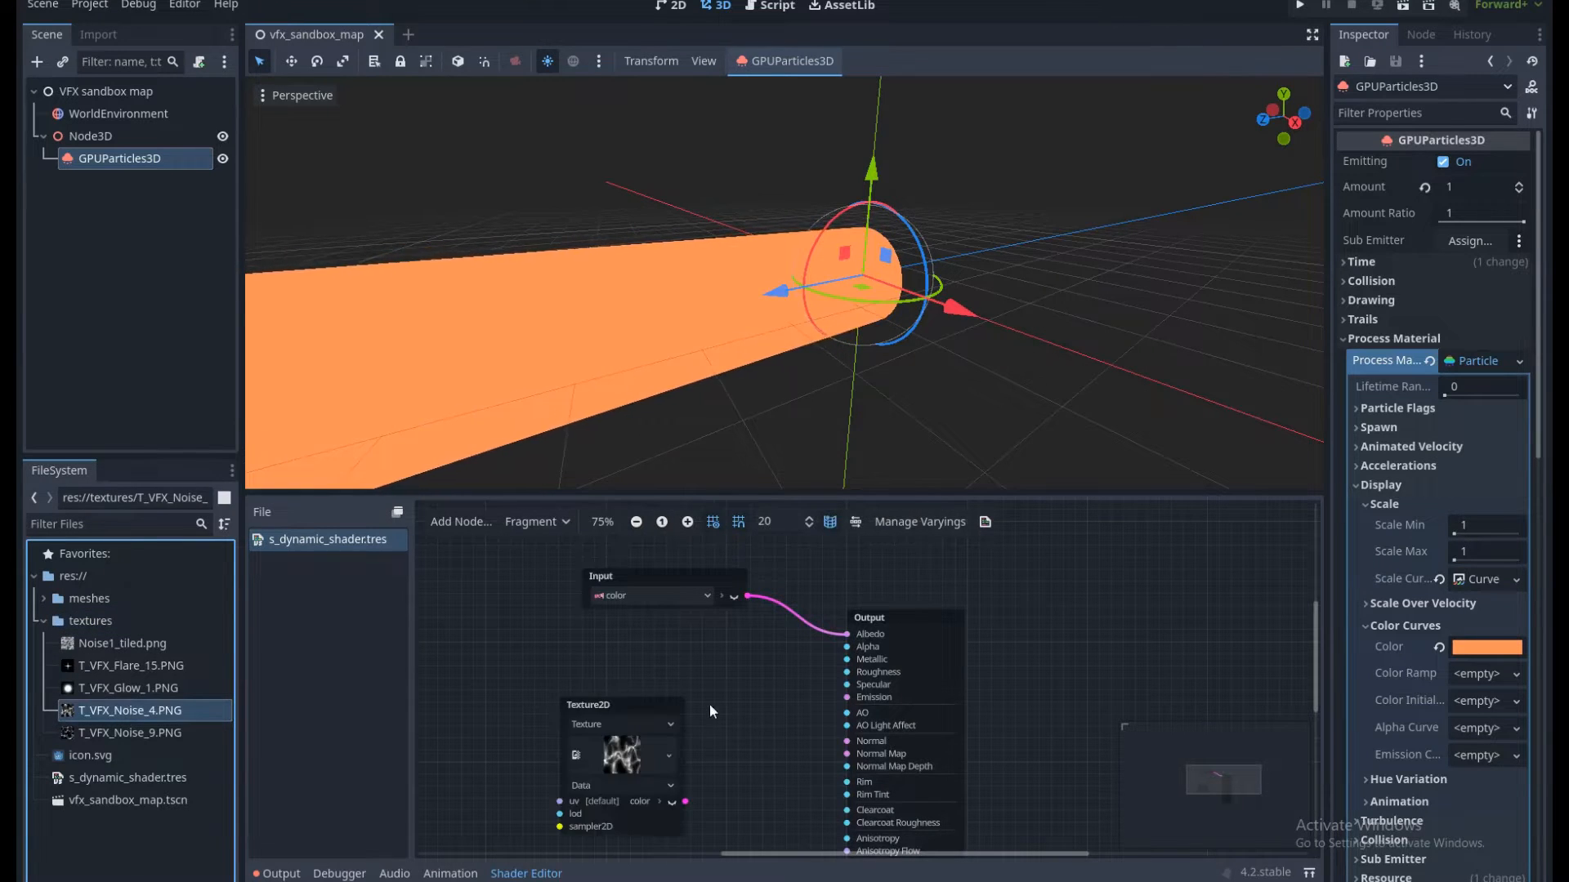
middle_click_drag(711, 706, 667, 675)
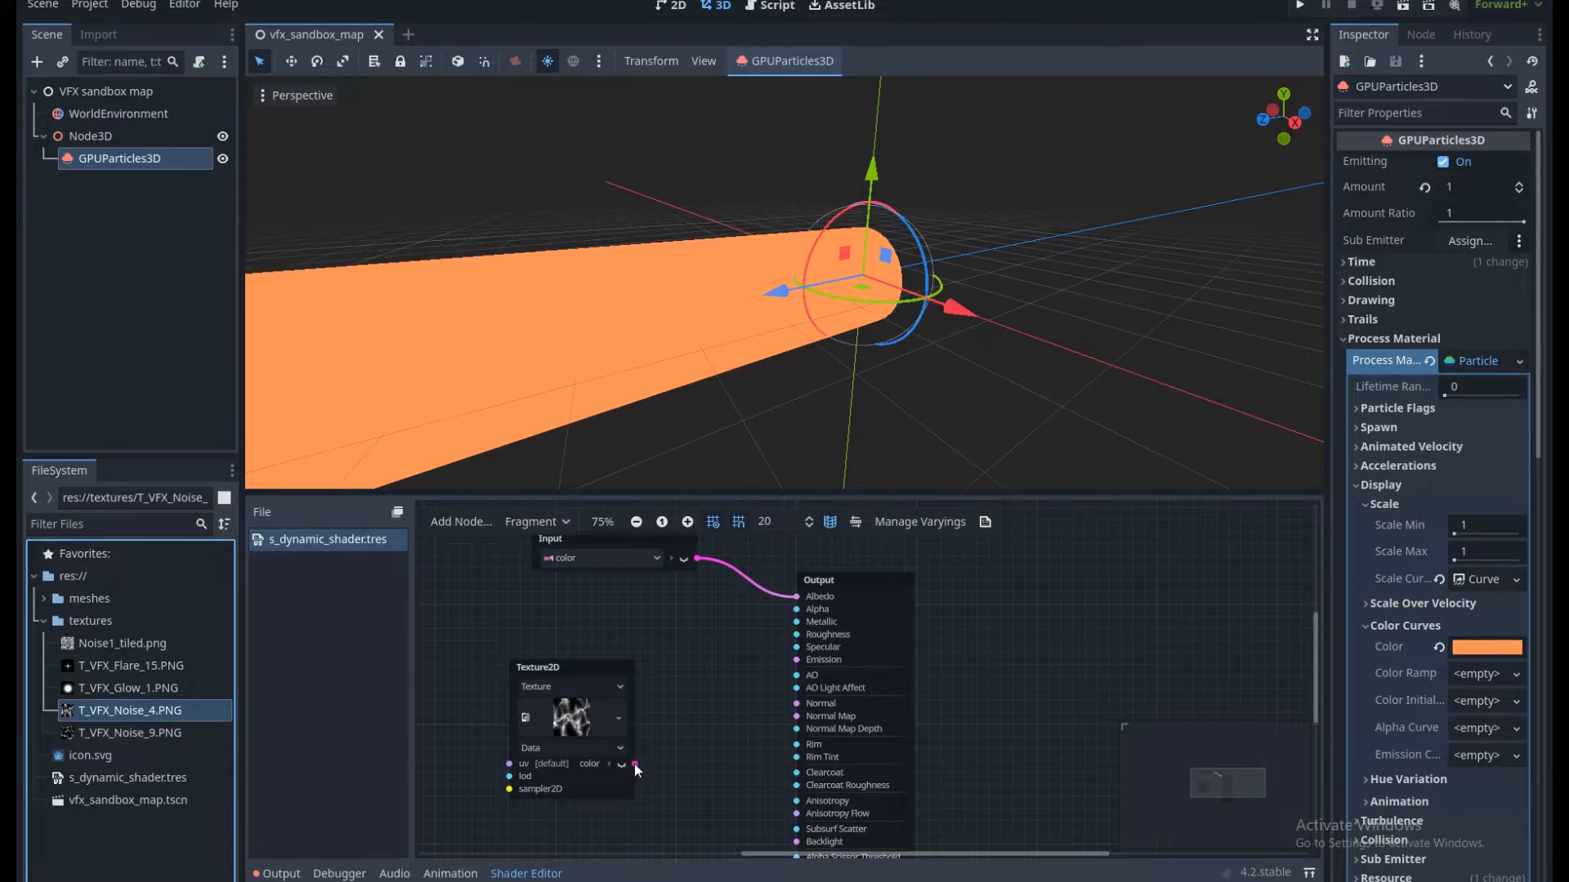
Split the texture's color with a Vector4 VectorDecompose node and connect its x output to the Output node's Alpha.
left_click_drag(634, 763, 768, 609)
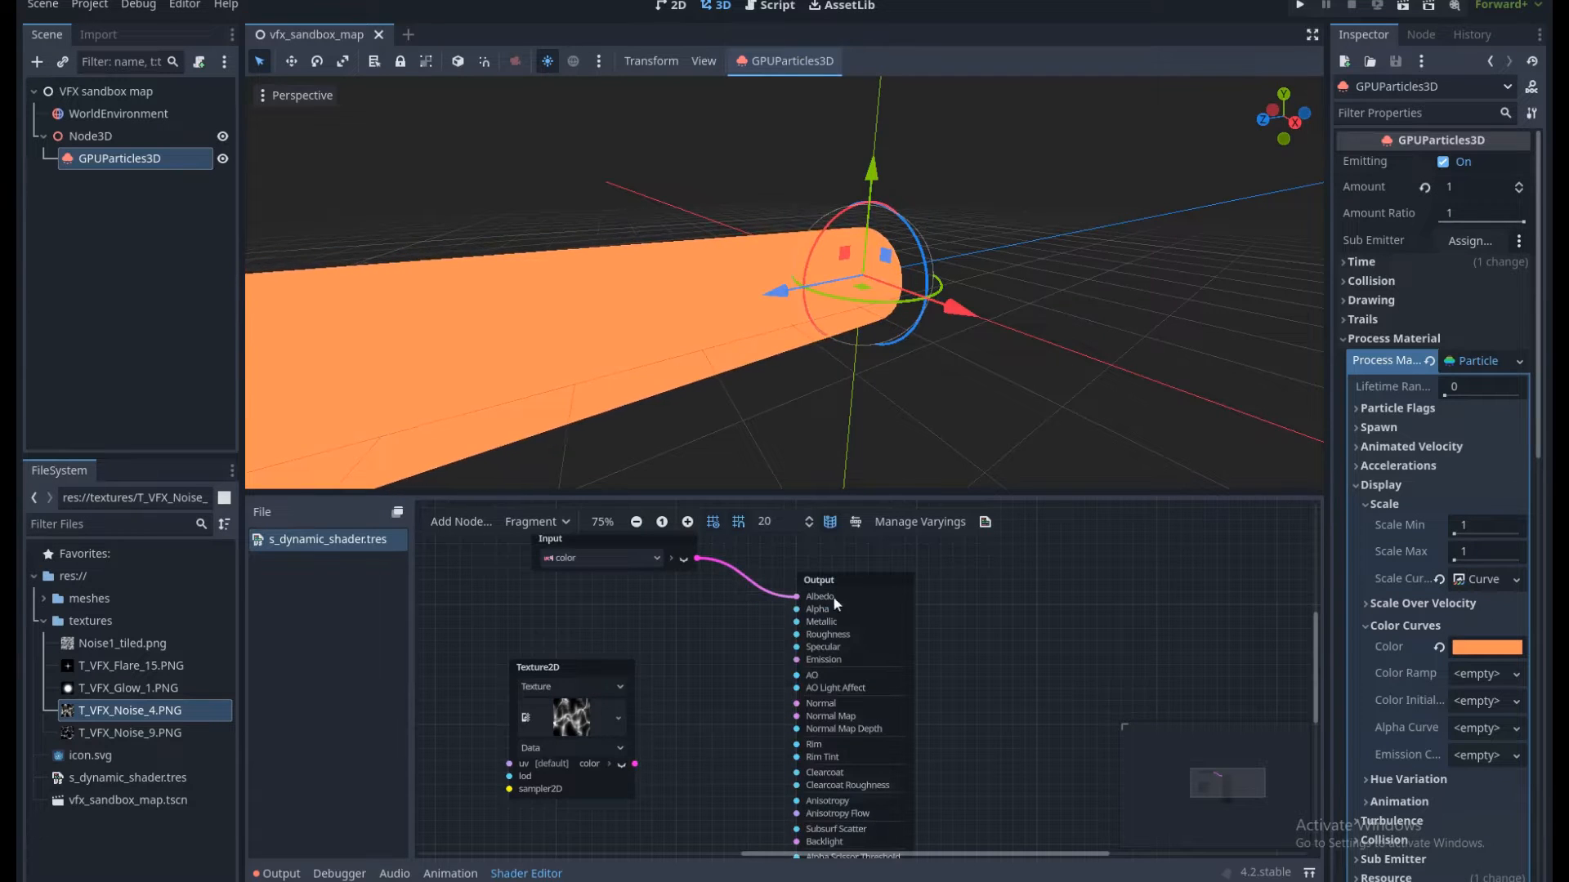
left_click_drag(861, 581, 897, 576)
left_click_drag(634, 768, 677, 761)
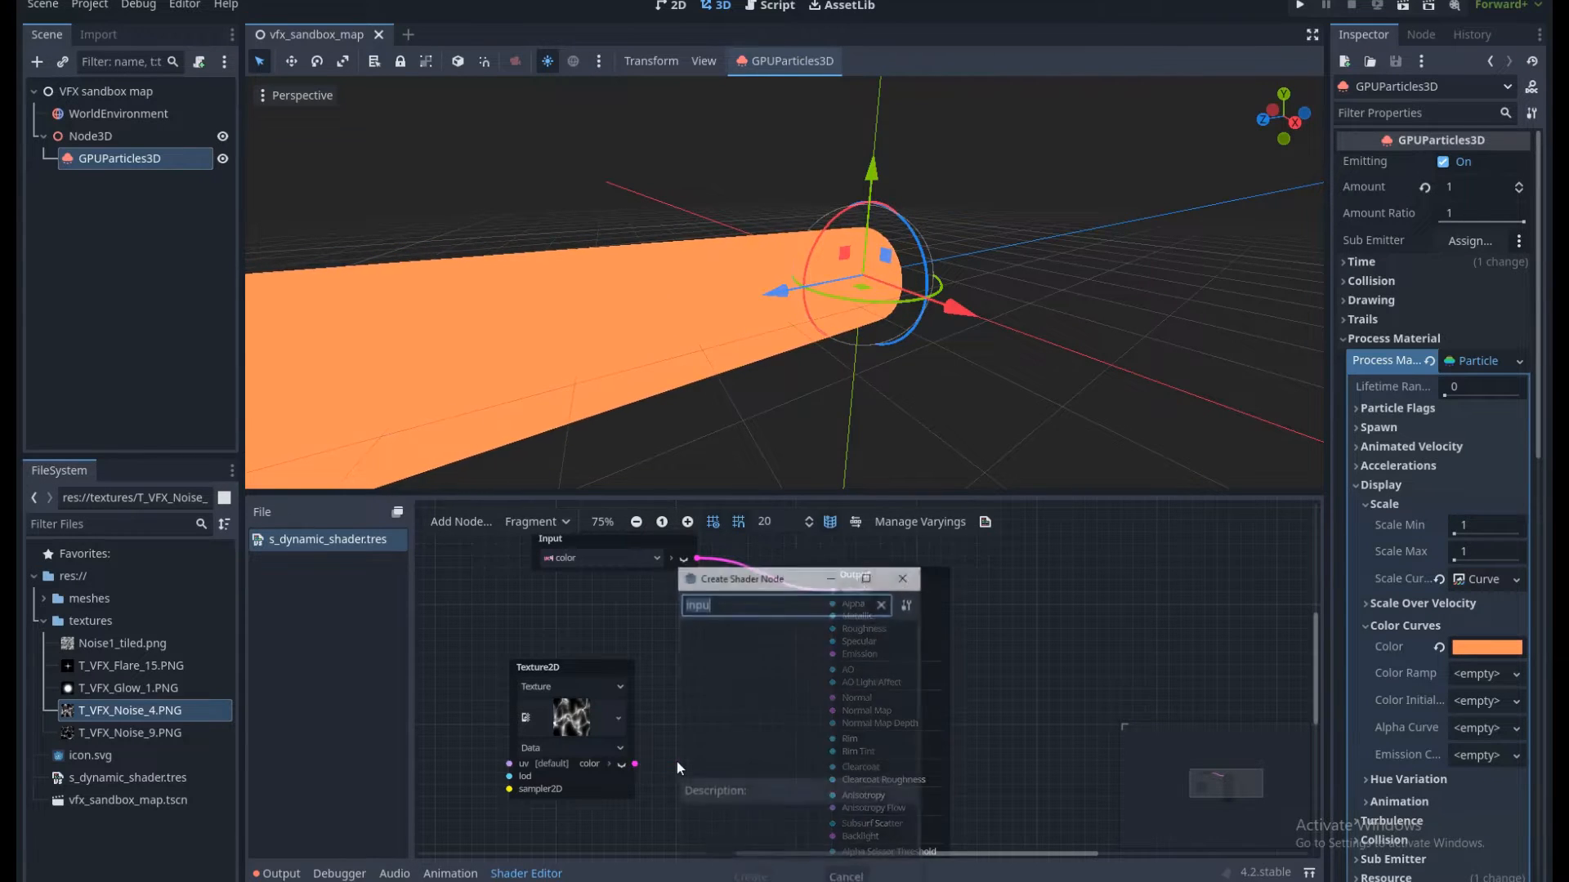
type("decom")
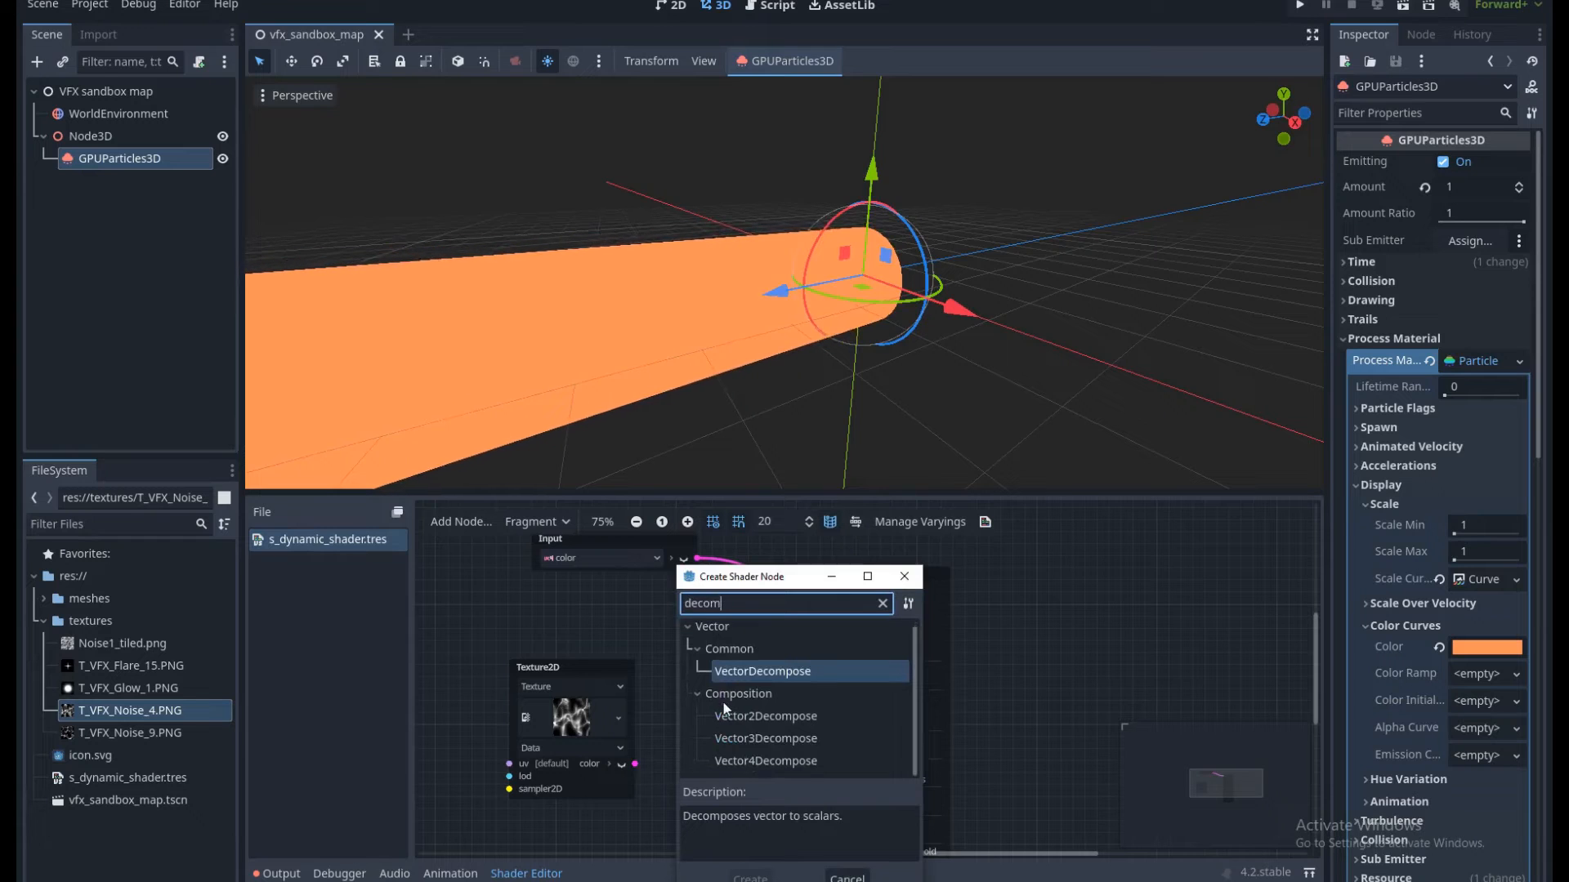
double_click(762, 766)
mouse_move(734, 754)
left_mouse_down()
mouse_move(708, 705)
mouse_move(749, 739)
mouse_move(832, 604)
left_mouse_up()
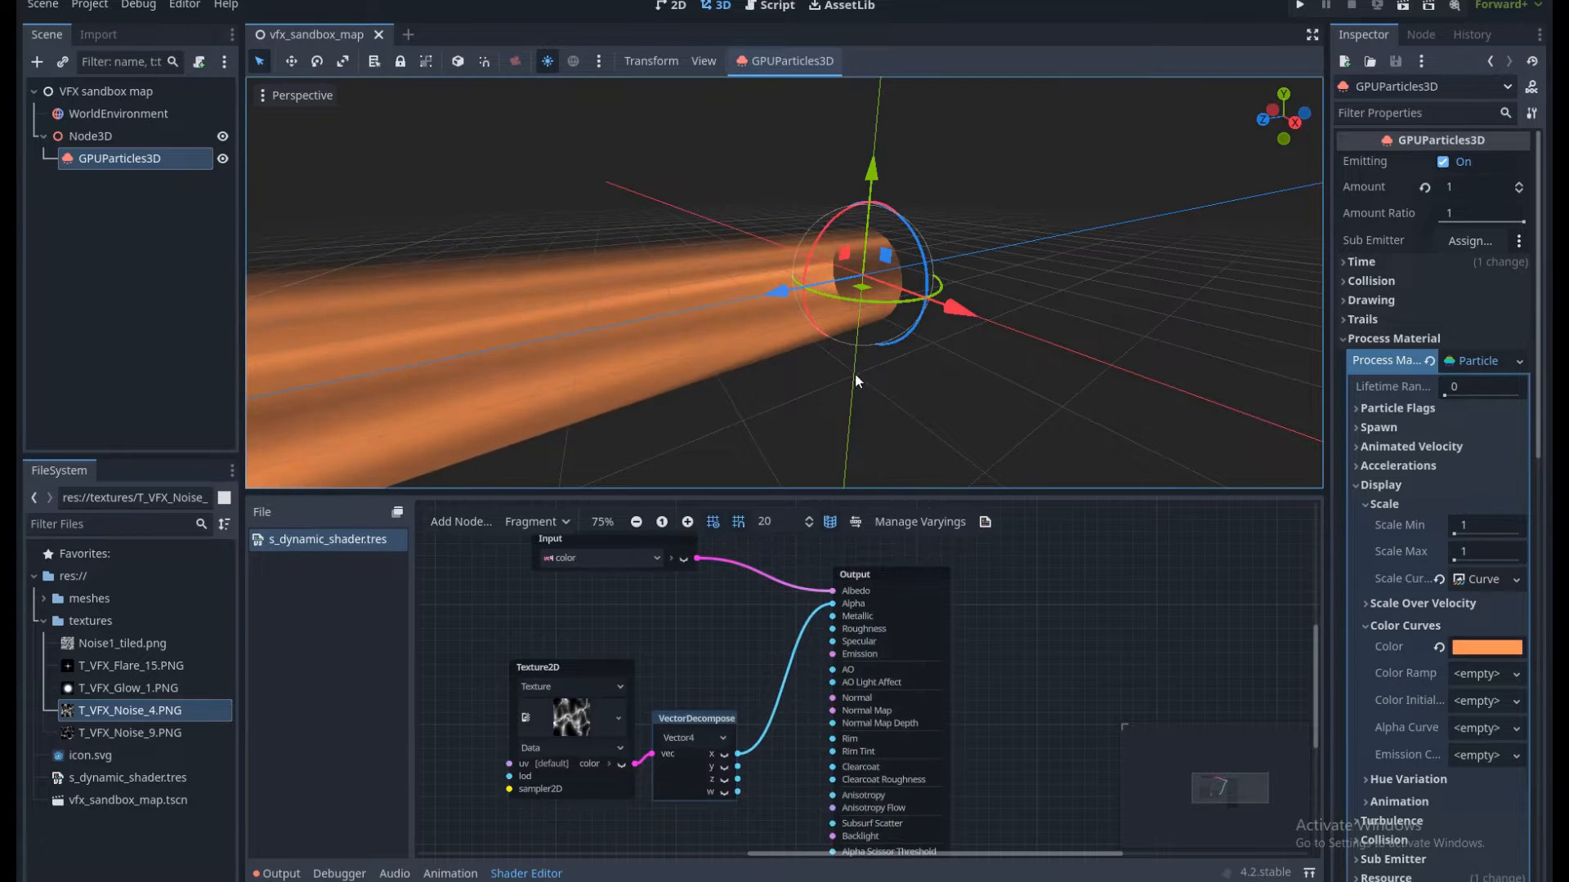
scroll(827, 385, "down", 3)
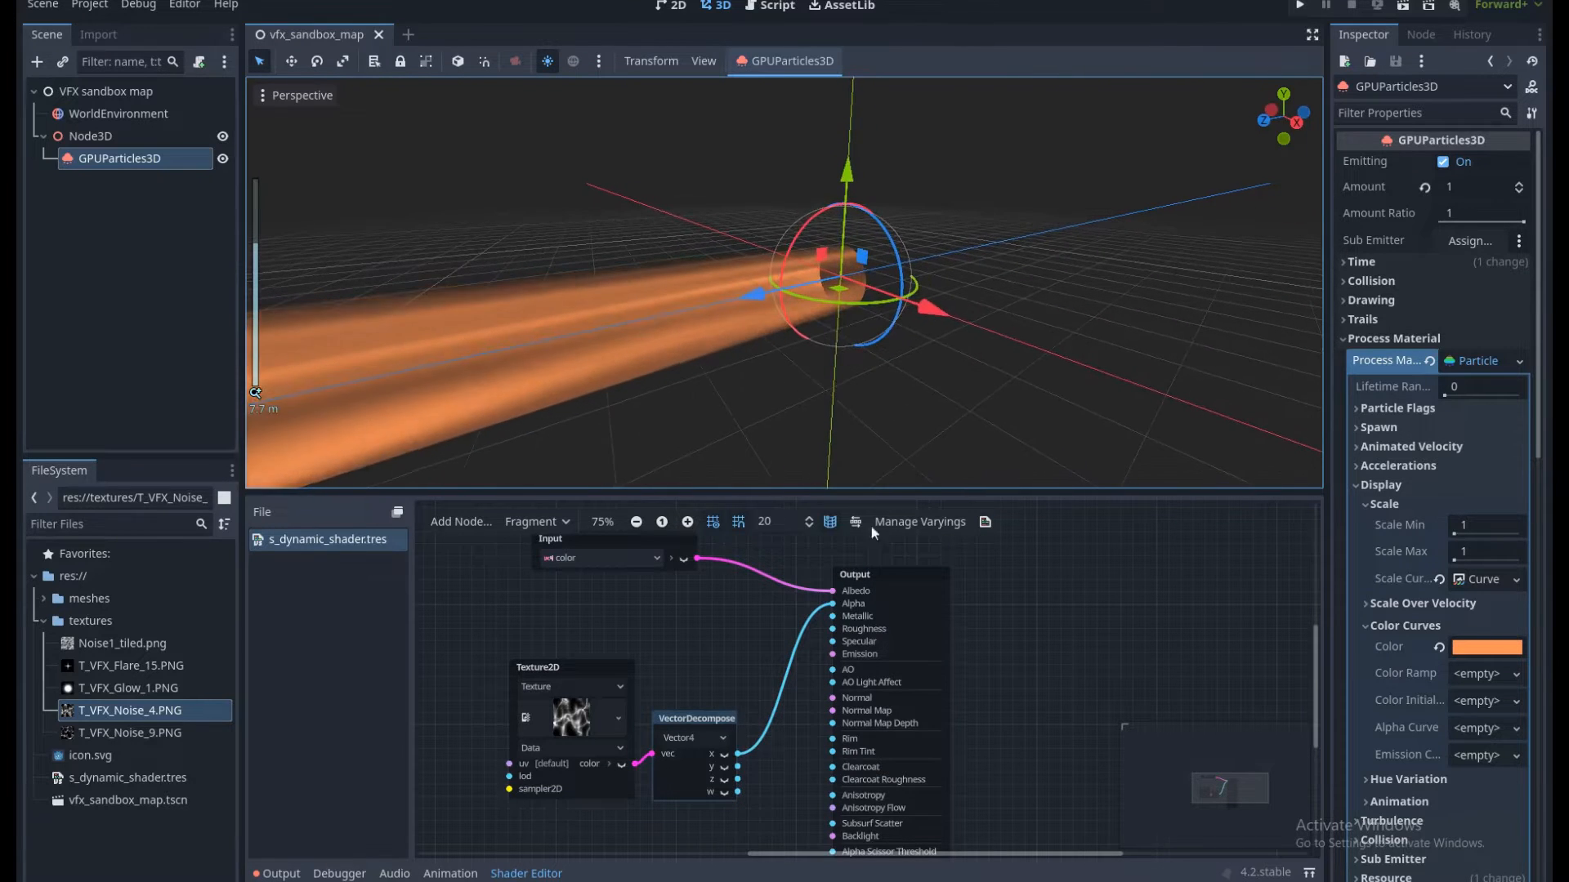
Spread the Texture2D, VectorDecompose and Output nodes apart to make room in front of the Output node.
left_click_drag(935, 573, 985, 574)
left_click(815, 639)
middle_click_drag(822, 650, 961, 657)
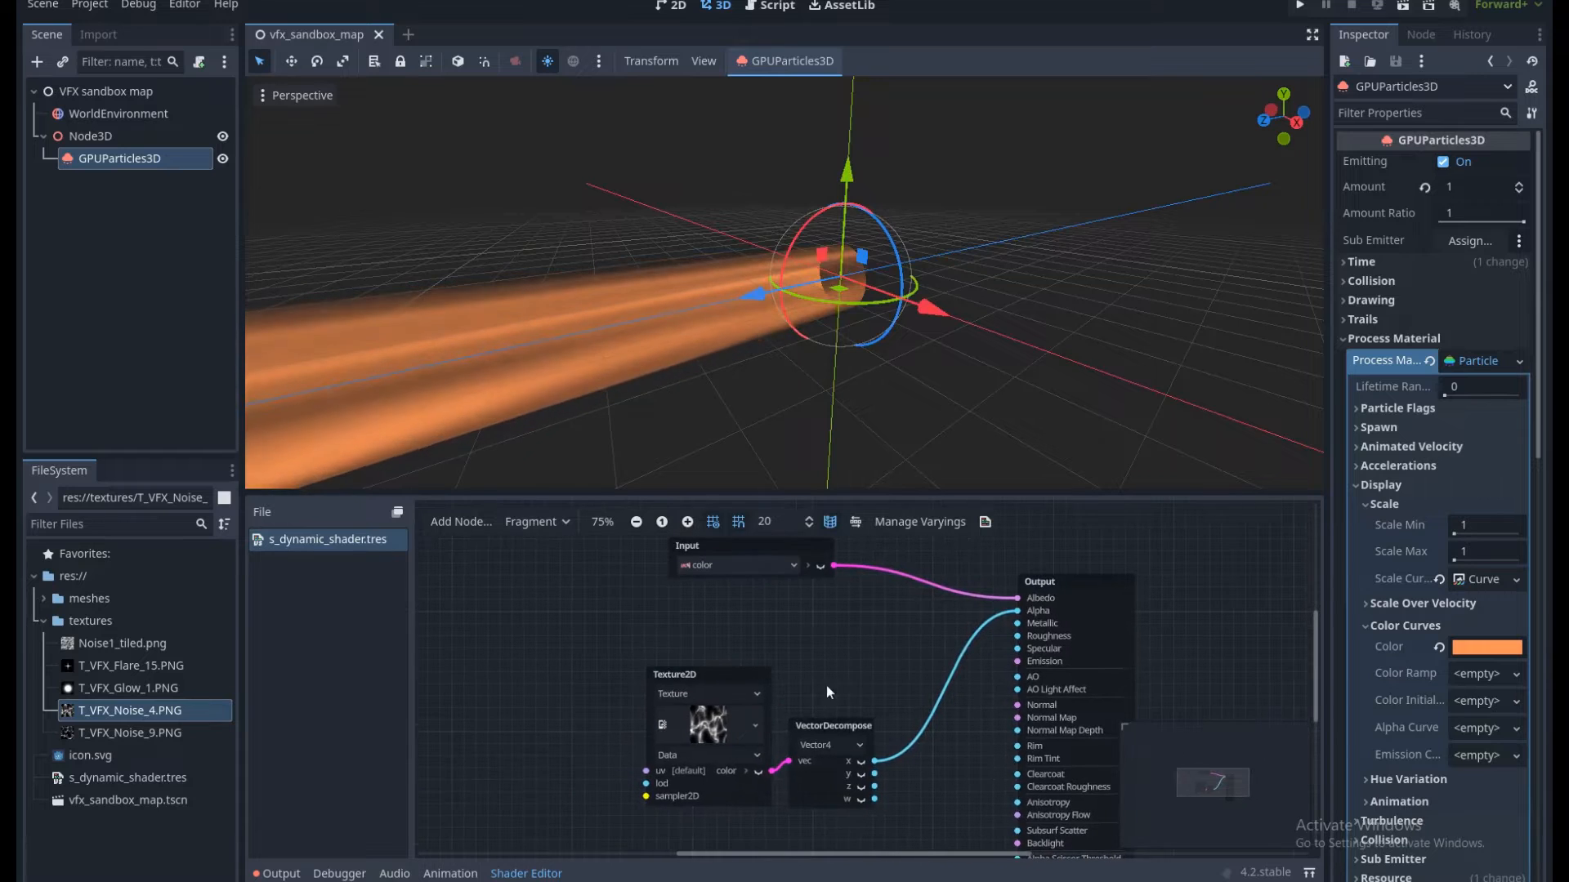
middle_click_drag(809, 684, 762, 673)
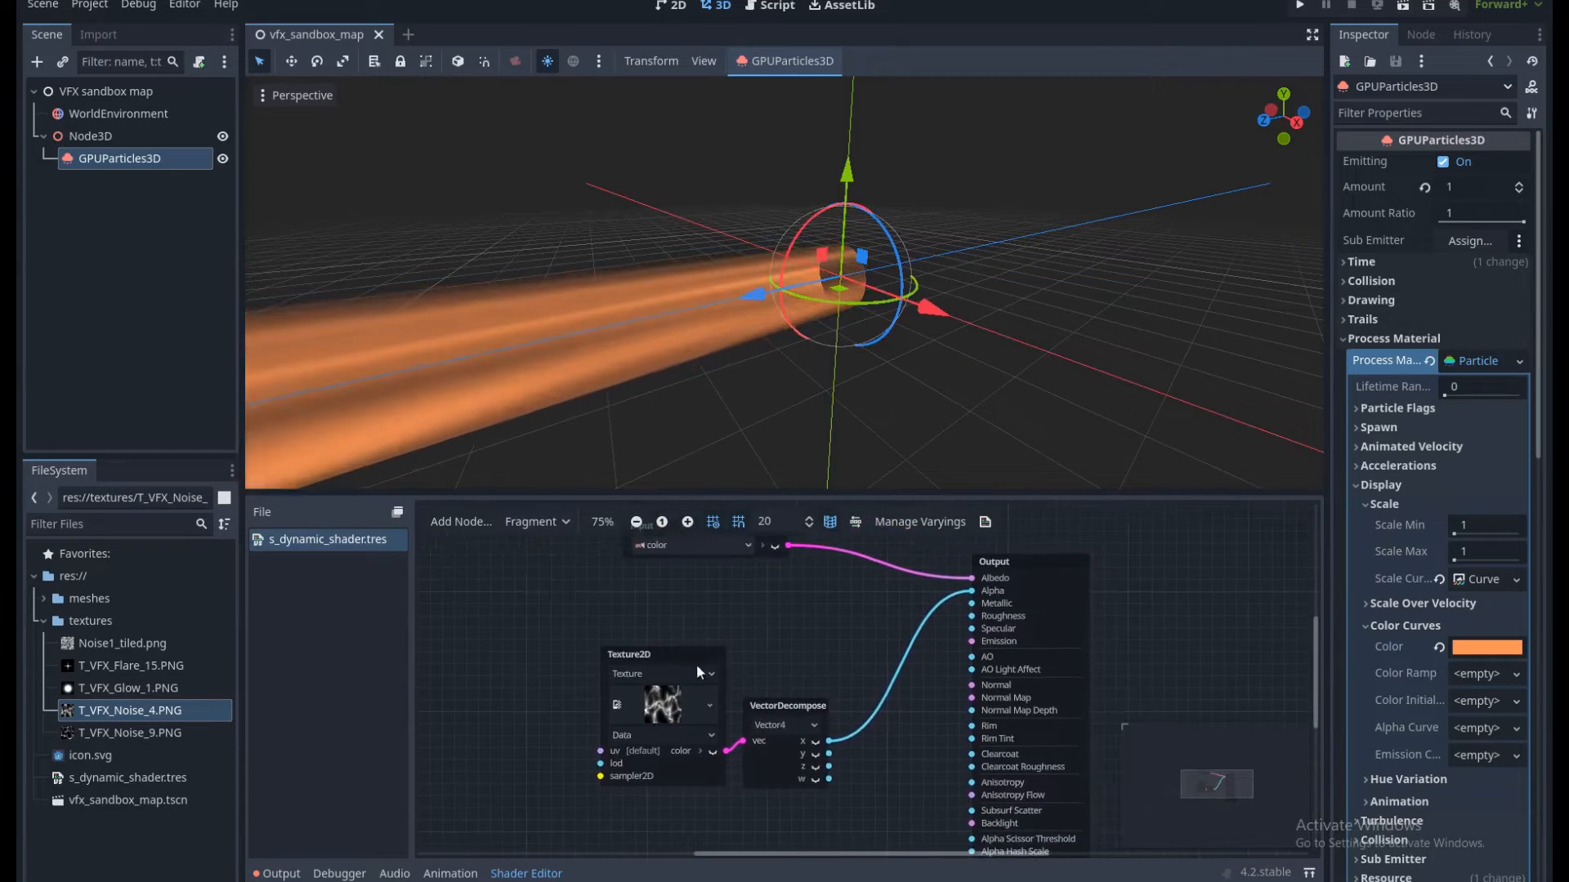
left_click_drag(675, 655, 622, 646)
left_click_drag(774, 713, 723, 738)
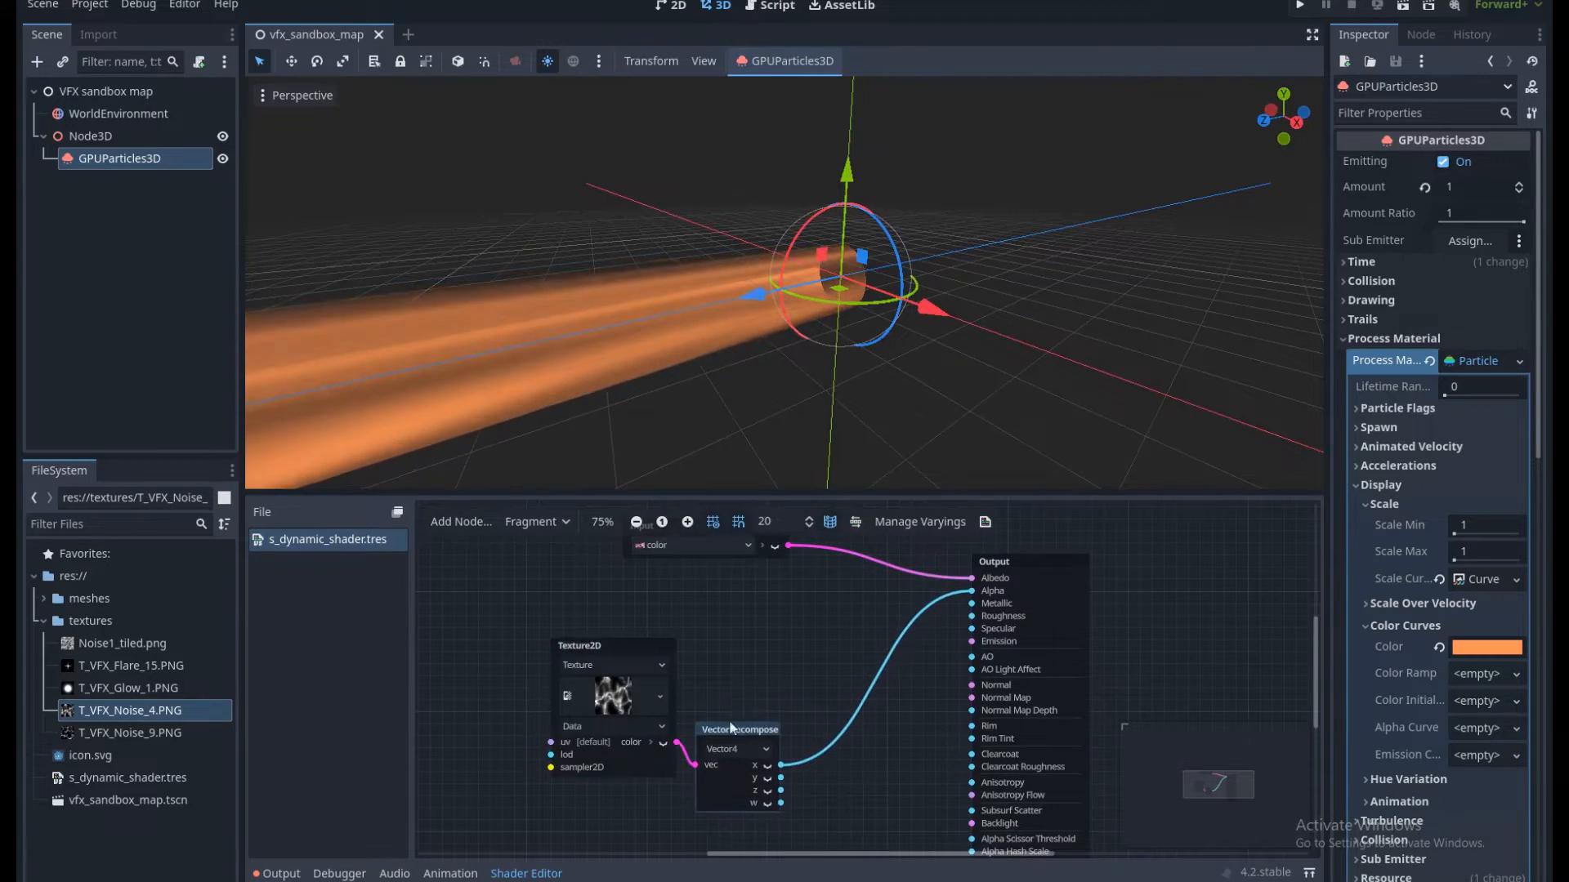
middle_click_drag(713, 713, 676, 675)
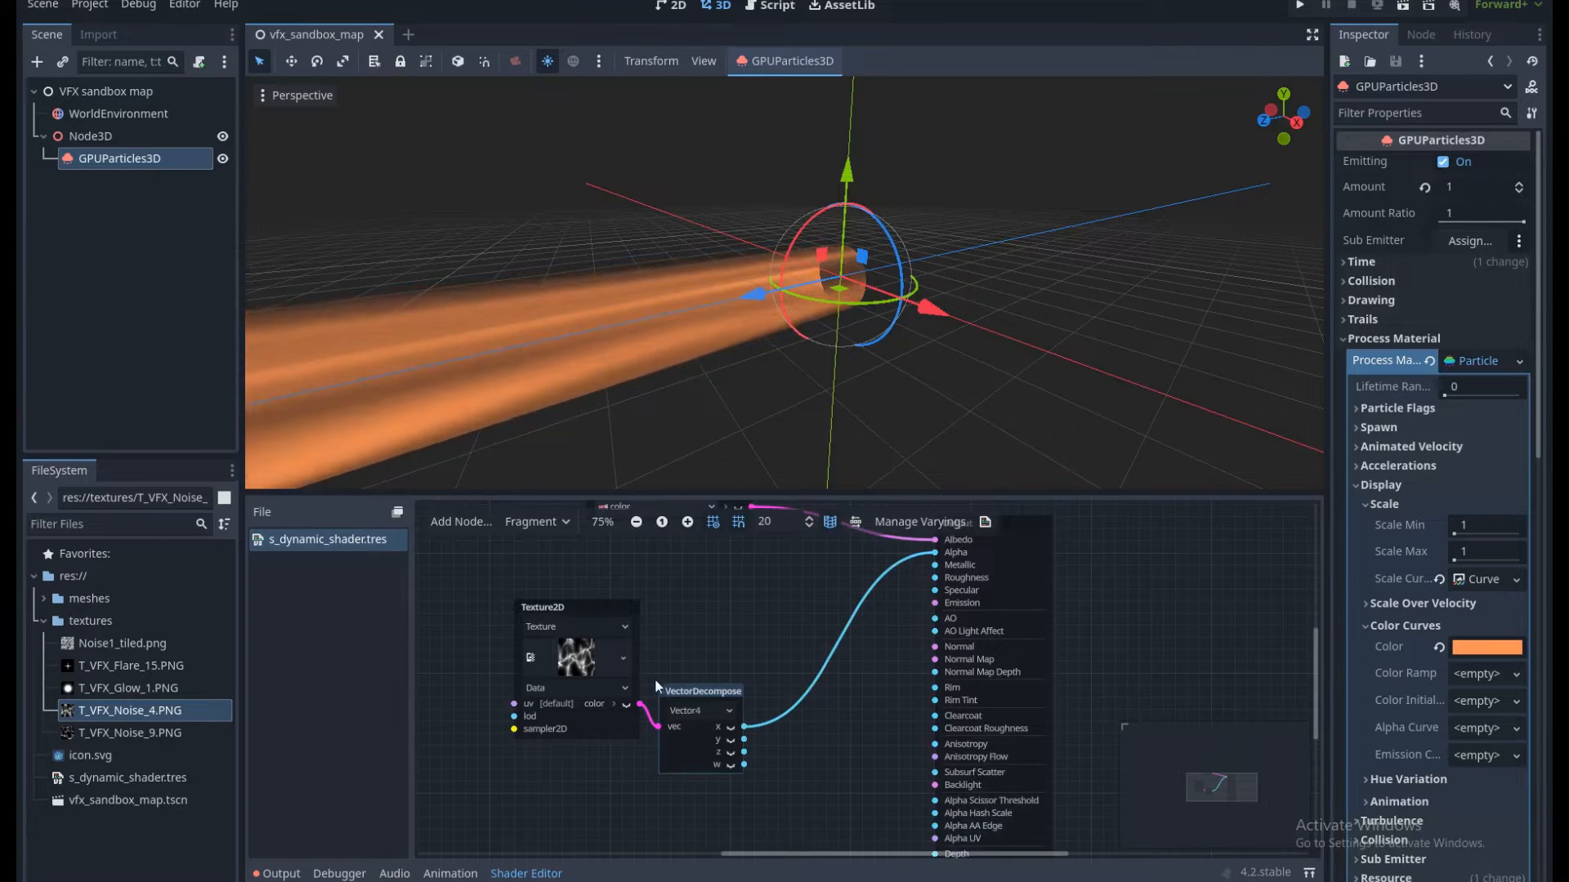
Add a scalar Pow node fed by the VectorDecompose node's x output and place it beside that node.
left_click_drag(744, 726, 815, 763)
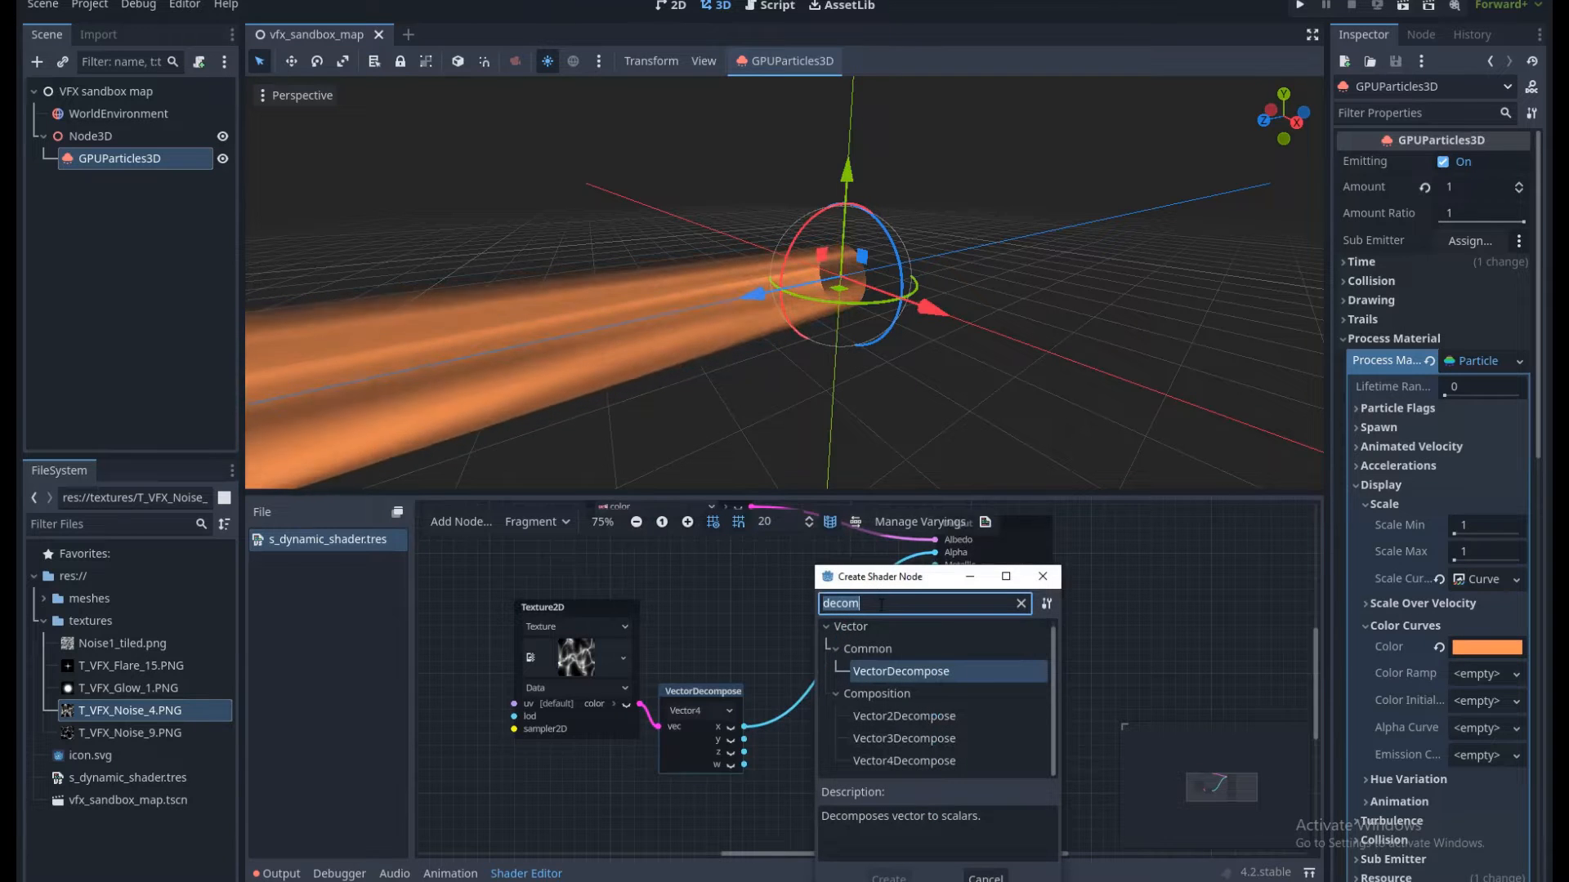
type("pow")
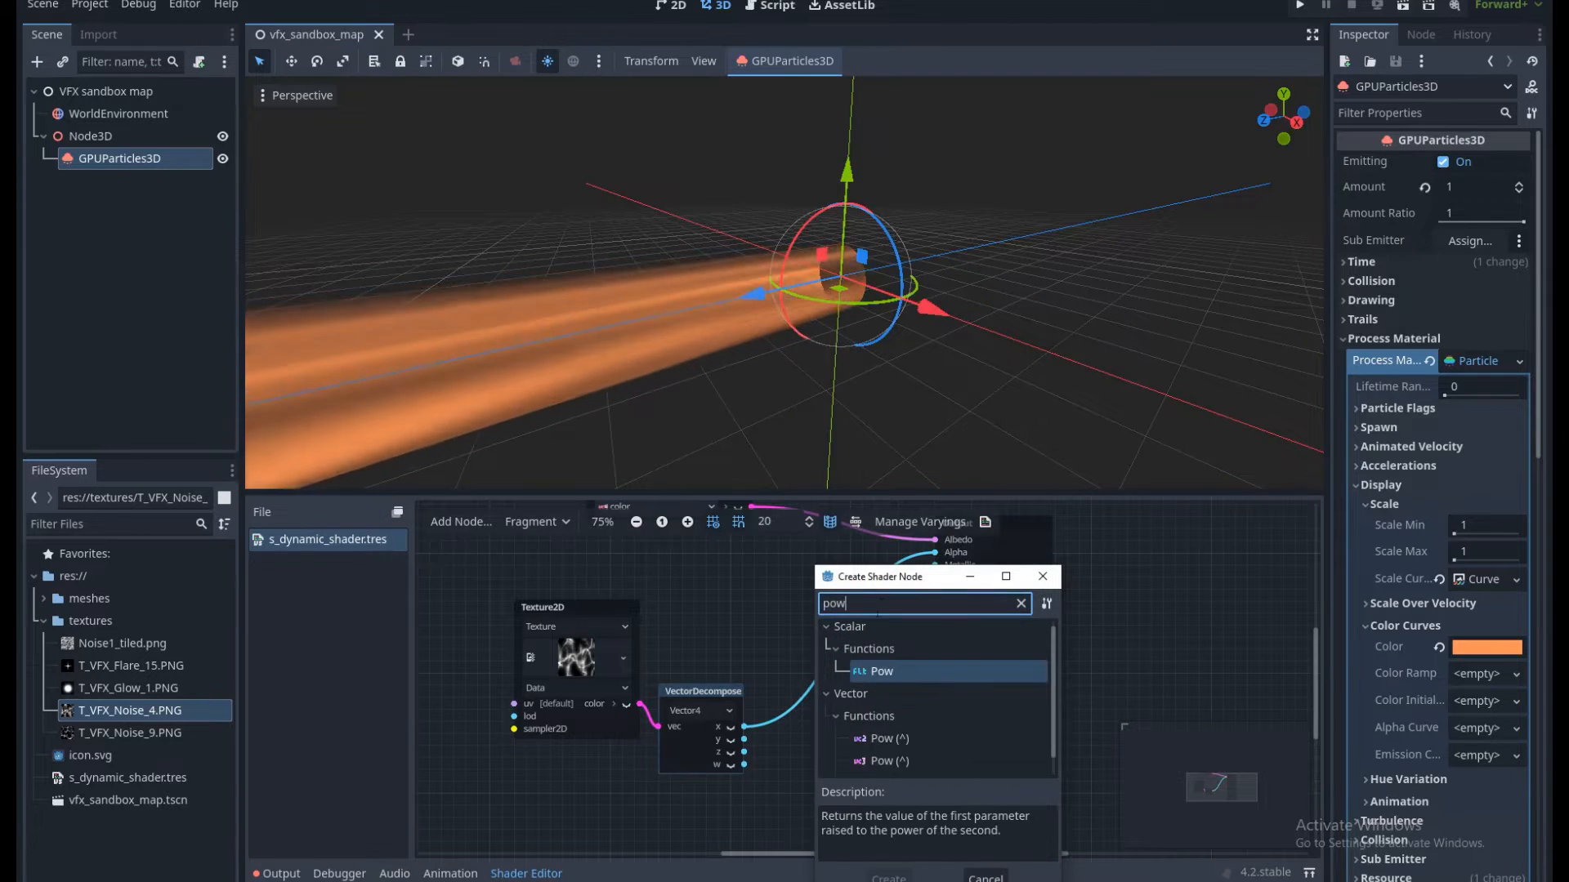
double_click(885, 677)
left_click_drag(841, 770, 817, 739)
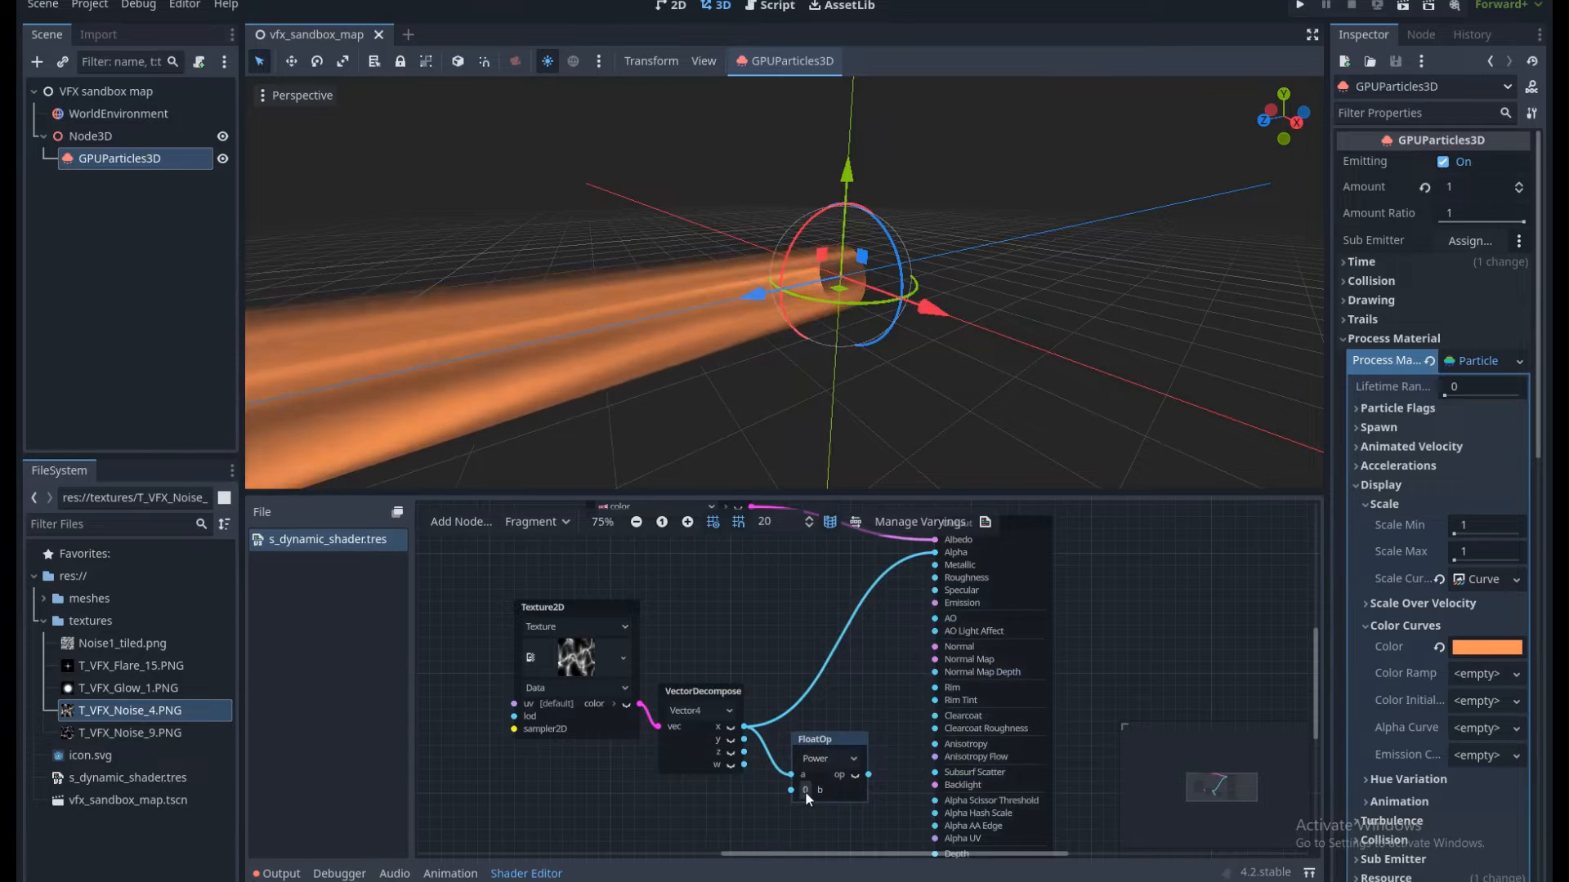
Set the Power node's b value to 2 and connect its op output to the Output node's Alpha.
left_click(806, 790)
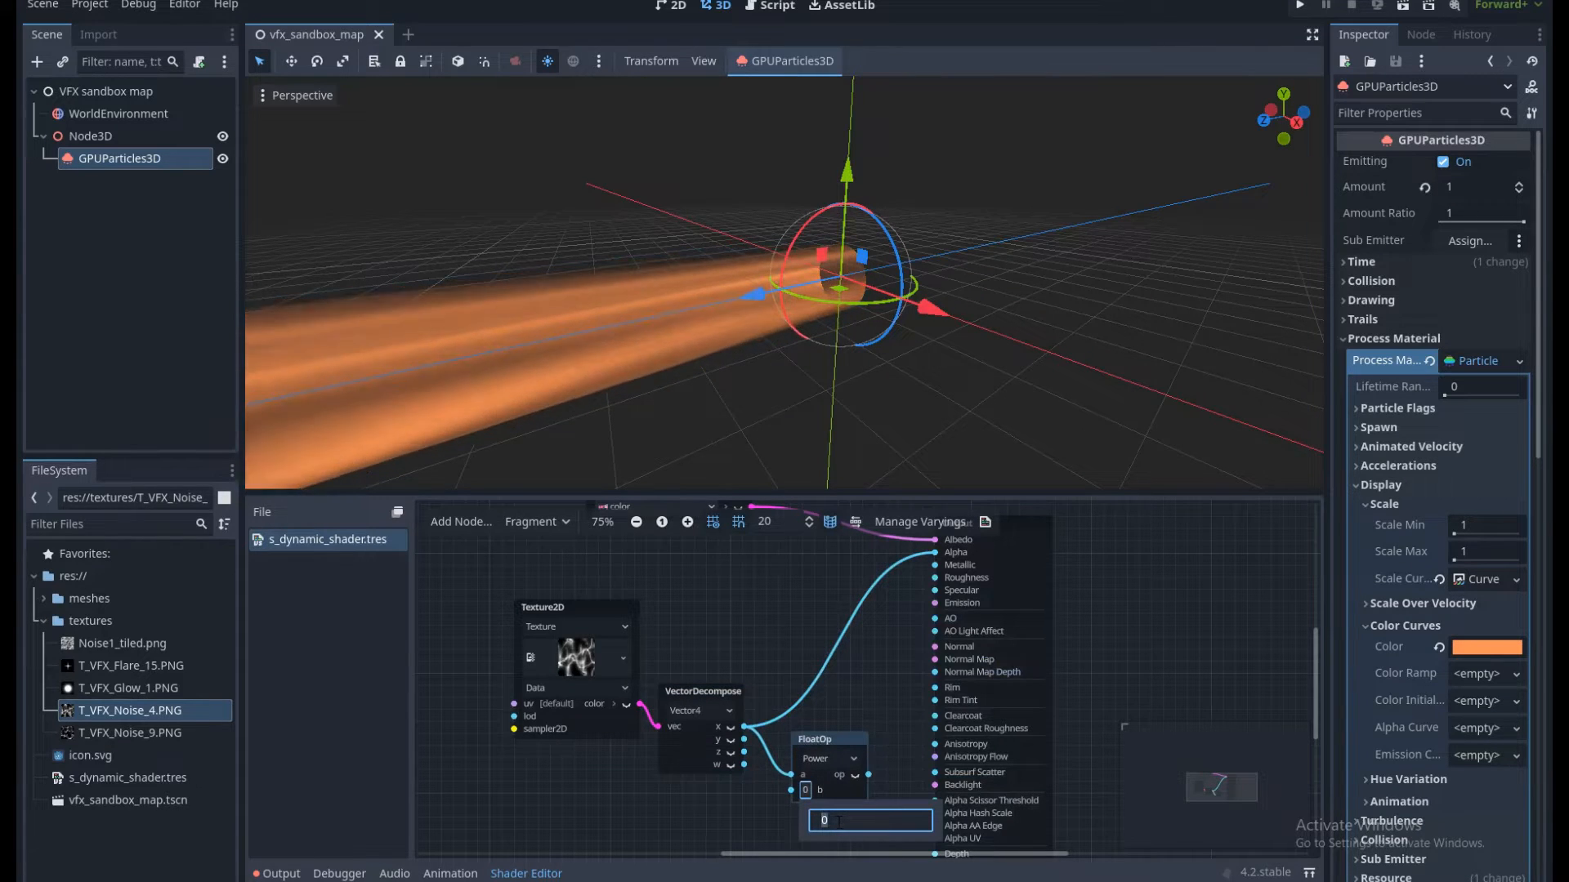
type("2")
middle_click_drag(881, 677, 847, 691)
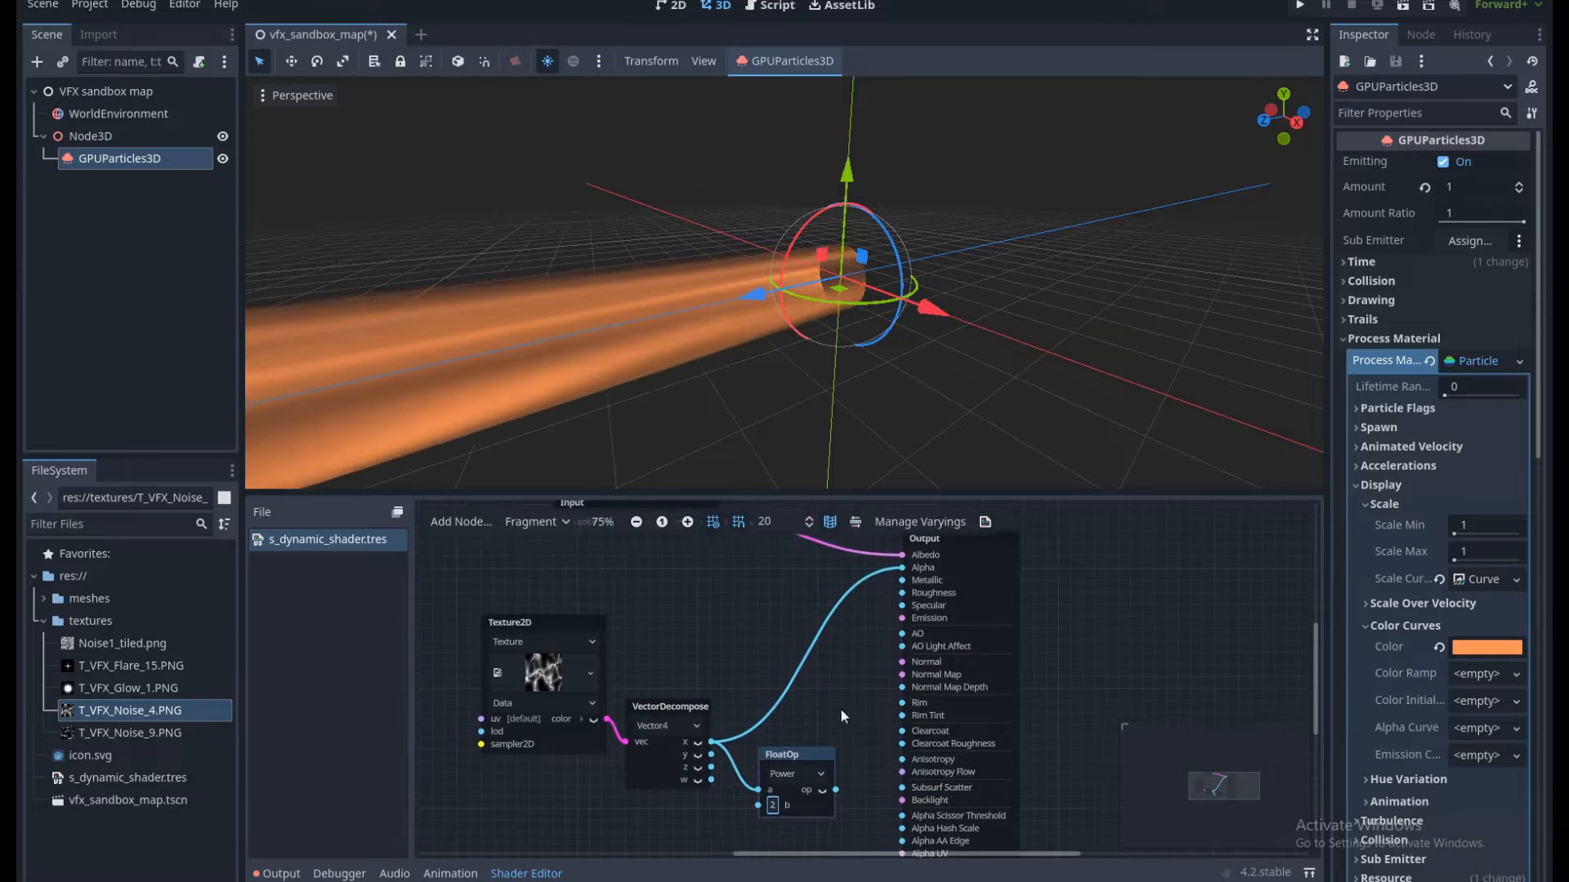
left_click_drag(835, 790, 904, 566)
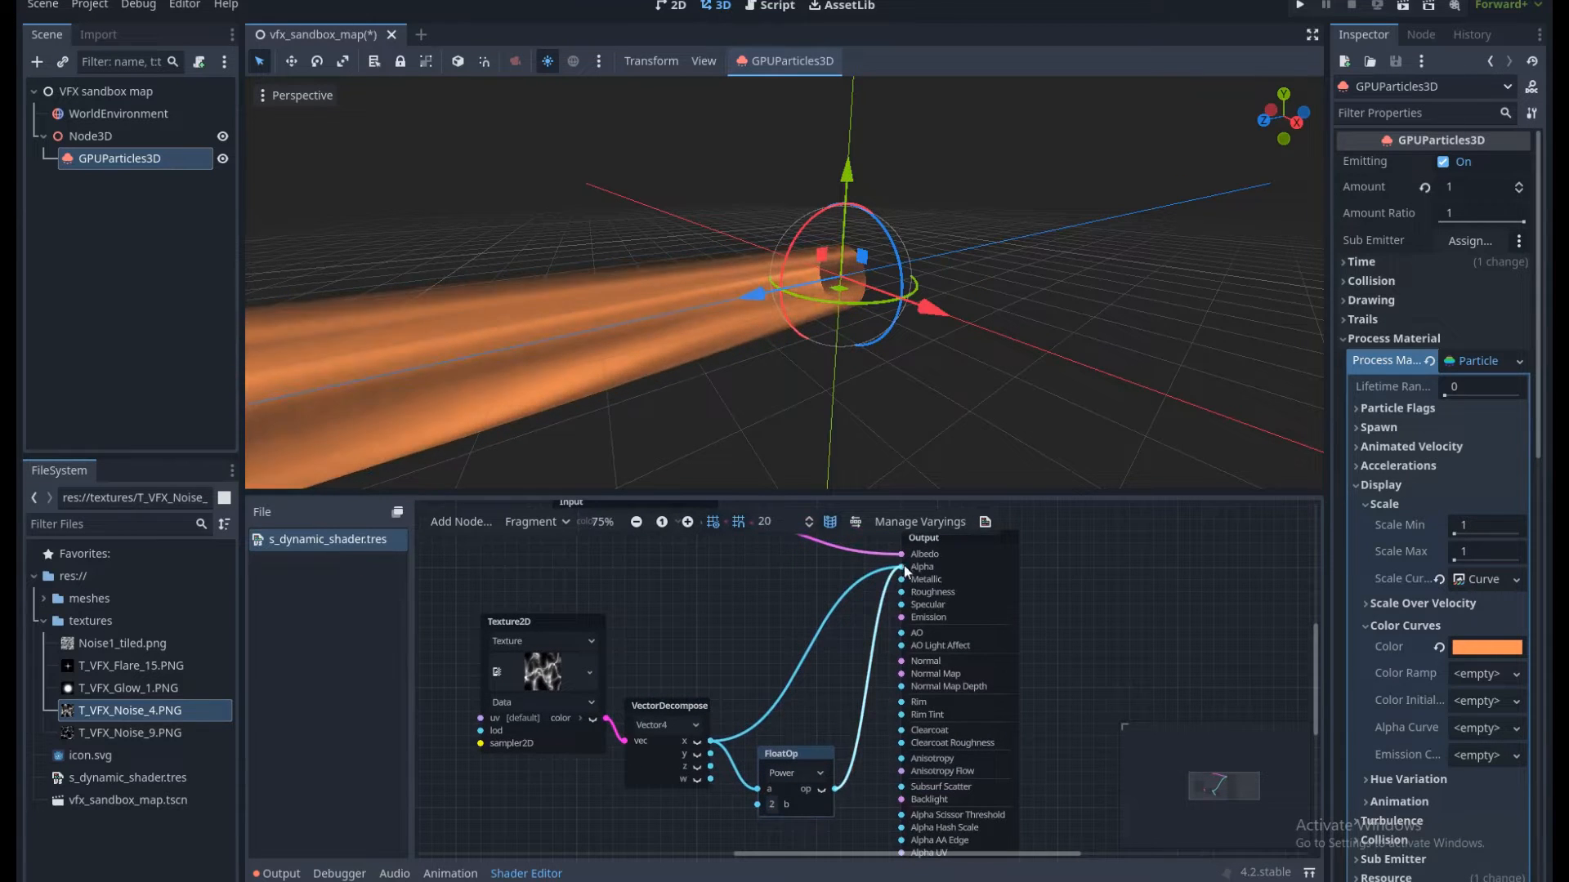
middle_click_drag(842, 379, 778, 314)
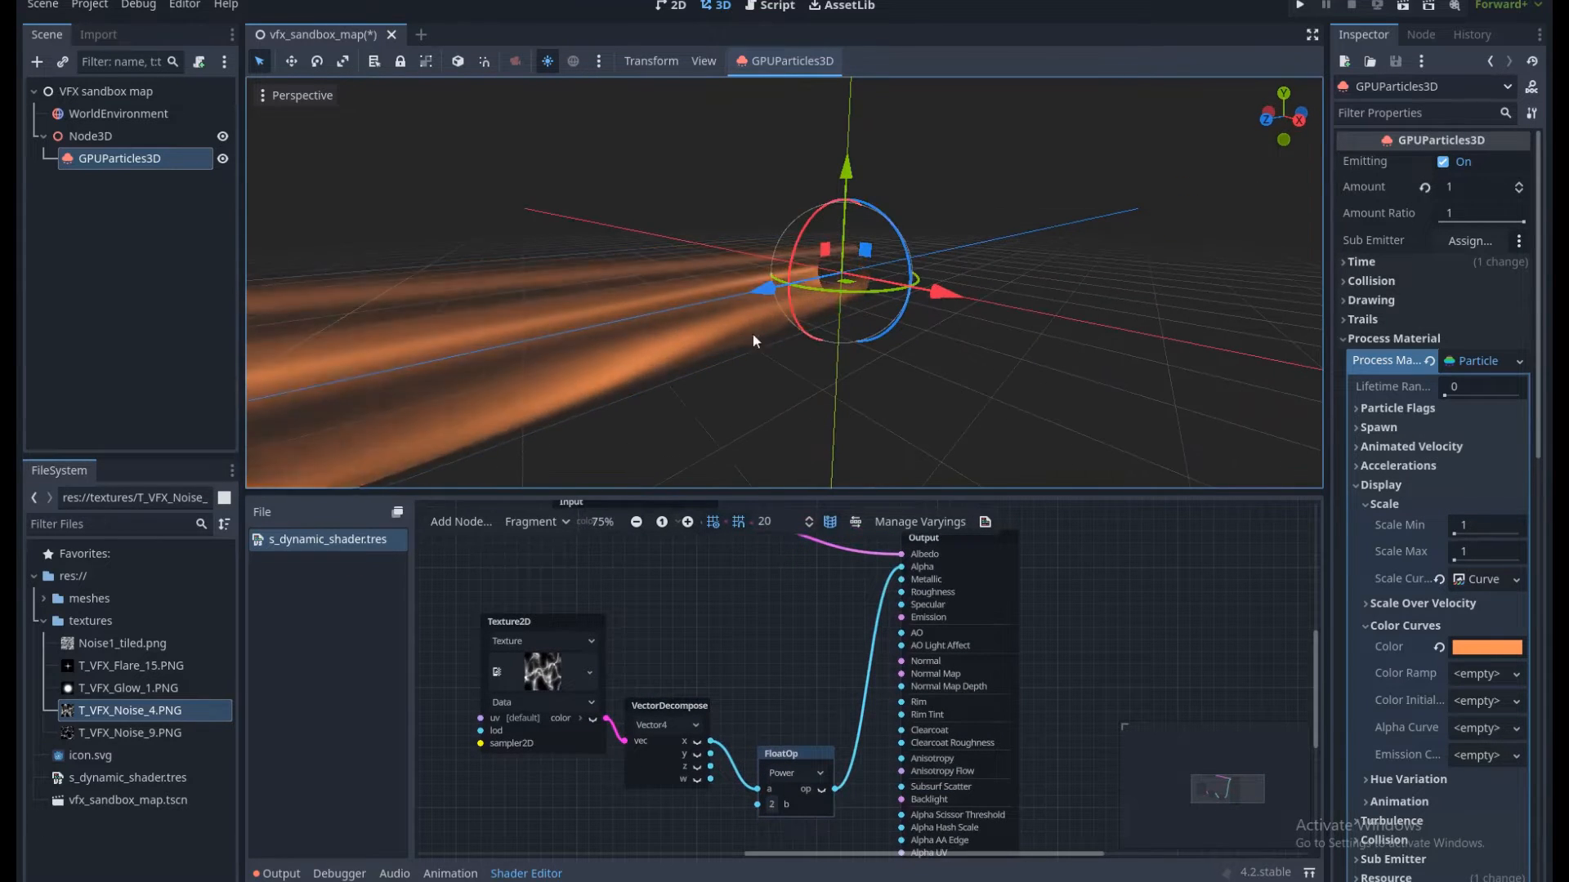
Turn on the output previews of the Power and Texture2D nodes and line up the Power node with VectorDecompose.
middle_click_drag(828, 714, 846, 660)
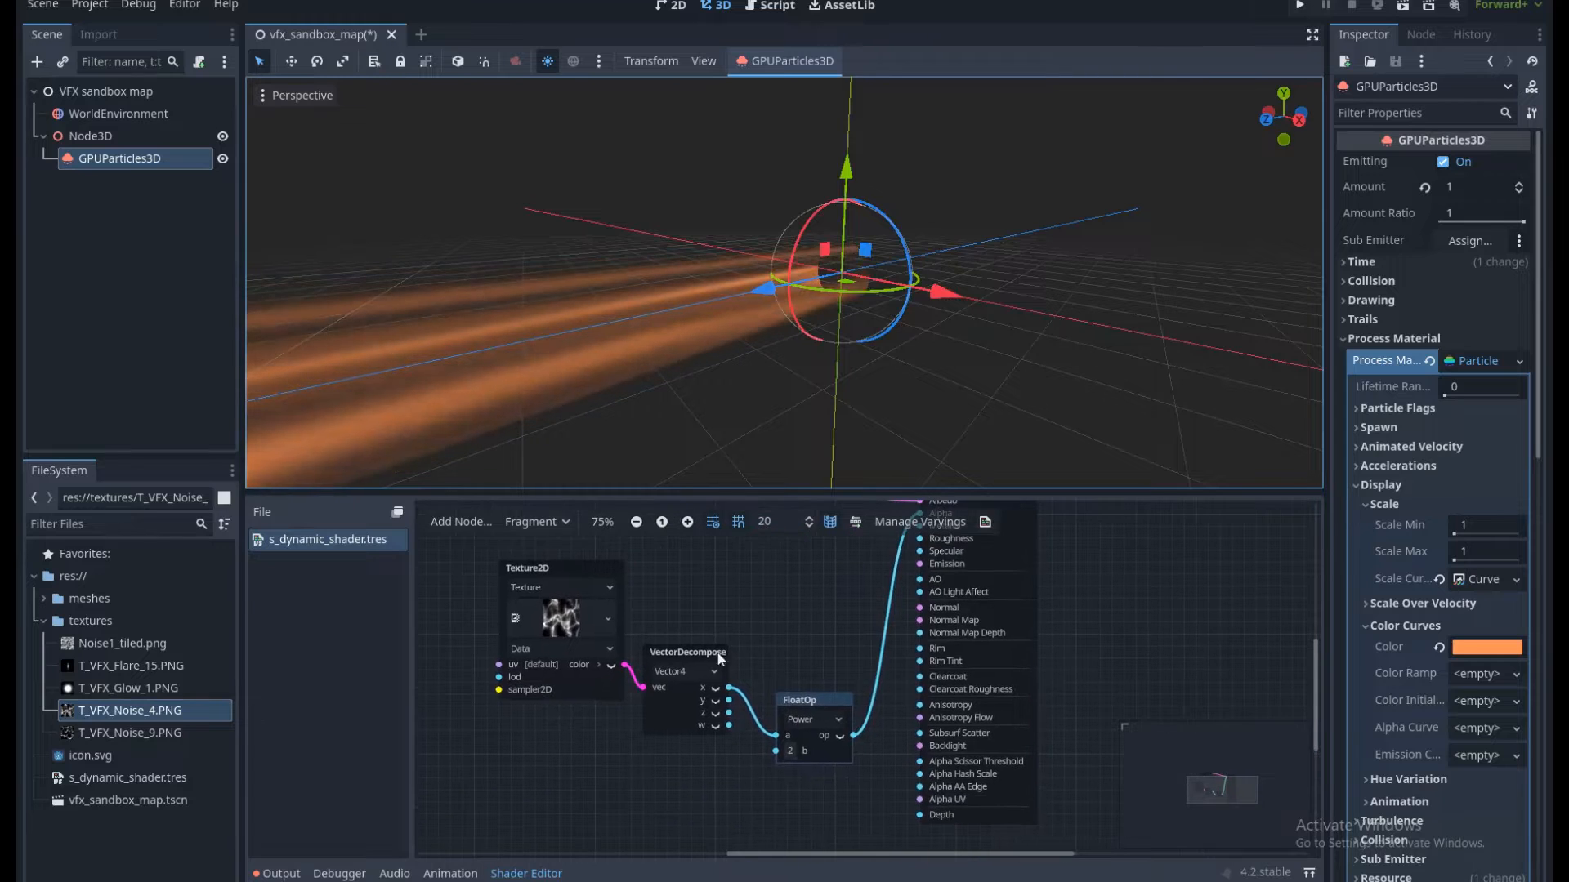
left_click(839, 736)
left_click_drag(813, 700, 813, 652)
left_click(611, 666)
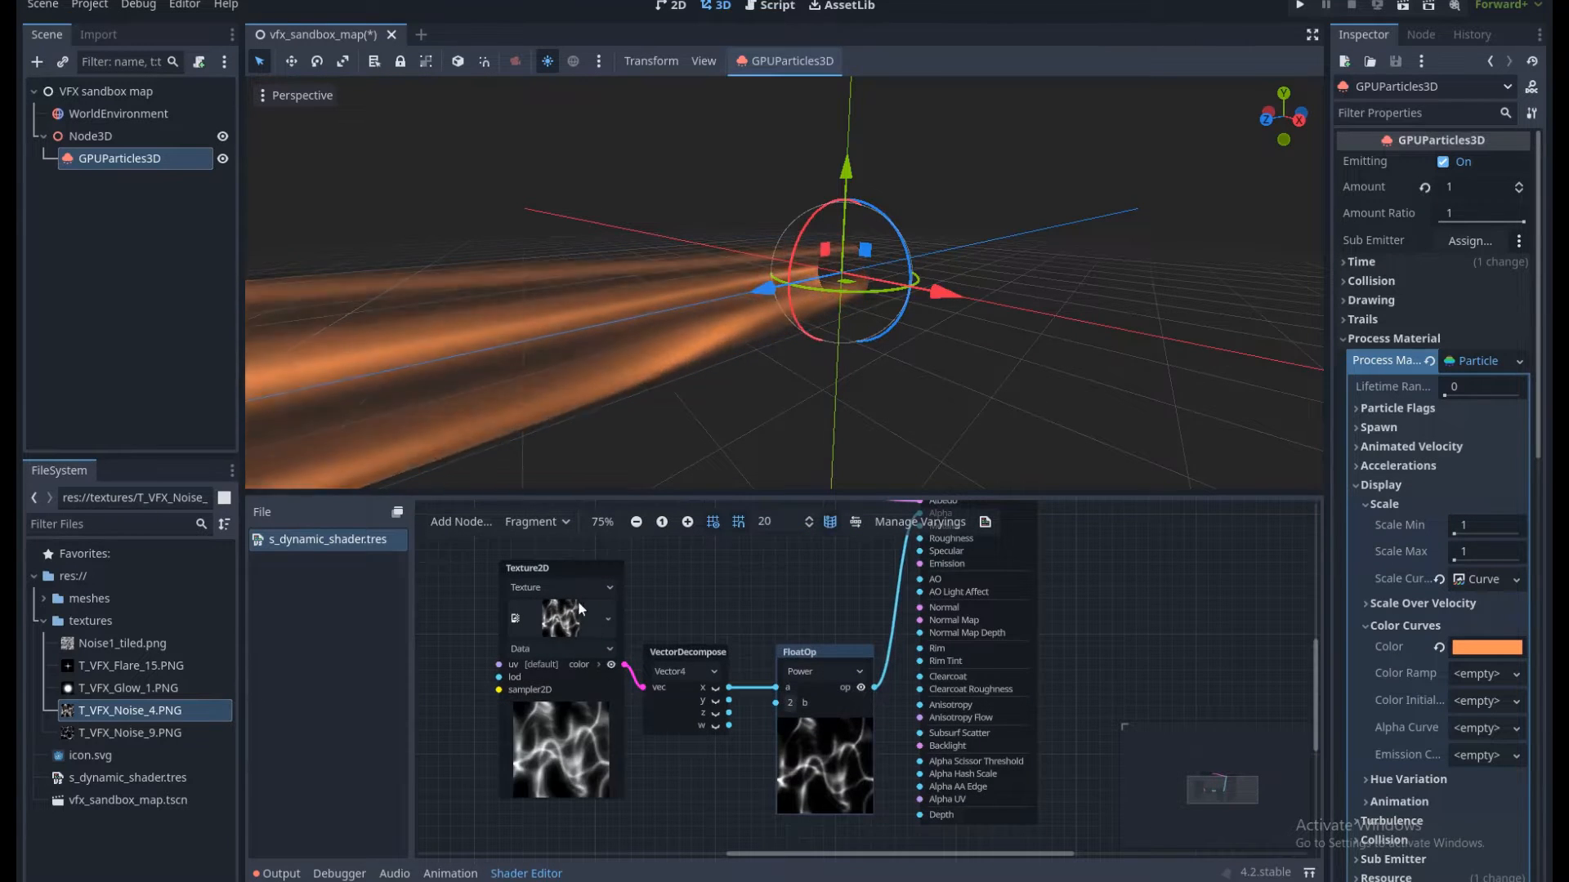
Move the Power node slightly up beside VectorDecompose and set its b value to 1.5.
middle_click_drag(699, 781, 717, 775)
left_click_drag(847, 640, 834, 617)
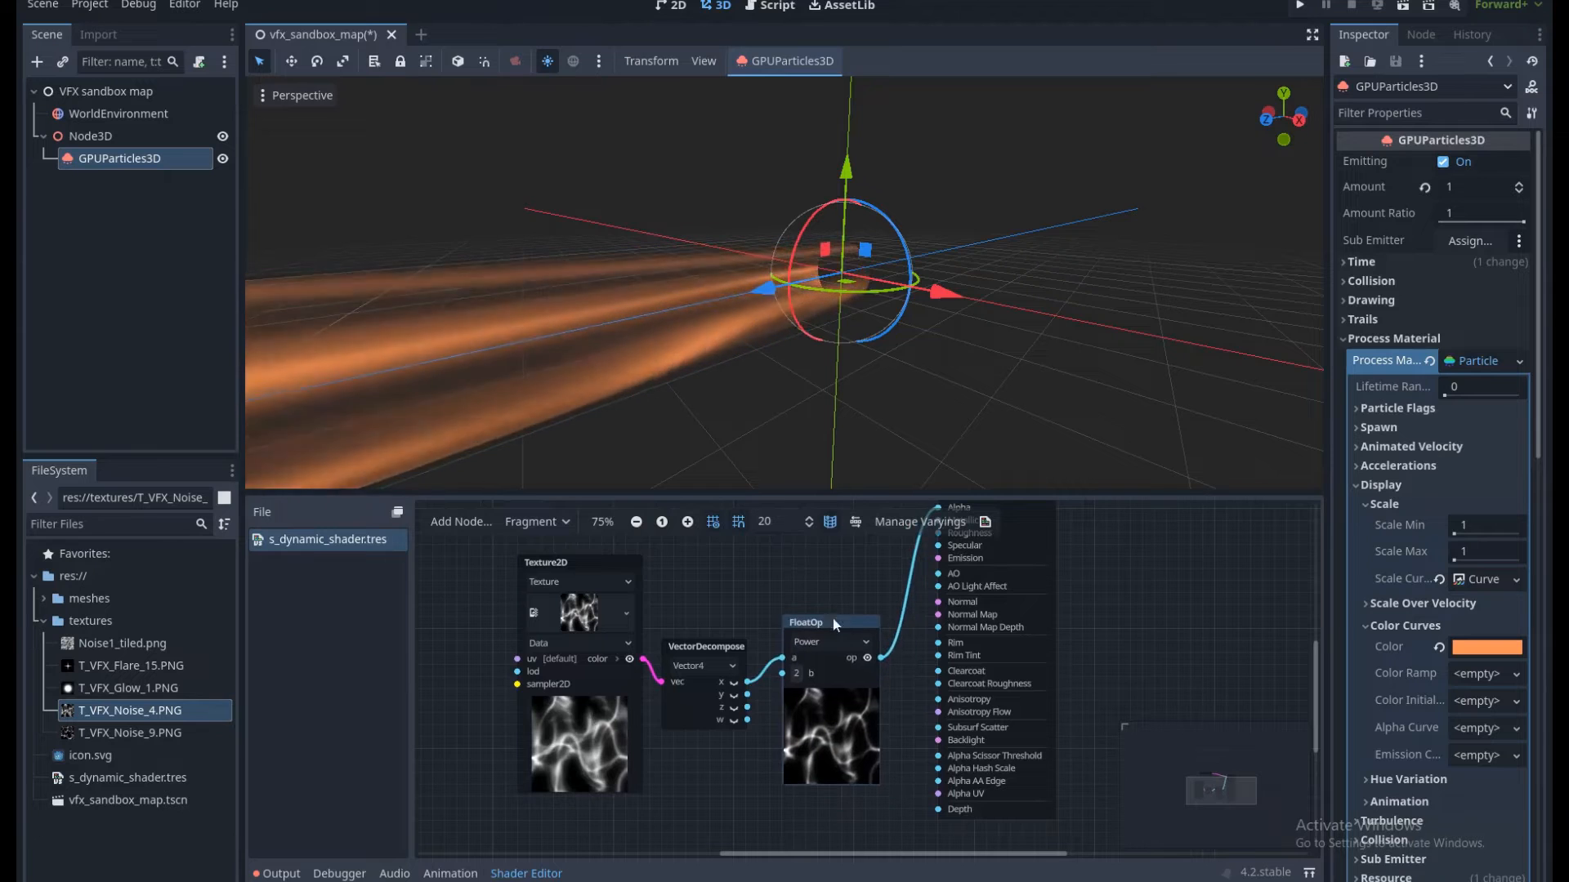
middle_click_drag(819, 670, 850, 703)
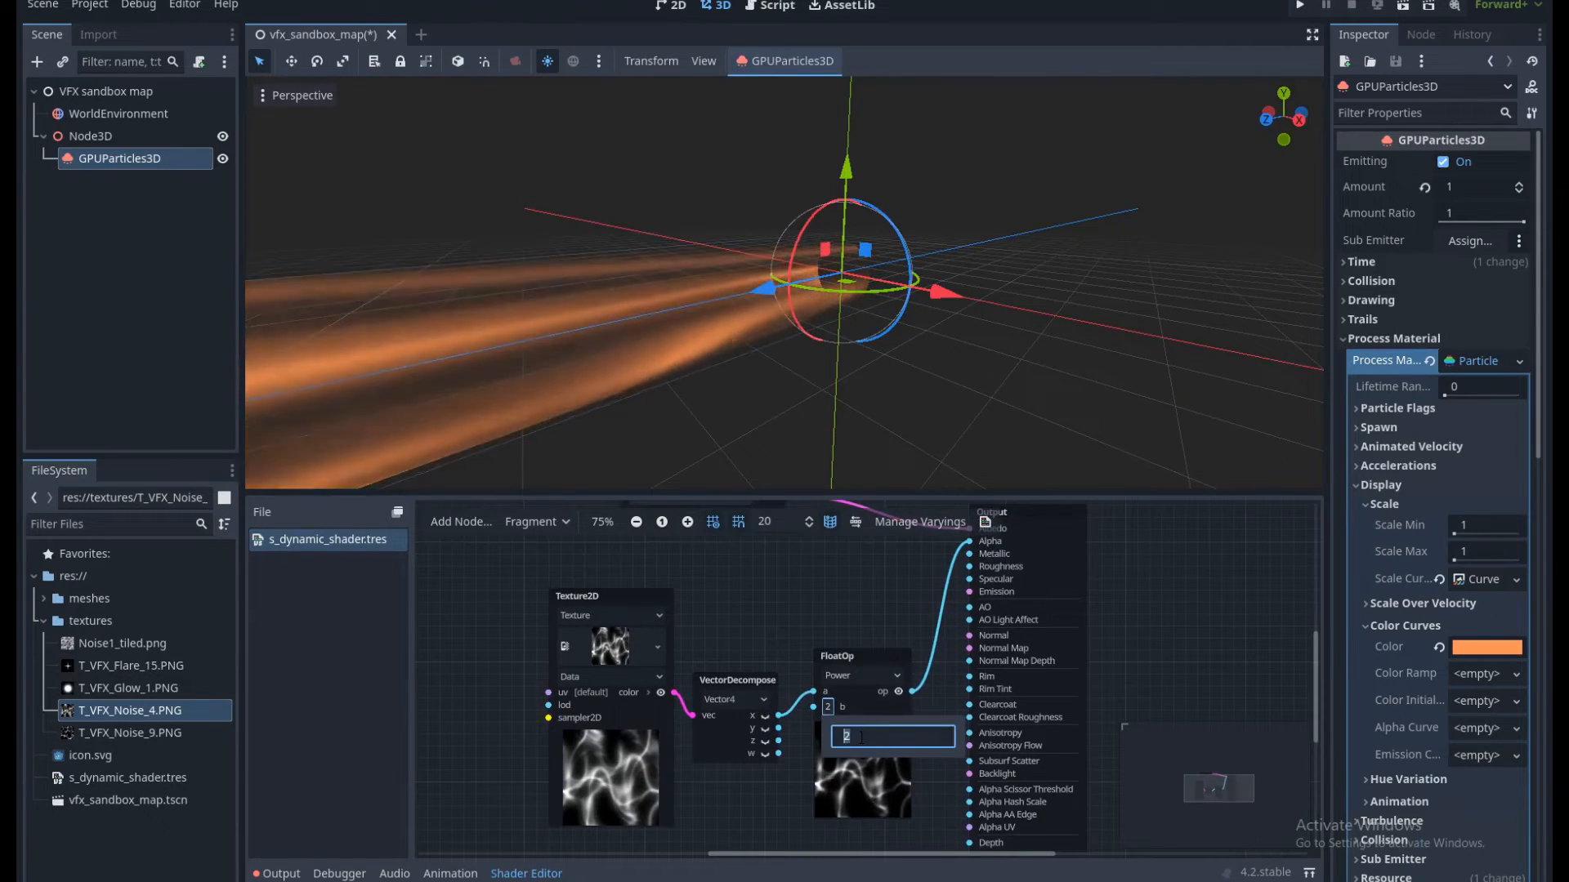
left_click(862, 738)
type("1.5")
key("Return")
left_click(748, 804)
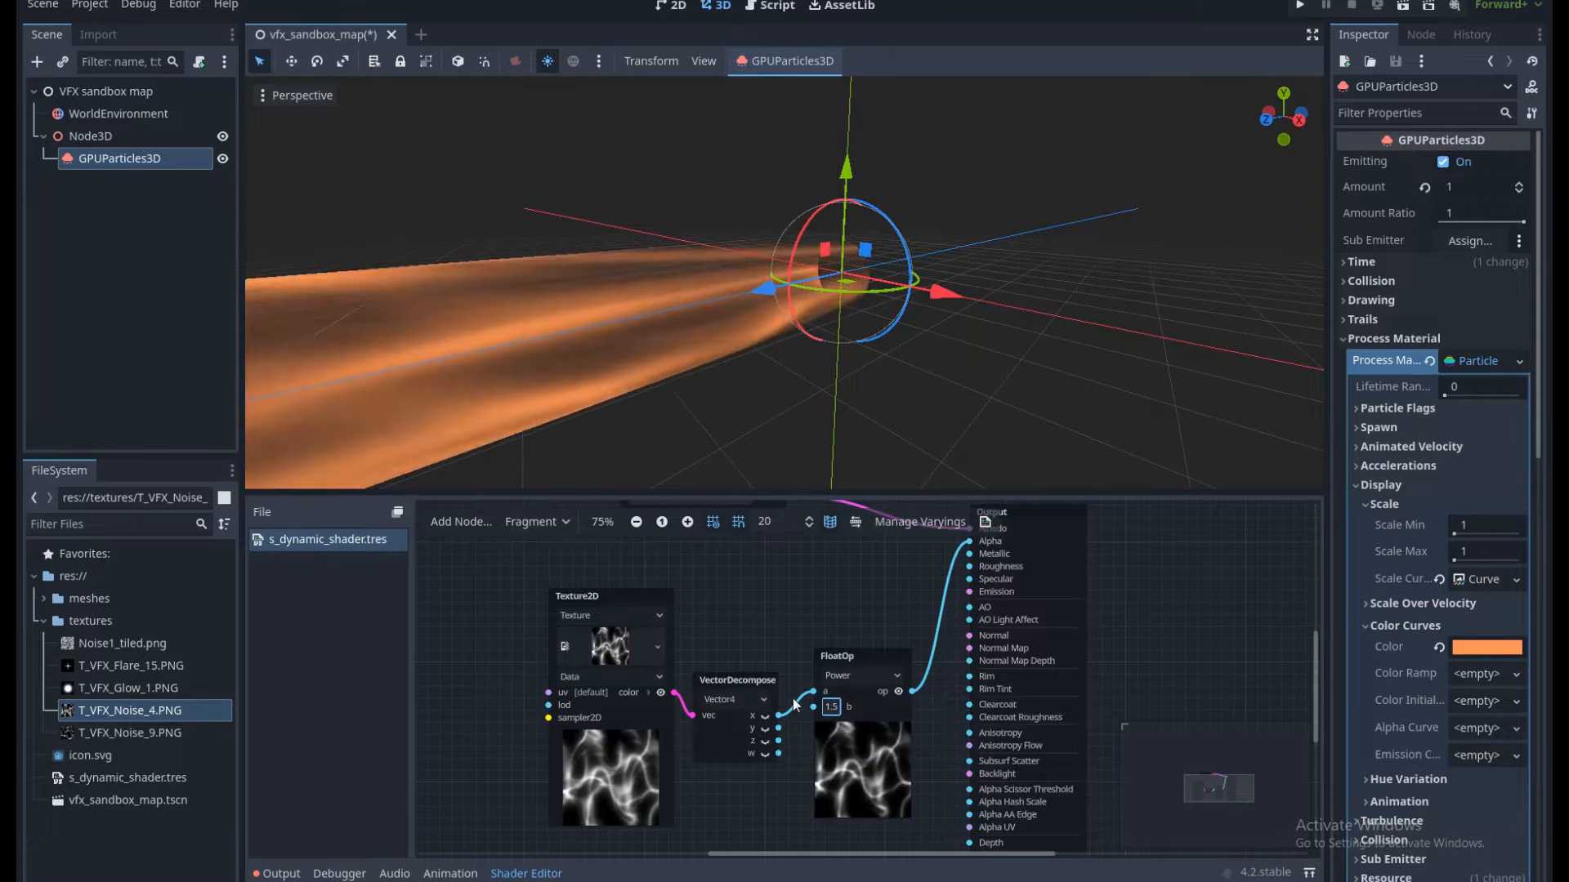
Save the scene and shift the Texture2D node slightly away from the VectorDecompose node.
middle_click_drag(810, 625, 889, 657)
scroll(831, 663, "down", 3)
key("ctrl+s")
left_click(873, 669)
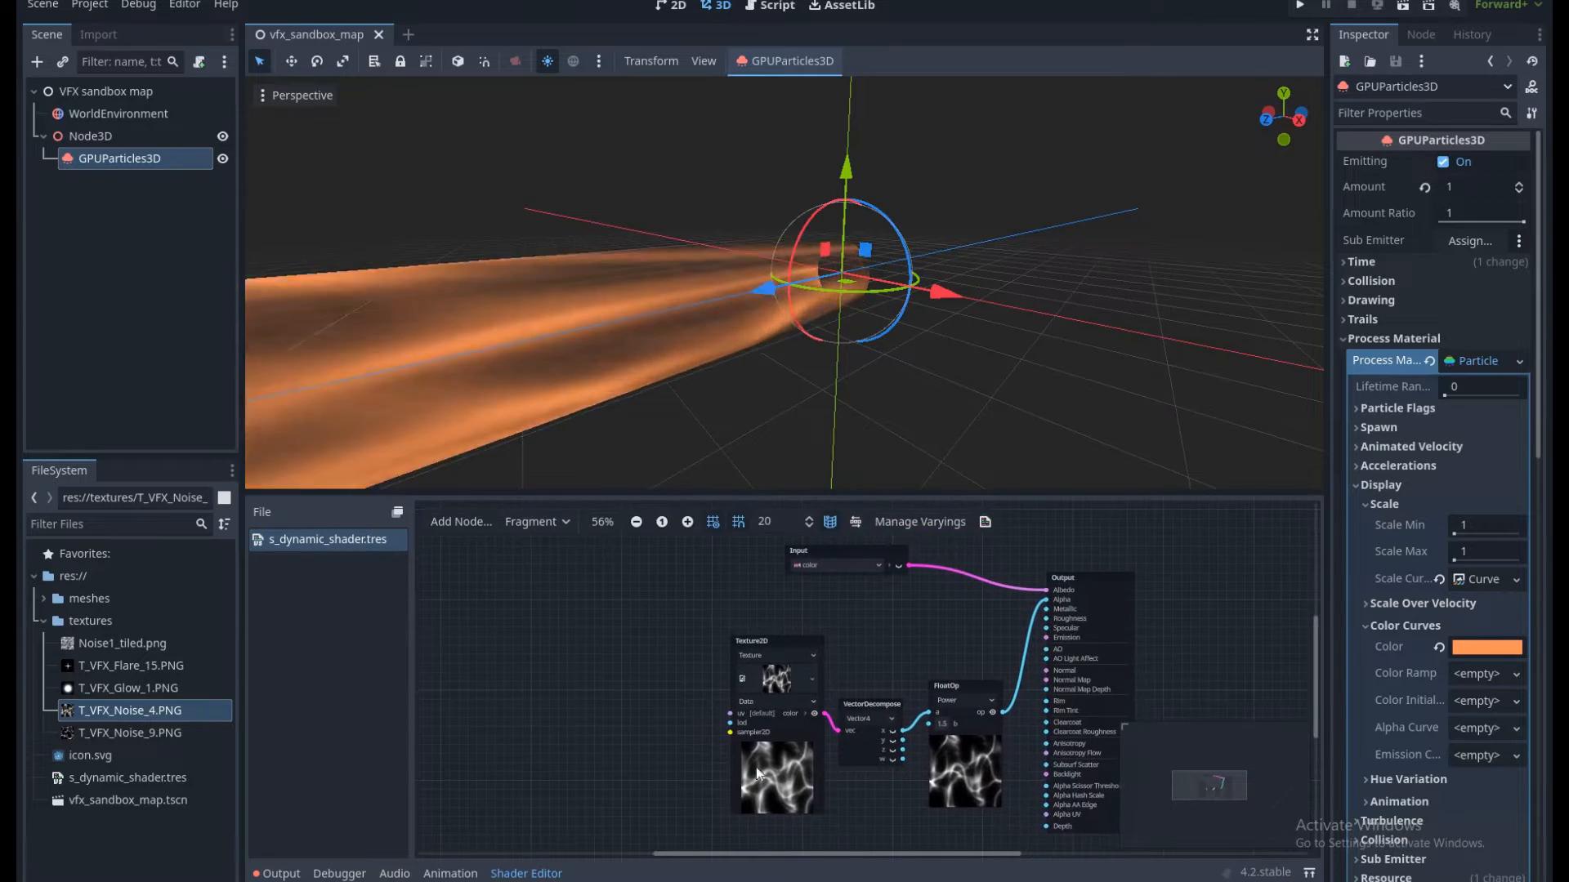
left_click_drag(775, 638, 766, 641)
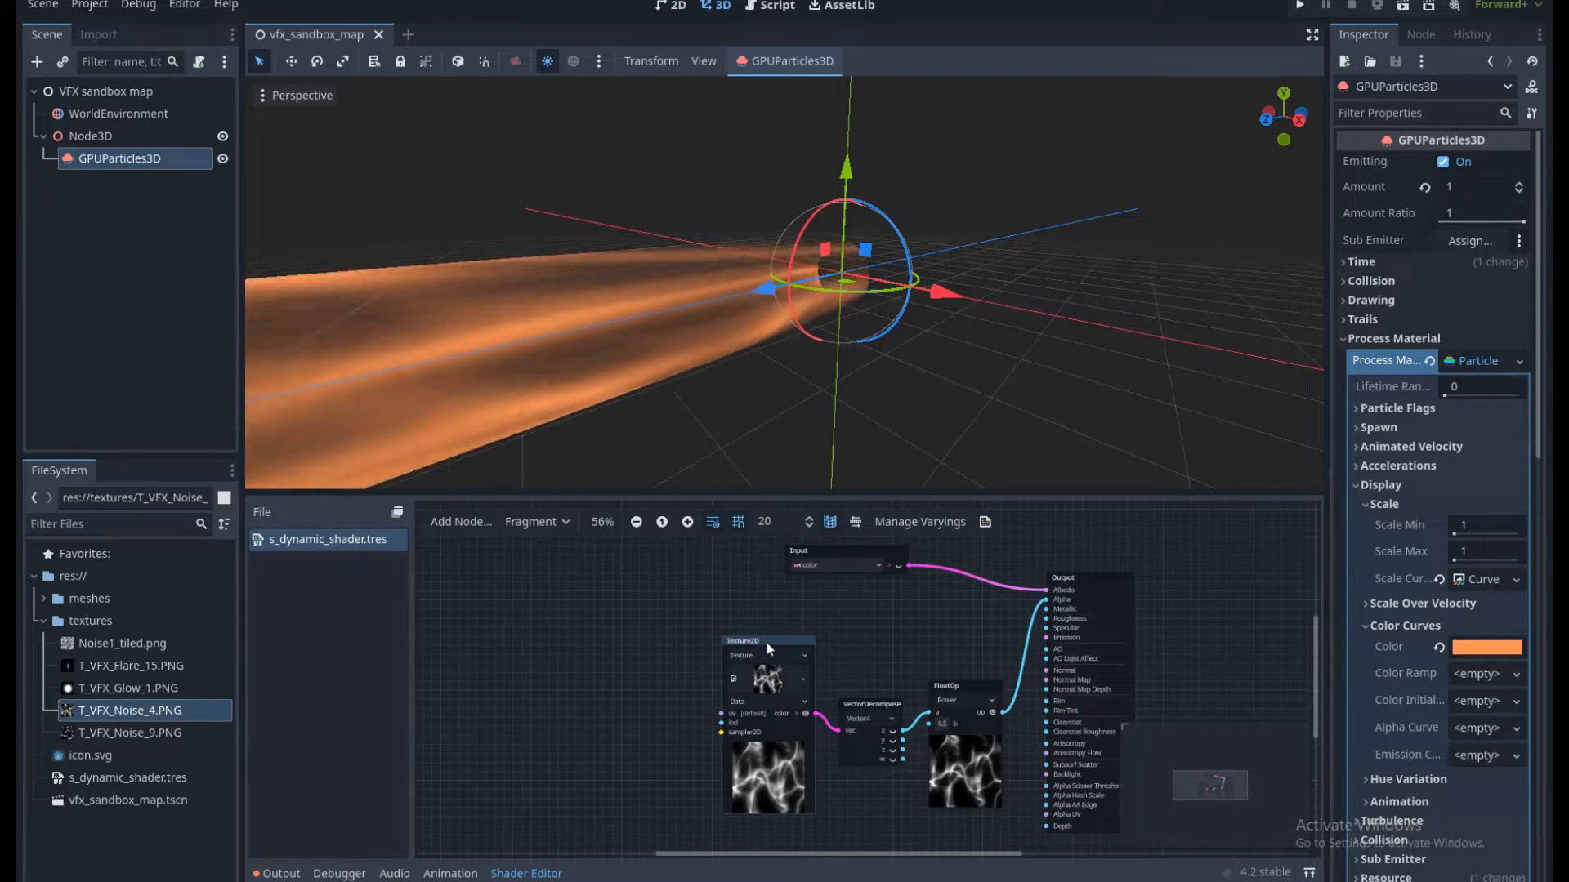
scroll(676, 703, "up", 2)
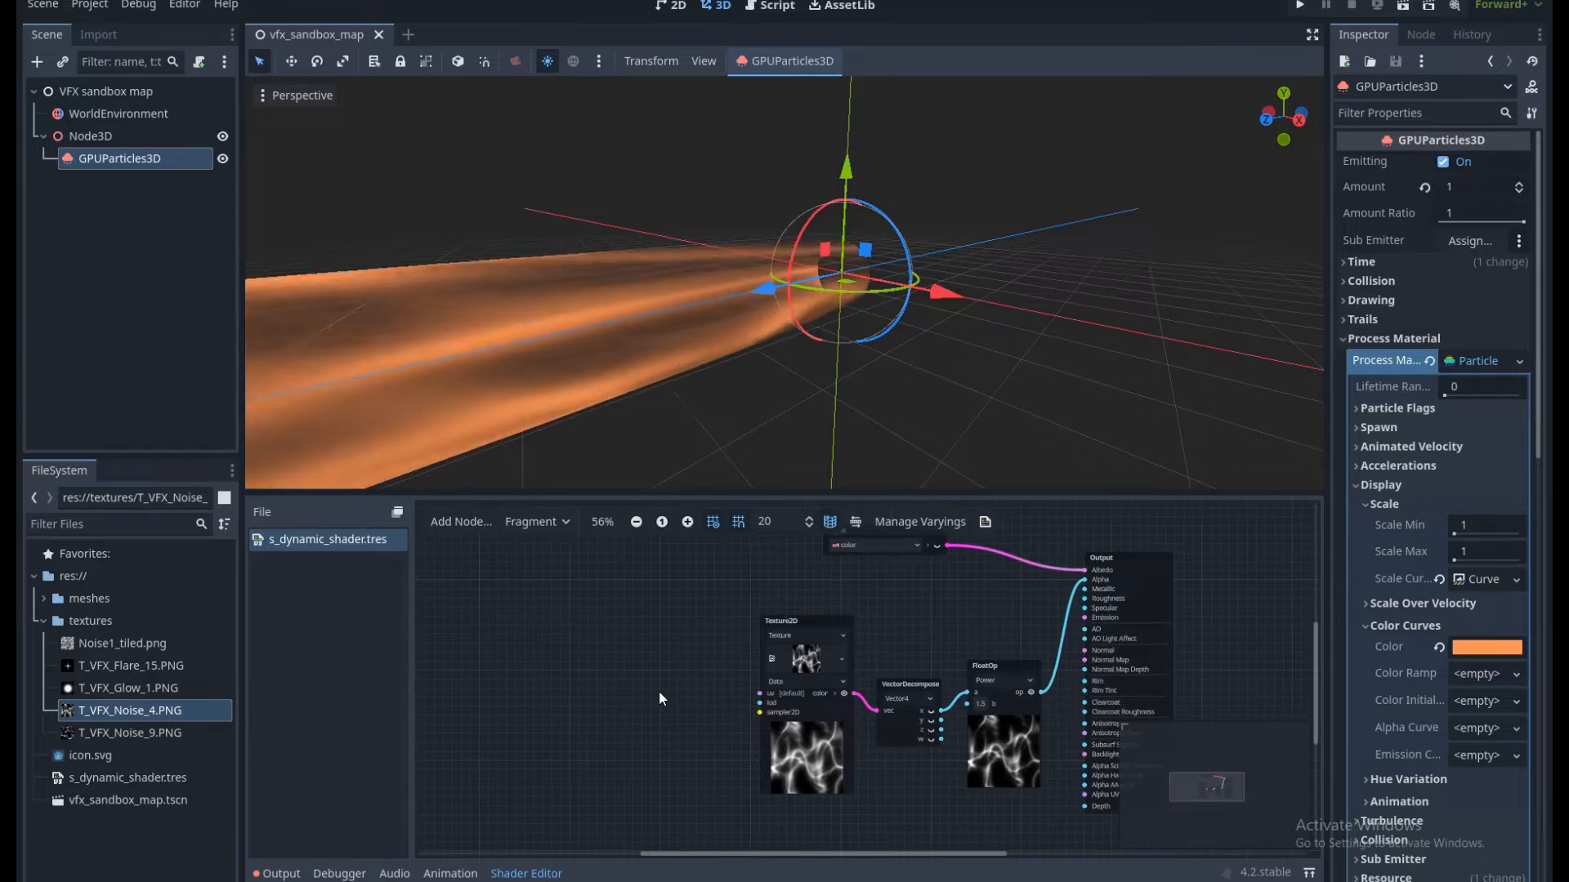
Add a UVPanning node in front of the Texture2D node and connect its uv output to the texture's uv input.
middle_click_drag(673, 680, 655, 669)
right_click(655, 645)
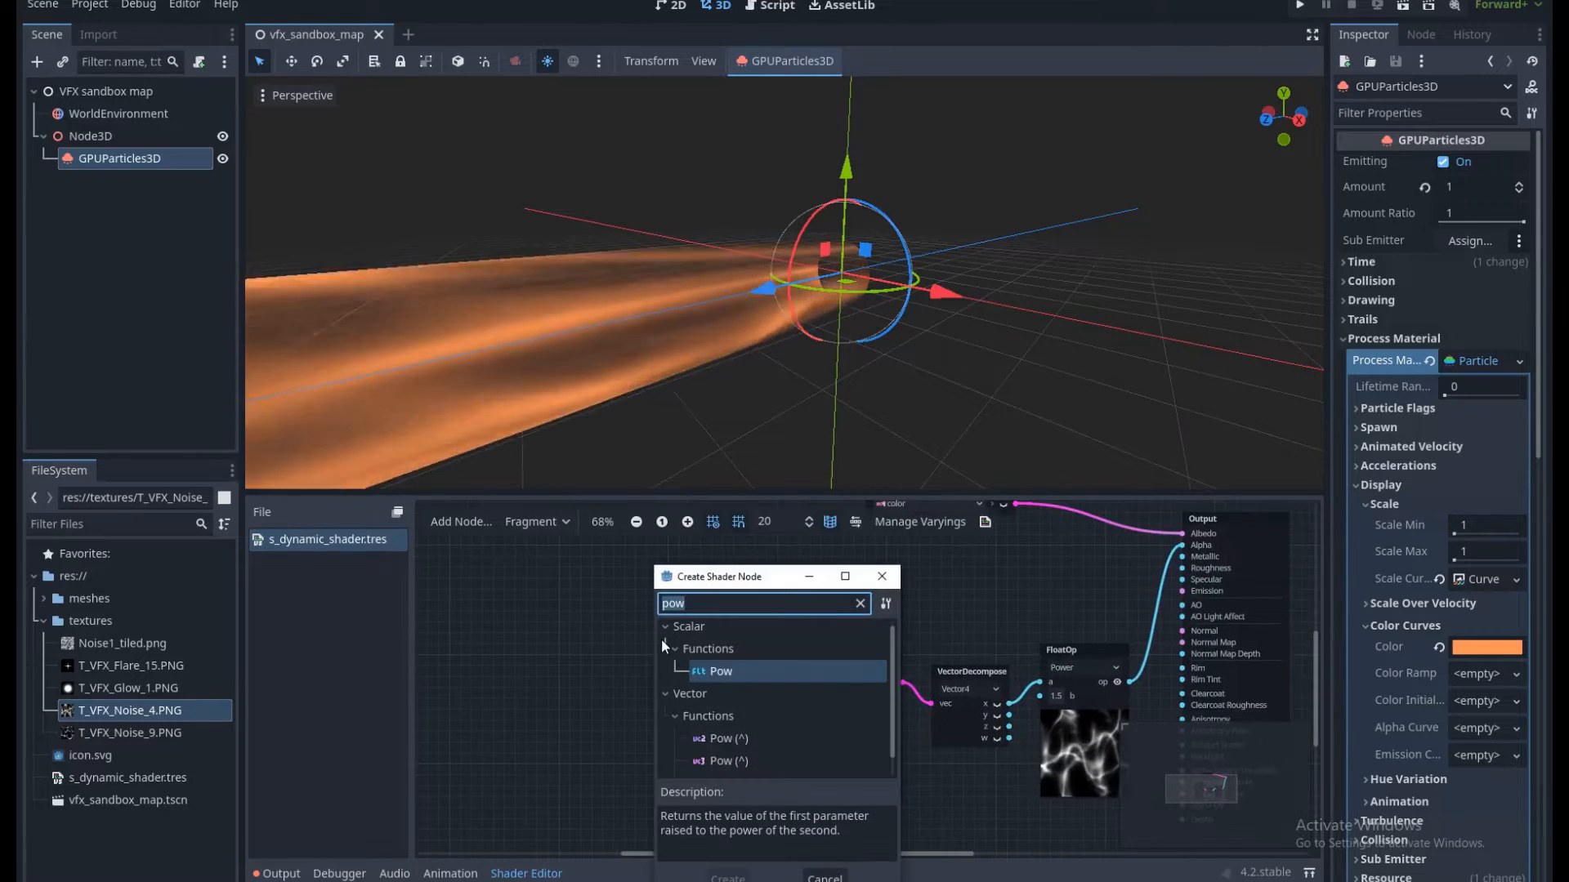
type("pna")
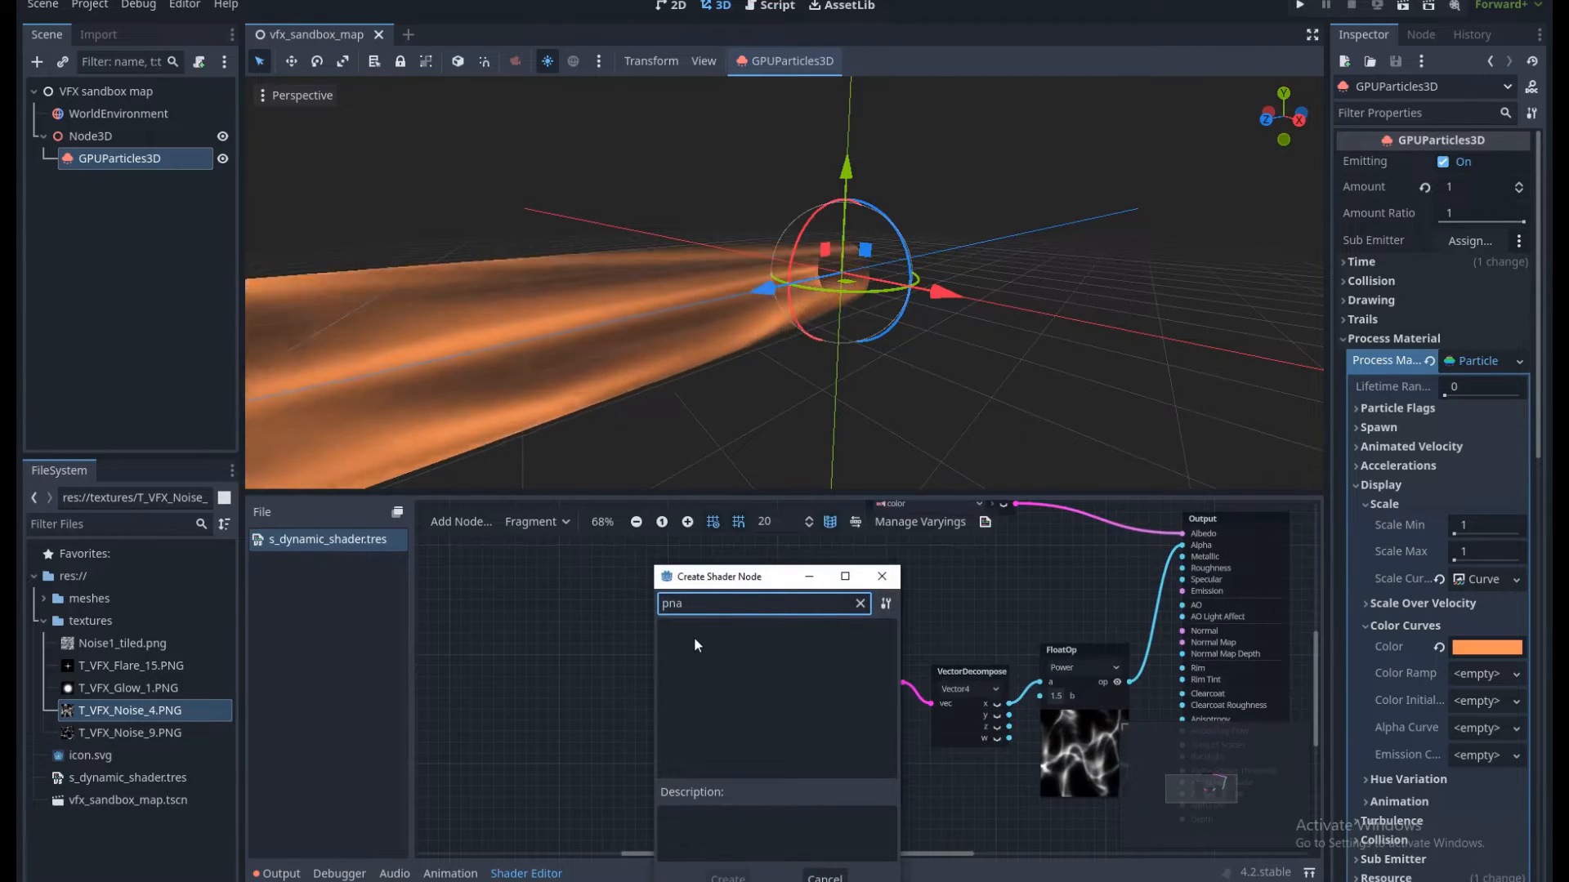
key("BackSpace")
key("BackSpace")
type("a")
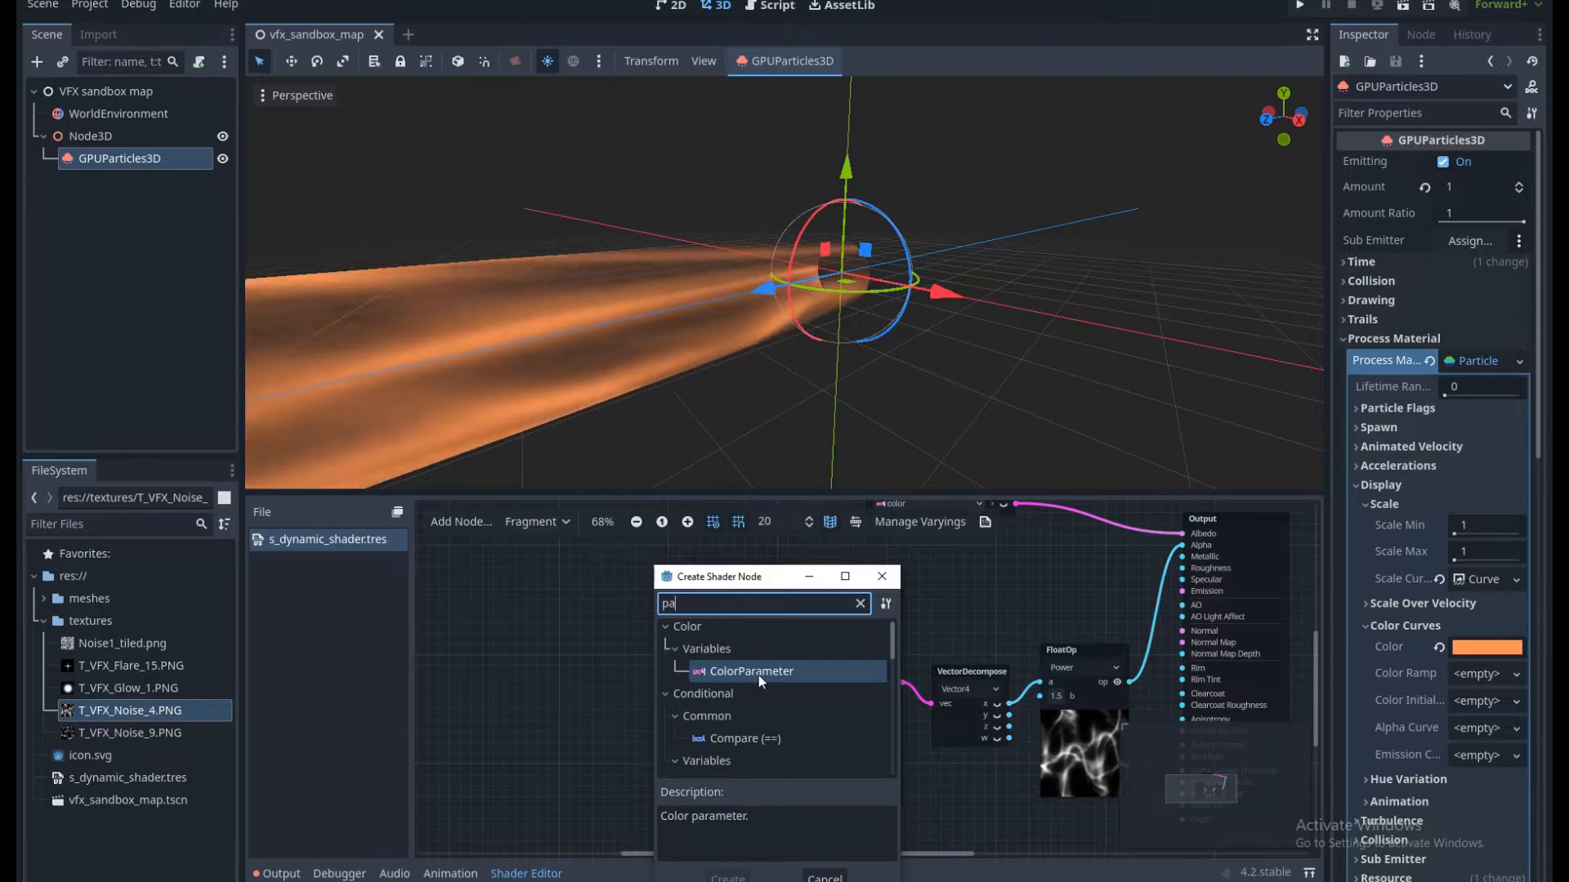
type("n")
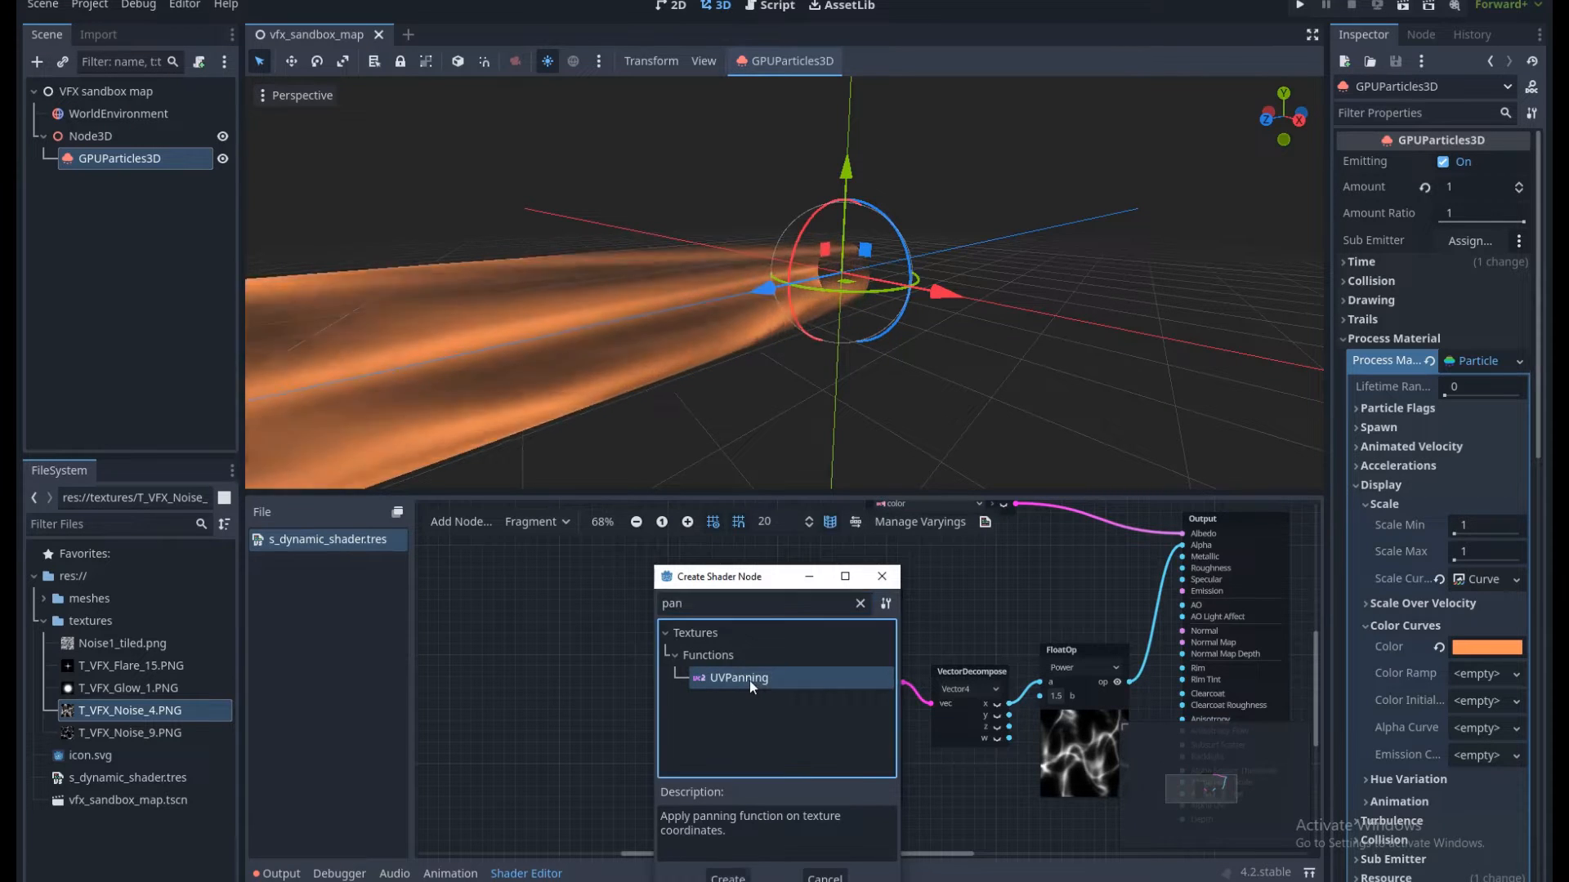
double_click(749, 680)
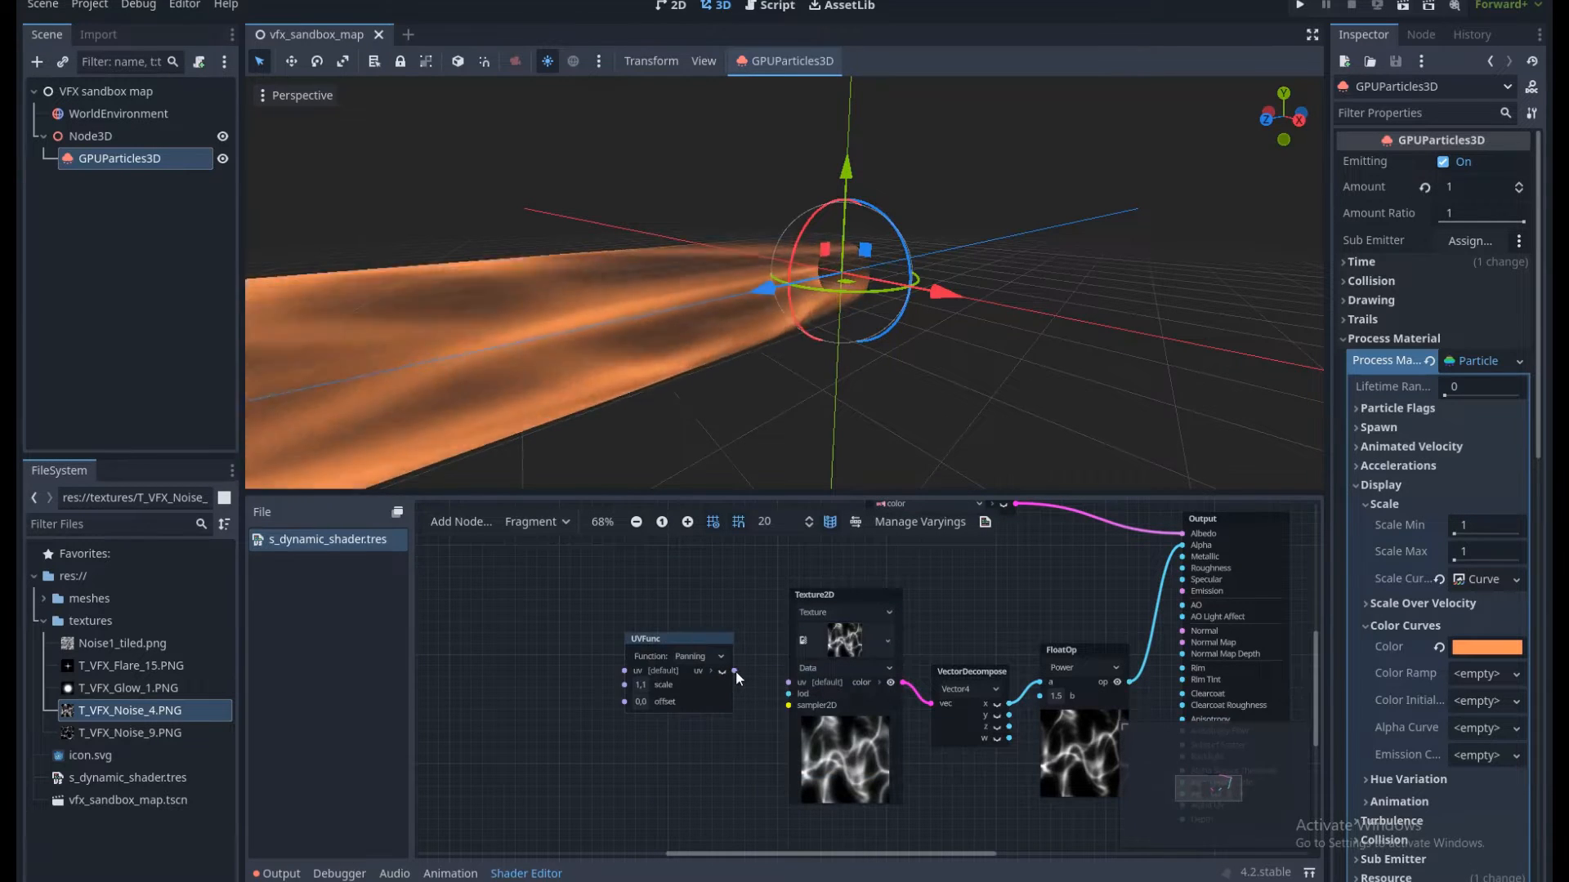
left_click_drag(735, 671, 788, 684)
left_click(704, 750)
Add a time Input node in front of the UV panning node.
middle_click_drag(659, 730, 799, 710)
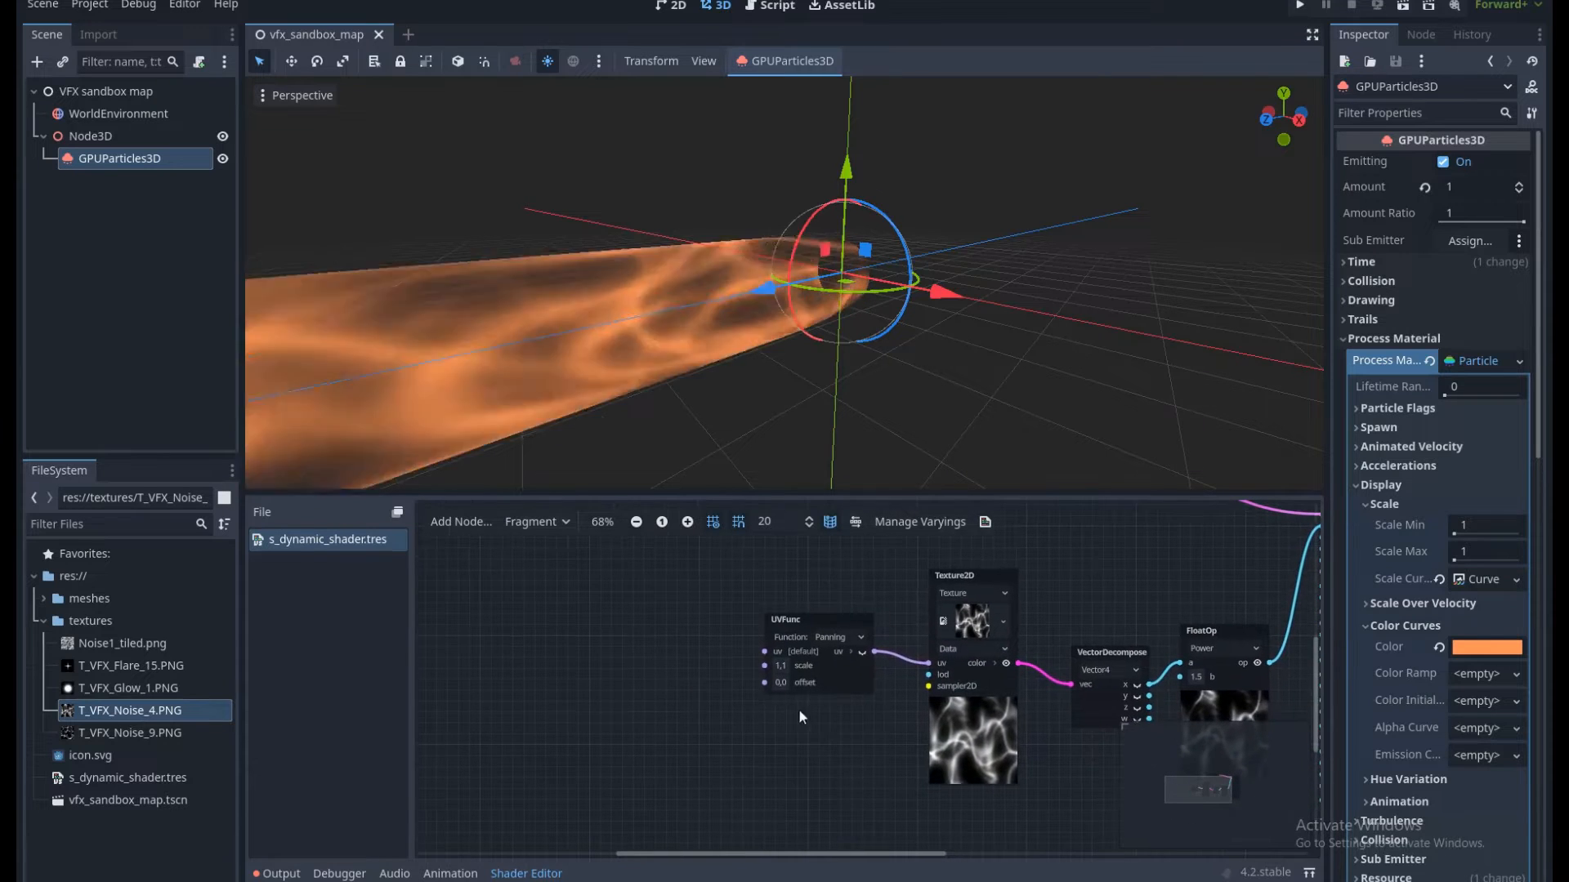
right_click(574, 633)
type("tiome")
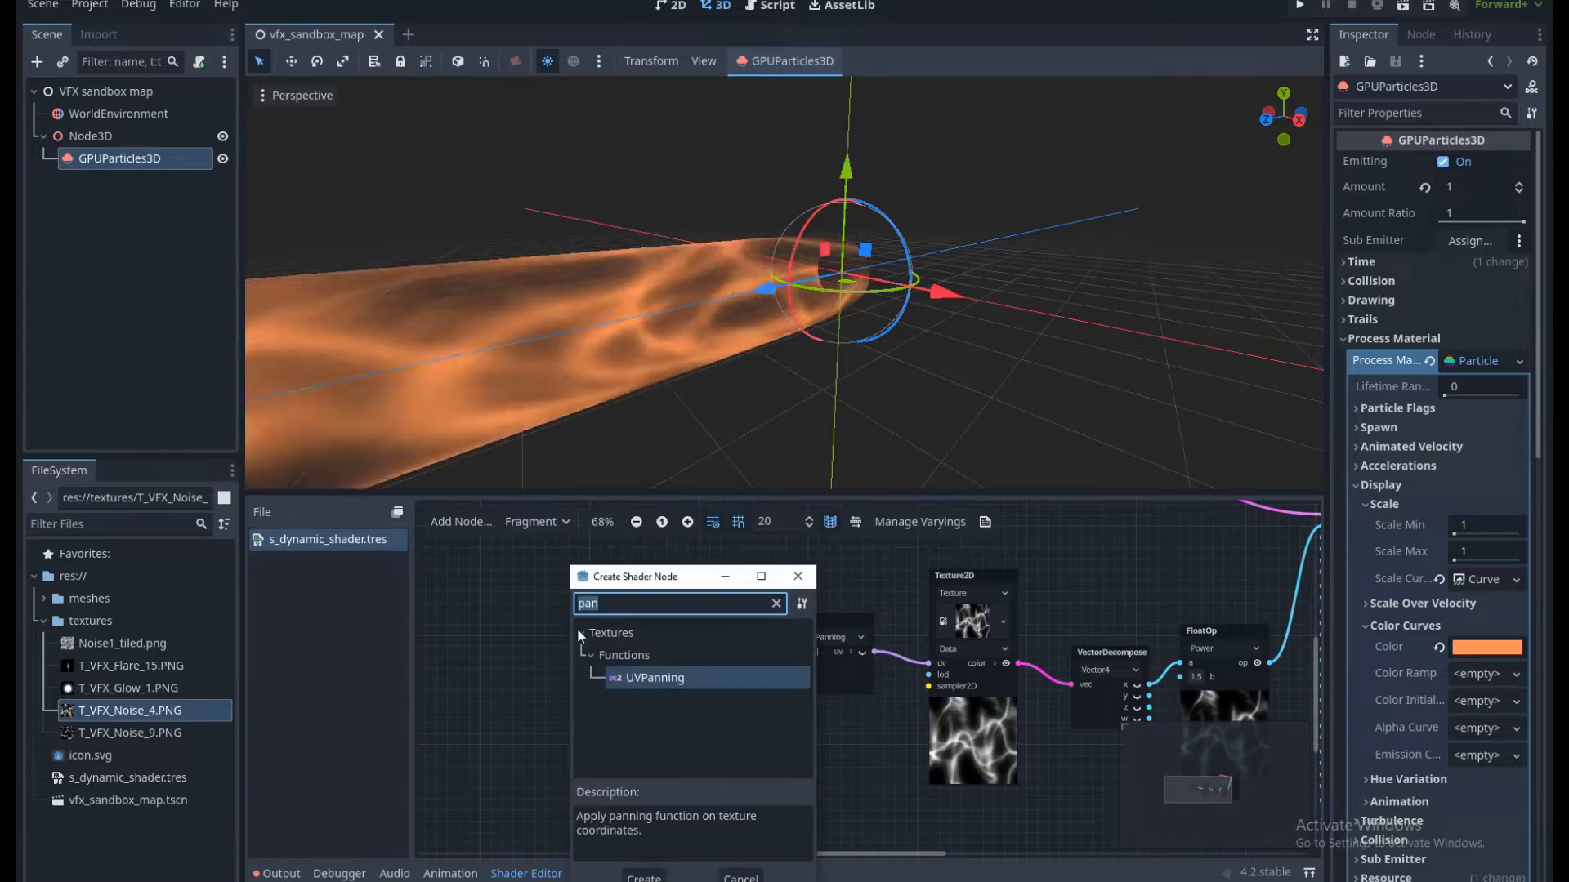
key("BackSpace")
key("BackSpace")
key("BackSpace")
type("me")
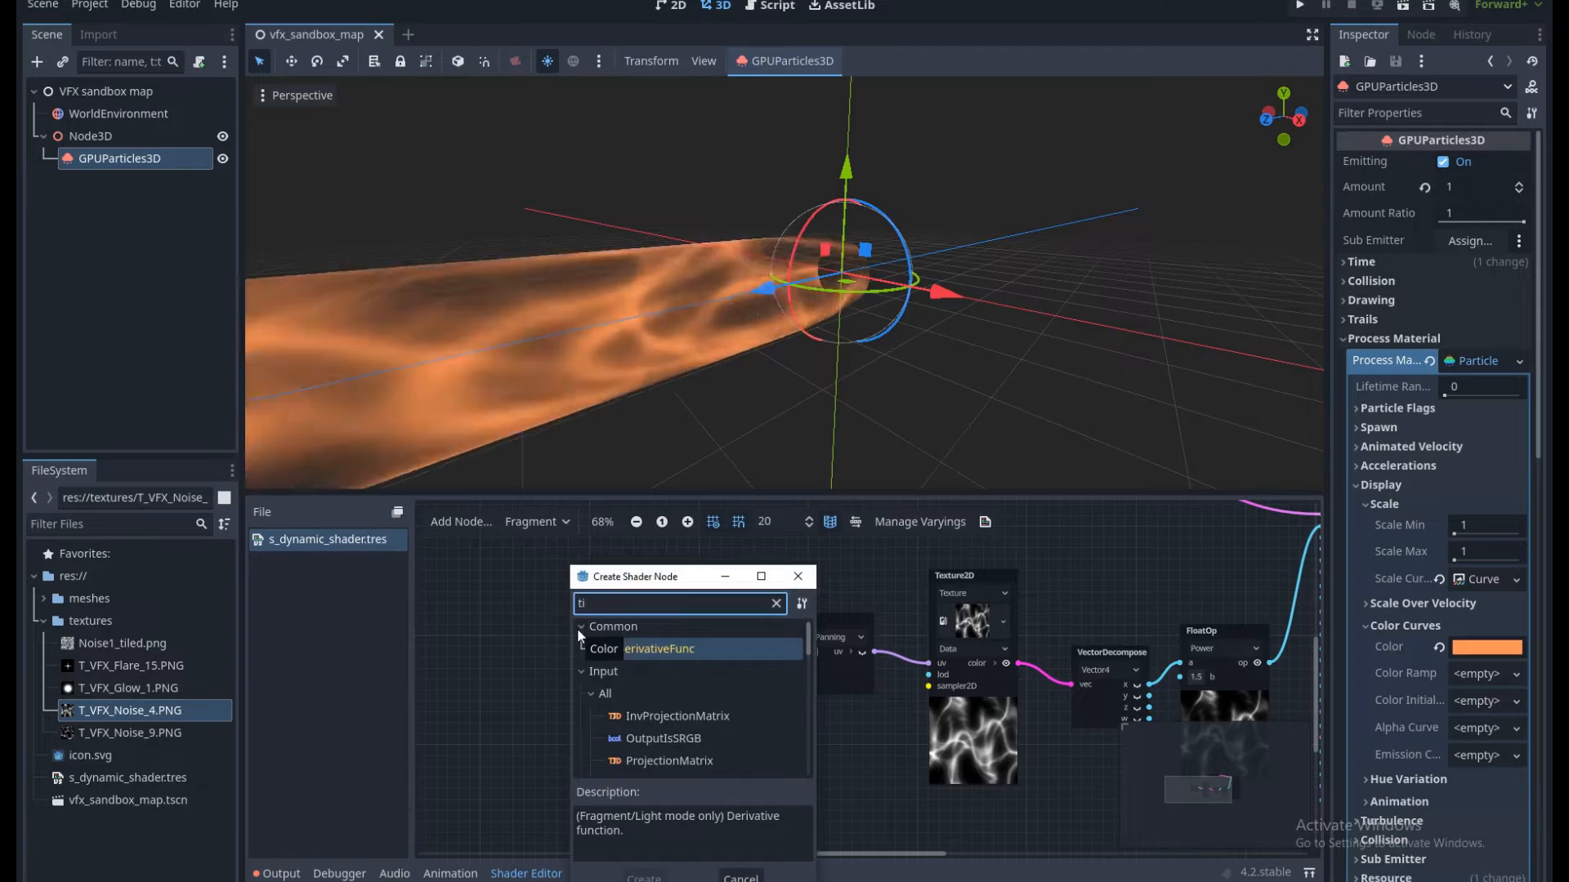
double_click(687, 683)
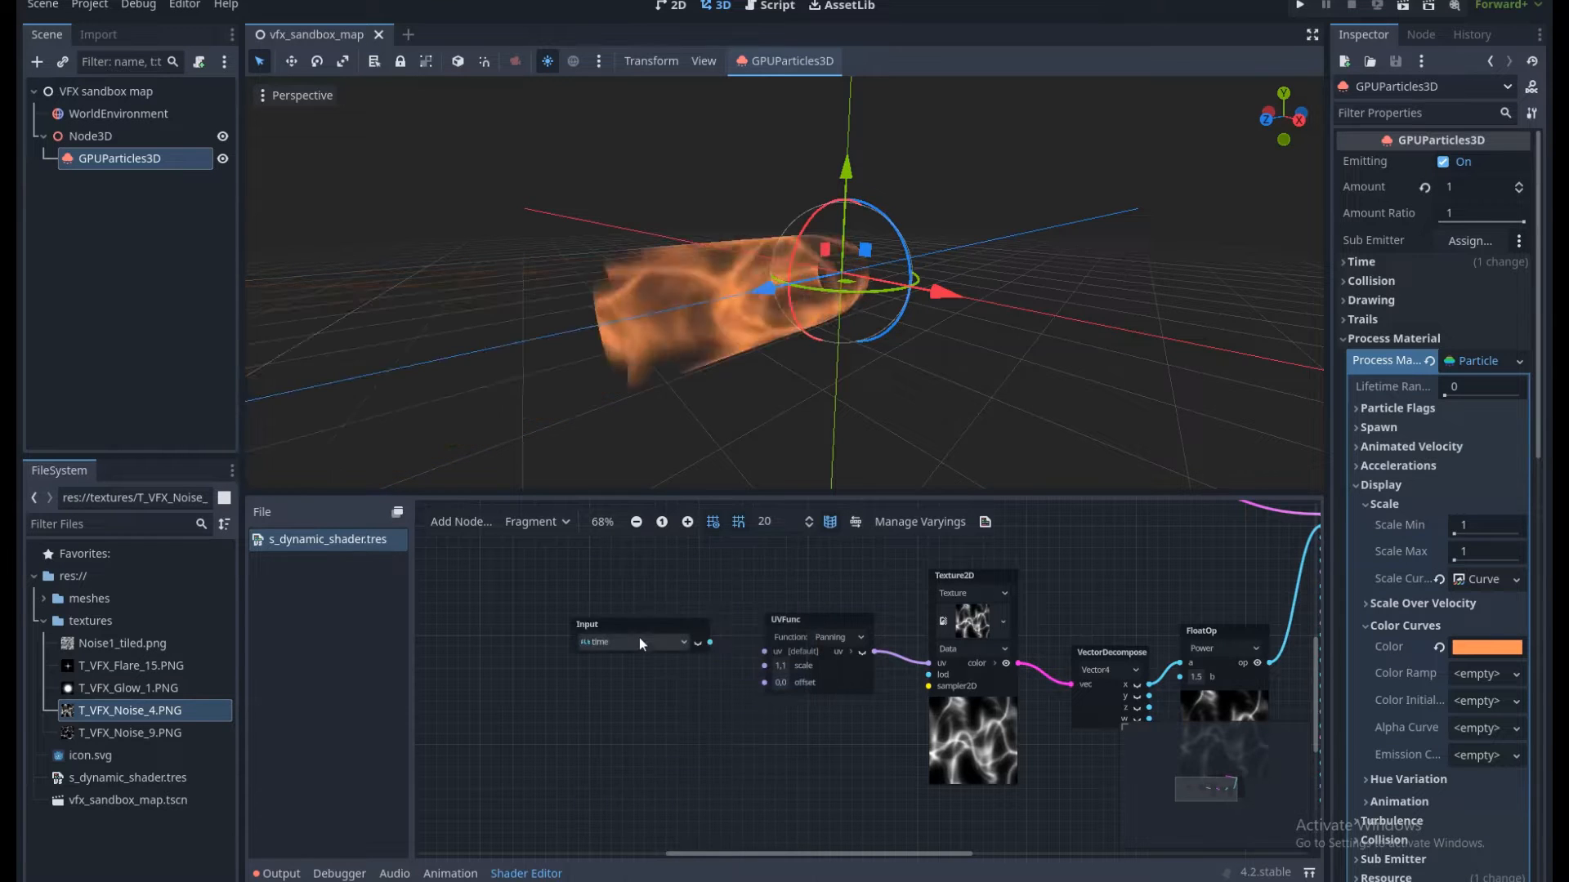
Add a Vector2 Multiply node that takes time as a and feeds its op output to the panning node's offset.
left_click_drag(630, 606, 634, 690)
type("multi")
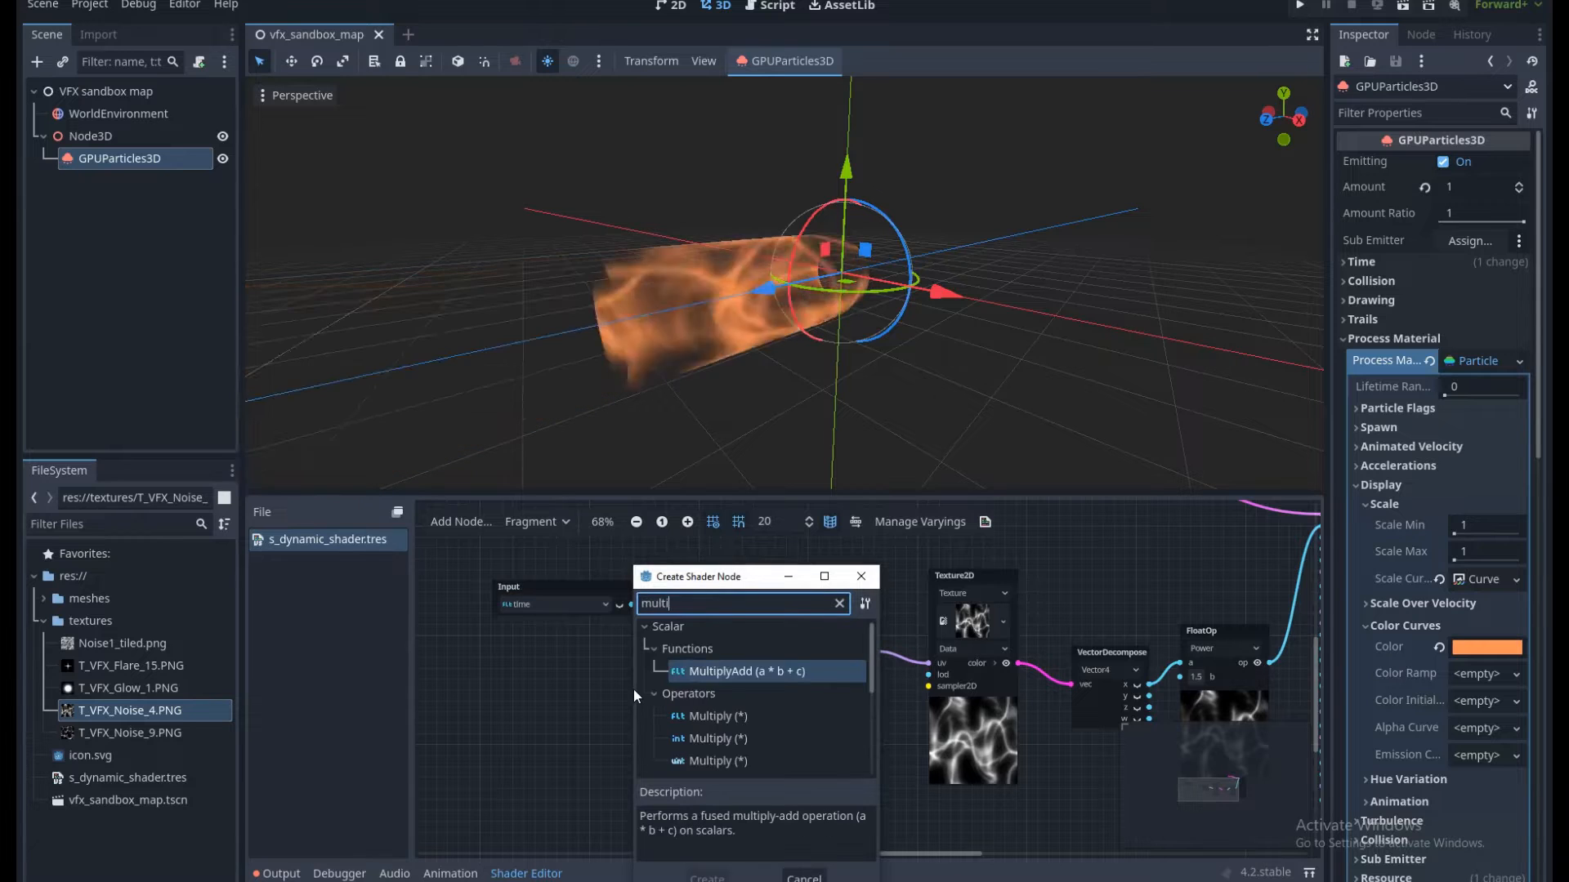
scroll(758, 723, "down", 5)
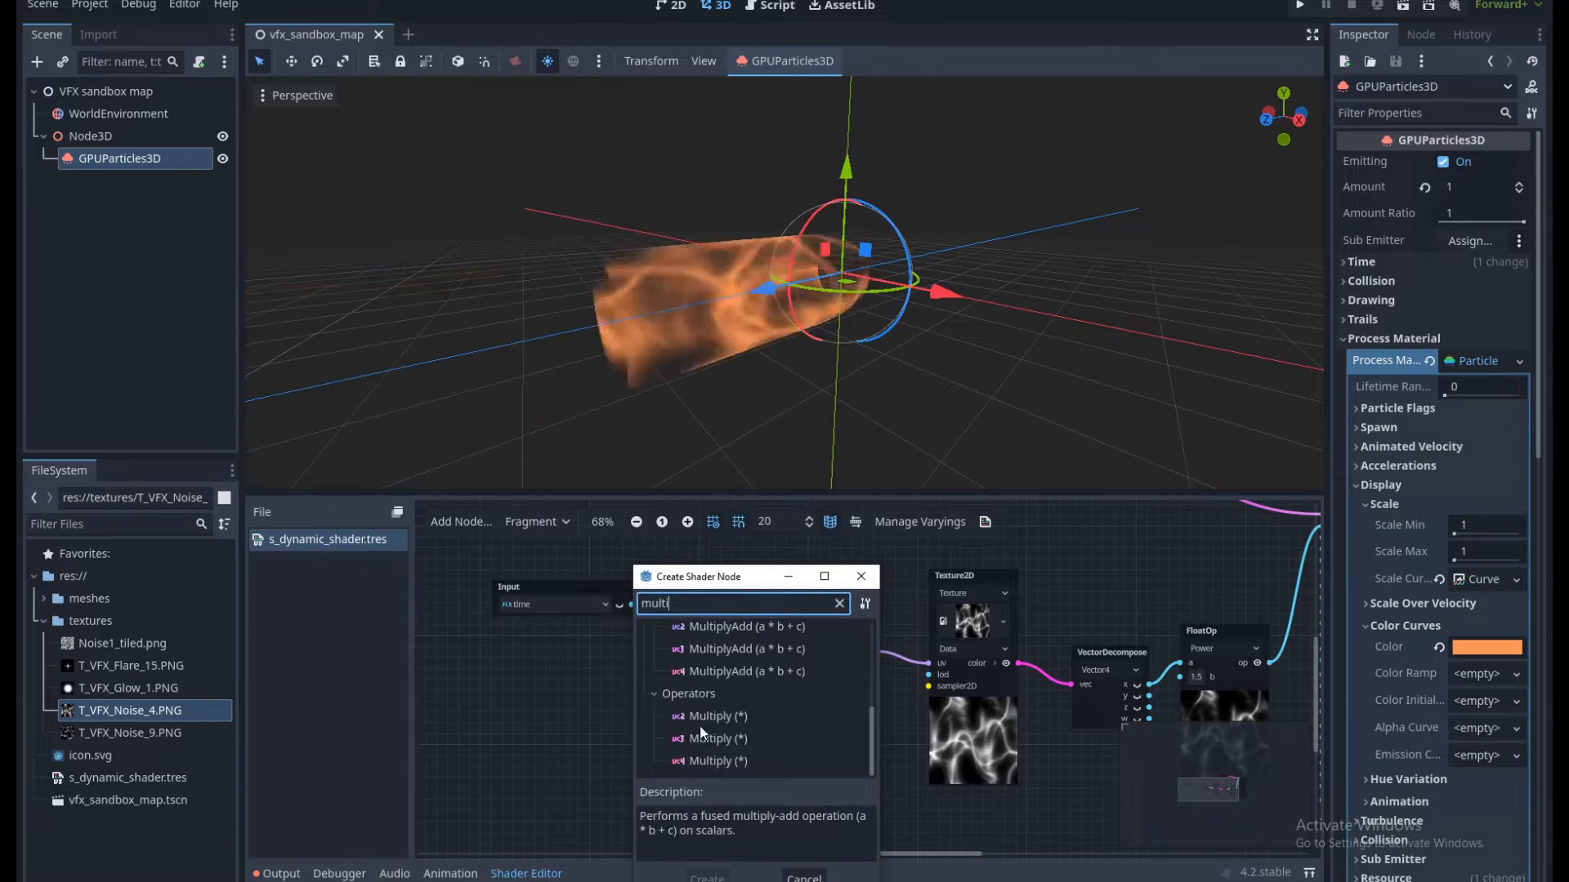
double_click(700, 719)
left_click_drag(703, 745, 707, 658)
left_click(699, 745)
middle_click_drag(744, 756, 707, 736)
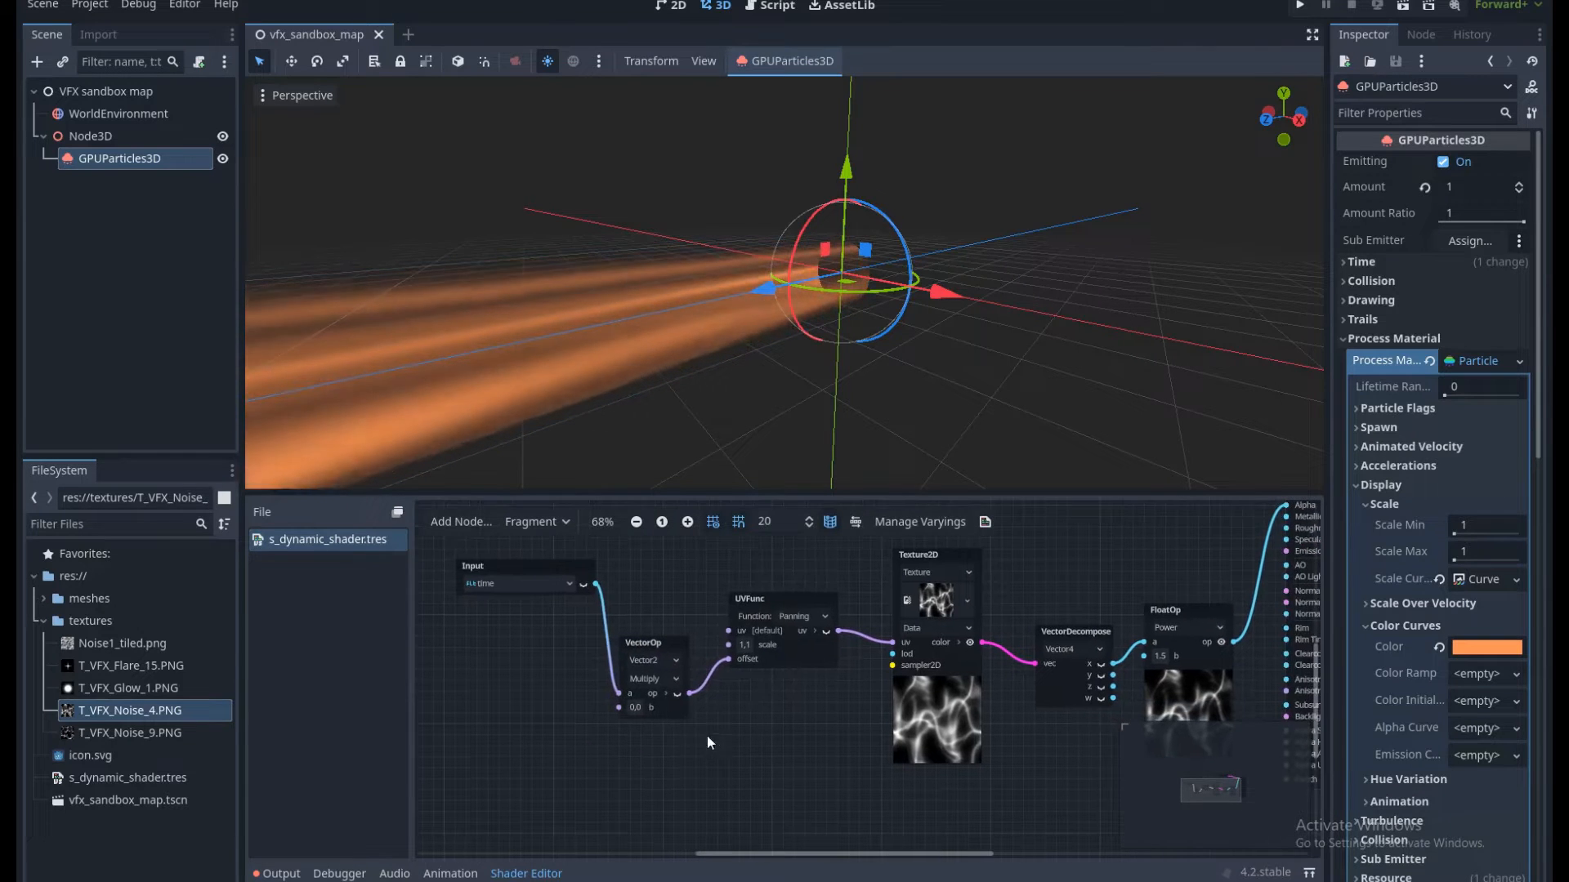
Set the Vector2 Multiply node's b value to x 2 and y 1.
left_click(634, 708)
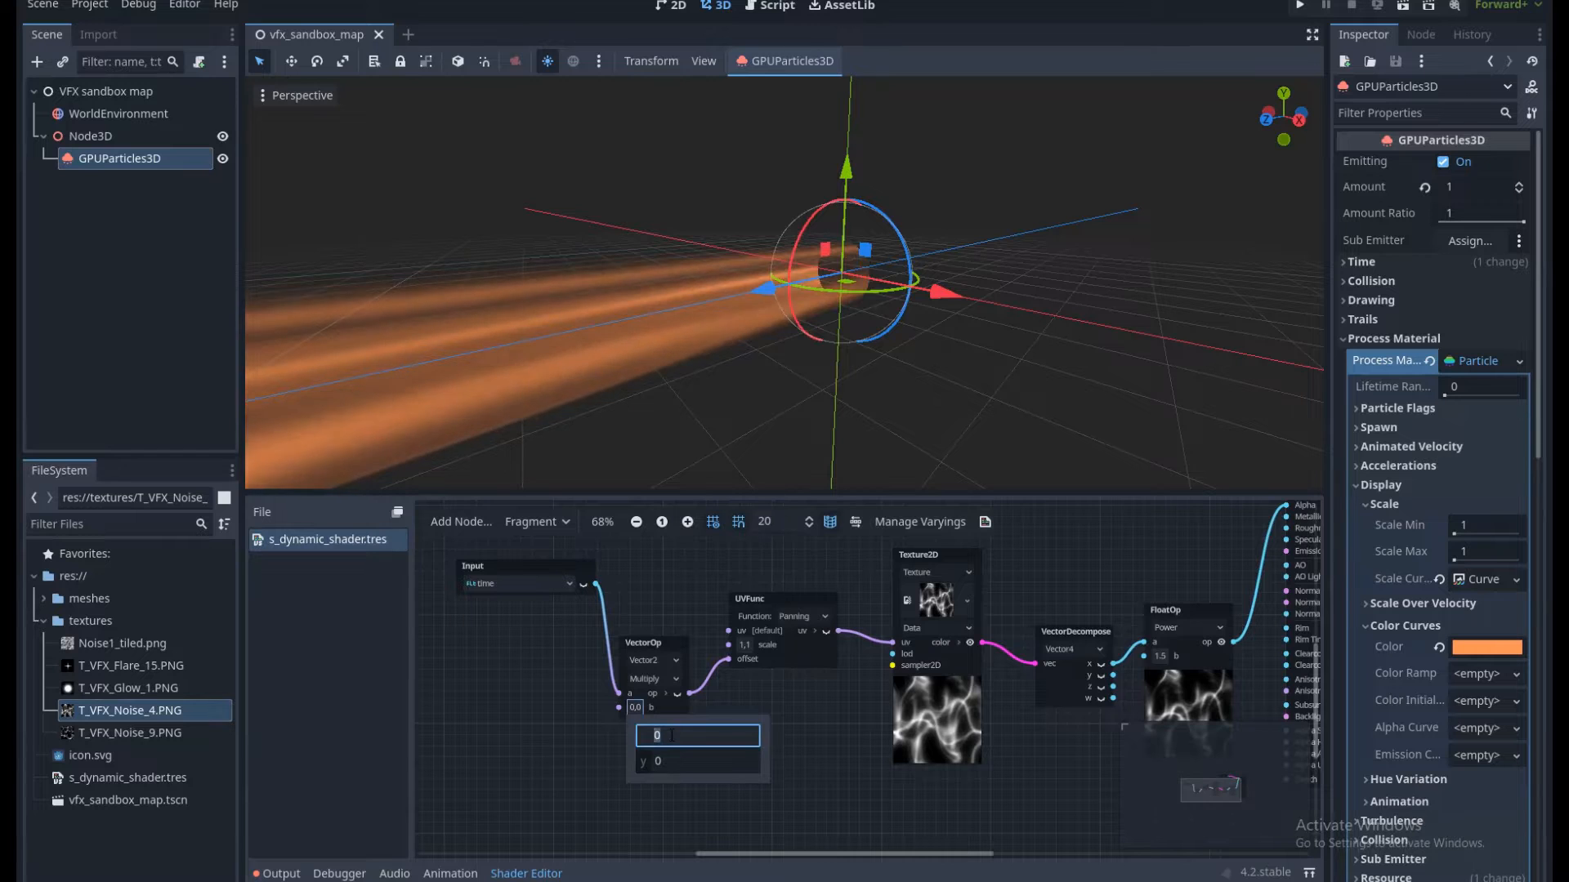
type("1")
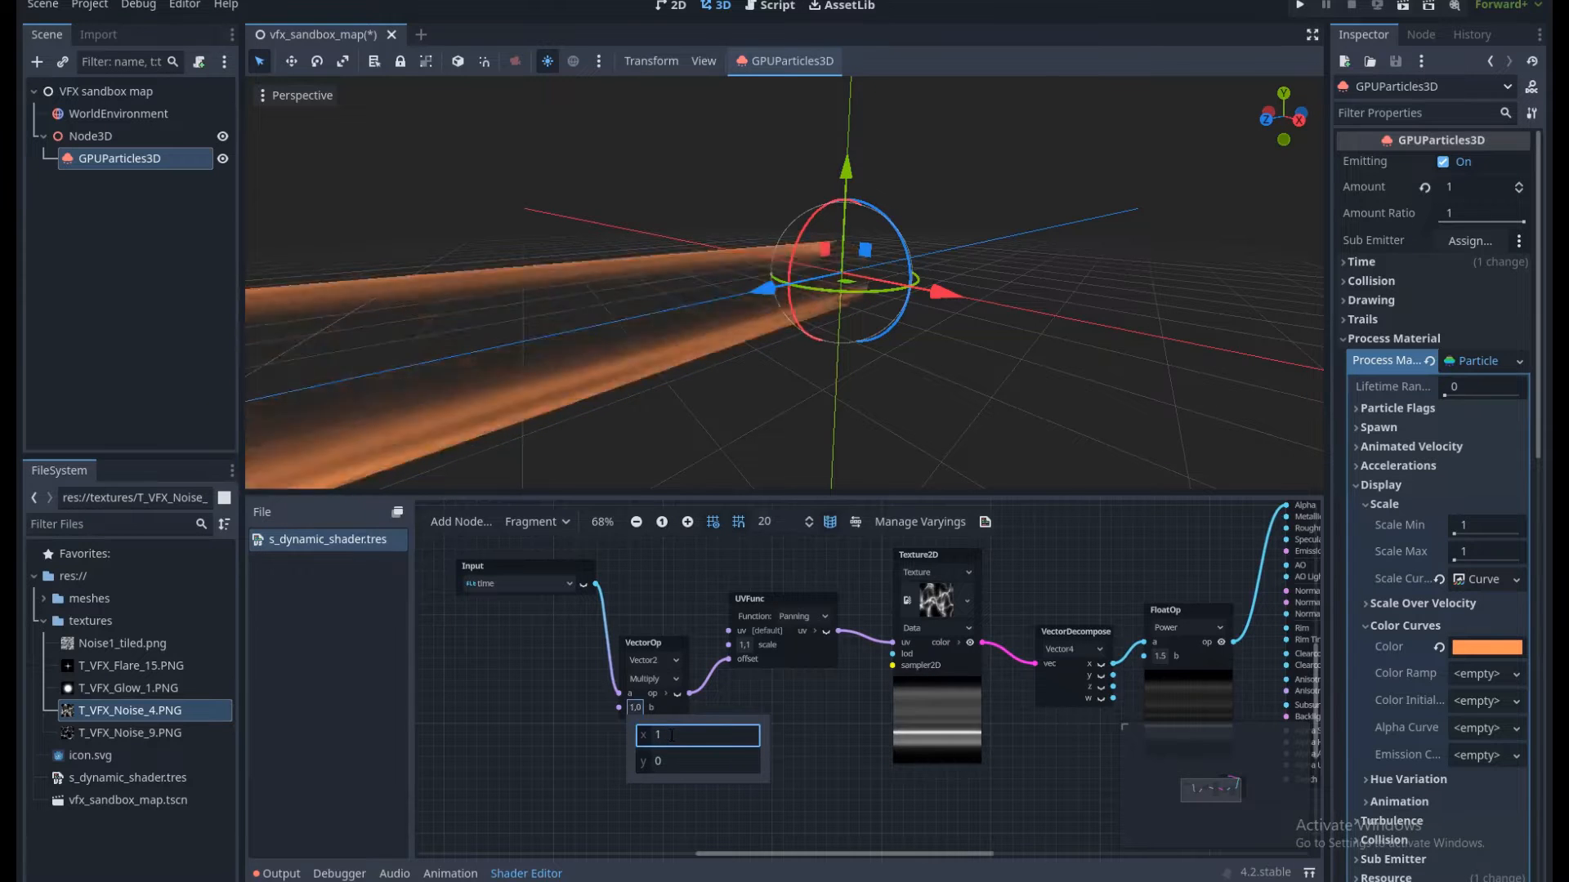
key("BackSpace")
type("2")
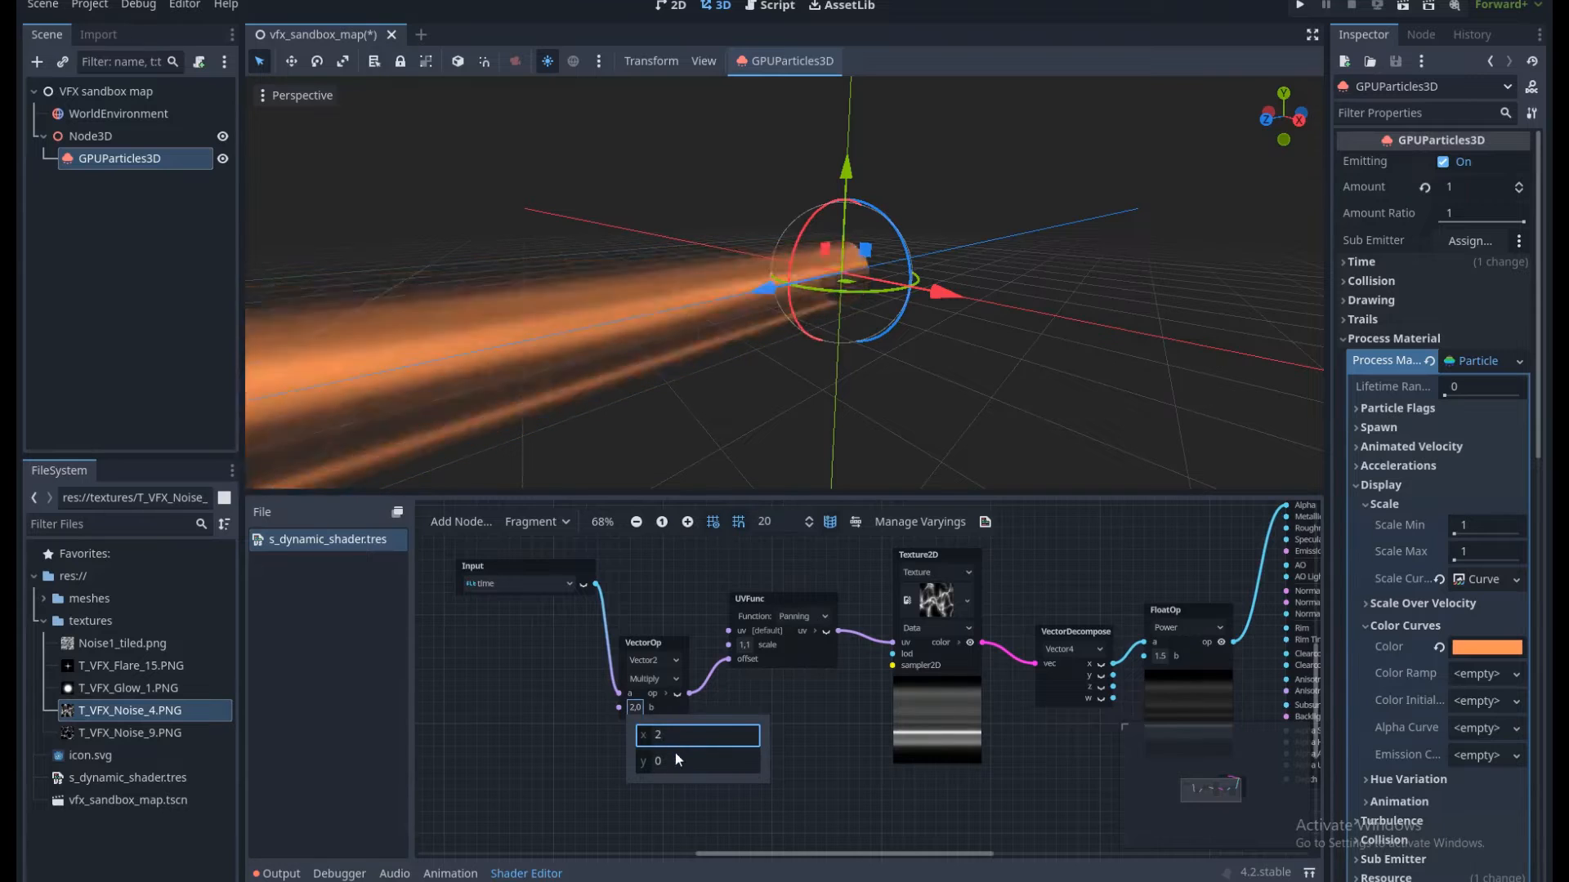
left_click(675, 760)
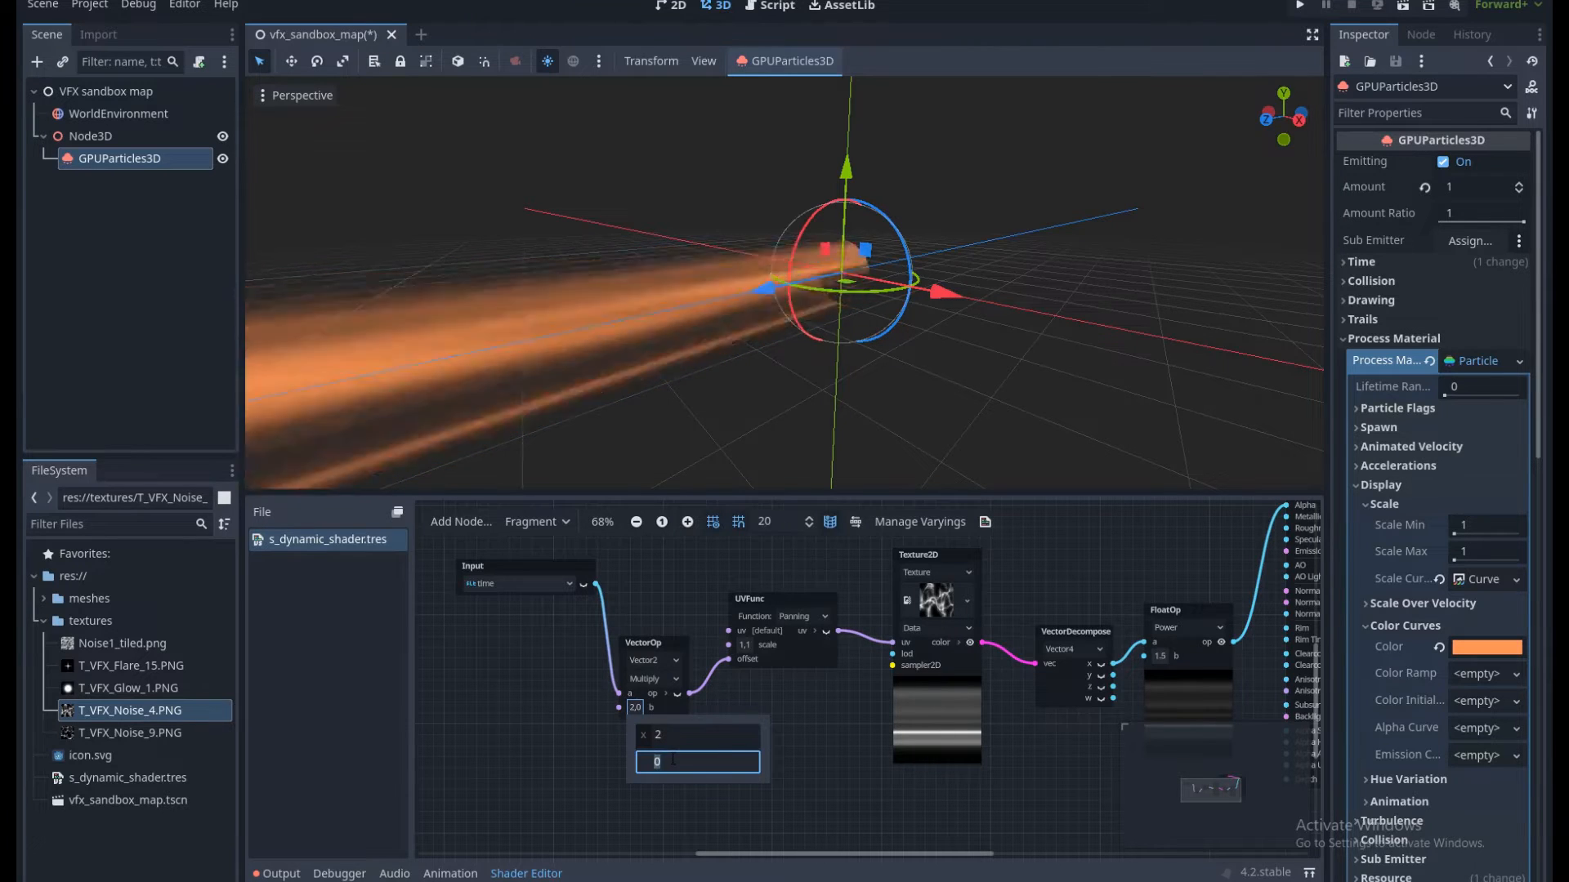
type("1")
key("Return")
left_click(798, 743)
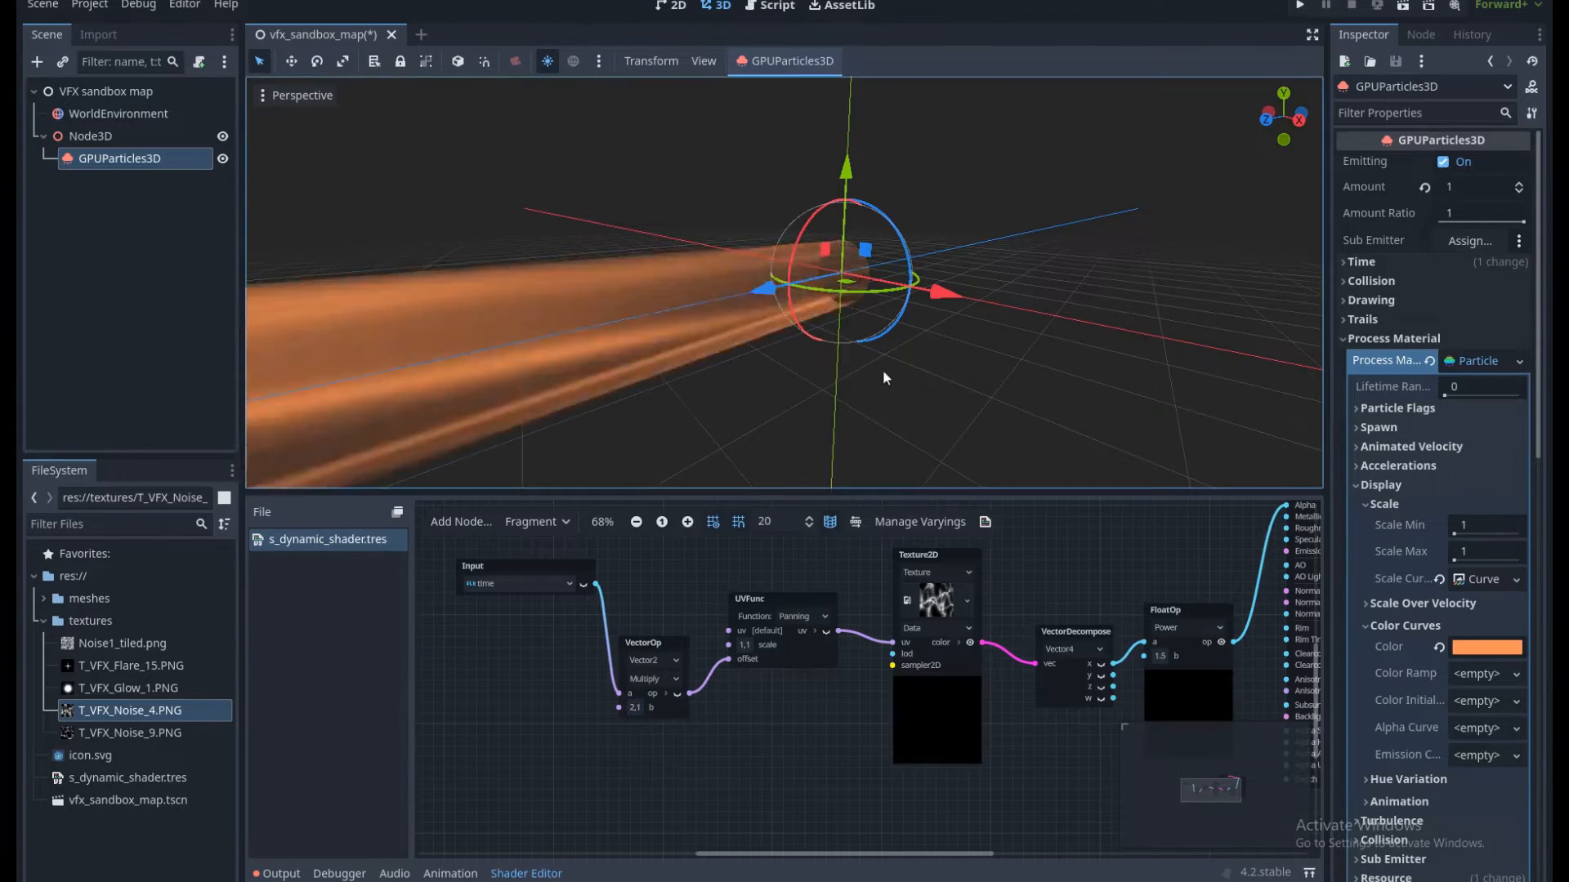
Deselect the particle node, view the whole beam from farther away and save the scene.
middle_click_drag(883, 375, 823, 383)
left_click(822, 383)
scroll(822, 383, "down", 4)
key("ctrl+s")
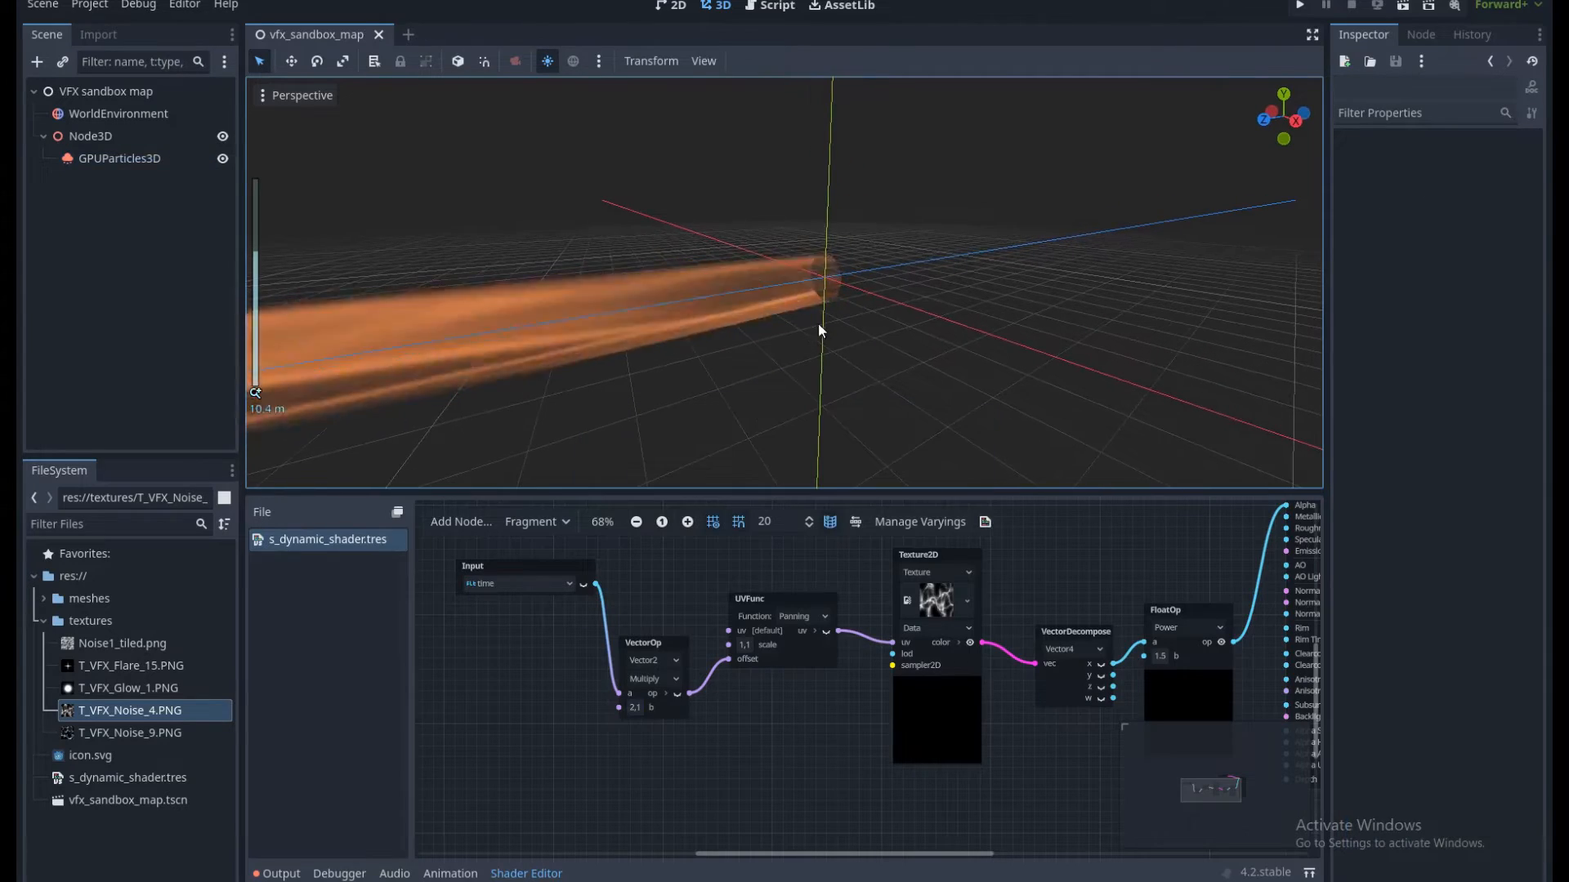
Move the Output node farther away from the Power node to widen the gap between them.
middle_click_drag(1080, 565, 797, 684)
scroll(805, 678, "down", 3)
middle_click_drag(851, 640, 911, 611)
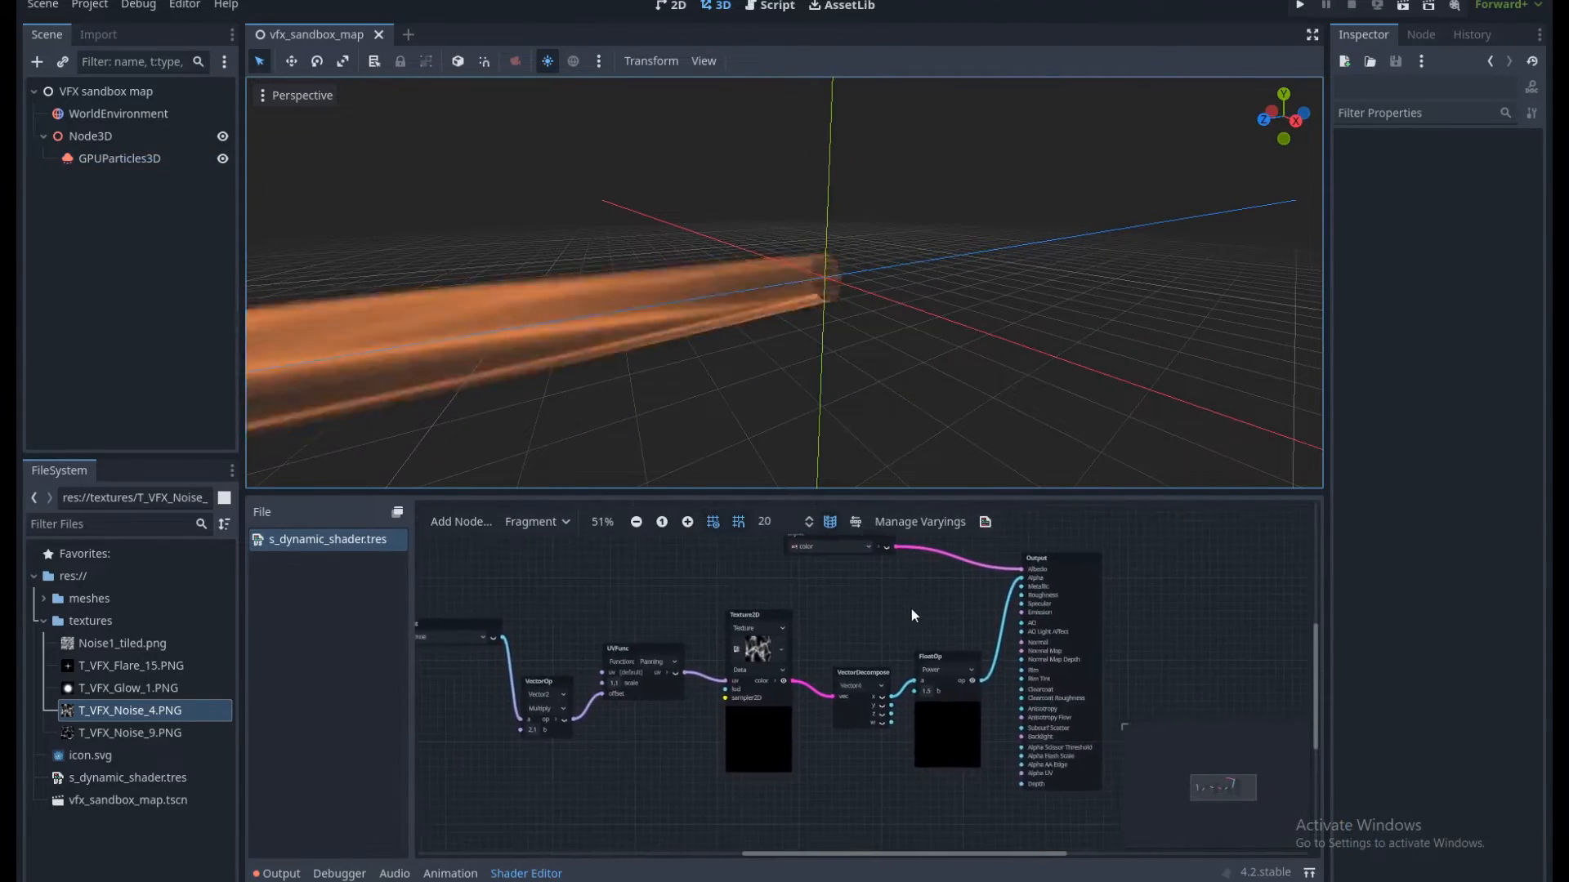
scroll(987, 553, "up", 1)
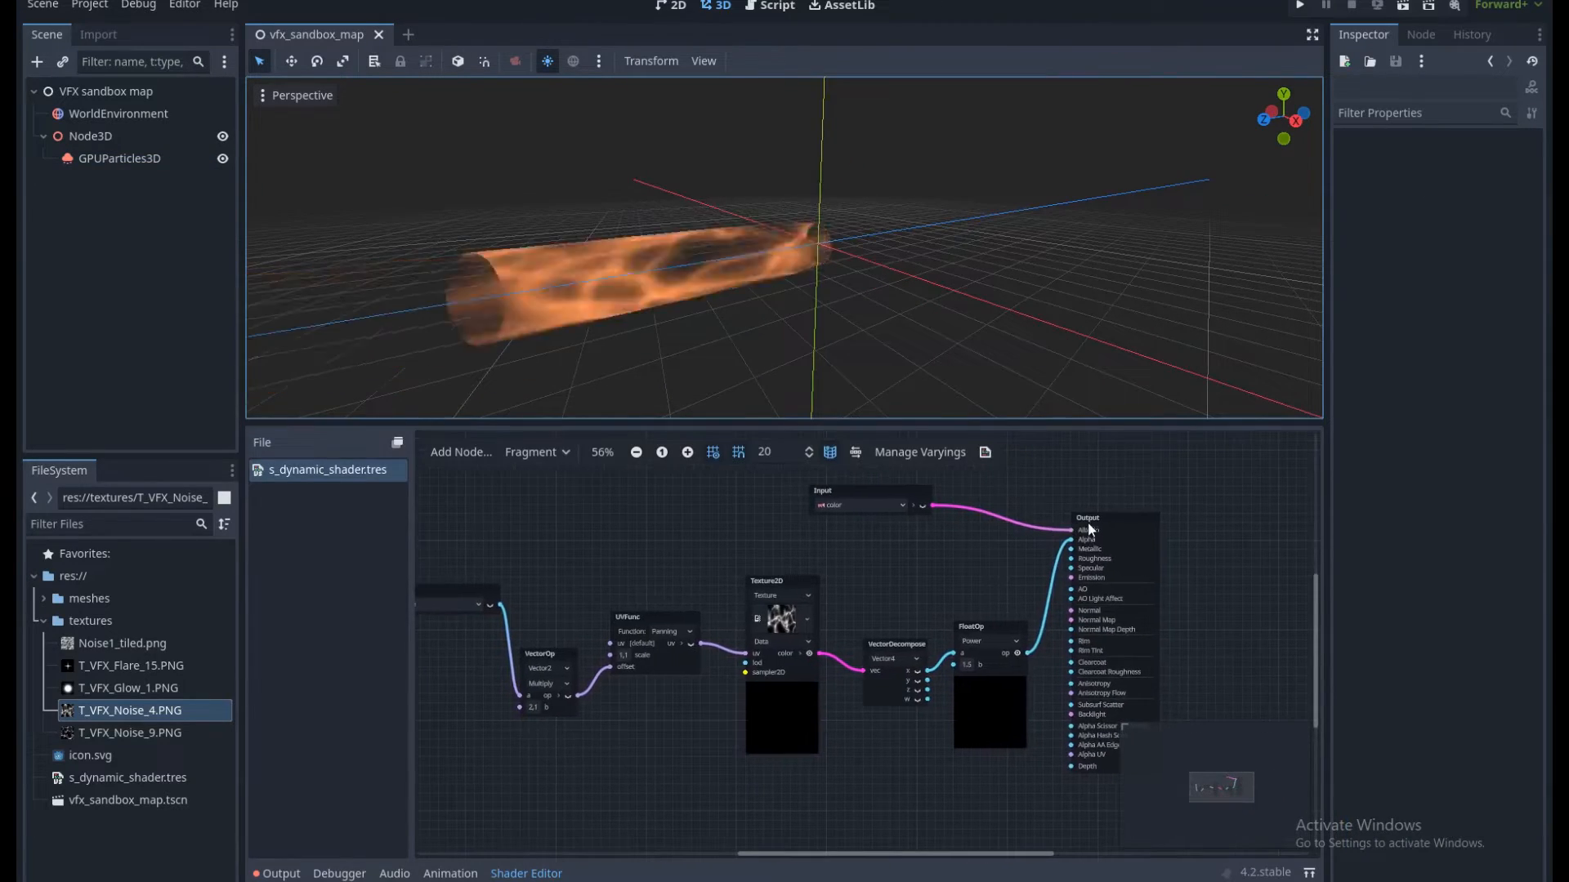
left_click_drag(1089, 523, 1149, 521)
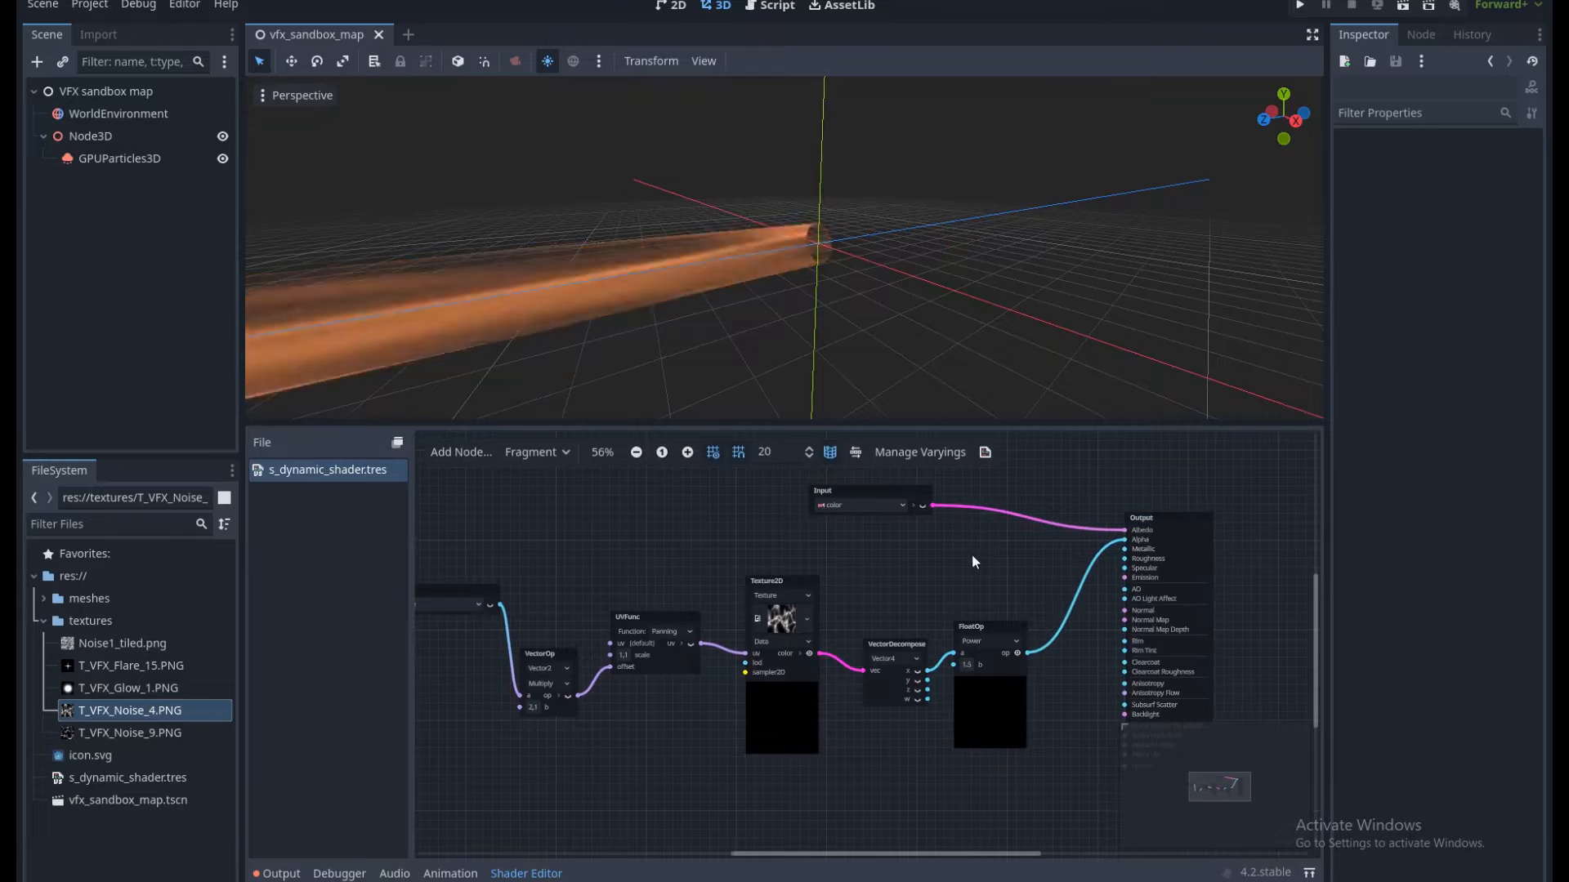
middle_click_drag(965, 557, 967, 576)
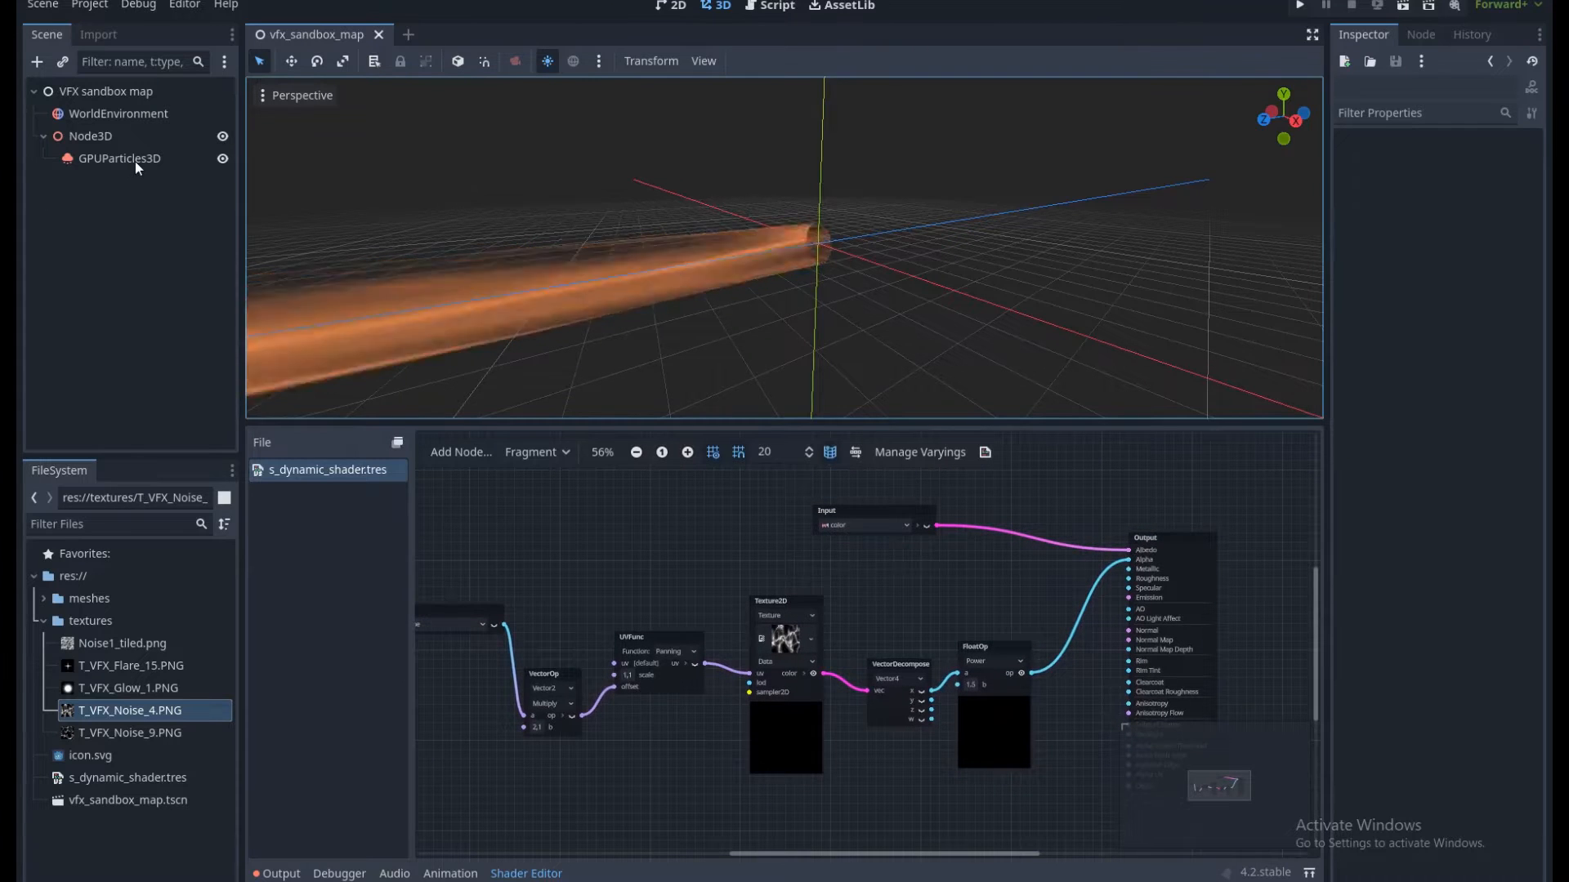
Lower the alpha of the GPUParticles3D process material color to 107.
left_click(135, 160)
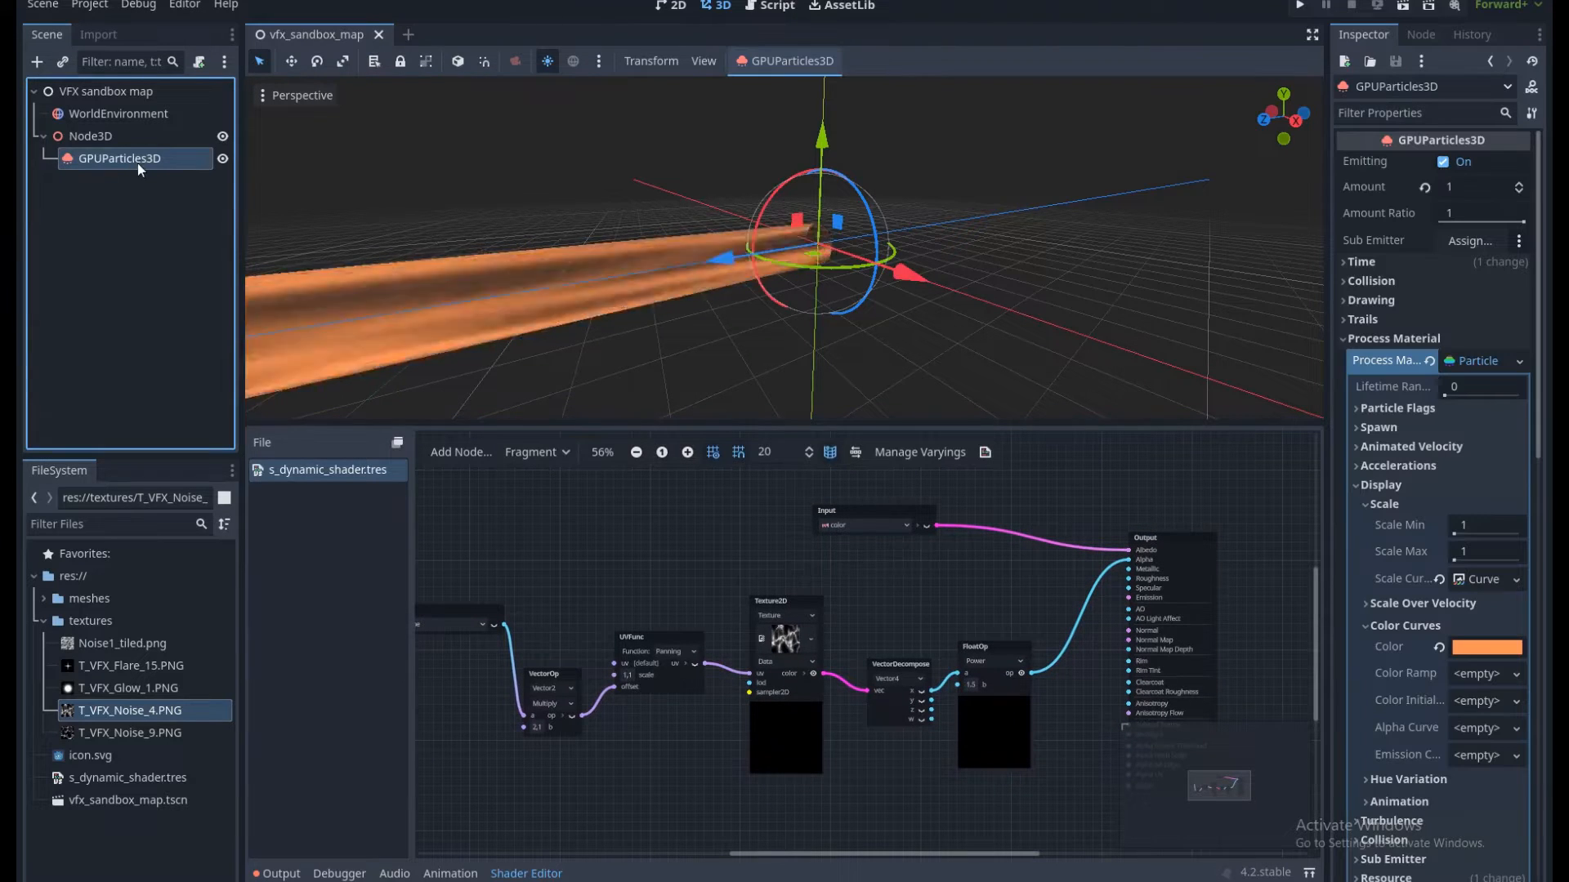
left_click(1476, 650)
left_click_drag(1453, 538, 1389, 531)
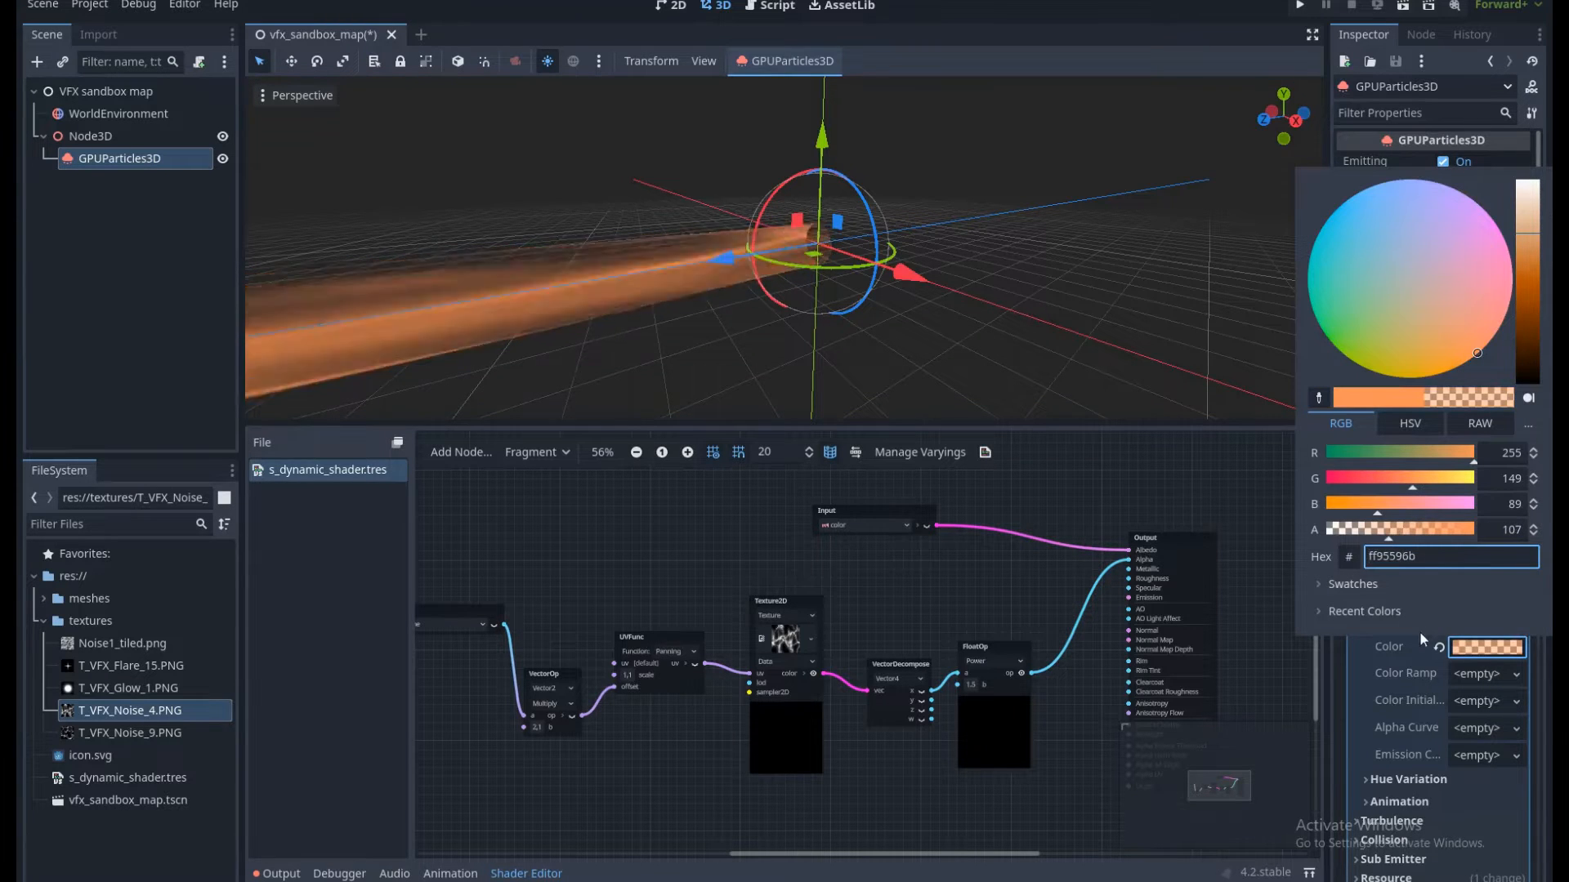
left_click(1428, 640)
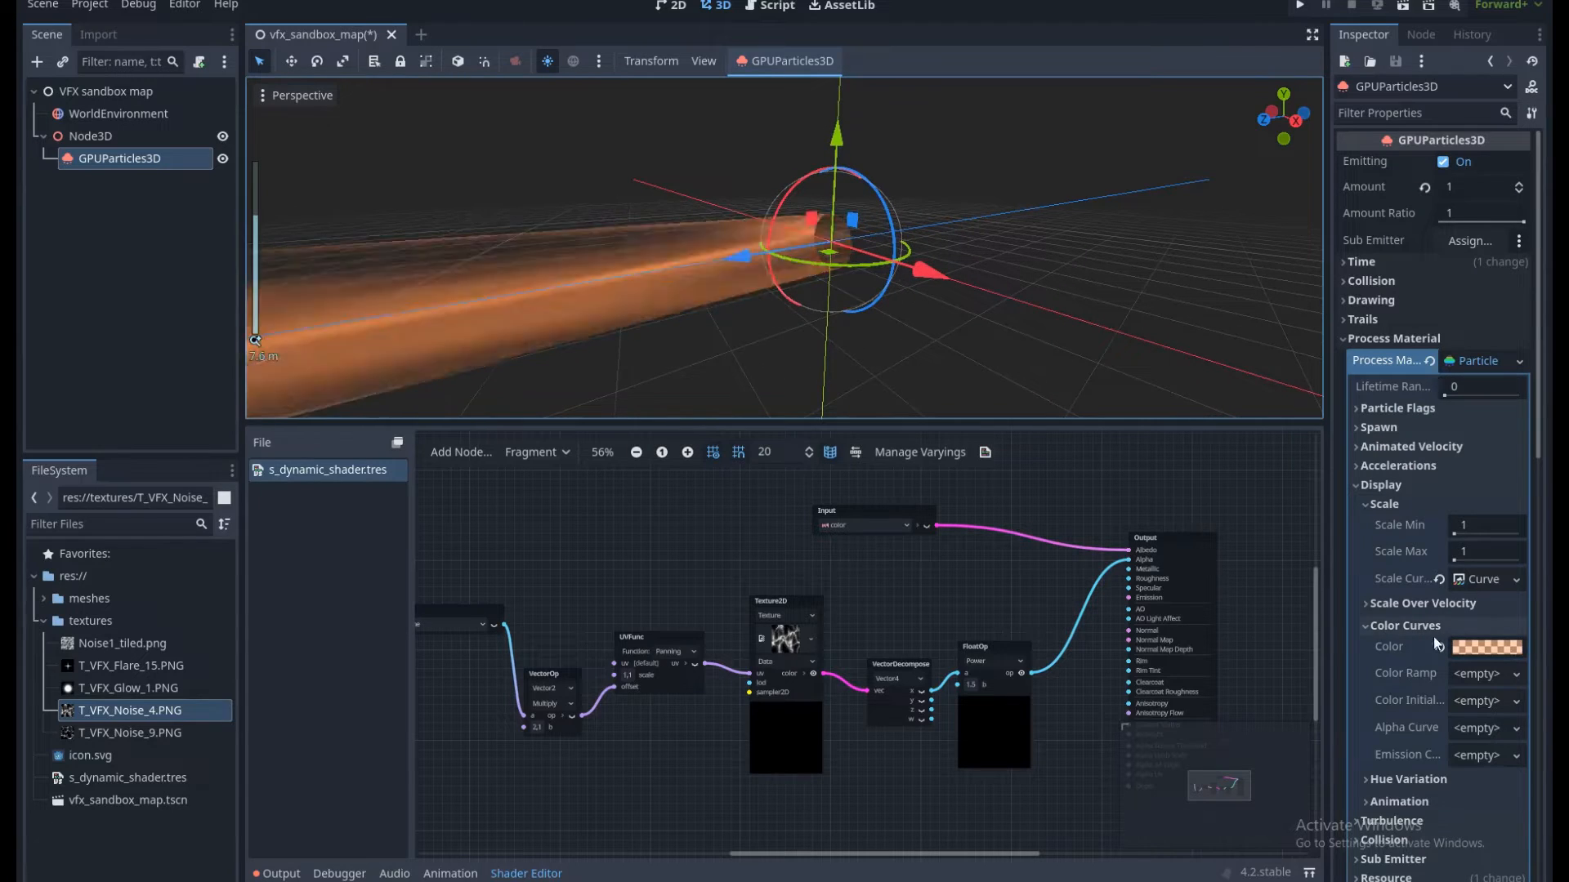
Shift the Output node again to make room for another node after the color Input and Power nodes.
middle_click_drag(940, 585, 777, 602)
scroll(777, 602, "up", 1)
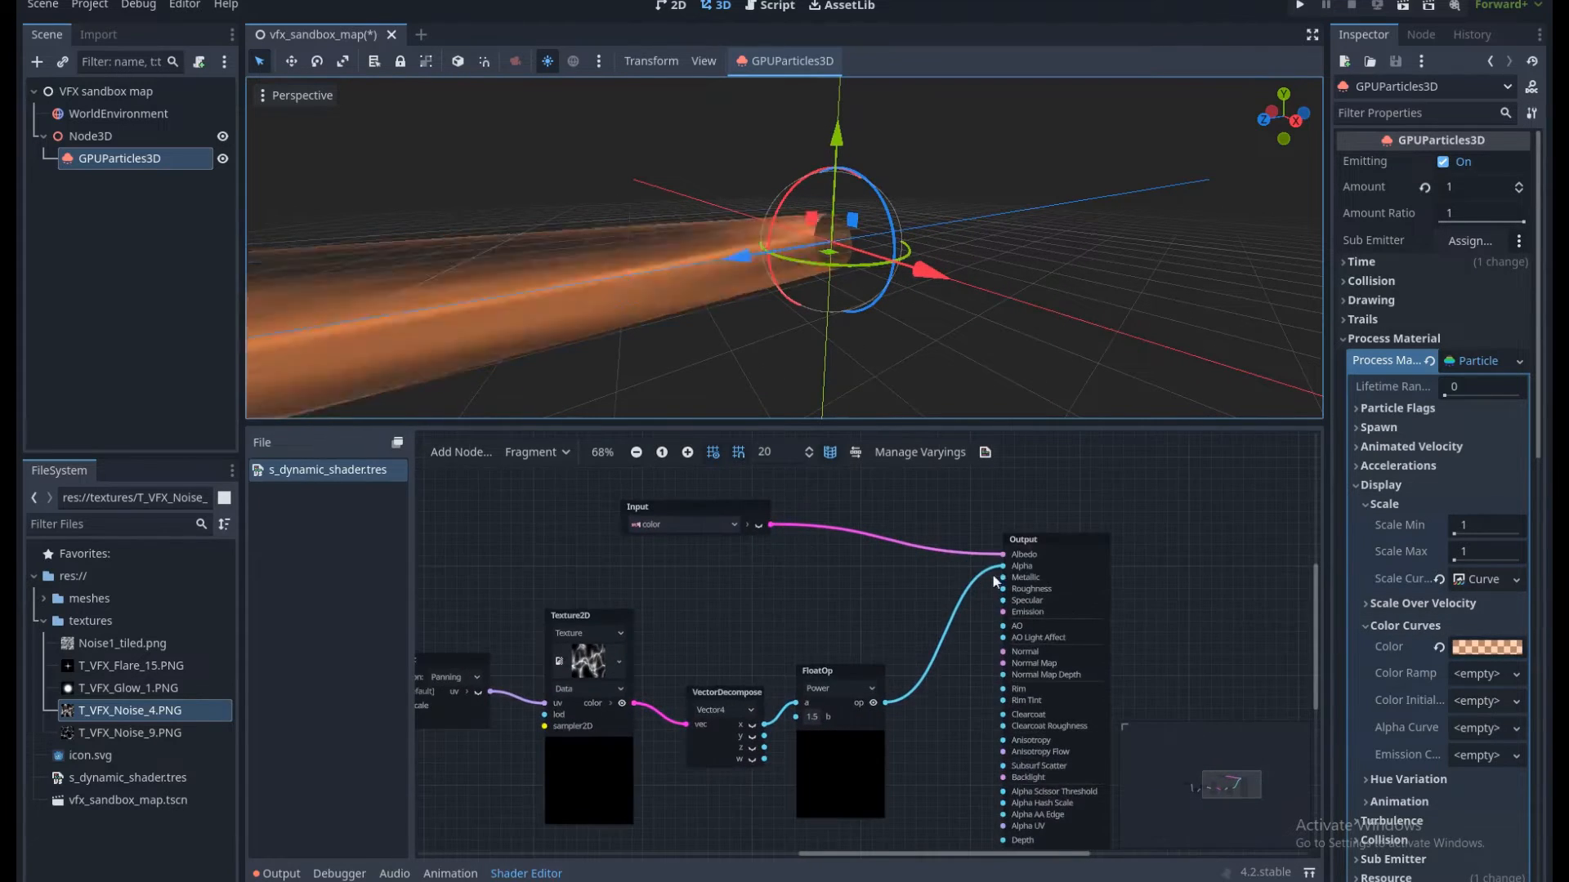
left_click_drag(1013, 576, 1057, 576)
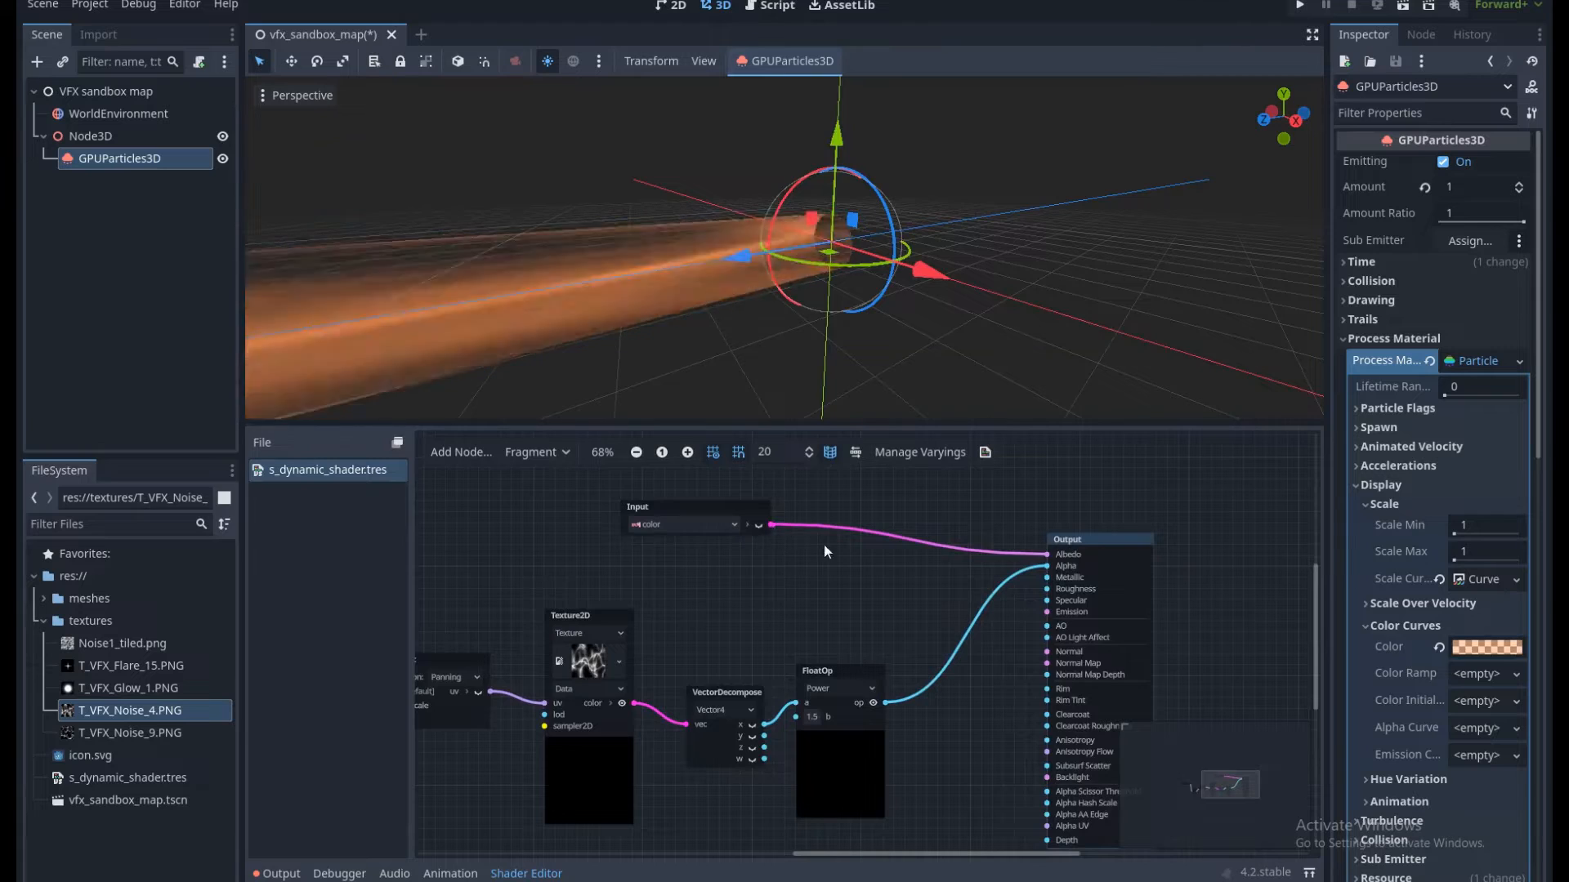
middle_click_drag(879, 585, 771, 571)
left_click_drag(988, 524, 1009, 523)
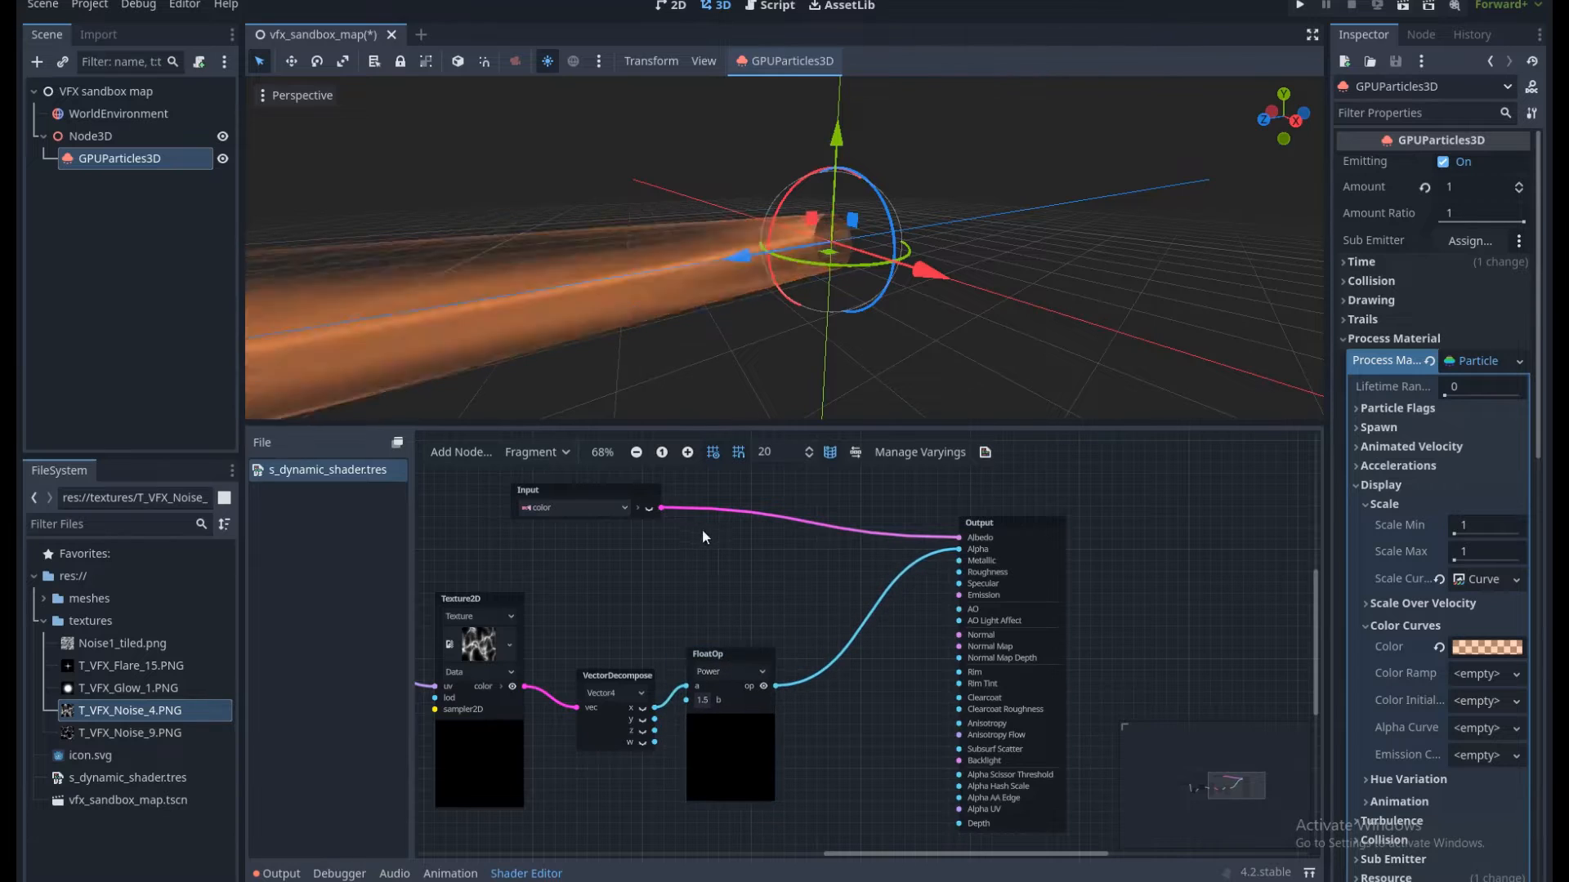
Add a Vector4Decompose node below the color Input node, fed by its color output.
middle_click_drag(683, 525, 657, 525)
left_click_drag(695, 549, 694, 549)
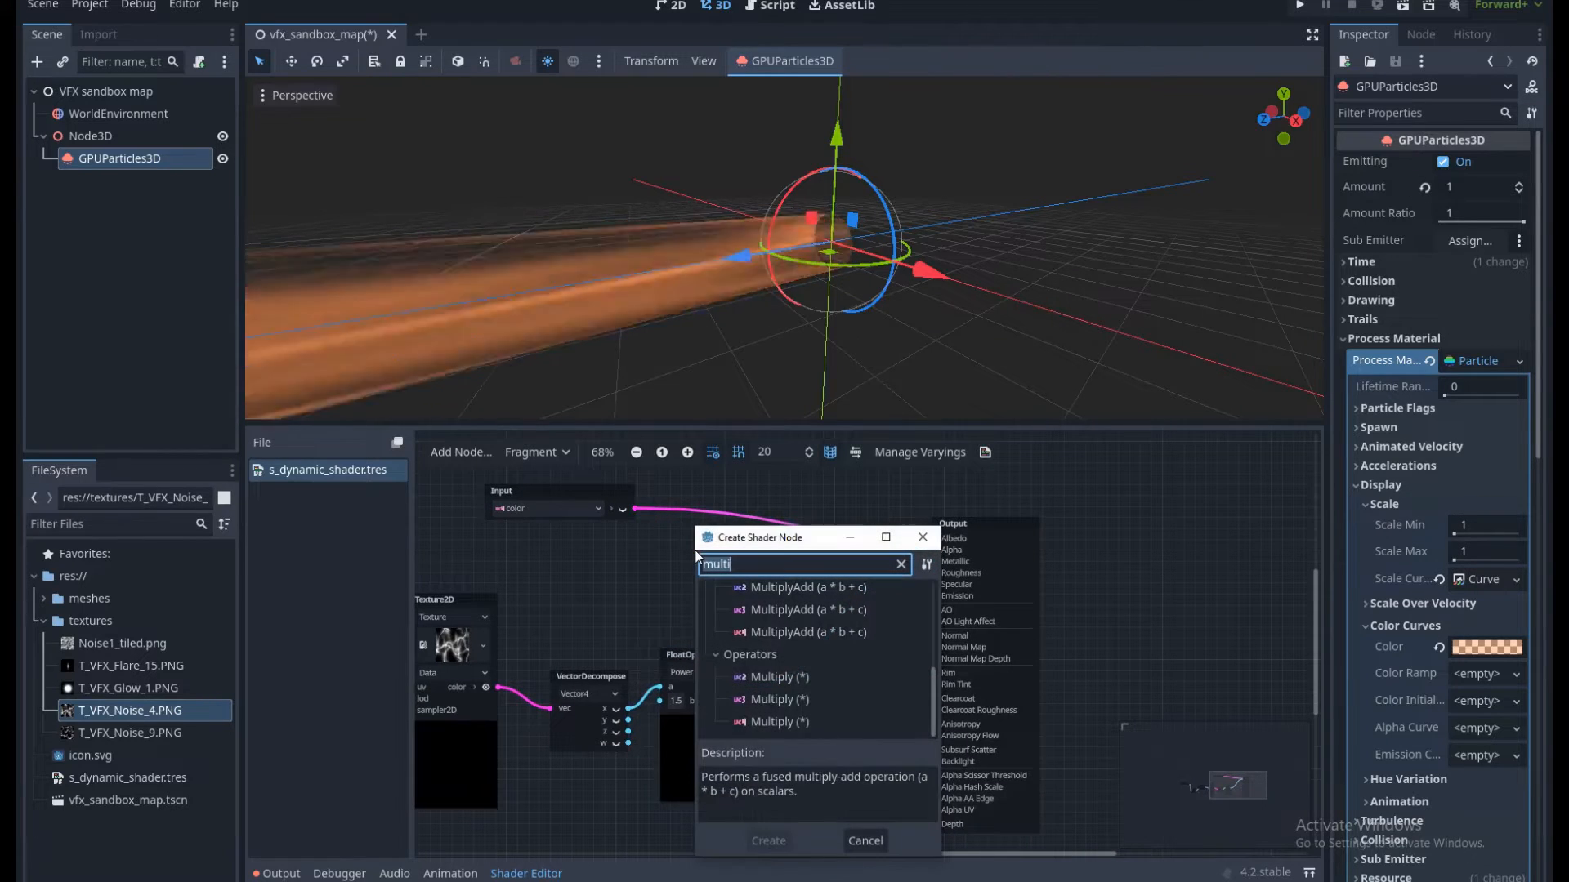
type("decom")
double_click(787, 722)
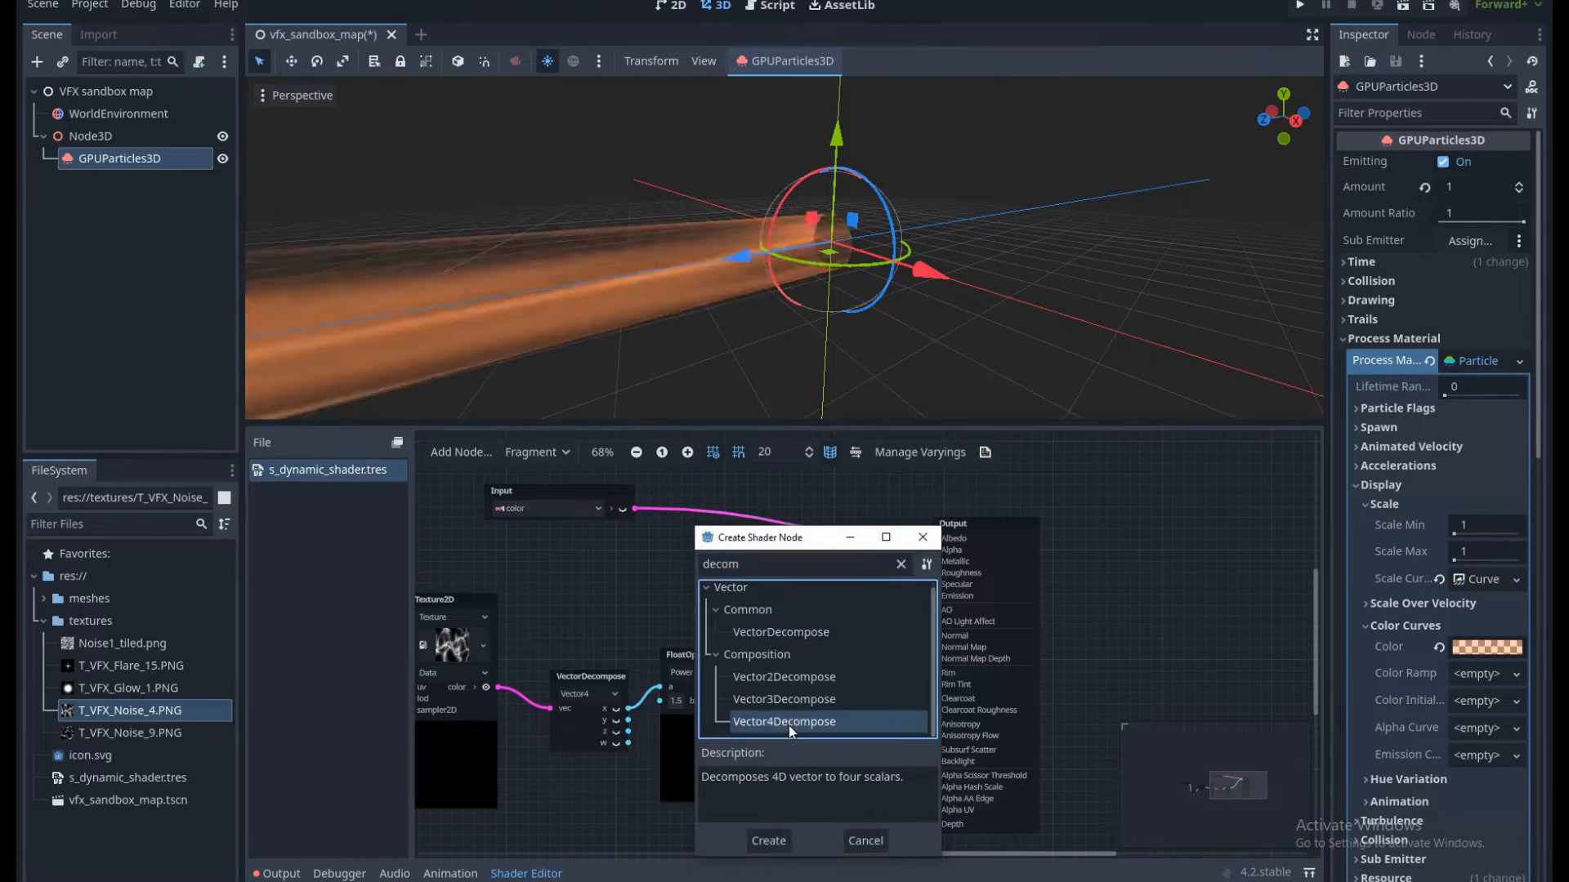
left_click_drag(720, 563, 696, 541)
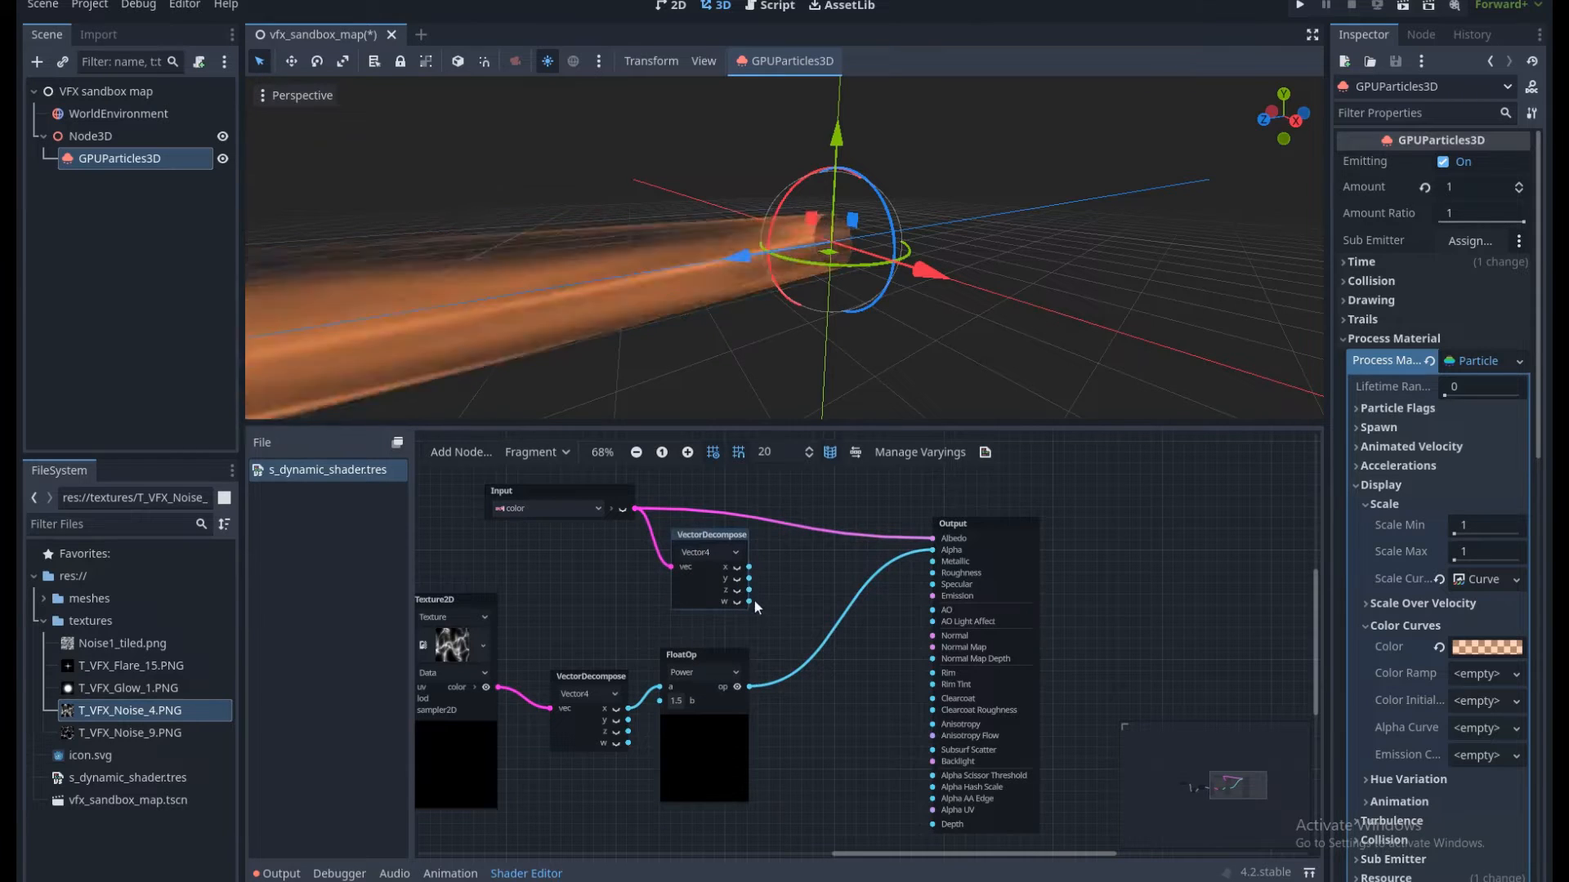
Multiply the decomposed color's w output with the Power result in a float Multiply node, connect it to Alpha and save.
left_click_drag(789, 619, 790, 620)
type("mul")
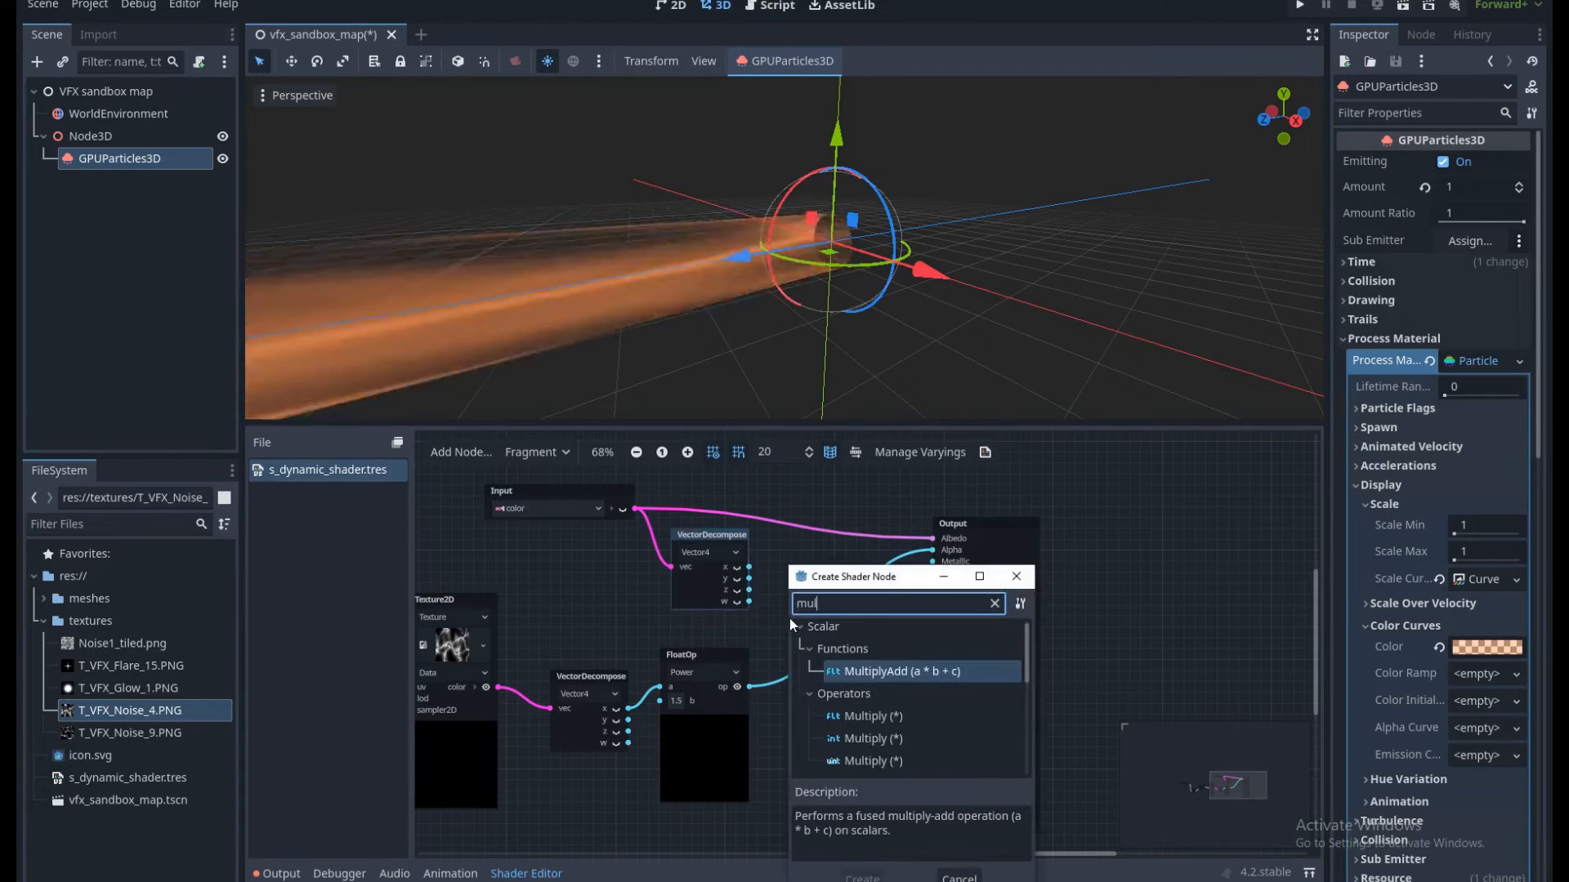
double_click(872, 678)
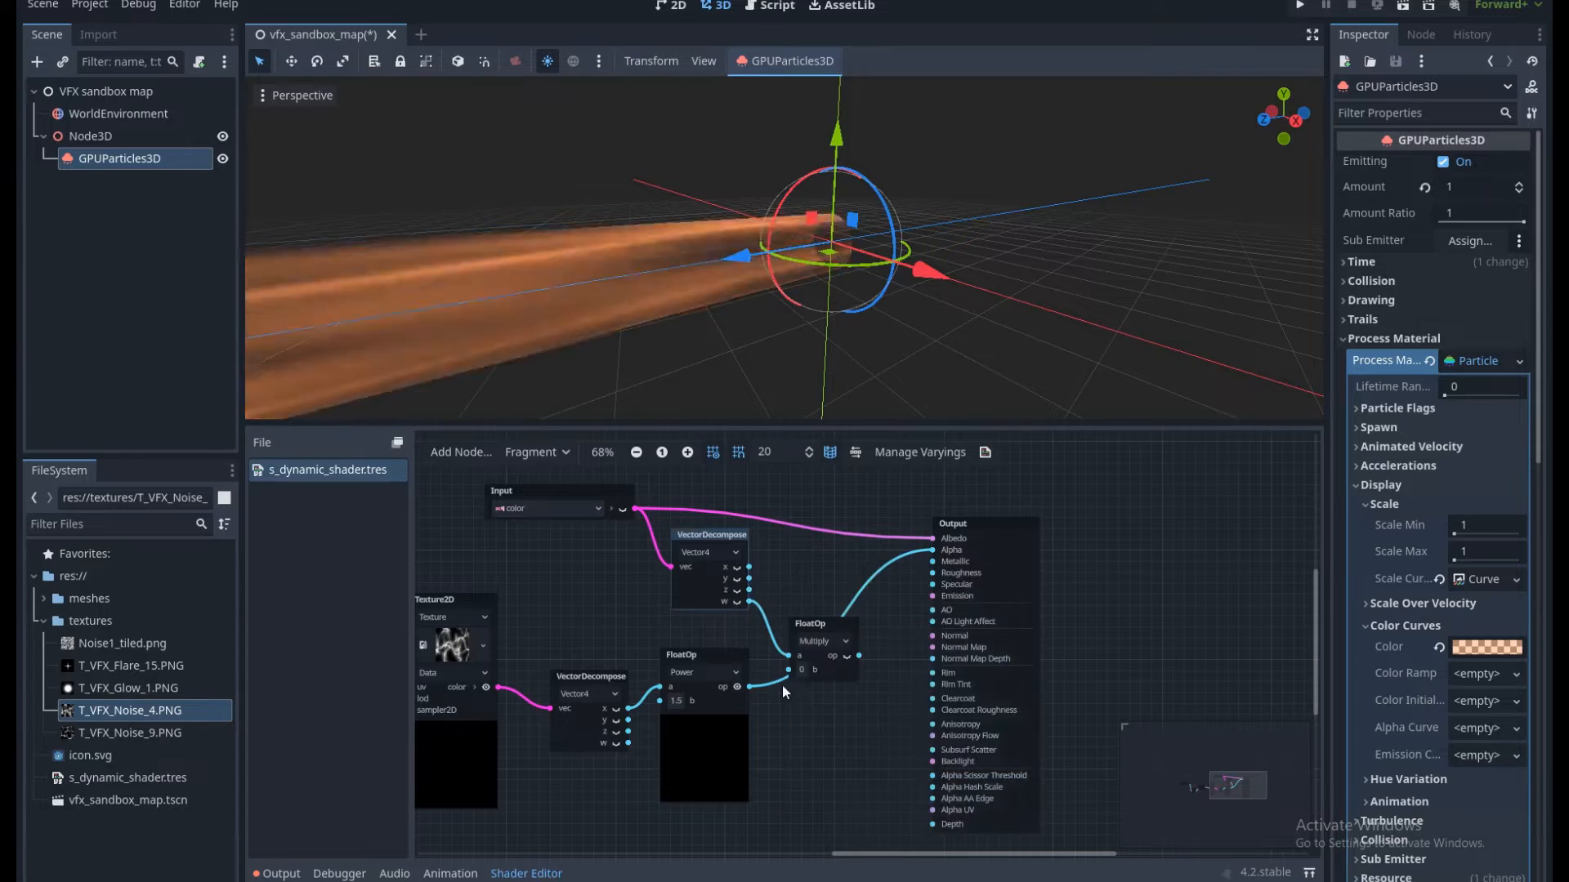
left_click_drag(794, 674, 933, 549)
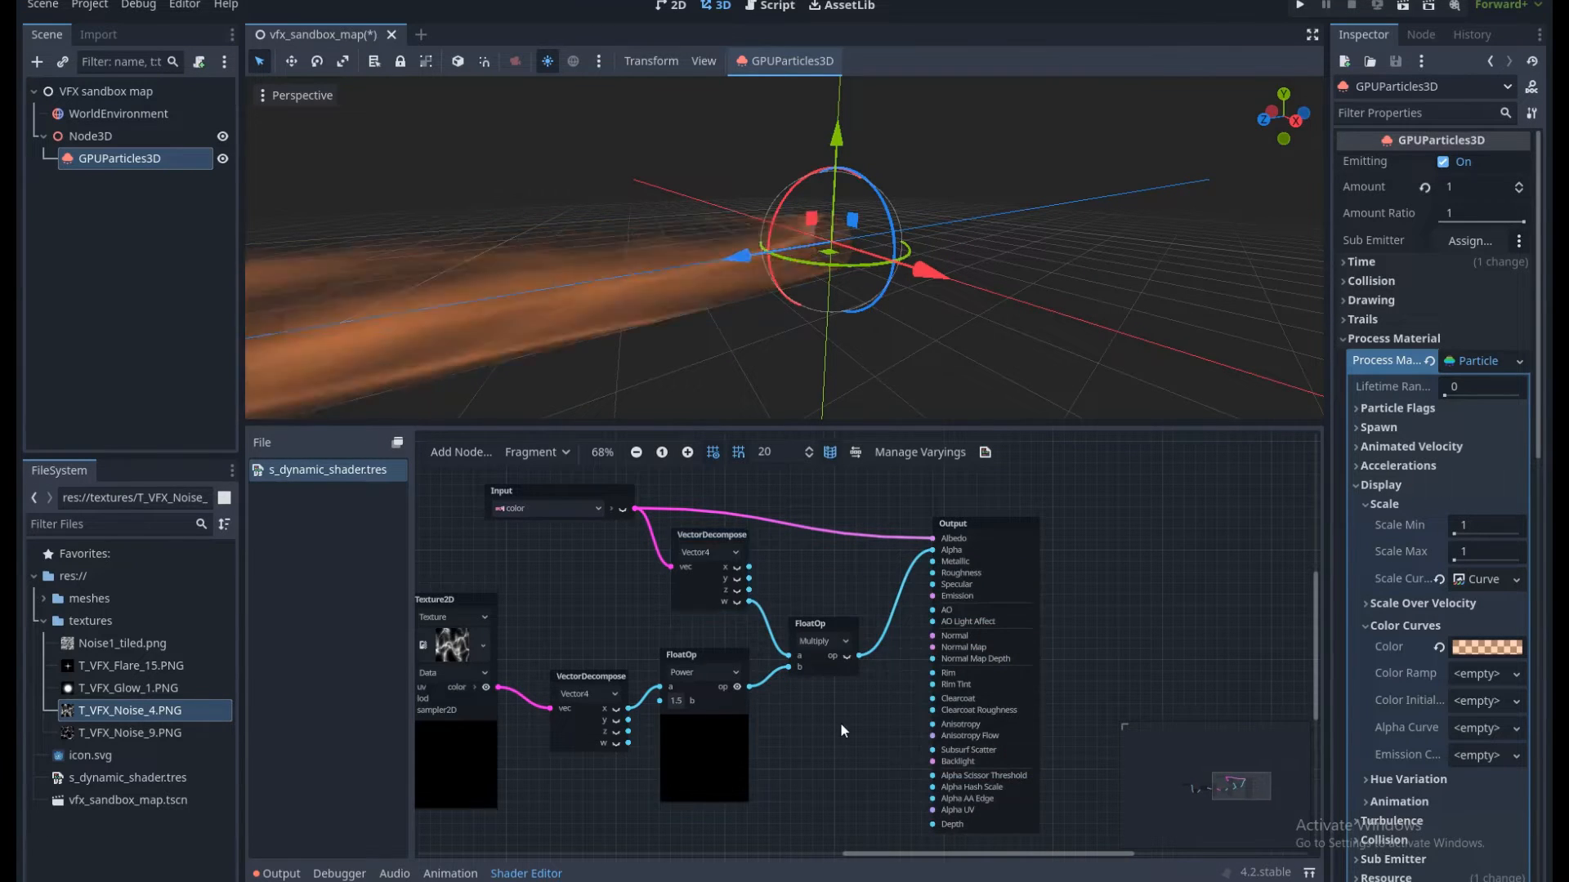
scroll(840, 723, "down", 2)
key("ctrl+s")
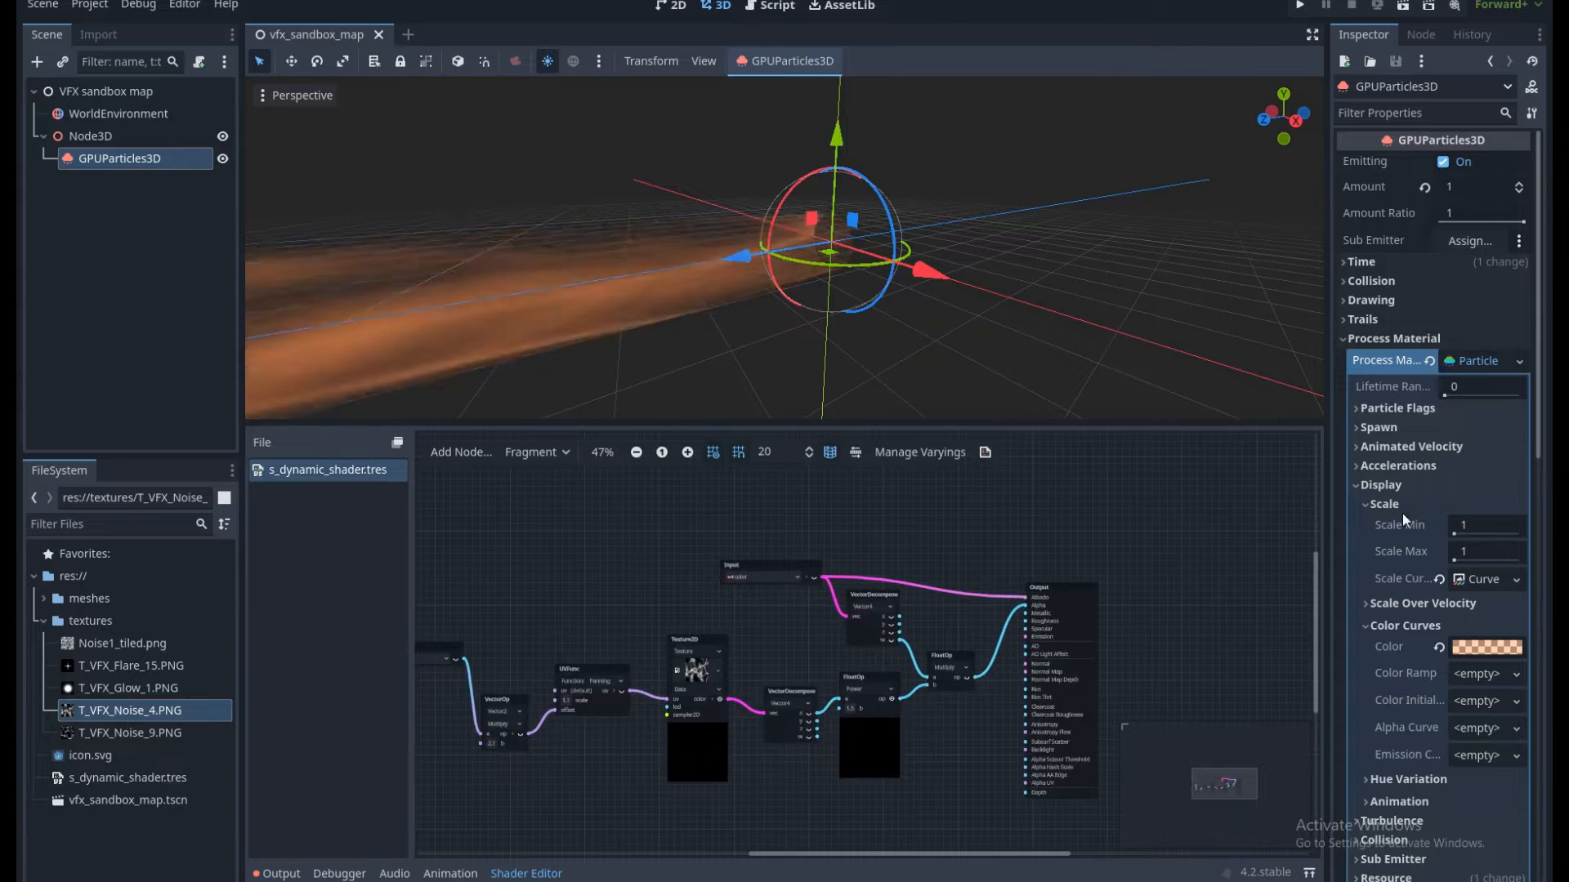
Raise the alpha of the particle process material color to 255 and save the scene.
left_click(1487, 647)
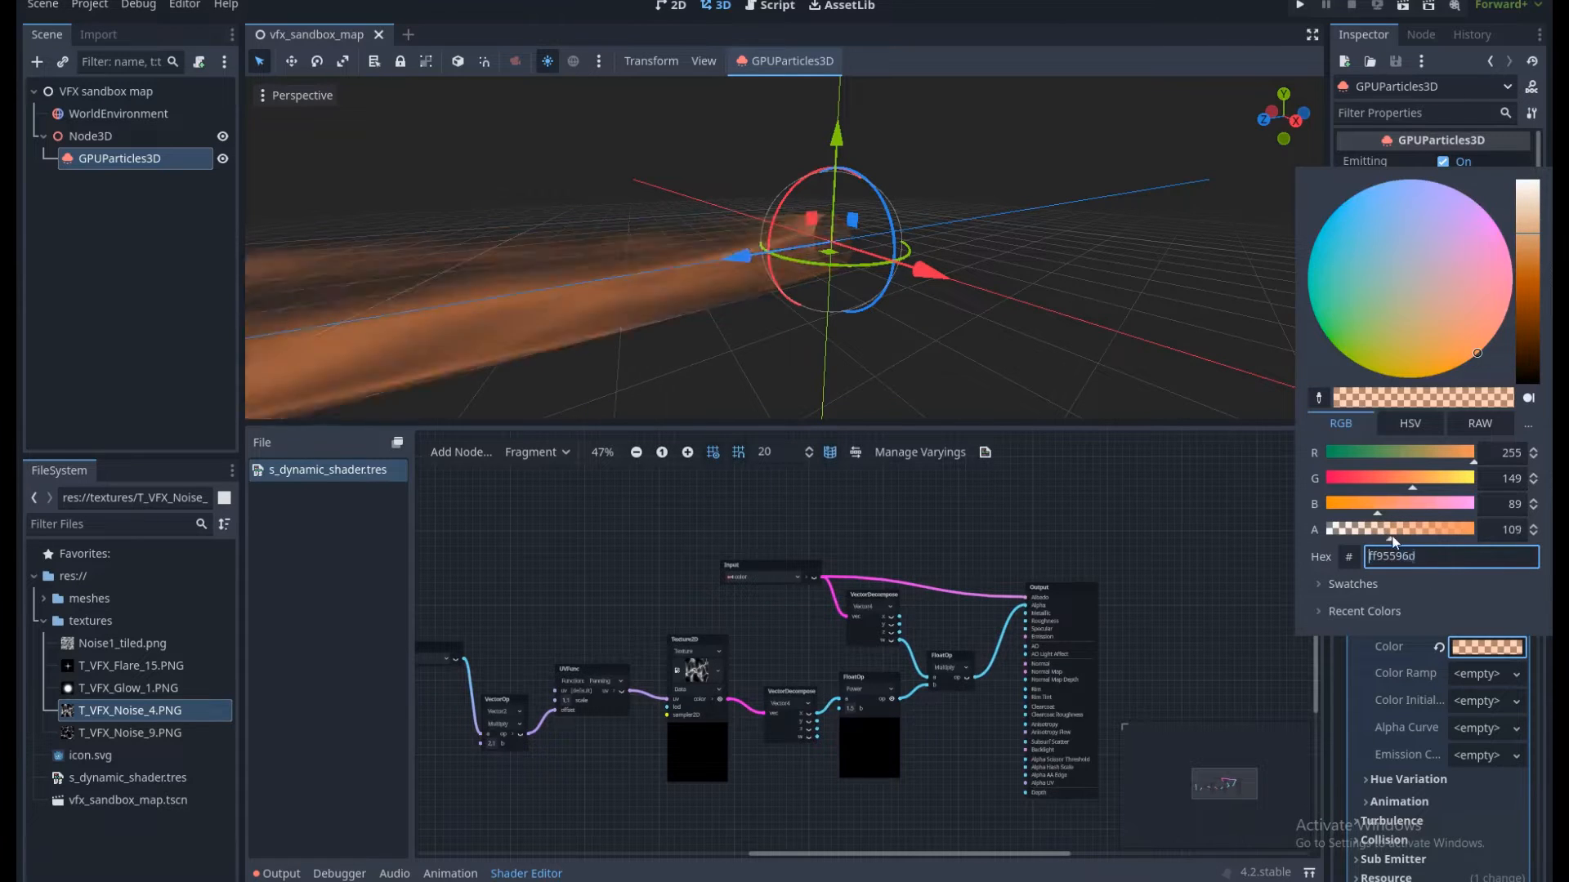
left_click_drag(1394, 540, 1477, 531)
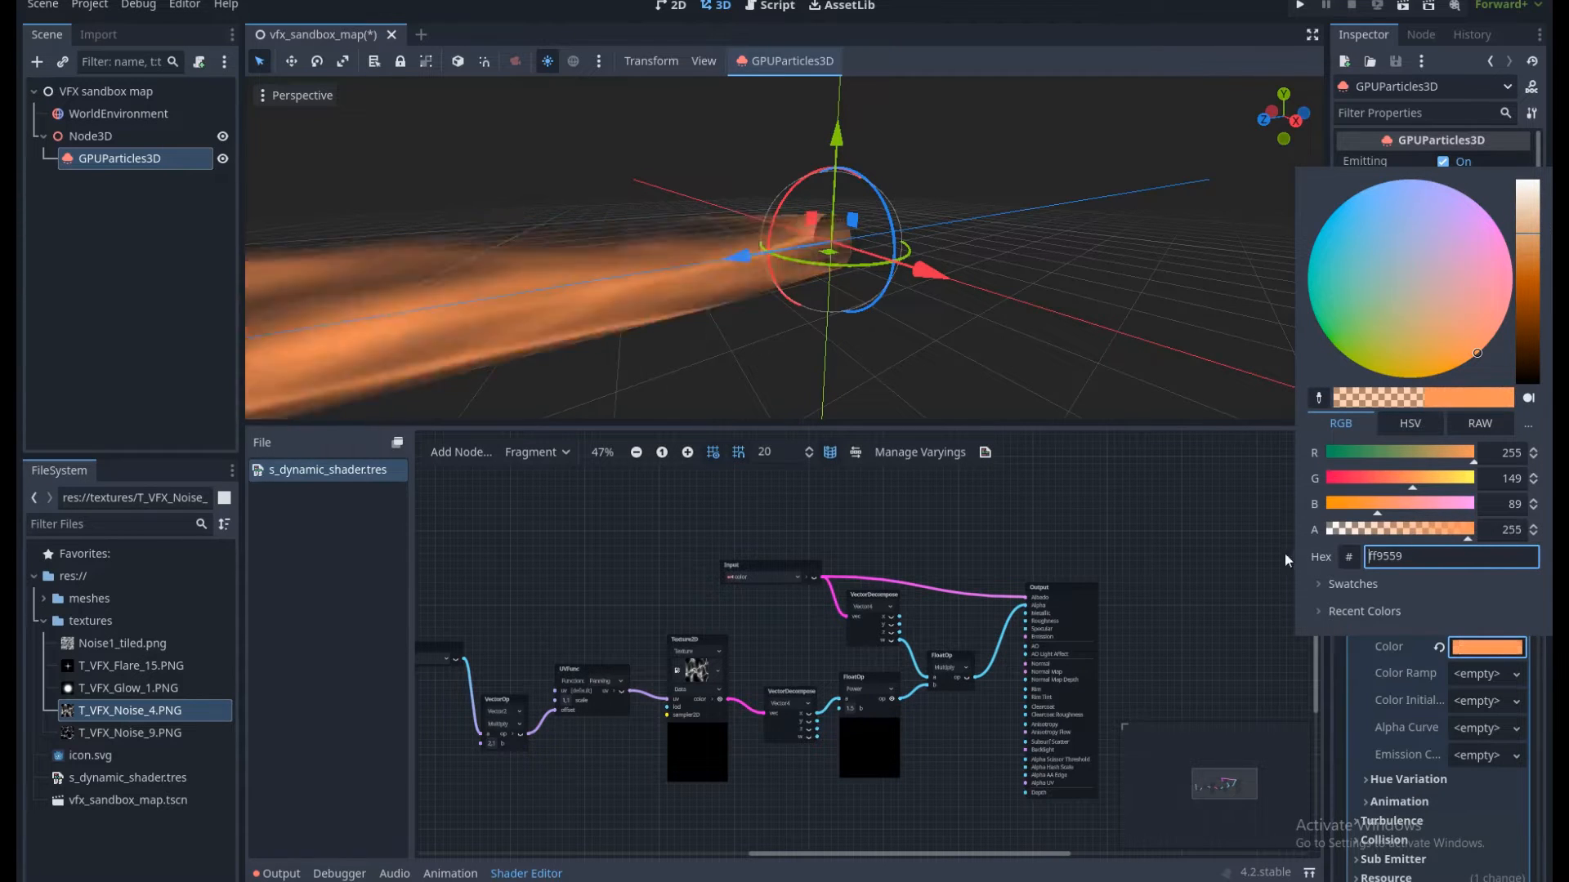
left_click(1189, 537)
scroll(1062, 551, "left", 3)
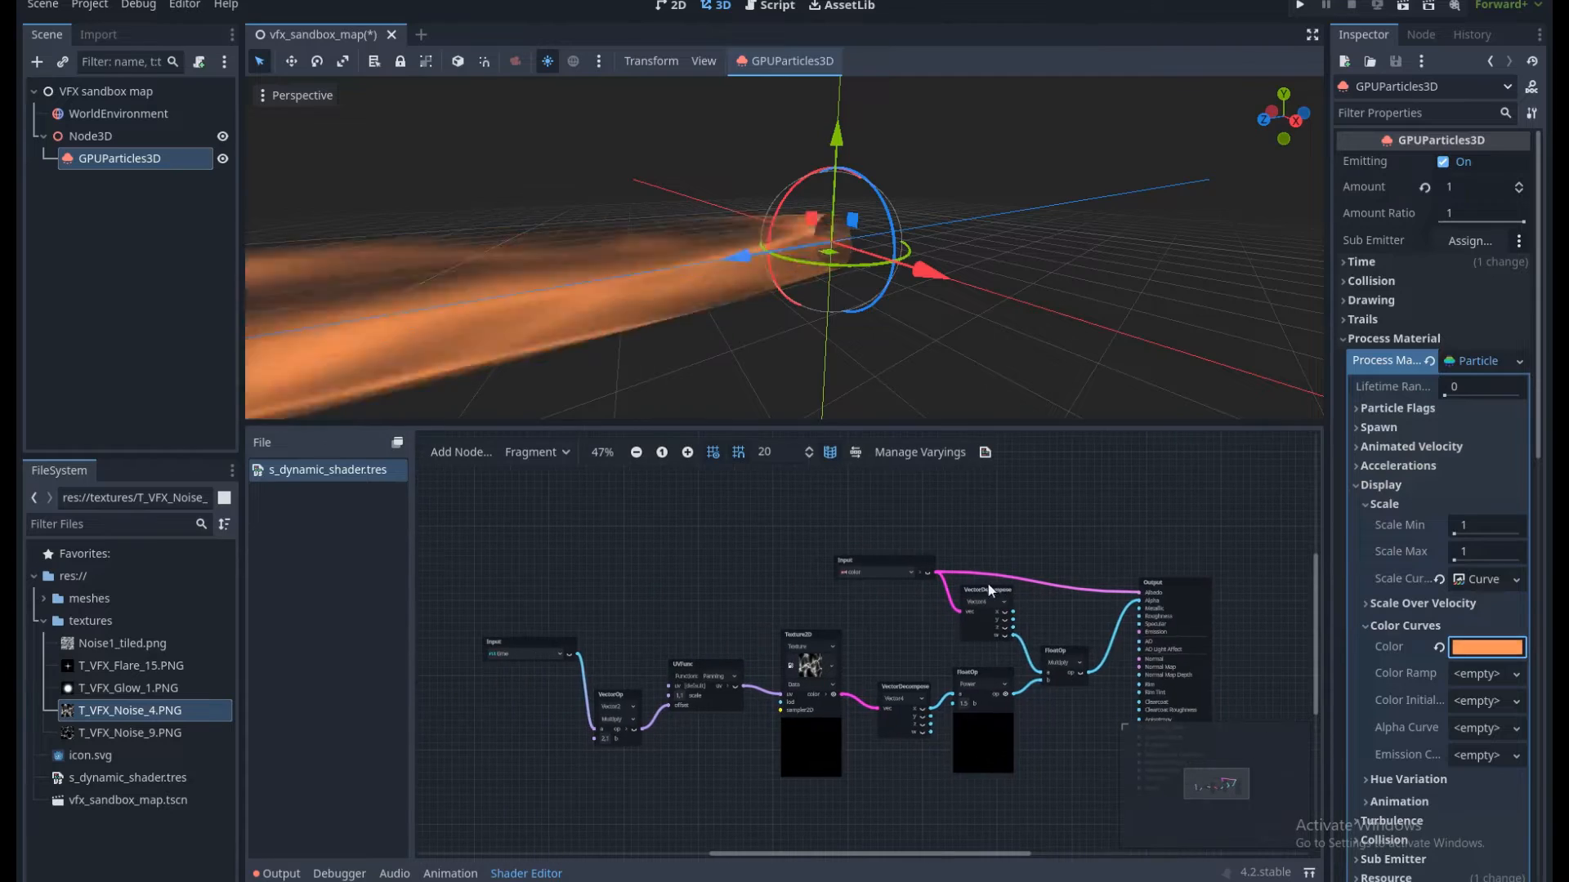
key("ctrl+s")
Examine the shader graph from the panning UV function to the Power node and its exponent.
middle_click_drag(1036, 550, 967, 523)
scroll(874, 591, "up", 2)
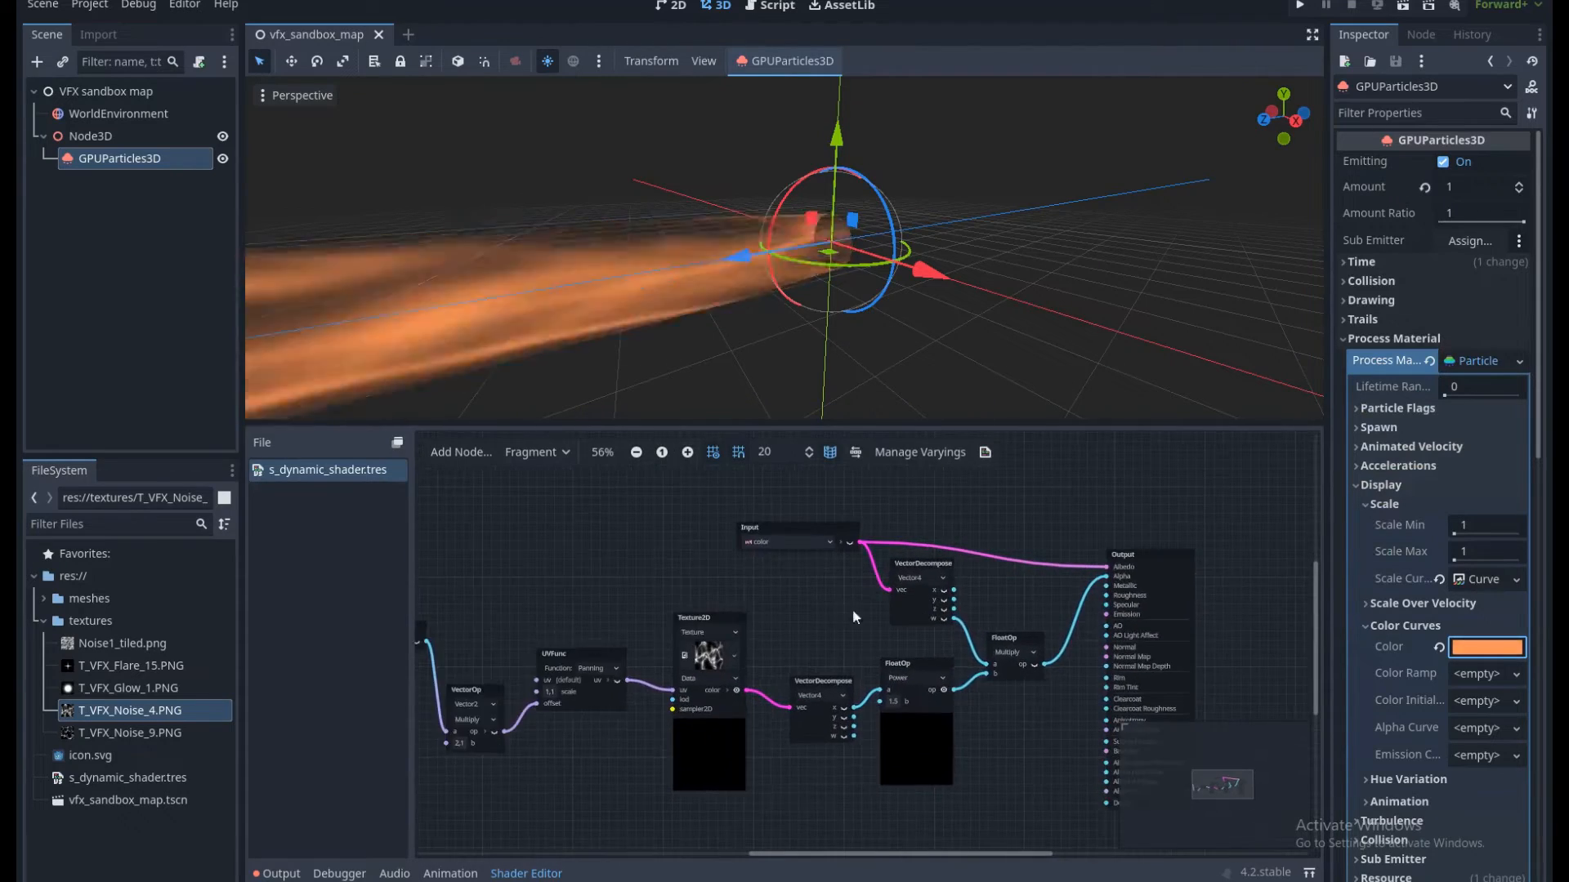
middle_click_drag(828, 628, 1091, 541)
scroll(907, 614, "up", 1)
scroll(874, 584, "up", 1)
middle_click_drag(628, 682, 642, 699)
middle_click_drag(1119, 636, 910, 688)
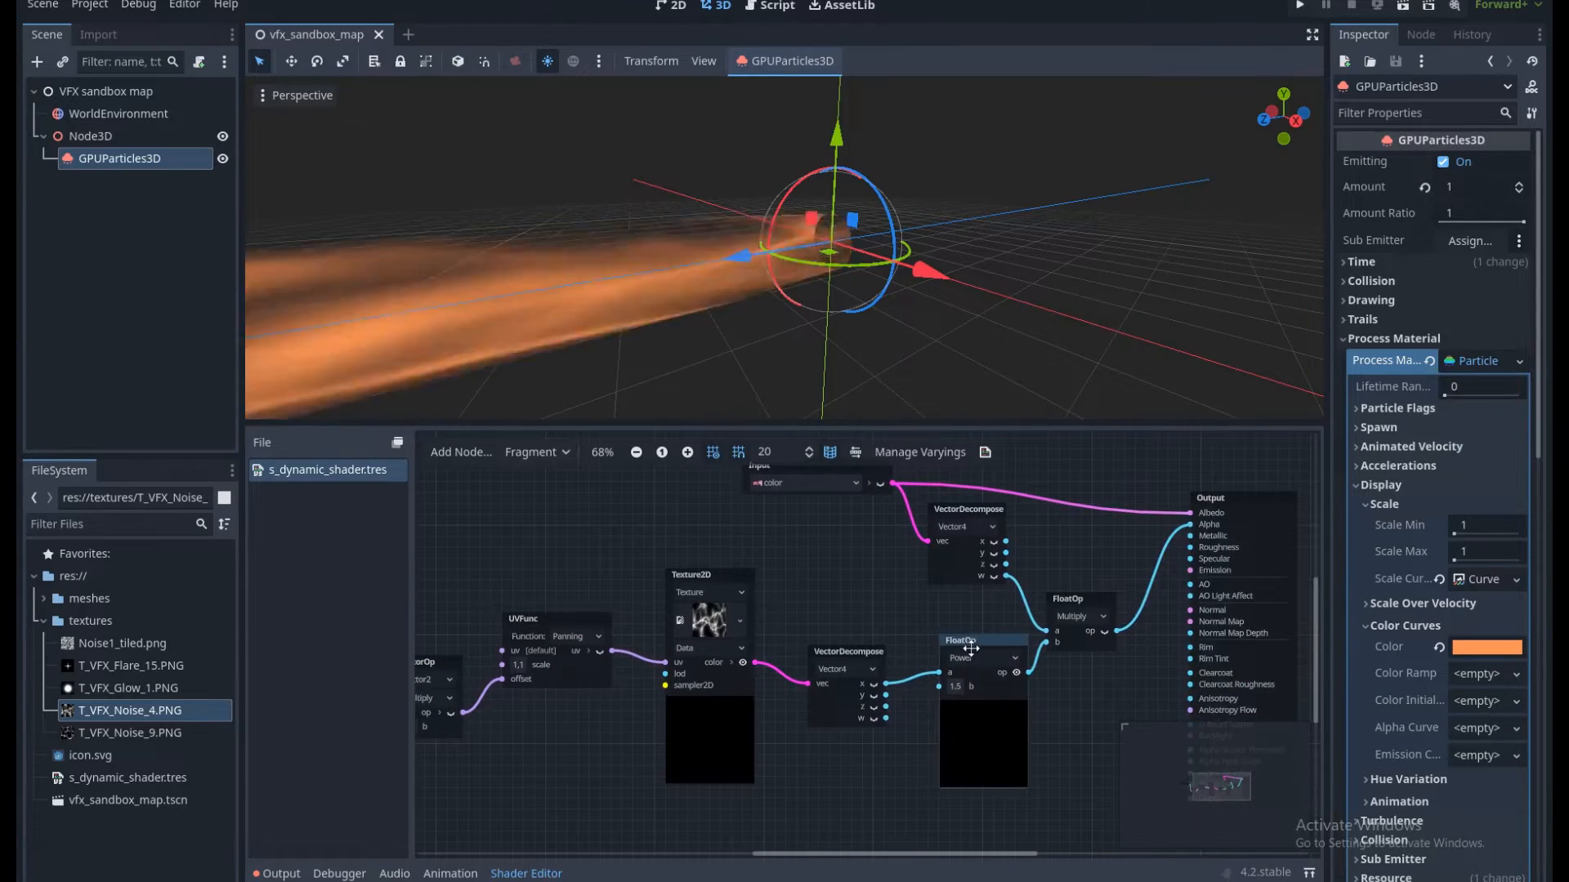
scroll(956, 686, "up", 1)
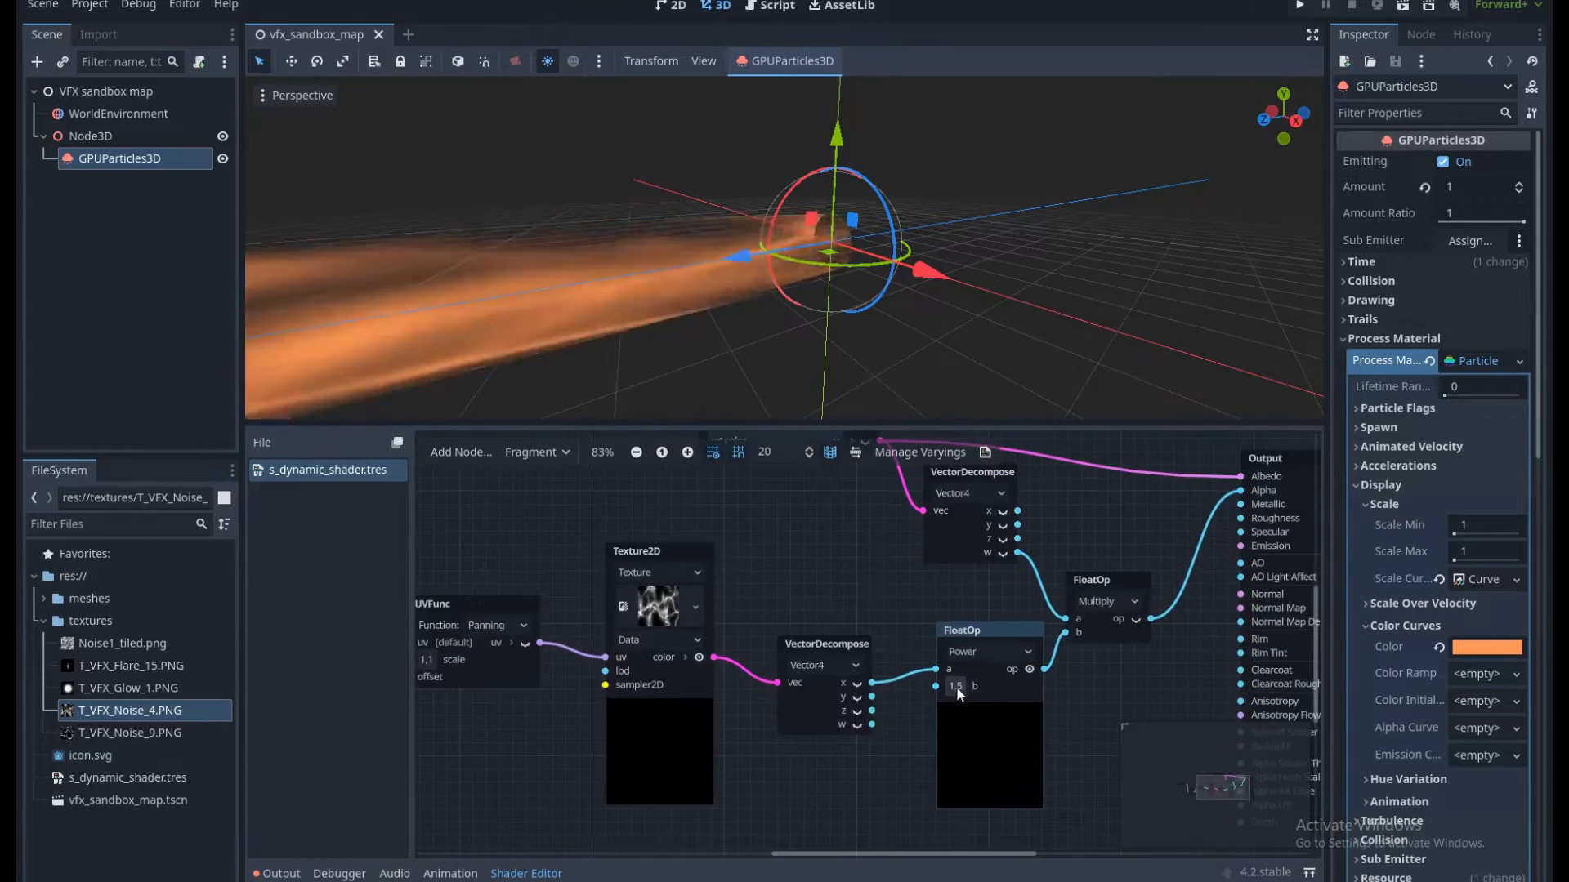
left_click(955, 686)
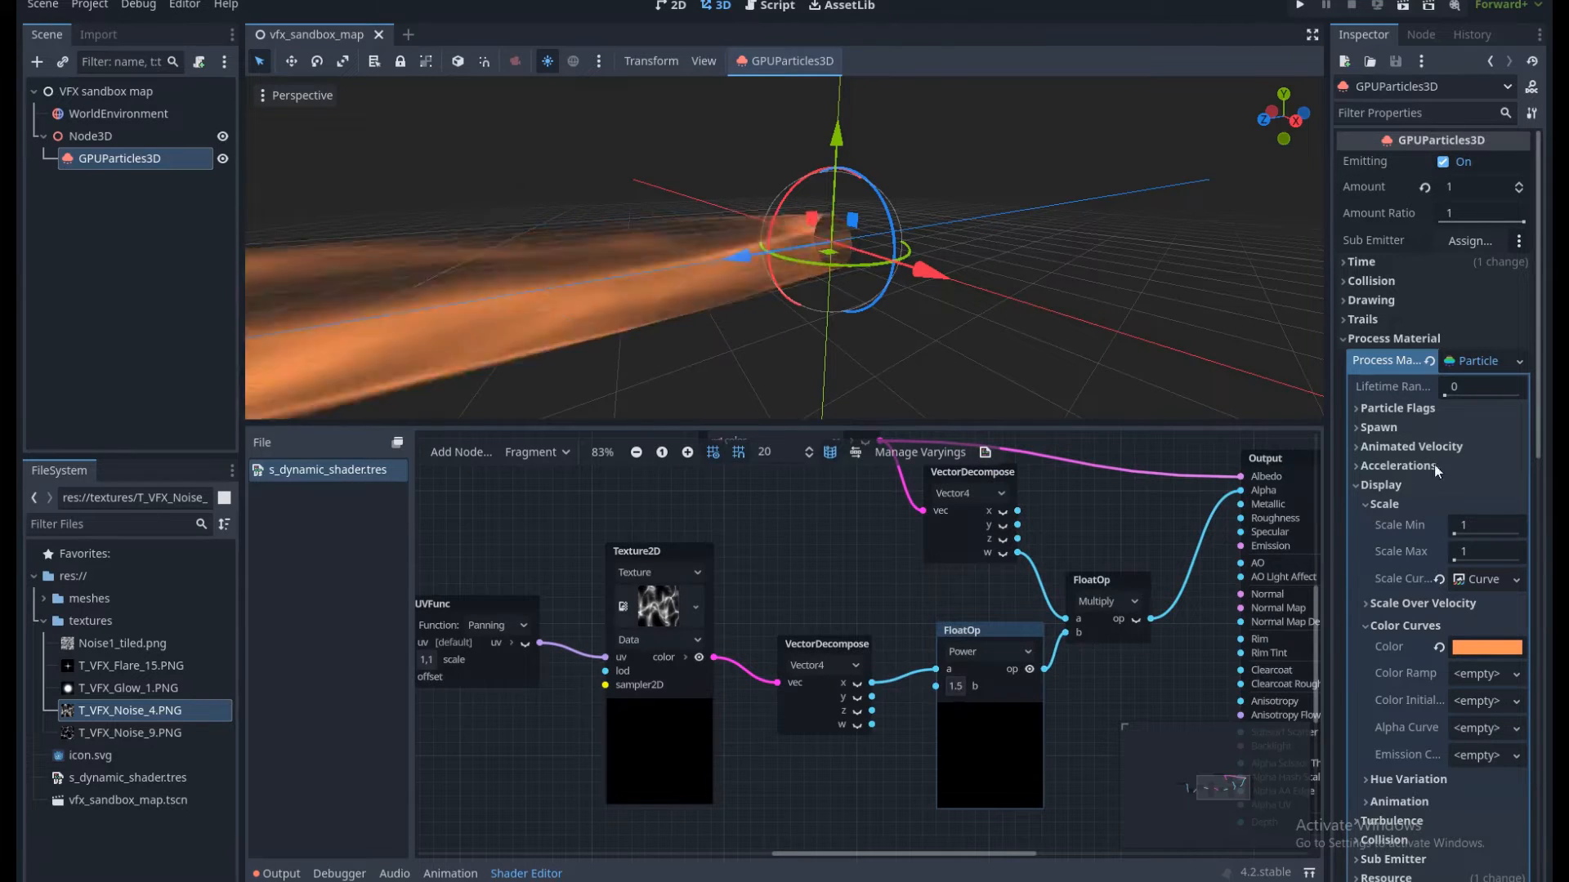
Add a FloatParameter node below the noise texture's VectorDecompose node, beside the Power node.
scroll(852, 668, "down", 2)
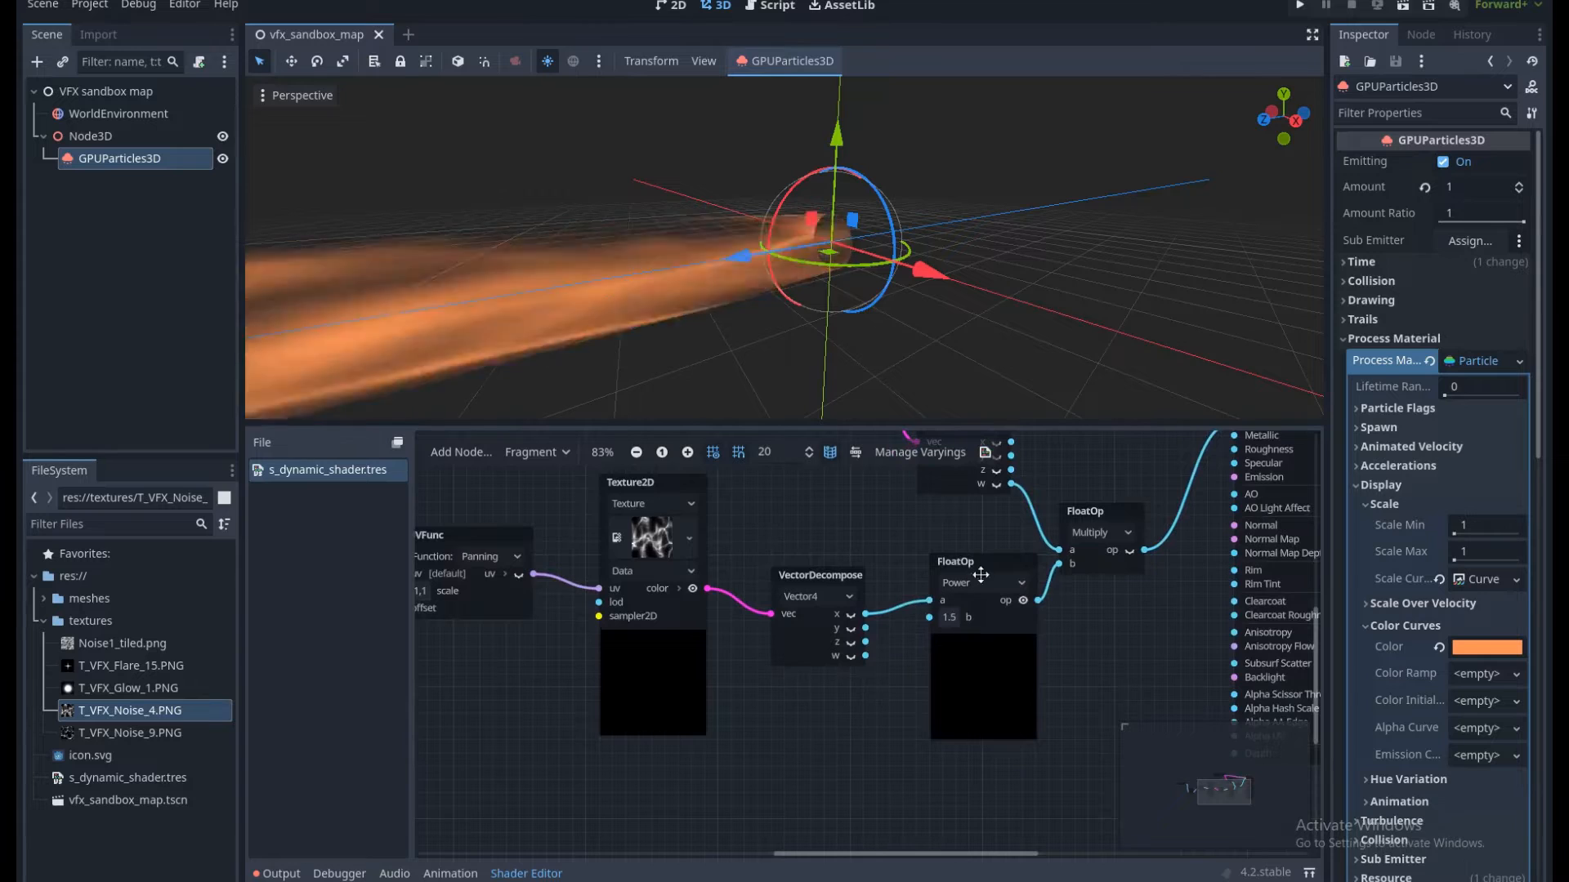
middle_click_drag(939, 675, 969, 636)
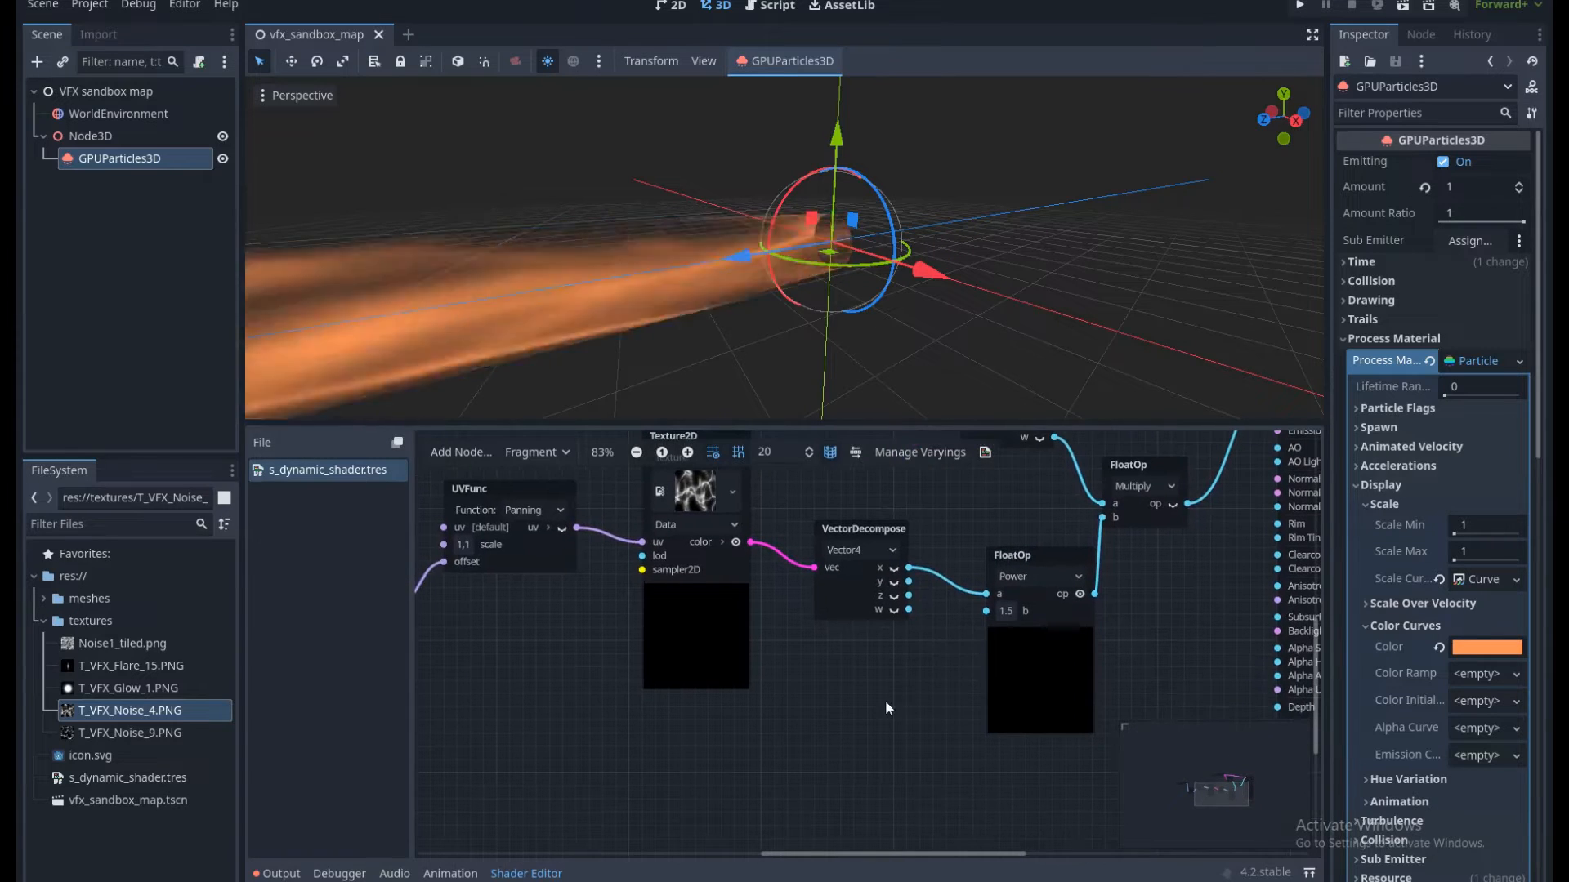
right_click(835, 713)
type("mul")
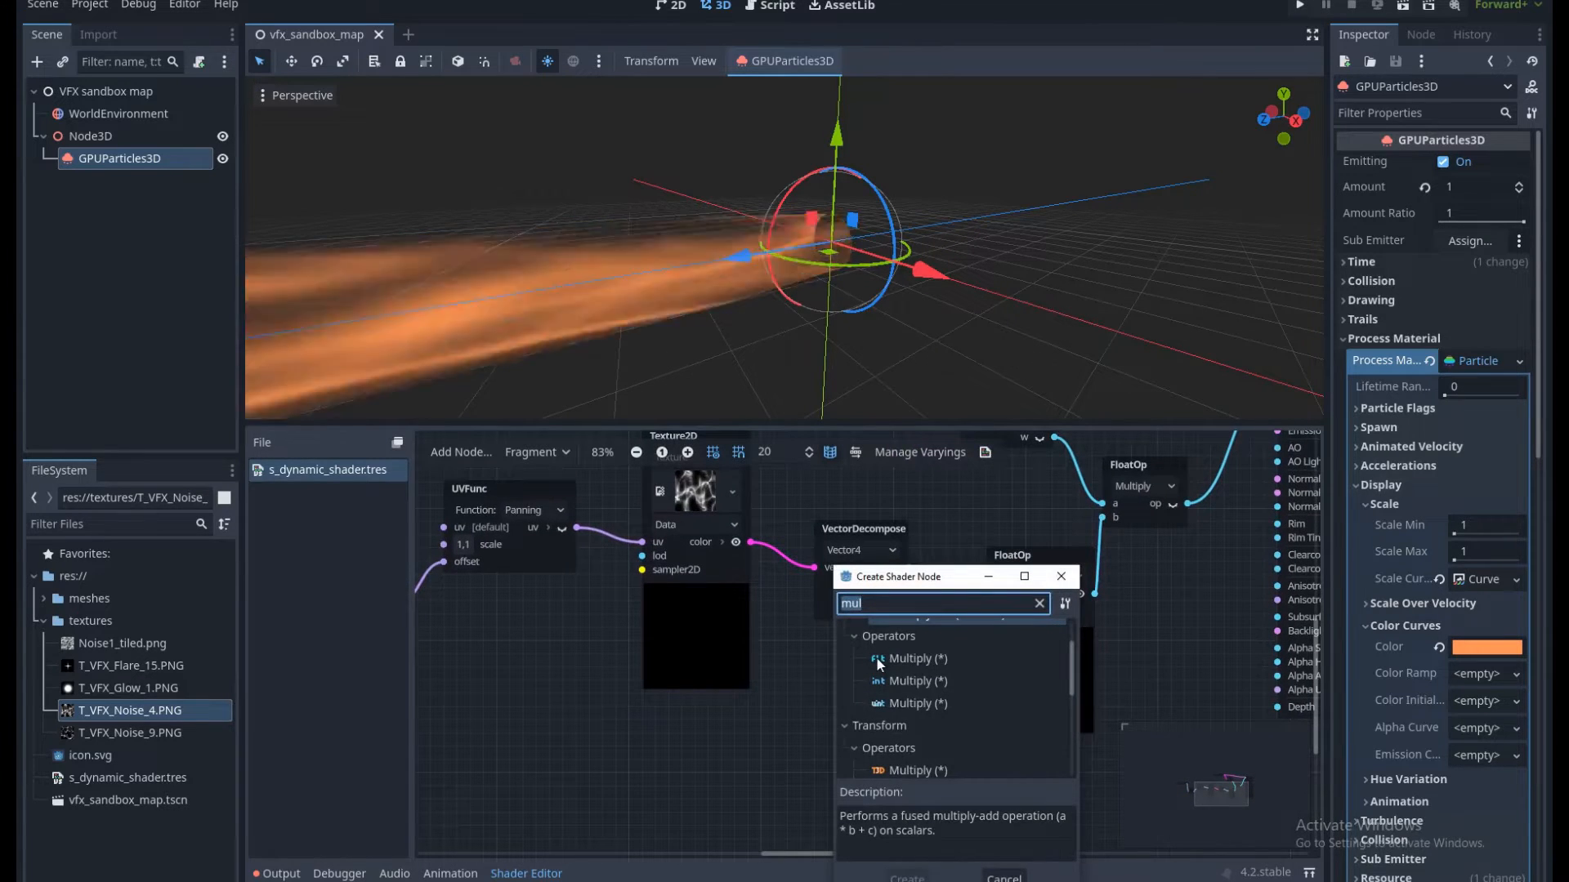
key("BackSpace")
key("BackSpace")
key("BackSpace")
type("floatp")
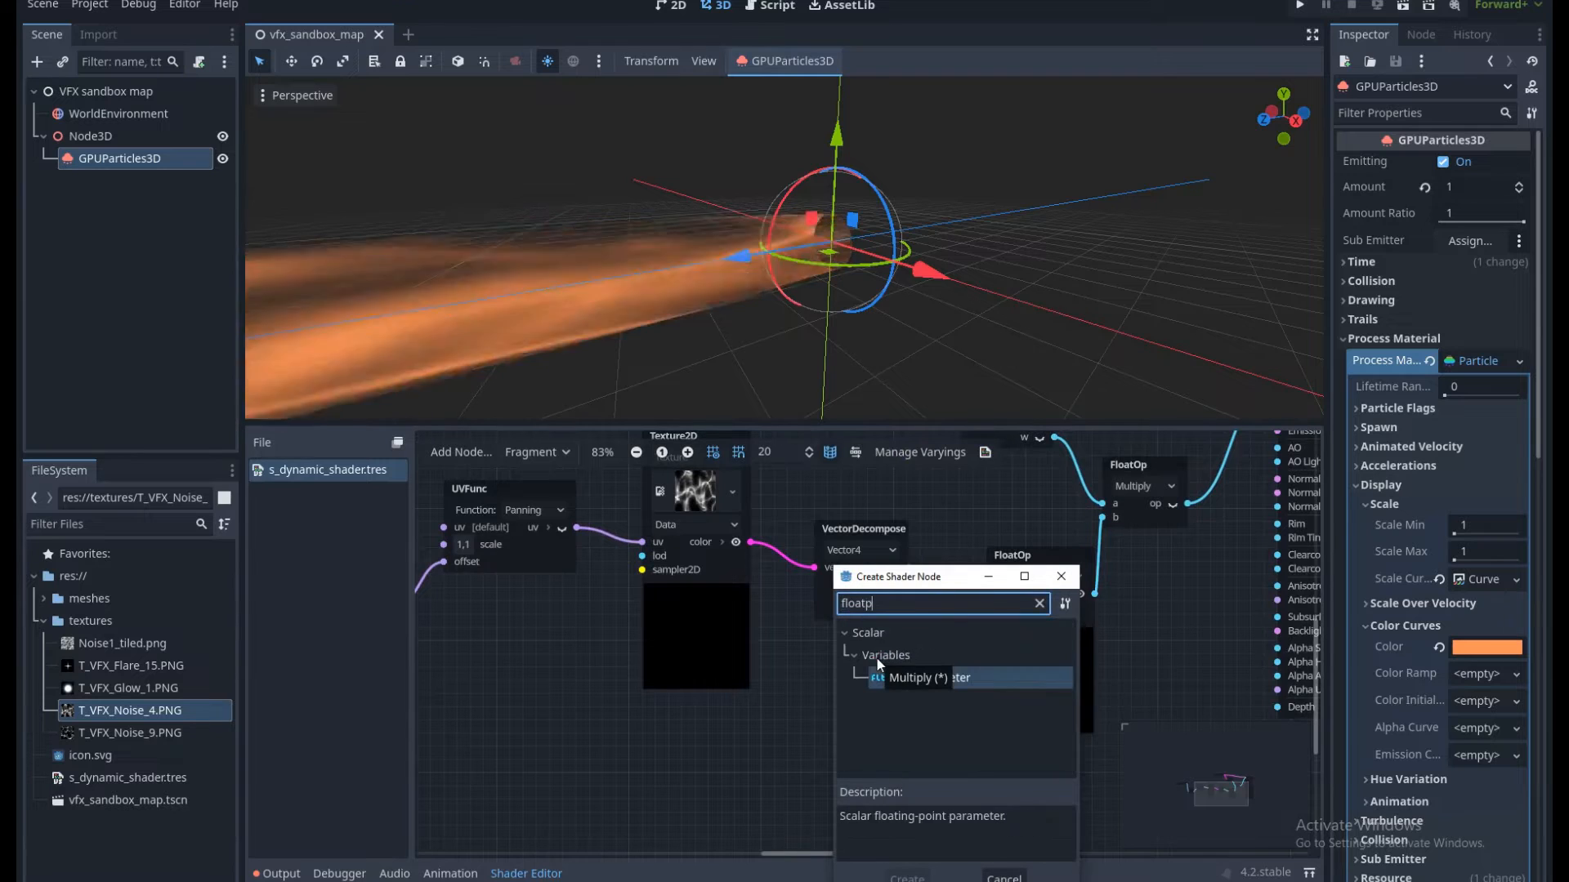
double_click(919, 684)
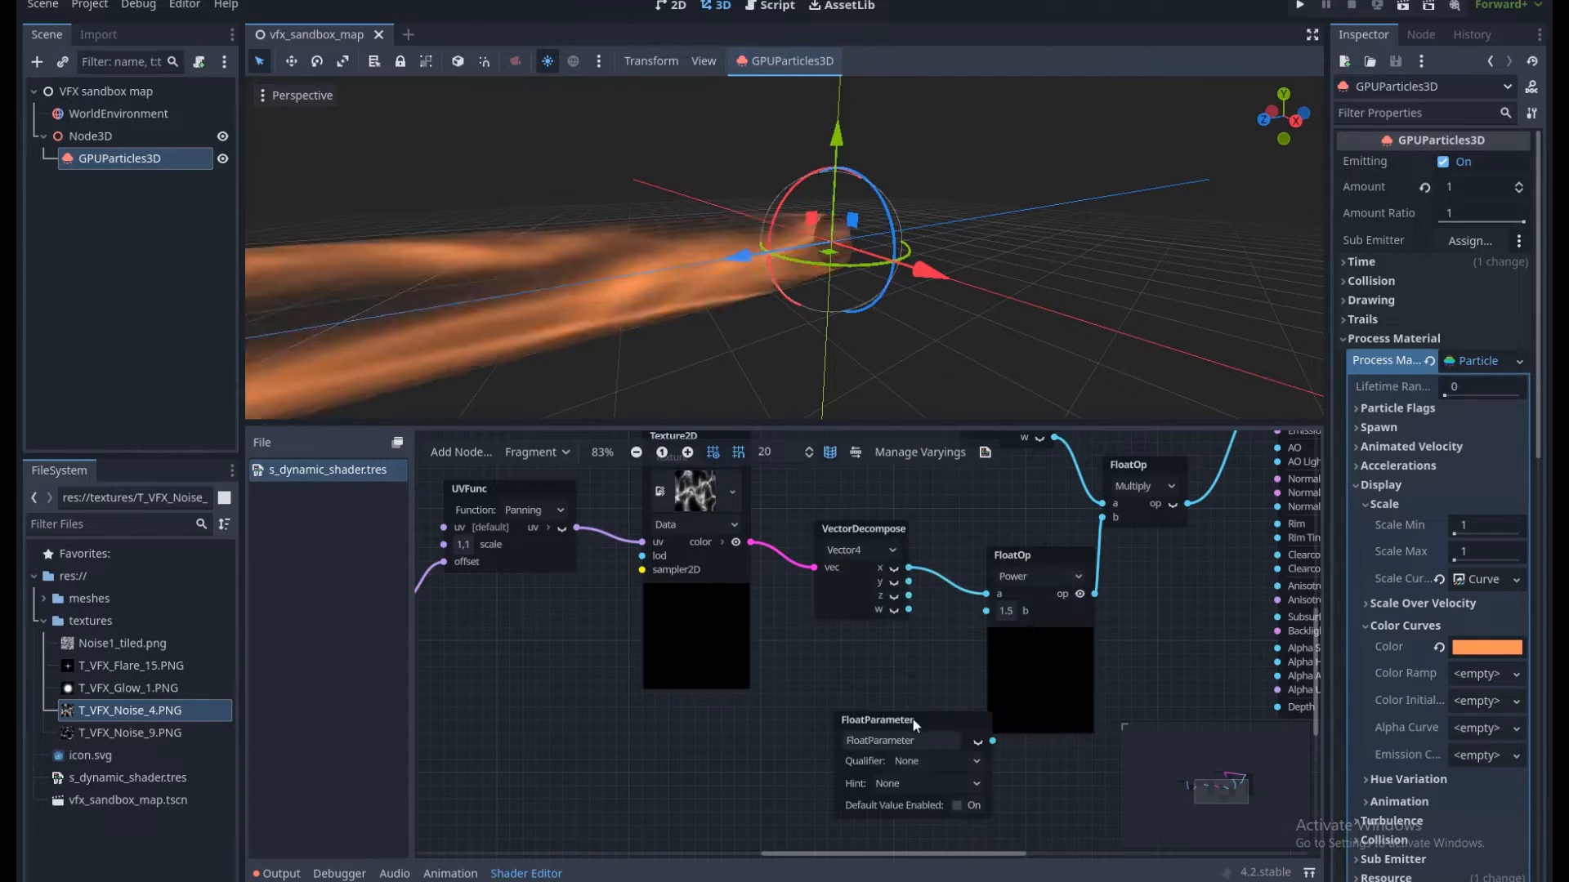
left_click_drag(914, 722, 864, 696)
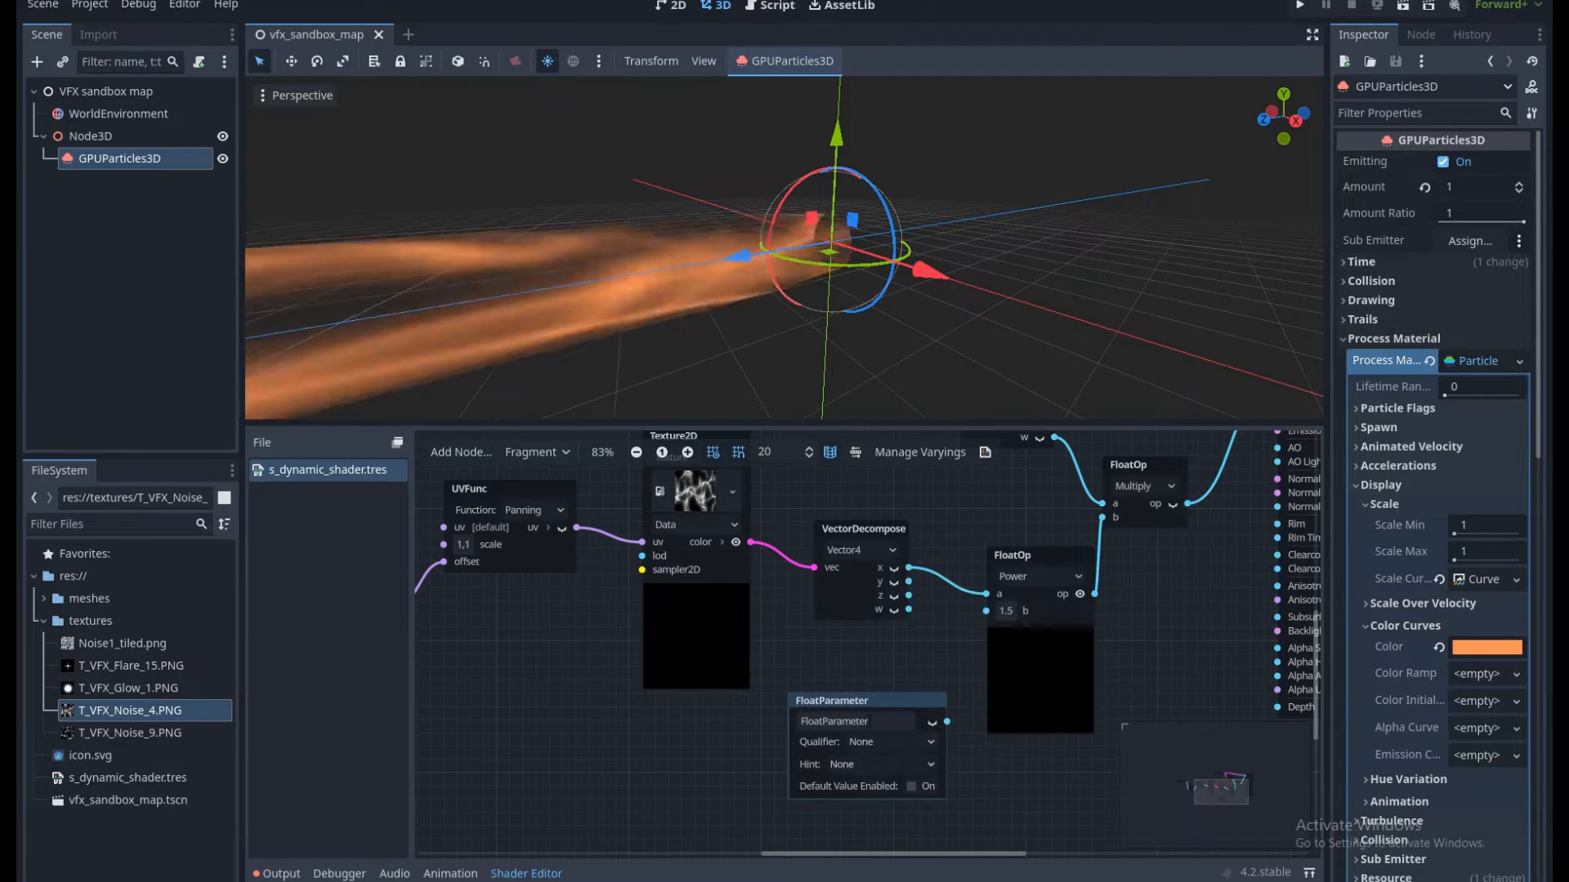
Name the float parameter Texture_Power, enable its default value at 1.5, connect it to the Power node's b input and save.
left_click(854, 721)
type("Textu")
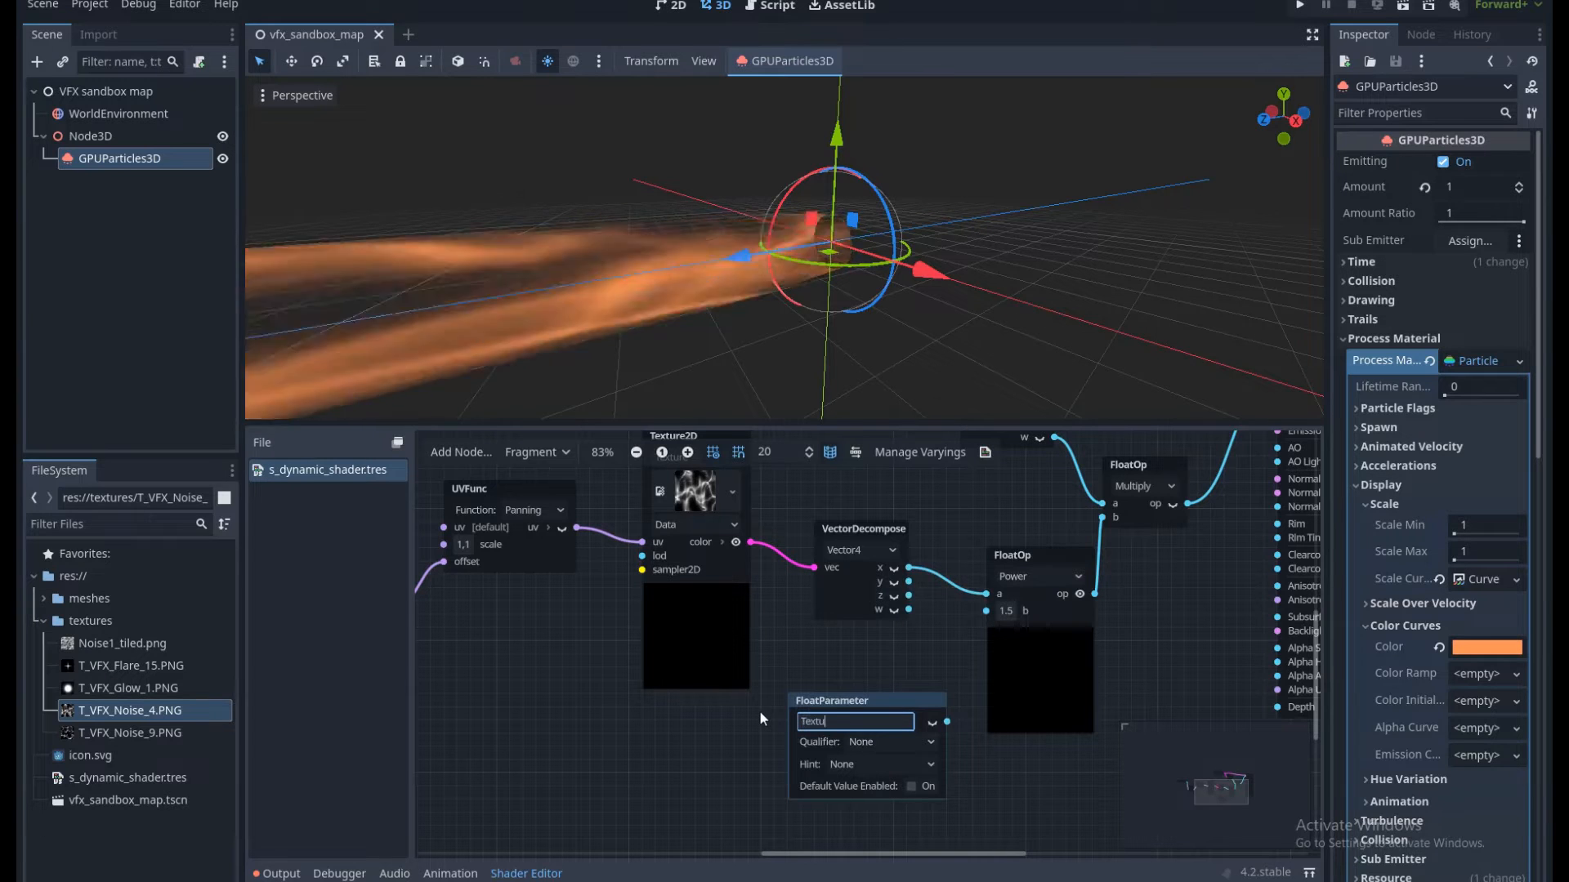
type("re_Power")
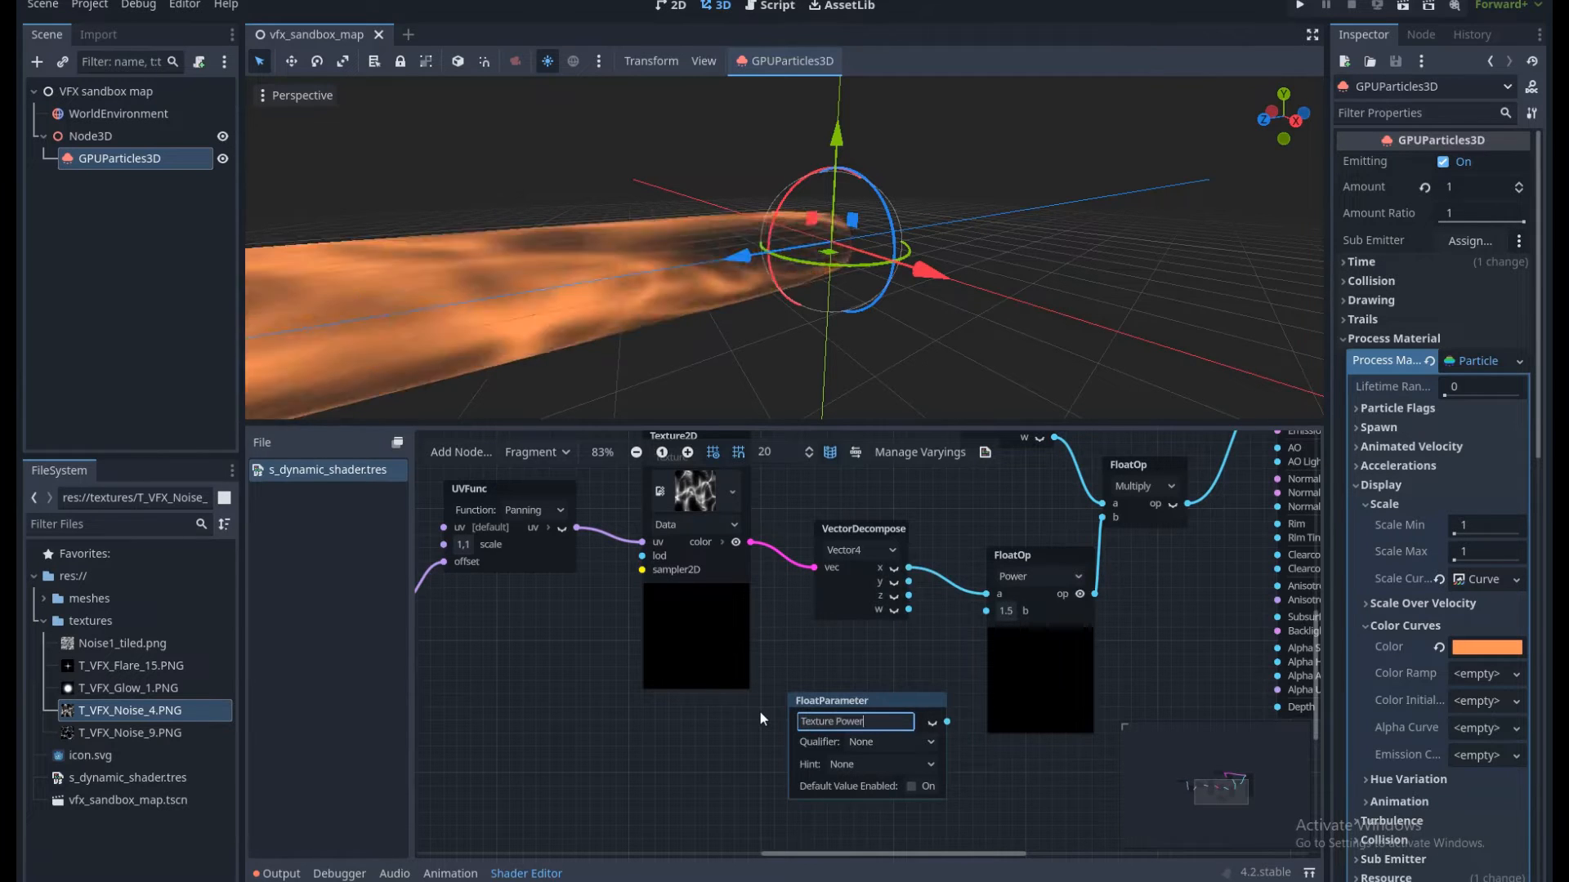
key("Return")
left_click(912, 786)
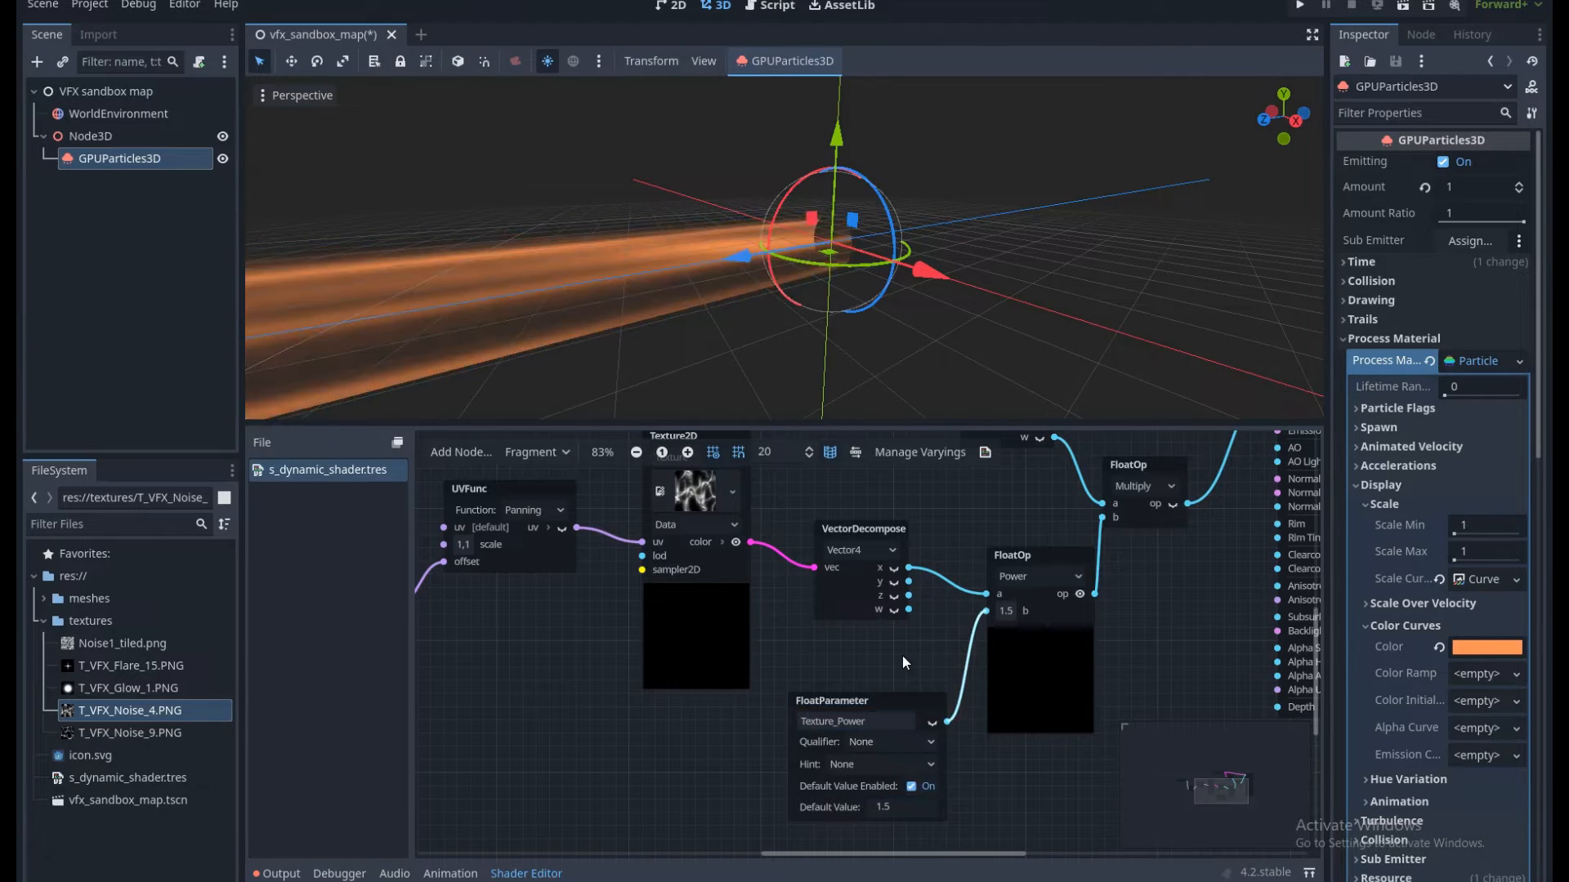
key("ctrl+s")
Add a Vector2Parameter node below the time Input node, beside the Vector2 Multiply node.
scroll(840, 682, "down", 2)
middle_click_drag(709, 727, 965, 711)
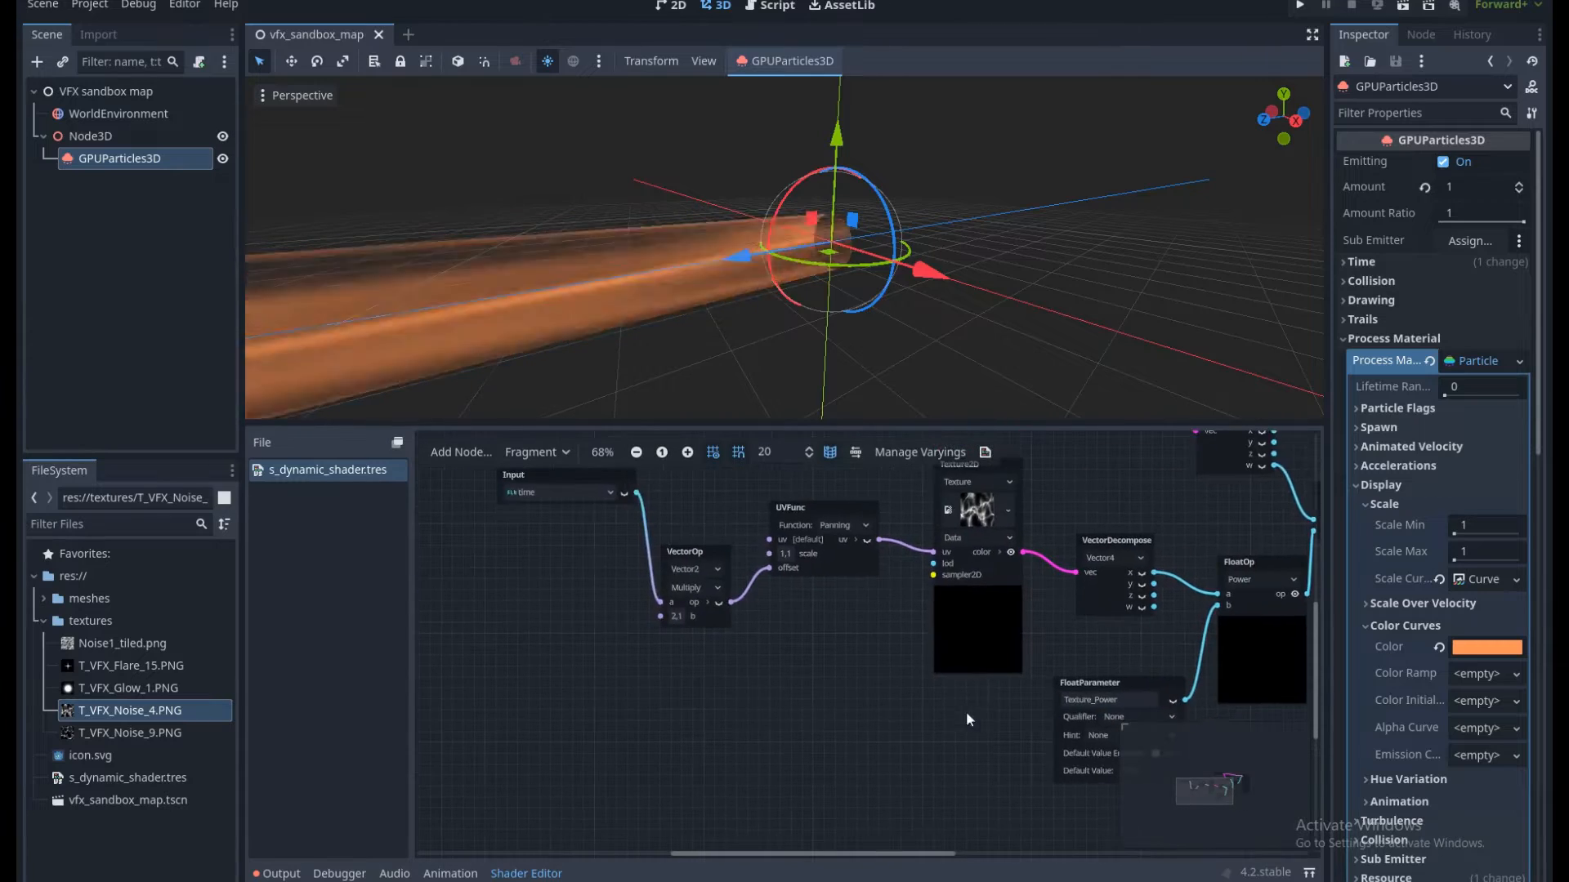
middle_click_drag(744, 703, 911, 758)
scroll(817, 688, "up", 1)
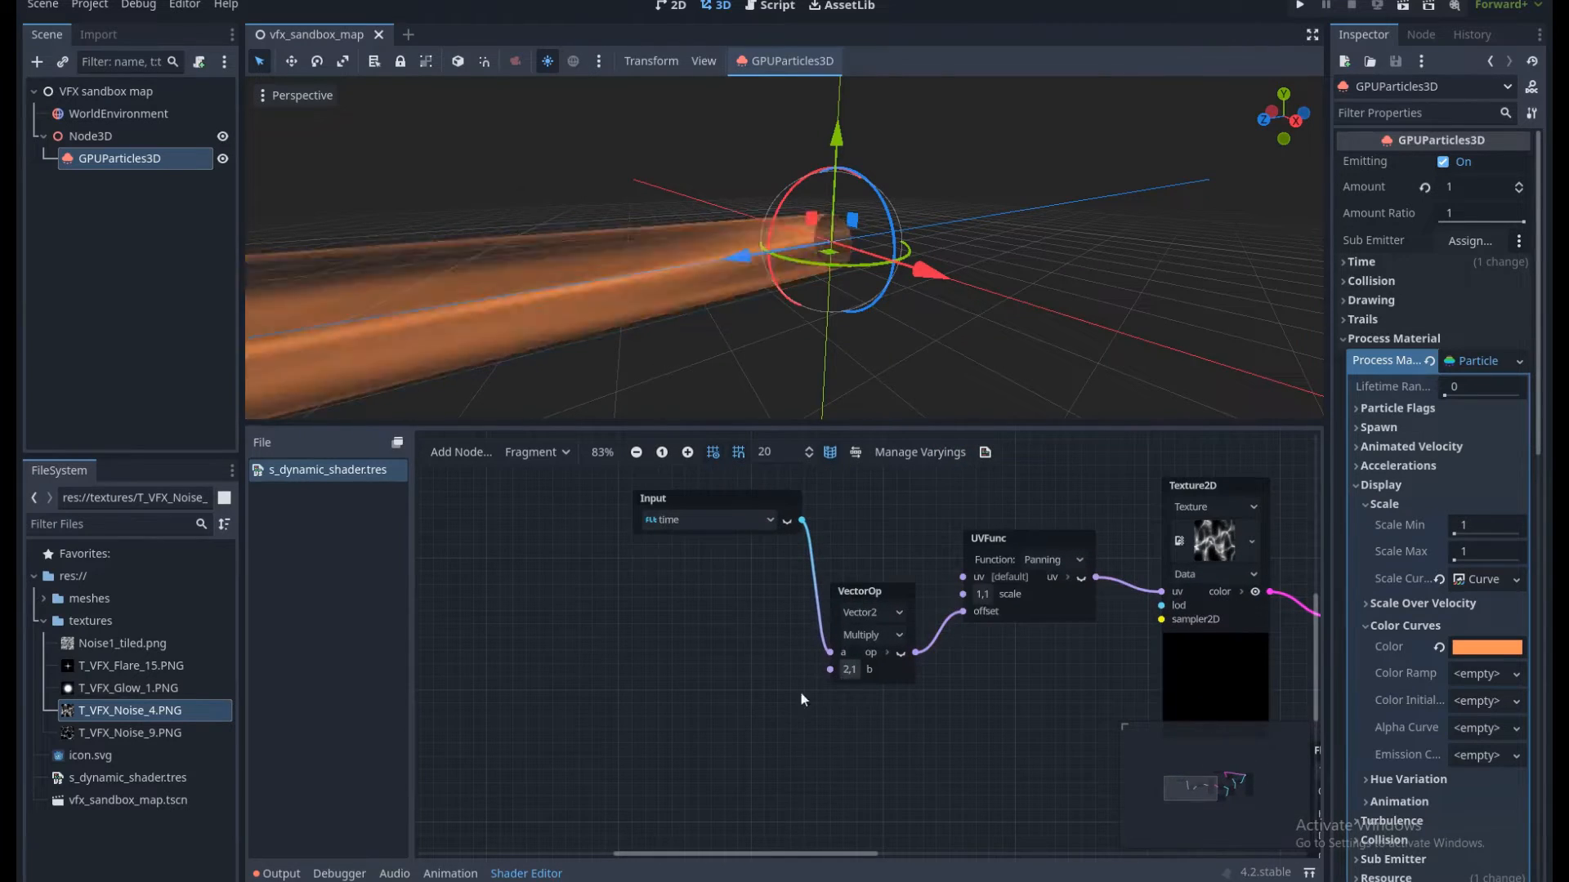
right_click(646, 678)
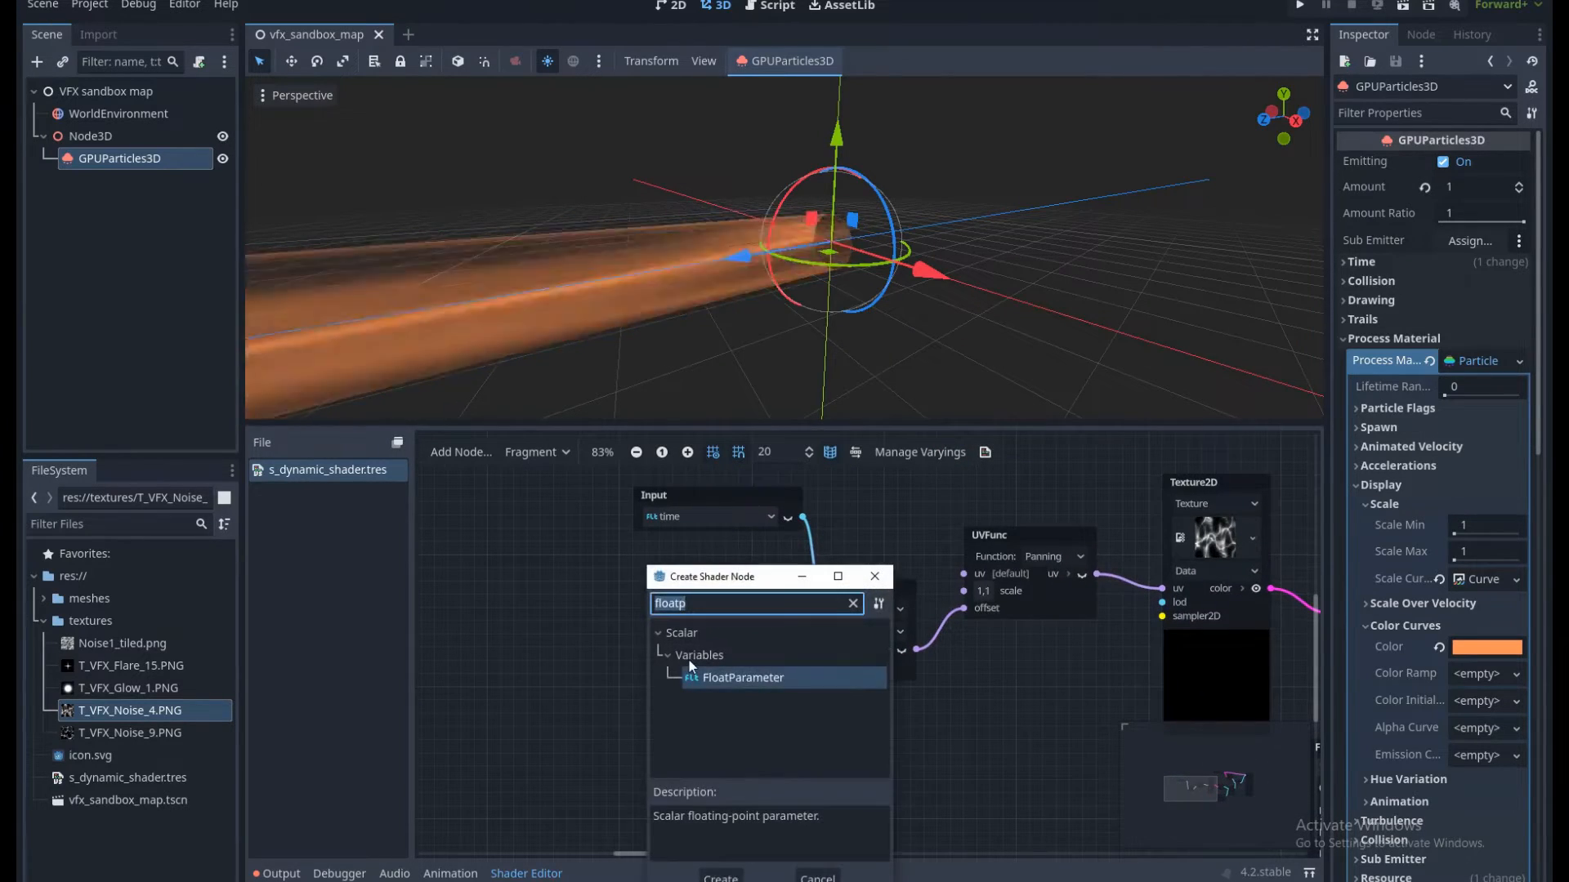
type("vector2")
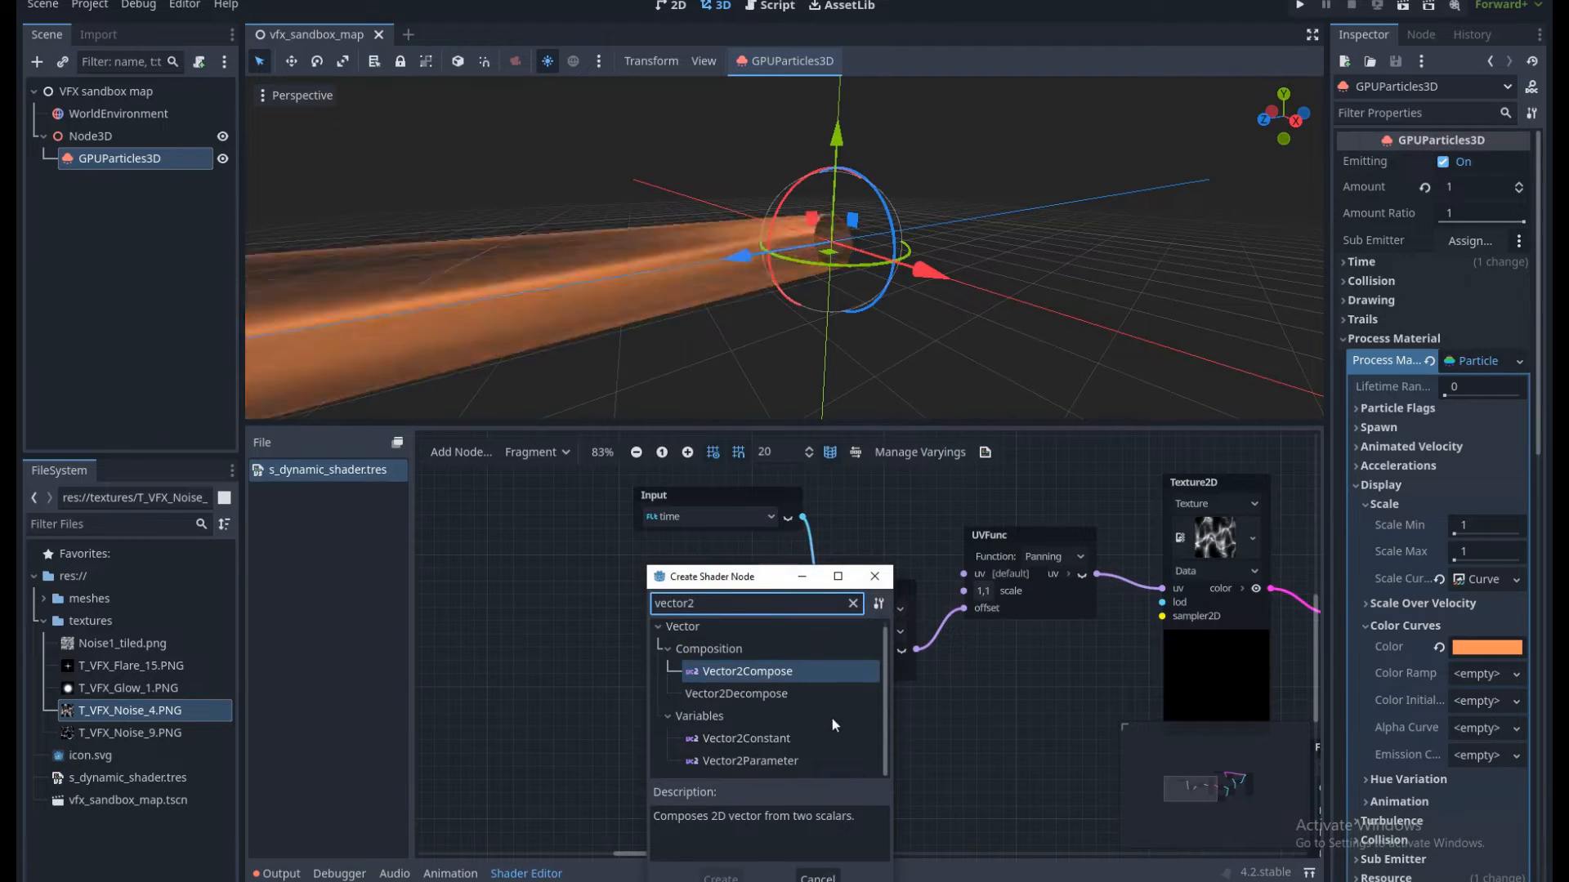
double_click(786, 759)
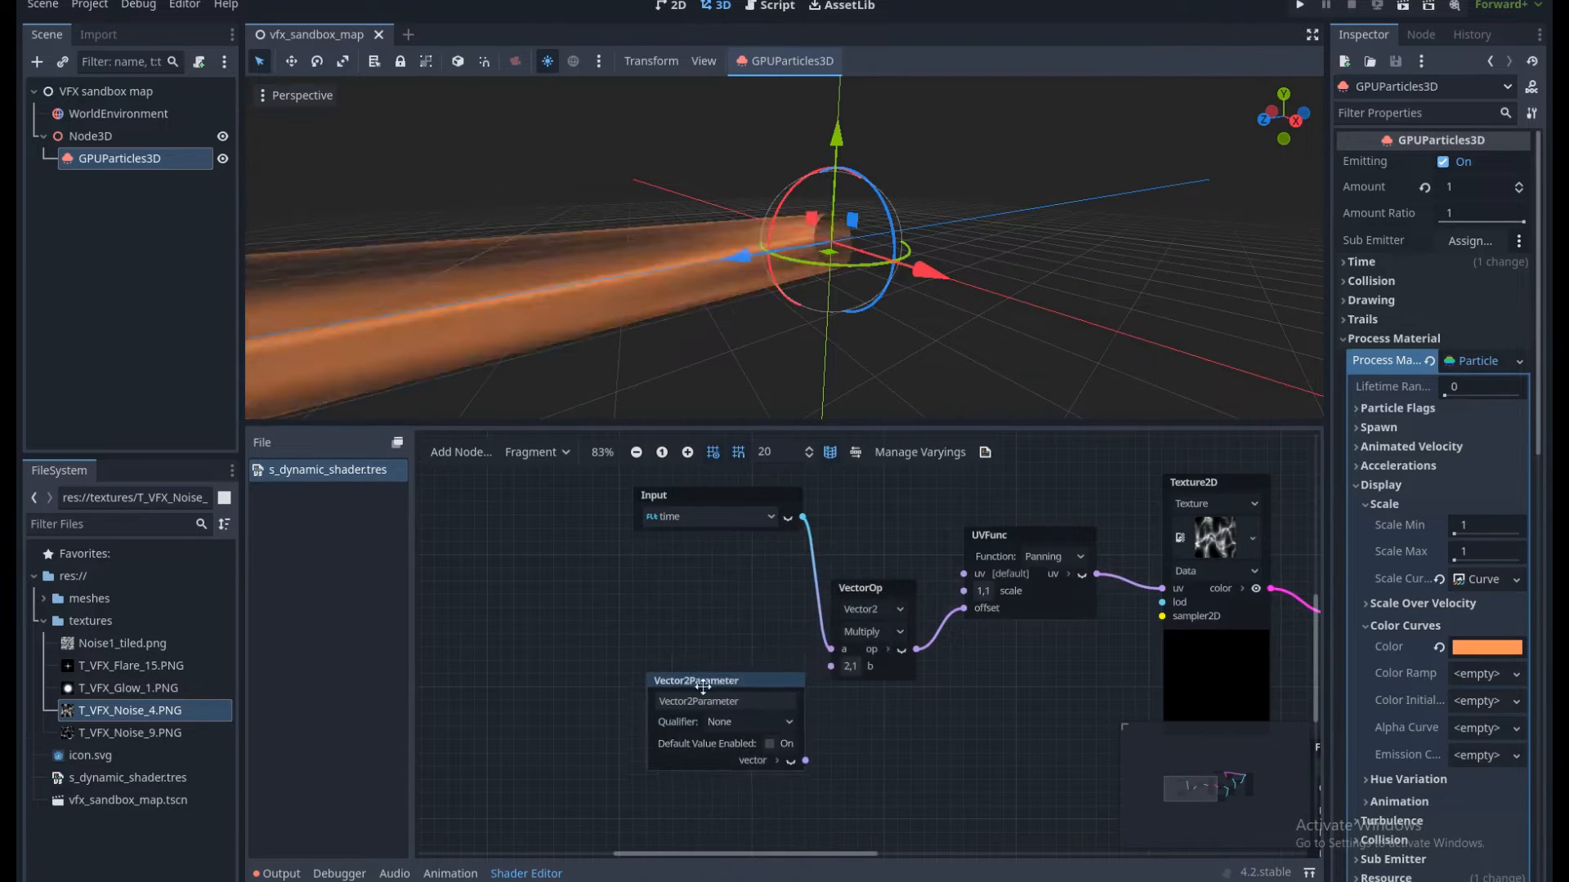
Name the vector parameter Speed, enable its default value and connect it to the Vector2 Multiply node's b input.
type("Speed")
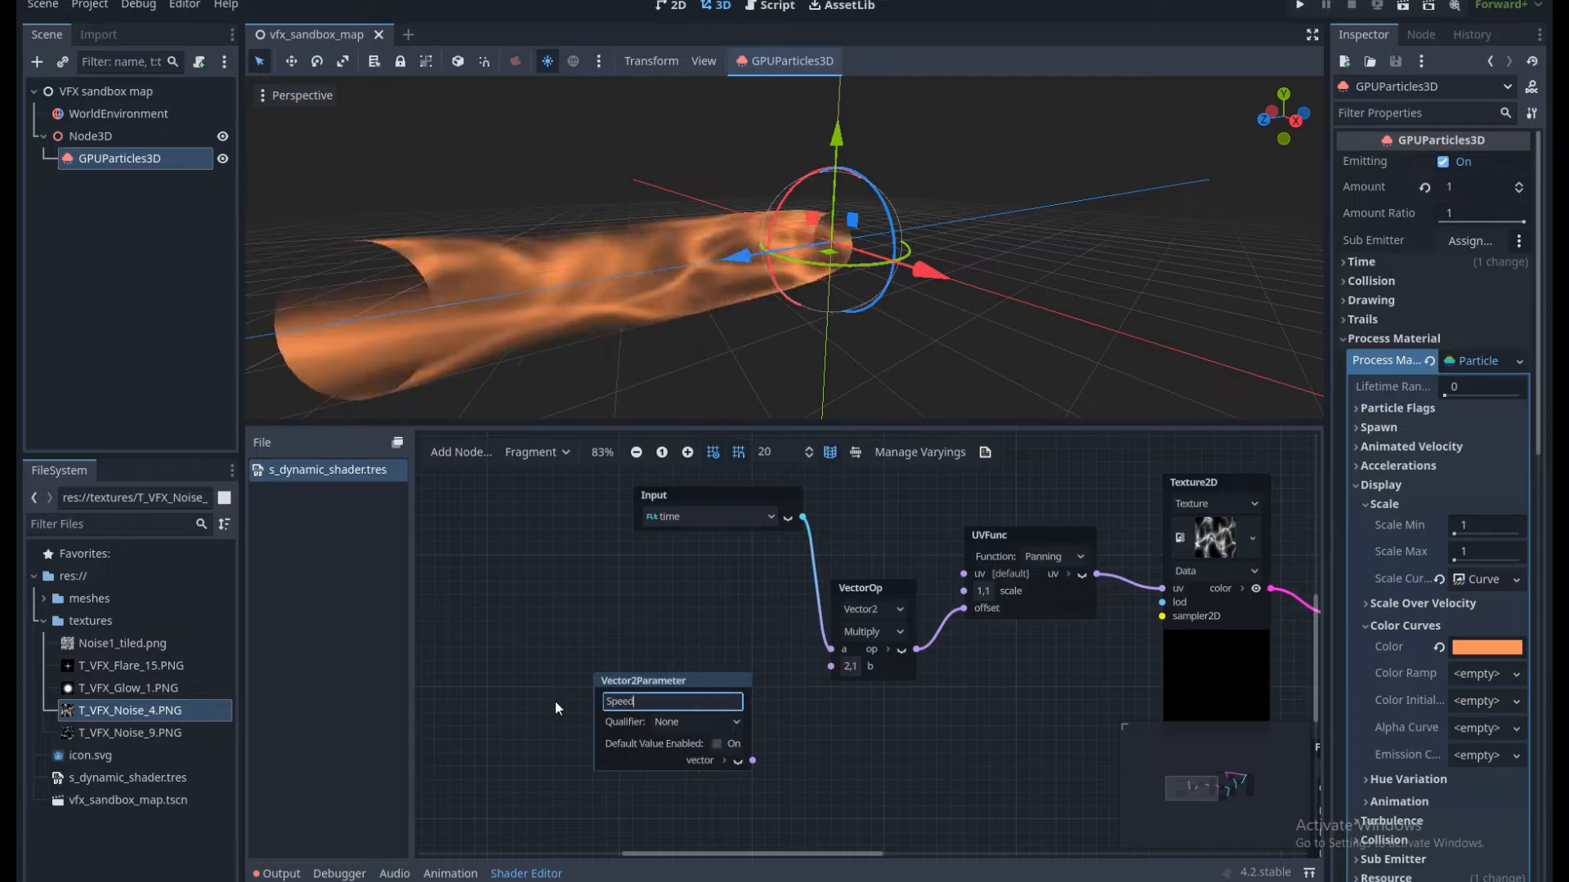
key("Return")
left_click(717, 744)
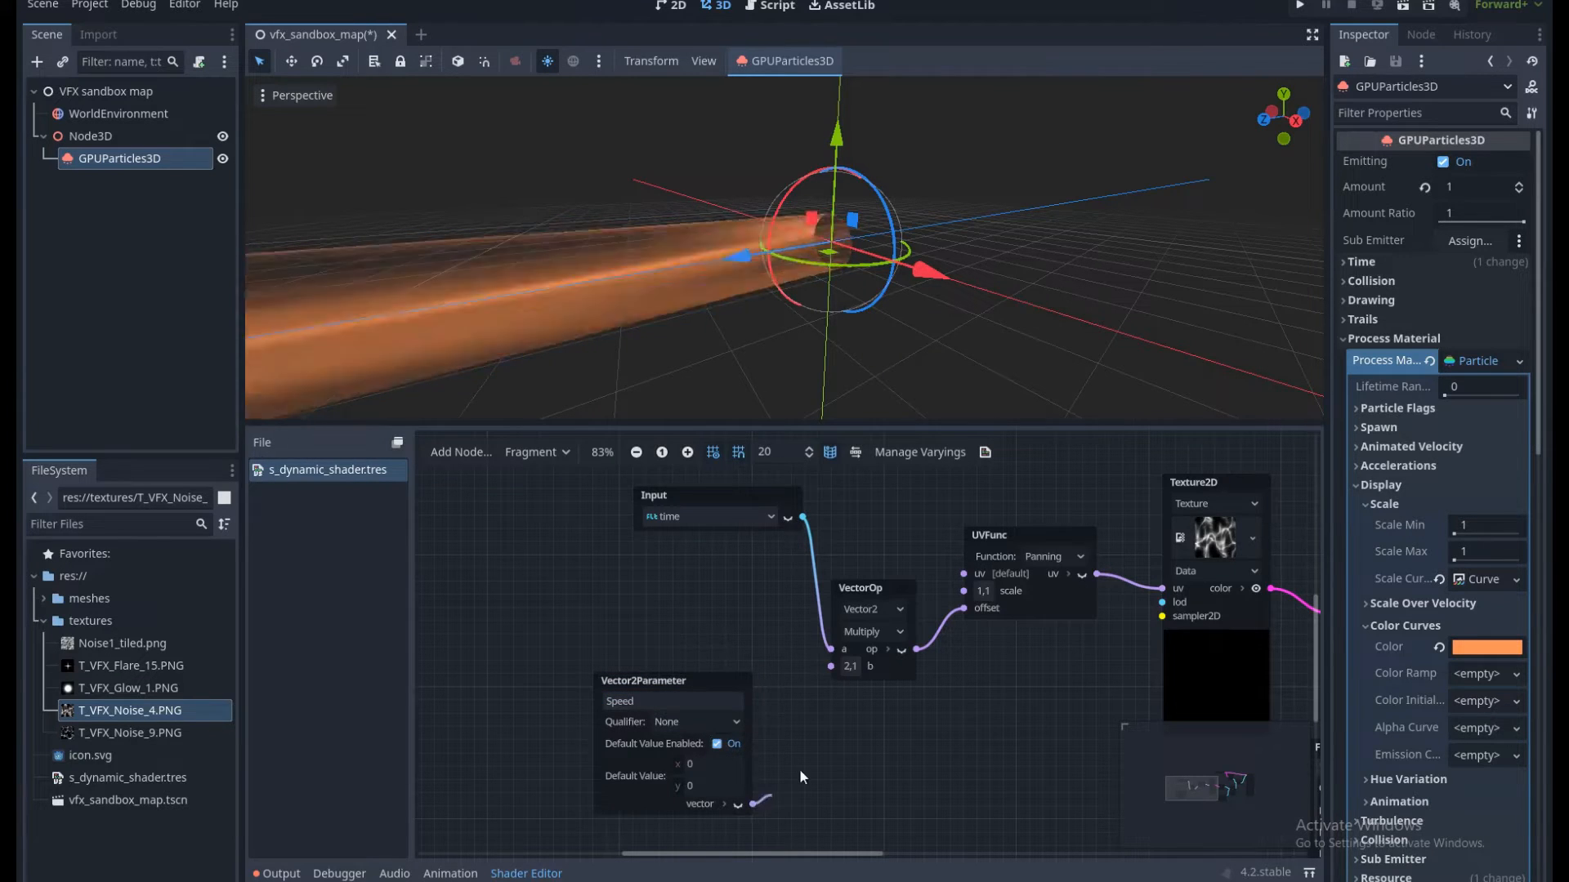
left_click_drag(827, 668, 827, 669)
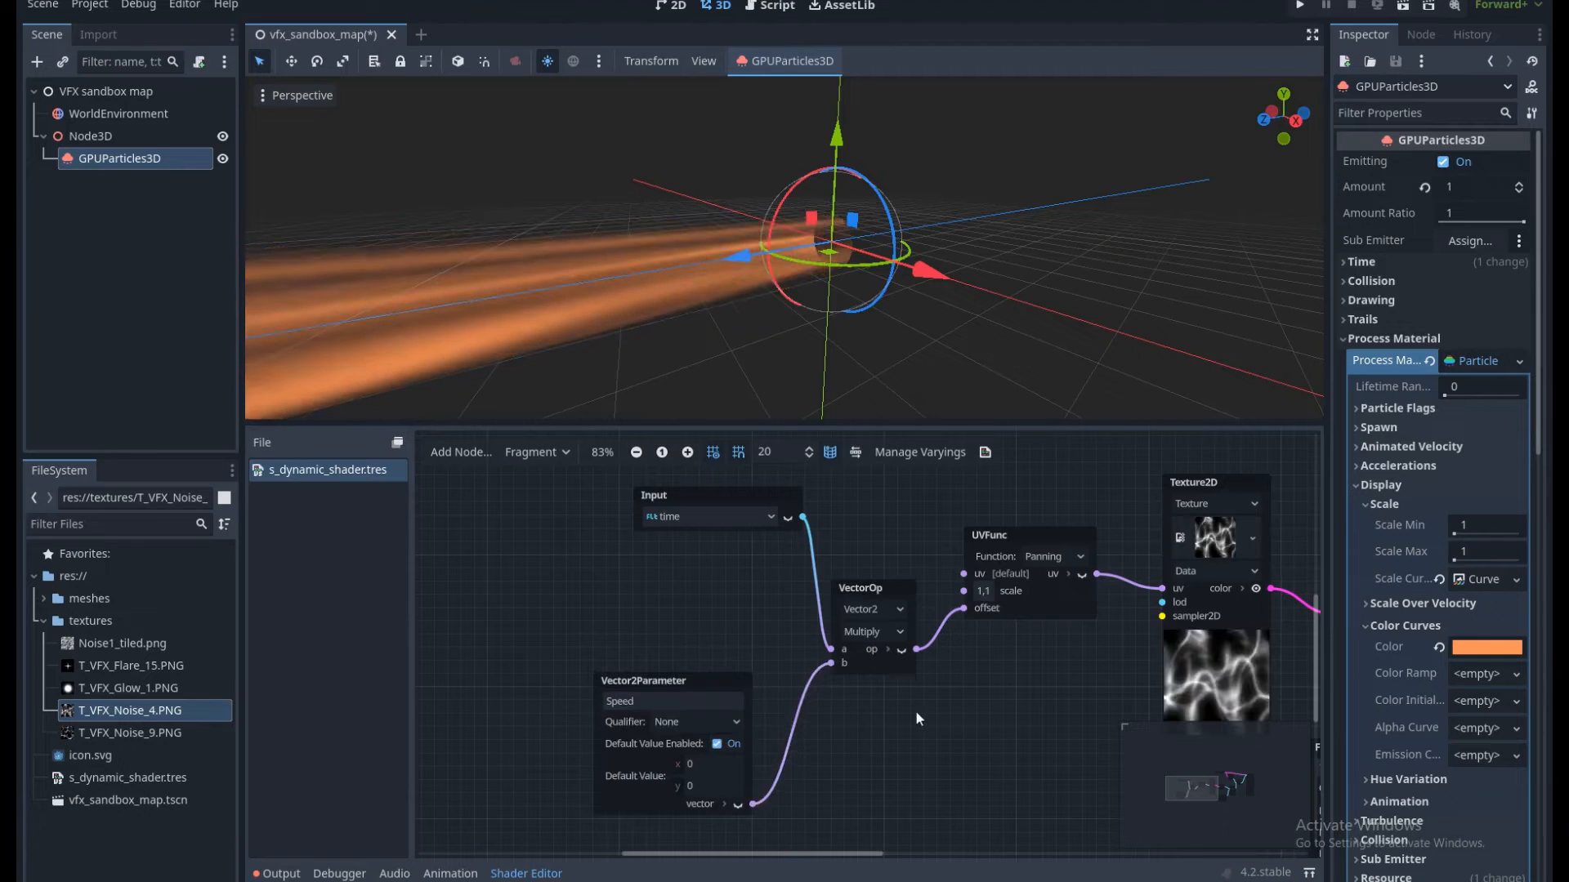
Delete the Texture2D noise node between the UVFunc and VectorDecompose nodes.
scroll(940, 710, "down", 2)
middle_click_drag(999, 708, 703, 698)
scroll(982, 719, "up", 1)
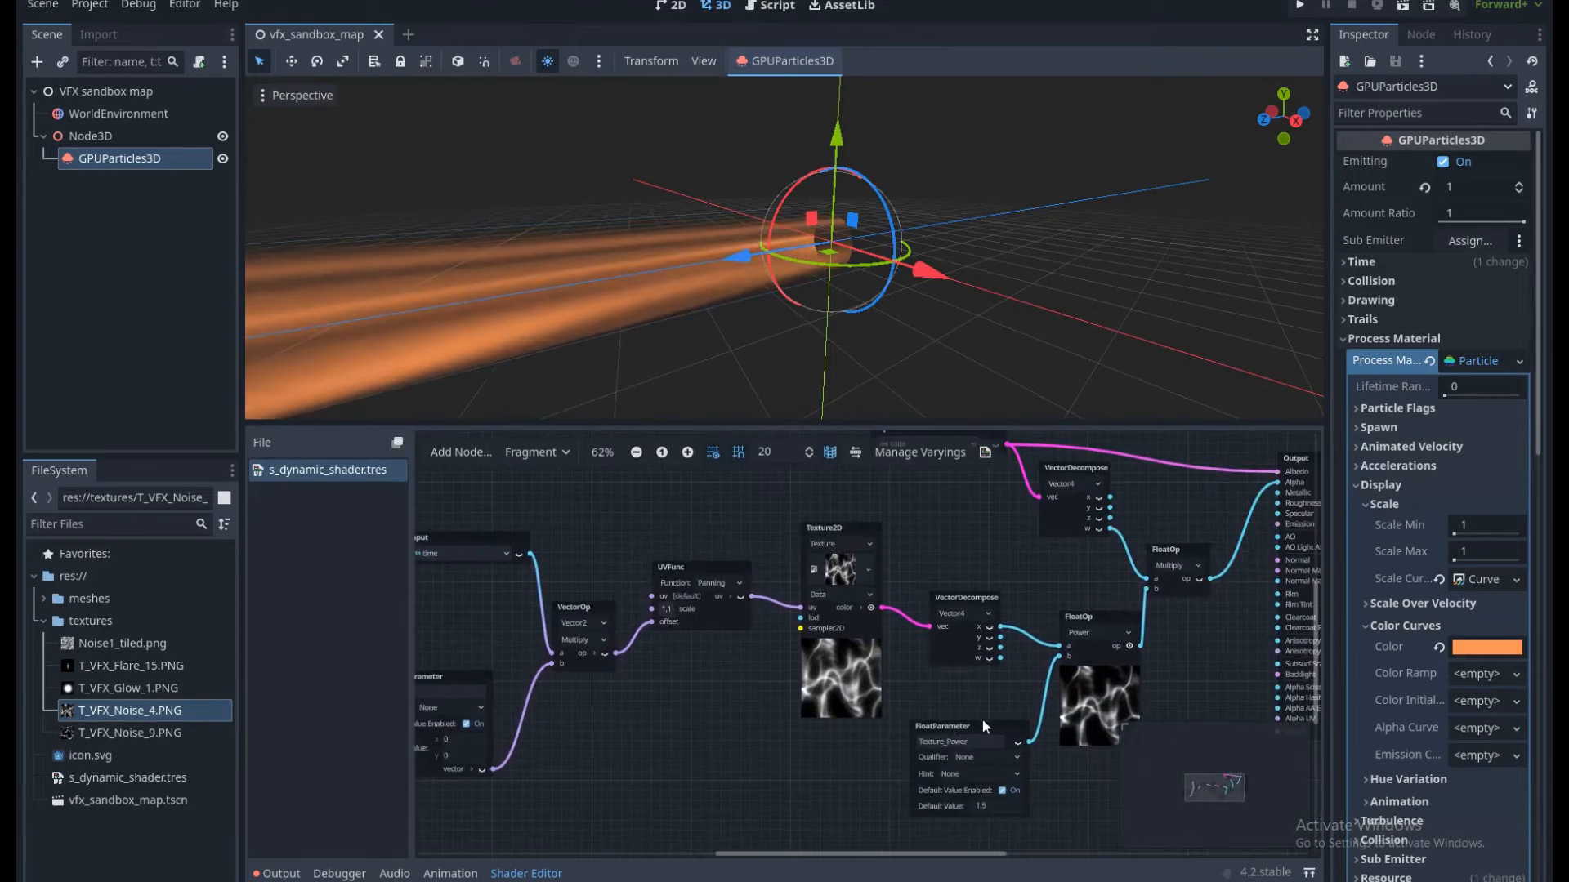
middle_click_drag(1003, 693, 910, 683)
scroll(899, 714, "down", 1)
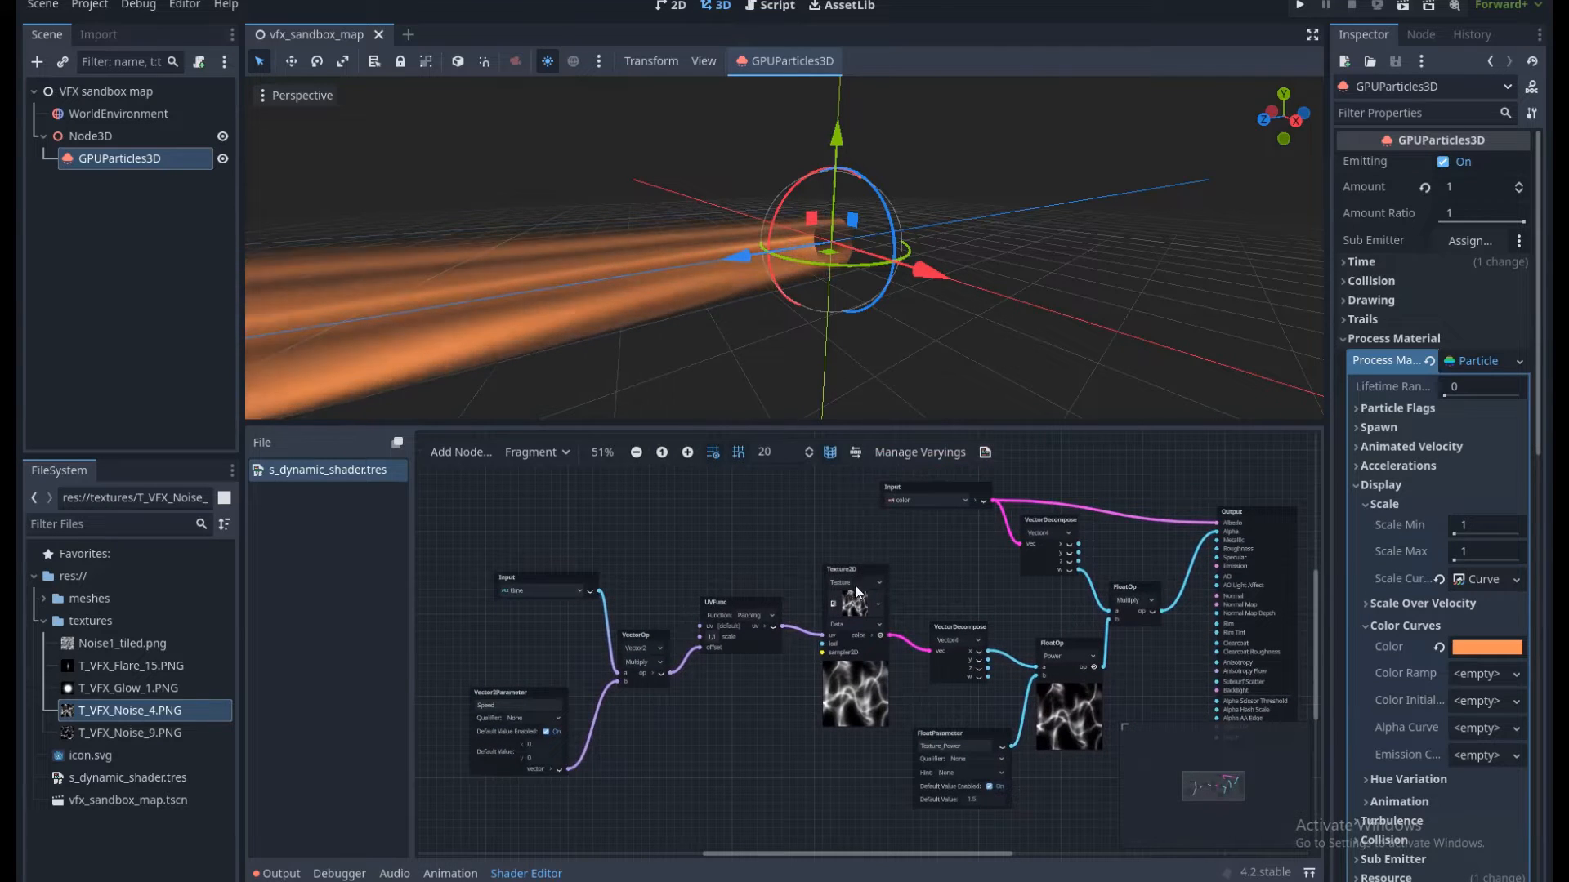
left_click_drag(858, 572, 858, 571)
scroll(833, 638, "up", 2)
key("Delete")
Add a Texture2DParameter node to the shader graph, below the UVFunc node.
right_click(686, 699)
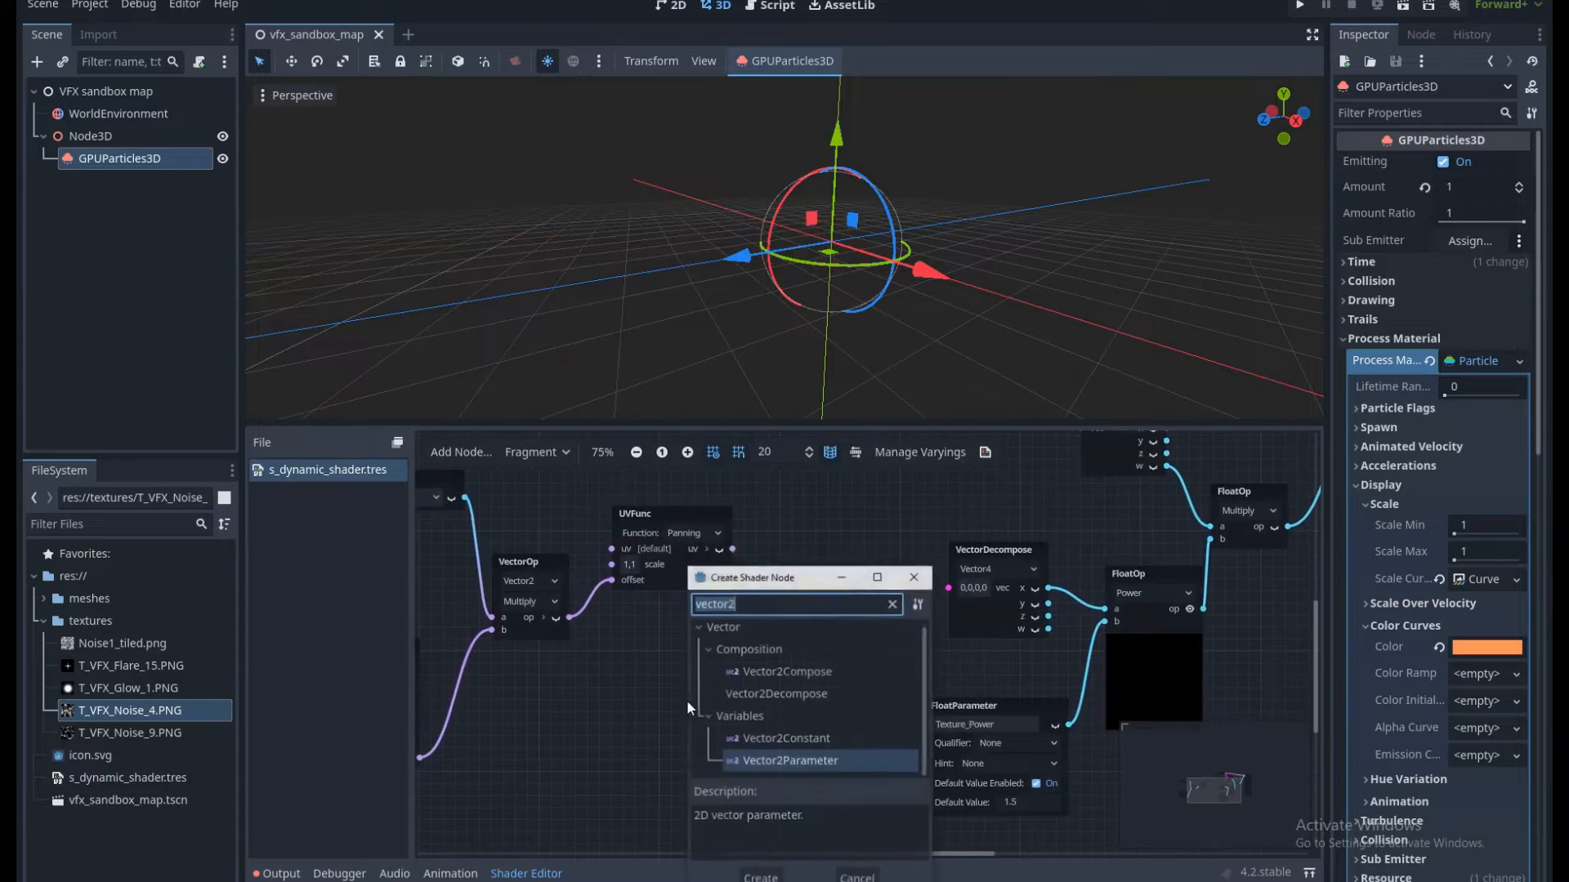
type("vector2")
type("texture")
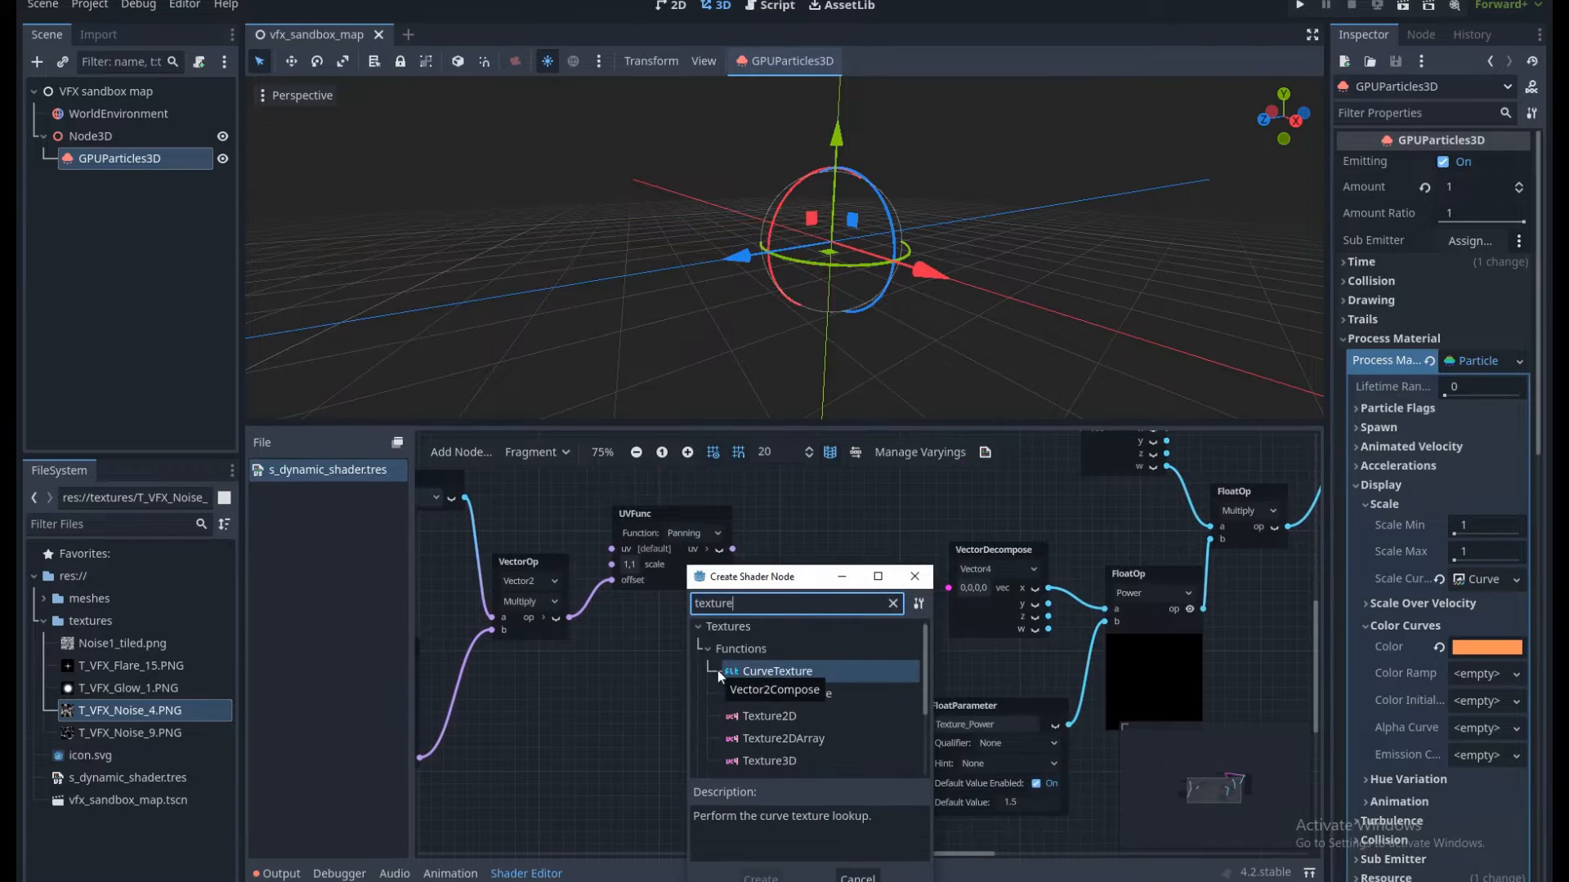
type("pa")
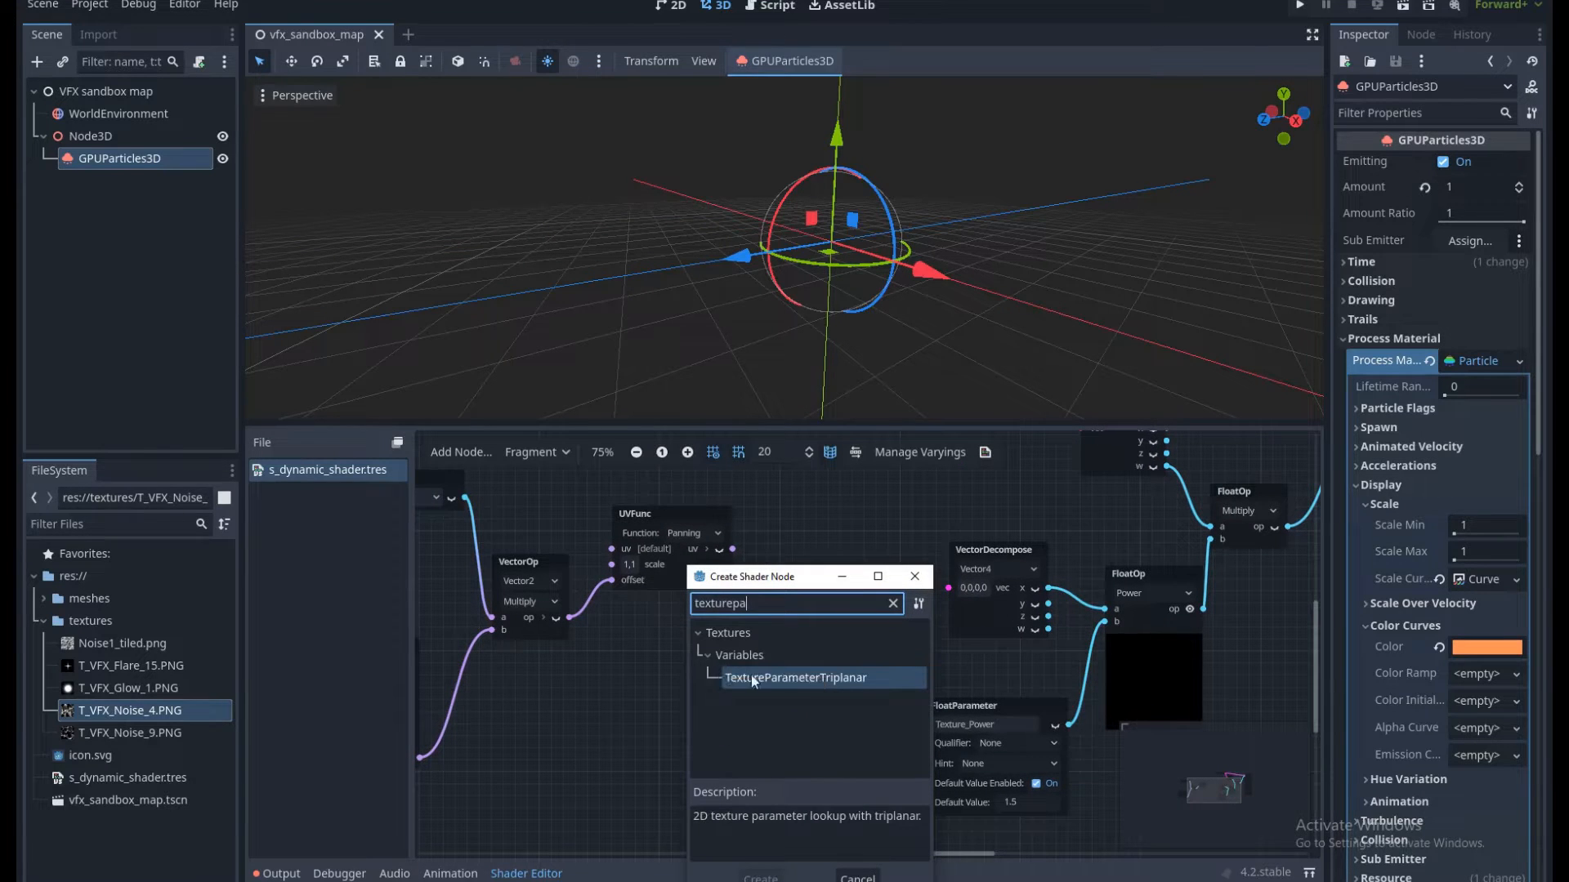
key("BackSpace")
key("BackSpace")
type("2d")
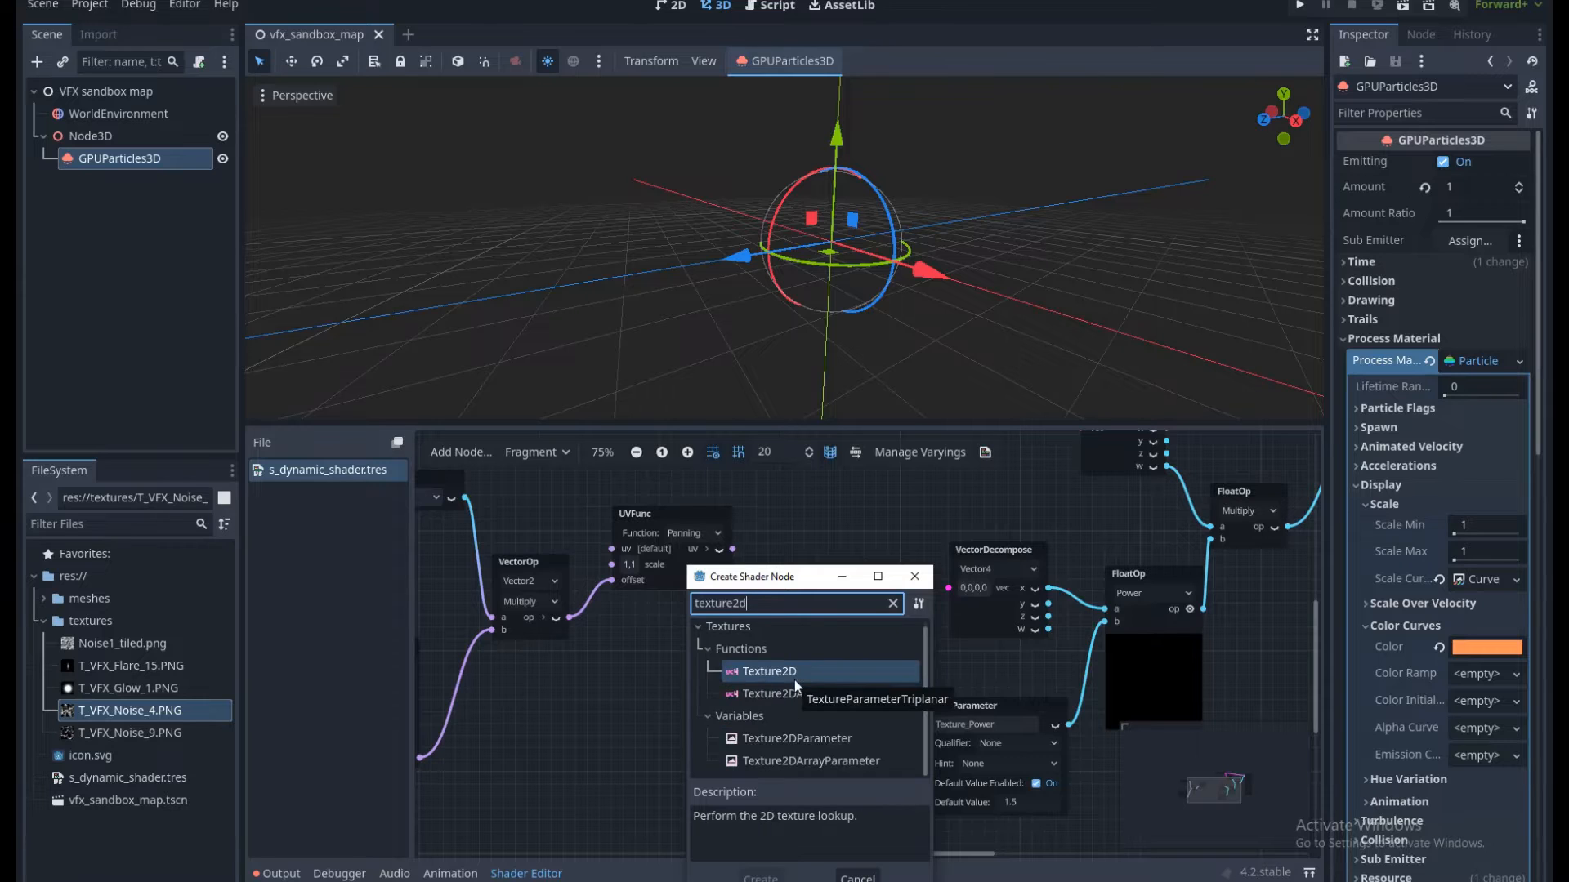
double_click(801, 738)
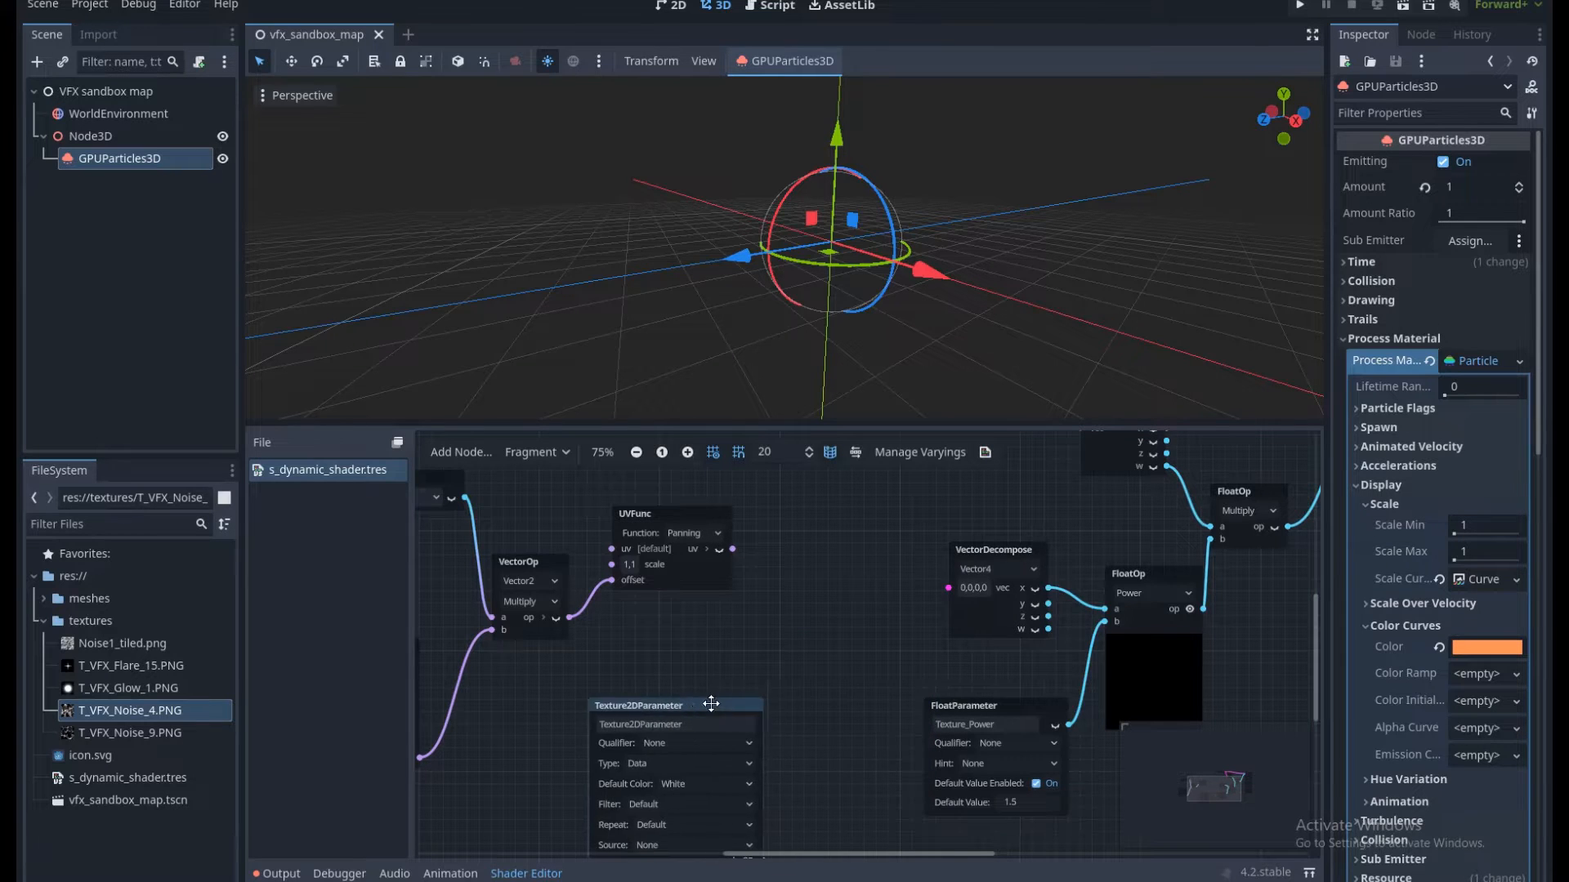
Create a Texture2D node from the texture parameter's sampler2D output, placed between the UVFunc and VectorDecompose nodes.
scroll(776, 735, "down", 2)
left_click_drag(743, 805, 773, 582)
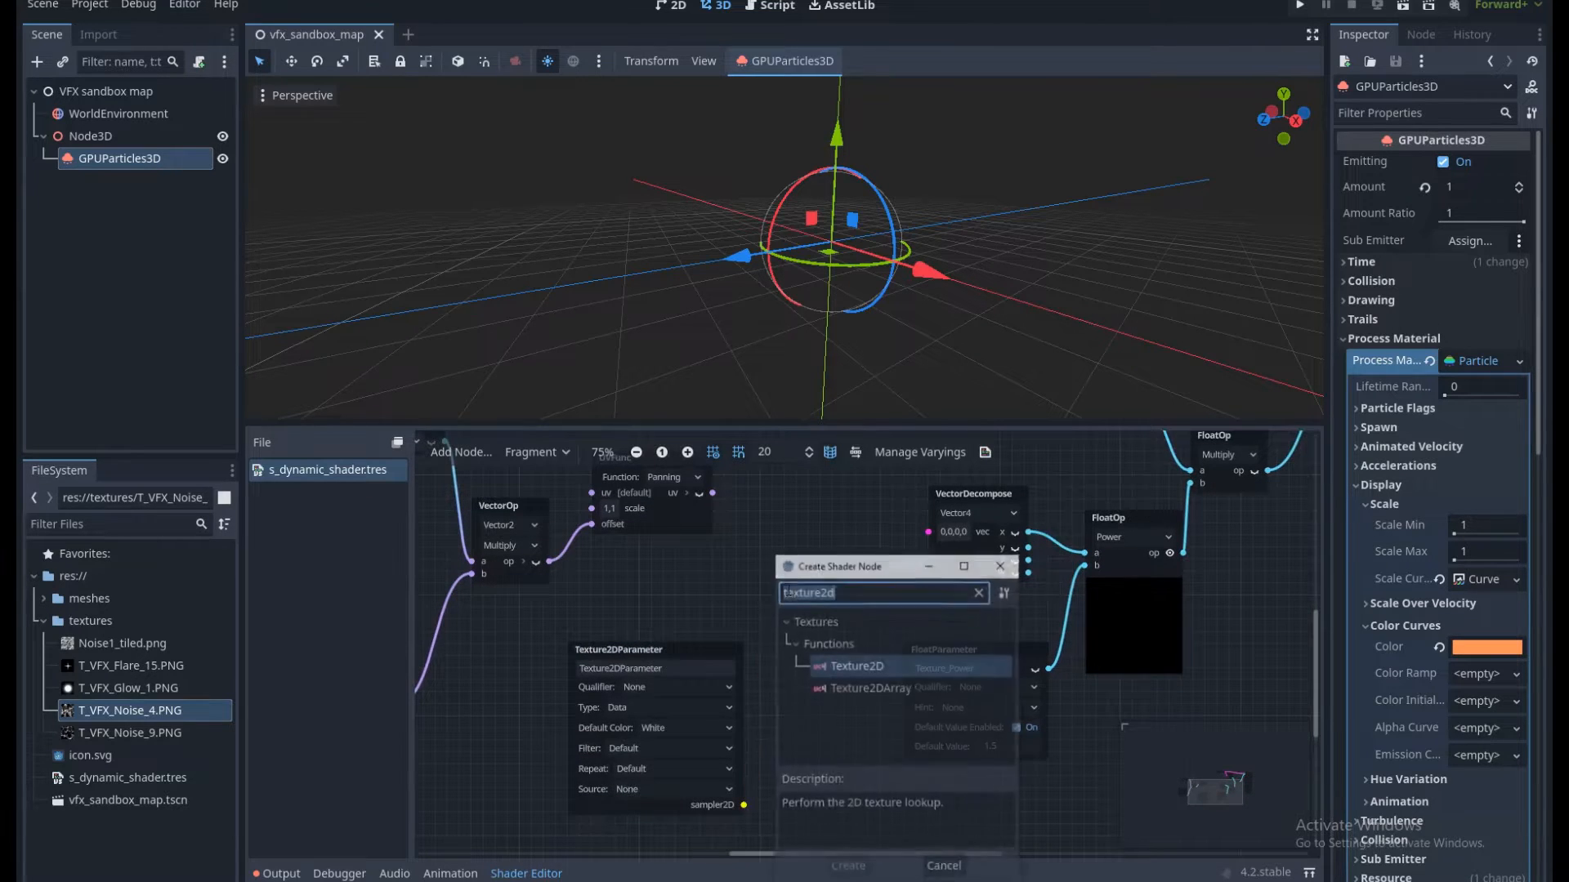
double_click(855, 667)
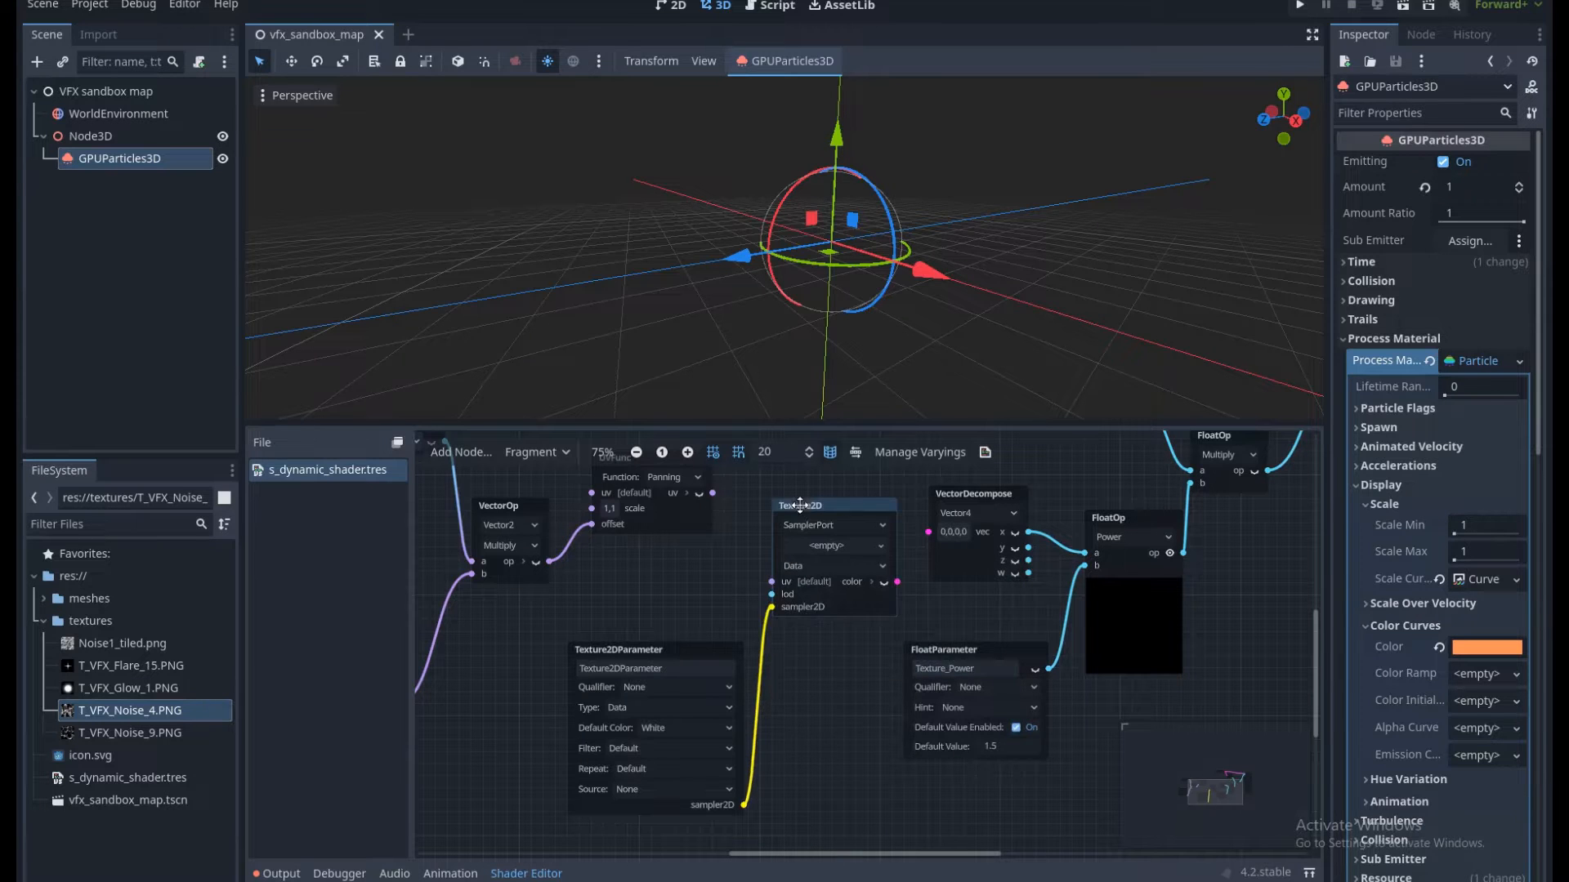
Connect the UVFunc output to the Texture2D node's uv input and its color output to the VectorDecompose node.
scroll(710, 586, "up", 3)
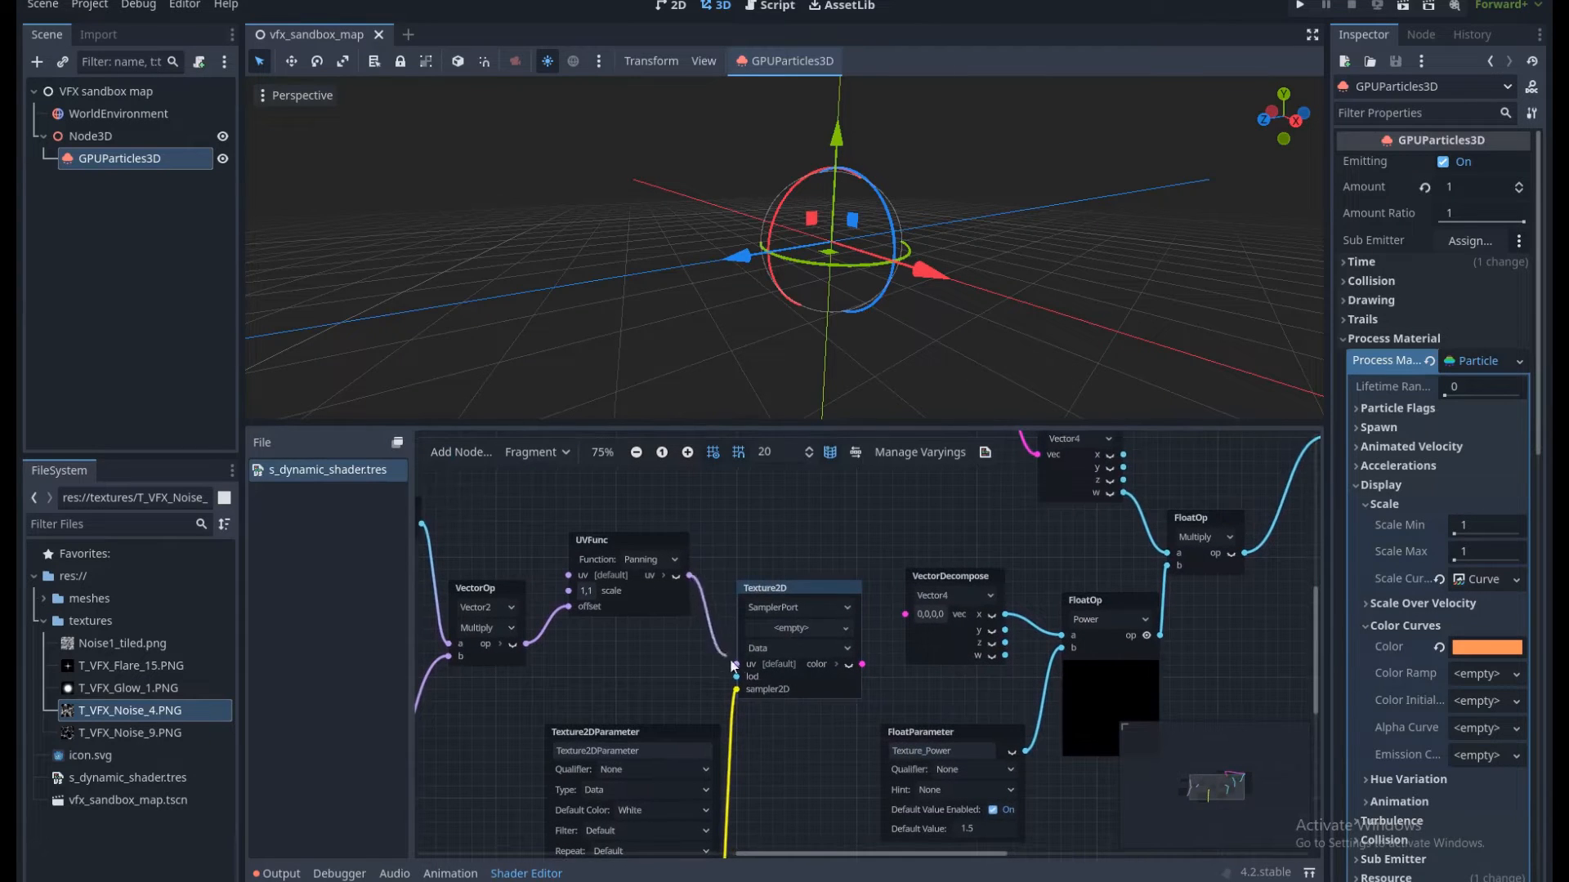
left_click_drag(828, 624, 913, 617)
left_click_drag(767, 585, 803, 572)
Name the texture parameter Energy_Texture and save the shader.
middle_click_drag(644, 659, 693, 602)
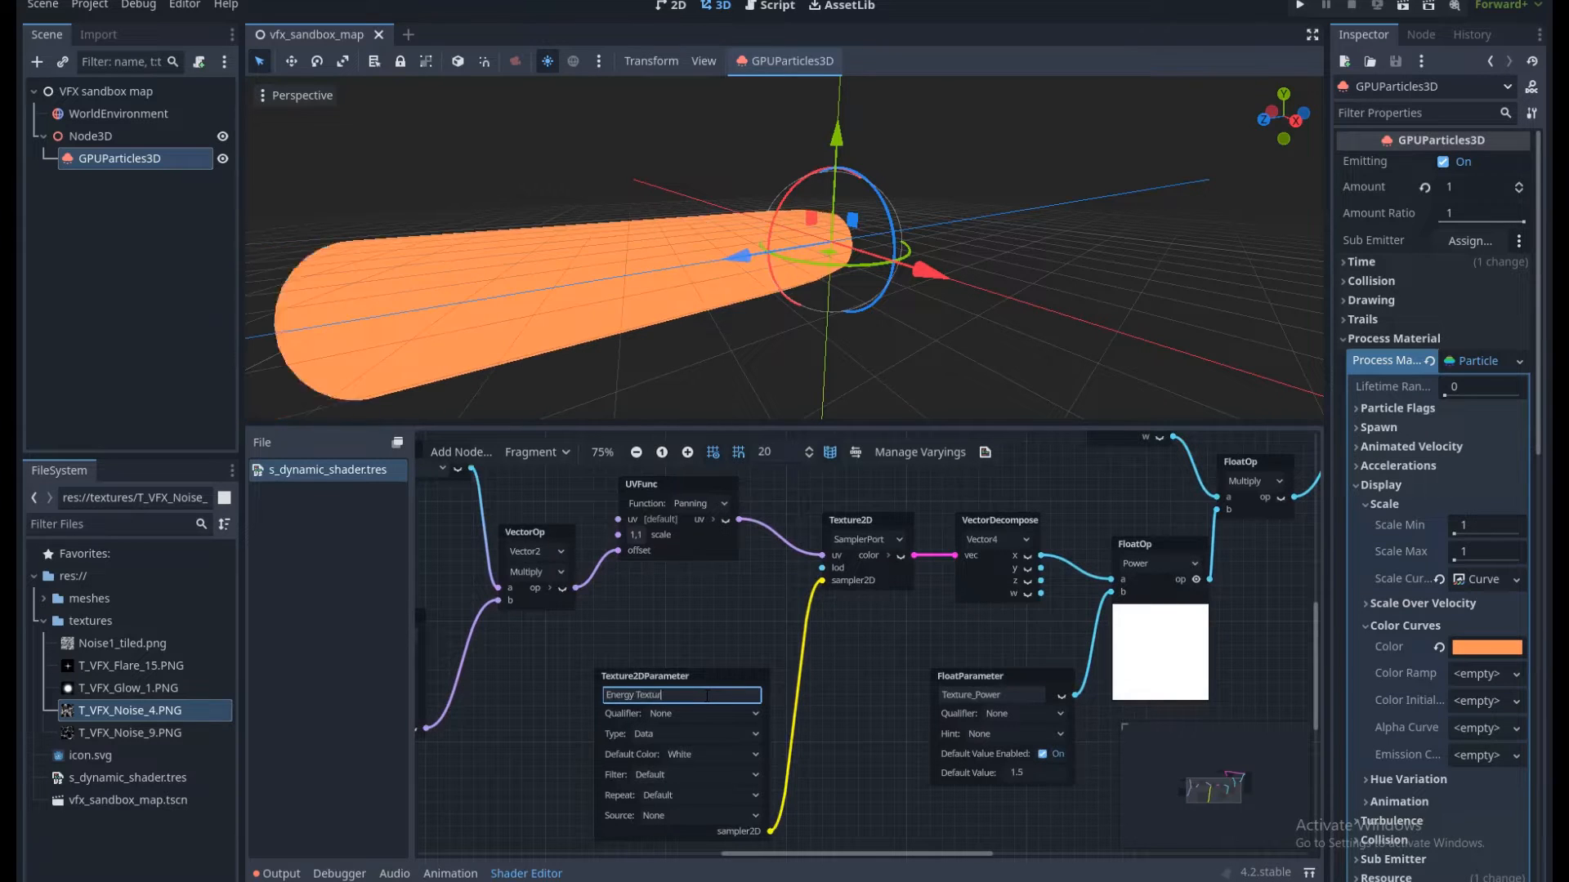
scroll(772, 678, "down", 3)
key("ctrl+s")
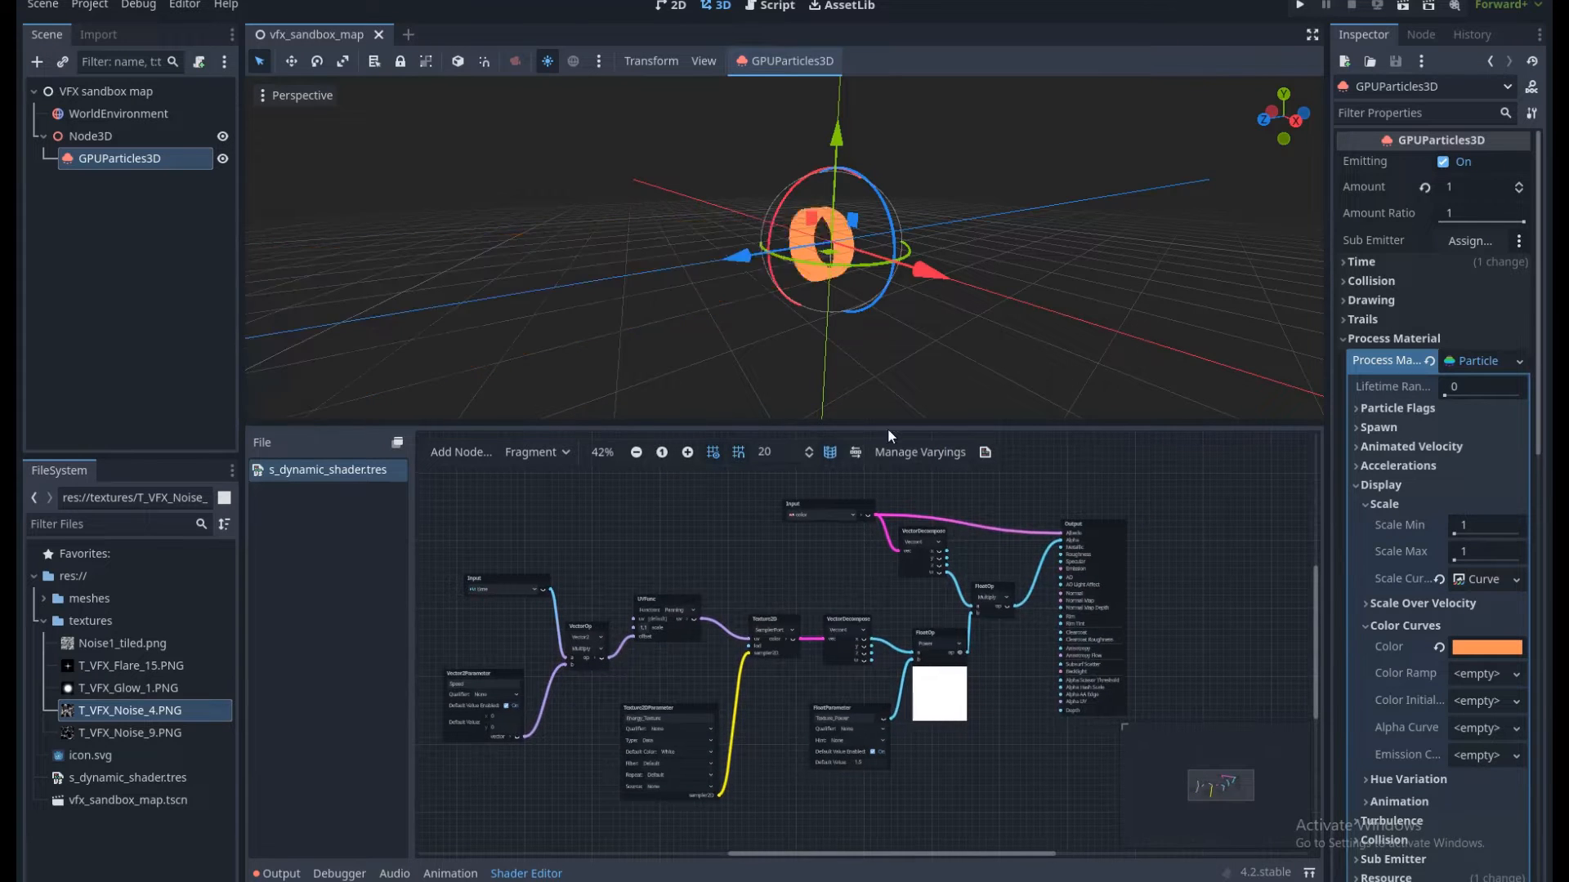
Close the shader editor and assign T_VFX_Noise_9.PNG to the override material's Energy Texture shader parameter.
left_click_drag(889, 421, 889, 423)
left_click(526, 873)
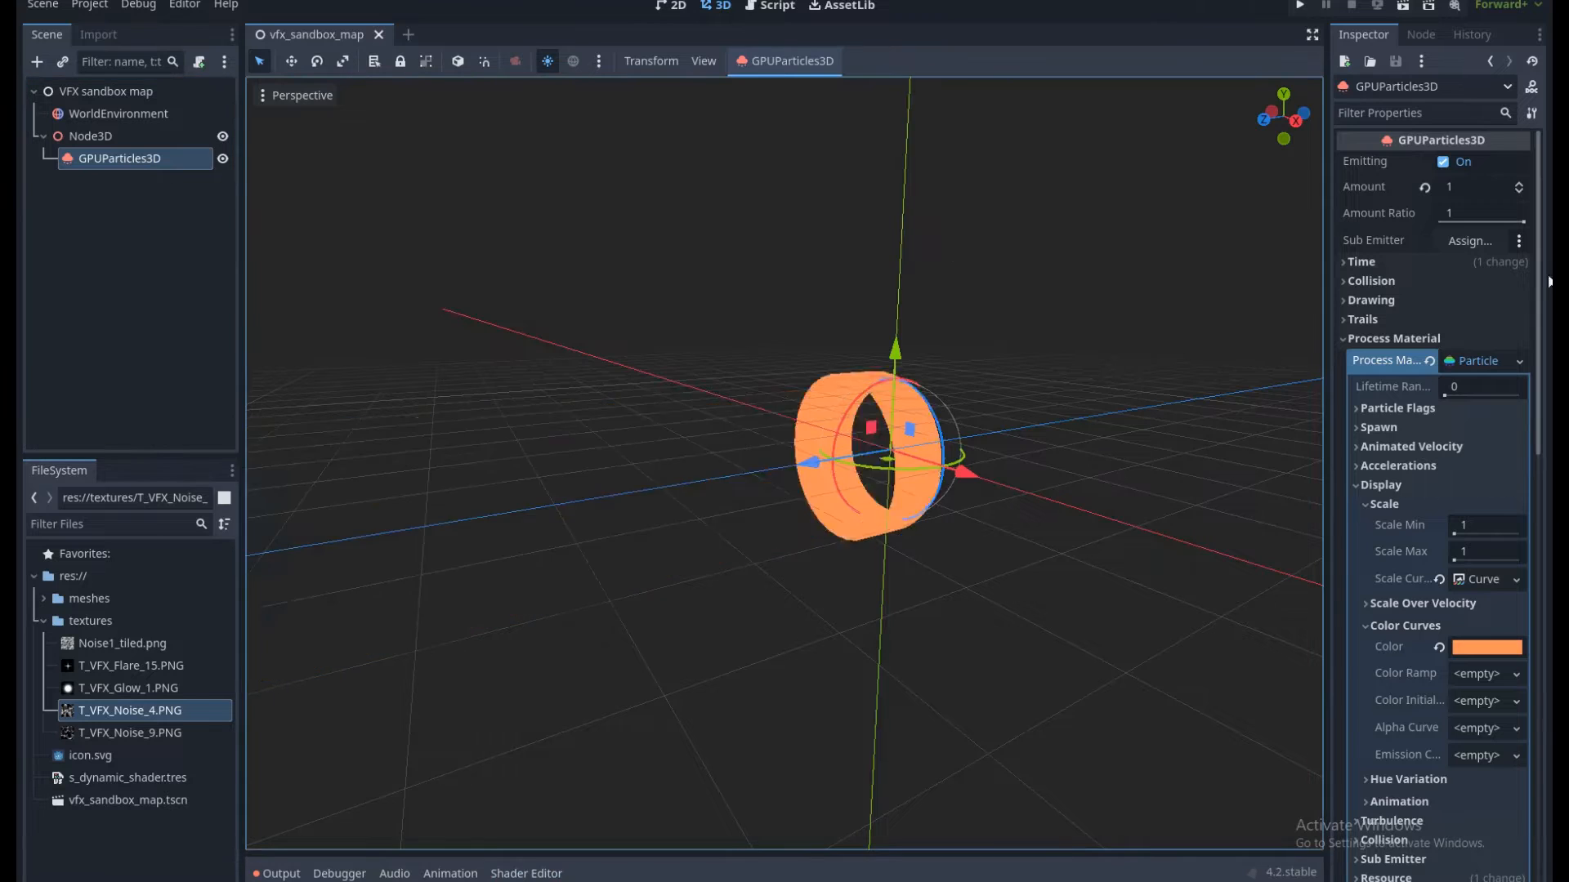
scroll(1475, 457, "down", 10)
scroll(1472, 504, "up", 3)
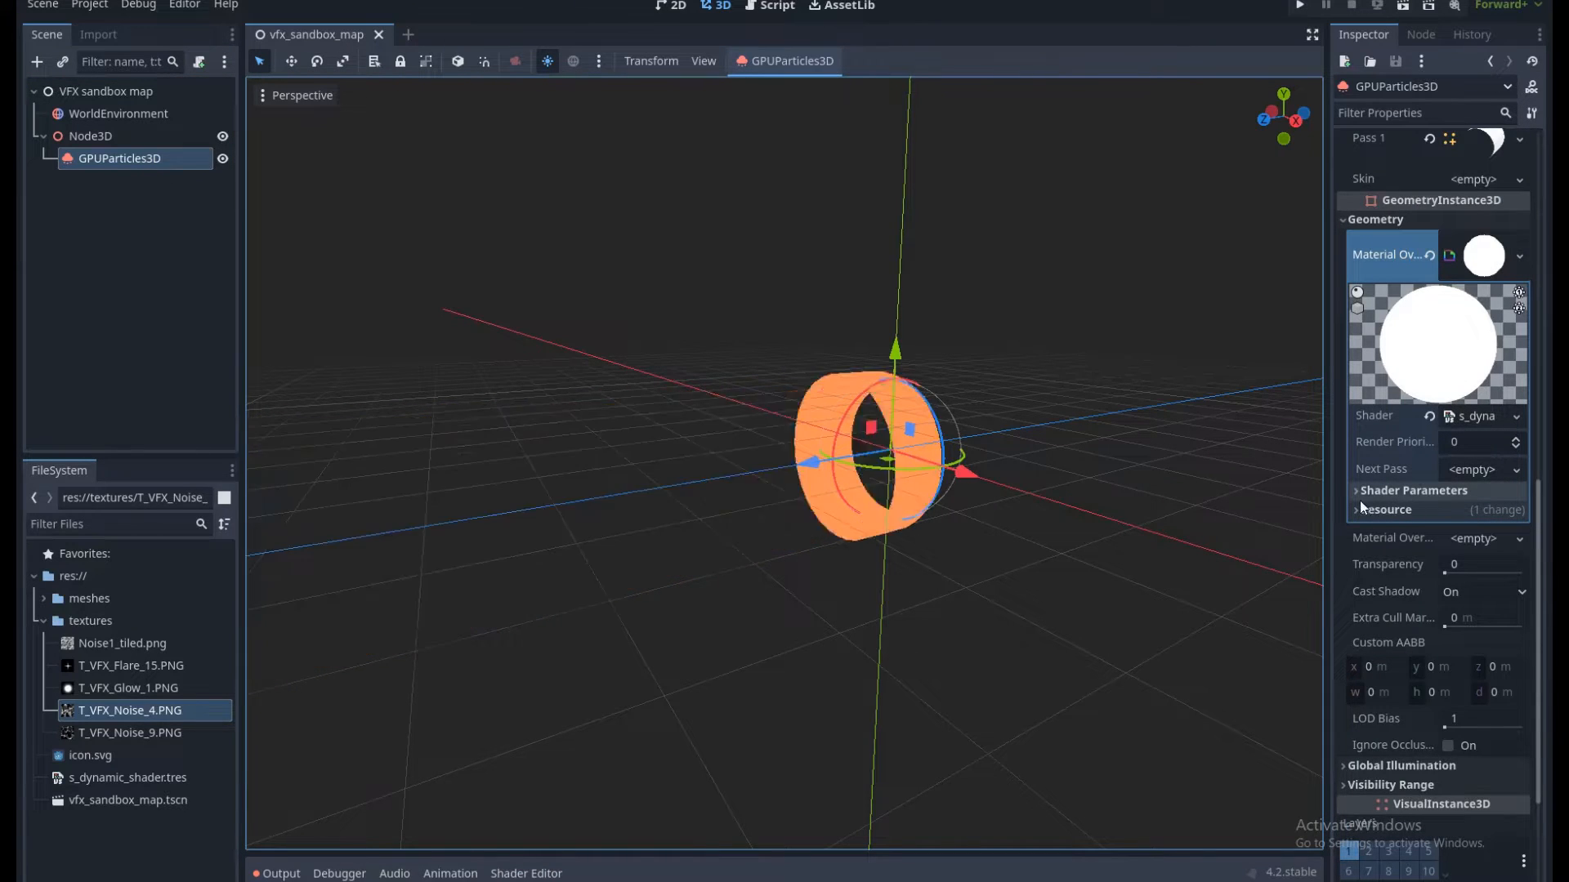
left_click(1359, 493)
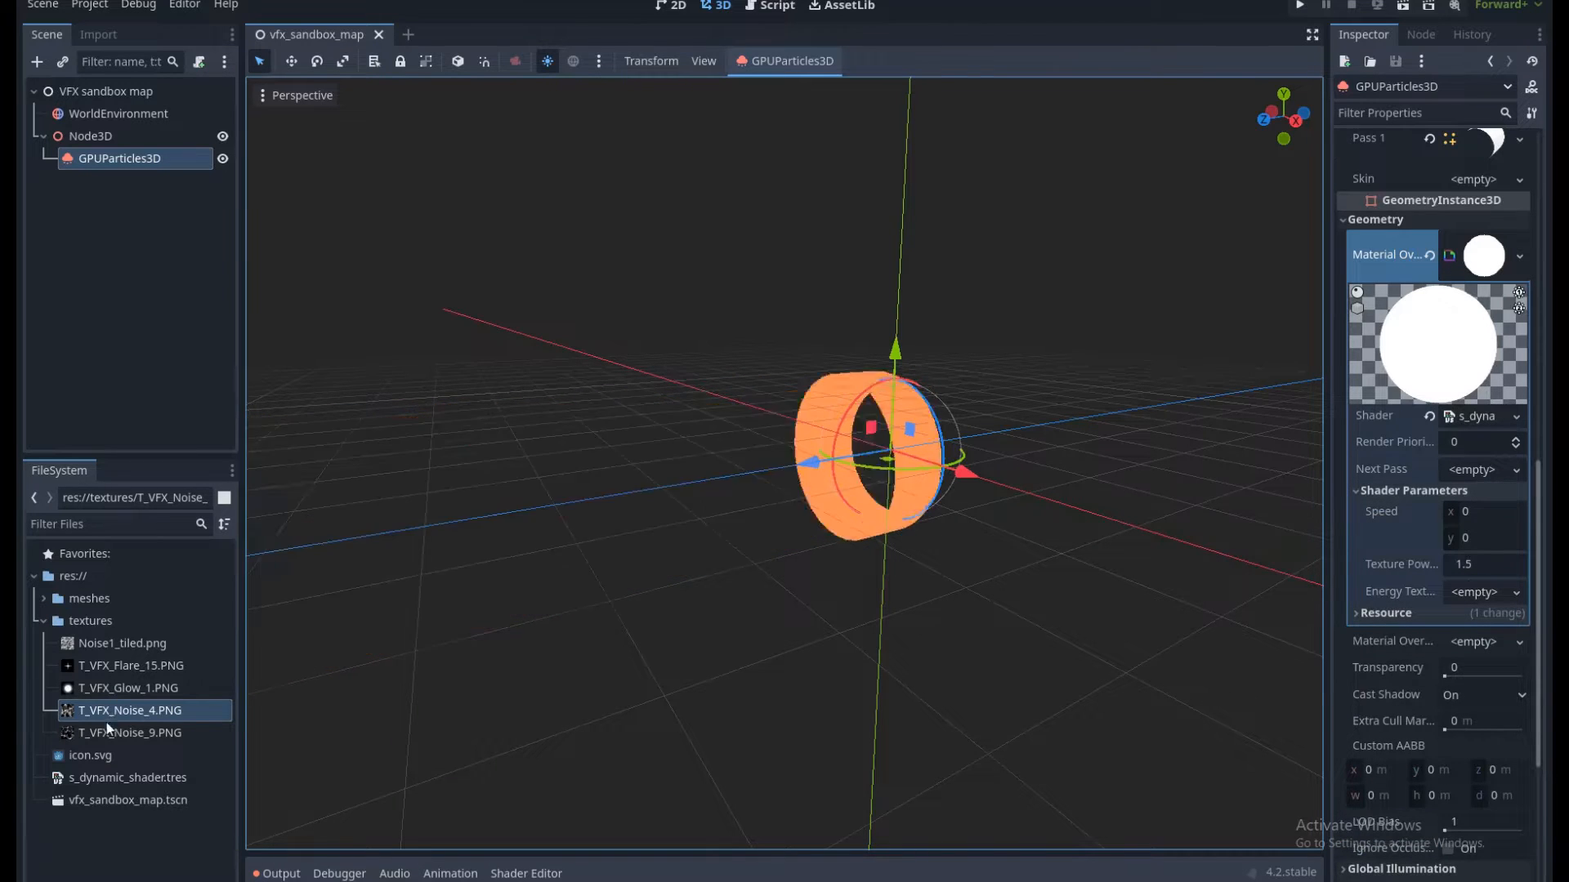
left_click_drag(106, 732, 1275, 602)
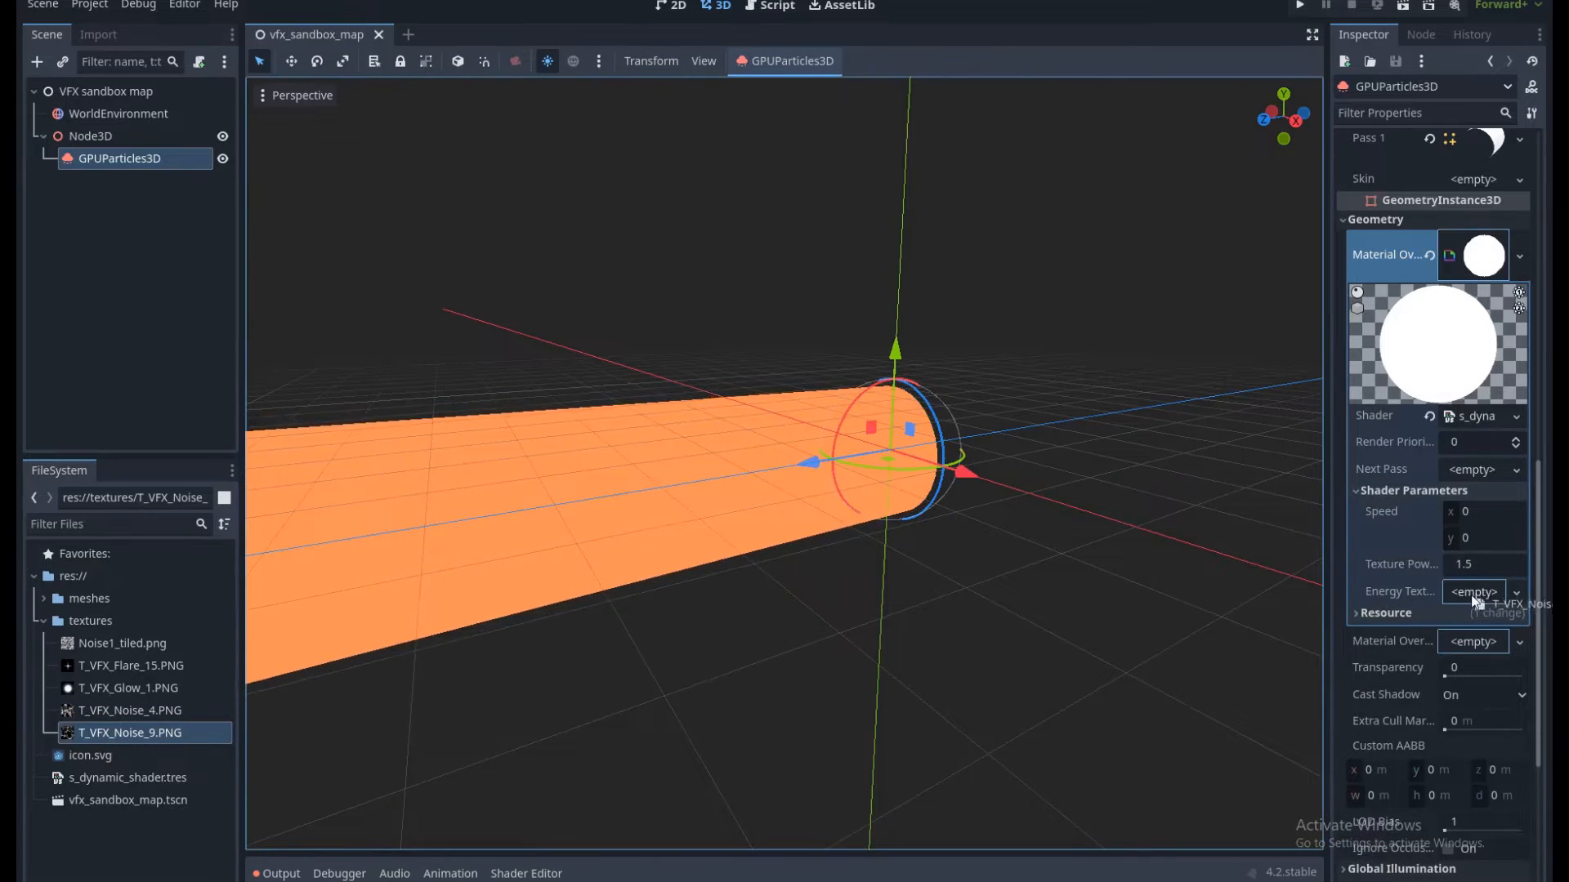
left_click_drag(1470, 595, 1473, 598)
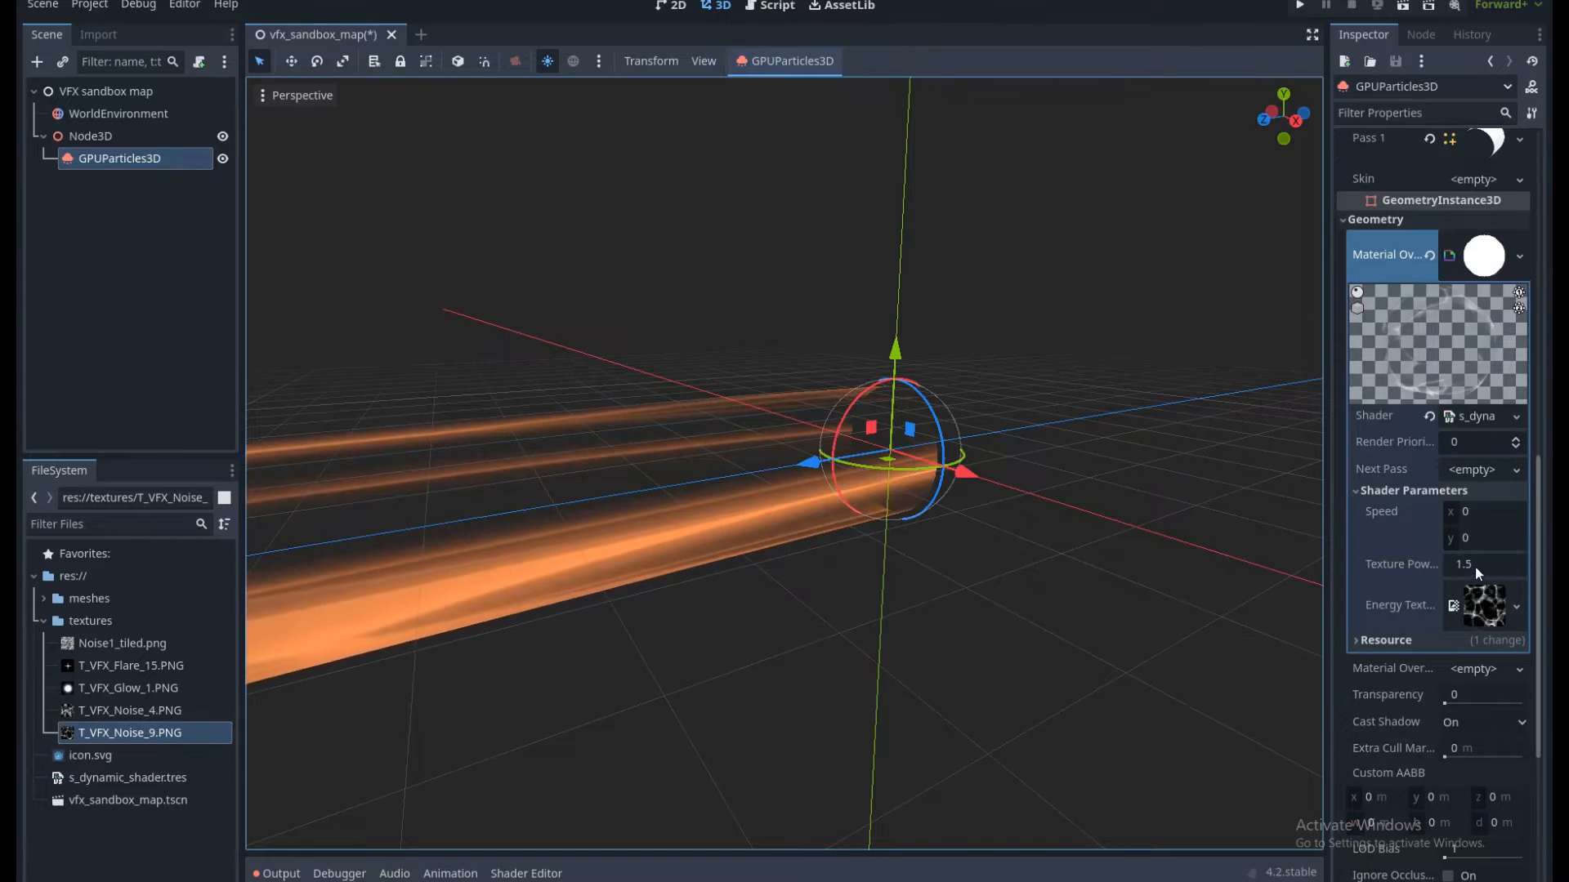
Set the shader parameters Texture Power to 1.3 and Speed to x 2, y -1.
left_click(1476, 566)
type("1")
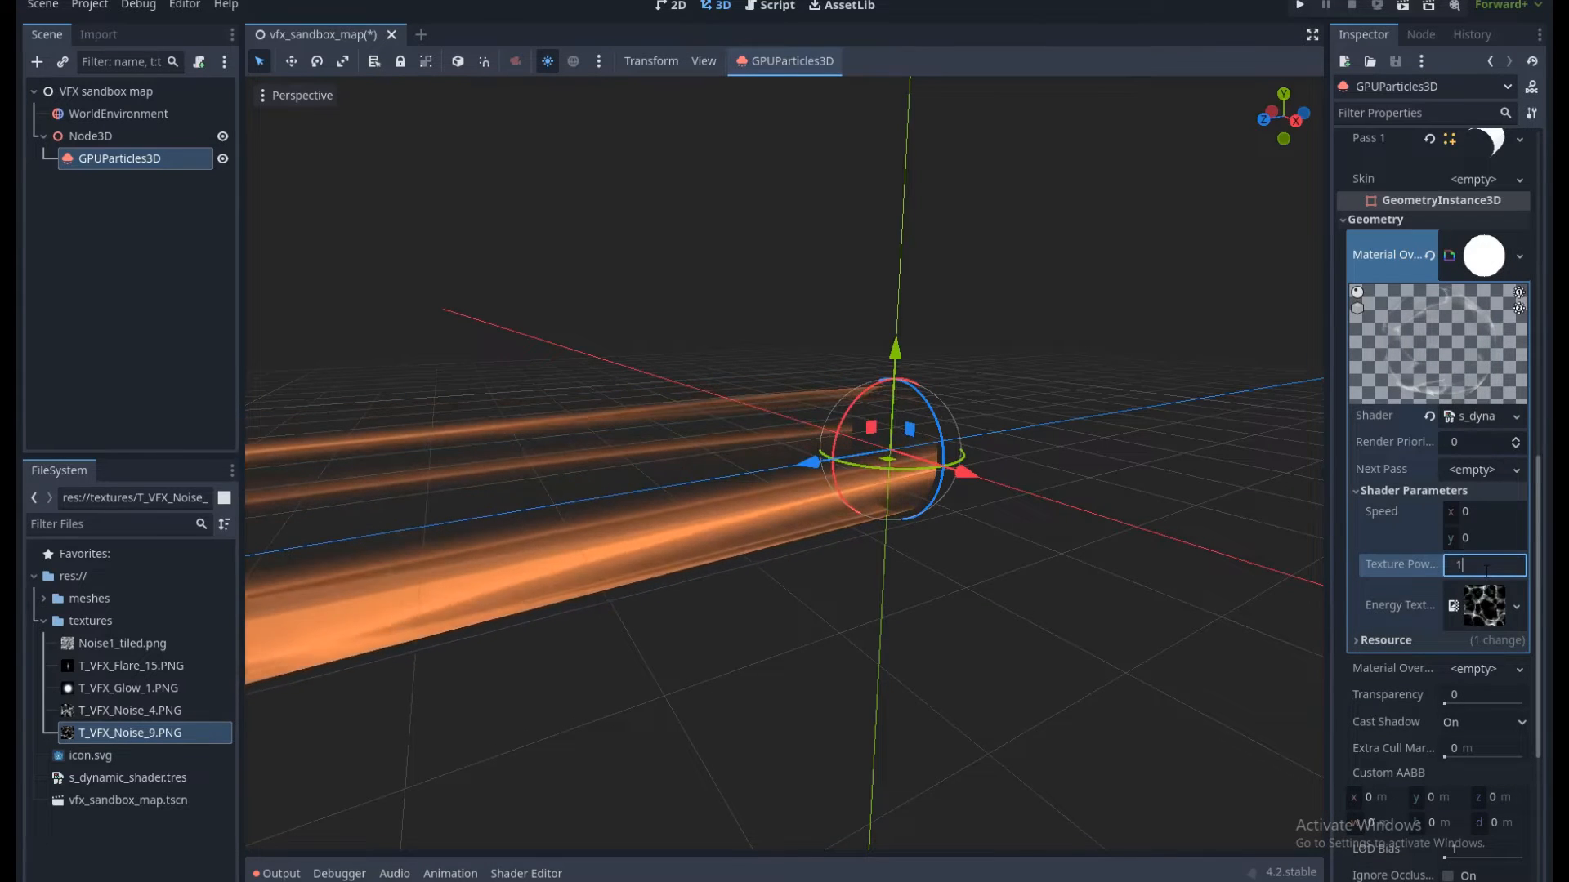
type(".3")
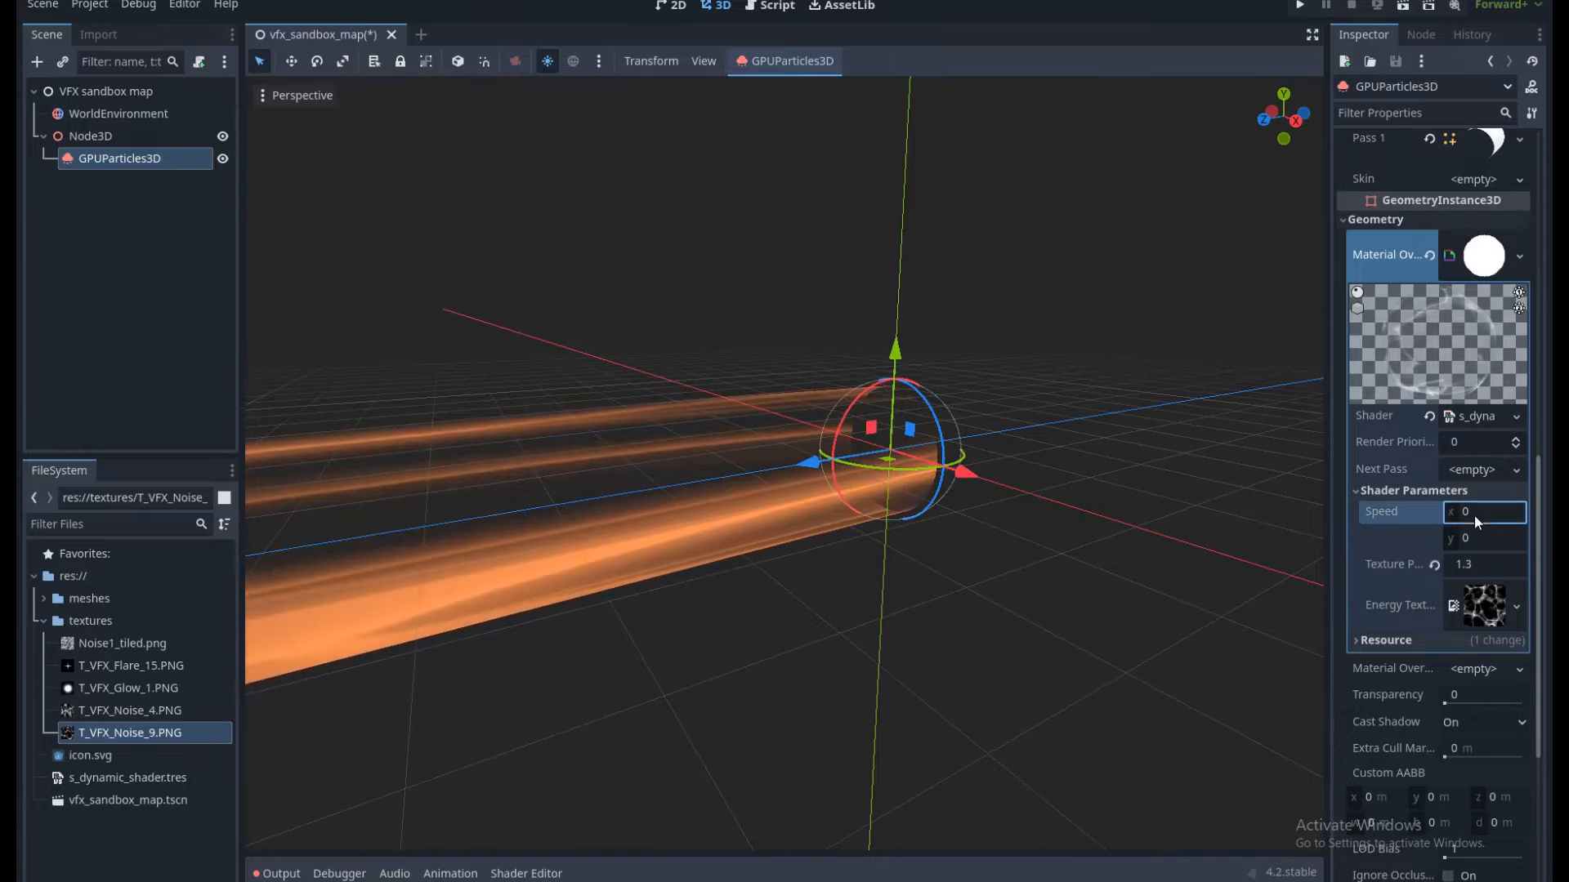
left_click(1484, 537)
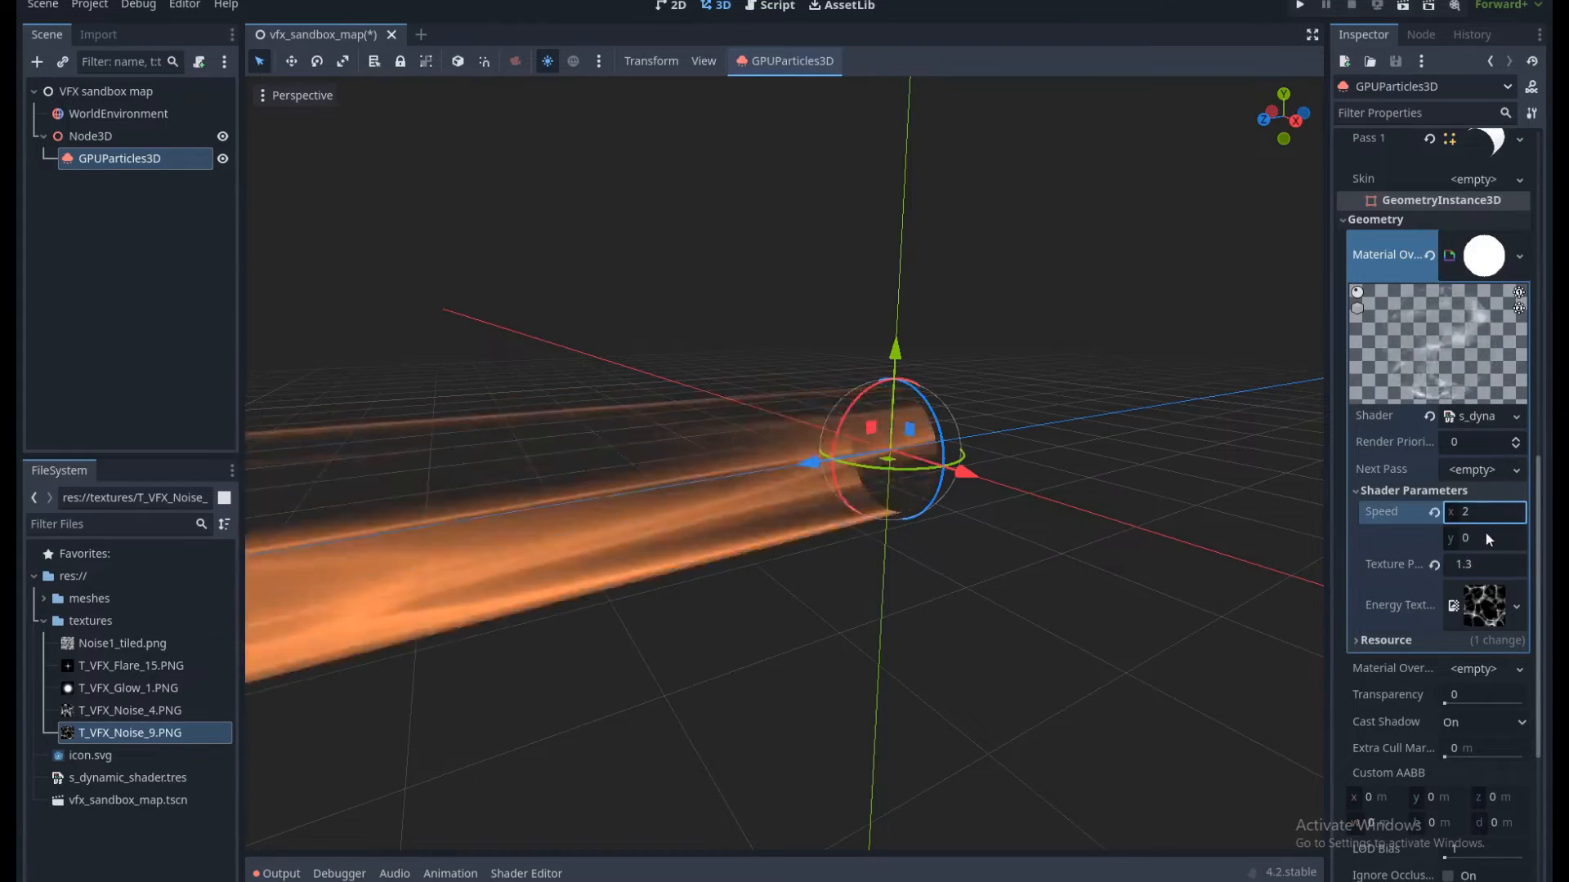
type("0.5")
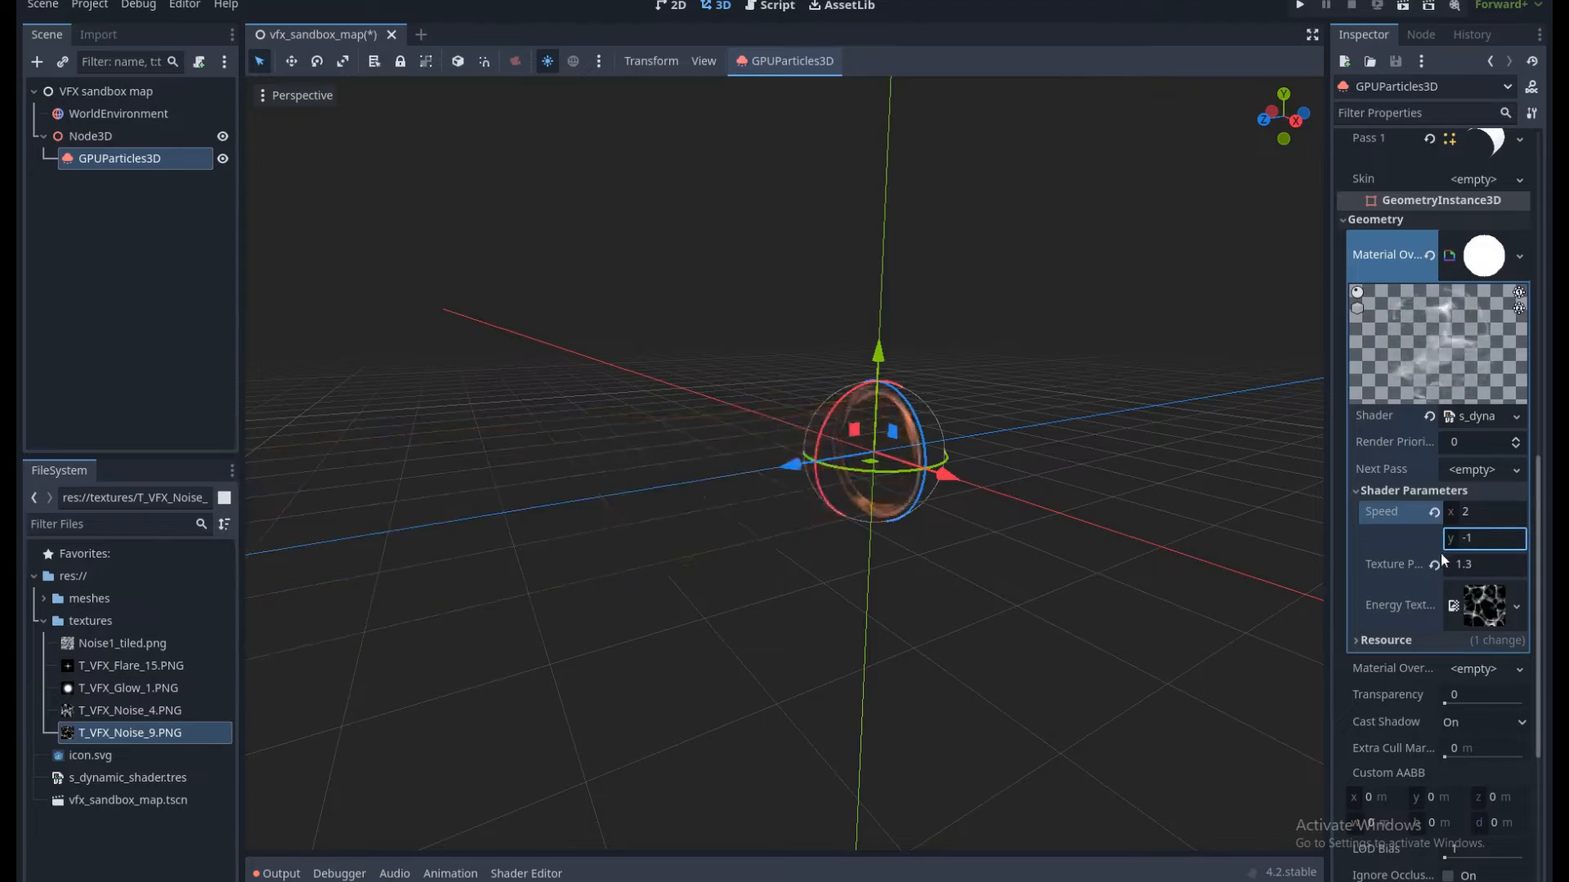
Set the particle color's raw values to R 1.2, G 0.5 and B 2.5, and save the scene.
scroll(1434, 531, "up", 5)
scroll(1433, 523, "up", 1)
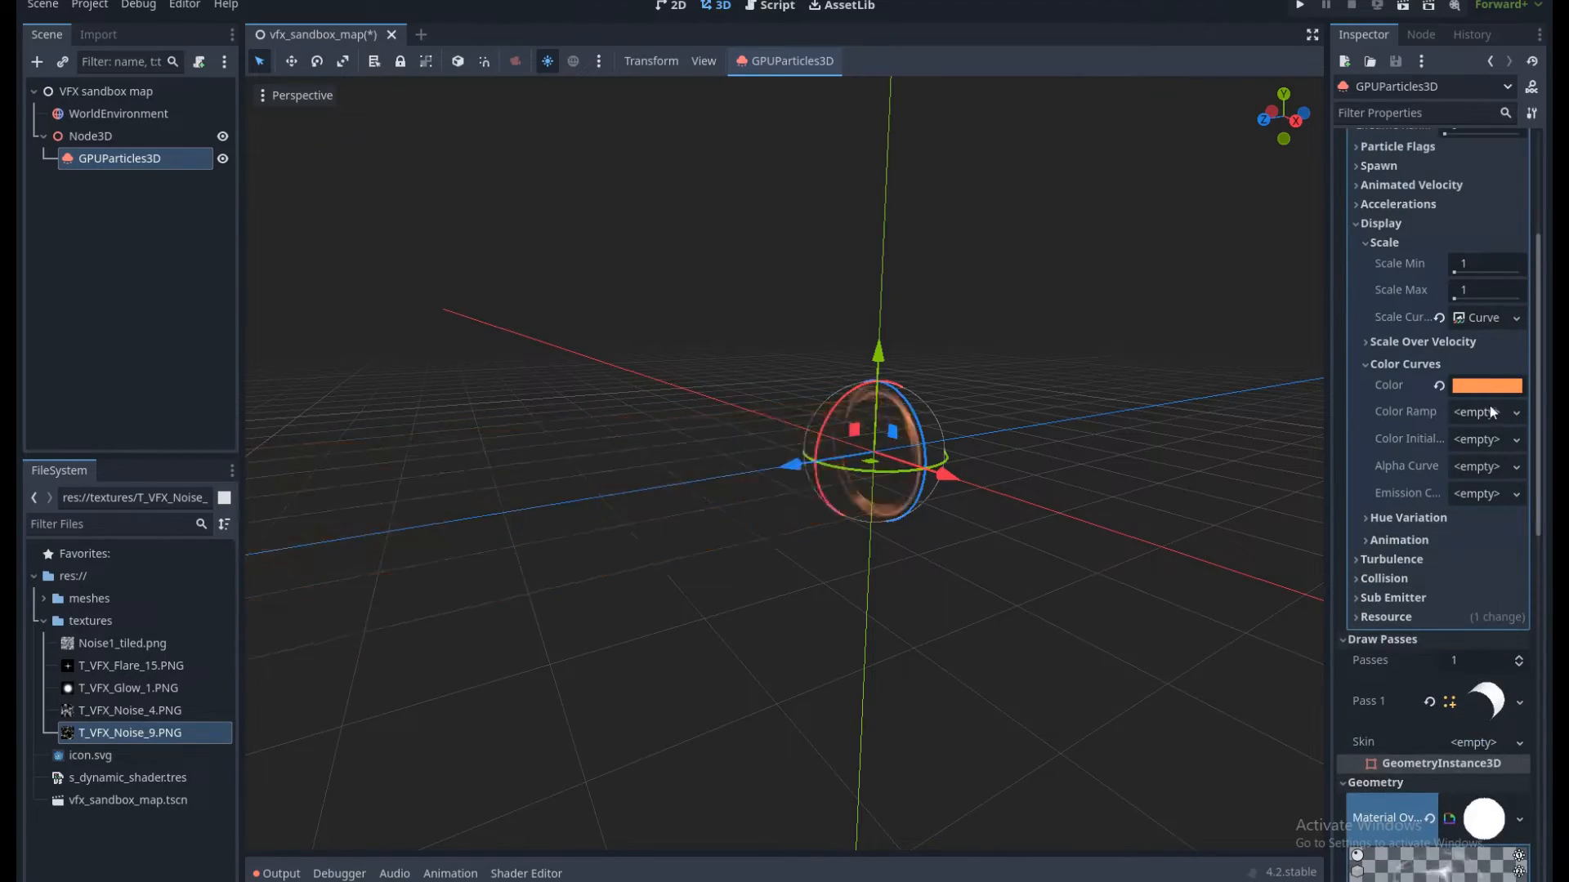
left_click(1484, 387)
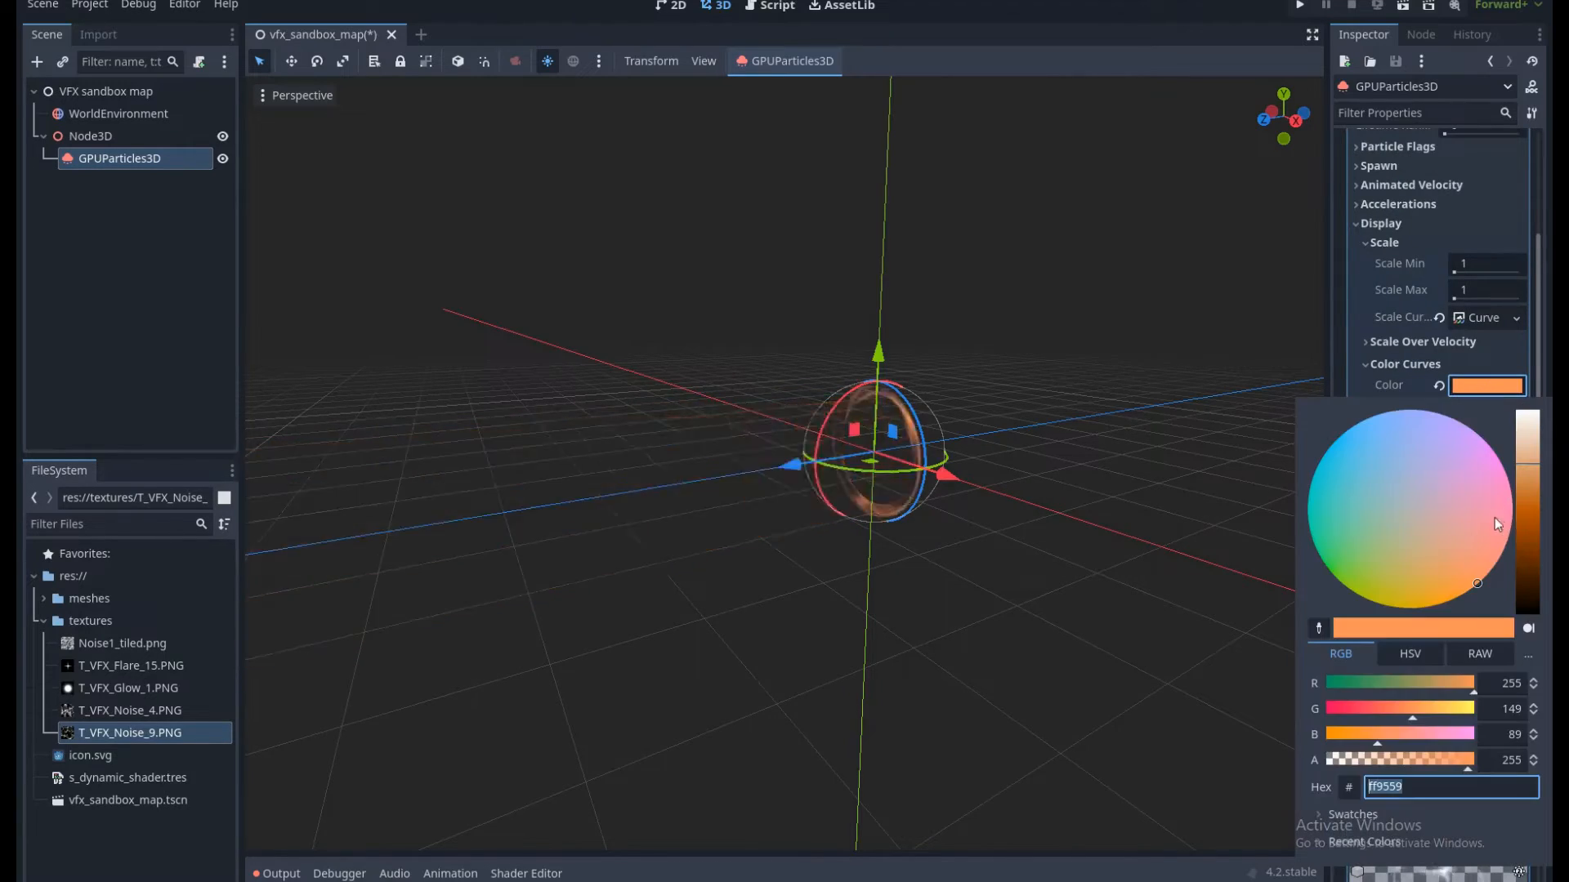
left_click(1479, 654)
left_click(1516, 683)
type("1.2")
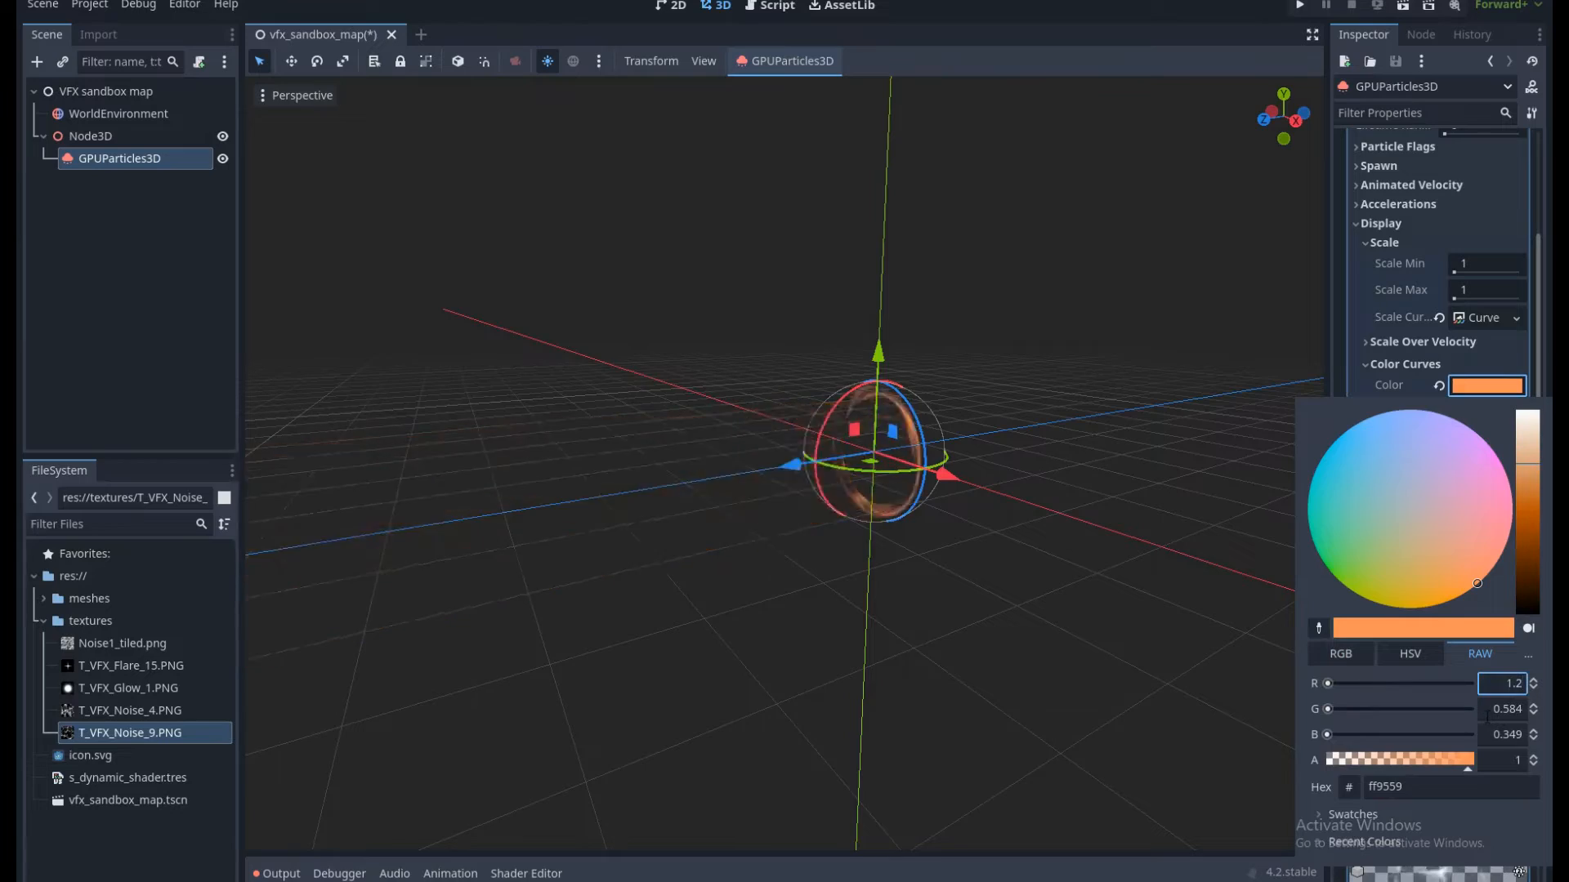
left_click(1509, 709)
type("0.5")
left_click(1522, 729)
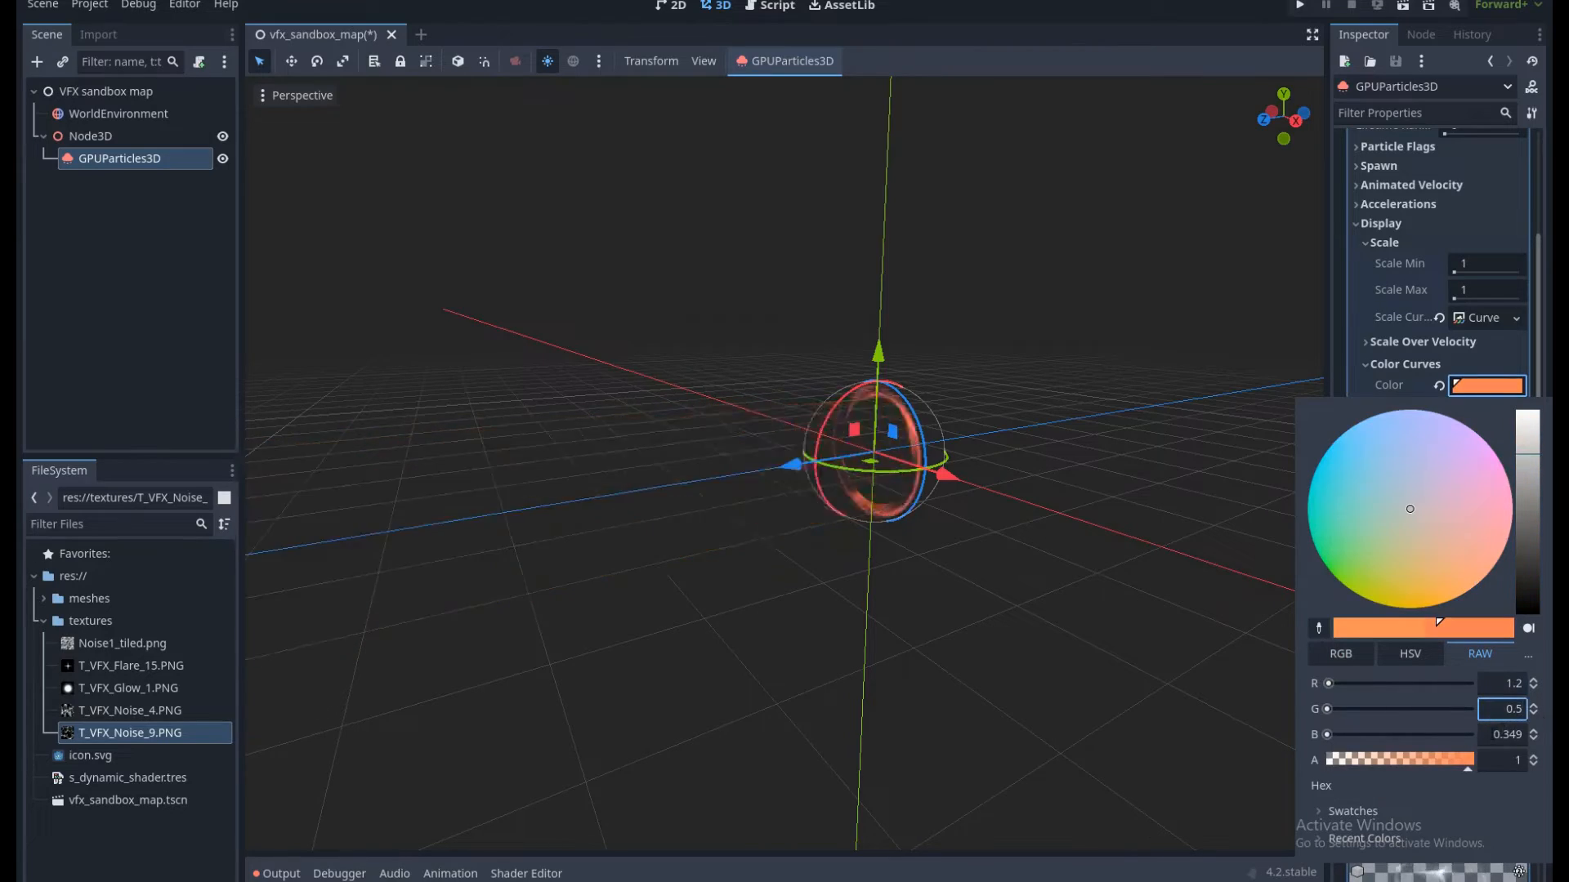
type("2.5")
key("Return")
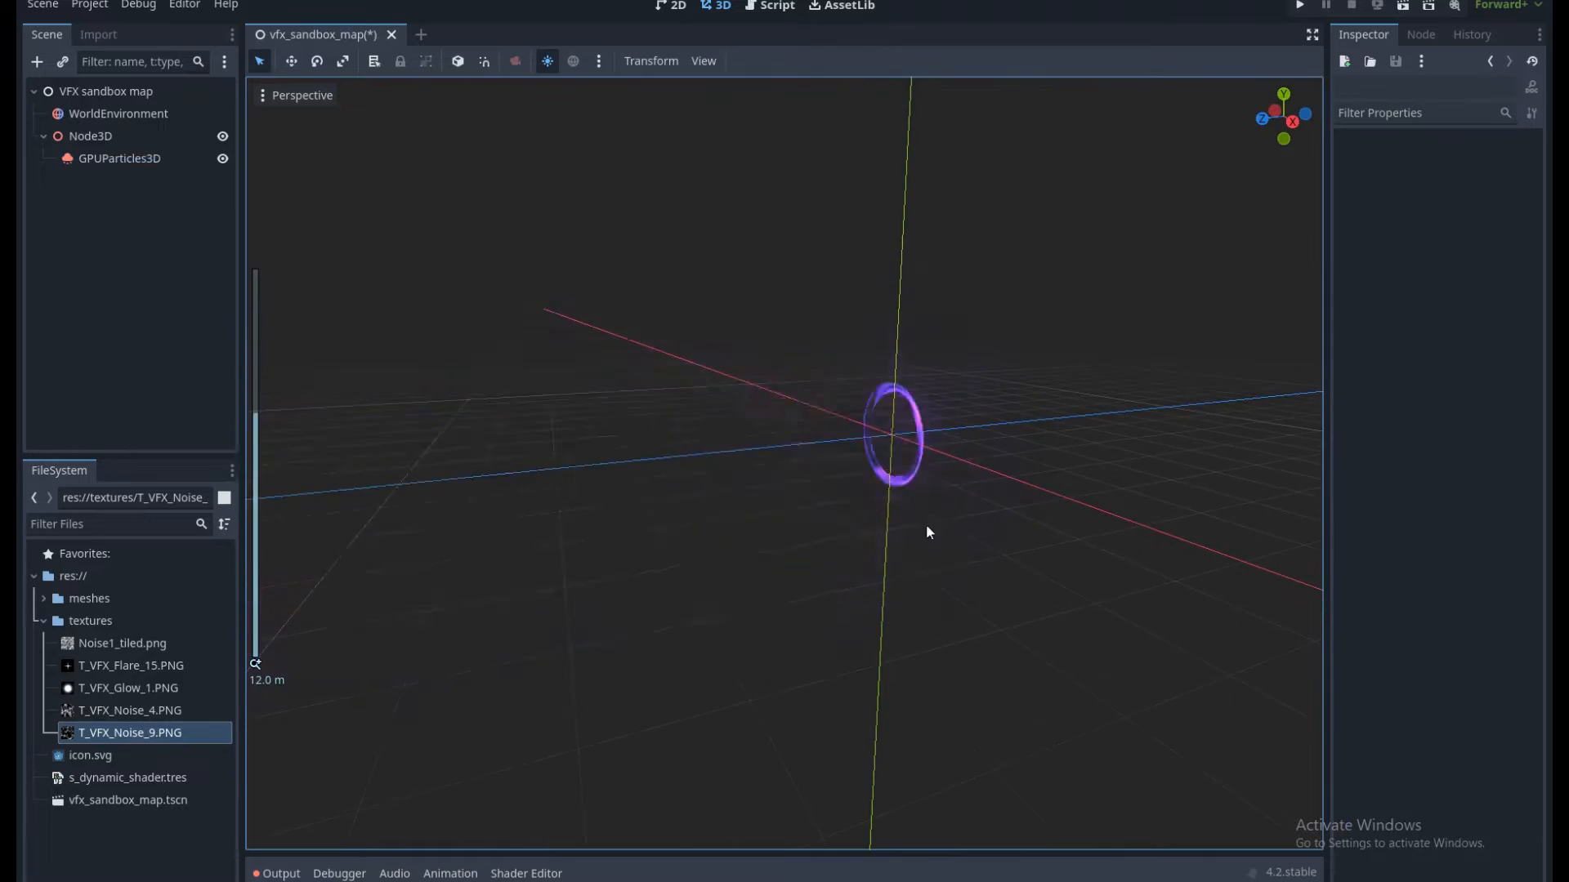
key("ctrl+s")
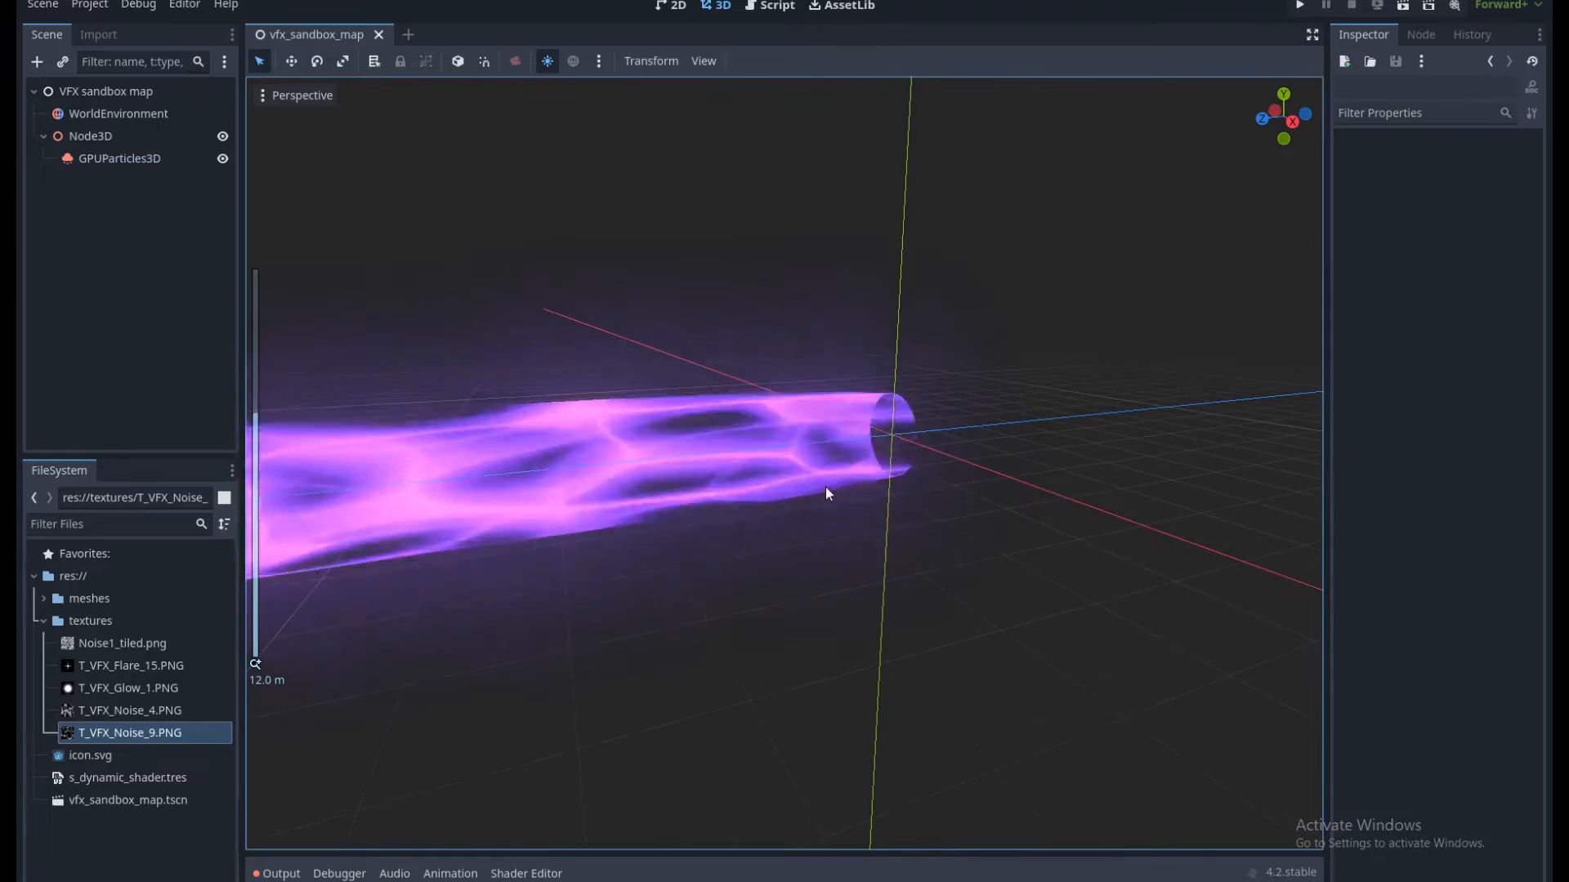
Rename the GPUParticles3D node to MainEnergyCylinder and save the scene.
double_click(119, 158)
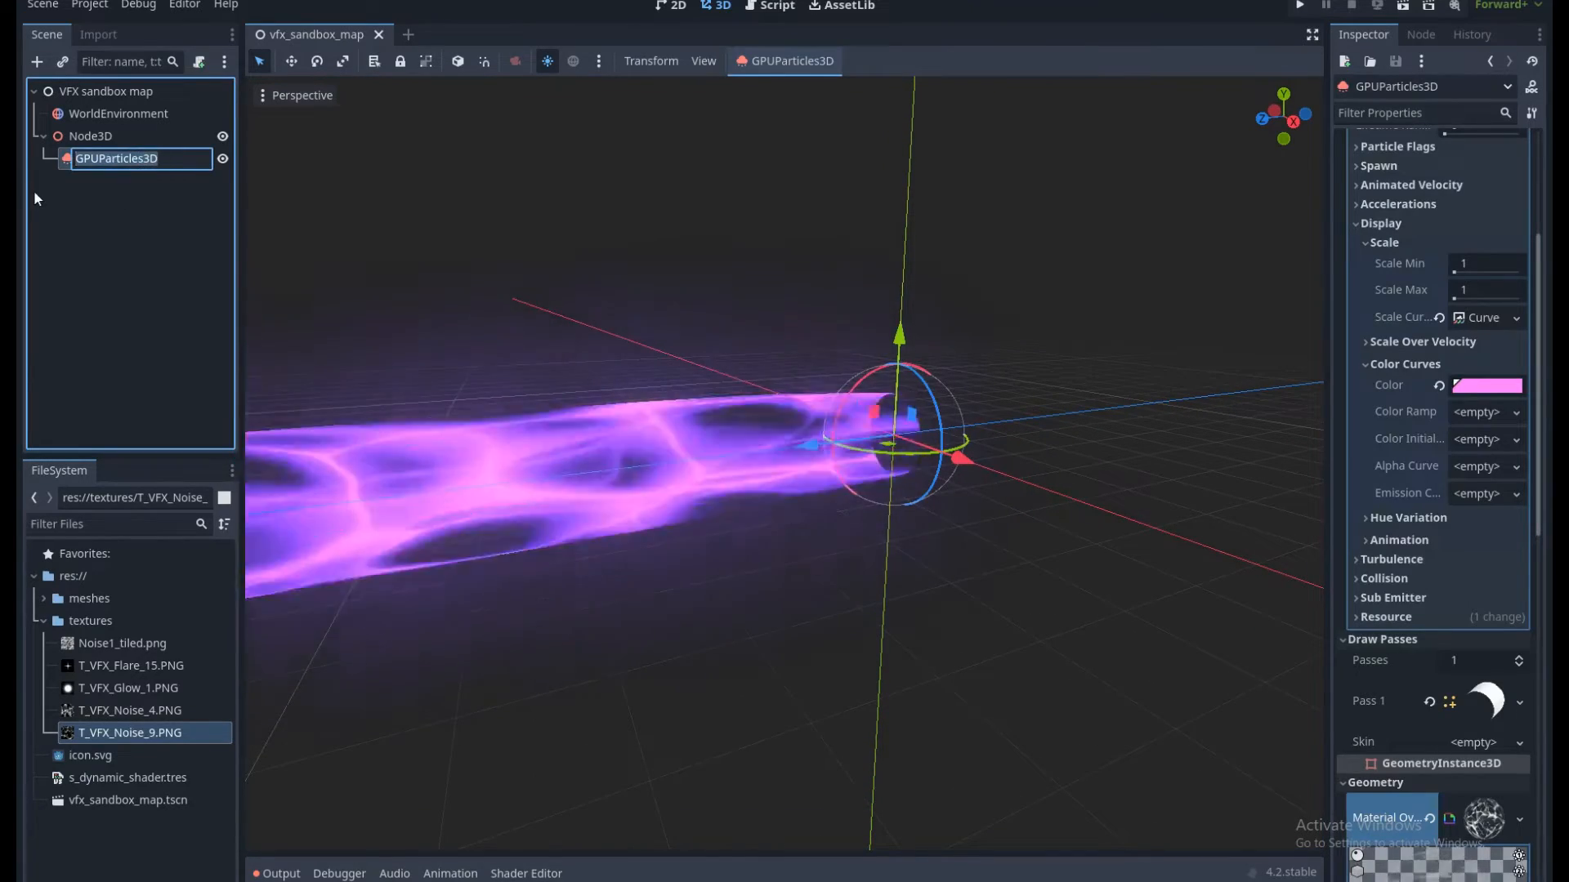
type("MainEnergy")
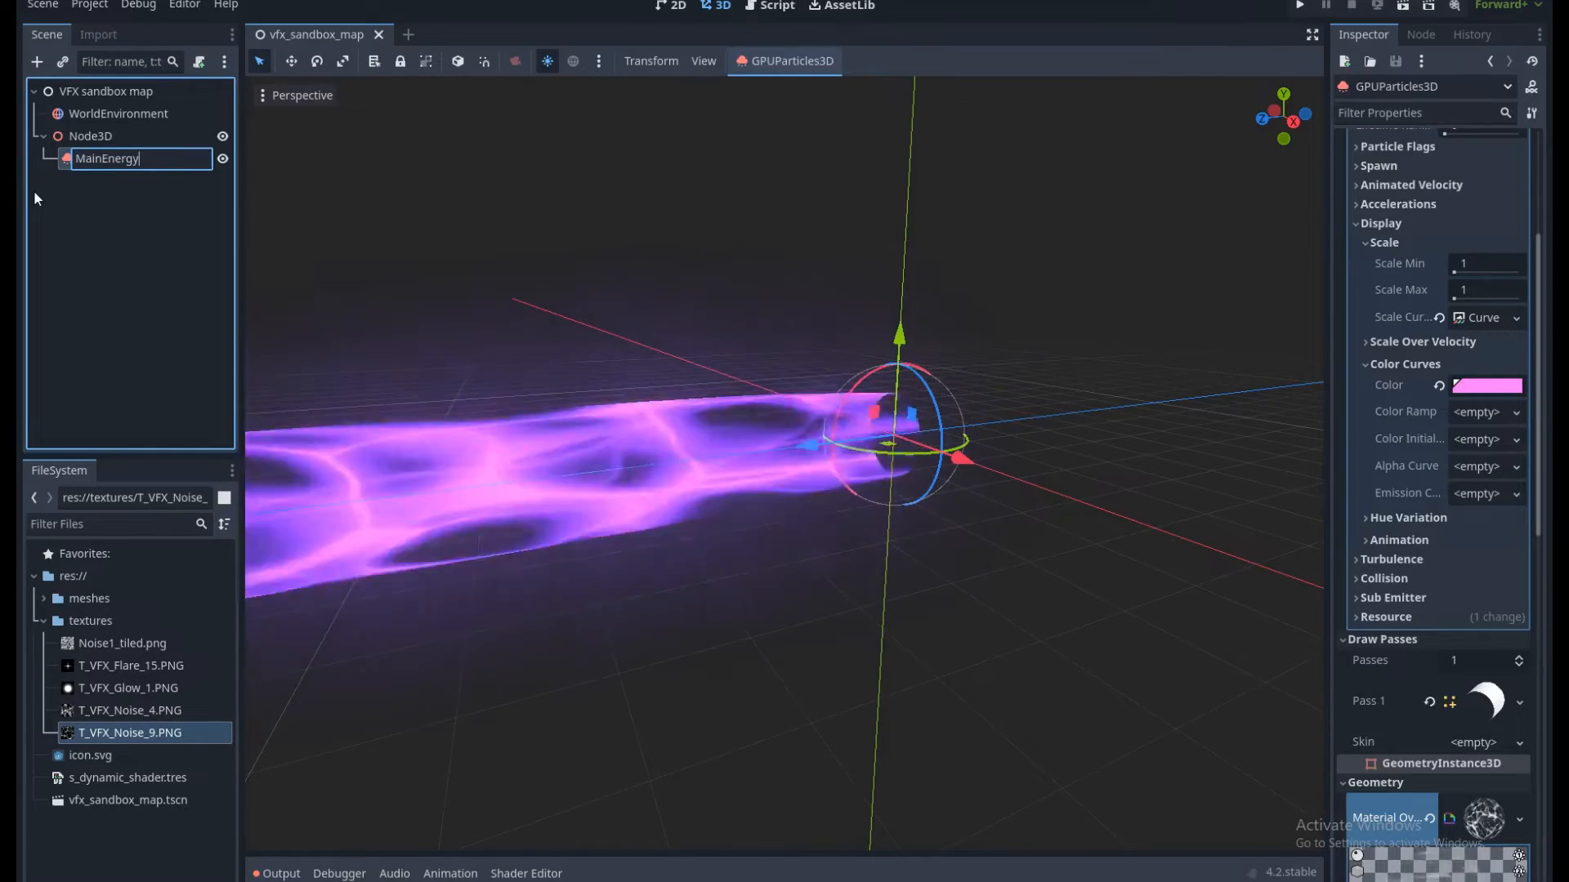
type("Cylinder")
key("Return")
key("ctrl+s")
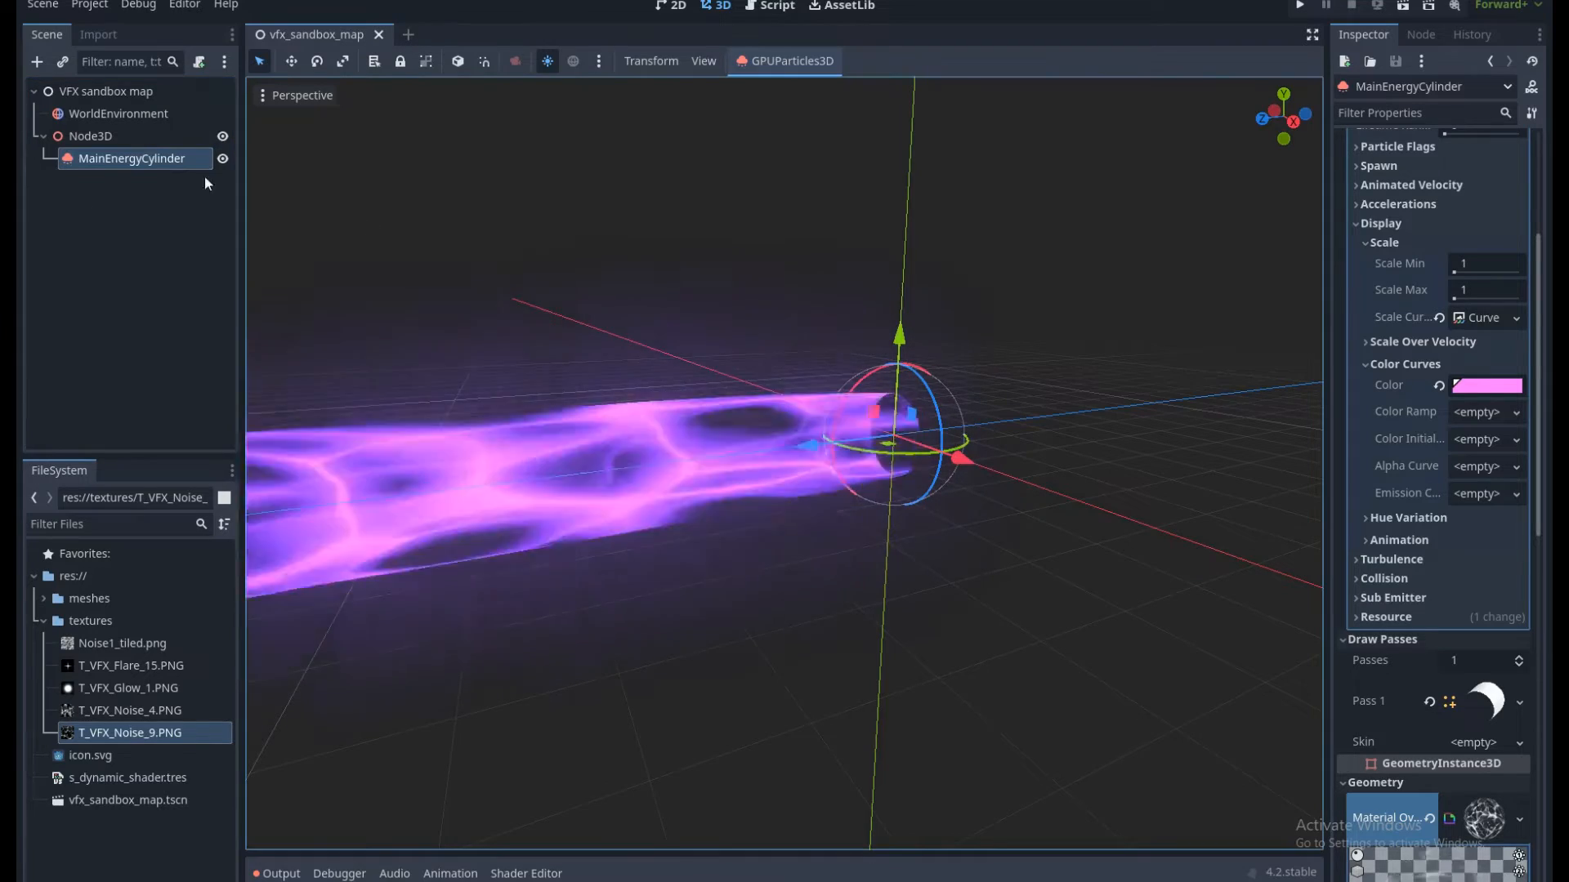
left_click(368, 336)
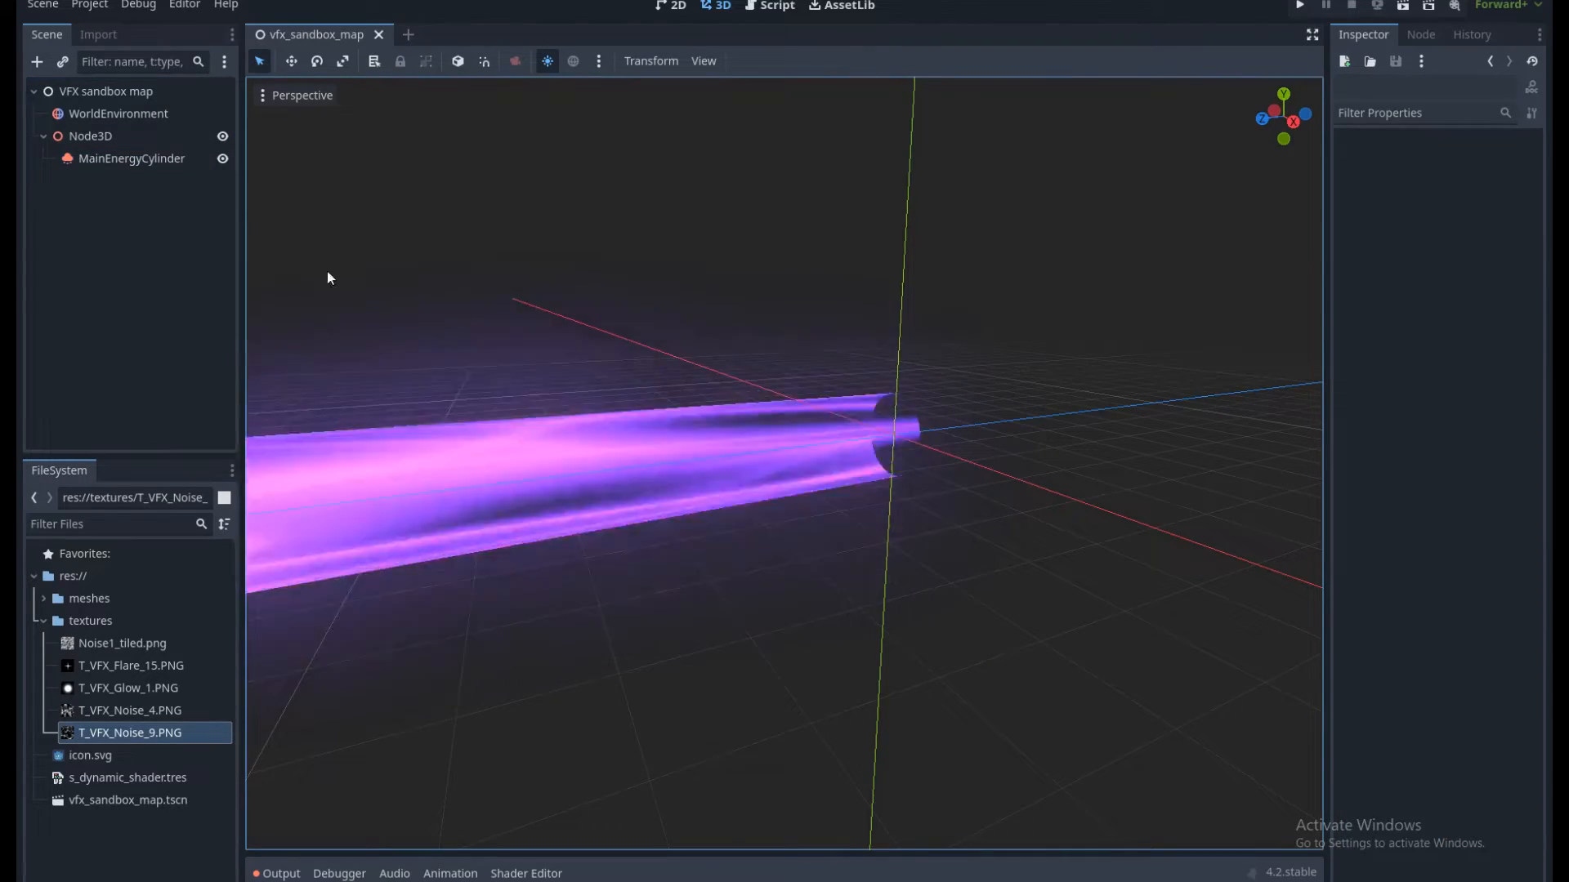
left_click(163, 159)
left_click(217, 245)
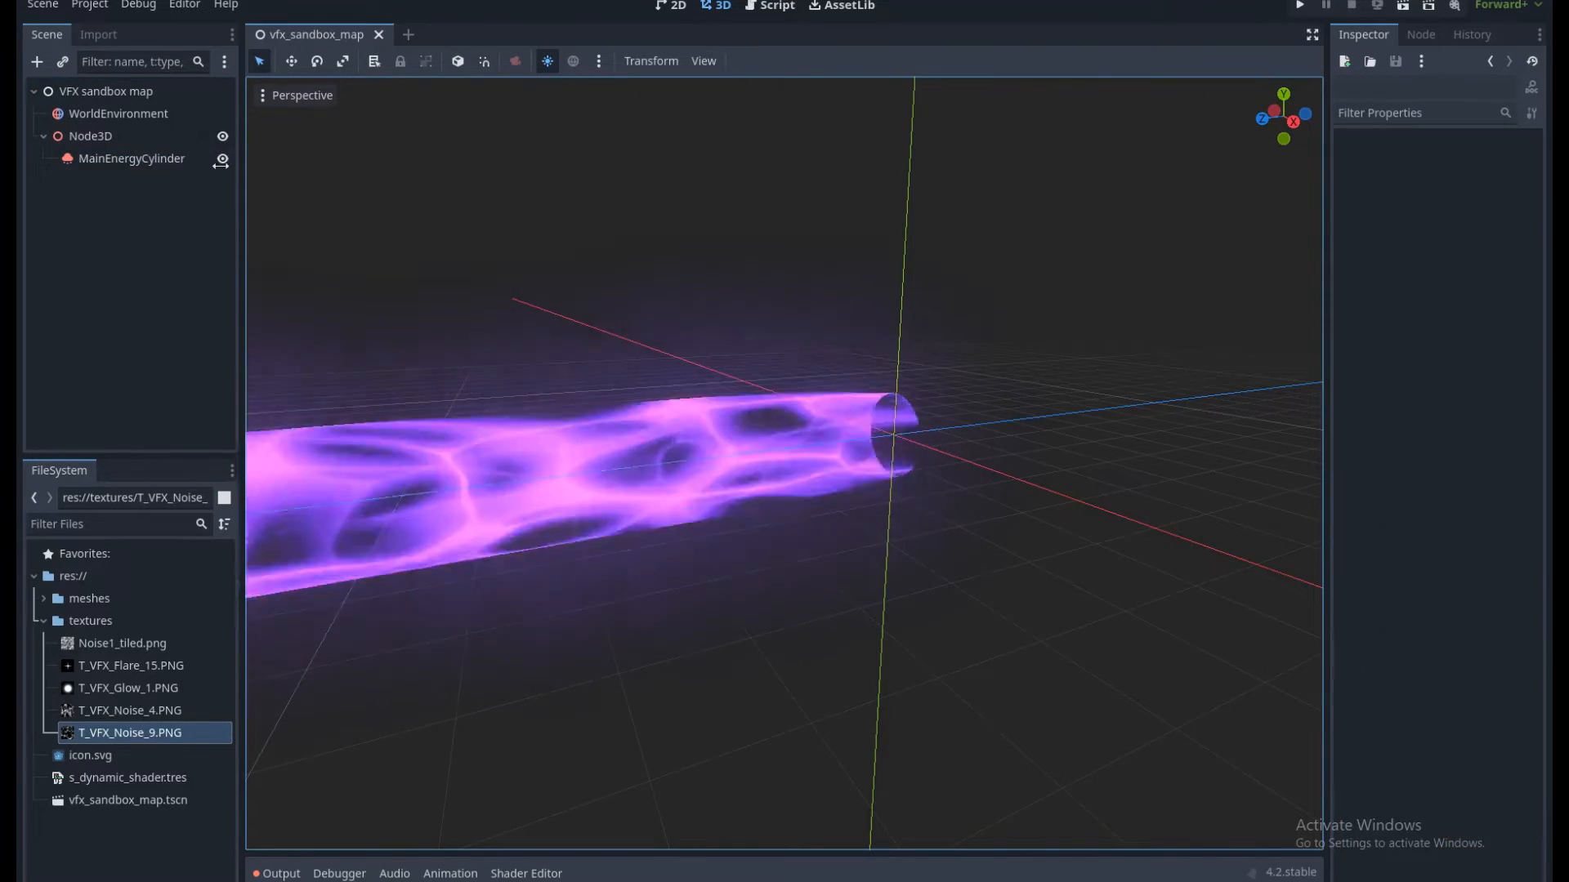
Add a new GPUParticles3D node as a child of Node3D.
left_click(130, 142)
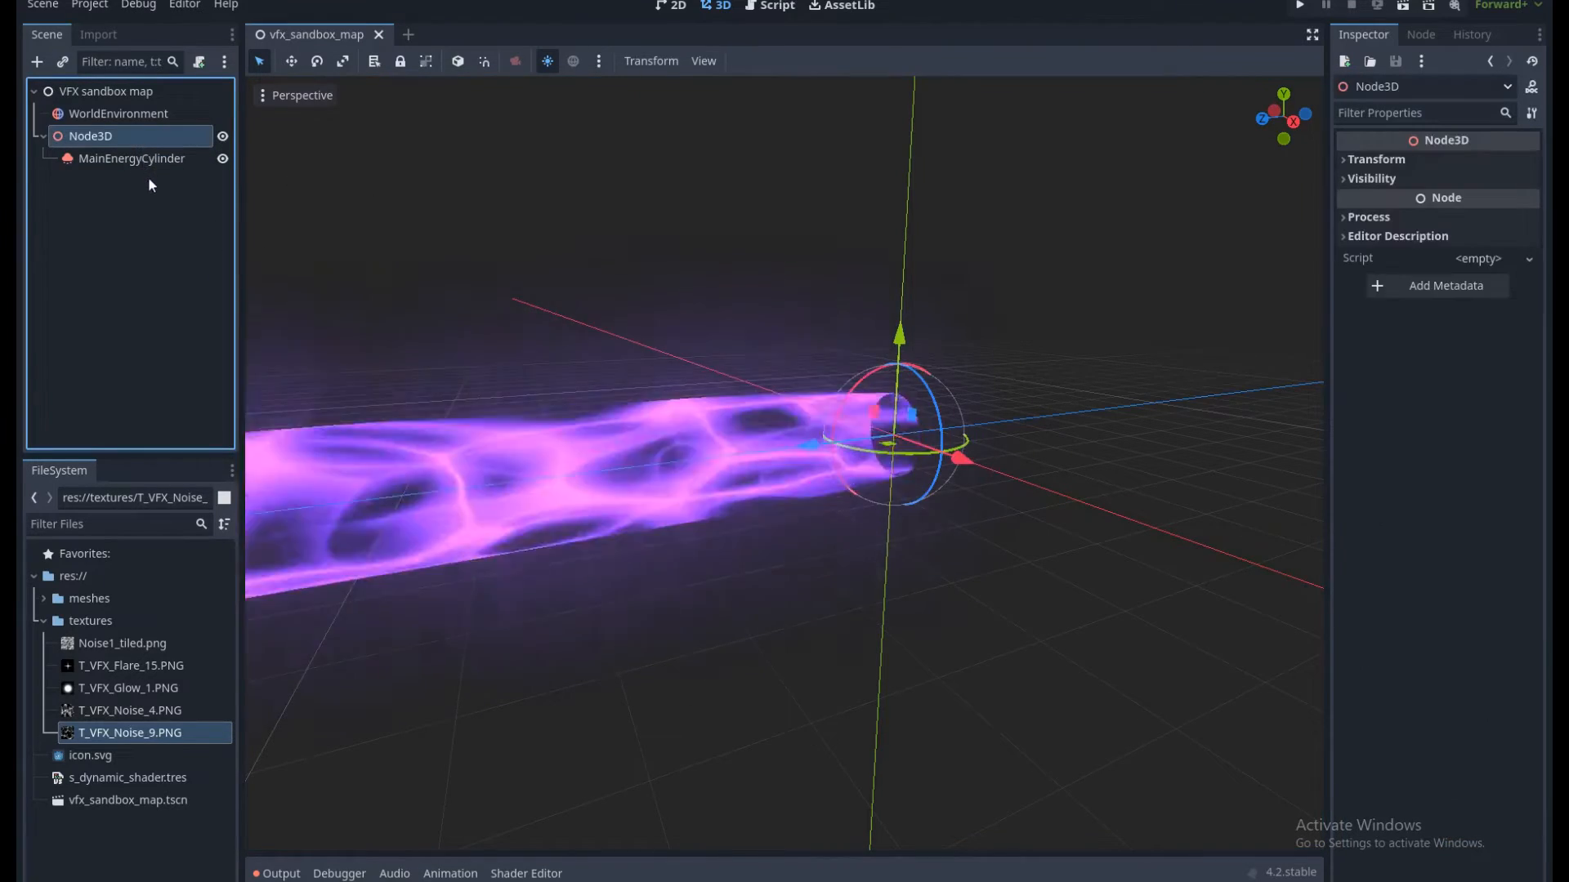
key("ctrl+a")
left_click(679, 418)
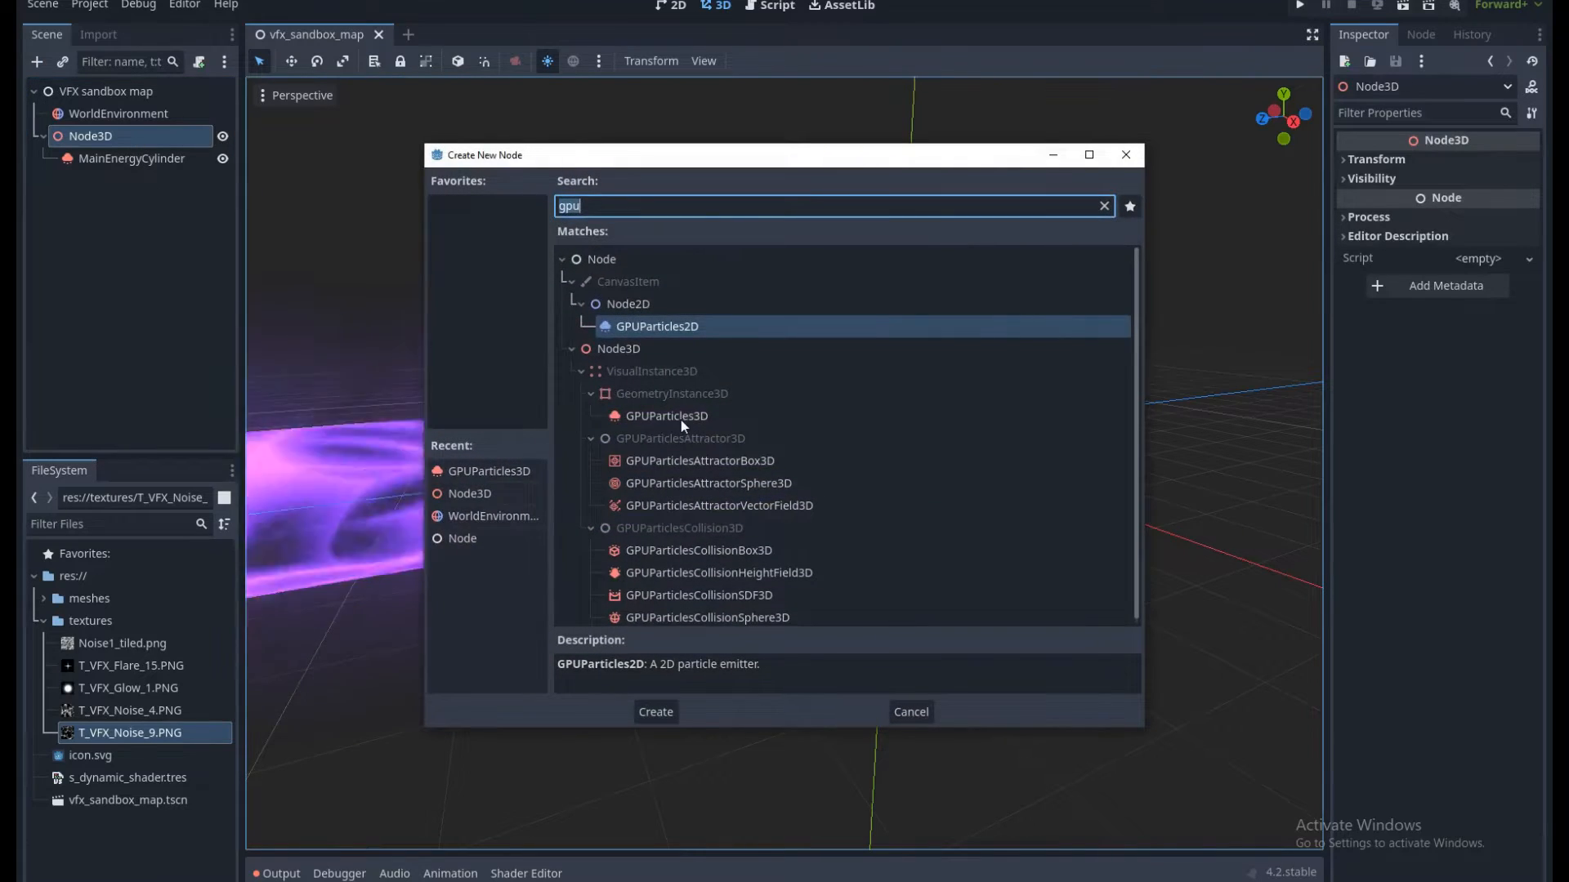
double_click(680, 419)
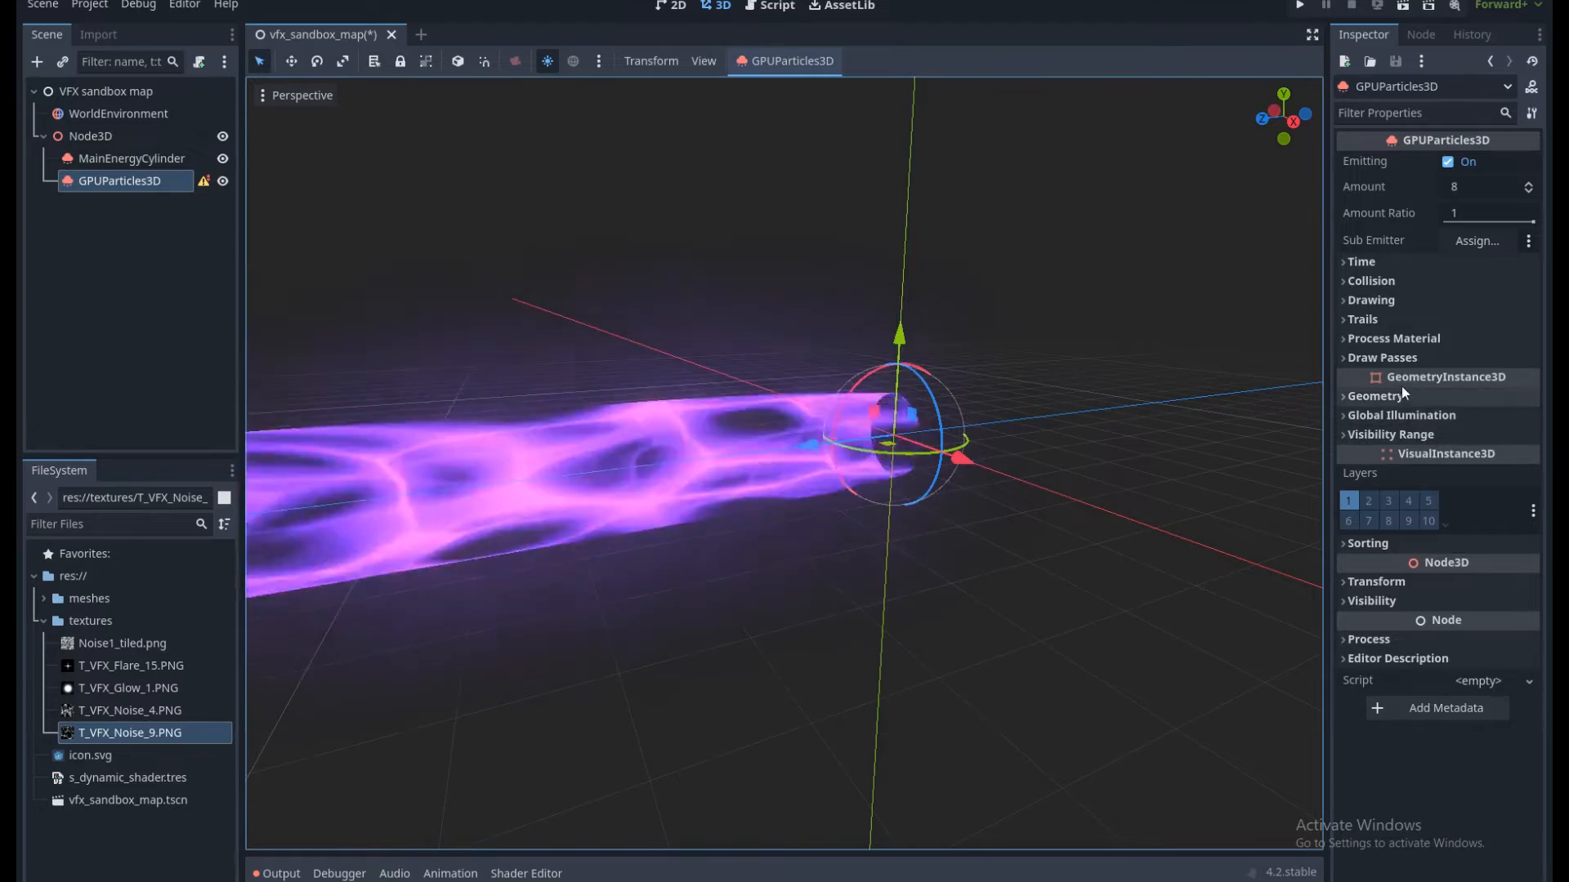
Assign a new ParticleProcessMaterial as the new particle node's process material.
left_click(1393, 338)
left_click(1484, 362)
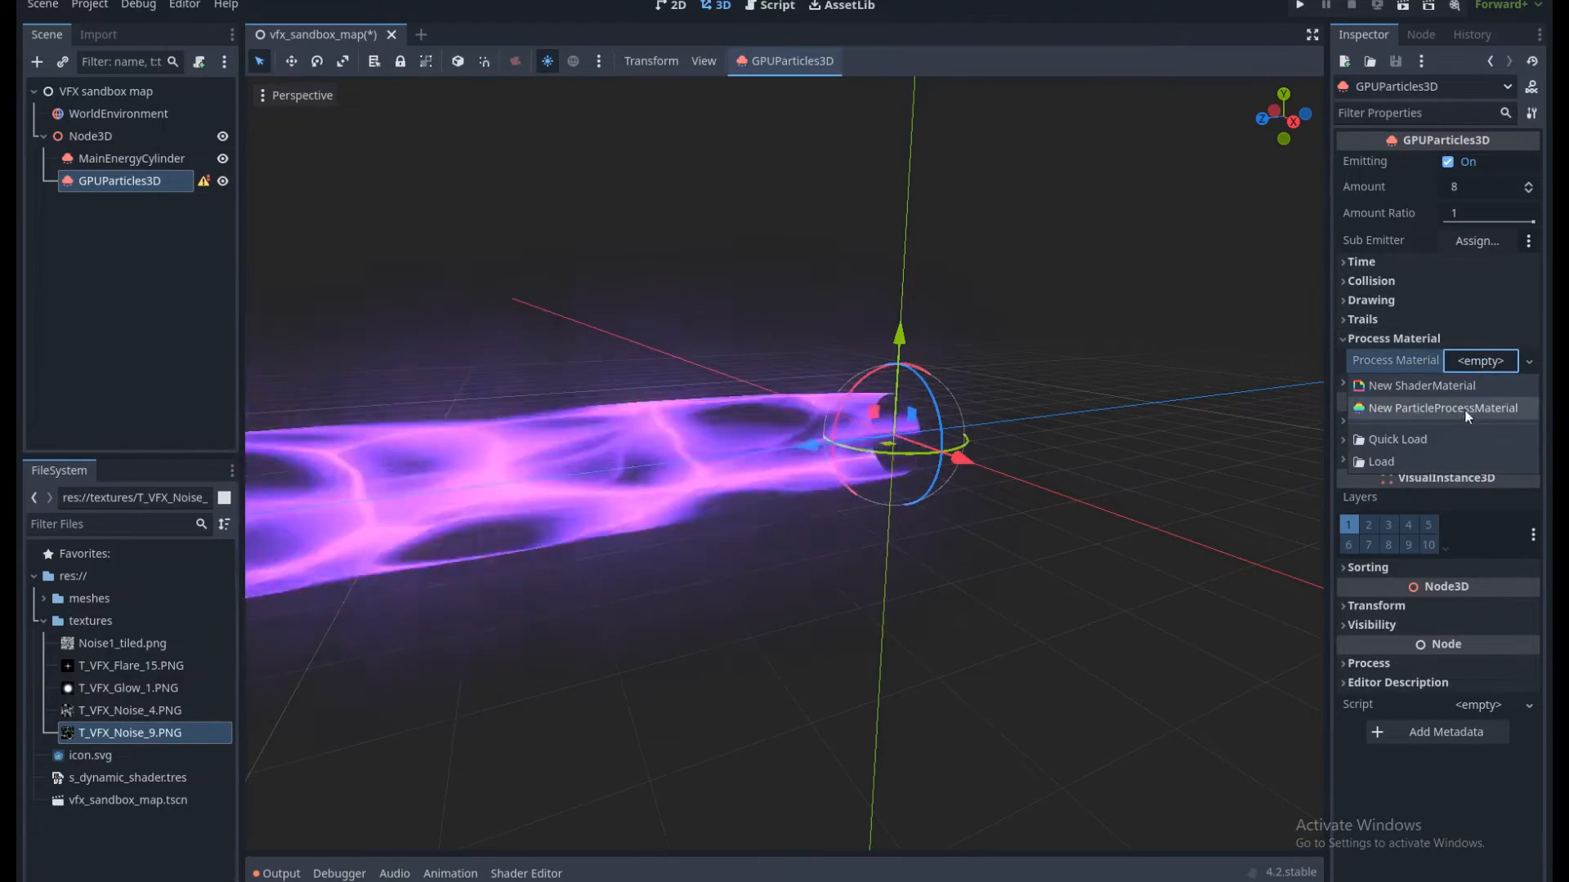
left_click(1438, 409)
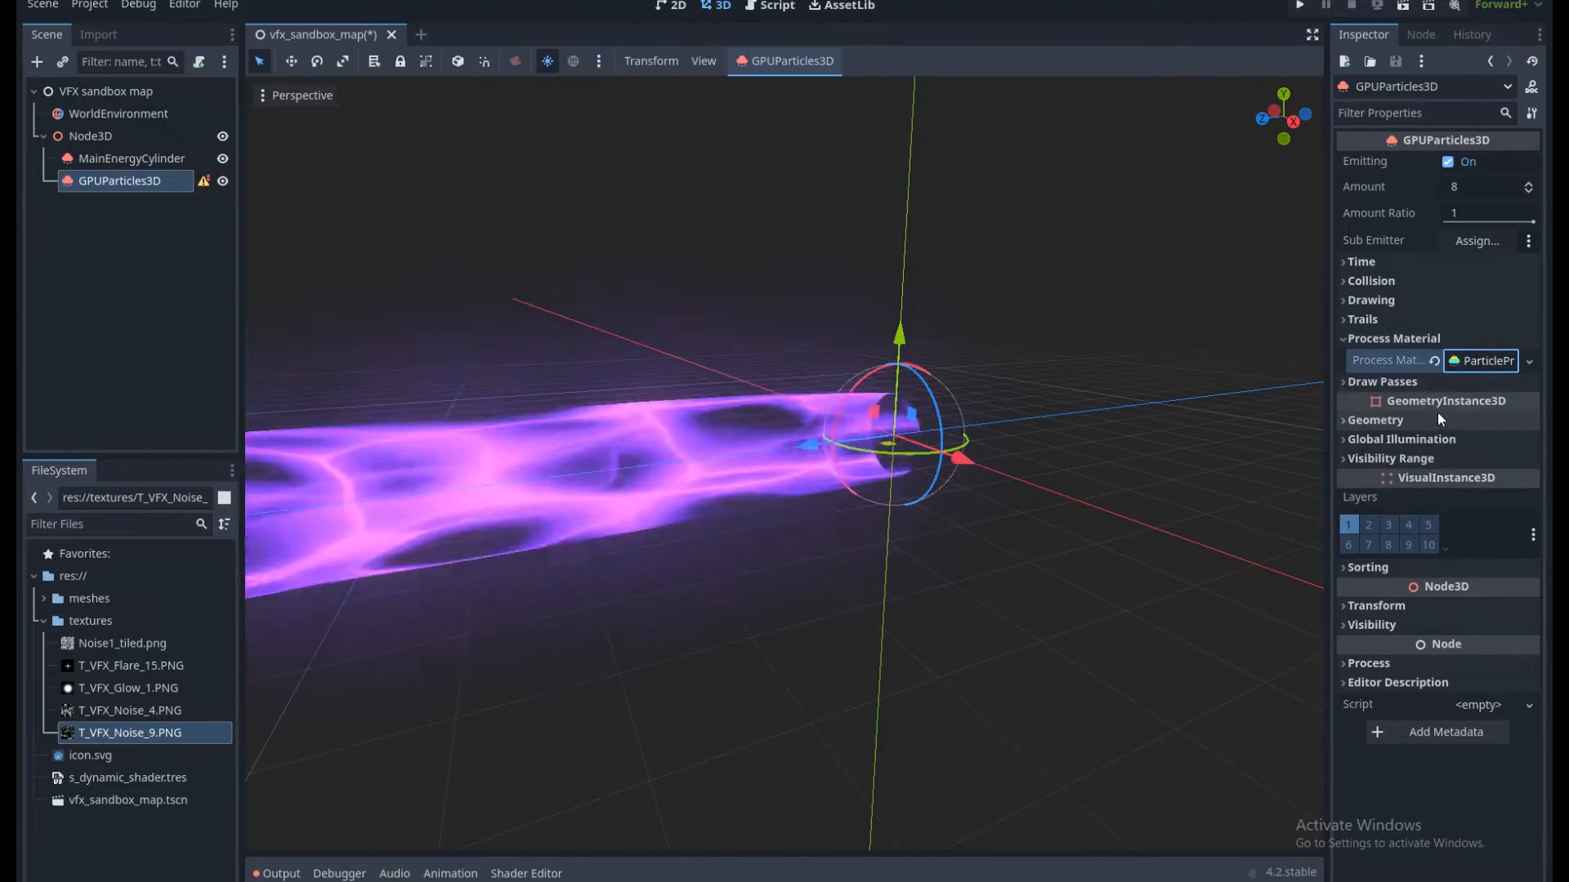
Quick-load the existing mesh resource as the Draw Pass 1 mesh of the new particle node.
left_click(1473, 361)
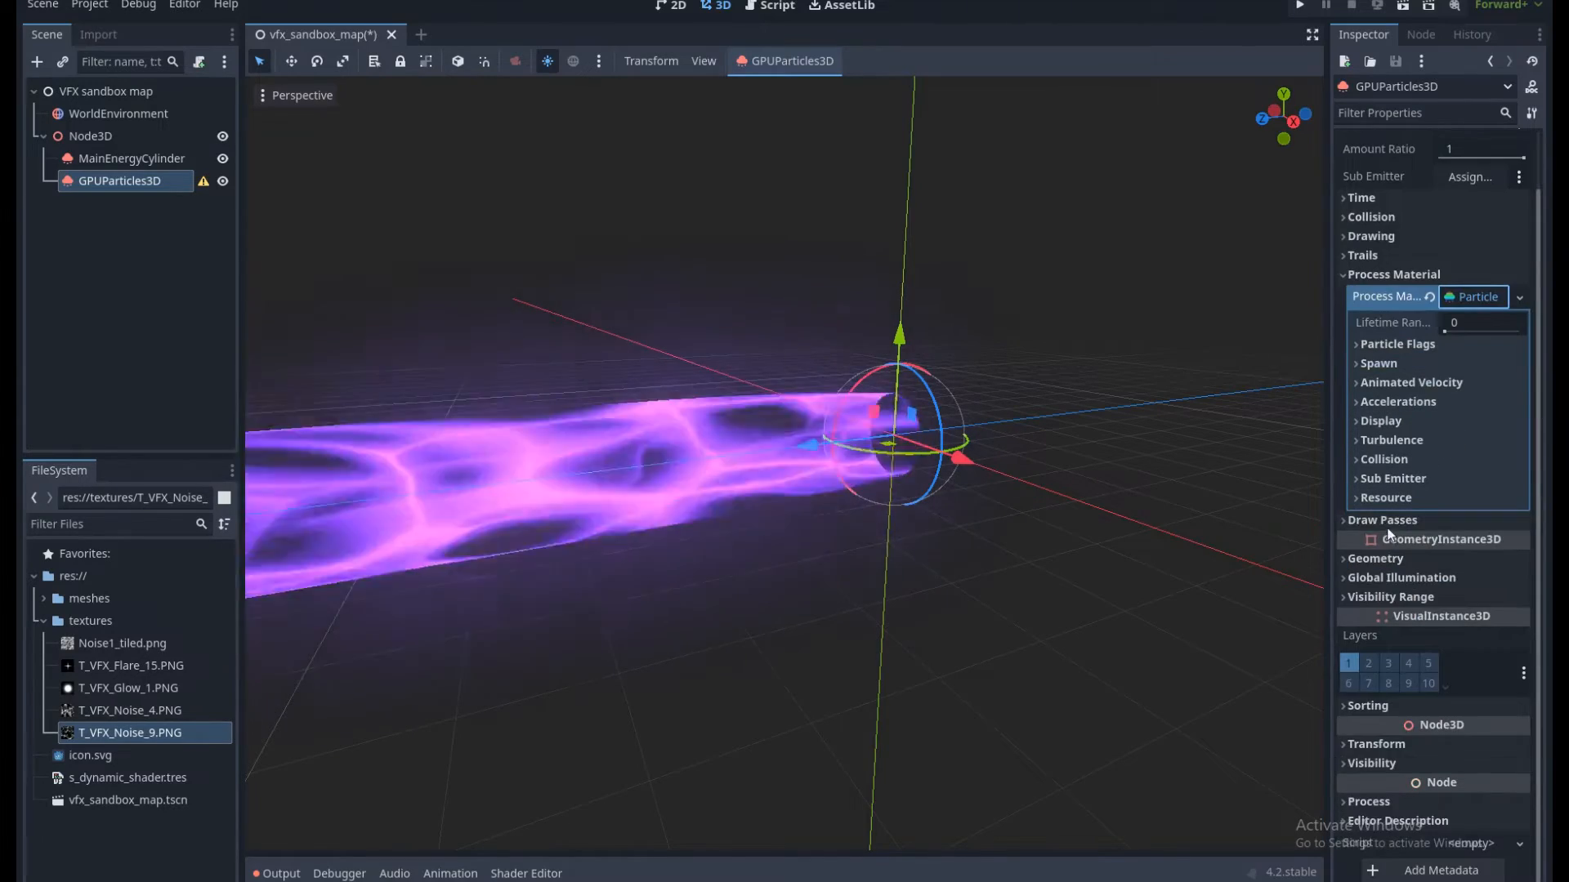
left_click(1381, 584)
scroll(1395, 533, "down", 1)
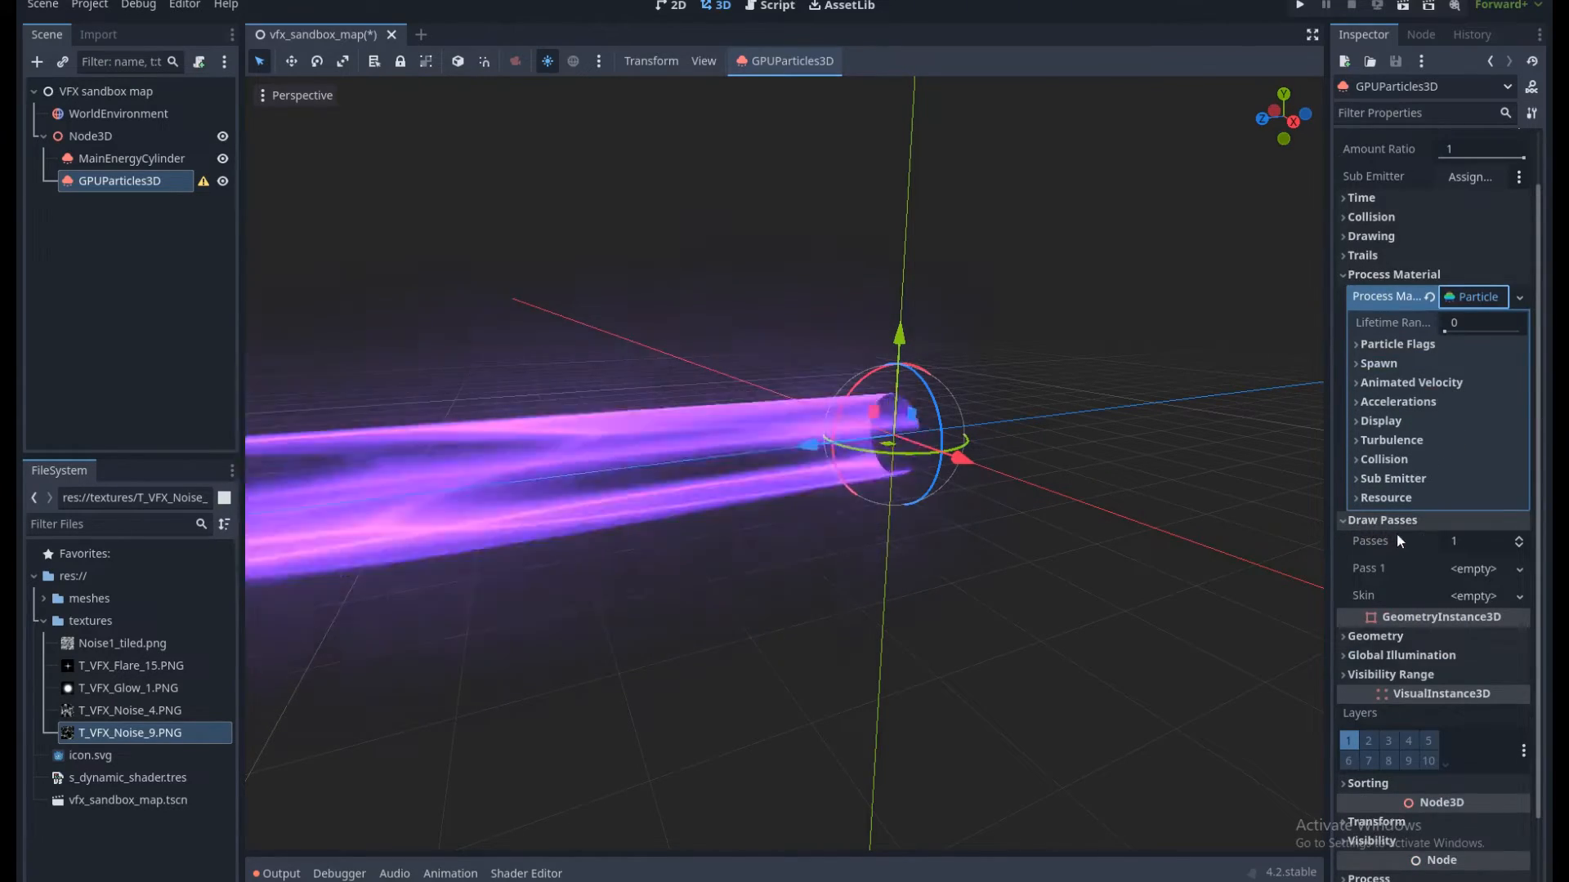
left_click(1500, 571)
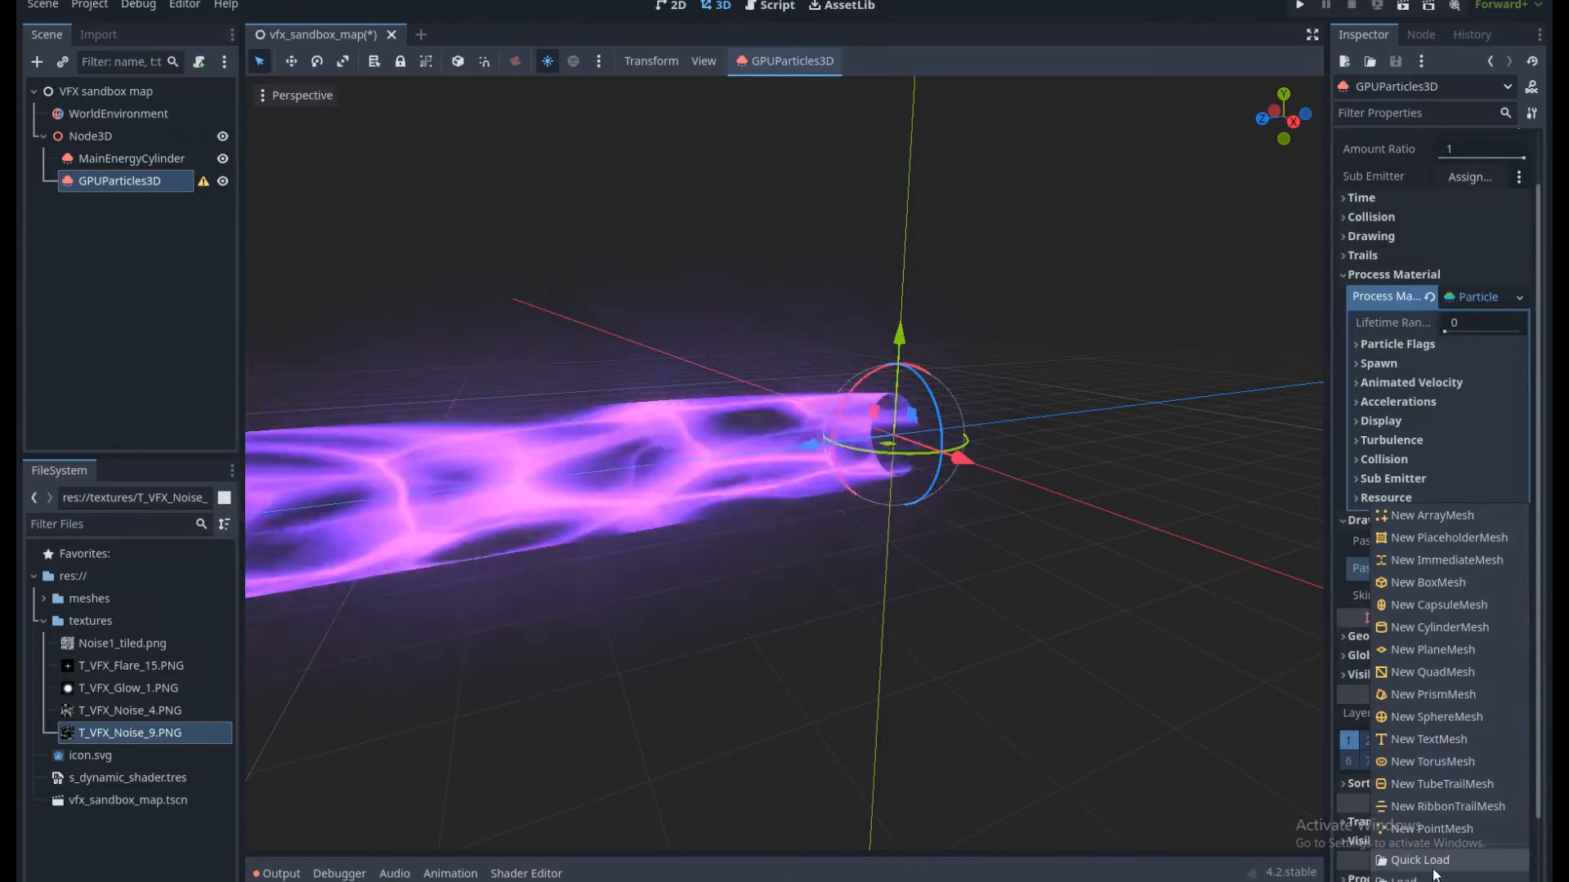
left_click(1420, 859)
left_click(655, 390)
double_click(655, 391)
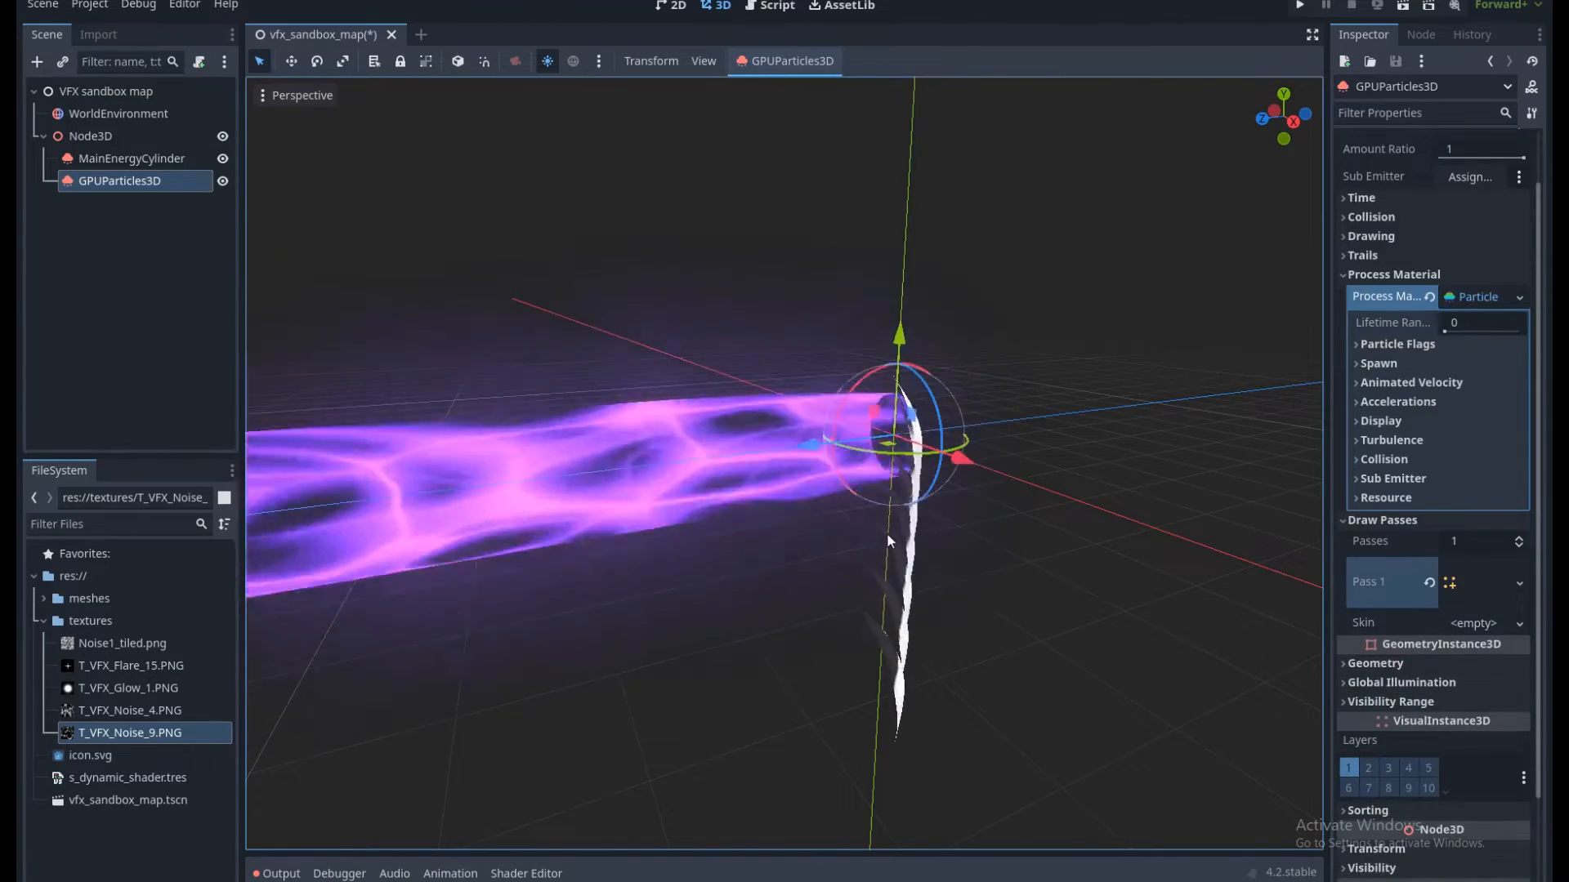
Set the new emitter's particle amount to 1 and its process material's Y gravity to 0.
scroll(1419, 234, "up", 2)
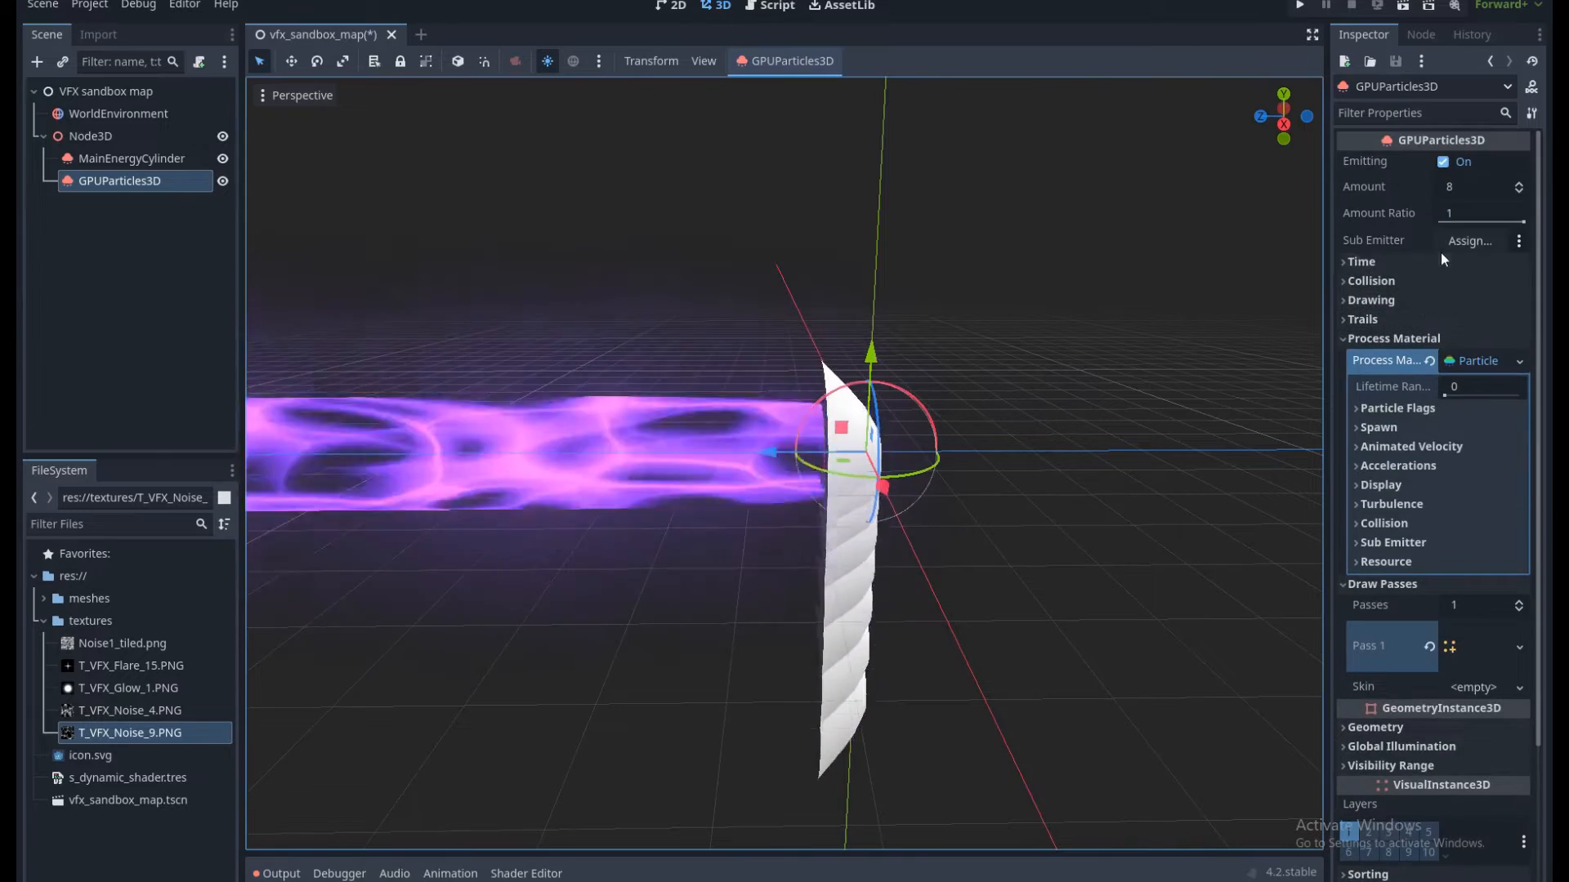
left_click(1453, 186)
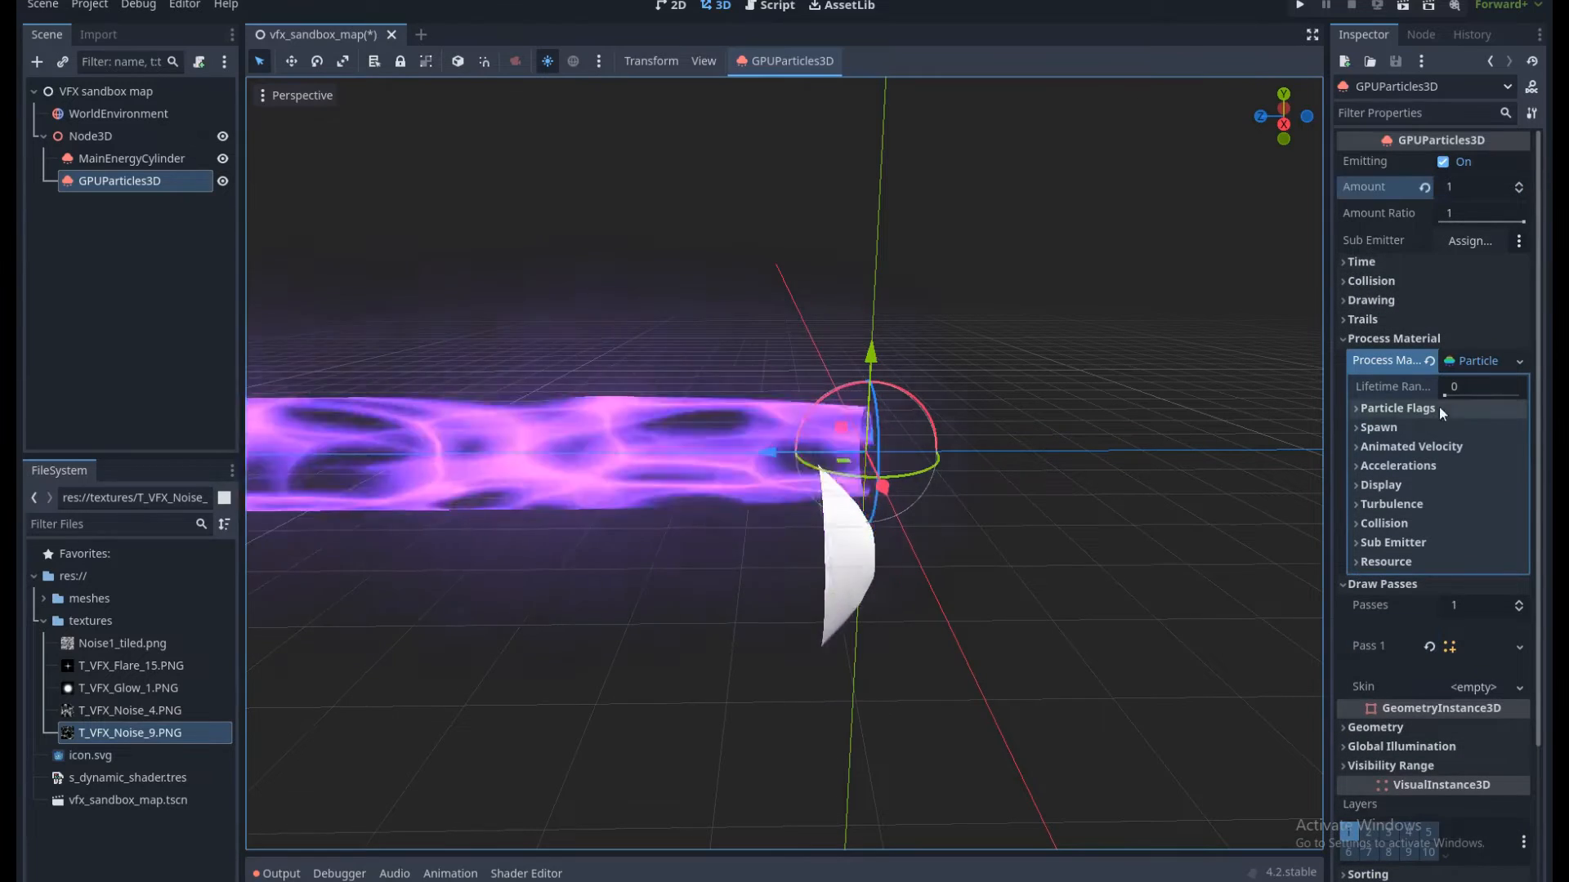
left_click(1360, 465)
left_click(1453, 528)
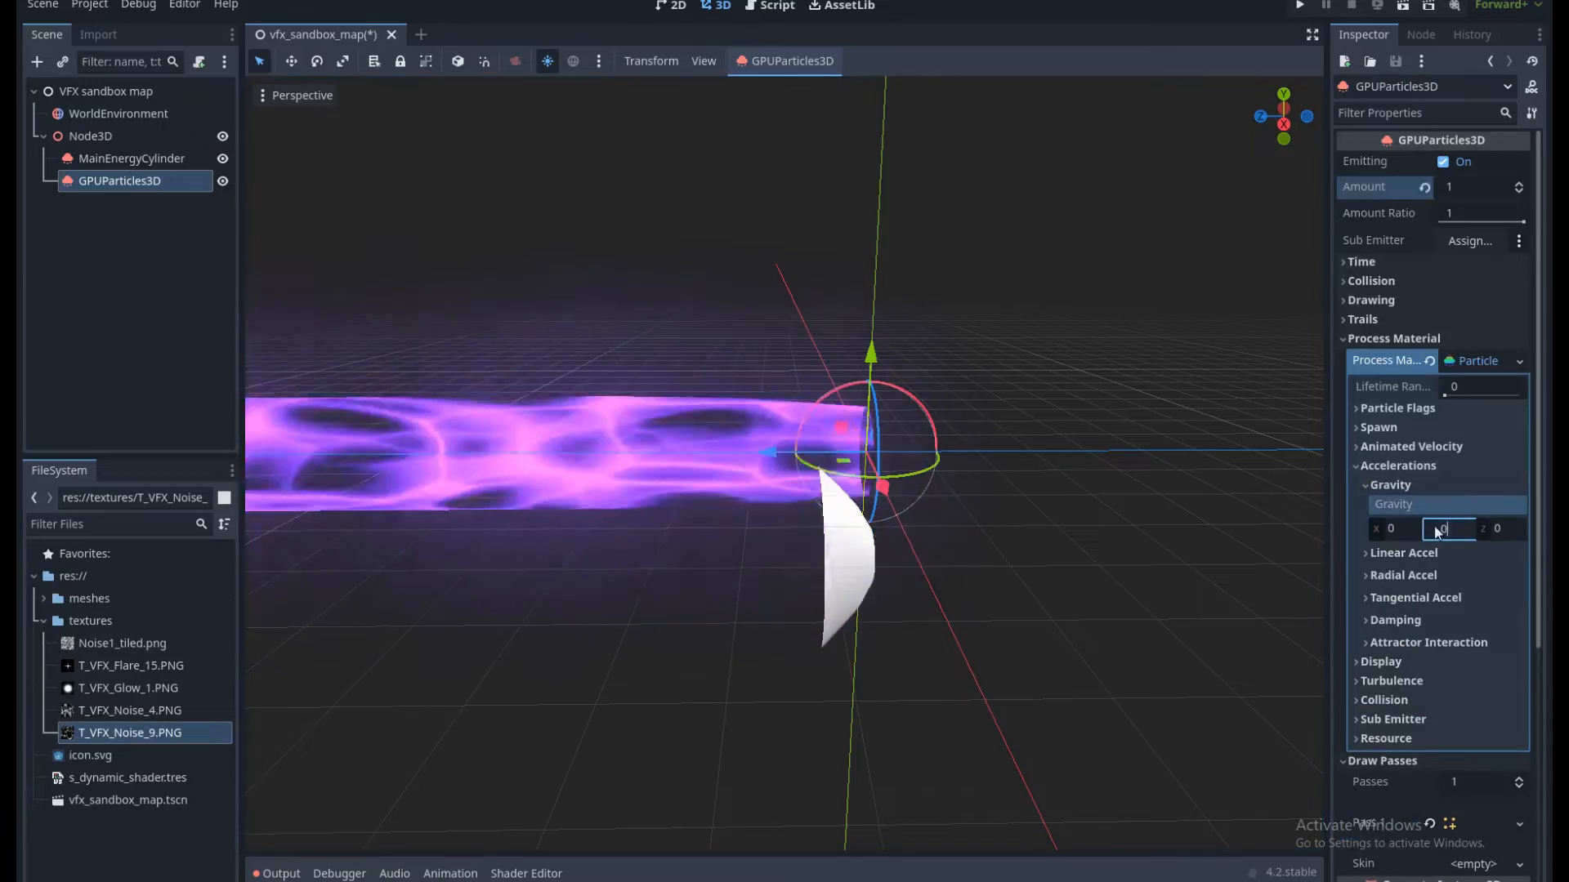
type("0")
key("Return")
middle_click_drag(1050, 506, 1098, 511)
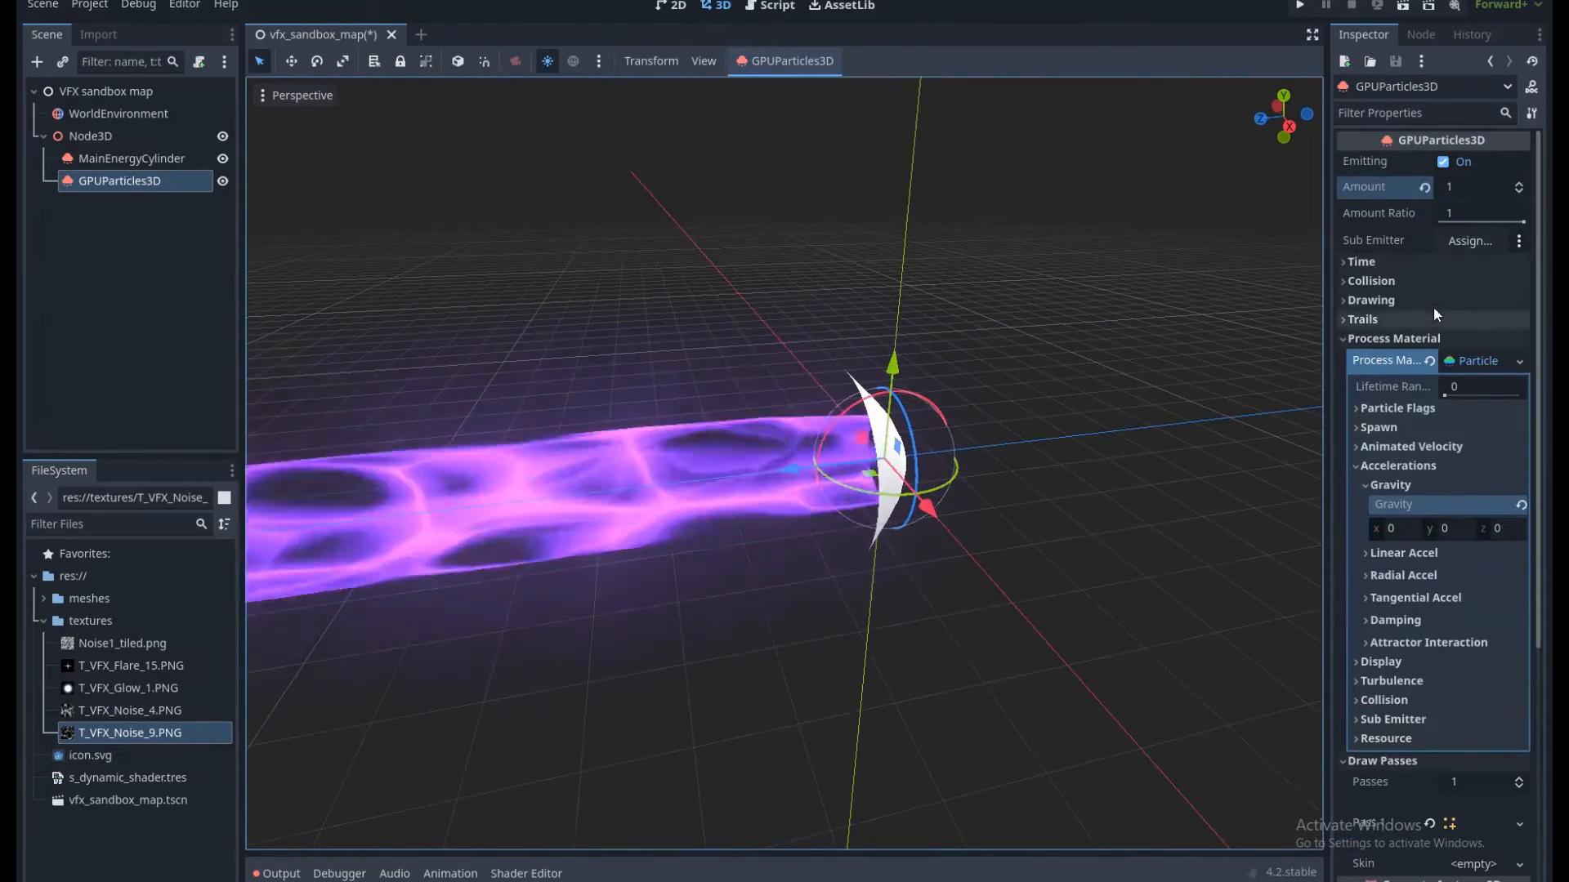
Set the new emitter's particle lifetime to 1.5 s.
left_click(1361, 261)
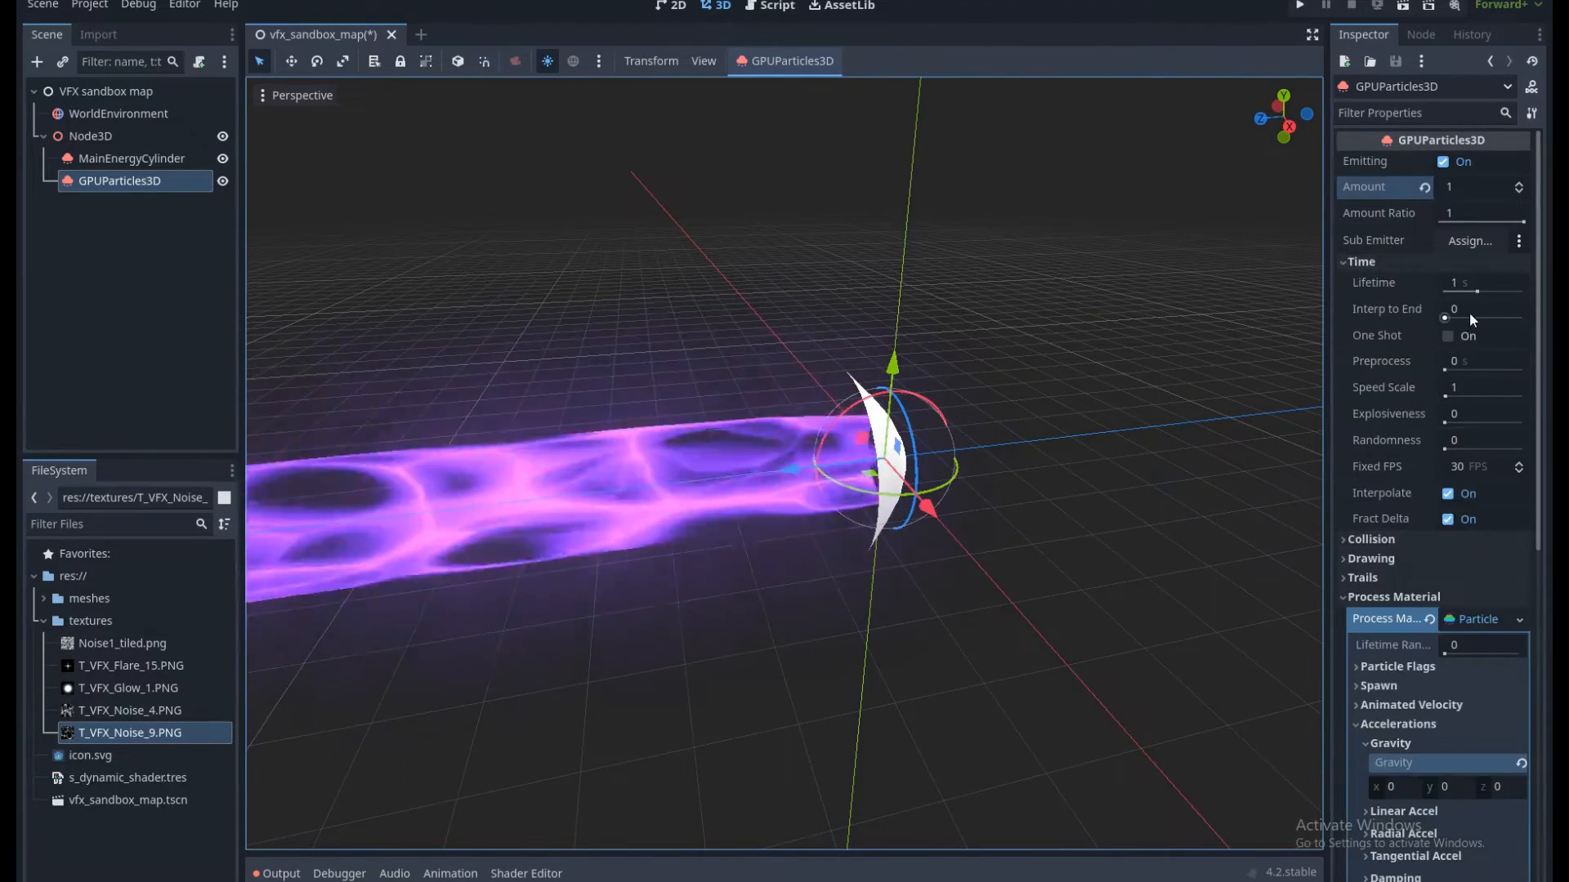
left_click(1480, 284)
type(".5")
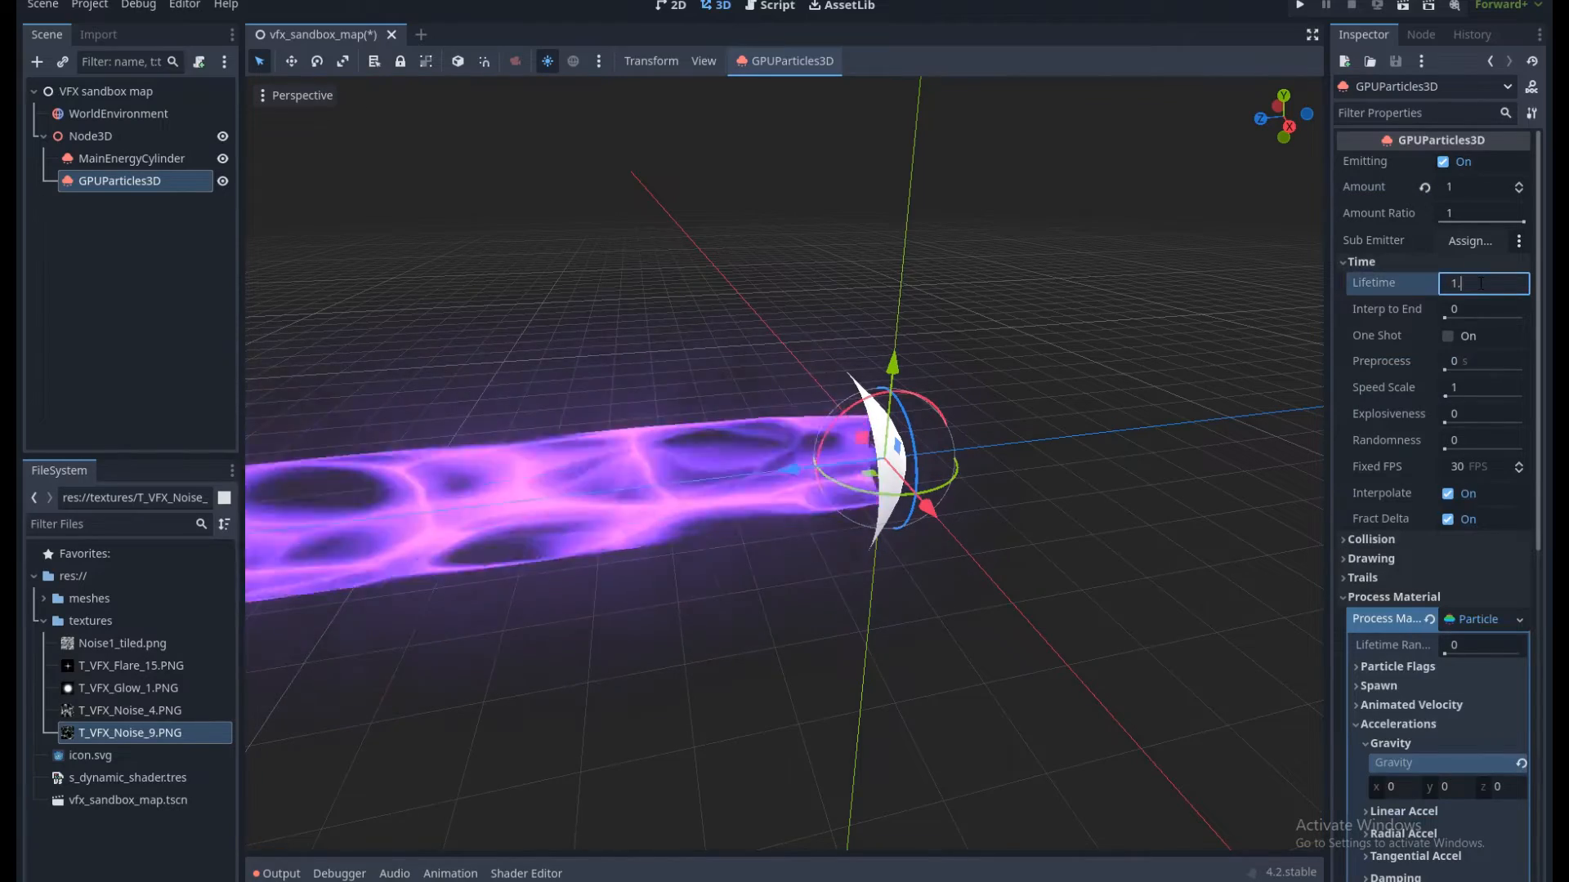
key("Return")
left_click(1134, 518)
middle_click_drag(1134, 518, 660, 343)
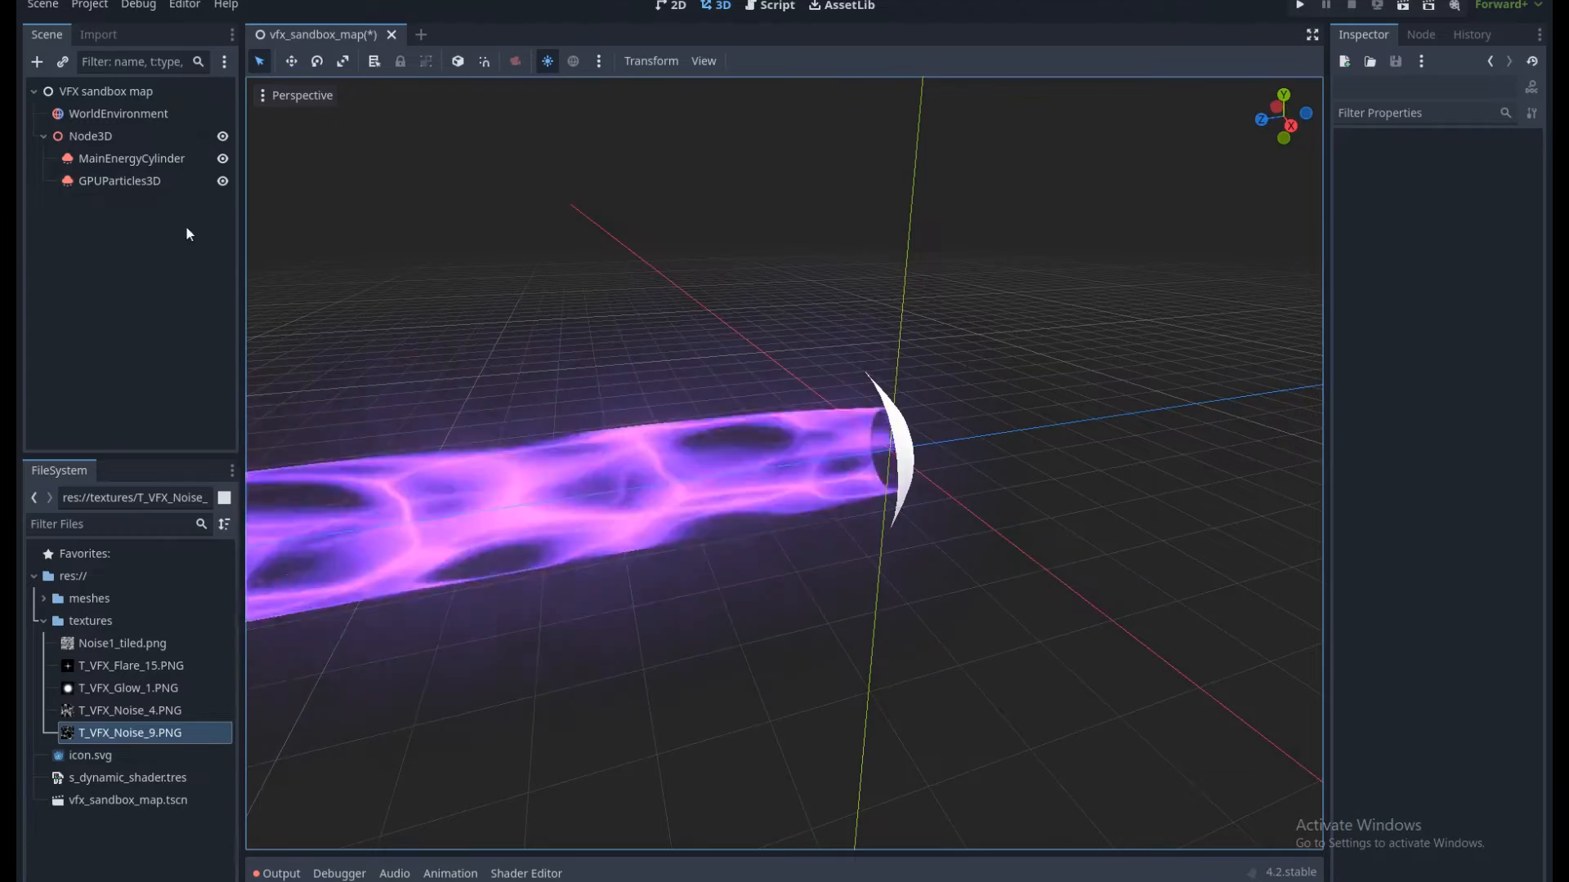
Assign a new ShaderMaterial as the geometry material override of the GPUParticles3D node.
left_click(158, 181)
scroll(1423, 538, "down", 10)
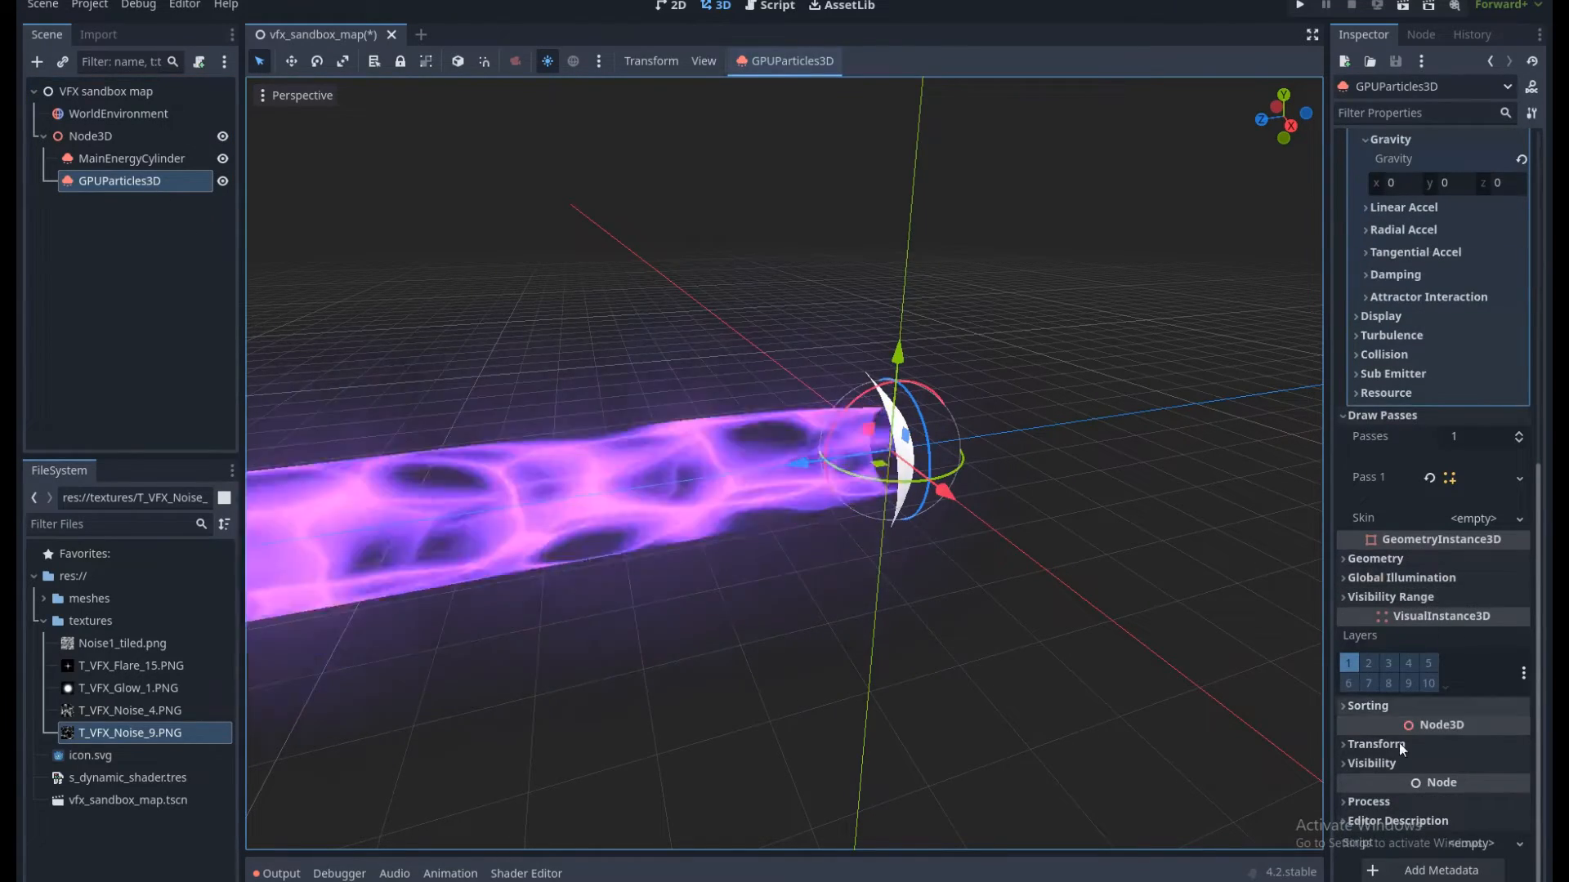
left_click(1389, 558)
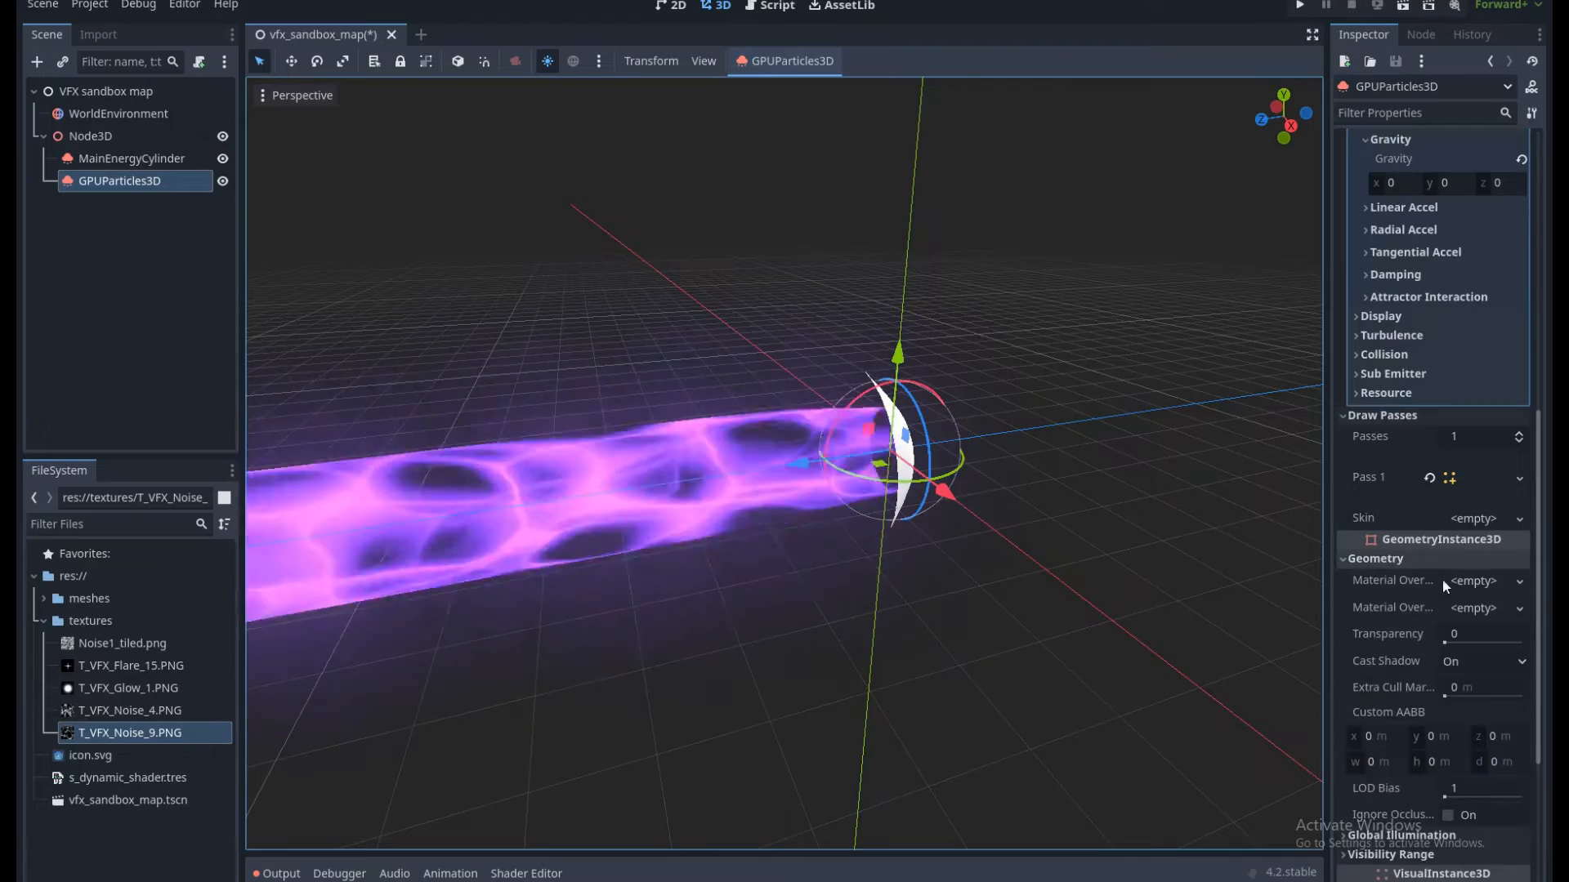
left_click(1483, 581)
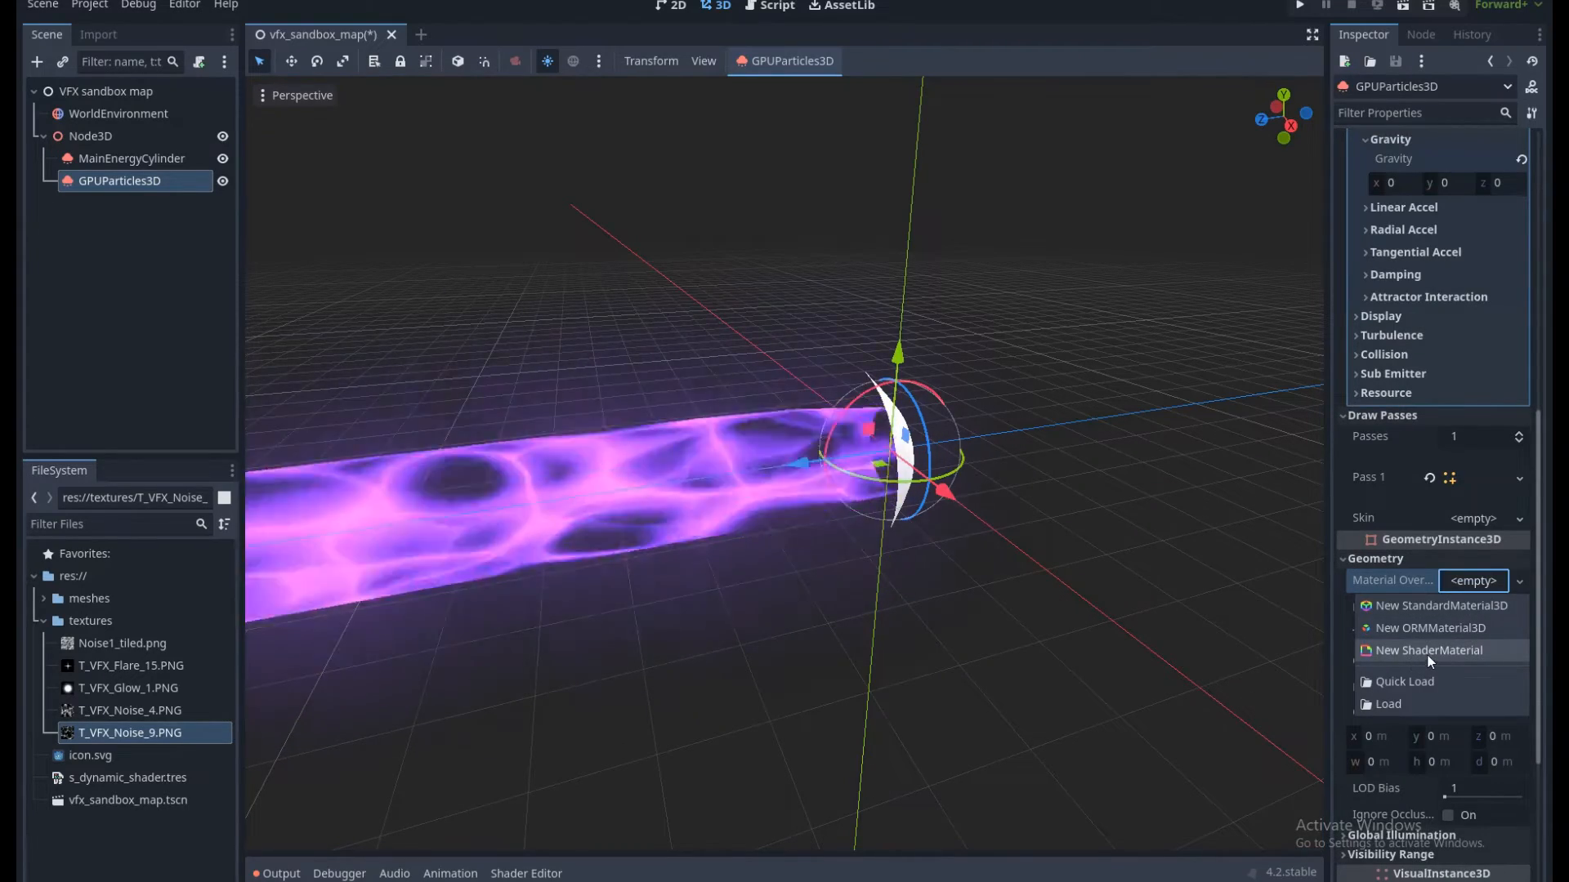
left_click(1429, 653)
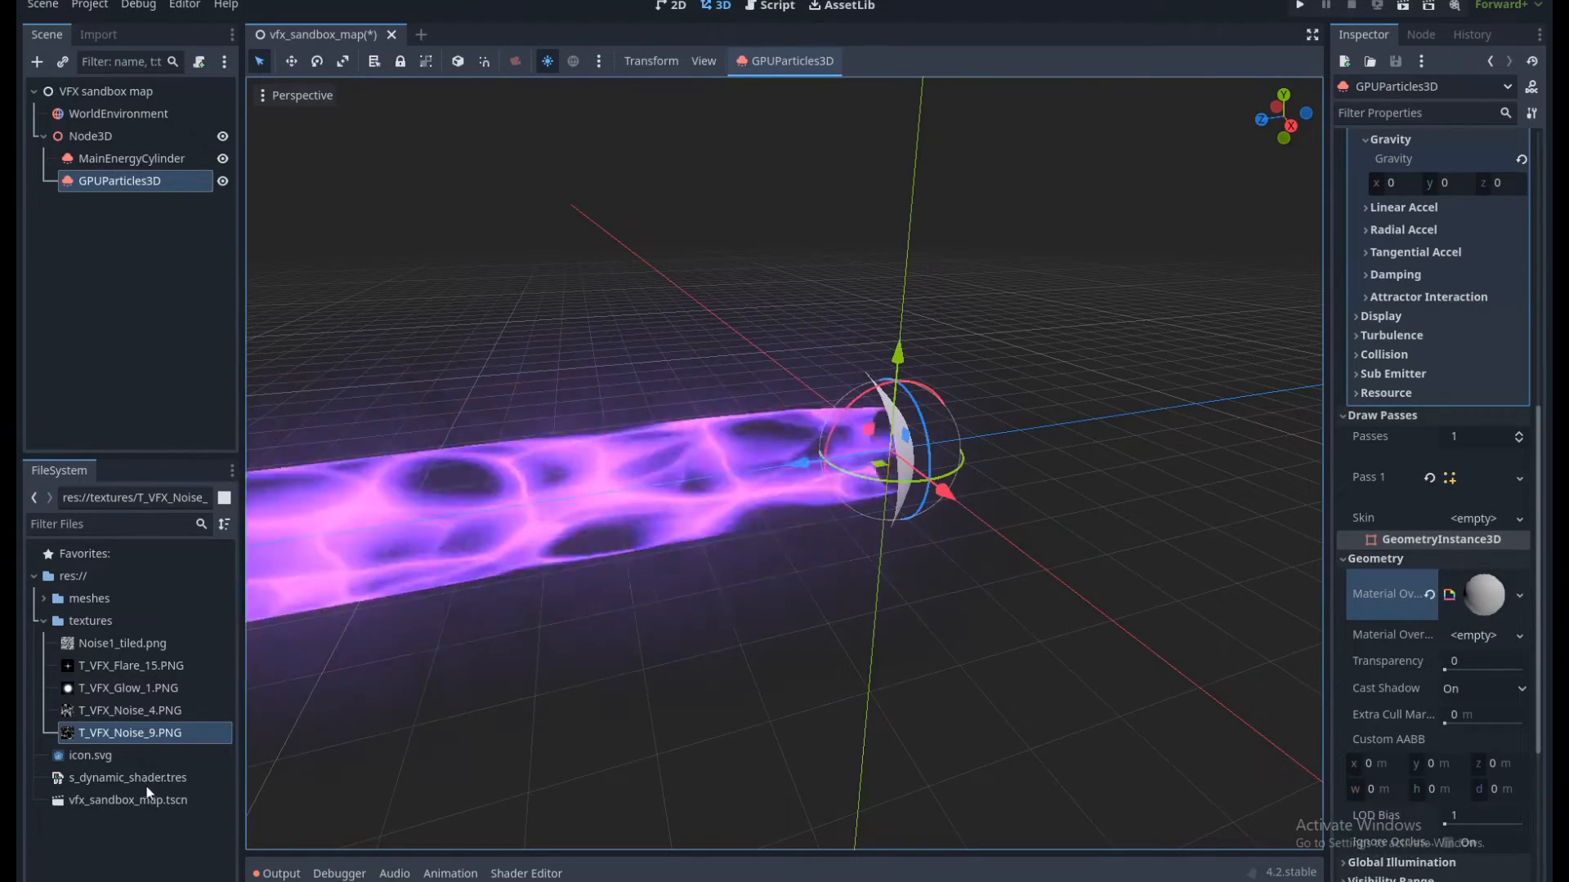
Use s_dynamic_shader.tres as the override material's shader and save the scene.
left_click(140, 781)
left_click_drag(969, 687, 1475, 666)
left_click(1484, 594)
scroll(1479, 625, "down", 2)
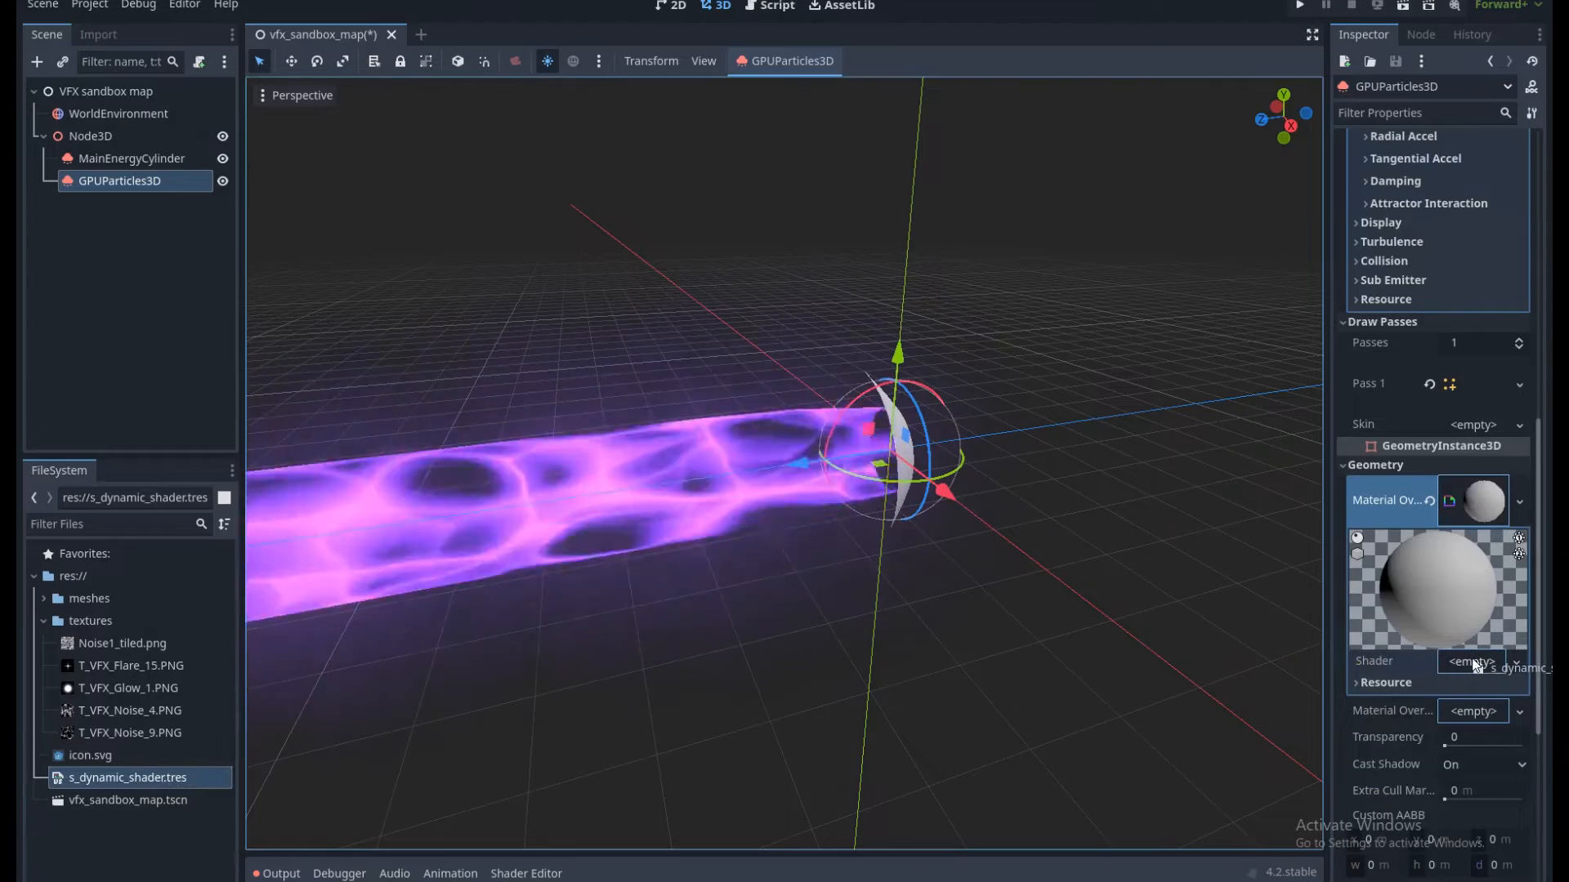
middle_click_drag(1197, 607, 1116, 626)
key("ctrl+s")
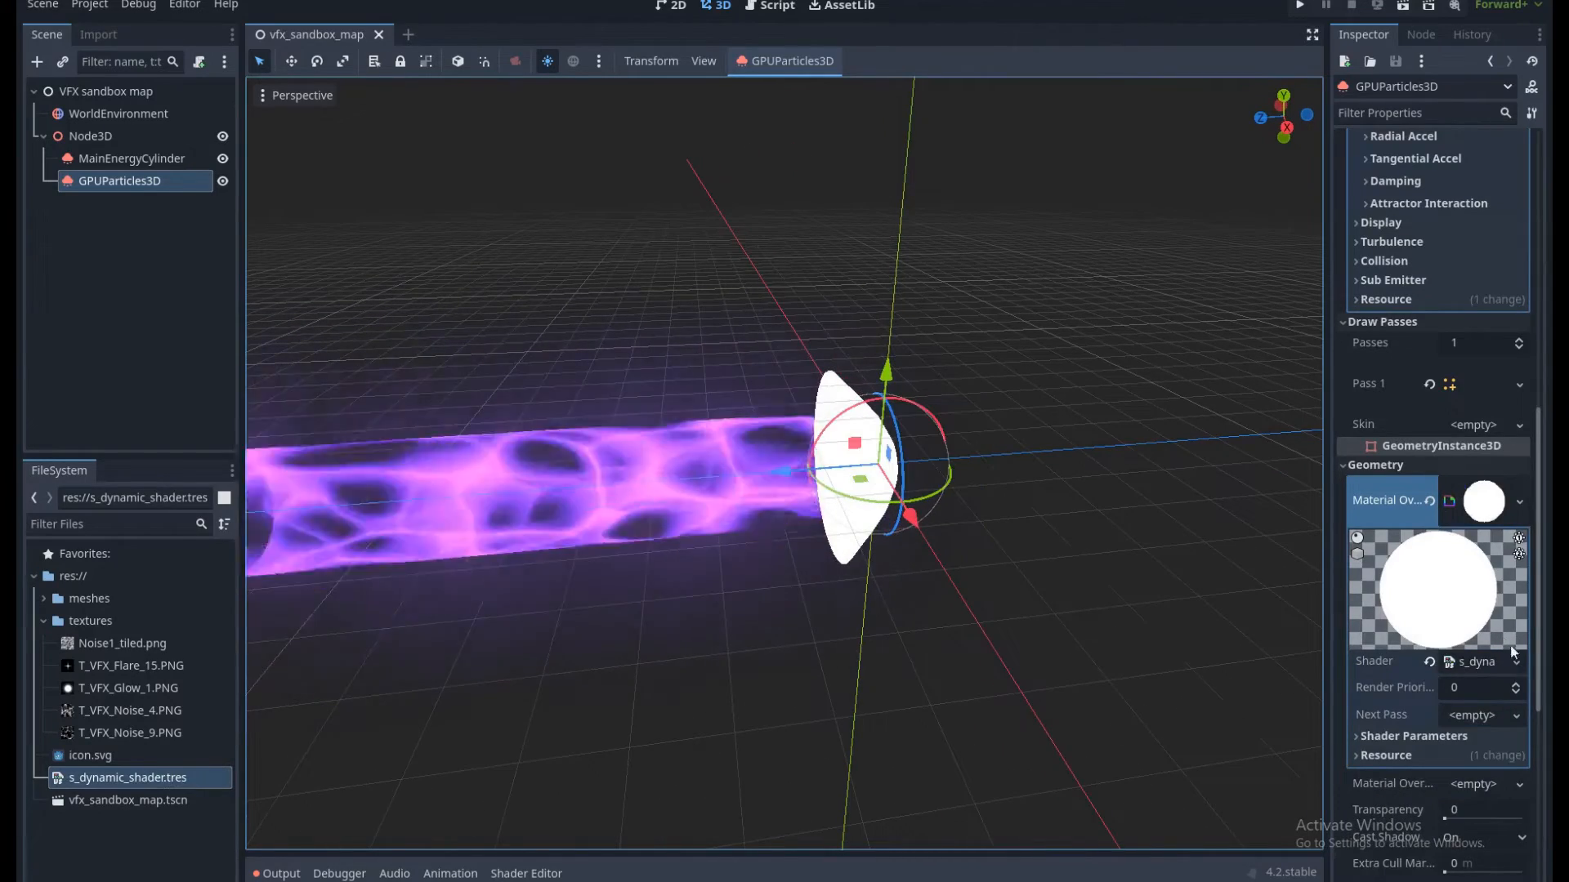
Assign T_VFX_Noise_4.PNG as the energy texture in the override material's shader parameters.
left_click(1430, 737)
scroll(1419, 703, "down", 3)
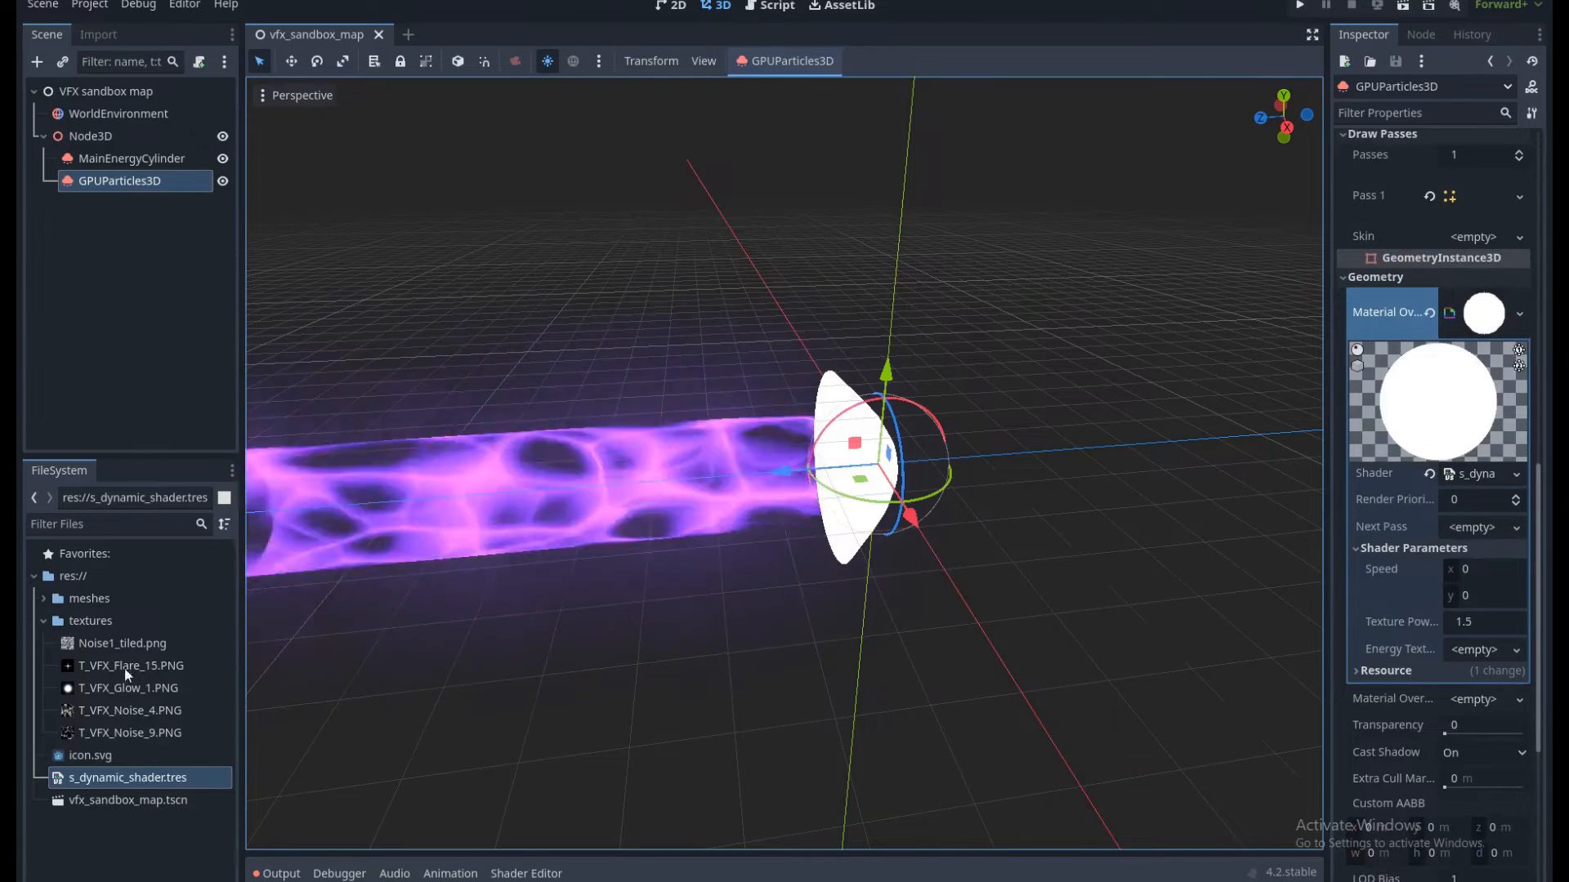
left_click(119, 710)
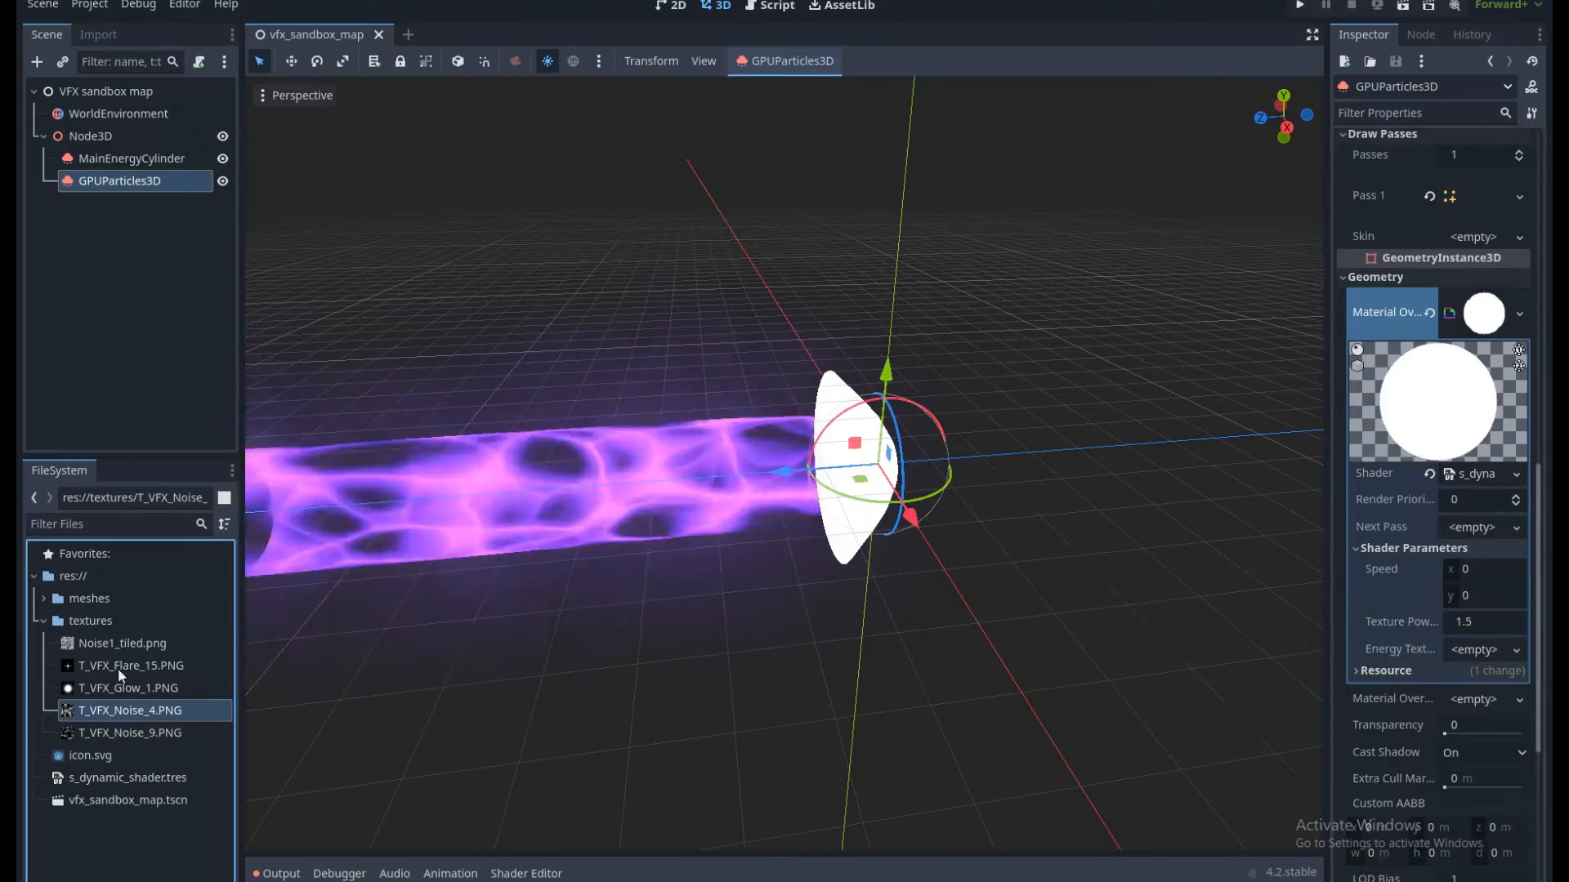
left_click_drag(119, 716, 1475, 654)
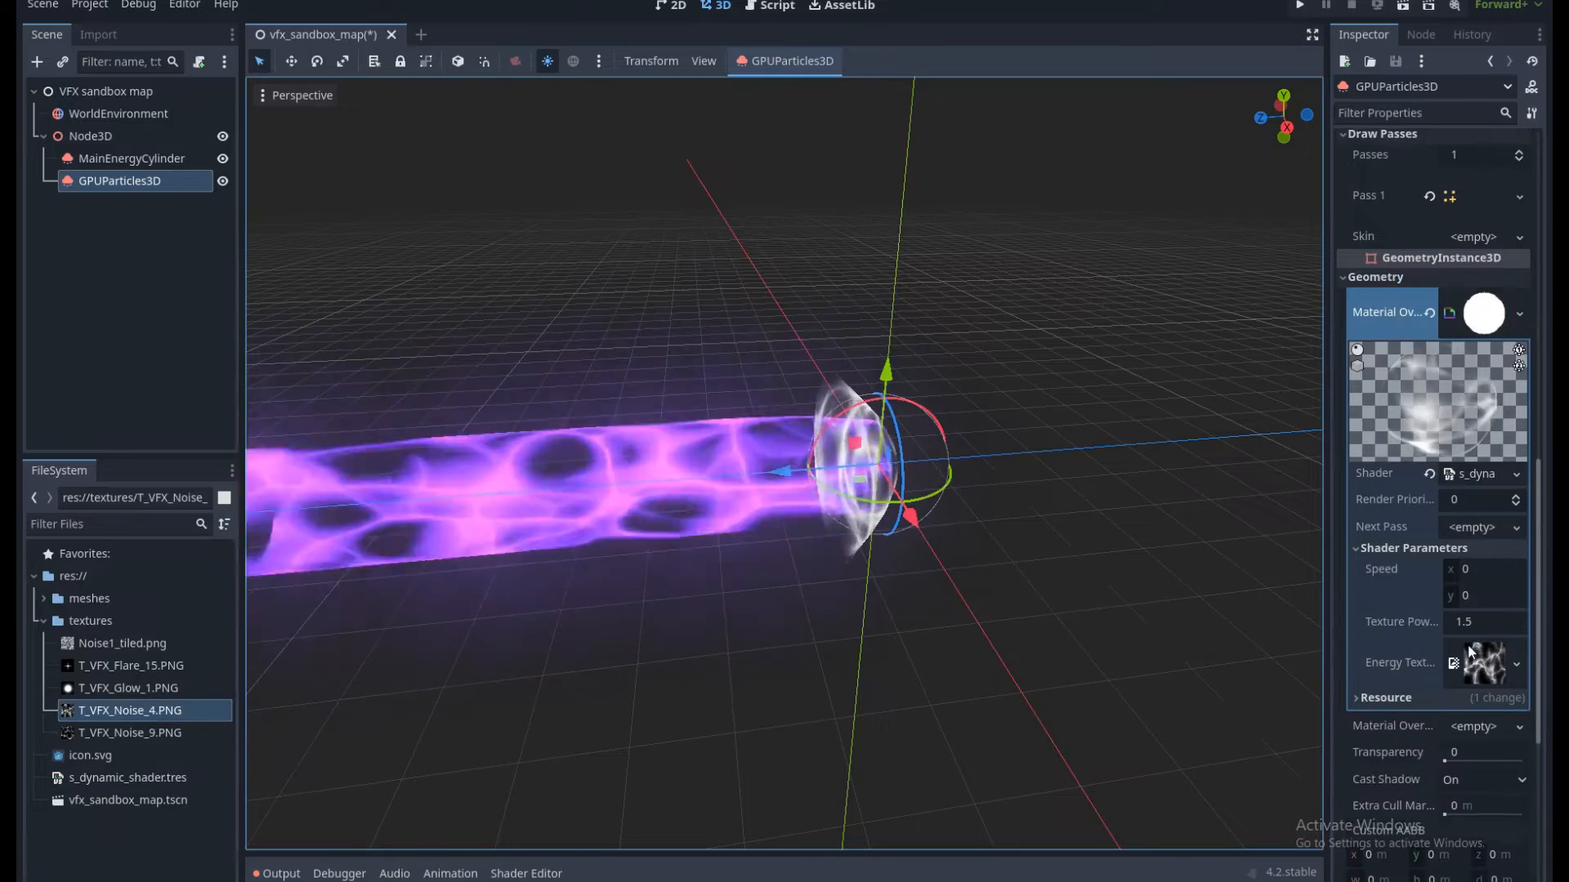
Try a Texture Power of 2 on the override material and return it to 1.5.
left_click(1483, 626)
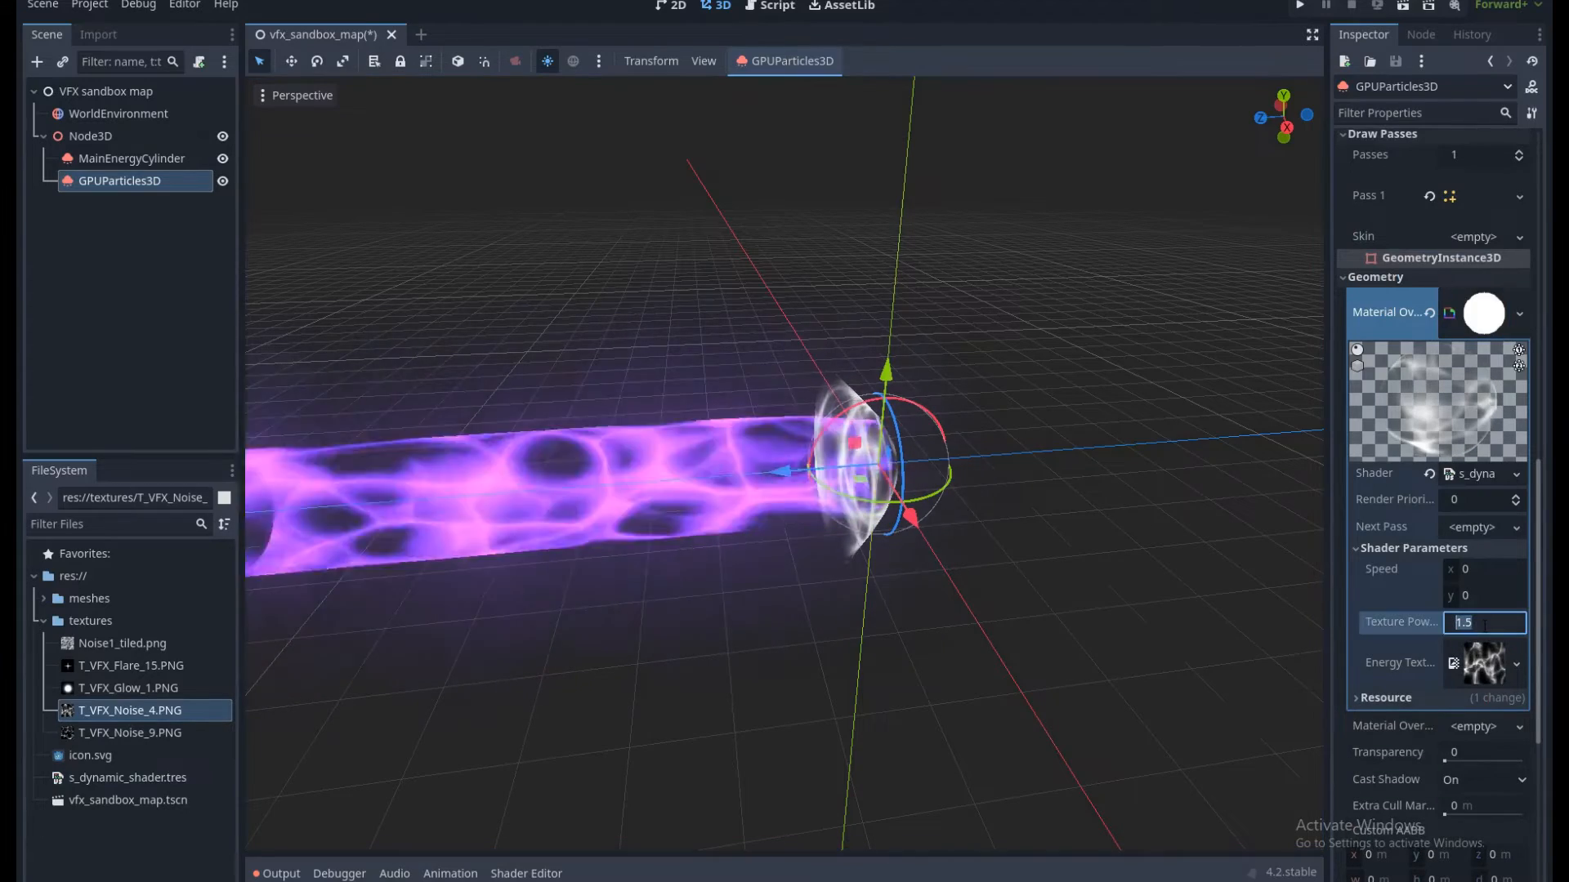
type("2")
key("Return")
left_click(1477, 626)
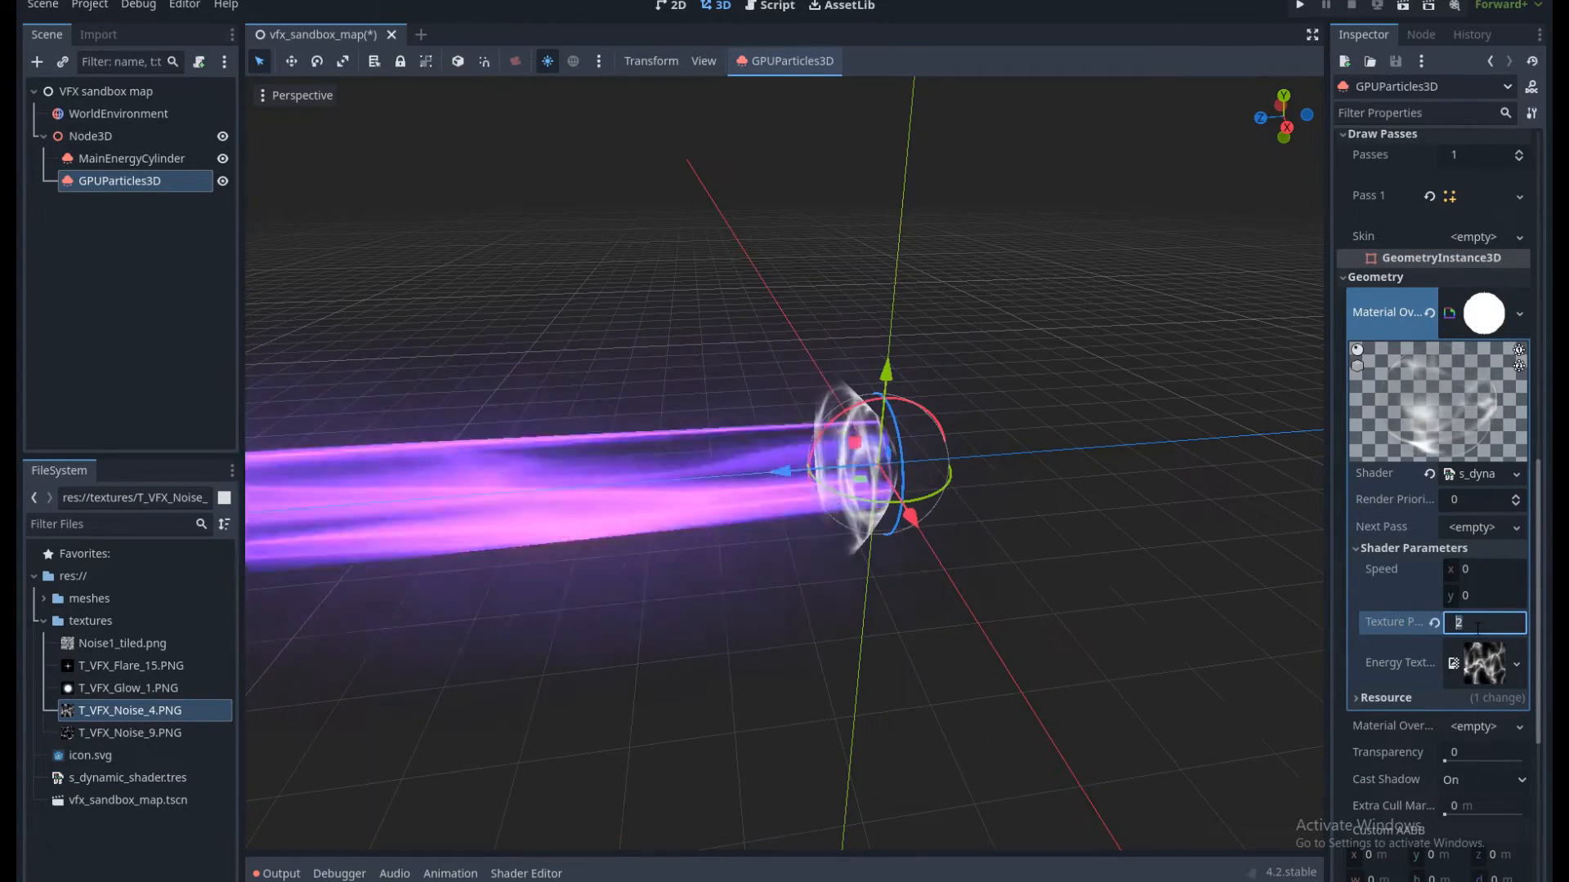
type("1.5")
key("Return")
Set the override material's Speed shader parameter to X 1.5 and Y 2.
left_click(1477, 571)
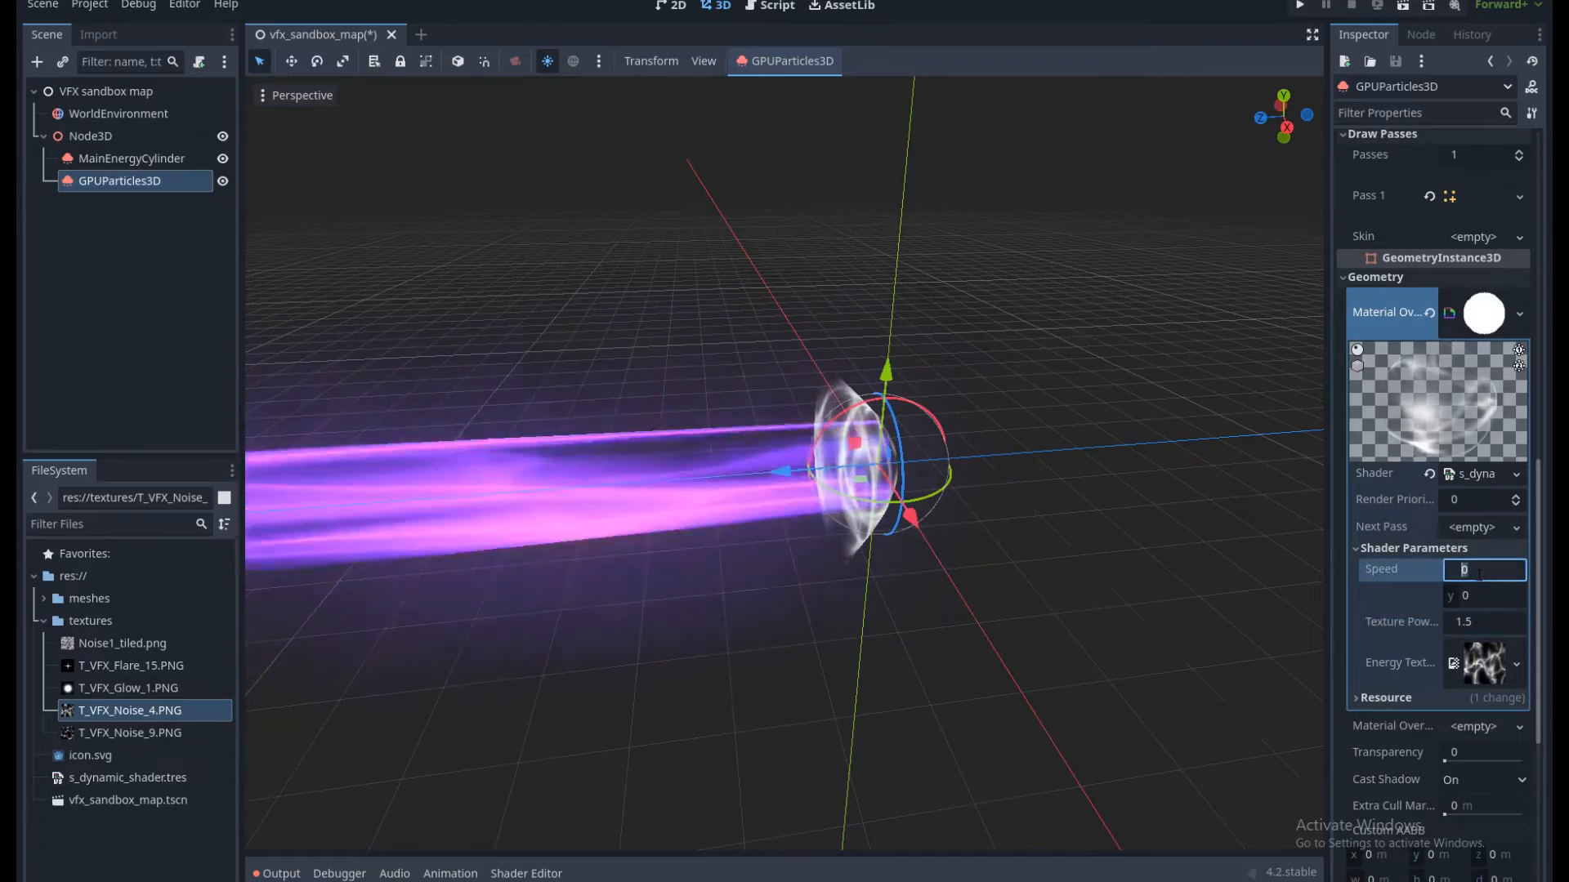
type("1.5")
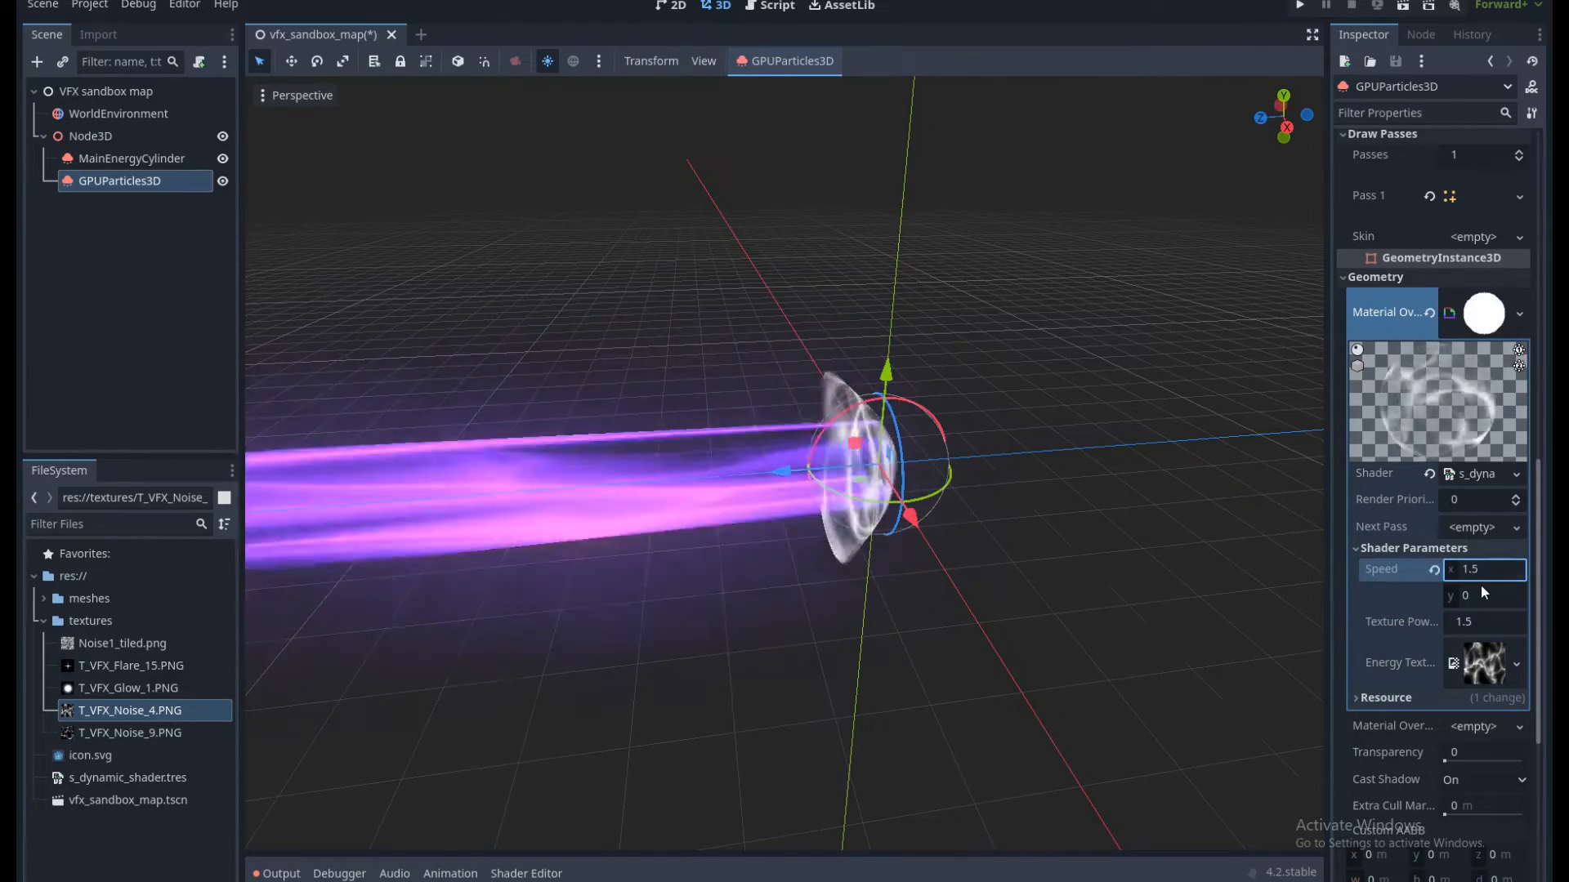
left_click(1484, 594)
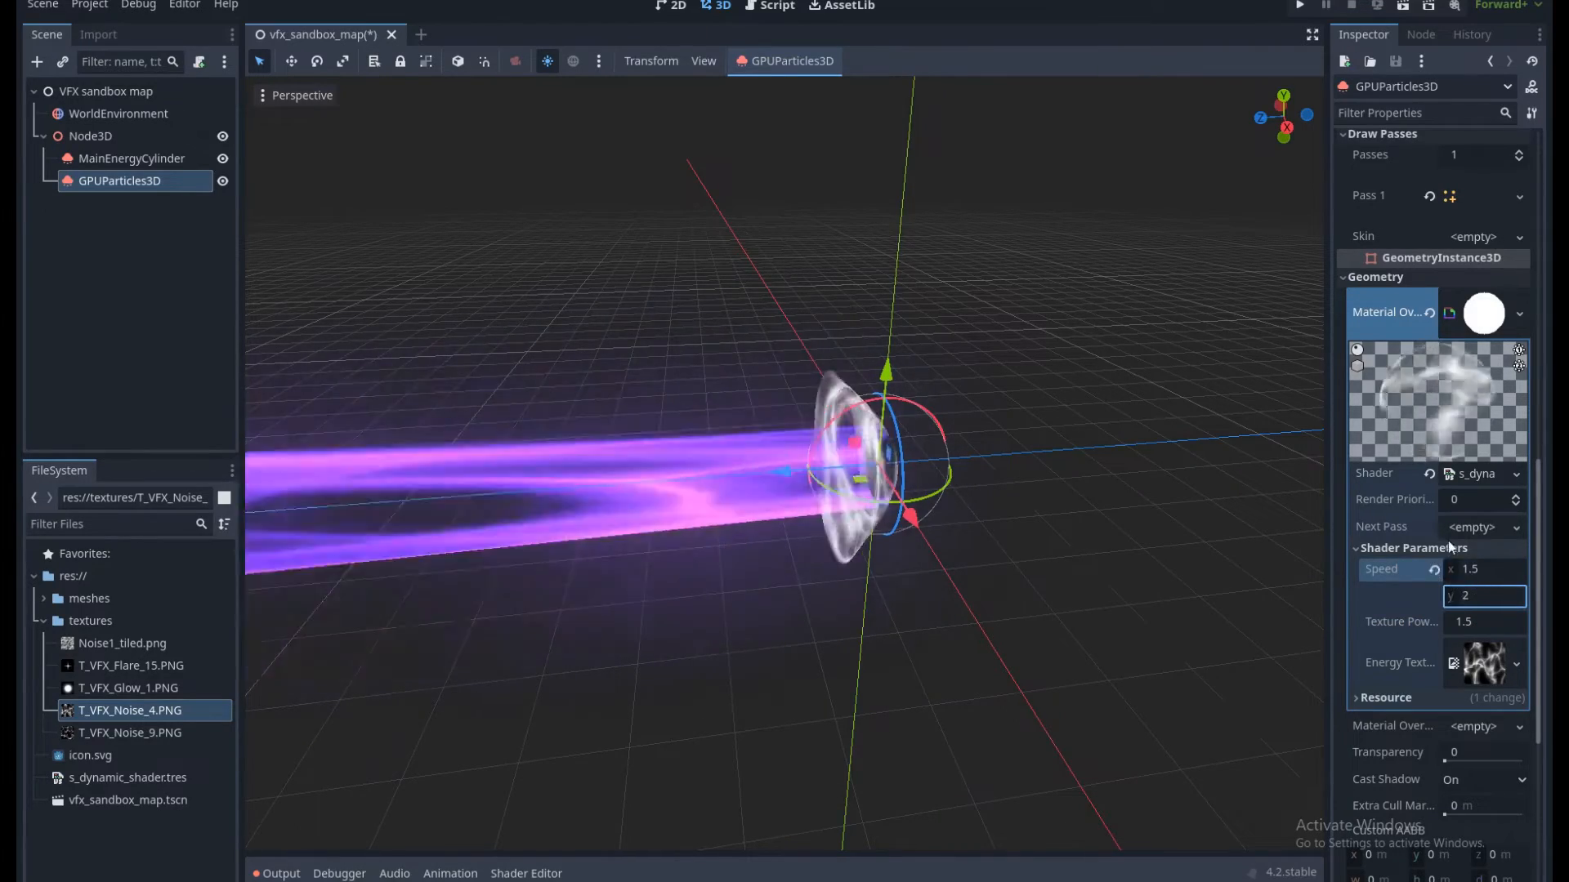
Set the process material's display color to raw values R 1.2, G 0.5 and B 2.5.
scroll(1448, 541, "up", 10)
scroll(1433, 581, "down", 3)
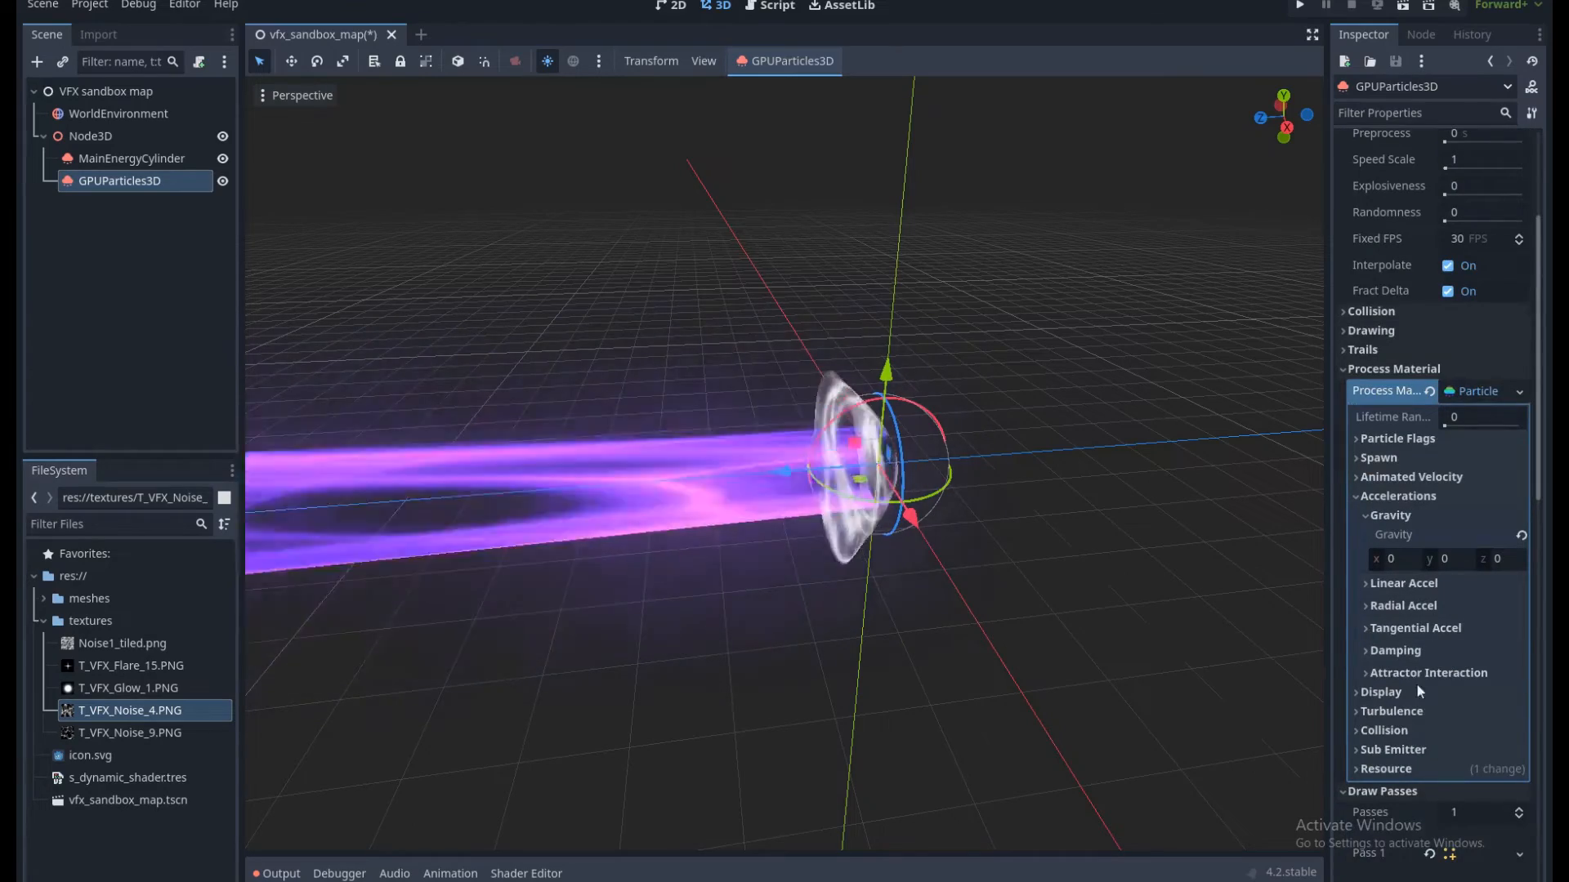
left_click(1380, 692)
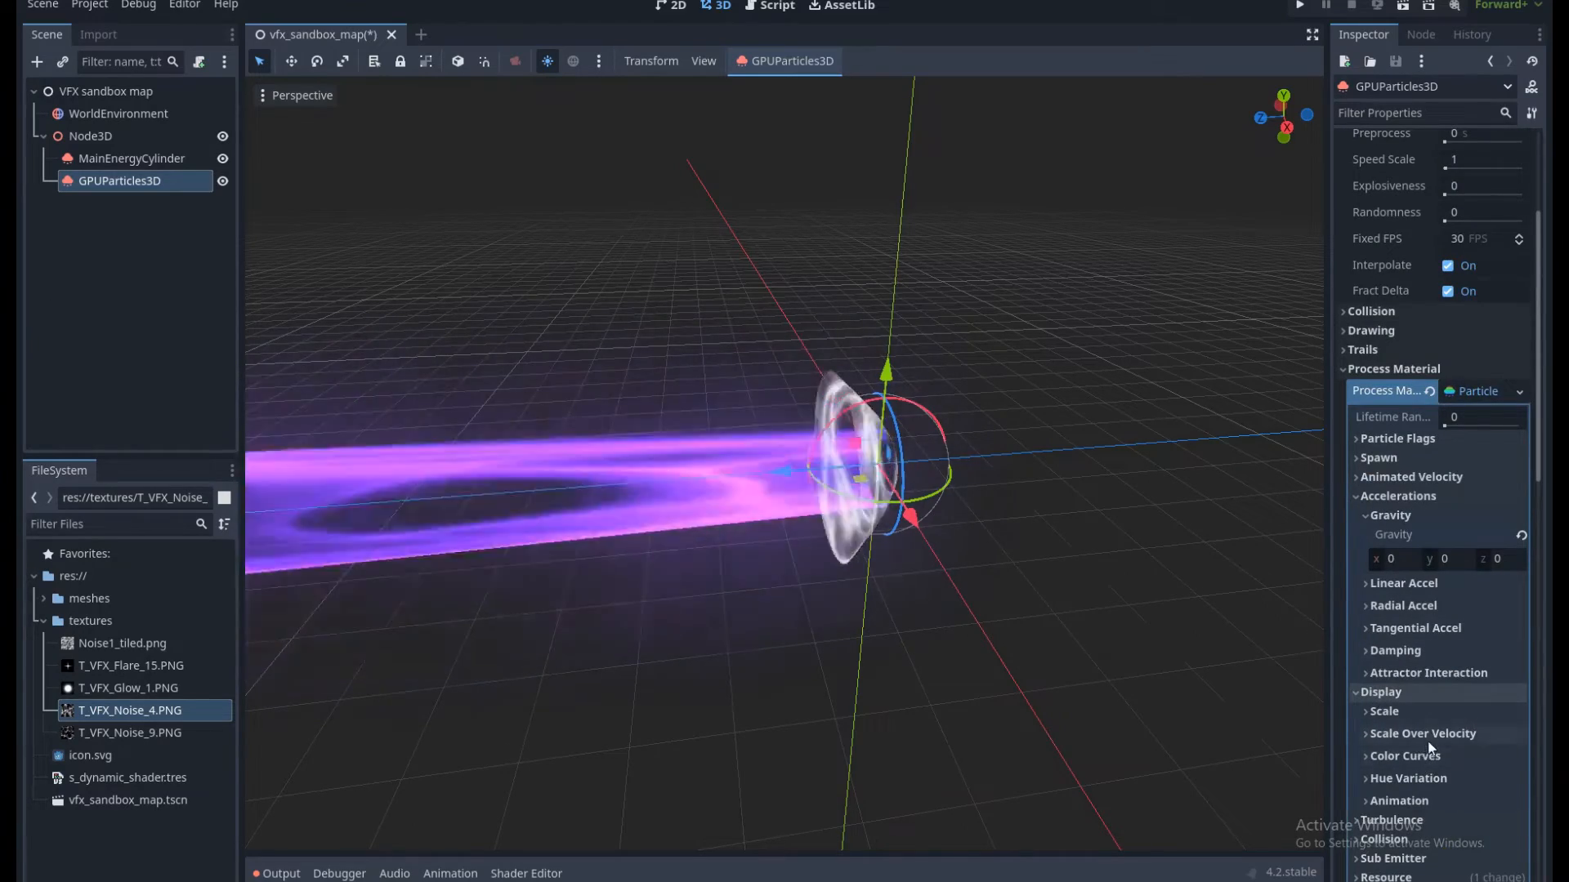
scroll(1422, 654, "down", 3)
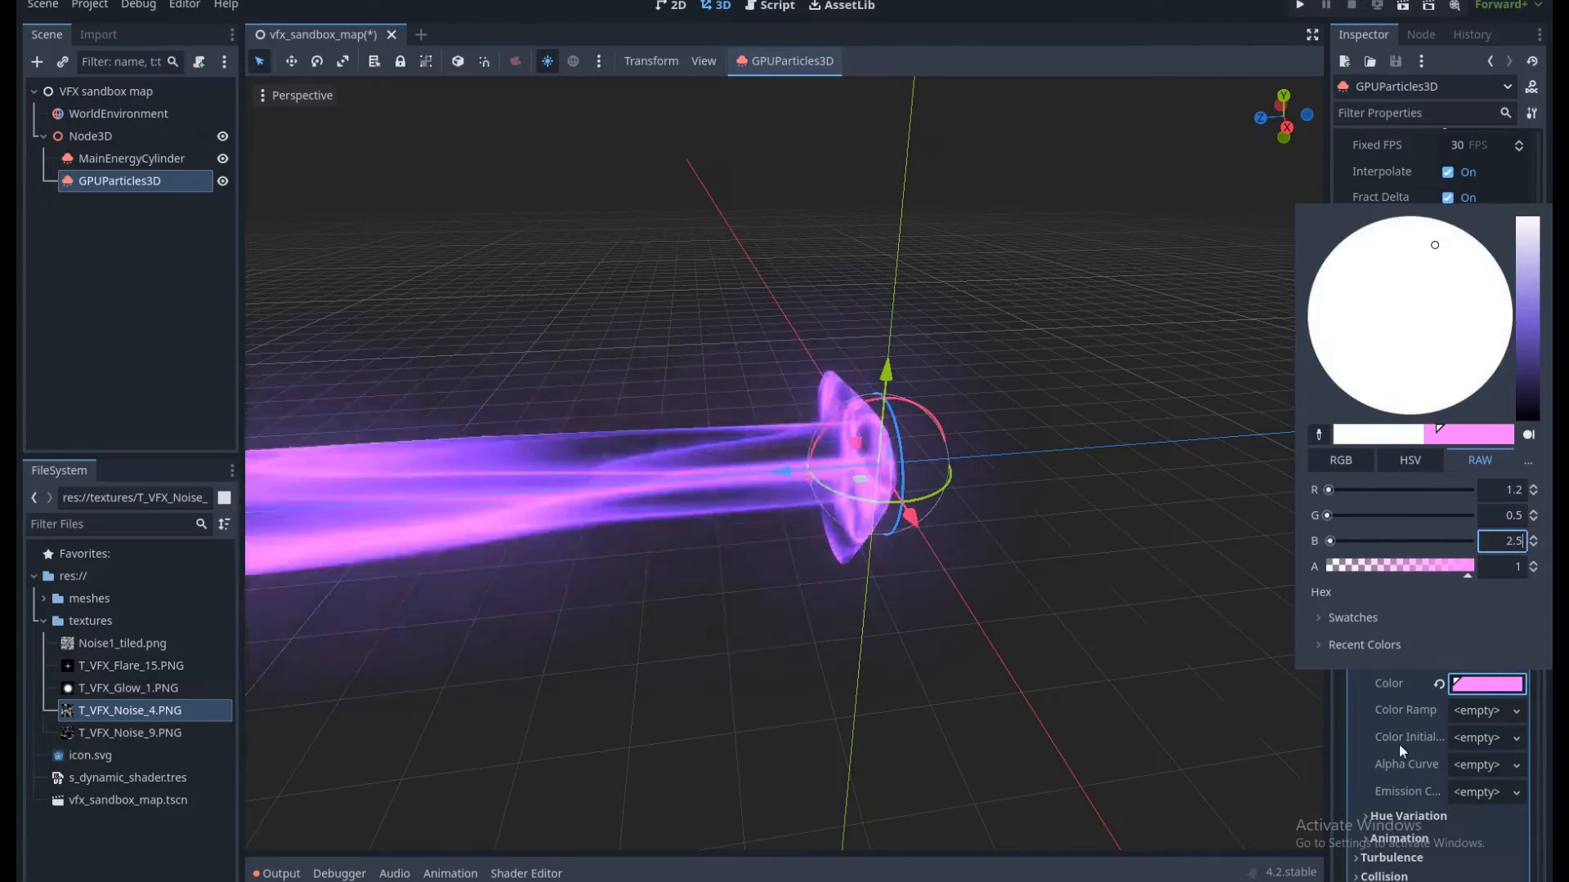
Commit the GPU particles' raw color of R 1.2, G 0.5, B 2.5 and check the ring at the beam's end up close.
left_click(1360, 735)
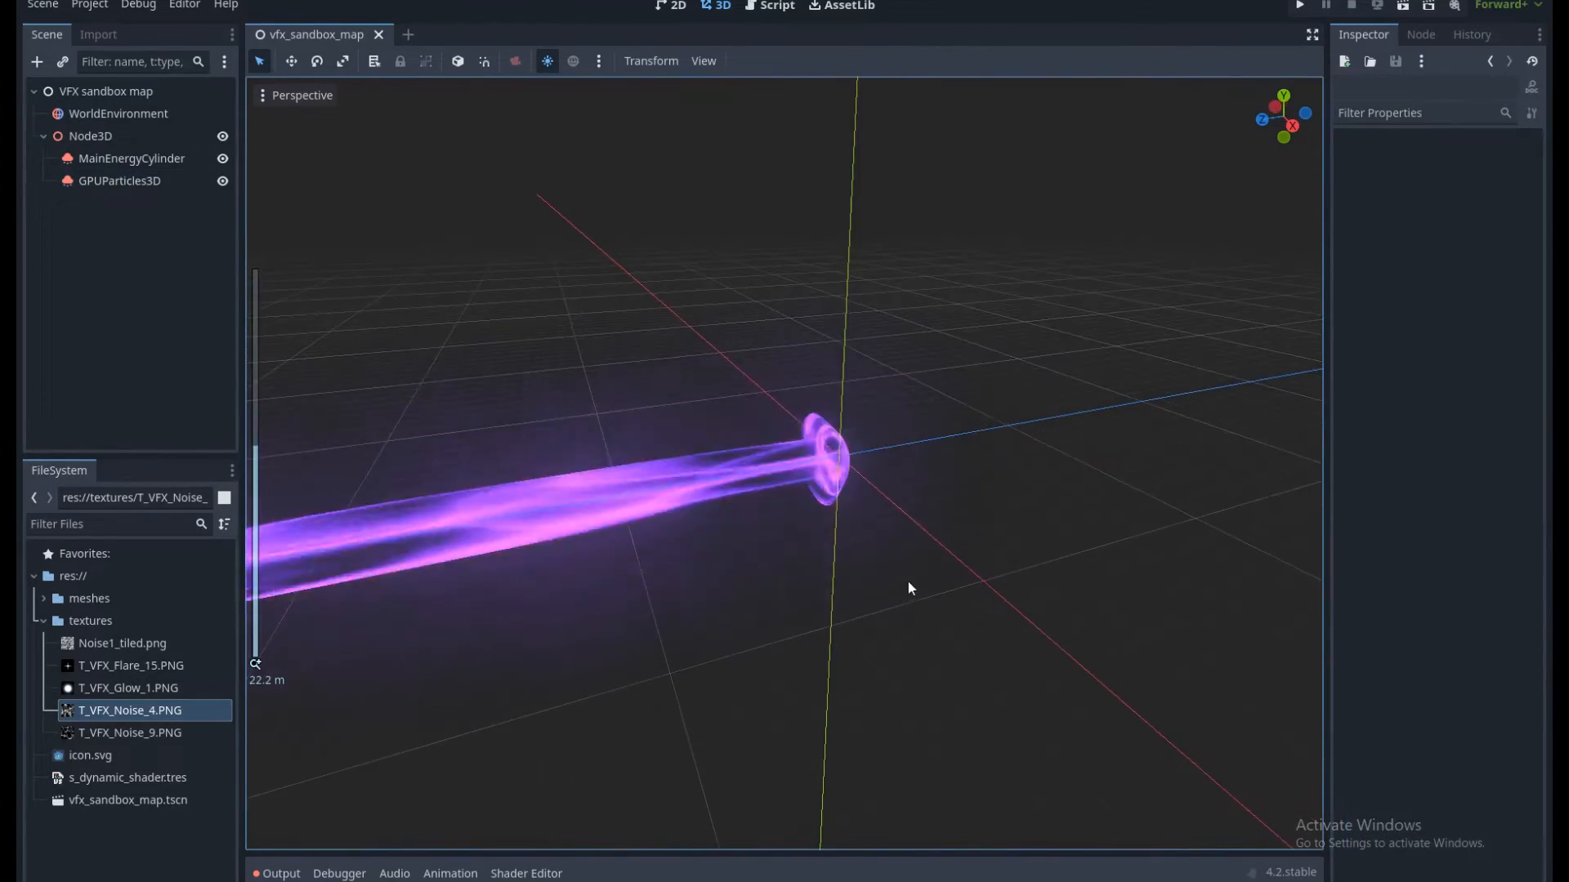
scroll(904, 570, "up", 8)
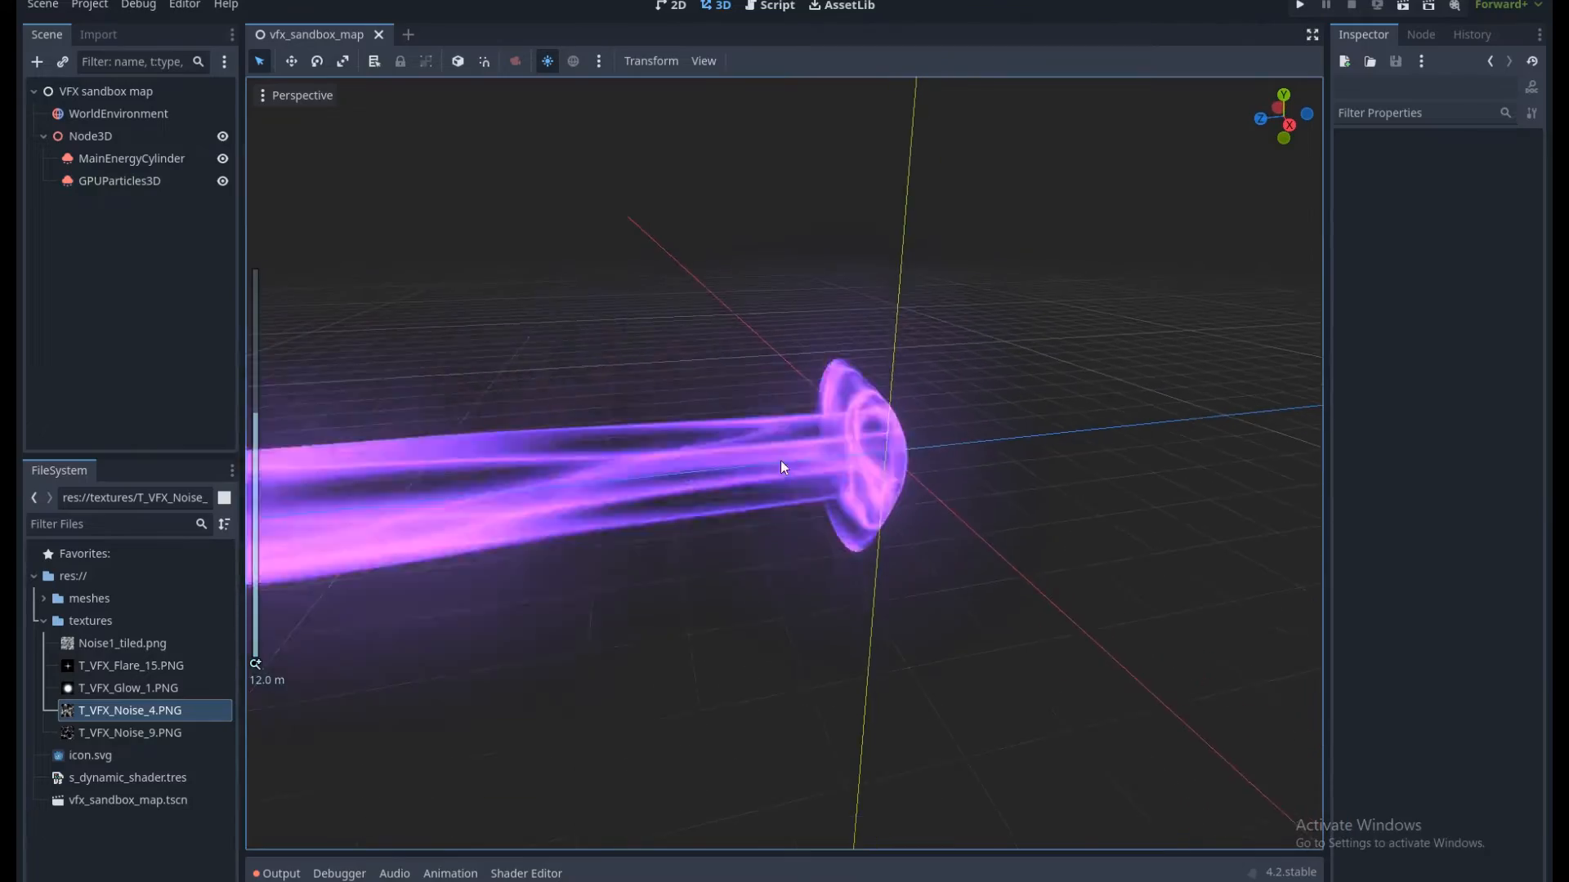
middle_click_drag(821, 447, 851, 292)
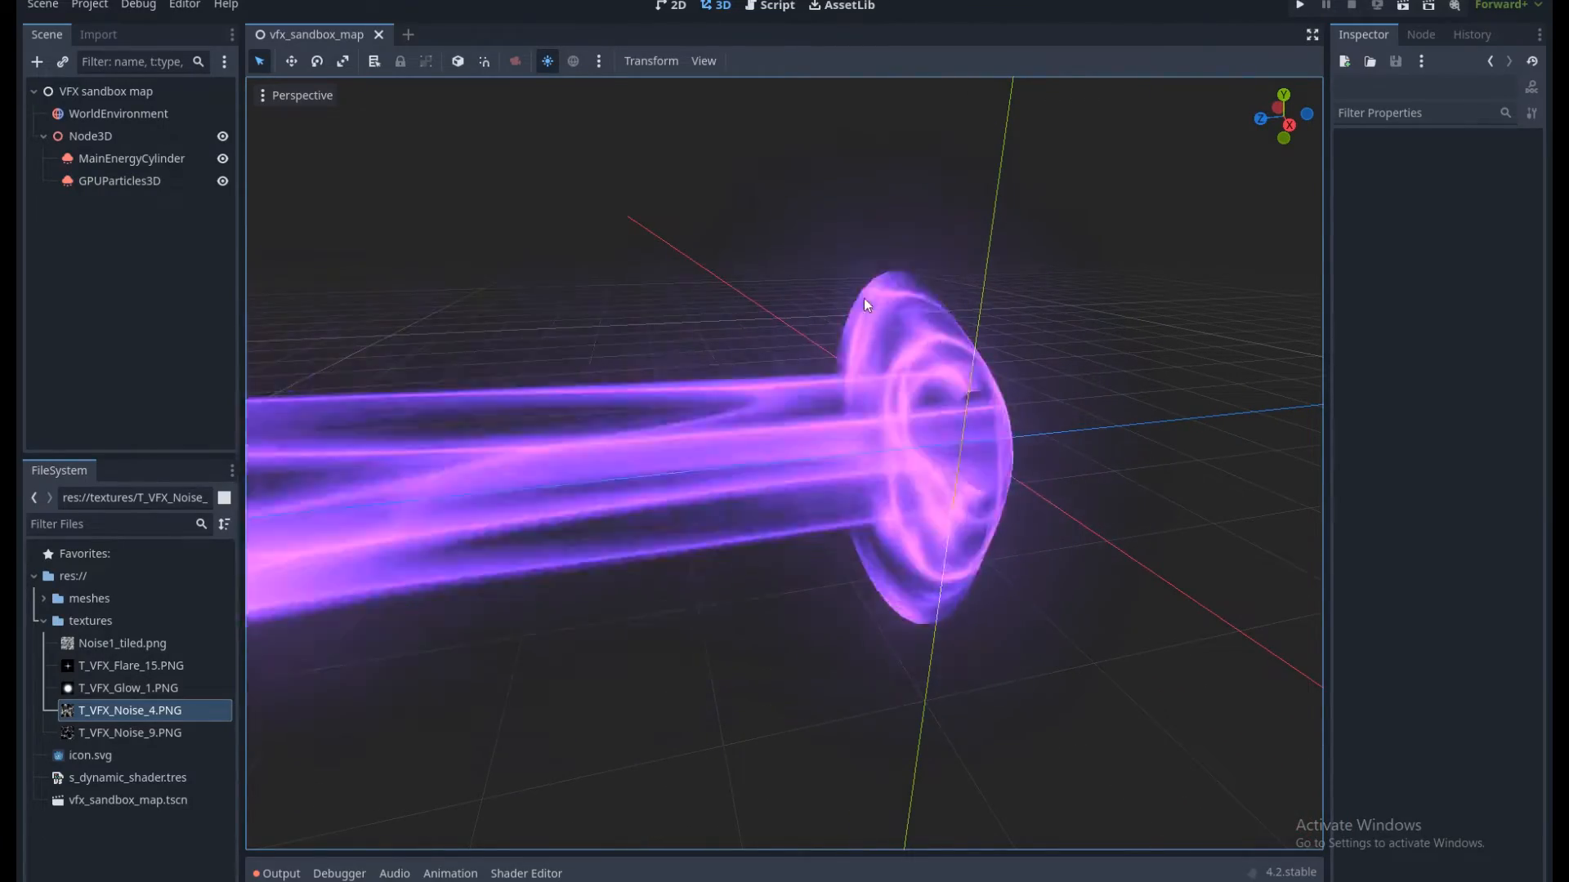
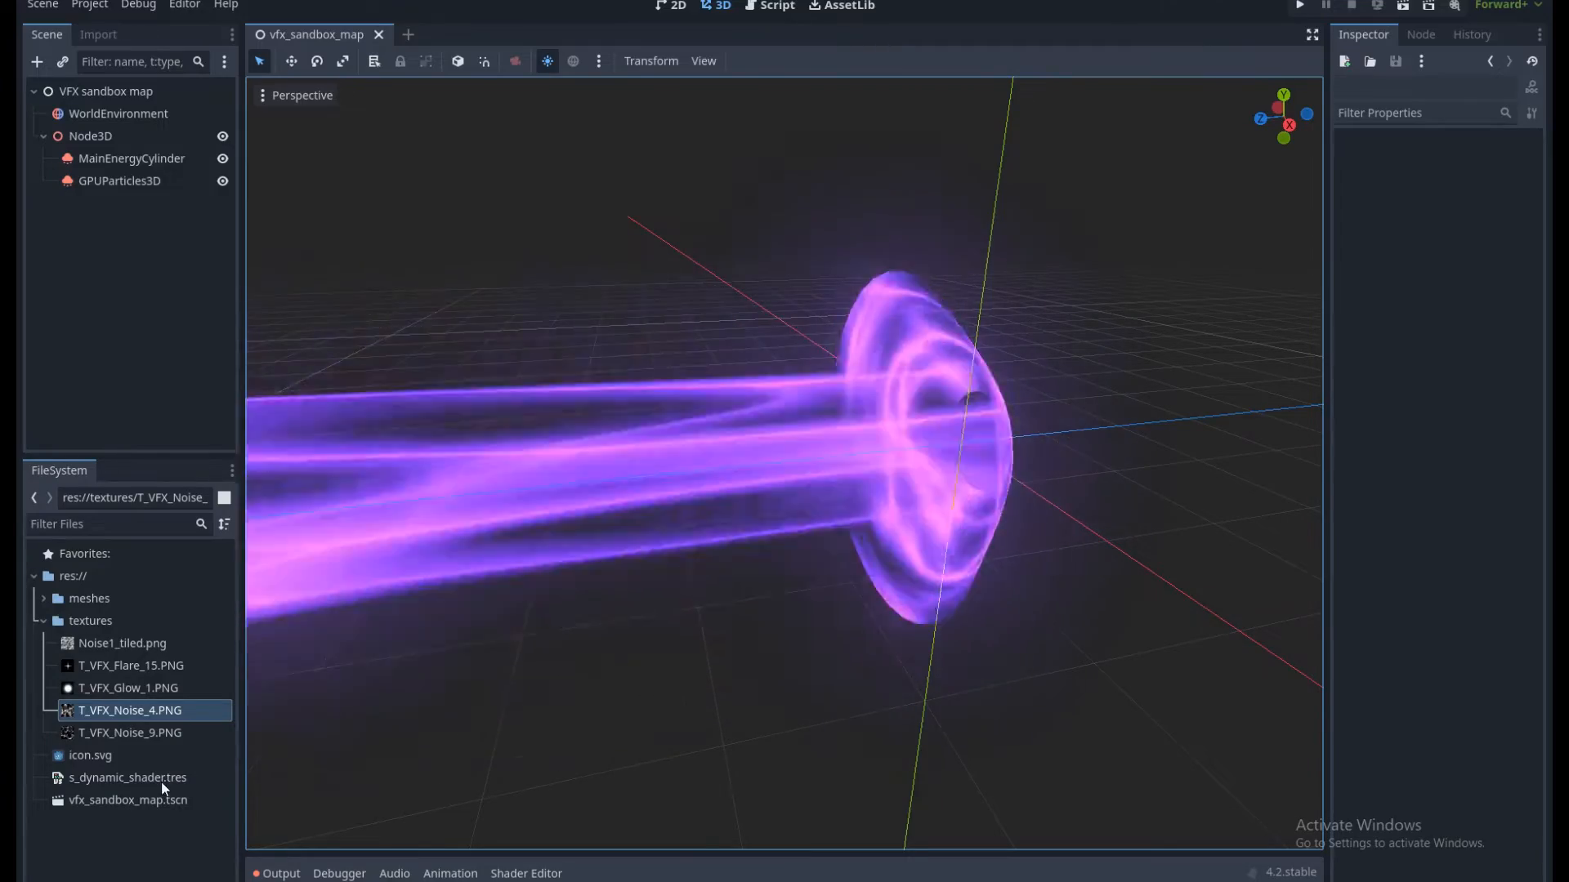
Open the s_dynamic_shader.tres graph and add a Texture2D node below the Texture_Power parameter.
double_click(180, 777)
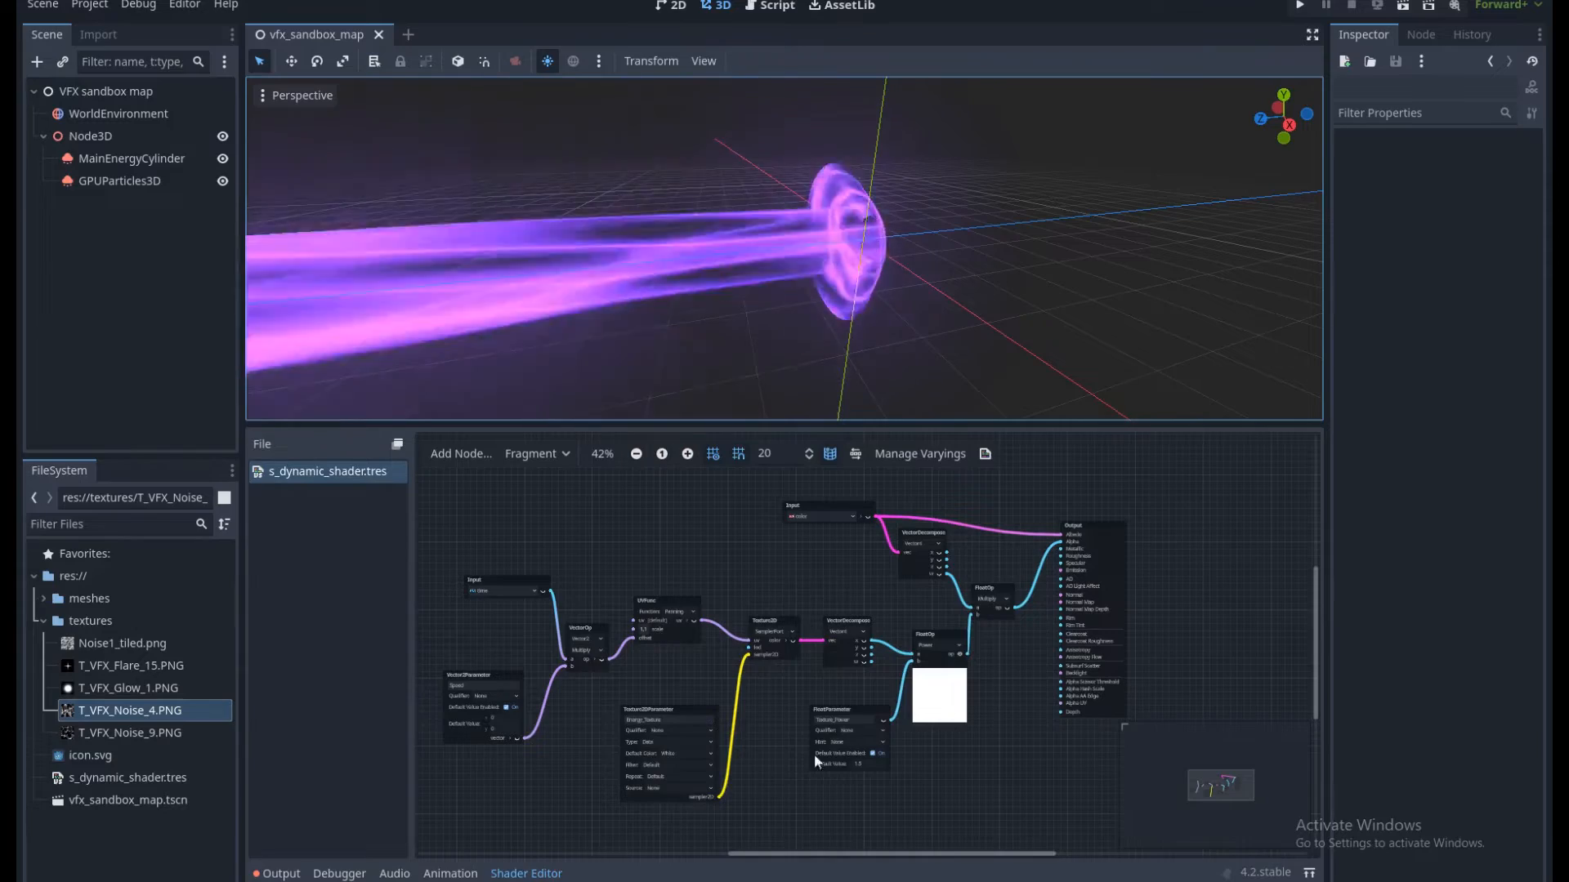
middle_click_drag(910, 738, 823, 703)
scroll(821, 724, "up", 1)
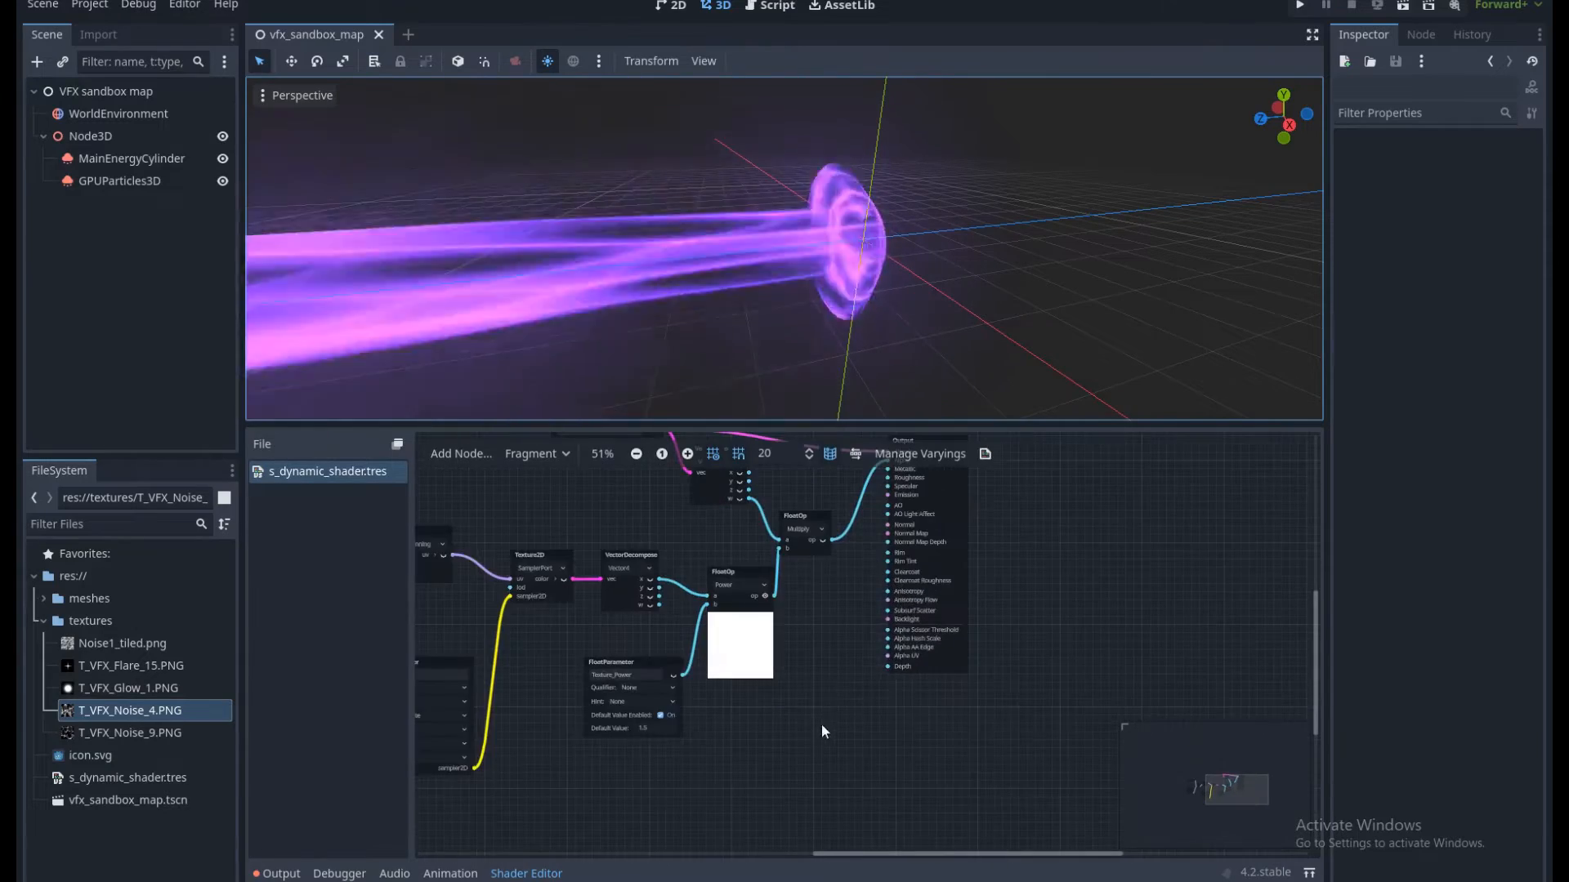
right_click(734, 768)
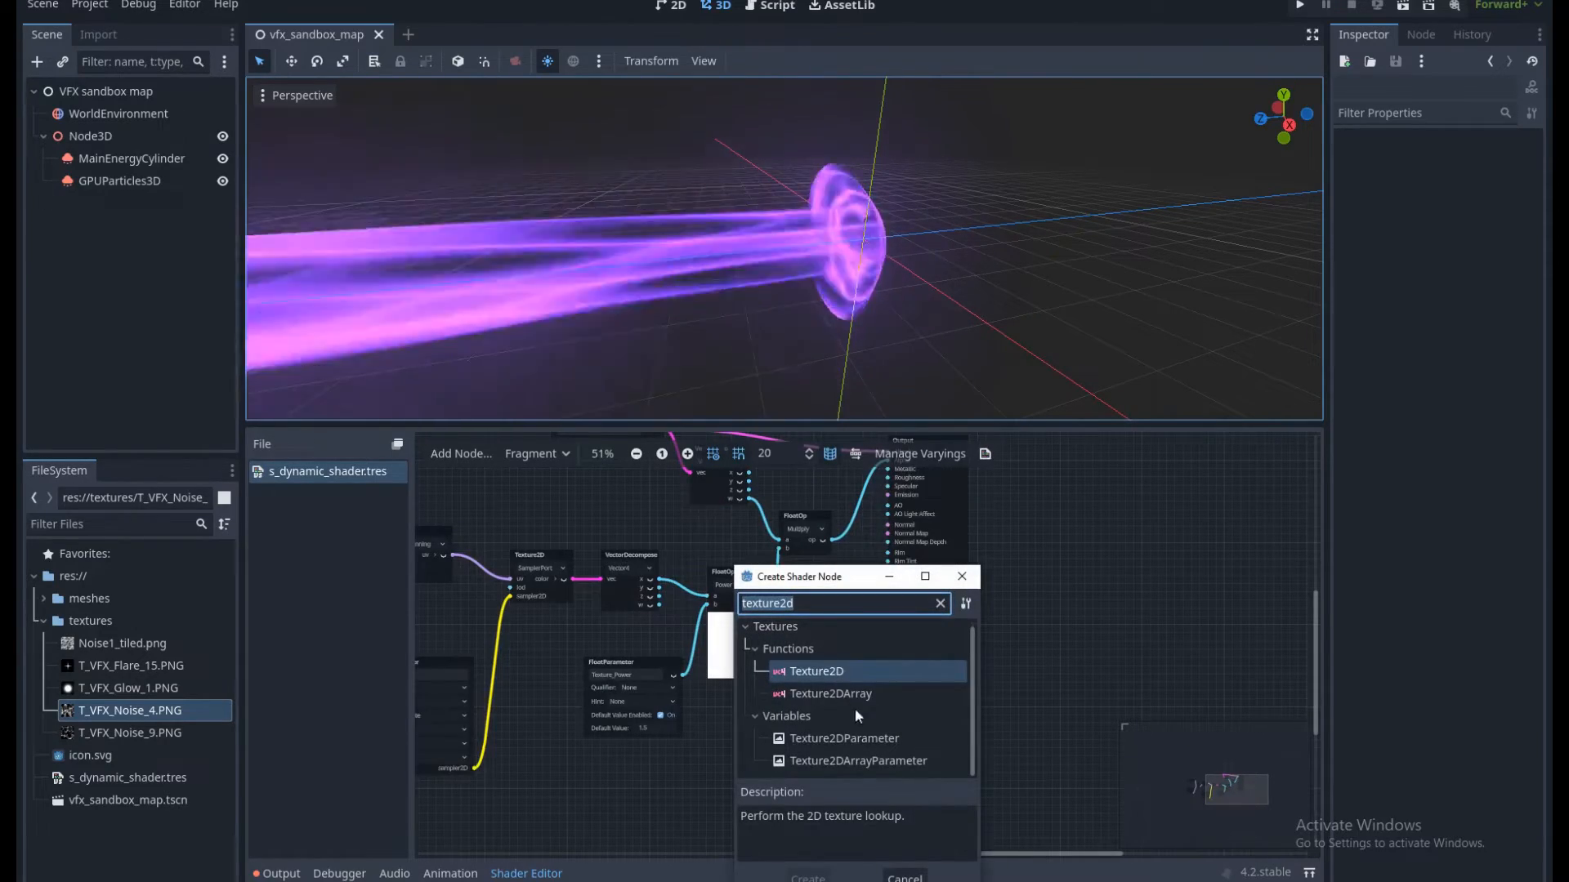
key("Return")
middle_click_drag(704, 782, 706, 695)
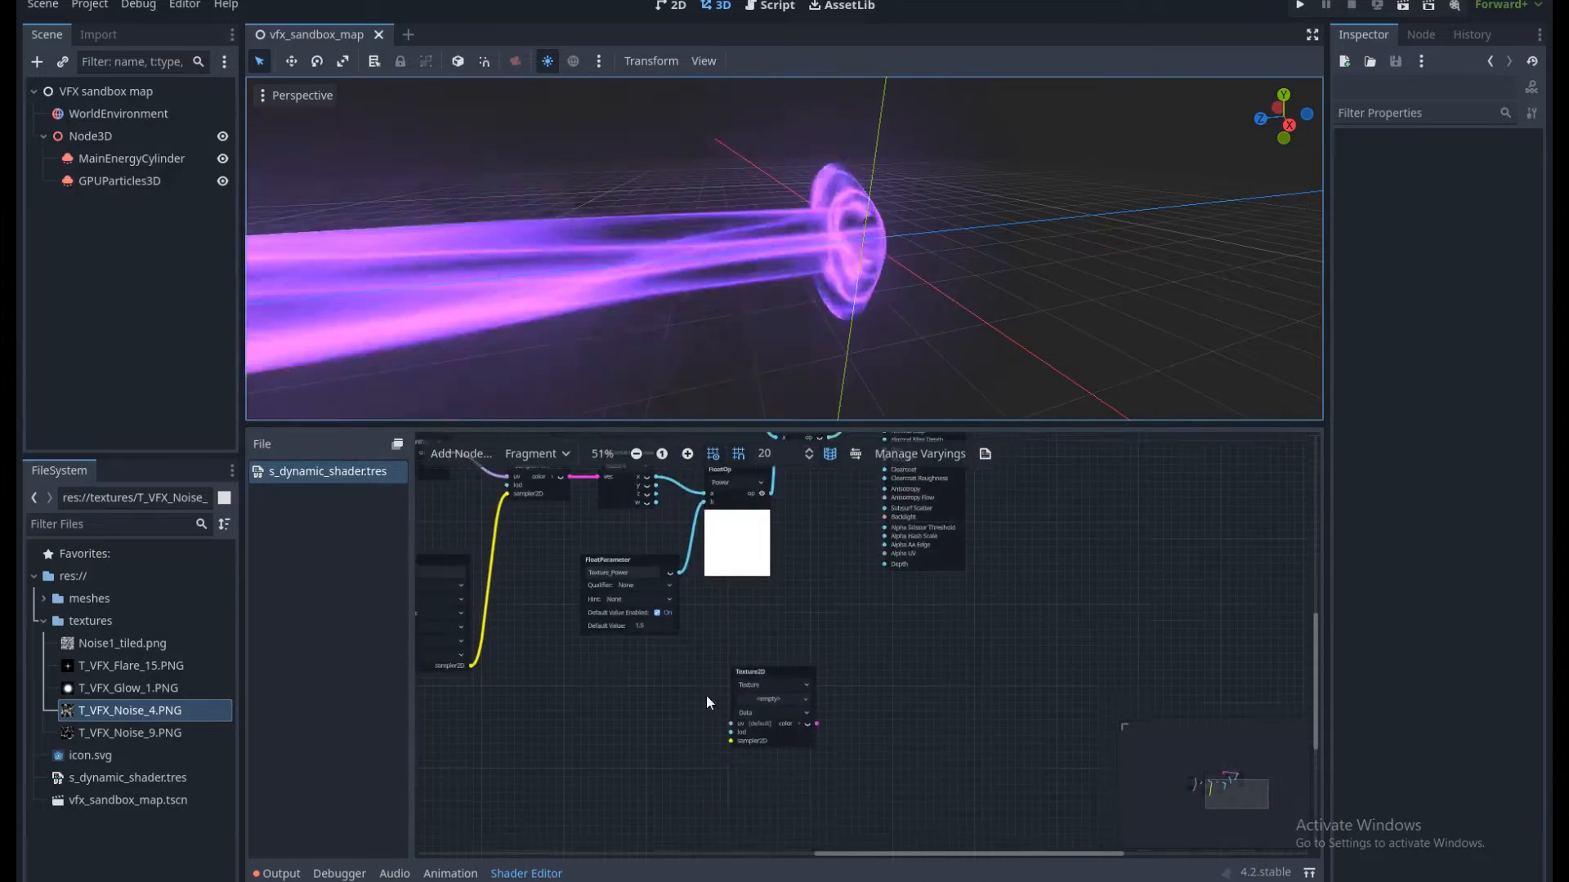
Assign a new GradientTexture2D to the Texture2D node and make its fill vertical with the To point at x 0, y 1.
scroll(706, 694, "up", 1)
left_click(791, 703)
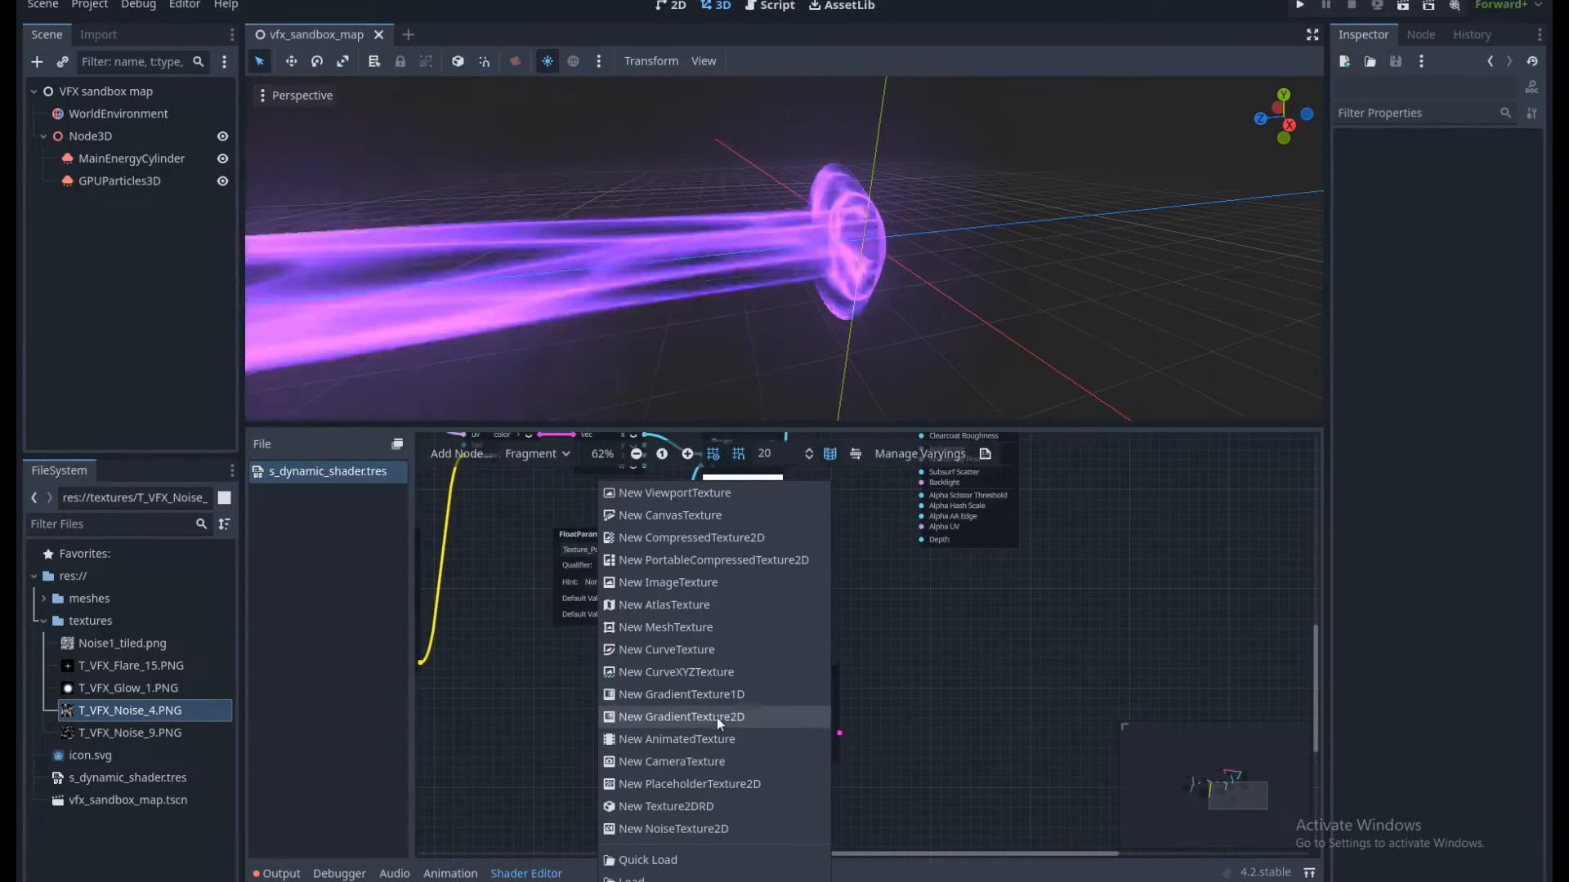
left_click(717, 718)
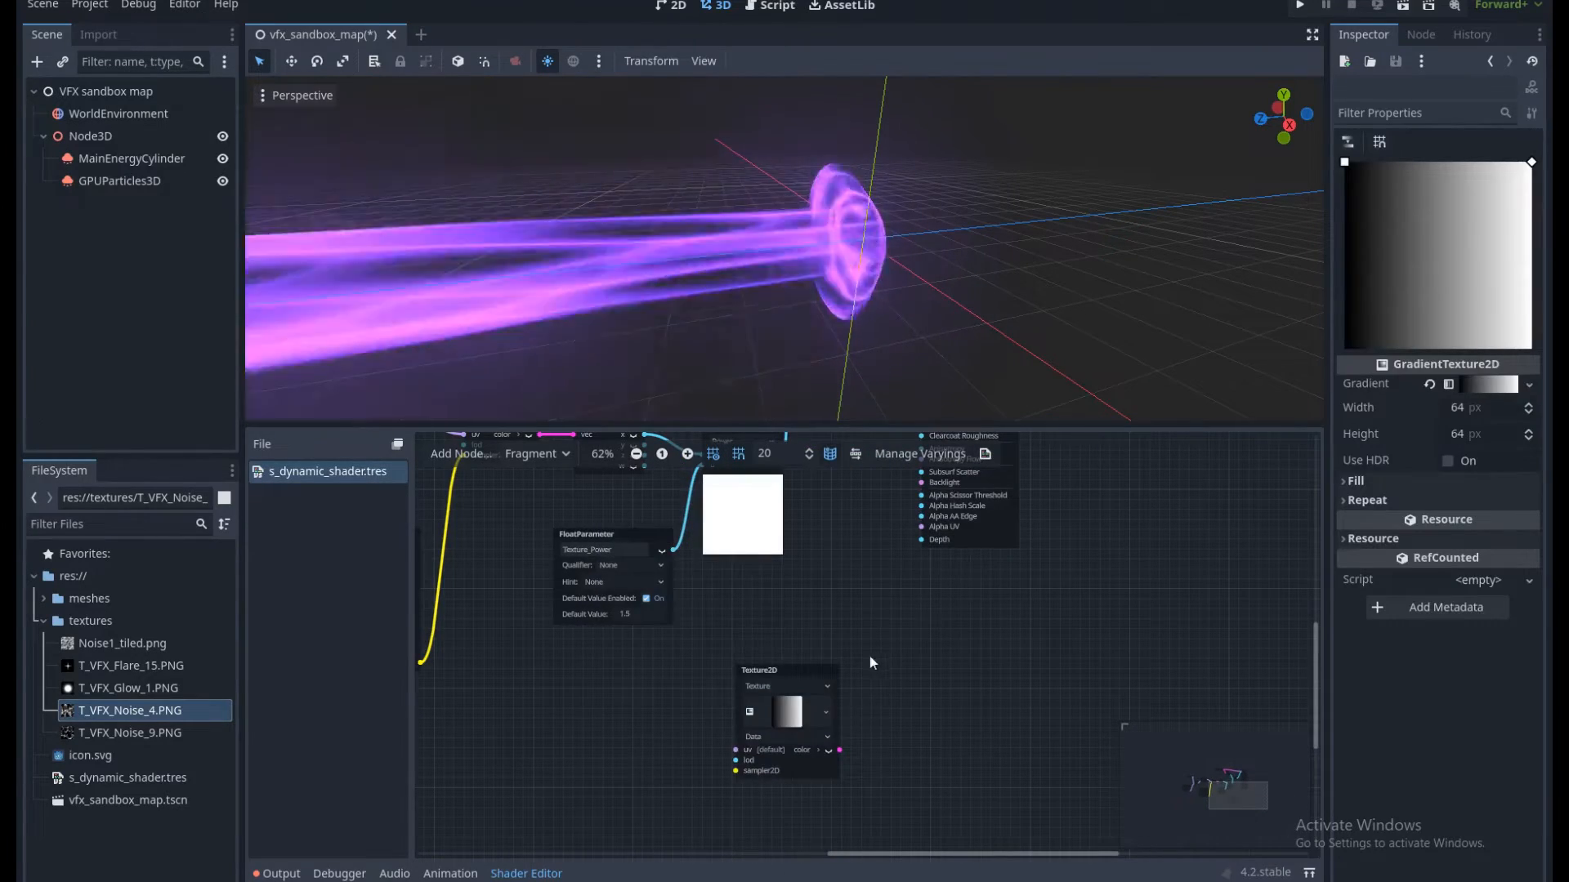
middle_click_drag(851, 685, 760, 696)
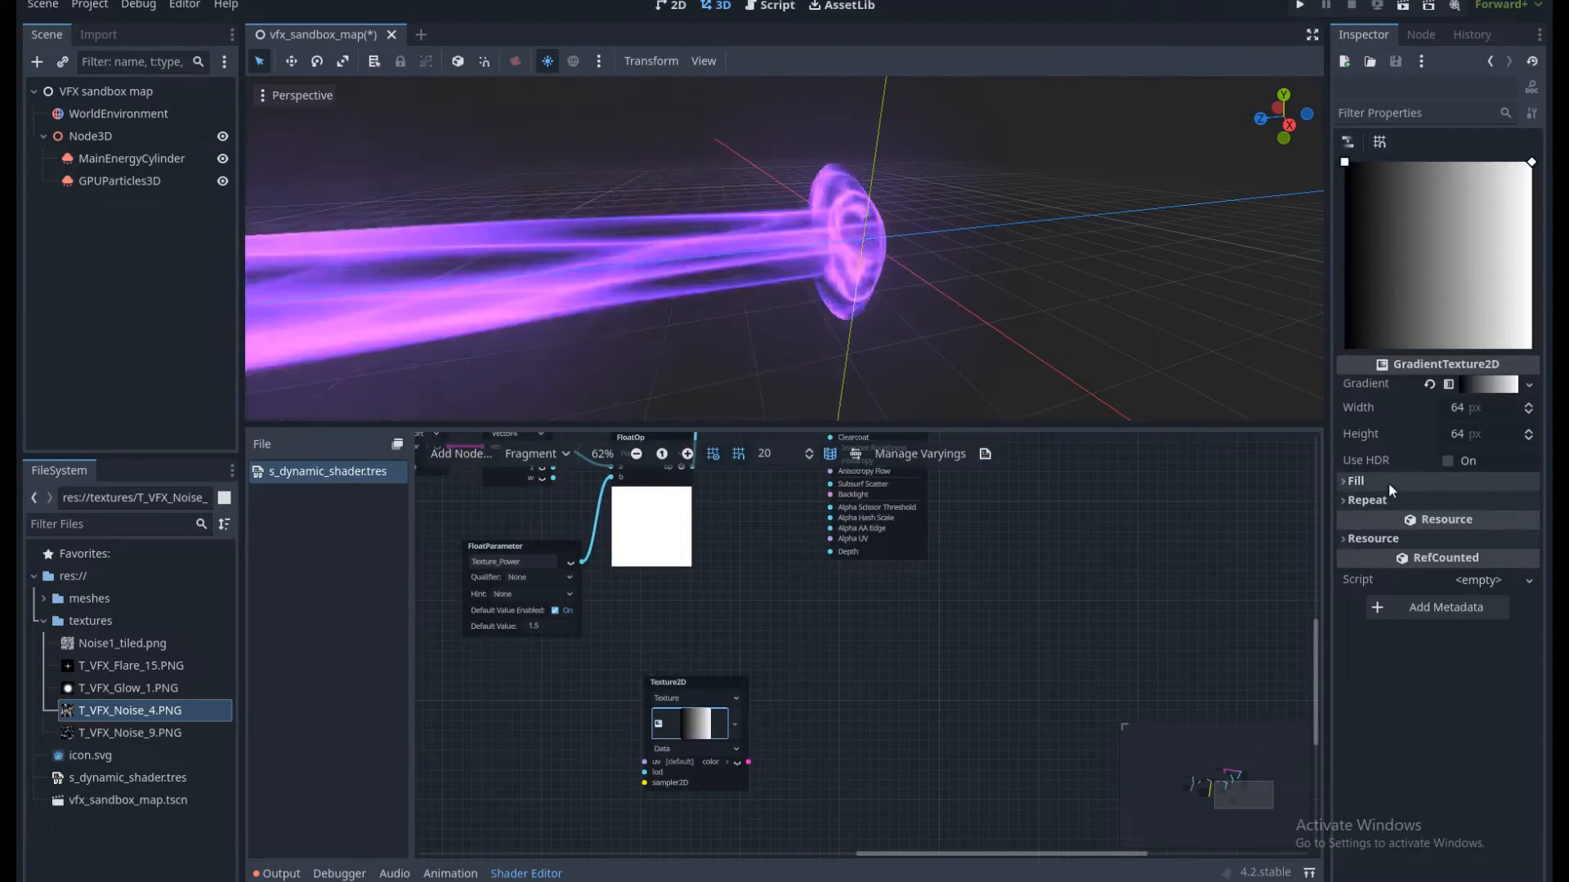
left_click(1389, 484)
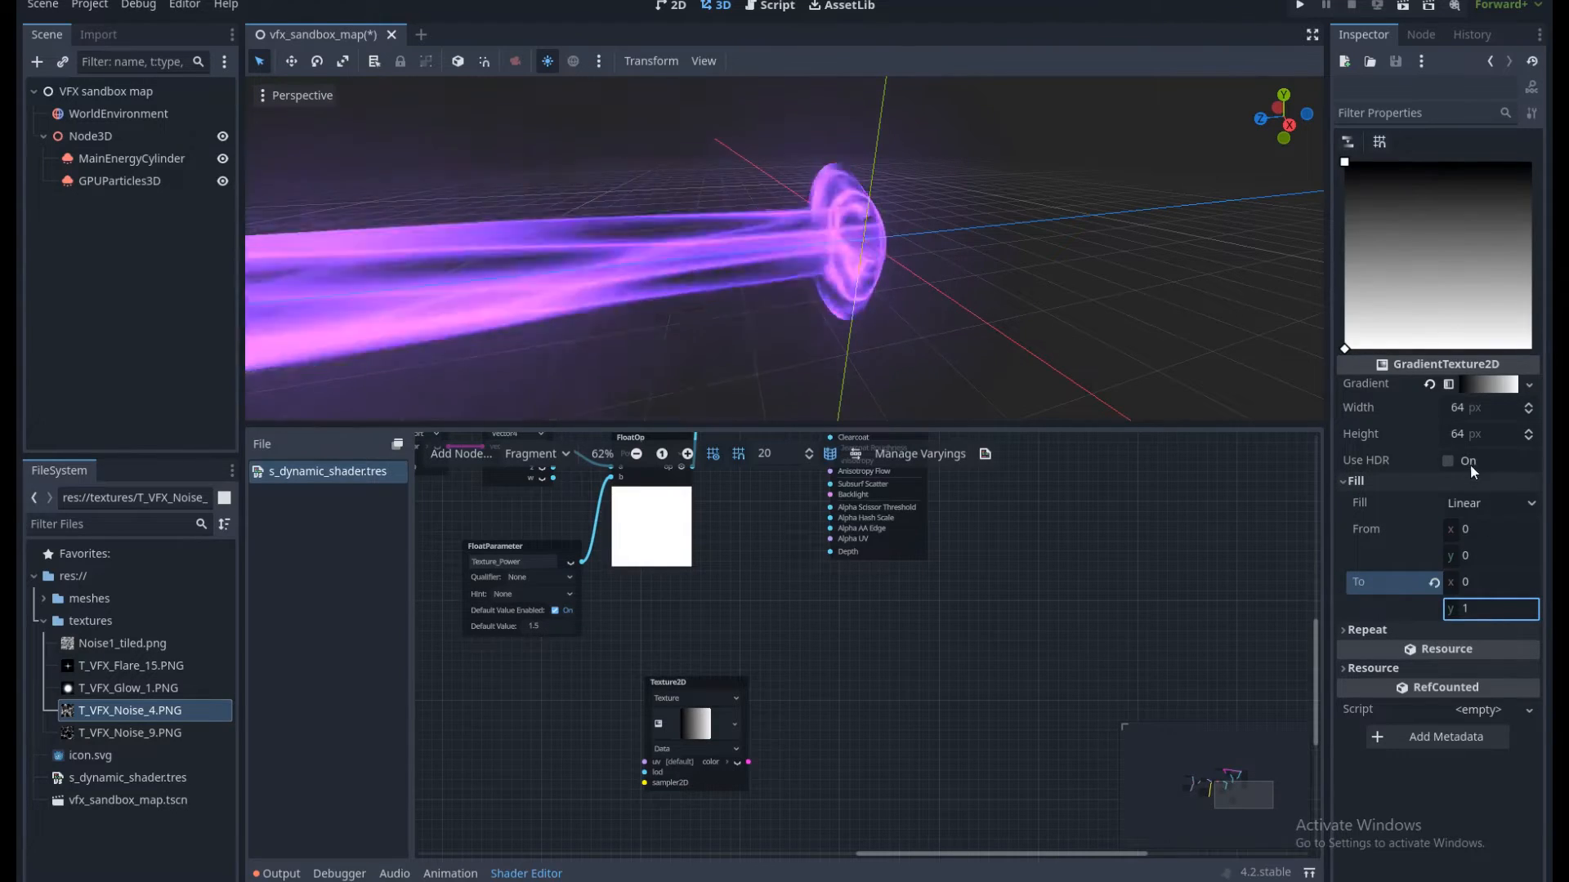
Try shifting the gradient's black color stop inward.
left_click(1476, 382)
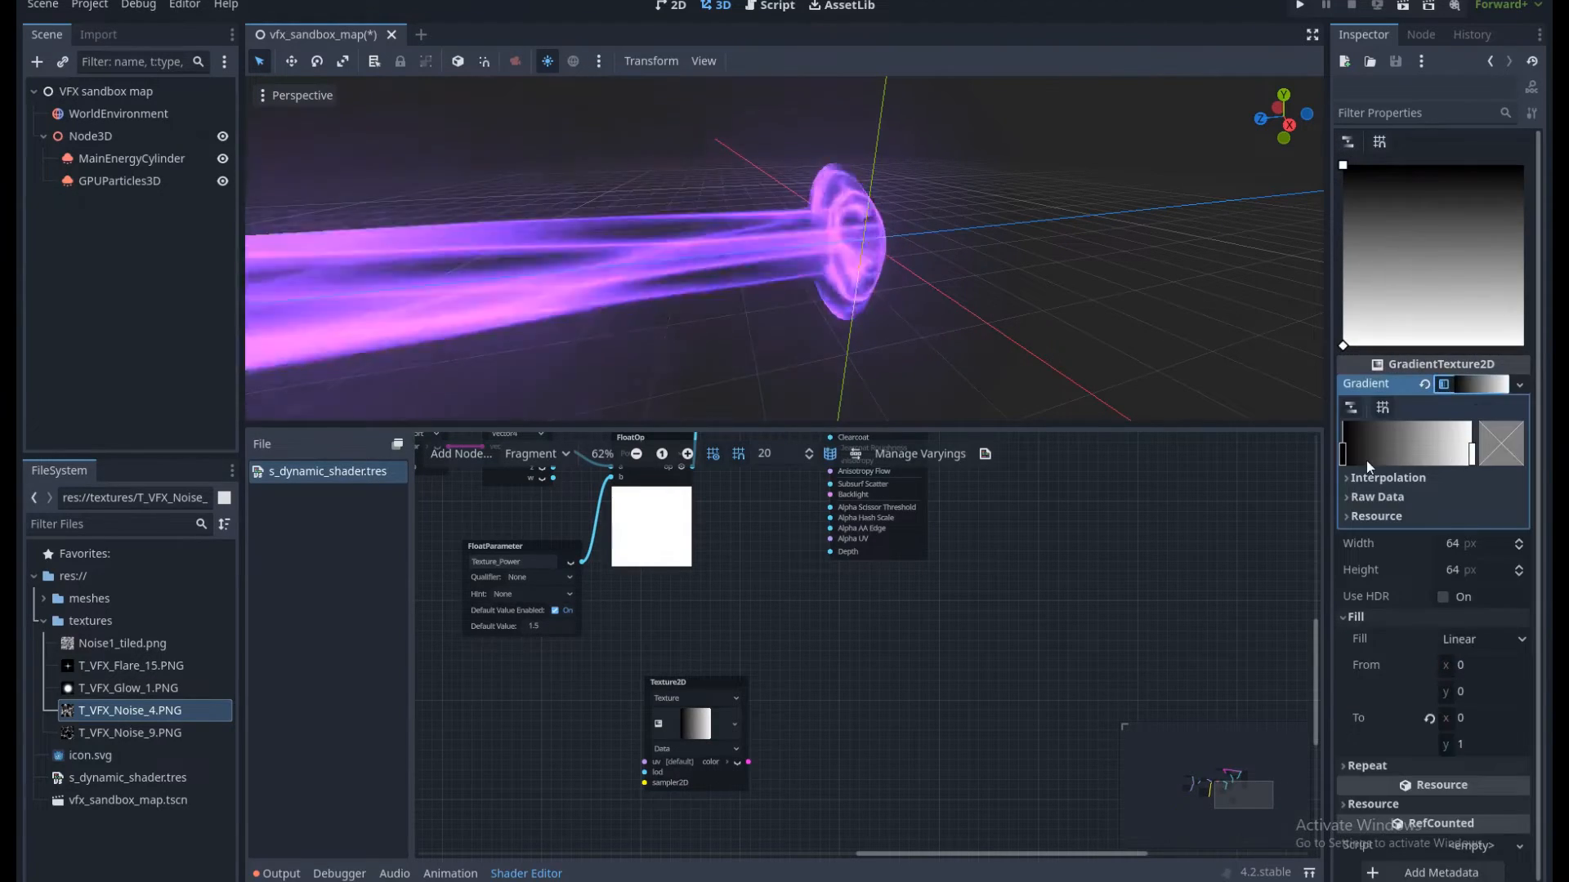
mouse_move(1343, 454)
left_mouse_down()
mouse_move(1403, 455)
mouse_move(1345, 457)
left_mouse_up()
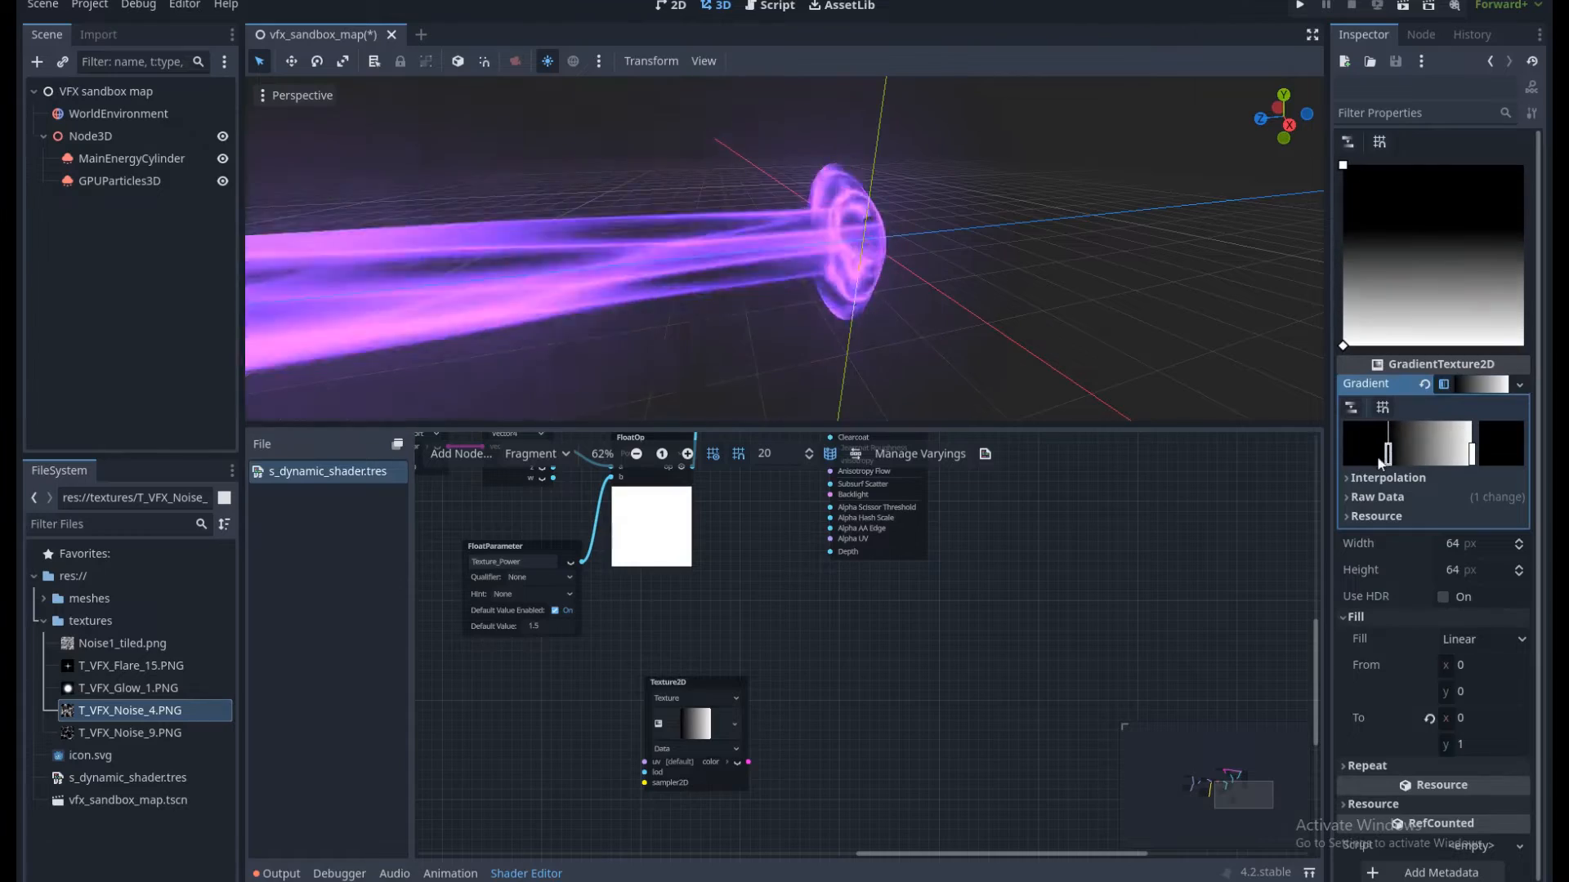
left_click(1469, 386)
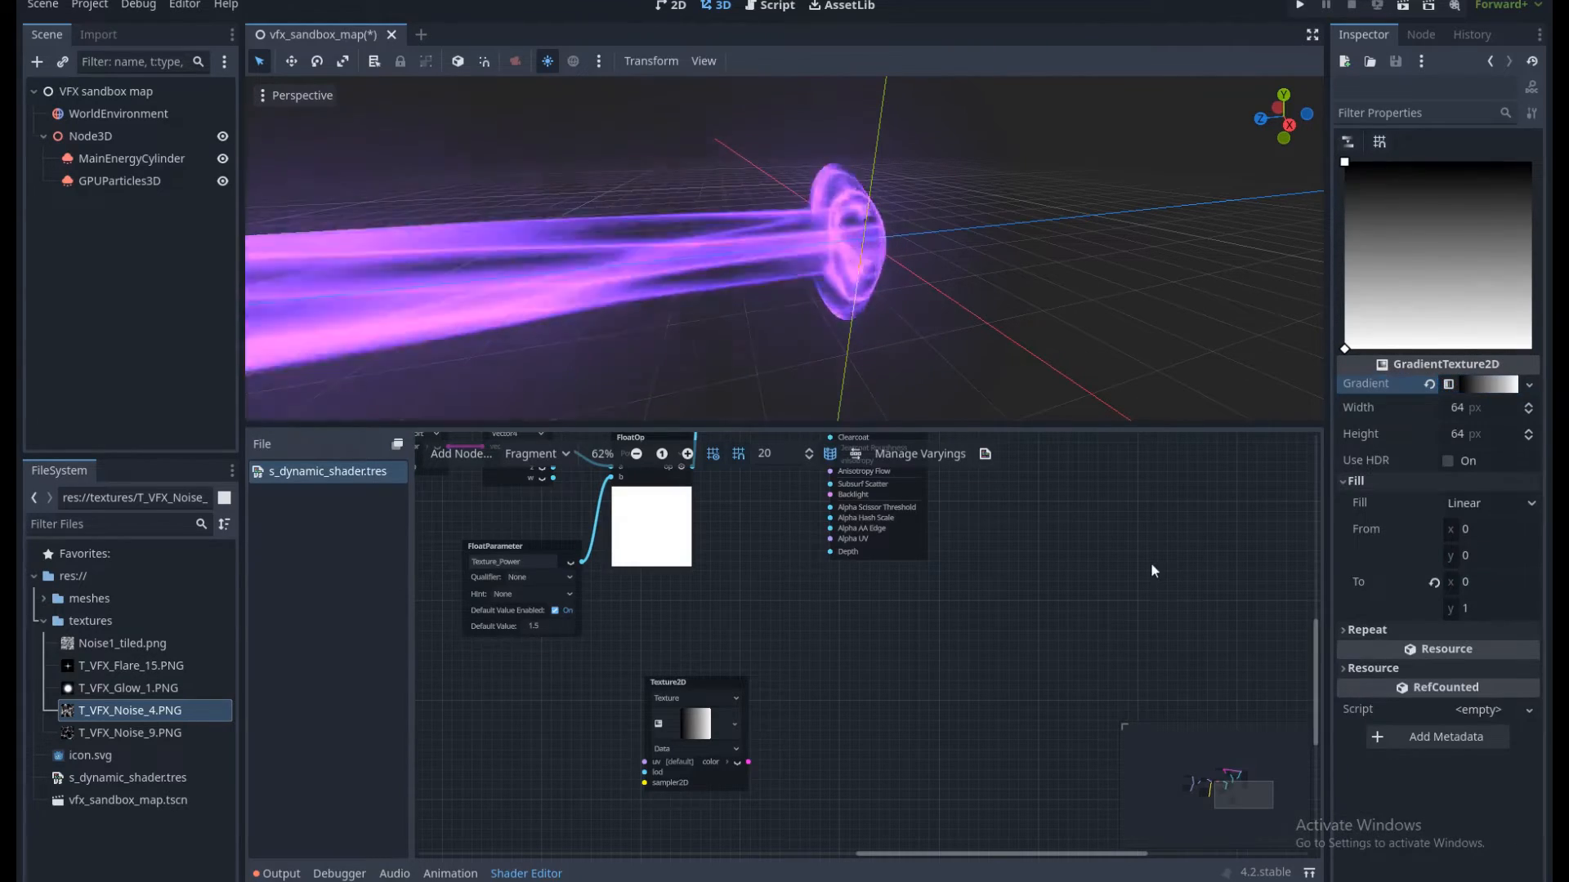
Turn on the gradient Texture2D node's preview and feed its color output into a new Vector4 decompose node.
middle_click_drag(994, 645, 1021, 685)
middle_click_drag(862, 719, 857, 693)
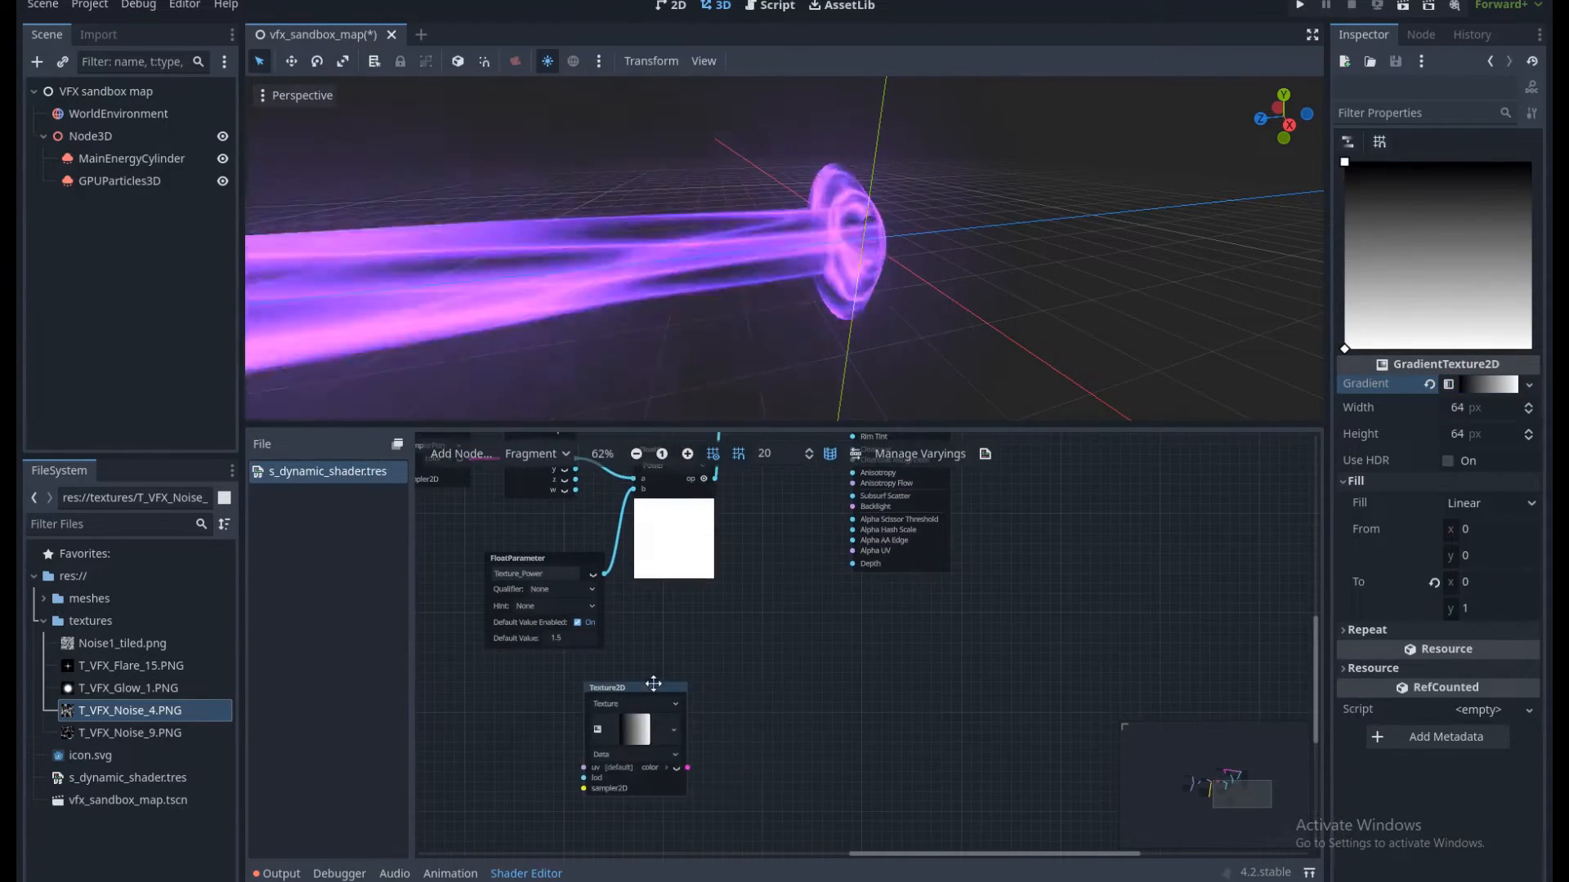
left_click(675, 768)
middle_click_drag(675, 768, 690, 710)
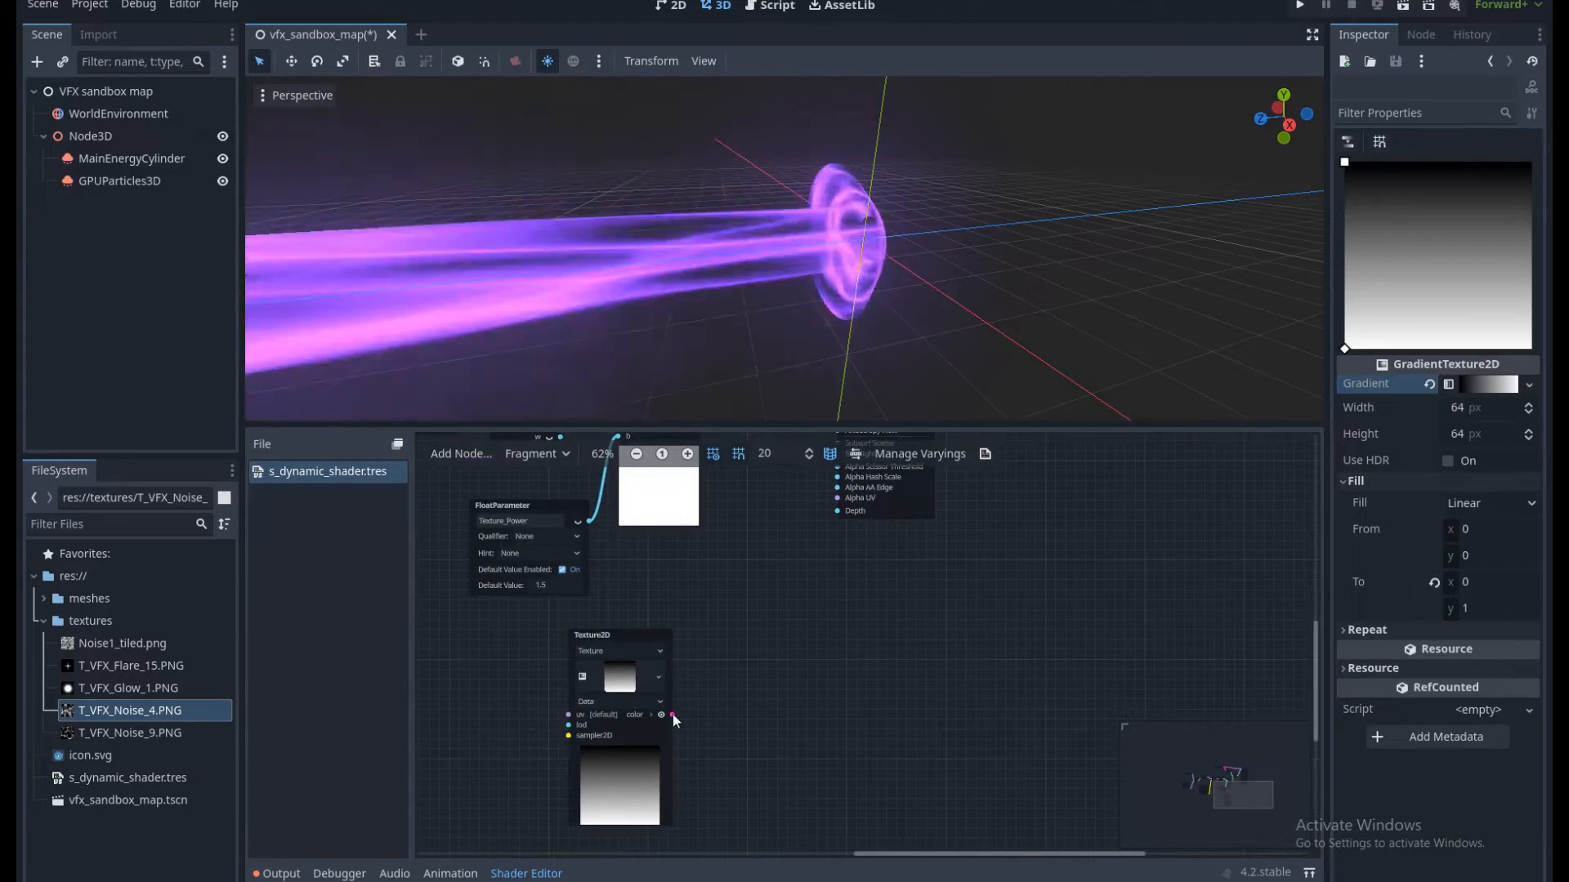
type("dec")
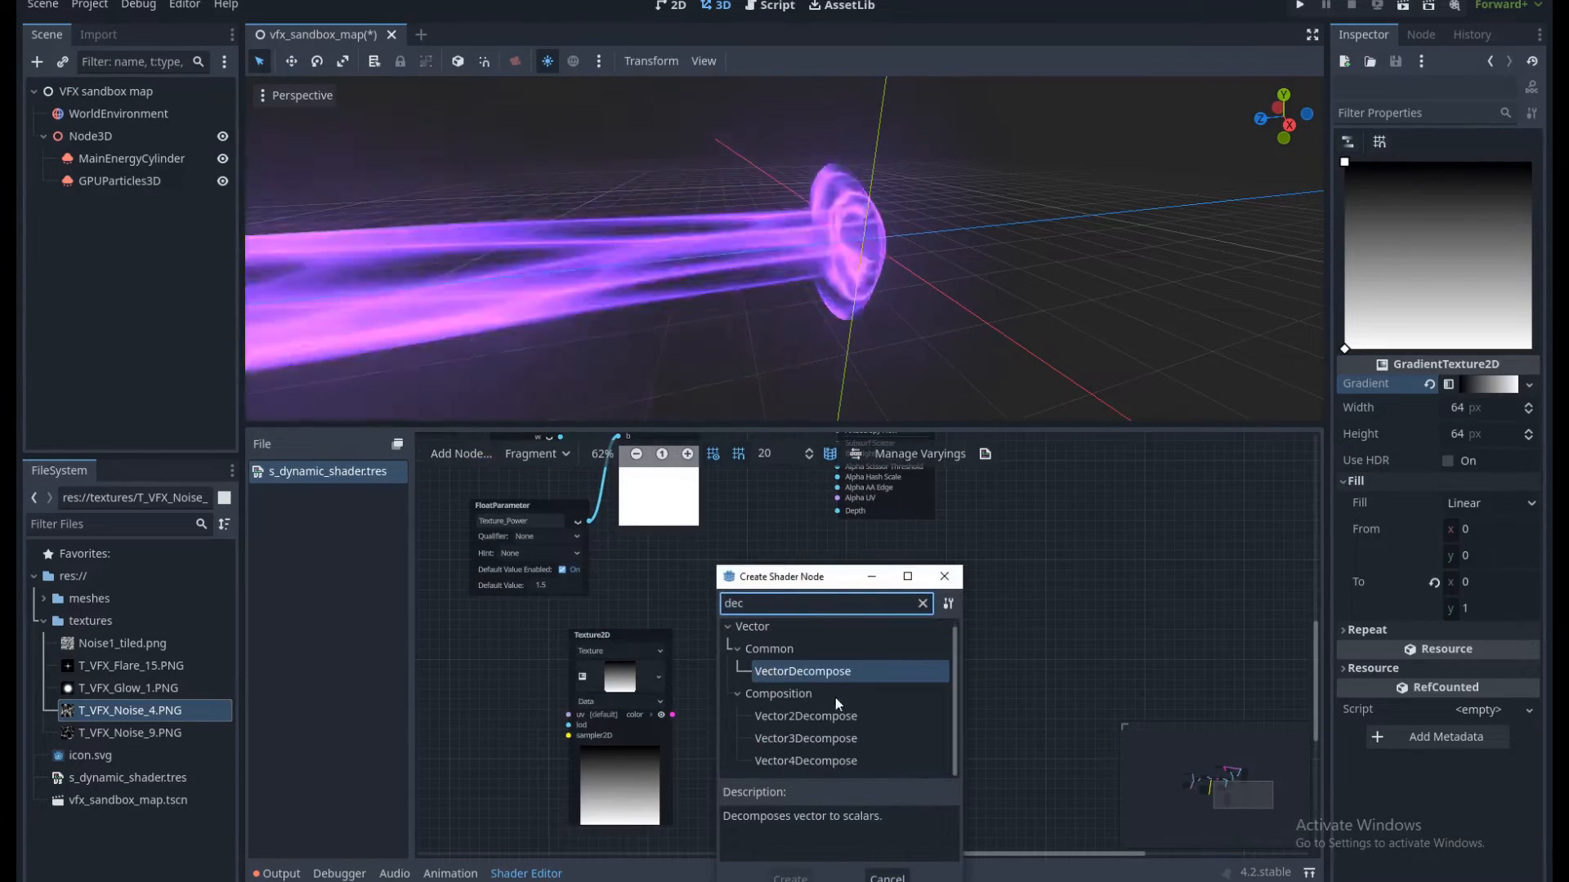
double_click(826, 762)
Feed the gradient decompose node's x output into a new scalar Pow node and set its b value to 1.
left_click_drag(789, 731, 814, 664)
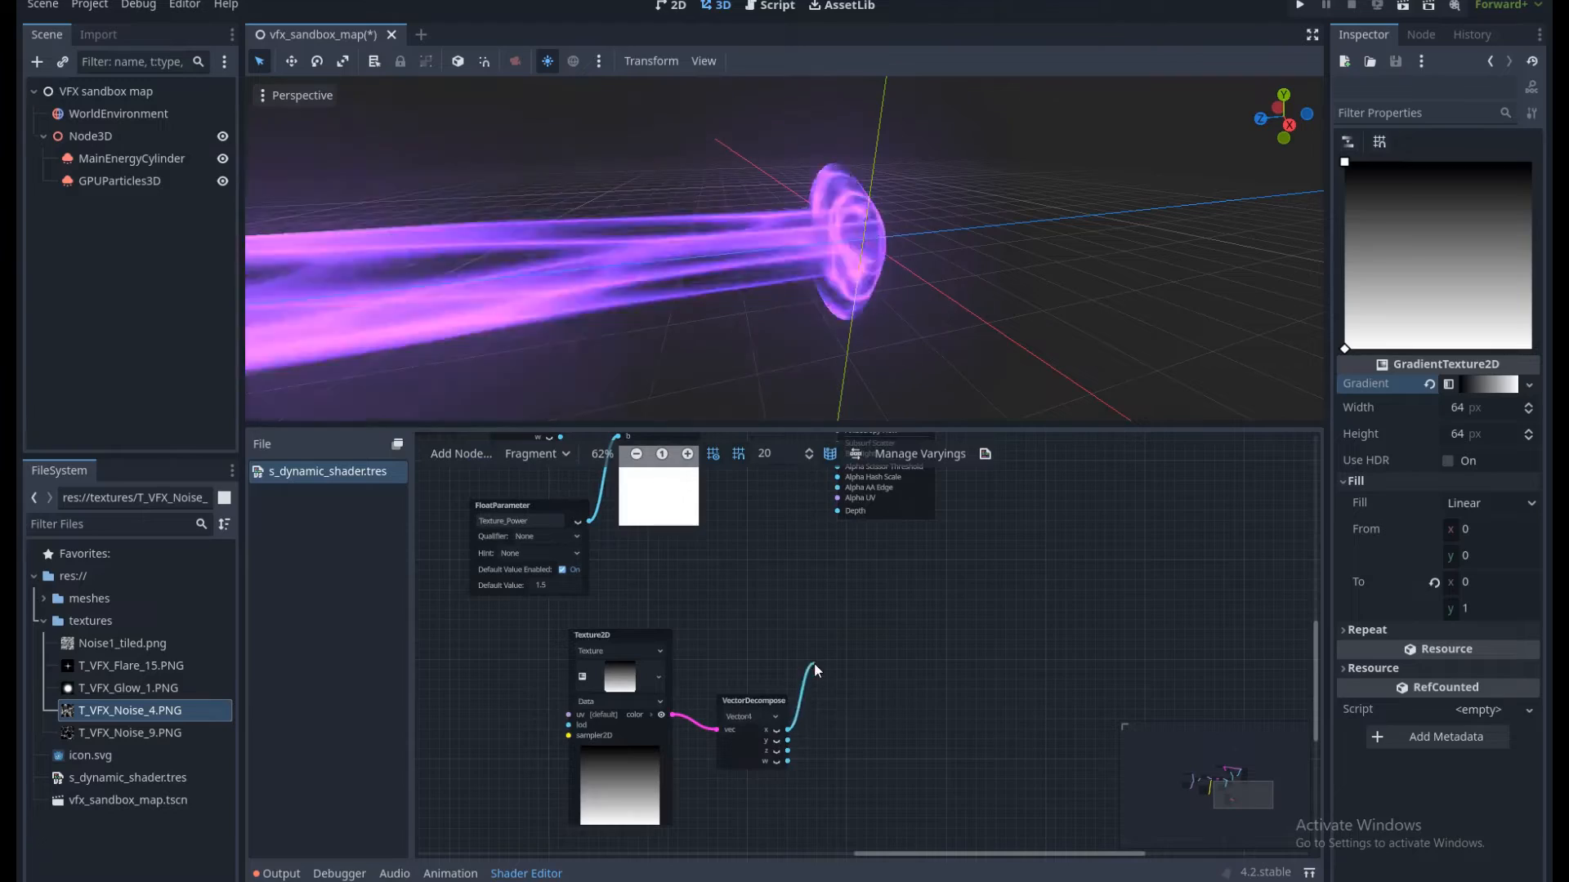
type("pow")
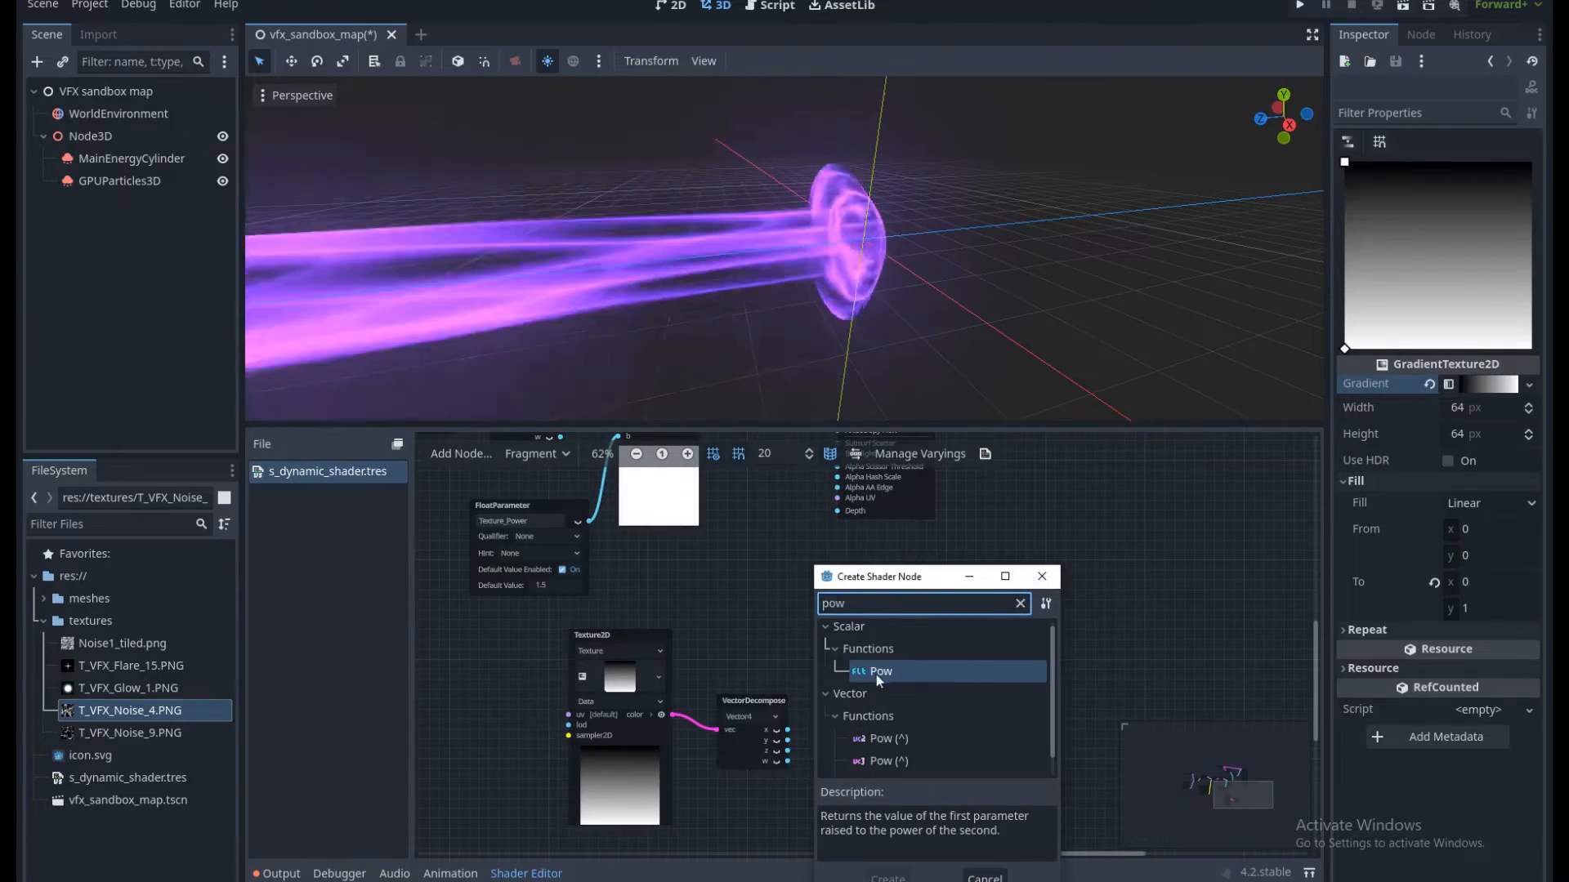
double_click(876, 674)
left_click(826, 711)
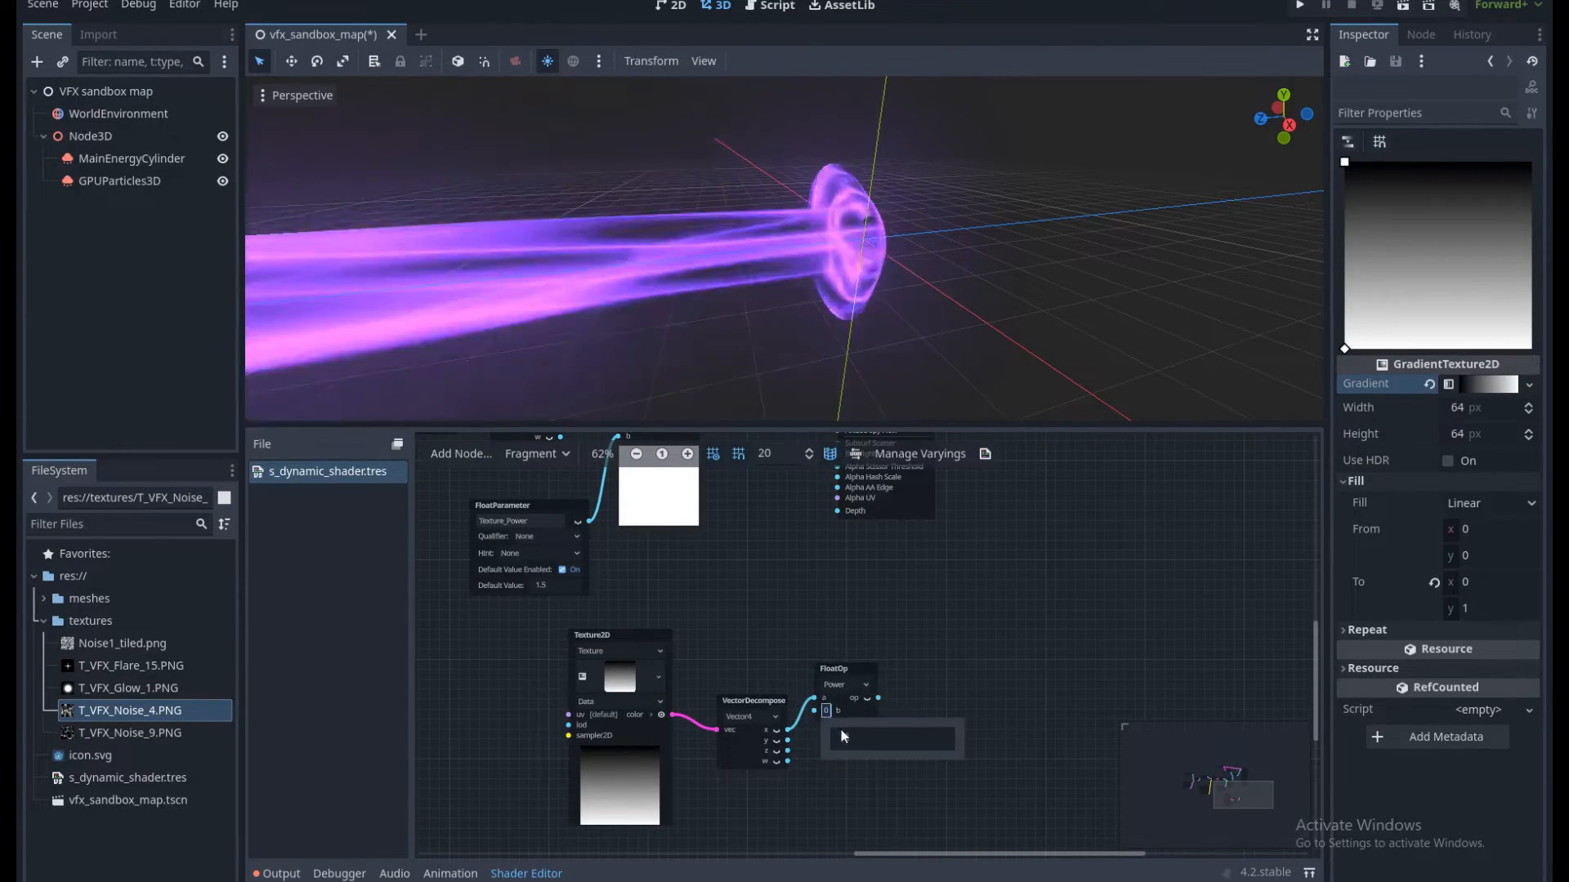
Add a FloatParameter named Gradient_Power with its default value enabled at 1 and connect it to the gradient Power node's b input.
right_click(825, 777)
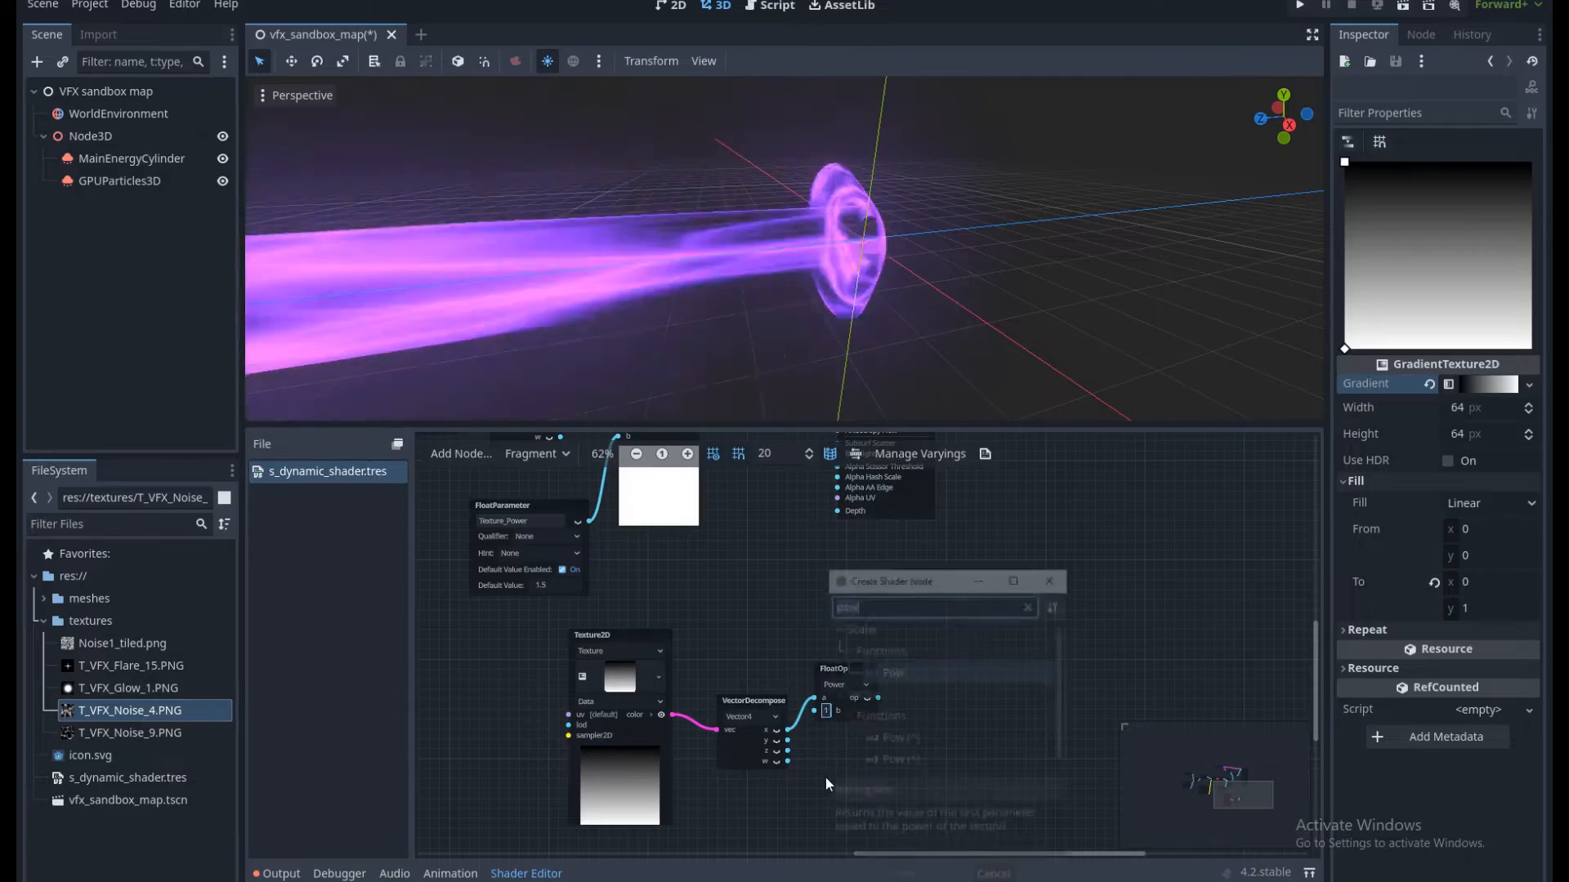
type("float")
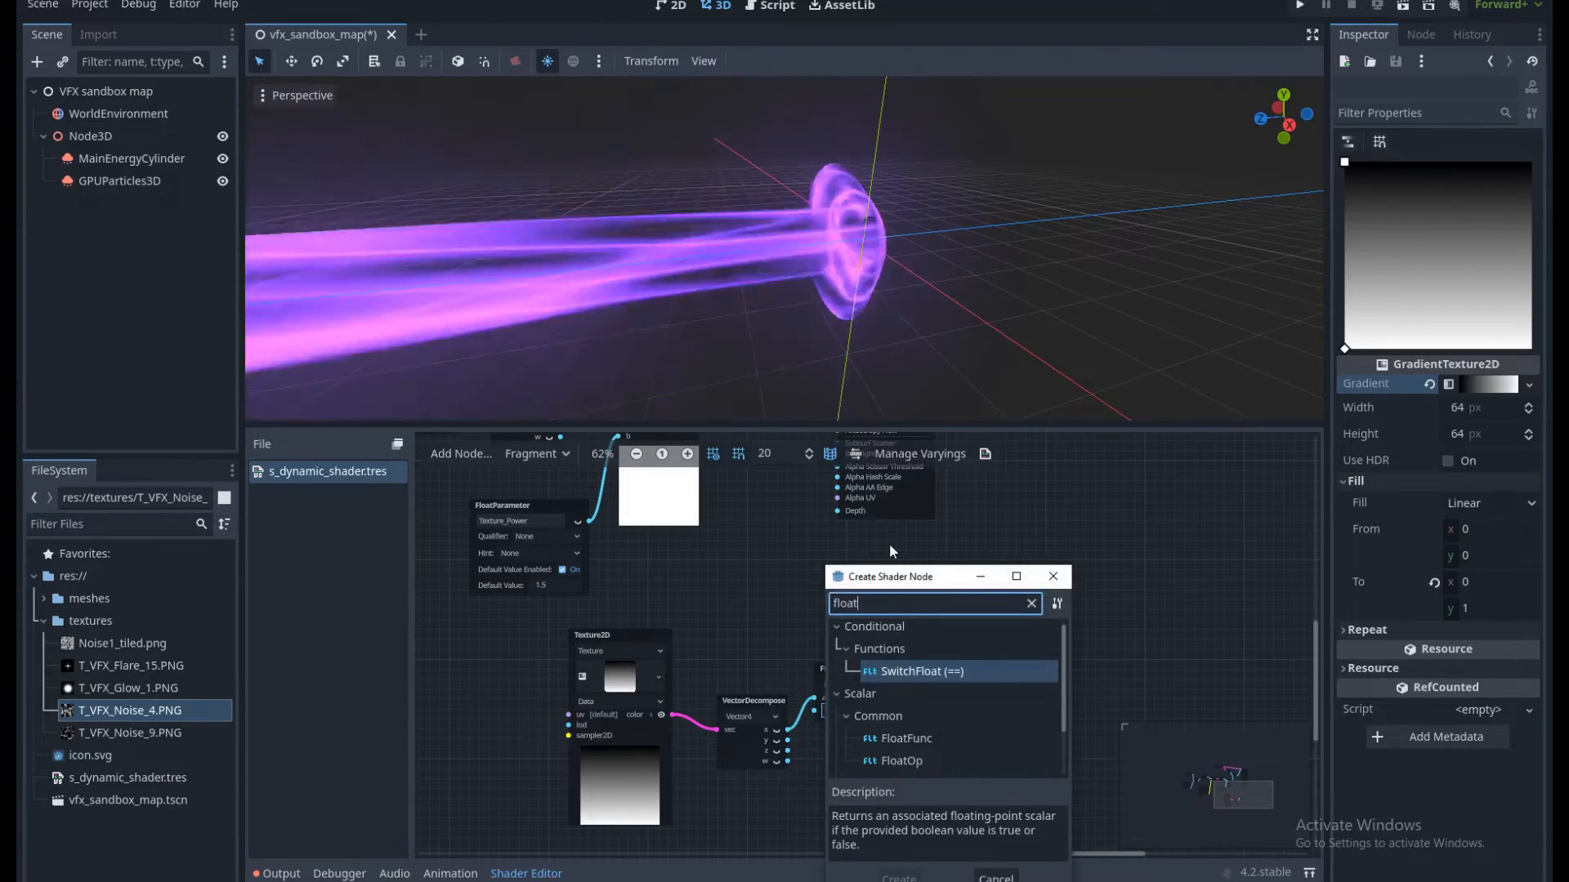
scroll(919, 650, "down", 2)
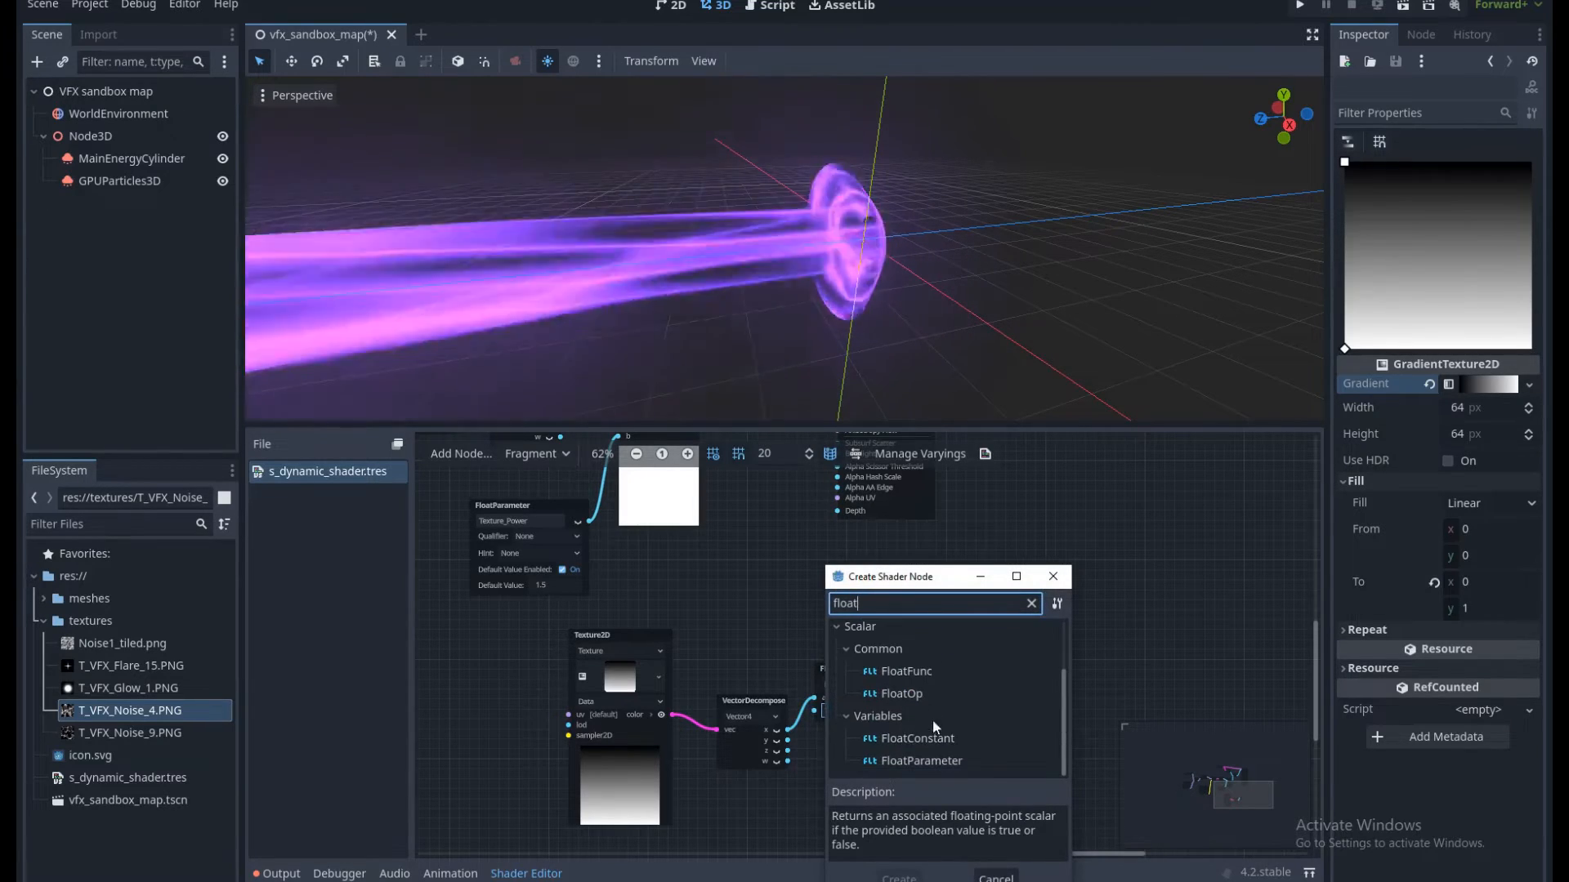
double_click(947, 759)
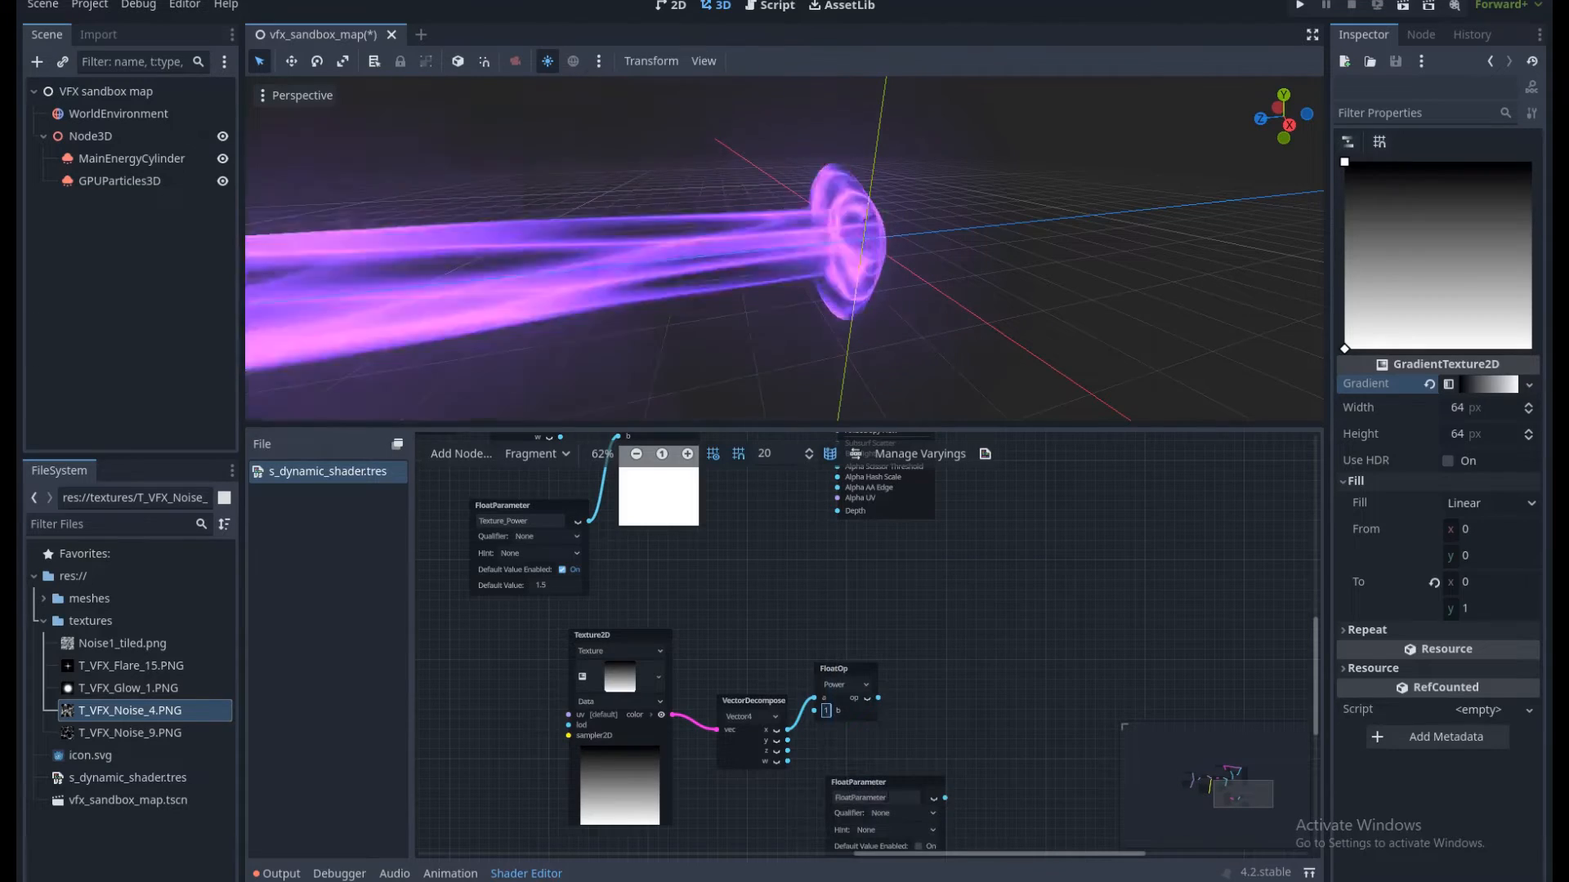
type("Gradient_Power")
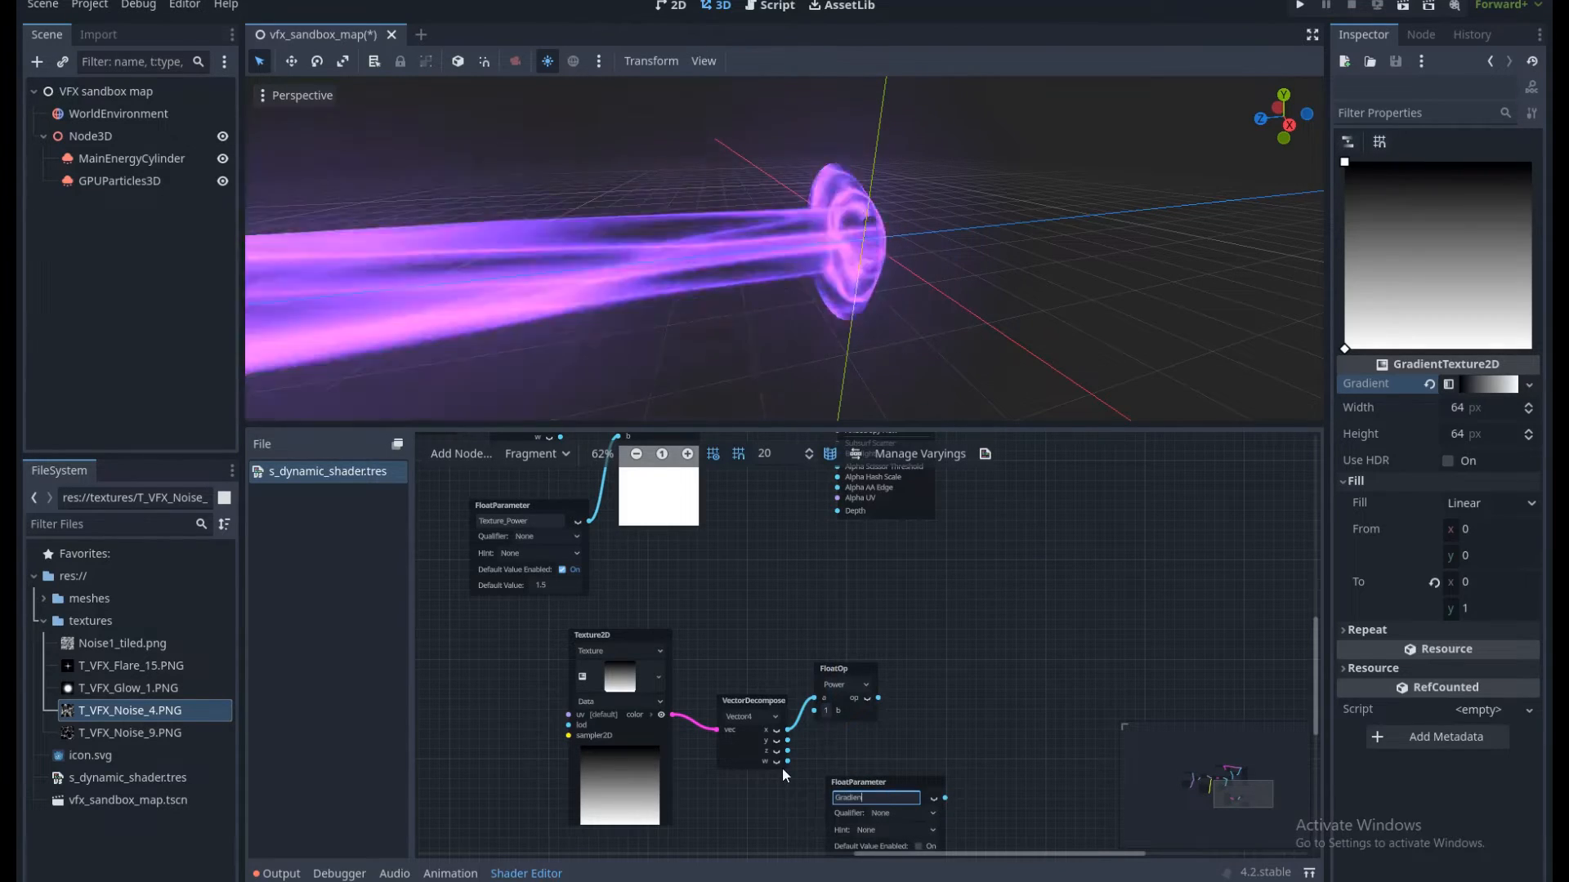
key("Return")
scroll(915, 743, "down", 3)
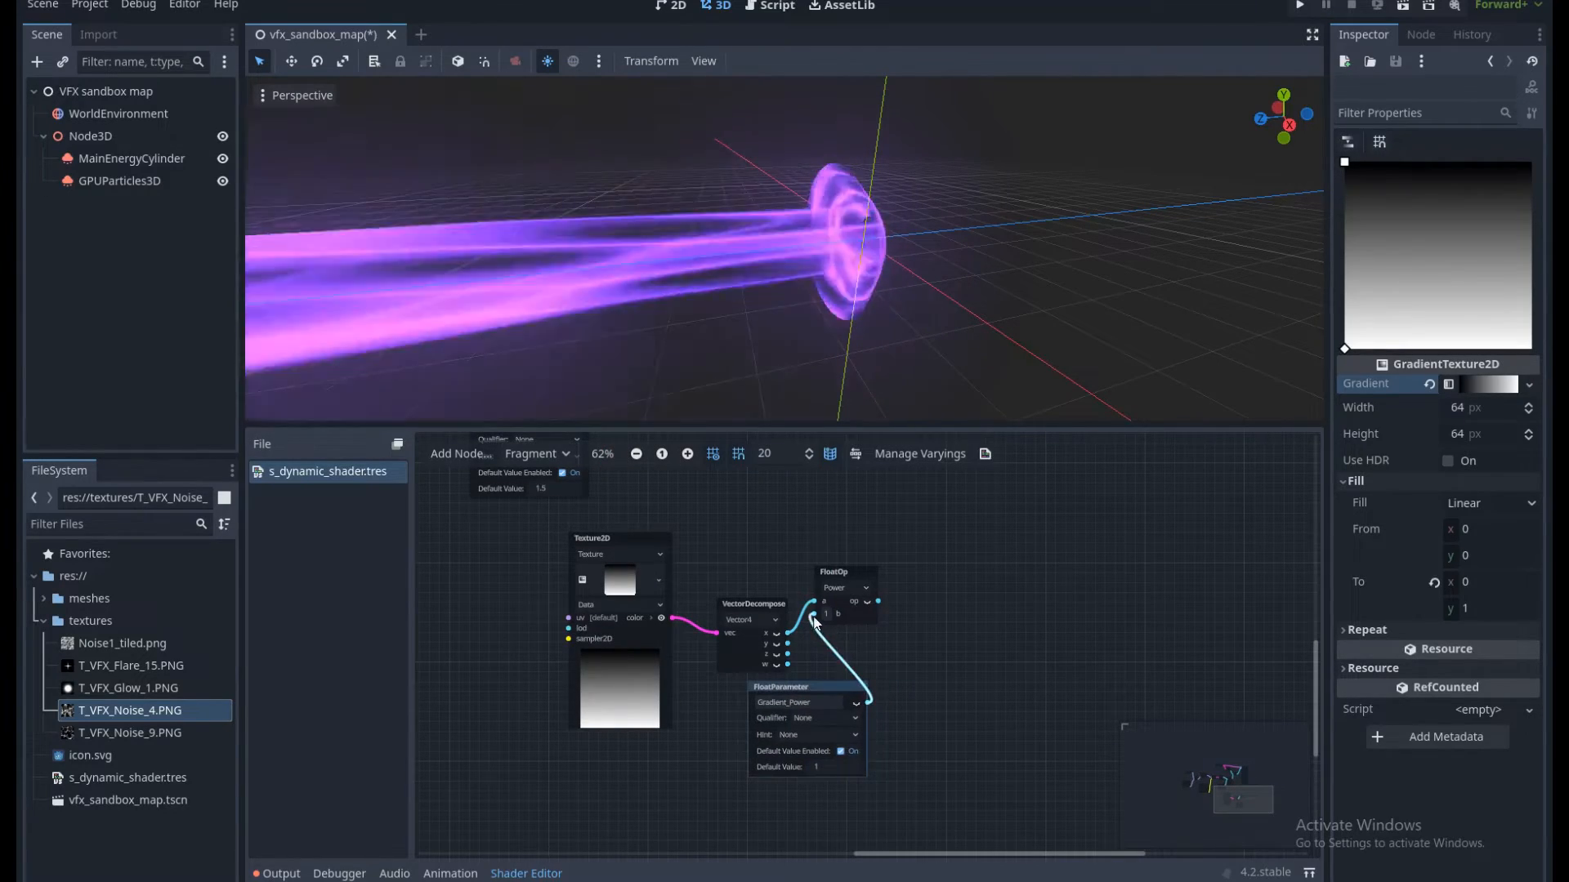
Move the Output node farther from the graph and feed the existing Multiply result into a new scalar Multiply node.
scroll(812, 664, "up", 5)
middle_click_drag(860, 598, 895, 707)
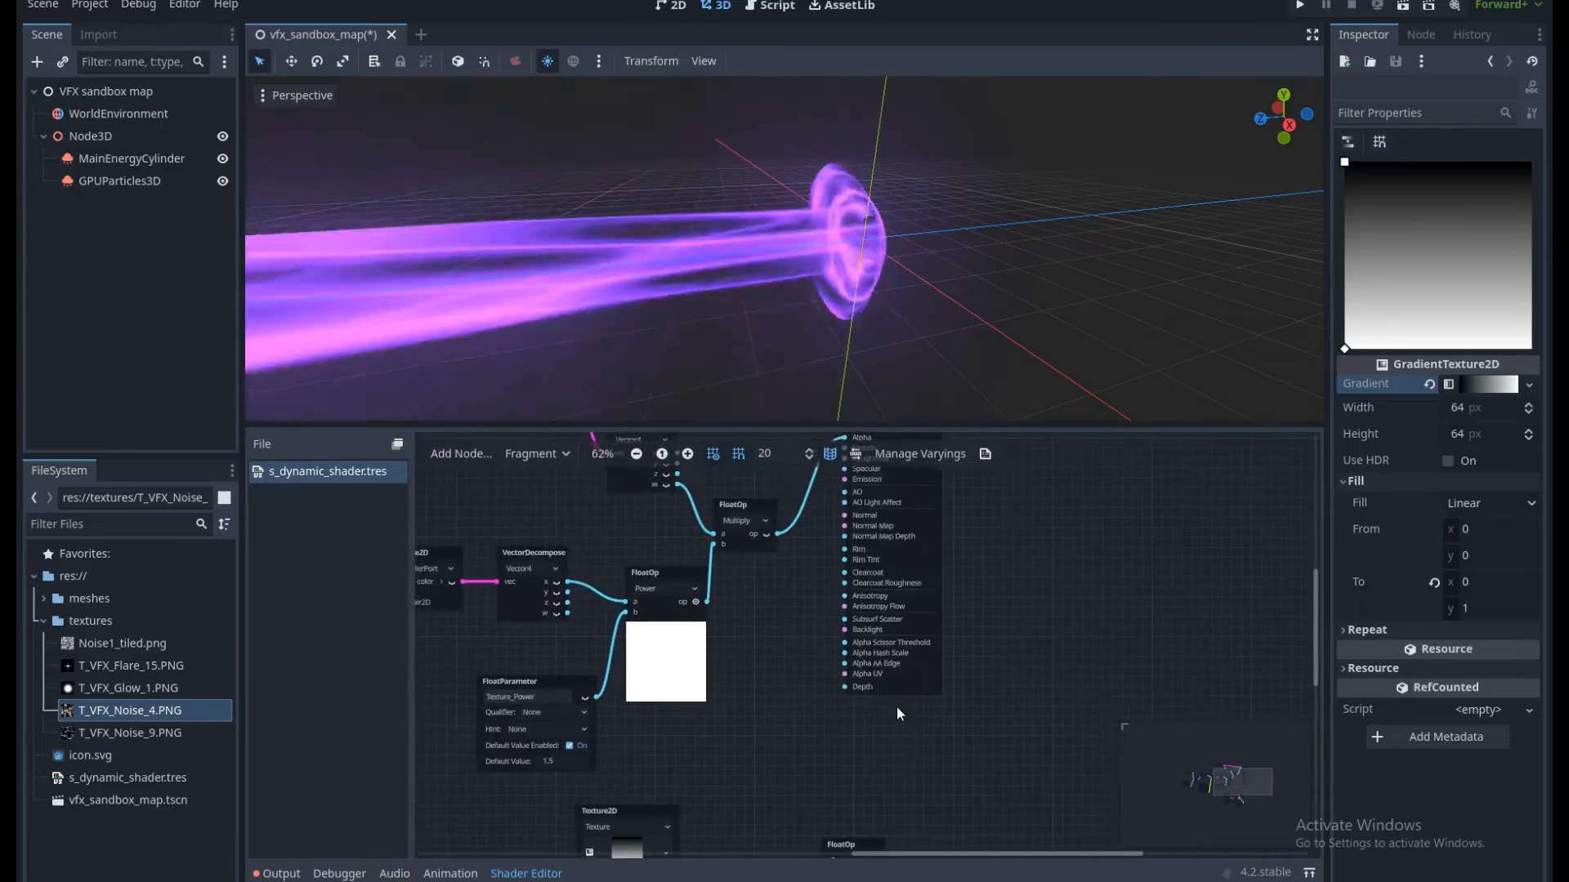
scroll(896, 709, "down", 3, "ctrl")
left_click_drag(954, 529, 1072, 528)
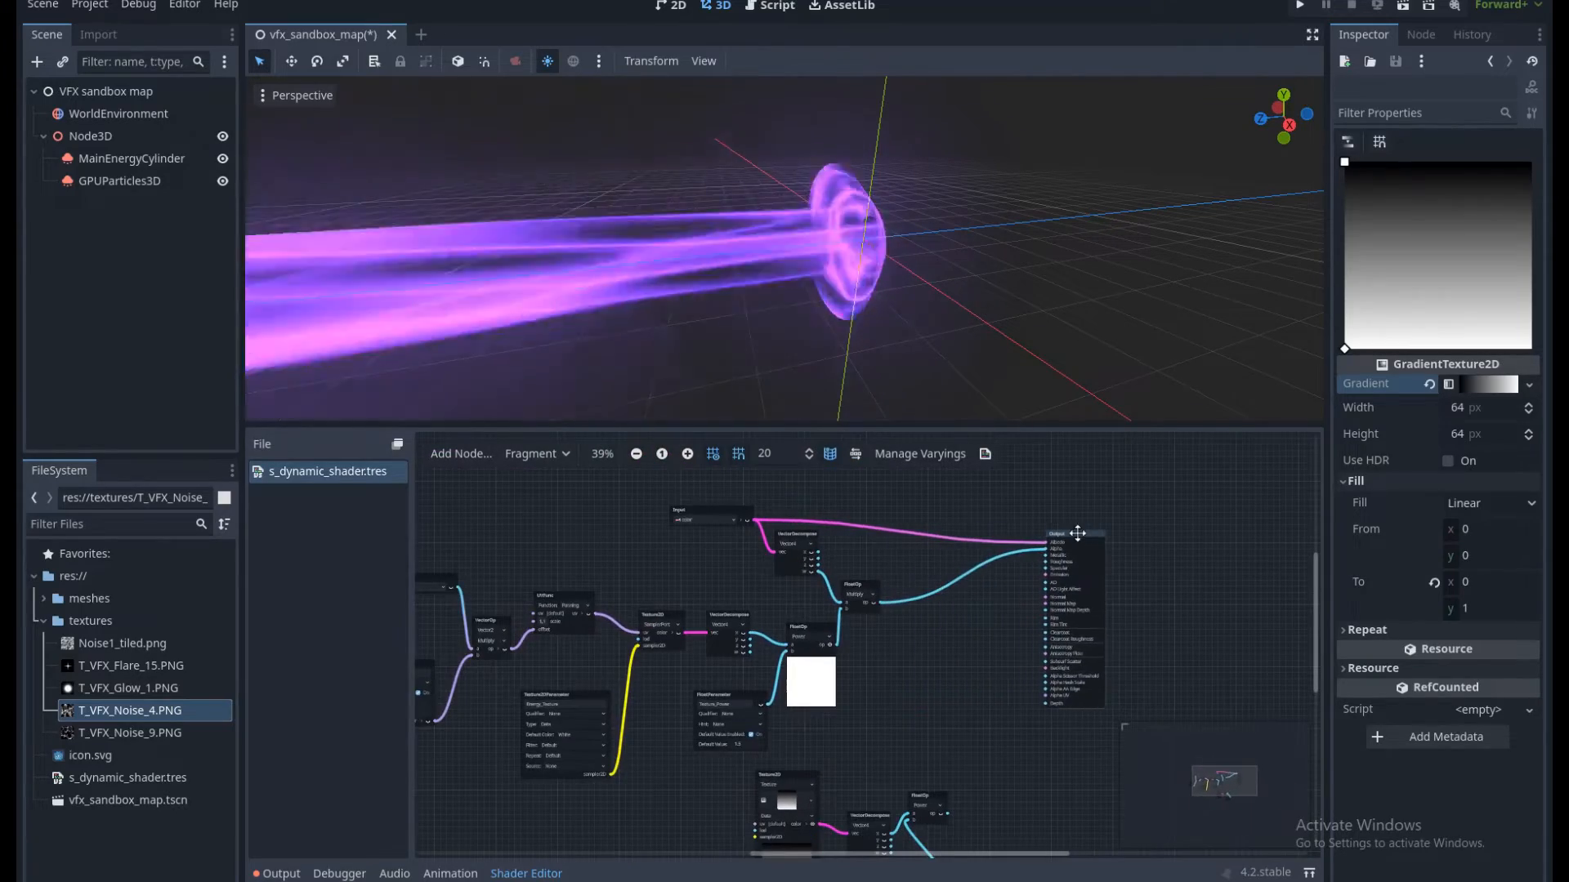
middle_click_drag(897, 605, 843, 561)
scroll(842, 560, "up", 1)
left_click_drag(826, 561, 938, 701)
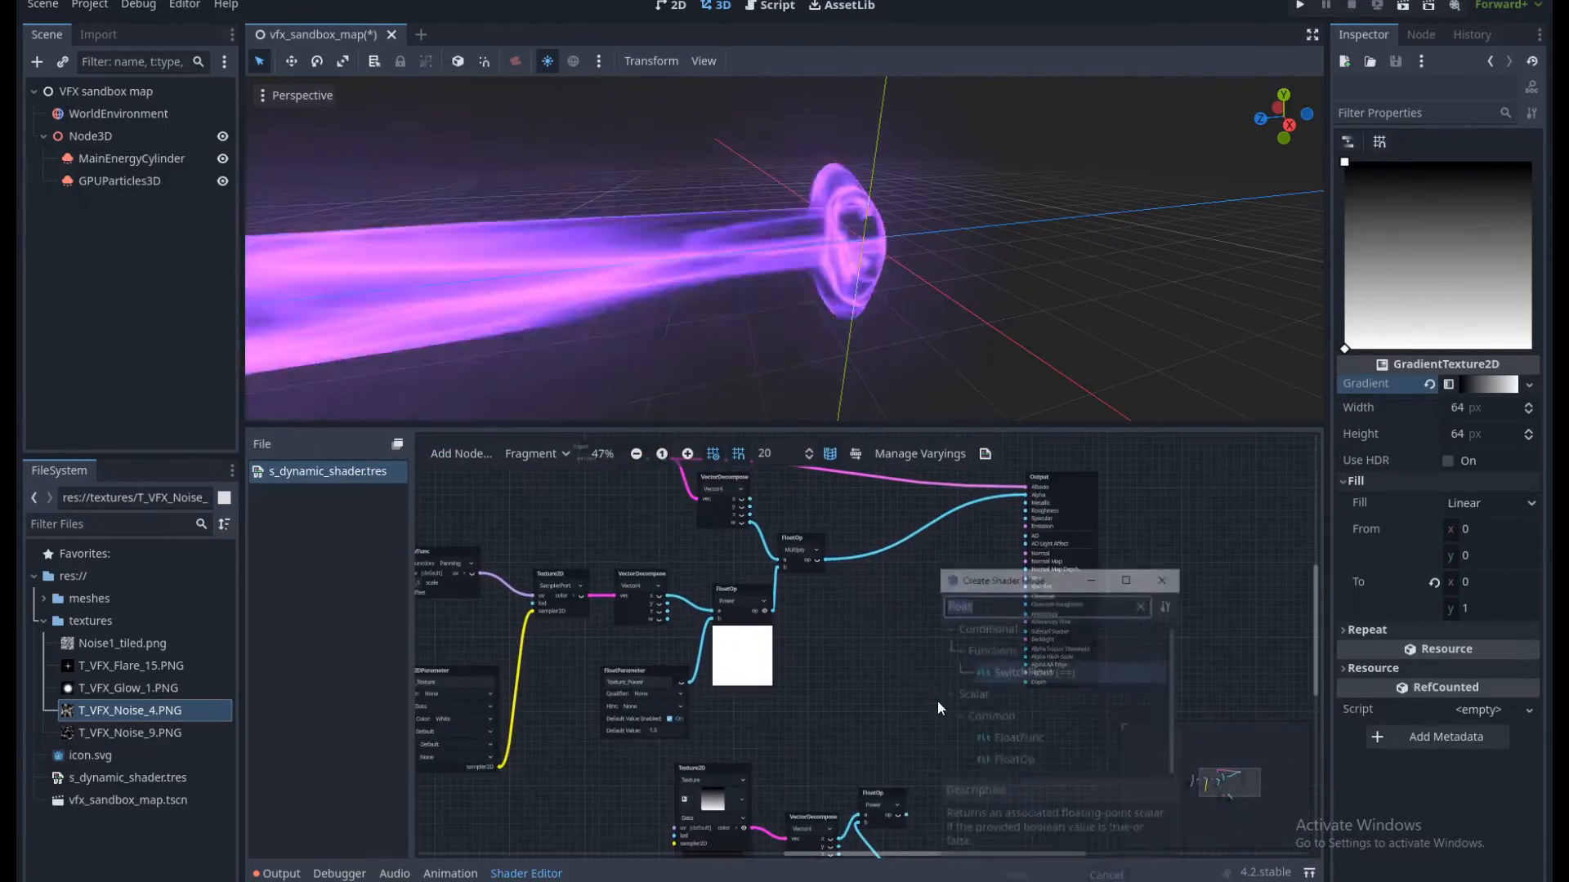
type("mul")
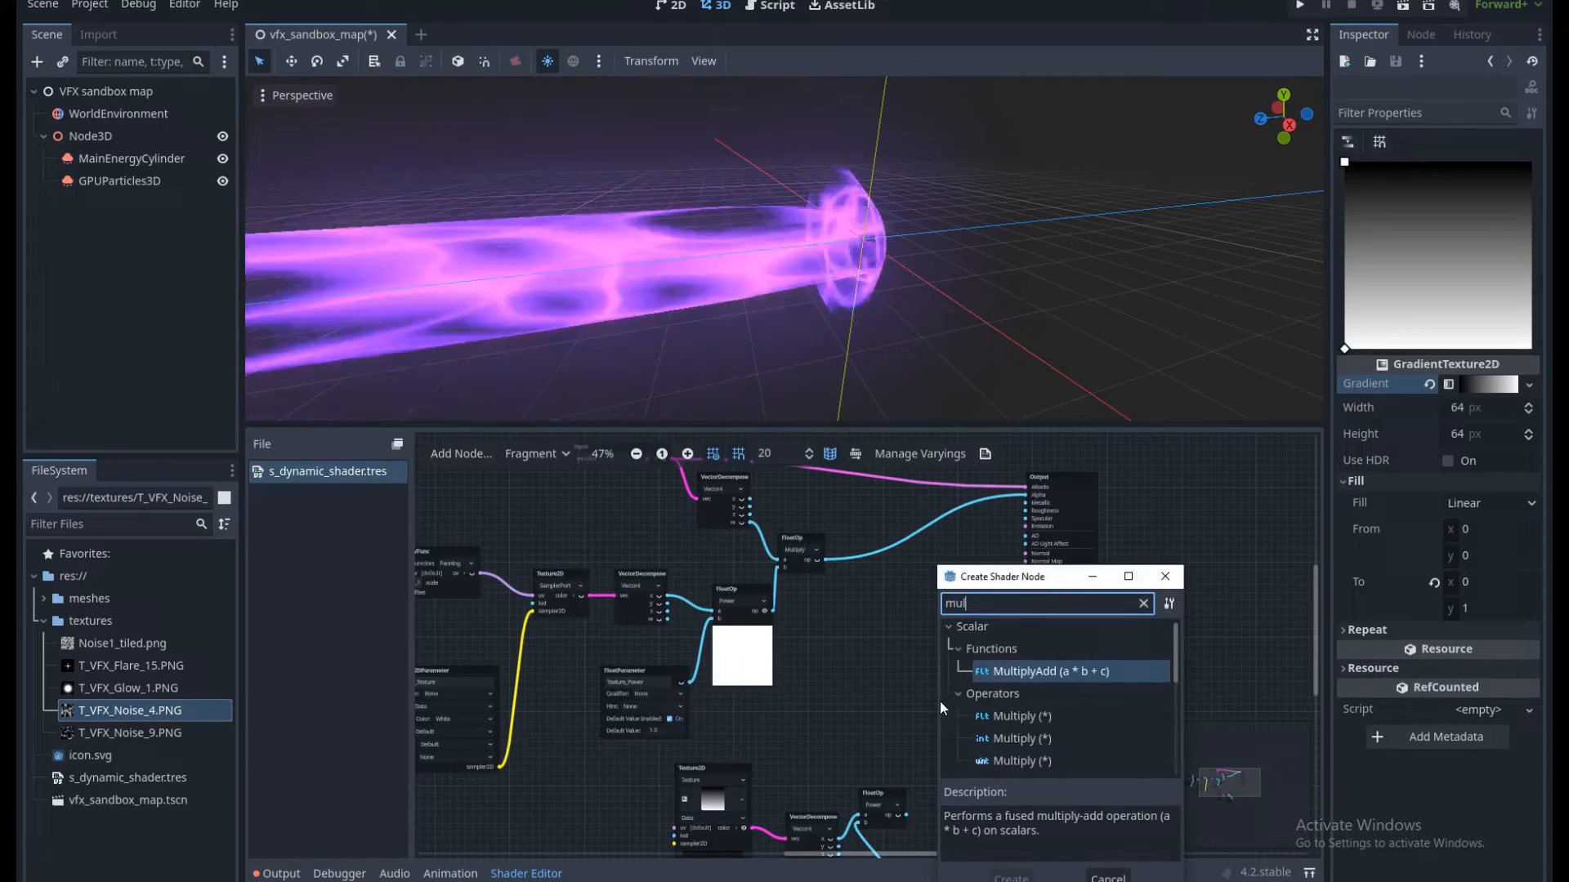
double_click(1018, 718)
Connect the gradient Power result to the new Multiply node, route its product to the Output's Alpha, and save.
middle_click_drag(782, 720, 750, 680)
left_click_drag(871, 774, 989, 458)
key("ctrl+s")
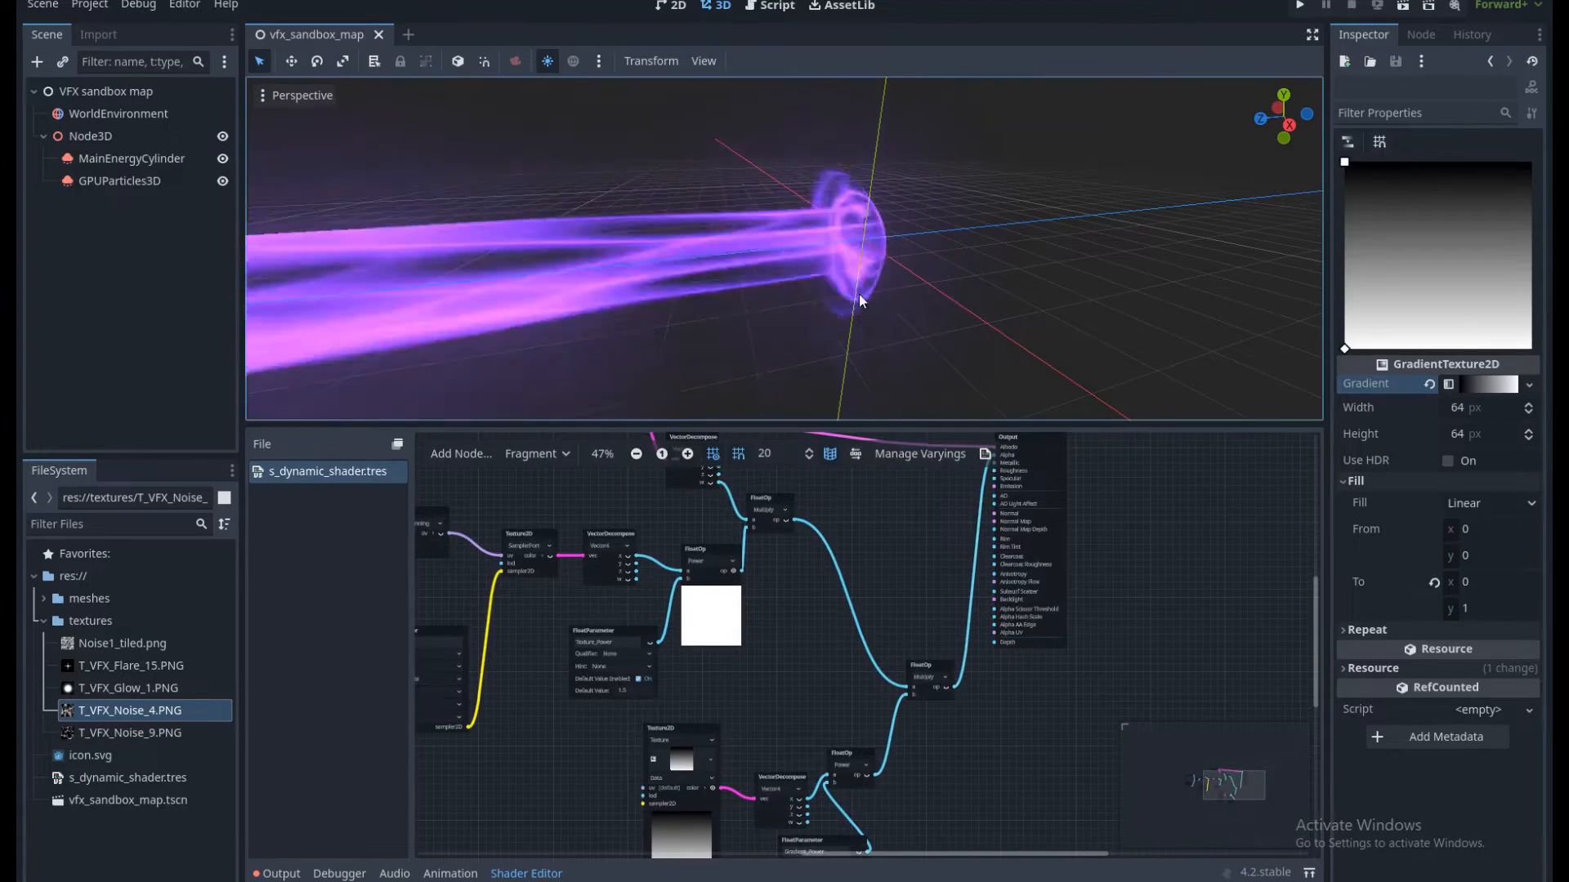
Set the Gradient Power shader parameter of the GPUParticles3D ring's material override to 3 and save the scene.
scroll(861, 269, "up", 3)
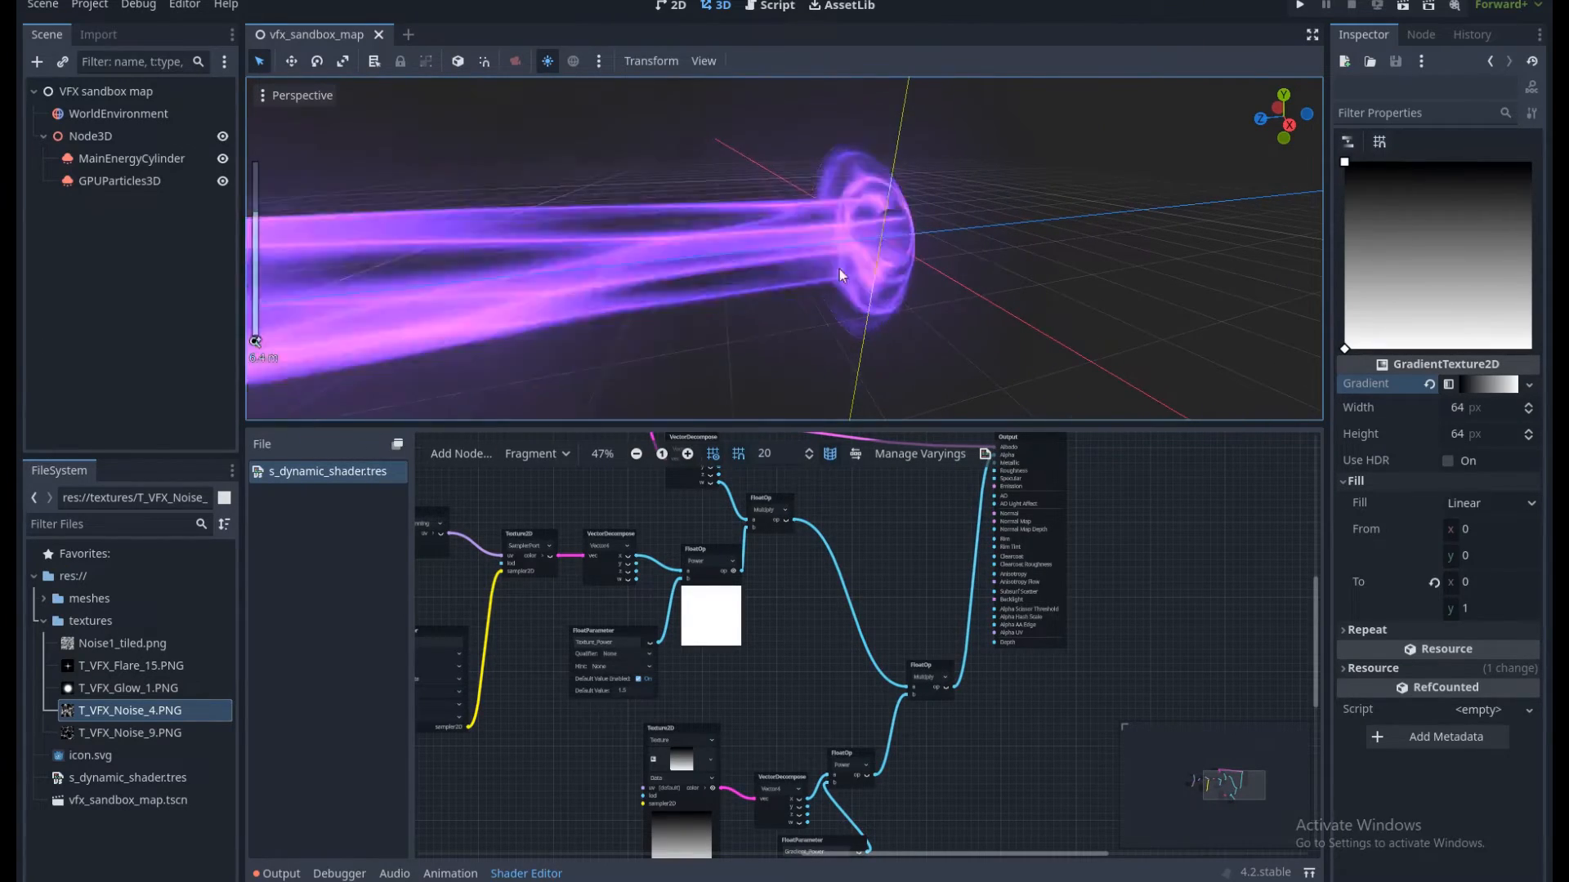
left_click(153, 186)
scroll(1448, 512, "down", 10)
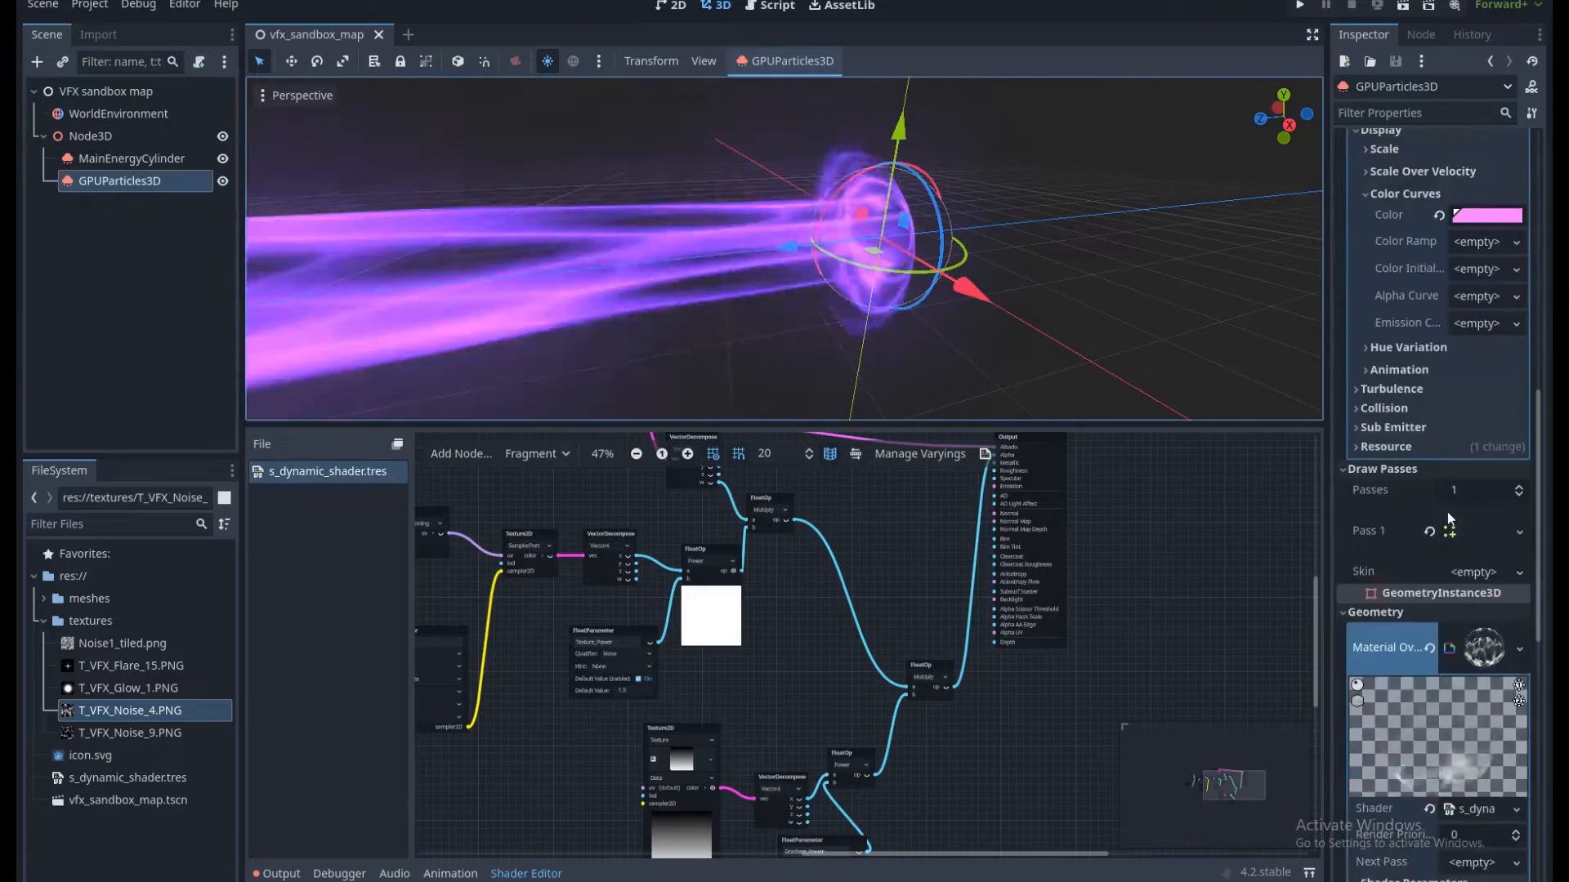
scroll(1451, 576, "up", 6)
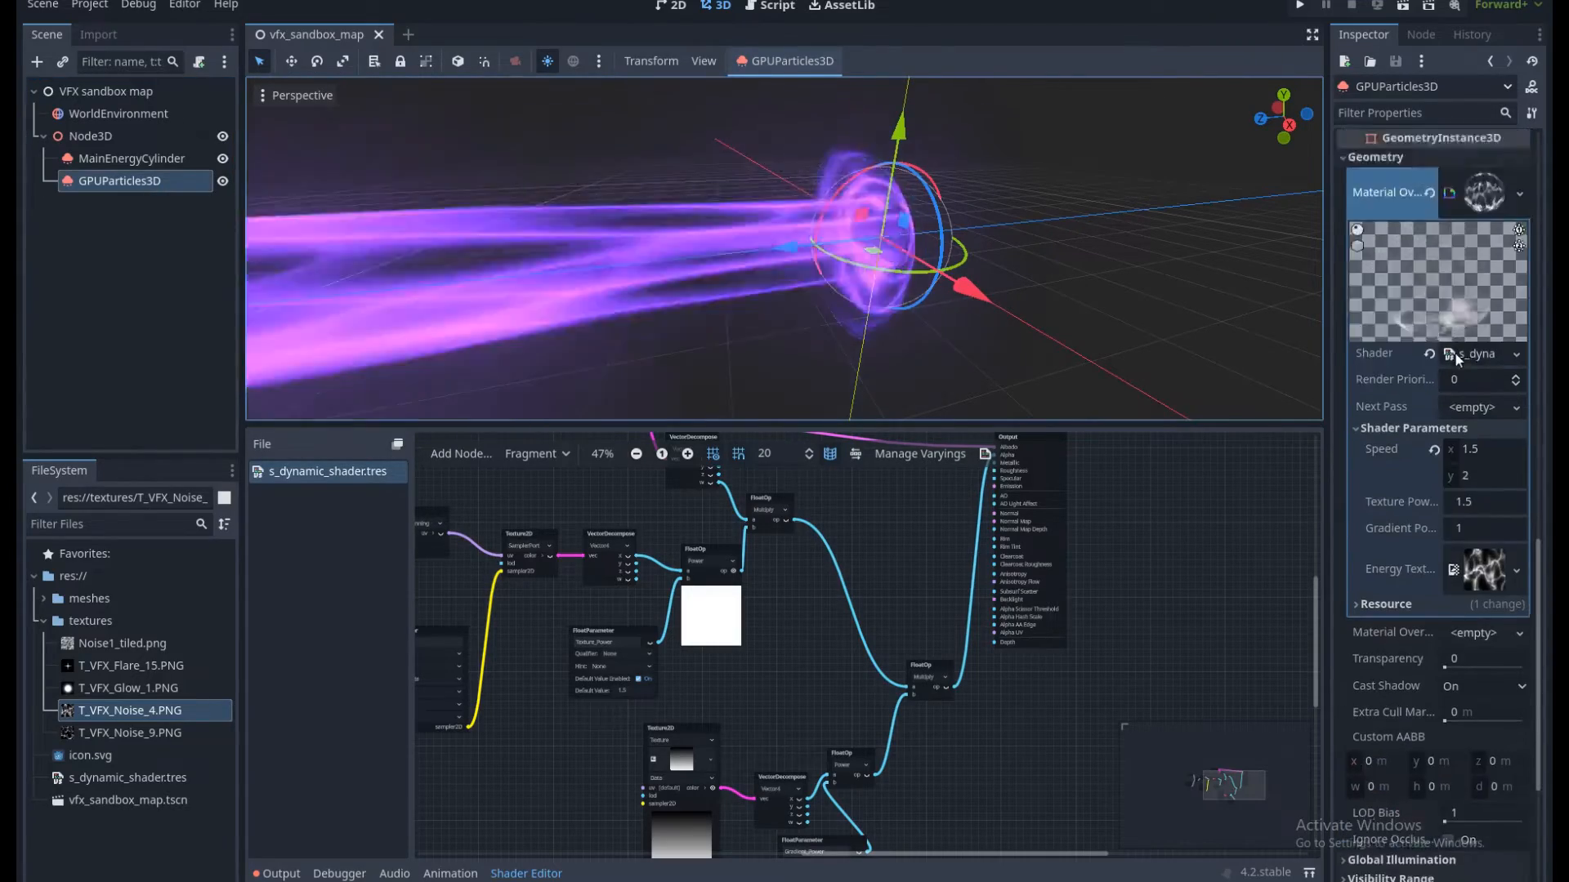
scroll(1480, 599, "down", 3)
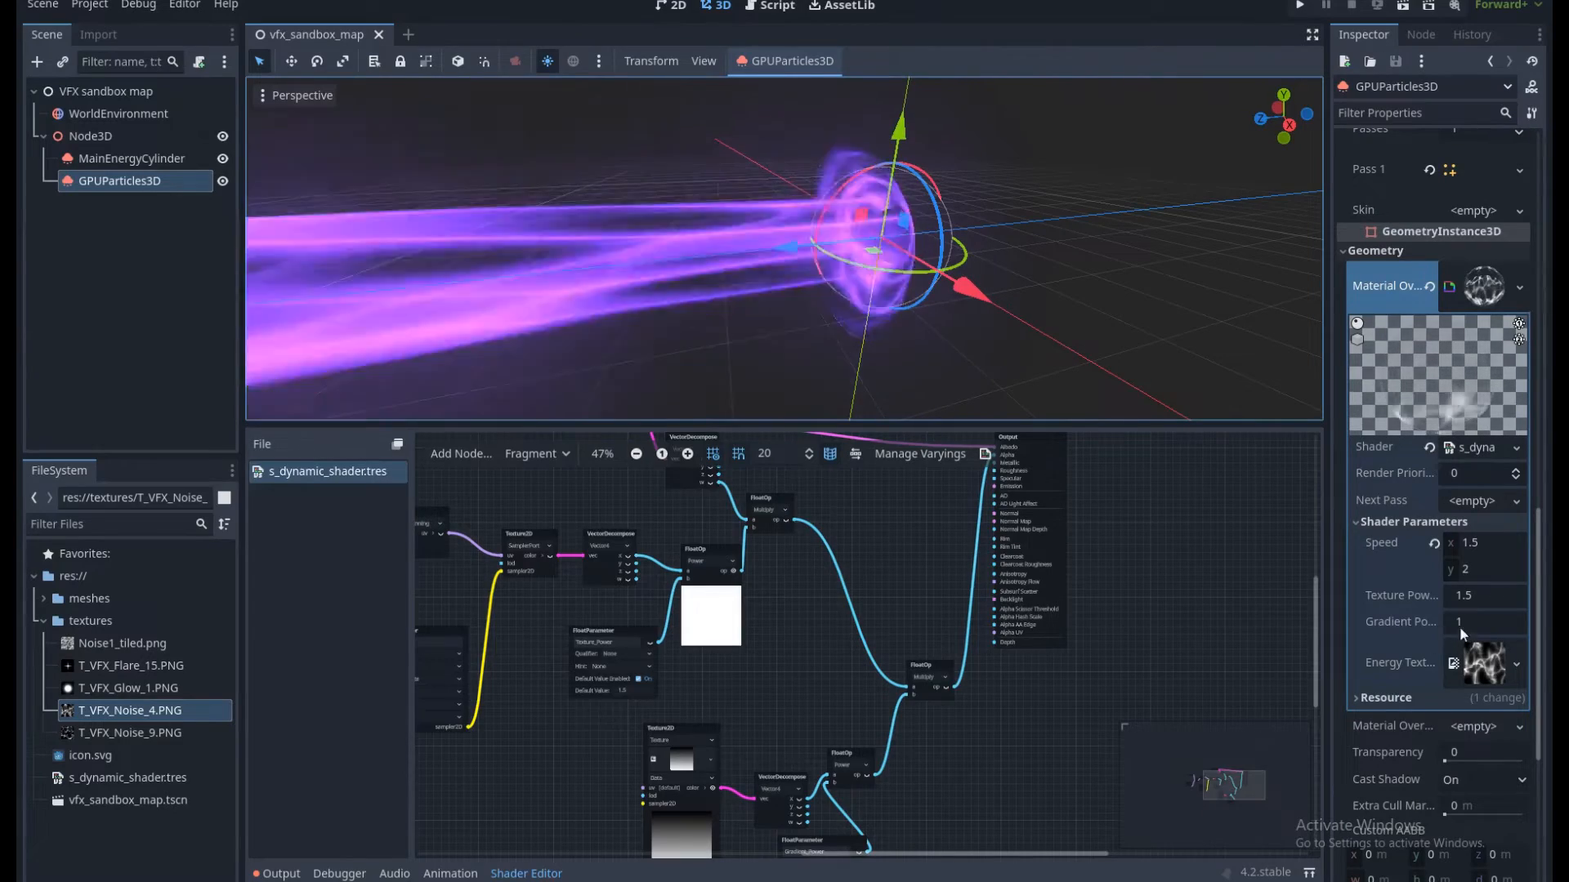
left_click(1482, 624)
type("3")
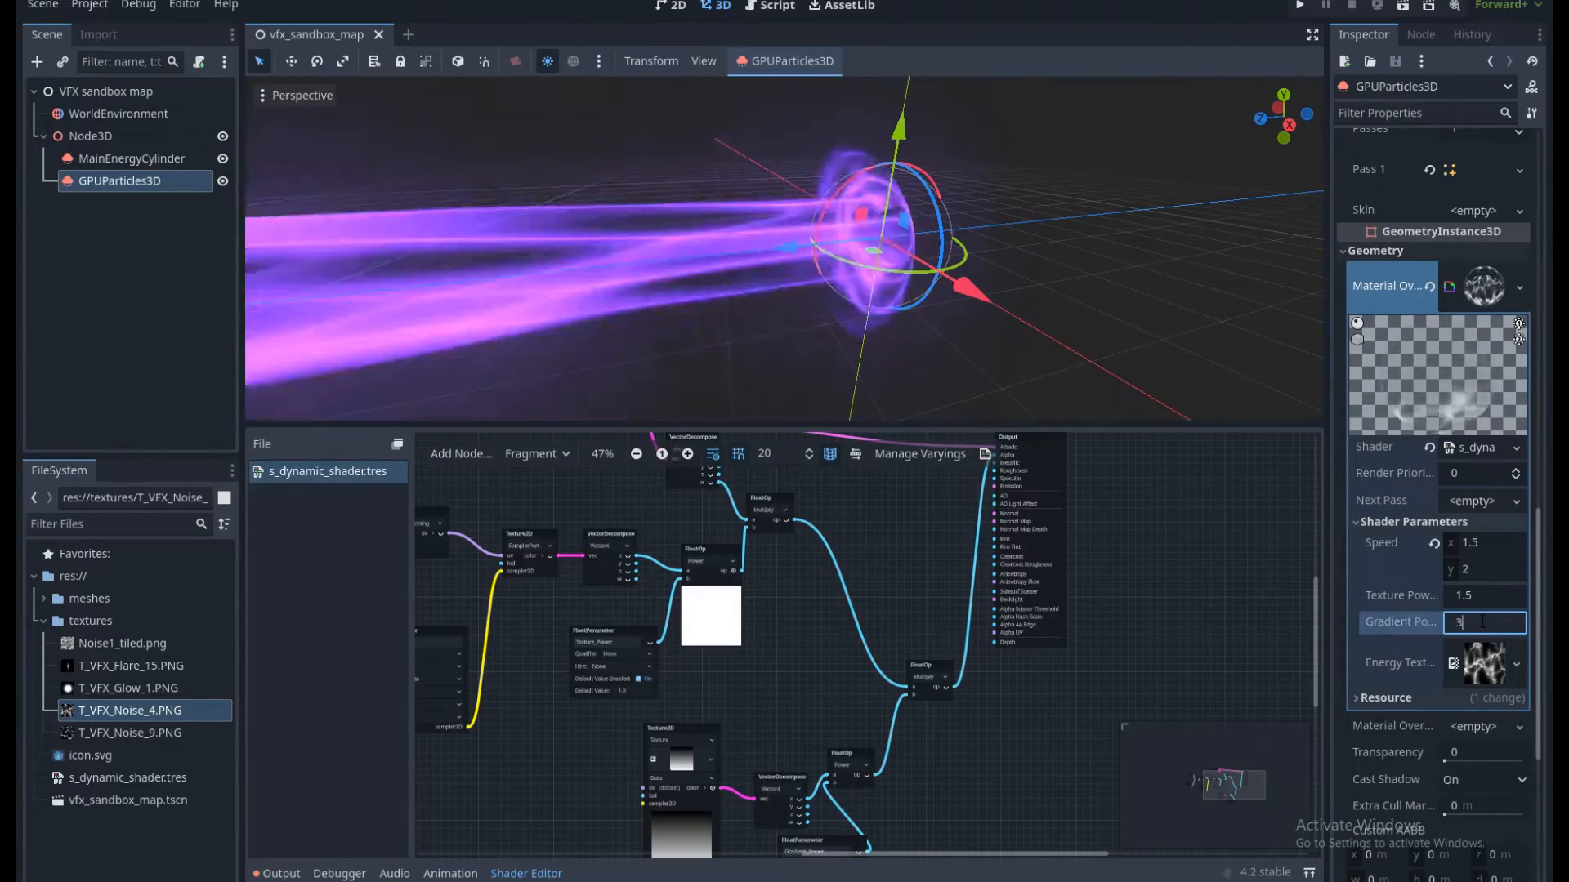
left_click(1129, 298)
scroll(1098, 298, "down", 2)
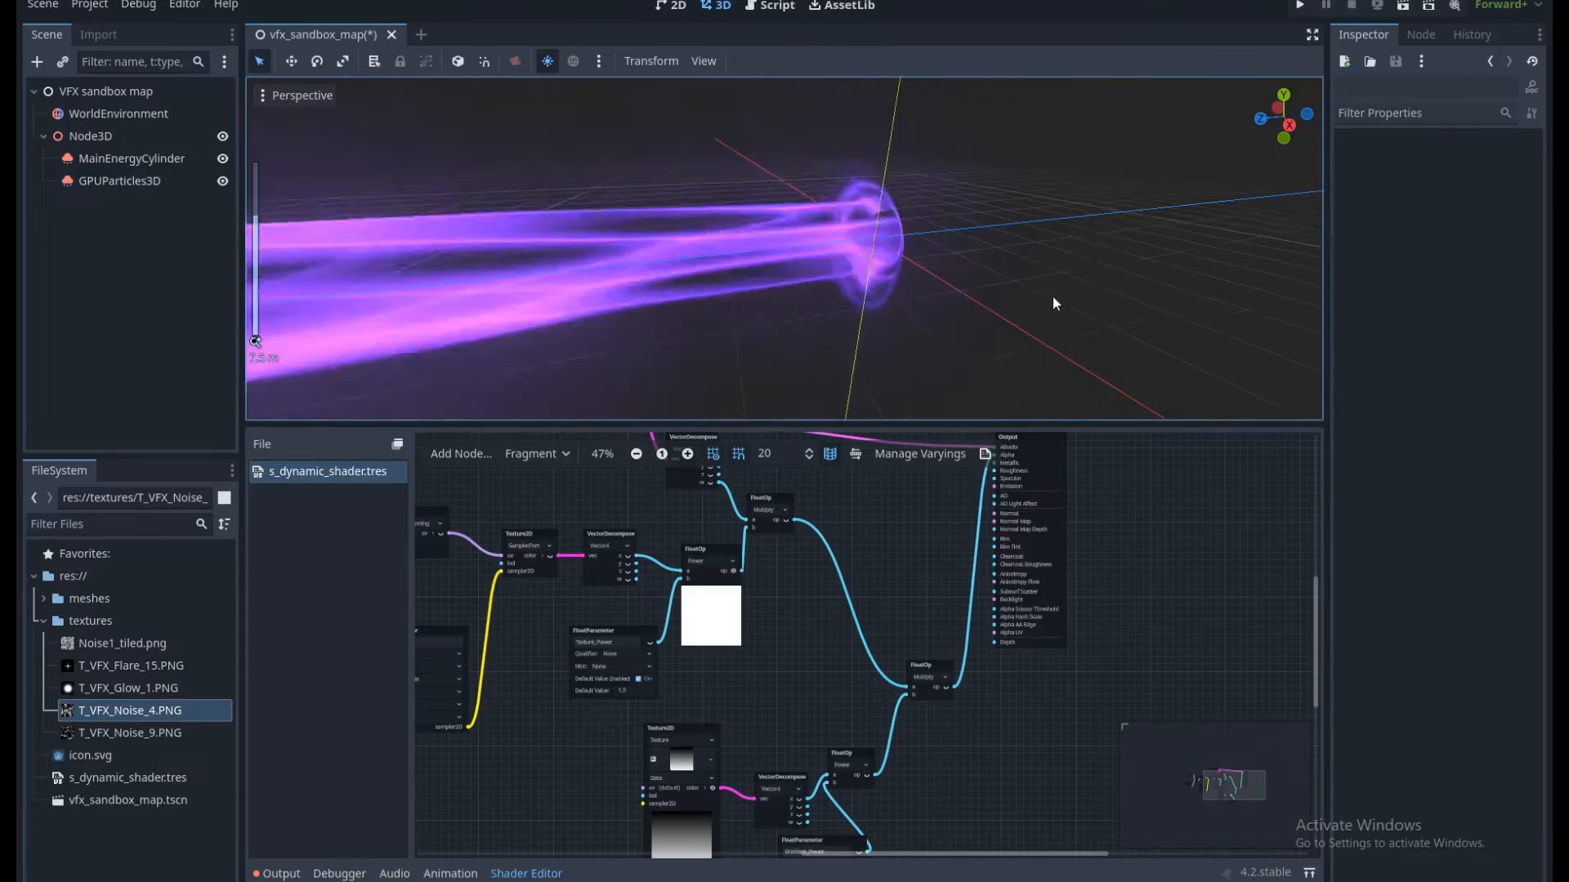
scroll(996, 308, "up", 3)
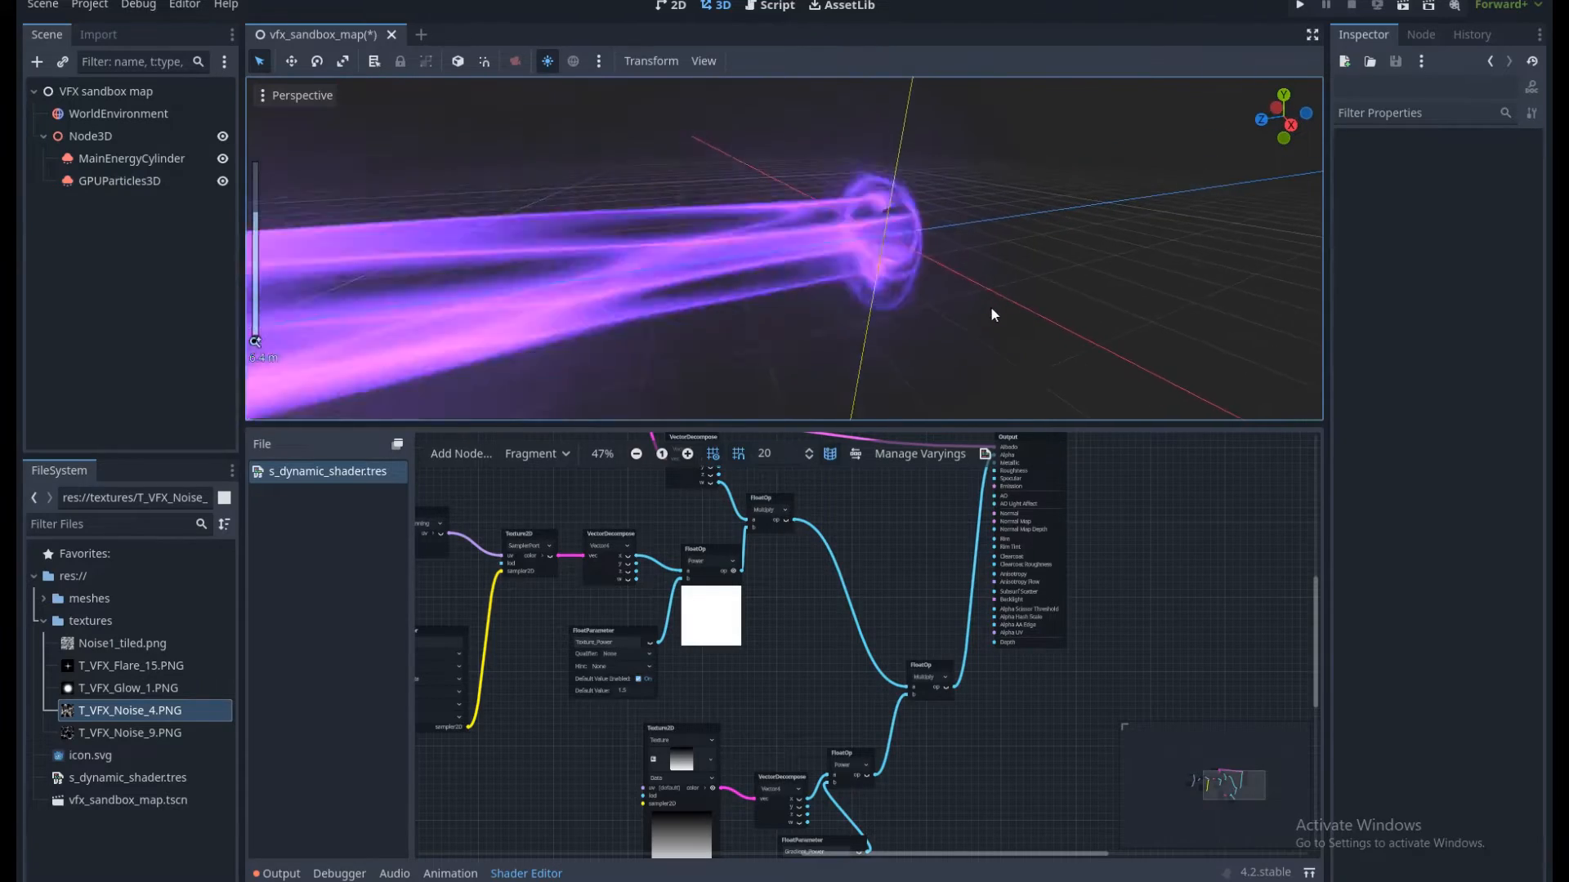
key("ctrl+s")
Rename the GPUParticles3D node as Splash Energy and save the scene.
mouse_move(994, 310)
middle_mouse_down()
mouse_move(956, 309)
mouse_move(1002, 303)
mouse_move(972, 312)
middle_mouse_up()
scroll(969, 311, "down", 1)
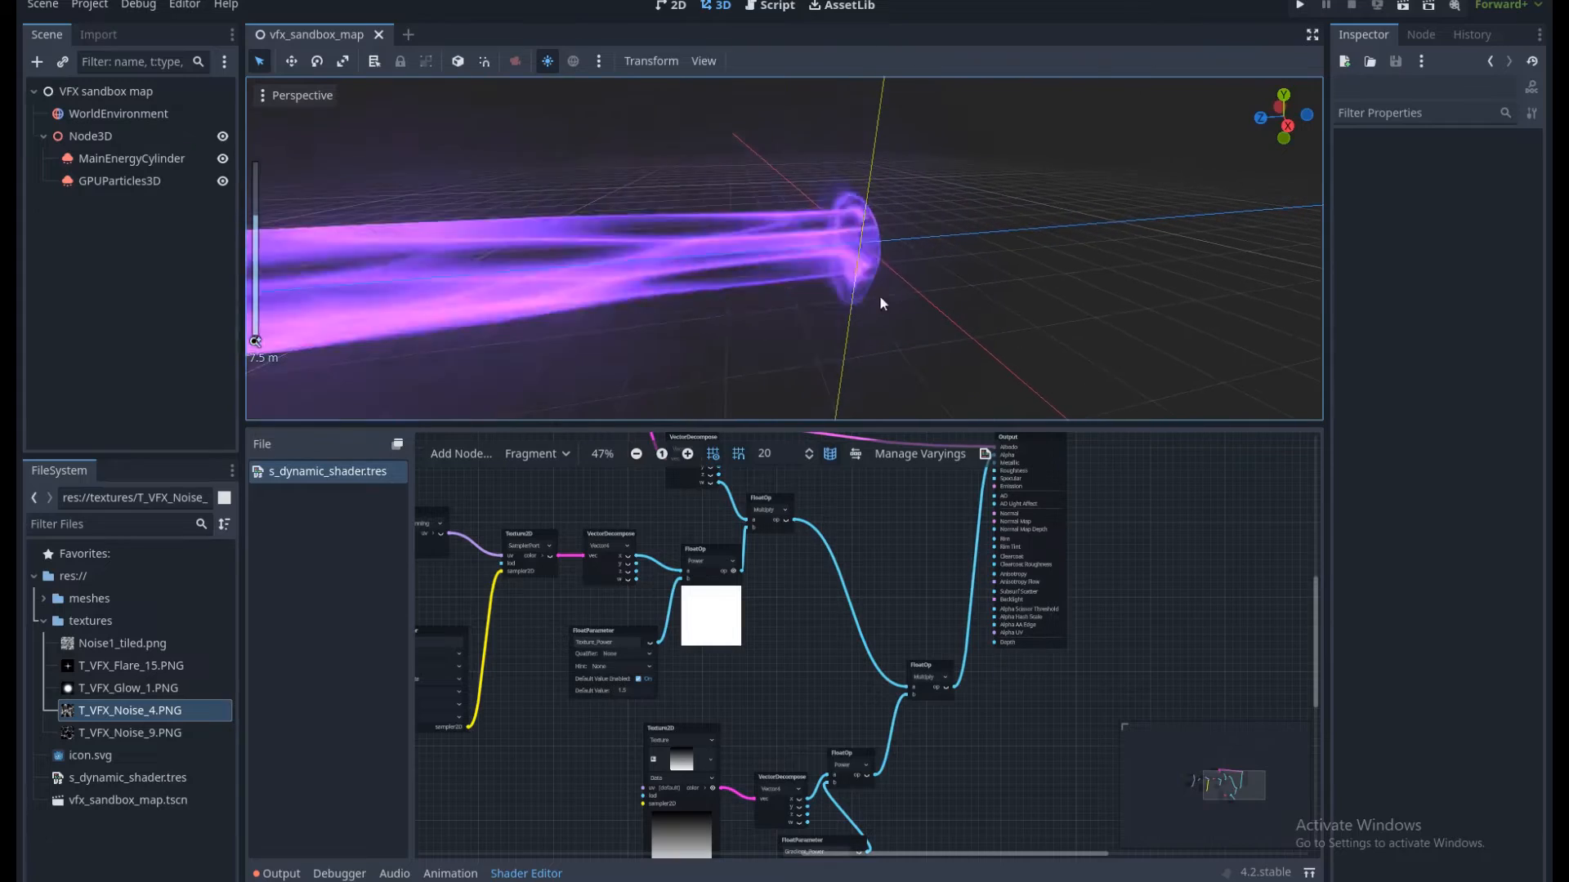
scroll(891, 279, "up", 1)
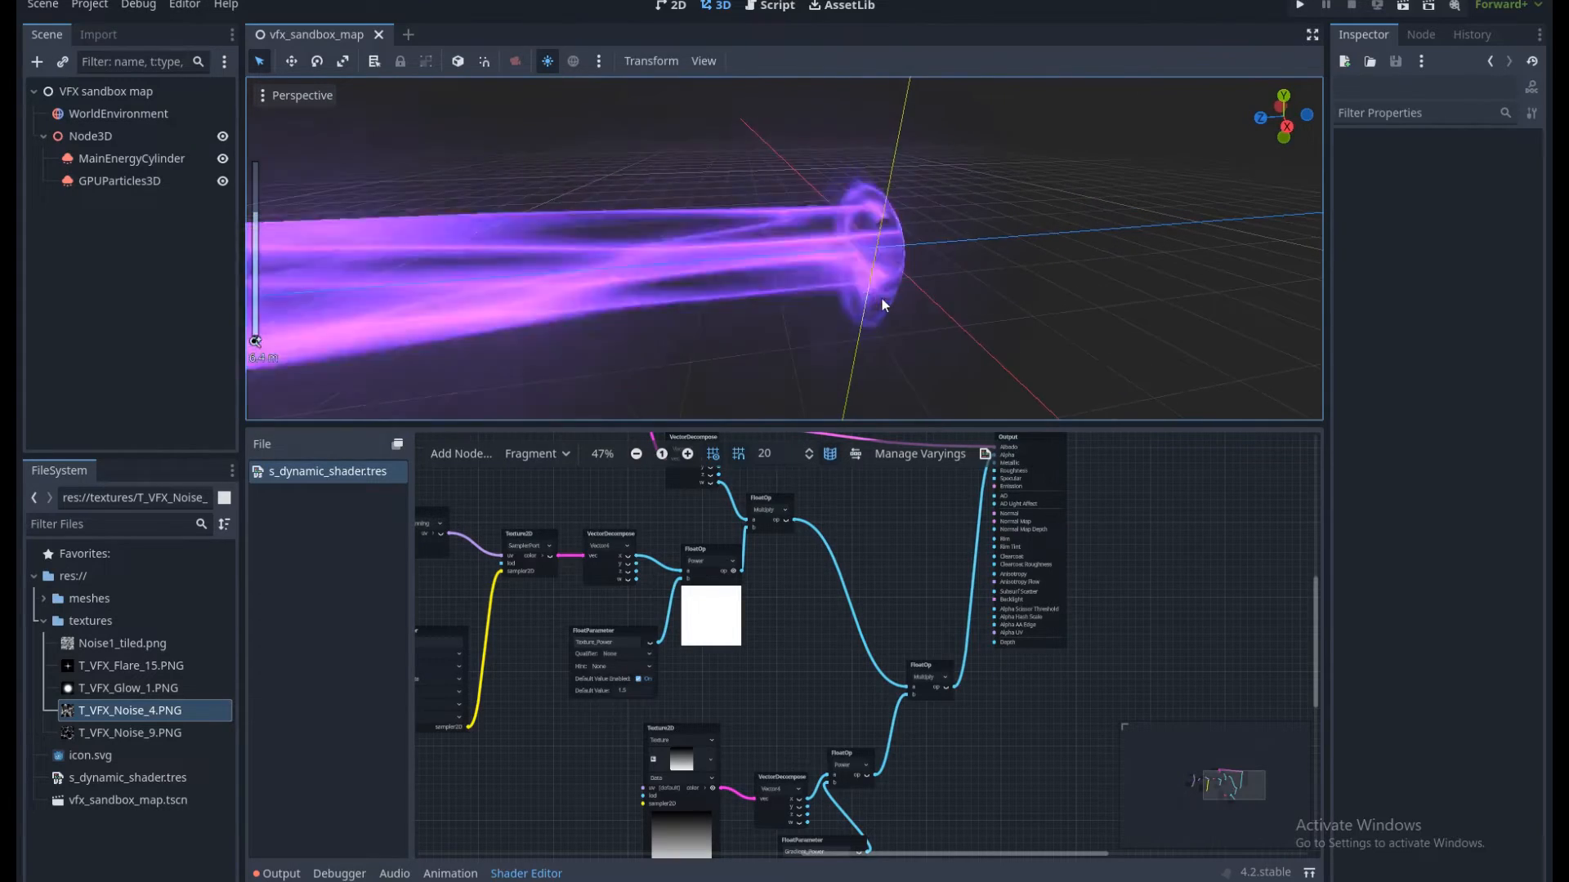
double_click(135, 182)
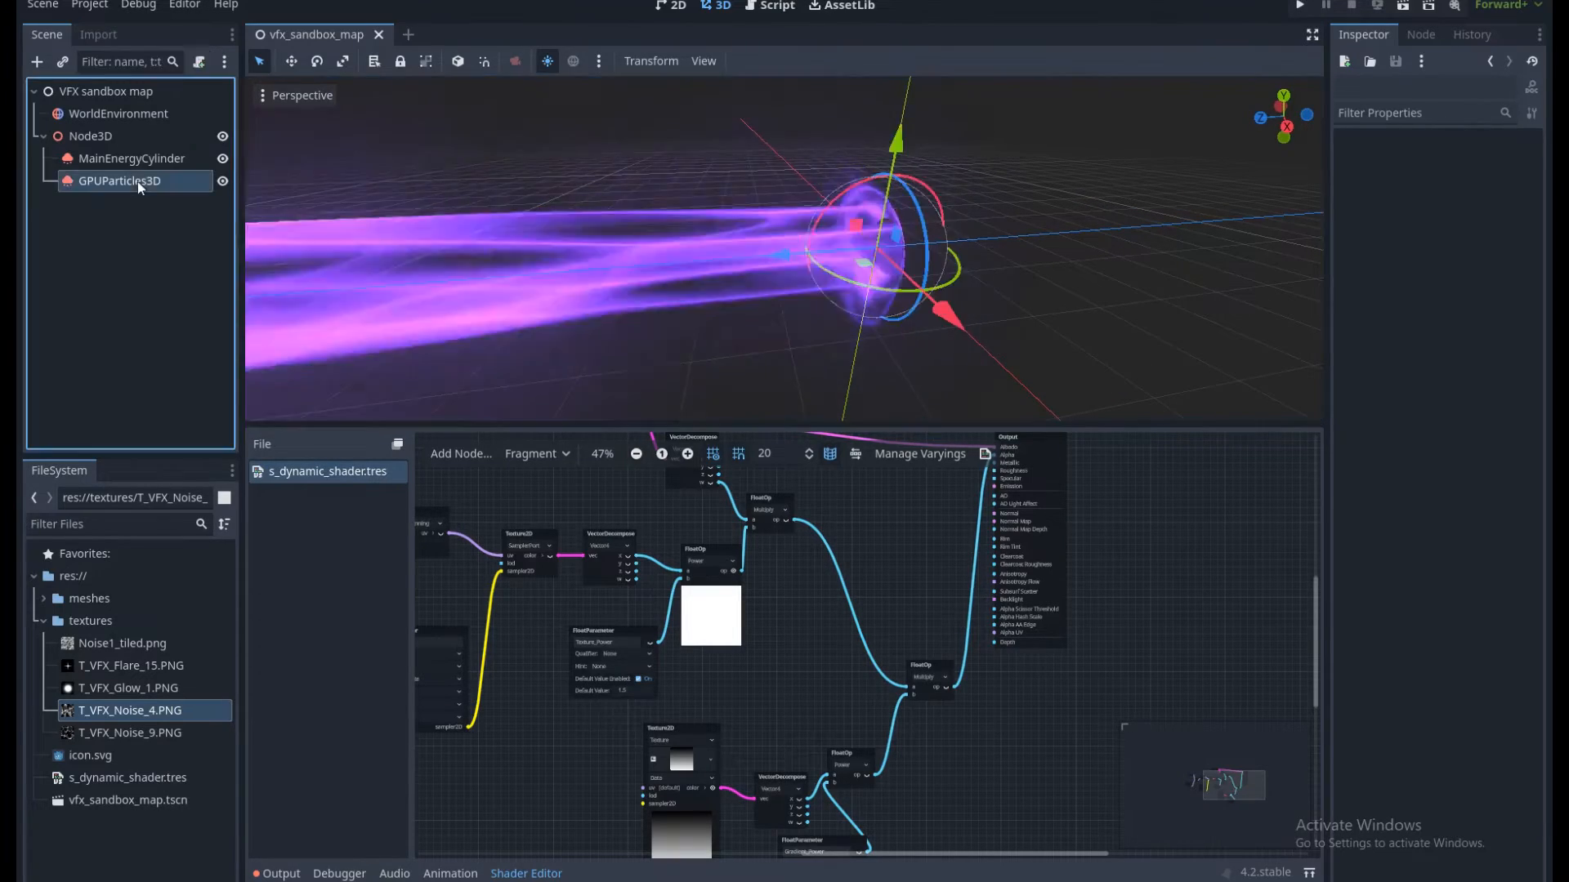
type("Sp")
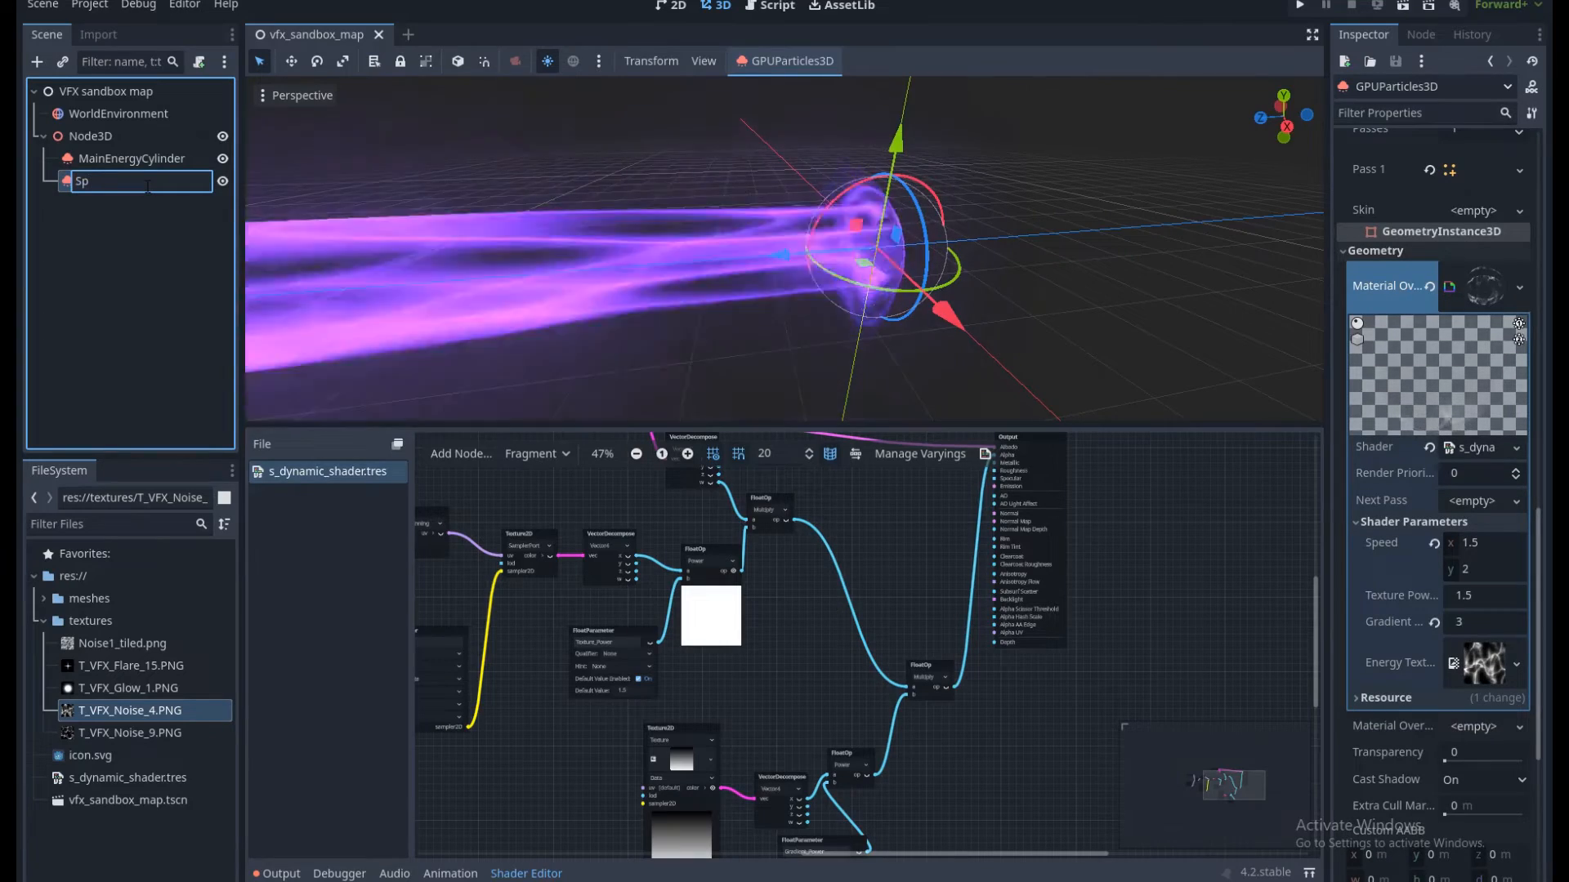
type("lash Energy")
key("Return")
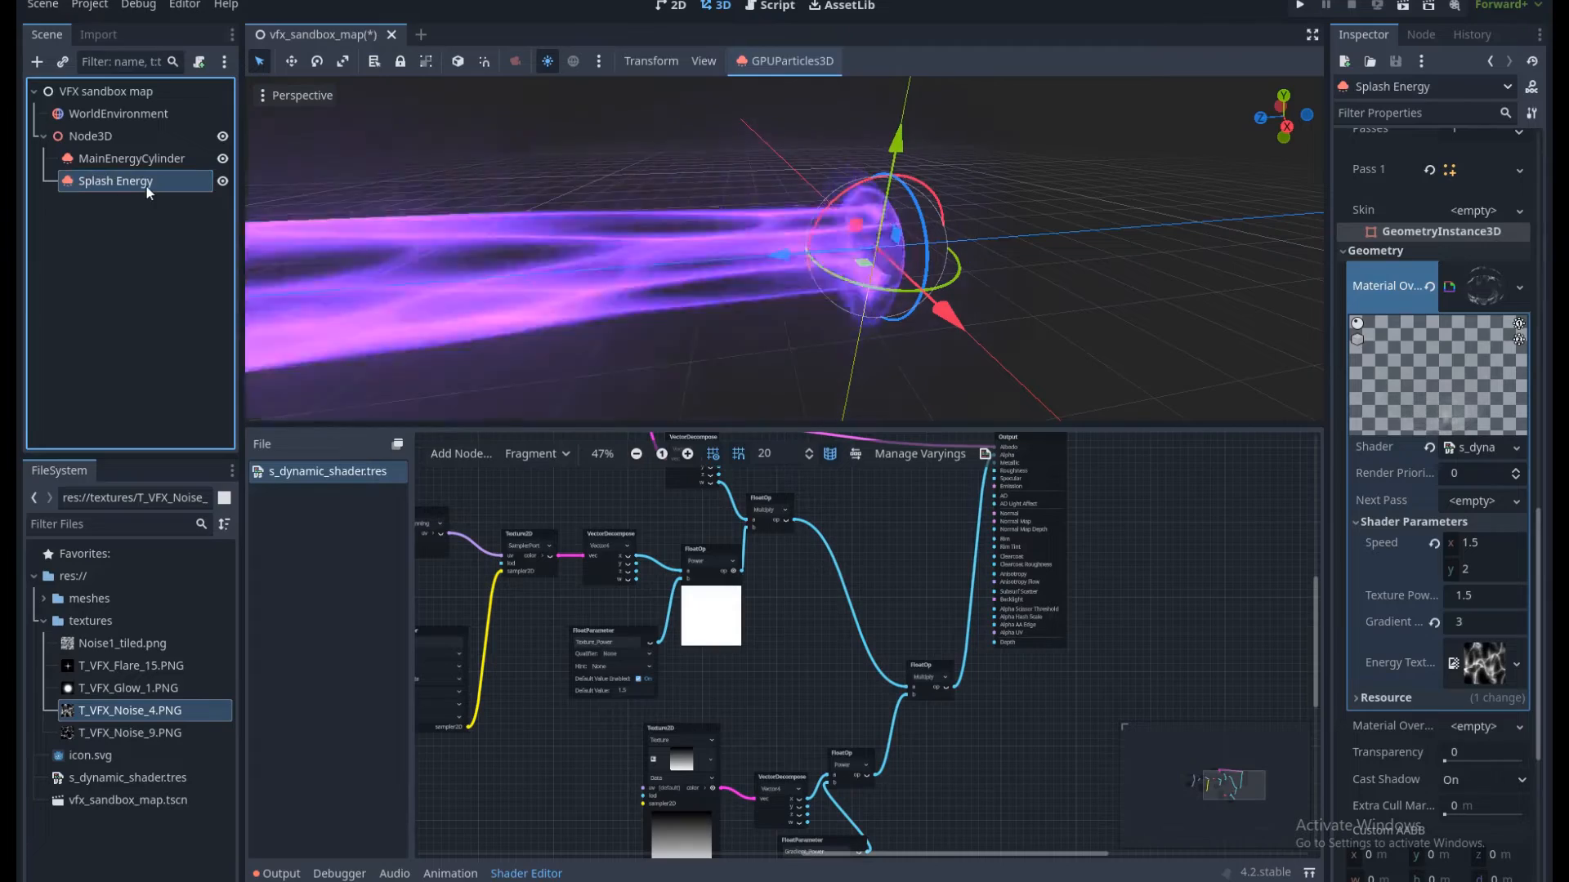
left_click(978, 257)
key("ctrl+s")
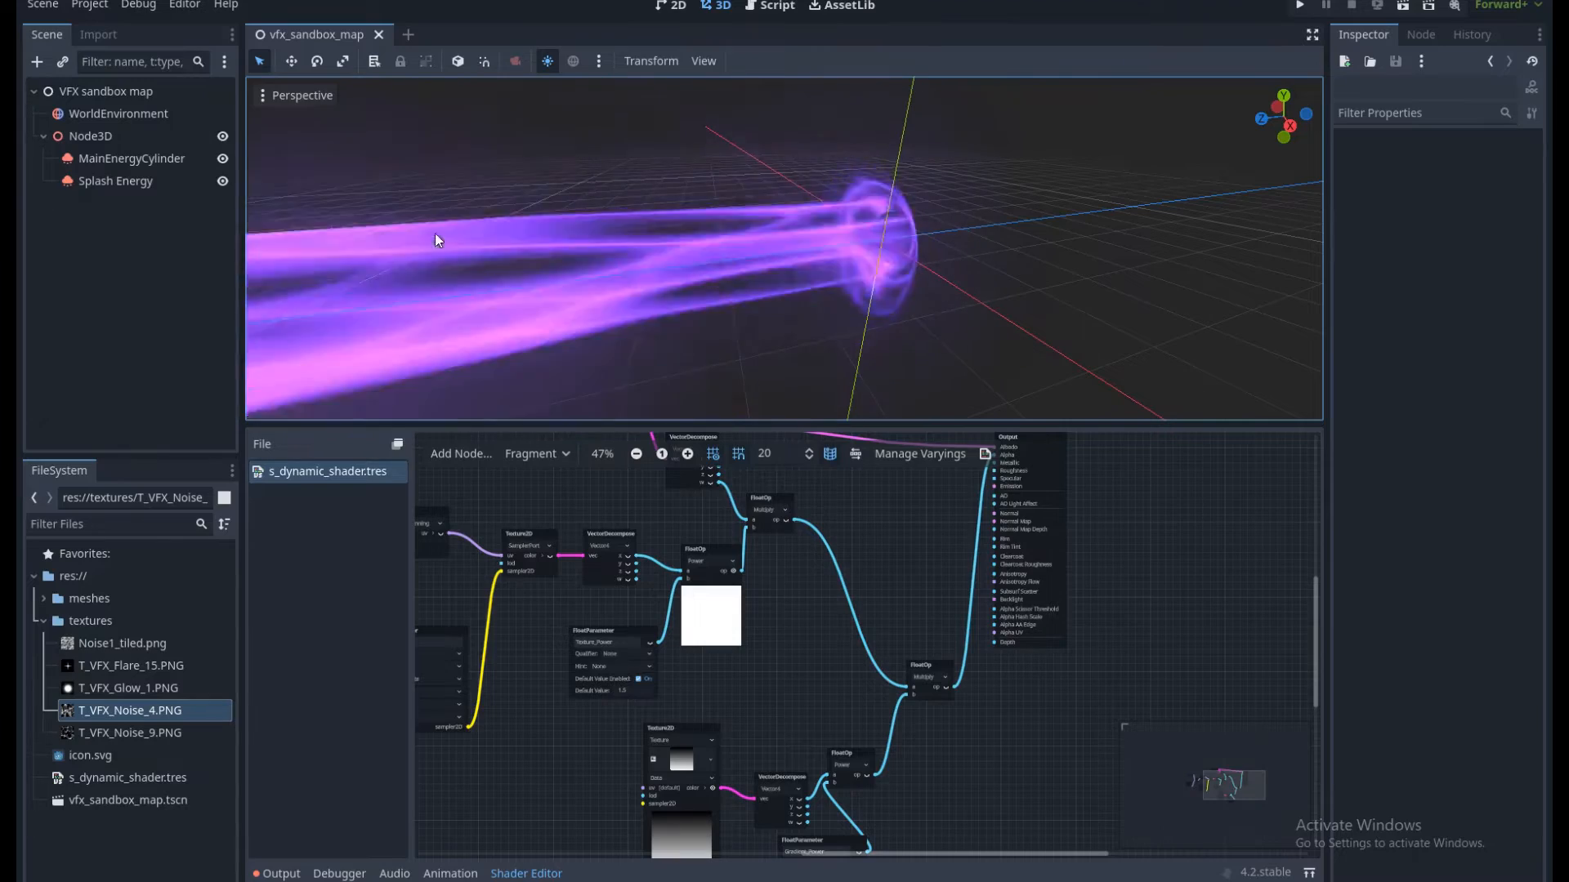
Duplicate the MainEnergyCylinder node, rename the copy as LittleCylinder, and save the scene.
left_click(131, 160)
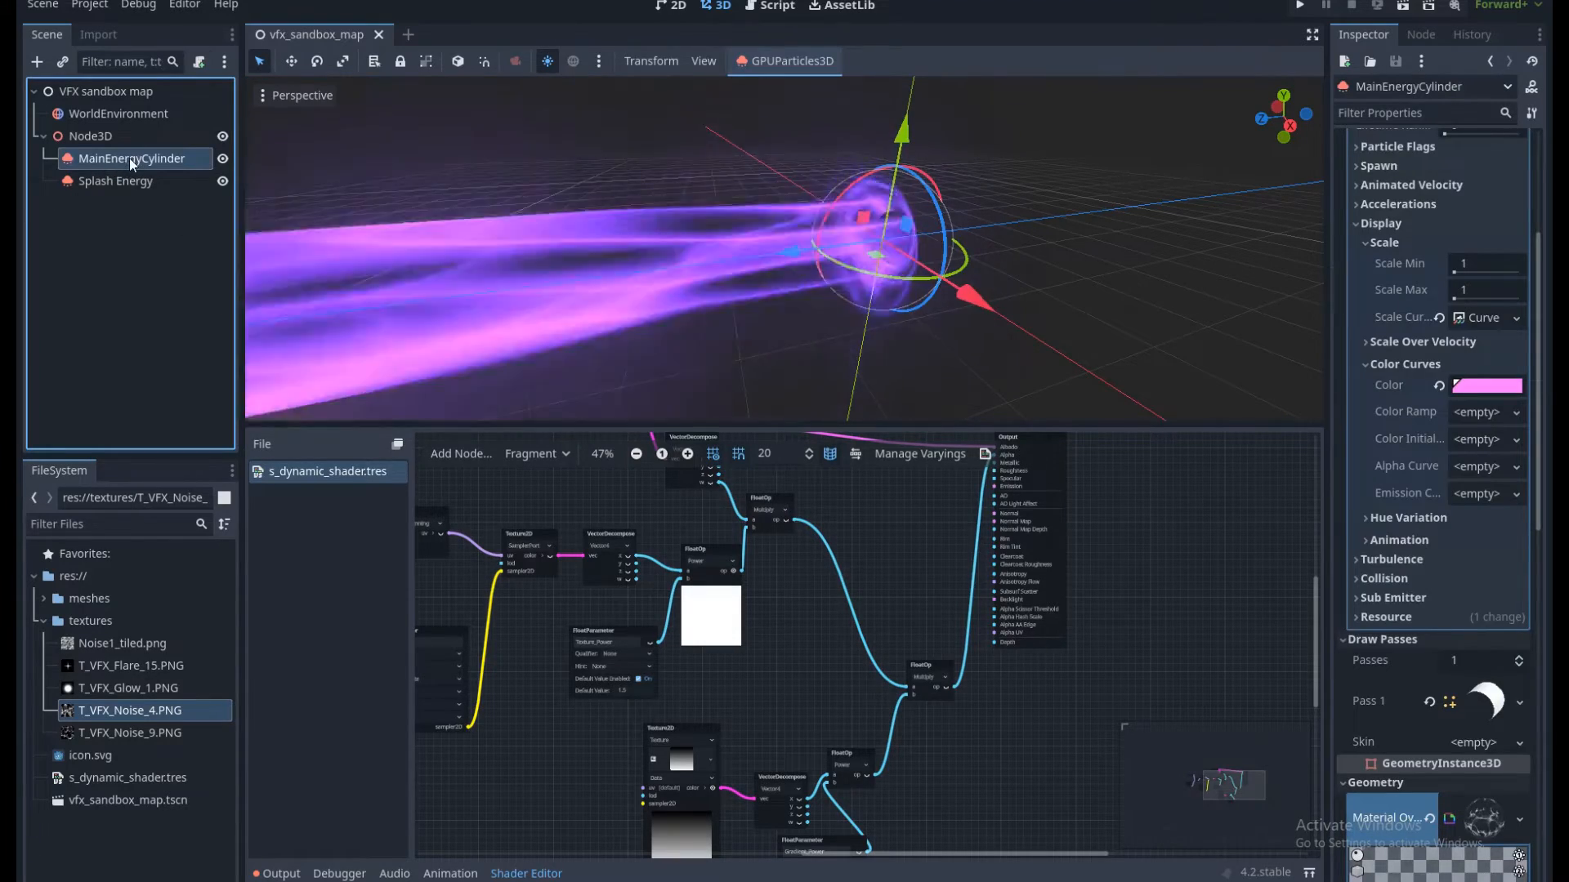
key("ctrl+d")
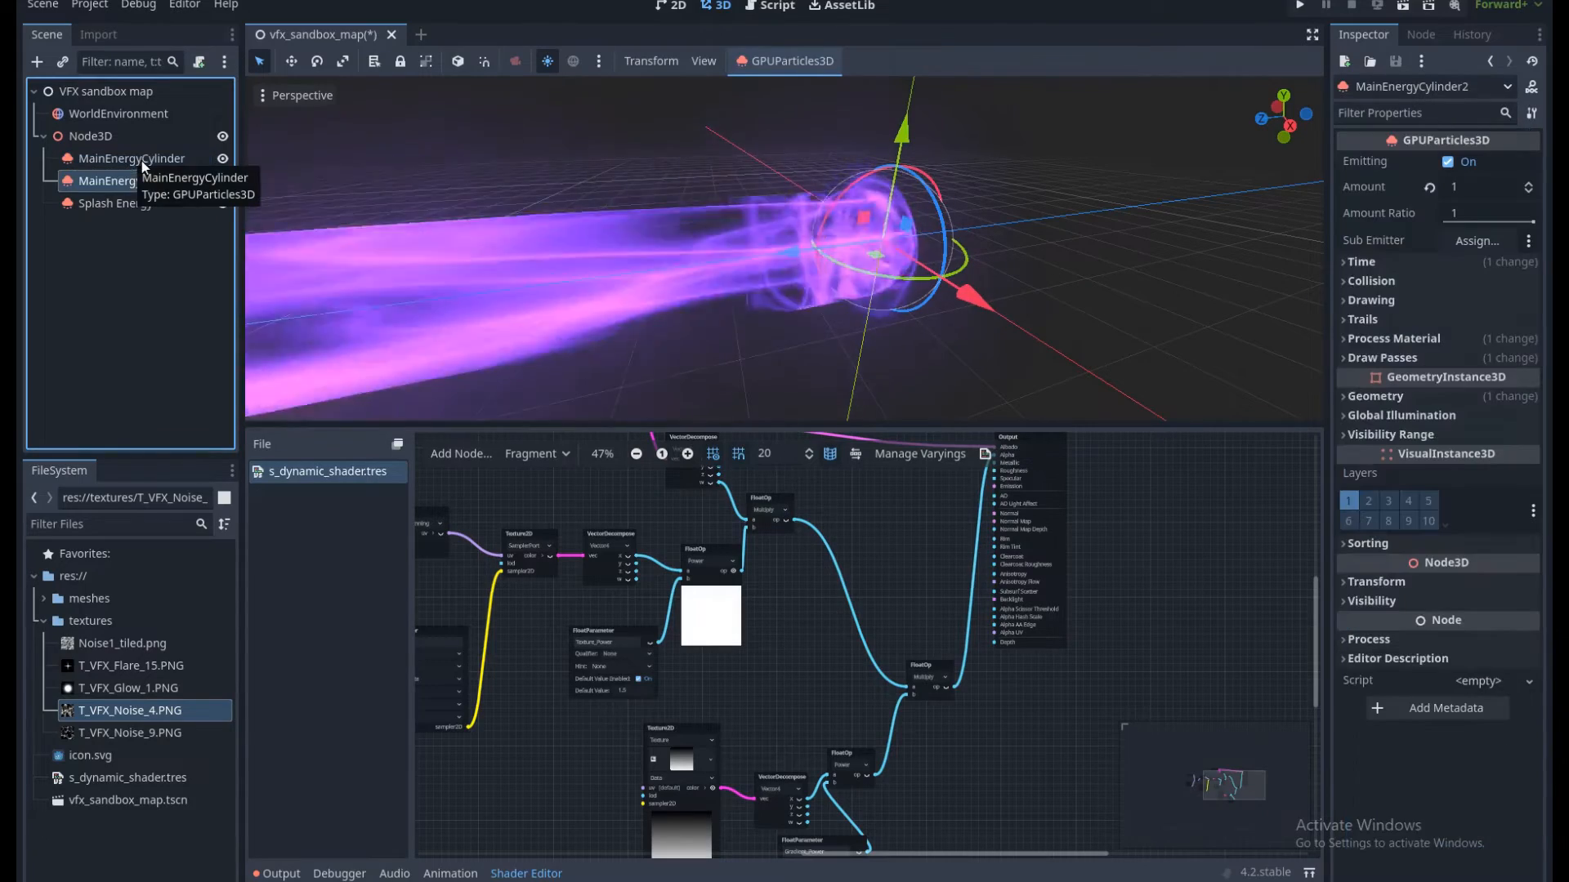
double_click(159, 188)
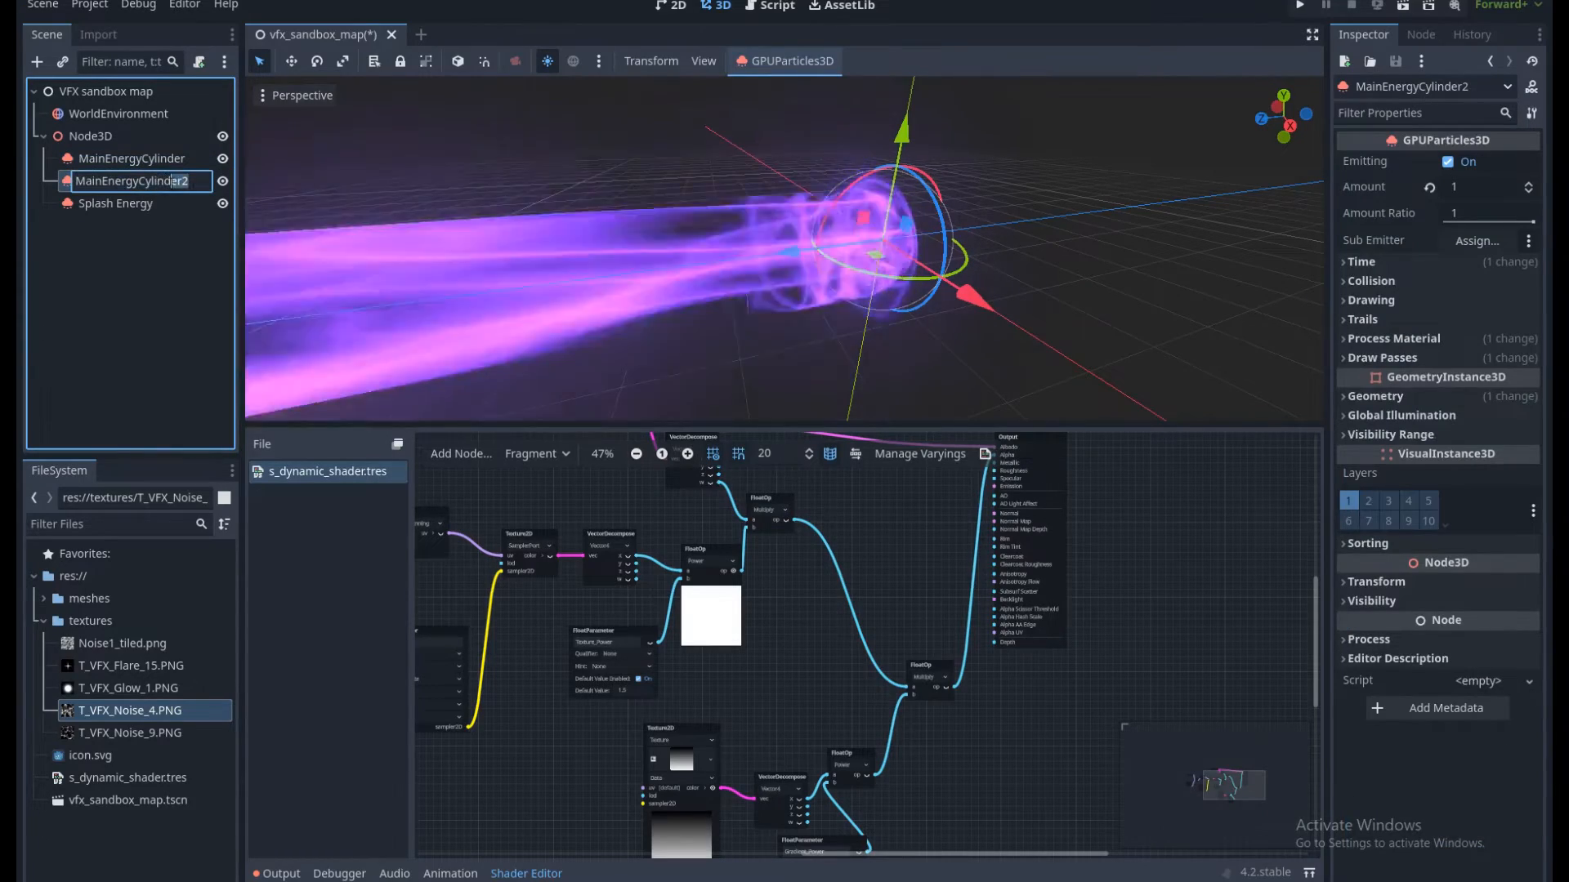
type("Little")
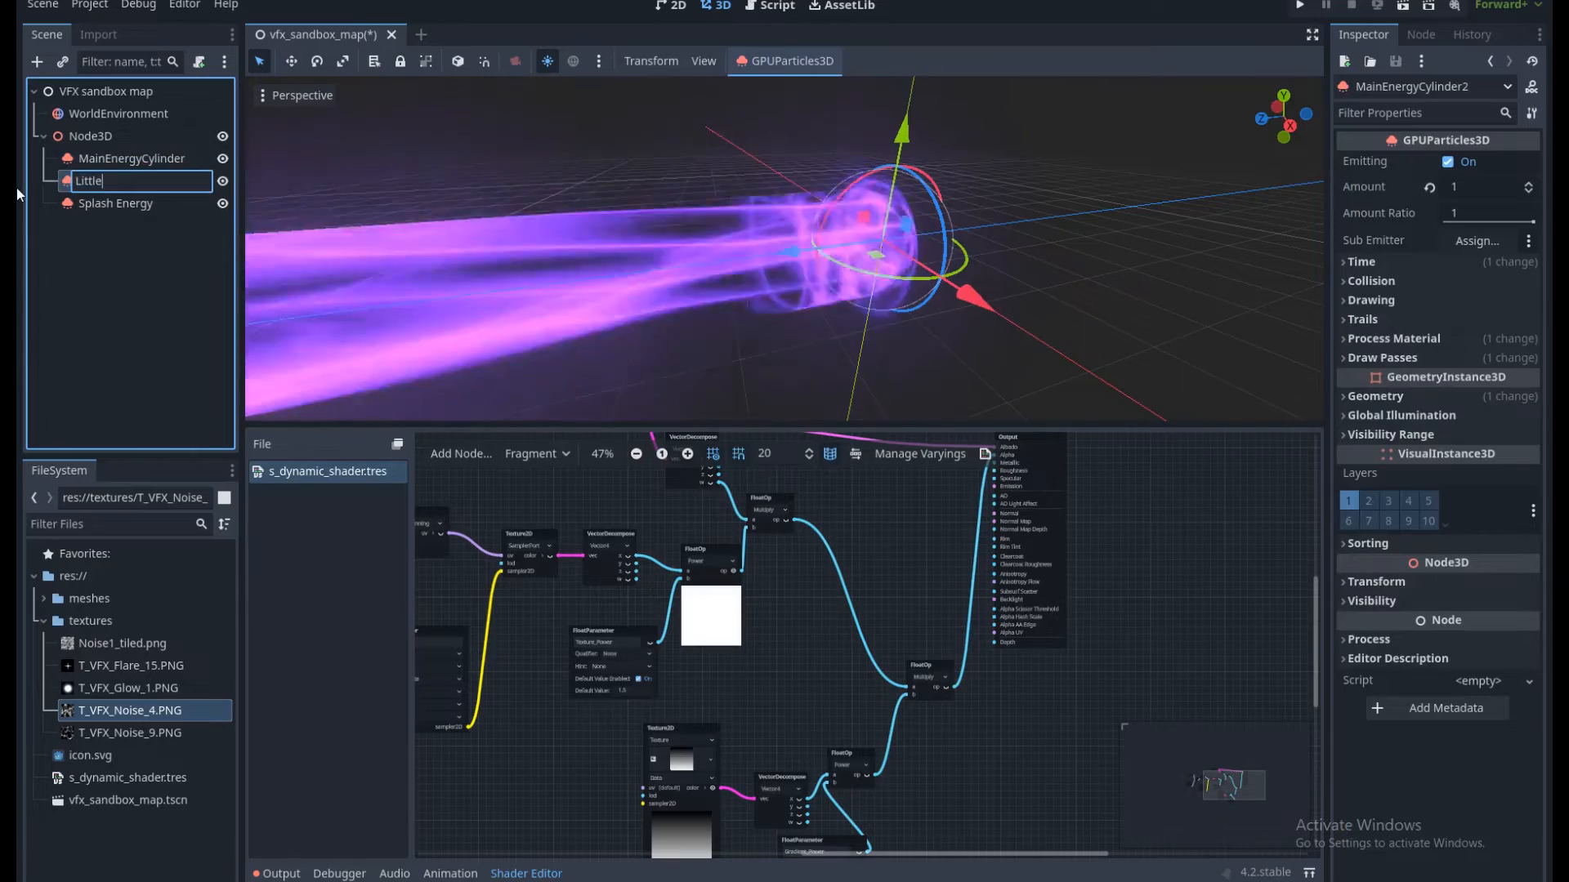
type("Cylinder")
key("Return")
key("ctrl+s")
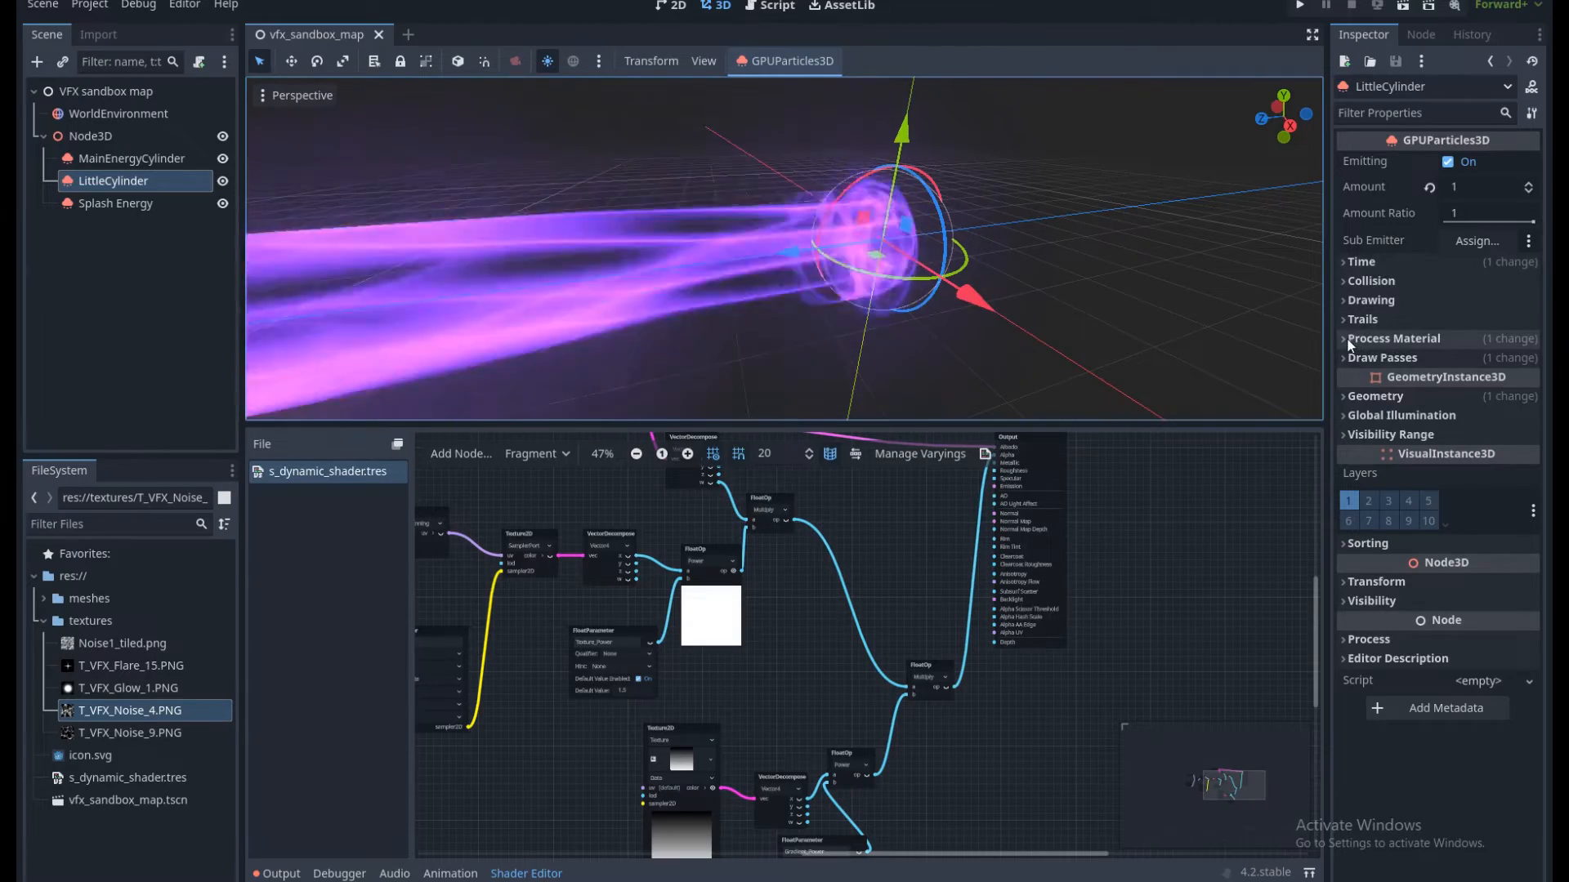
Make the process material of LittleCylinder unique so it is independent of the original cylinder's material.
left_click(1389, 338)
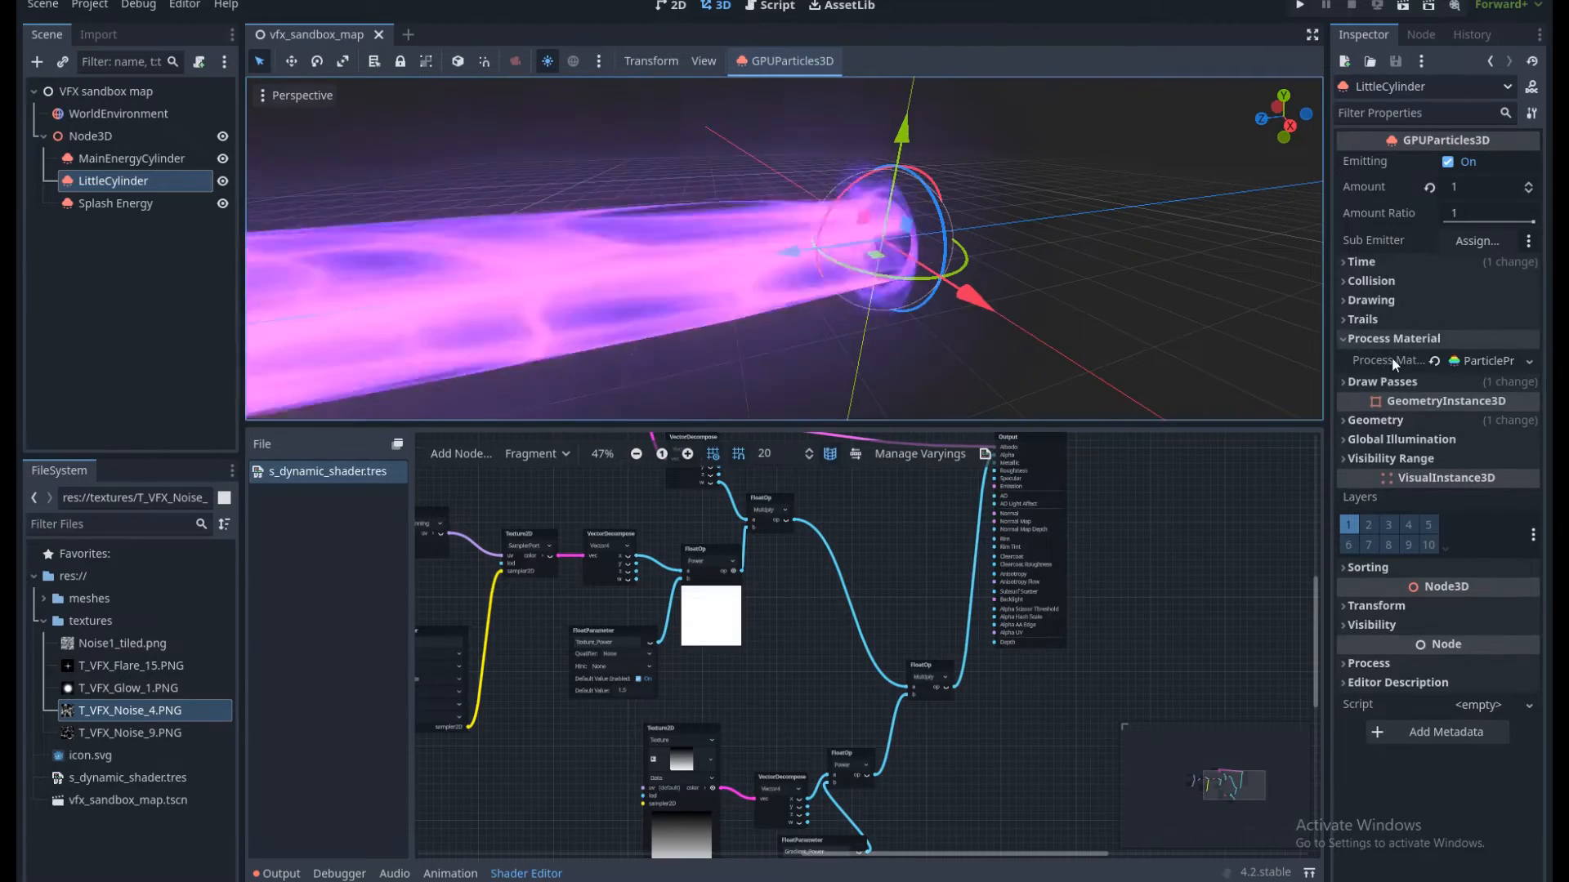
left_click(1482, 365)
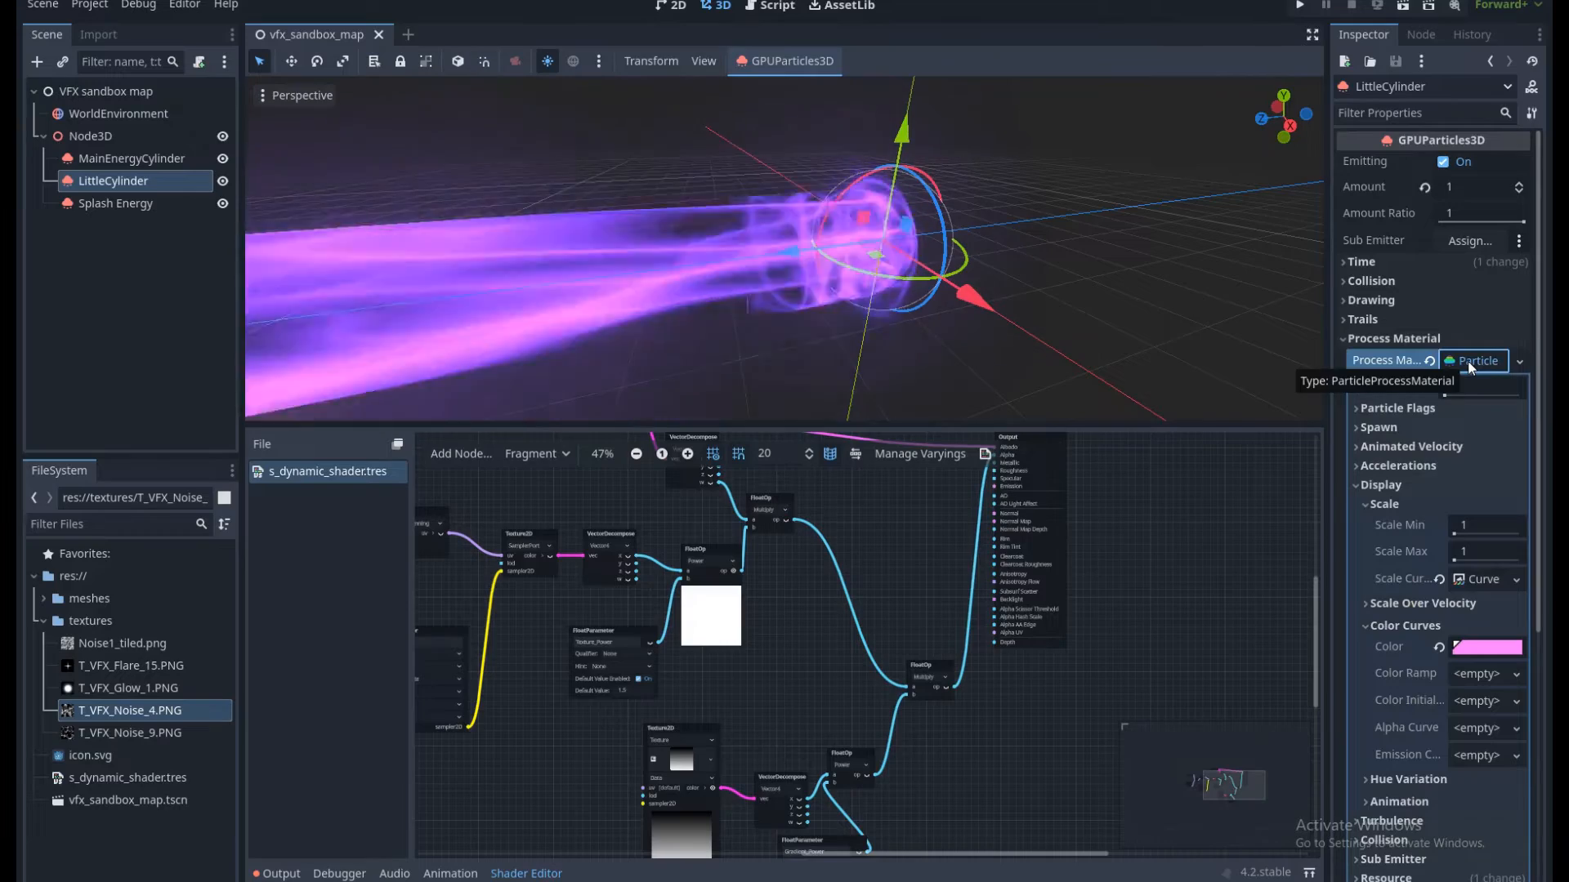
right_click(1467, 361)
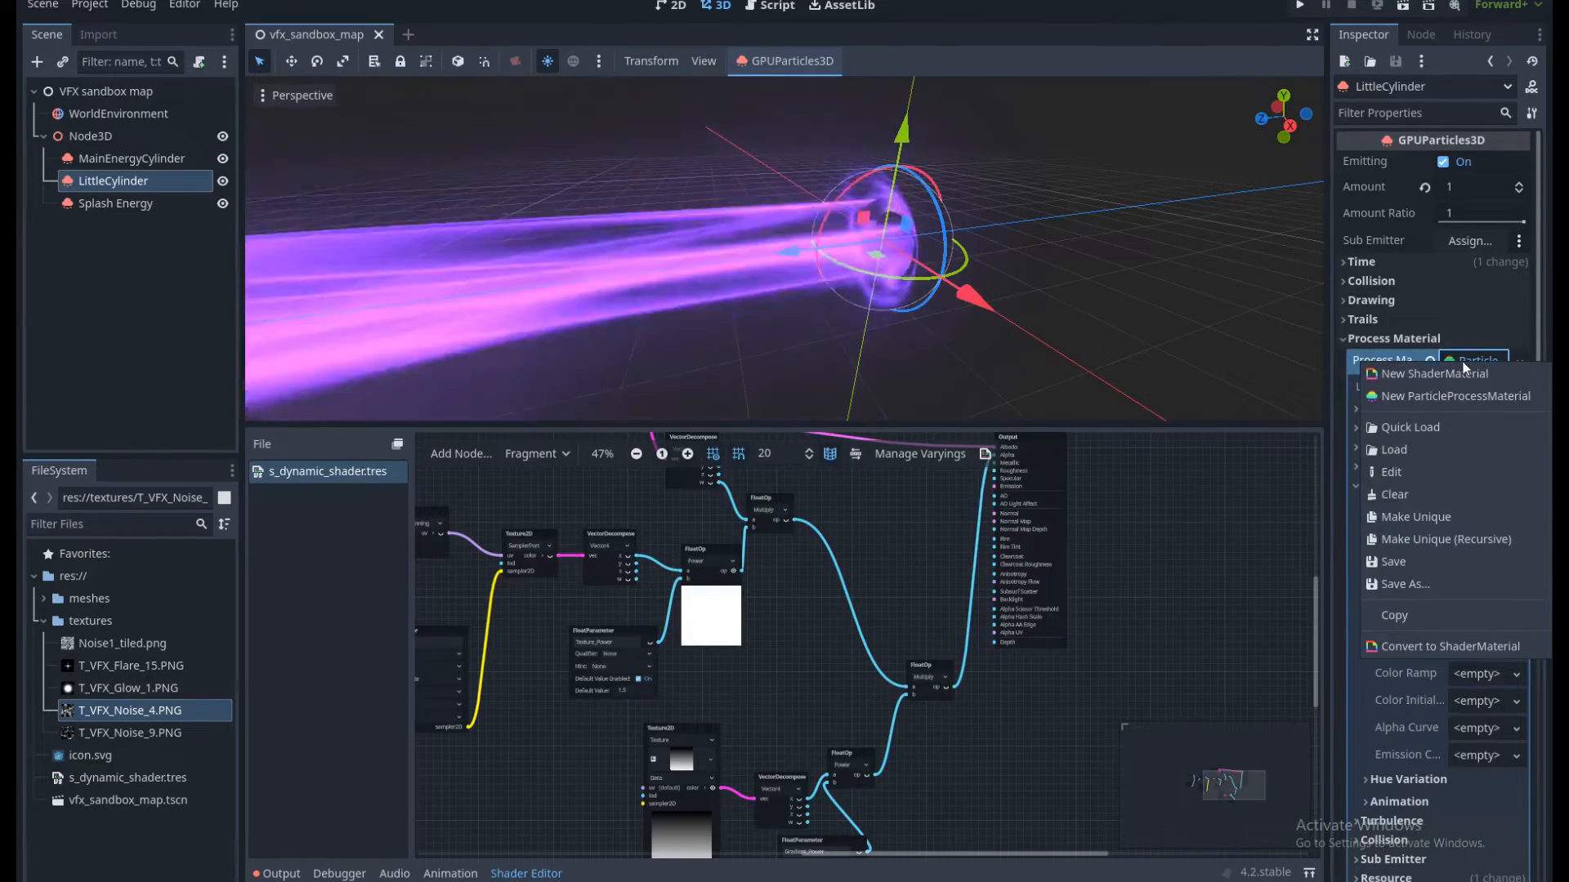
left_click(1422, 517)
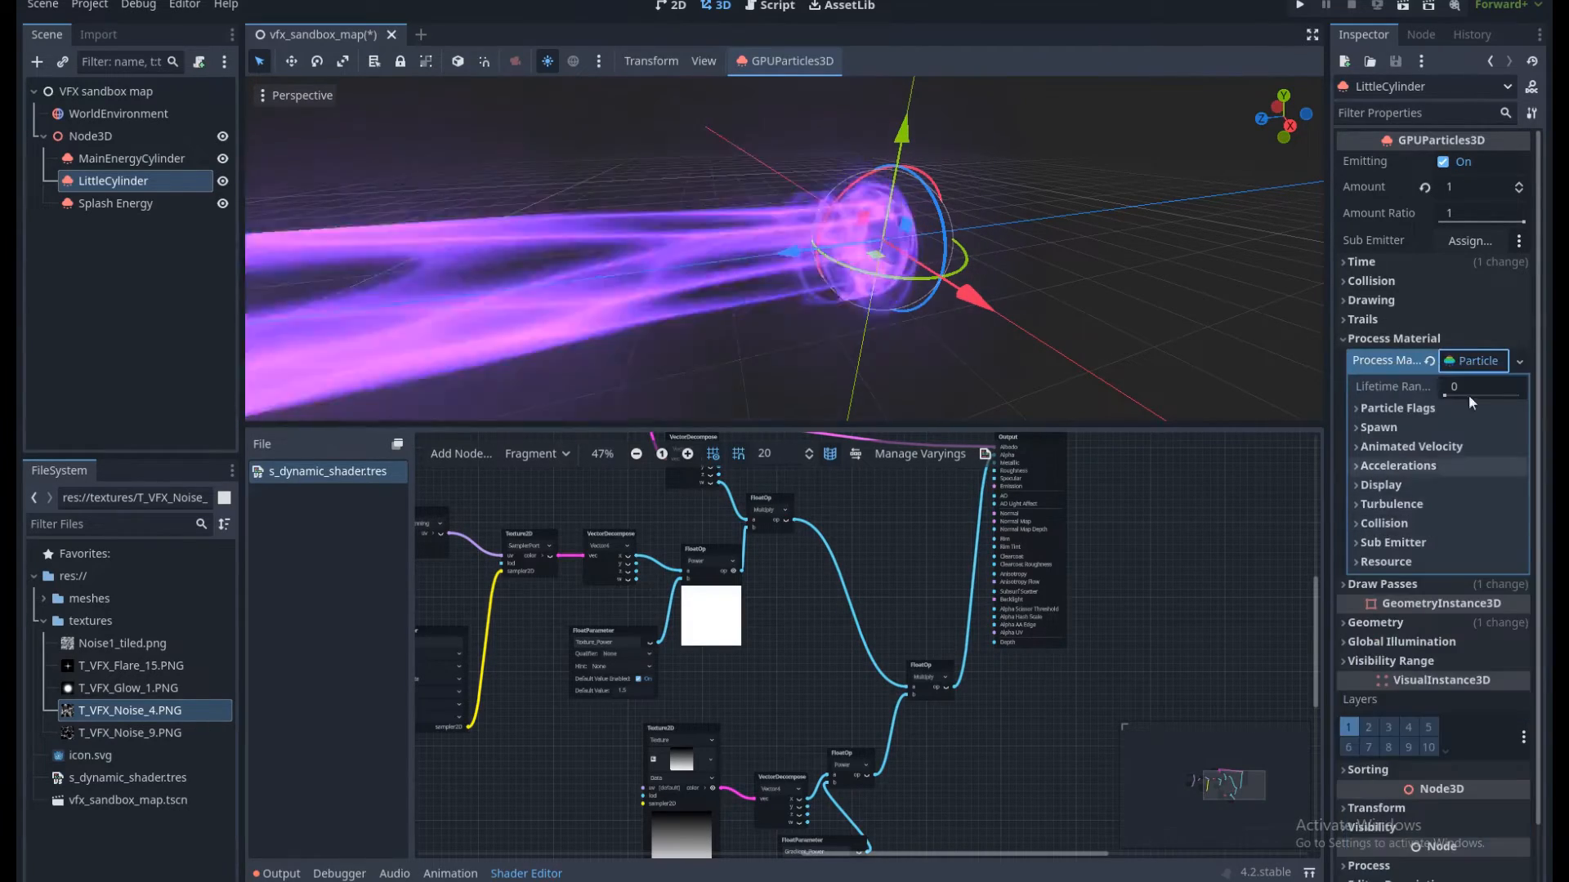
Set LittleCylinder's process material color to a bright pinkish white, using raw values G 1 and B 3 with red raised above 1.
left_click(1471, 365)
left_click(1481, 365)
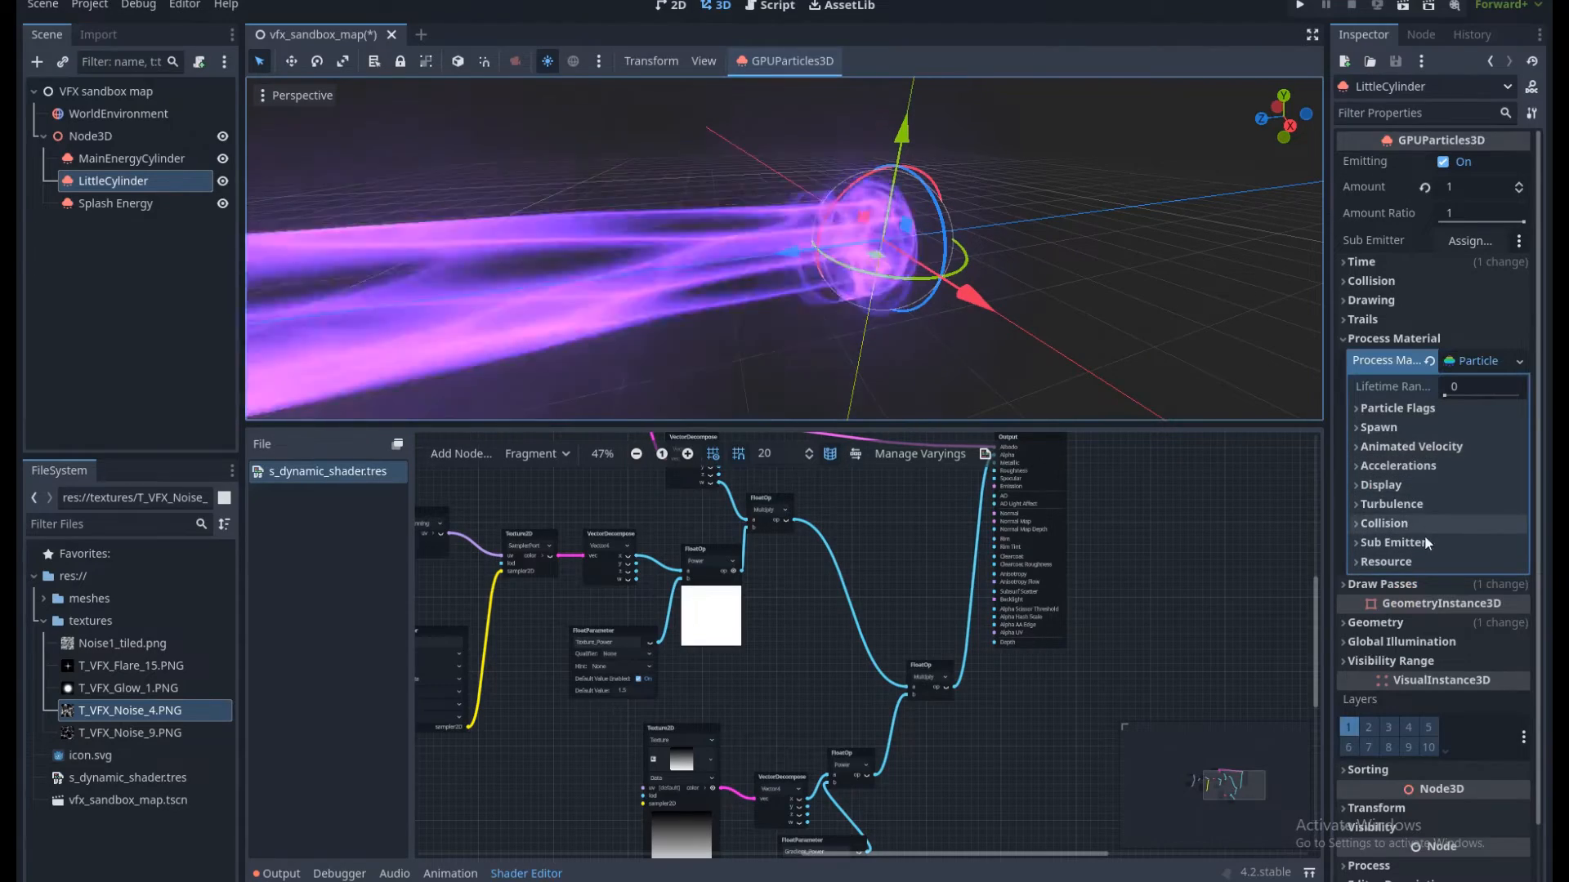
left_click(1376, 487)
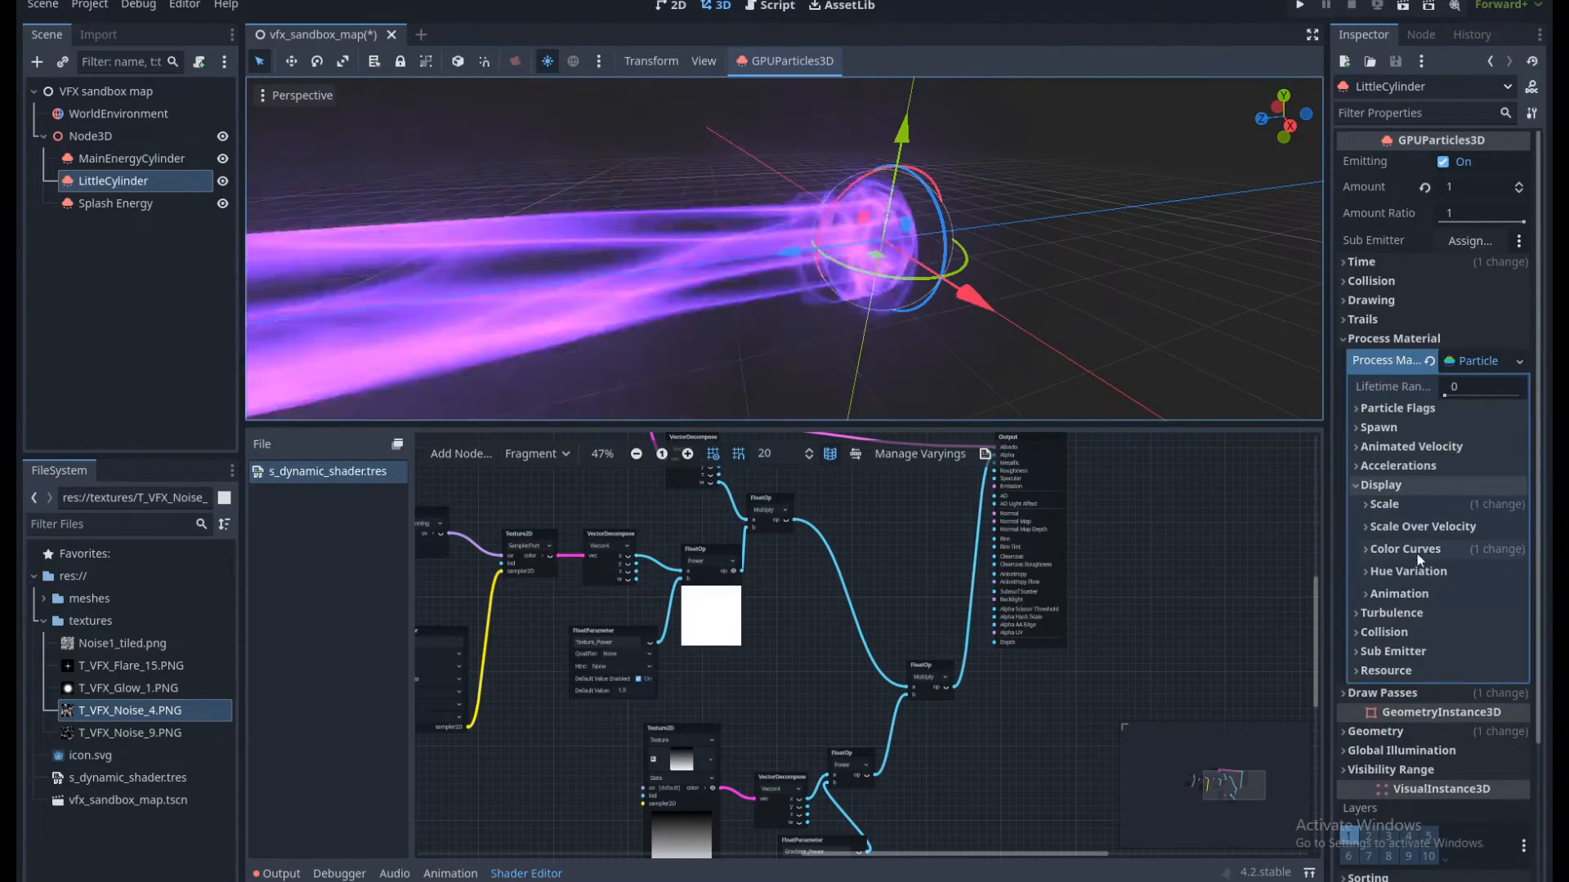
left_click(1444, 548)
left_click(1486, 571)
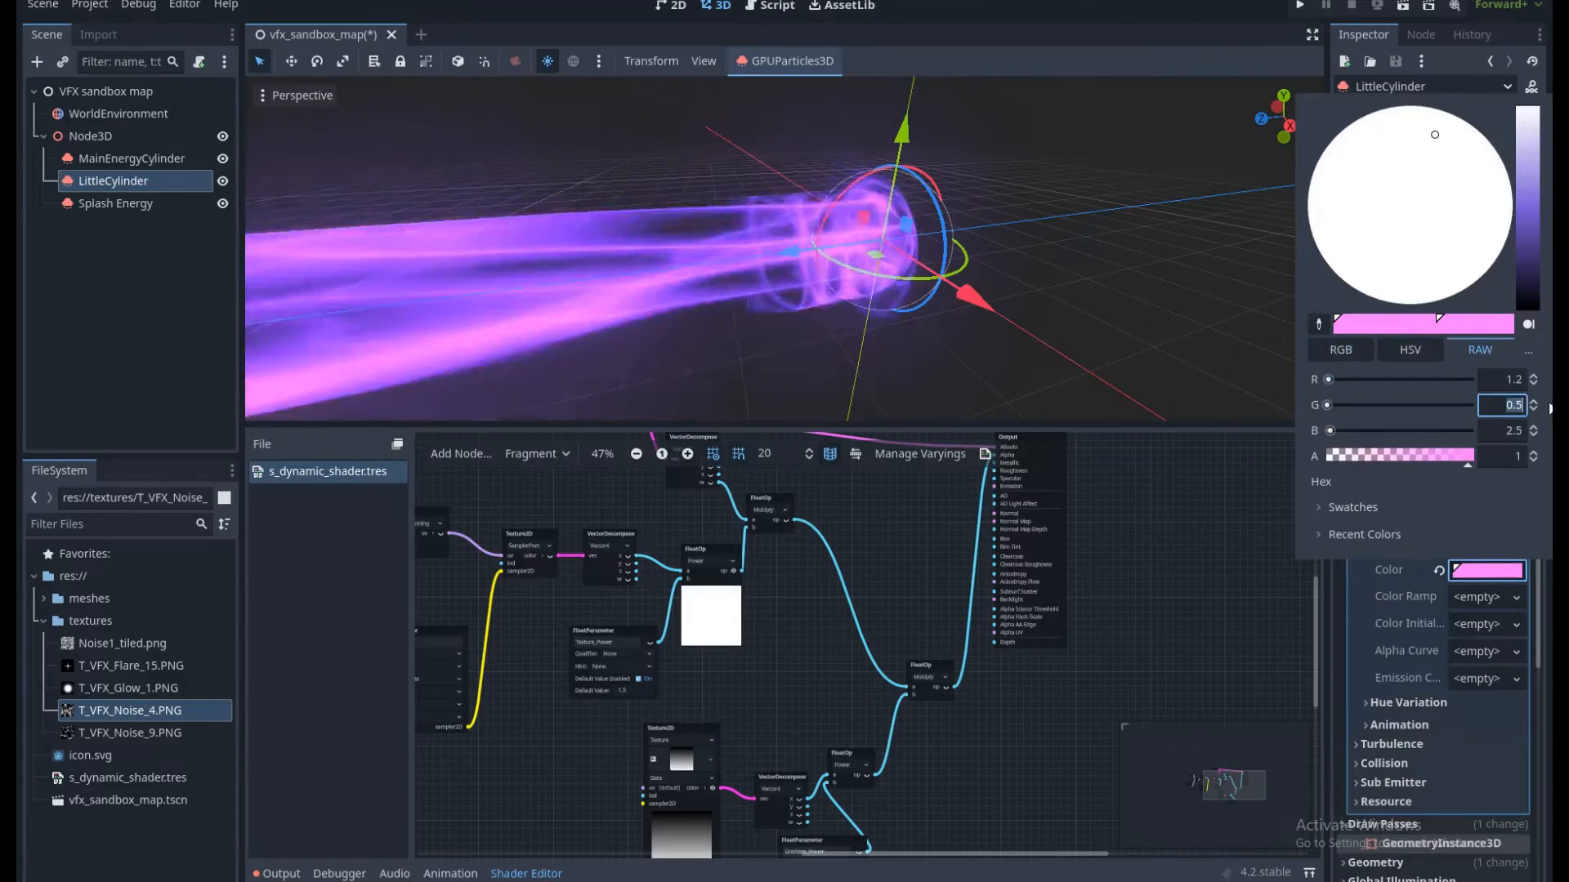
key("Tab")
type("3")
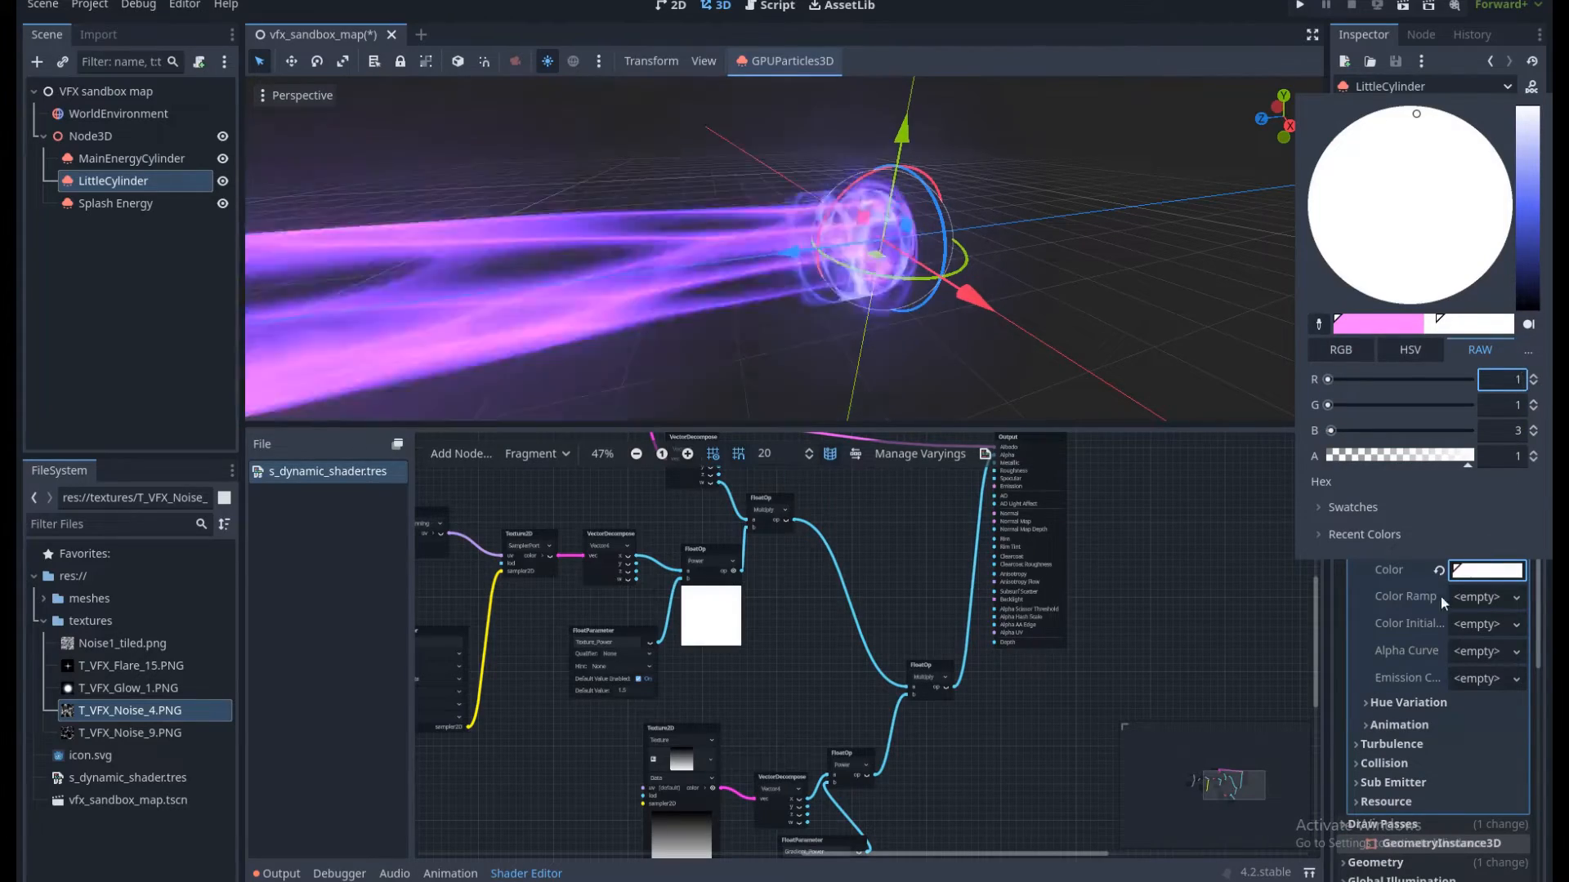
left_click(1428, 599)
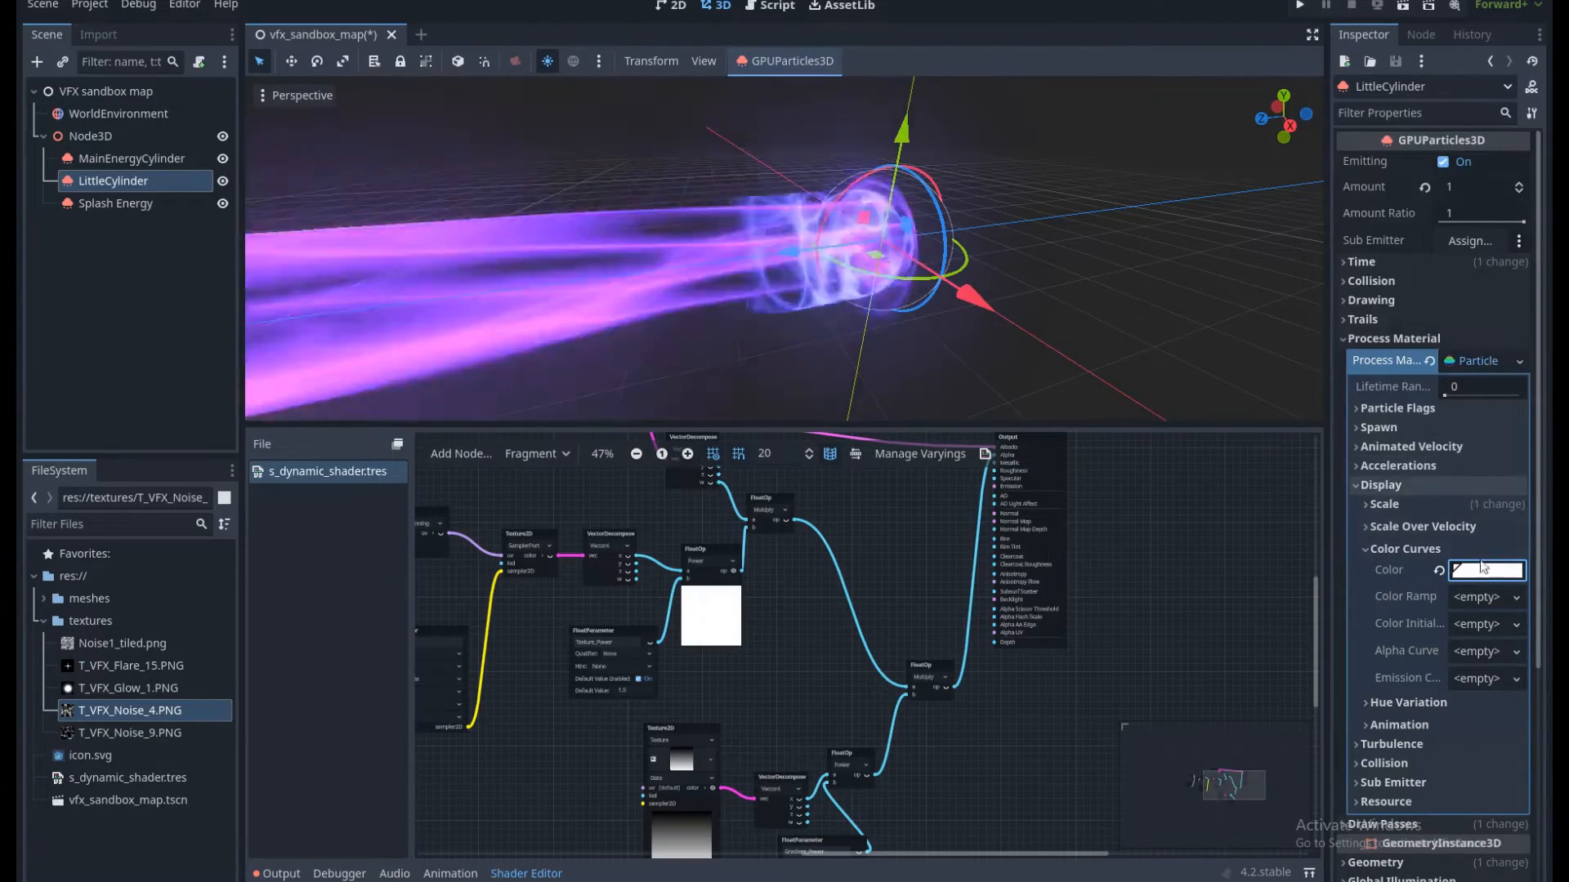
left_click(1483, 570)
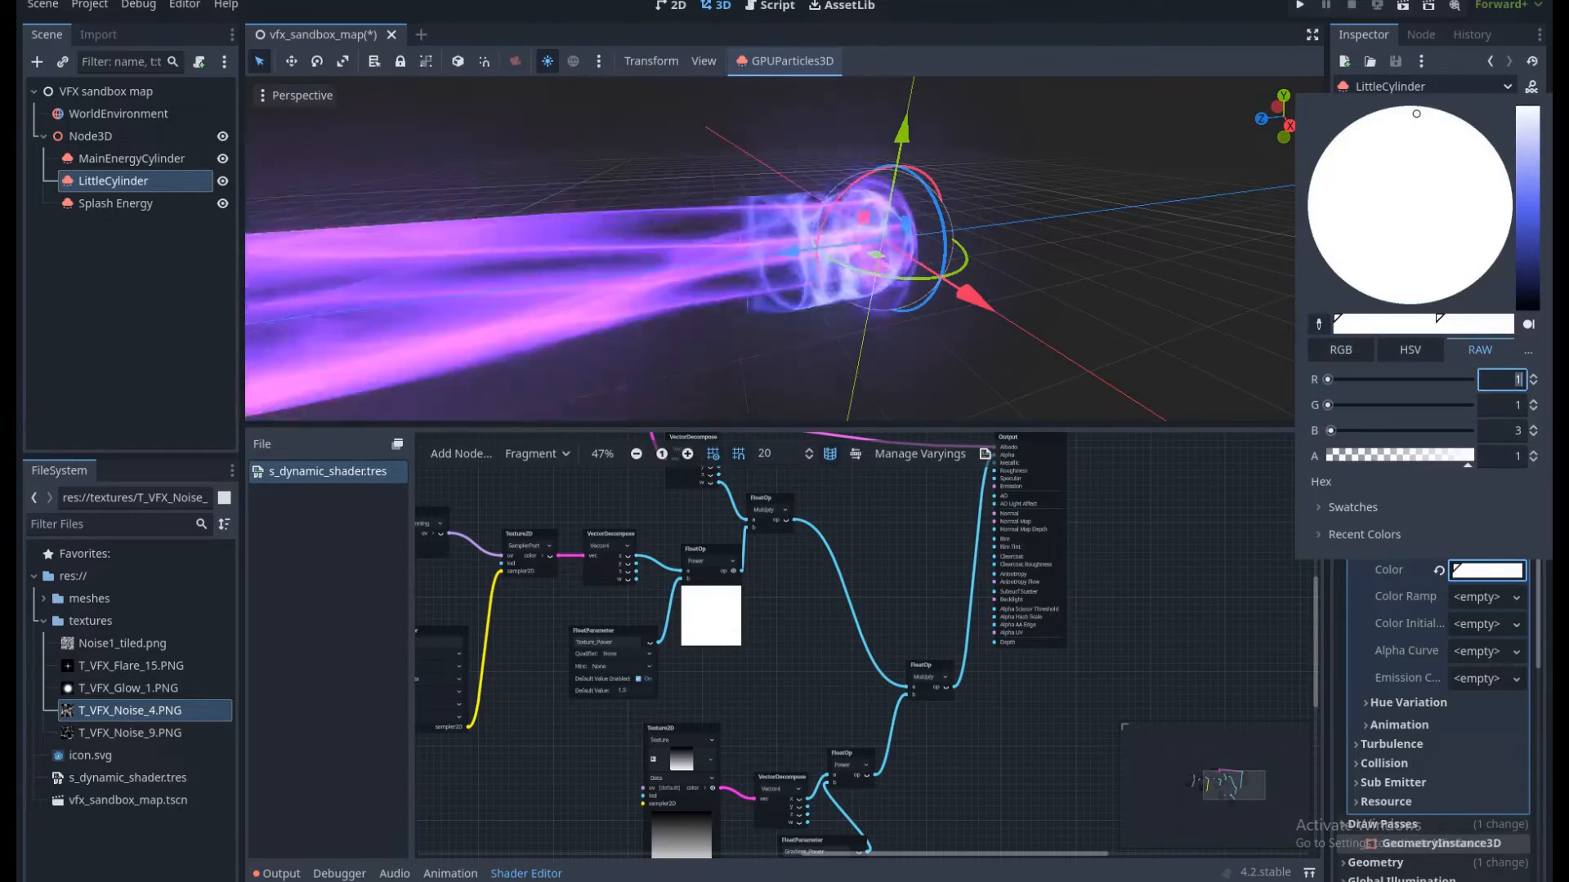
left_click(1387, 617)
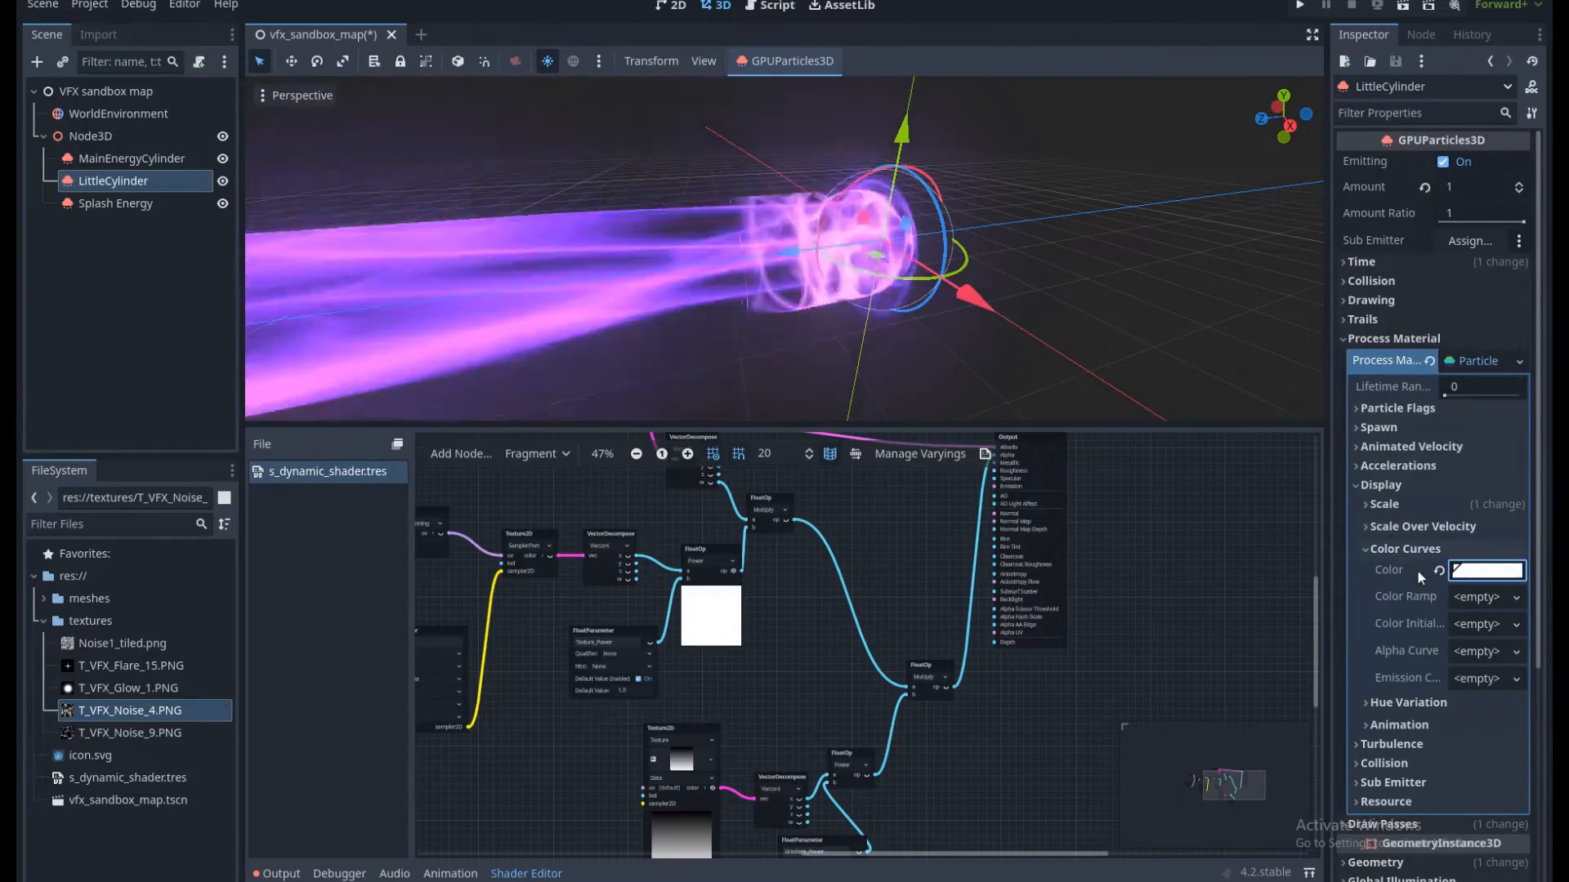
Set both Scale Min and Scale Max of LittleCylinder's process material to 0.3.
scroll(1417, 570, "down", 5)
scroll(1415, 483, "up", 3)
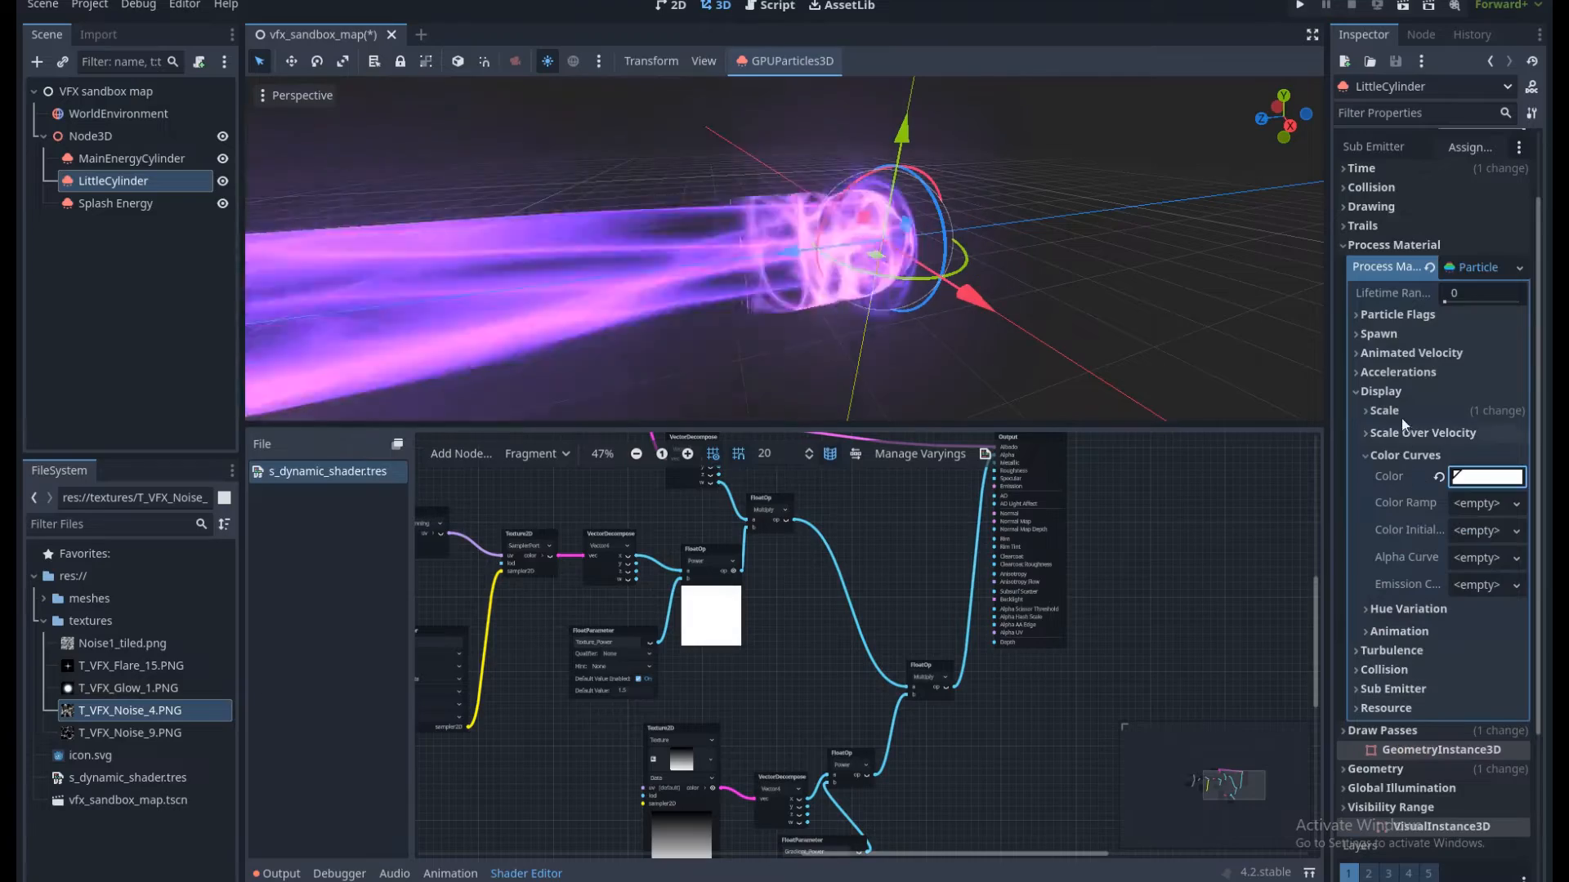
left_click(1371, 410)
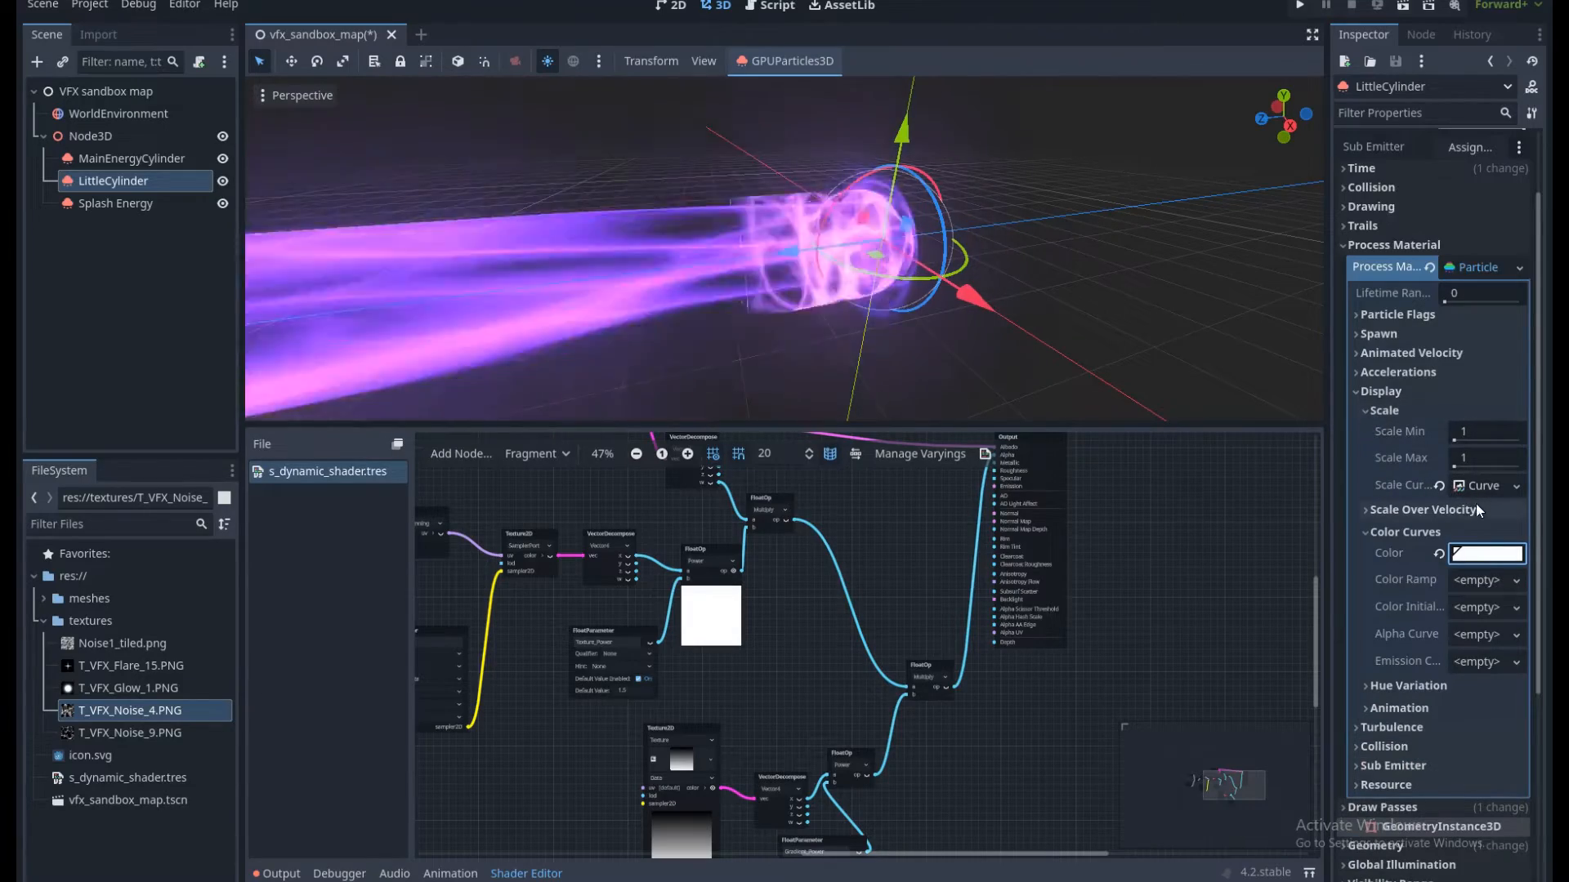
left_click(1480, 488)
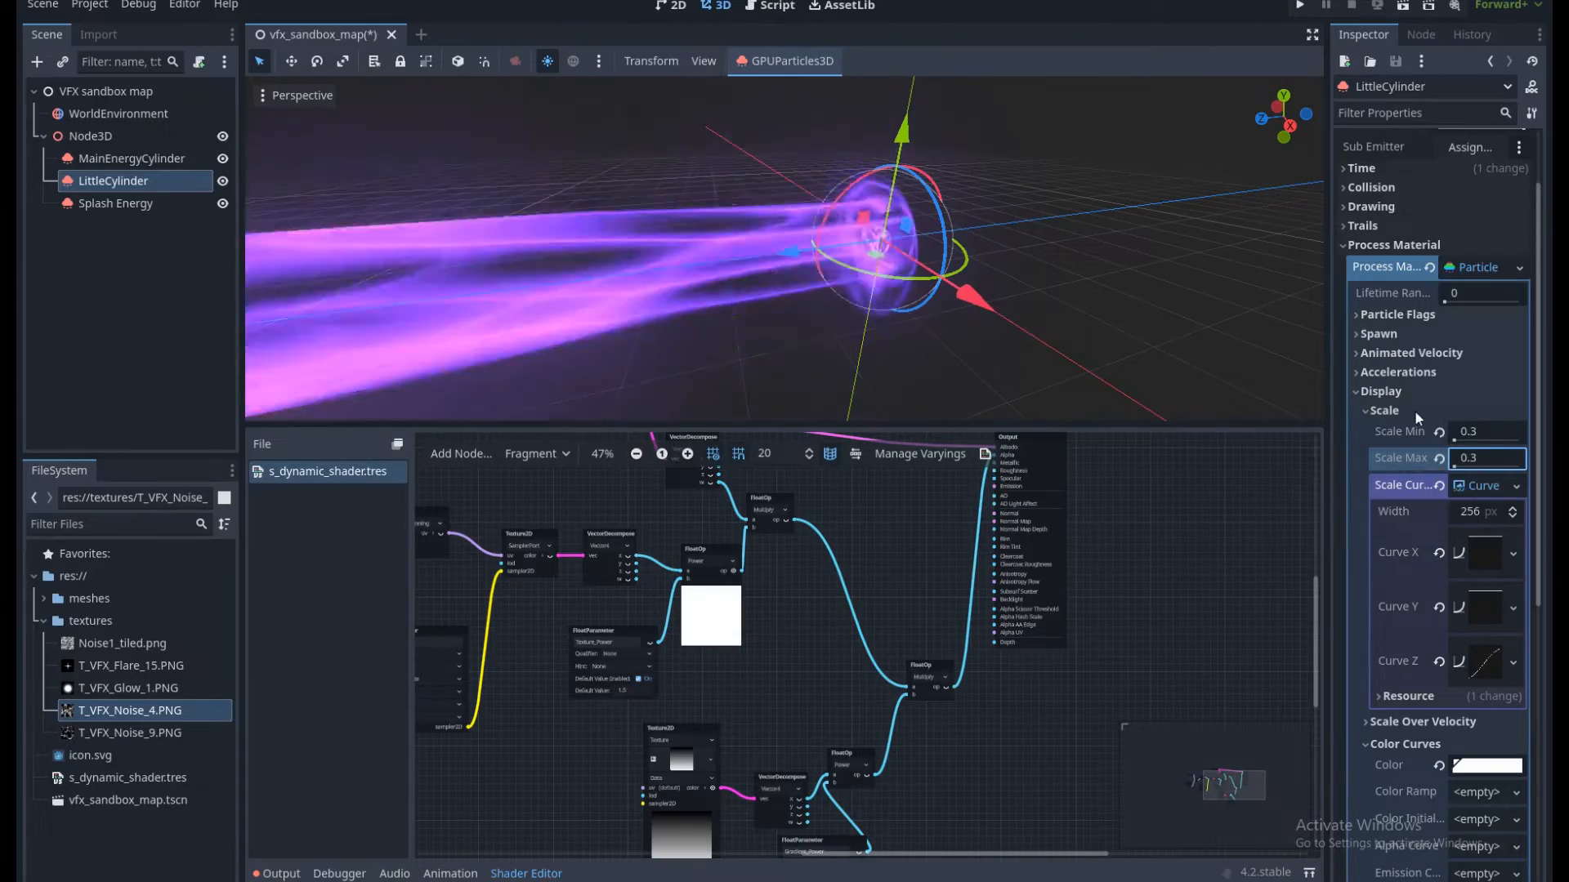
left_click(1415, 410)
Clear the material override in LittleCylinder's geometry settings.
scroll(1454, 505, "down", 5)
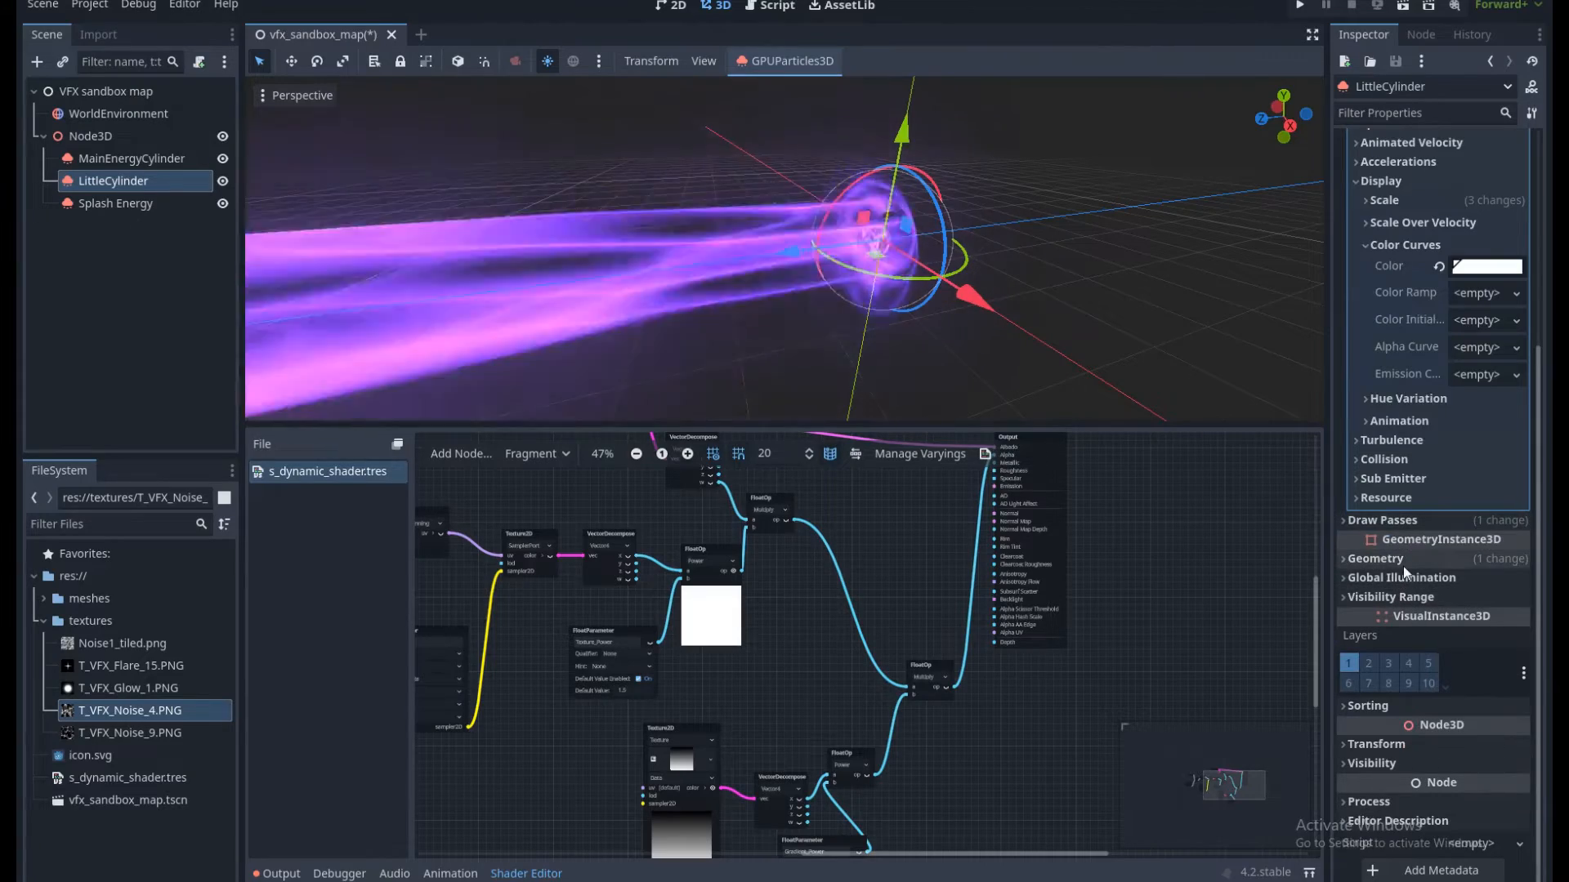
left_click(1402, 561)
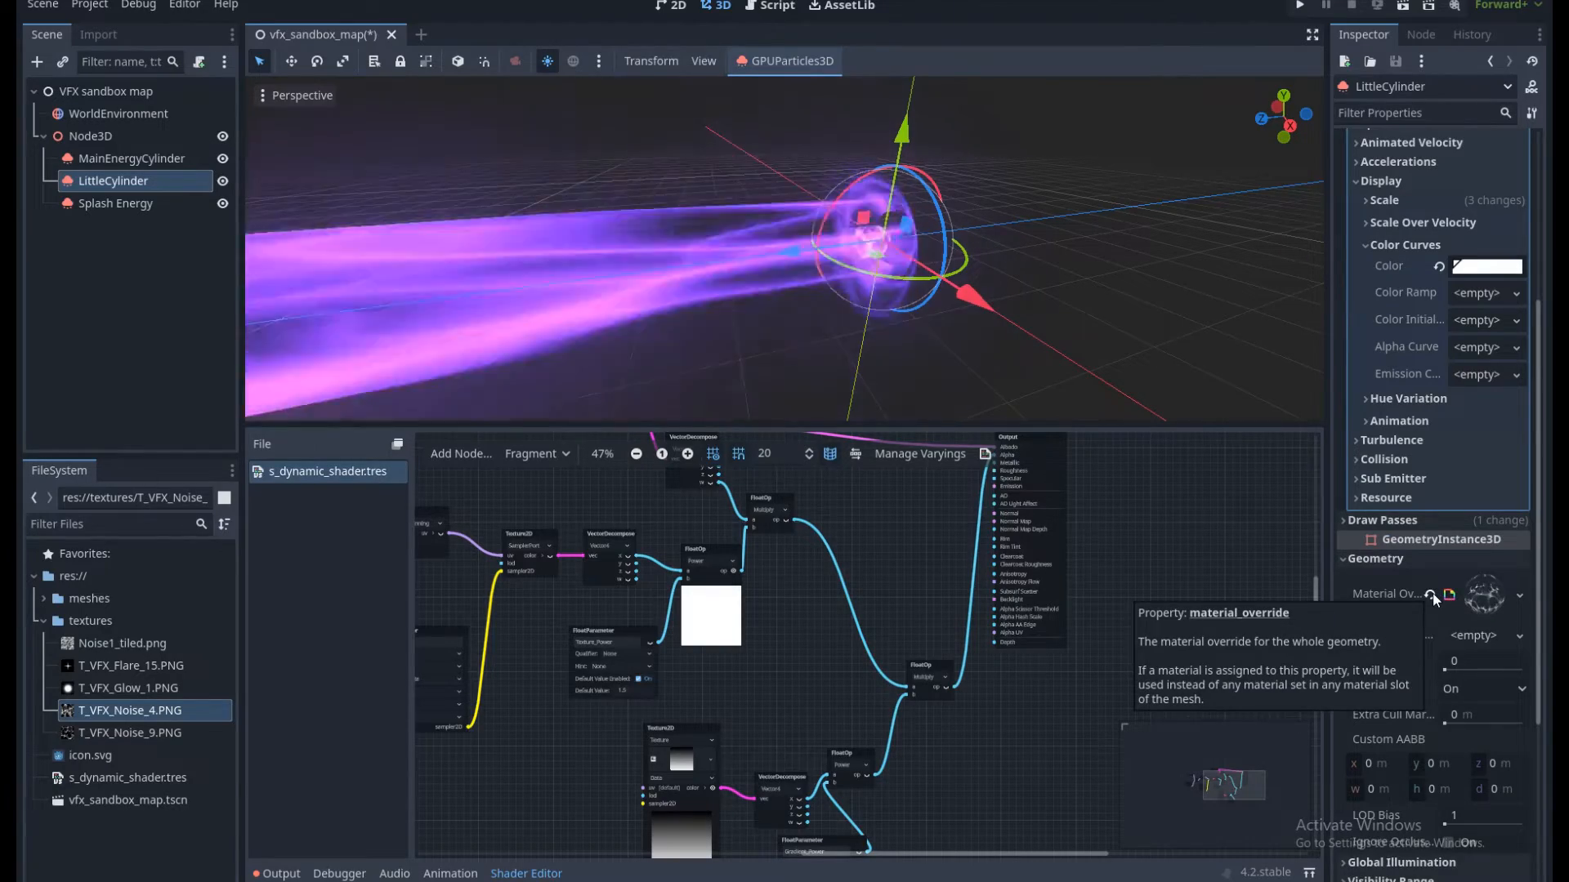
left_click(1433, 593)
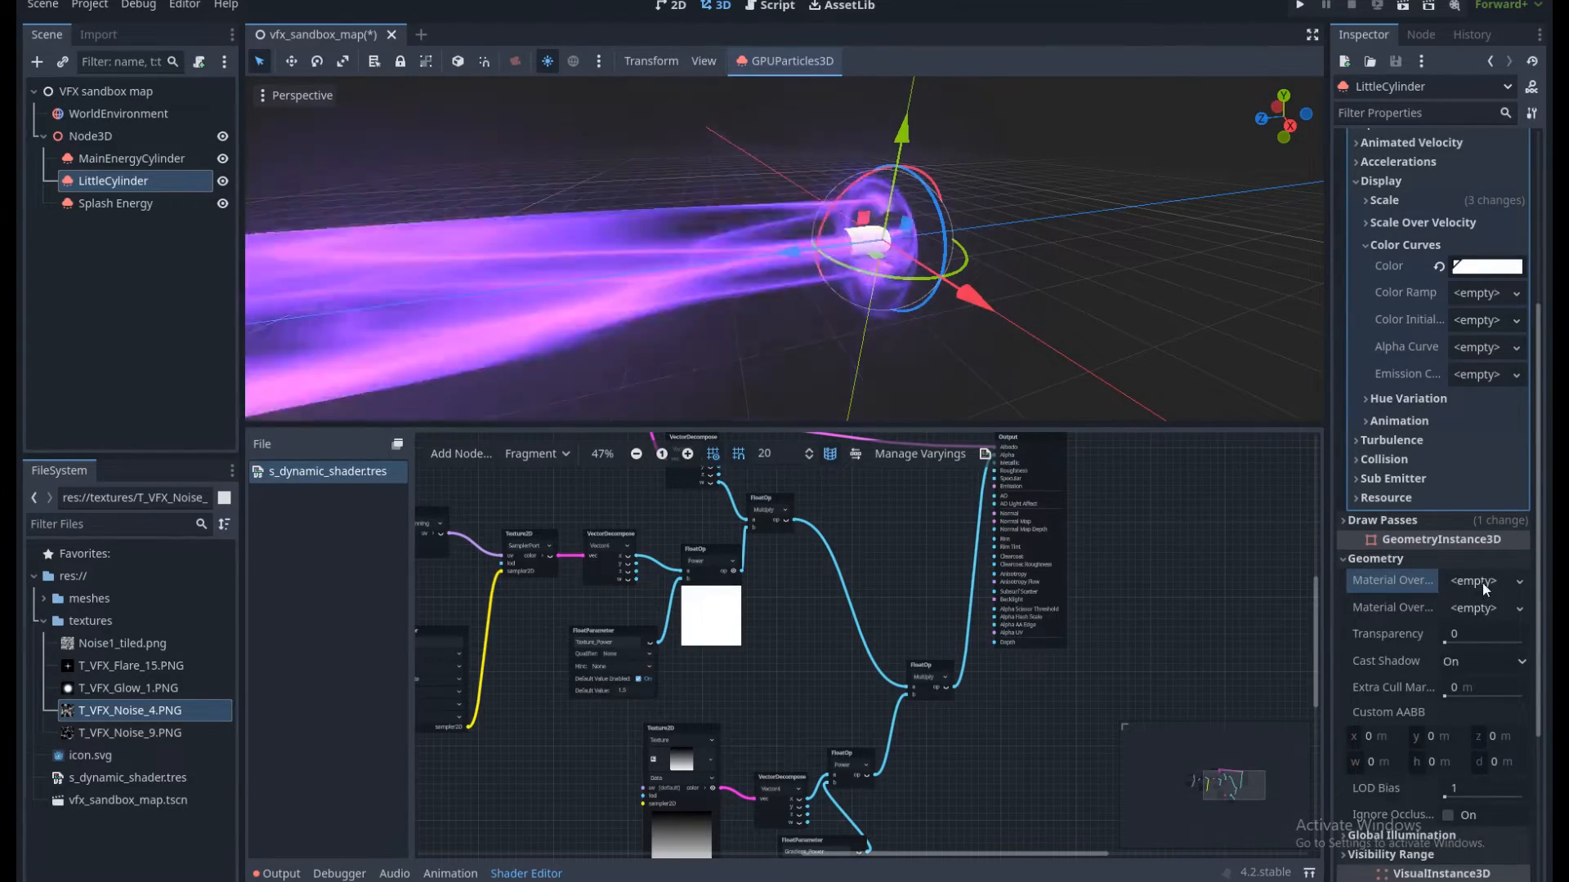
Give LittleCylinder a new ShaderMaterial as its material override and assign s_dynamic_shader.tres as the shader.
left_click(1482, 581)
left_click(1467, 652)
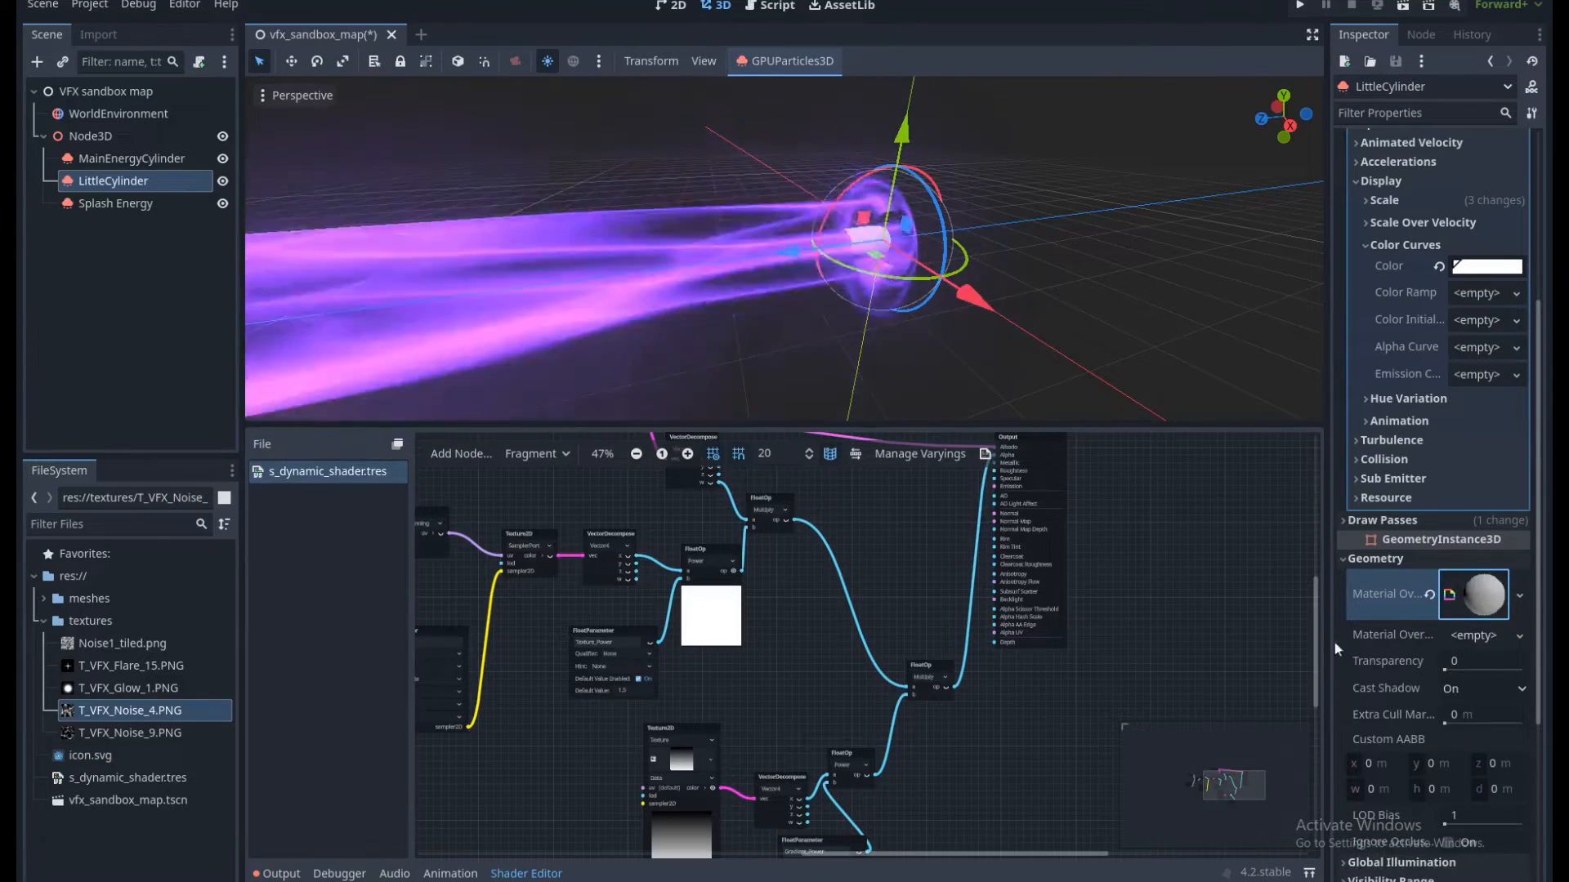
left_click(1459, 596)
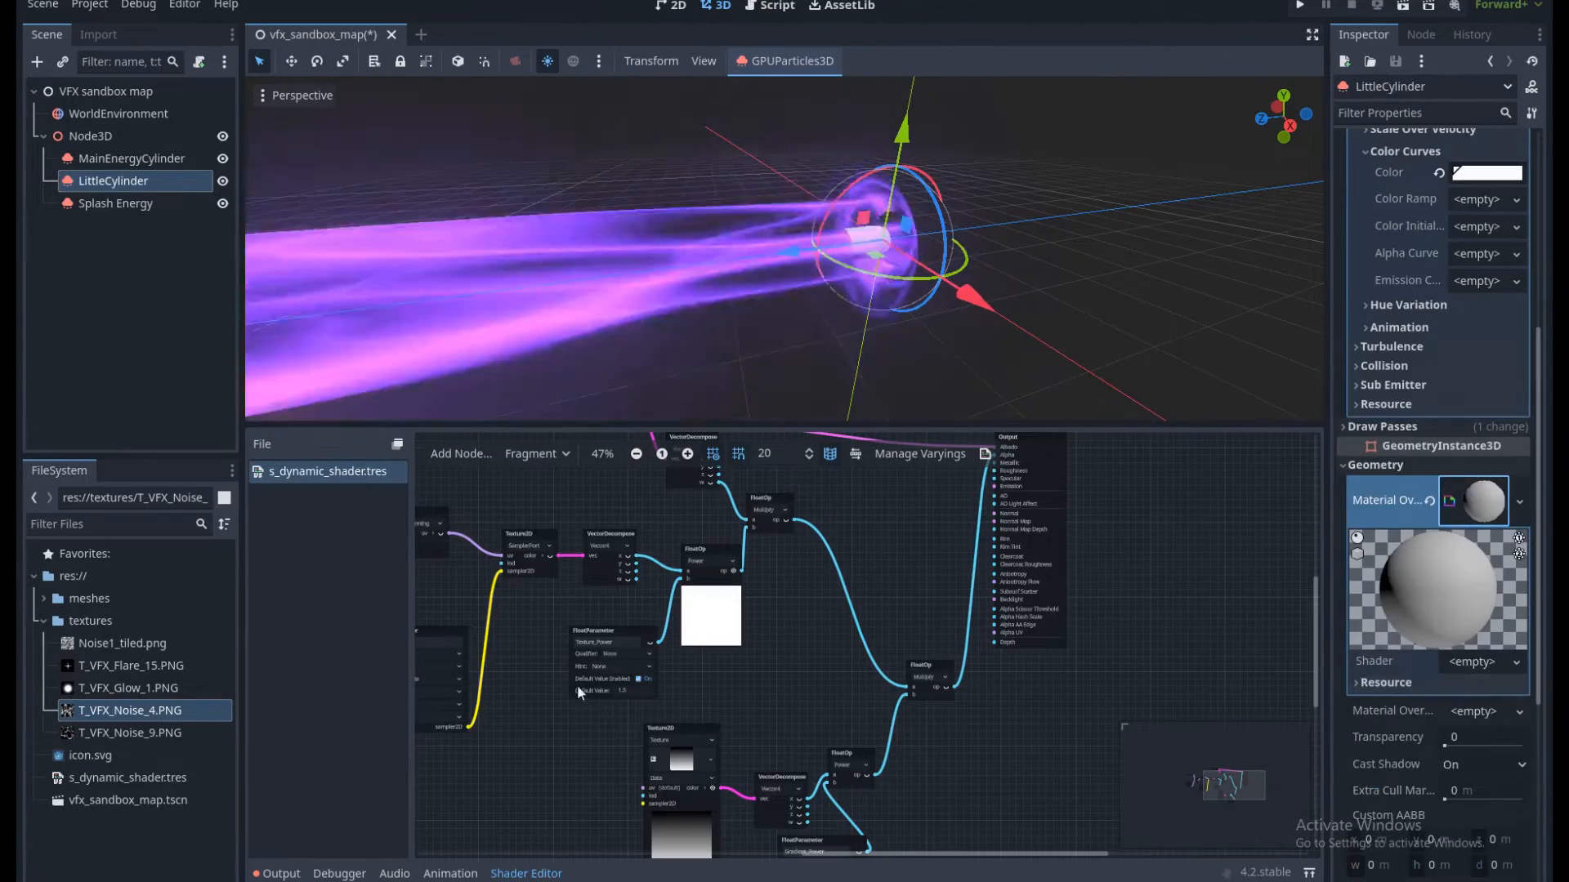
left_click(148, 780)
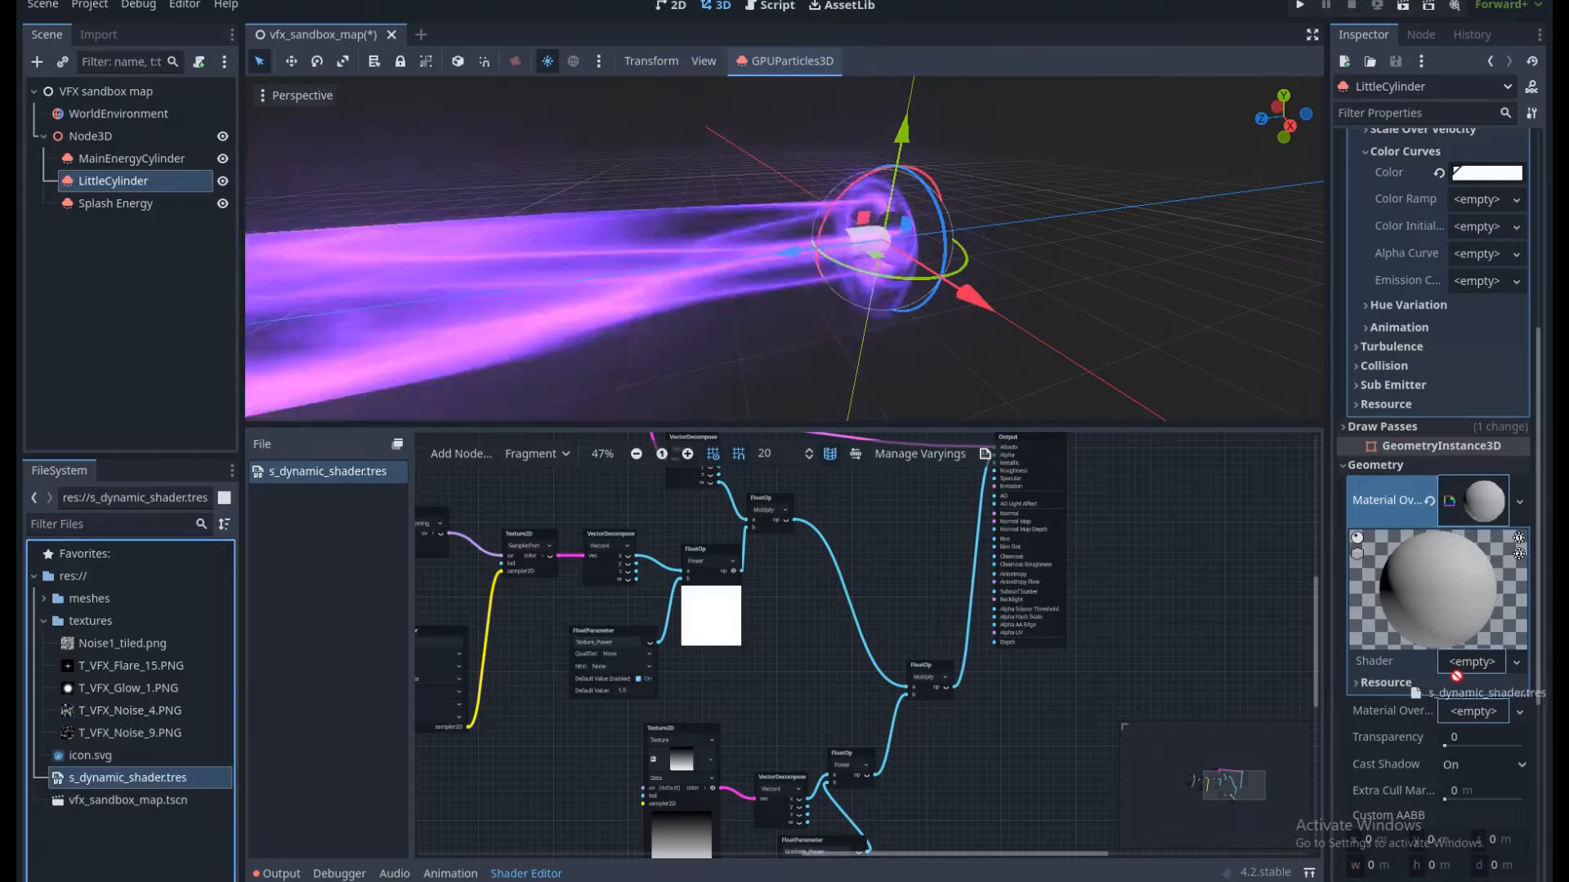
left_click_drag(1455, 674, 1473, 670)
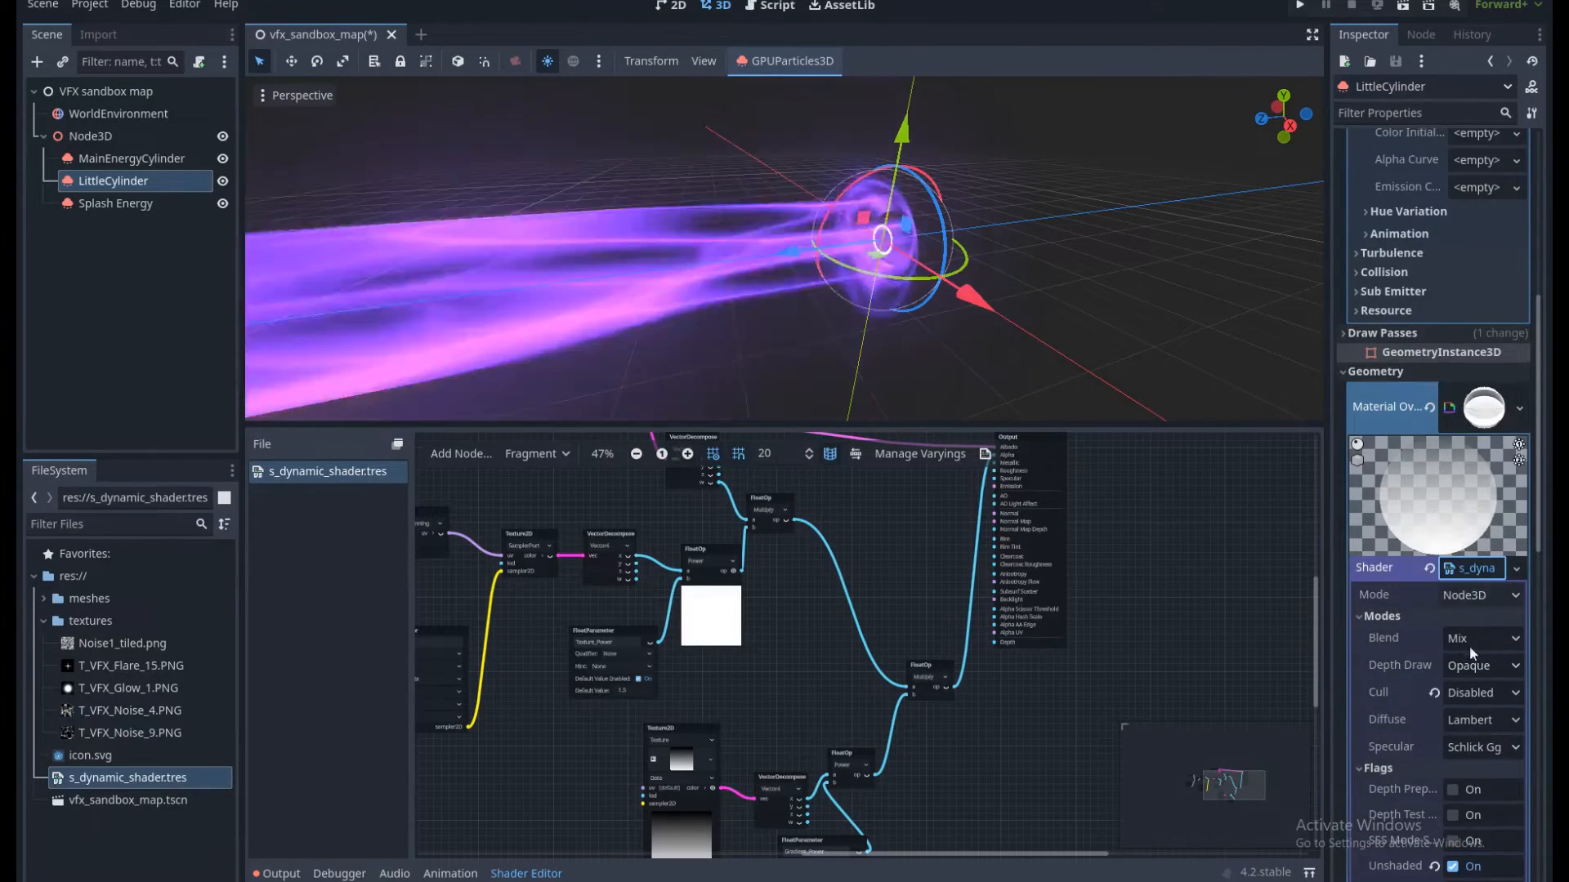
Assign Noise1_tiled.png as the energy texture in the shader parameters of LittleCylinder's override material.
left_click(1400, 617)
left_click(1394, 636)
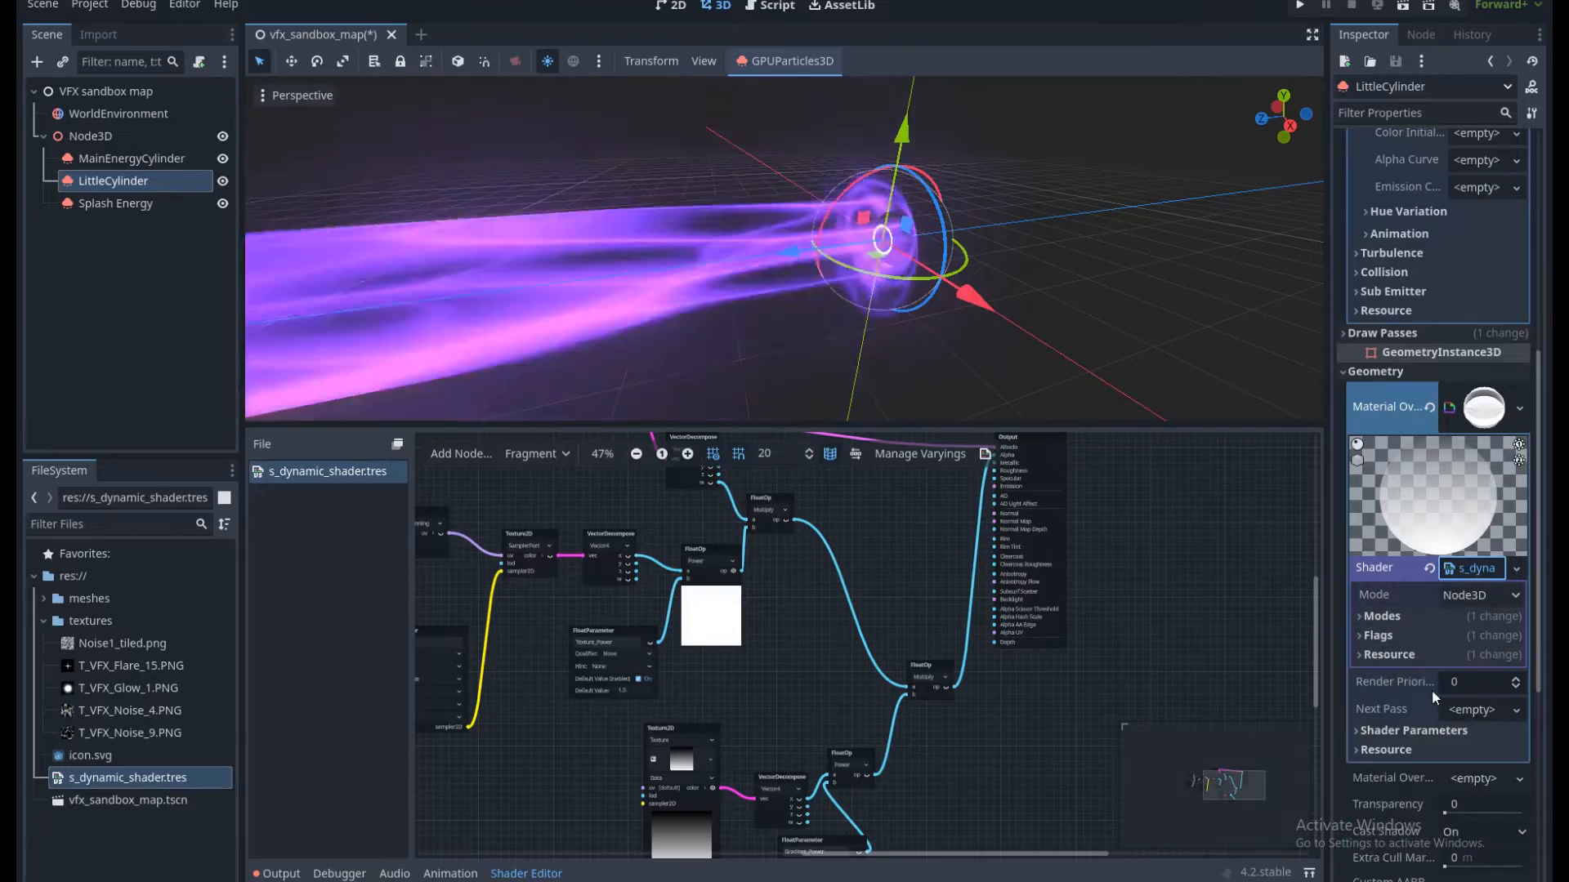
left_click(1403, 729)
scroll(1428, 699, "down", 3)
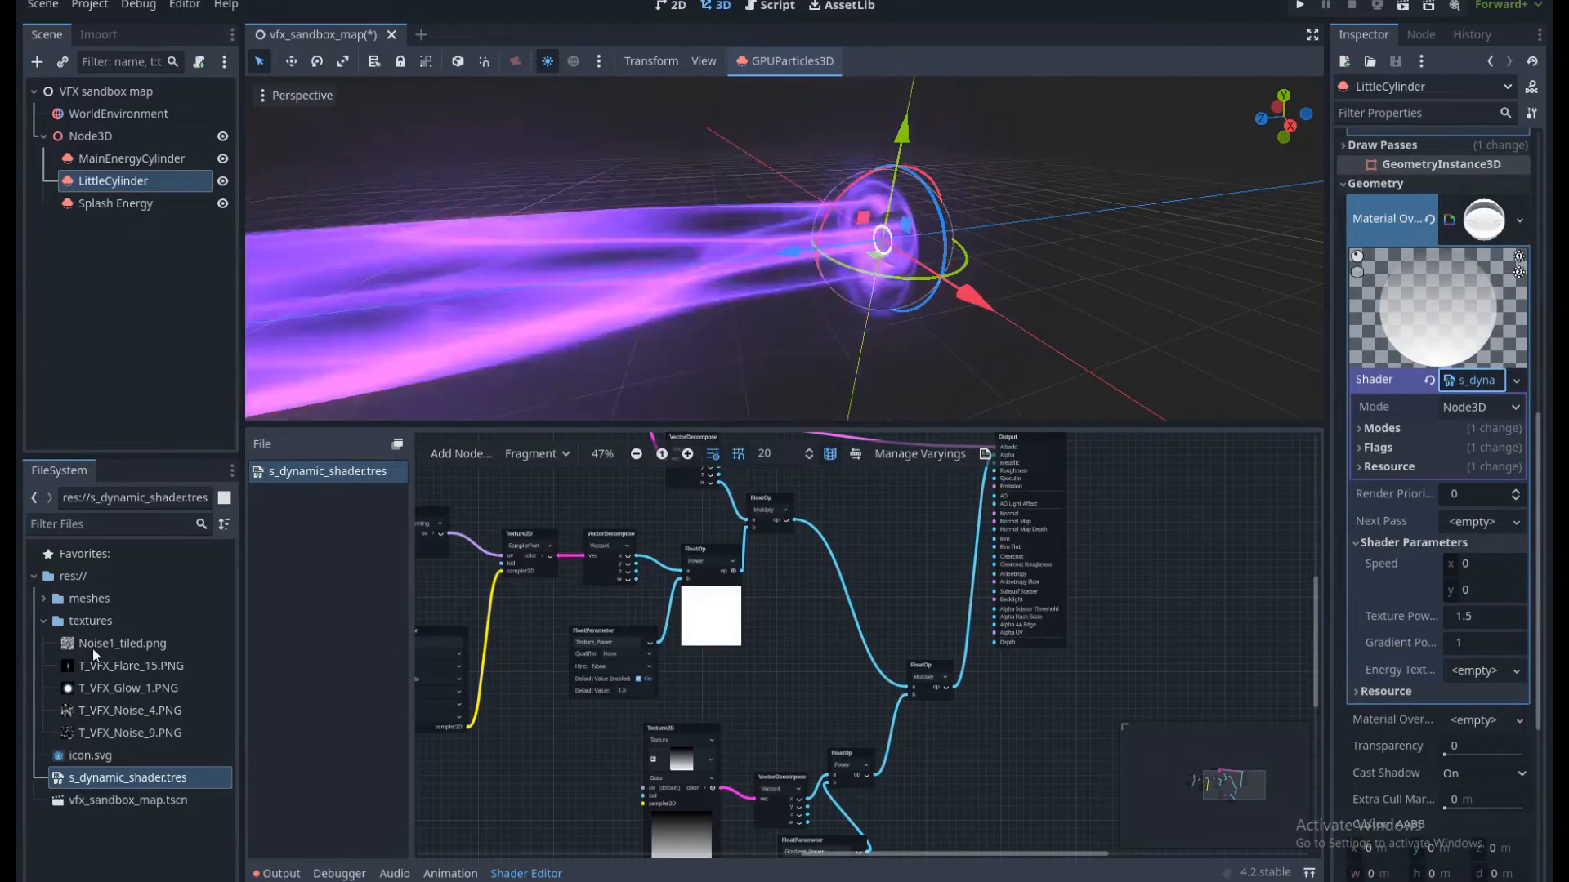
left_click_drag(108, 645, 1453, 673)
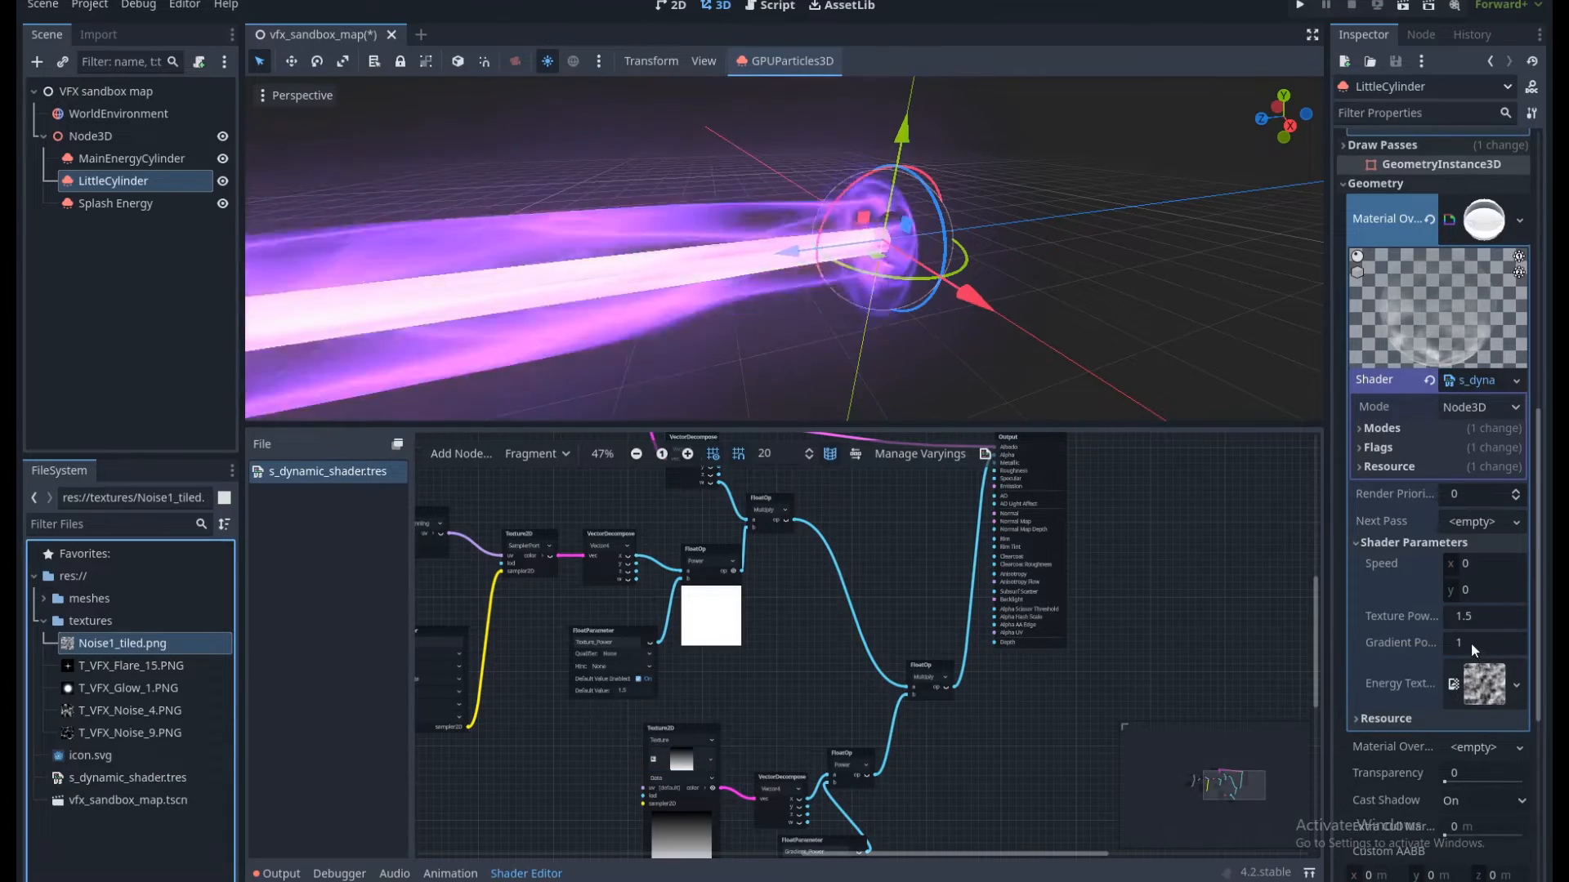
Set LittleCylinder's shader Speed to x 2 and y -1, and its texture power to 2.
left_click(1477, 563)
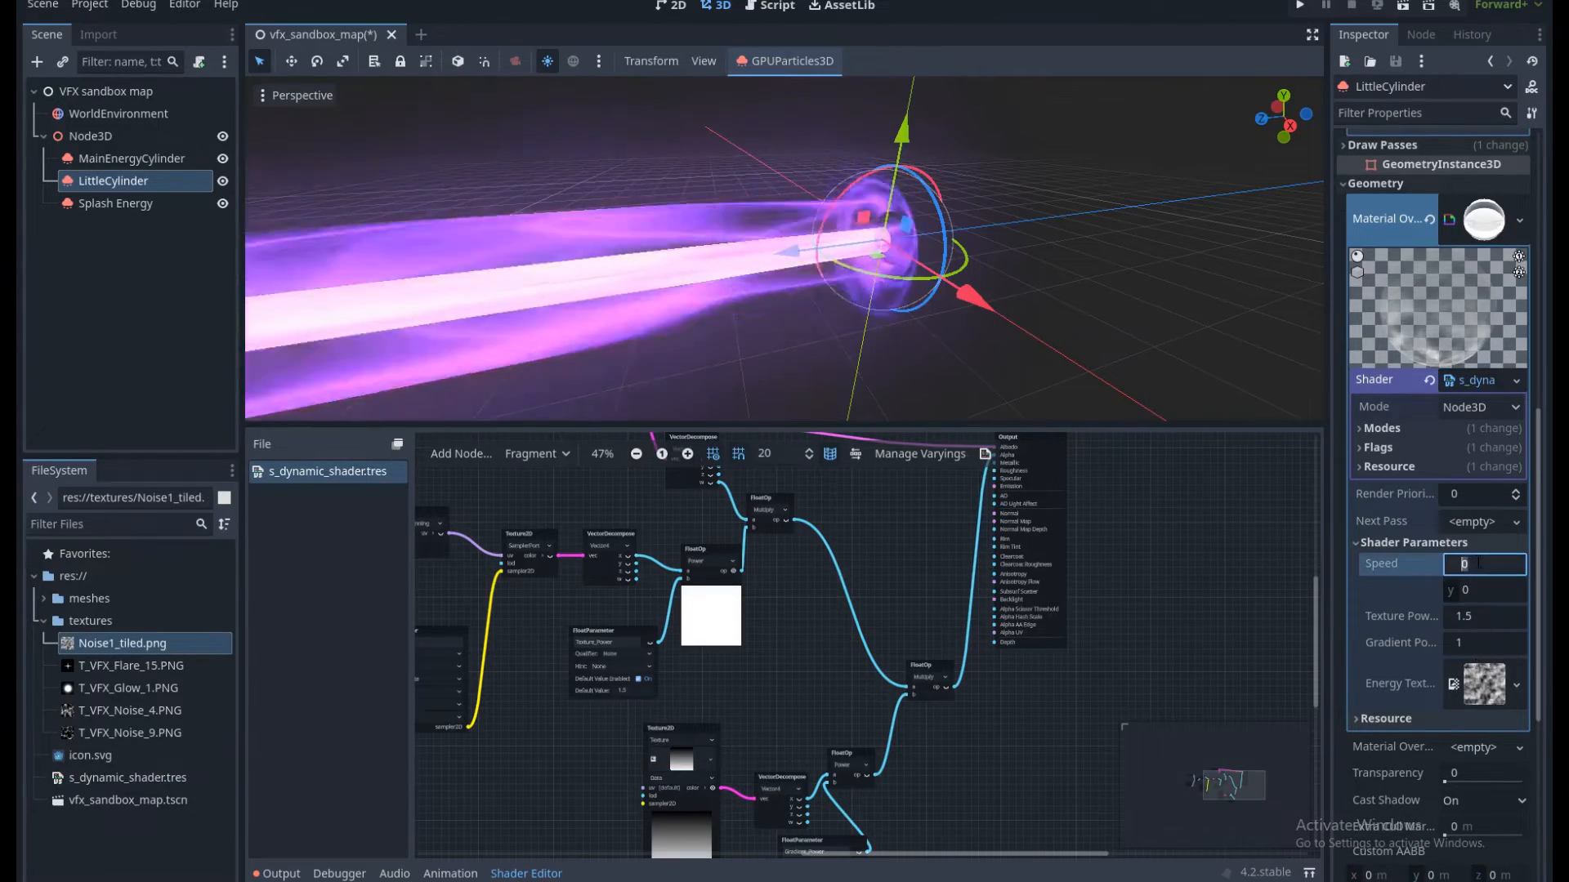
type("2")
left_click(1487, 588)
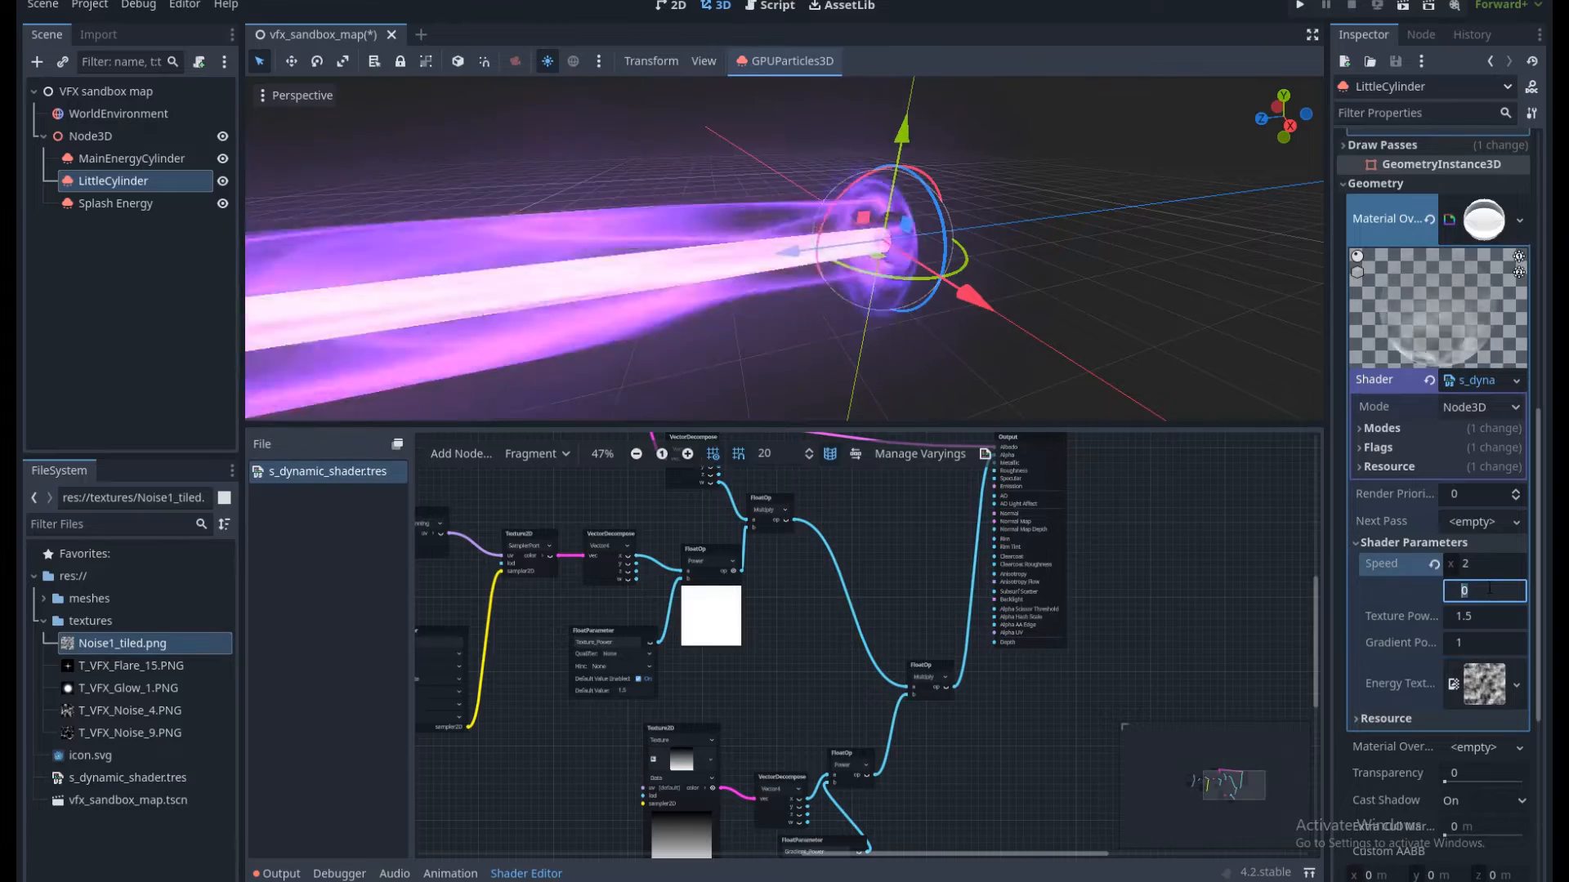
type("-1")
key("Return")
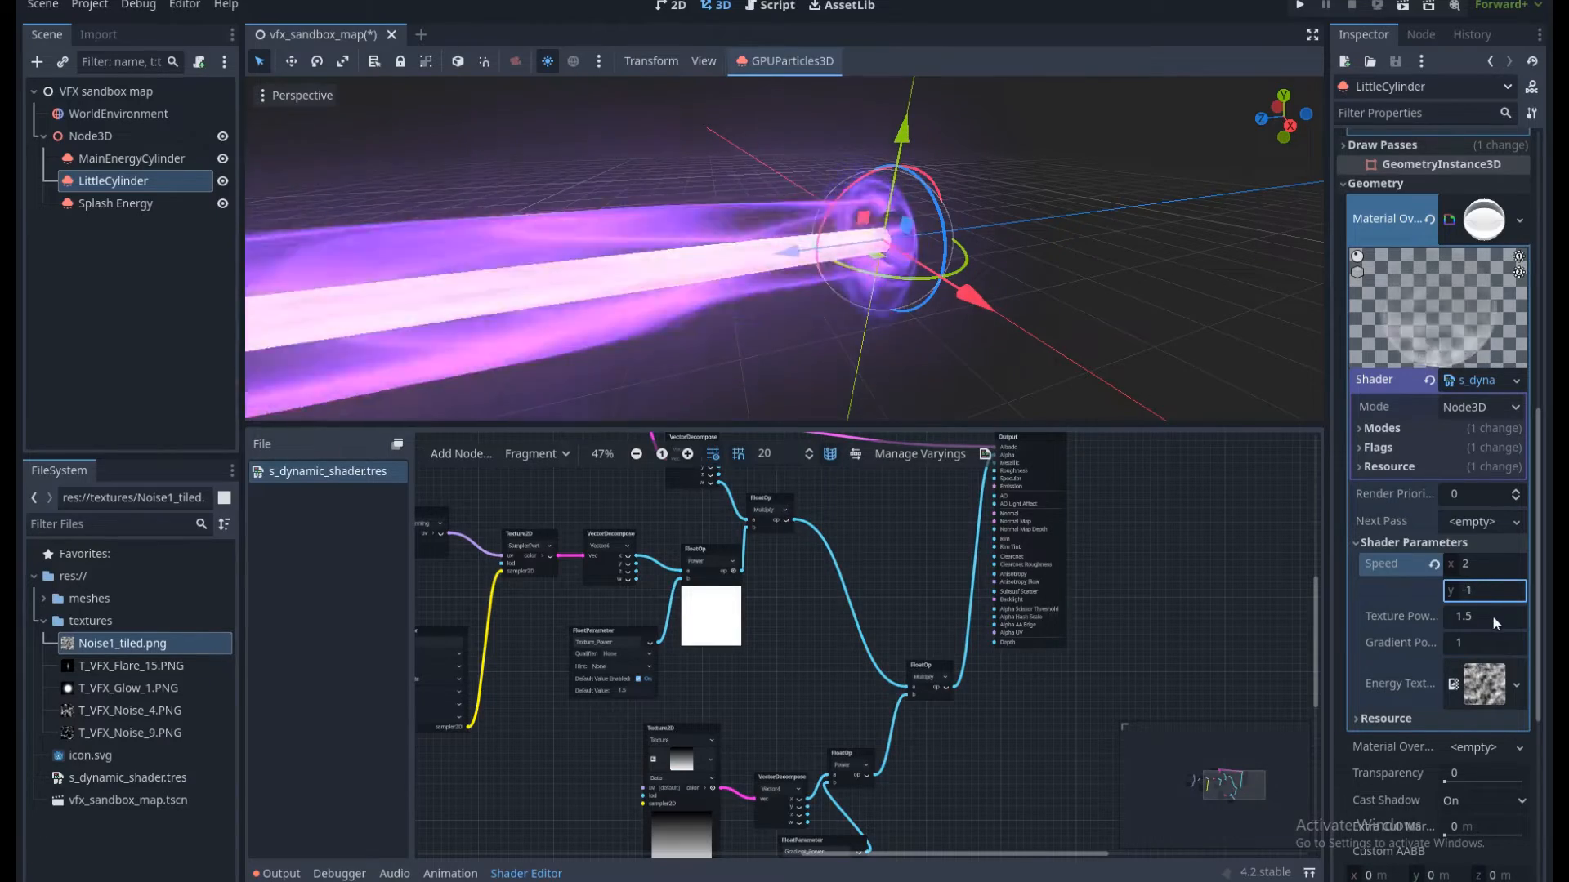
left_click(1492, 615)
type("2")
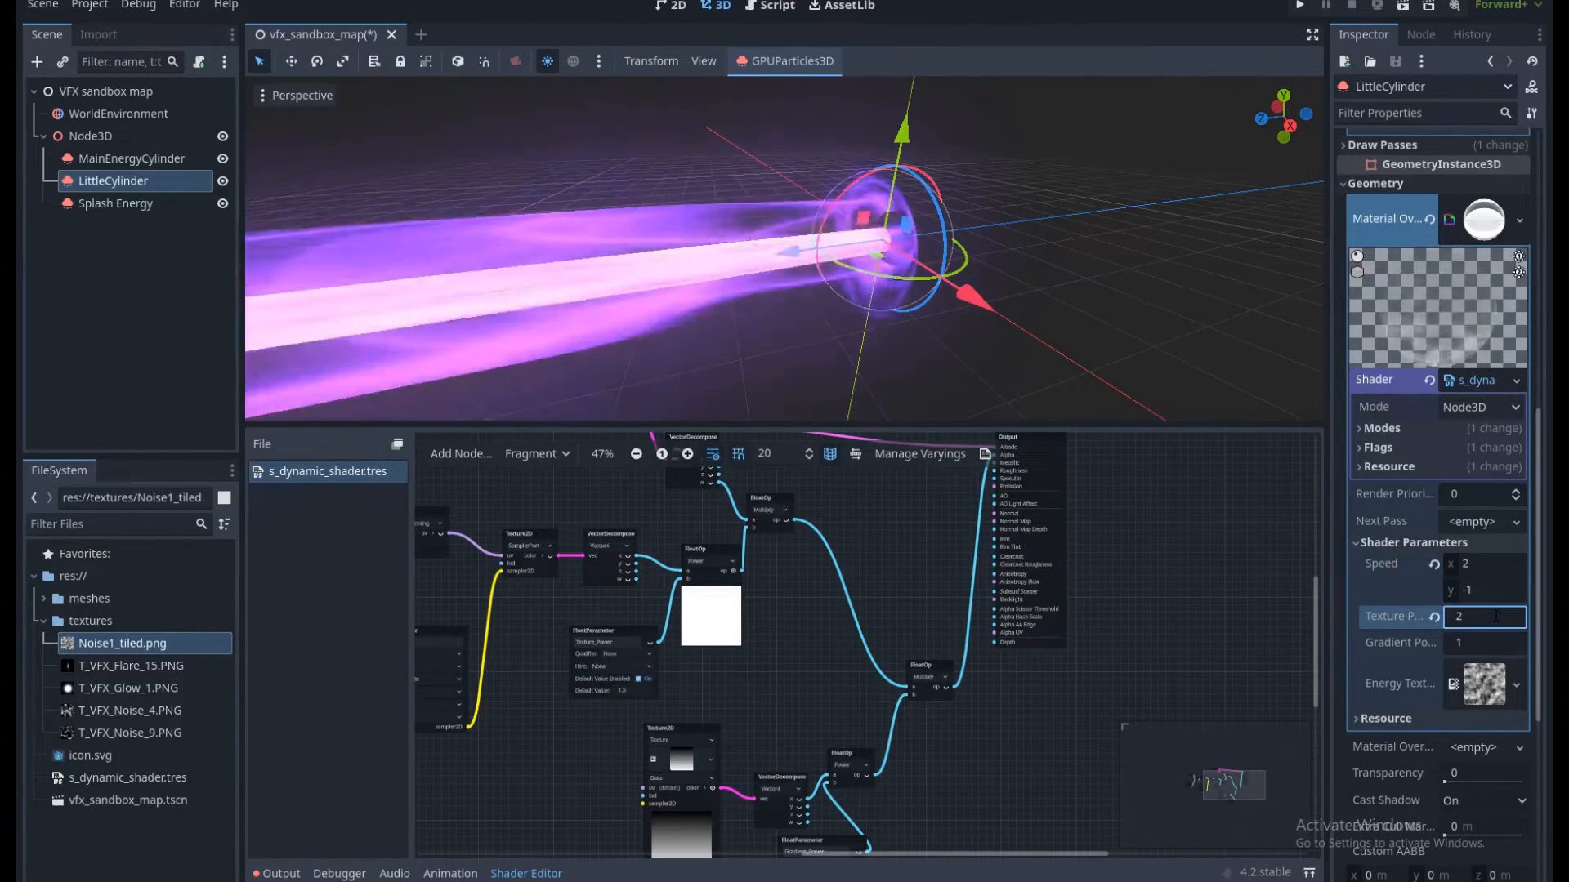
Make the scale curve texture in LittleCylinder's process material unique.
scroll(1467, 559, "up", 4)
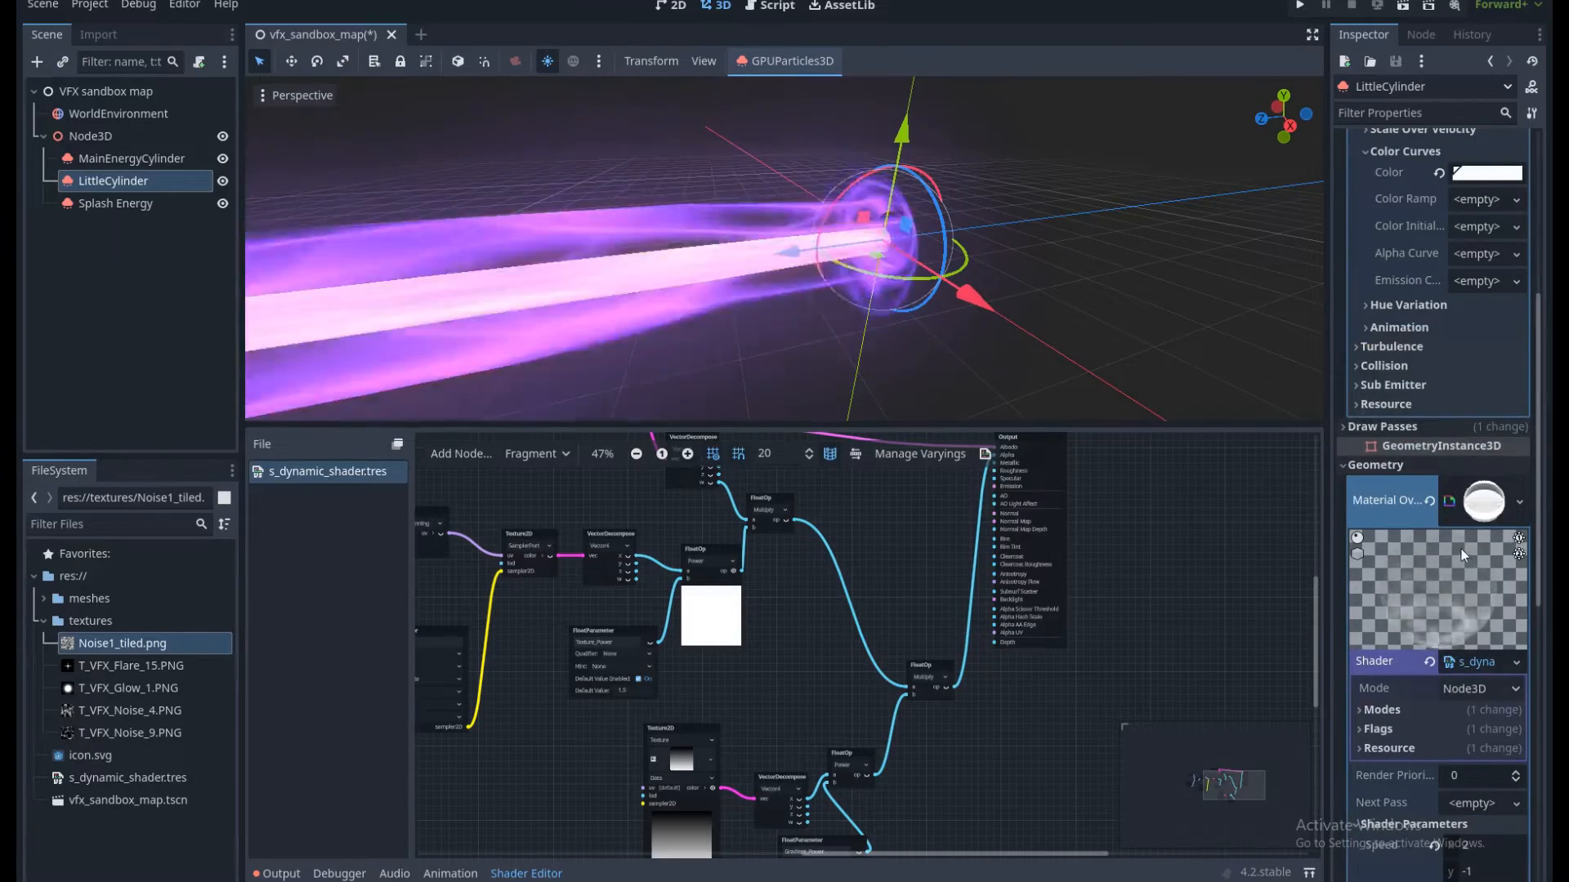
scroll(1461, 549, "up", 6)
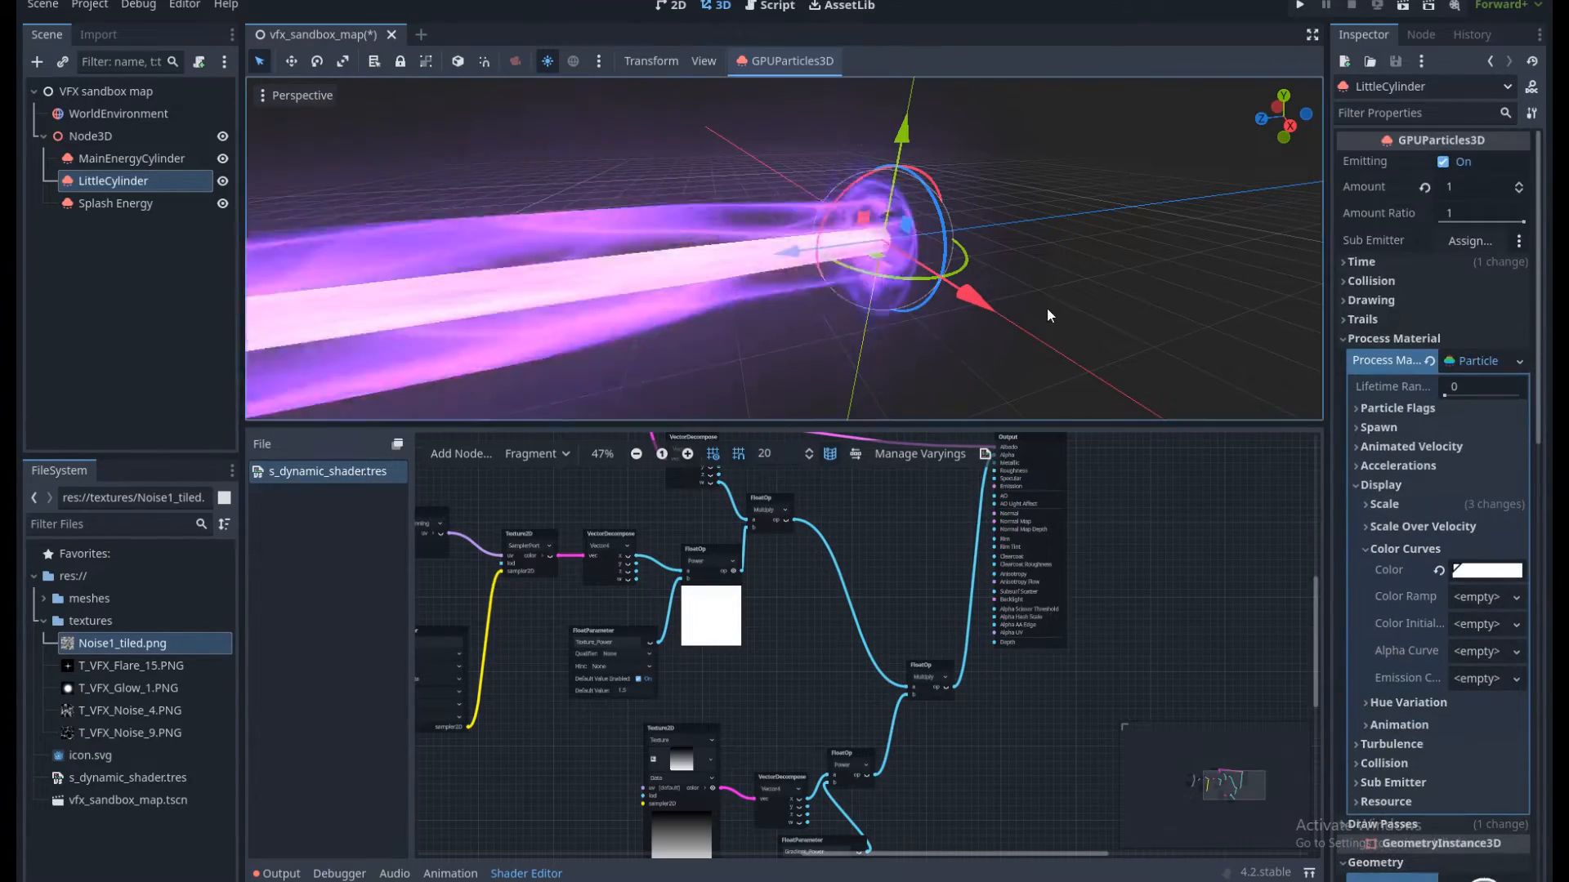
scroll(1047, 310, "down", 3)
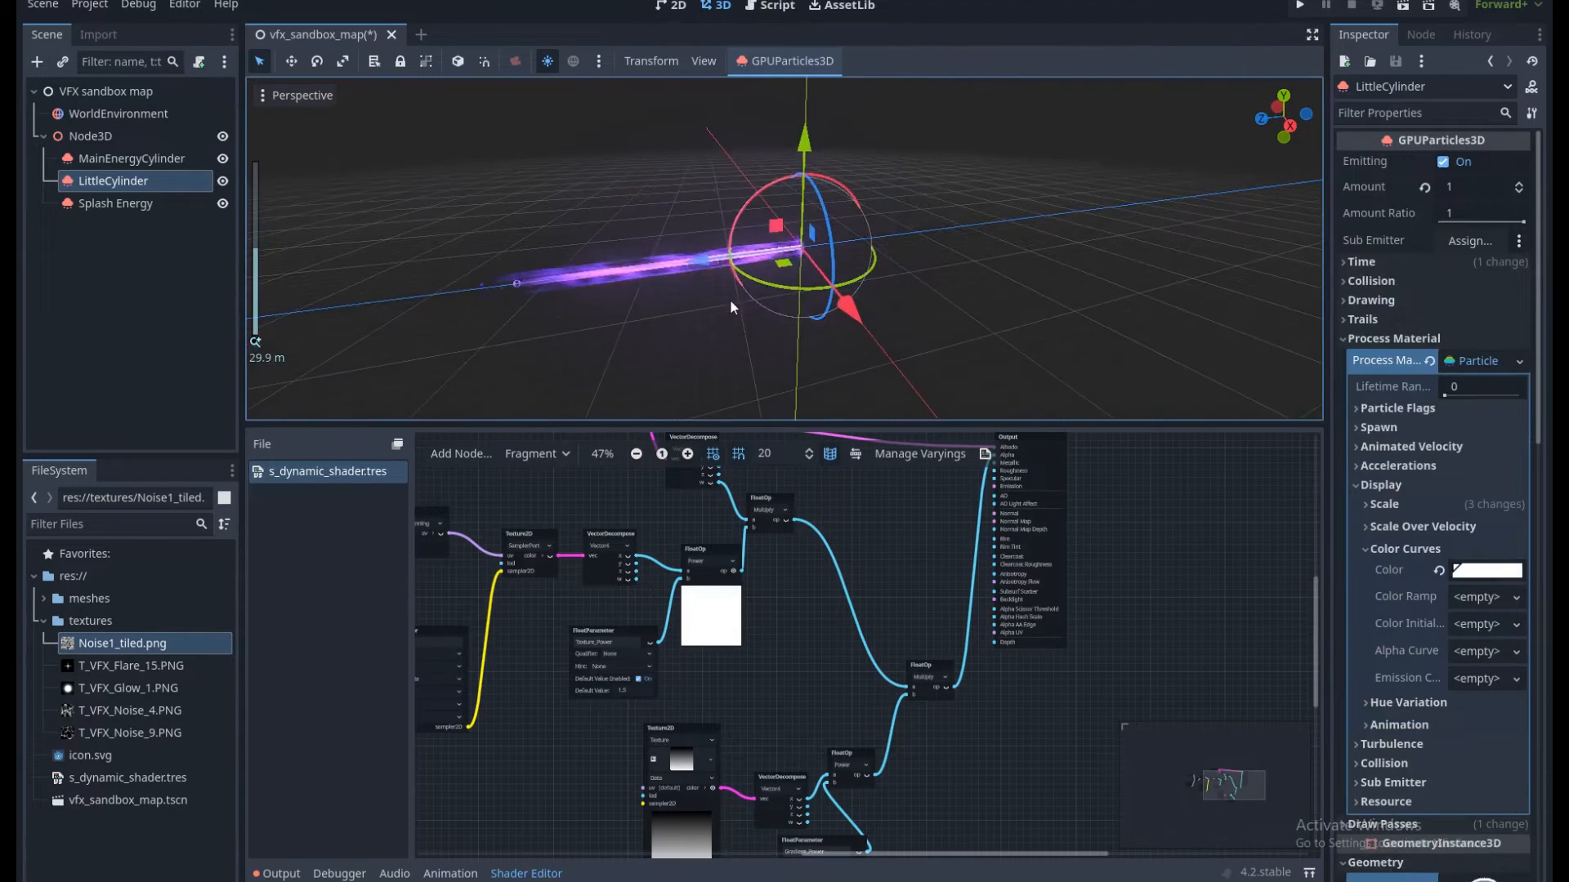
scroll(780, 286, "up", 4)
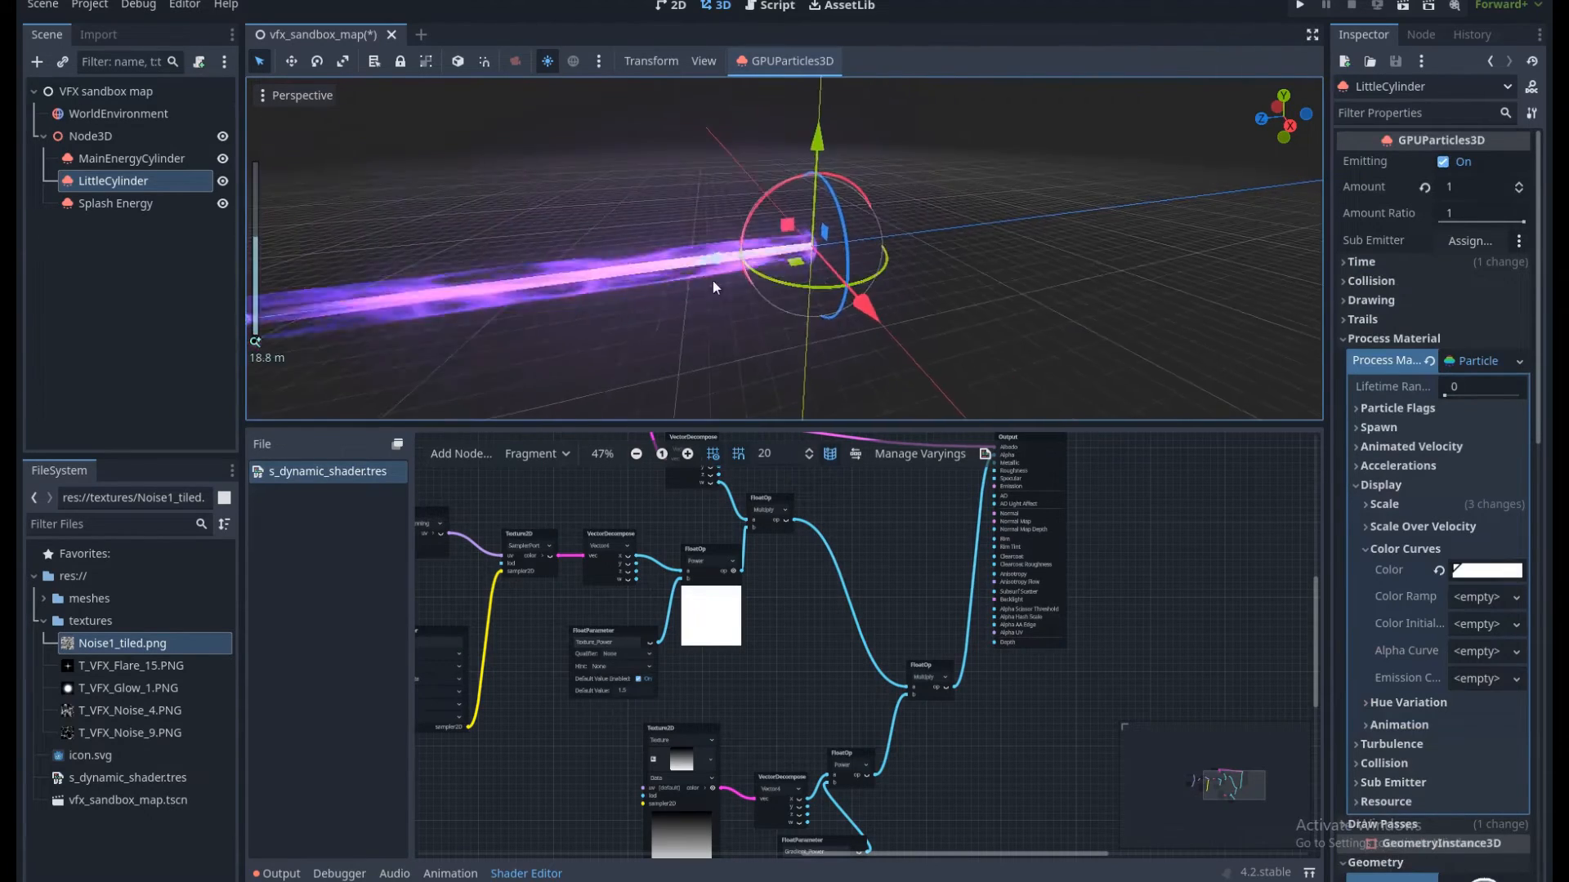
scroll(835, 289, "up", 1)
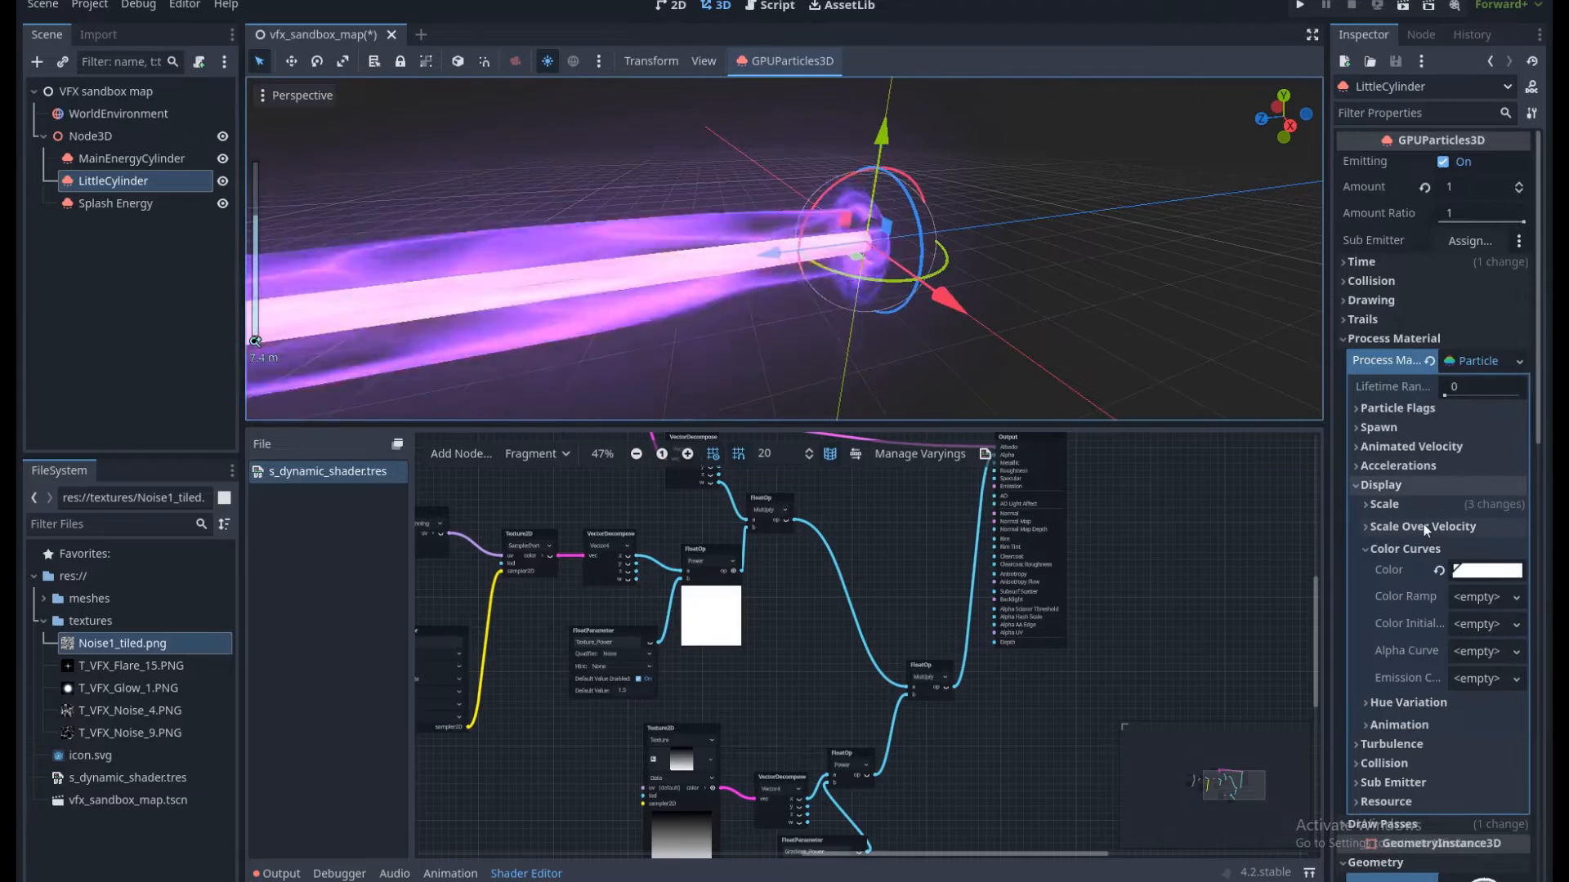
left_click(1384, 504)
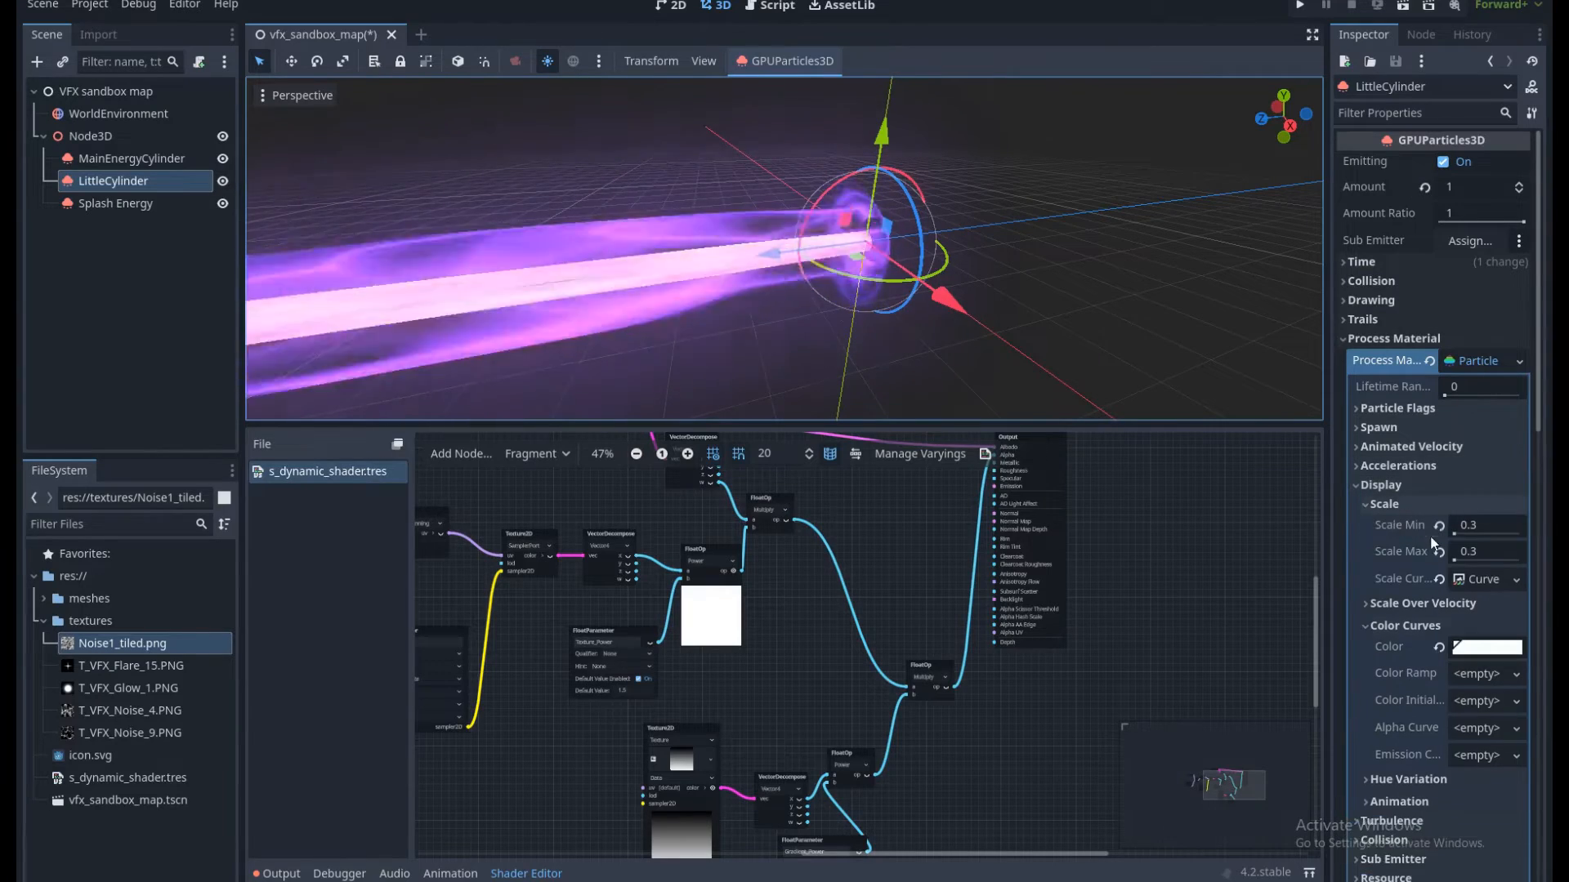
scroll(1438, 513, "down", 2)
left_click(1475, 488)
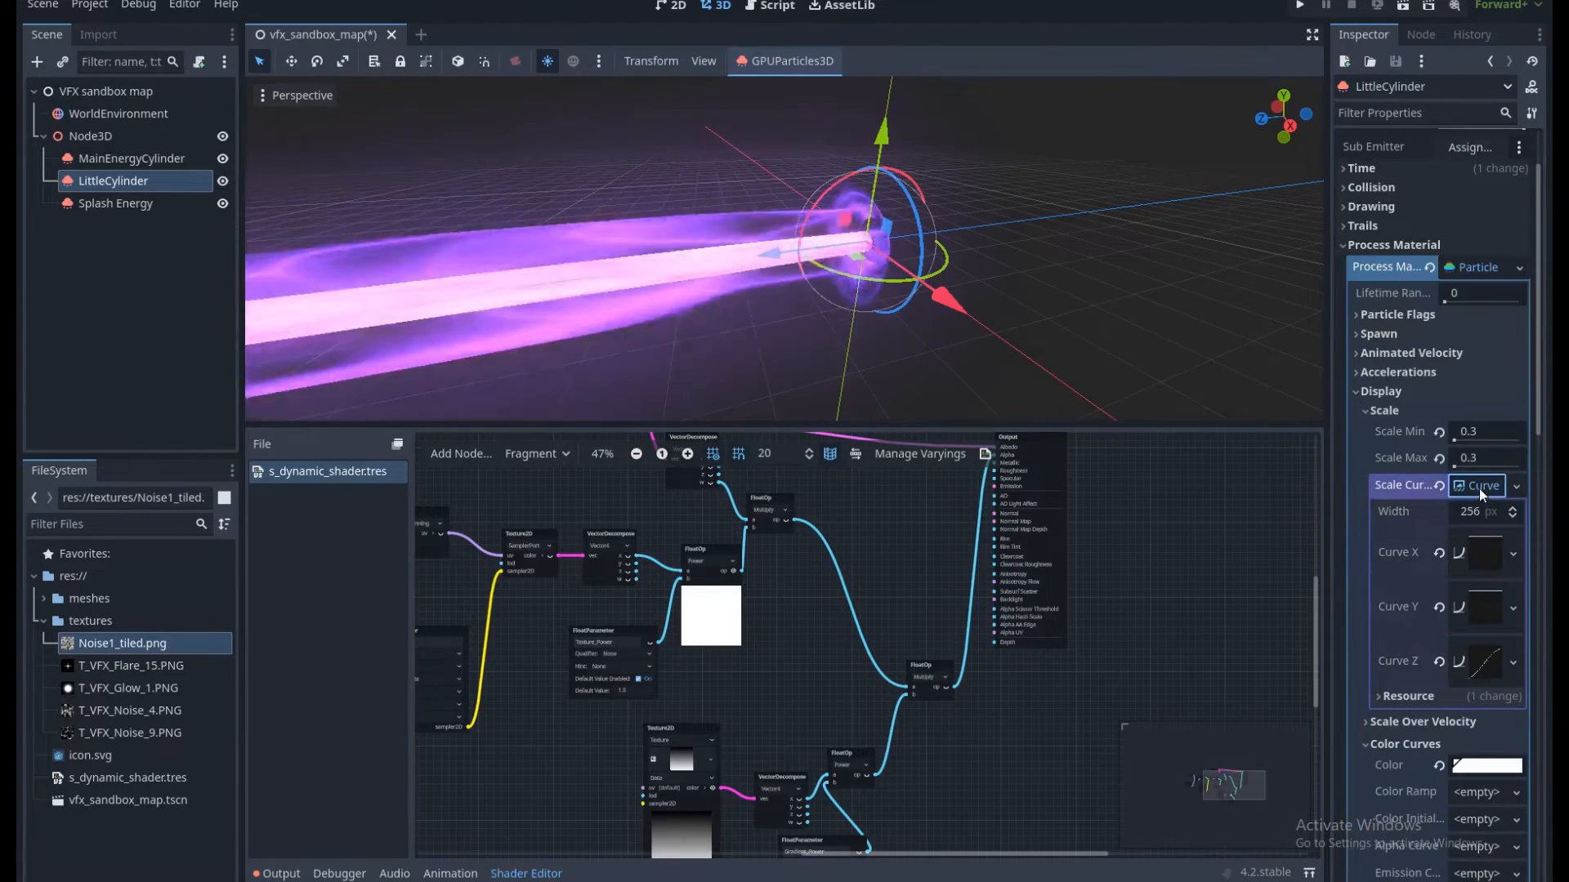
right_click(1476, 489)
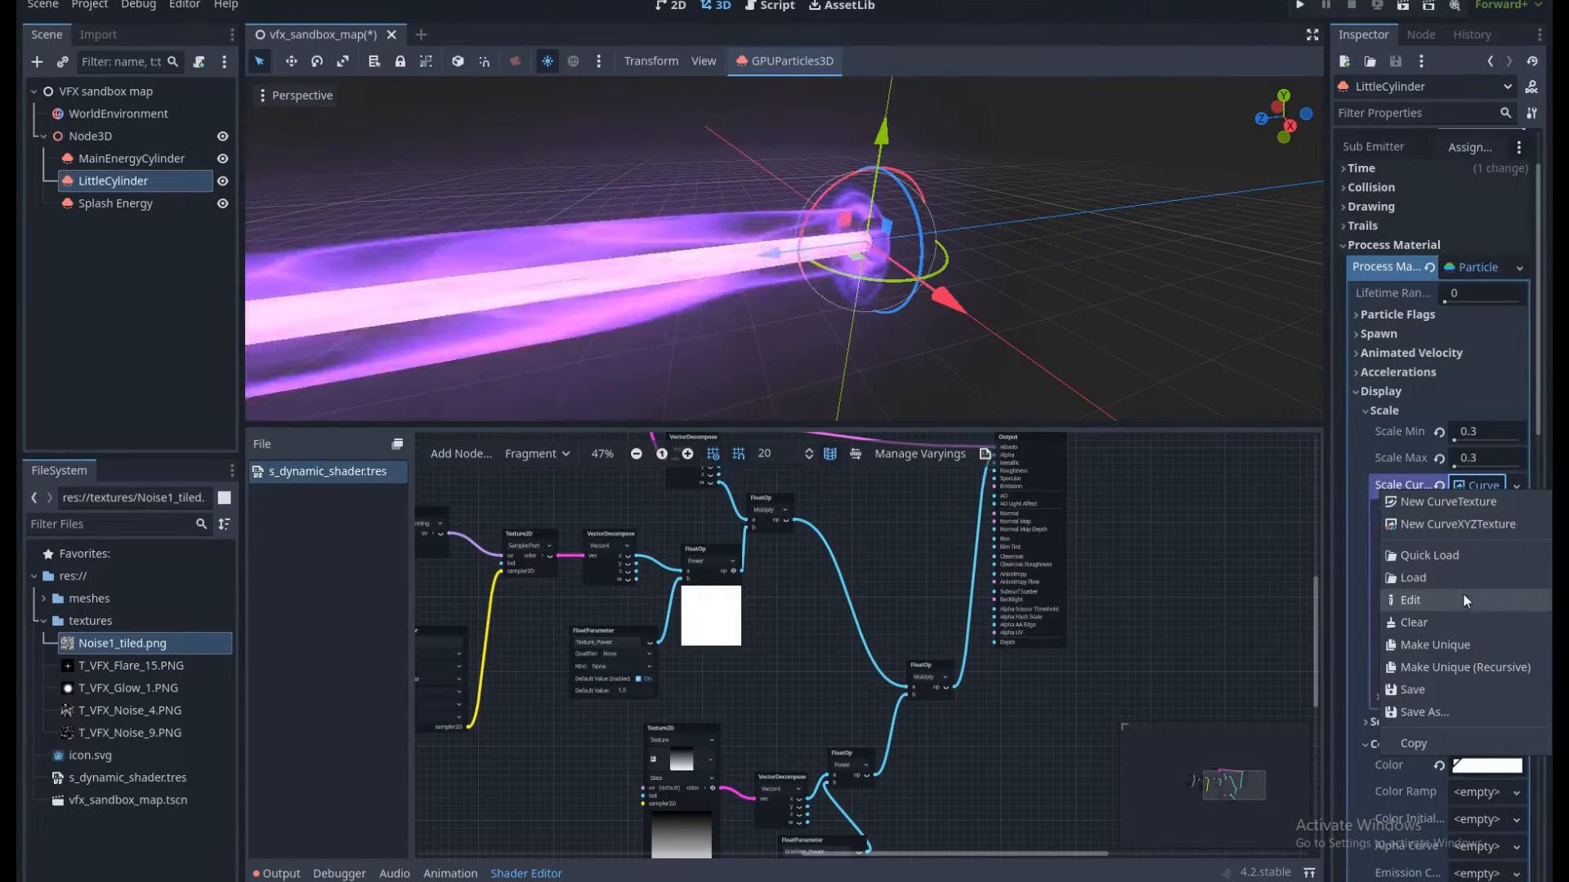
left_click(1450, 647)
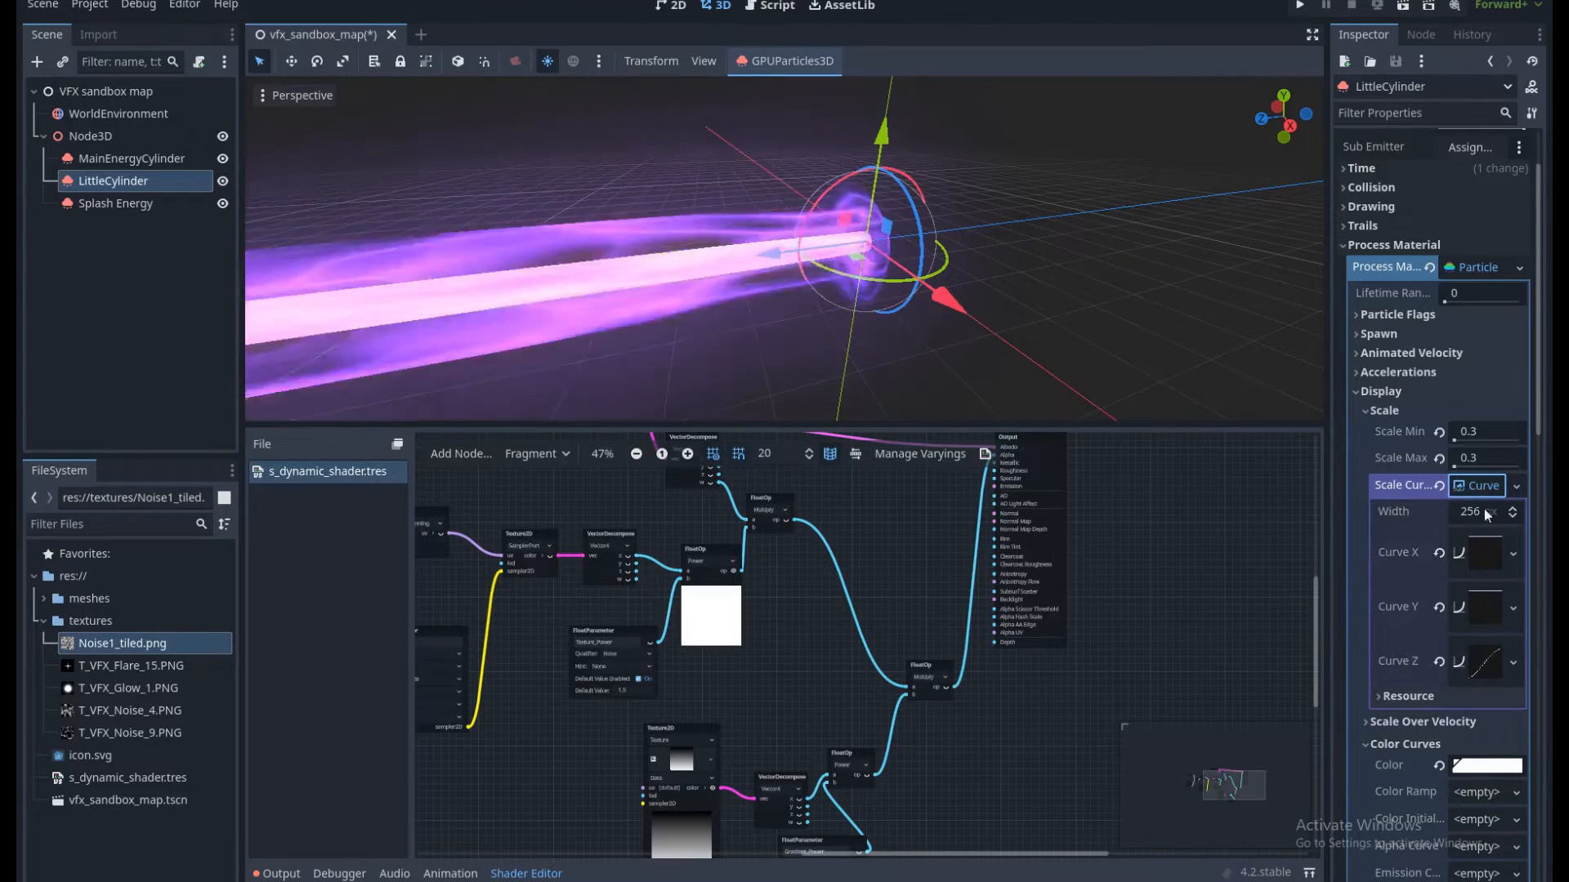
Set the max value of LittleCylinder's Z scale curve to 200, raise its end point to about 112, and save the scene.
left_click(1497, 663)
scroll(1493, 744, "down", 2)
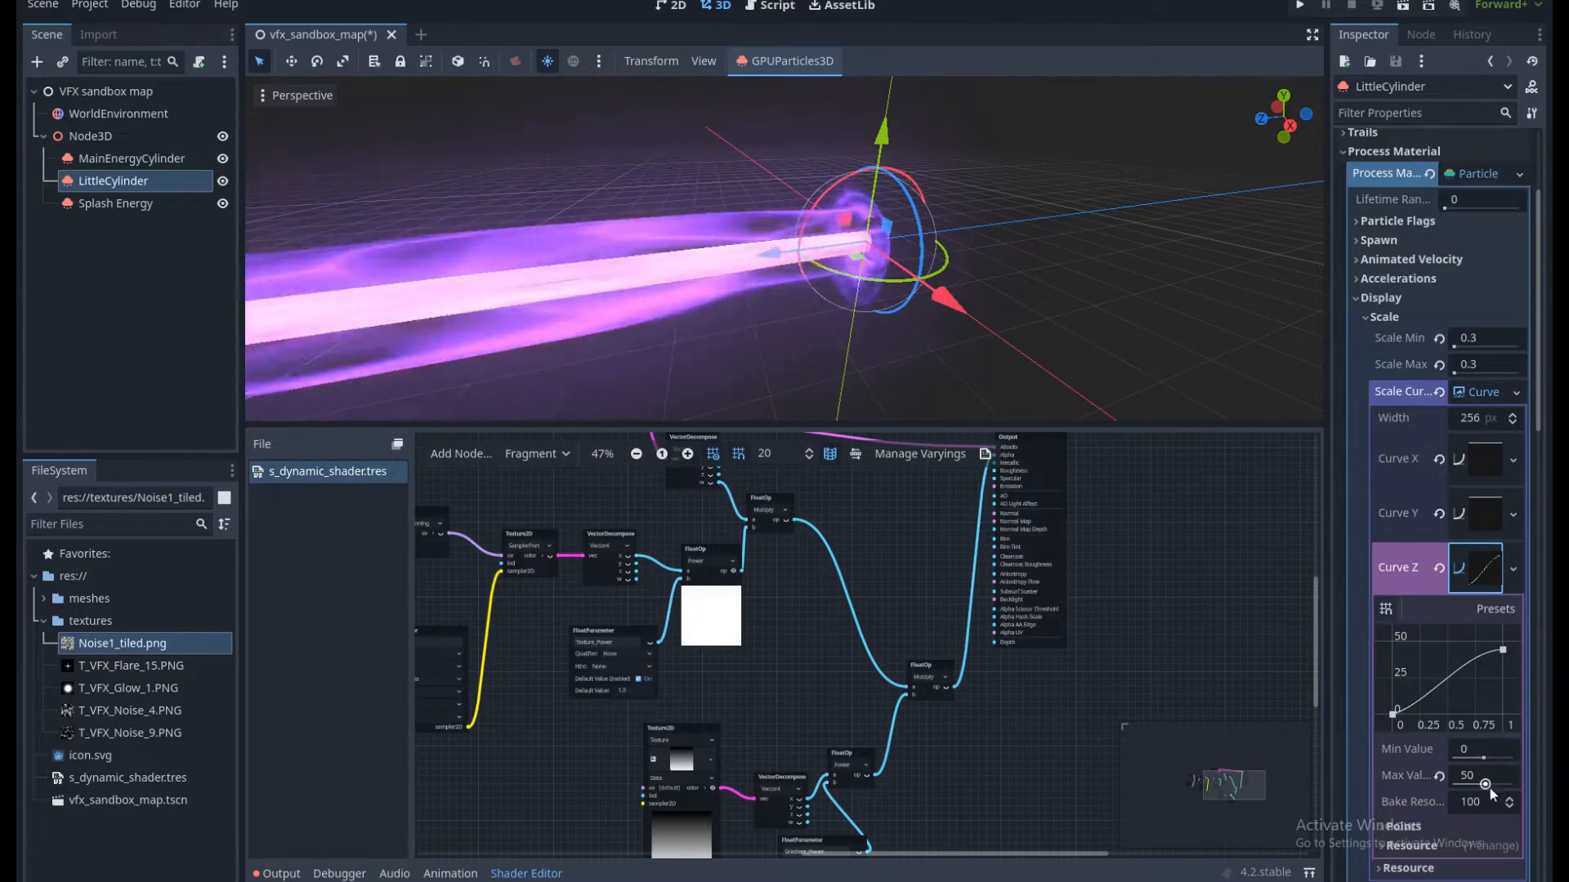
left_click(1468, 778)
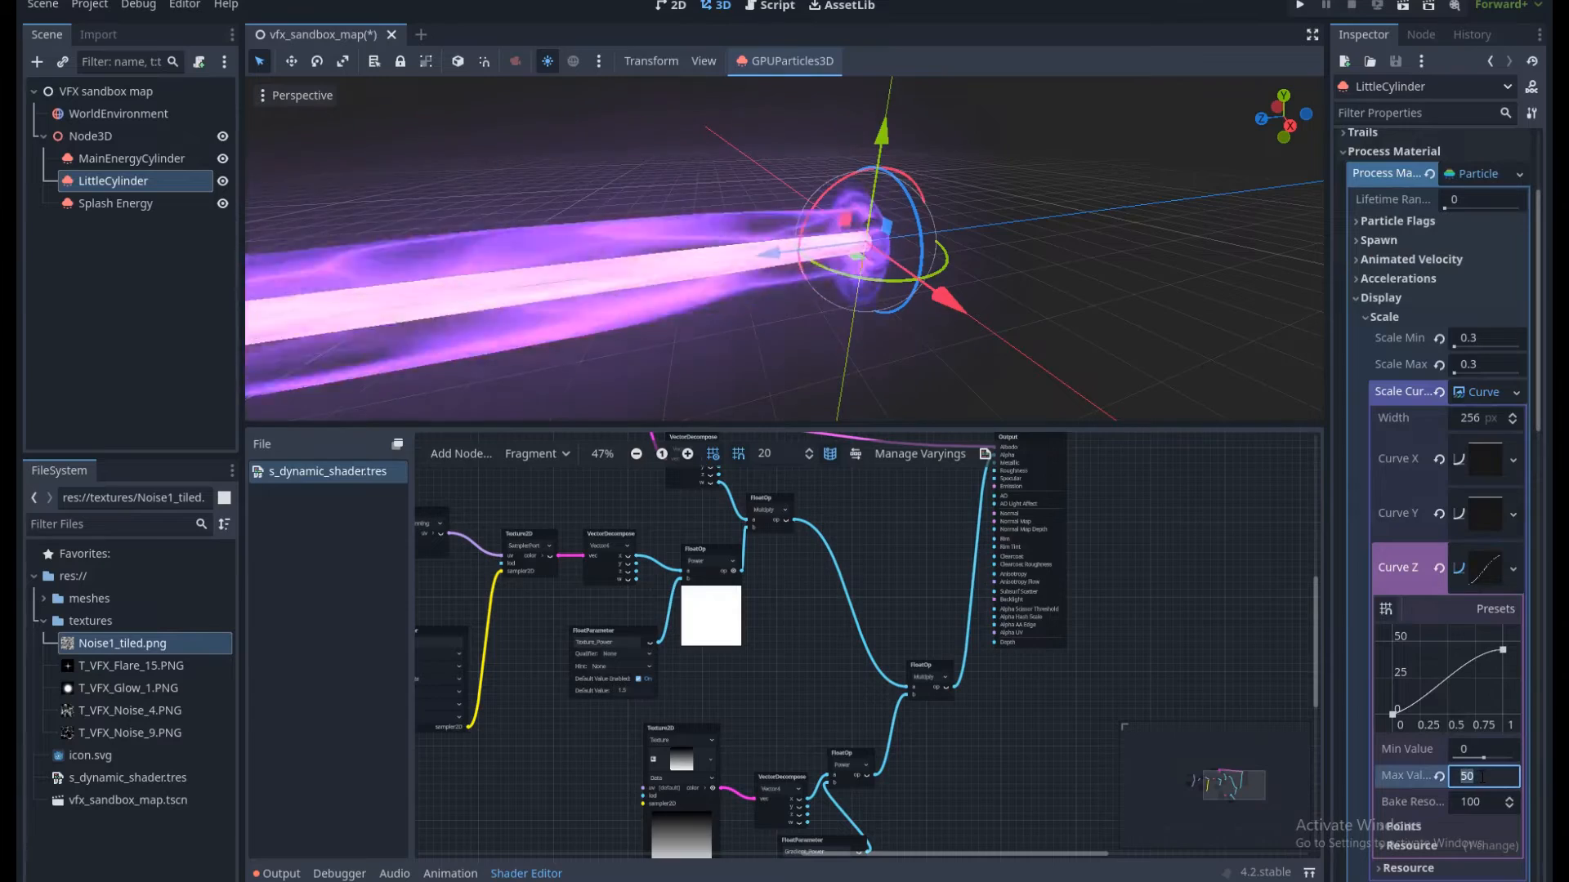
type("200")
key("Return")
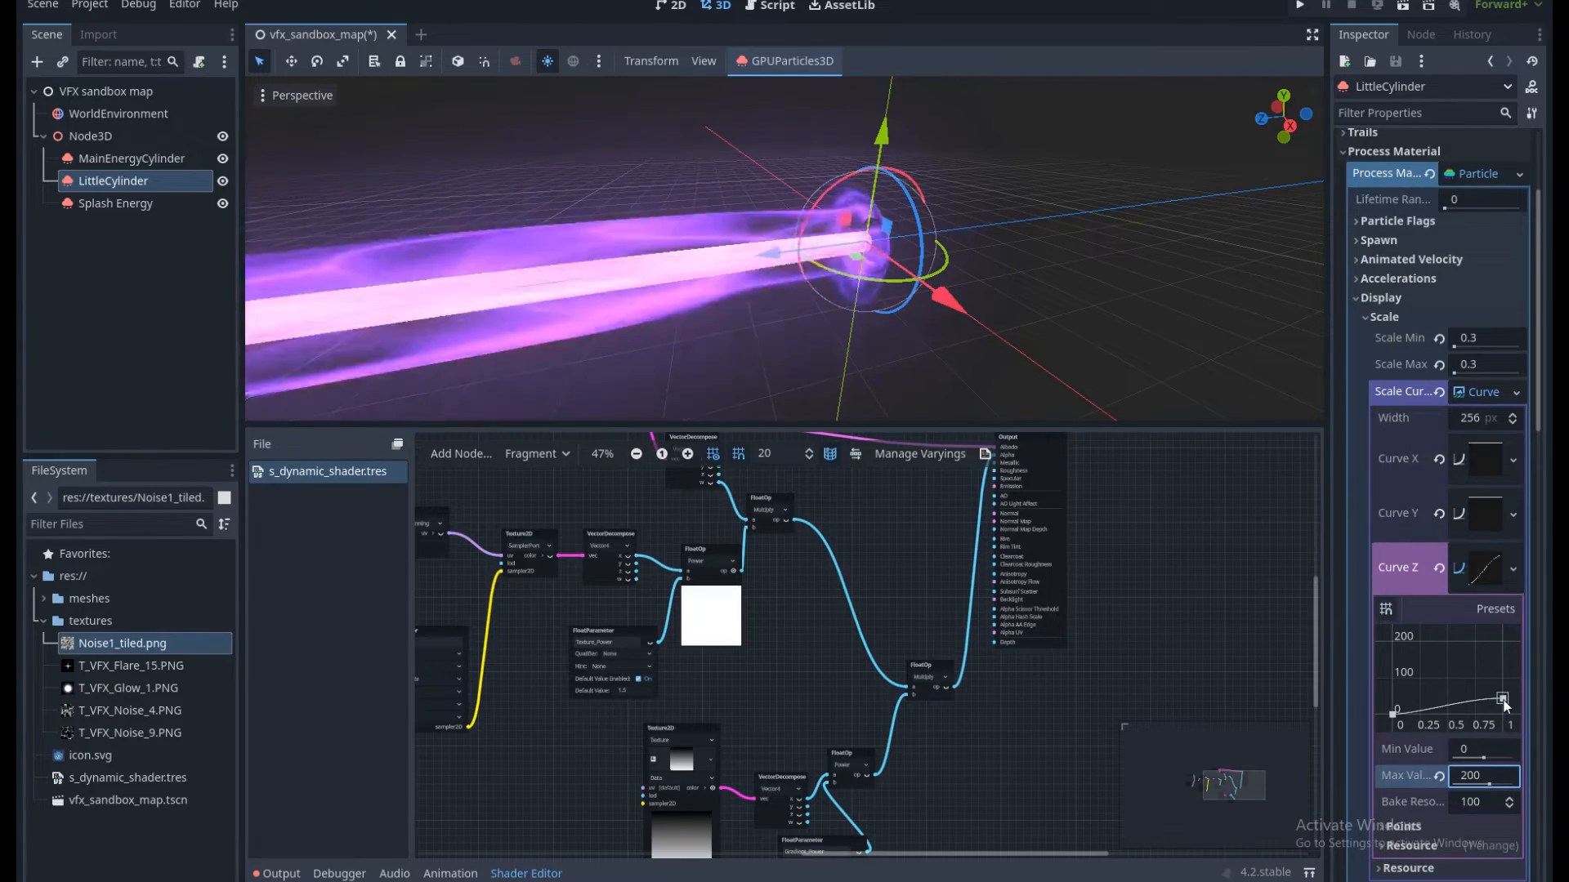
left_click_drag(1502, 693, 1502, 675)
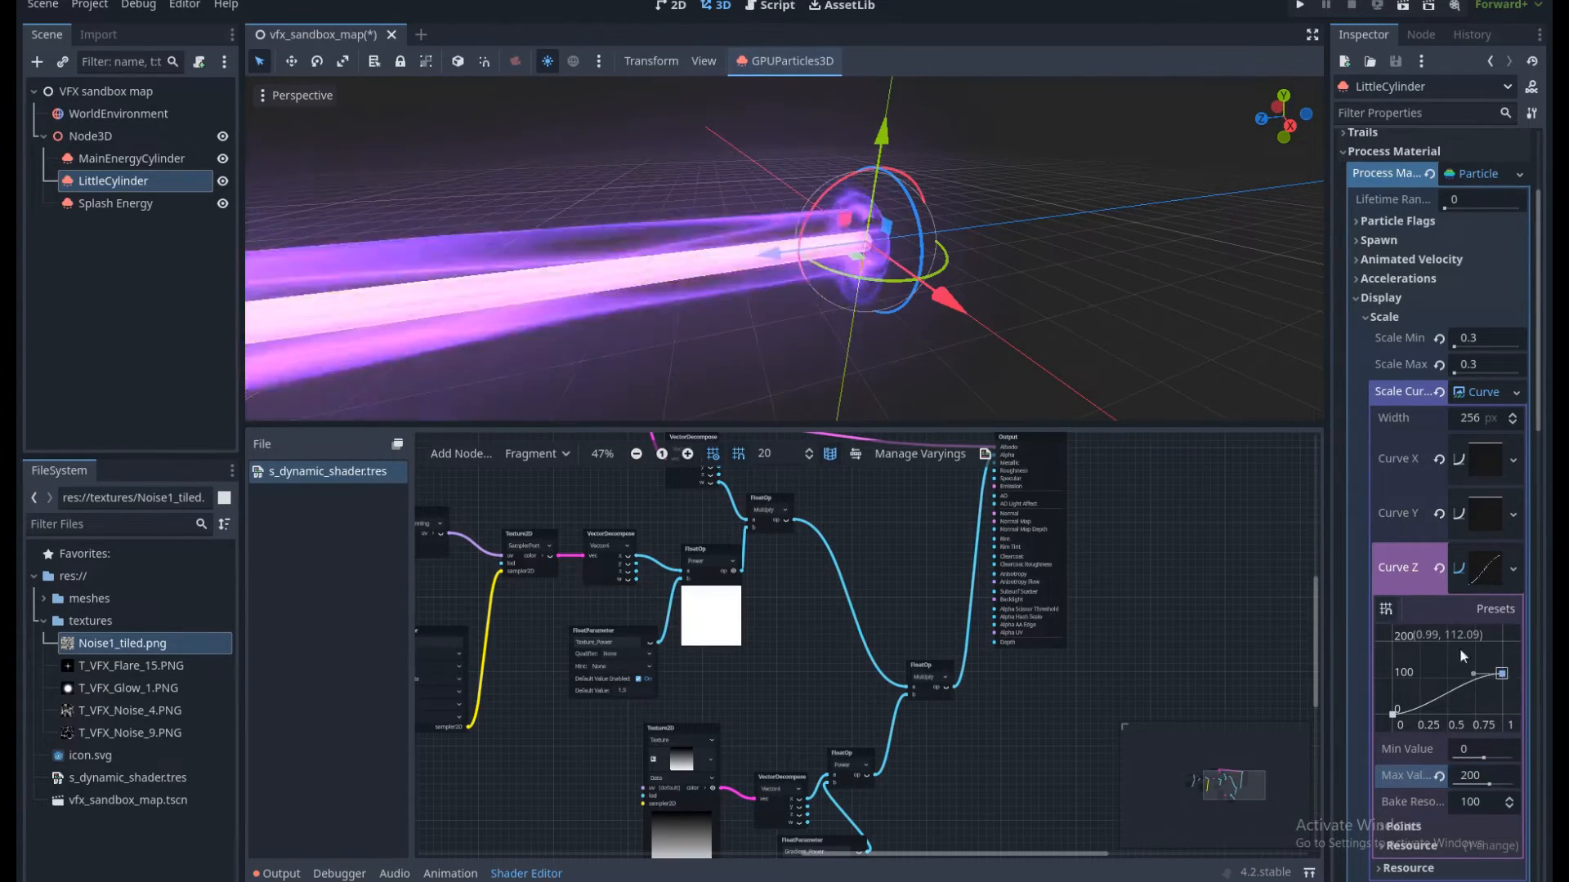
key("ctrl+s")
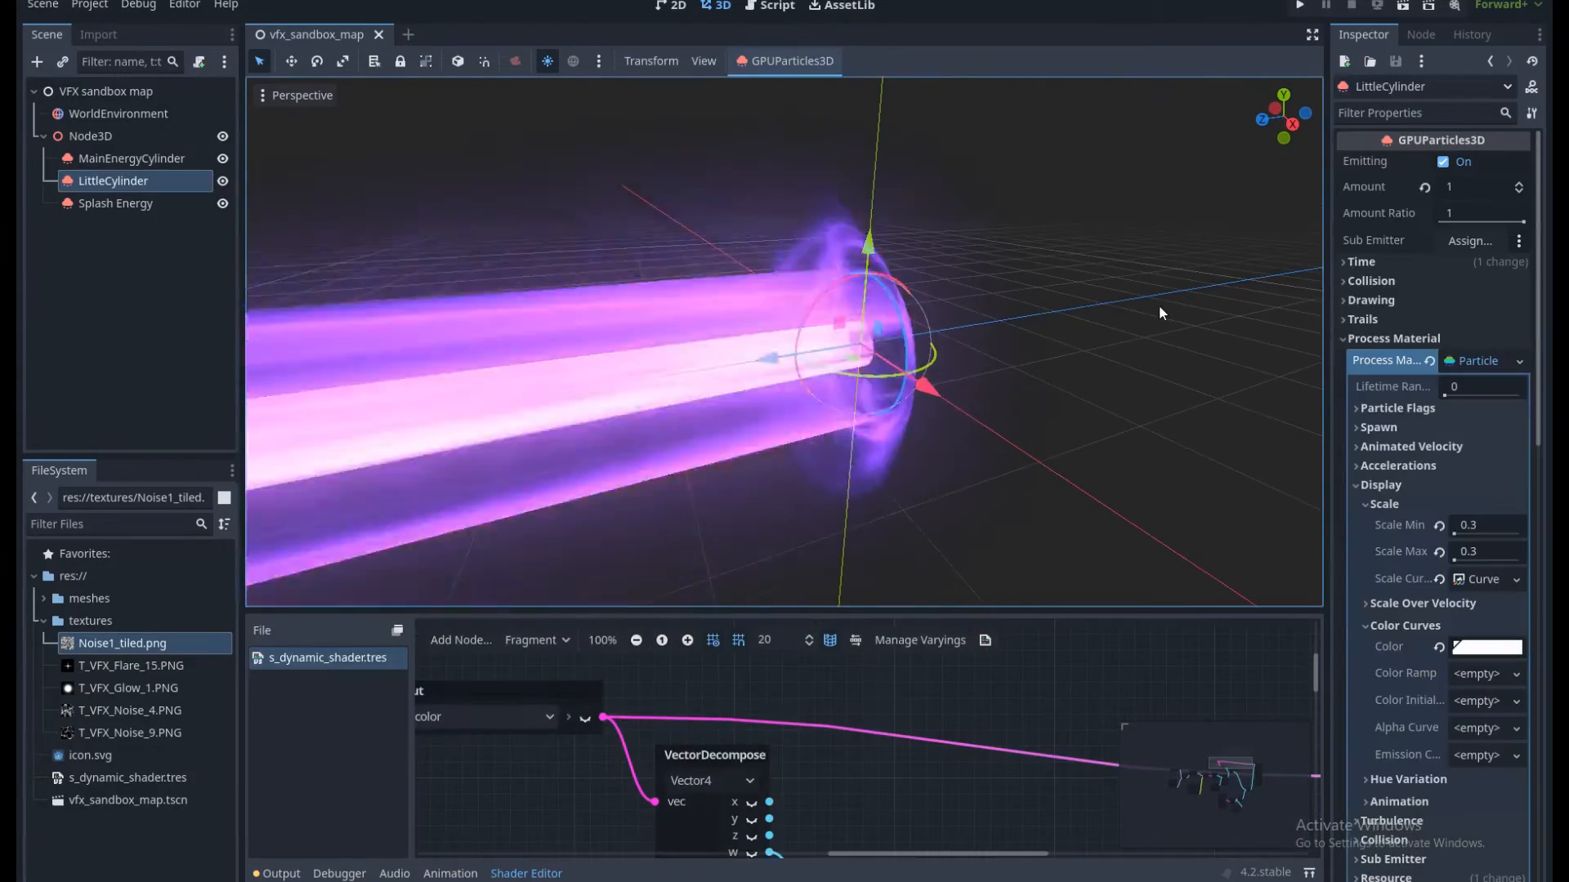
Add a GPUParticles3D node as a child of Node3D.
middle_click_drag(1144, 335, 1158, 354)
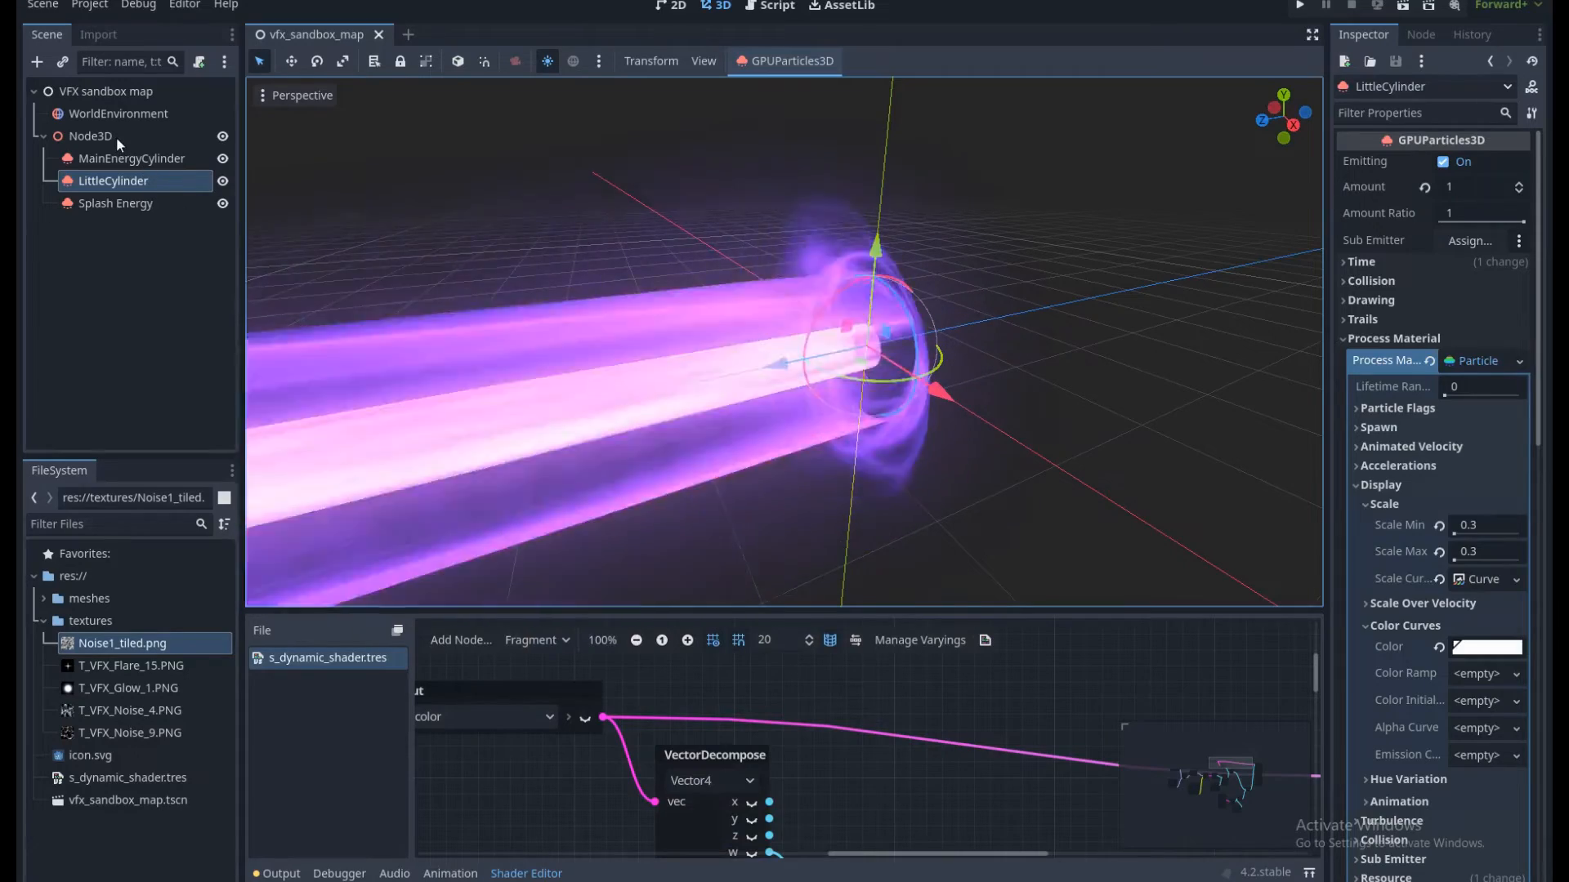
left_click(116, 136)
key("ctrl+a")
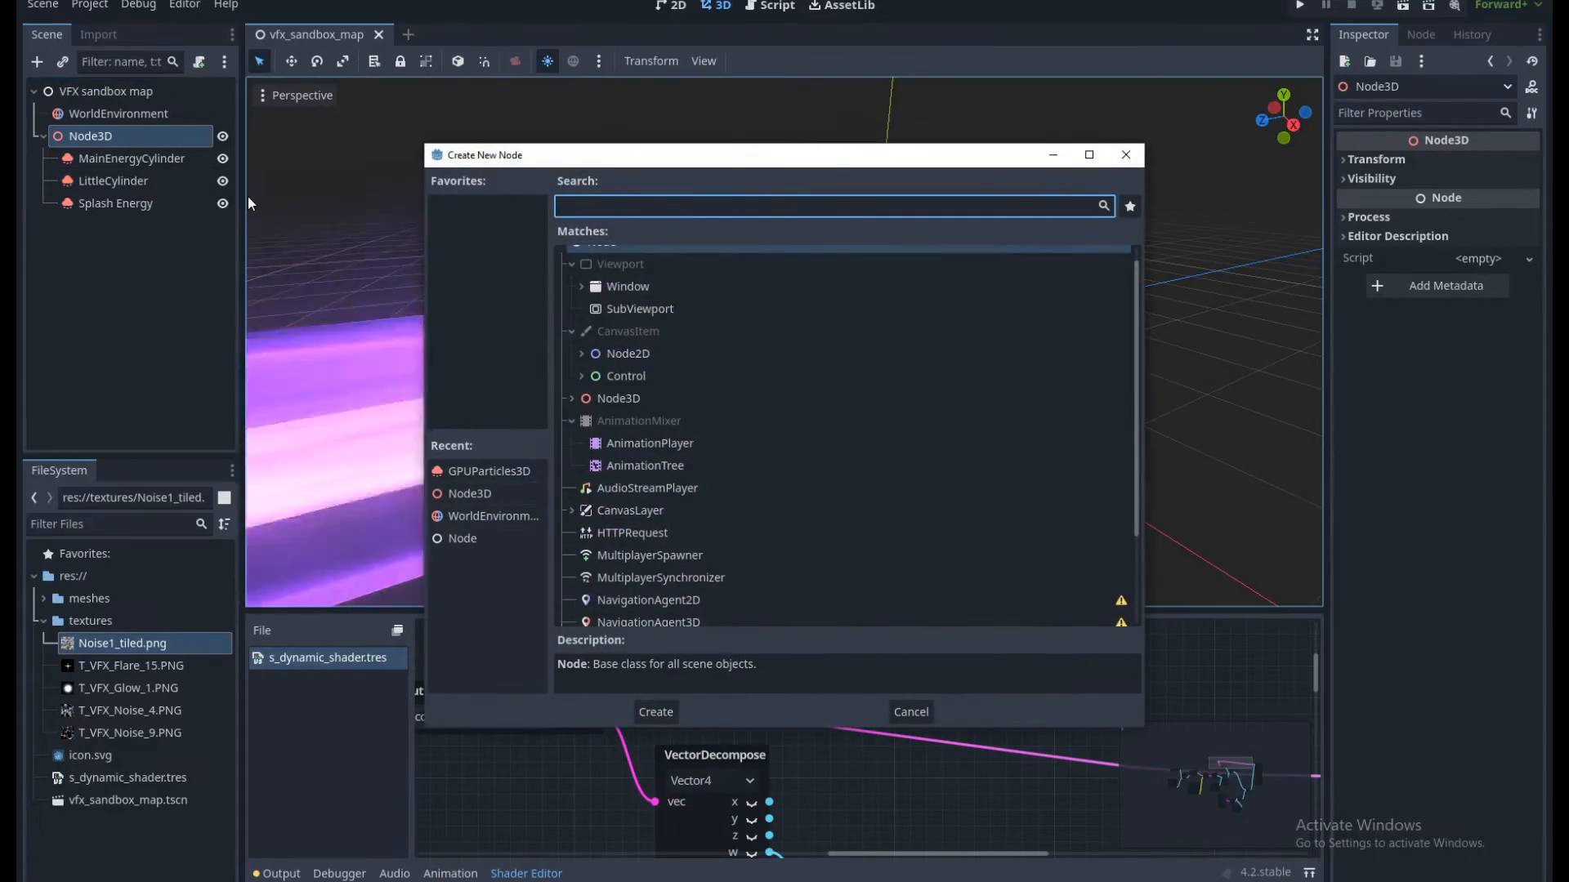
type("gpu")
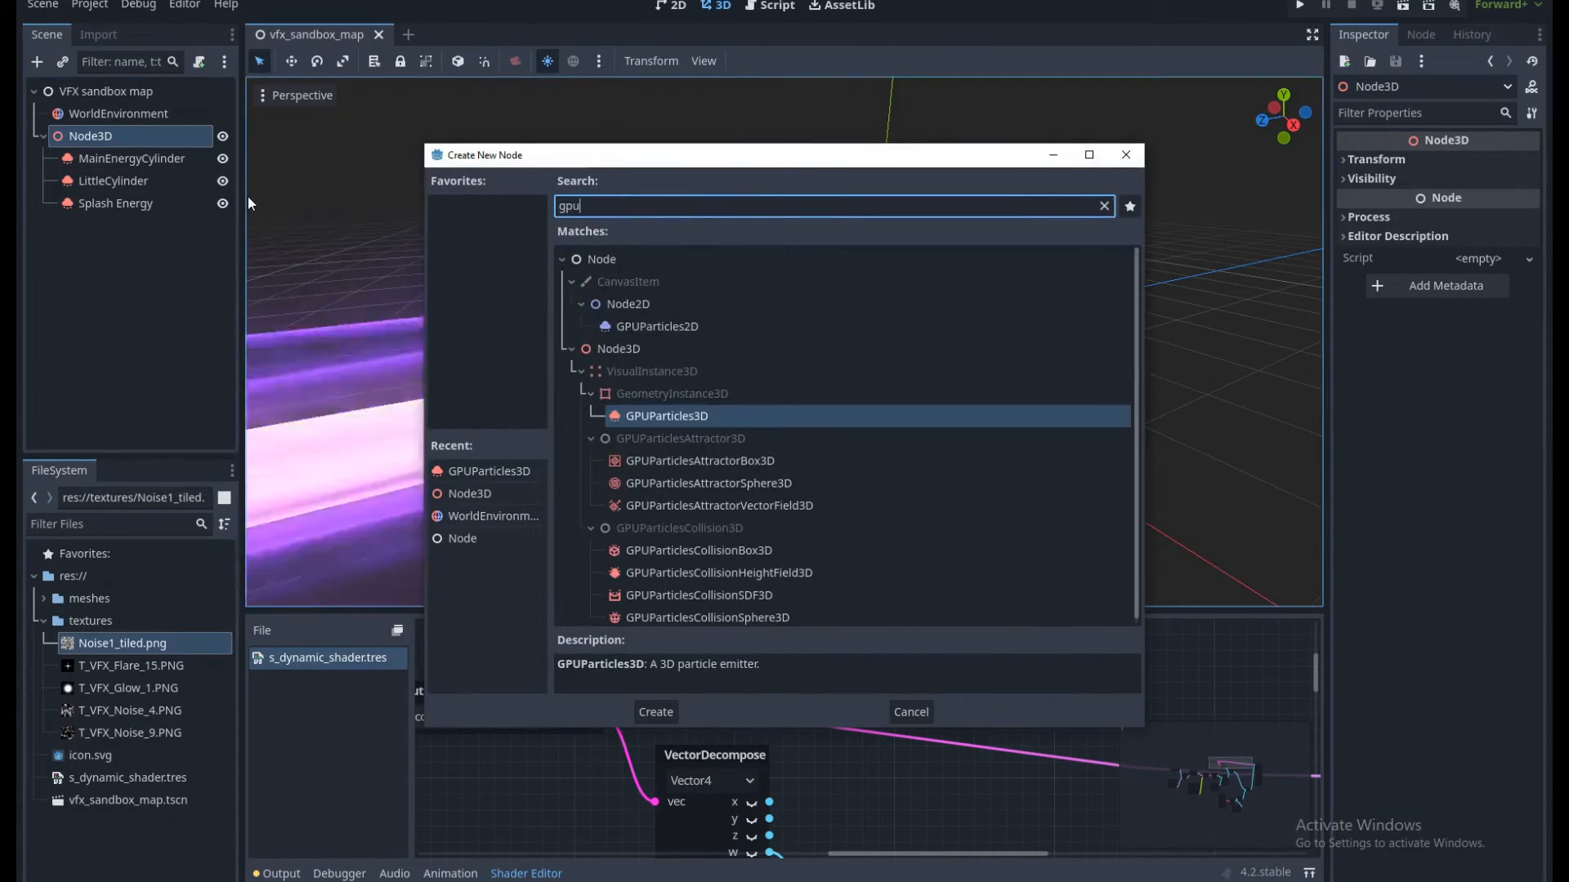
double_click(695, 417)
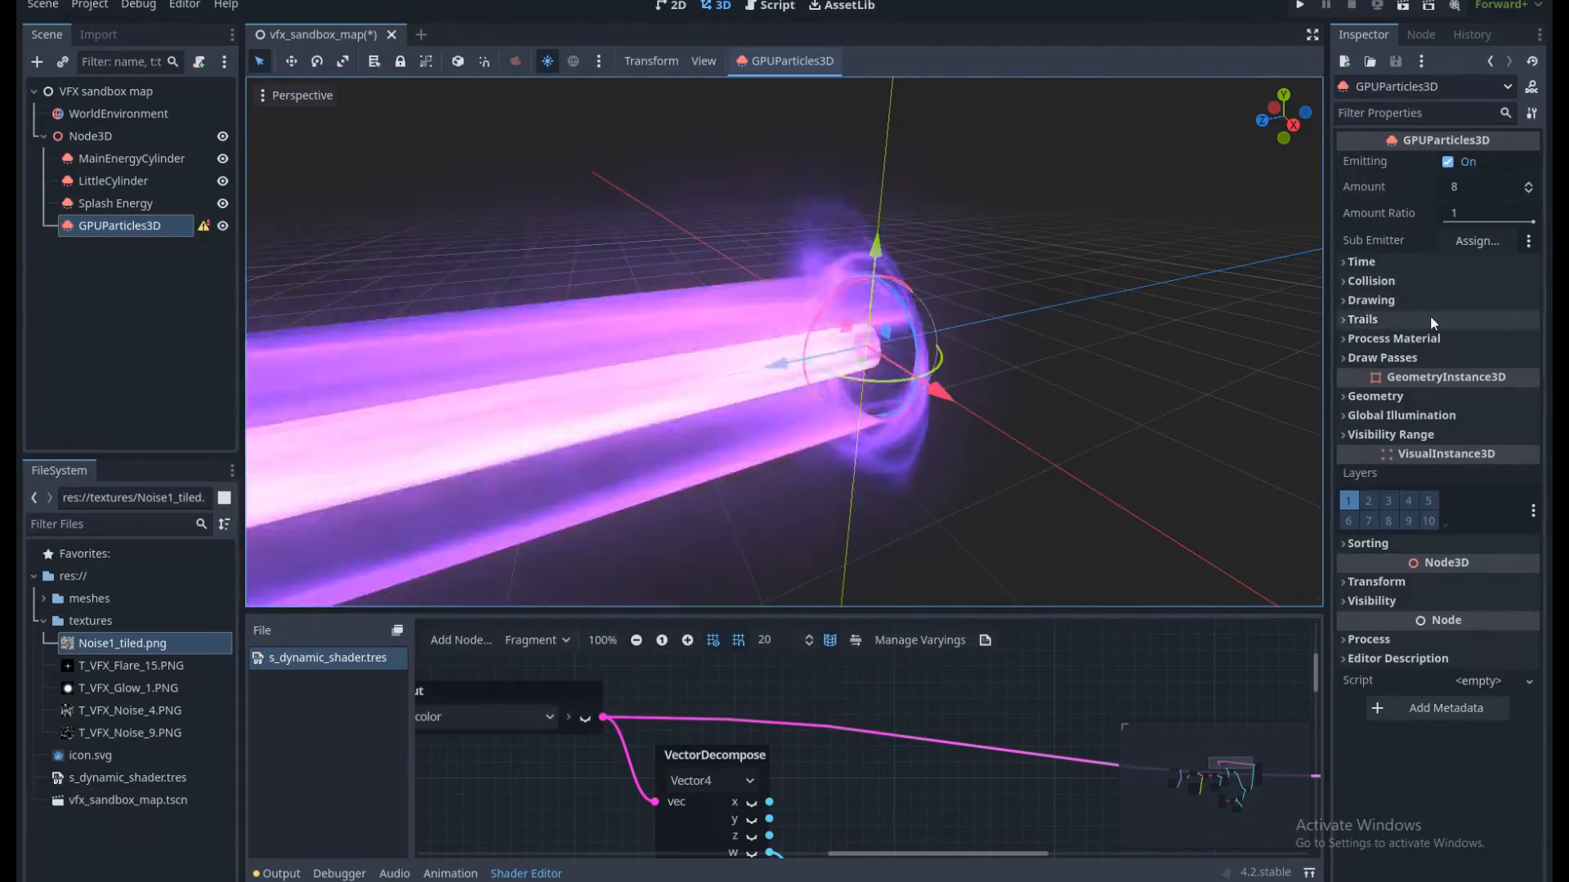
Give the new GPUParticles3D node a ParticleProcessMaterial and a QuadMesh for draw pass 1.
left_click(1420, 337)
left_click(1492, 365)
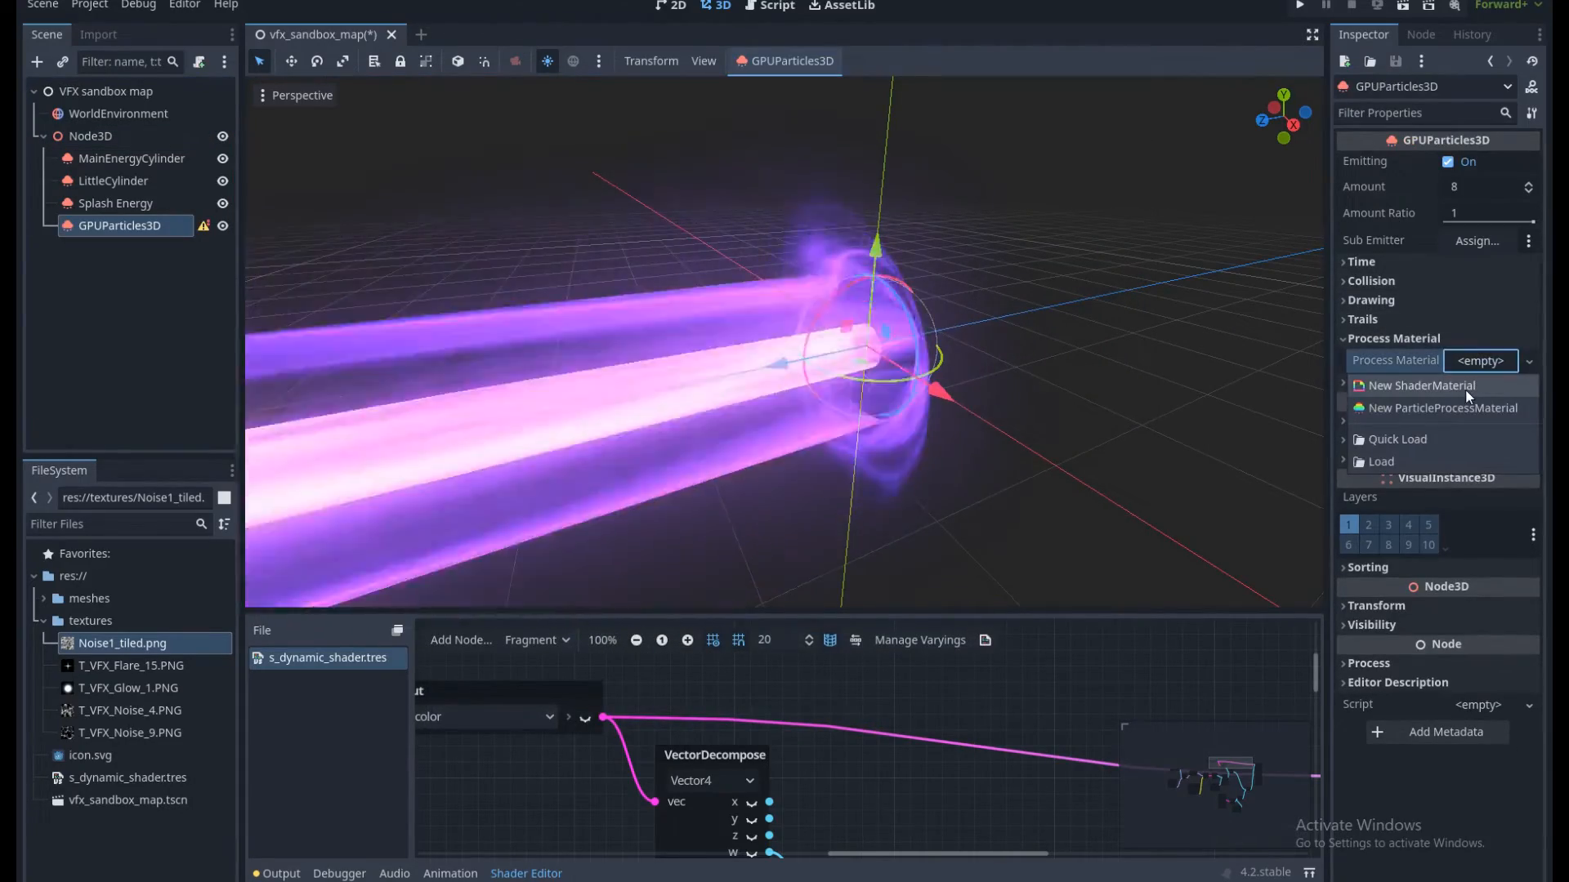
left_click(1453, 408)
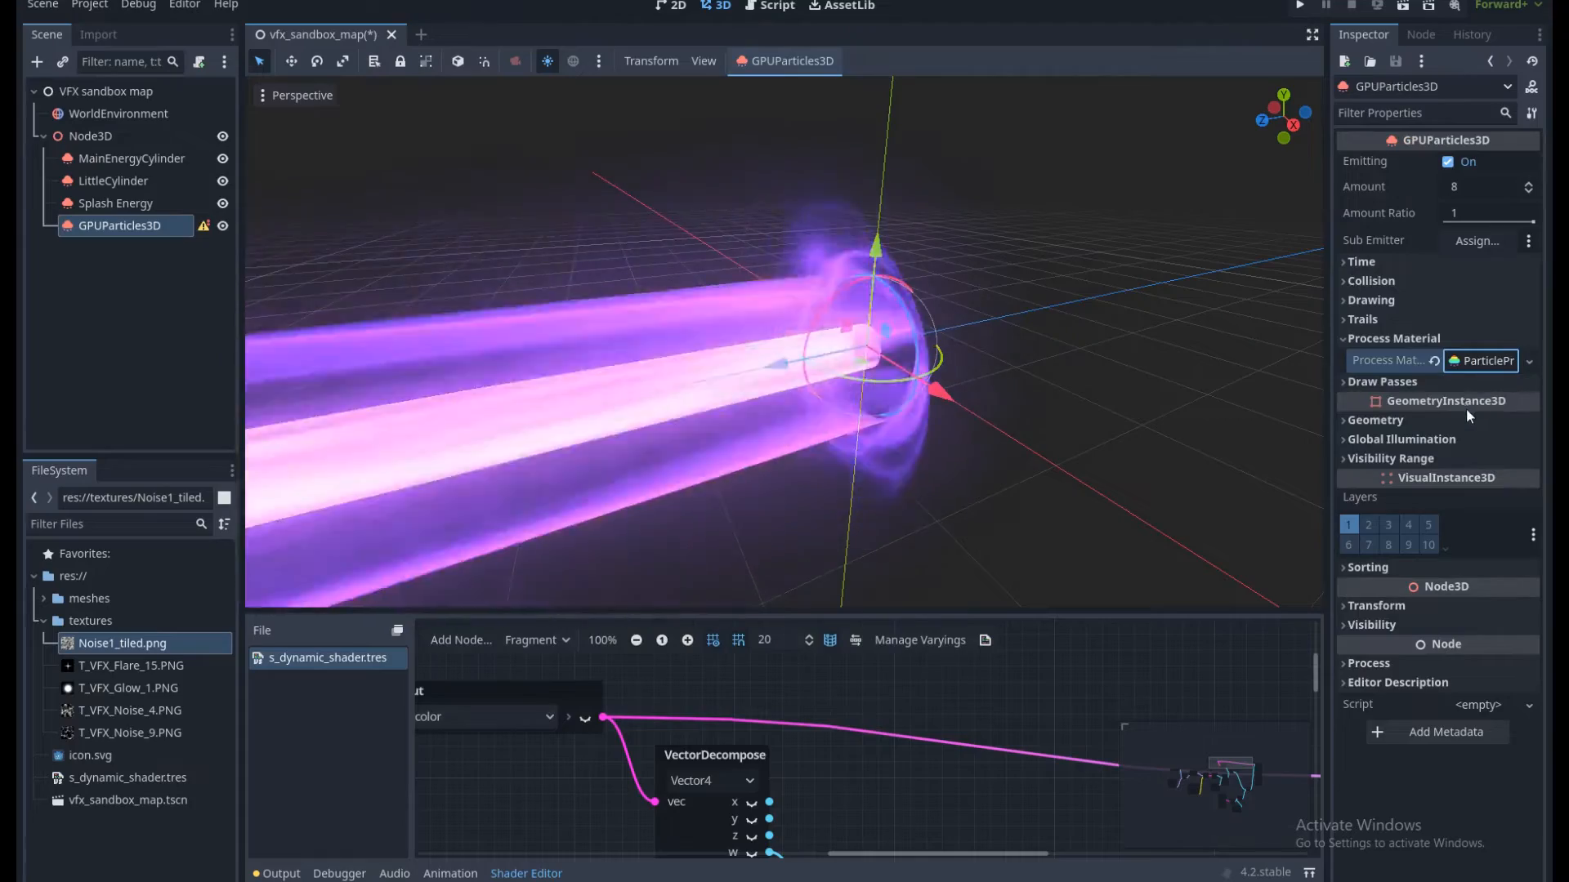
left_click(1480, 361)
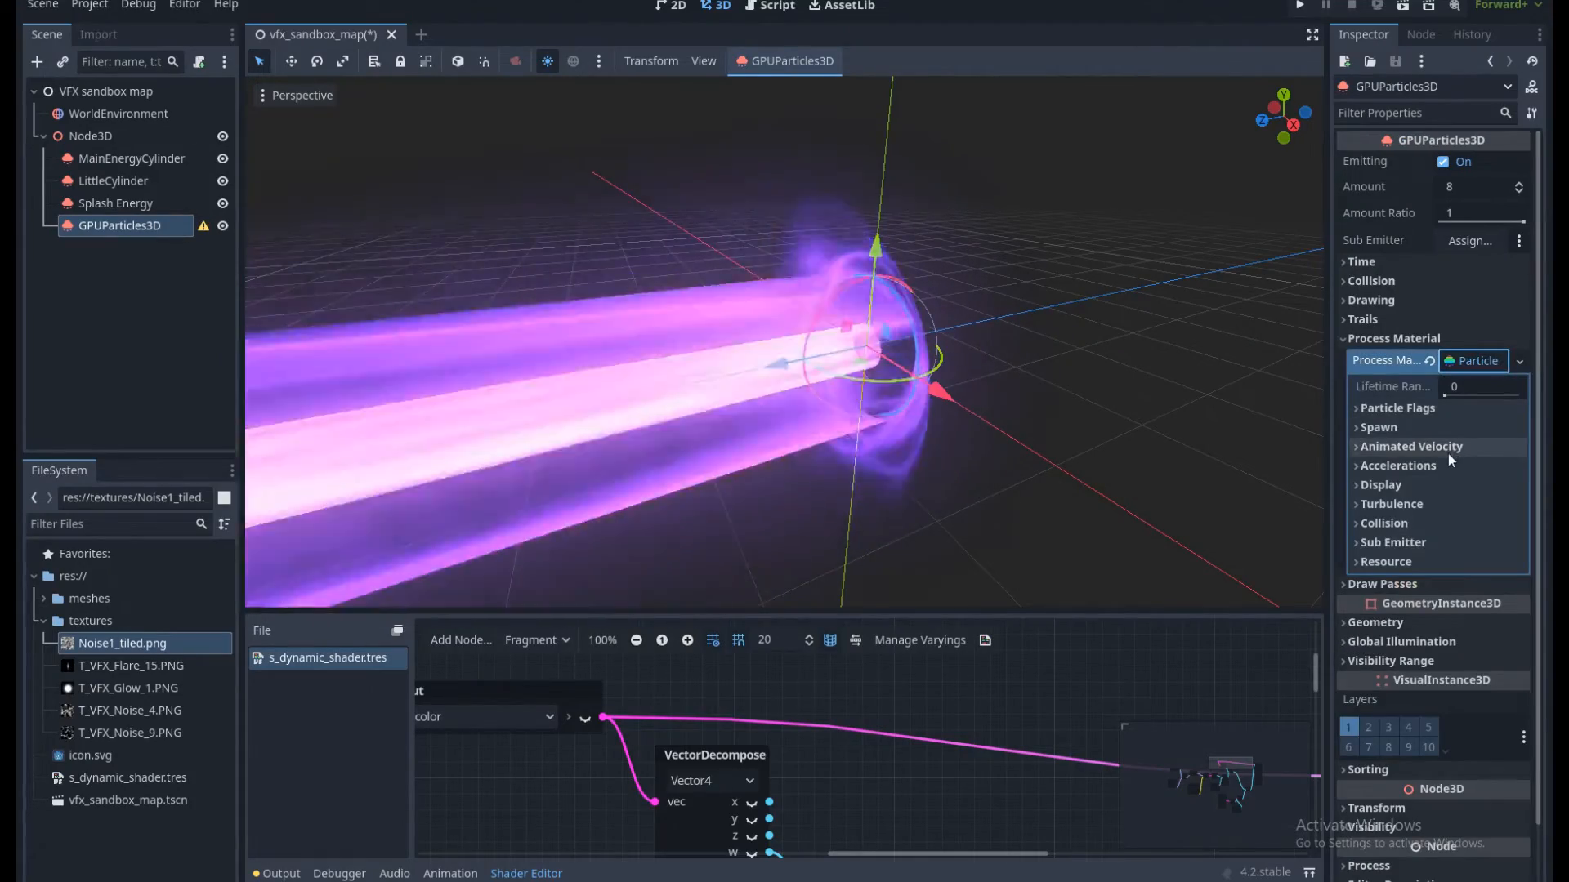
left_click(1381, 584)
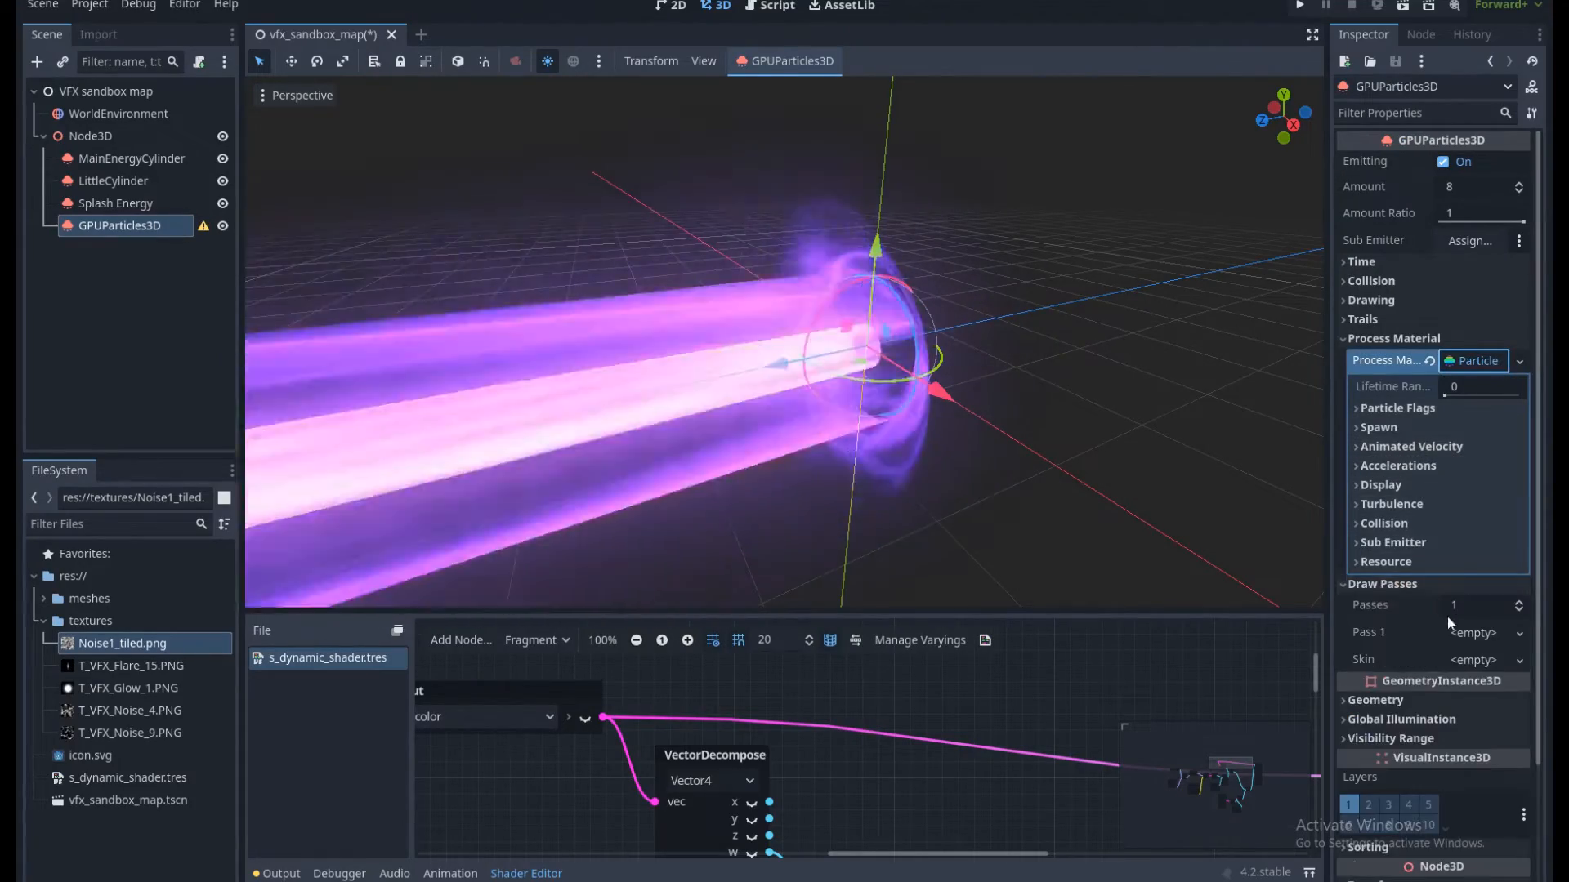
left_click(1493, 637)
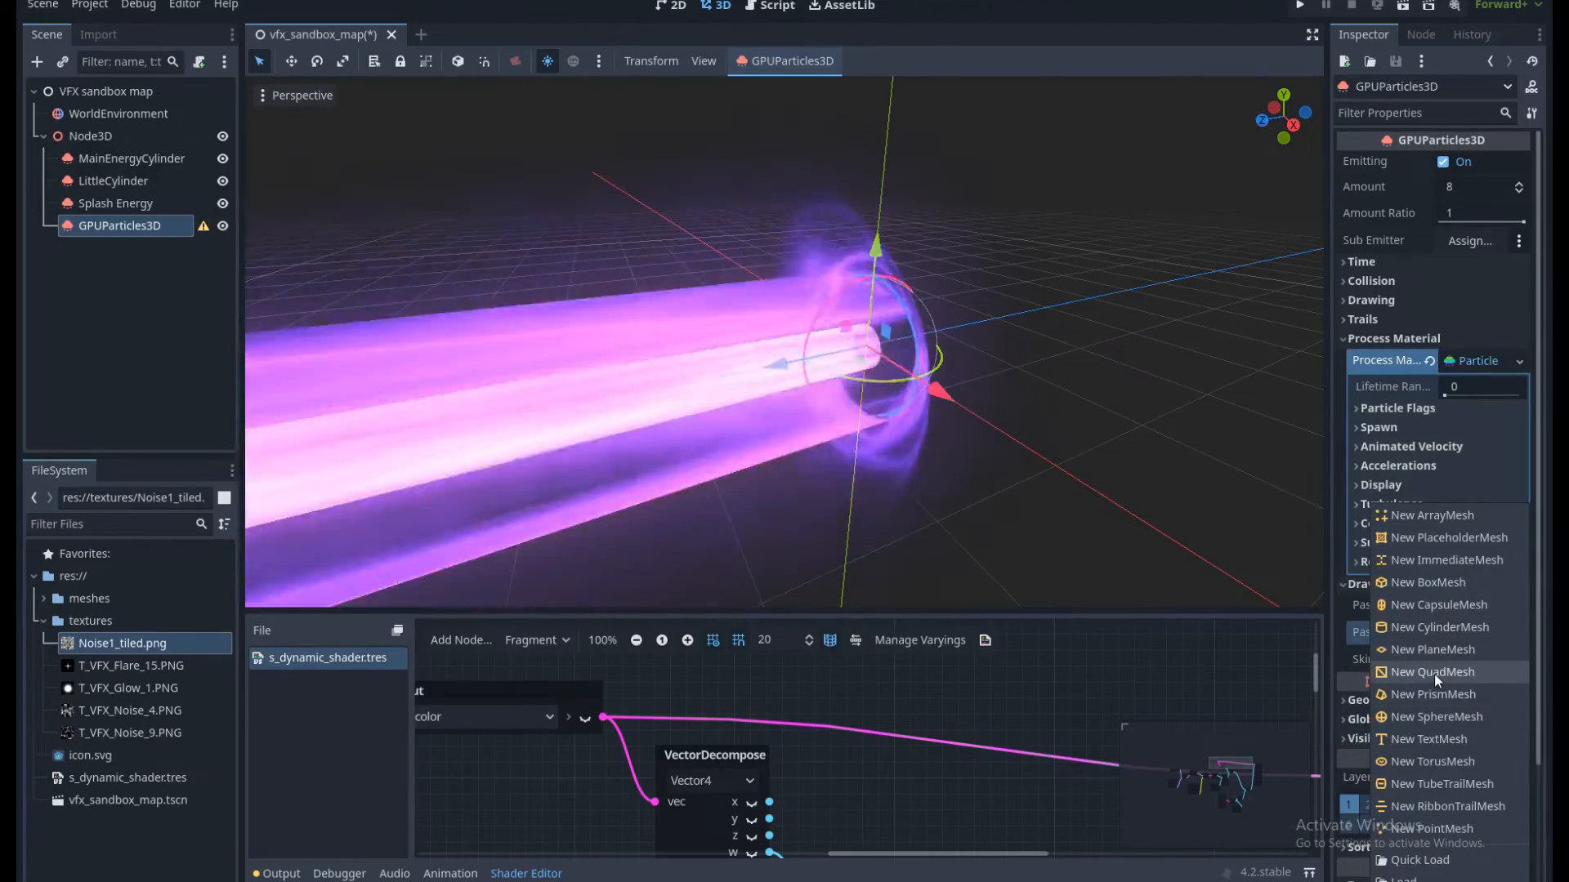
left_click(1434, 672)
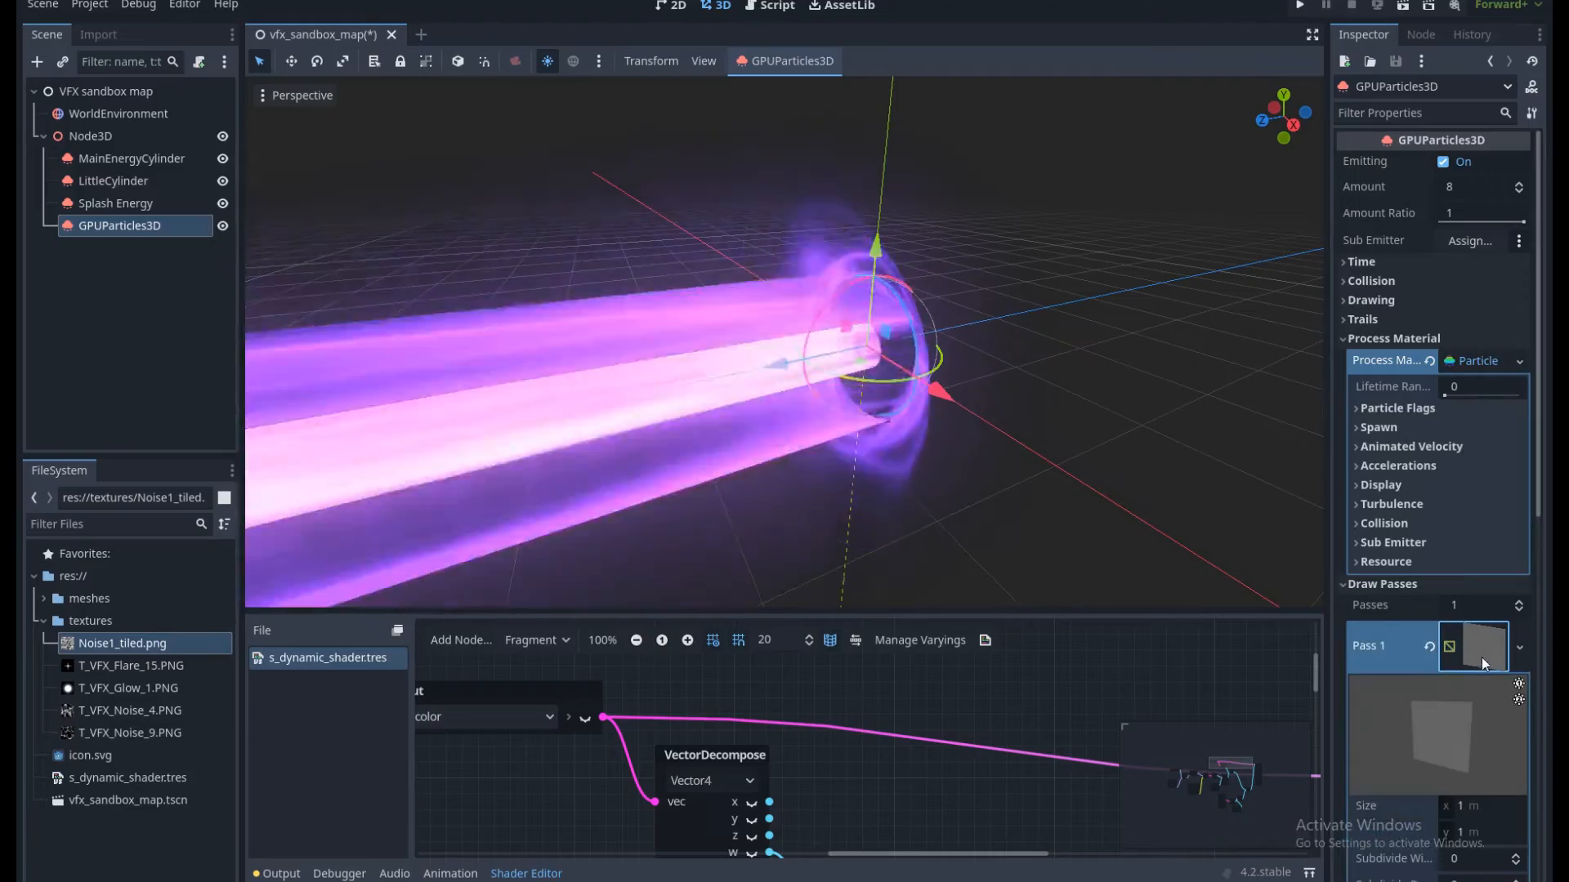
Shrink the draw pass QuadMesh of GPUParticles3D to a small square with an X size of 0.1 m.
scroll(1482, 656, "down", 5)
left_click(1474, 525)
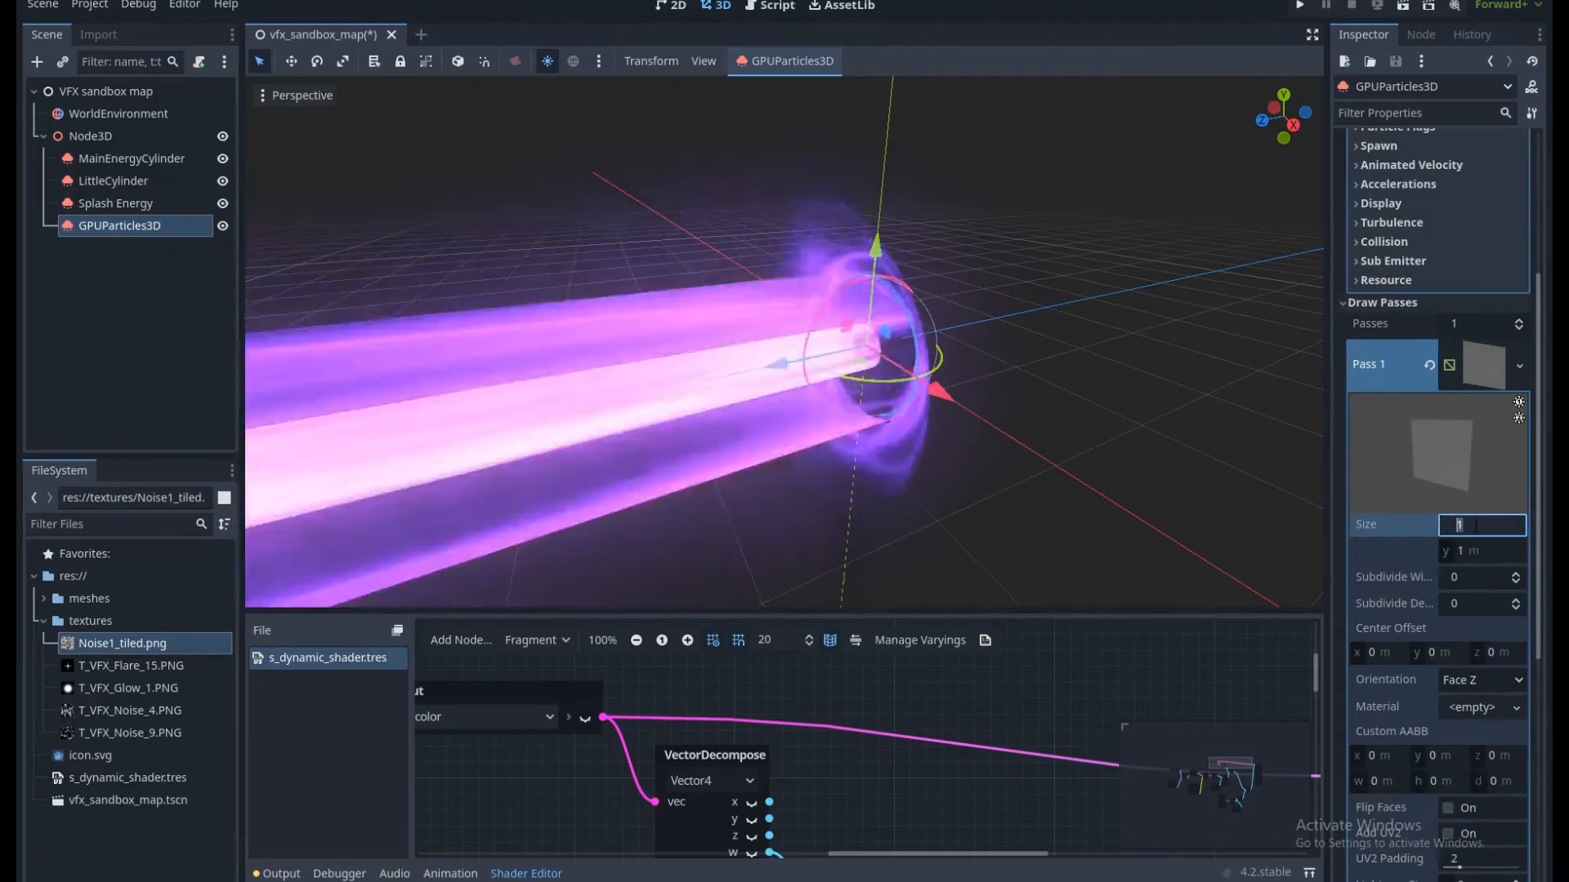
type("0.1")
left_click(1482, 549)
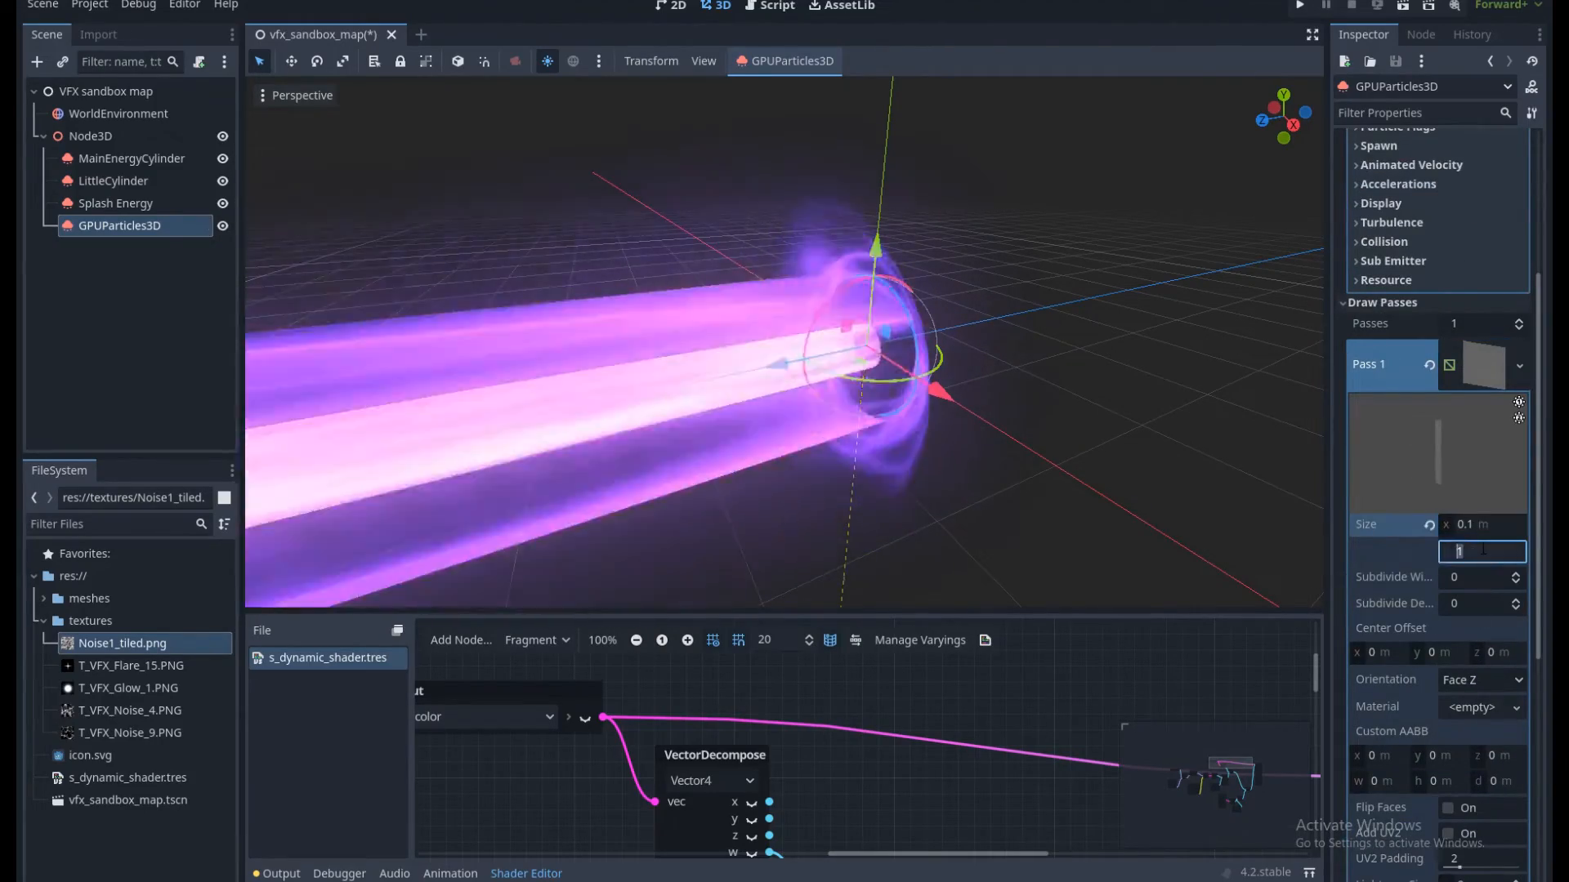
left_click(1482, 365)
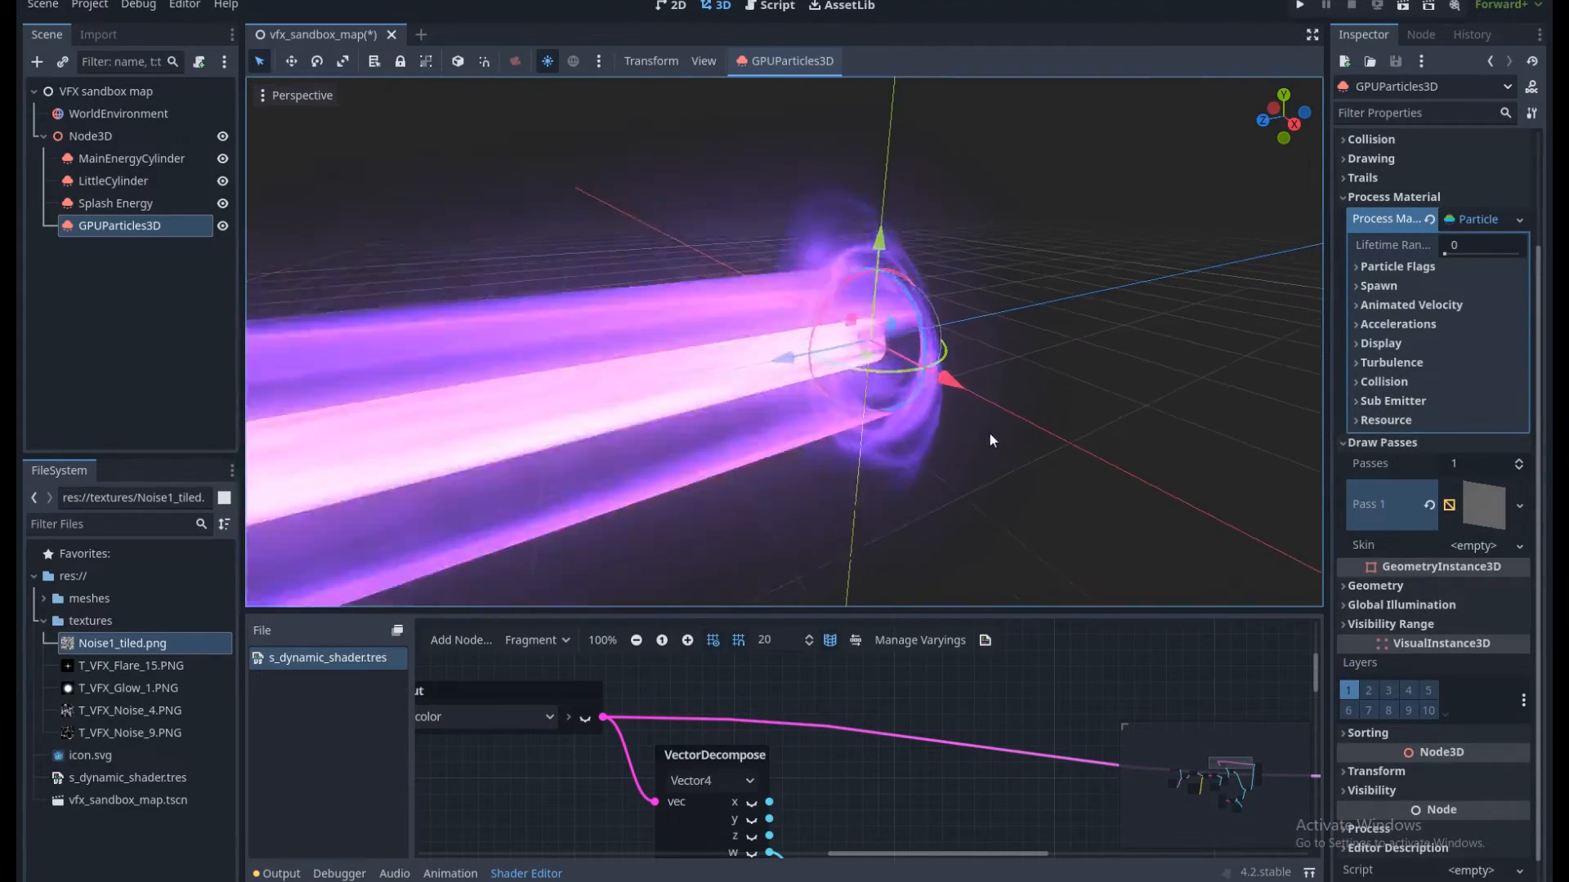
Hide the MainEnergyCylinder and LittleCylinder nodes, keeping Splash Energy and GPUParticles3D visible.
middle_click_drag(985, 435, 912, 443, "shift")
scroll(911, 443, "up", 3)
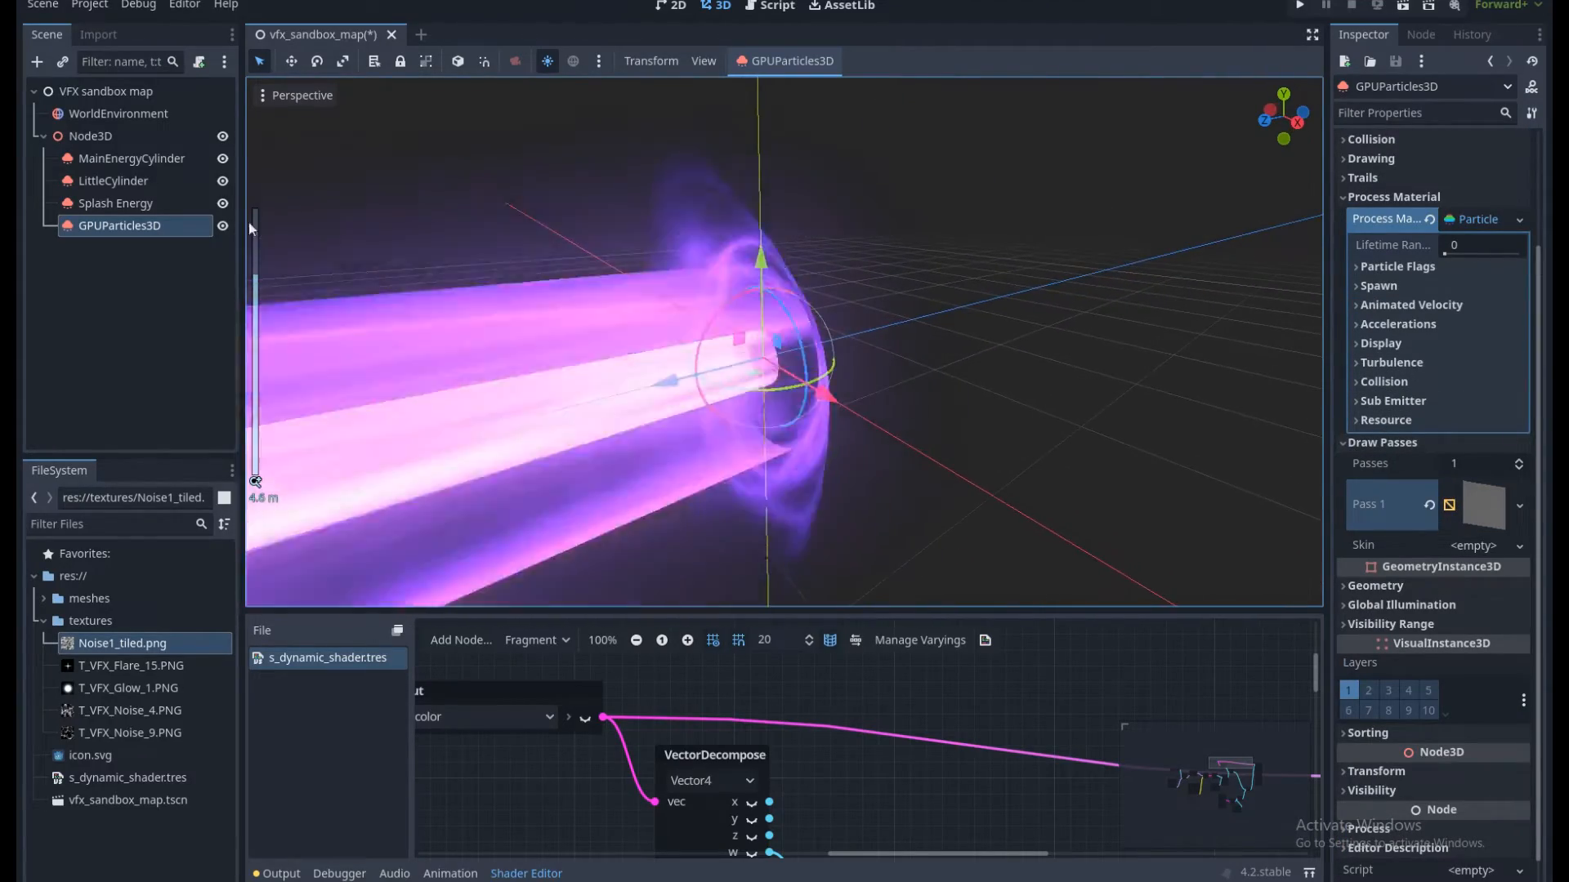
left_click(223, 204)
left_click(222, 181)
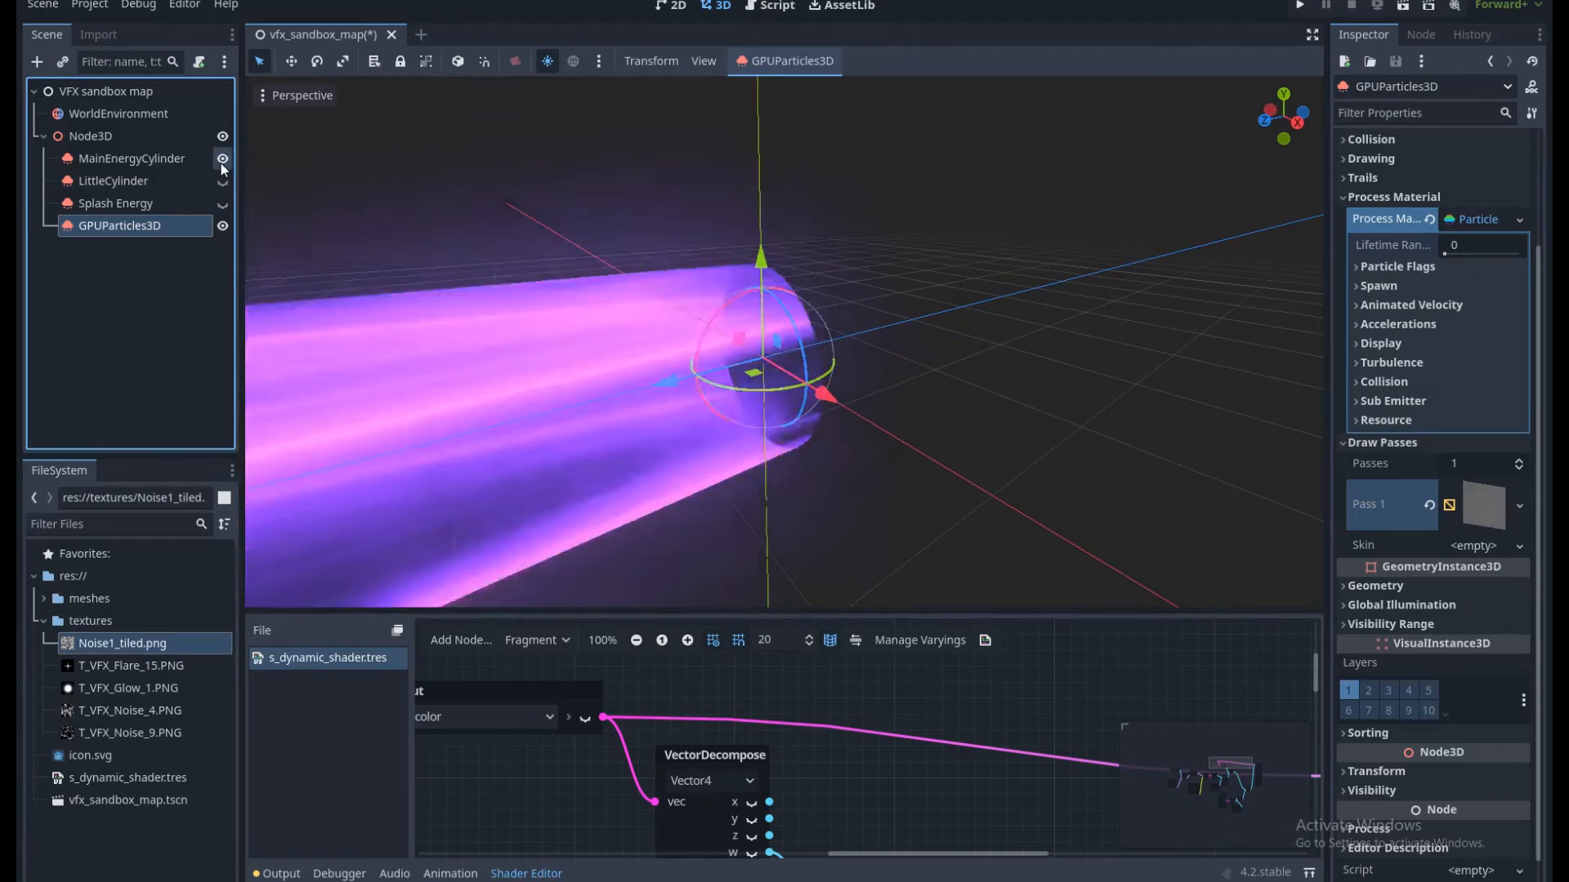
left_click(222, 159)
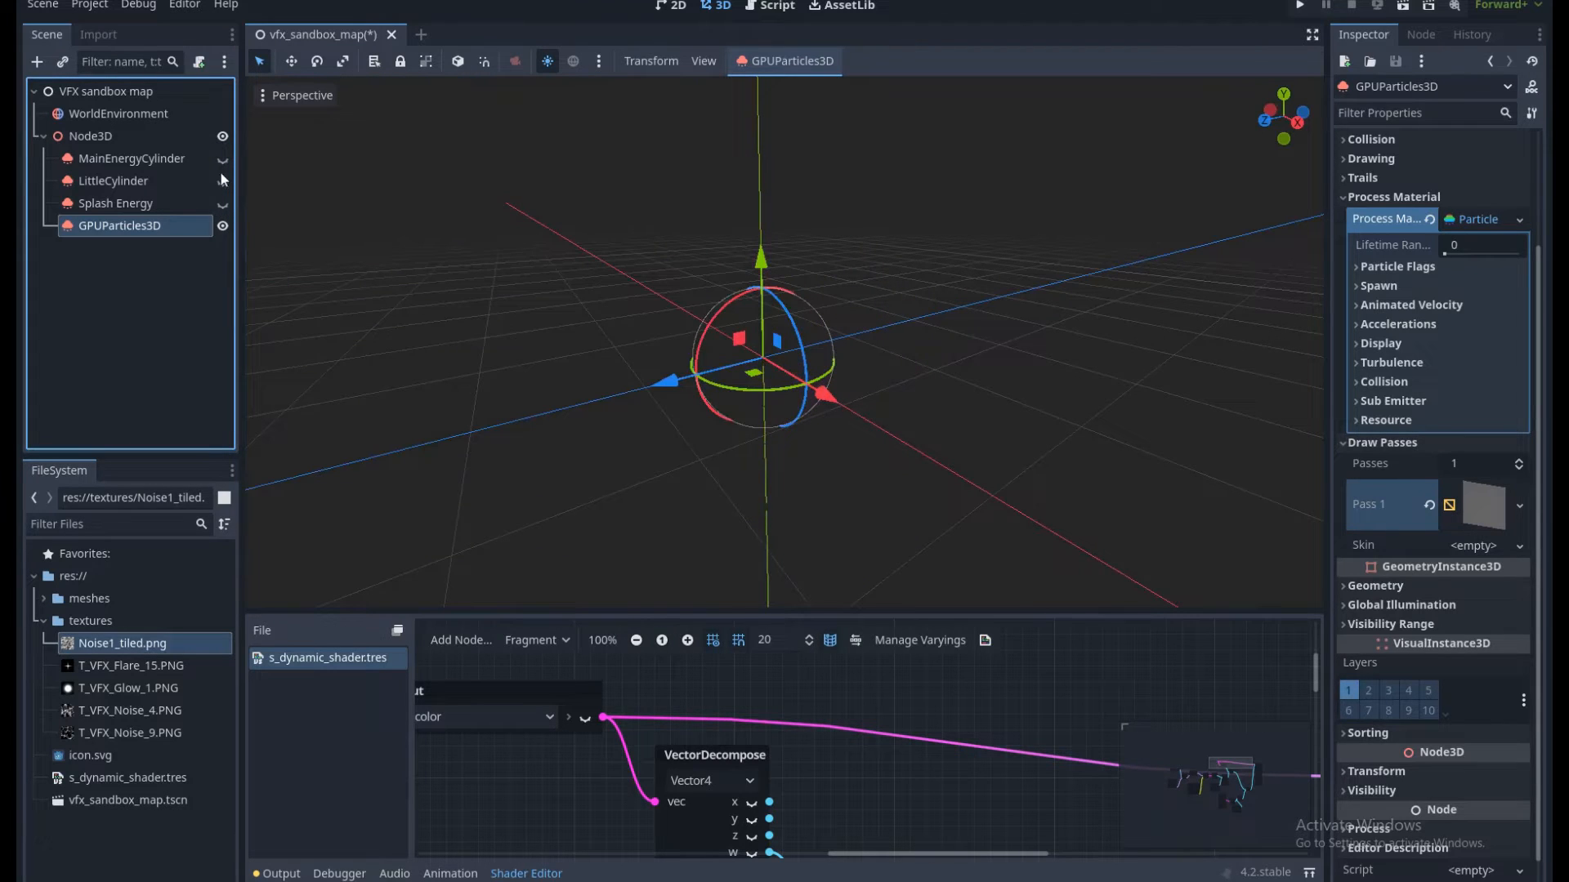
left_click(221, 176)
left_click(220, 179)
left_click(222, 203)
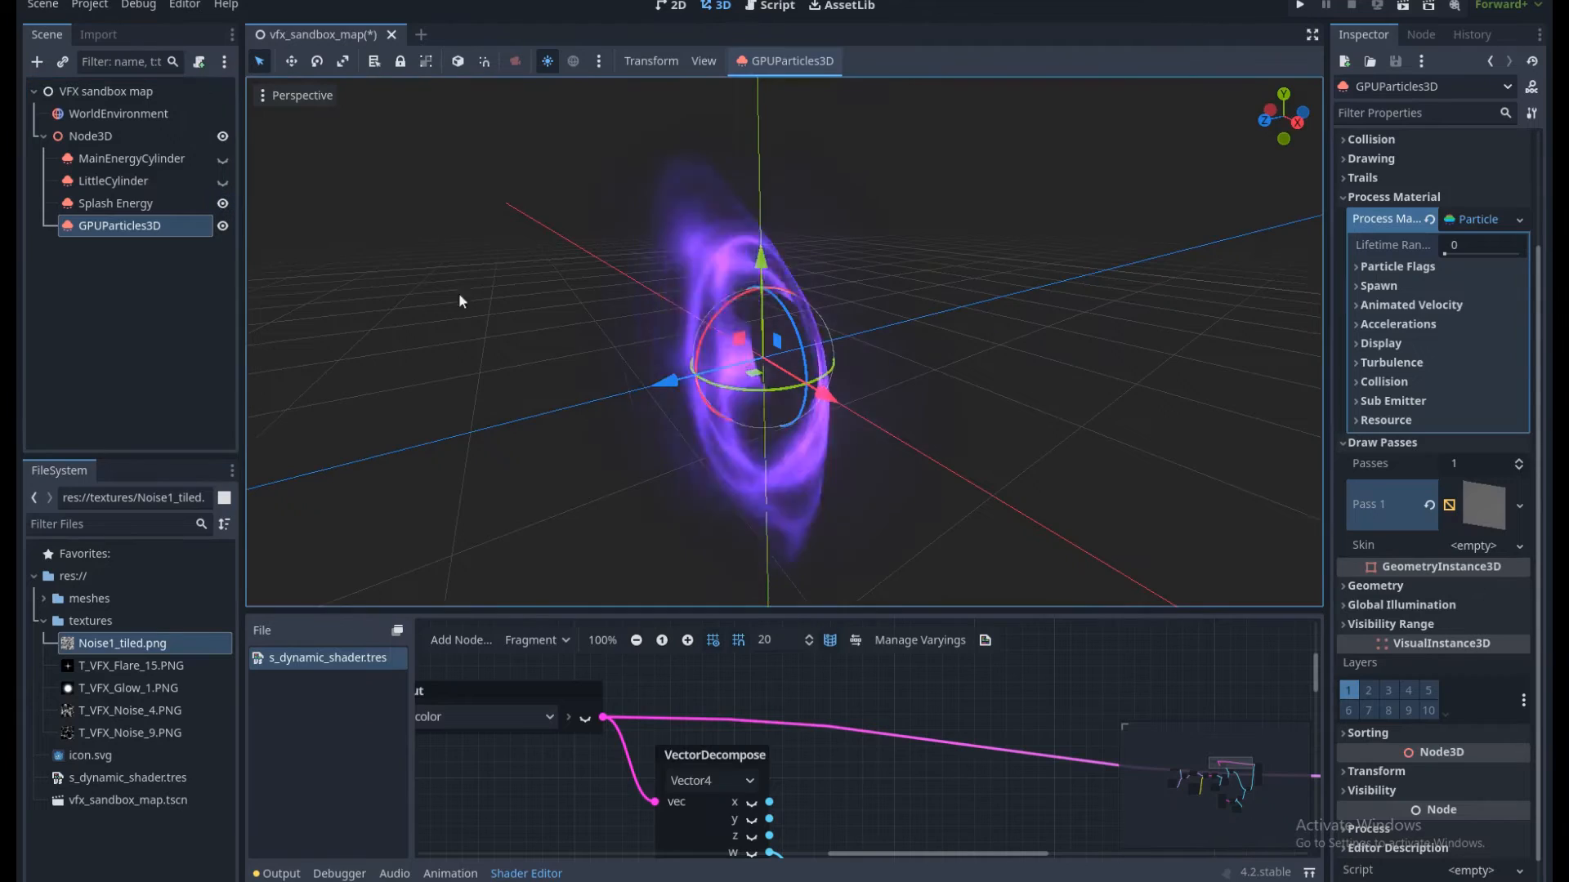
scroll(633, 322, "up", 5)
scroll(825, 410, "down", 5)
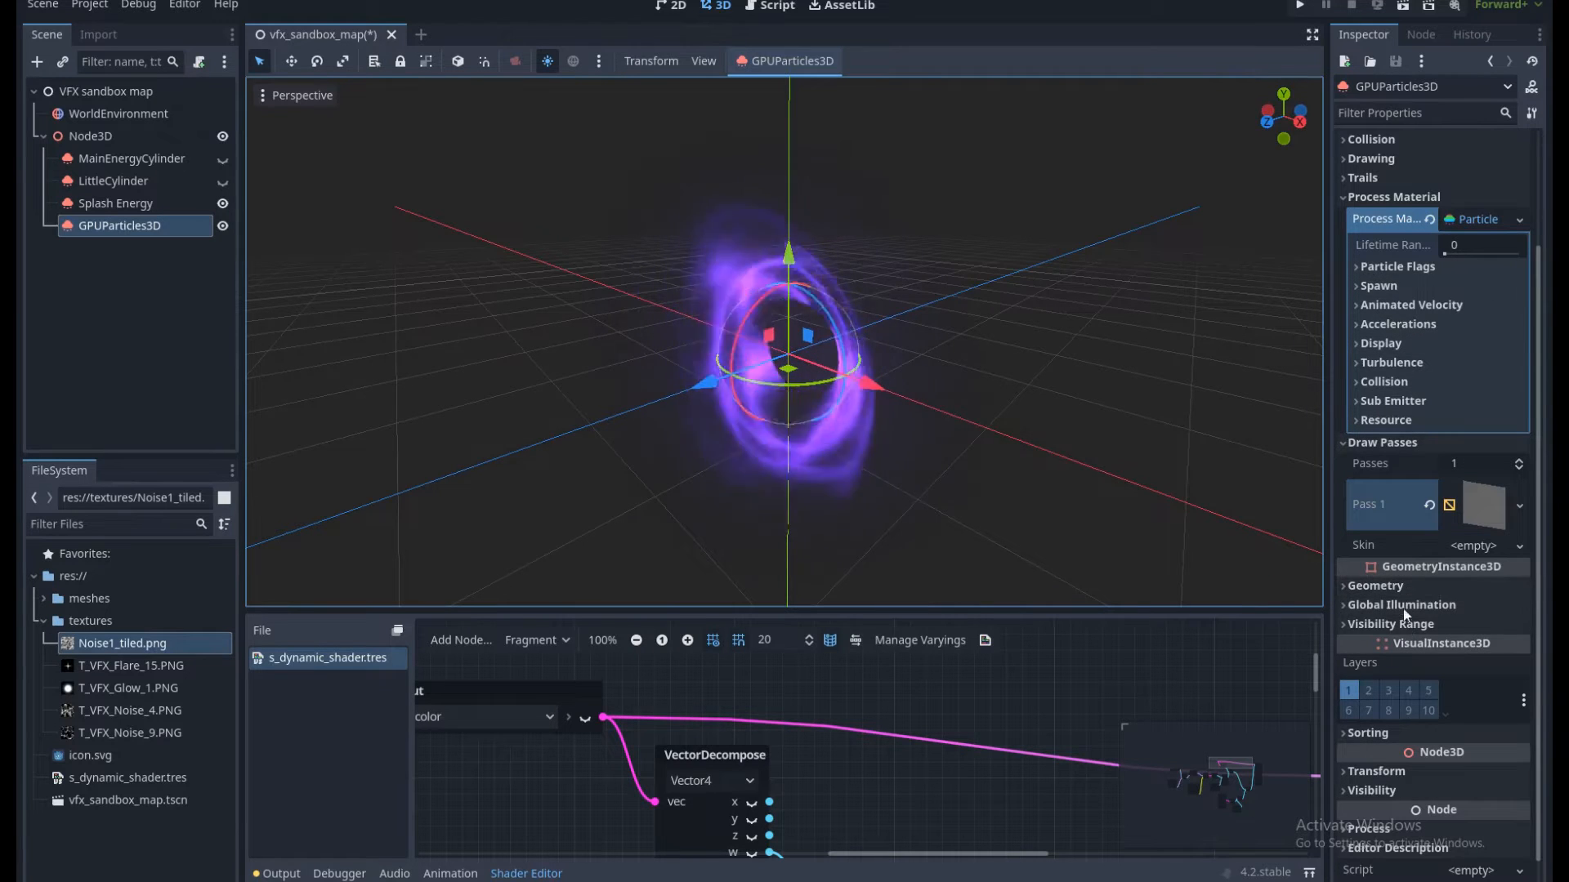
Assign a new ShaderMaterial as the geometry material override of GPUParticles3D and save the scene.
left_click(1434, 588)
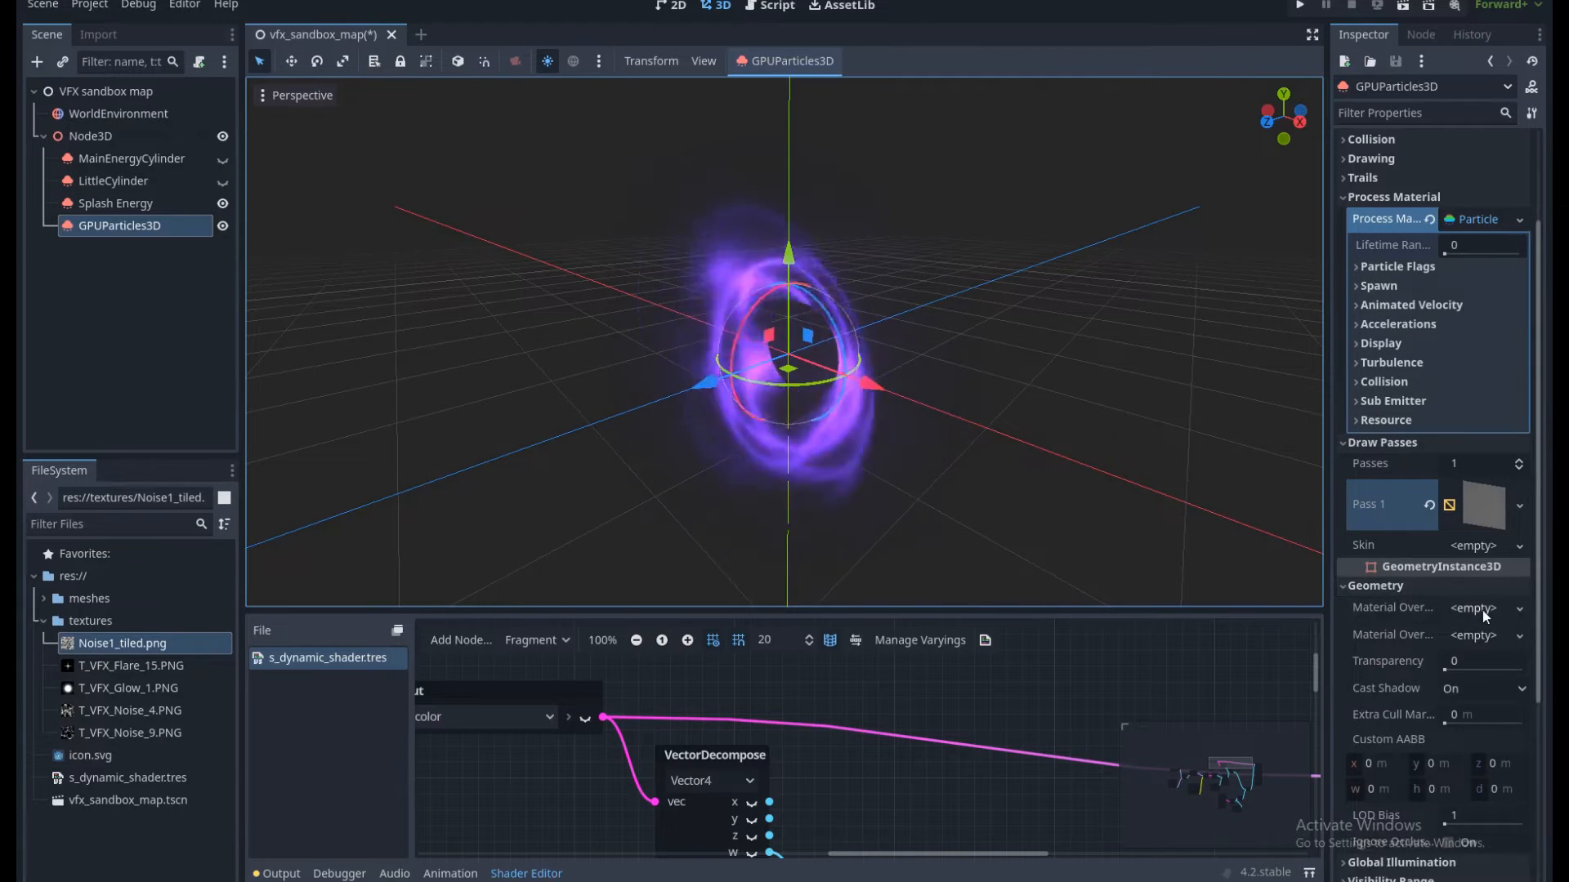
left_click(1480, 609)
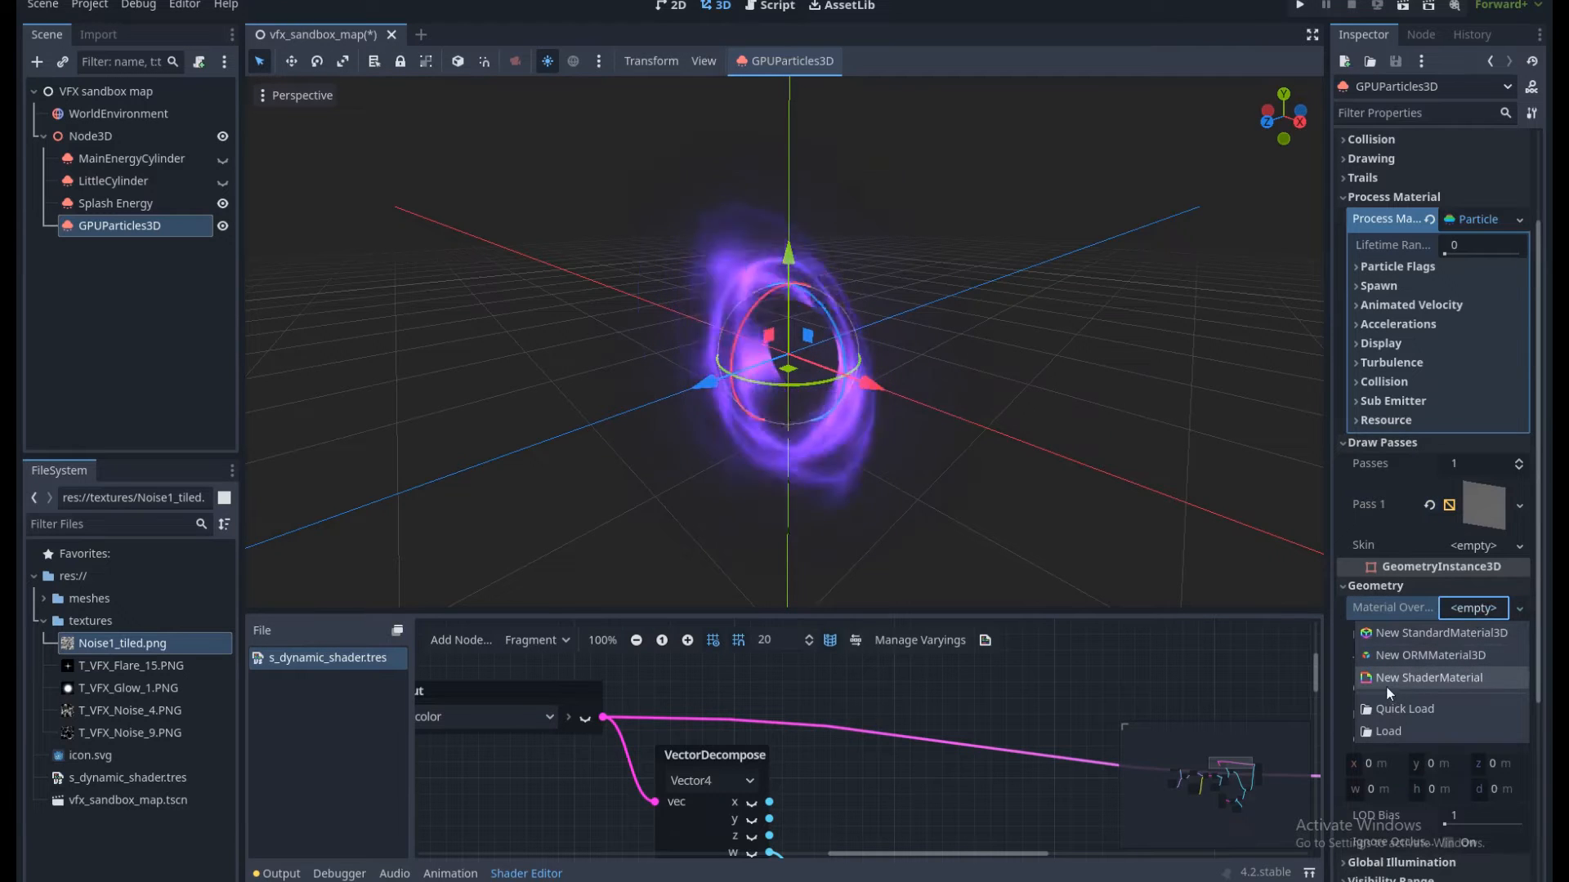
left_click(1430, 680)
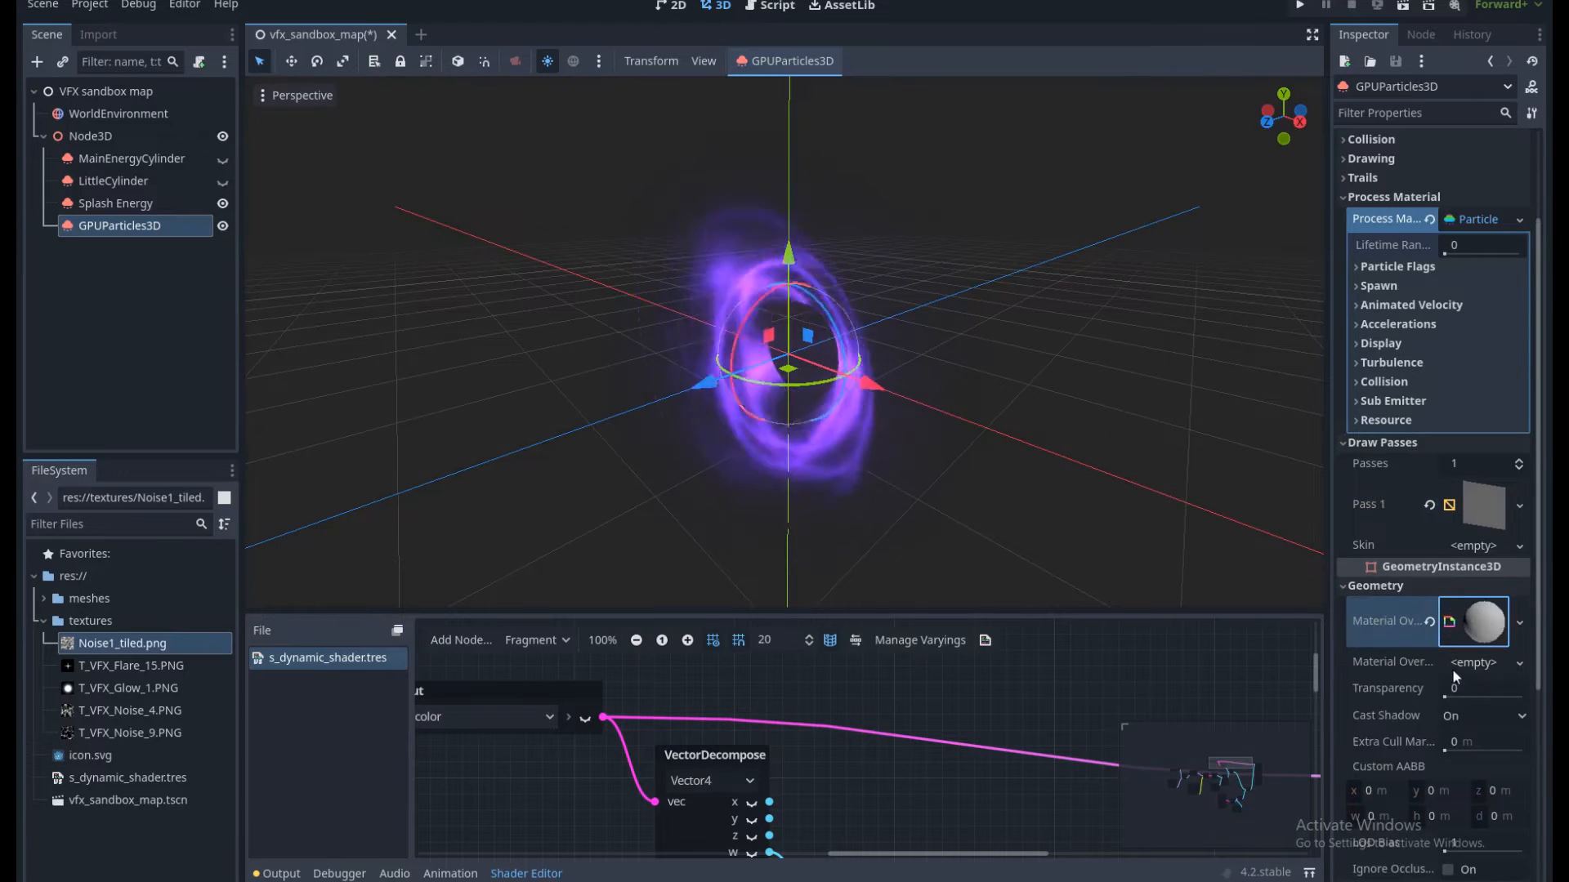
left_click(1471, 629)
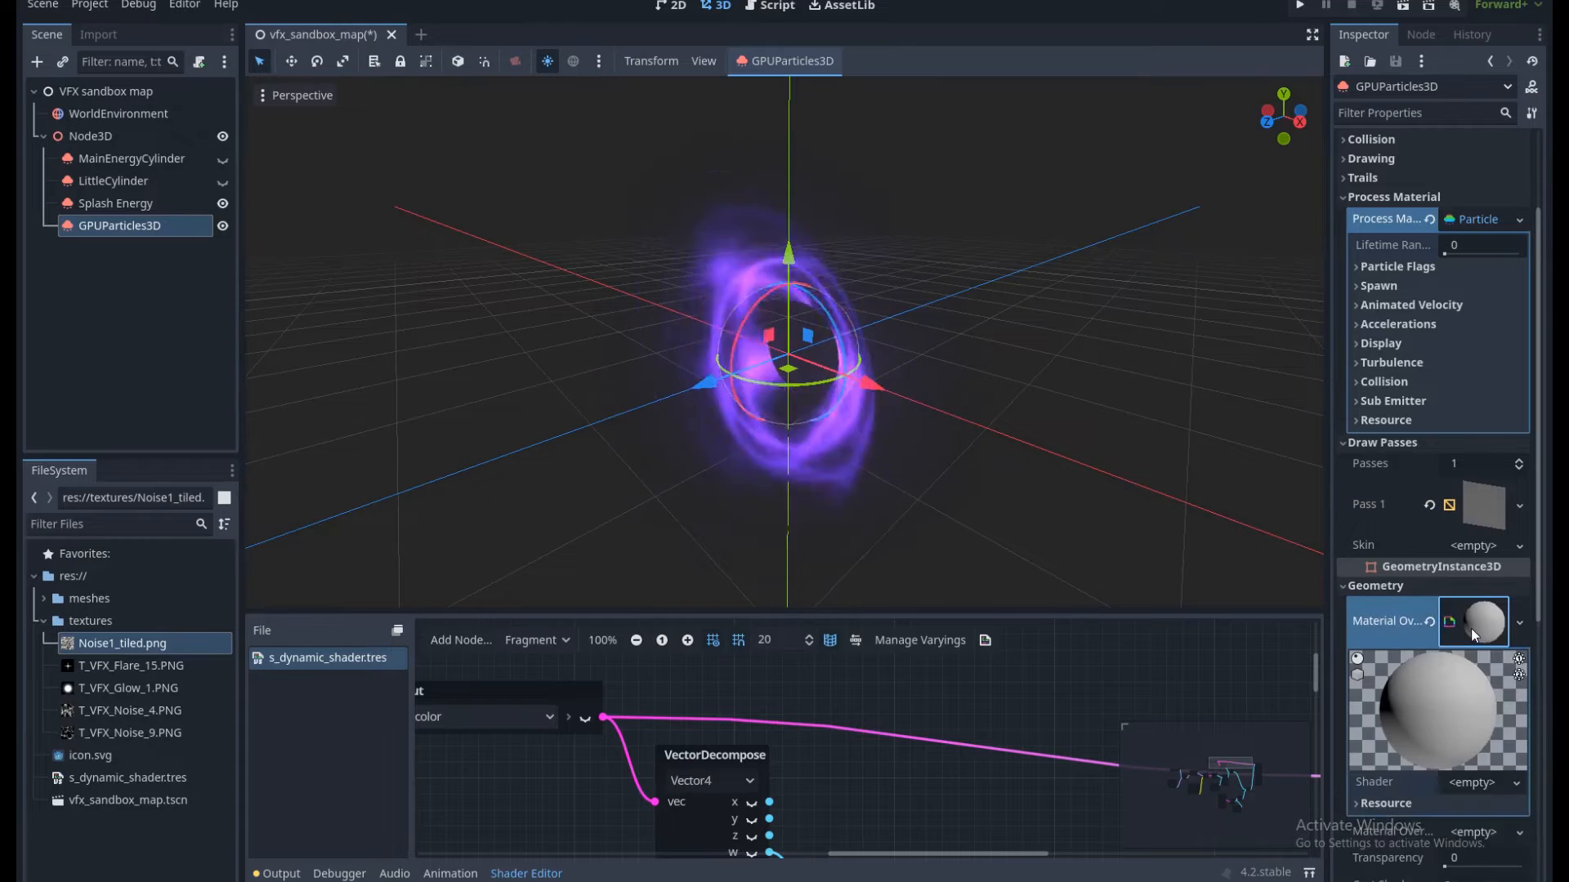
scroll(1473, 681, "down", 2)
scroll(1465, 703, "down", 2)
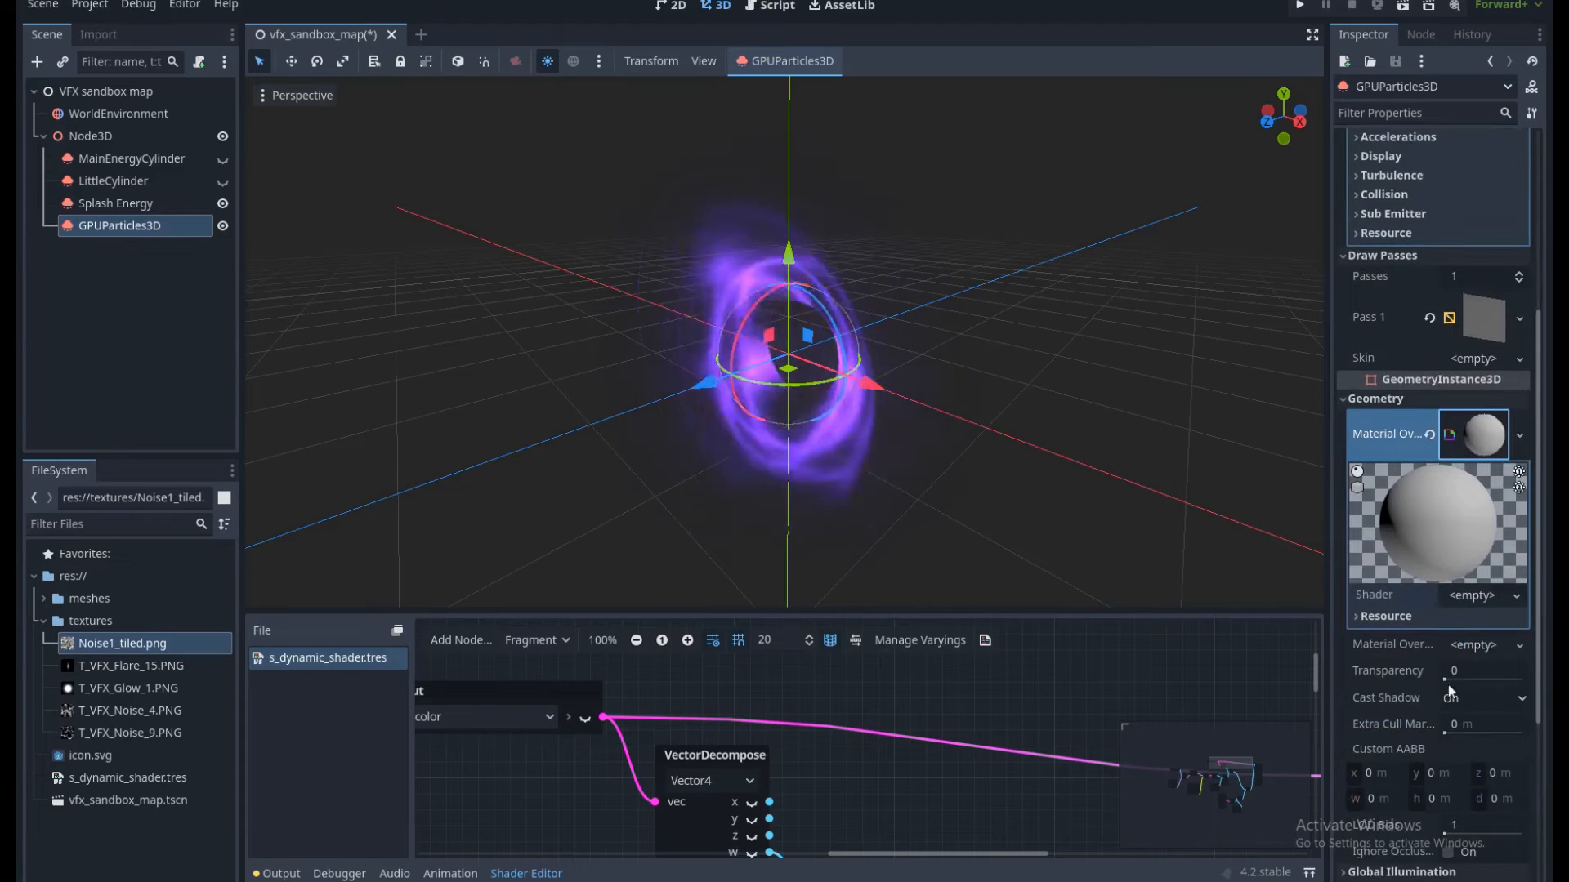
key("ctrl+s")
Create a spatial VisualShader resource in the project root named s_simple_shader.tres.
right_click(134, 830)
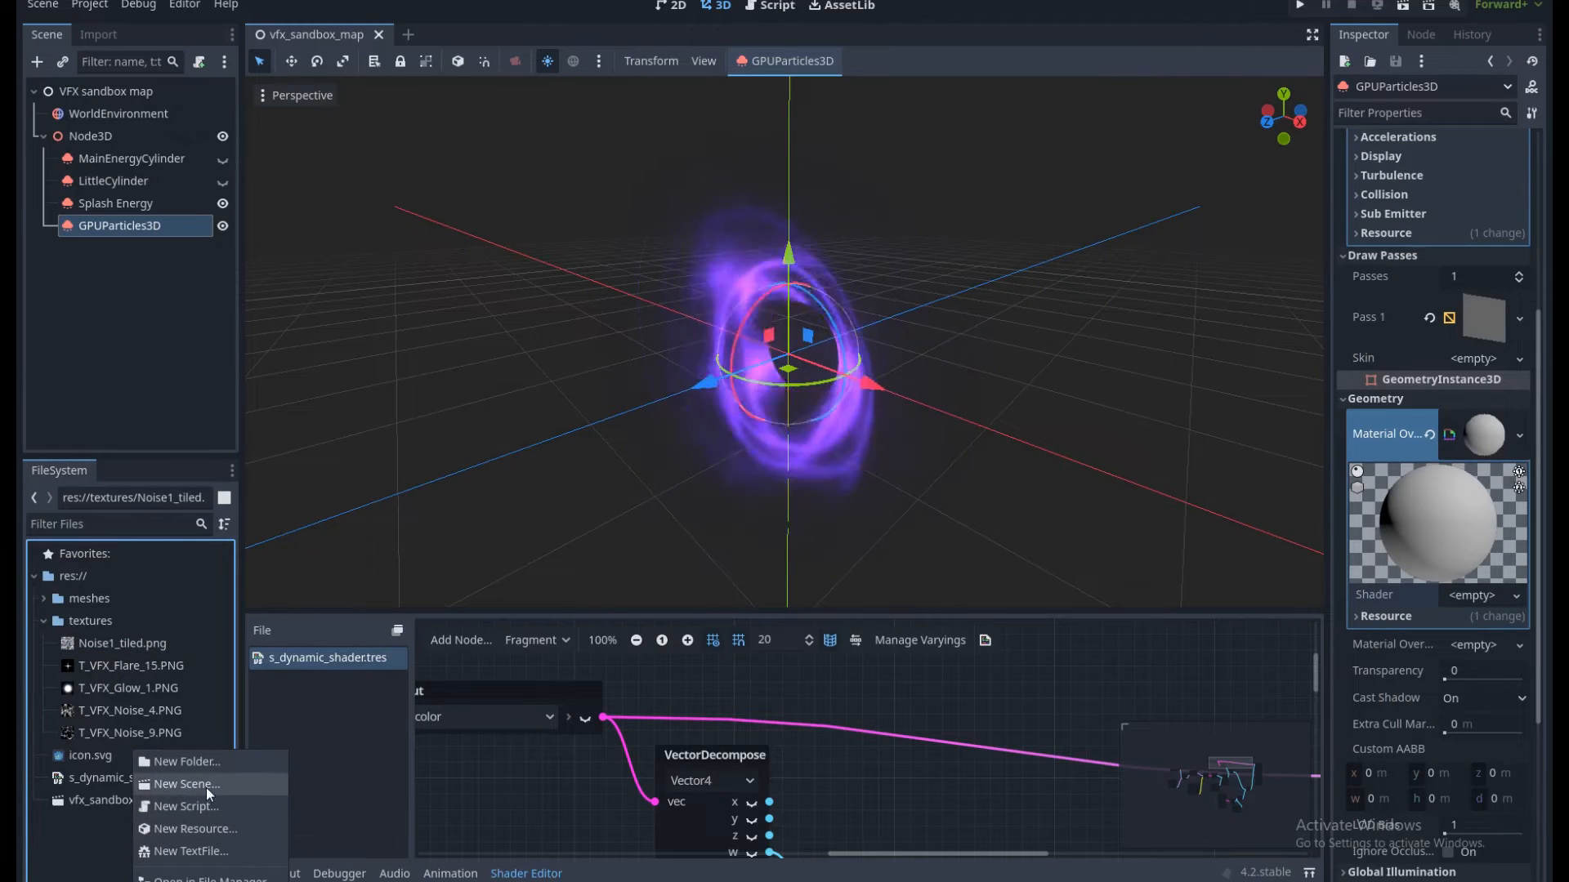
left_click(214, 829)
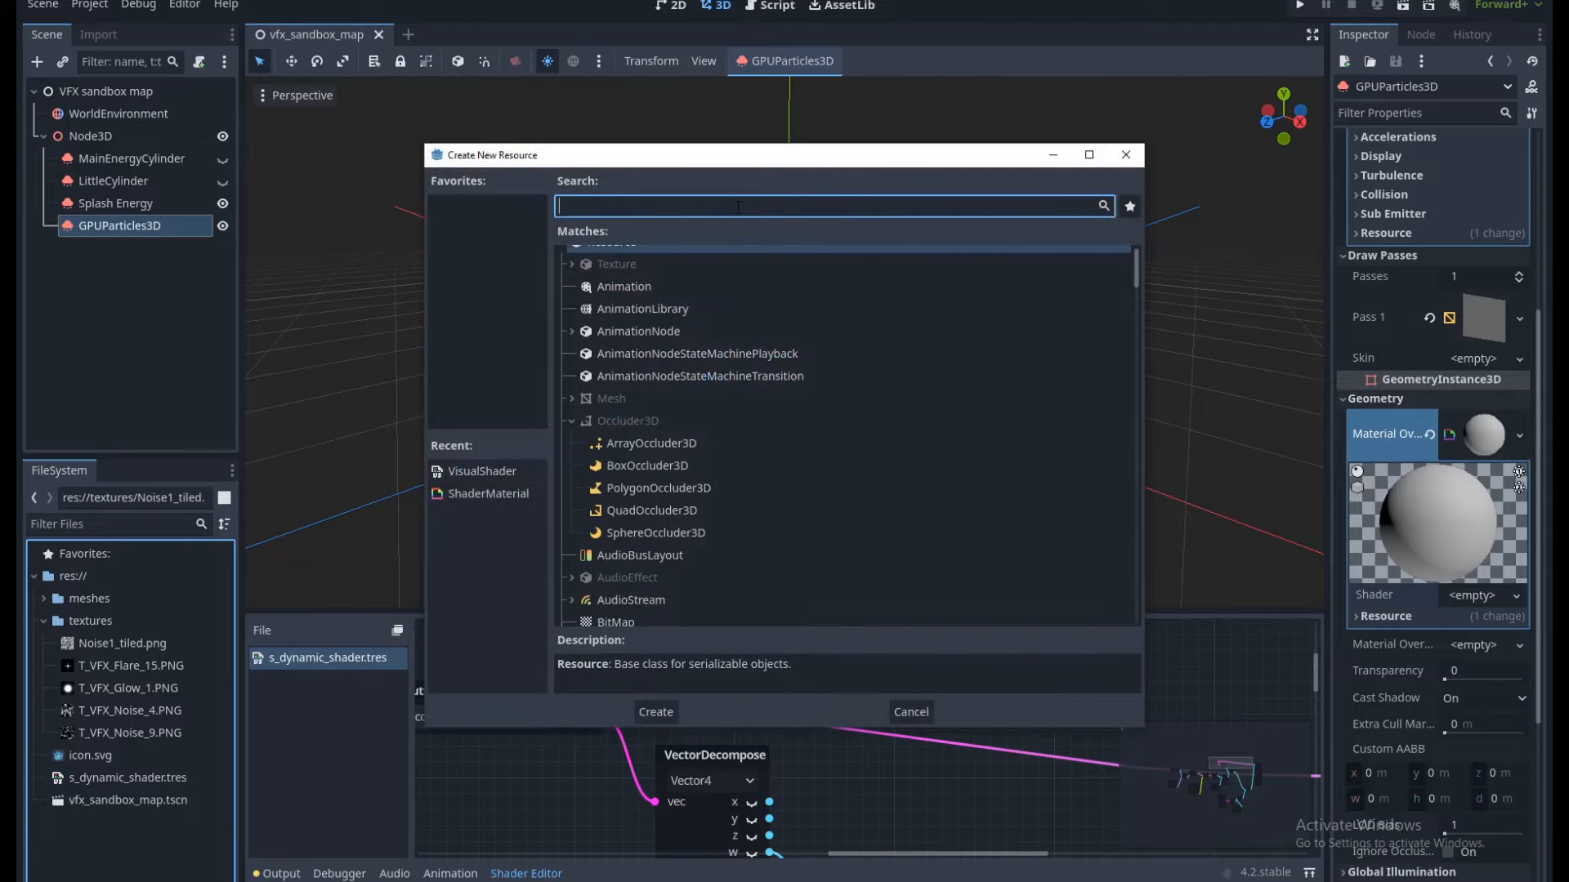
type("visual")
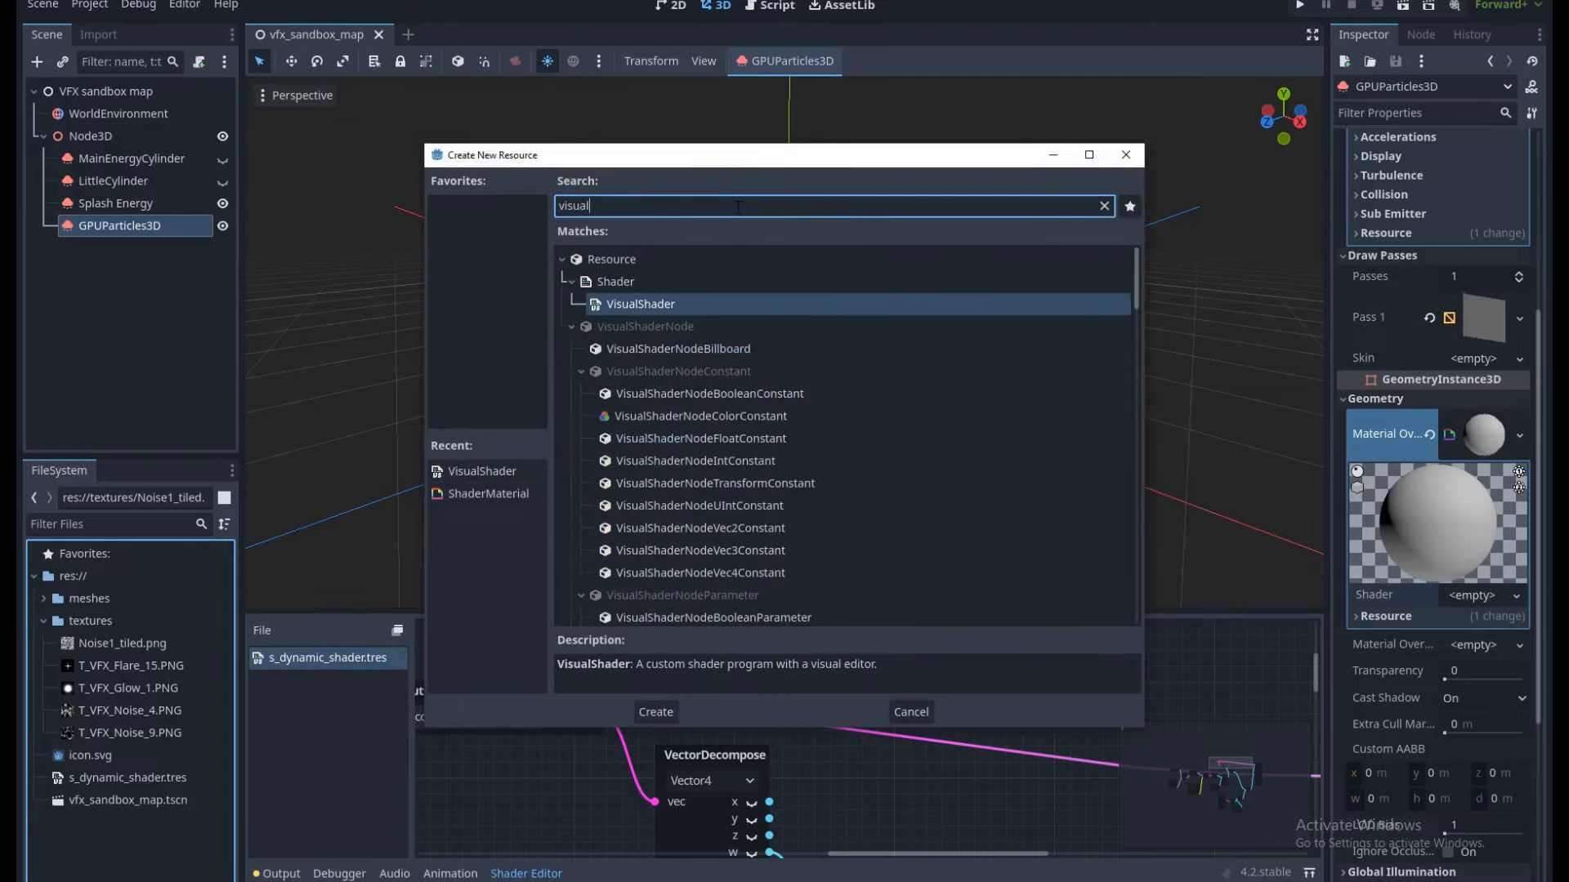
double_click(657, 304)
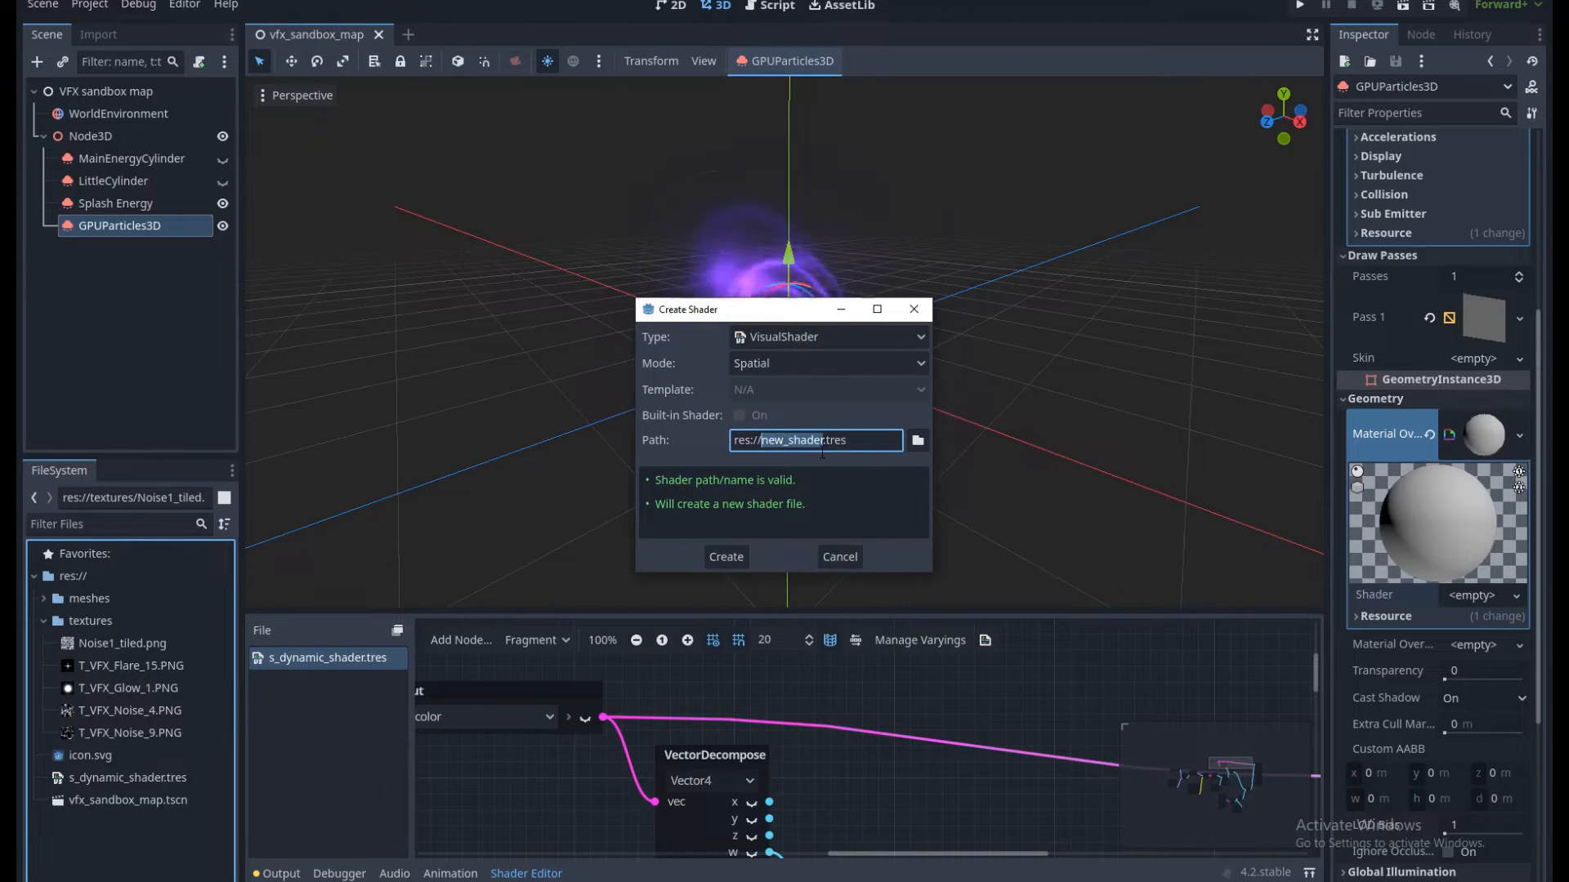
type("s_simpl")
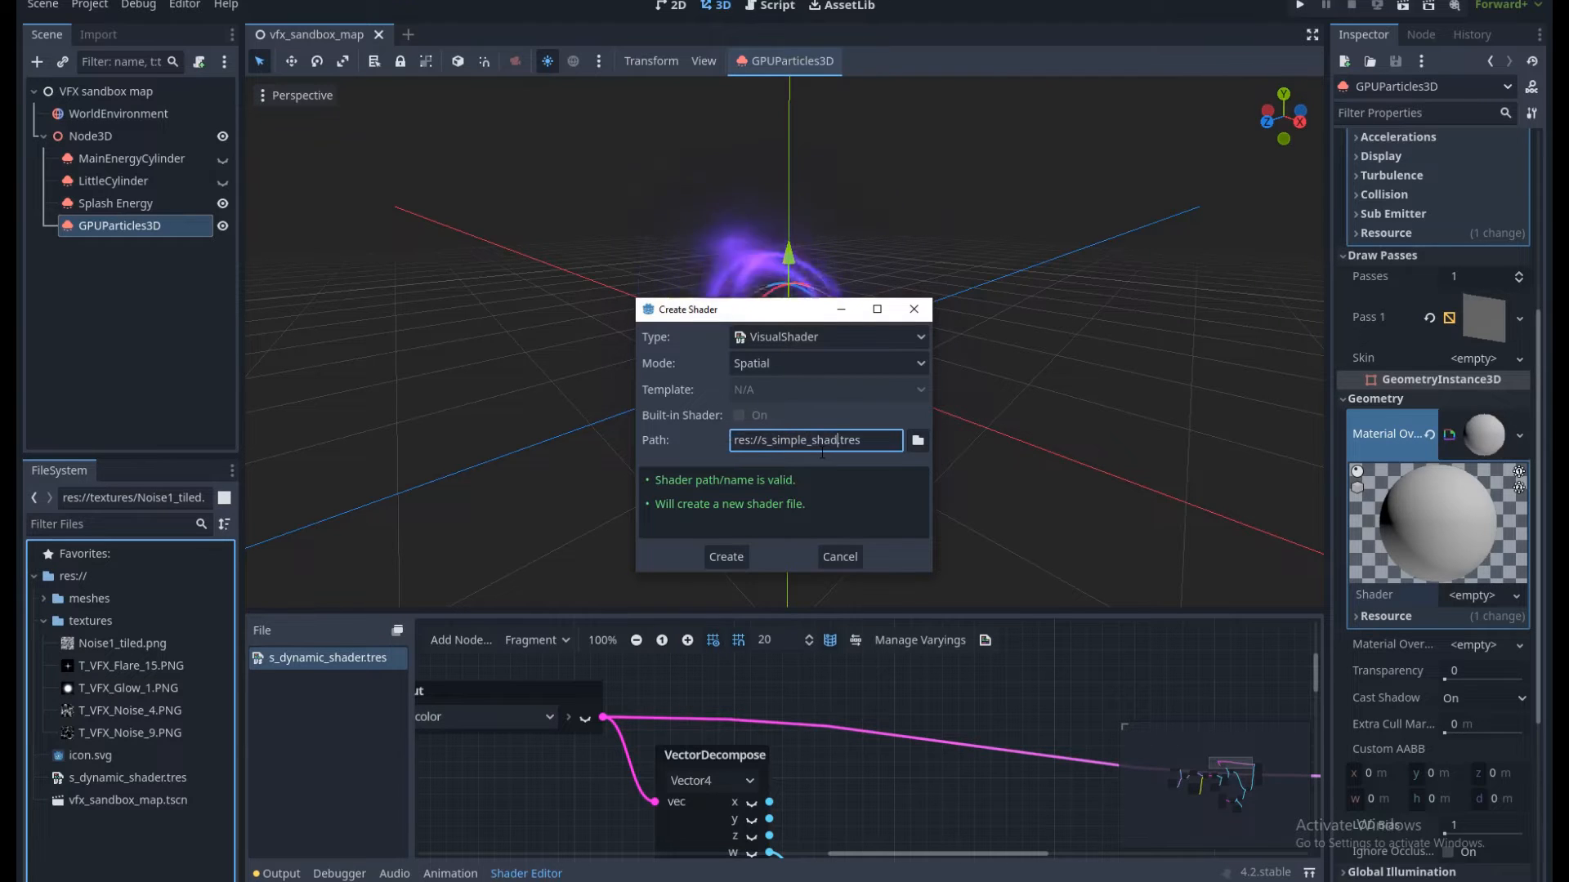
left_click(729, 556)
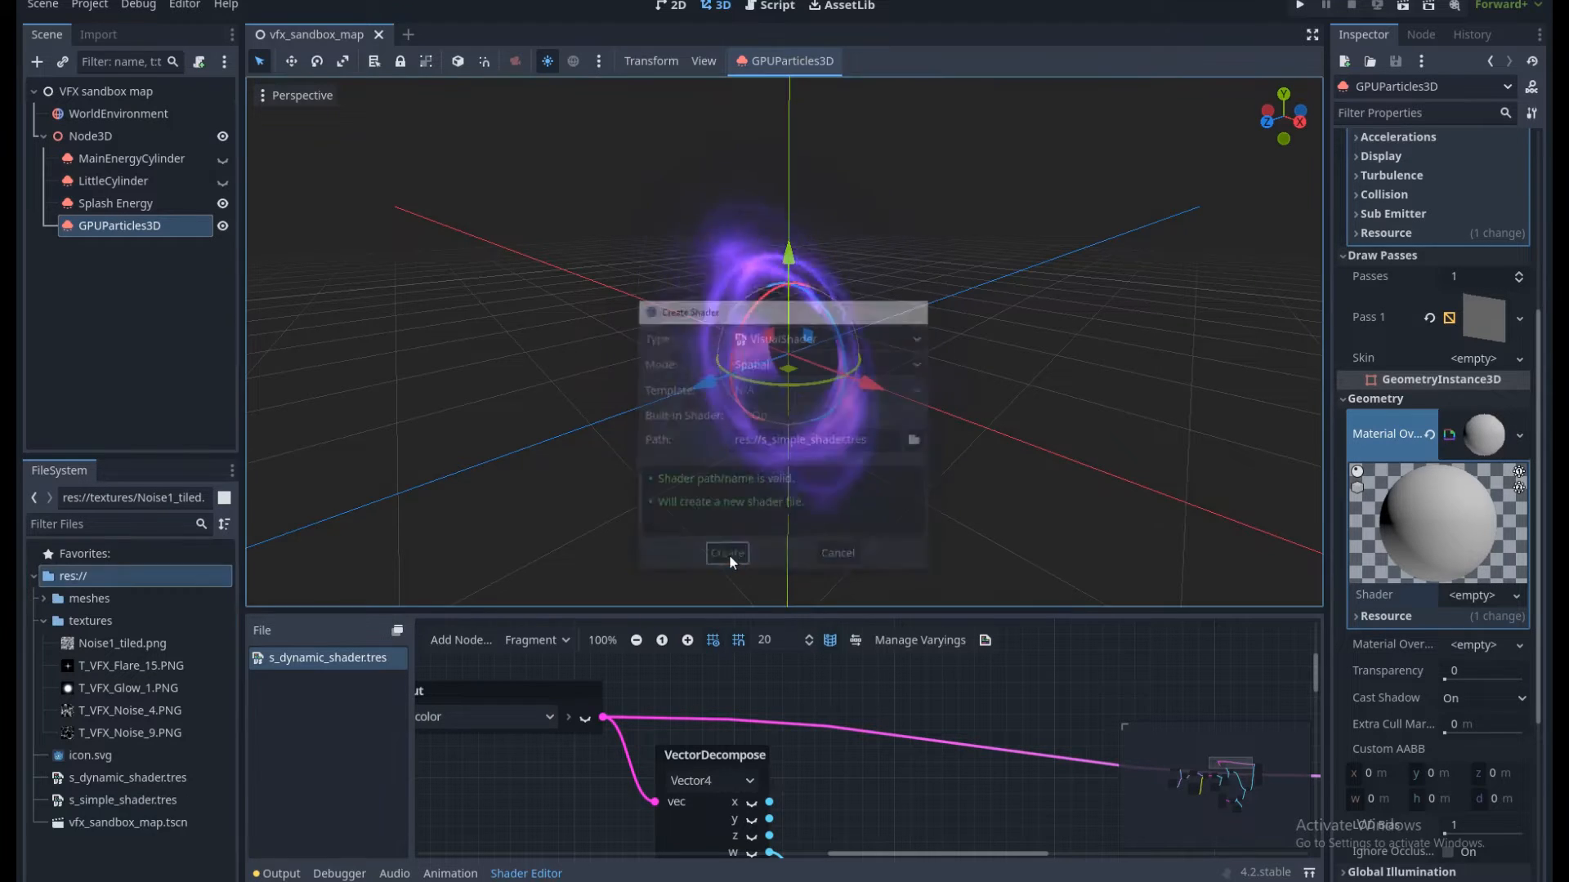
Assign s_simple_shader.tres to the particles' override material, enable the shader's Unshaded flag, and save the scene.
left_click_drag(136, 802, 1468, 594)
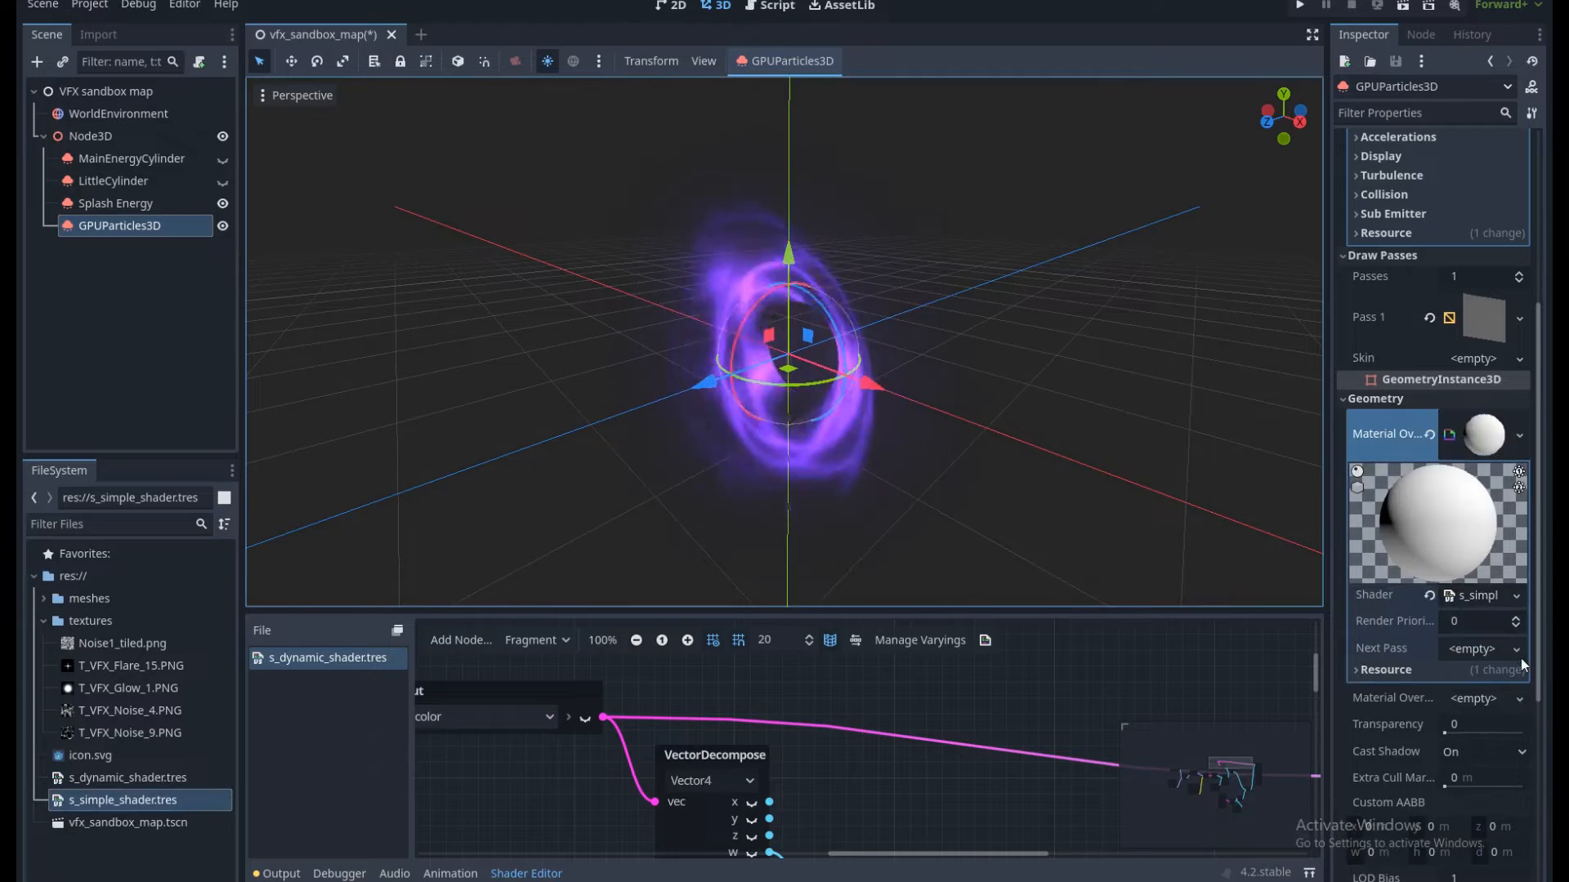
left_click(1475, 595)
left_click(1409, 661)
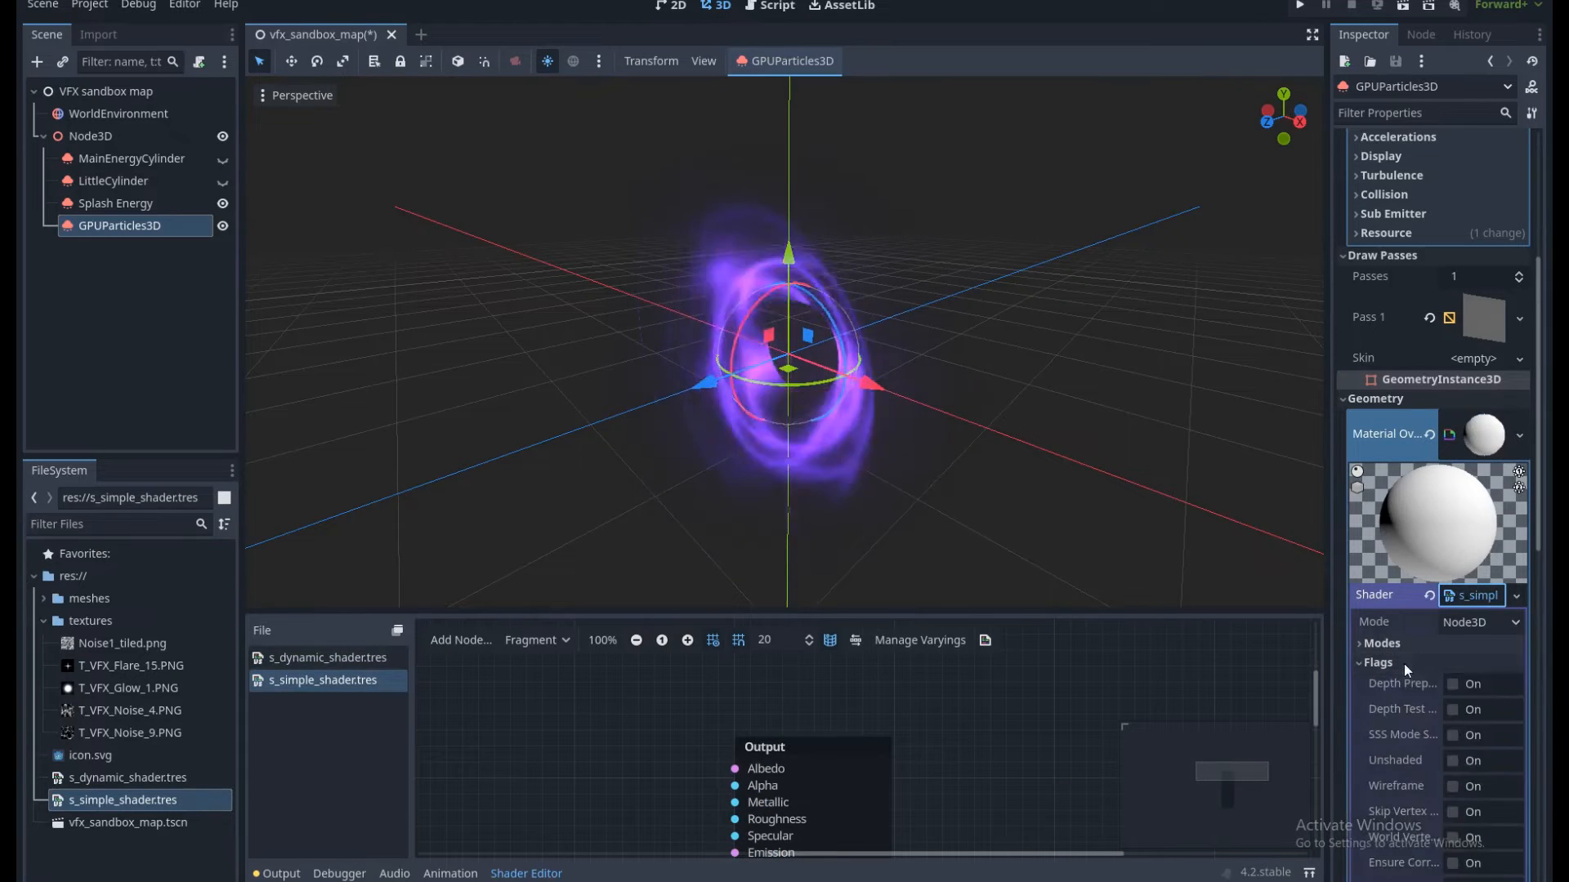
scroll(1410, 646, "down", 2)
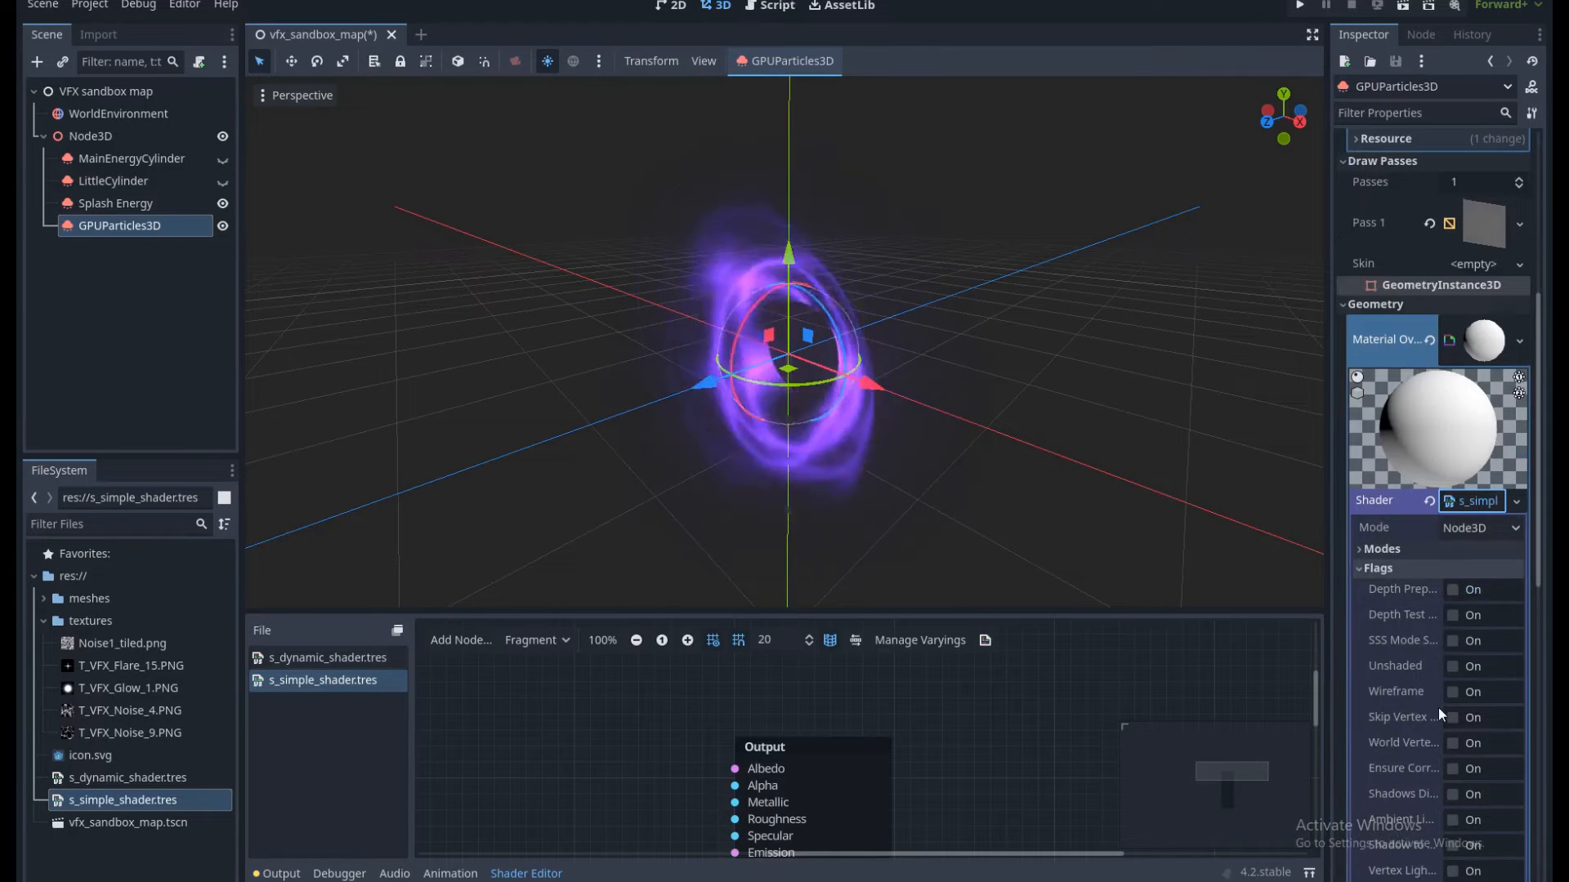
left_click(1452, 666)
key("ctrl+s")
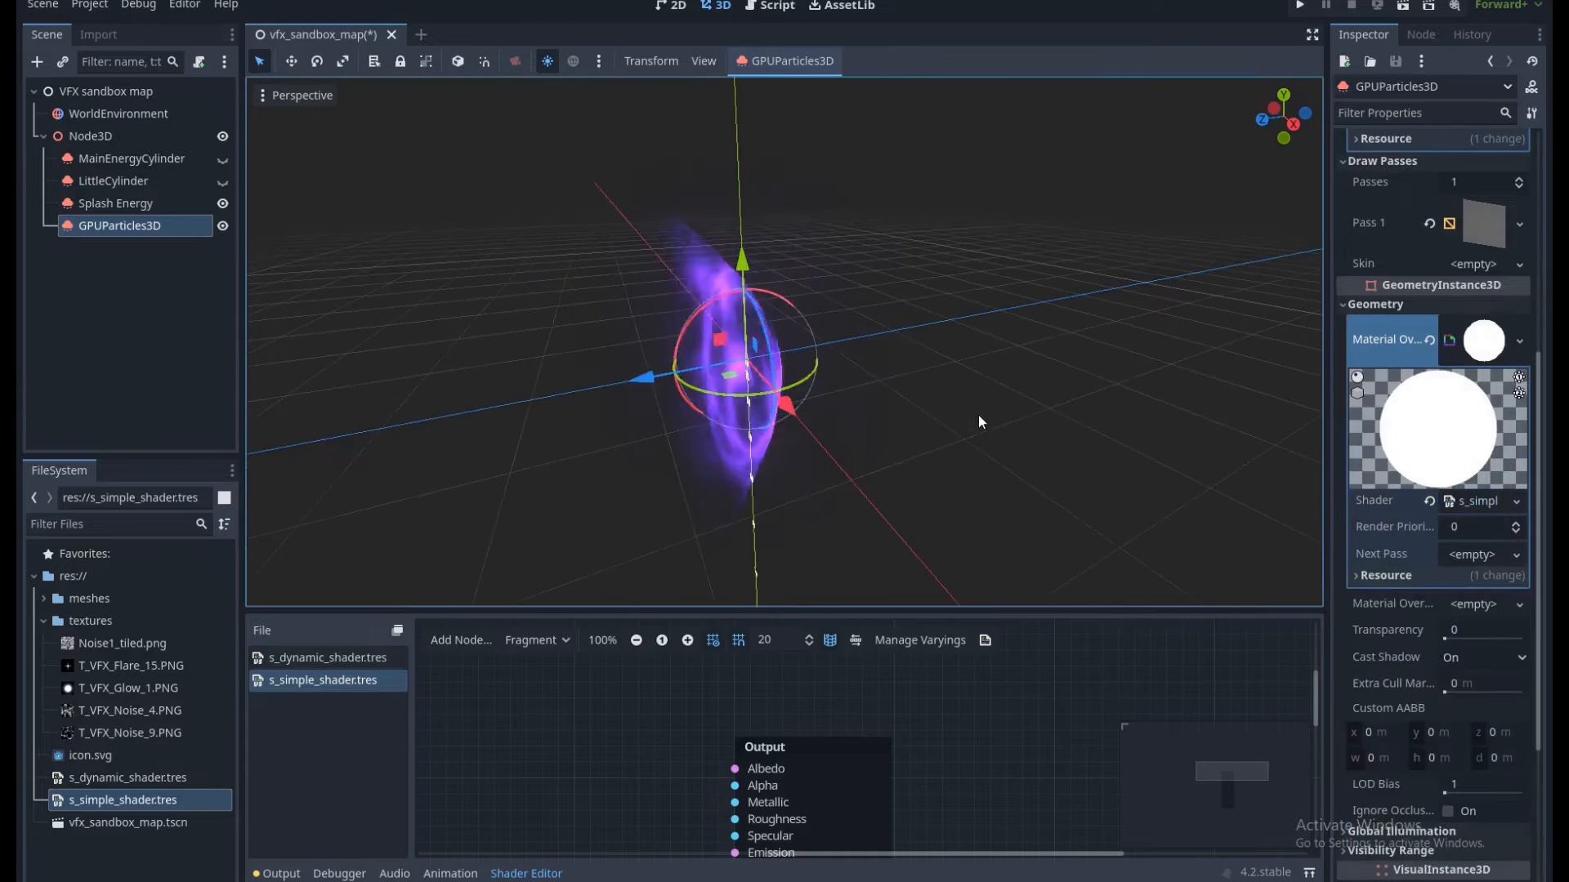
scroll(904, 444, "up", 3)
middle_click_drag(904, 444, 938, 426)
scroll(909, 436, "down", 2)
scroll(939, 427, "up", 4)
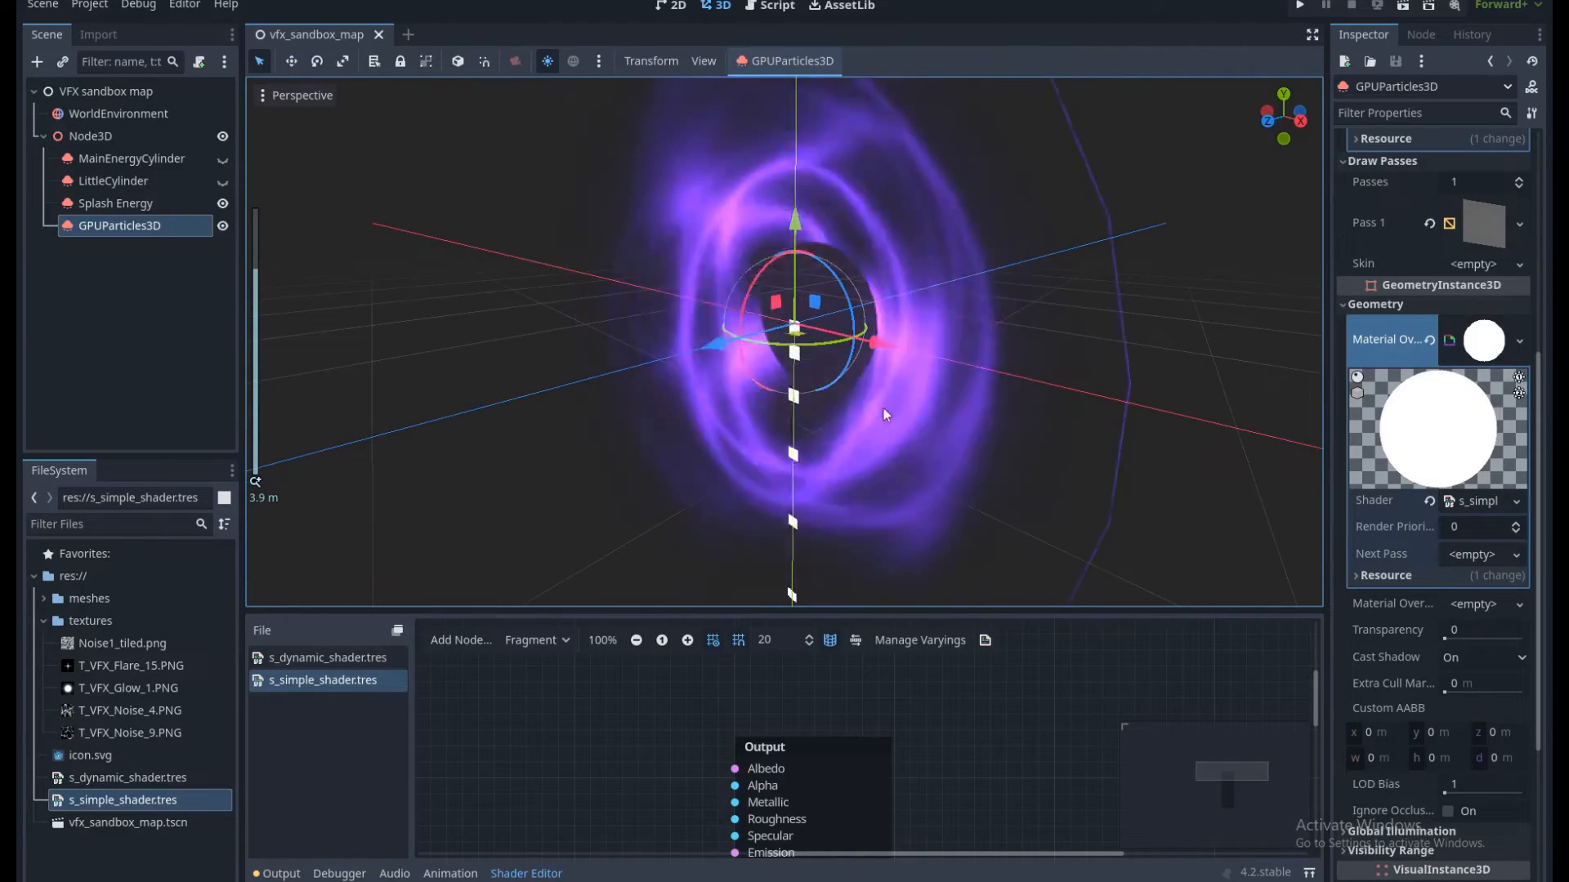
middle_click_drag(817, 441, 885, 402)
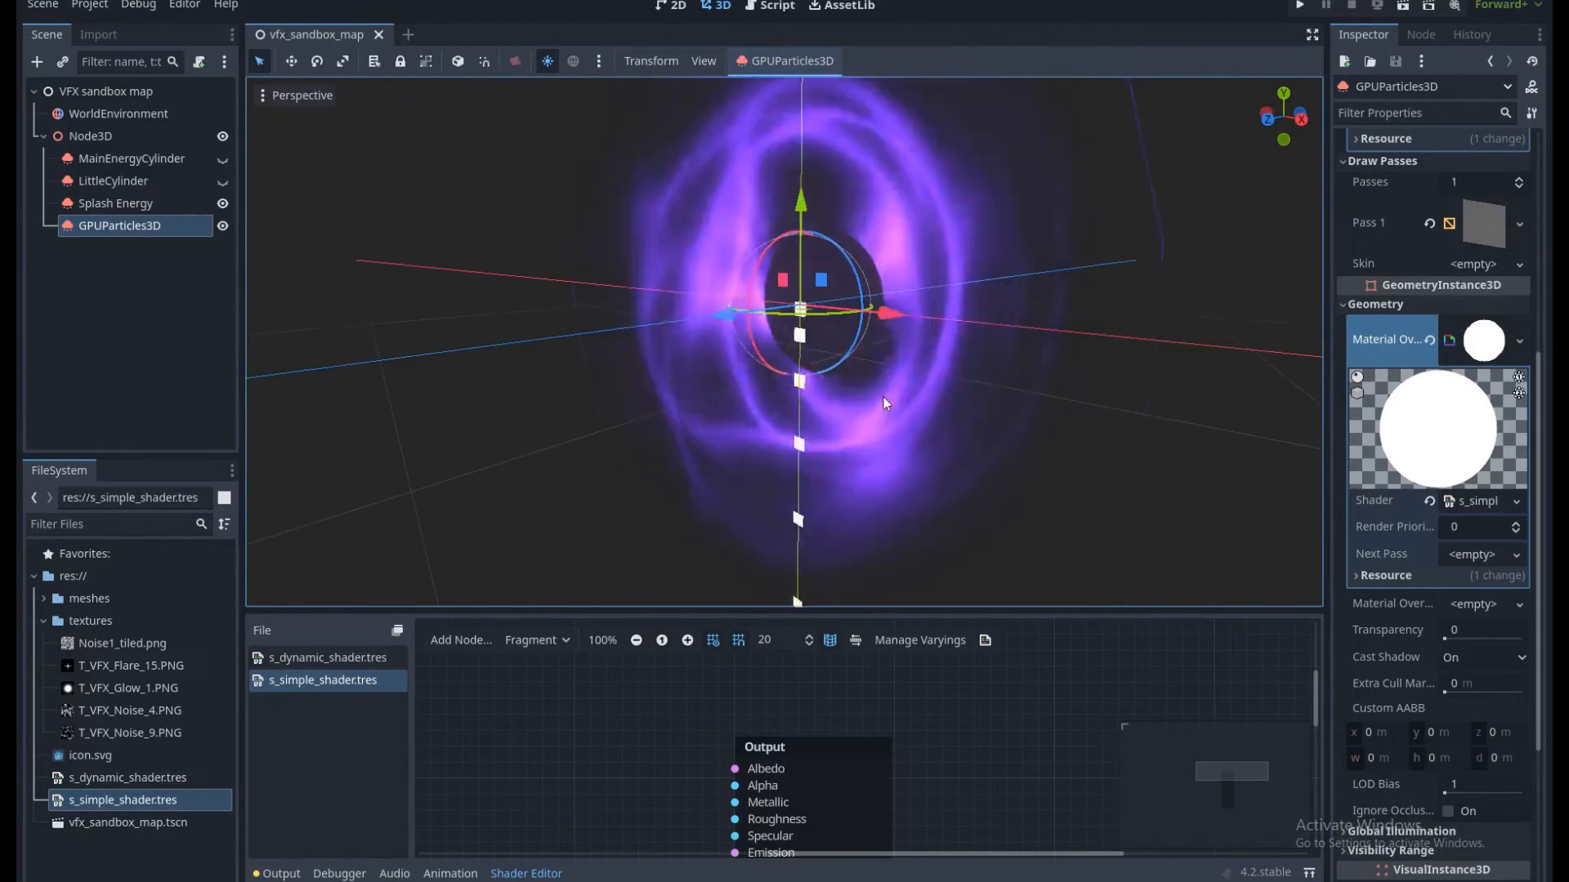
Open s_simple_shader.tres for editing with a taller graph area and switch its graph to the Vertex stage.
left_click(131, 800)
left_click_drag(695, 613, 696, 549)
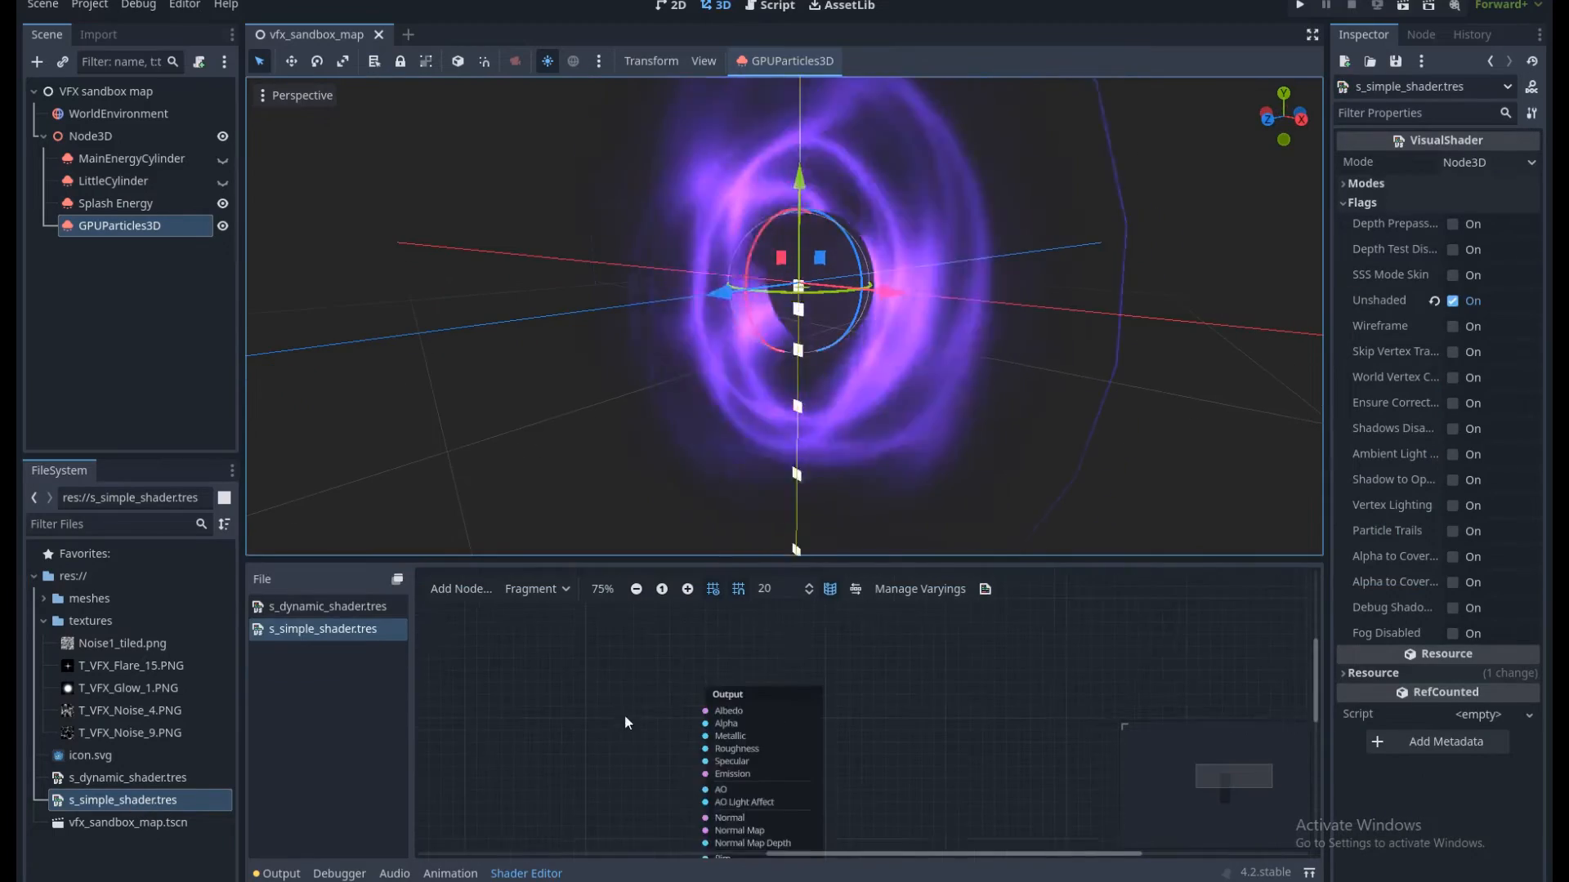
scroll(622, 683, "down", 1)
left_click(533, 589)
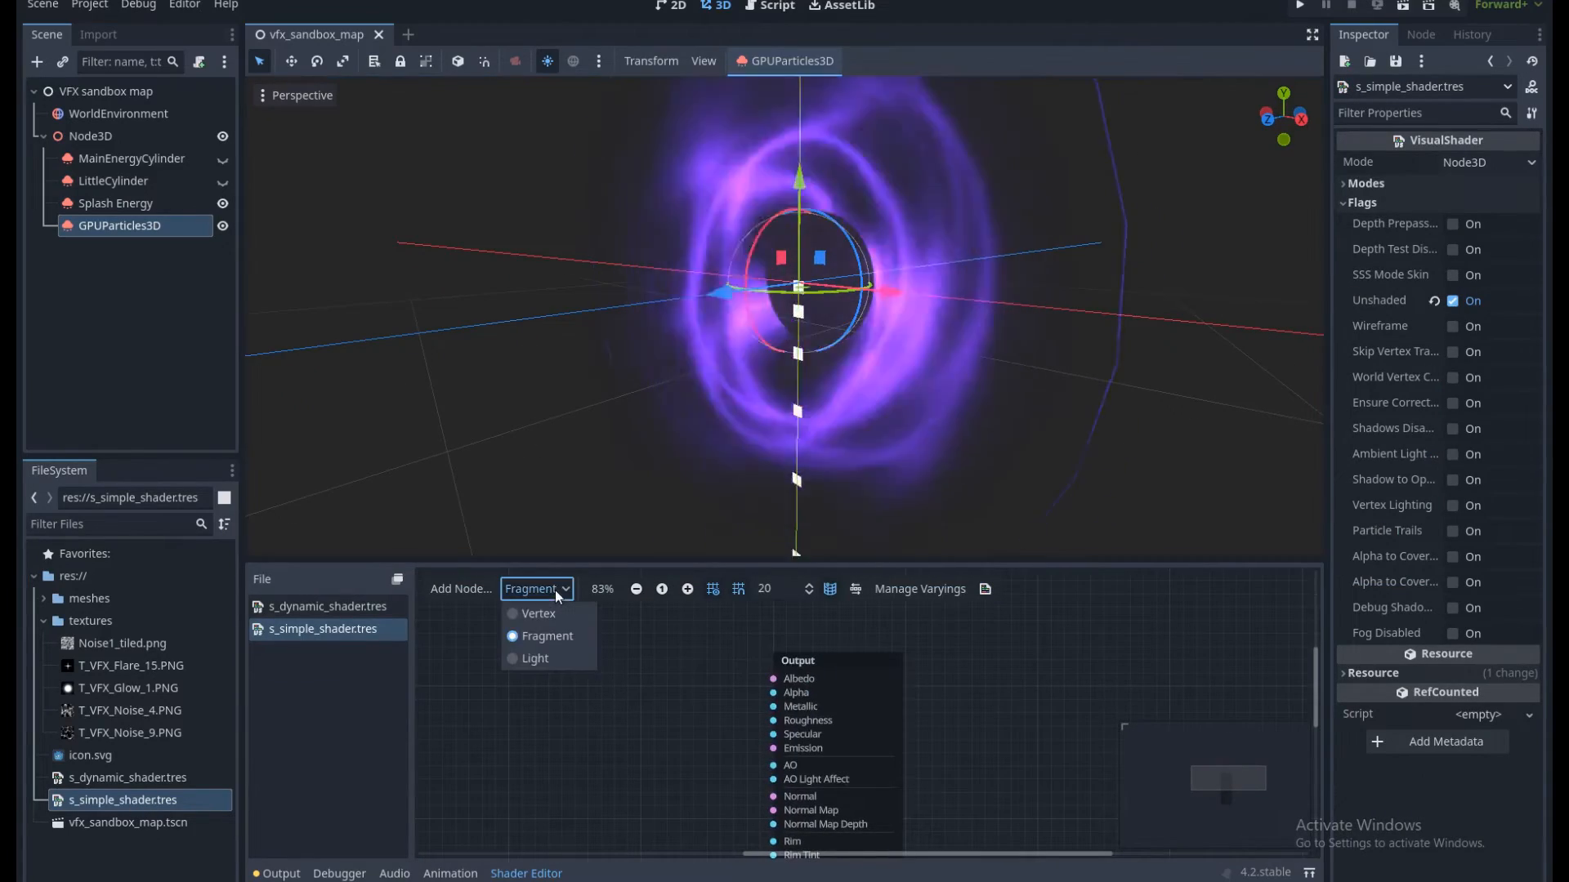
left_click(556, 610)
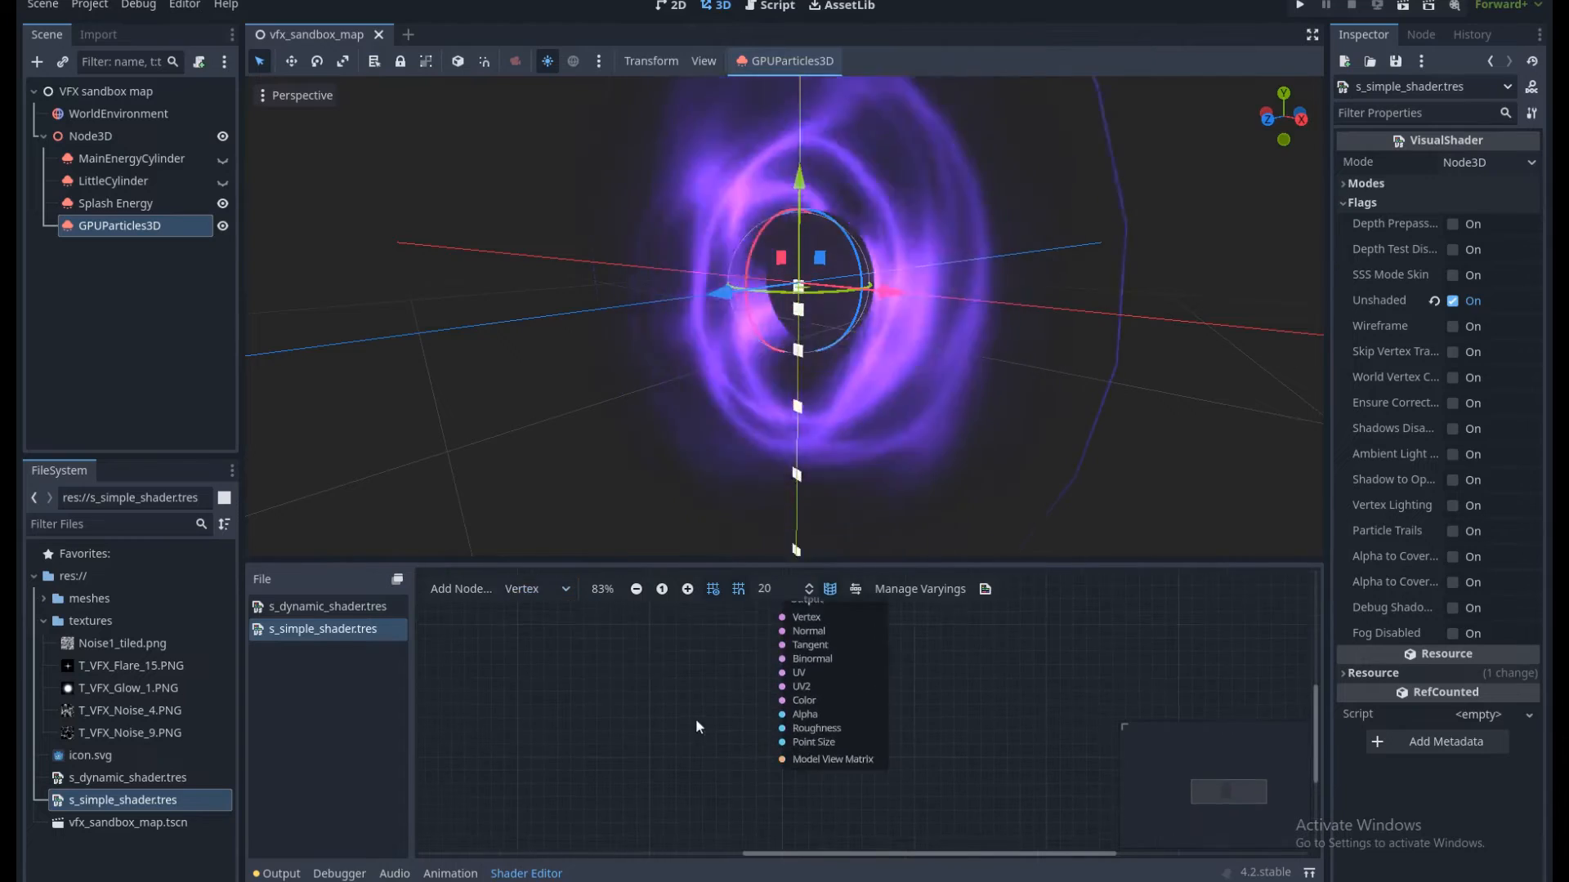
Add a GetBillboardMatrix node to the vertex graph and connect its output to Model View Matrix.
scroll(703, 731, "up", 3)
right_click(616, 740)
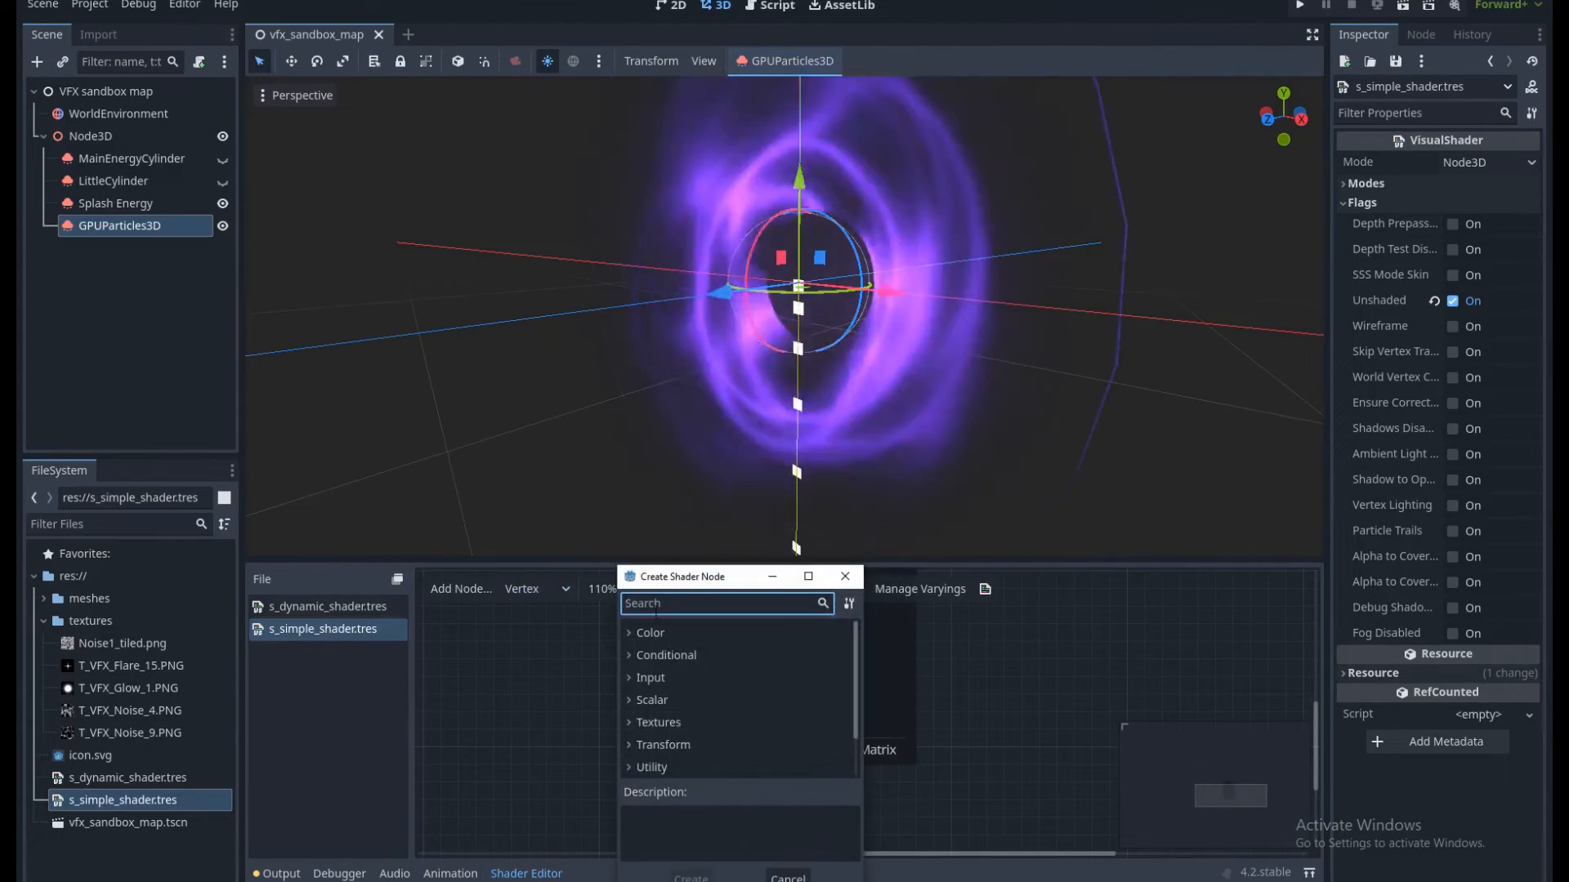
type("bill")
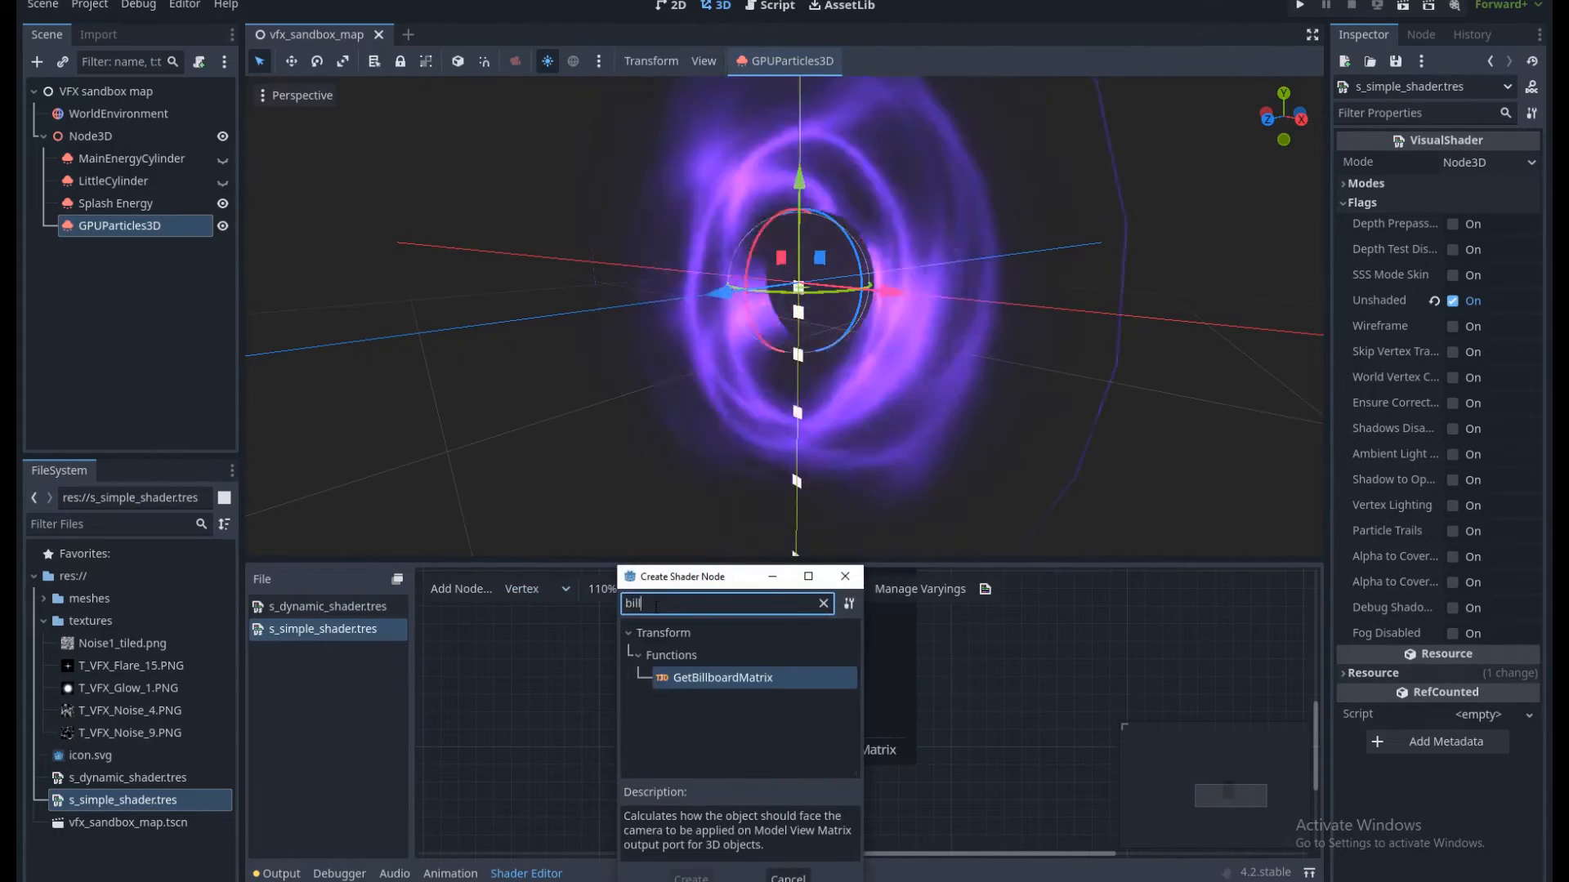
double_click(717, 677)
left_click_drag(719, 650, 585, 721)
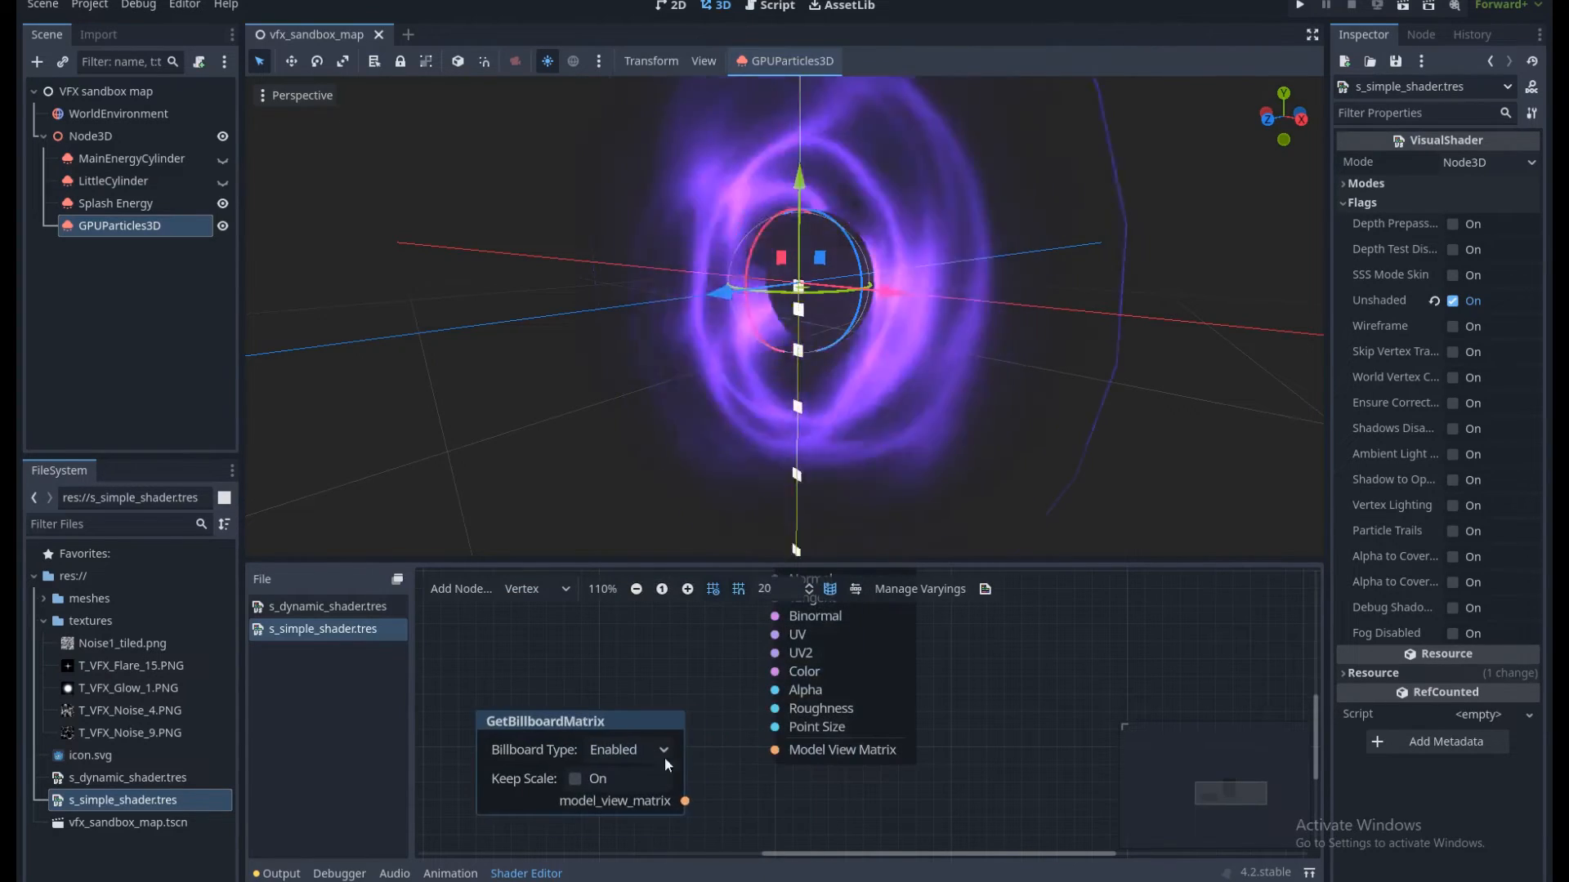
left_click_drag(684, 801, 775, 750)
Set the GetBillboardMatrix node's billboard type to Particles, turn on Keep Scale, and save.
left_click(665, 750)
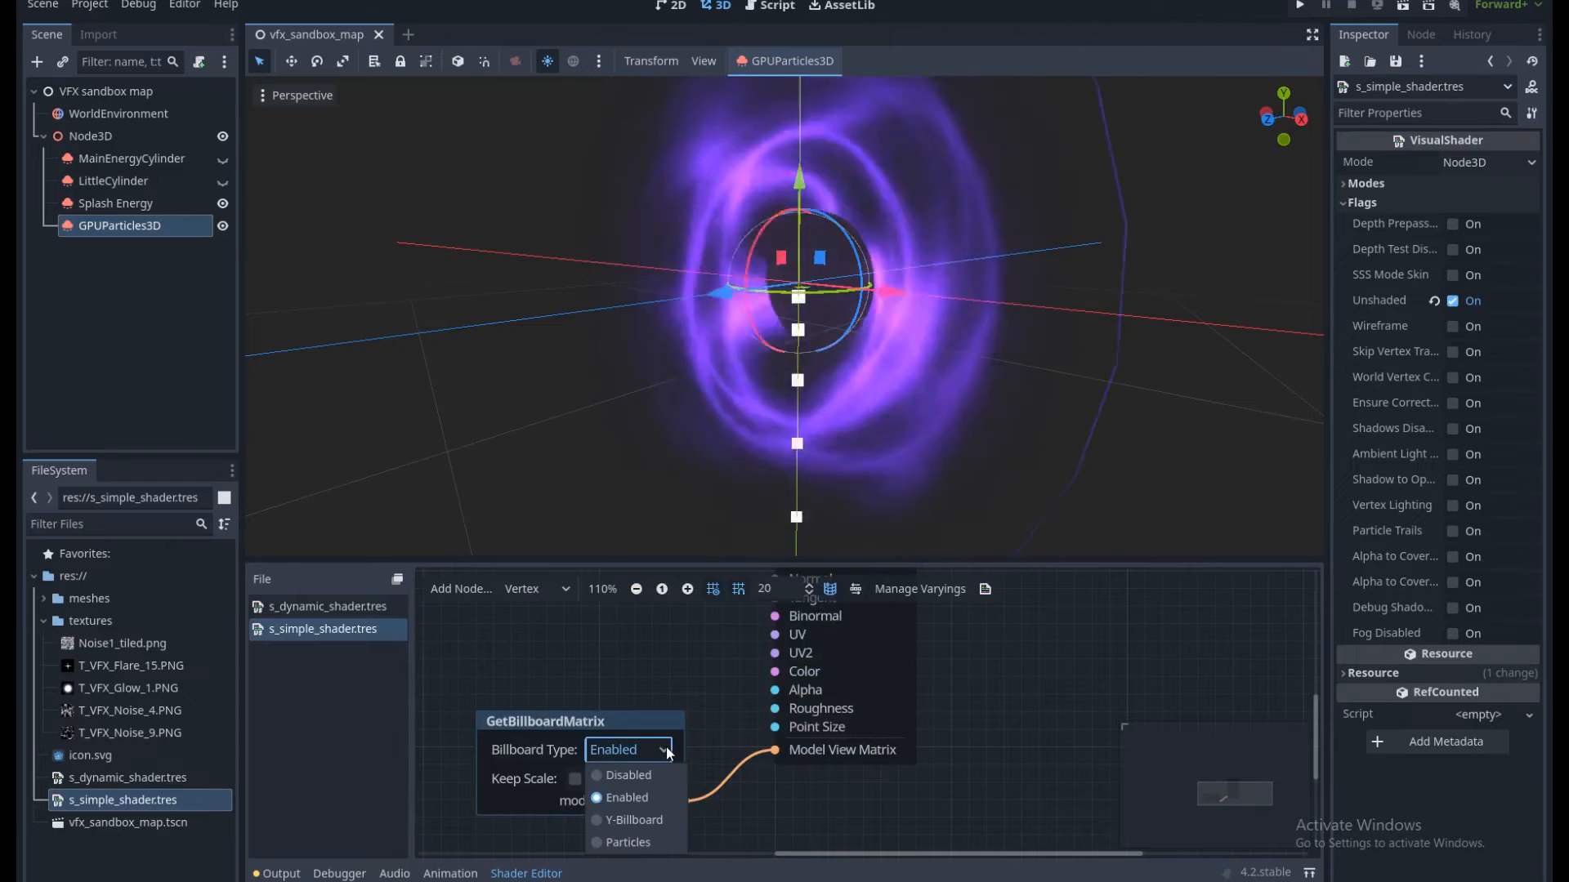
left_click(636, 841)
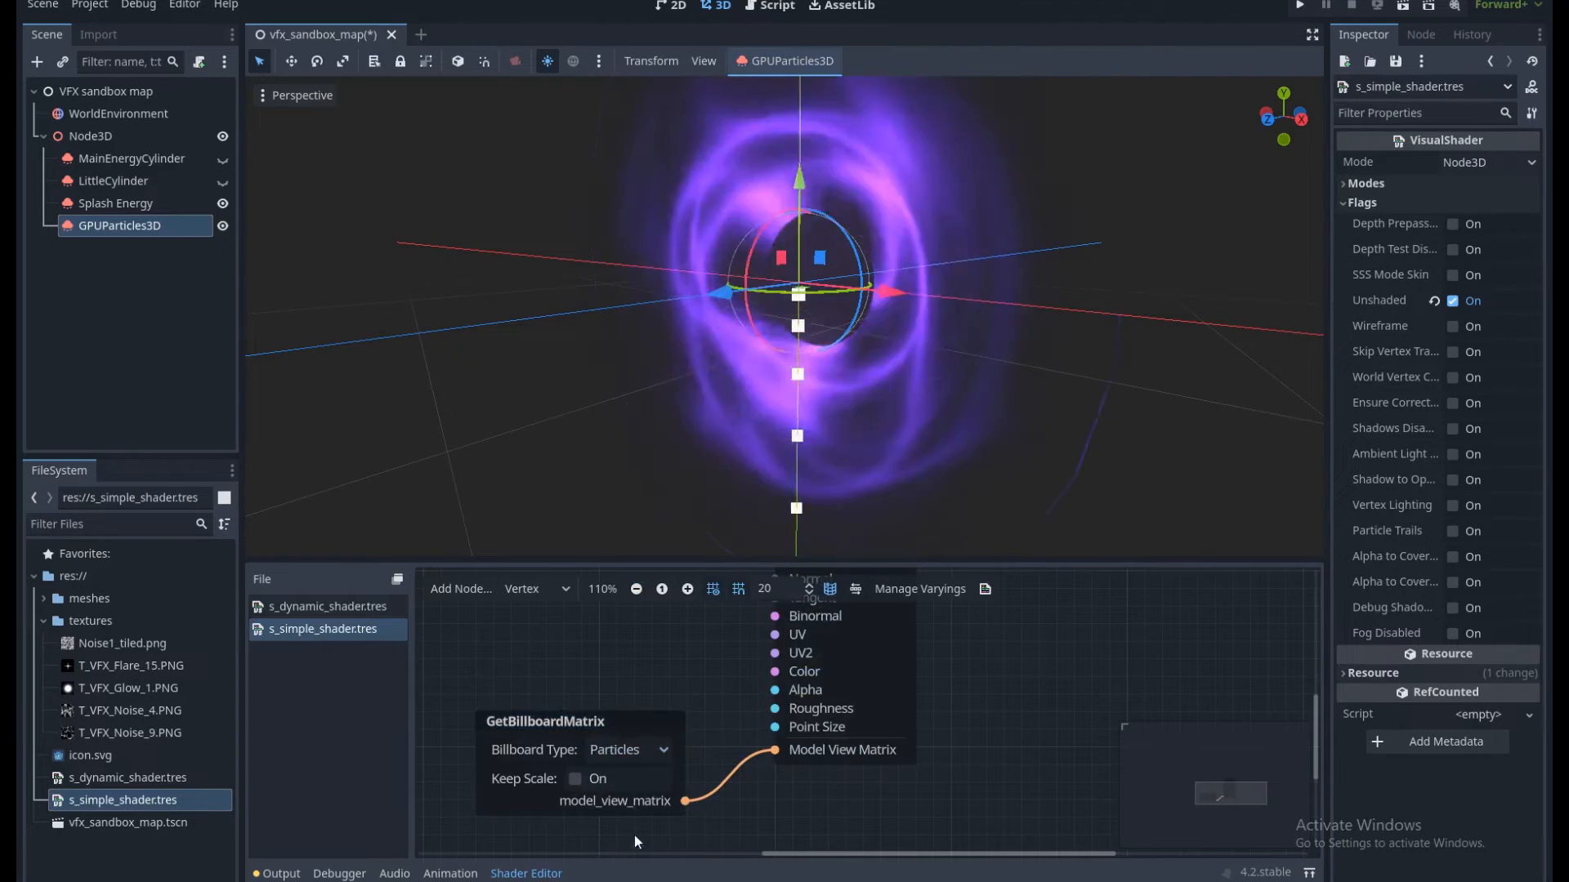
left_click(575, 778)
key("ctrl+s")
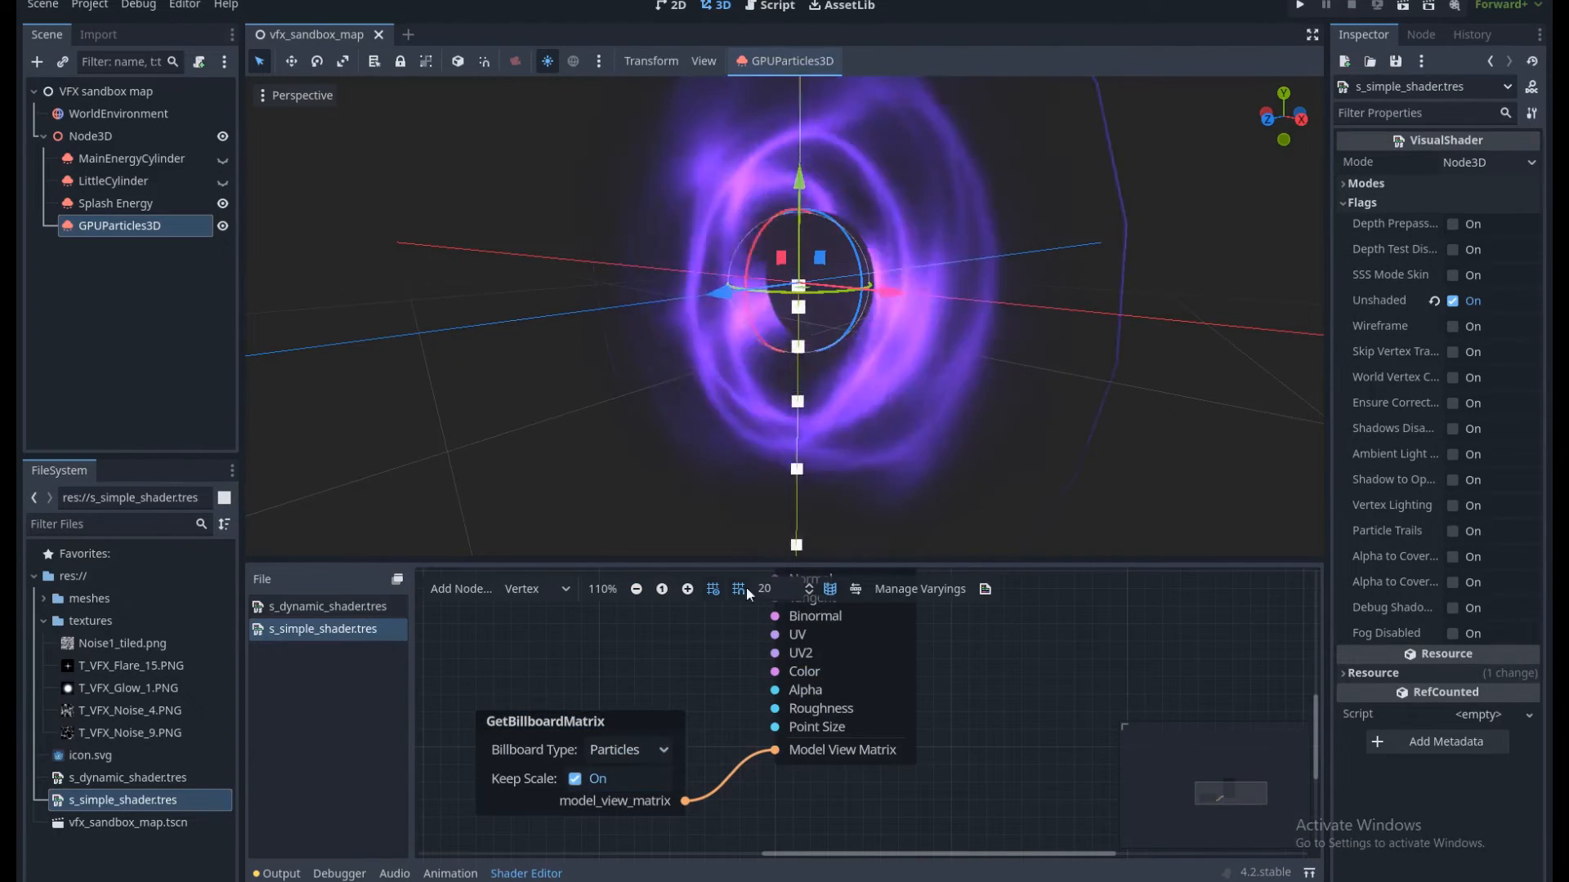
mouse_move(913, 388)
middle_mouse_down()
mouse_move(907, 419)
mouse_move(688, 434)
mouse_move(995, 415)
mouse_move(654, 434)
mouse_move(861, 390)
mouse_move(1018, 432)
mouse_move(872, 432)
mouse_move(905, 440)
middle_mouse_up()
scroll(872, 432, "down", 3)
left_click(905, 434)
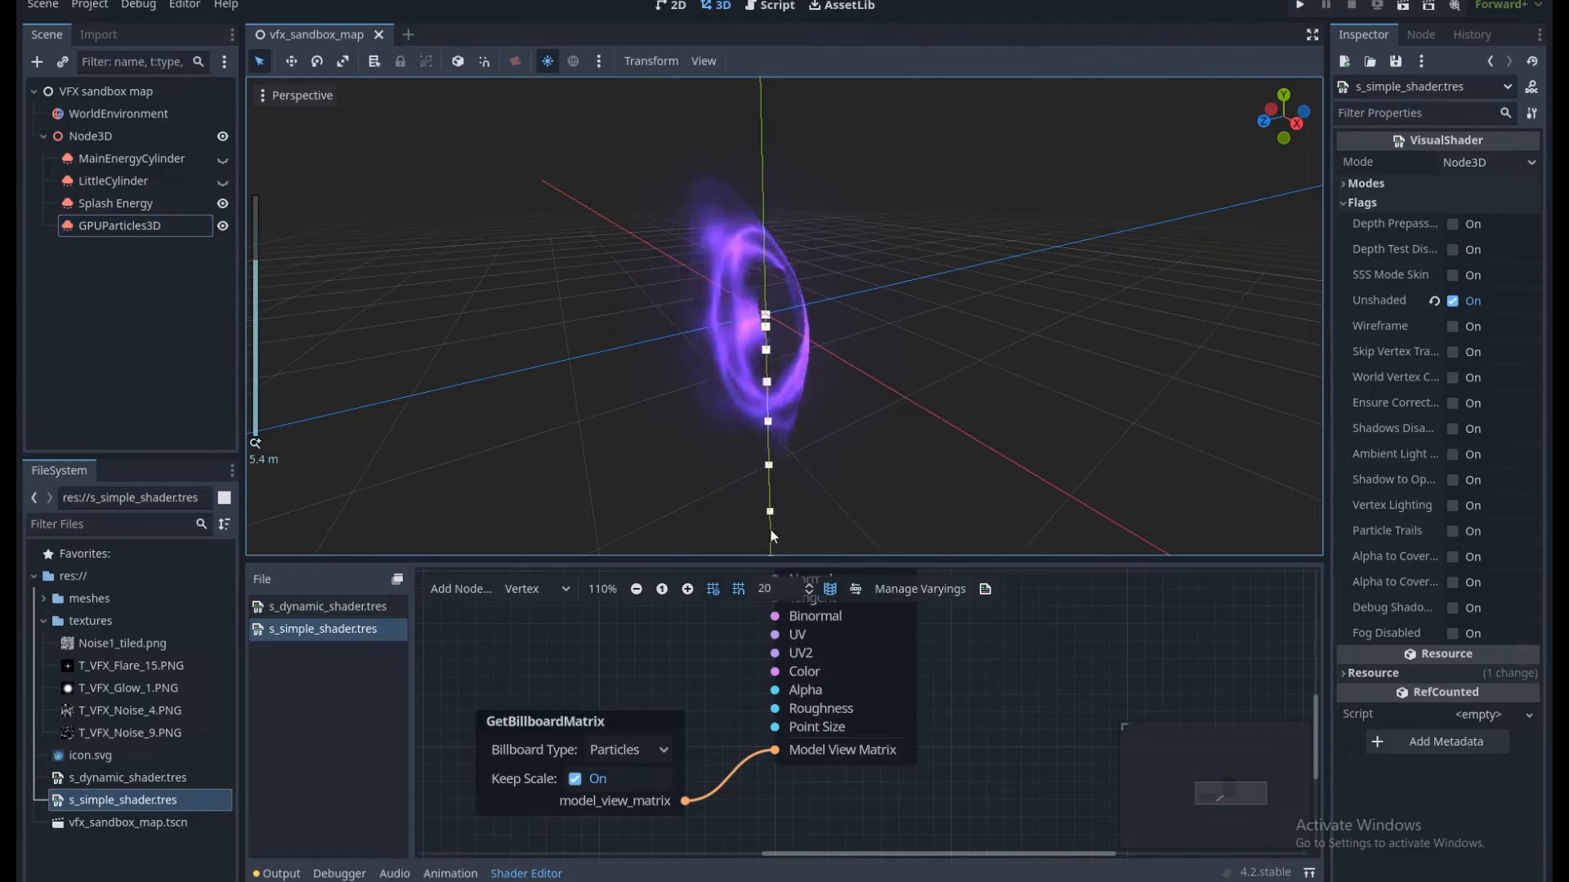
Switch s_simple_shader's graph to the Fragment stage and add the T_VFX_Flare_15.PNG texture as a Texture2D node beside the Output node.
left_click(549, 598)
left_click(548, 631)
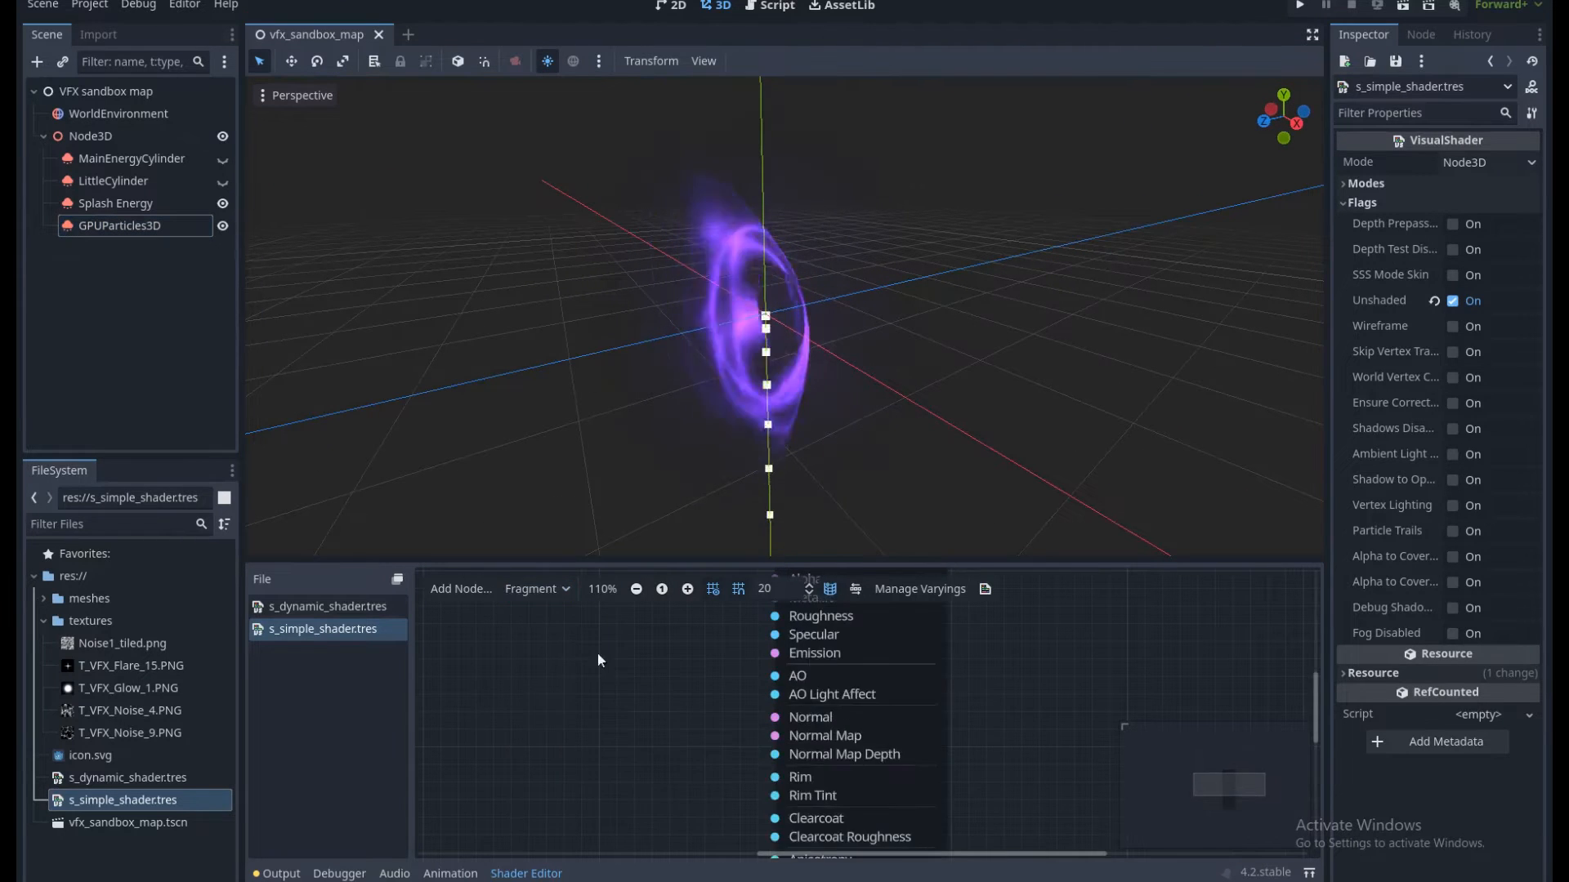
scroll(698, 665, "down", 2)
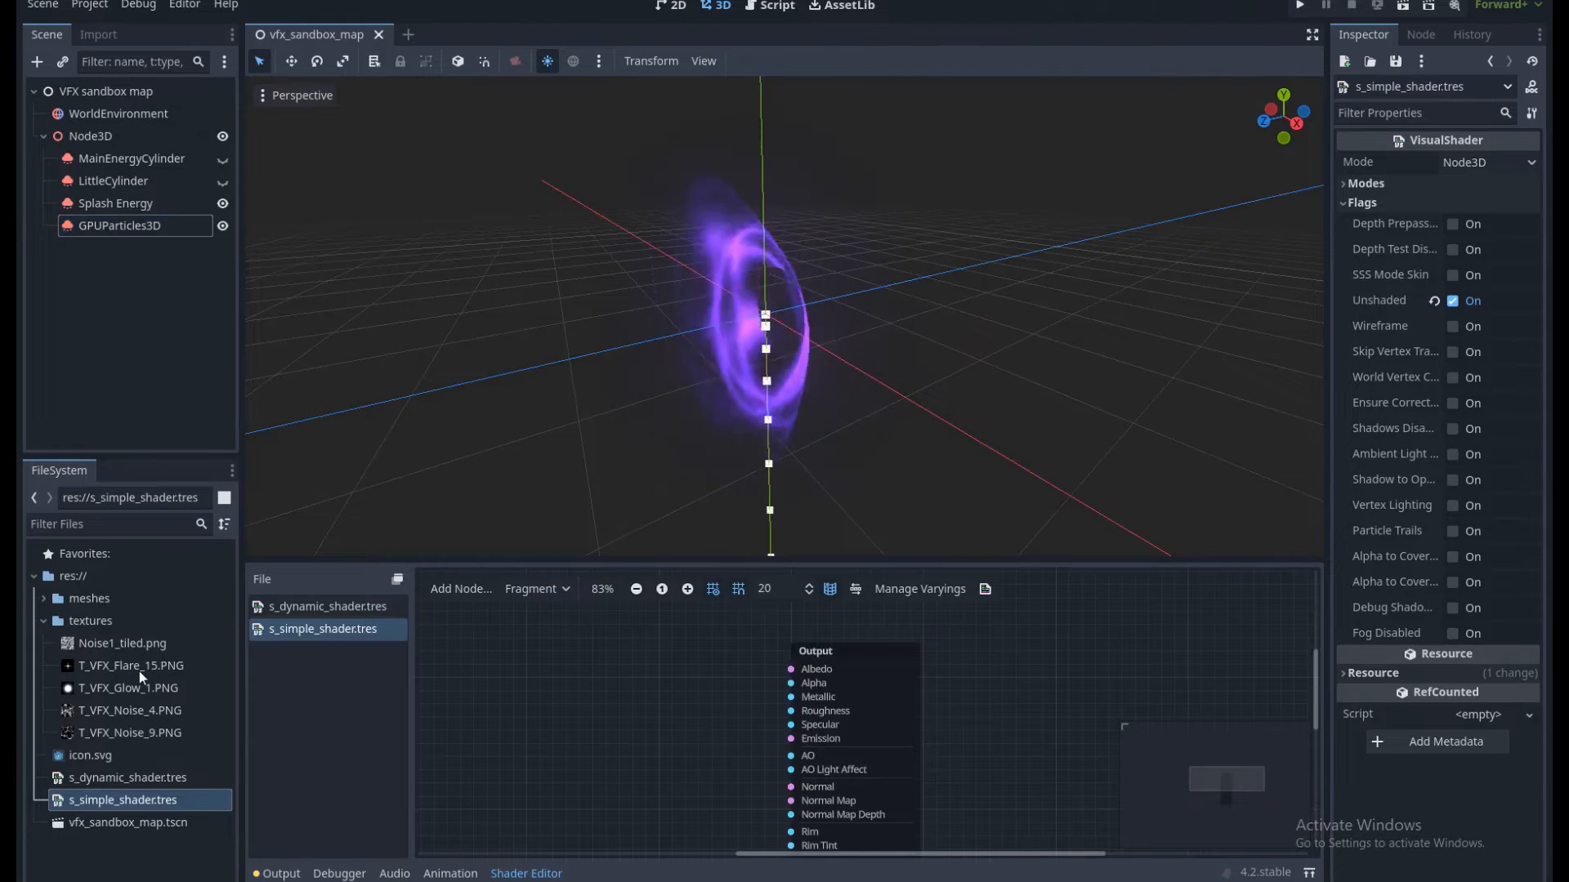
mouse_move(138, 670)
left_click_drag(139, 669, 627, 724)
left_click_drag(722, 761, 633, 705)
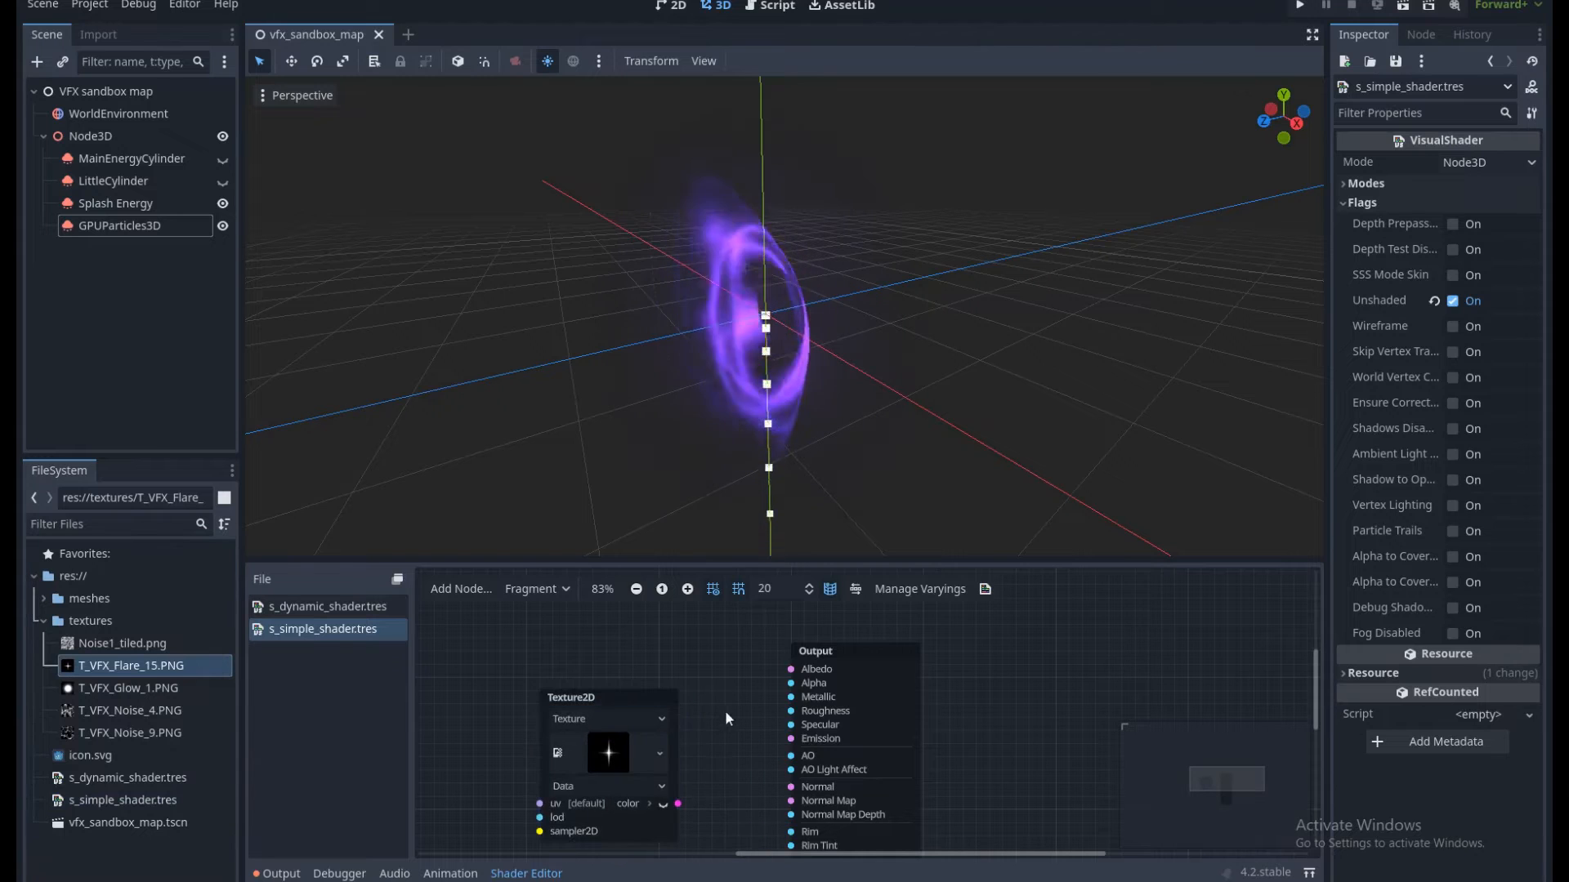
Connect the flare texture's color output directly to the Output node's Alpha and save.
scroll(724, 709, "up", 1)
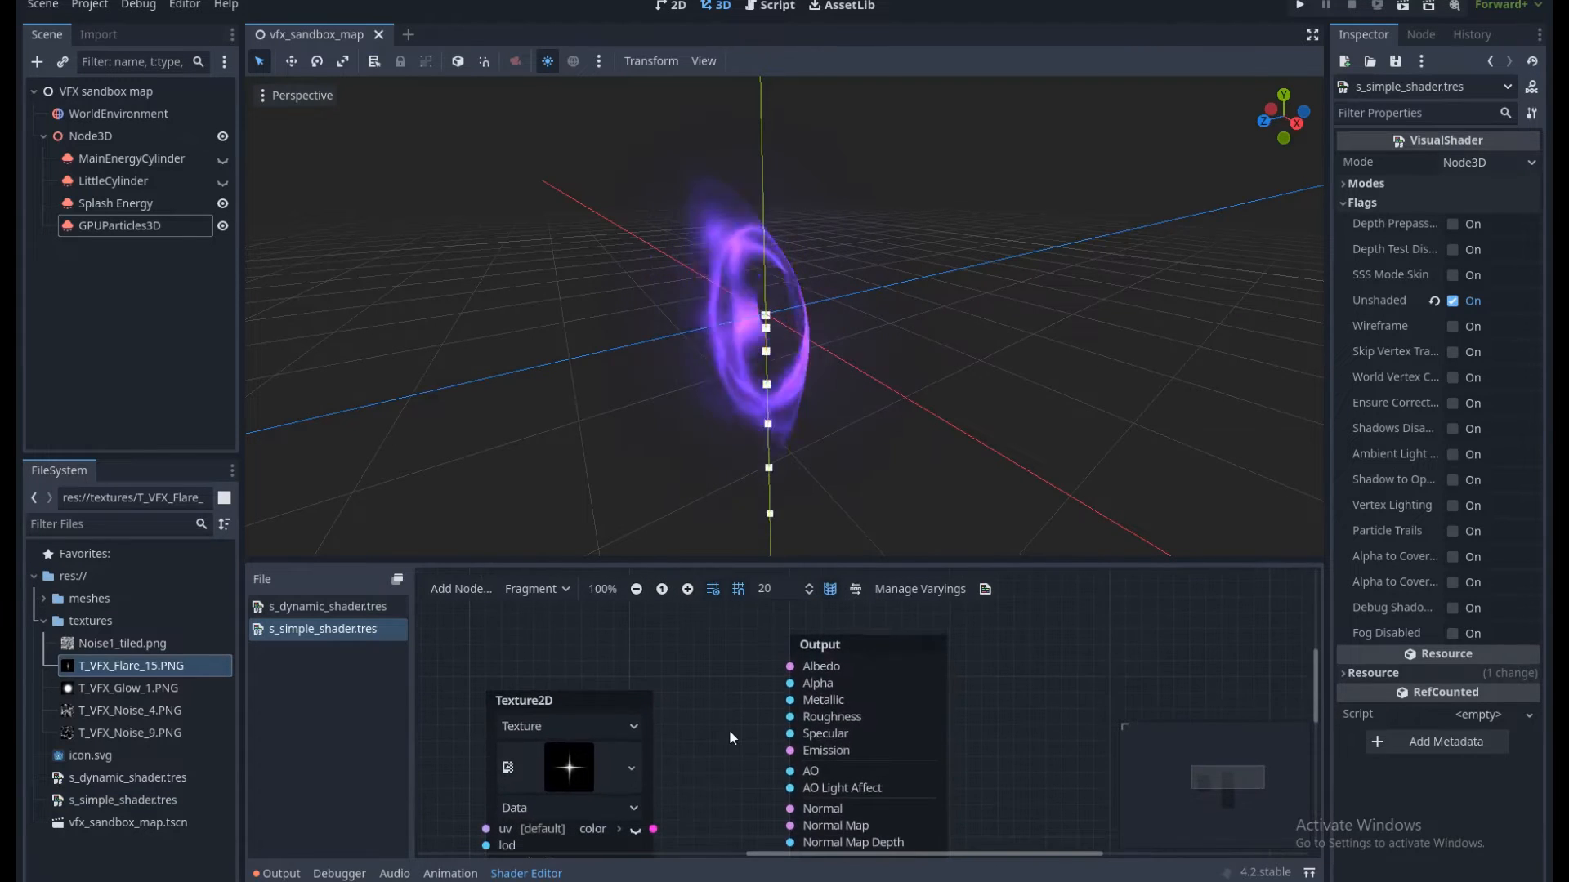
scroll(729, 734, "down", 1)
left_click_drag(660, 821, 783, 689)
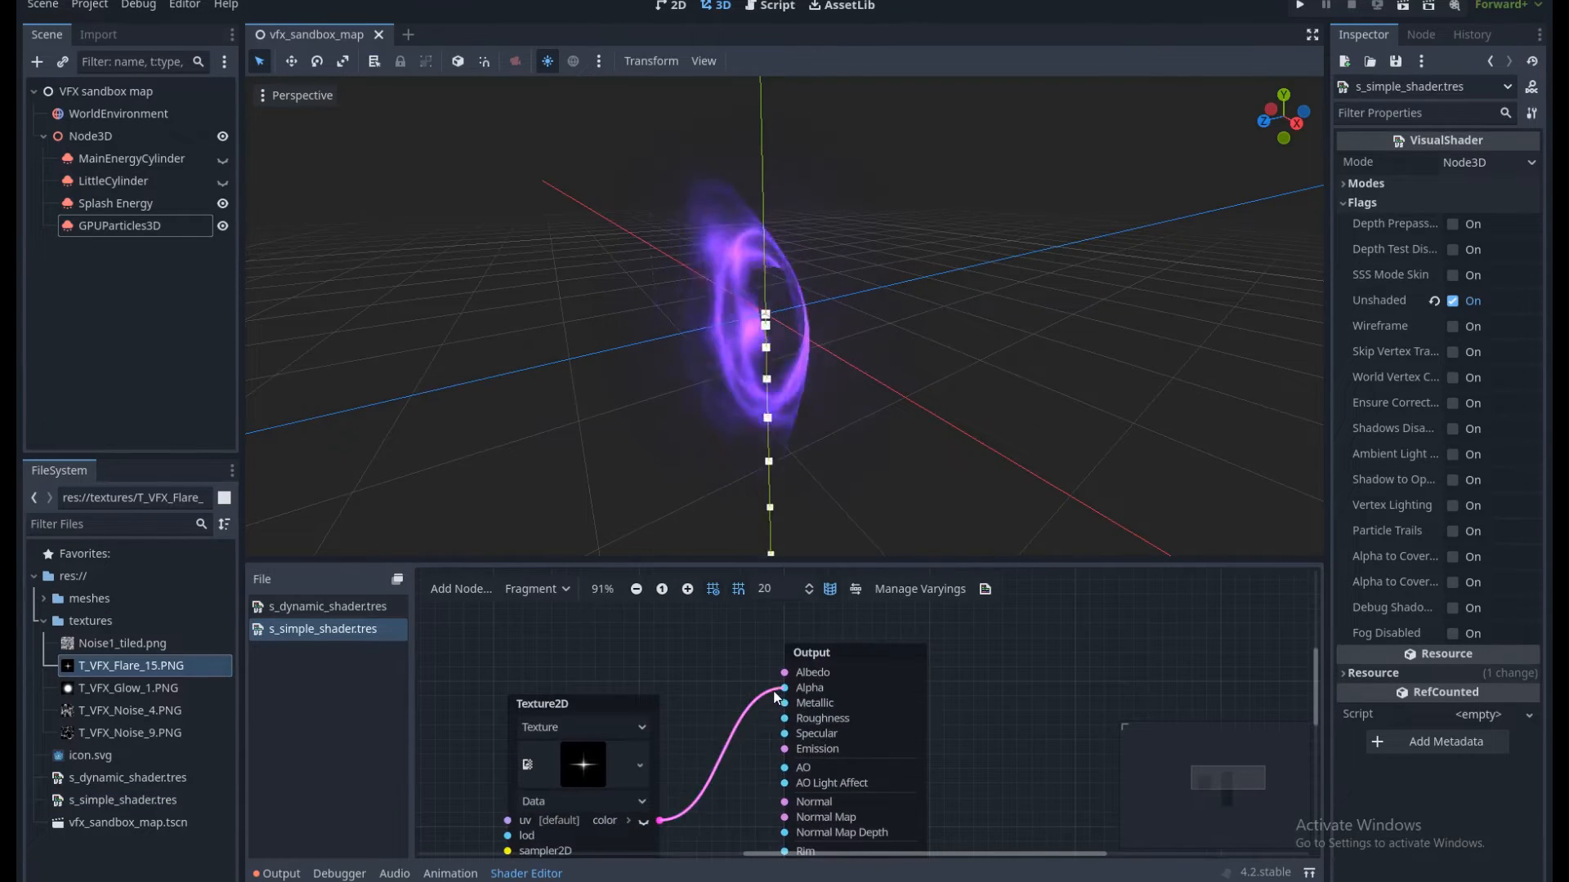
key("ctrl+s")
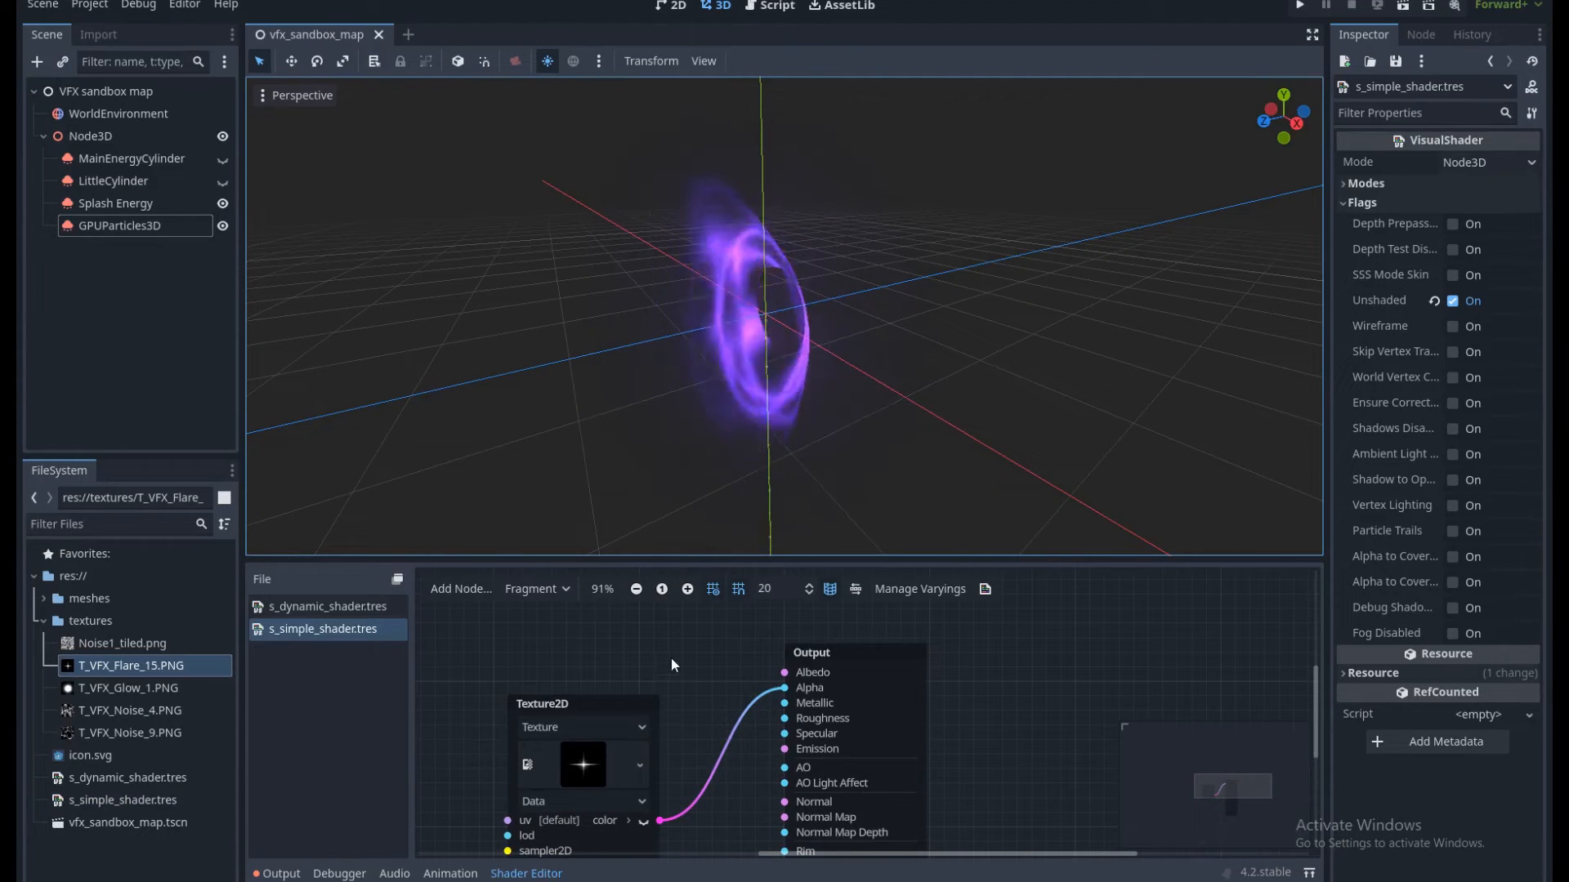
Add a Vector4 VectorDecompose node fed by the flare texture's color, connect its x output to Alpha, and save.
middle_click_drag(618, 697, 671, 719)
left_click_drag(655, 726, 581, 730)
middle_click_drag(664, 694, 650, 636)
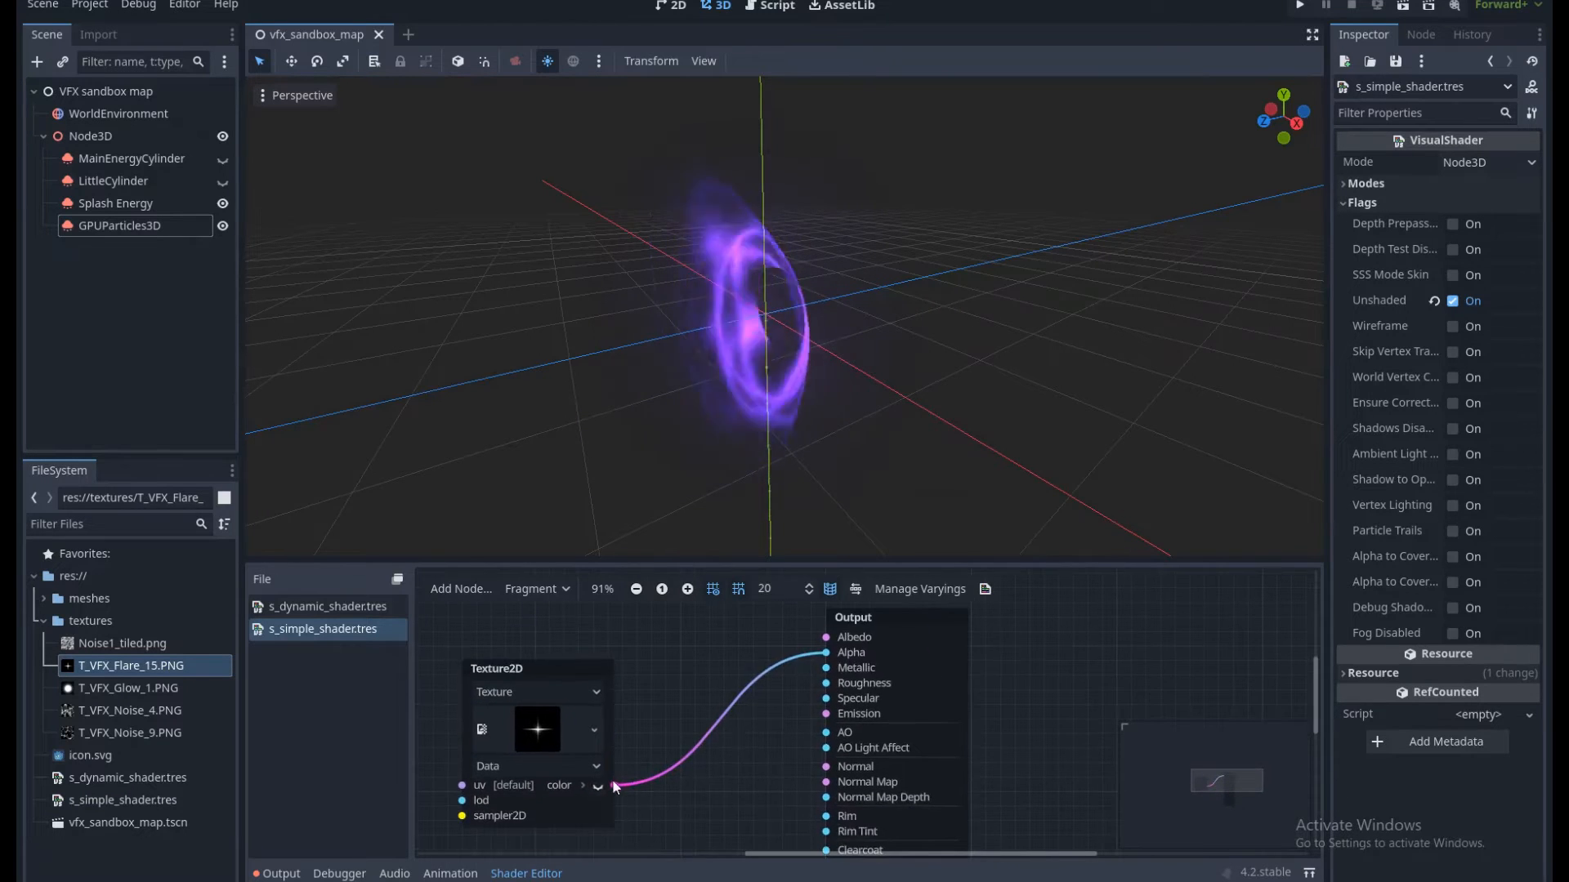
left_click_drag(661, 727, 668, 723)
type("decom")
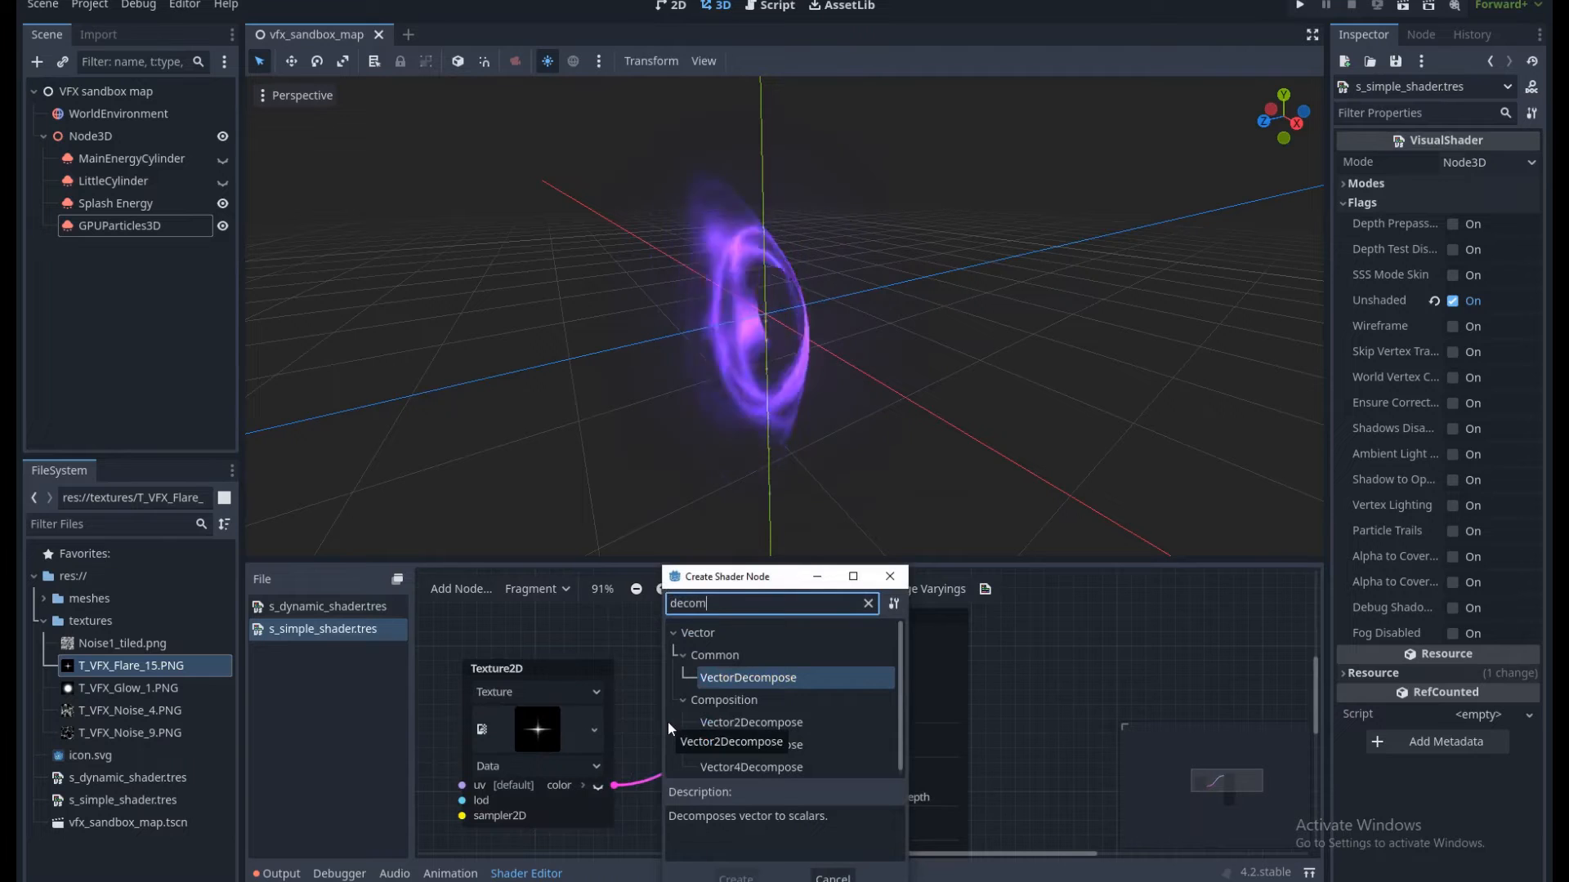
double_click(772, 767)
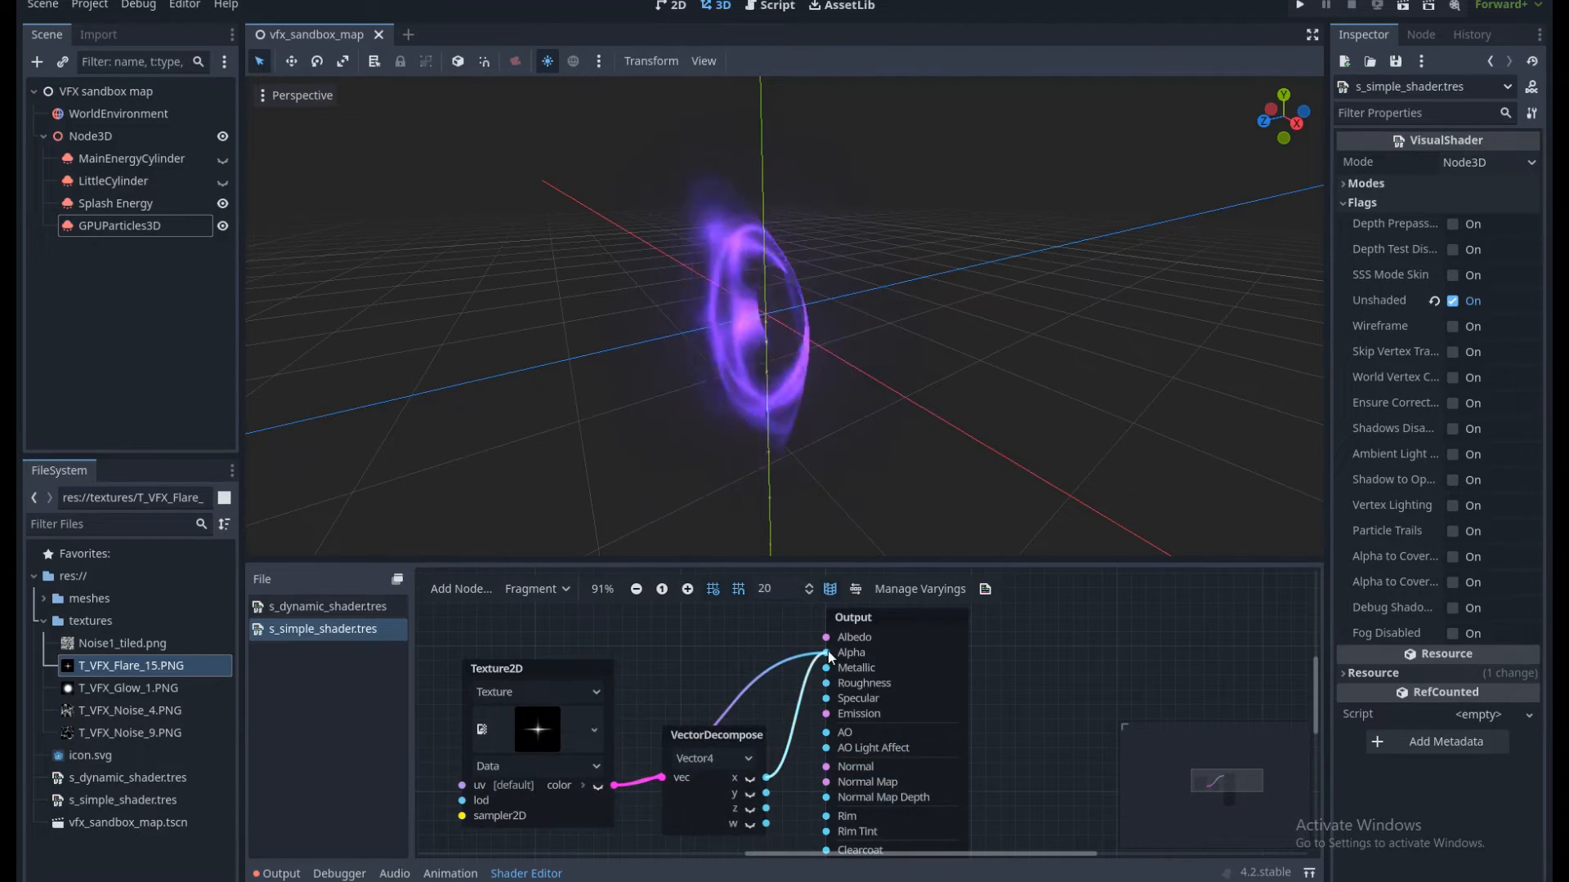
left_click_drag(827, 650, 827, 651)
middle_click_drag(645, 674, 717, 720)
key("ctrl+s")
Add an Input node set to color above the texture node, and move the Output node farther away to make room.
right_click(634, 640)
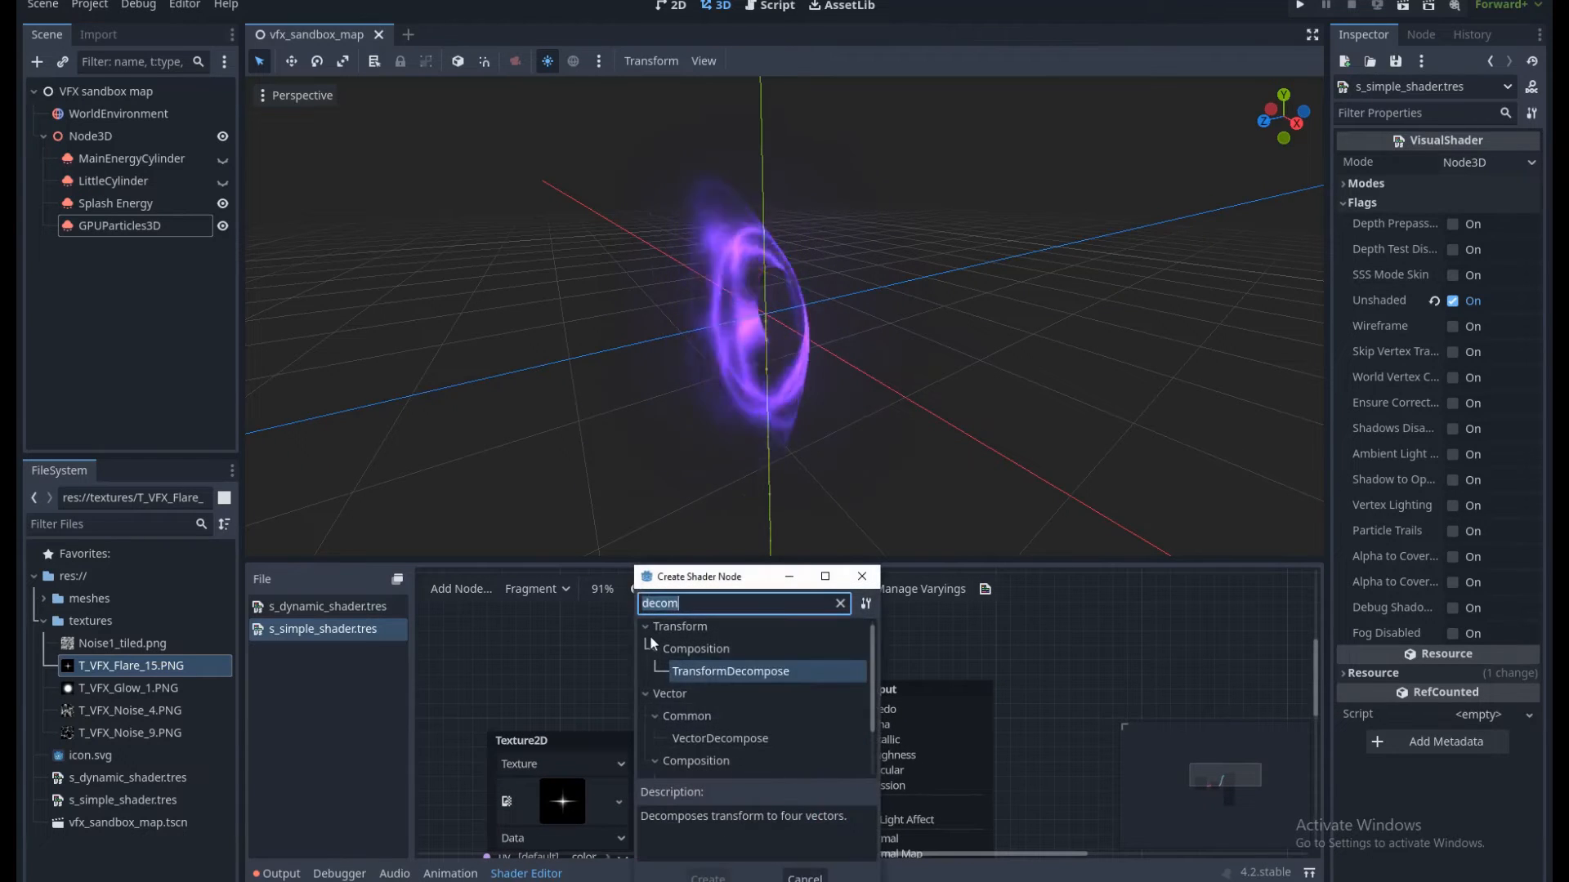
type("inpu")
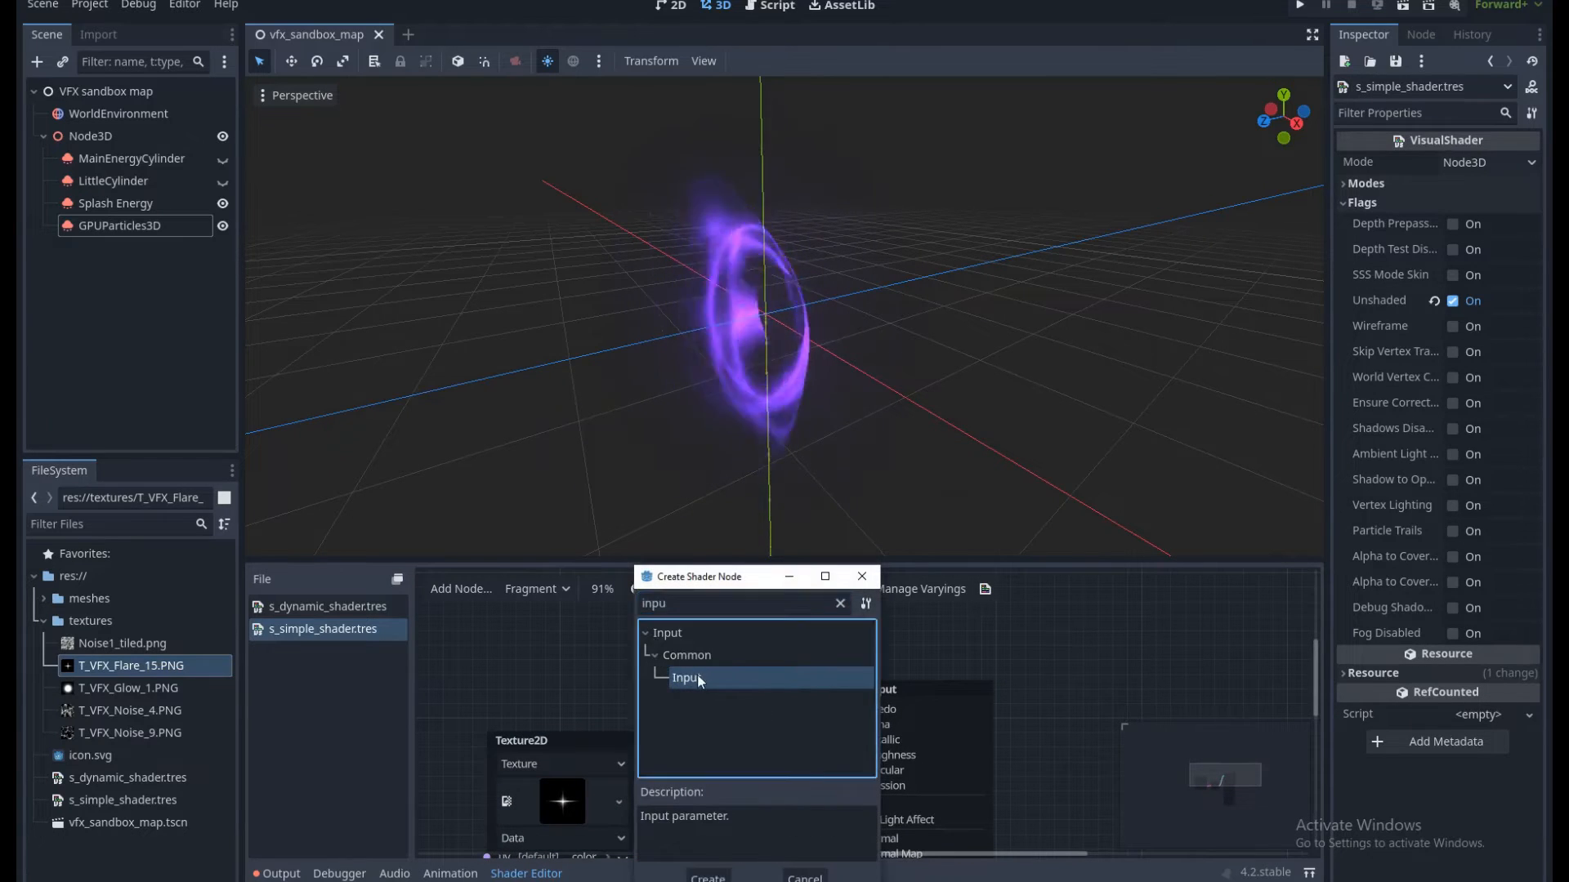
double_click(698, 675)
left_click(734, 672)
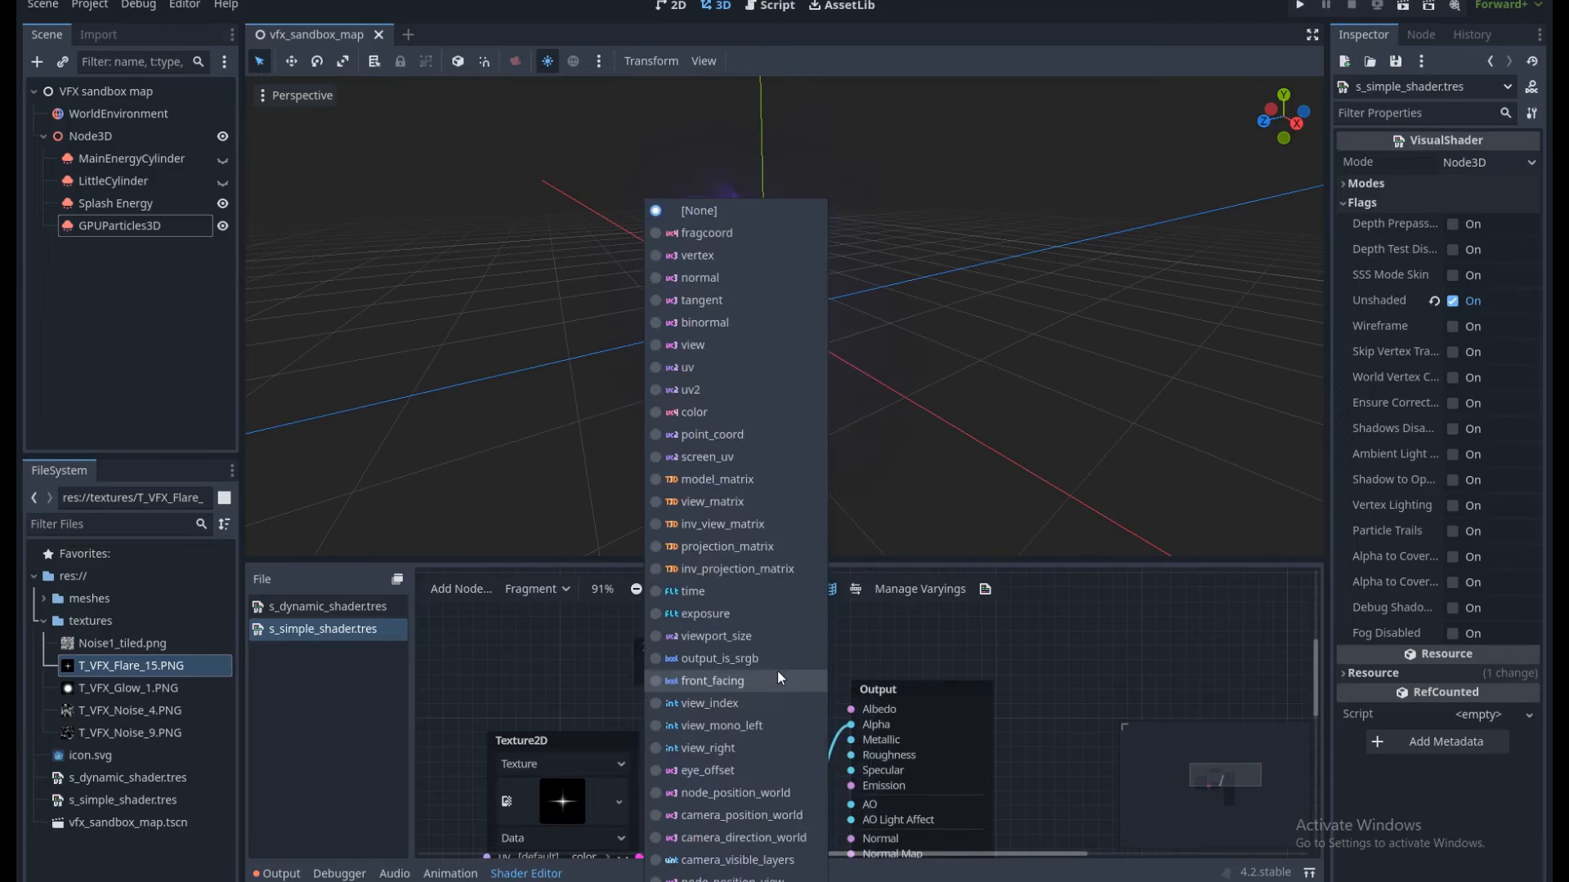
left_click(724, 406)
left_click_drag(796, 650, 733, 653)
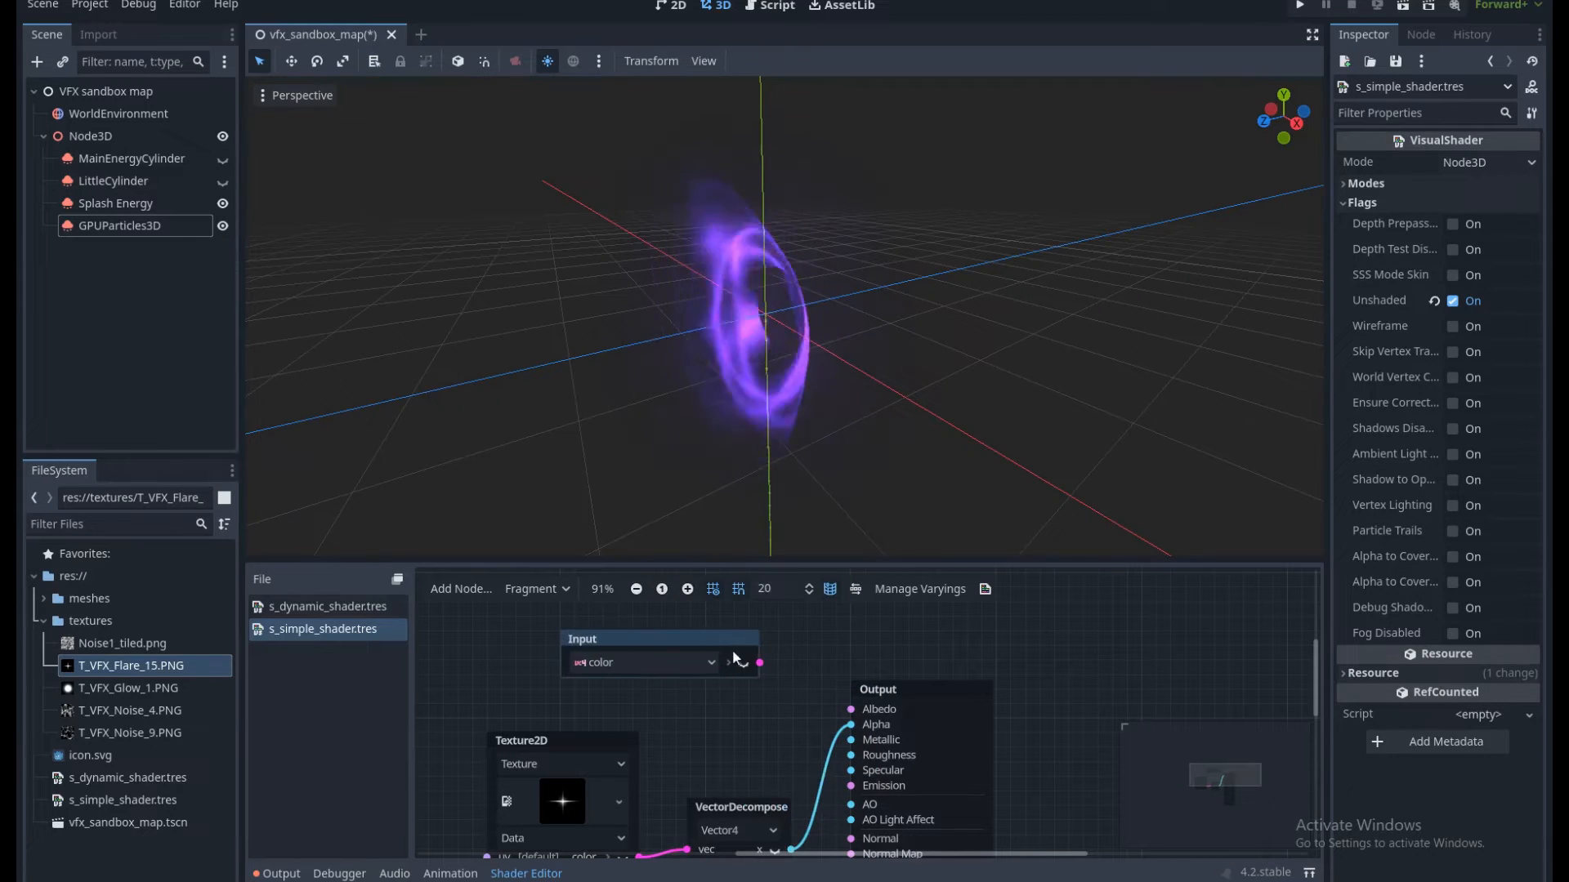
left_click_drag(910, 694, 1071, 701)
left_click(748, 723)
middle_click_drag(724, 709, 660, 679)
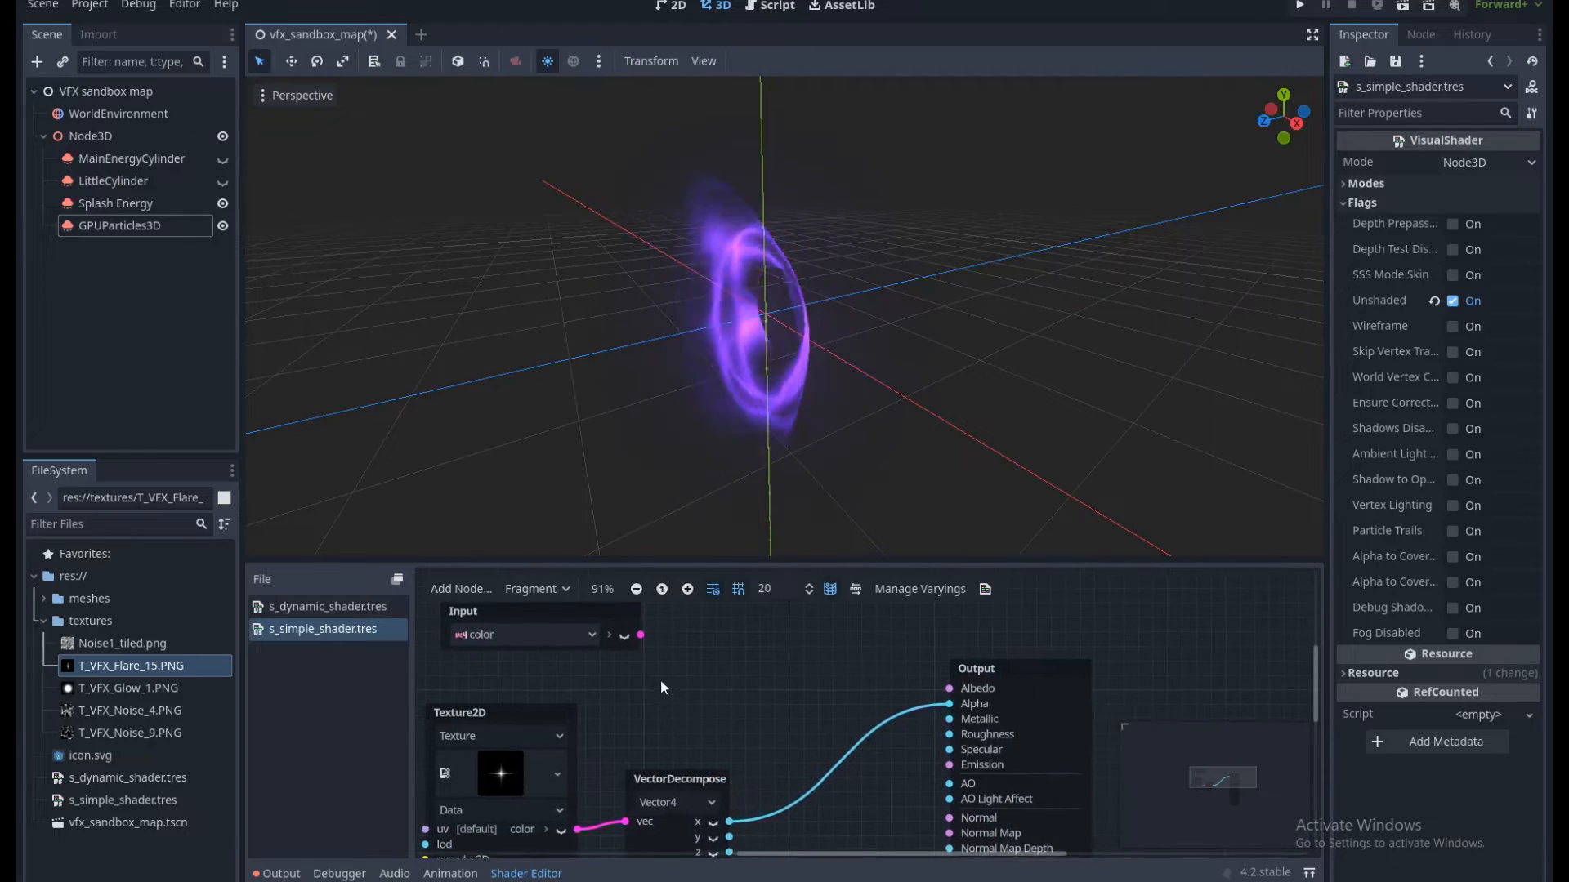
Add a Vector4 VectorDecompose node fed by the color Input node.
left_click_drag(637, 633, 714, 655)
type("dec")
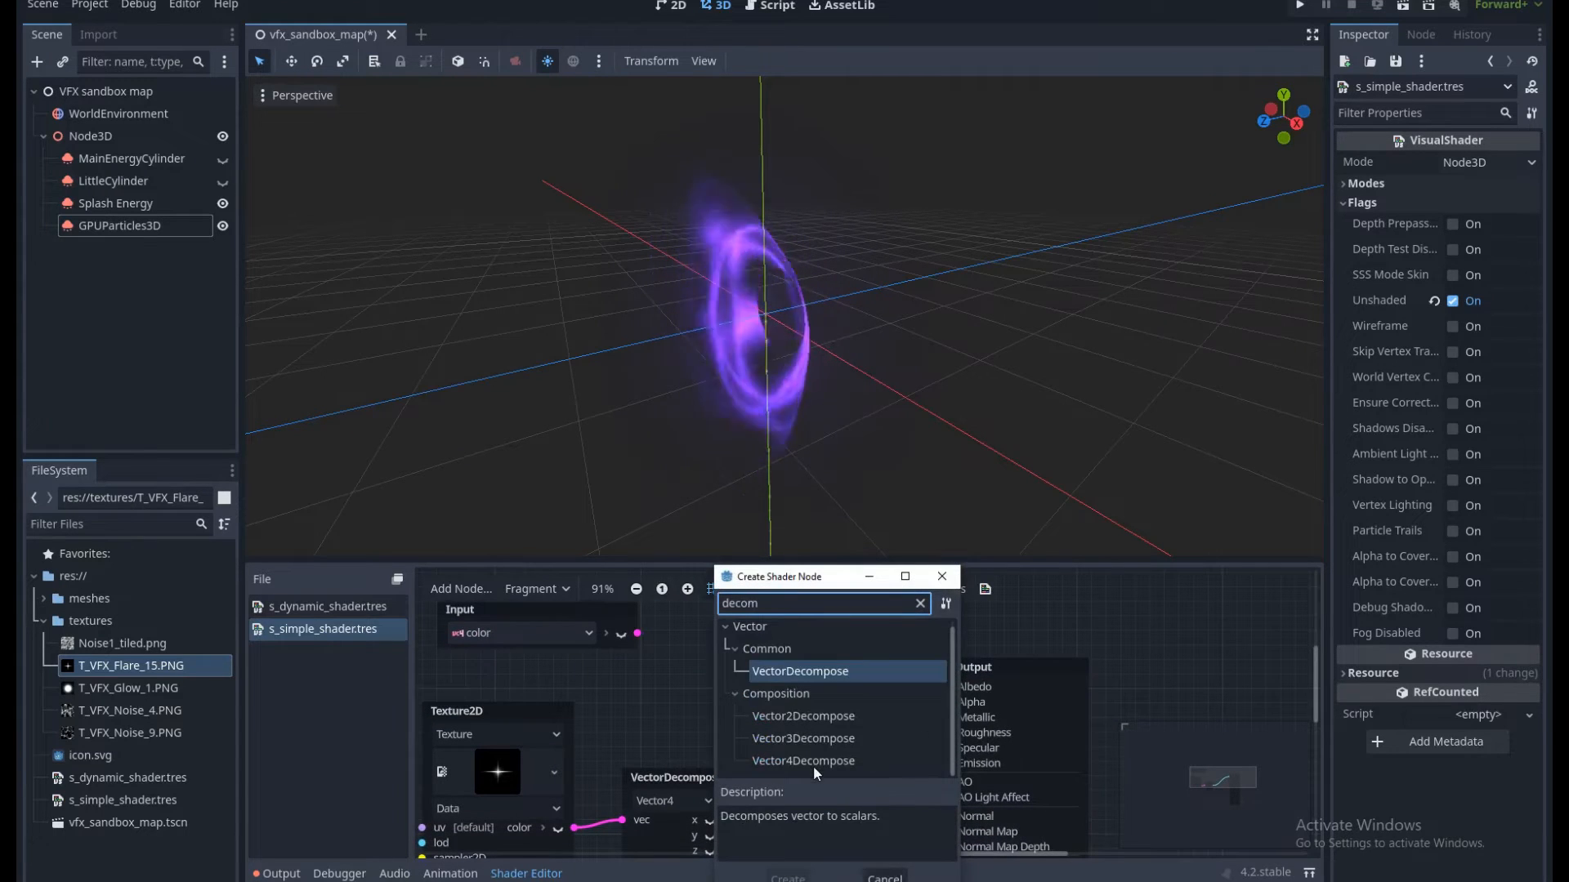
type("om")
key("Return")
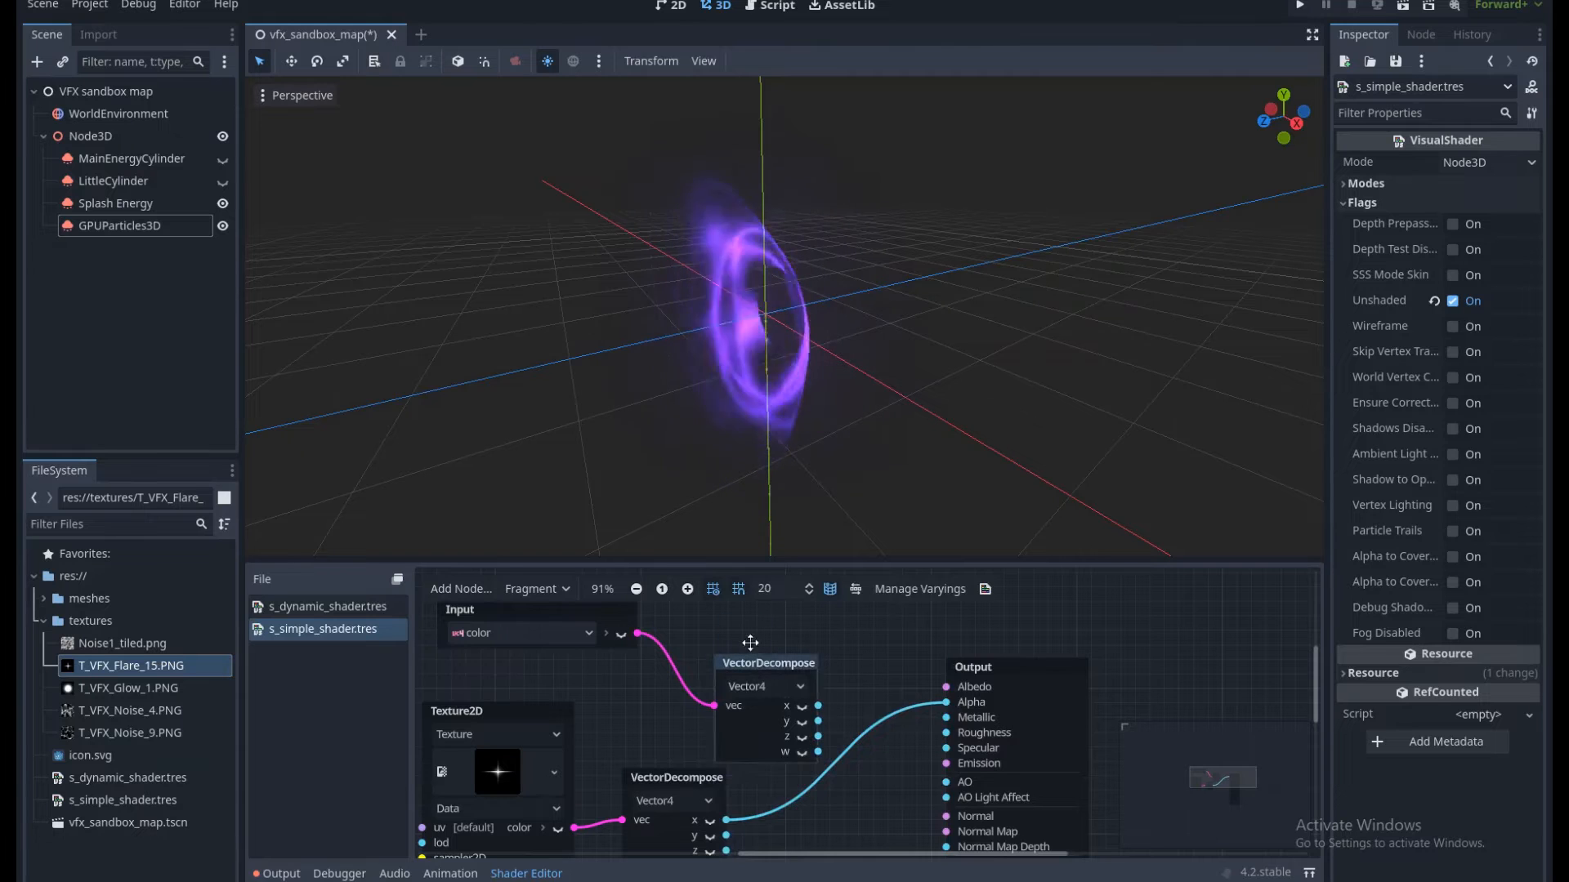
Add a float Multiply node that multiplies the color input's w component by the flare texture's x component.
left_click_drag(822, 746, 822, 746)
type("m")
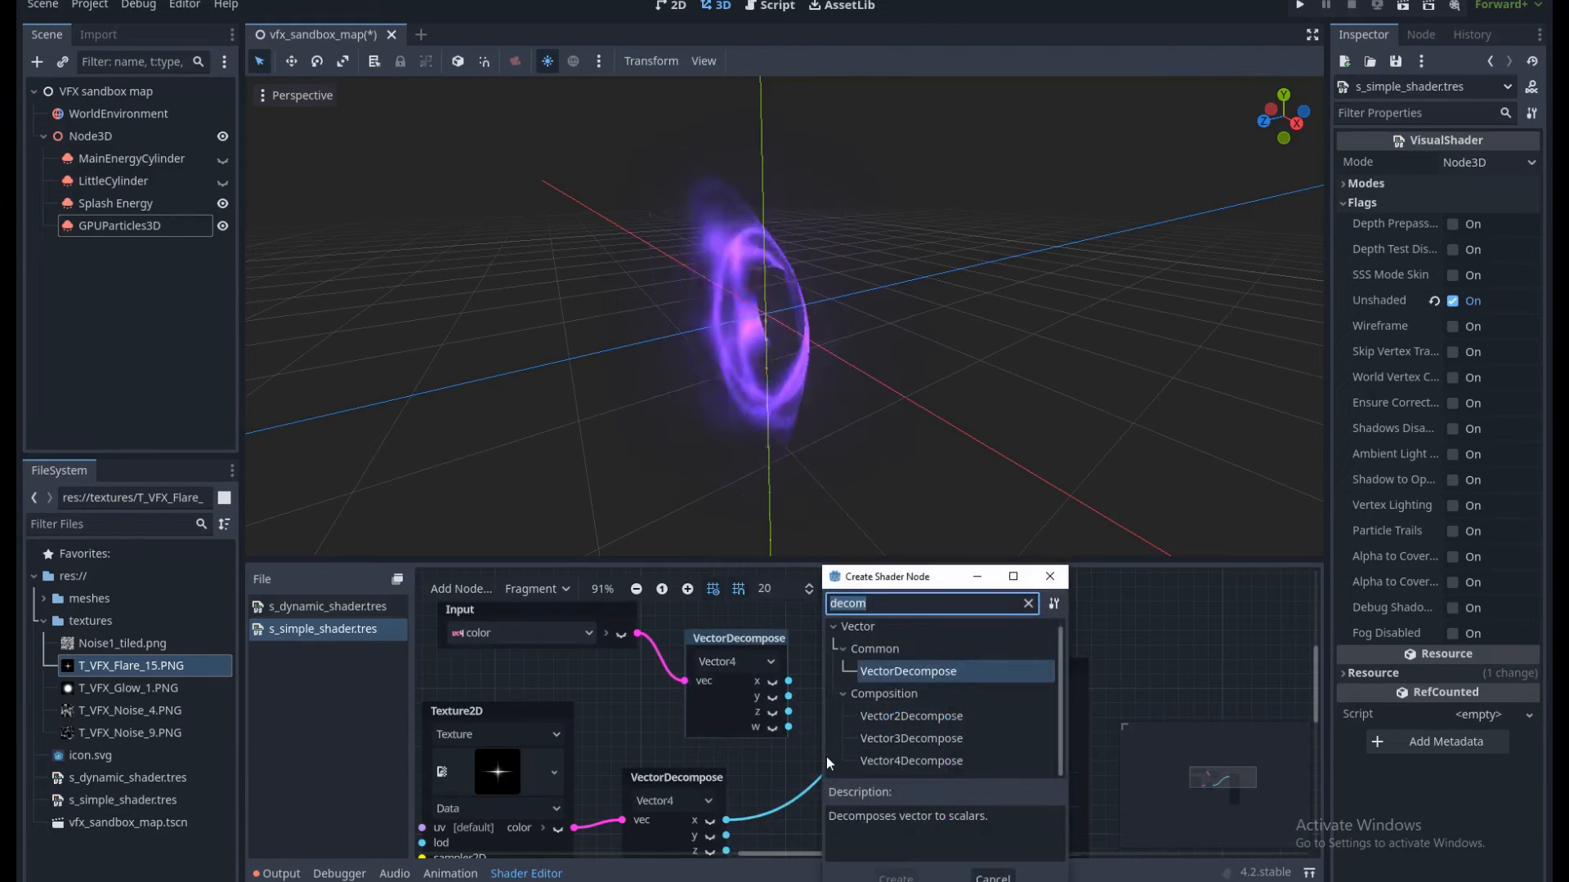
type("ul")
scroll(941, 723, "down", 3)
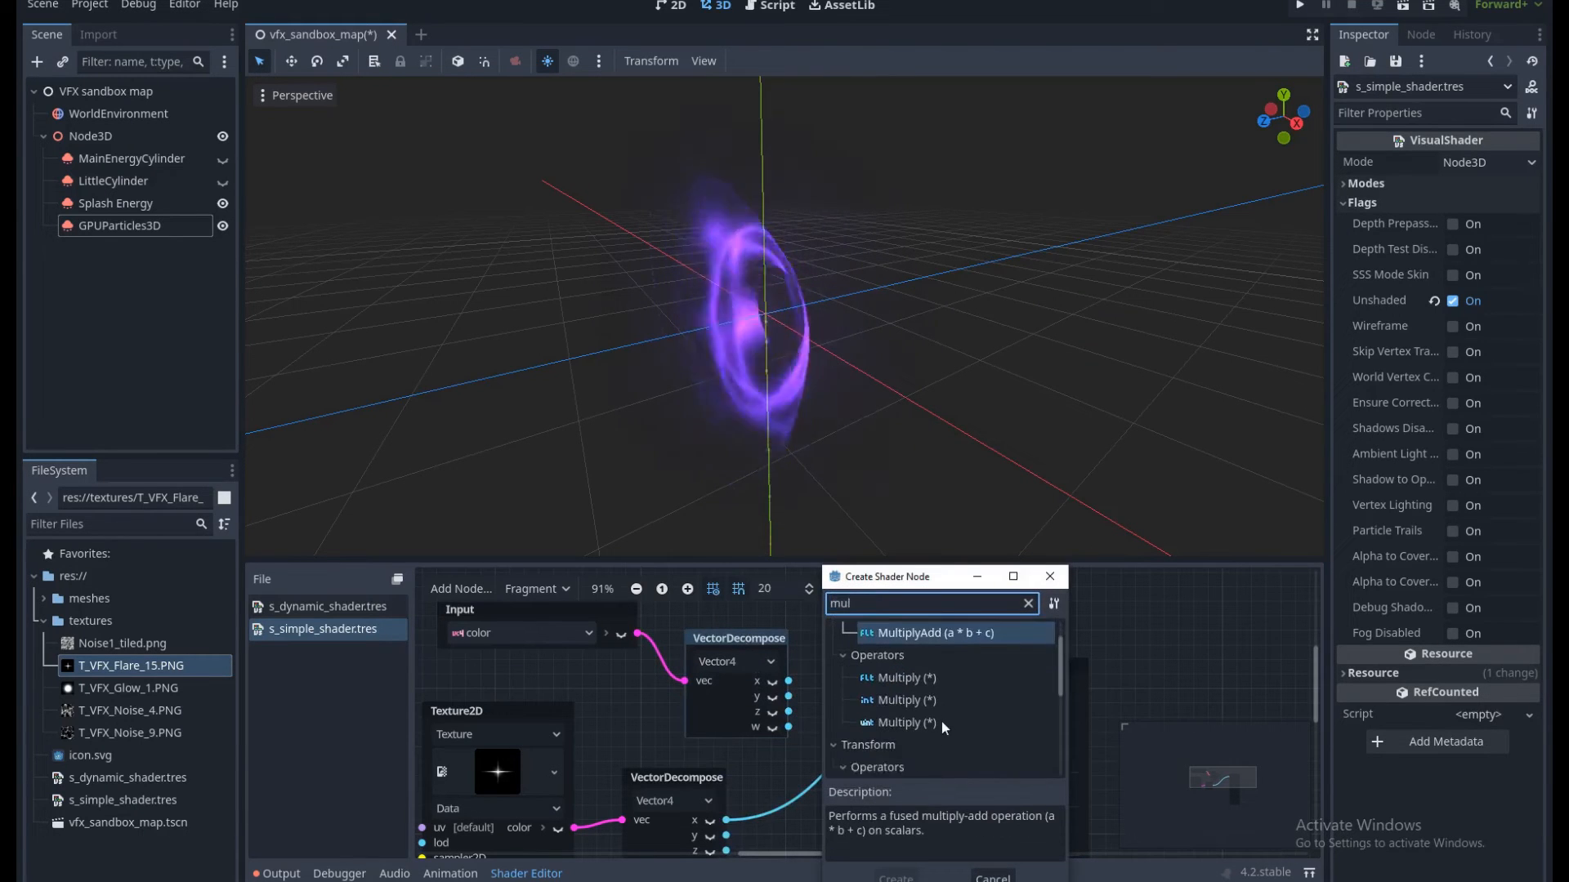
double_click(914, 641)
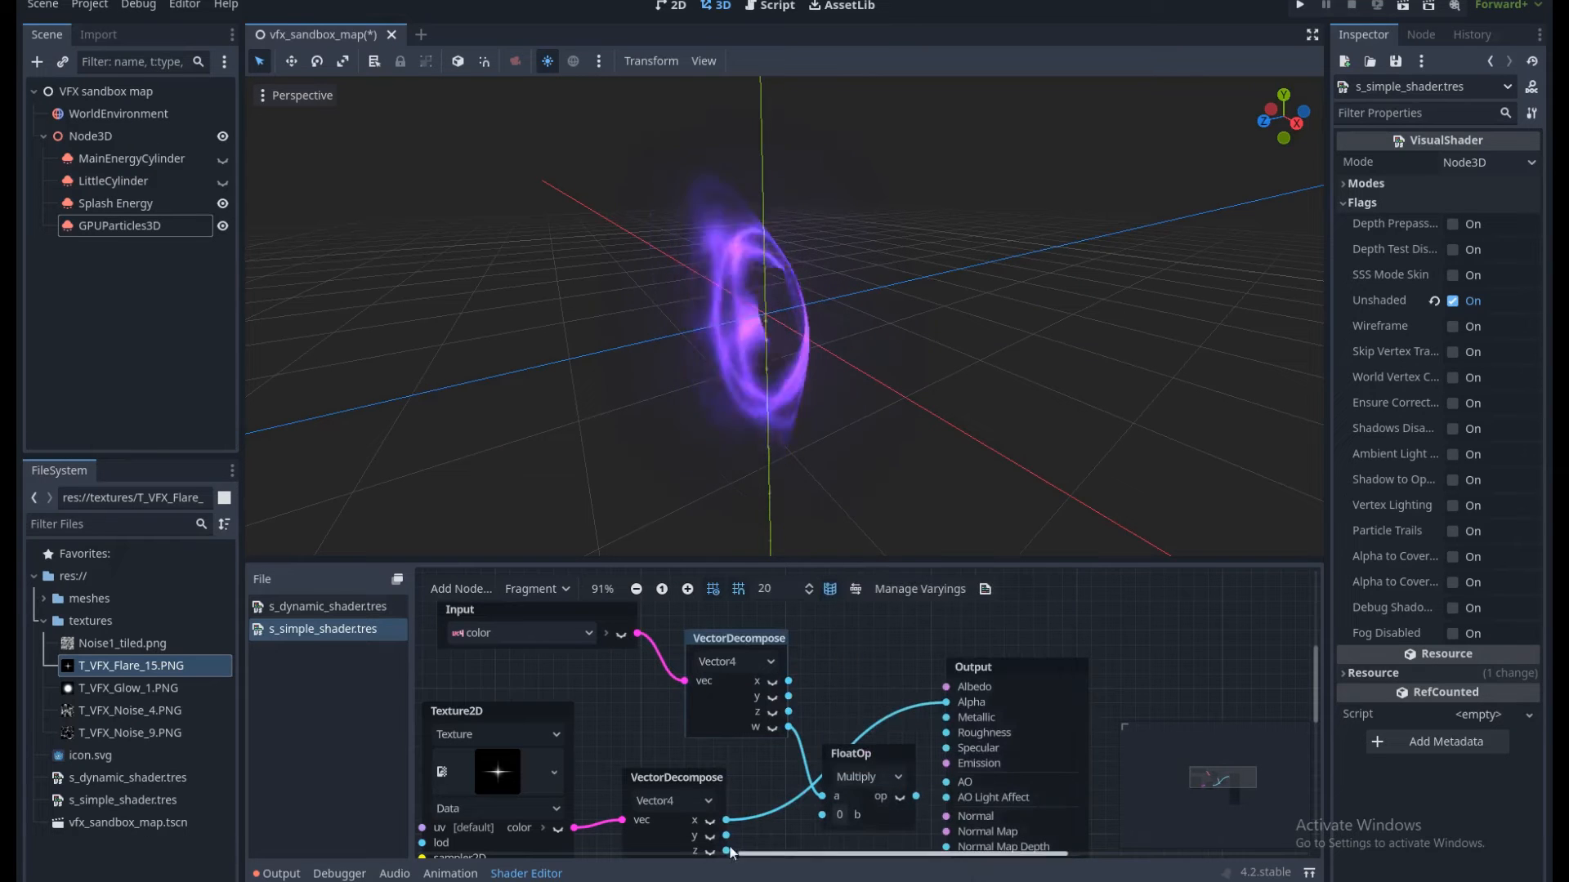
left_click_drag(726, 819, 821, 814)
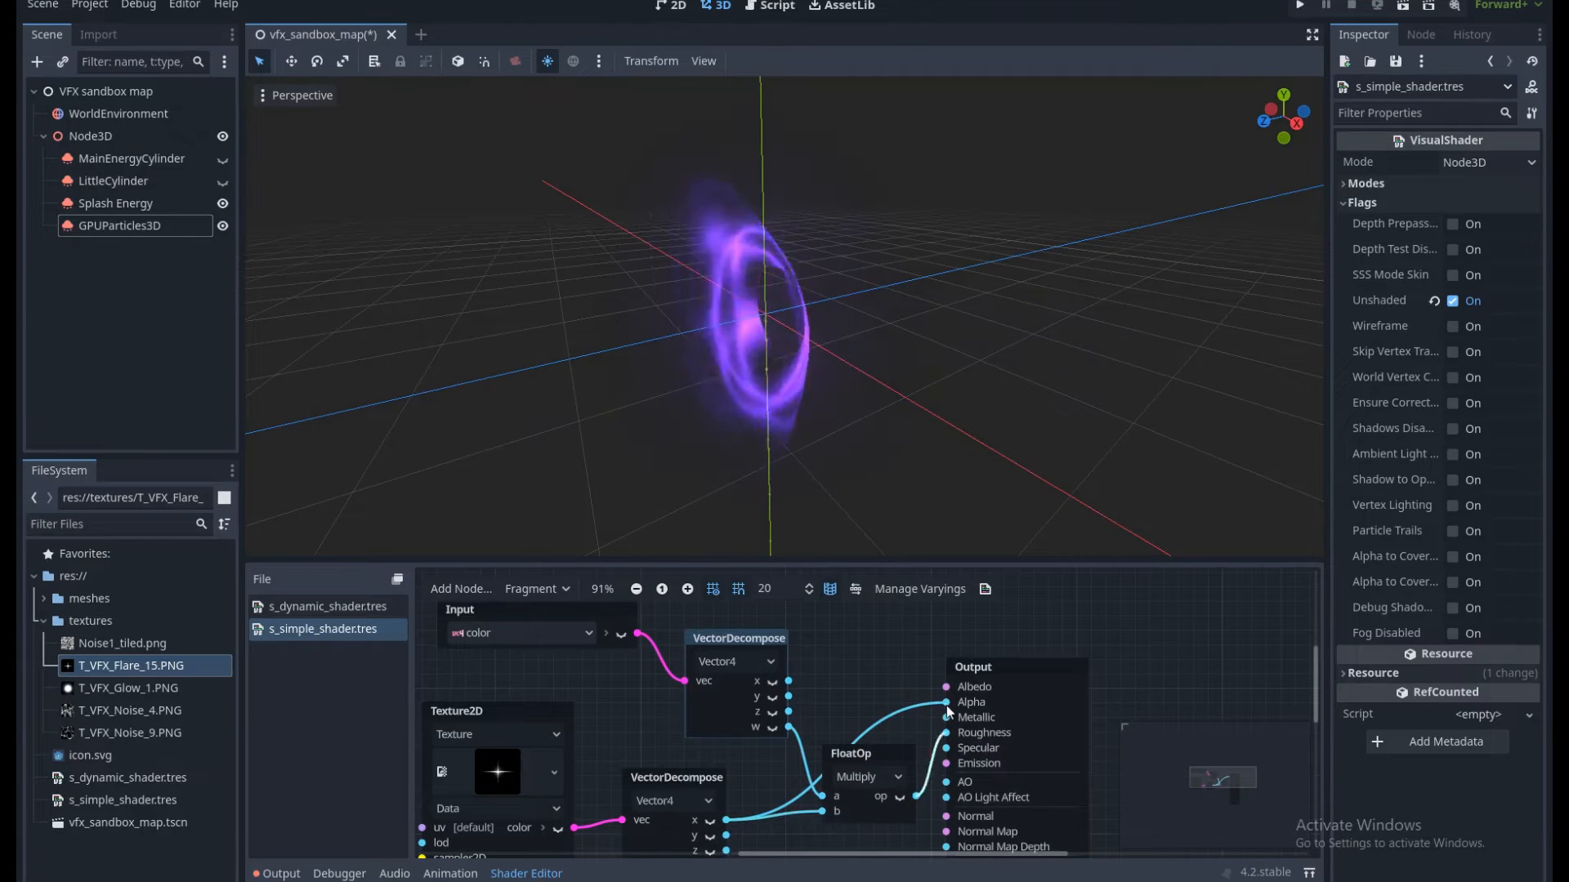
Connect the Multiply result to Alpha and the color Input to Albedo on the Output node, and save.
left_click_drag(946, 705, 1017, 673)
middle_click_drag(631, 708, 607, 738)
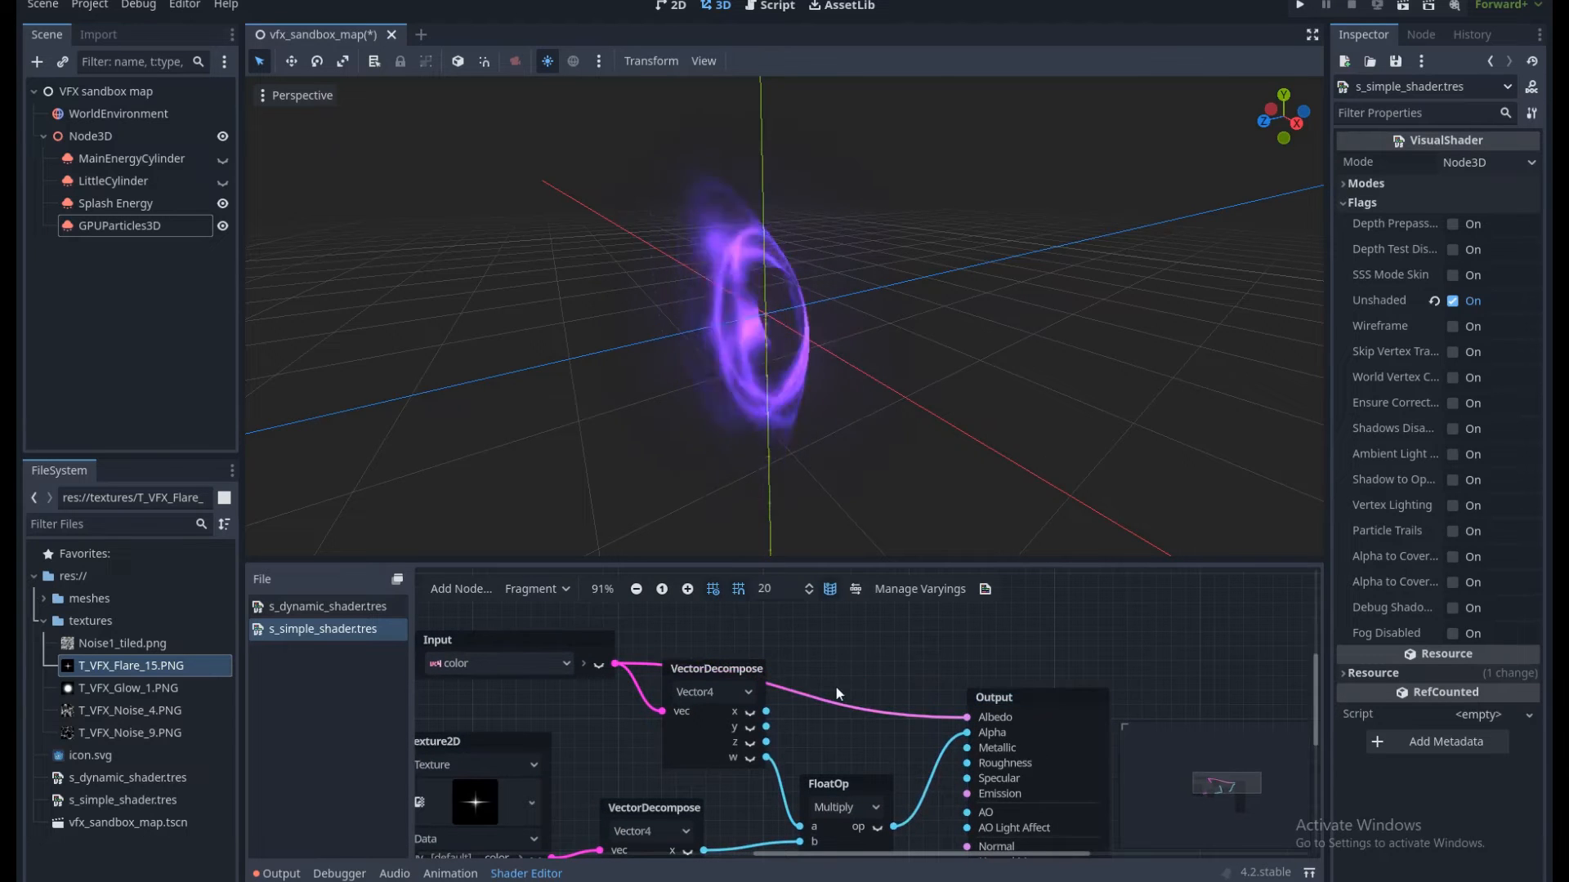
key("ctrl+s")
Select GPUParticles3D and expand the Display and Color Curves settings of its process material.
middle_click_drag(799, 487, 899, 464)
scroll(899, 465, "up", 6)
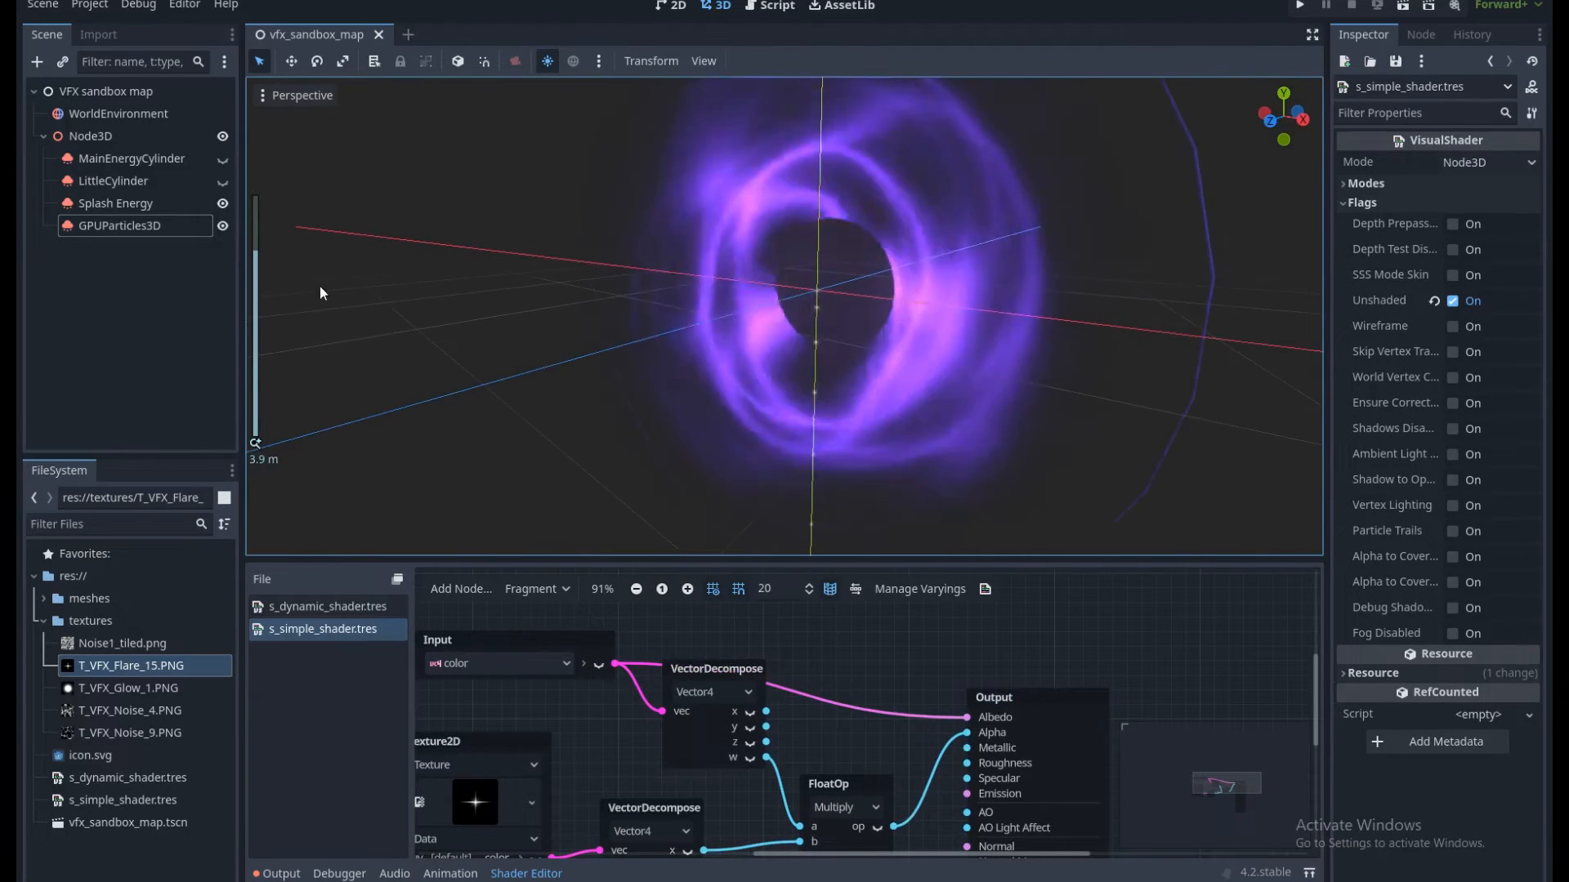
left_click(183, 235)
scroll(1482, 477, "up", 4)
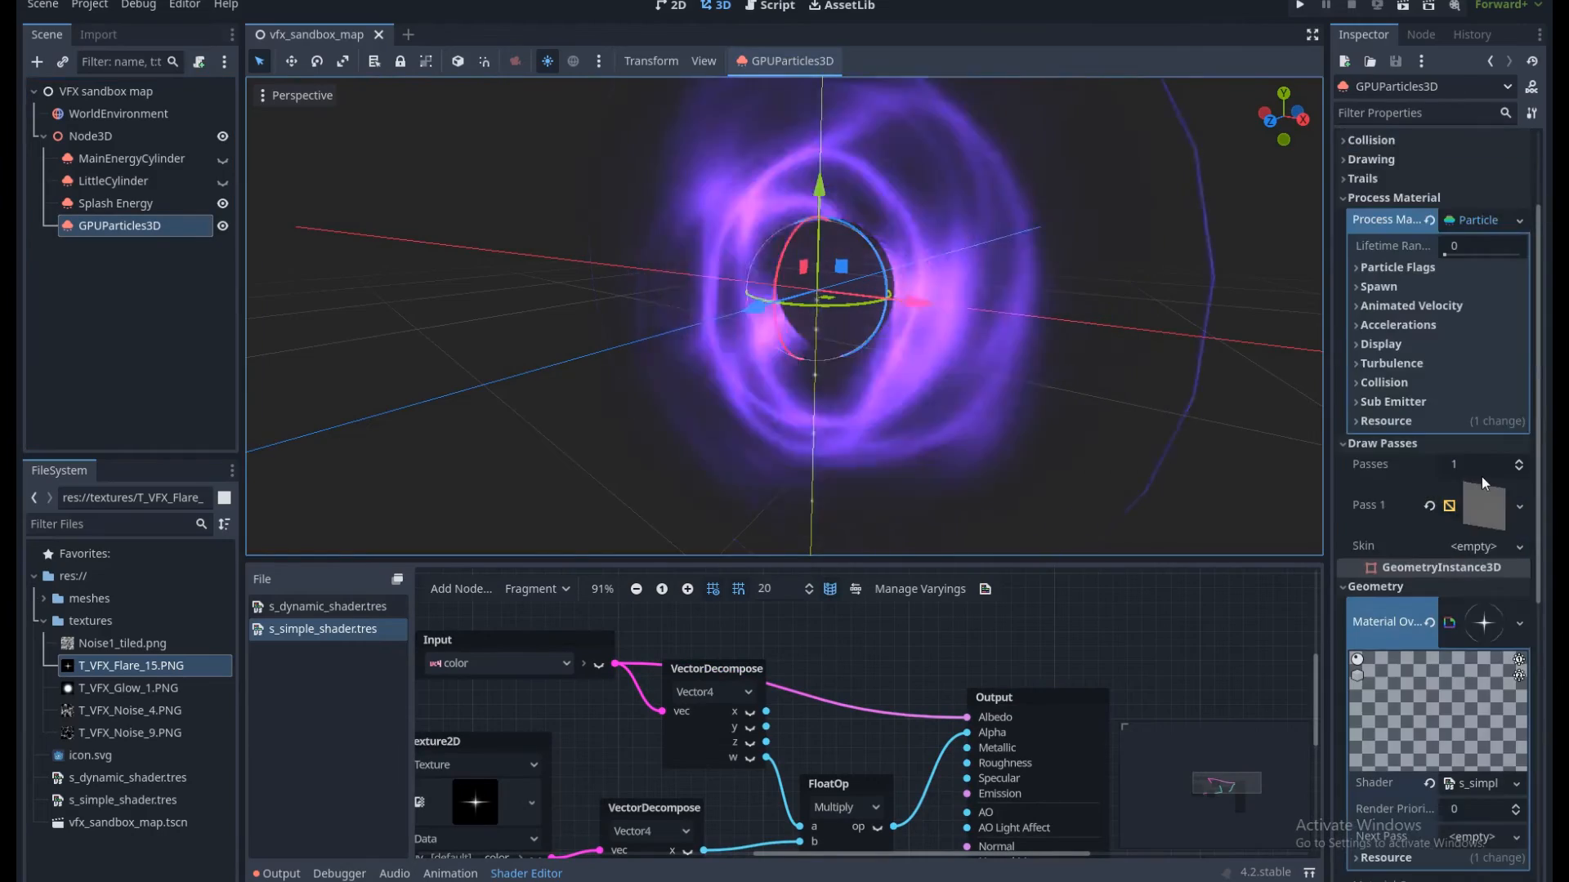
scroll(1477, 477, "up", 2)
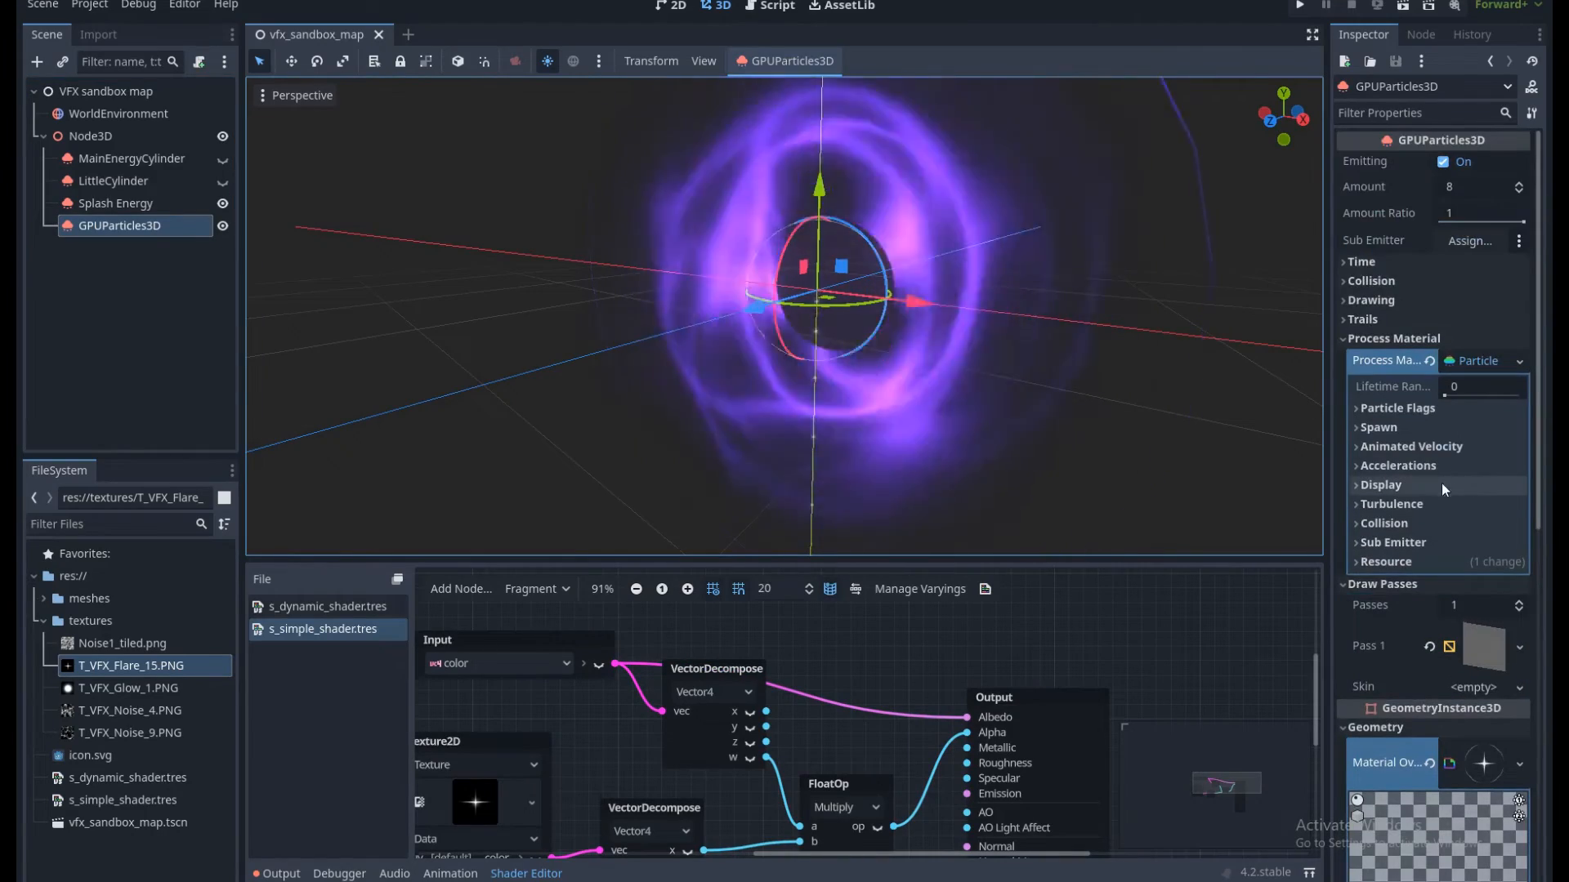
left_click(1396, 488)
left_click(1422, 550)
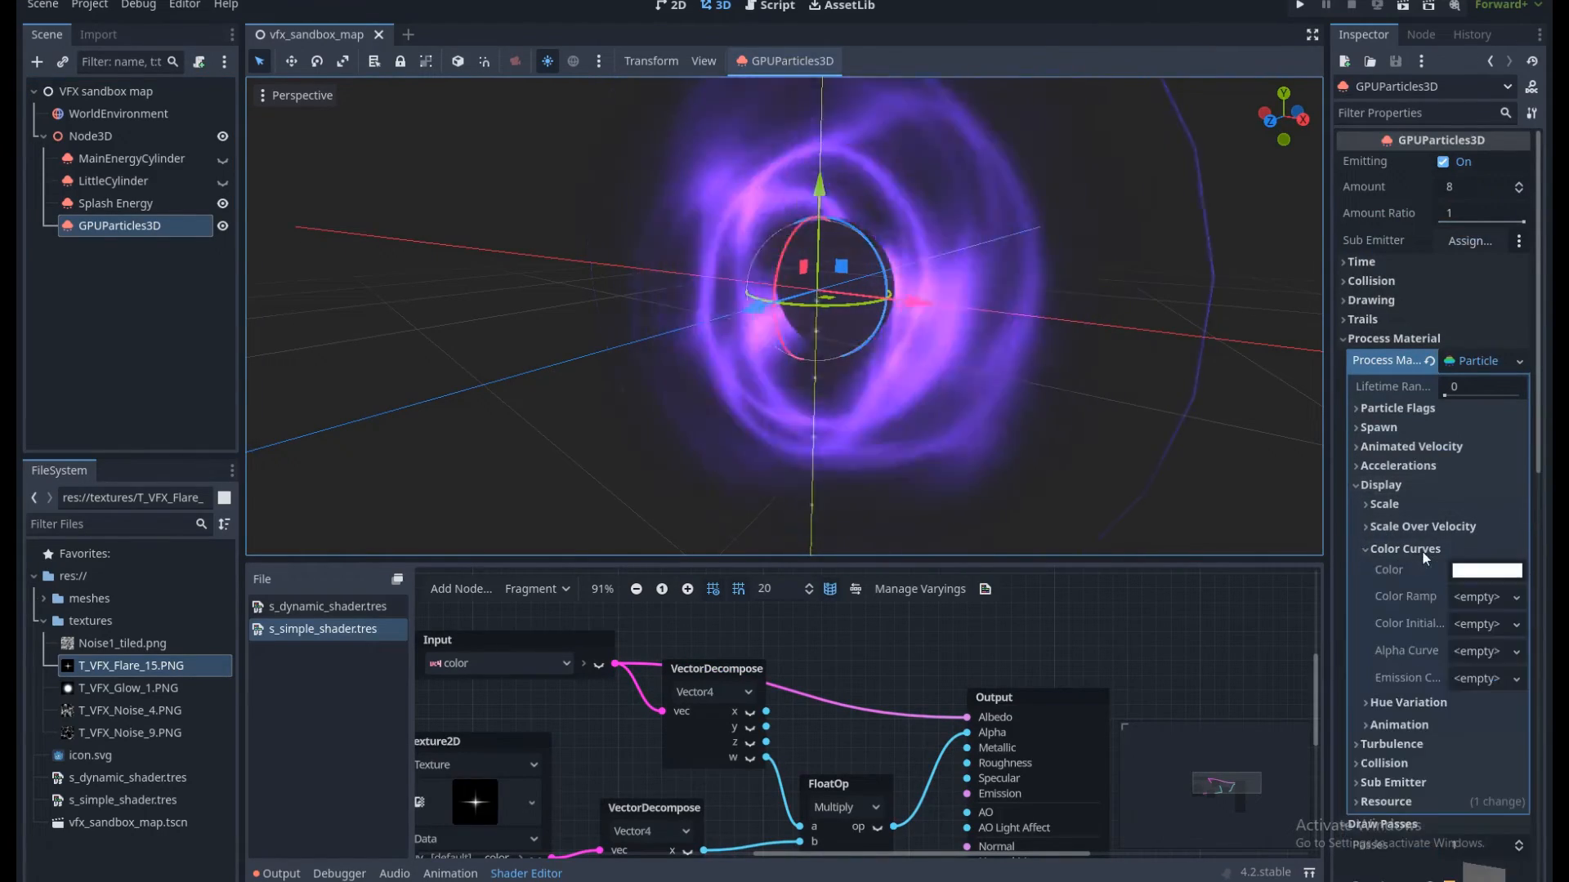
Set the particles' Color to raw values R 1.2, G 0.5 and B 2.5.
left_click(1487, 570)
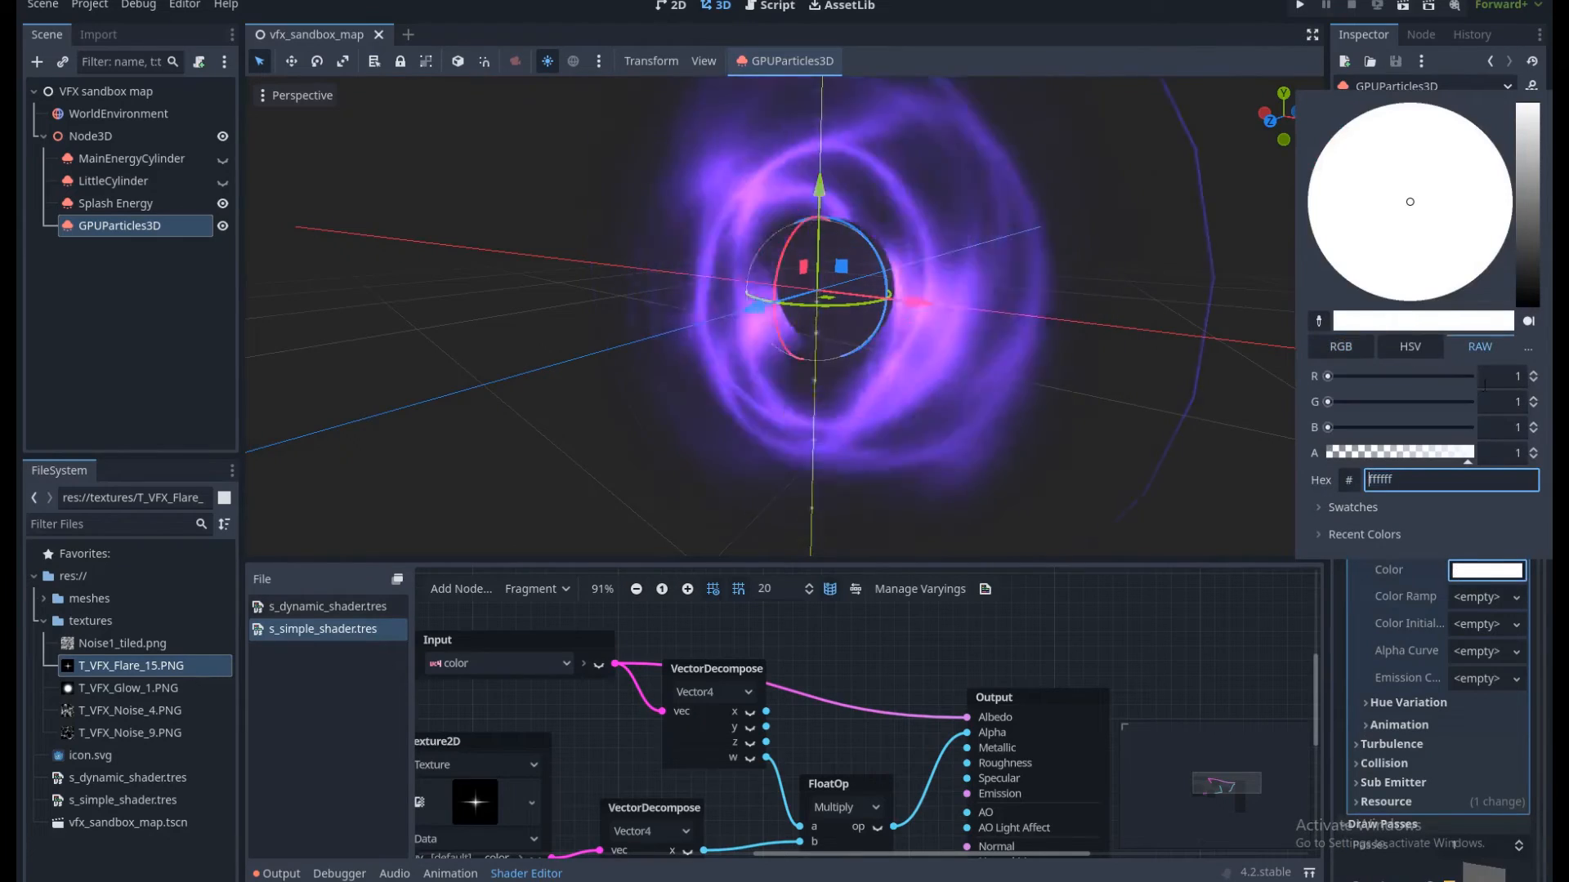
left_click(1516, 376)
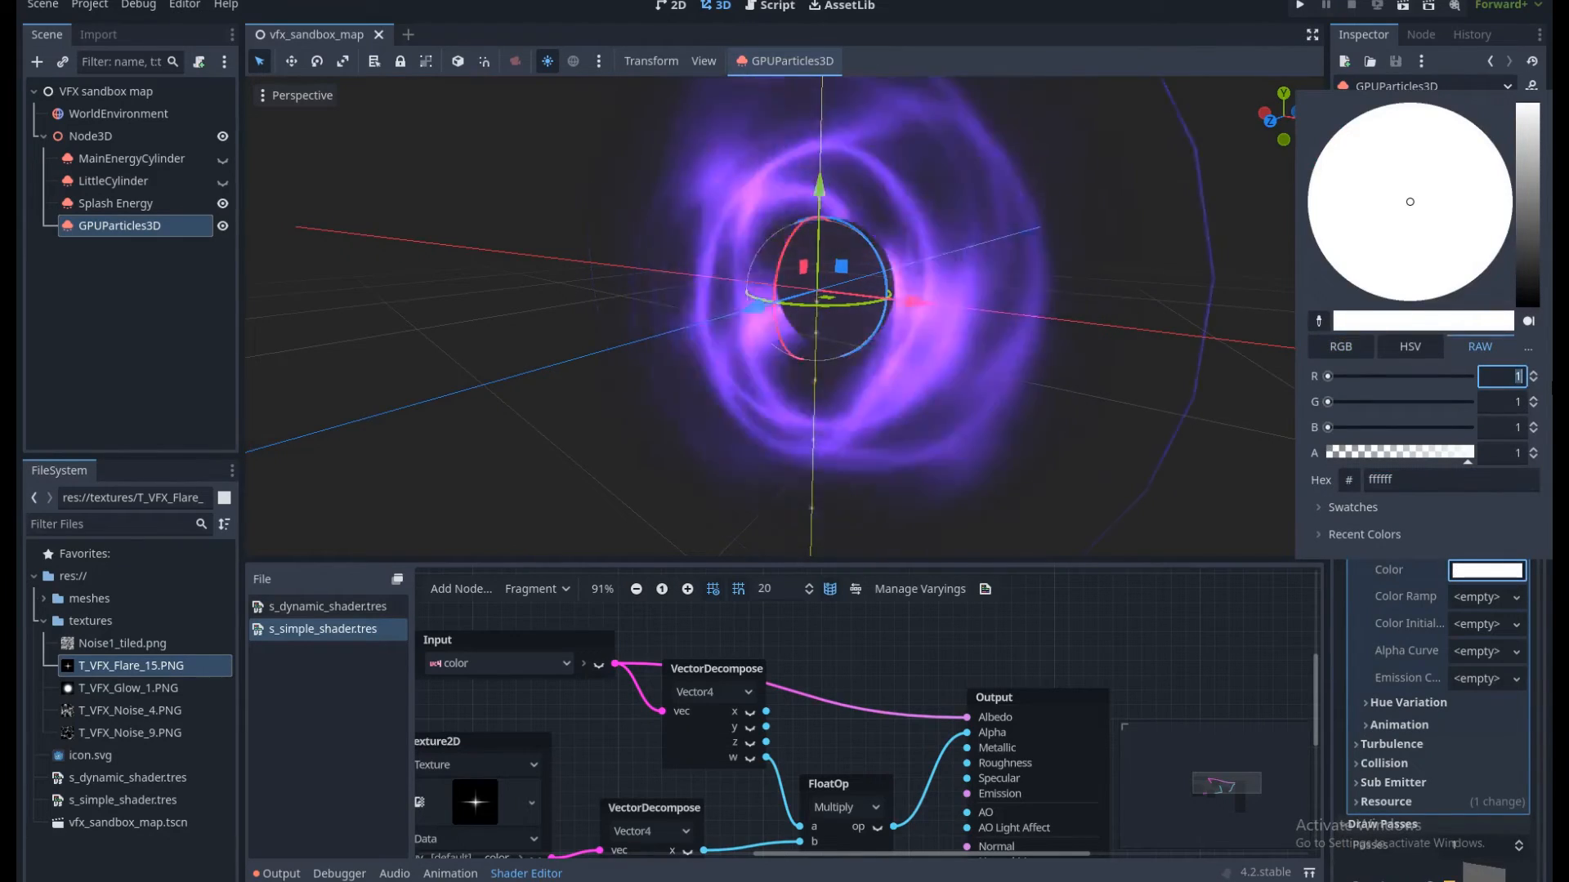
type("1.2")
key("Tab")
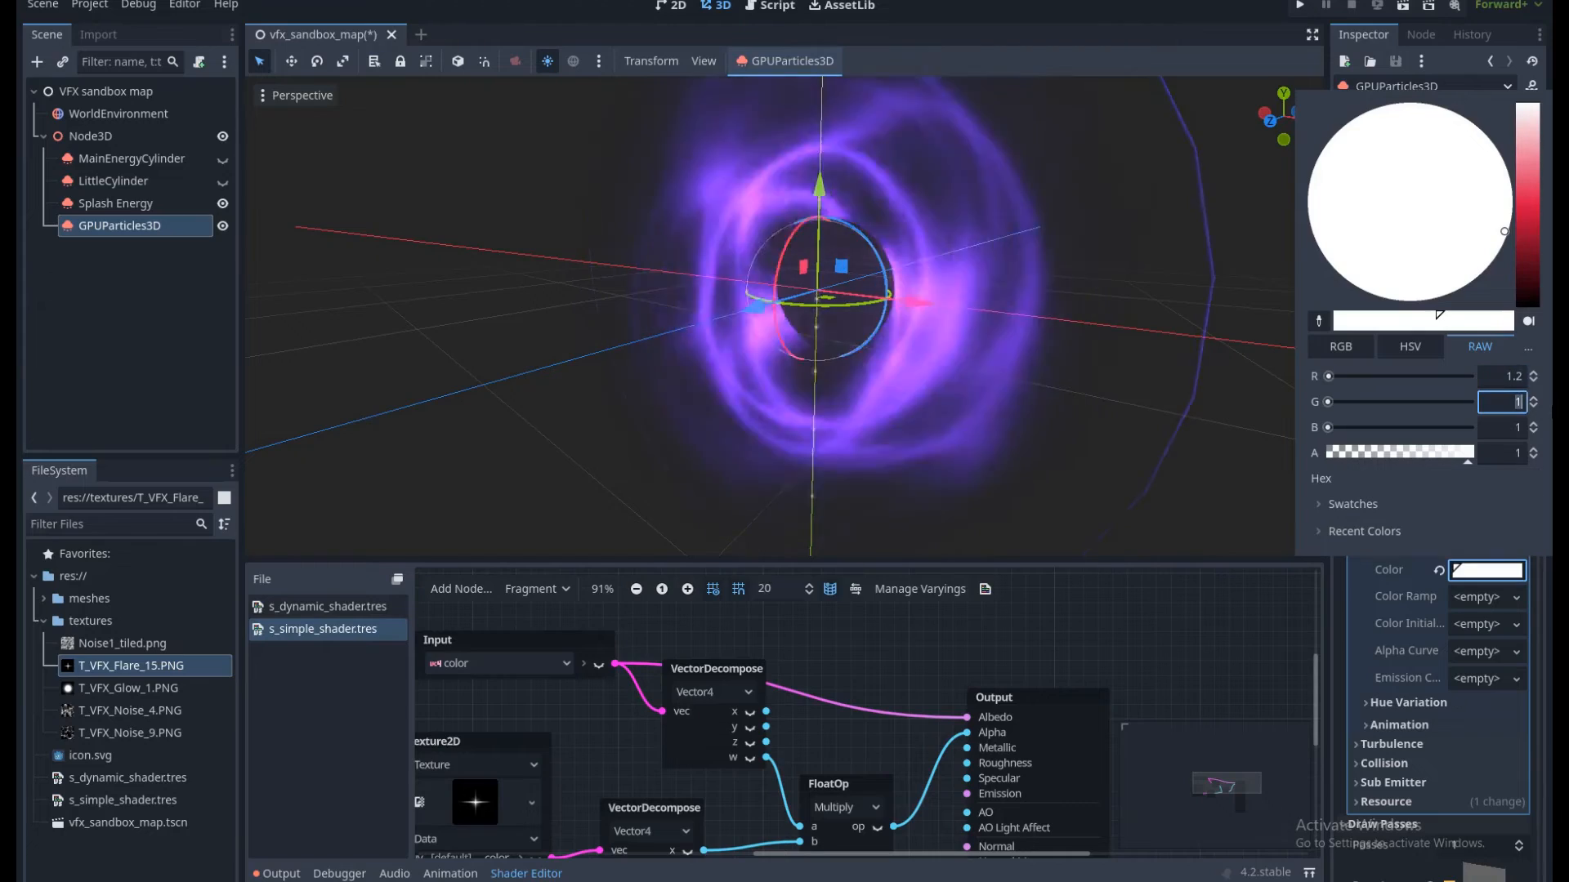
type("5")
key("Tab")
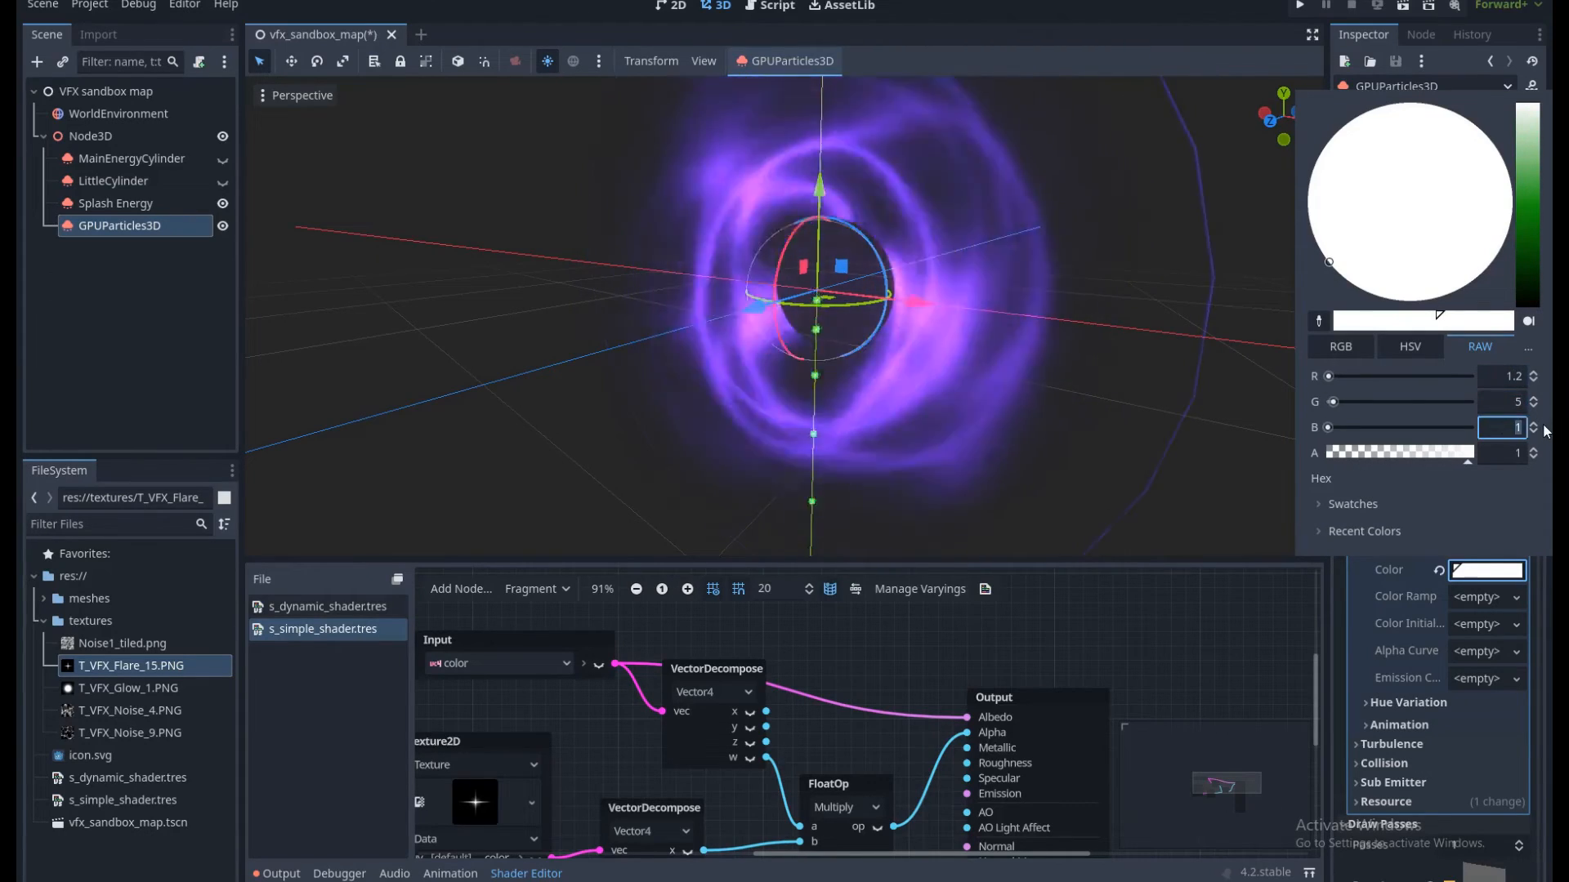
type("2.5")
left_click(1516, 403)
type("0.5")
key("Return")
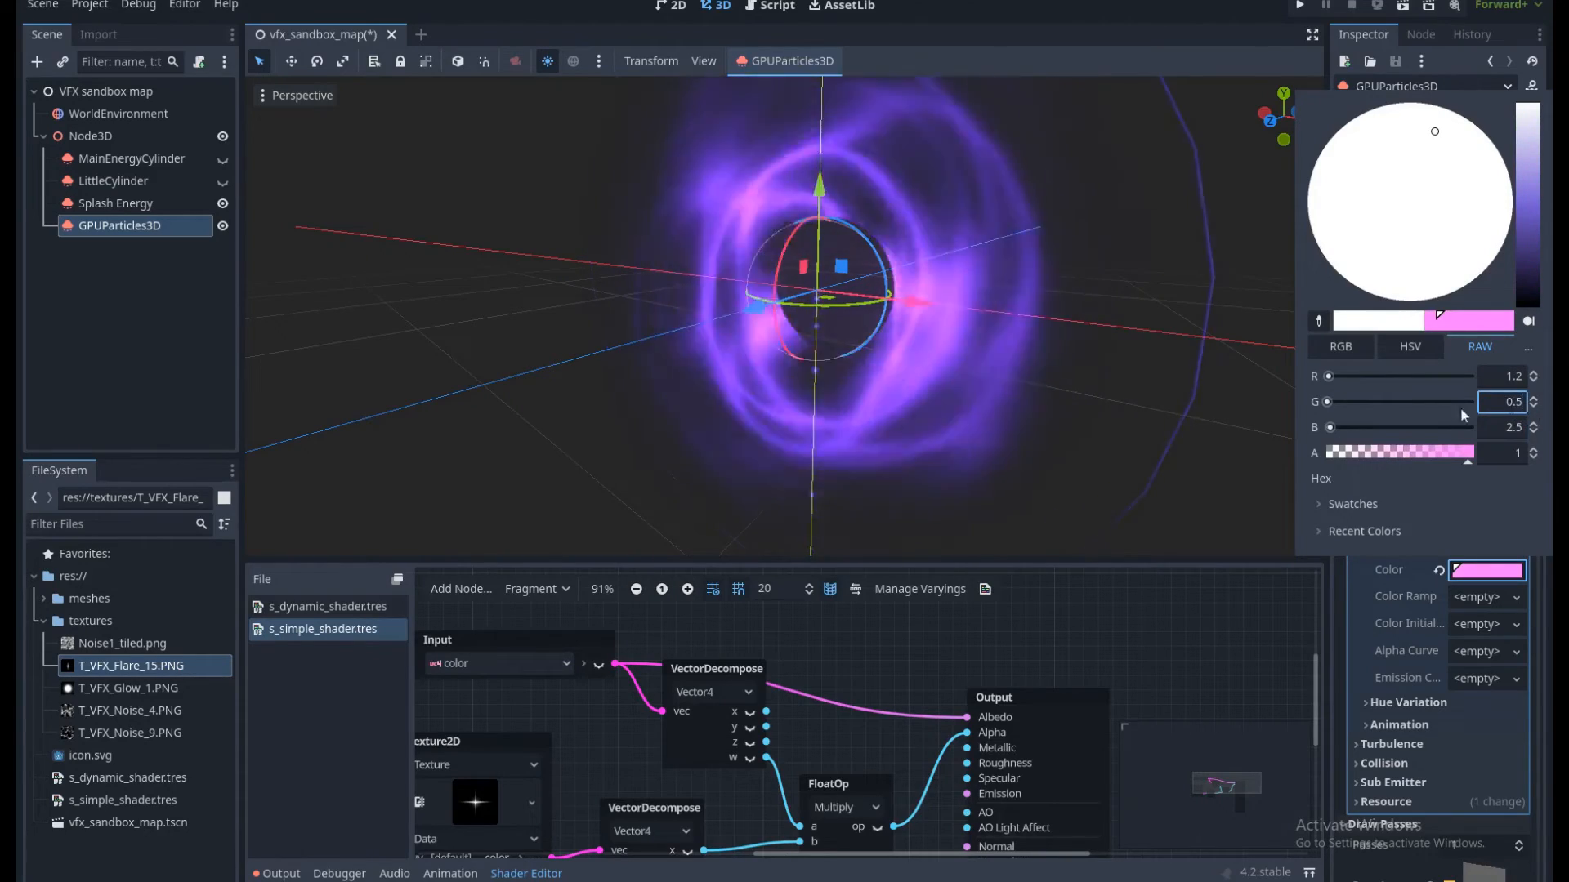
left_click(1203, 430)
Examine the recolored flare particles in the 3D view from near and far.
scroll(1062, 413, "down", 6)
middle_click_drag(1026, 409, 1006, 404)
scroll(1005, 404, "up", 5)
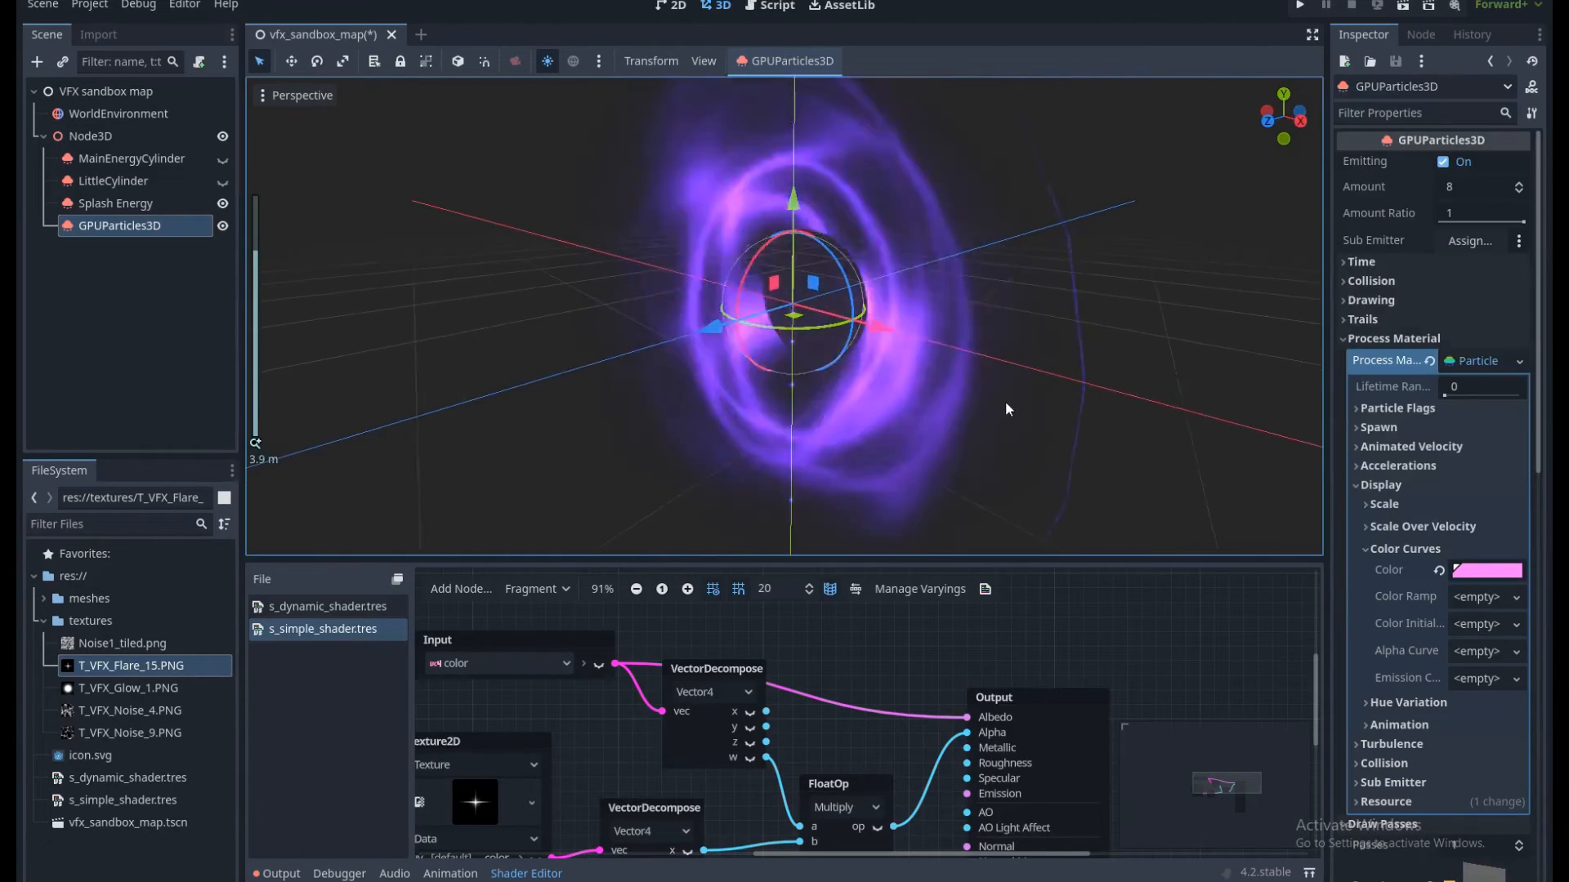
scroll(870, 390, "up", 7)
scroll(870, 391, "down", 9)
middle_click_drag(866, 390, 836, 372)
scroll(875, 406, "up", 9)
scroll(875, 402, "down", 7)
scroll(830, 370, "up", 4)
scroll(831, 370, "down", 4)
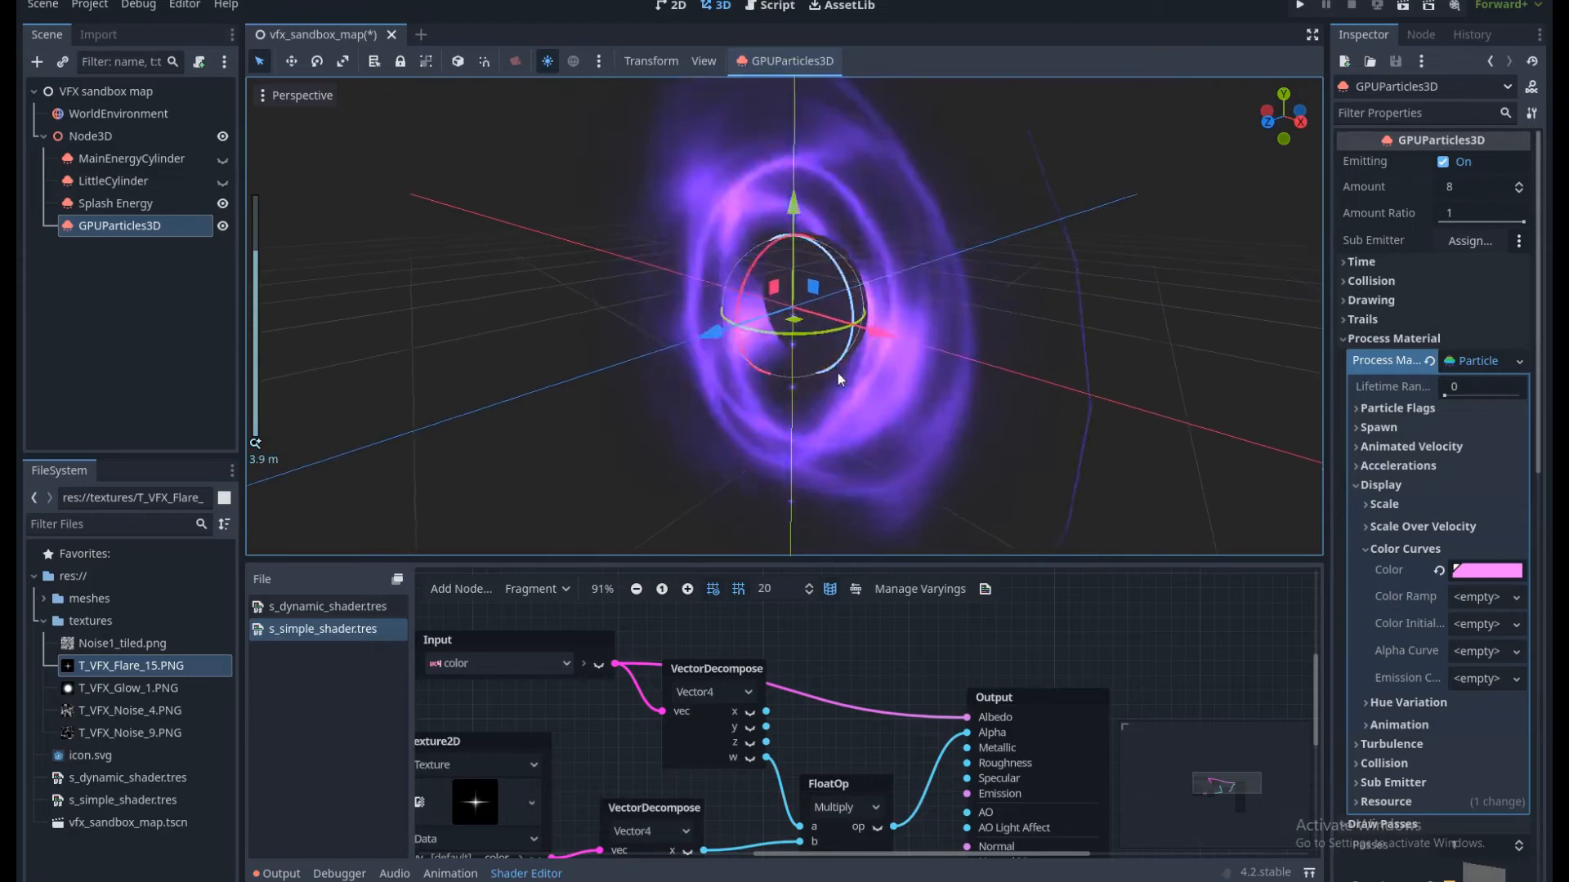
Set both Scale Min and Scale Max of the particles to 3.
left_click(1384, 504)
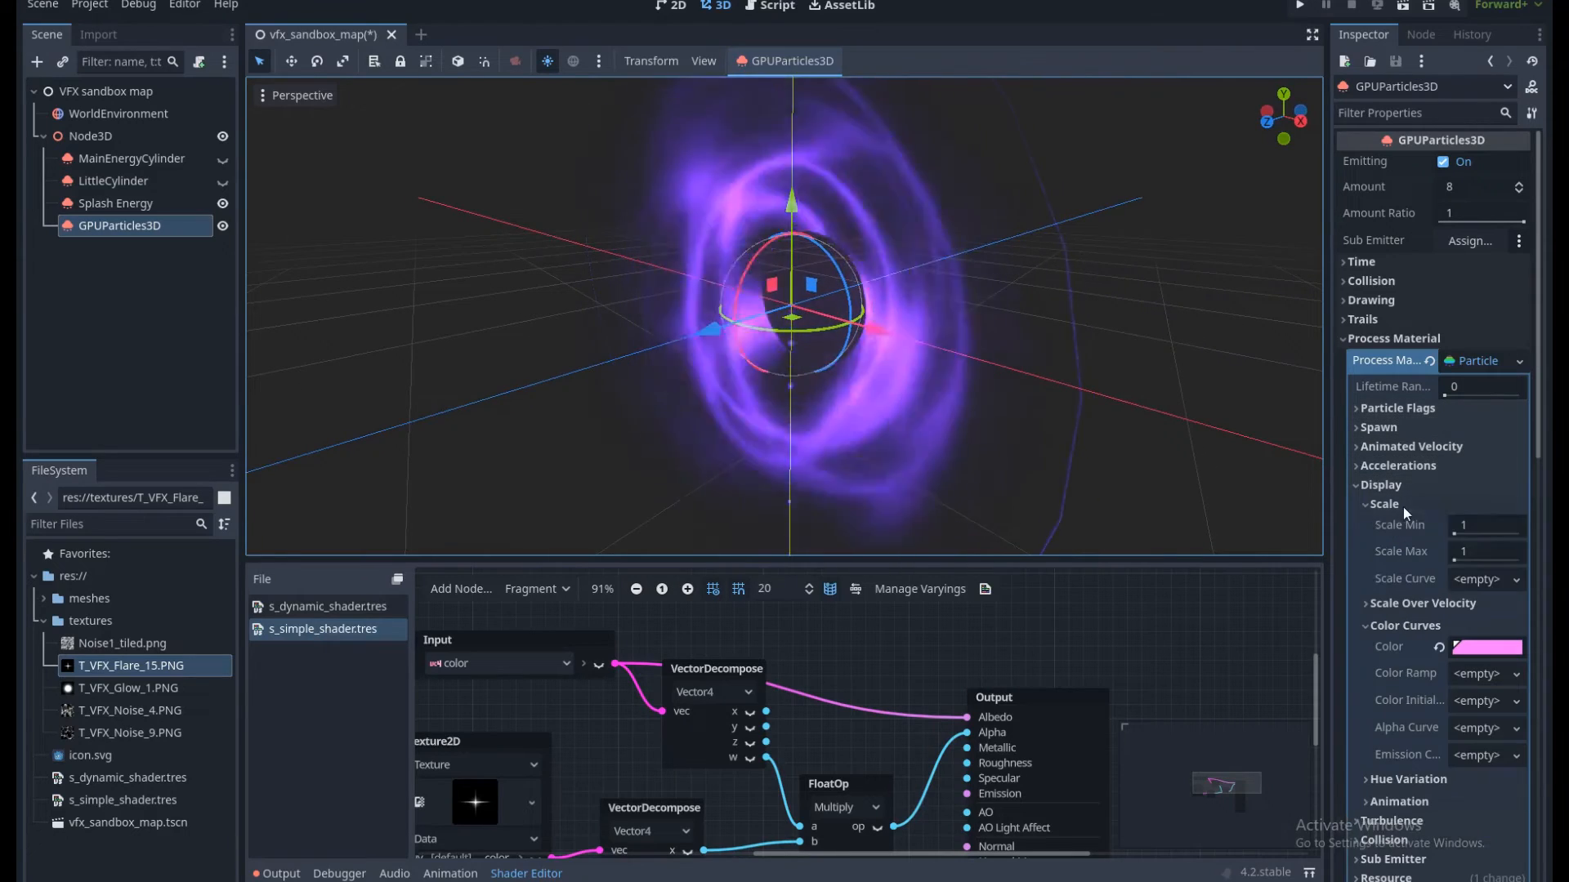
left_click(1477, 554)
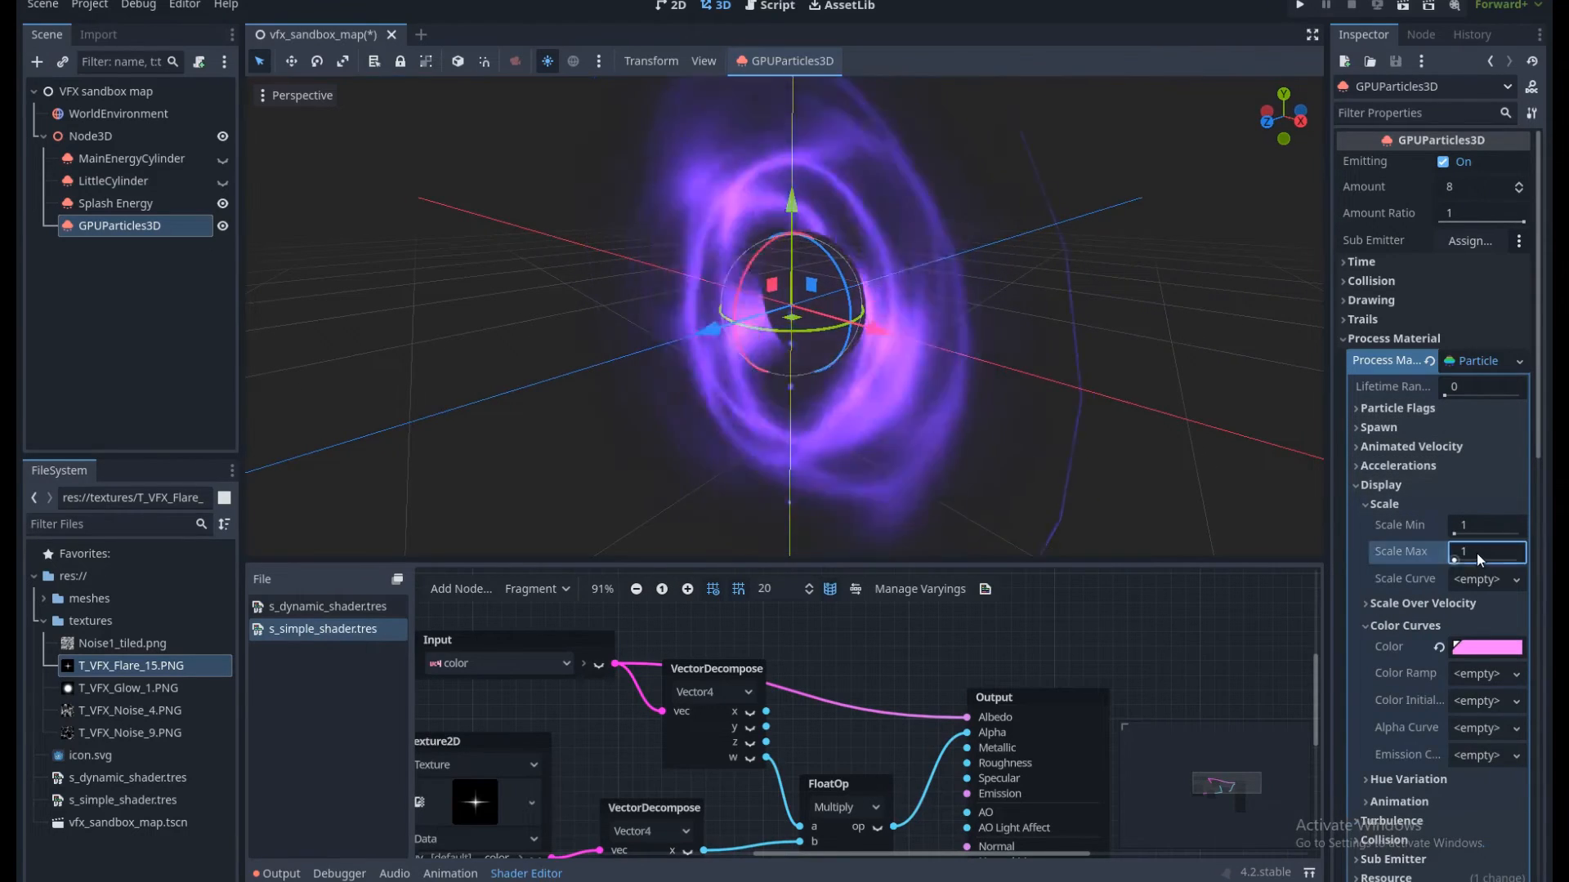
type("3")
key("Return")
left_click(1477, 527)
type("3")
key("Return")
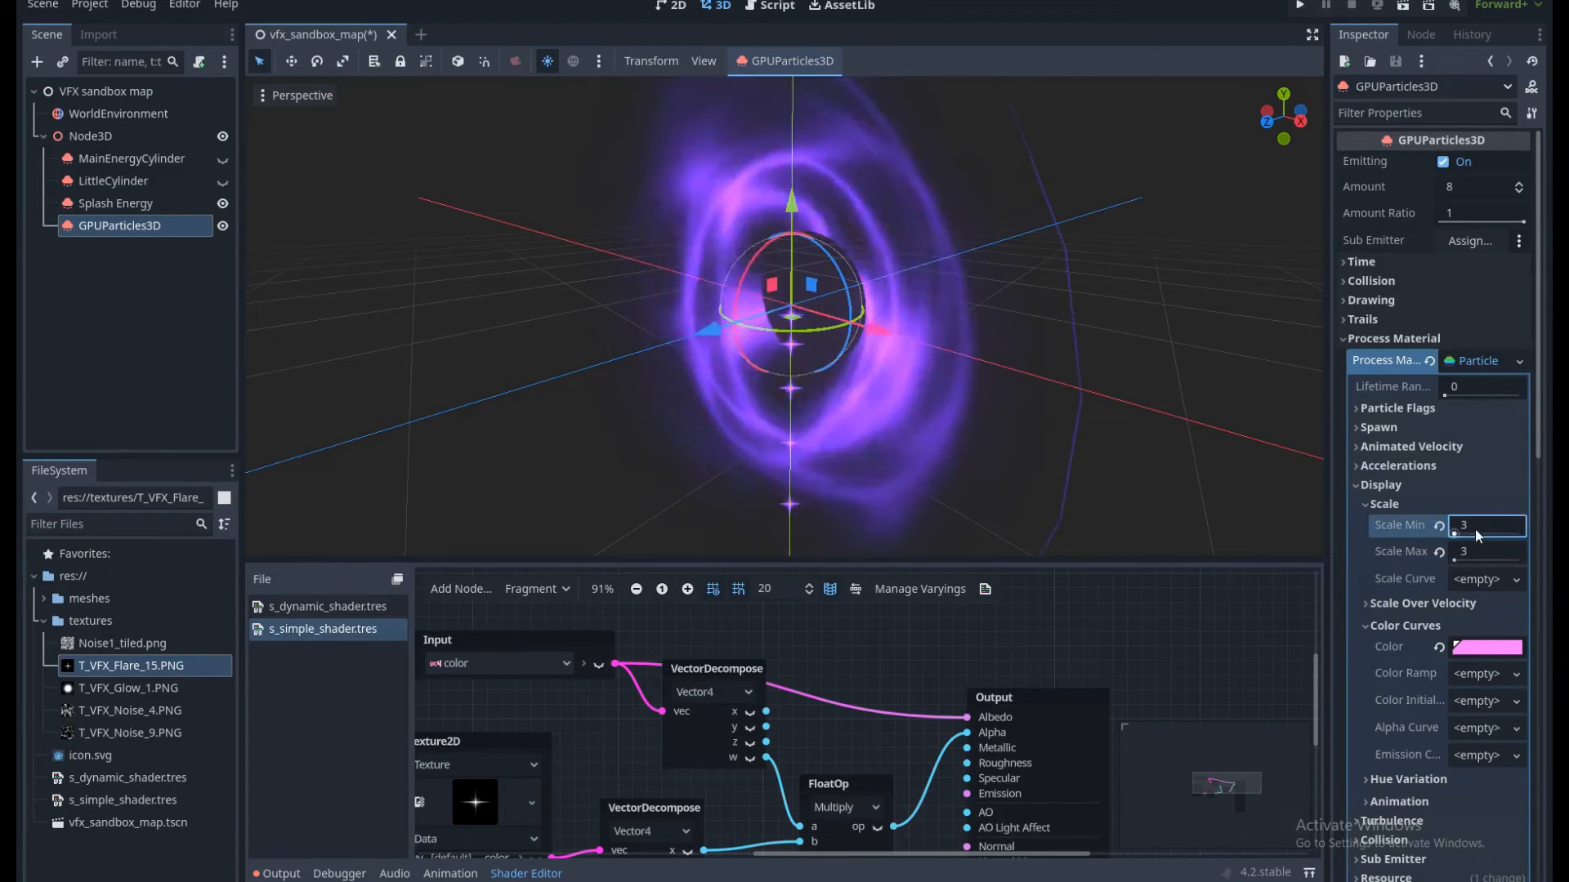
Set the particles' Scale Min to 2 and Scale Max to 3.5.
key("BackSpace")
type("2")
left_click(1476, 549)
type(".")
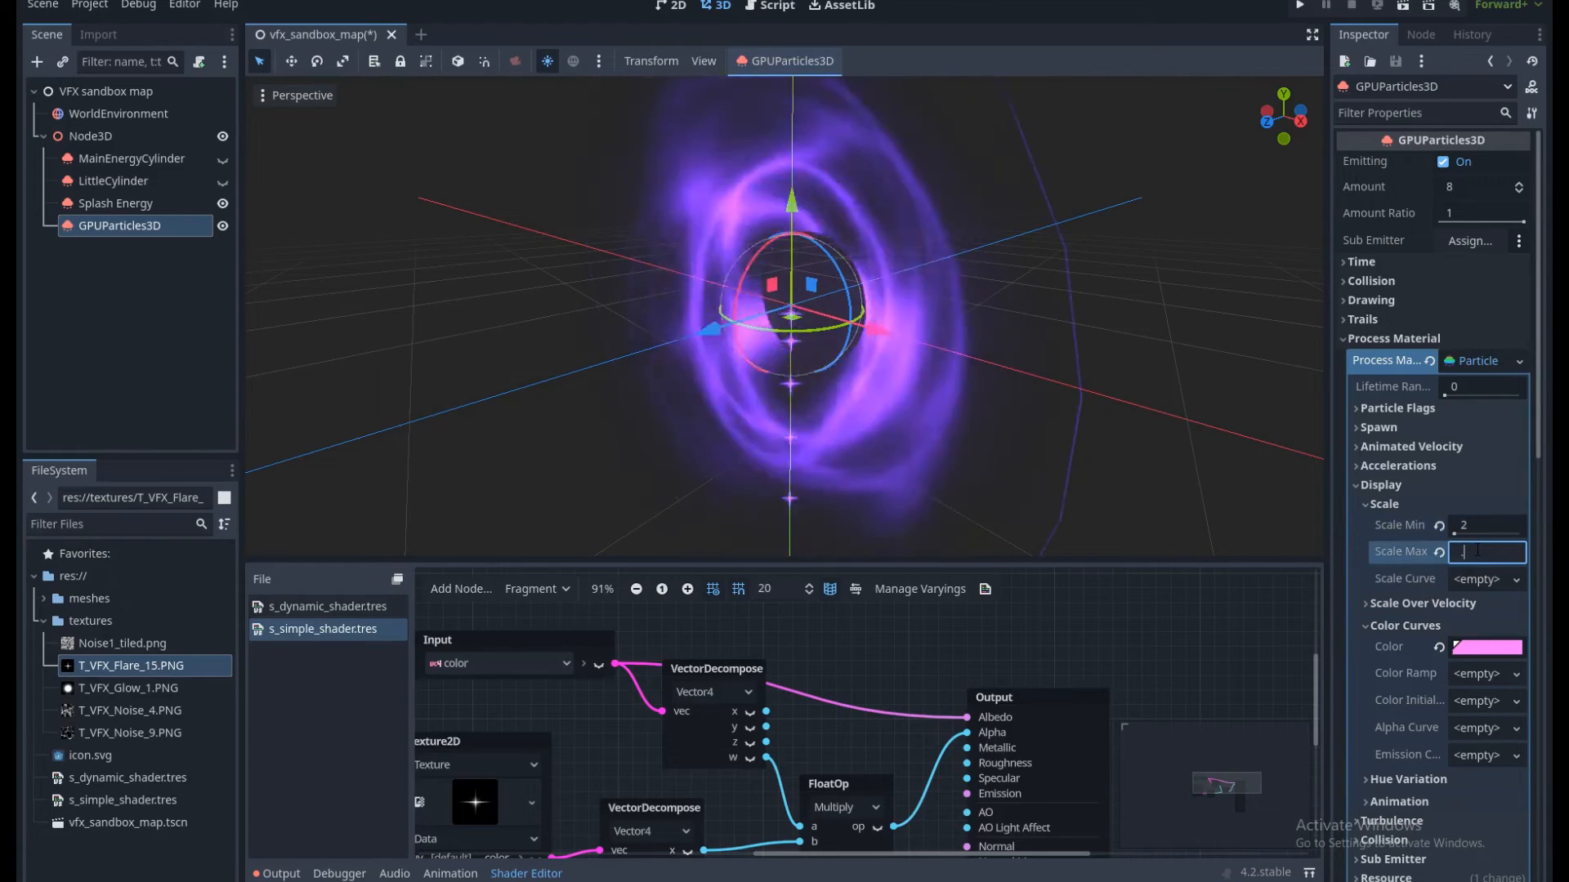
type("3.5")
scroll(1101, 350, "down", 3)
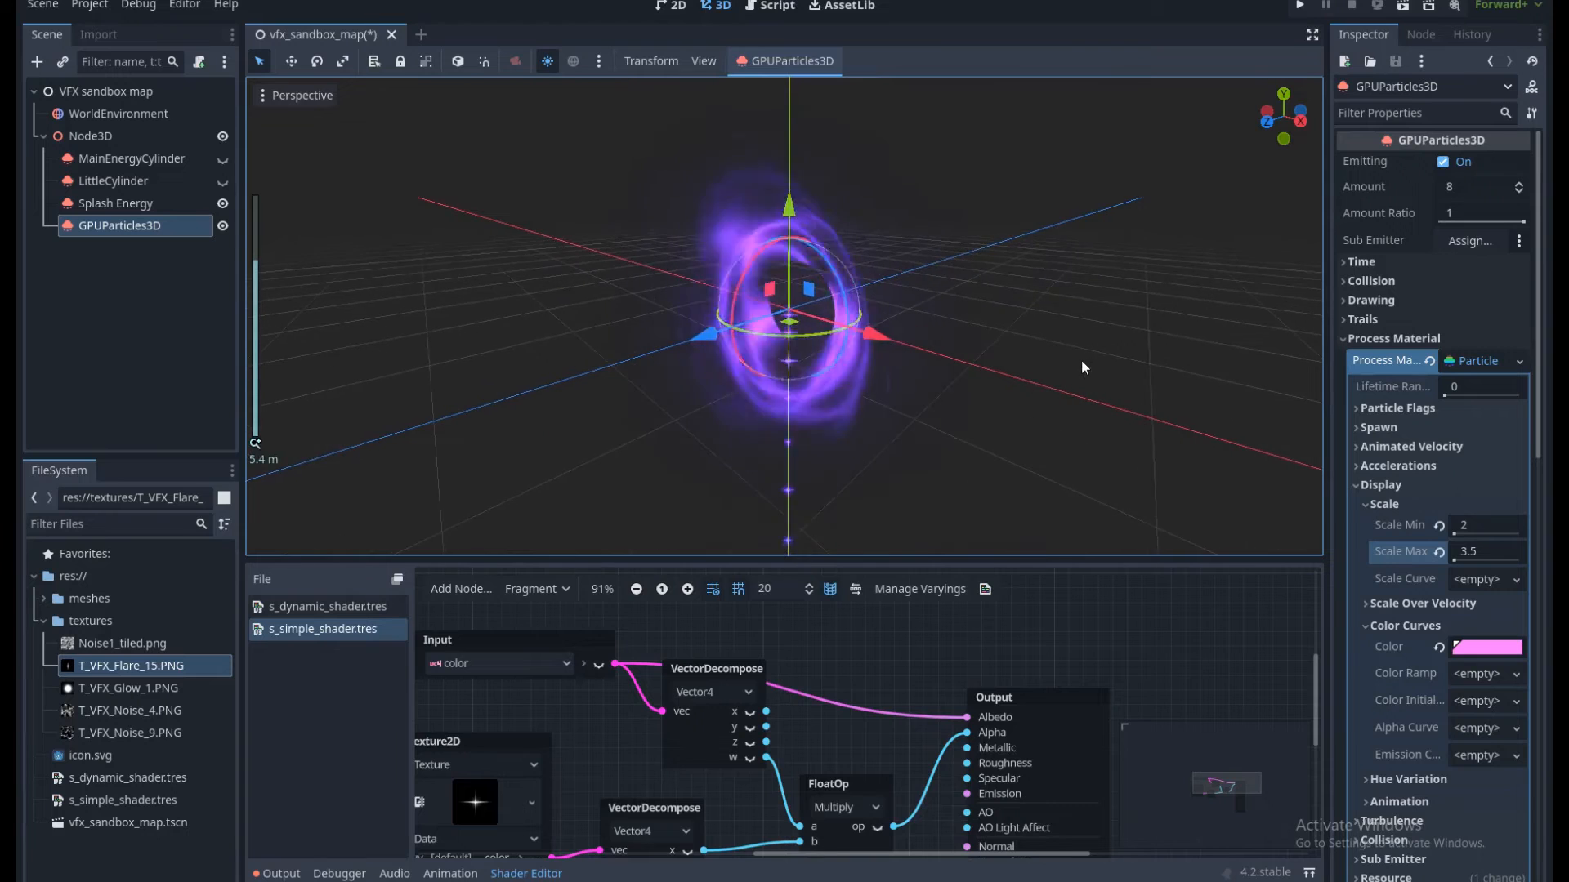
scroll(1081, 368, "up", 3)
scroll(1429, 570, "down", 3)
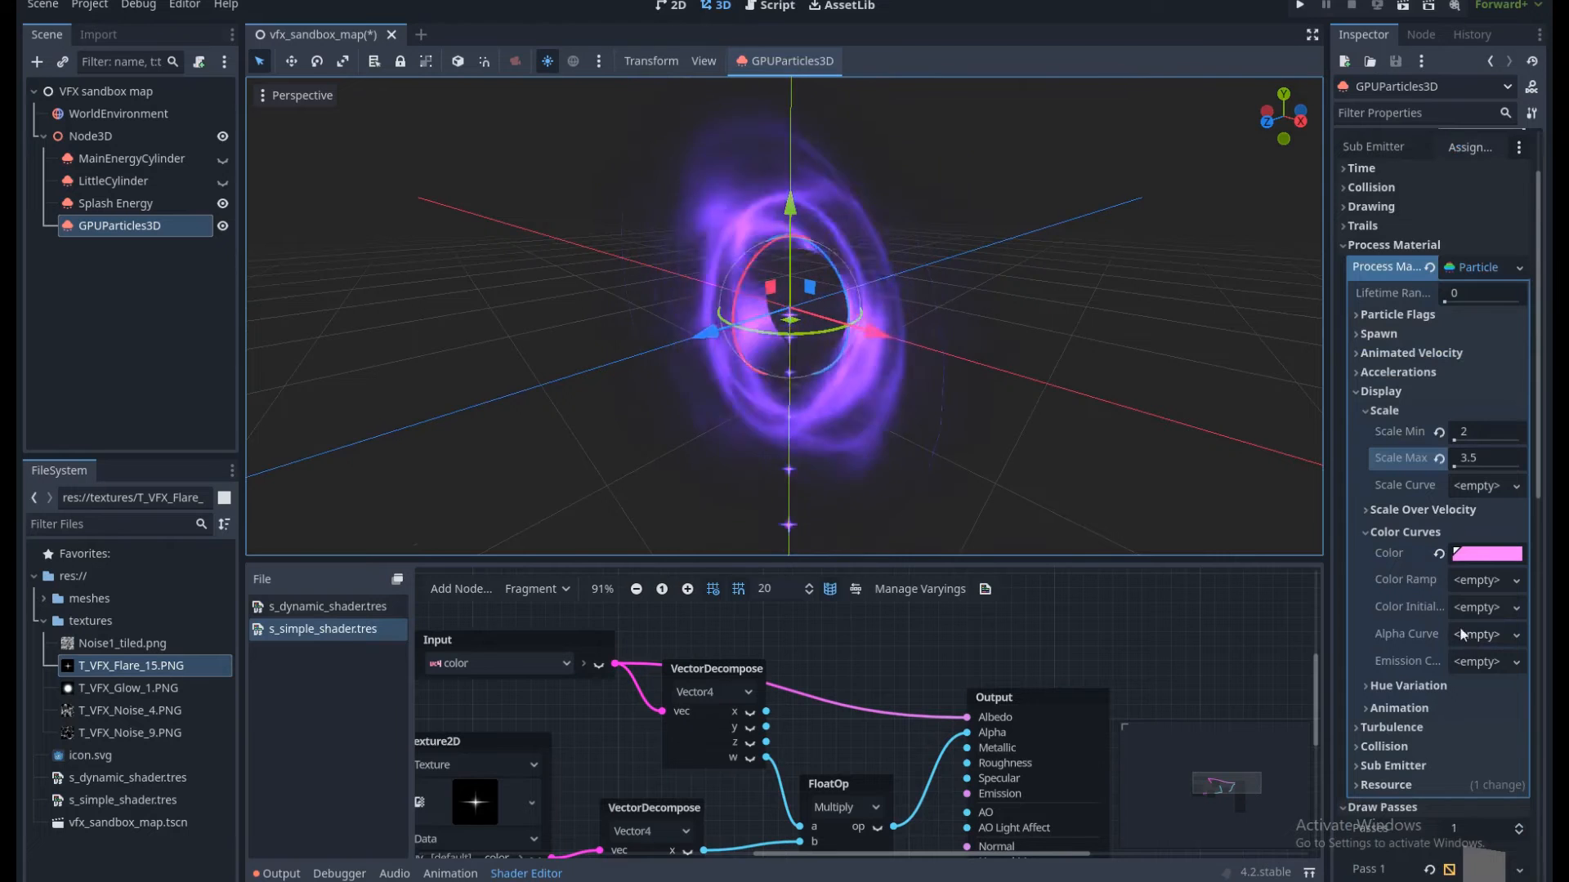
Add an Alpha Curve texture with a new curve that holds at 1 and falls off toward 0 at the end, and save the scene.
scroll(961, 330, "down", 3)
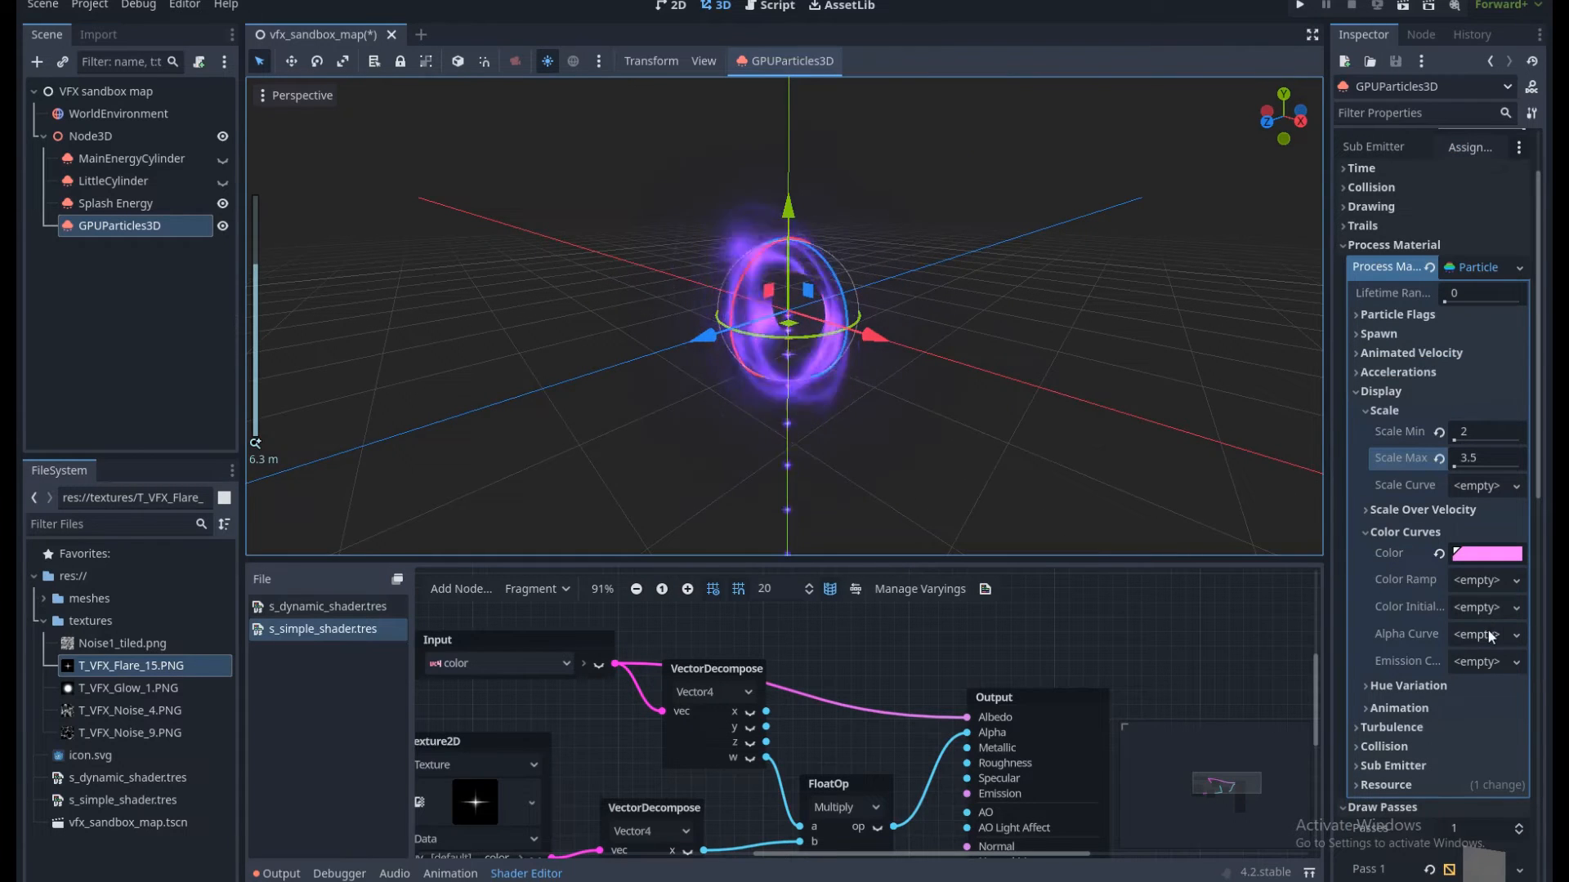
left_click(1495, 661)
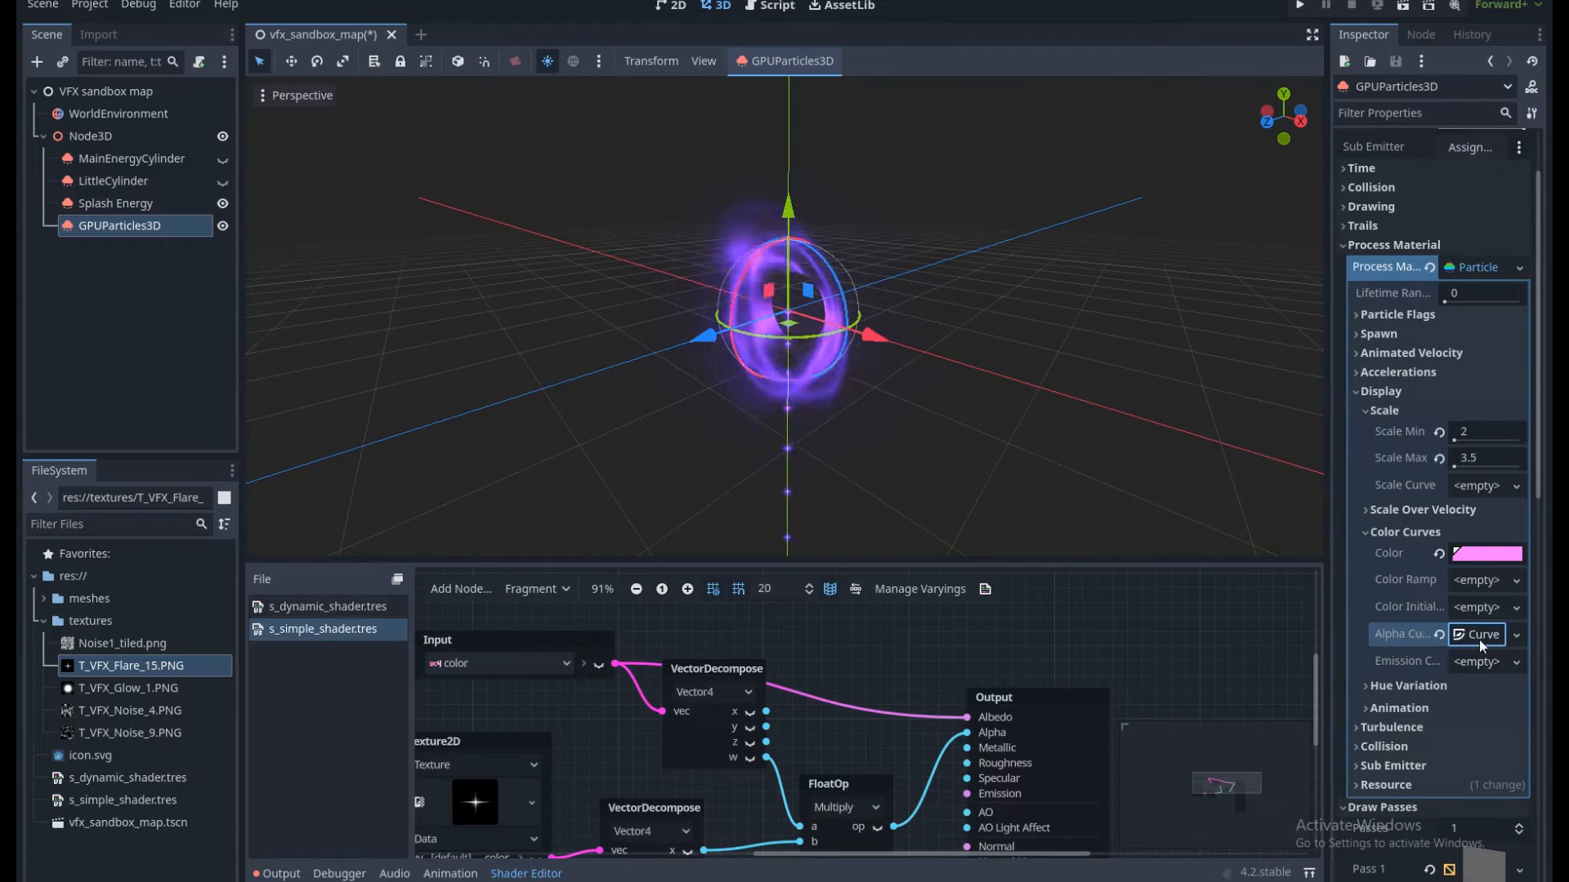
left_click(1478, 639)
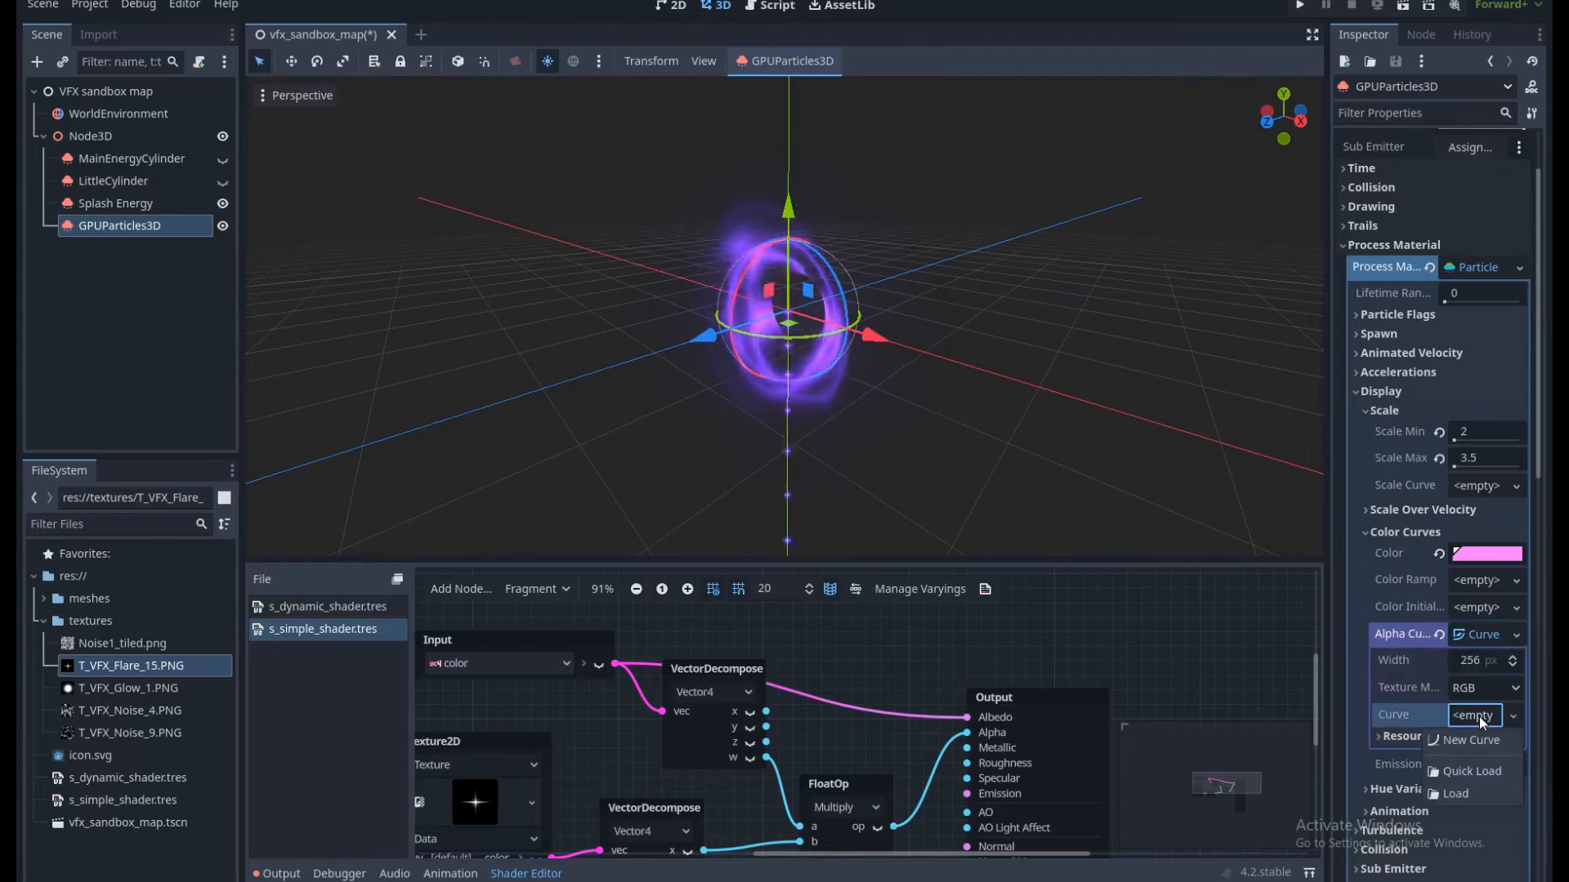
left_click(1481, 737)
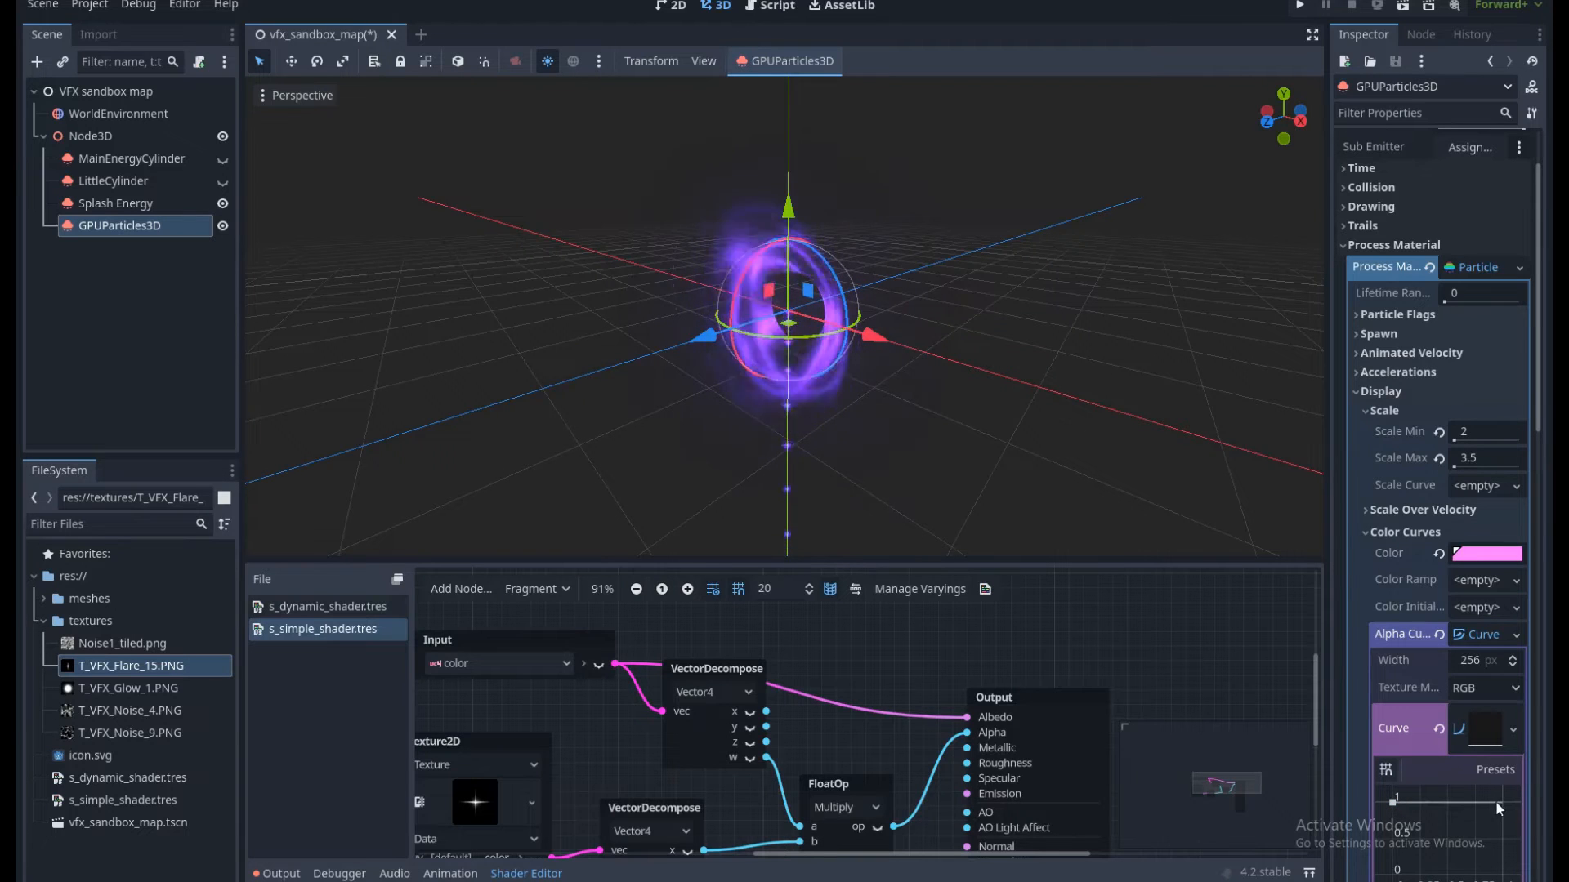
left_click_drag(1497, 802, 1508, 851)
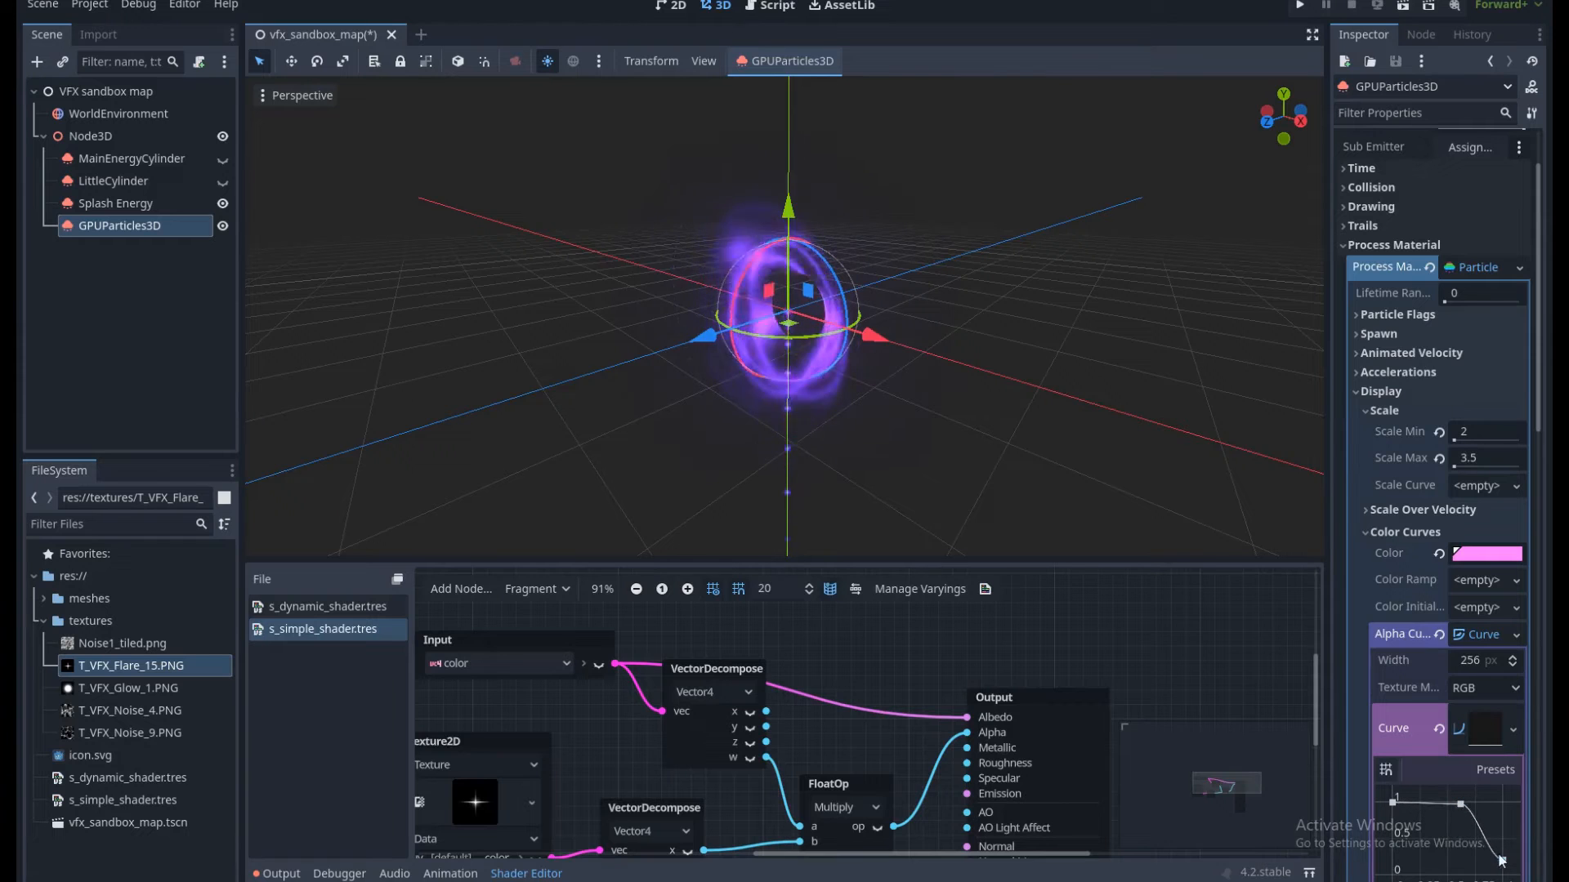
key("ctrl+s")
scroll(1042, 403, "up", 2)
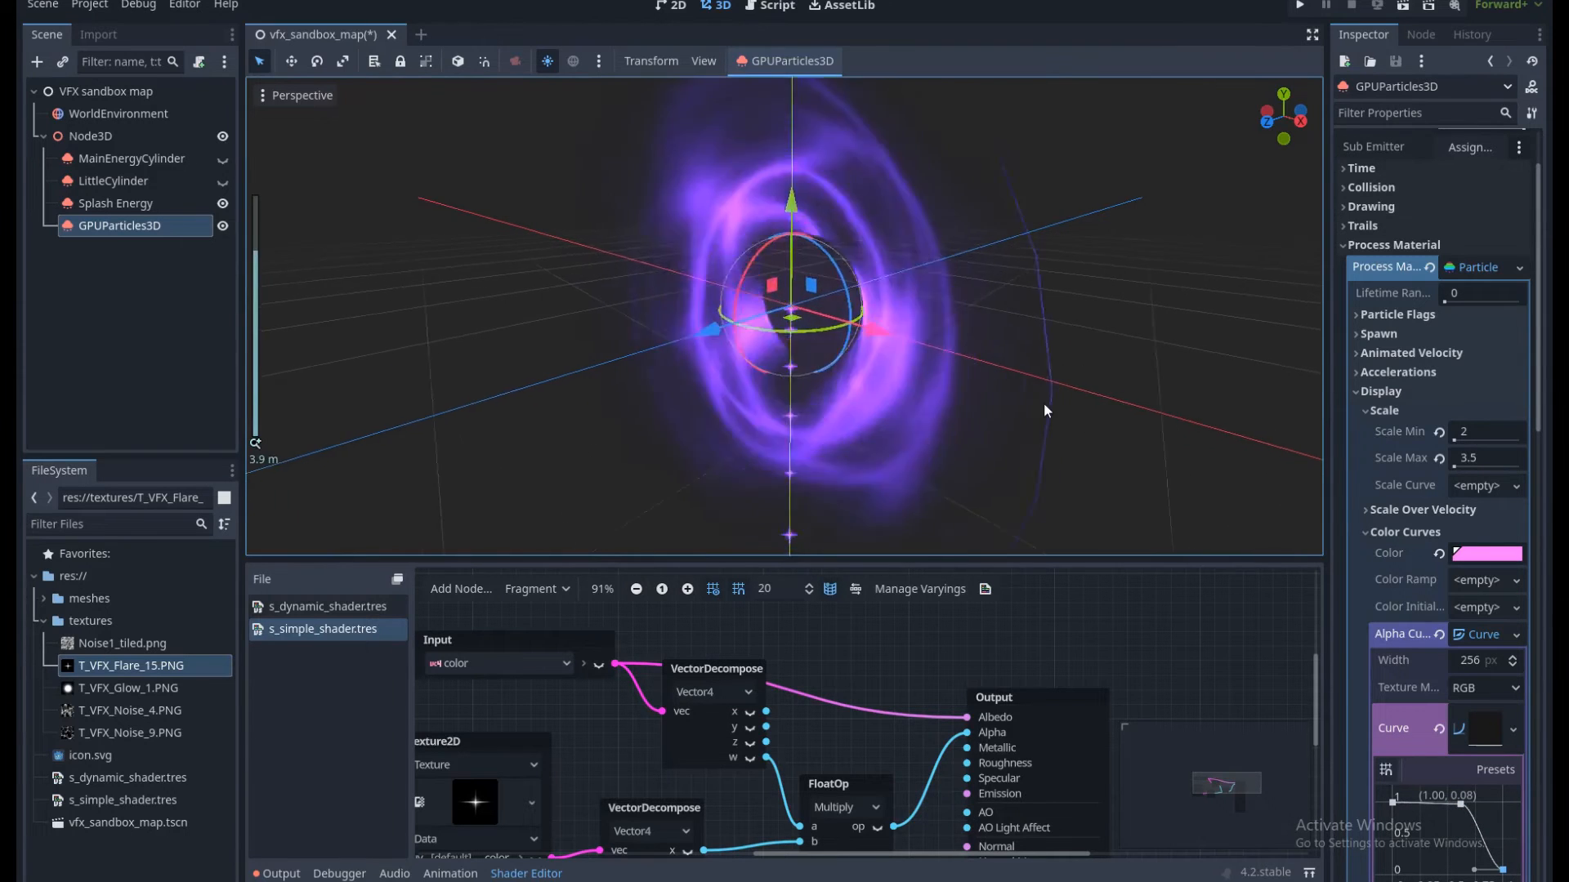
scroll(1048, 396, "up", 3)
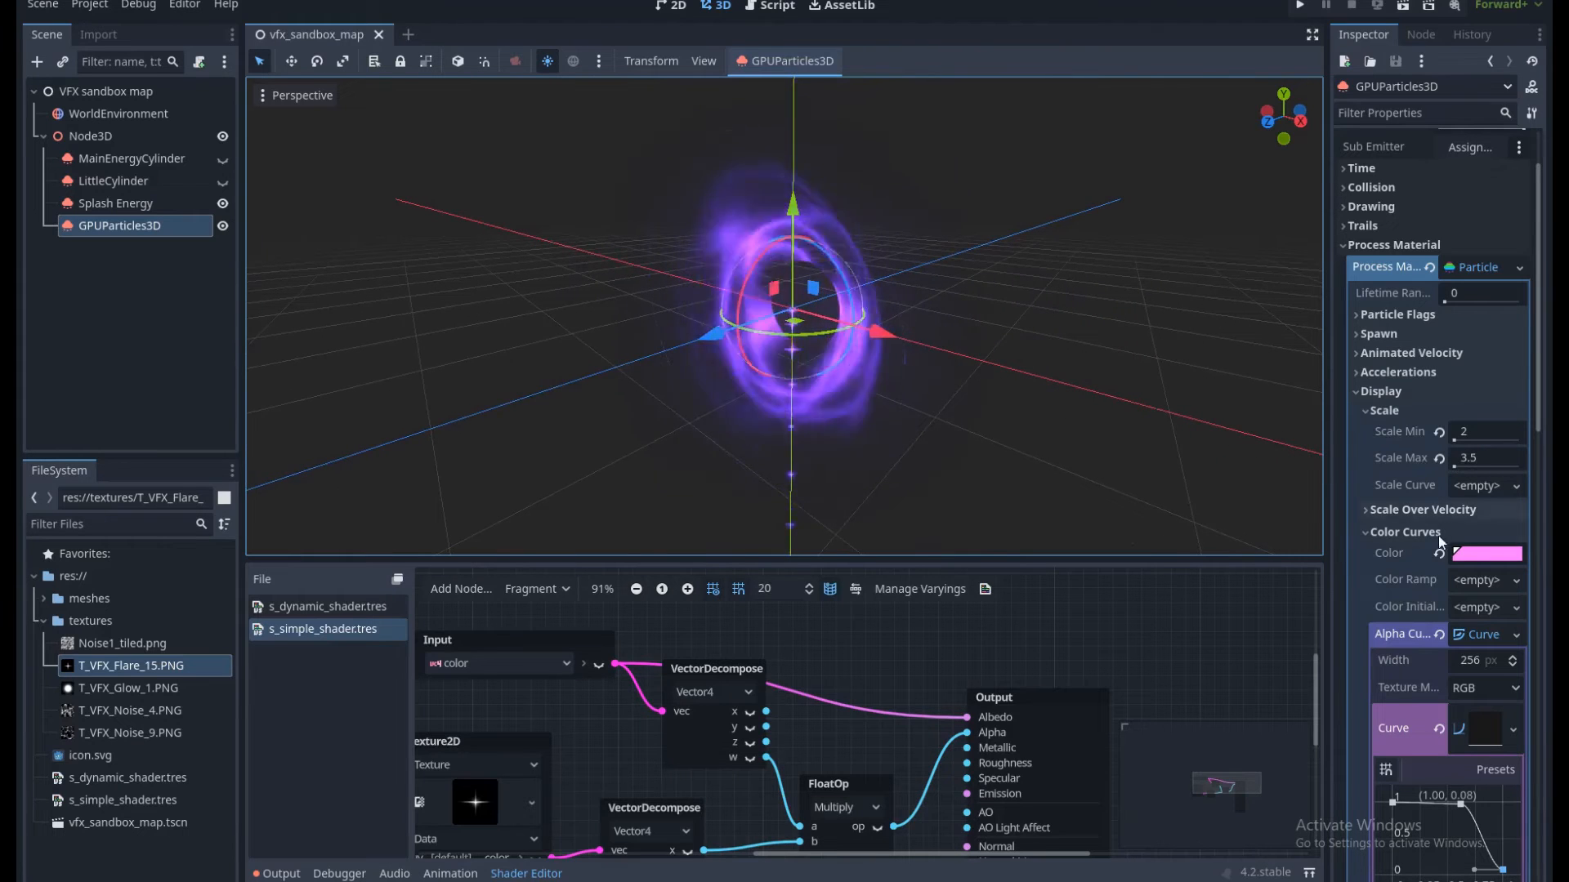
Brighten the particles' Color to raw values R 2, G 1 and B 4, and save the scene.
left_click(1474, 561)
left_click(1479, 335)
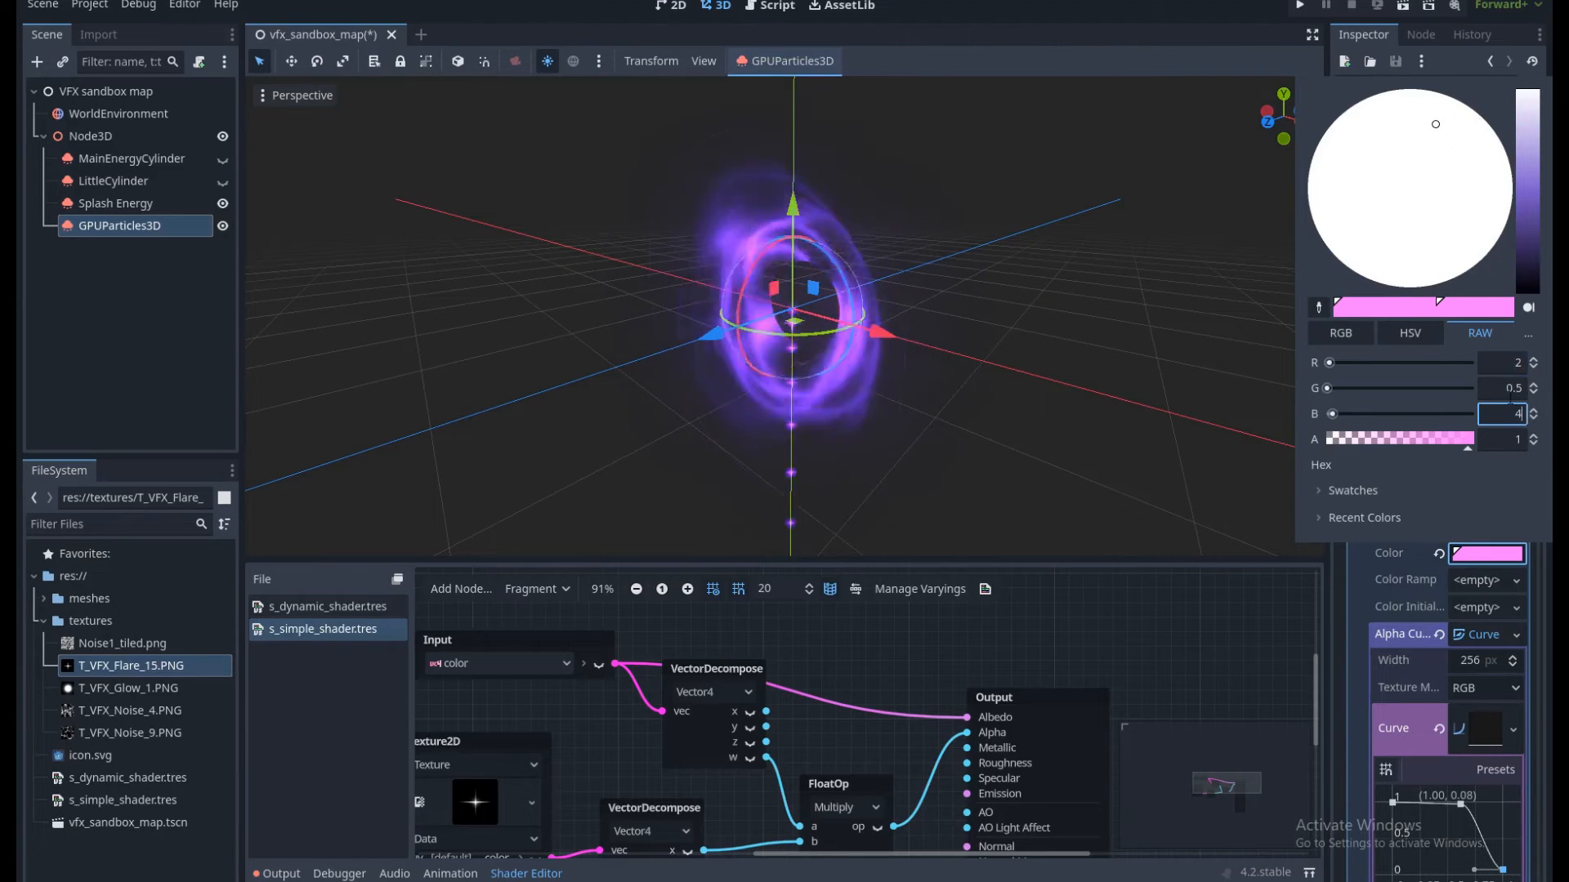
type("1")
key("Return")
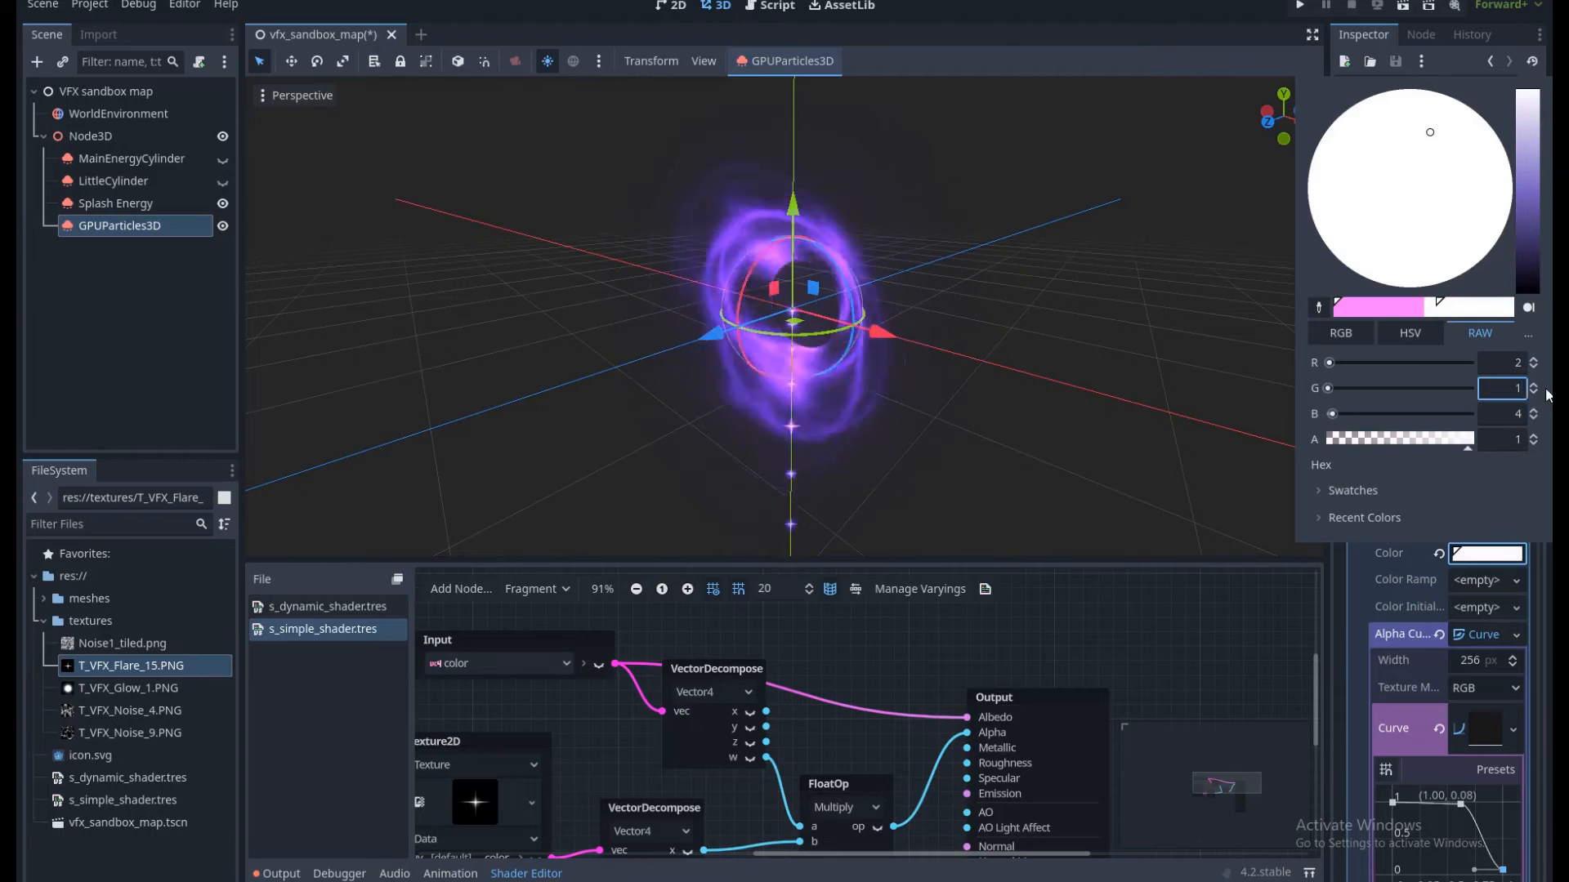
left_click(1125, 379)
middle_click_drag(1120, 382, 990, 406)
scroll(946, 400, "up", 4)
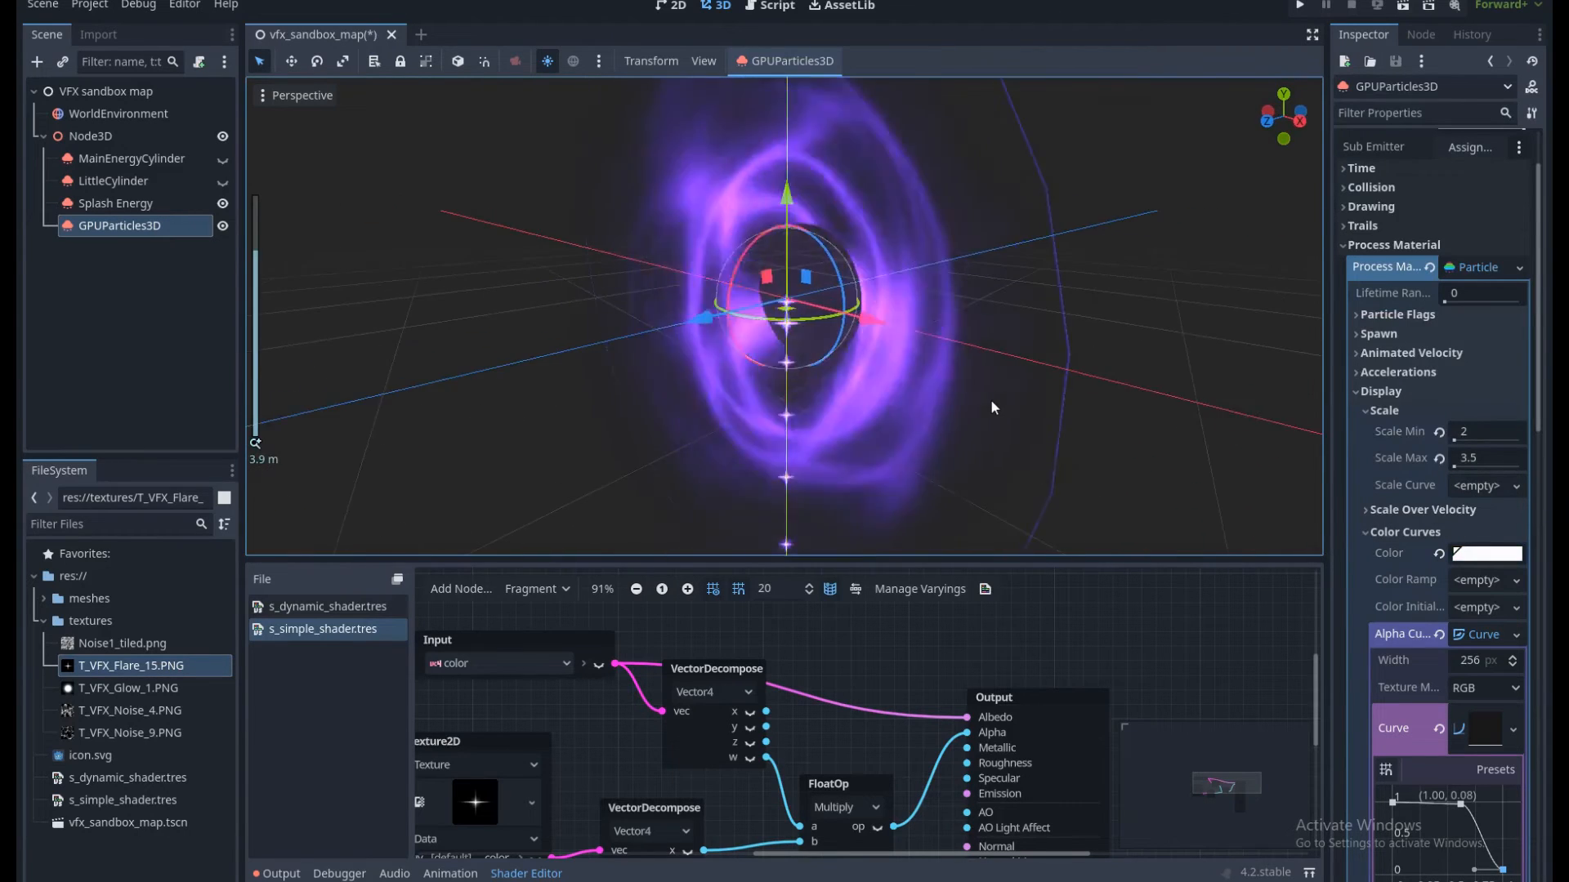
scroll(990, 406, "down", 2)
key("ctrl+s")
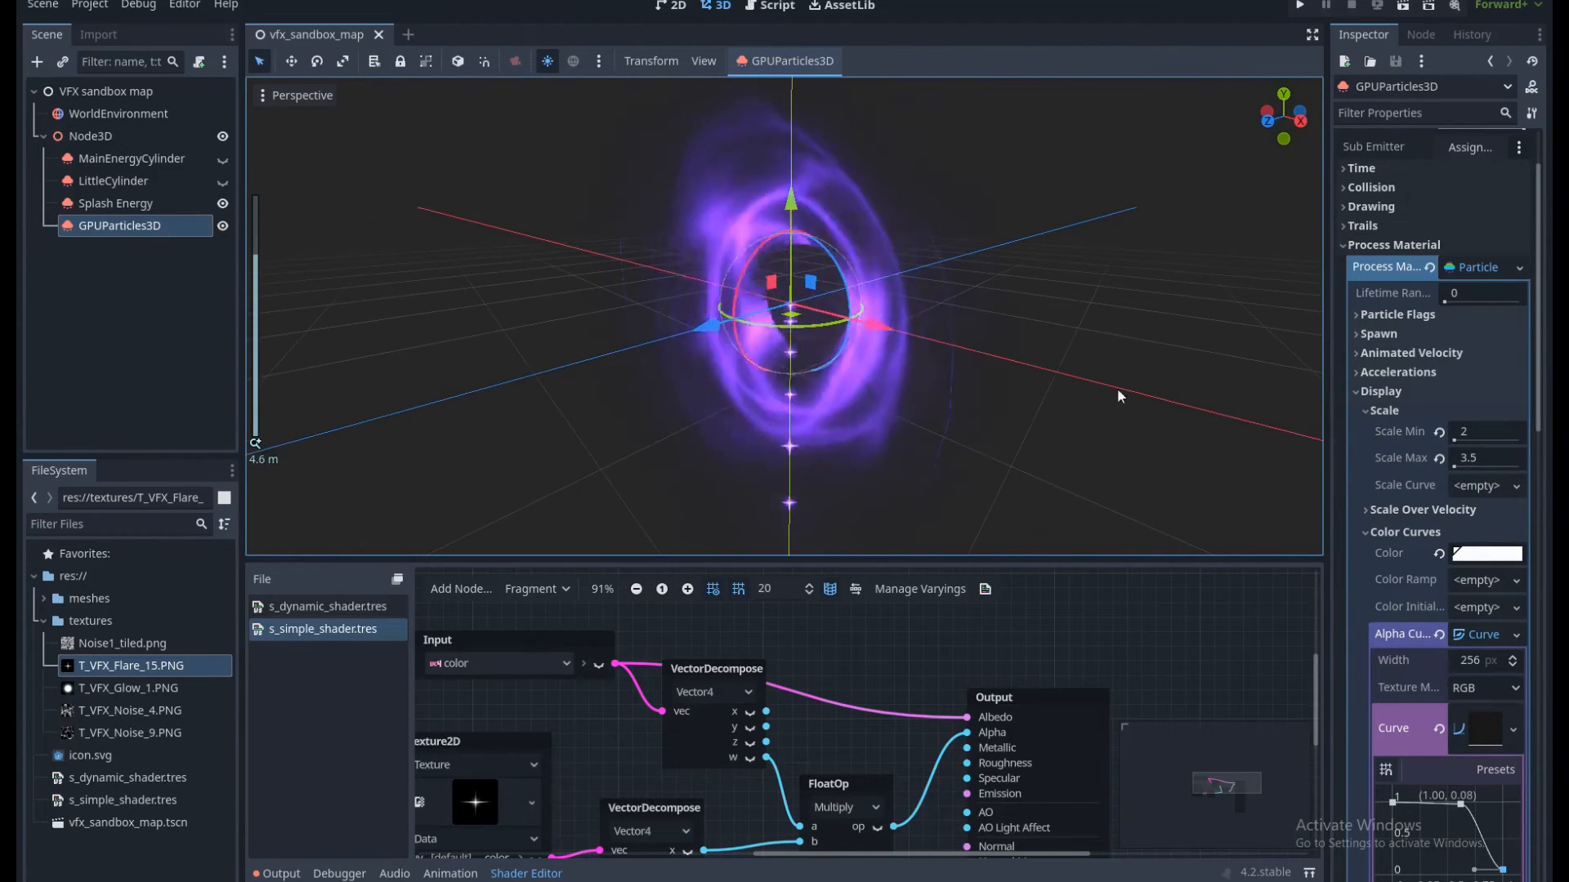
Set the particles' Gravity Y to 0 and collapse the Accelerations and Display settings.
left_click(1373, 373)
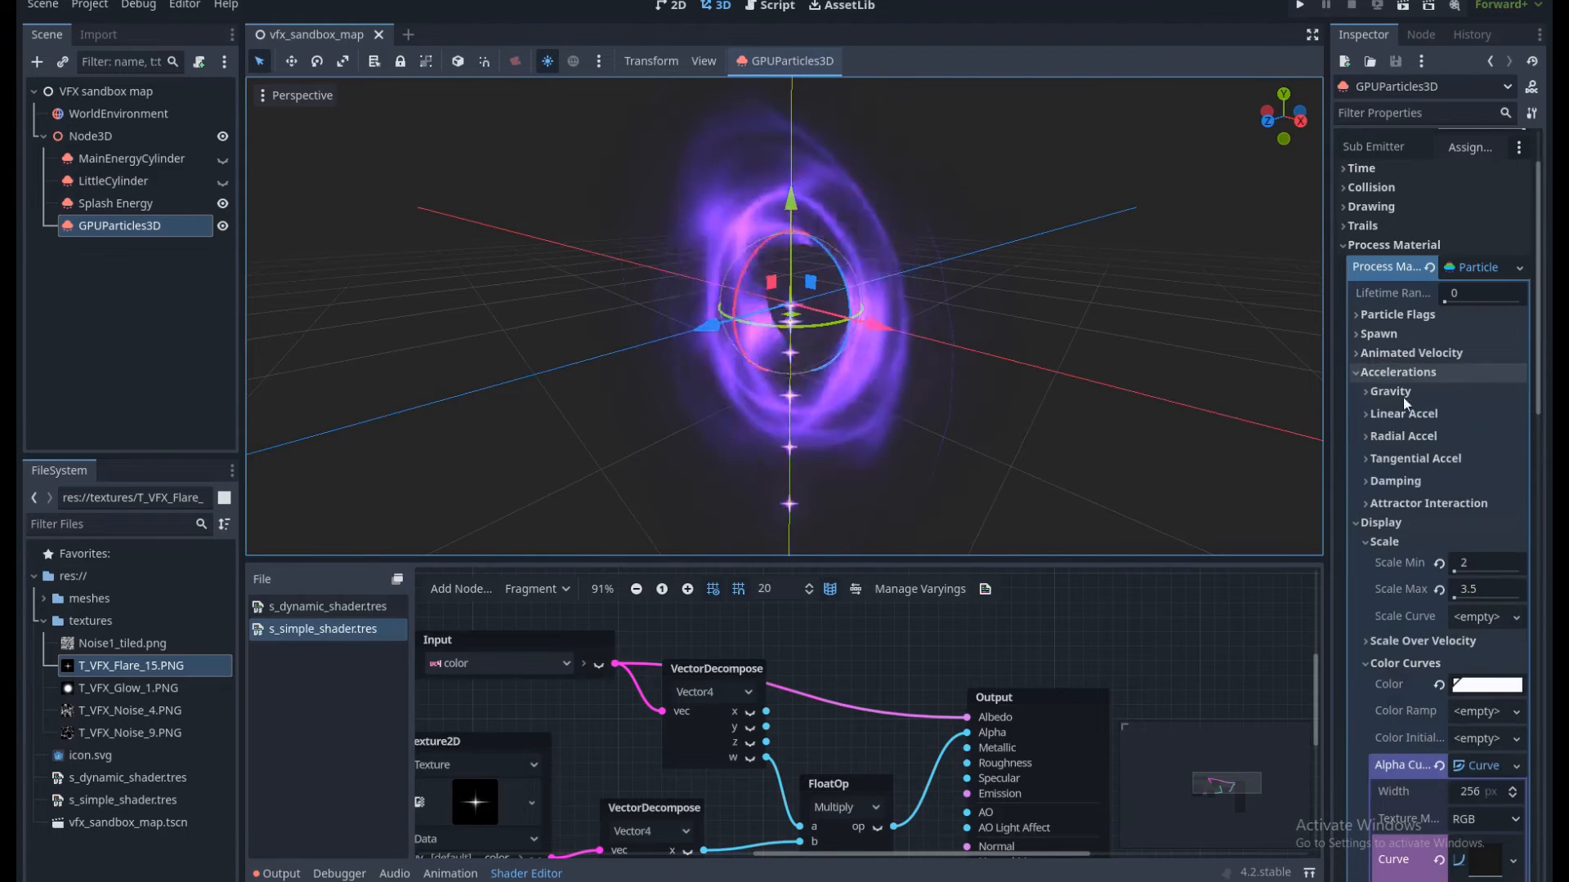
left_click(1408, 390)
left_click(1443, 433)
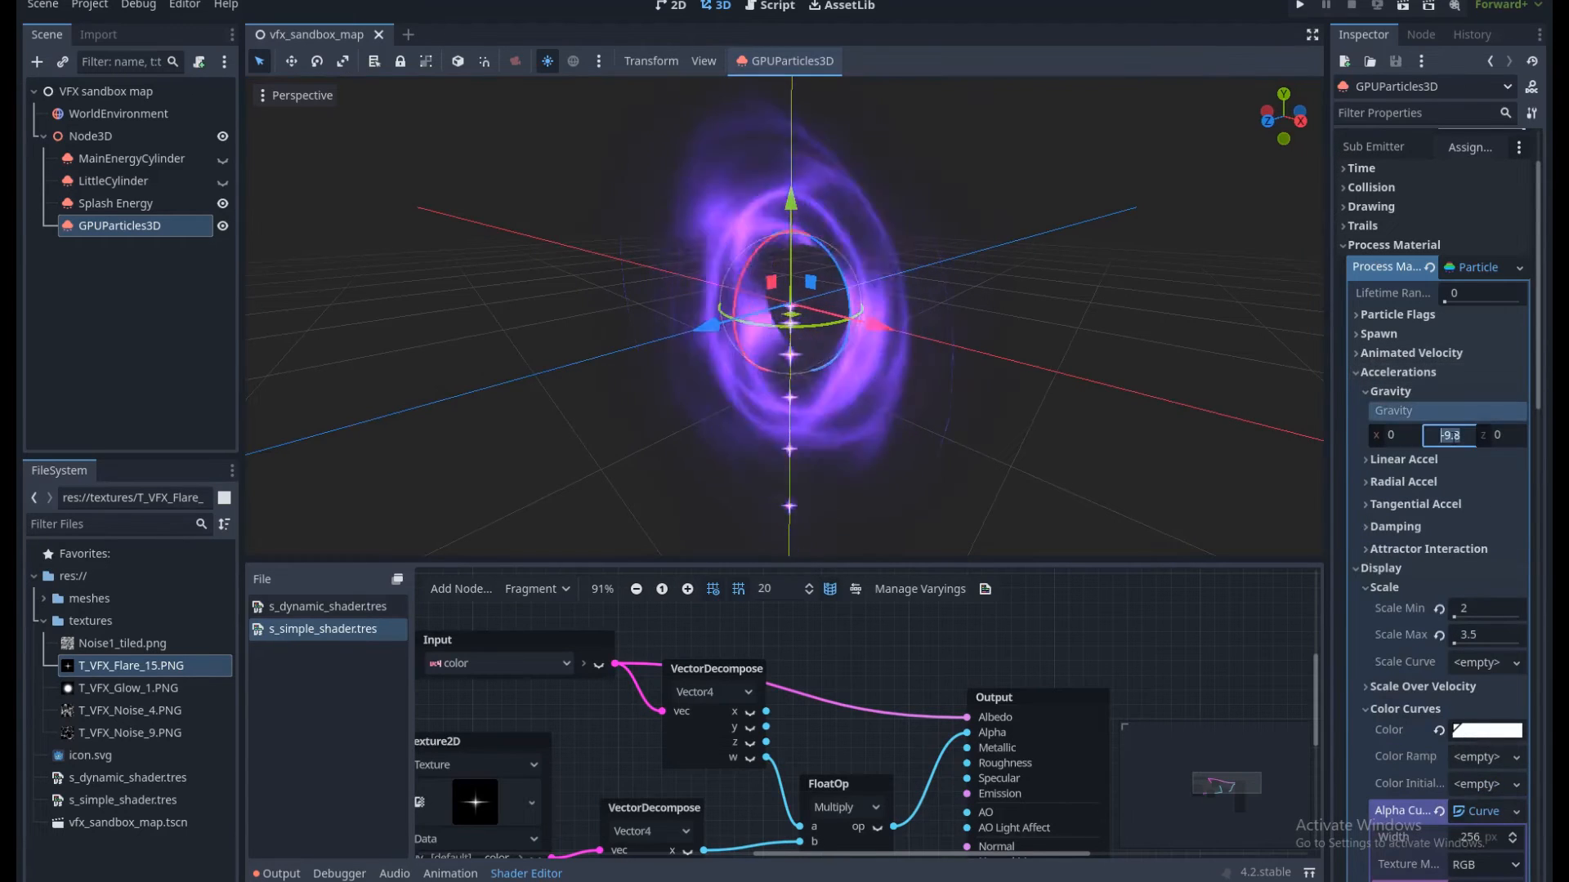
type("0")
key("Return")
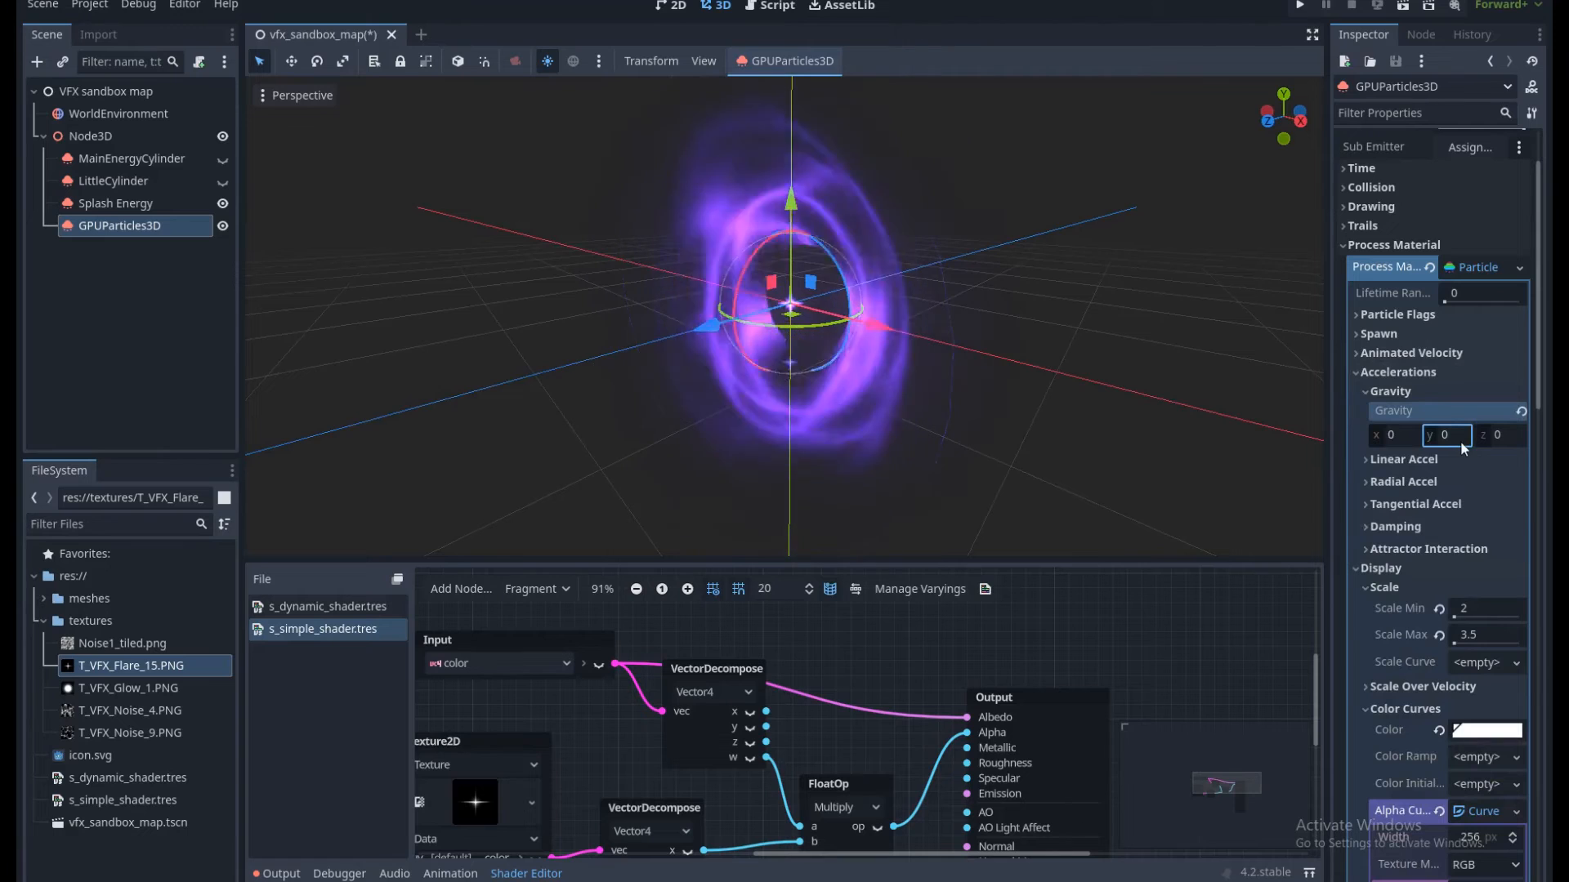
left_click(1368, 372)
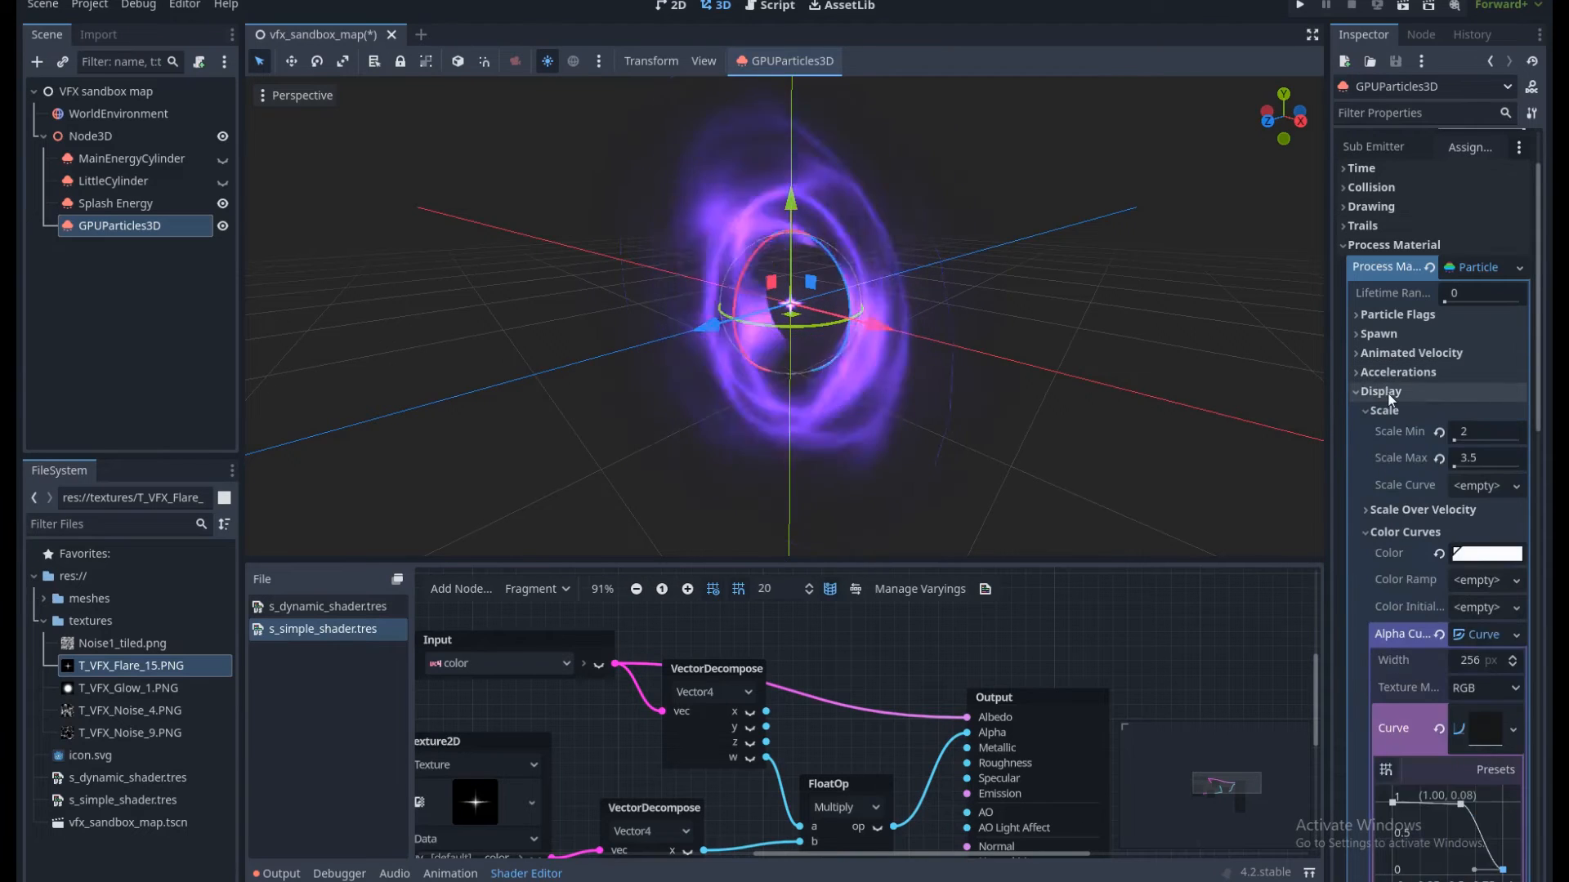
left_click(1390, 392)
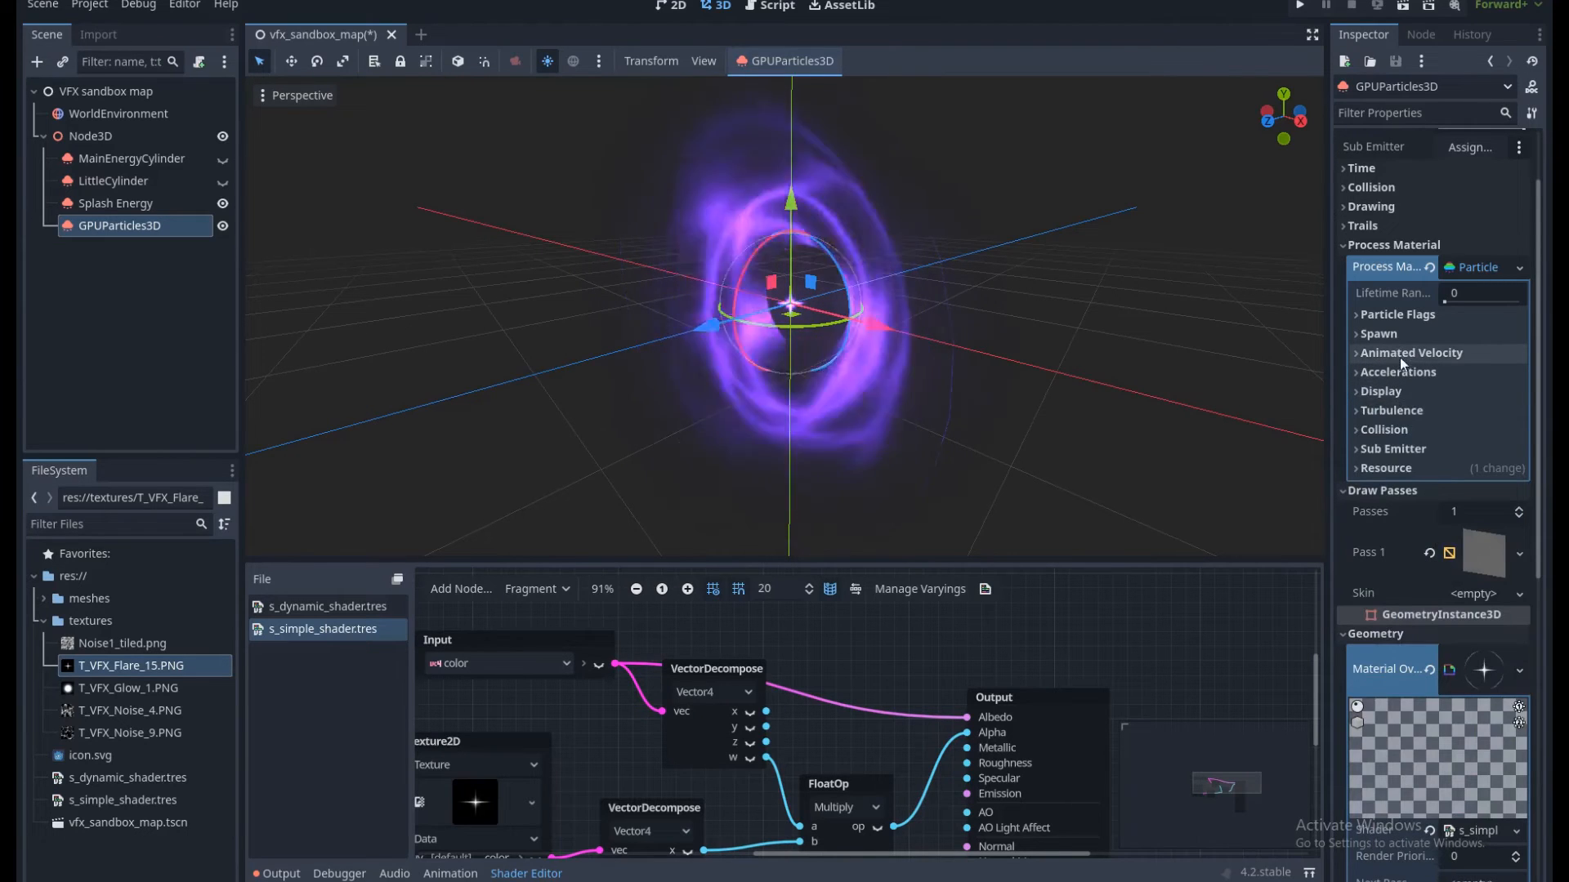
Set the spawn Initial Velocity to a minimum of 5 and a maximum of 8.
left_click(1376, 335)
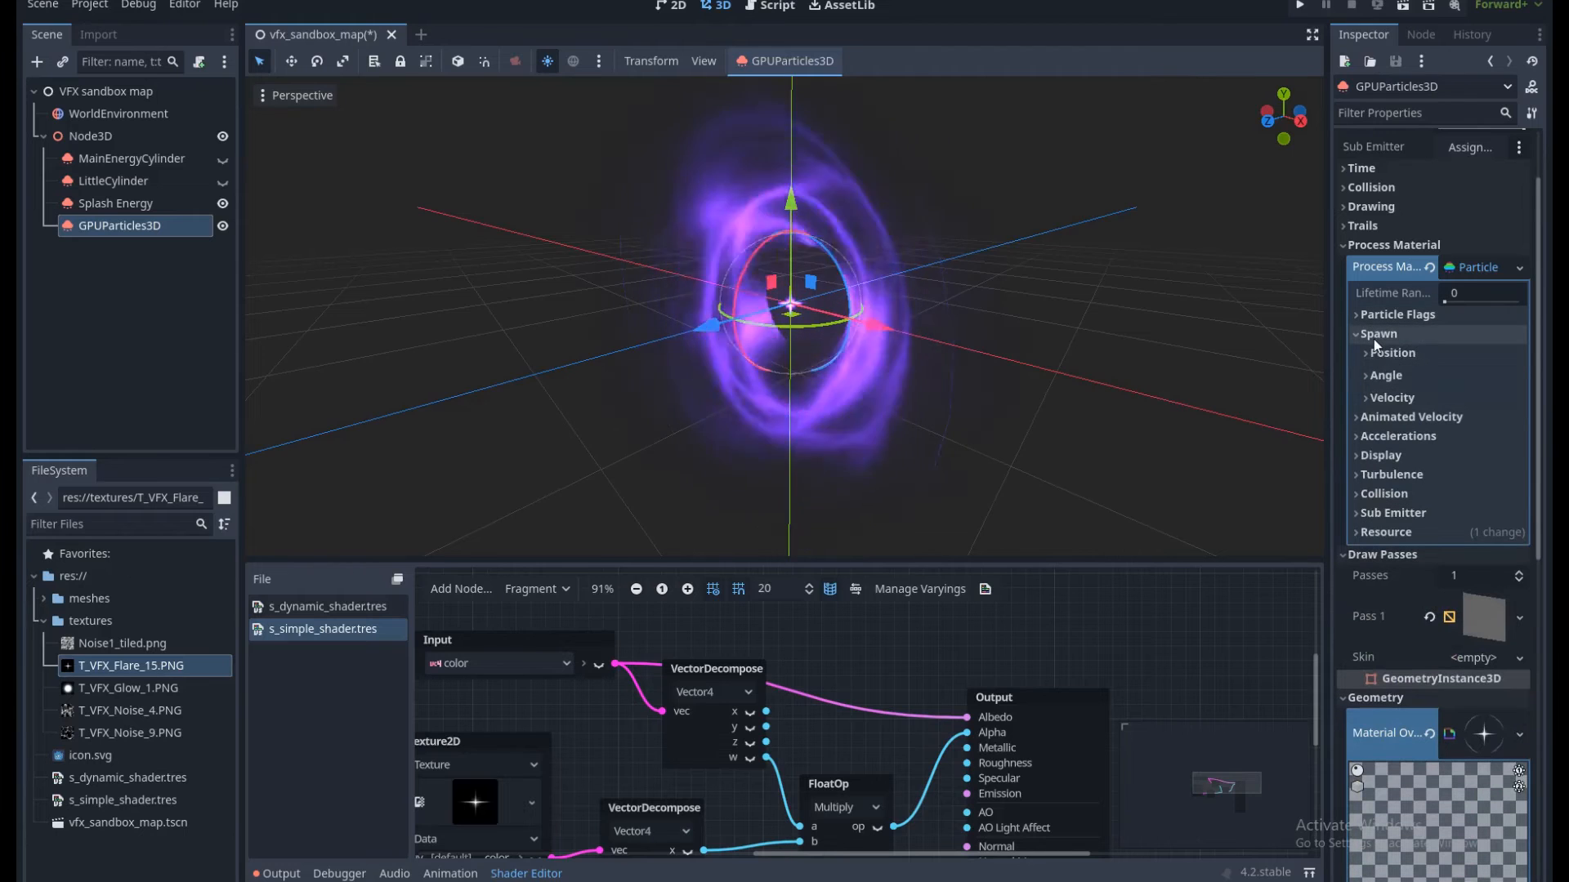
left_click(1386, 398)
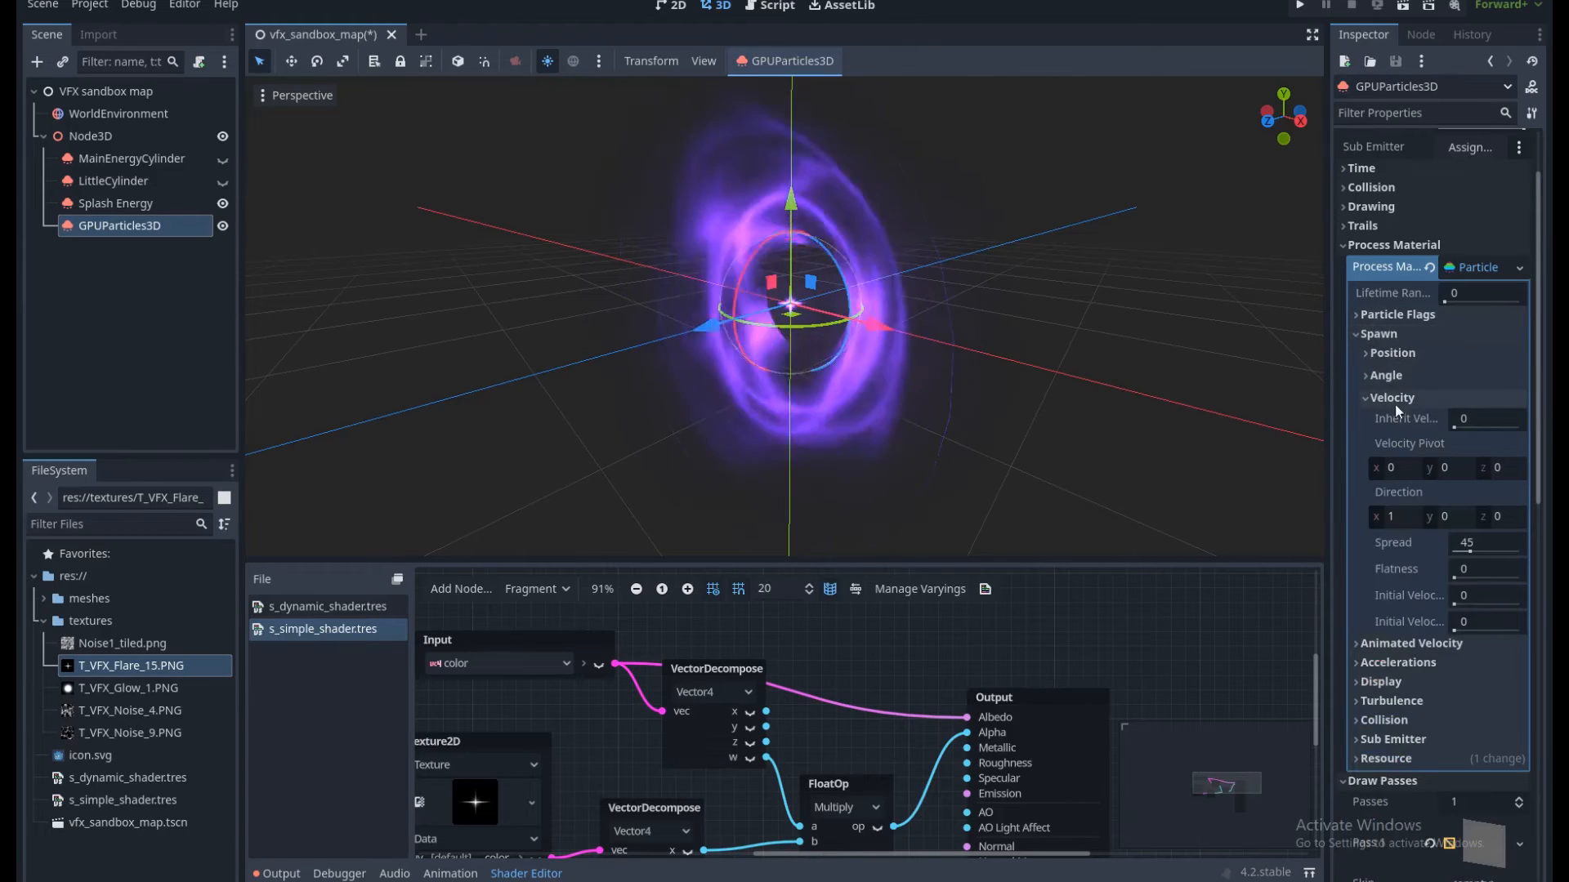
left_click(1475, 601)
type("5")
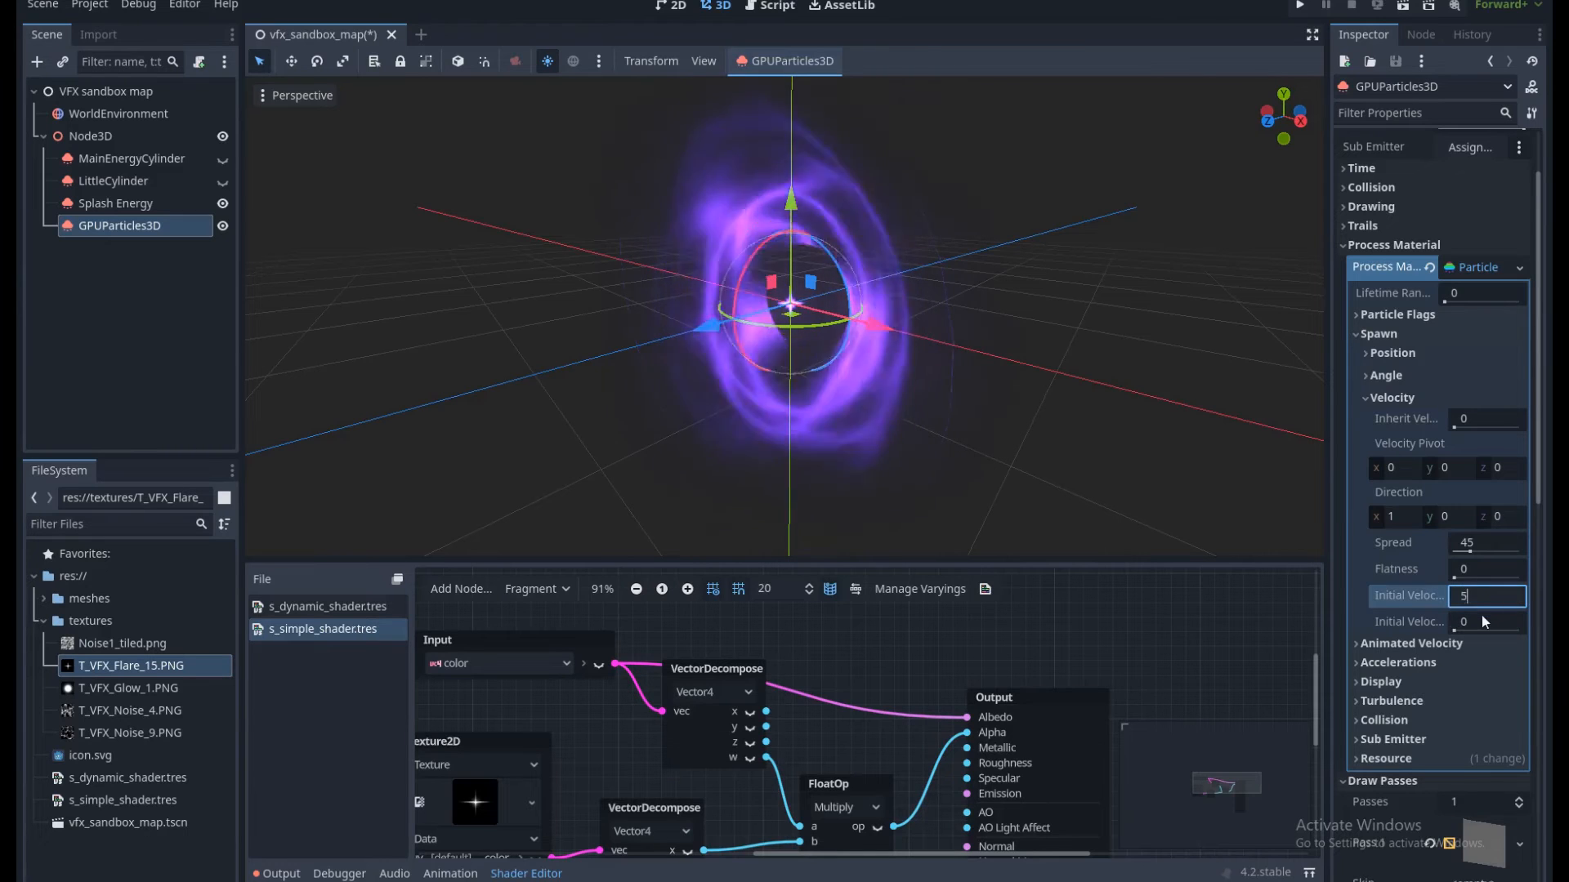
left_click(1482, 621)
type("8")
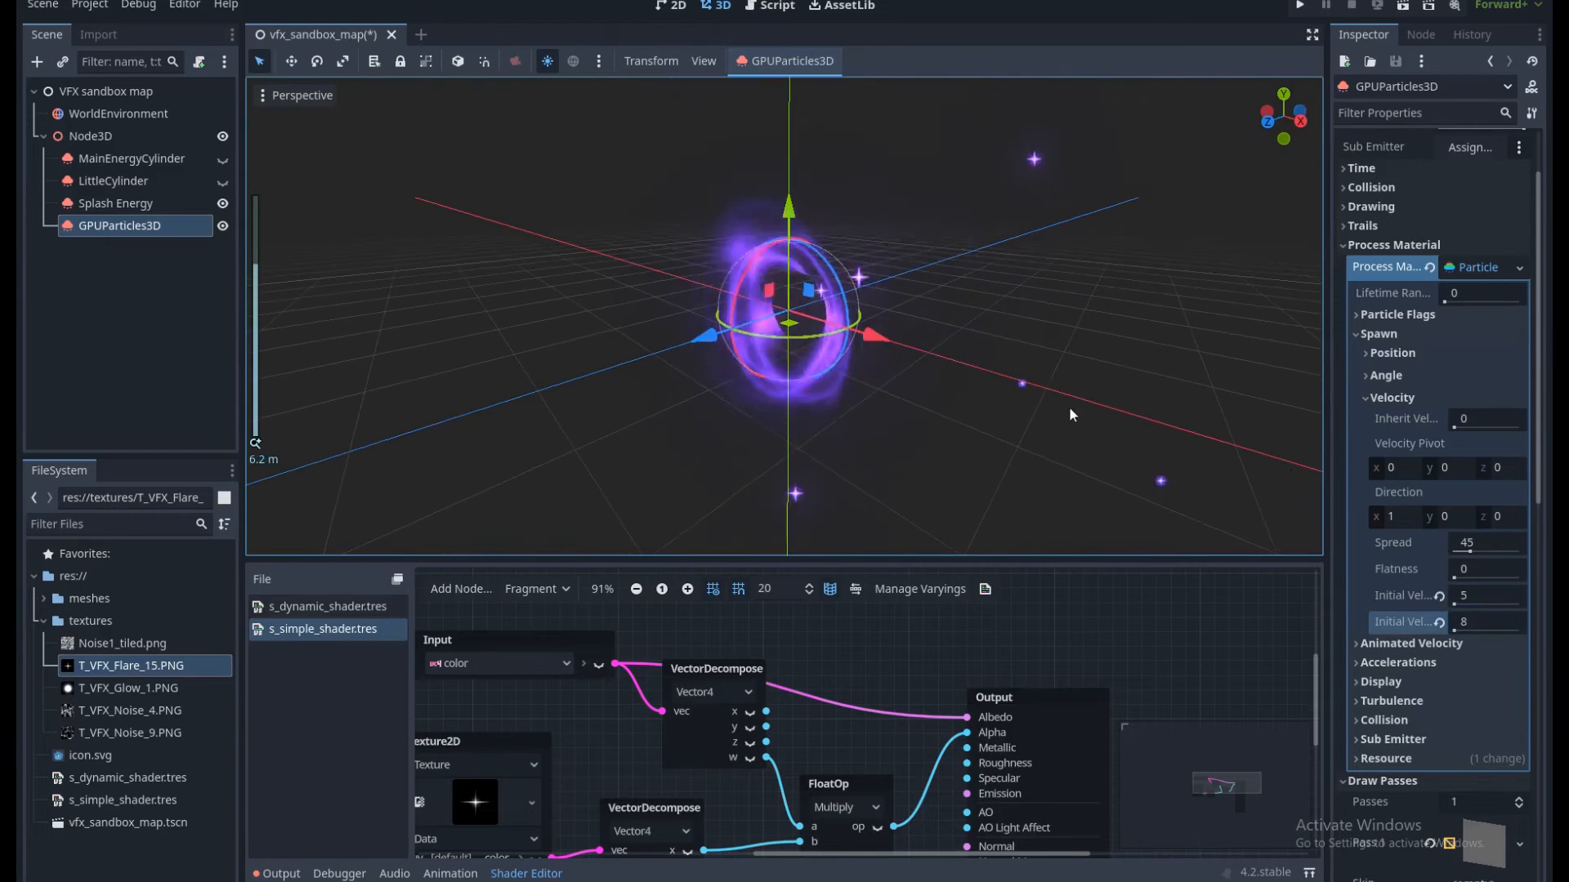
Set the spawn velocity Direction to 0, 0, 1 and the Spread to 0, and save the scene.
type("0")
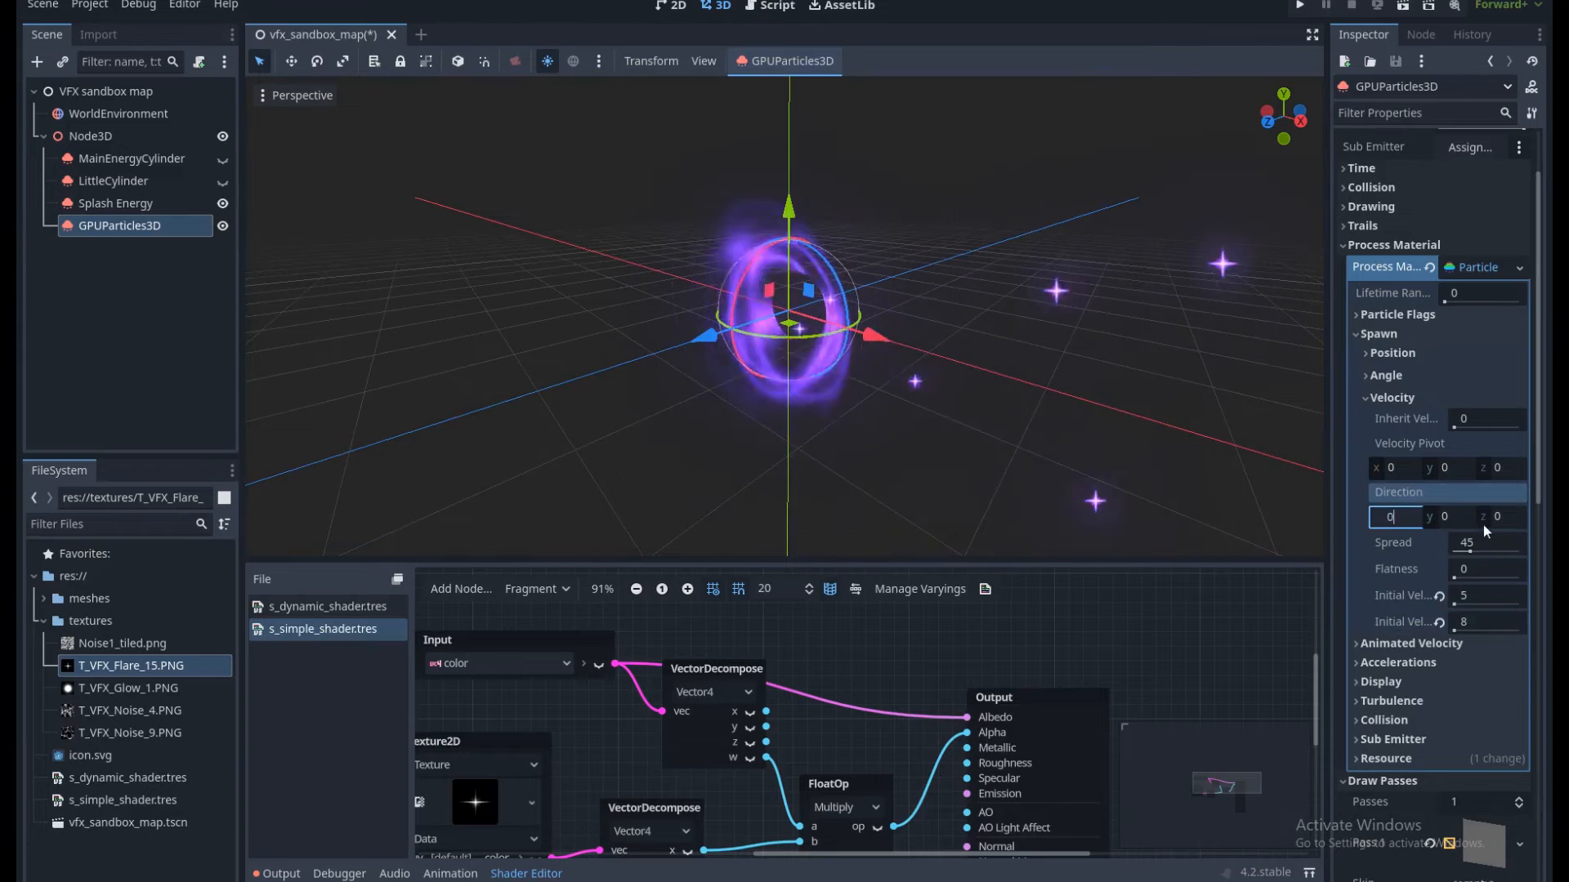
left_click(1495, 518)
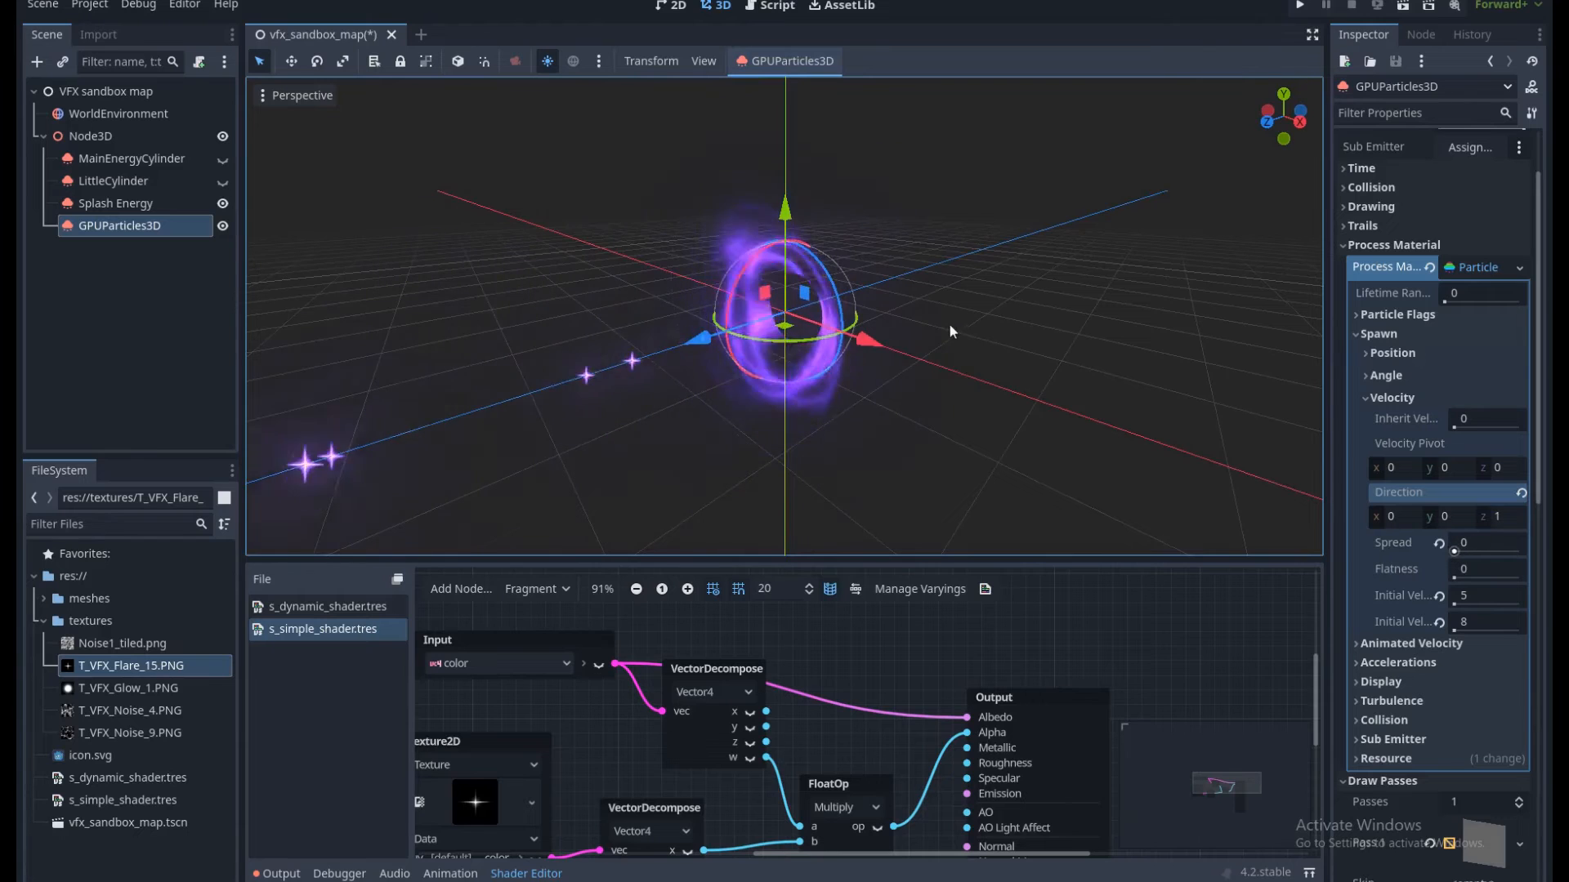
scroll(949, 322, "up", 2)
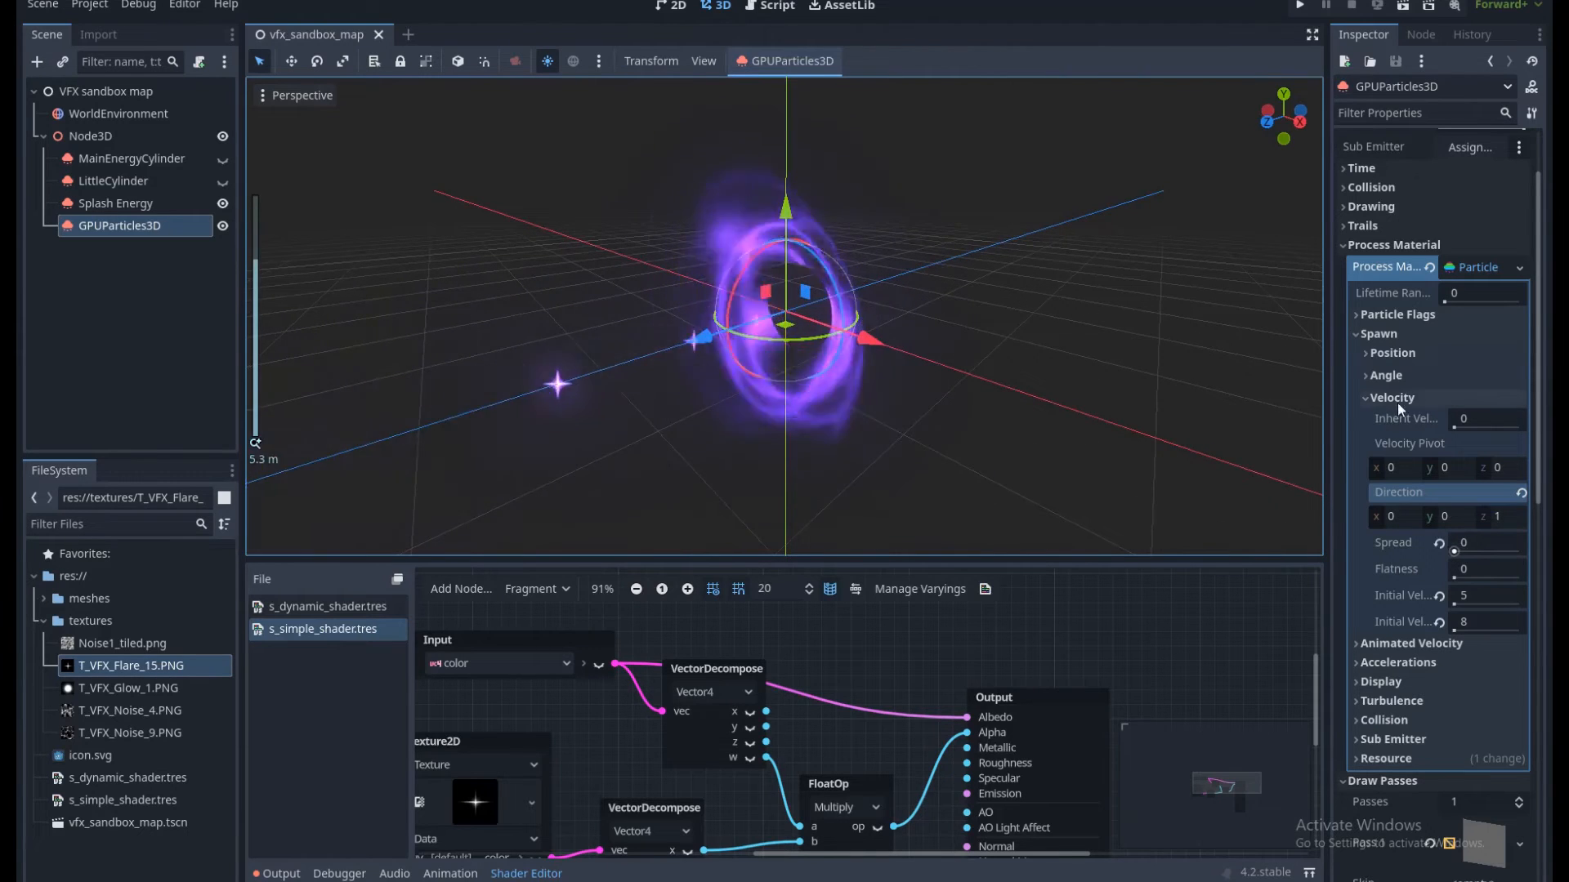
Change the particles' spawn Emission Shape to Sphere.
left_click(1393, 350)
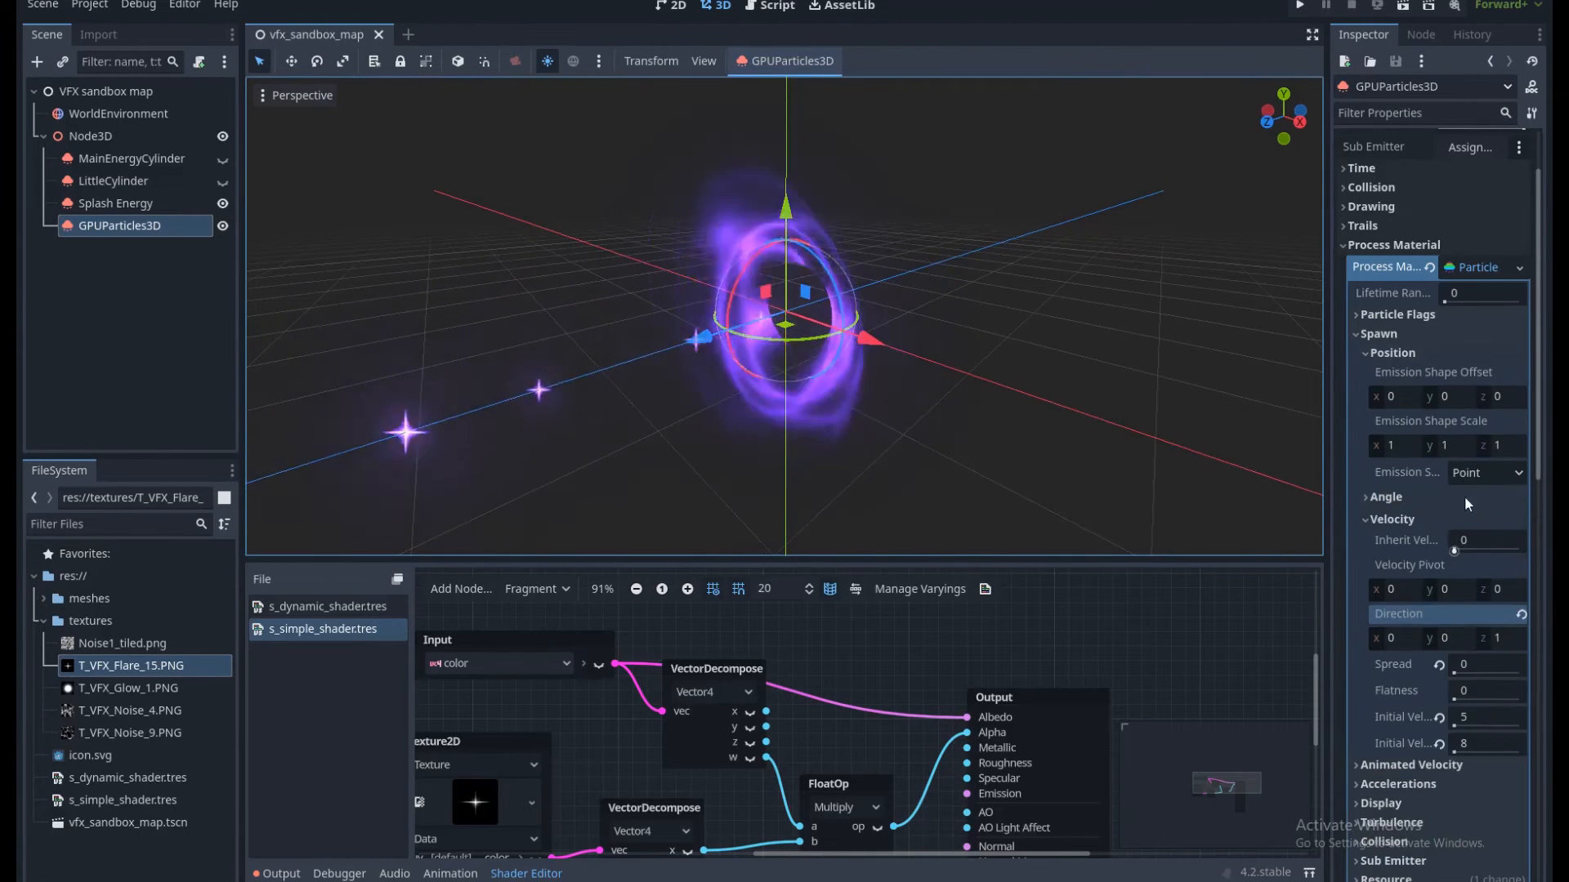
left_click(1472, 477)
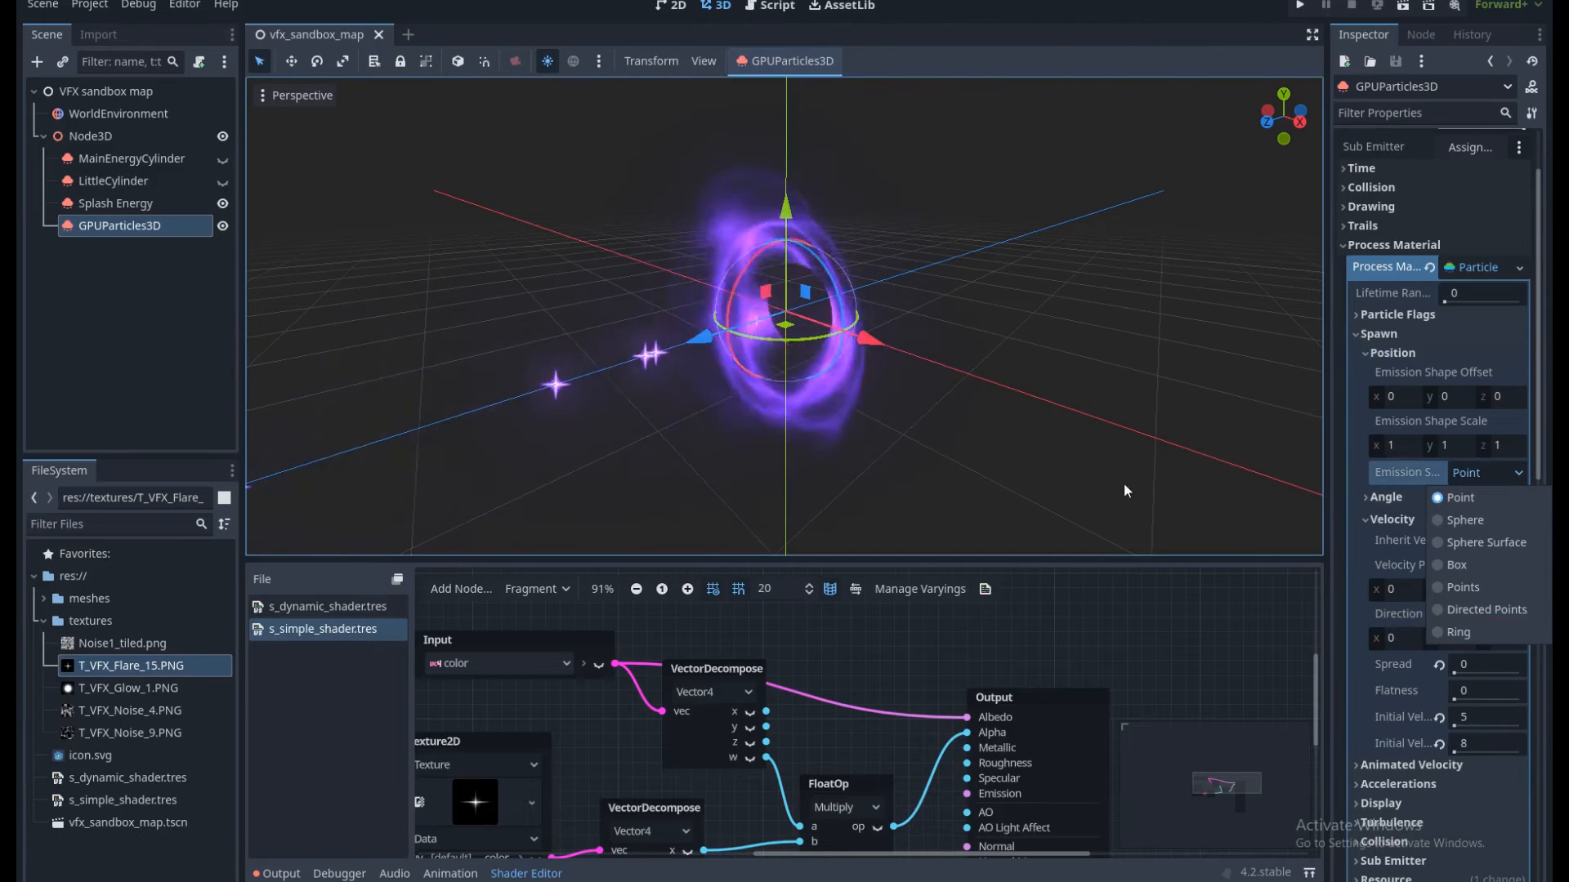
left_click(1465, 521)
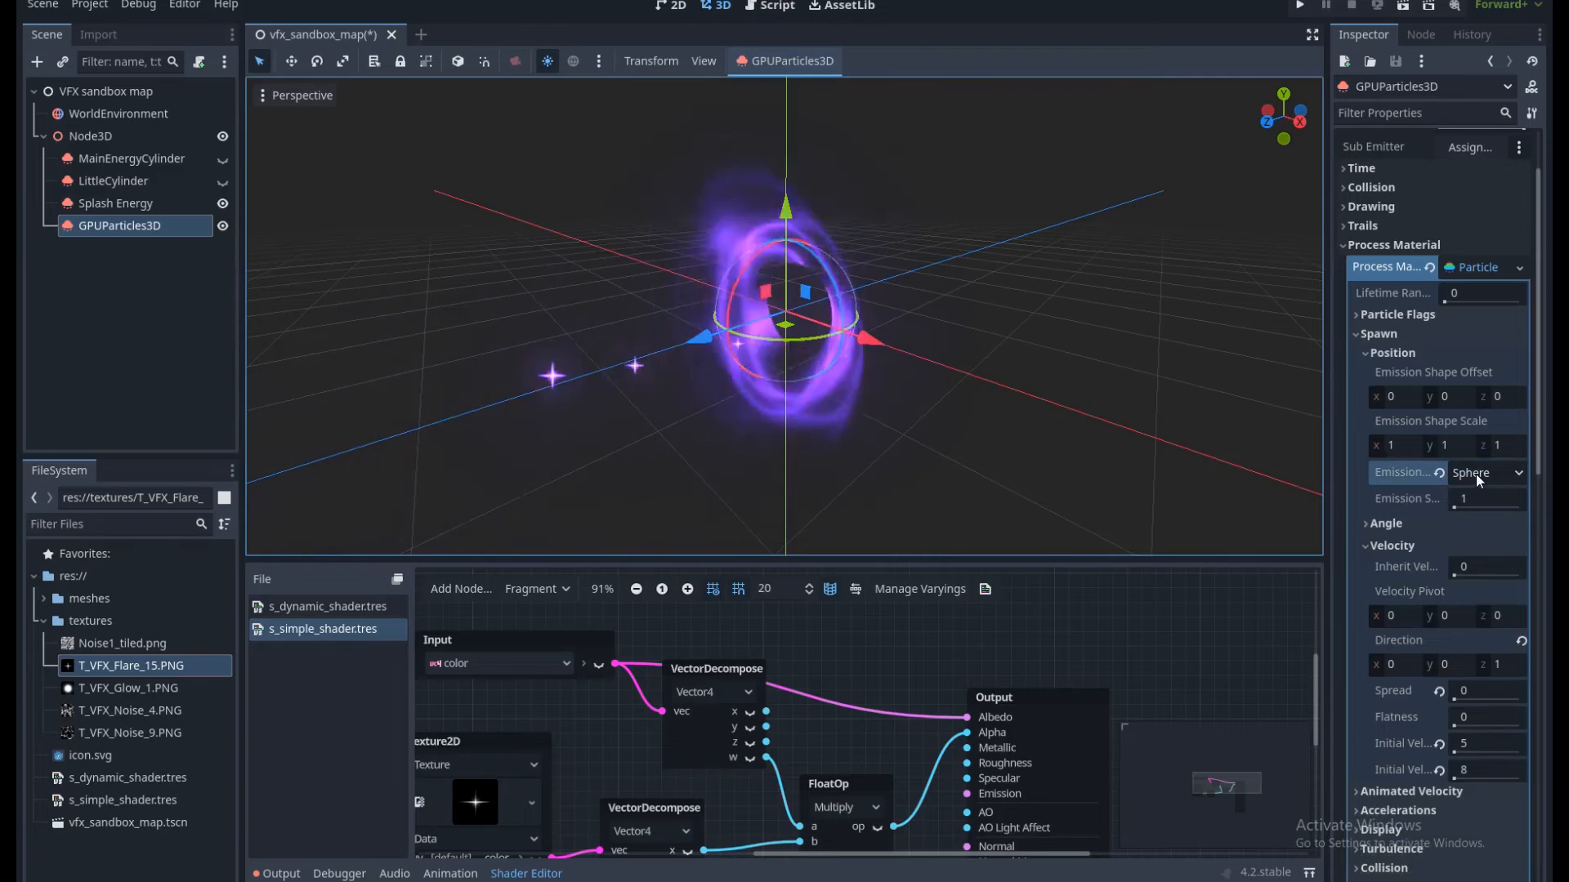
scroll(972, 346, "down", 2)
middle_click_drag(971, 350, 948, 372)
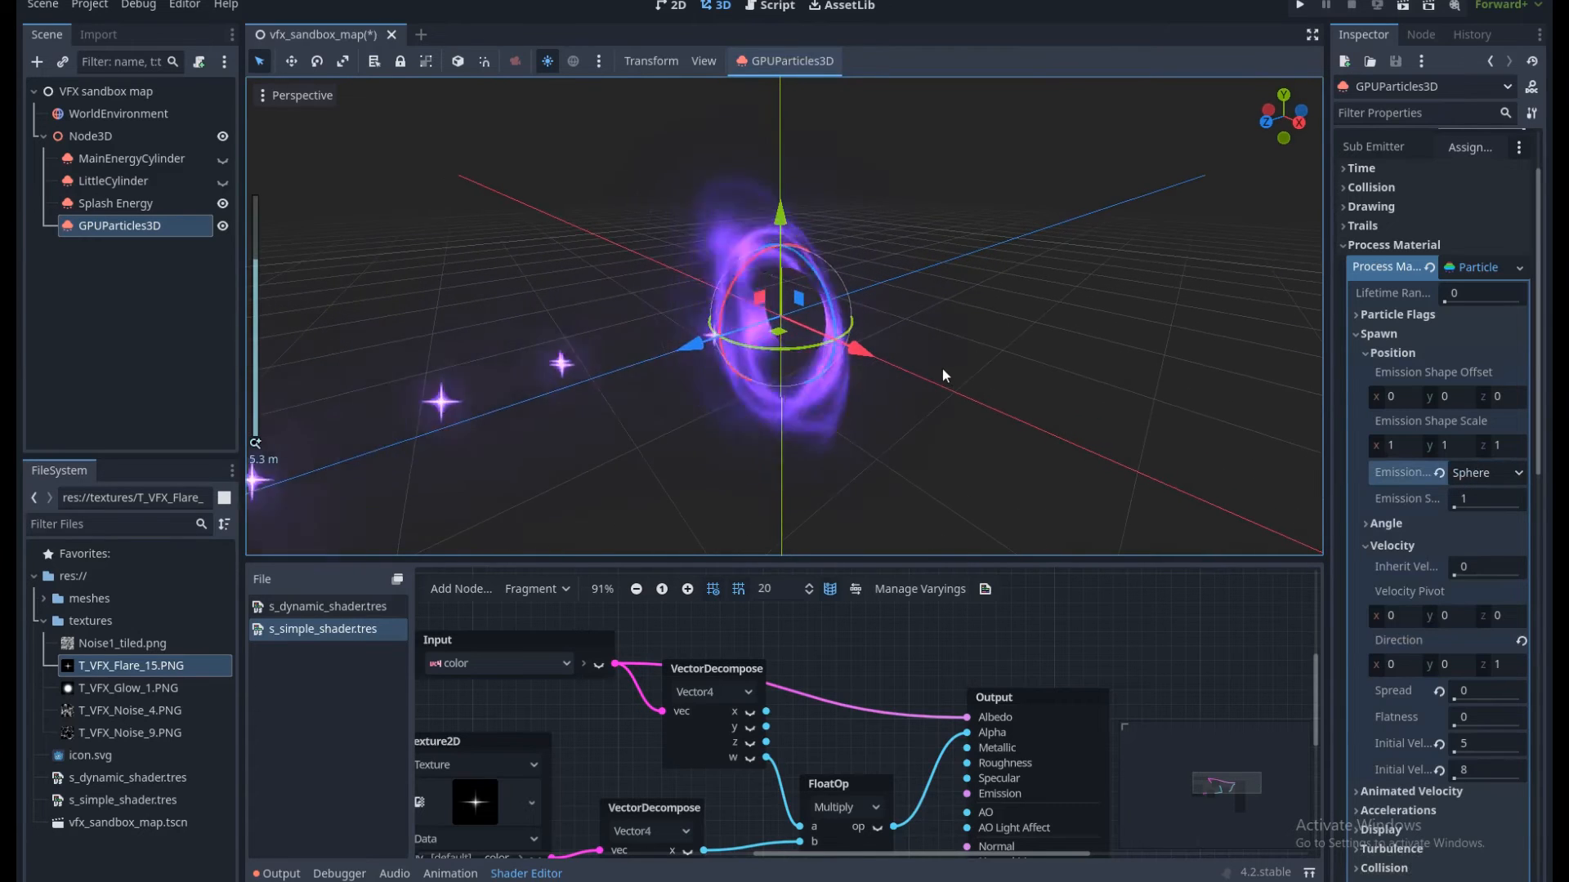
scroll(1445, 363, "up", 2)
Raise the particle Amount to 25.
left_click(1405, 263)
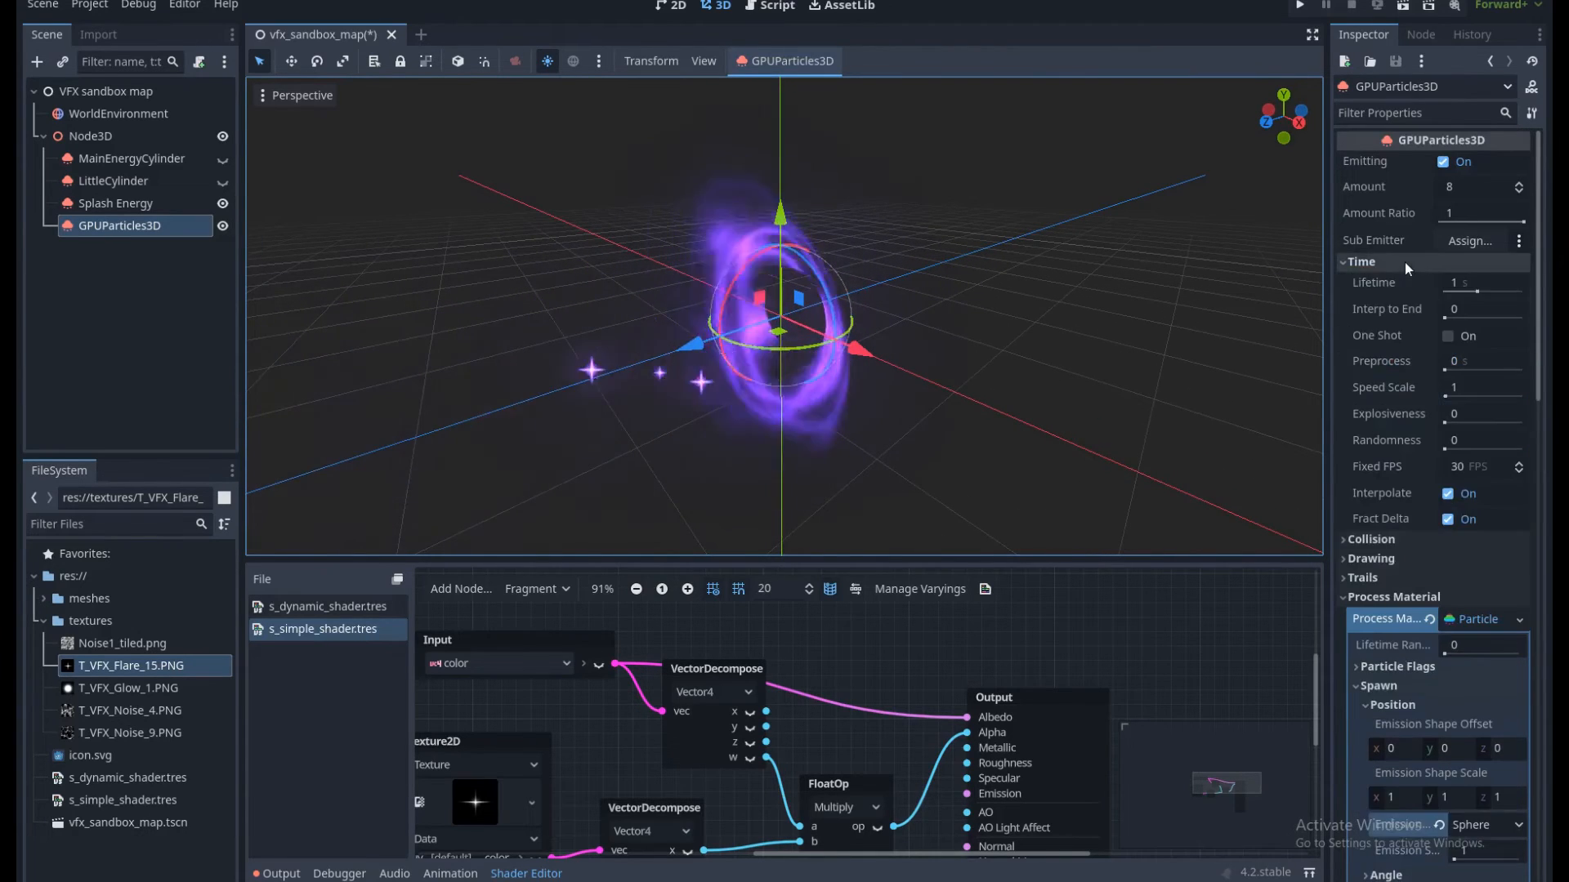
left_click(1404, 262)
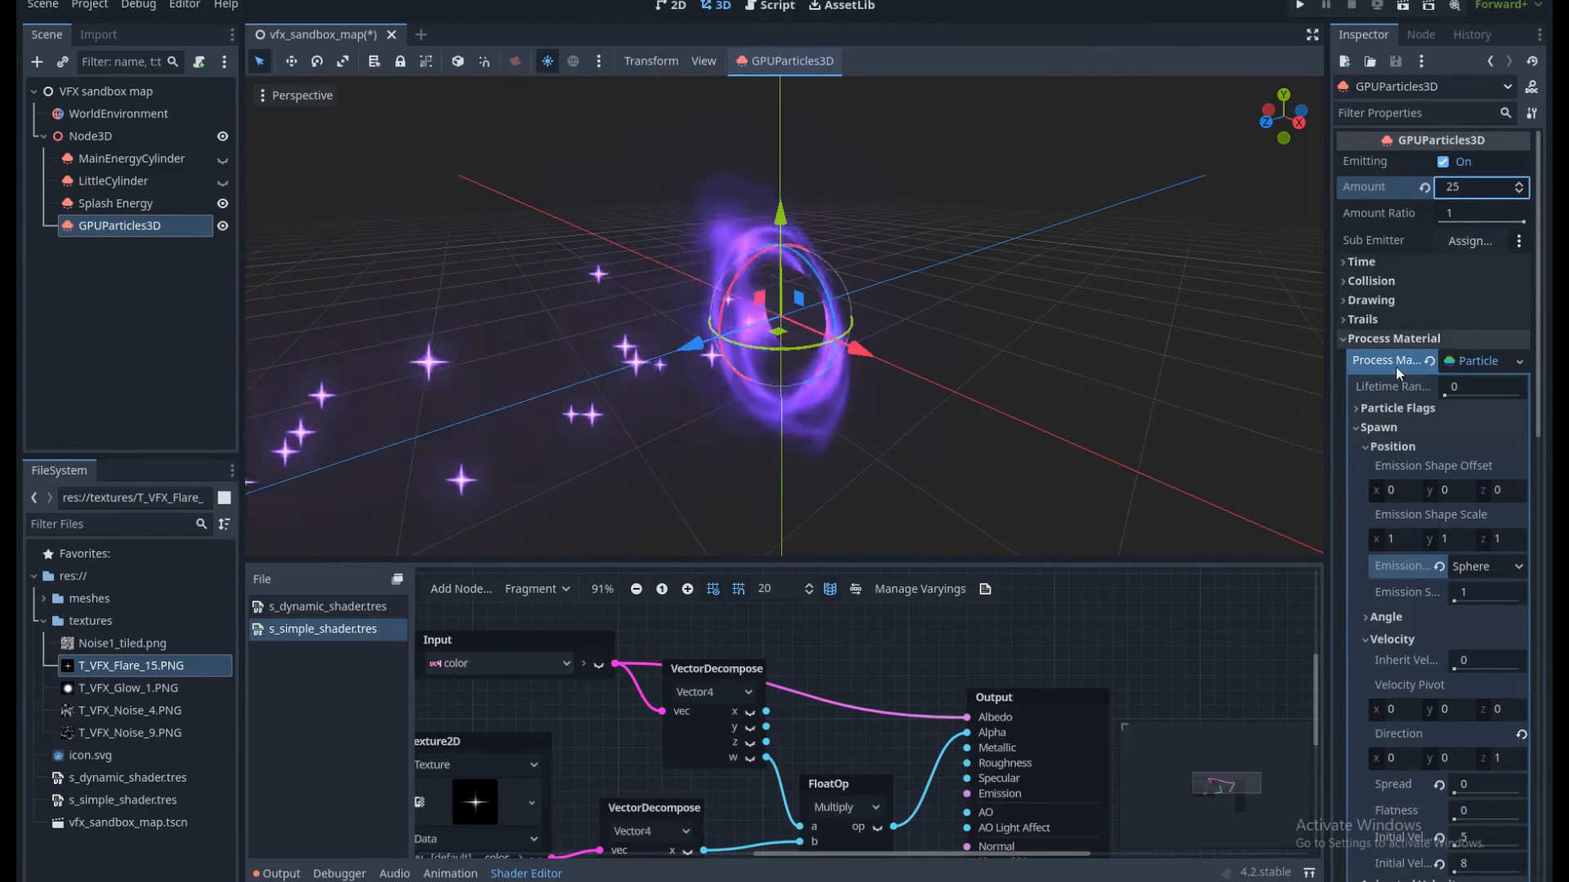
Set the flare particles' maximum Radial Velocity to 2 under Animated Velocity.
scroll(1405, 499, "down", 5)
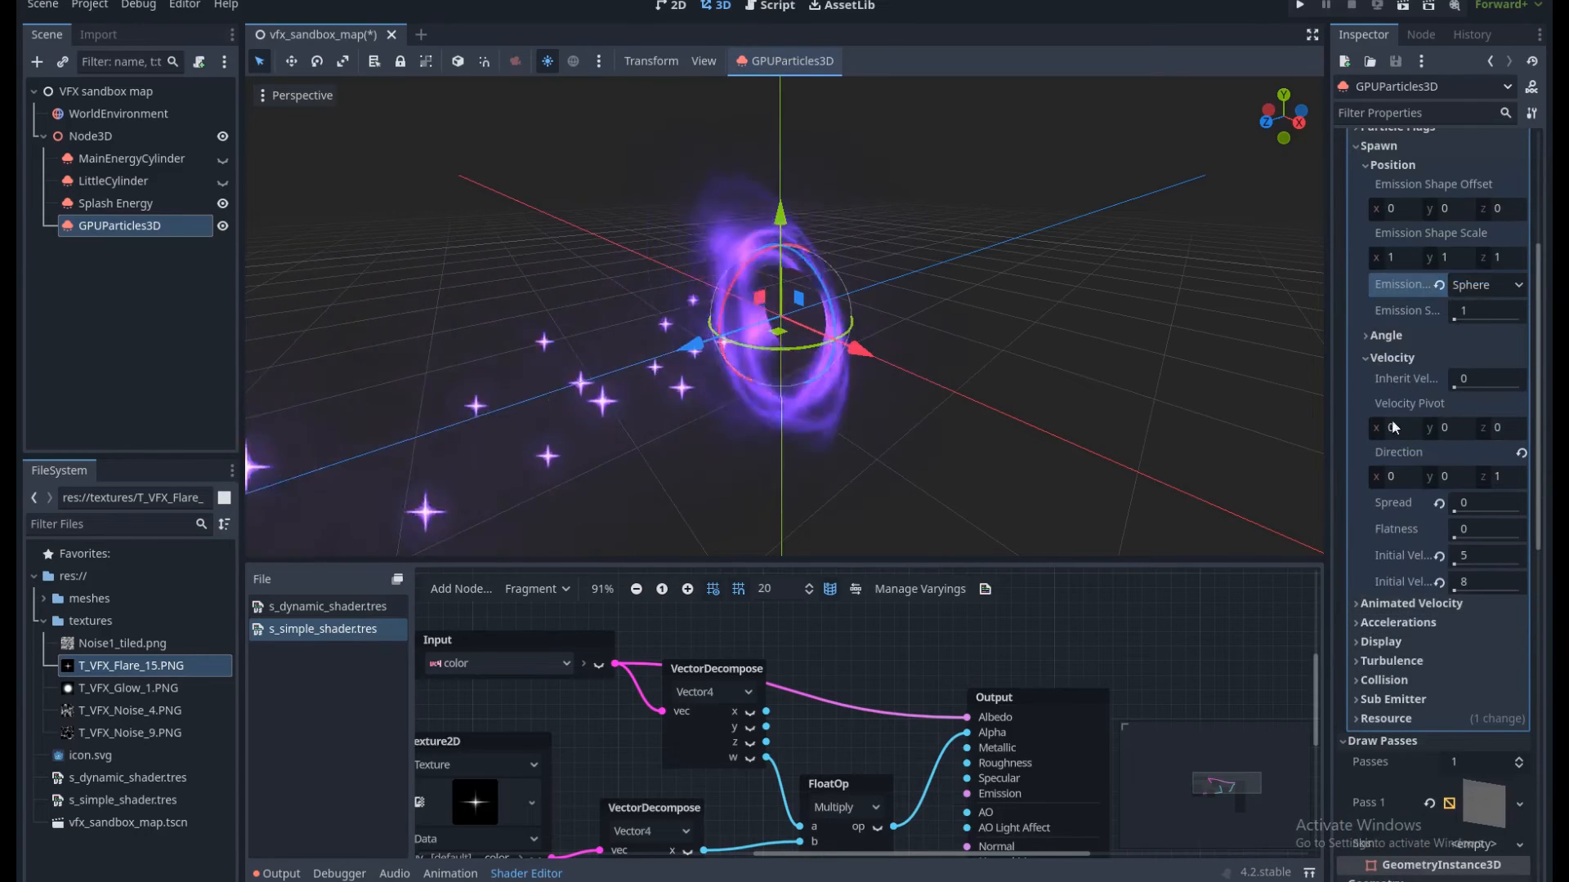
left_click(1399, 606)
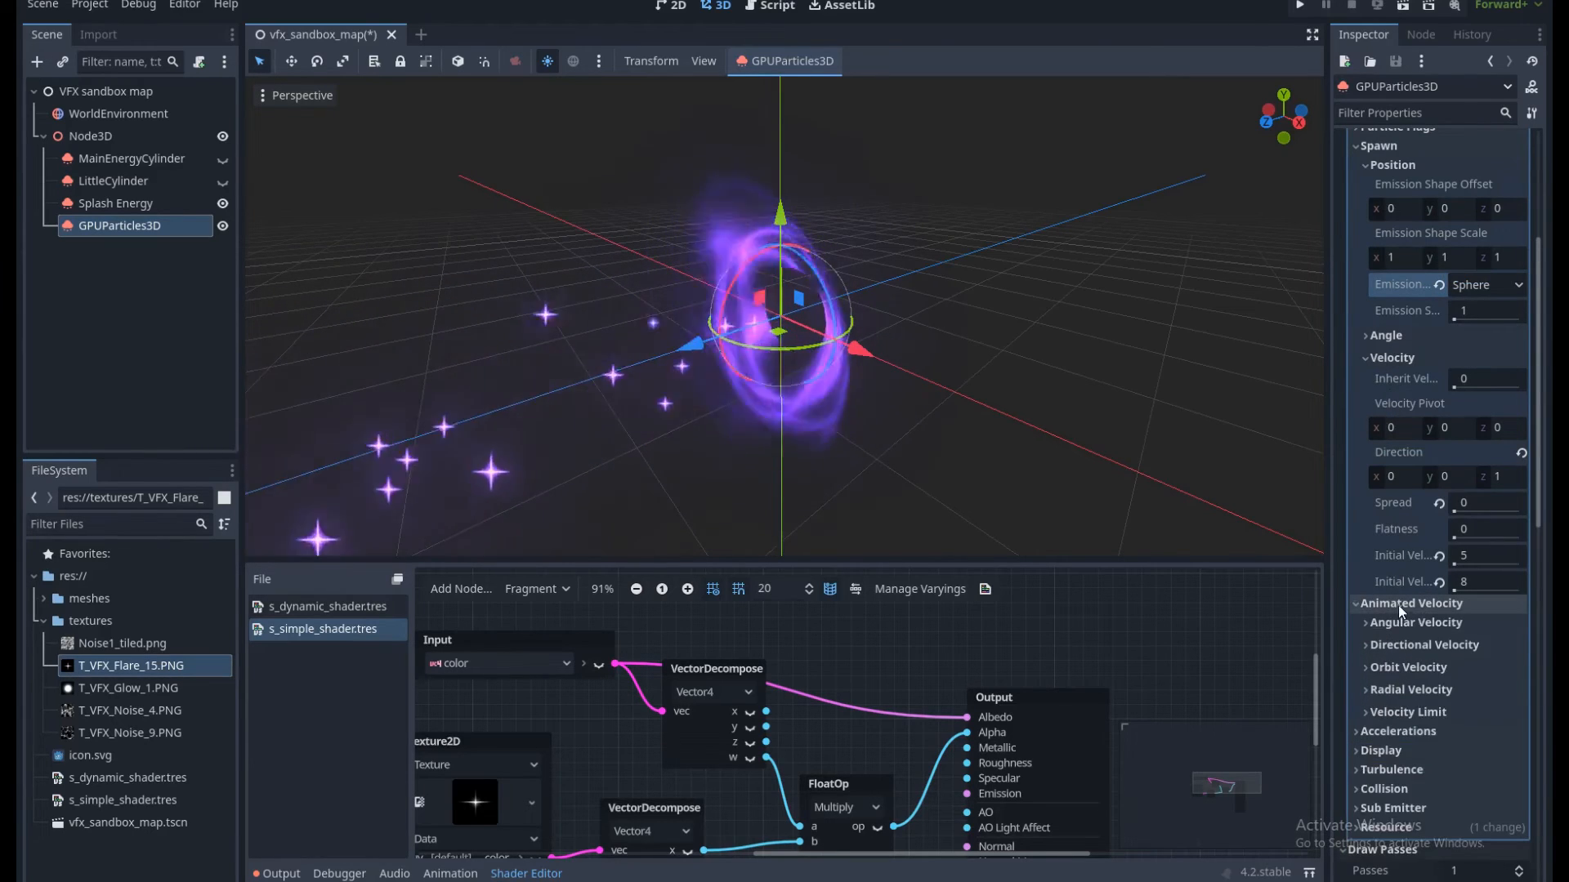
scroll(1405, 600, "down", 2)
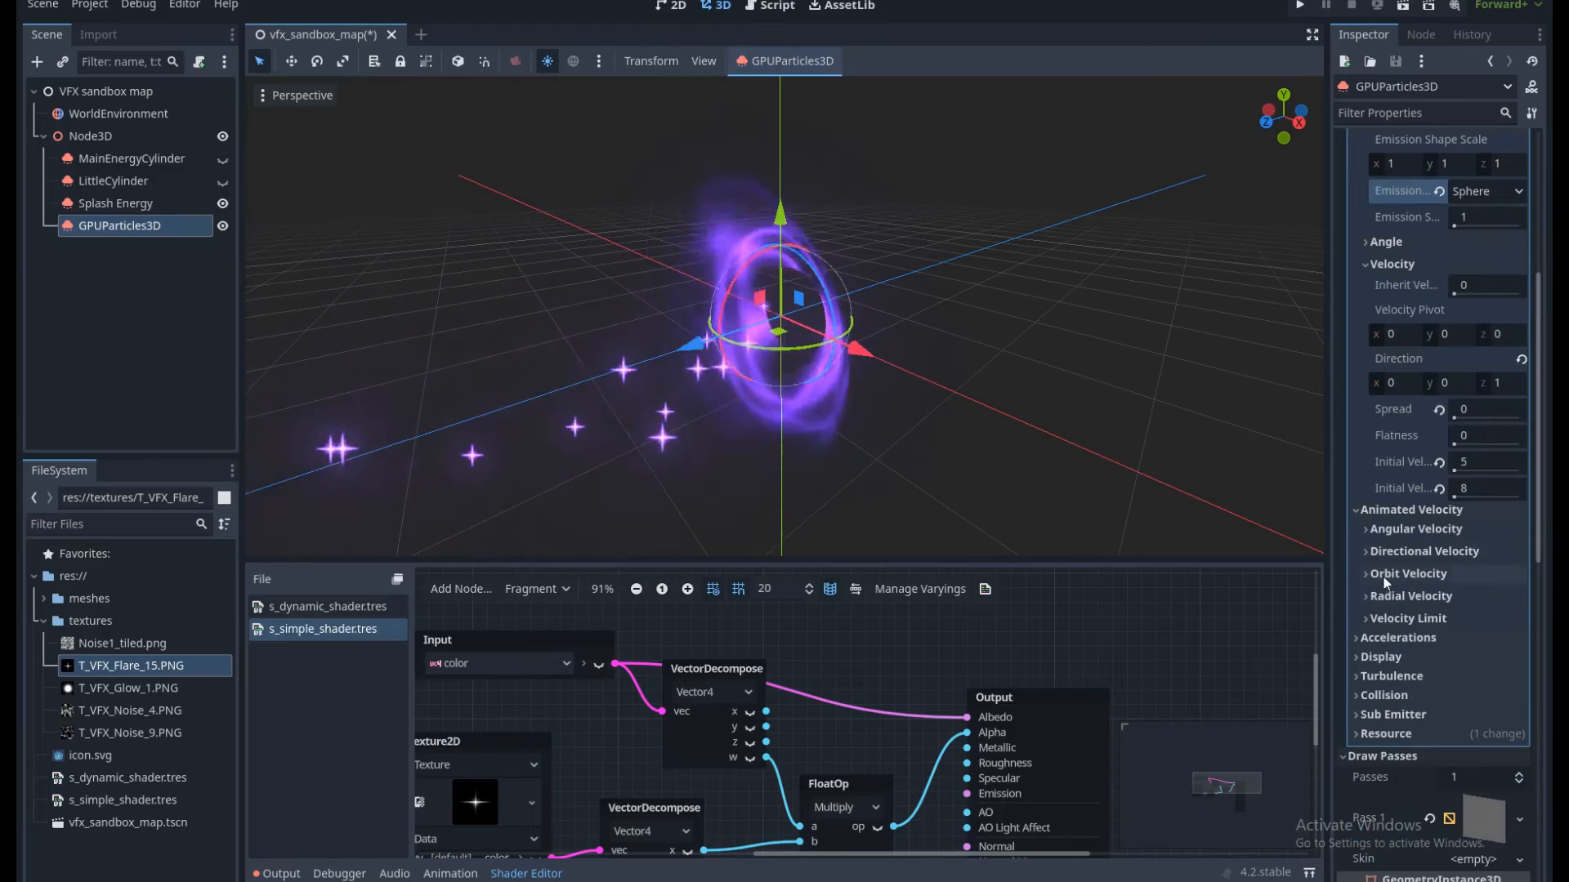
left_click(1367, 598)
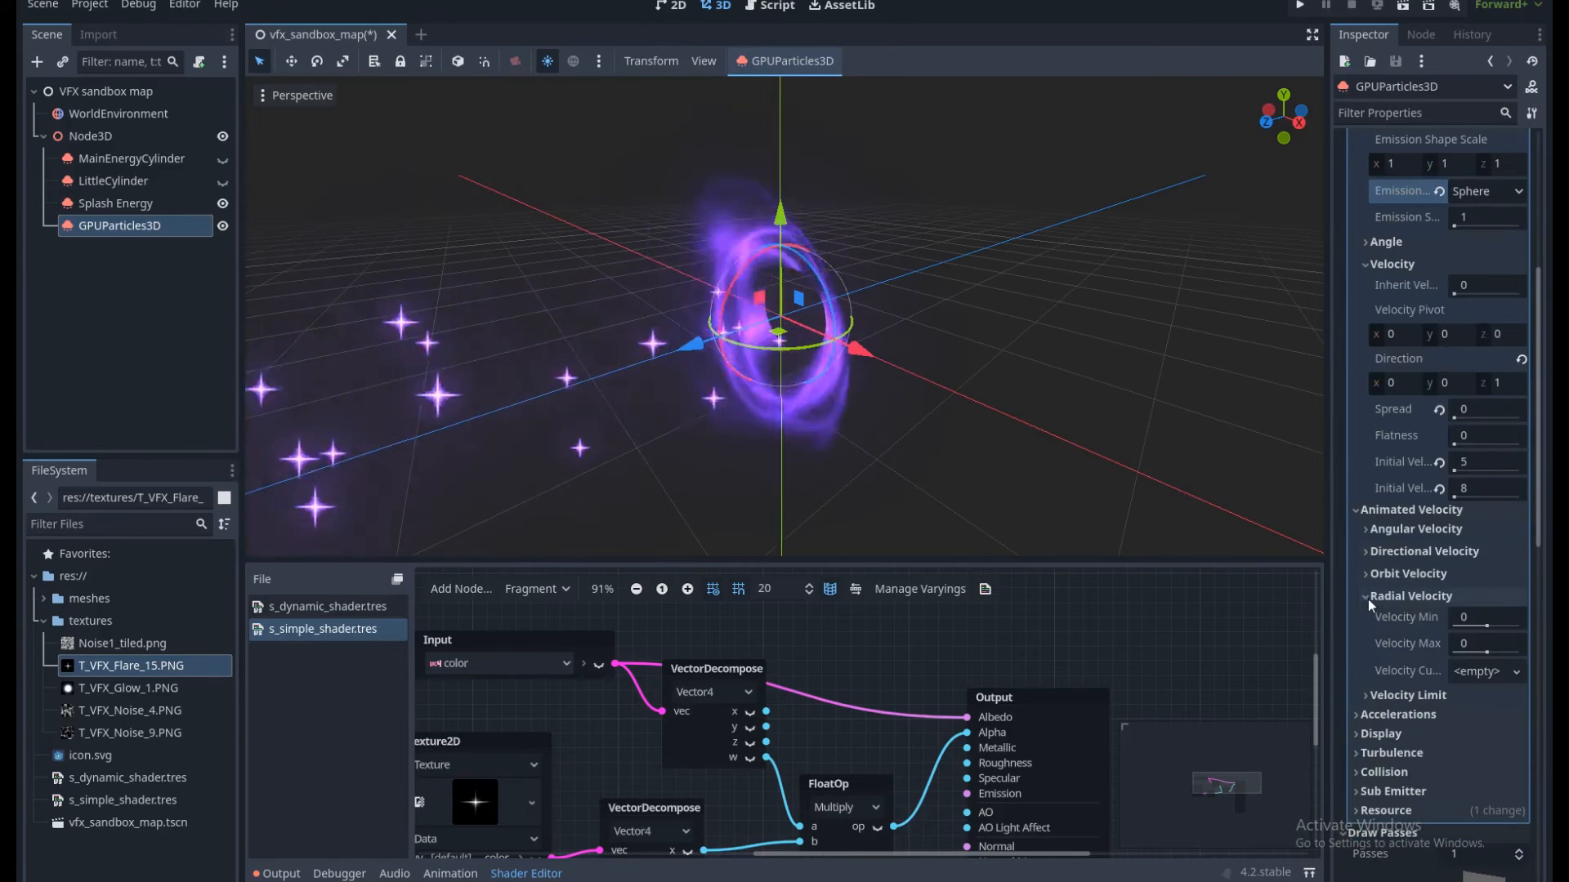
left_click(1456, 642)
type("2")
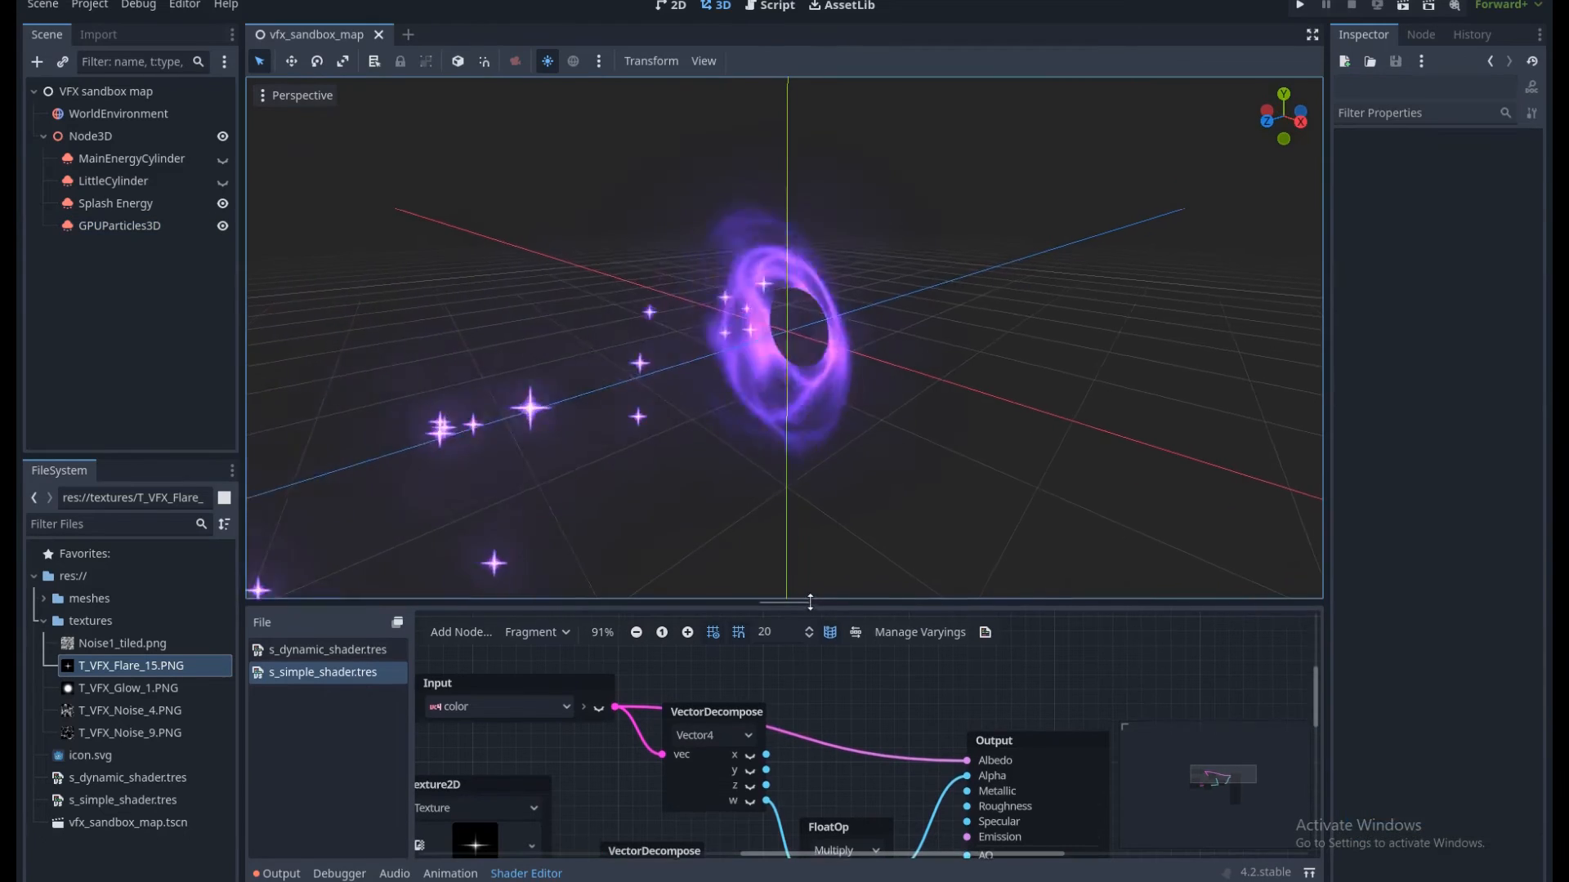
Enlarge the 3D viewport slightly and make LittleCylinder and MainEnergyCylinder visible again.
left_click_drag(809, 602, 809, 607)
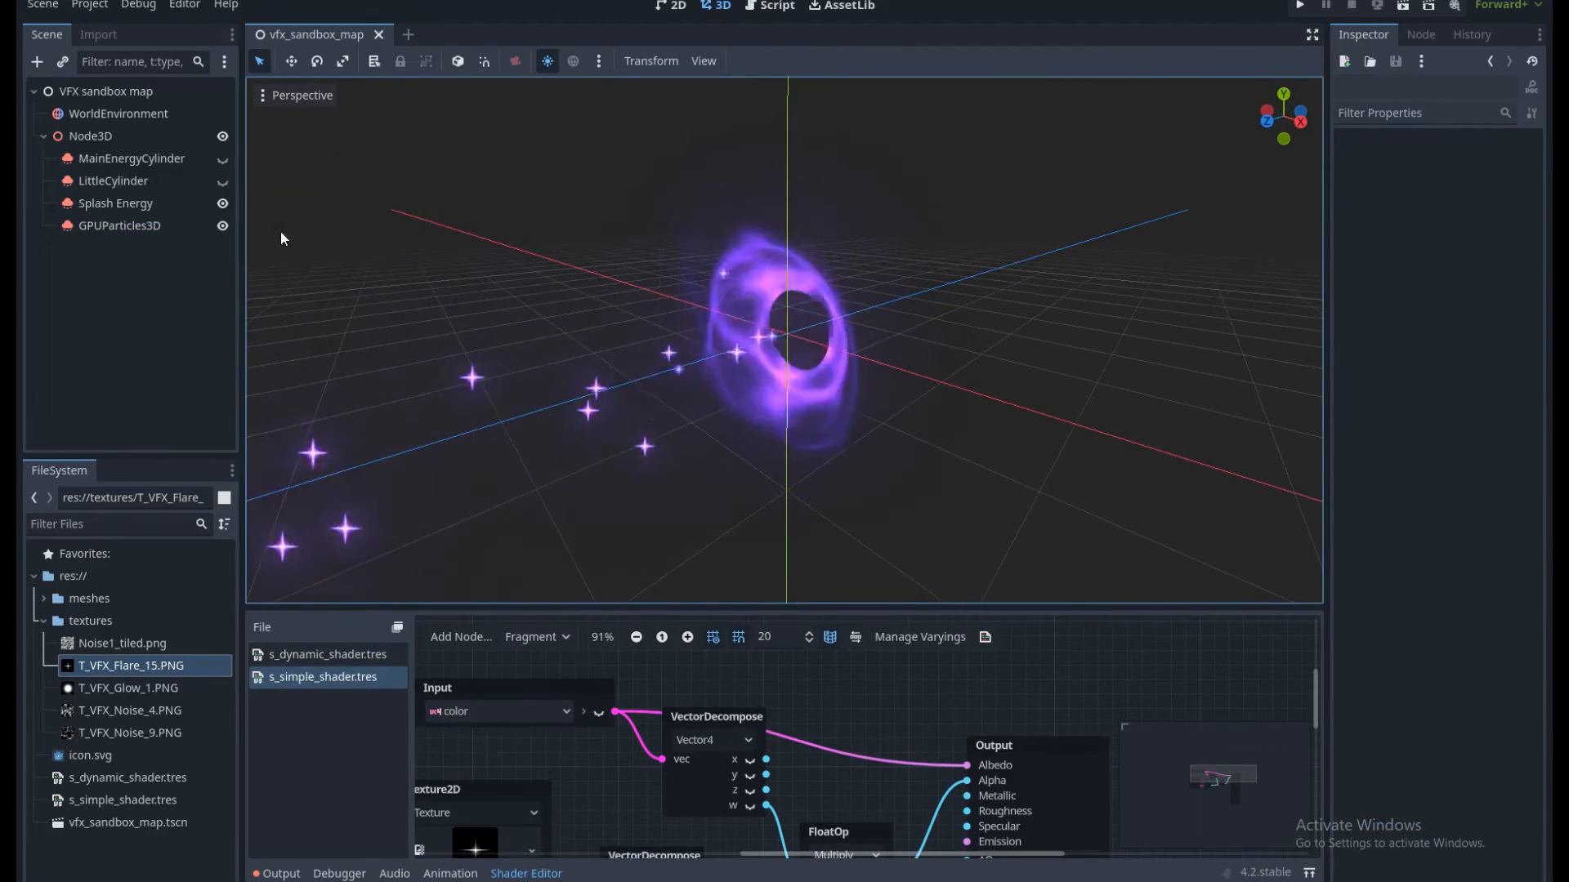
left_click(222, 181)
left_click(222, 159)
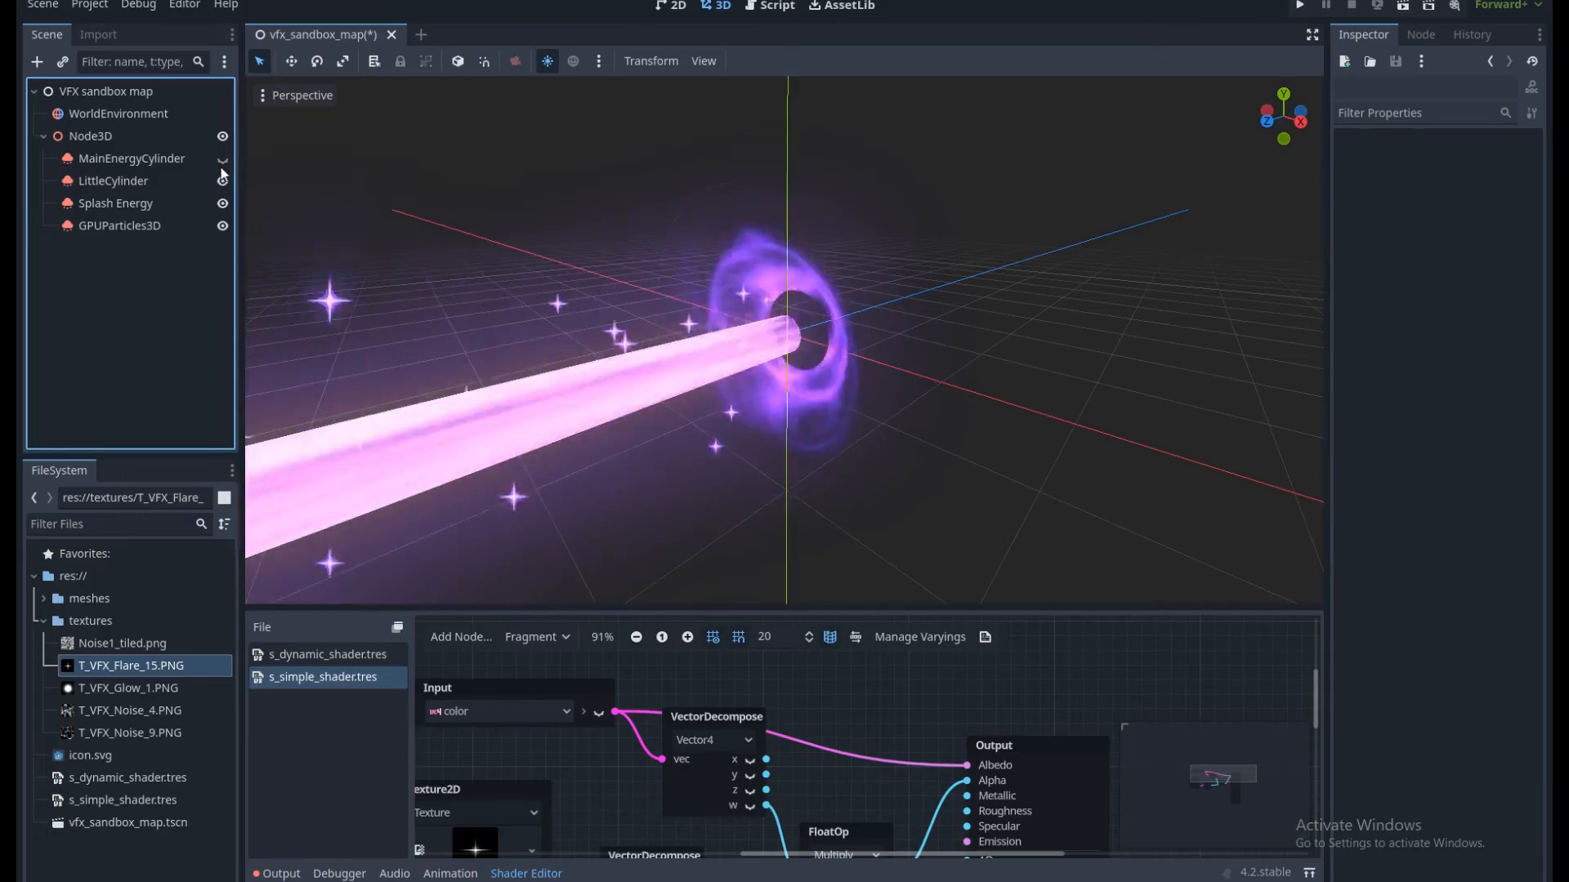
Examine the complete beam with both cylinders, the splash ring and the flare particles from several distances.
scroll(728, 263, "down", 5)
middle_click_drag(729, 263, 901, 333)
scroll(843, 329, "up", 5)
scroll(828, 312, "down", 5)
scroll(827, 313, "up", 6)
scroll(829, 316, "down", 6)
scroll(900, 327, "up", 4)
scroll(899, 327, "up", 4)
scroll(914, 324, "down", 5)
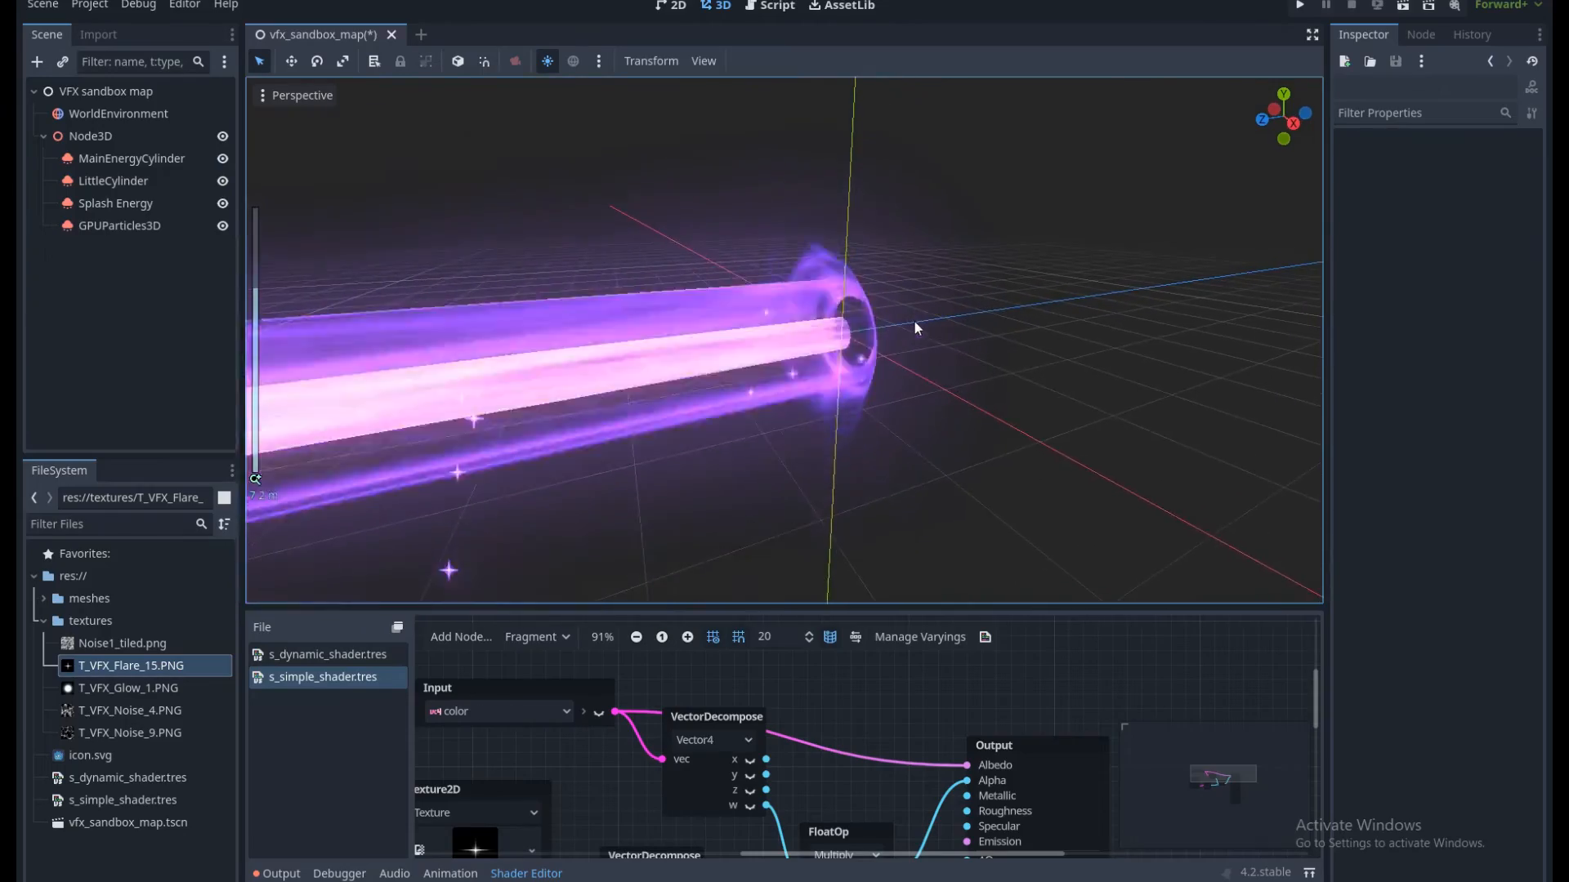
scroll(923, 317, "up", 4)
scroll(923, 317, "up", 4)
scroll(846, 286, "down", 7)
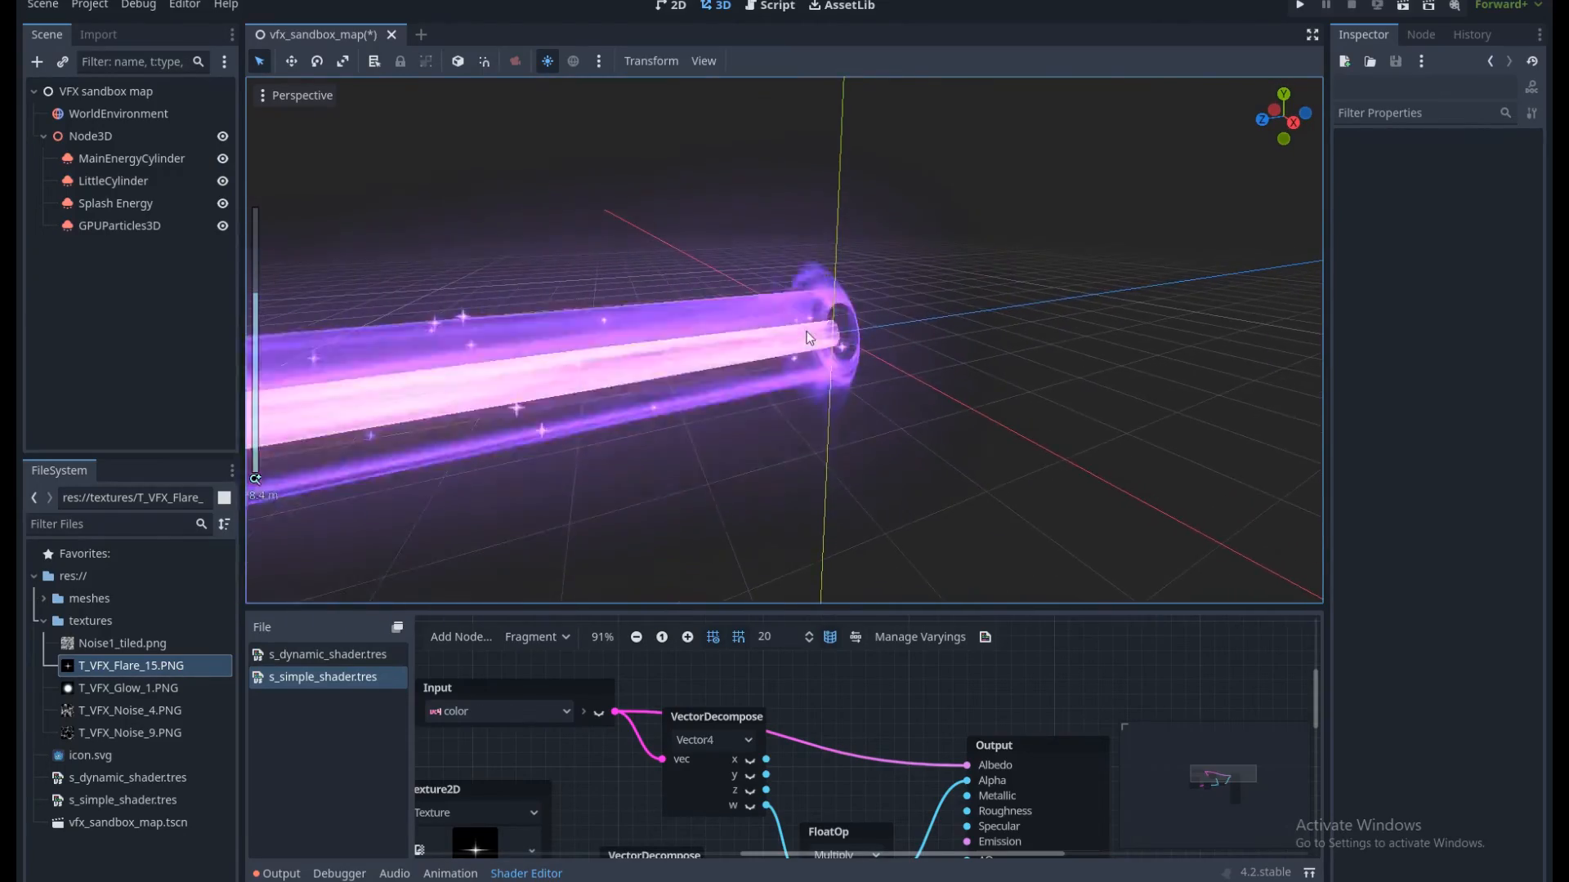
scroll(813, 343, "up", 4)
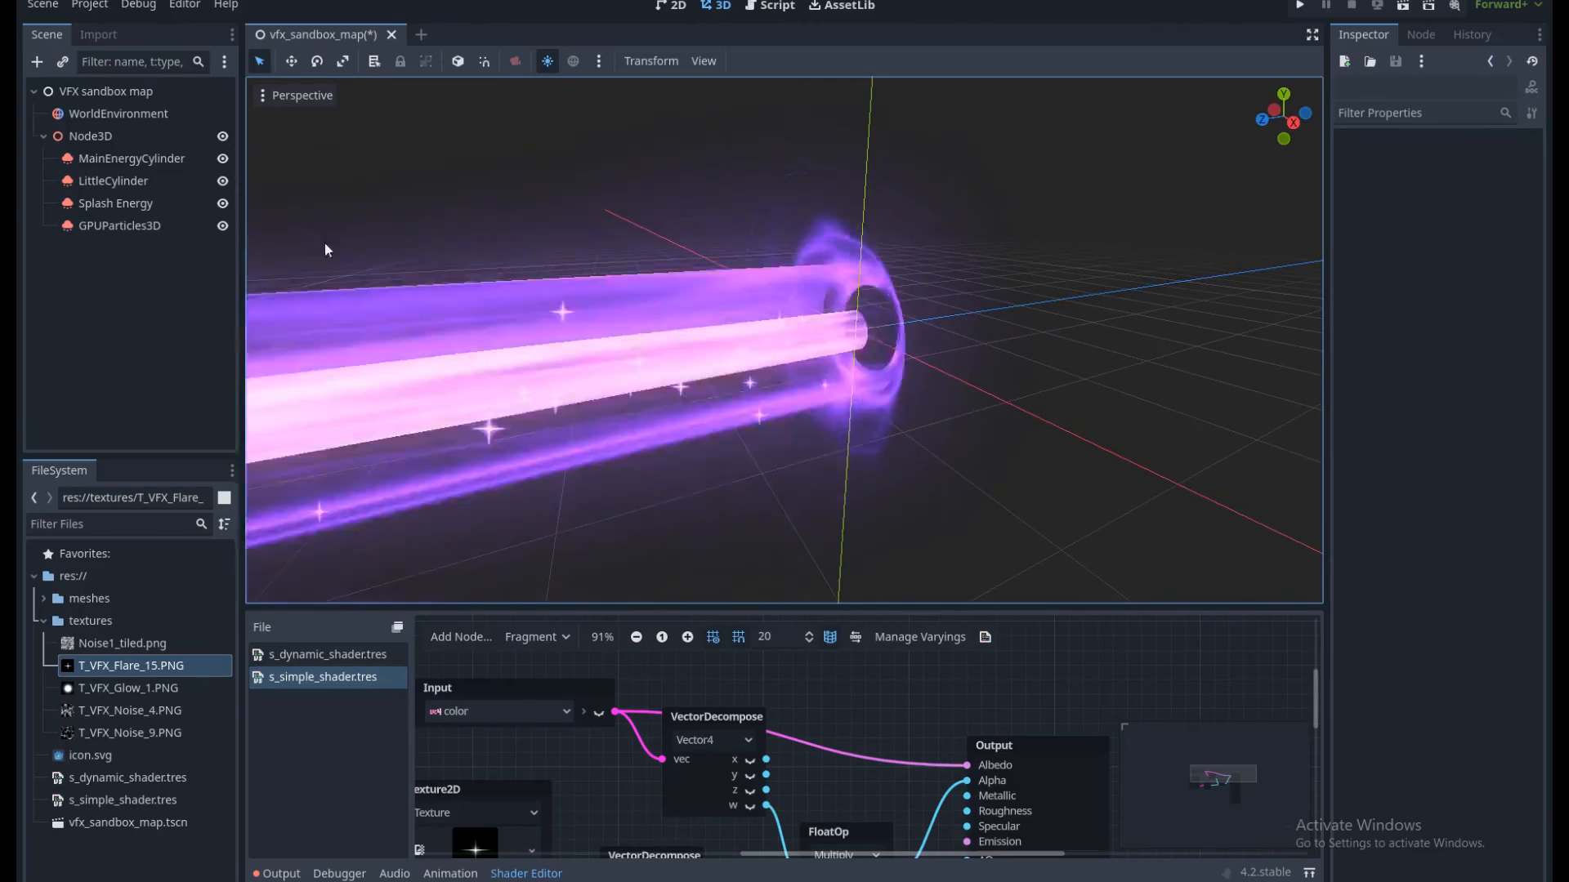
Set the MainEnergyCylinder's Lifetime to 1.5 seconds.
left_click(144, 164)
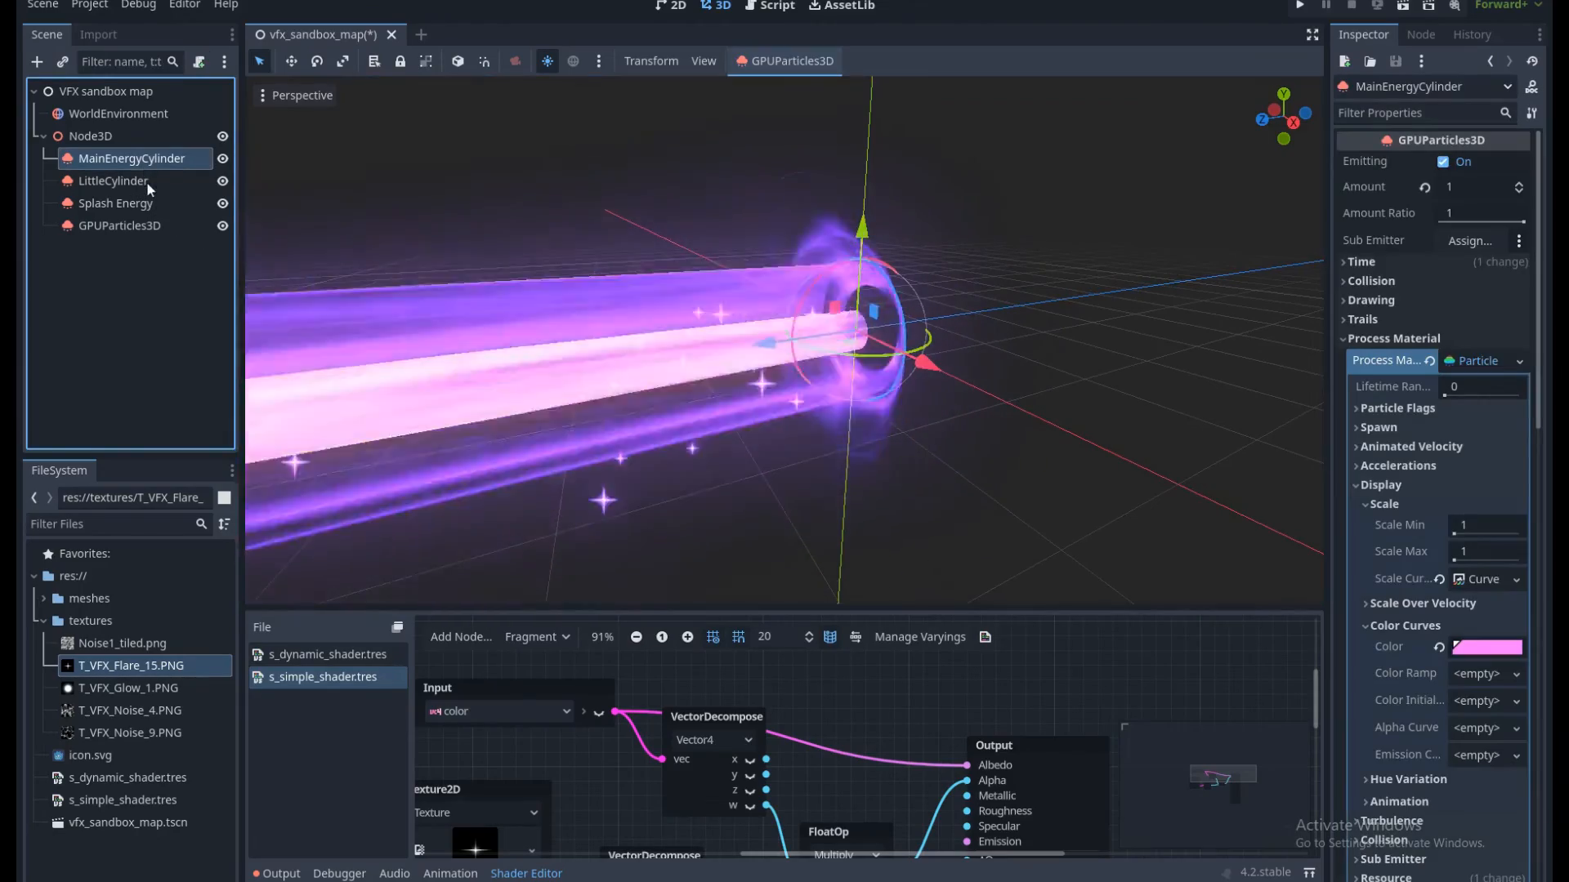
left_click(1369, 263)
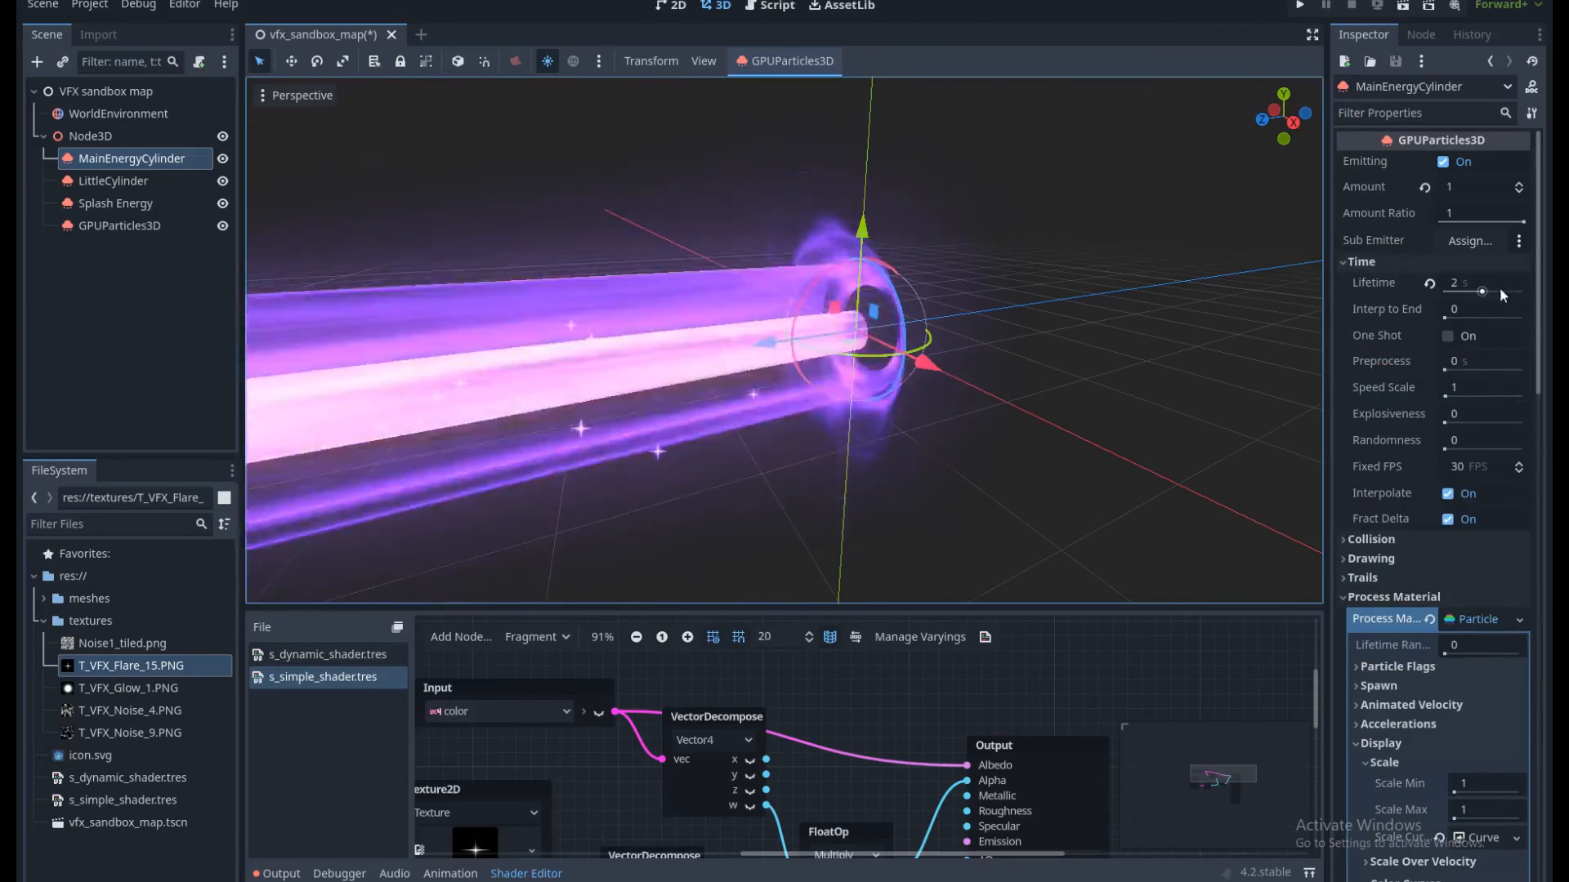
left_click(1464, 286)
type("1.5")
key("Return")
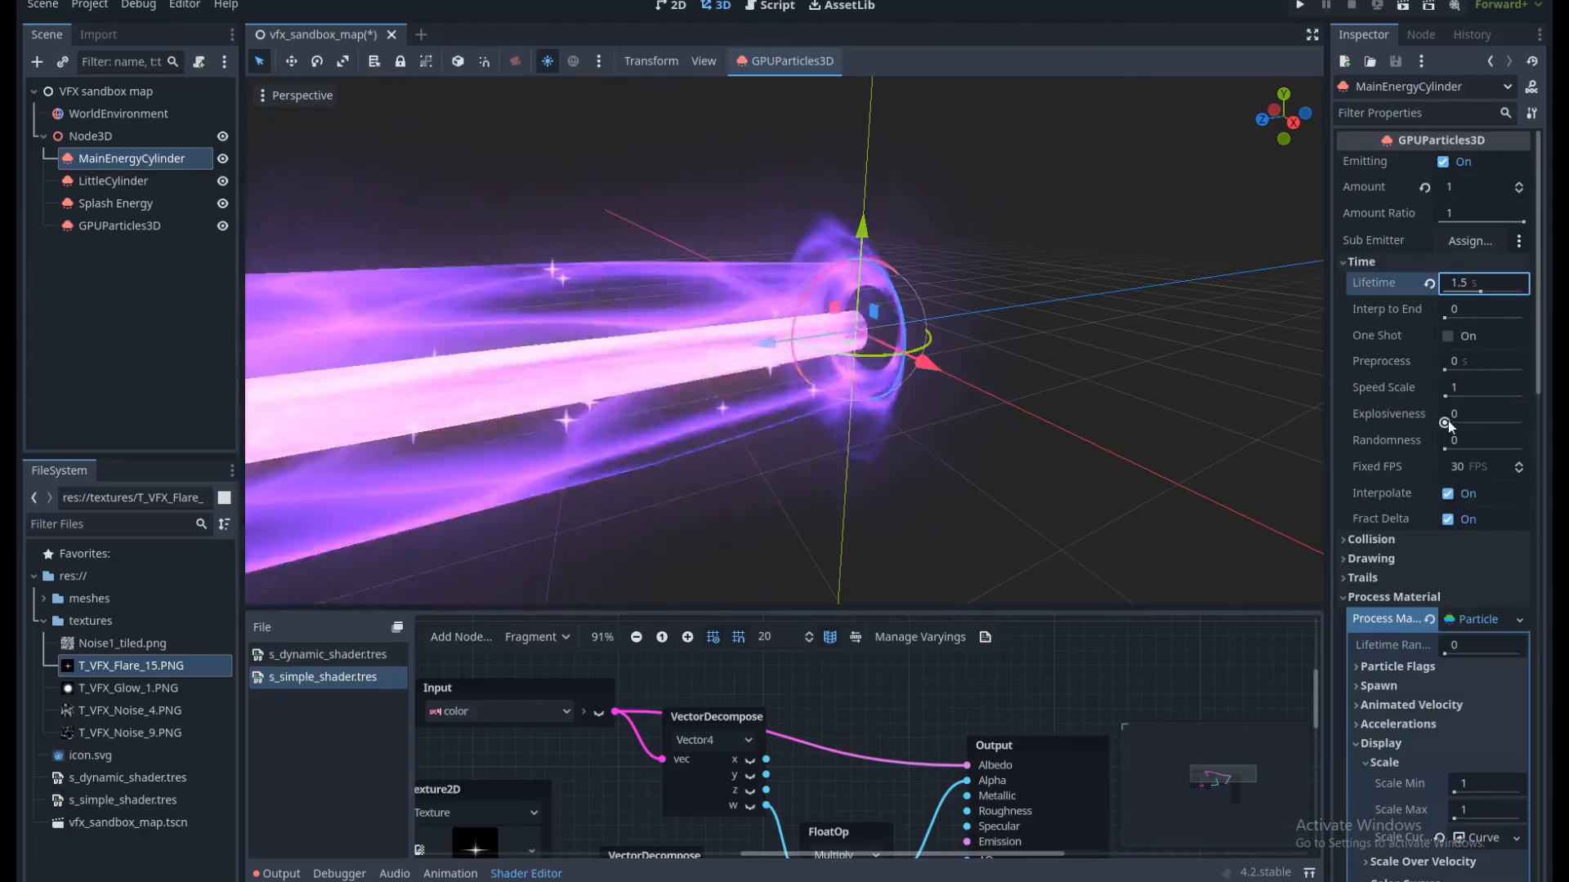
Set the MainEnergyCylinder's Explosiveness to 1 and turn on One Shot, replaying its emission to test it.
left_click_drag(1446, 422, 1523, 423)
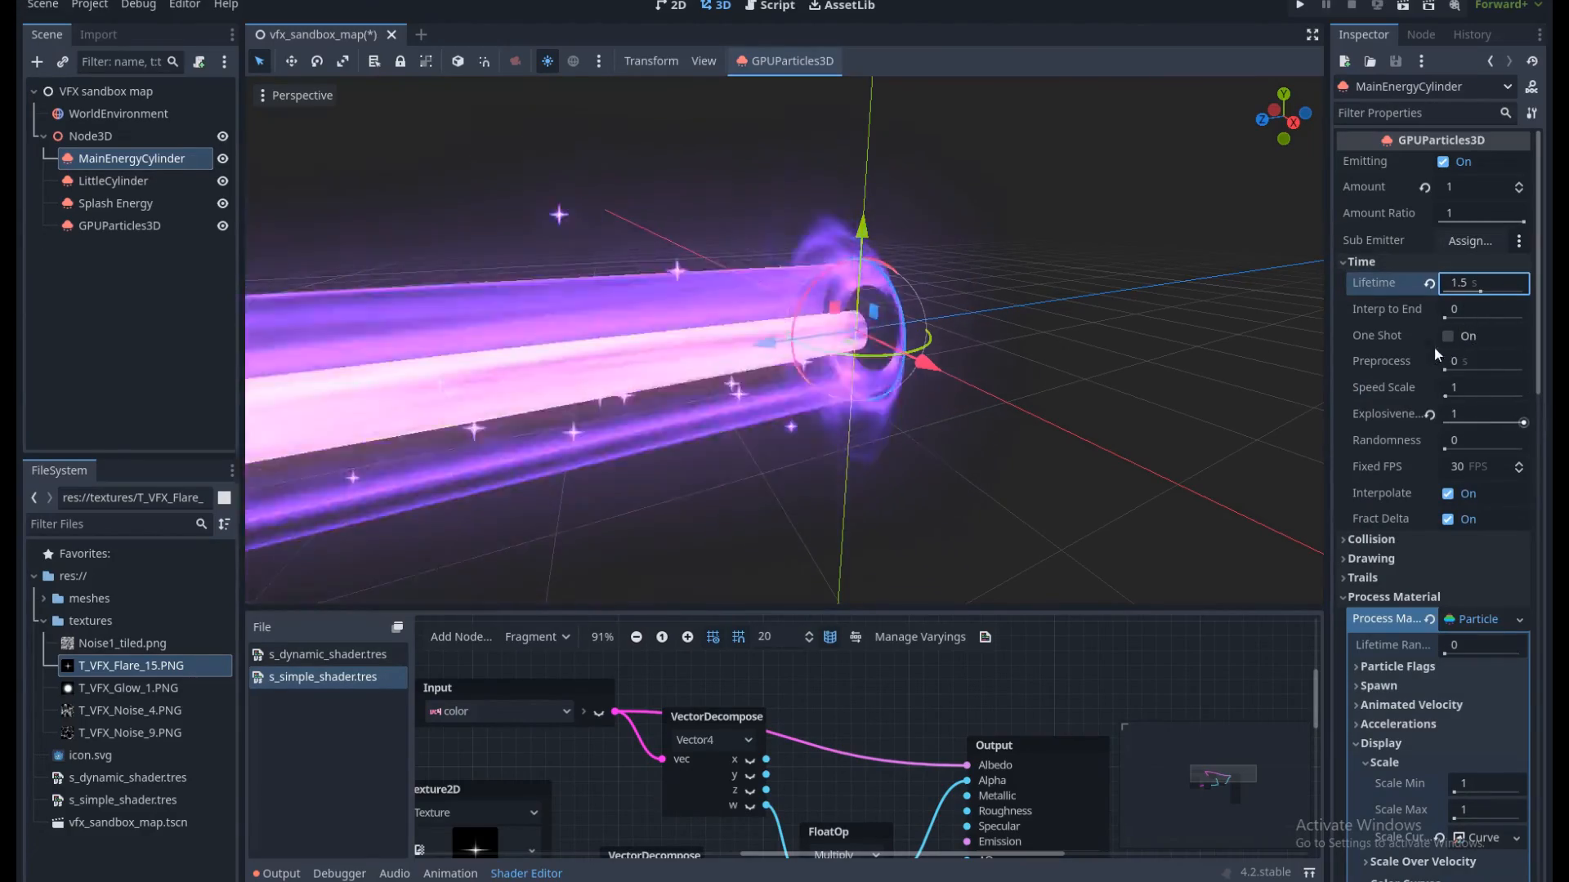
left_click(1448, 336)
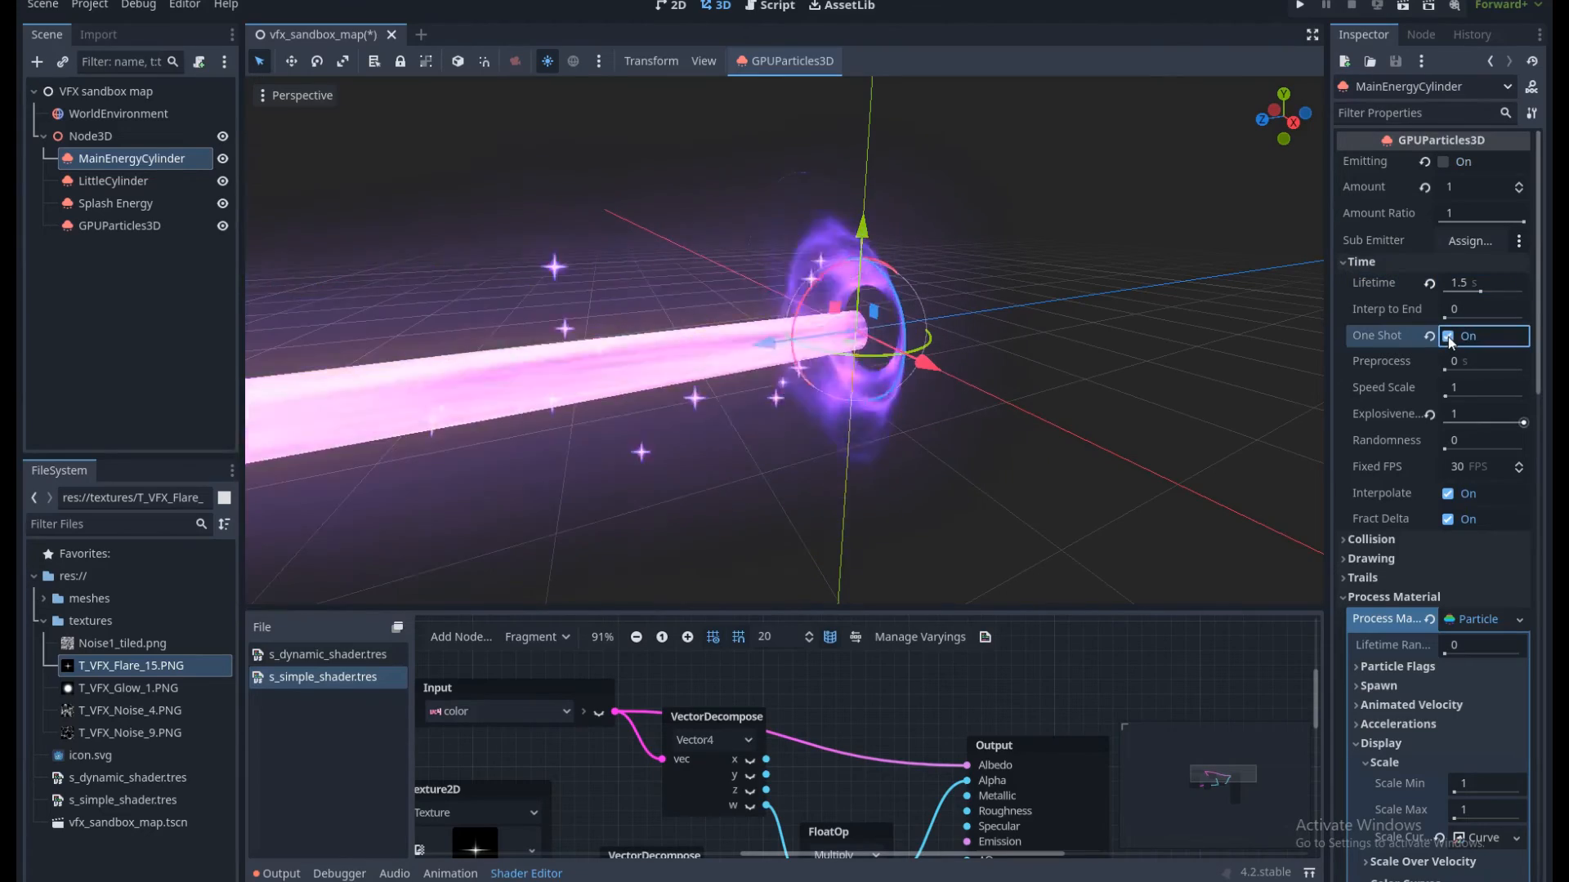
left_click(1441, 163)
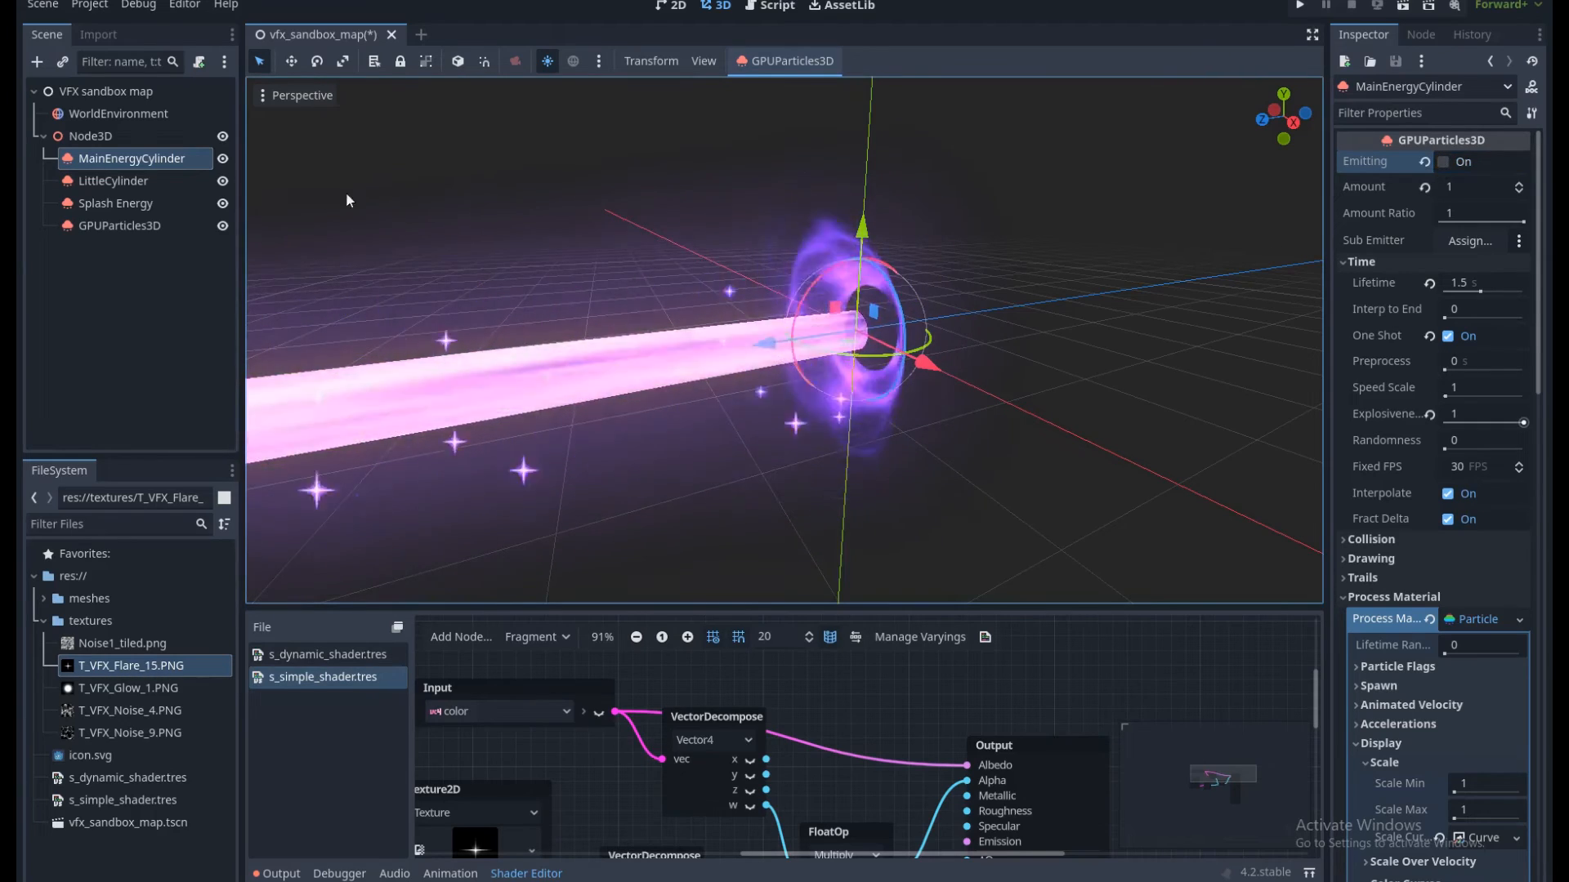
Set the LittleCylinder's Lifetime to 1.5 seconds.
left_click(151, 179)
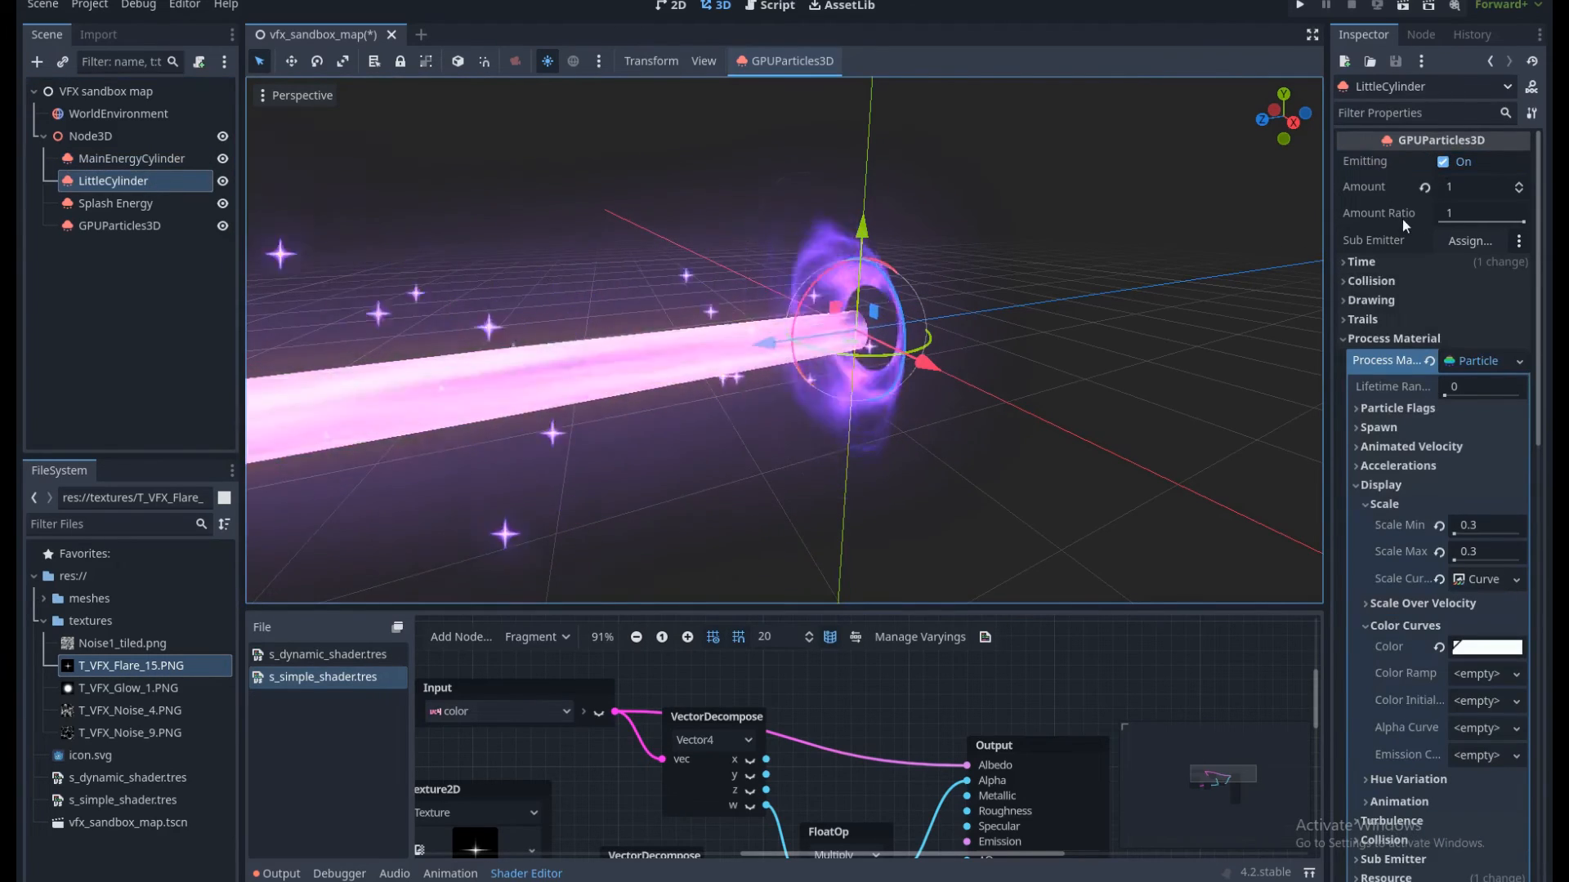
left_click(1381, 263)
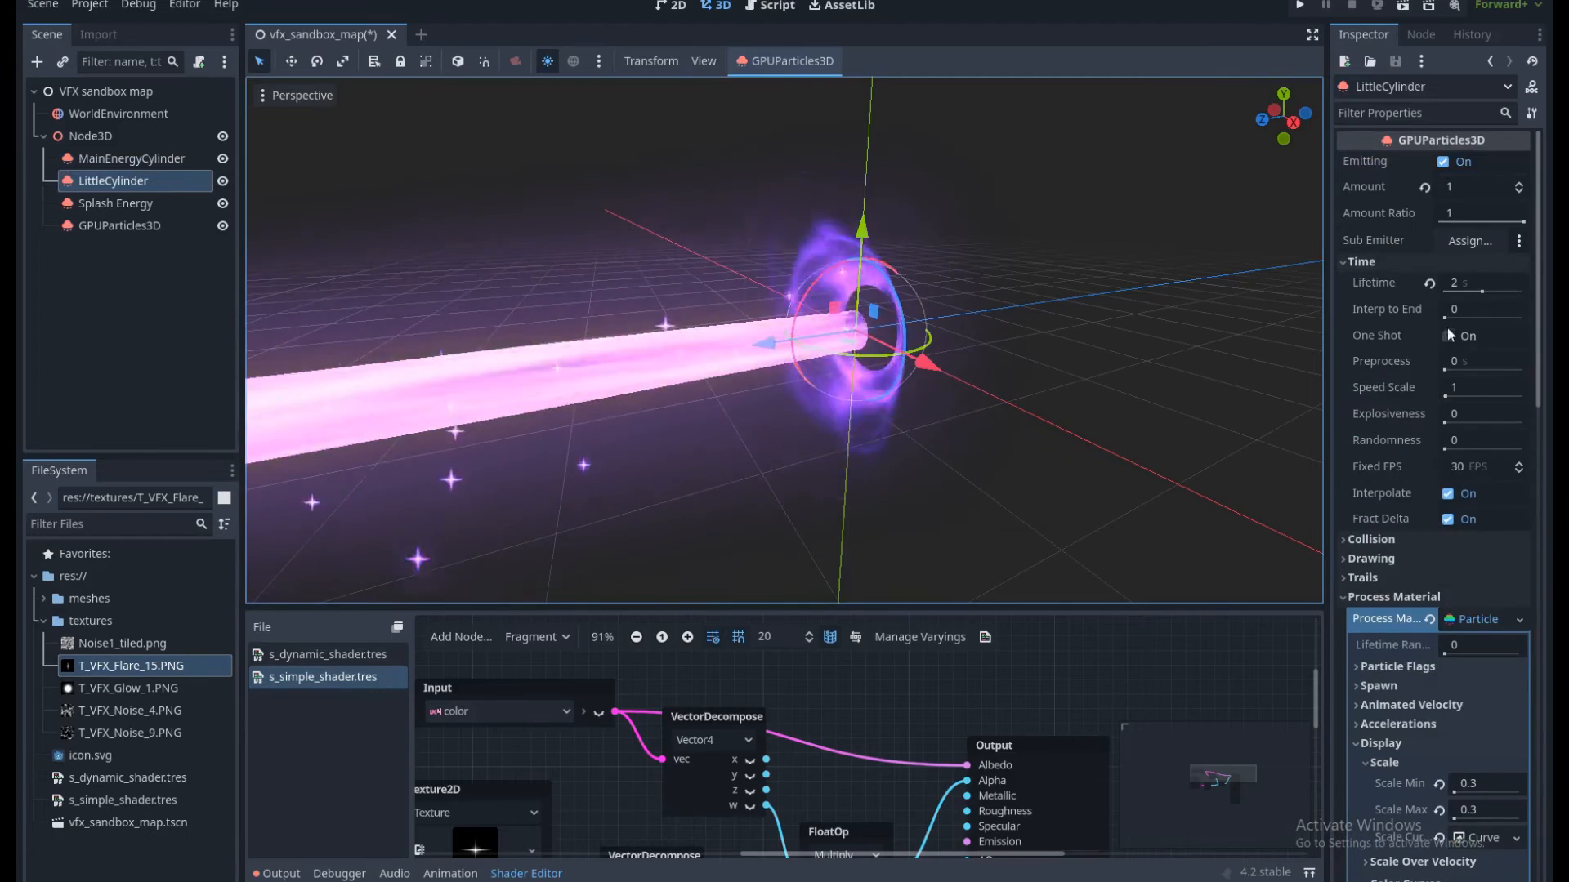
left_click(1469, 284)
type("1.5")
key("Return")
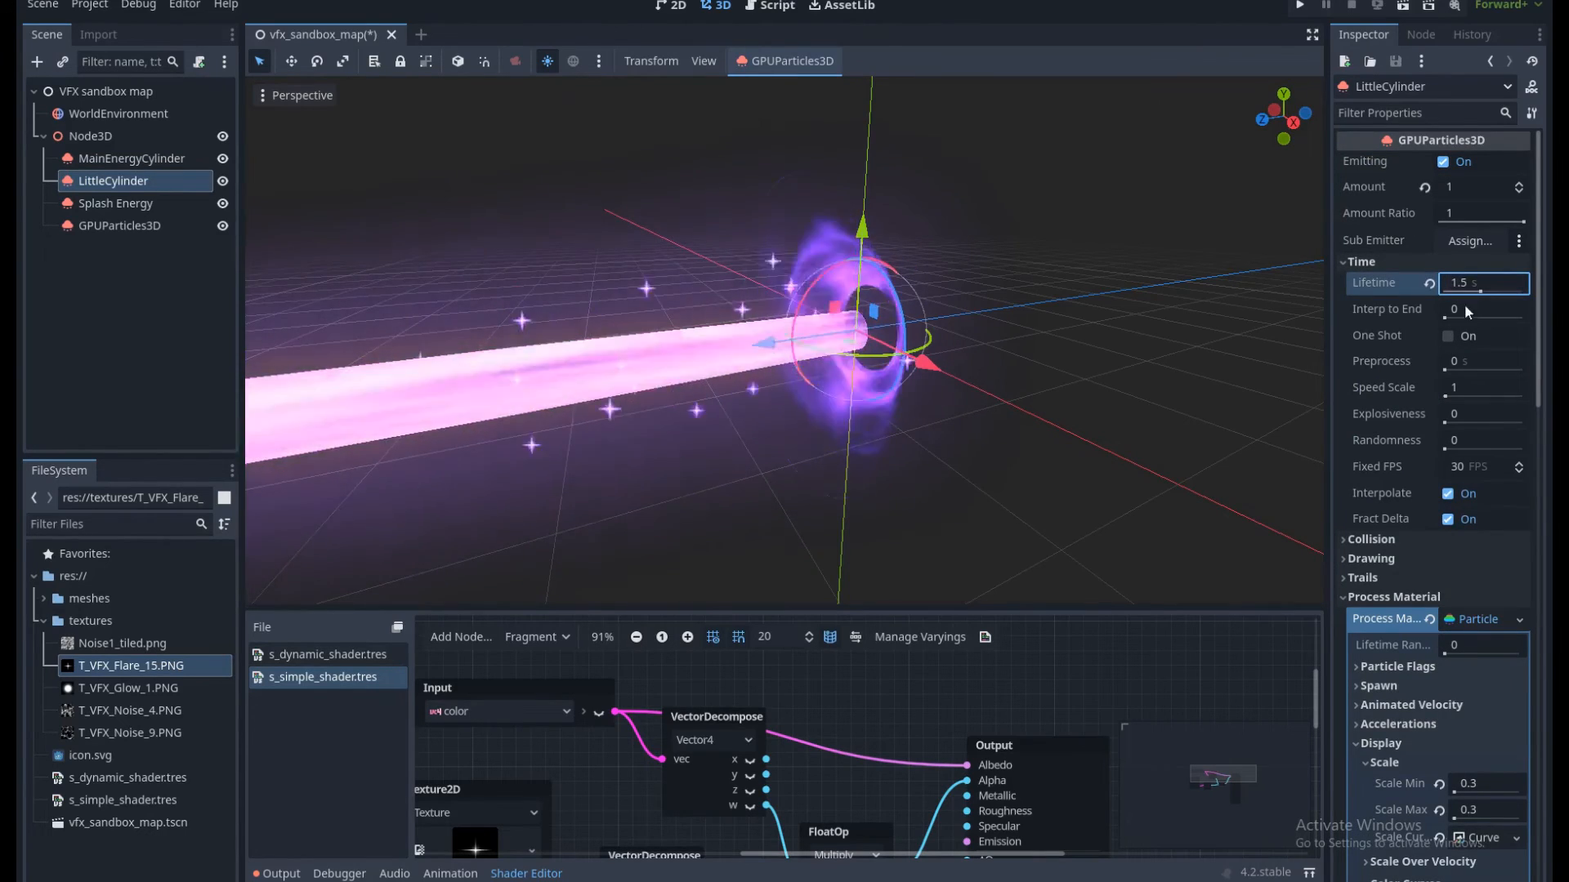
Turn on One Shot for the LittleCylinder and set its Explosiveness to 1, replaying its emission to test it.
left_click(1448, 336)
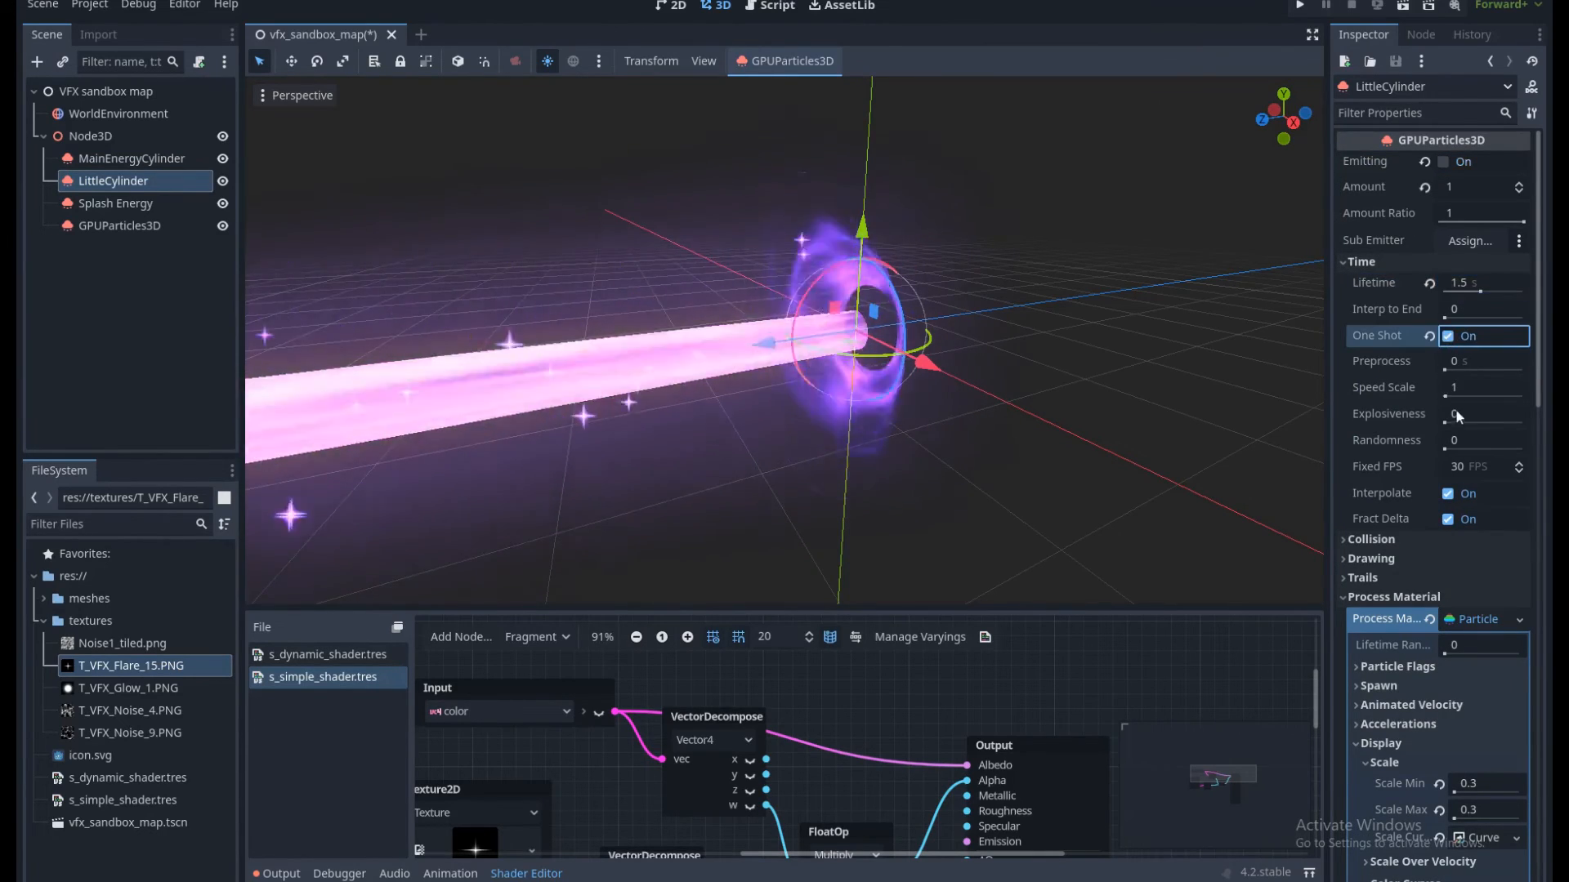
left_click_drag(1446, 423, 1547, 427)
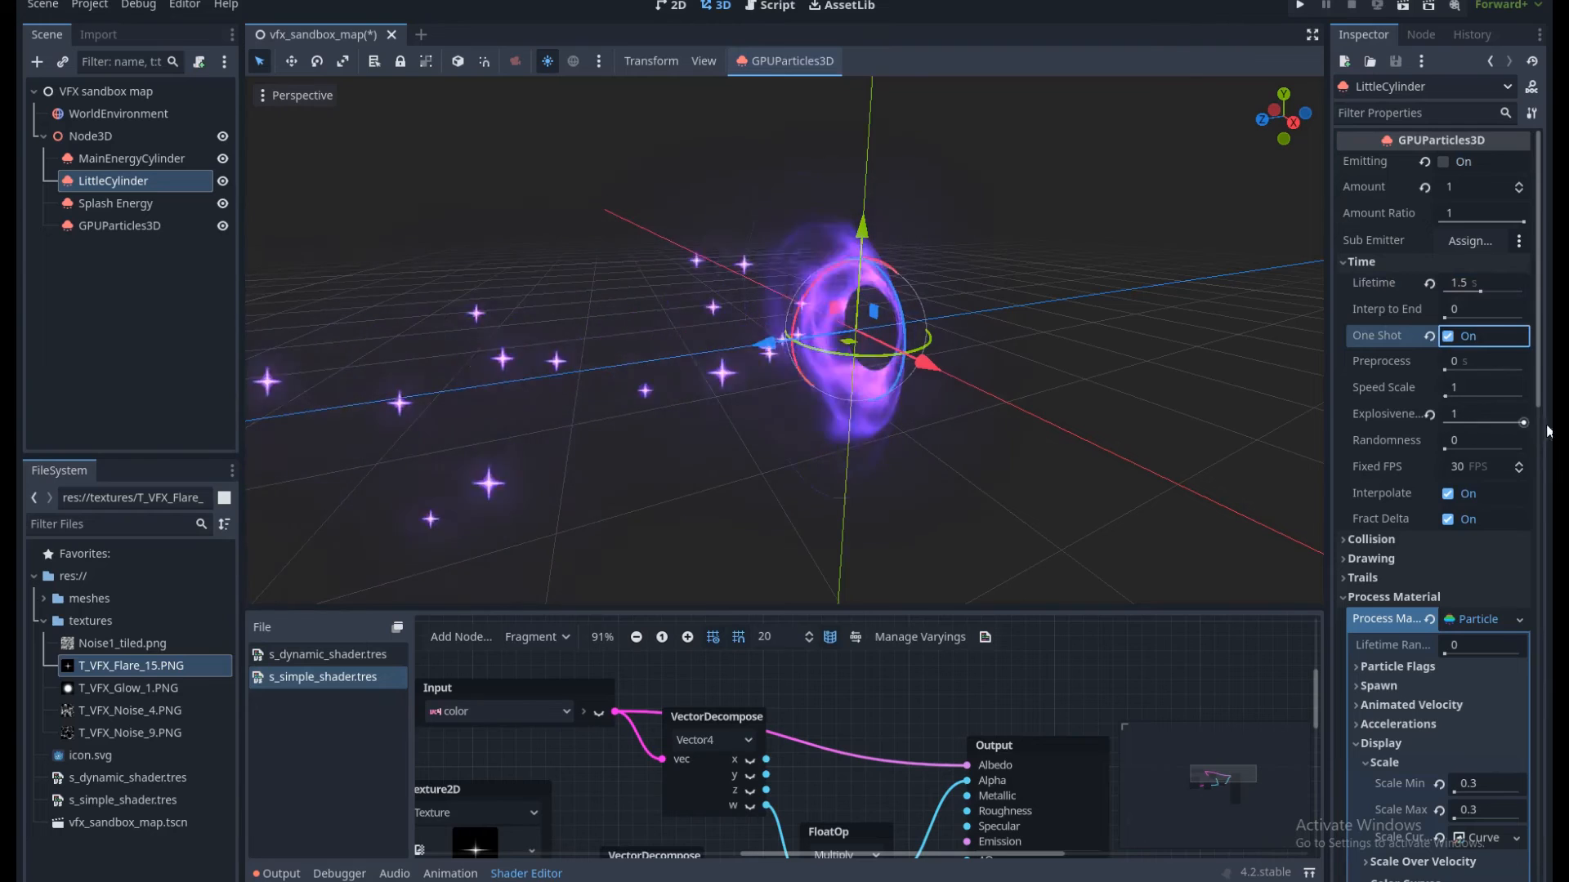
left_click(1443, 164)
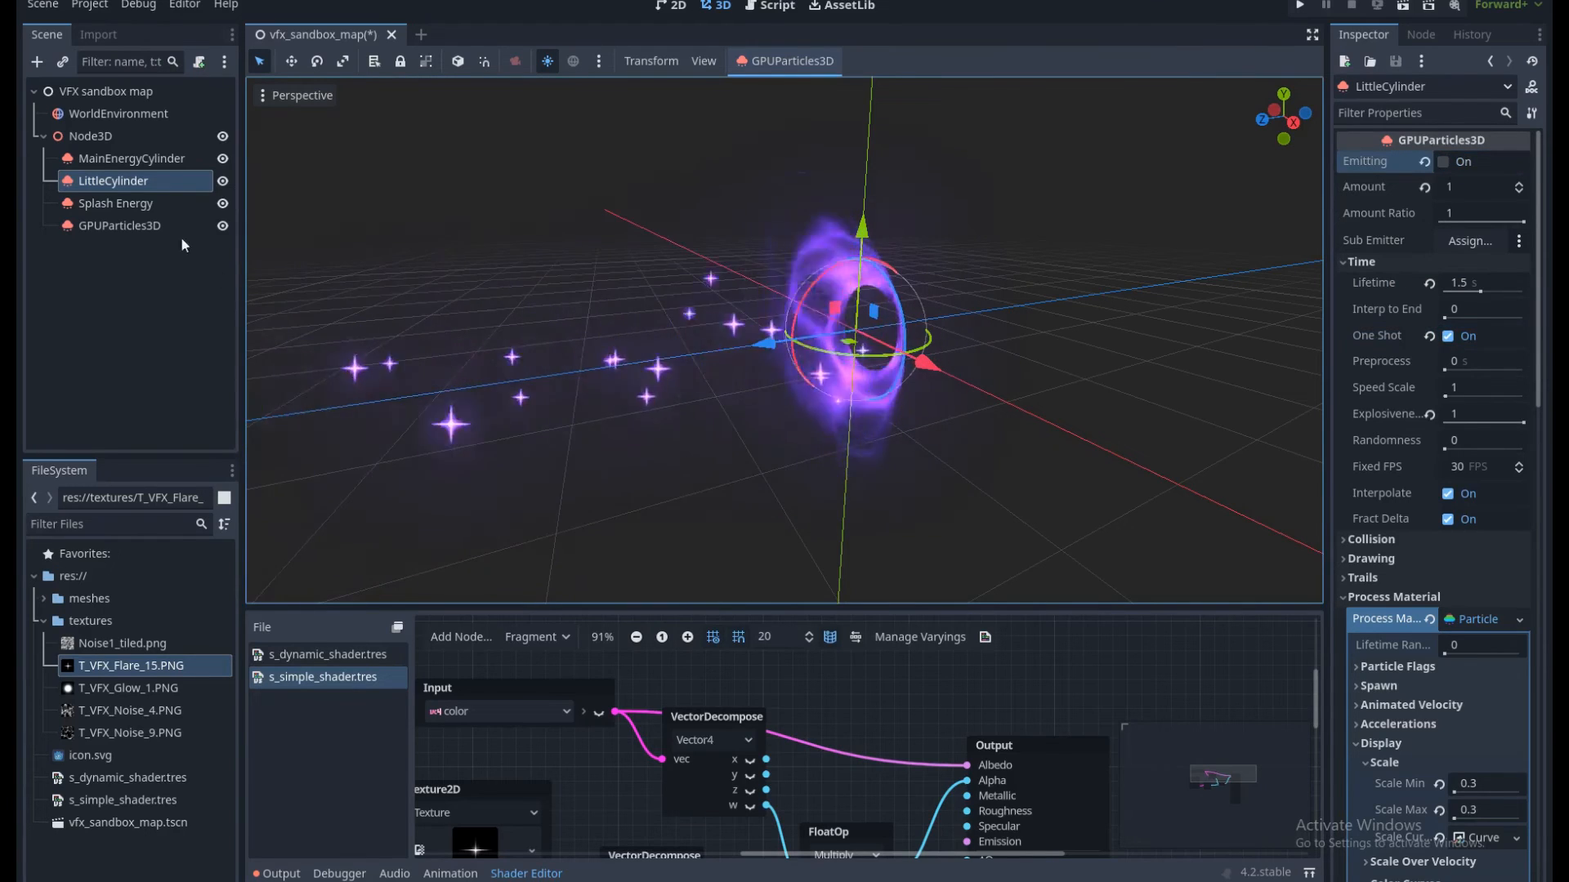
Set the Splash Energy emitter's Explosiveness to 1 and turn on One Shot.
left_click(158, 203)
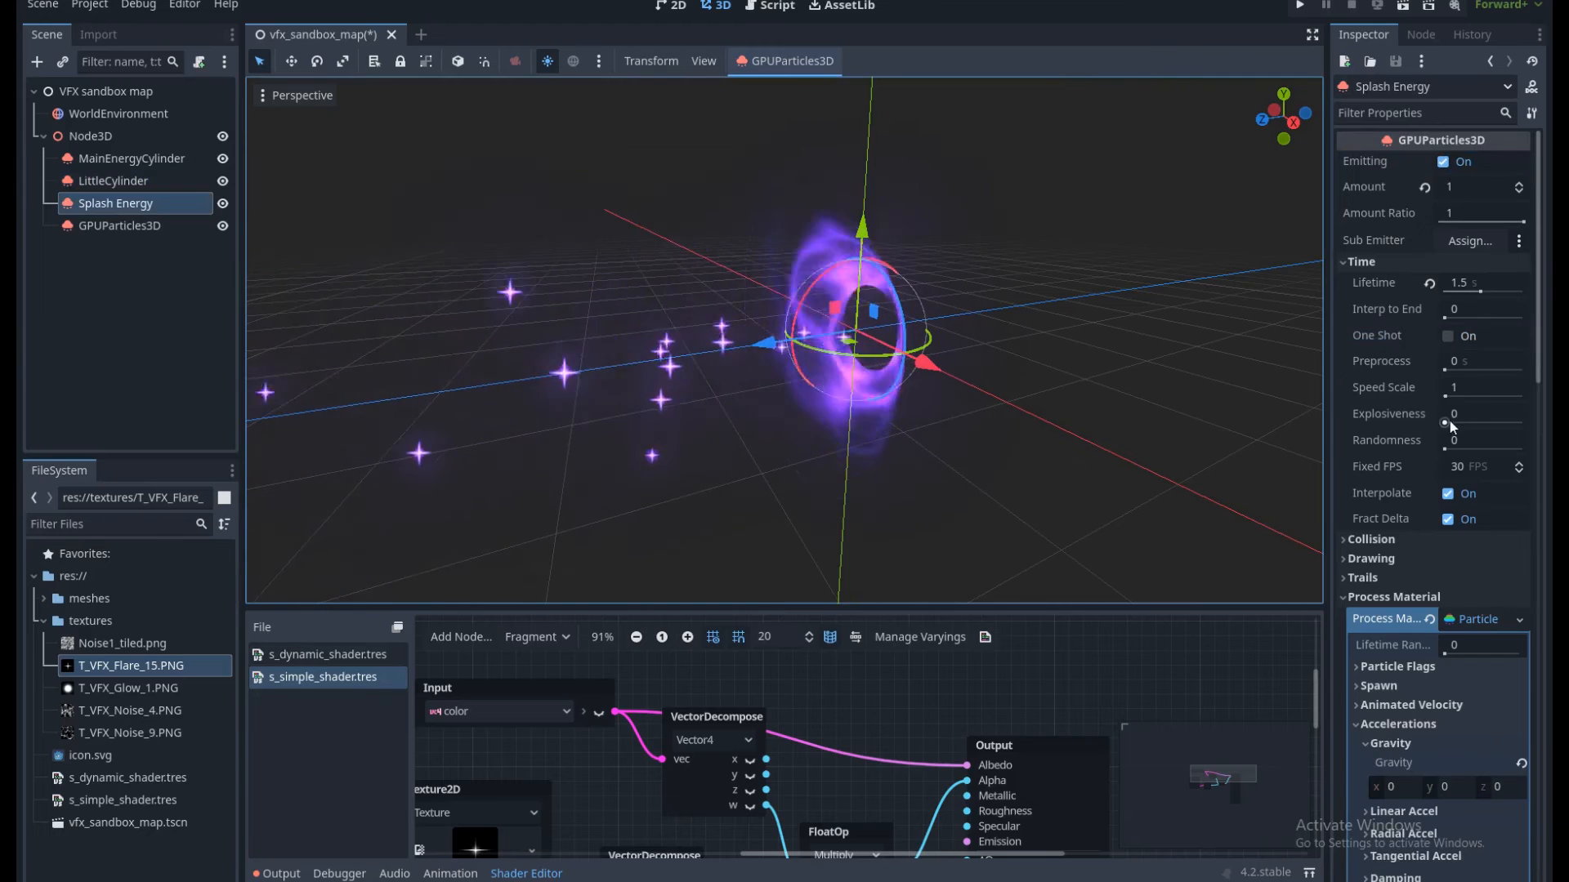
left_click(1447, 336)
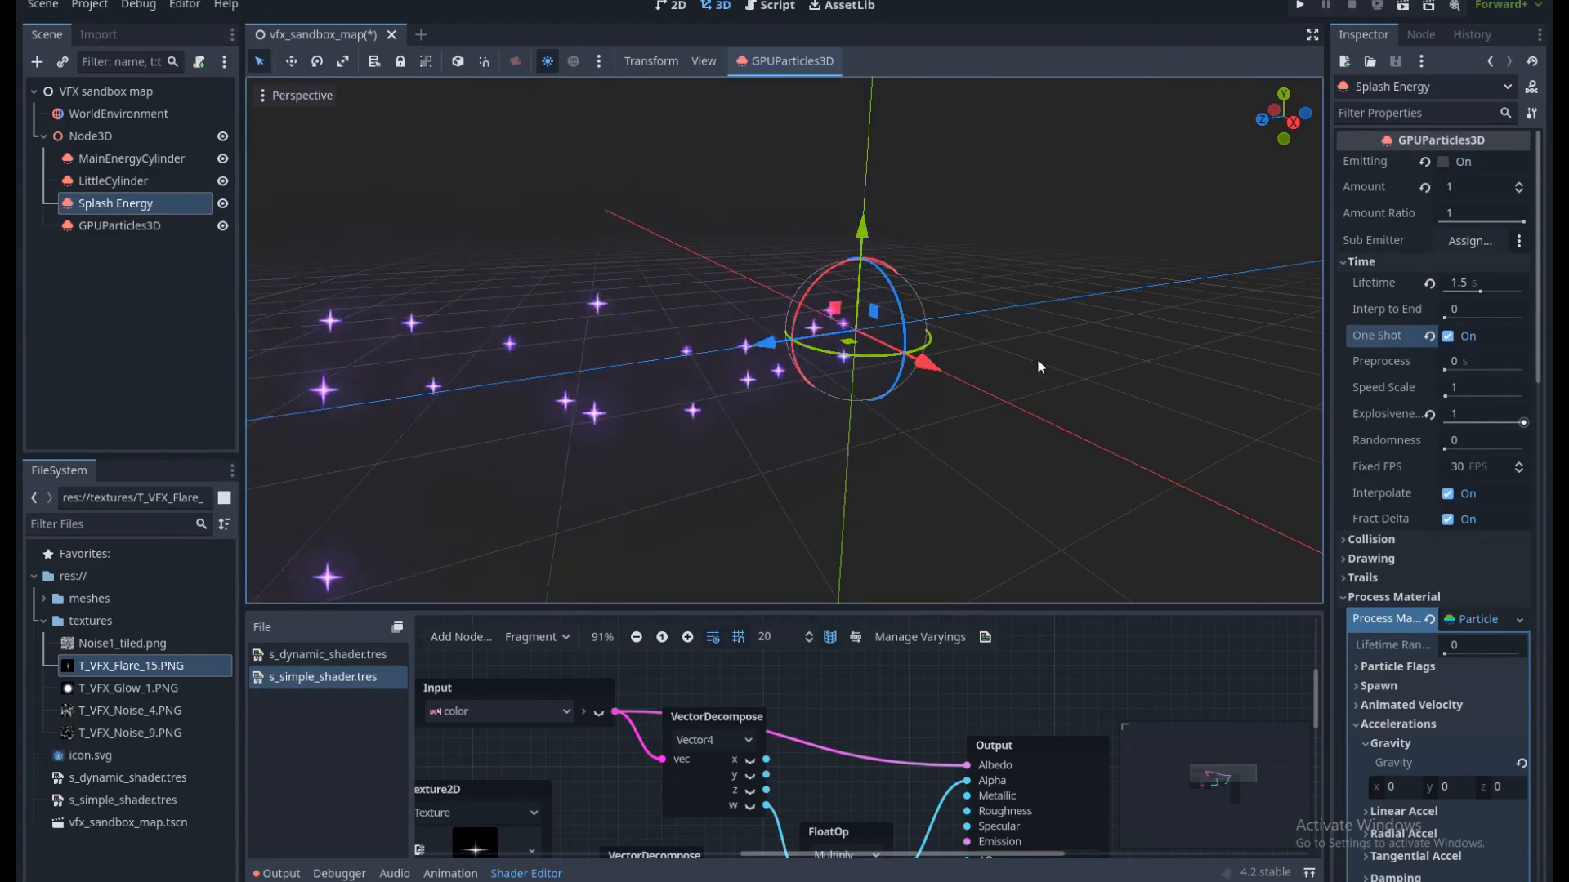
Set the Explosiveness of the flare emitter GPUParticles3D to 0.6 and turn on One Shot.
left_click(111, 232)
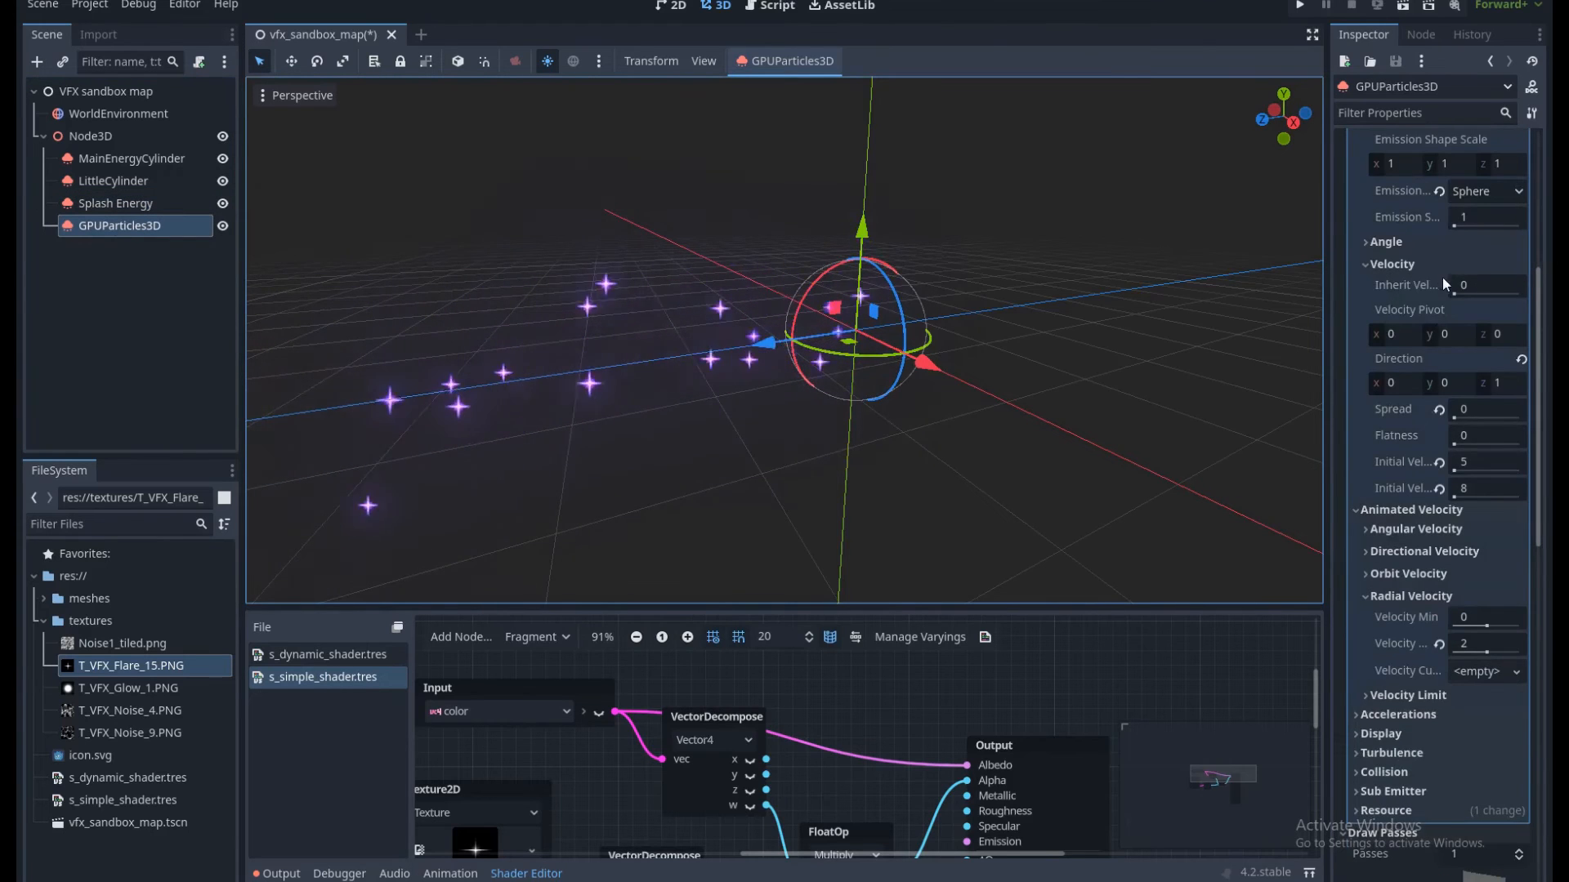
scroll(1450, 288, "up", 8)
left_click(1361, 261)
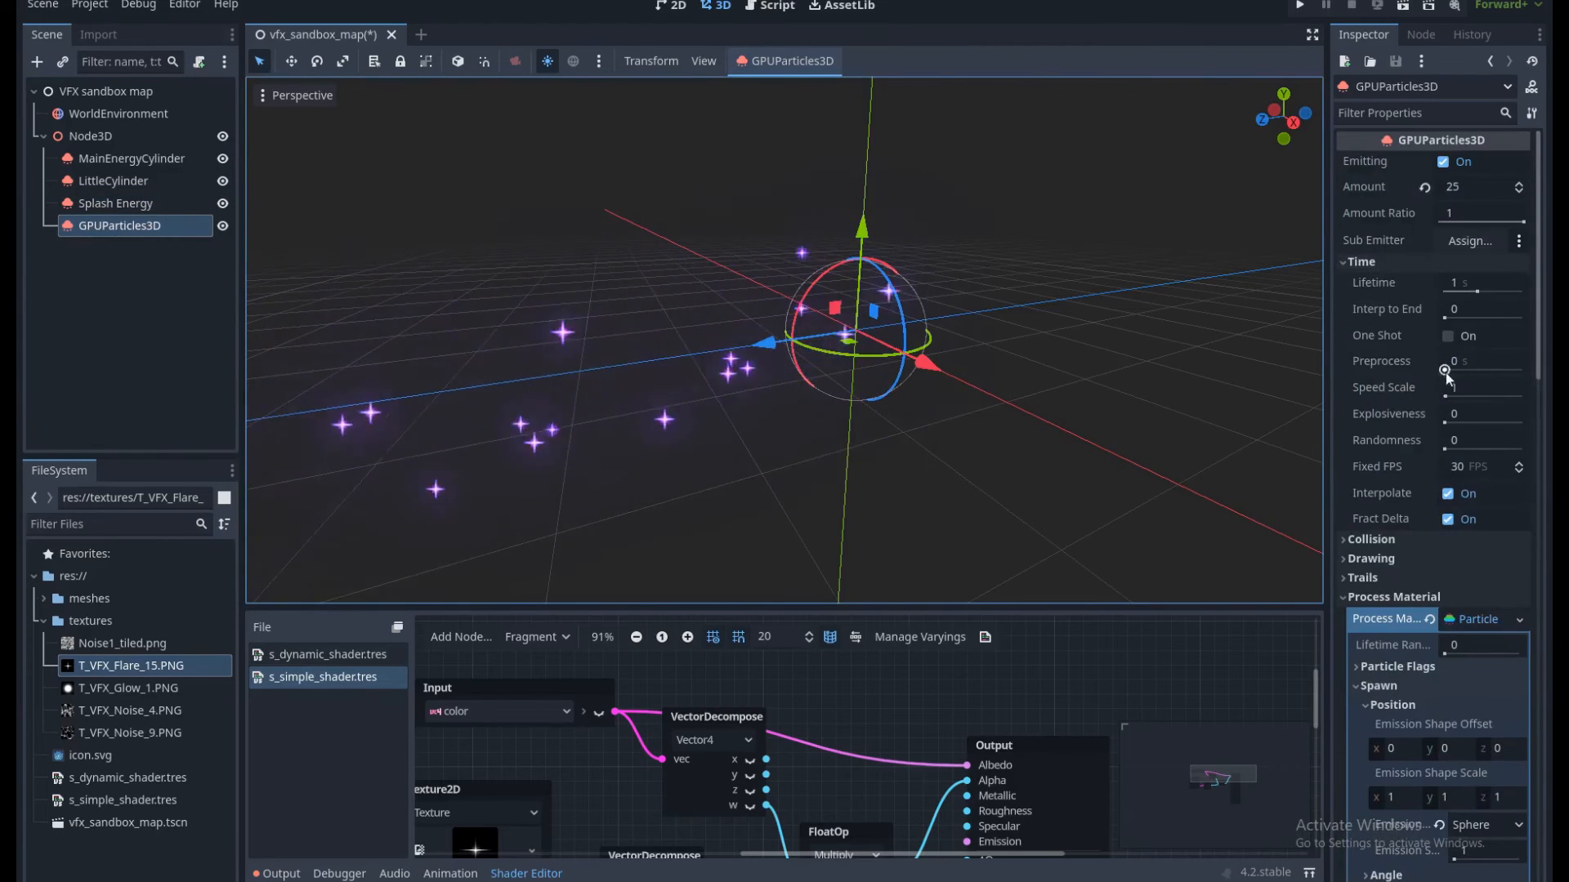
left_click(1476, 414)
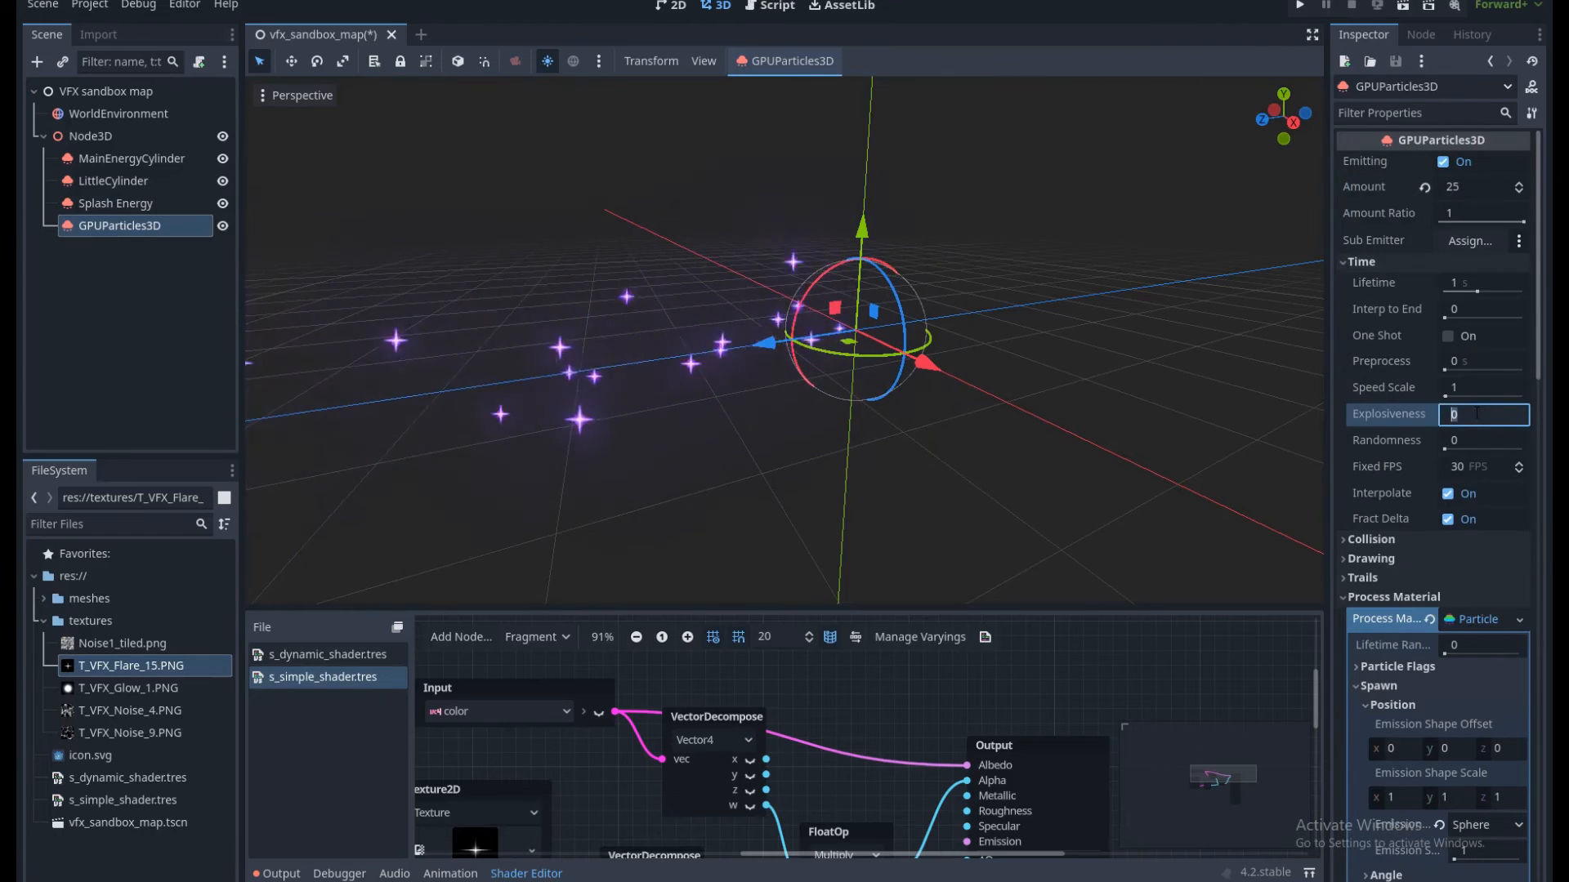
type("0.6")
key("Return")
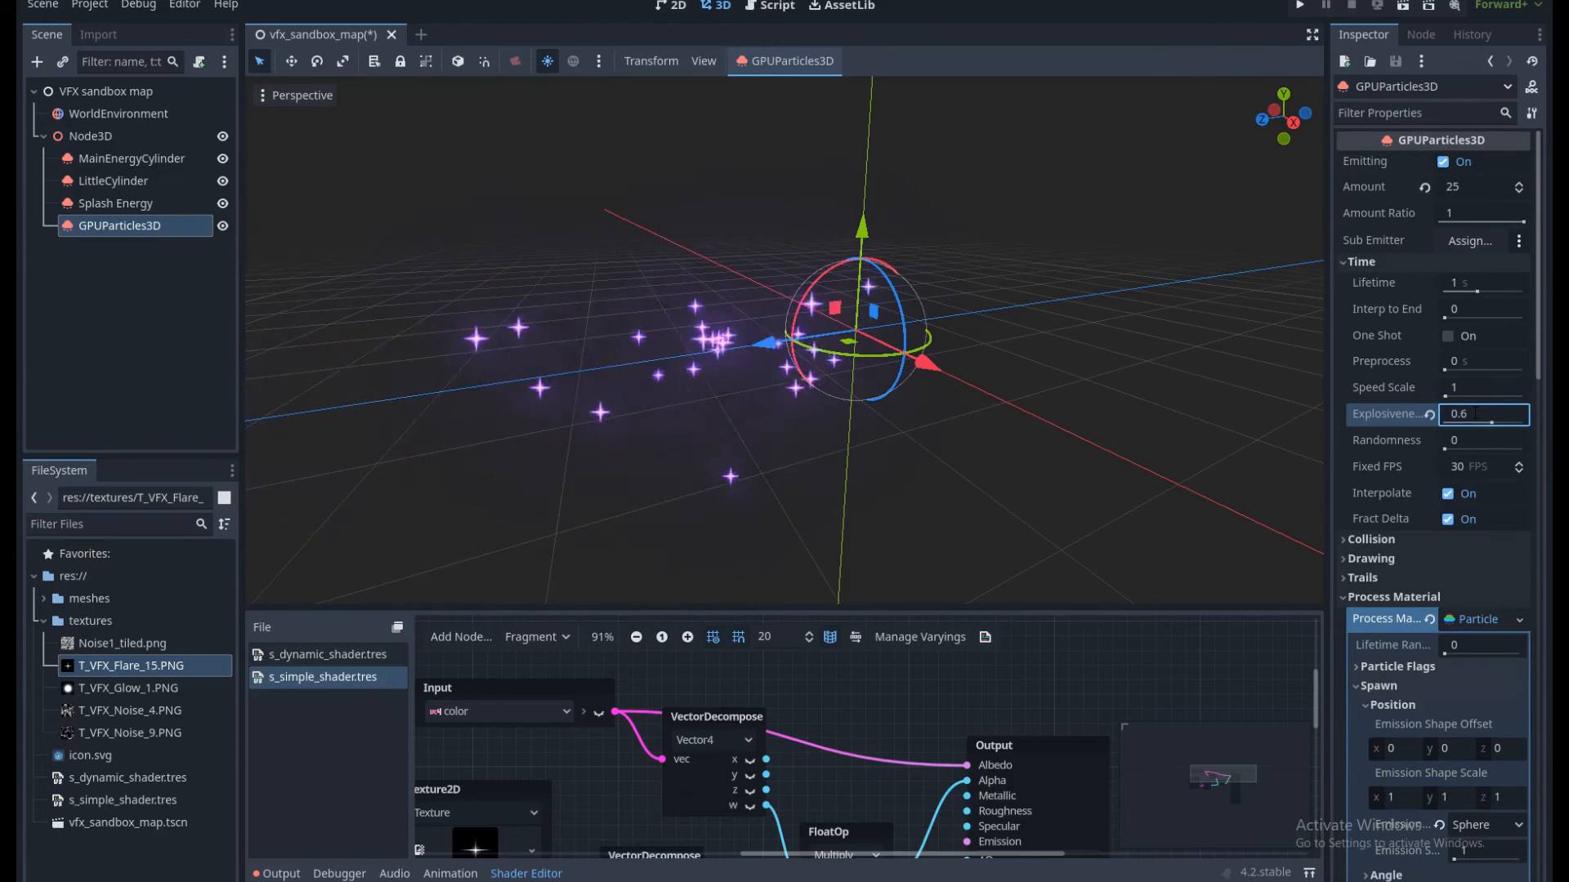
left_click(1447, 336)
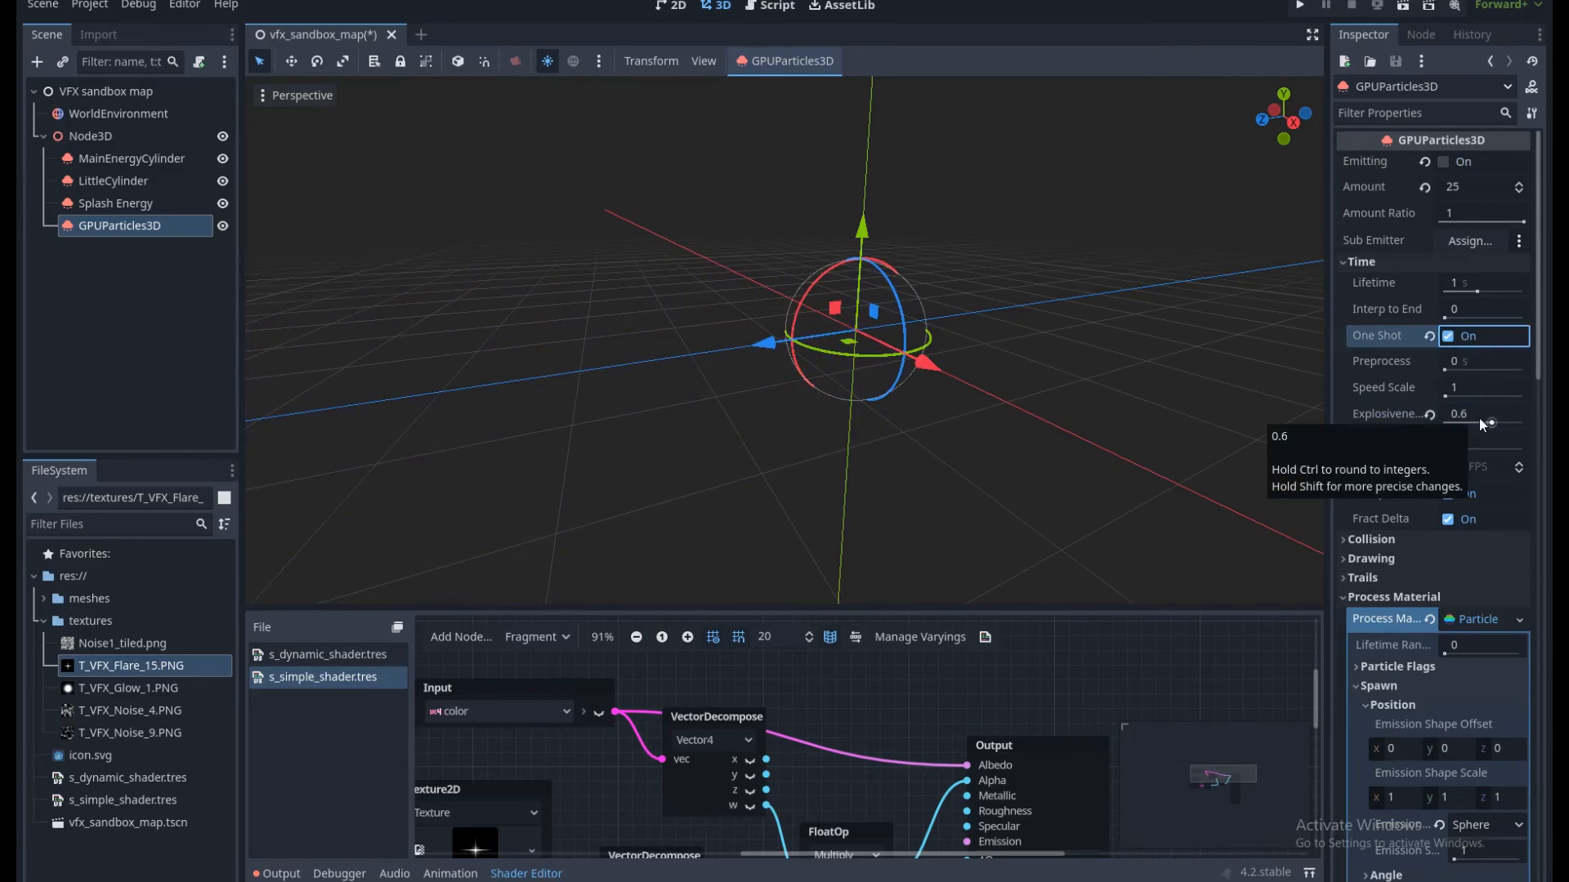
Lower the flare emitter's Explosiveness to 0.2 and replay its emission to test it.
left_click_drag(1480, 419, 1462, 424)
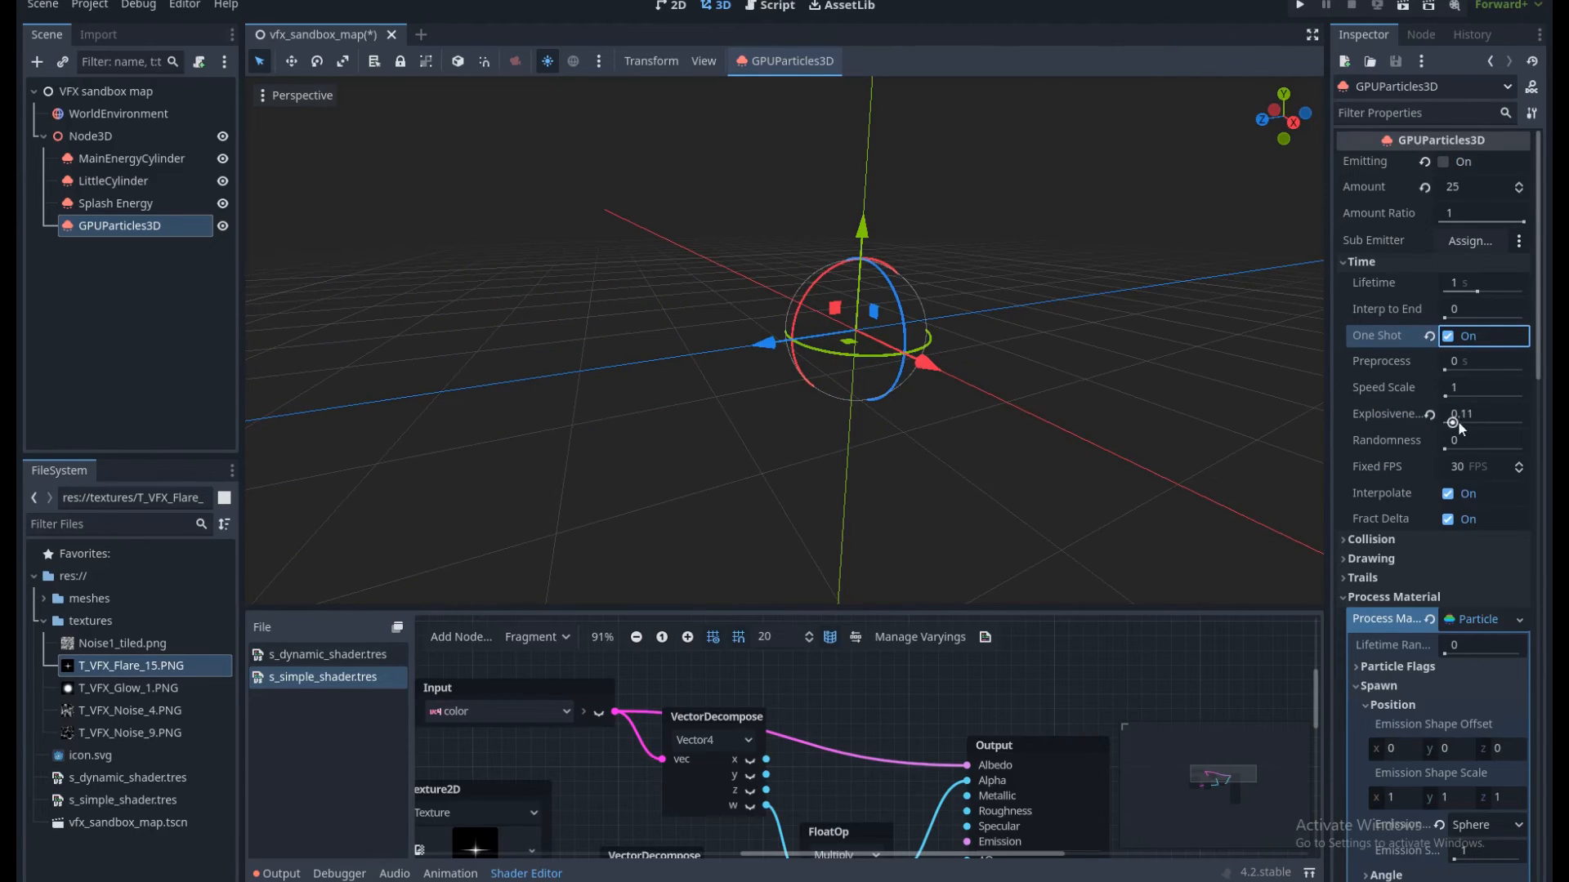
left_click(1472, 415)
type(".2")
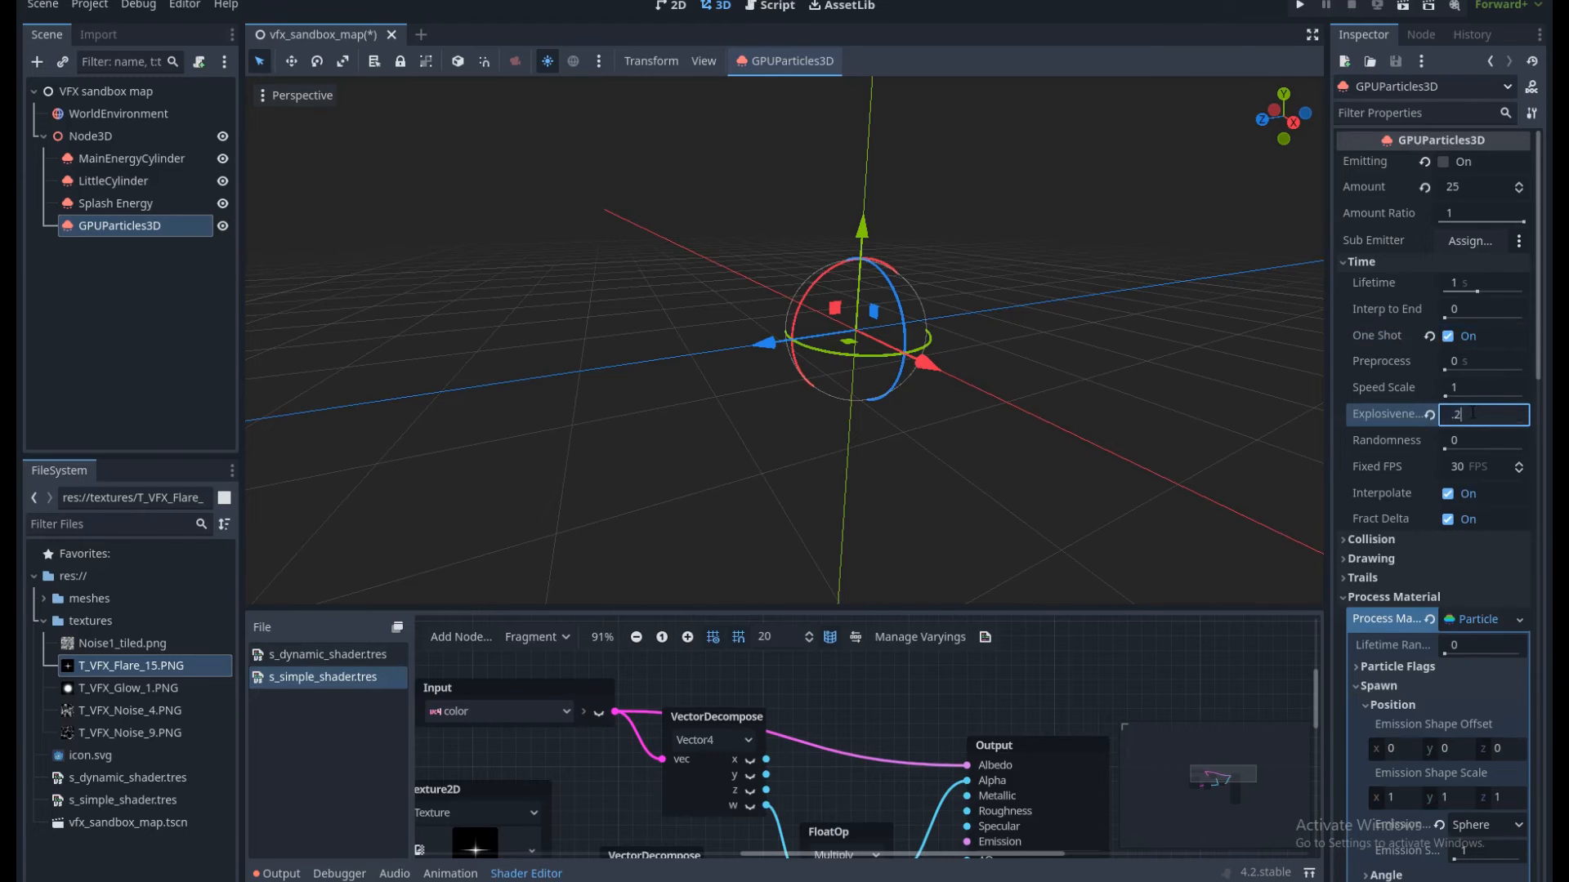
left_click(1446, 162)
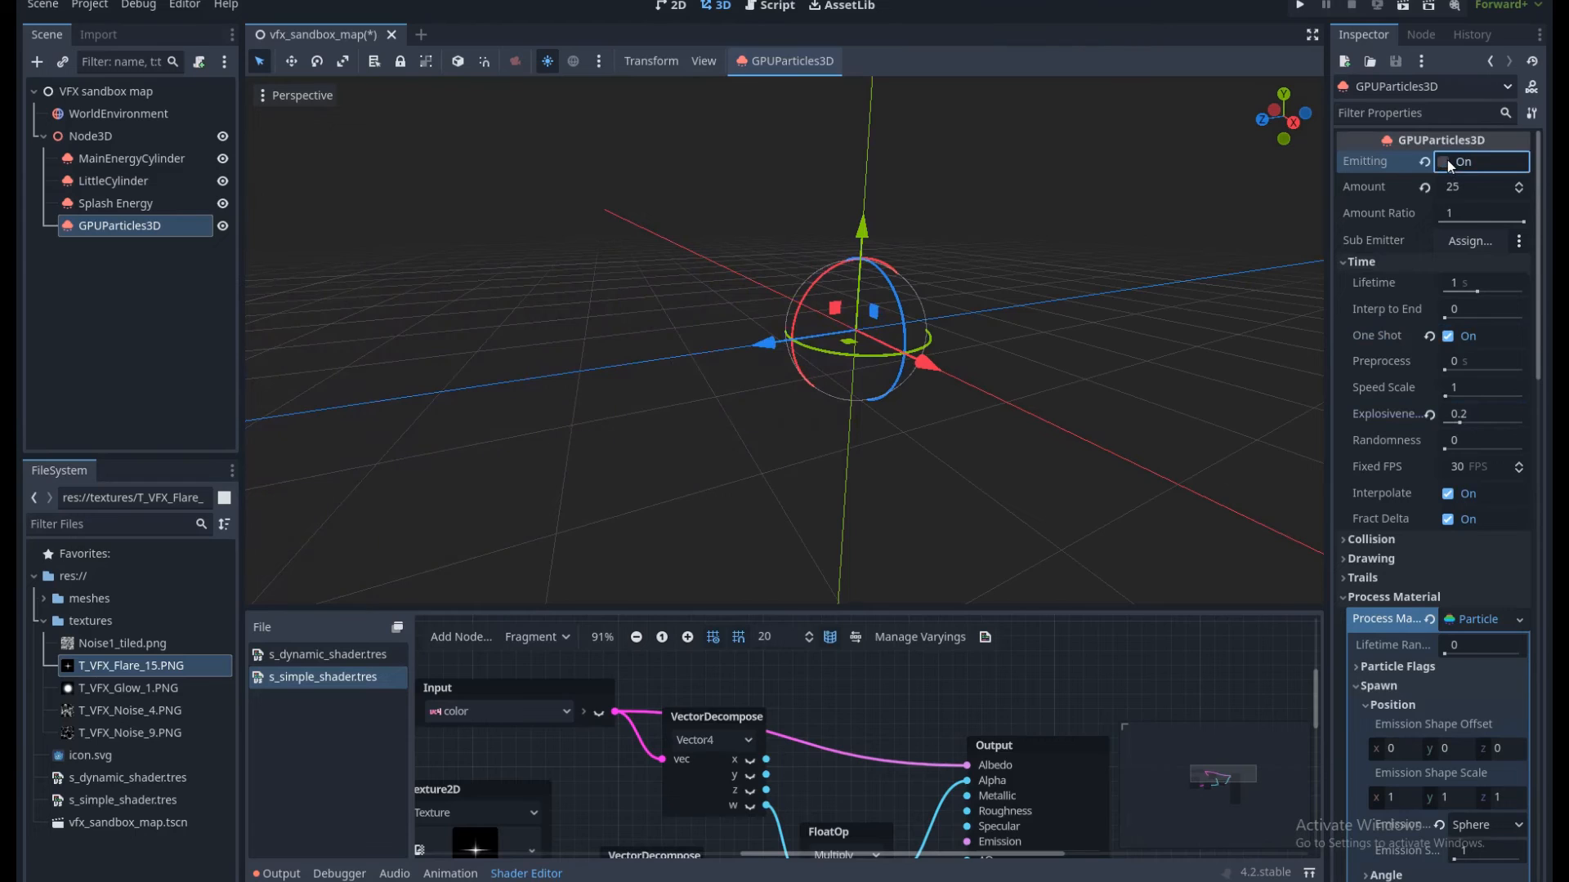
left_click(1444, 162)
Raise the flare emitter's Amount to 50 and replay its emission.
left_click(1463, 188)
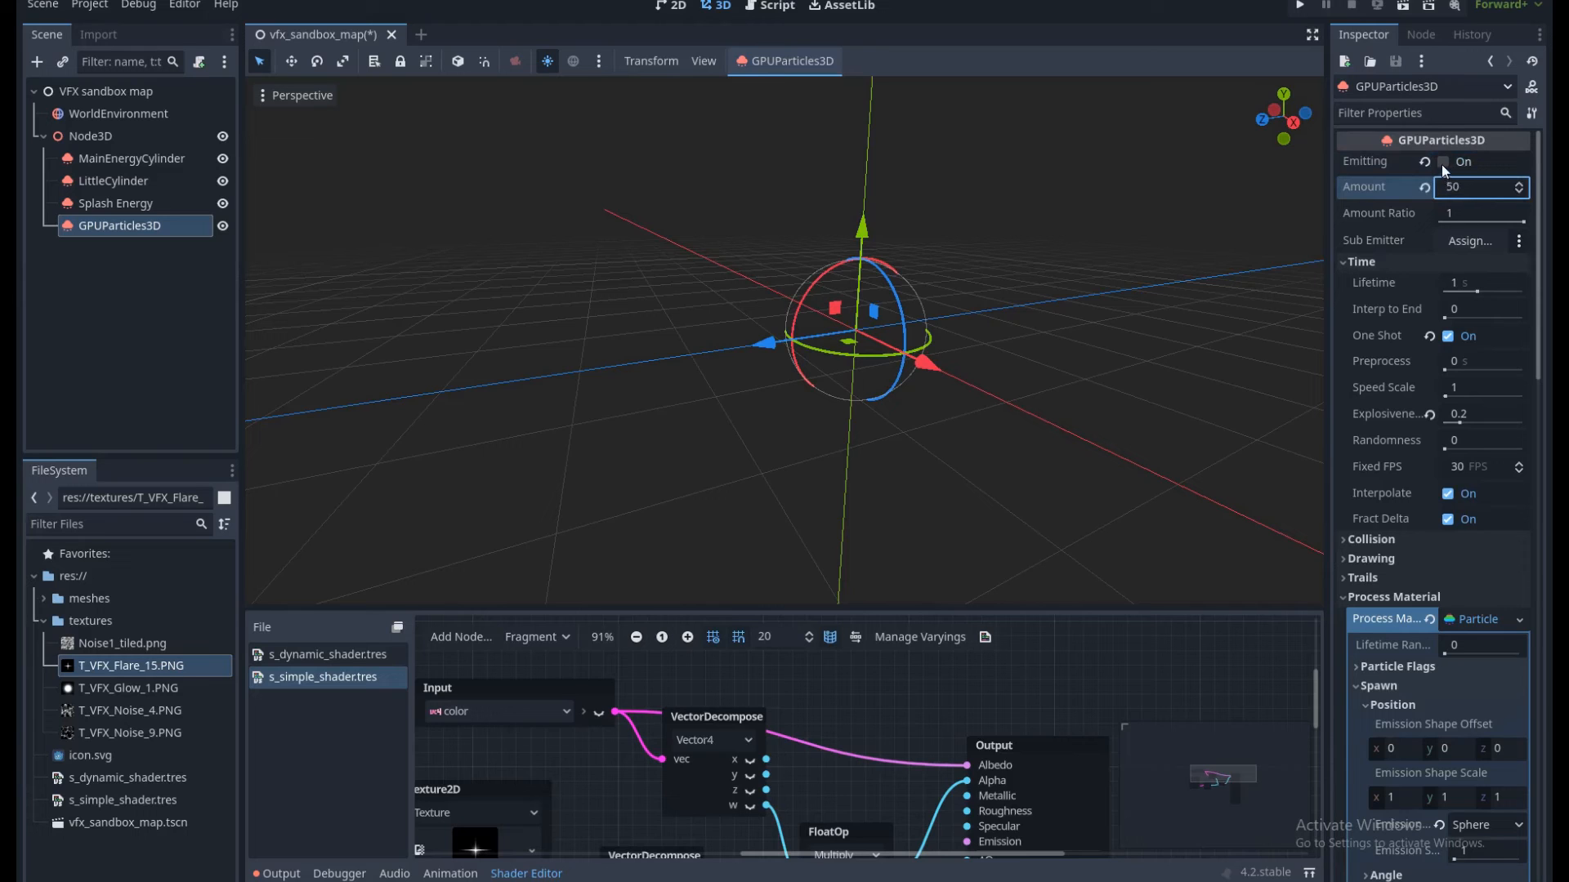
left_click(1442, 162)
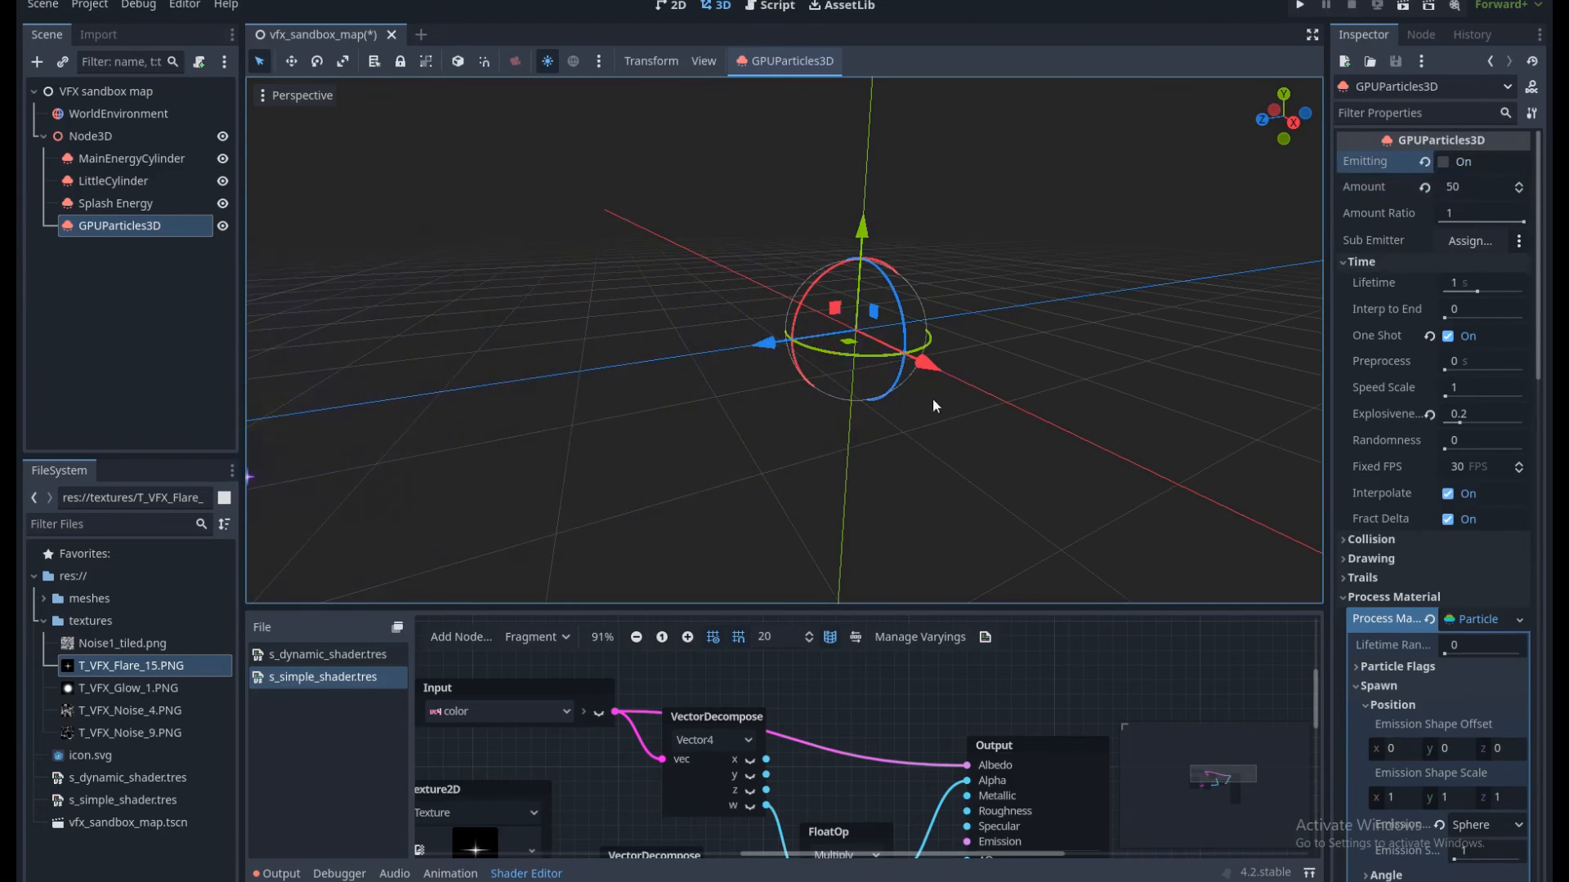
middle_click_drag(933, 400, 914, 439)
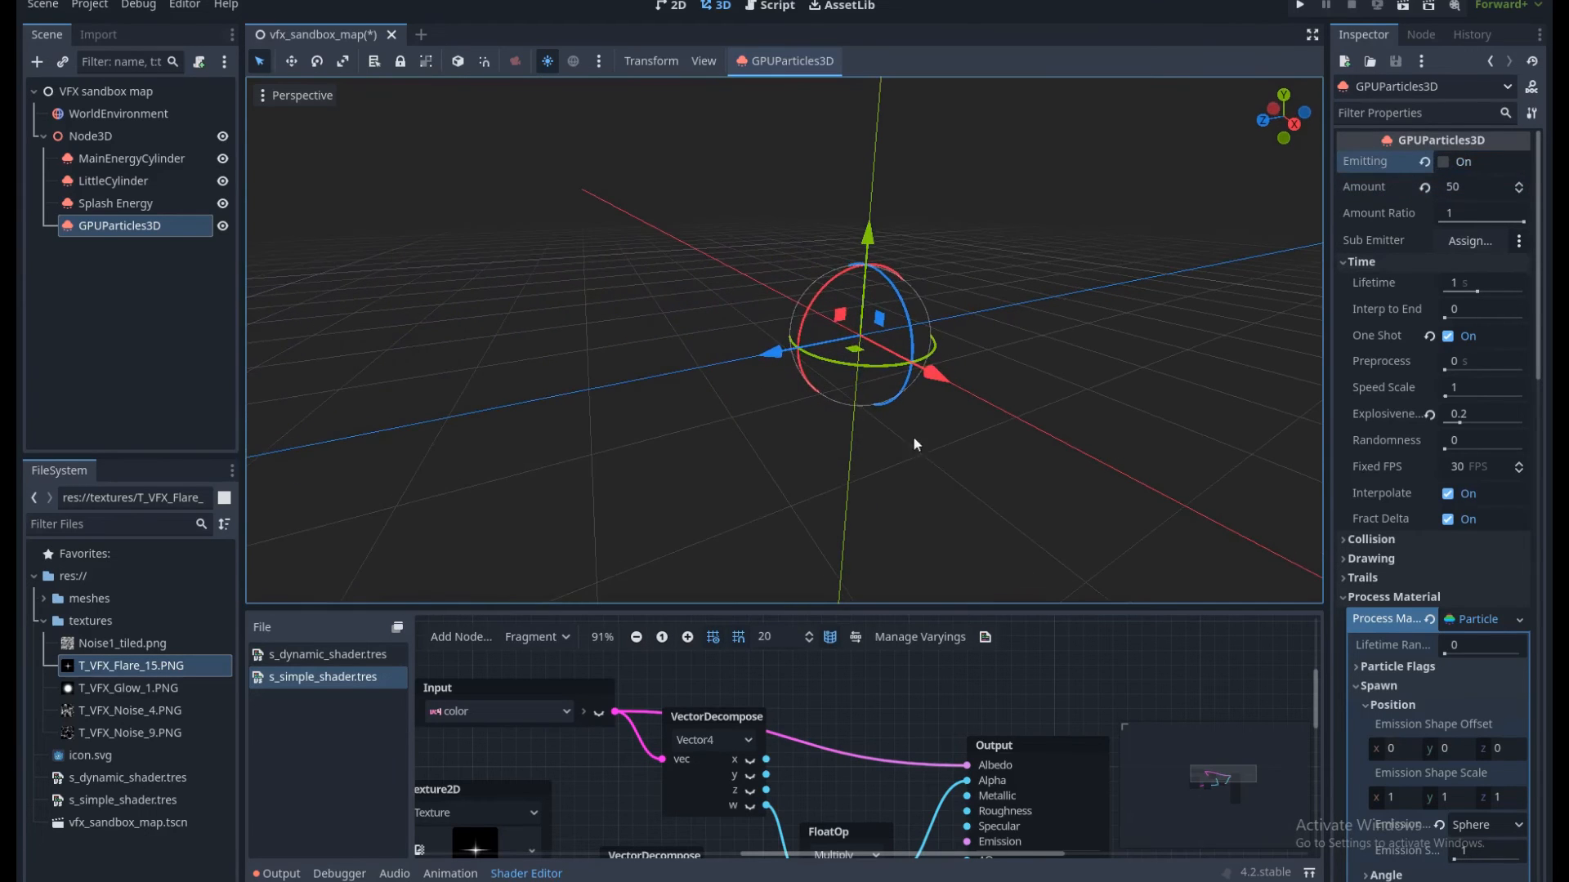
Save the scene, select MainEnergyCylinder and collapse the shader editor to enlarge the 3D view.
left_click(154, 159)
left_click(153, 181)
left_click(155, 222)
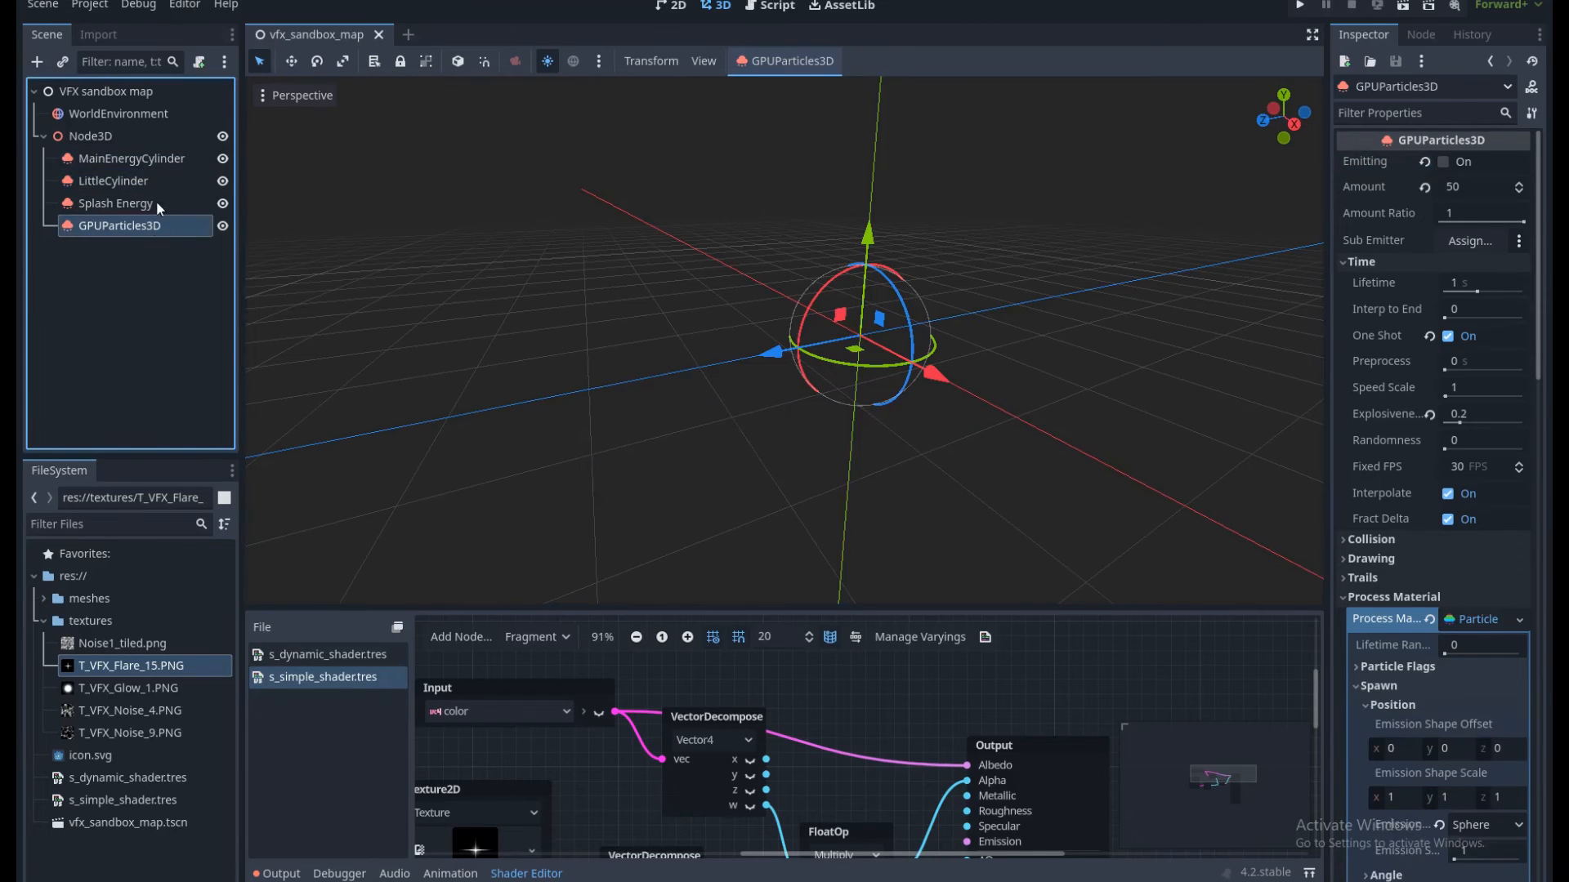
key("ctrl+s")
left_click(360, 268)
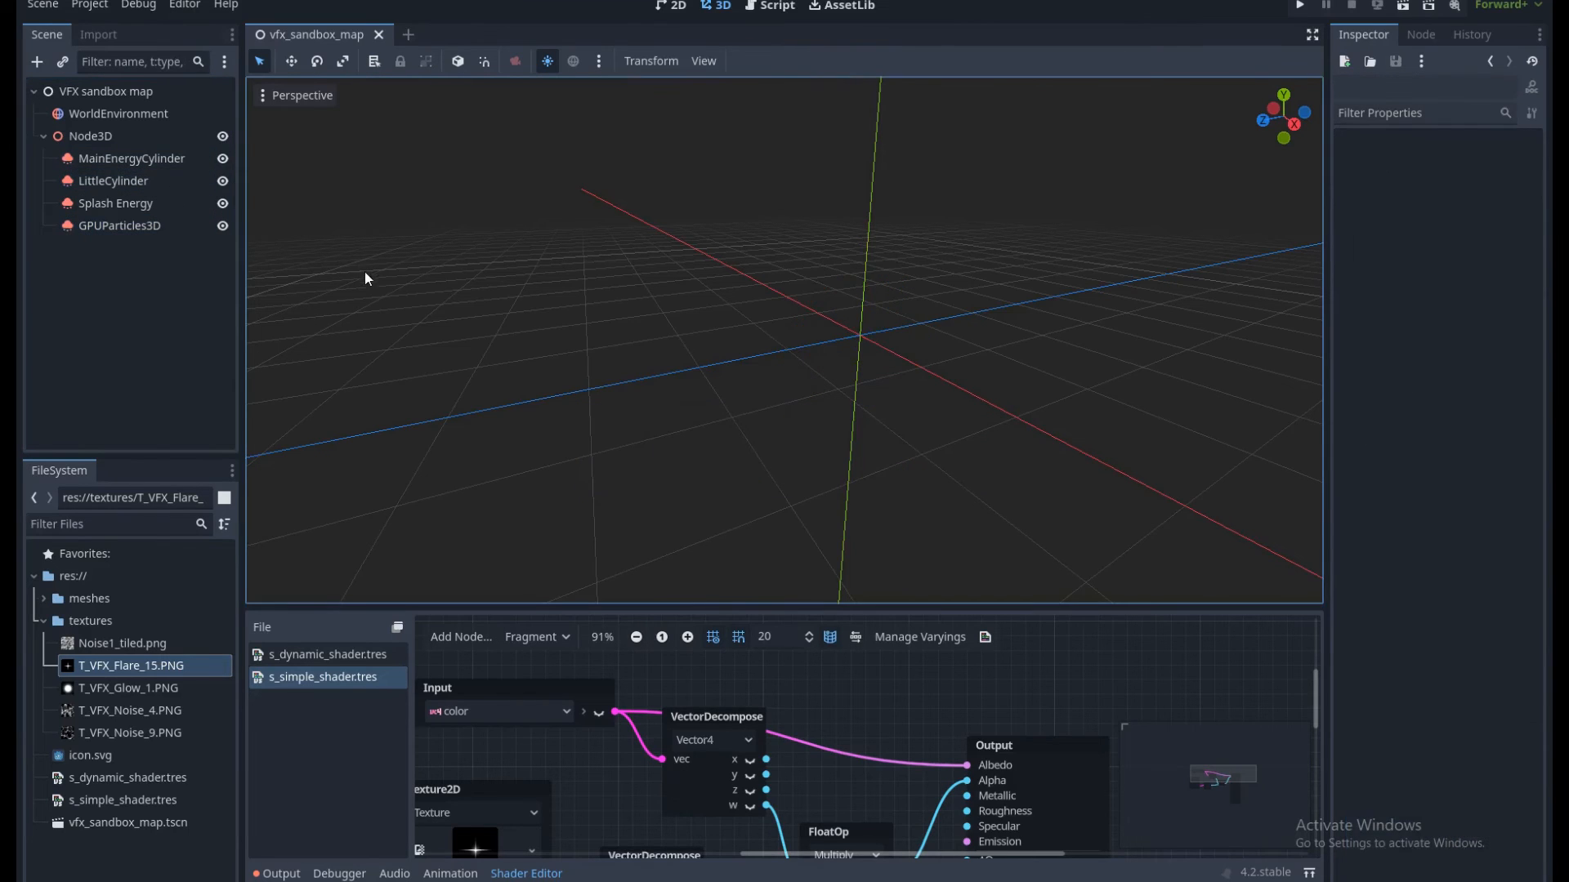
left_click(164, 160)
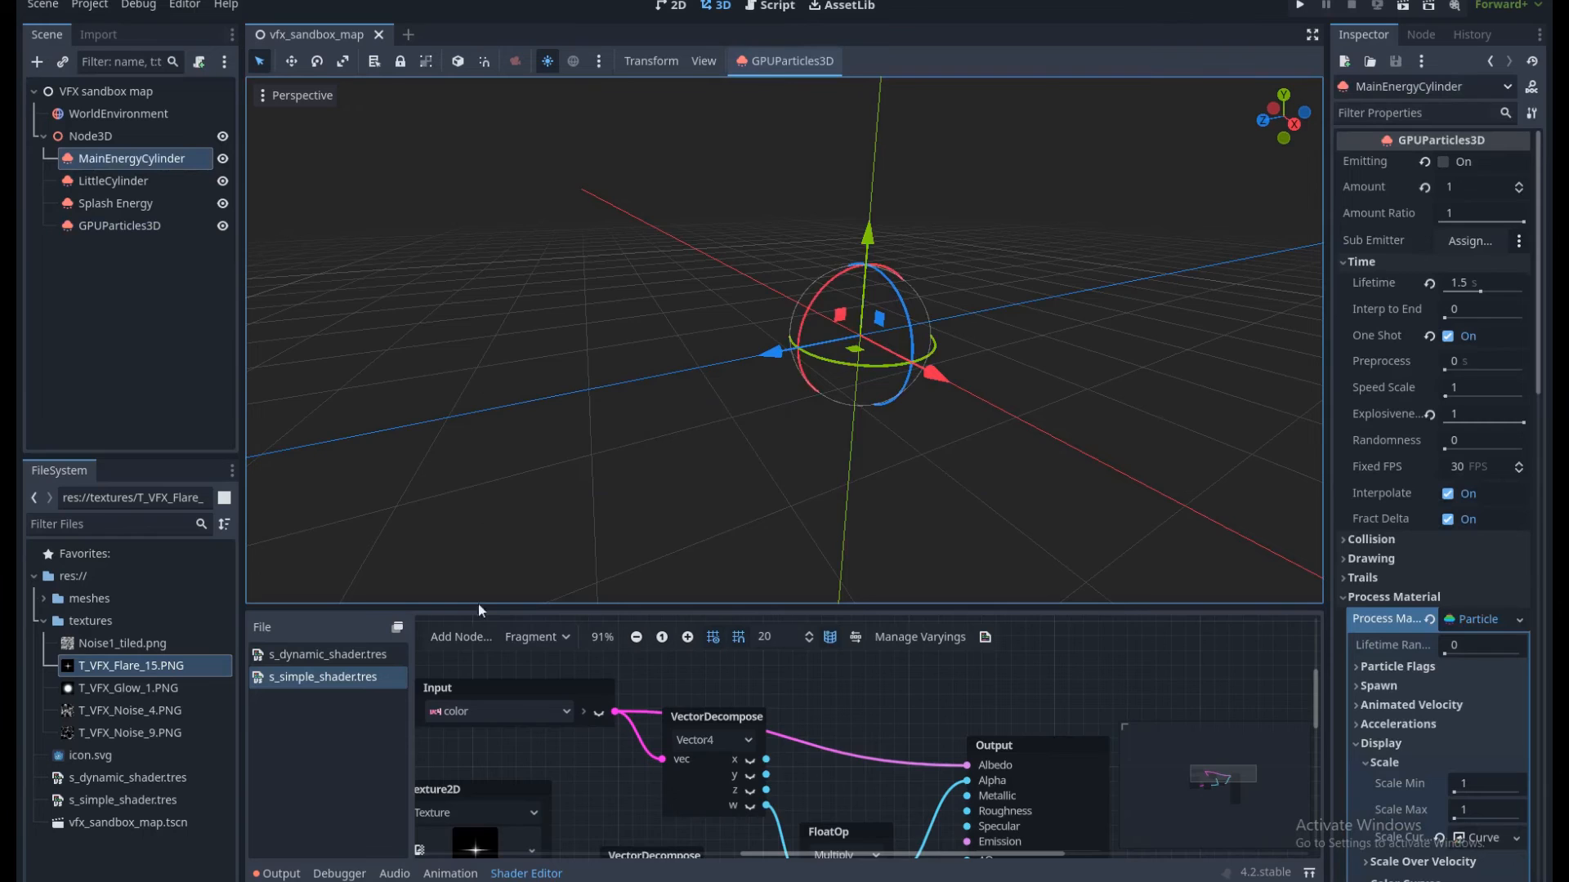
left_click(526, 873)
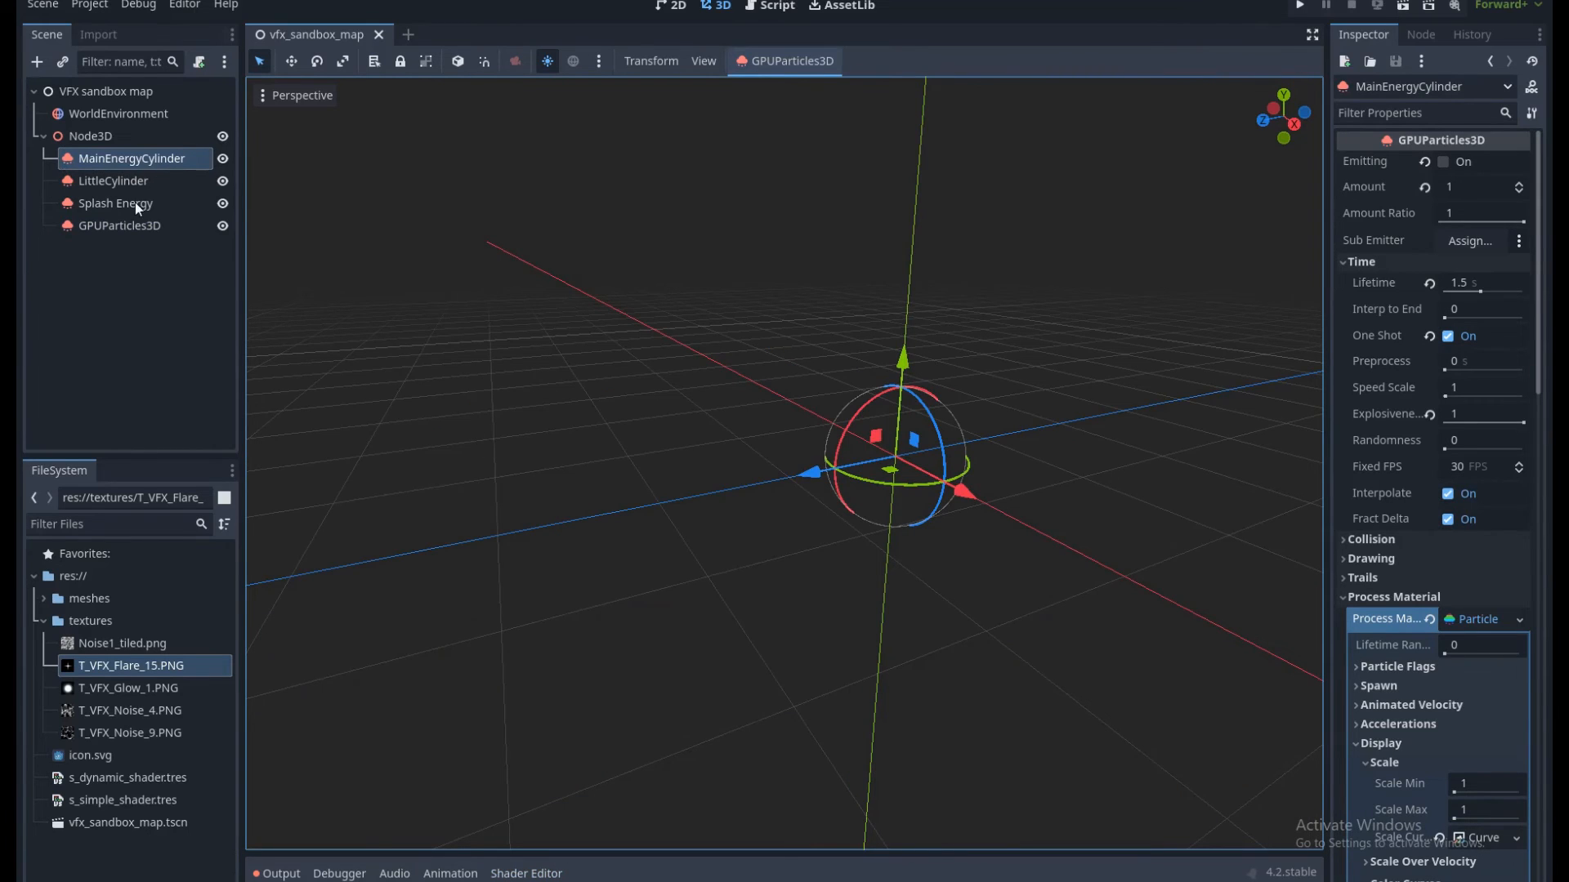
Add an AnimationPlayer node as a child of the VFX sandbox map root.
left_click(141, 95)
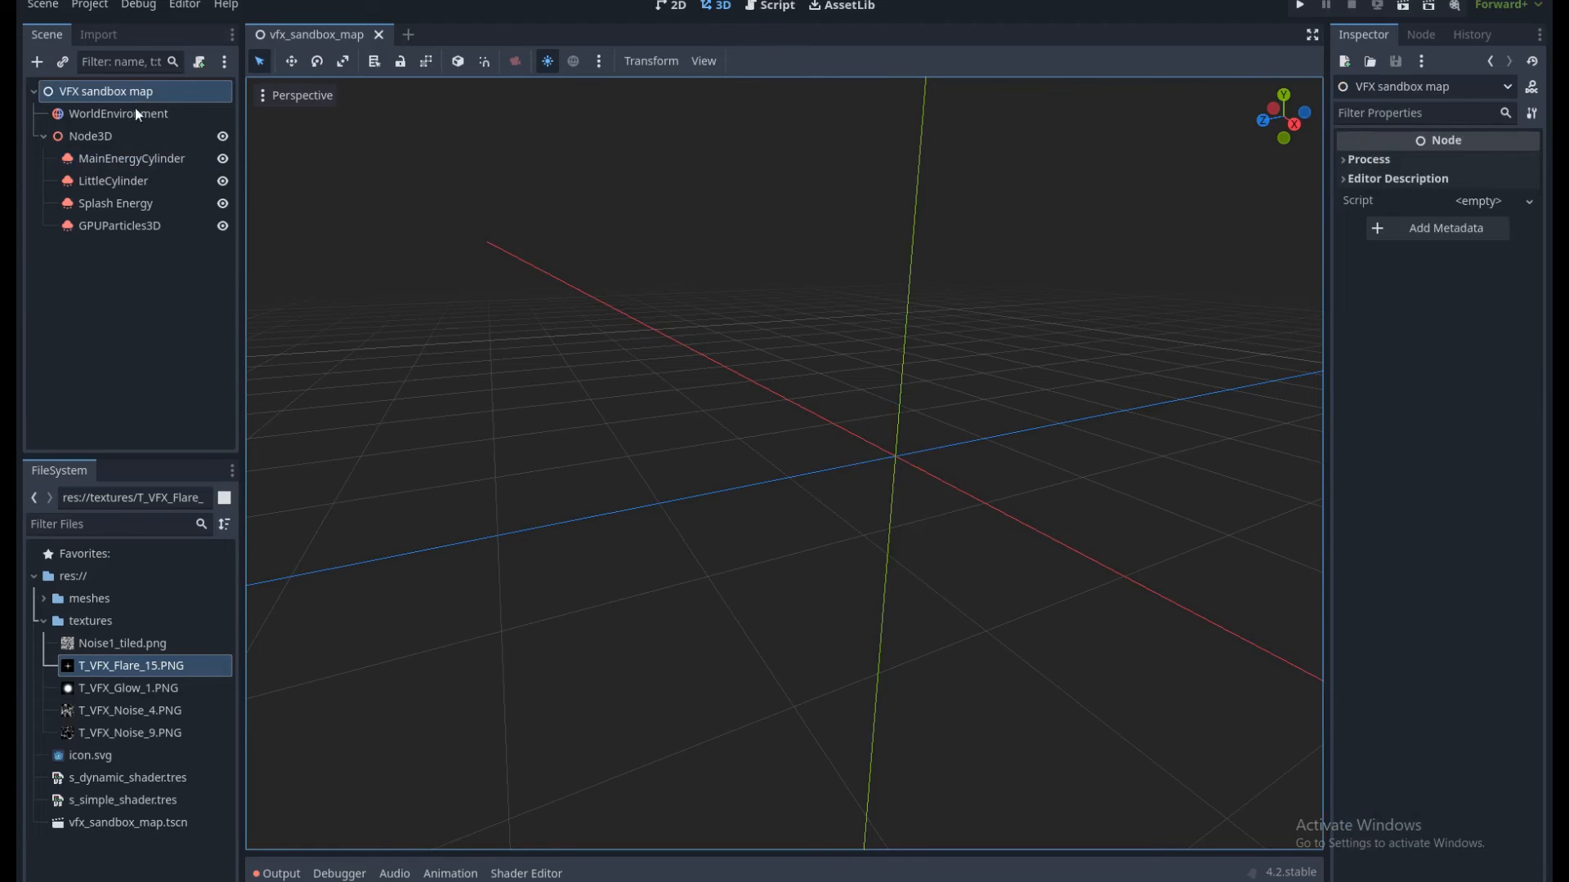
key("ctrl+a")
type("an")
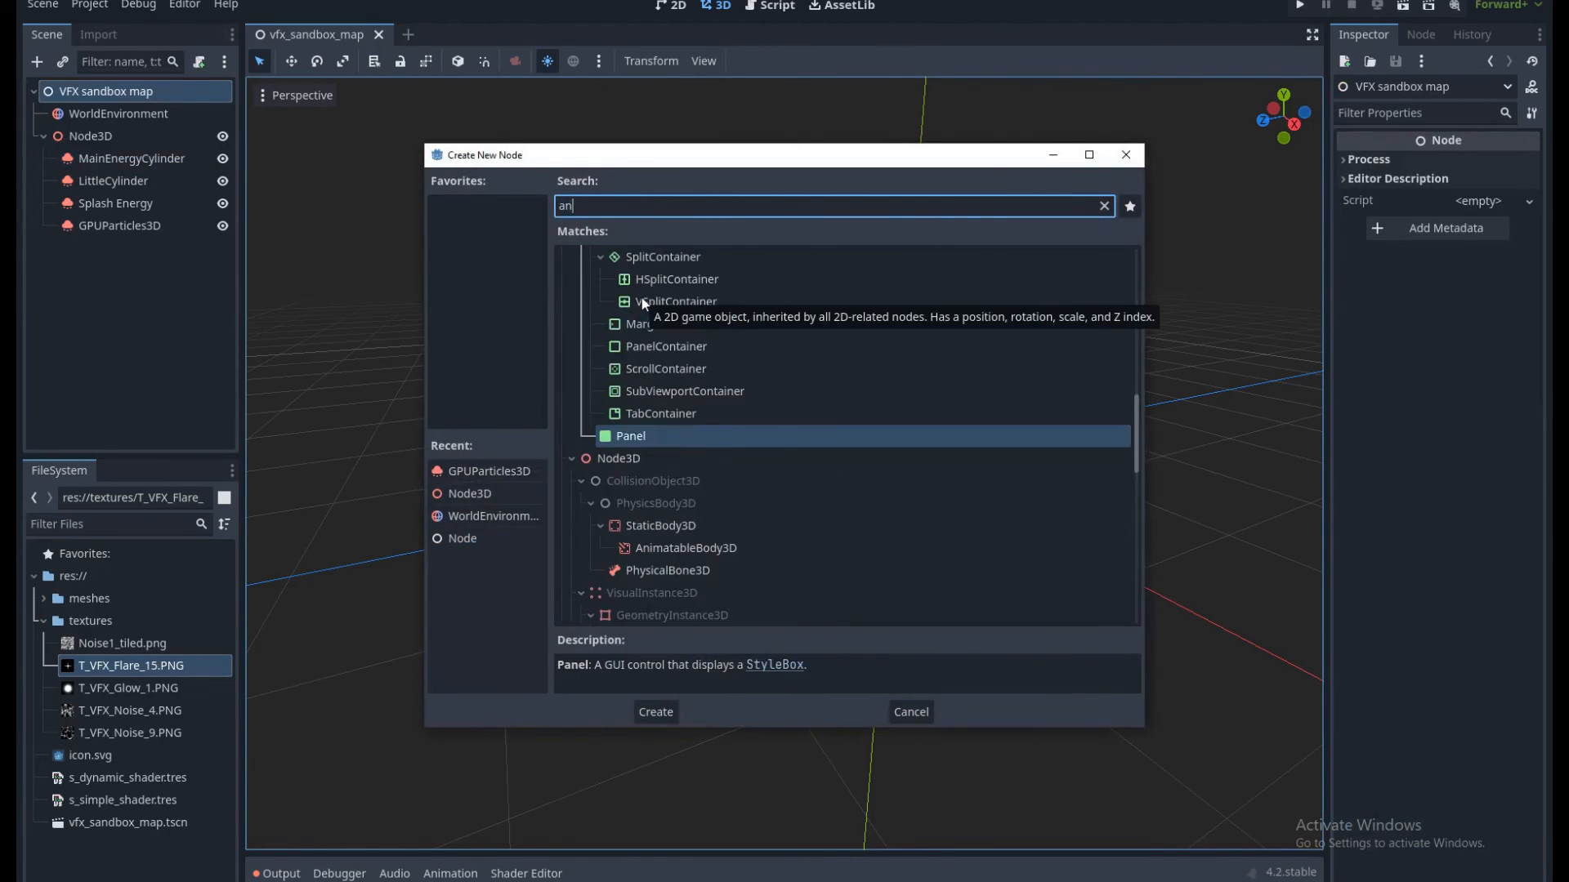
type("m")
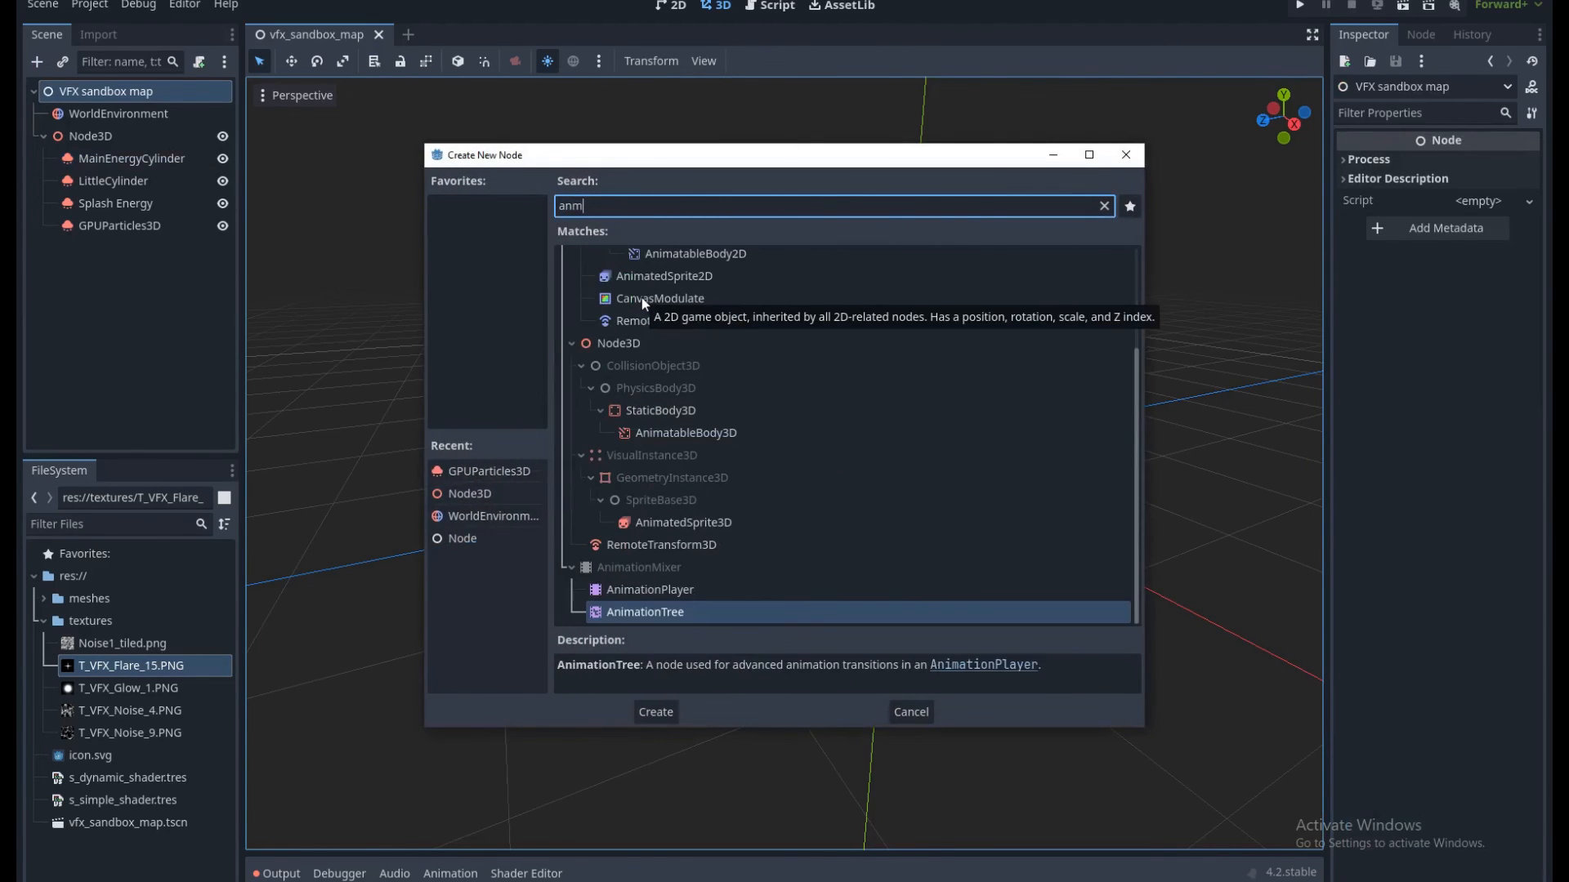
double_click(646, 590)
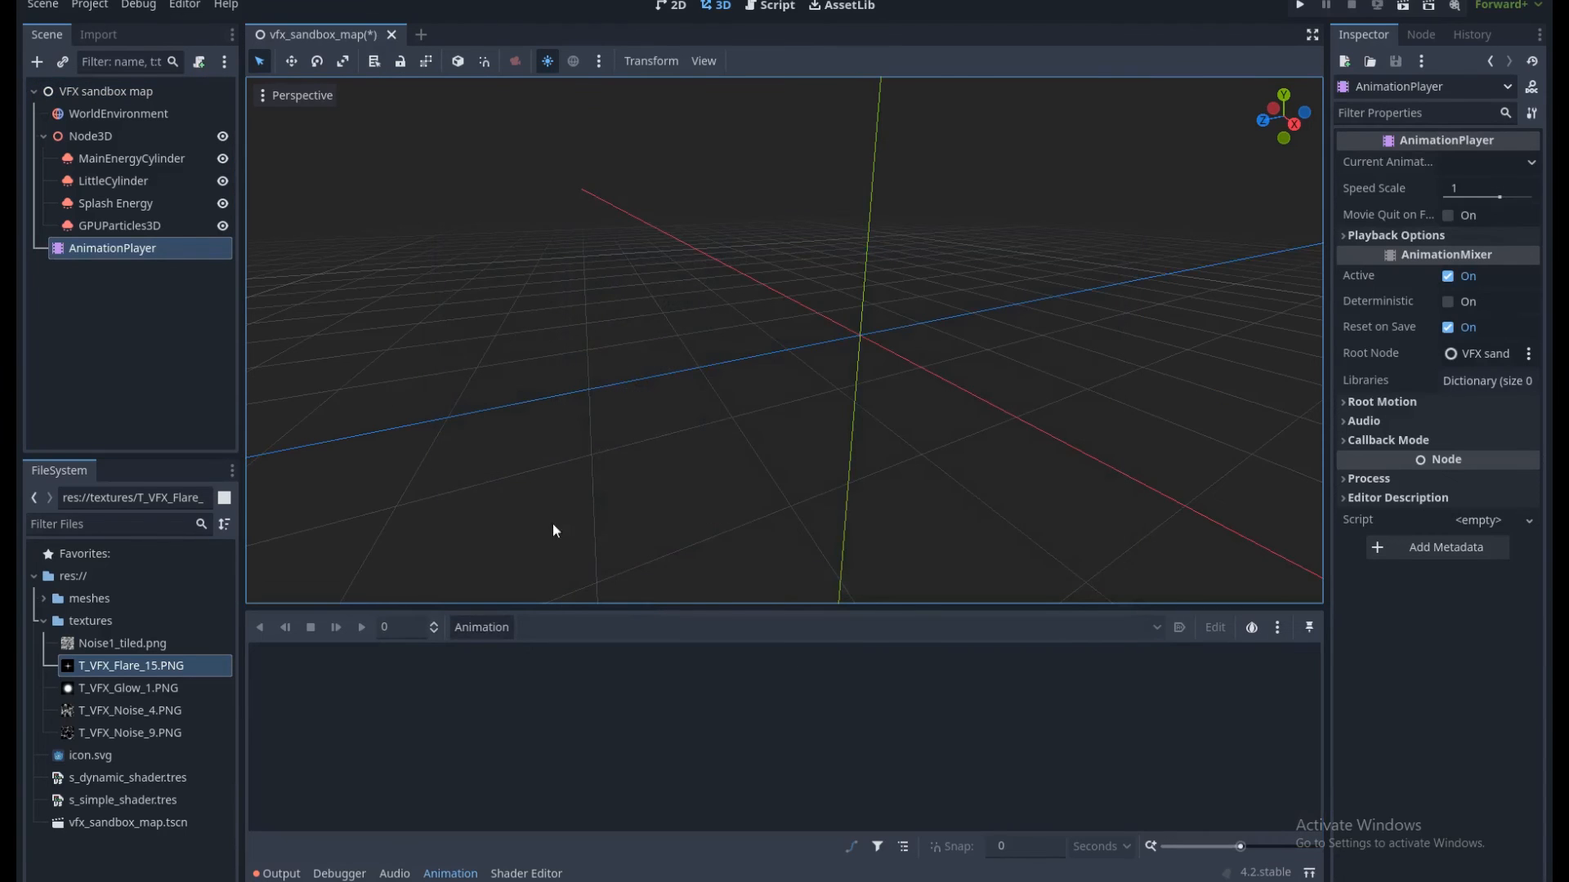
Create a new animation named "Beam Effect" in the AnimationPlayer.
left_click(491, 628)
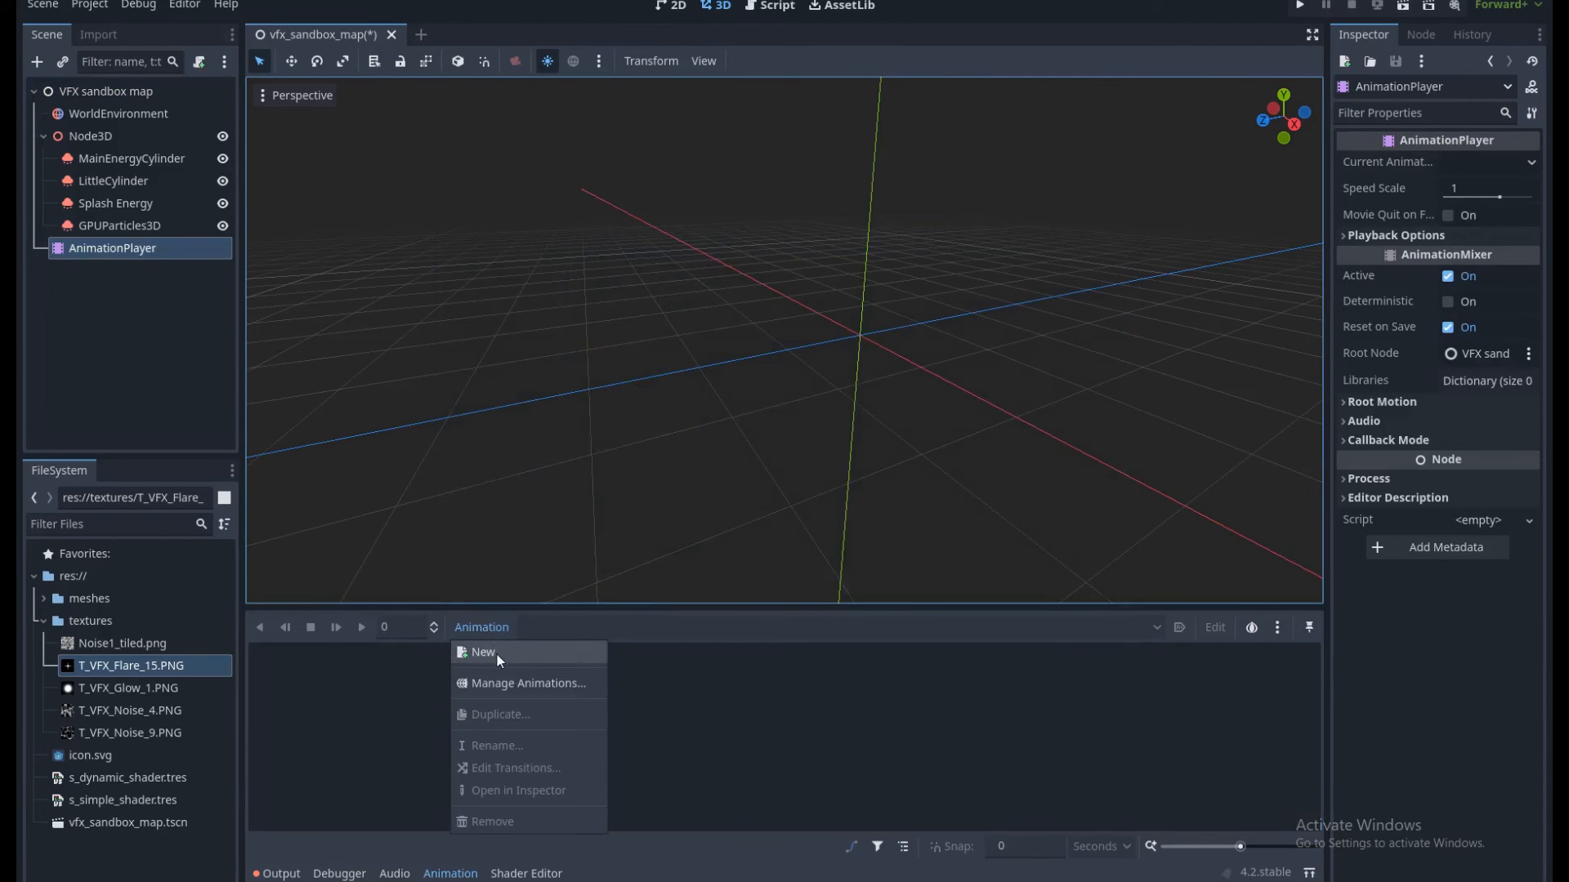
left_click(497, 654)
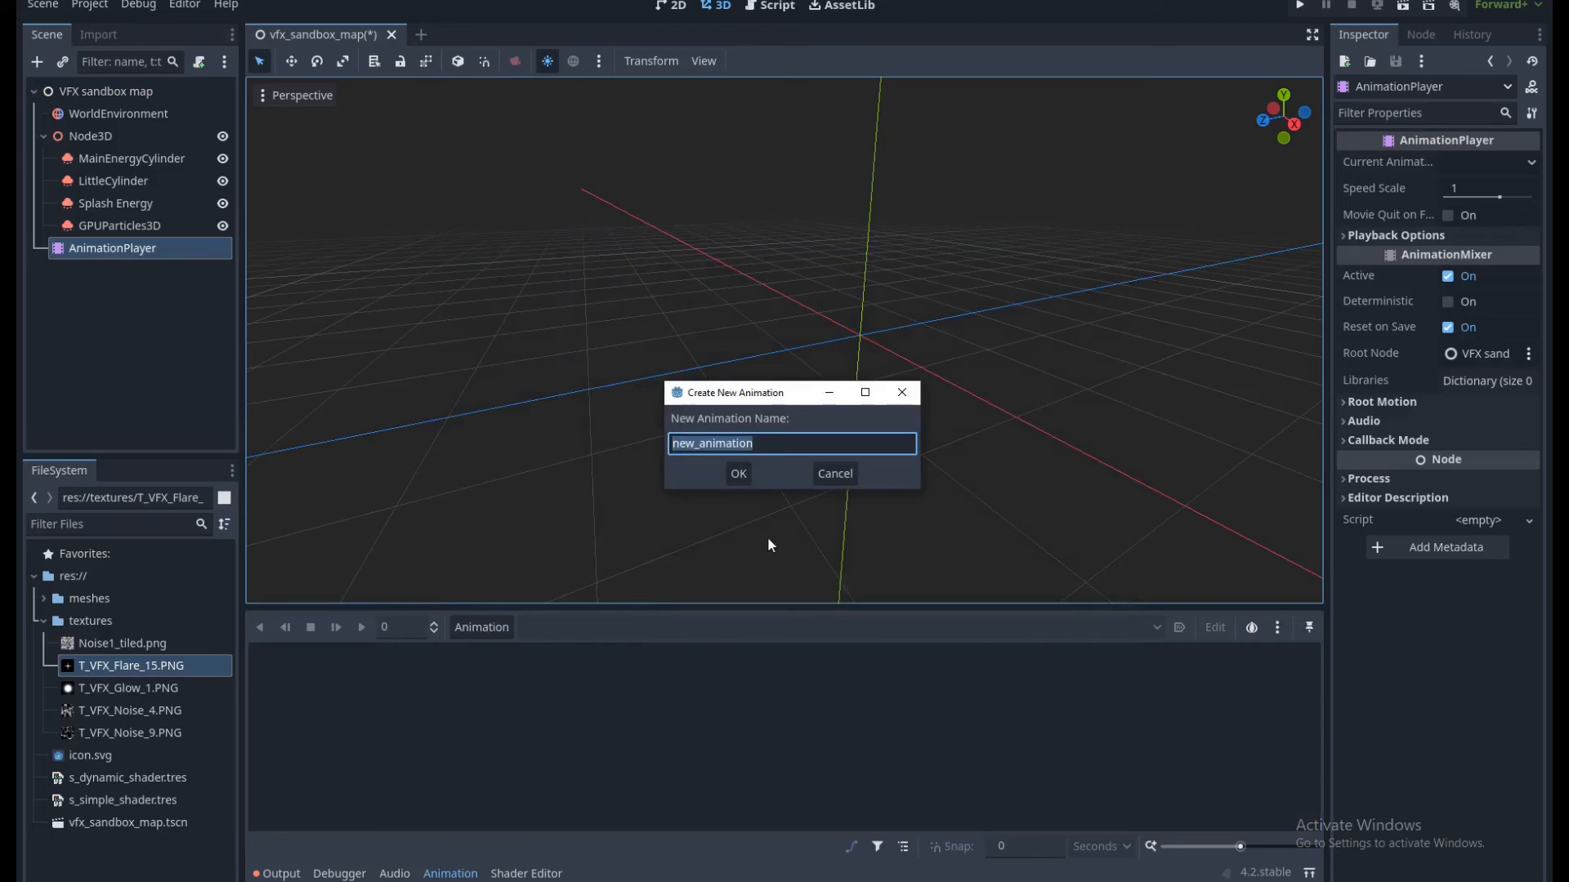
type("Beam Effect")
left_click(739, 475)
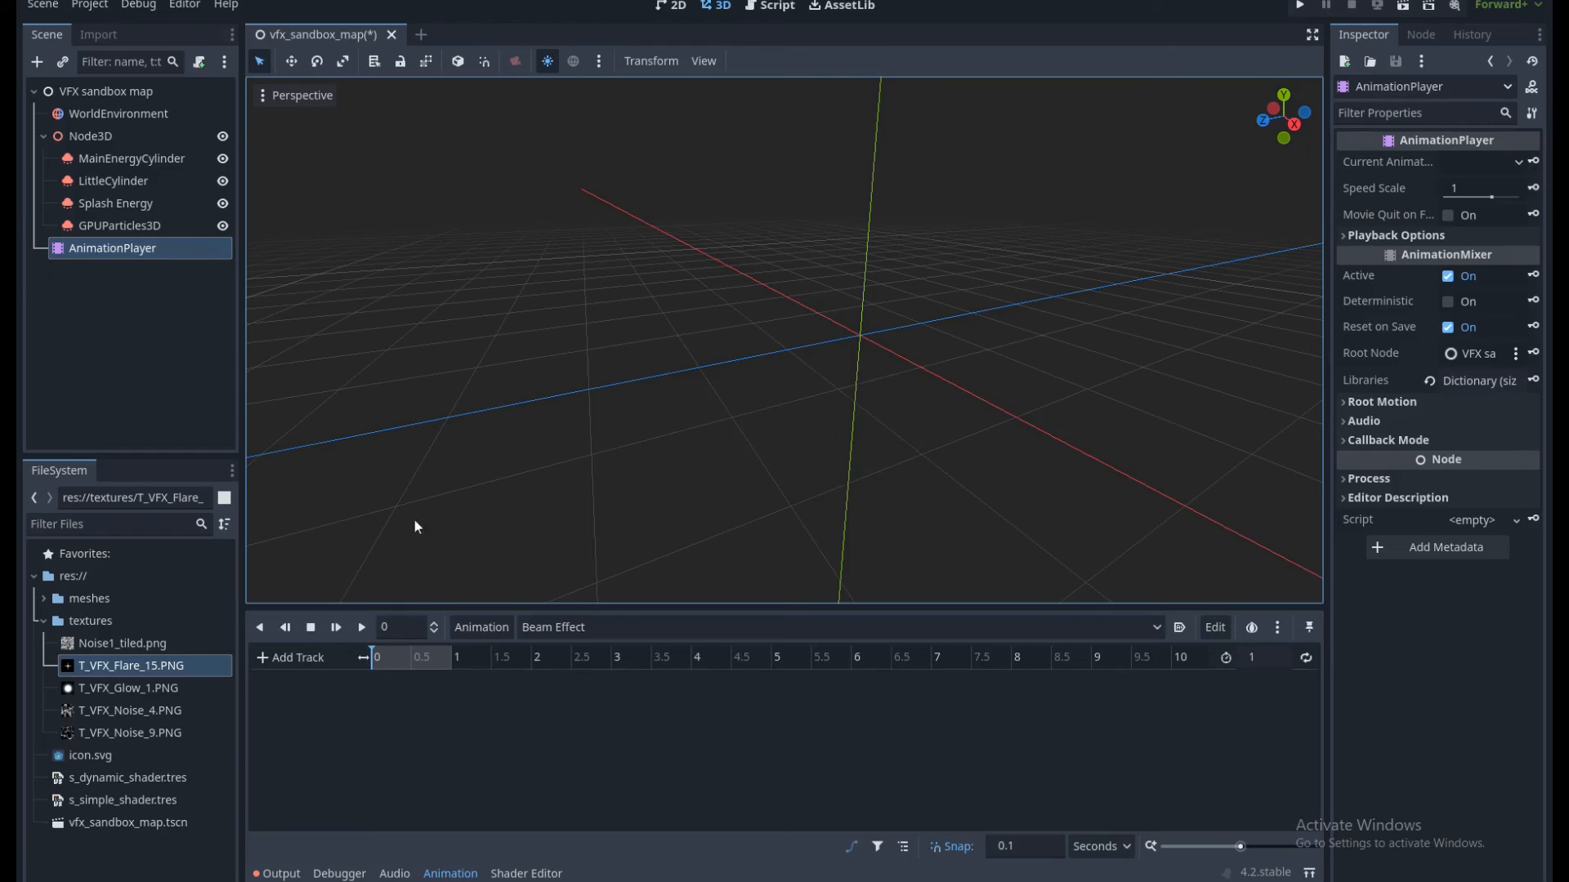
Turn on Emitting for MainEnergyCylinder and key it at 0 s on a new track in the Beam Effect animation.
left_click(131, 158)
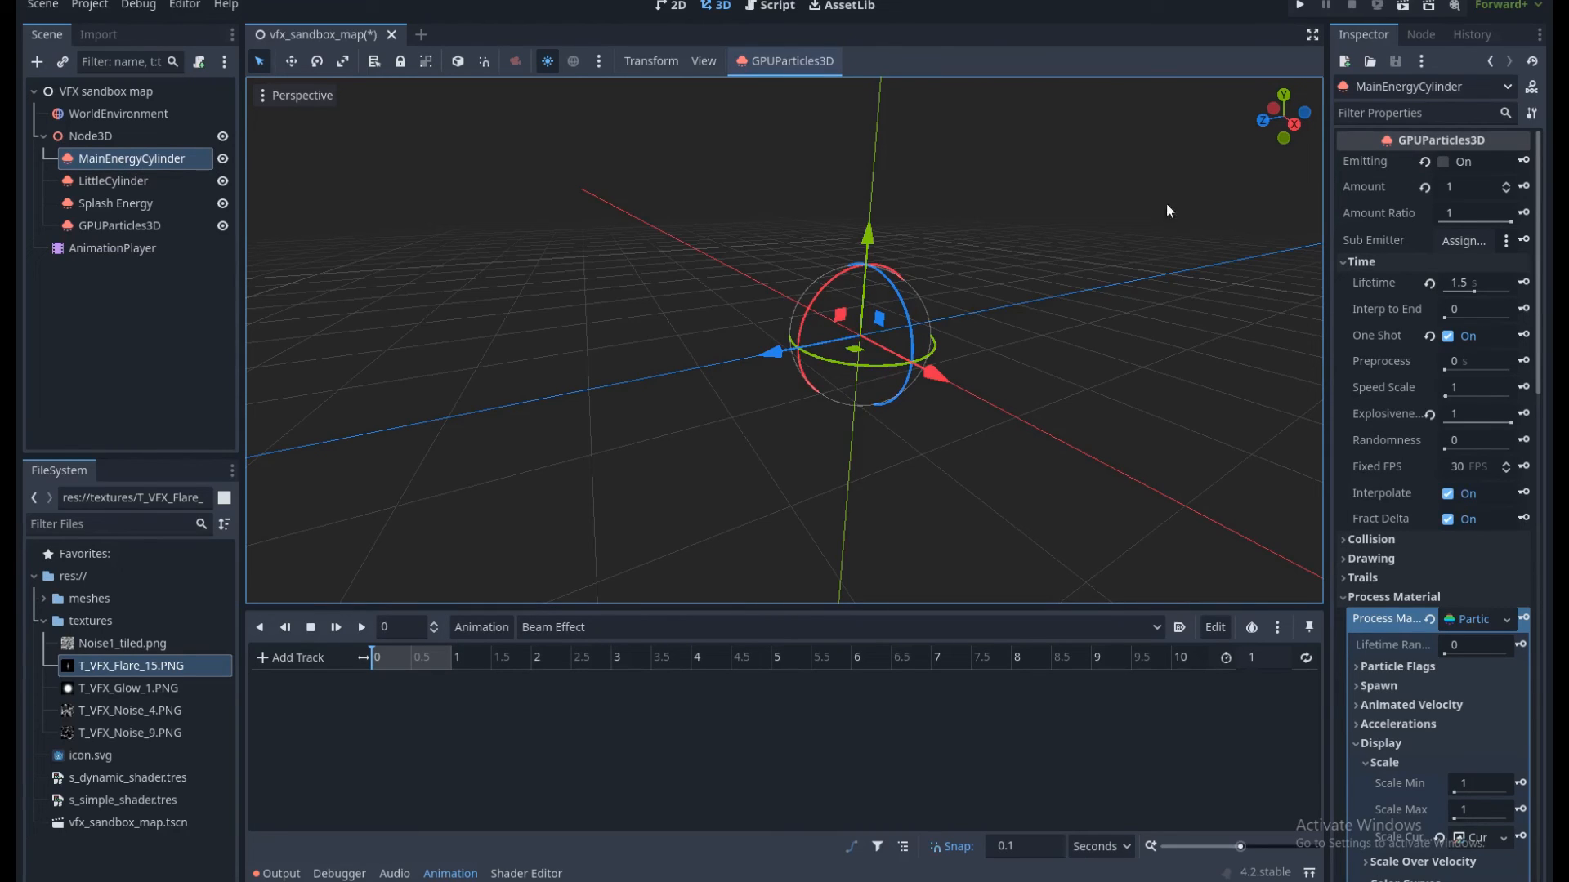
left_click(1443, 162)
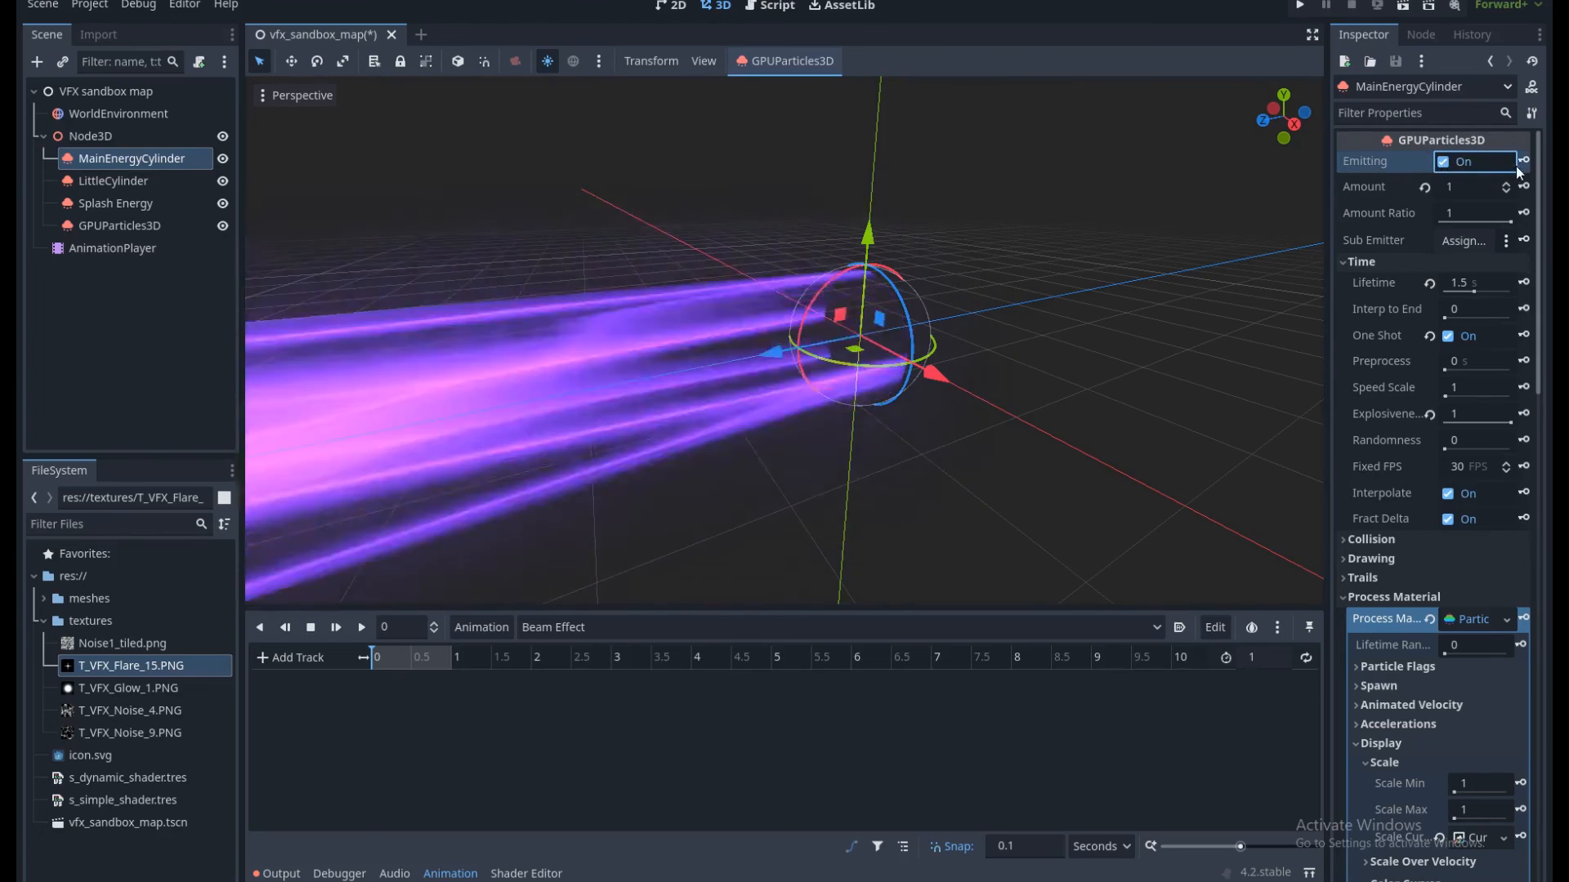
left_click(1524, 162)
left_click(726, 490)
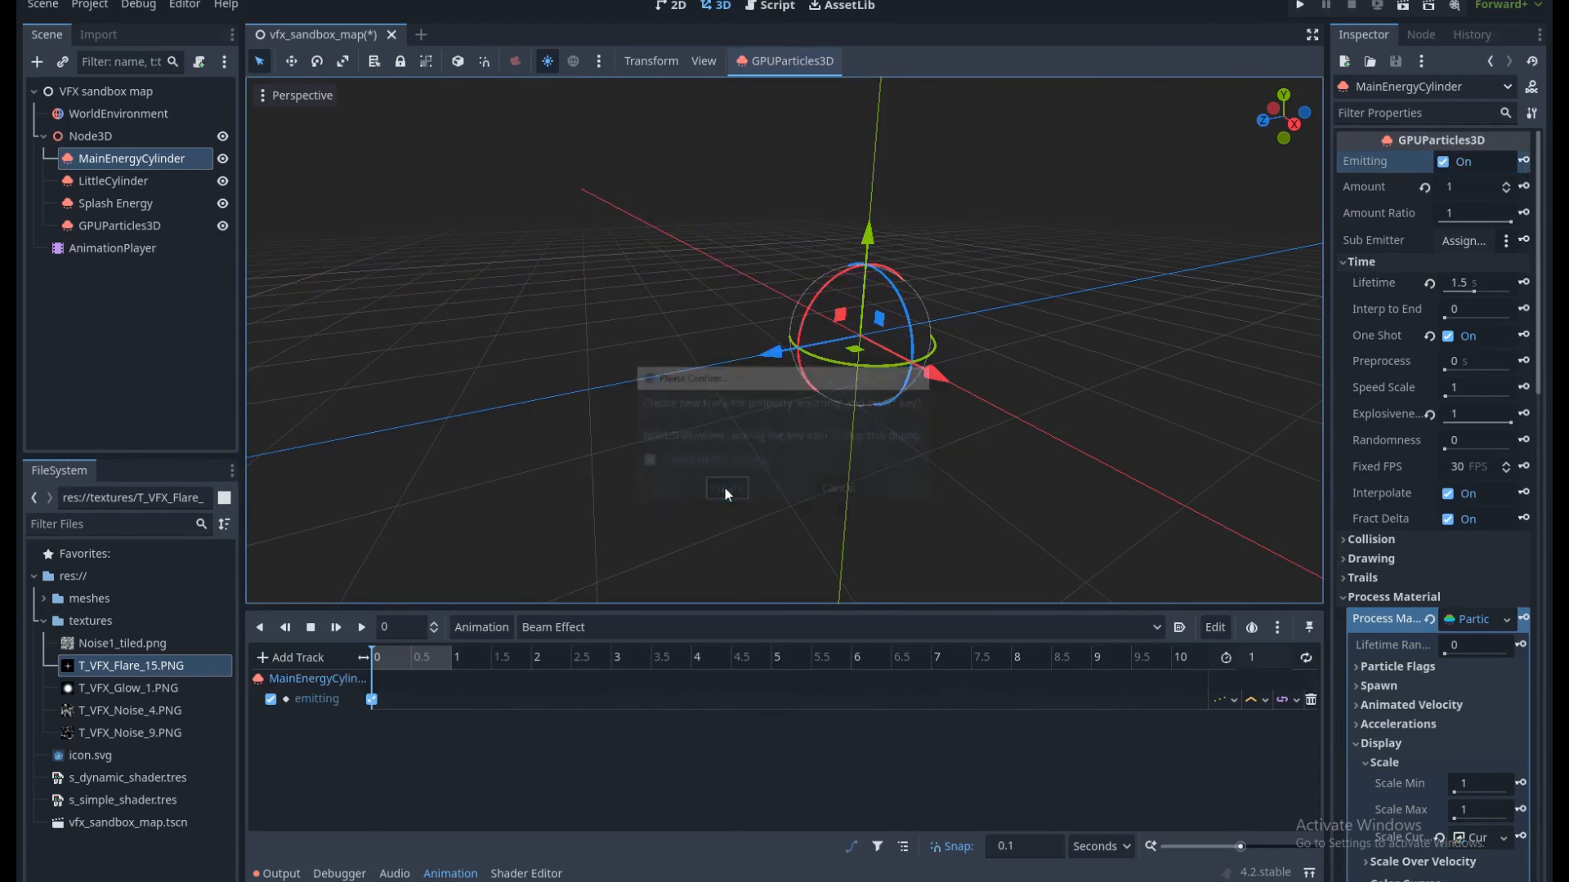
Turn on Emitting for LittleCylinder and key it at 0 s on its own new track.
left_click(146, 180)
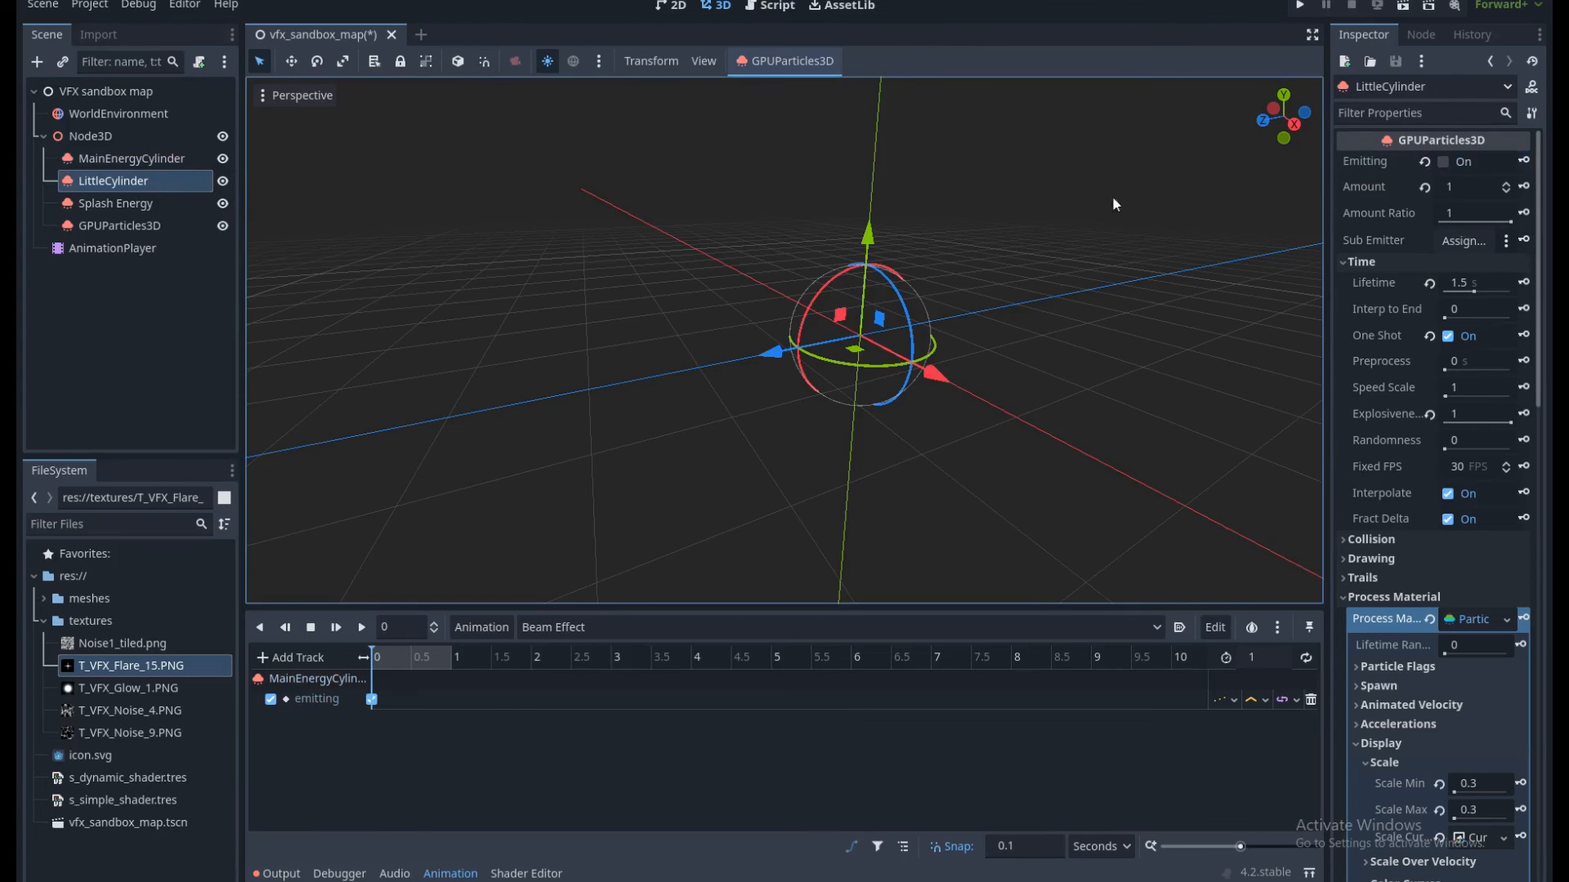
left_click(1443, 162)
left_click(1524, 161)
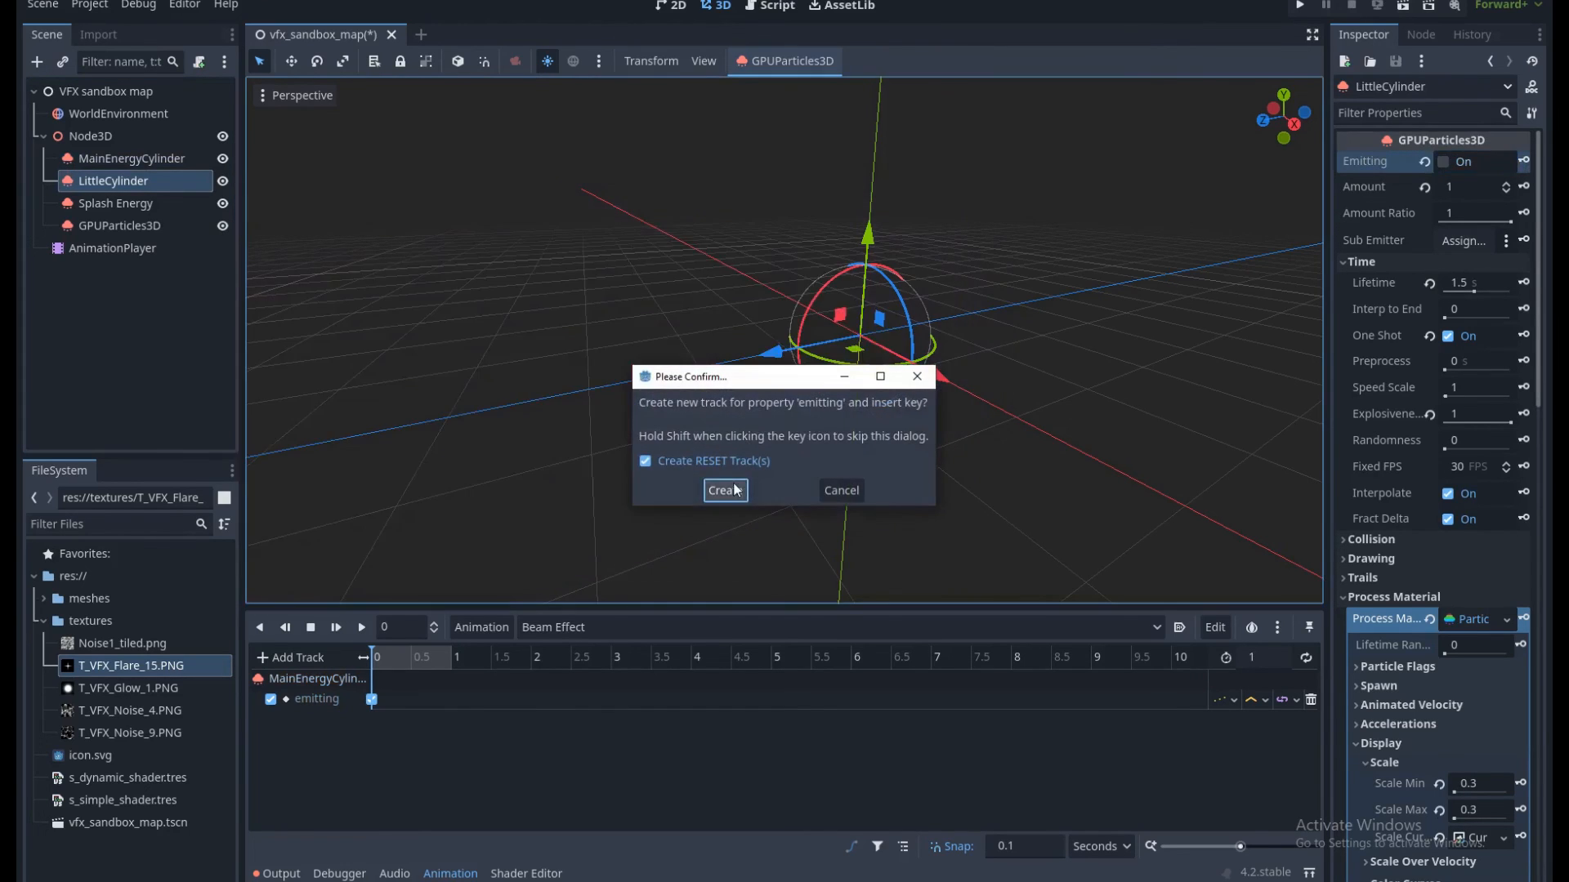
left_click(725, 490)
Turn on Emitting for Splash Energy and add a track with an Emitting key at 0 s.
left_click(154, 203)
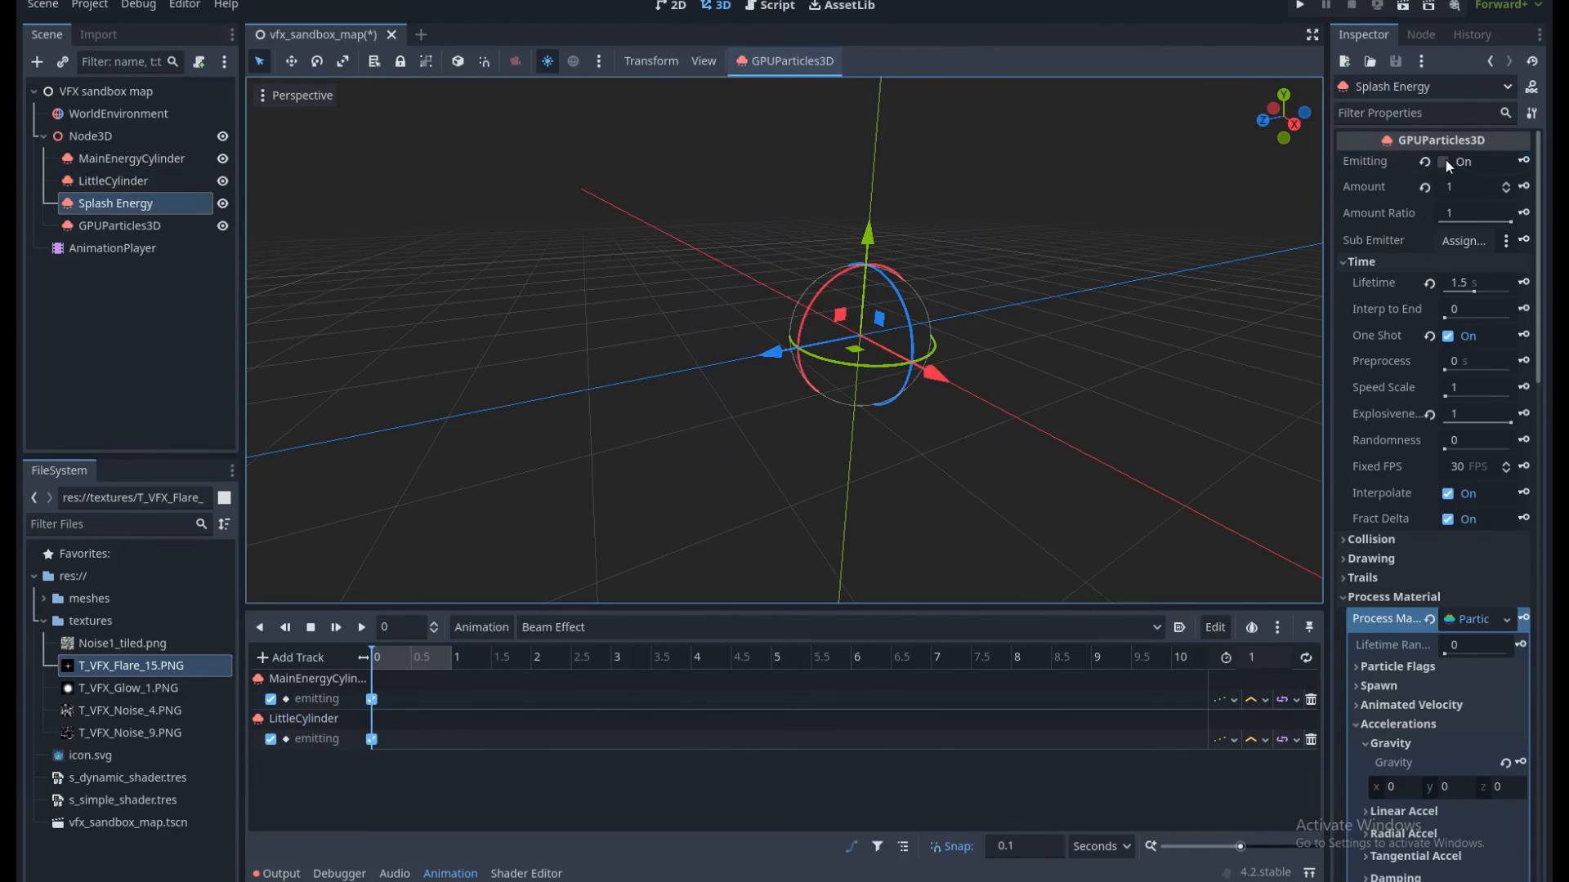
left_click(1443, 161)
left_click(1524, 161)
left_click(717, 490)
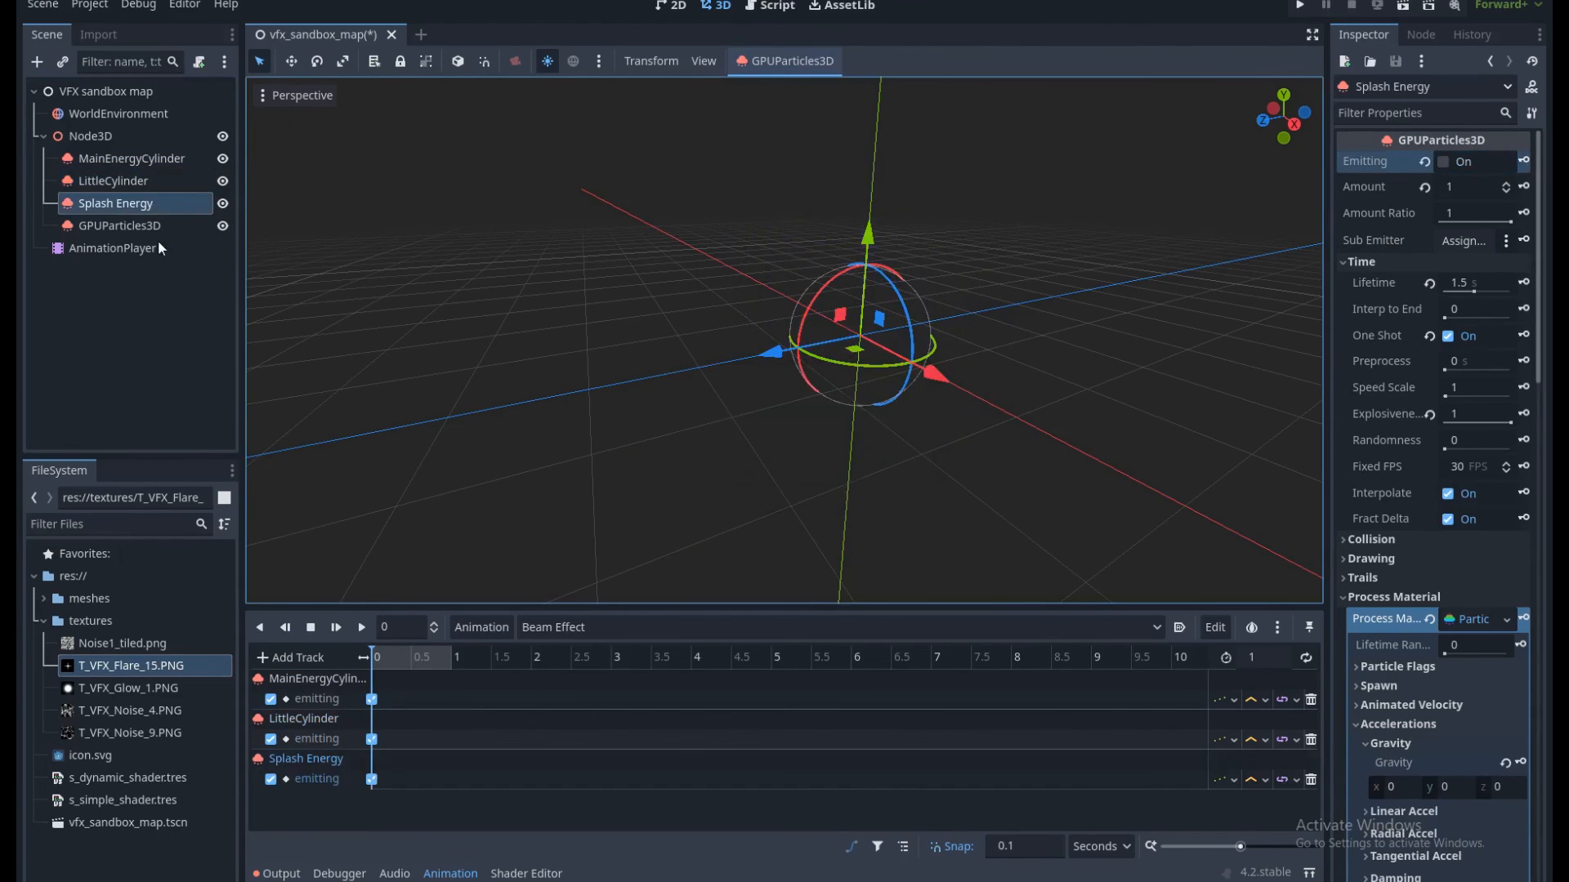
Turn on Emitting for the flare emitter GPUParticles3D and key it at 0 s on a new track.
left_click(151, 225)
left_click(1443, 162)
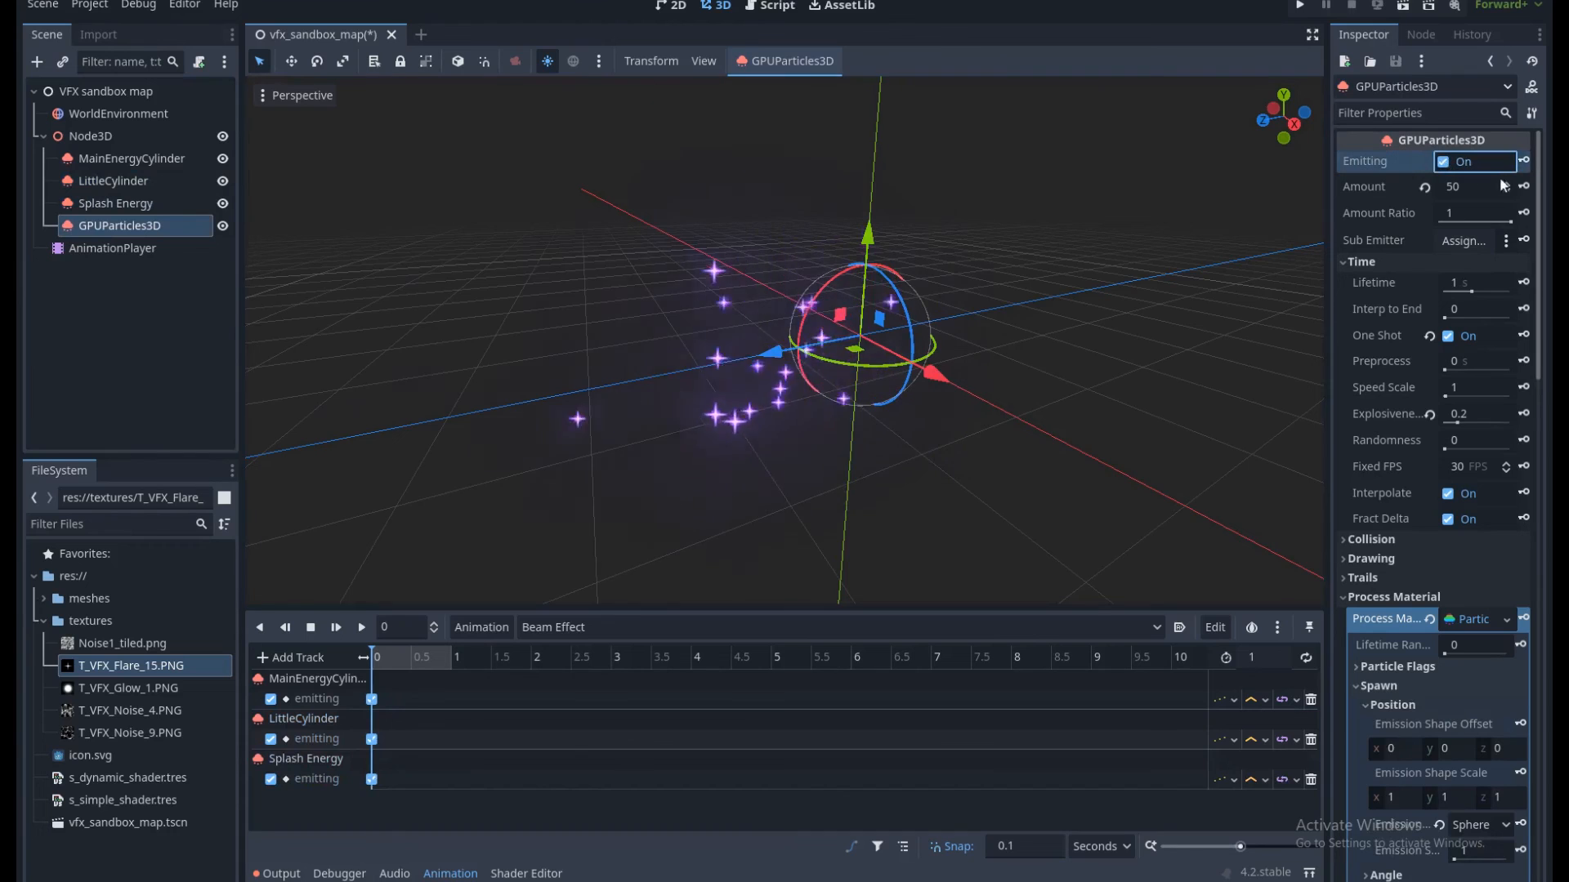
left_click(1524, 161)
left_click(722, 488)
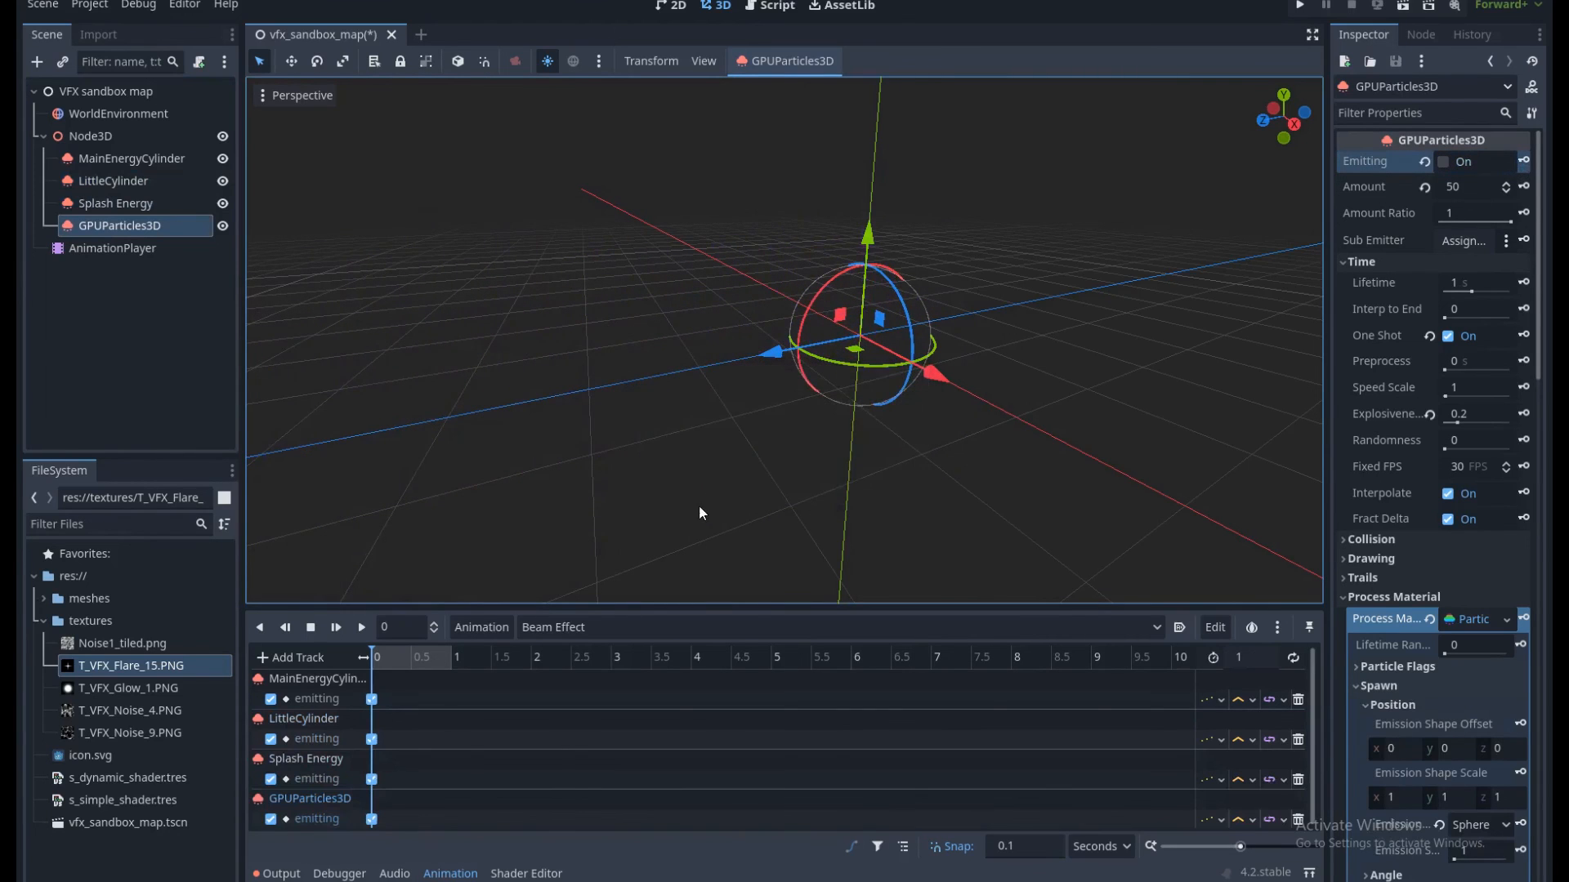
Replay the Beam Effect animation several times from the start, with nothing selected, to preview all four emitters firing together.
scroll(684, 423, "down", 2)
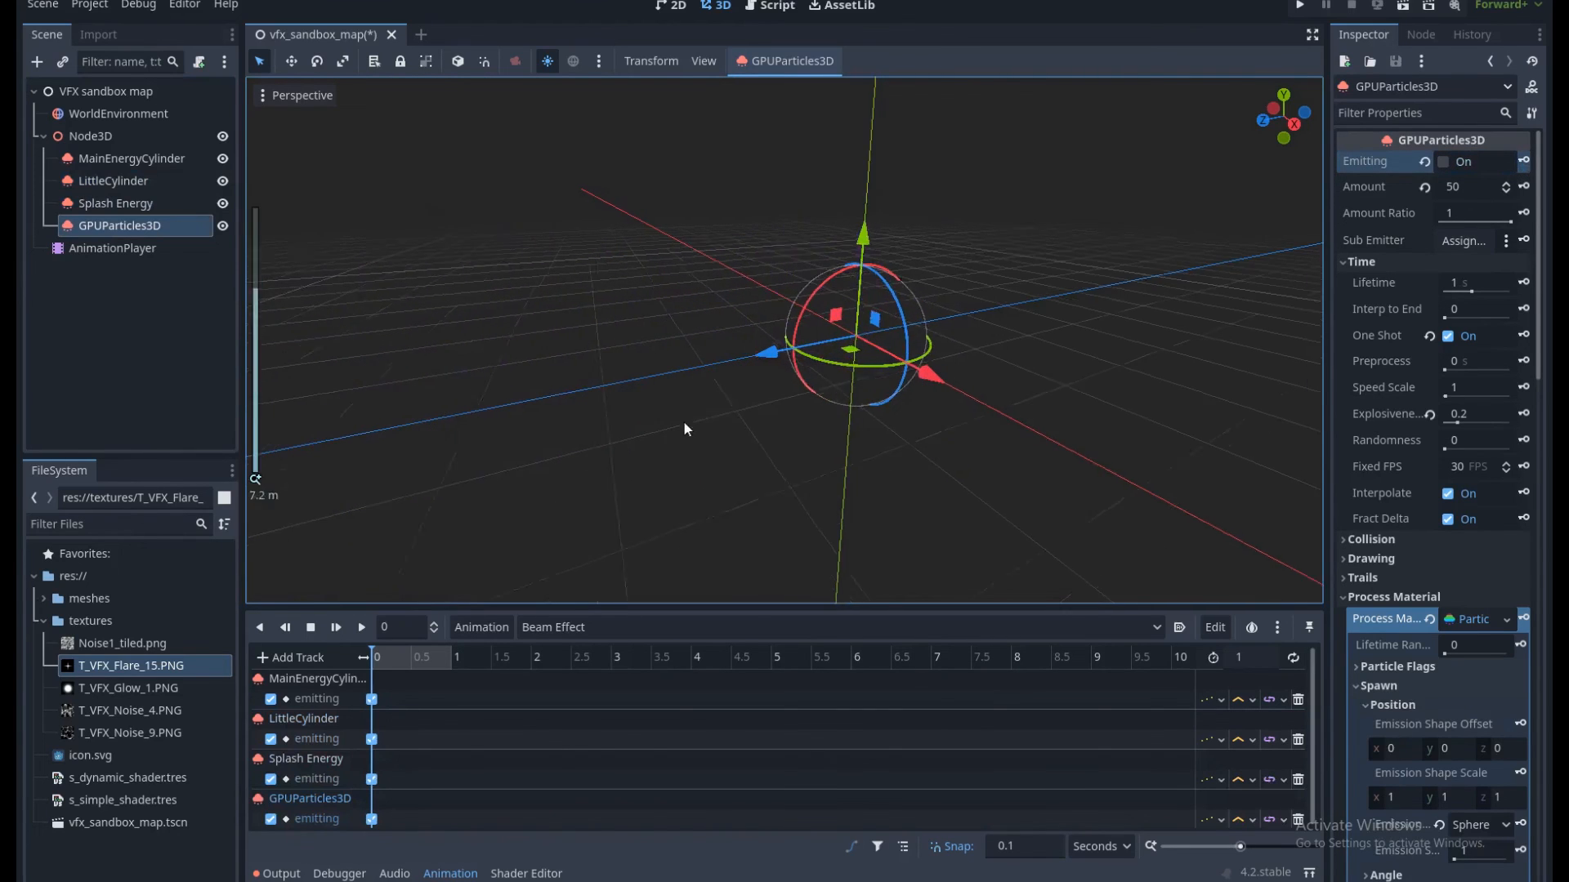
left_click(924, 444)
scroll(915, 446, "up", 2)
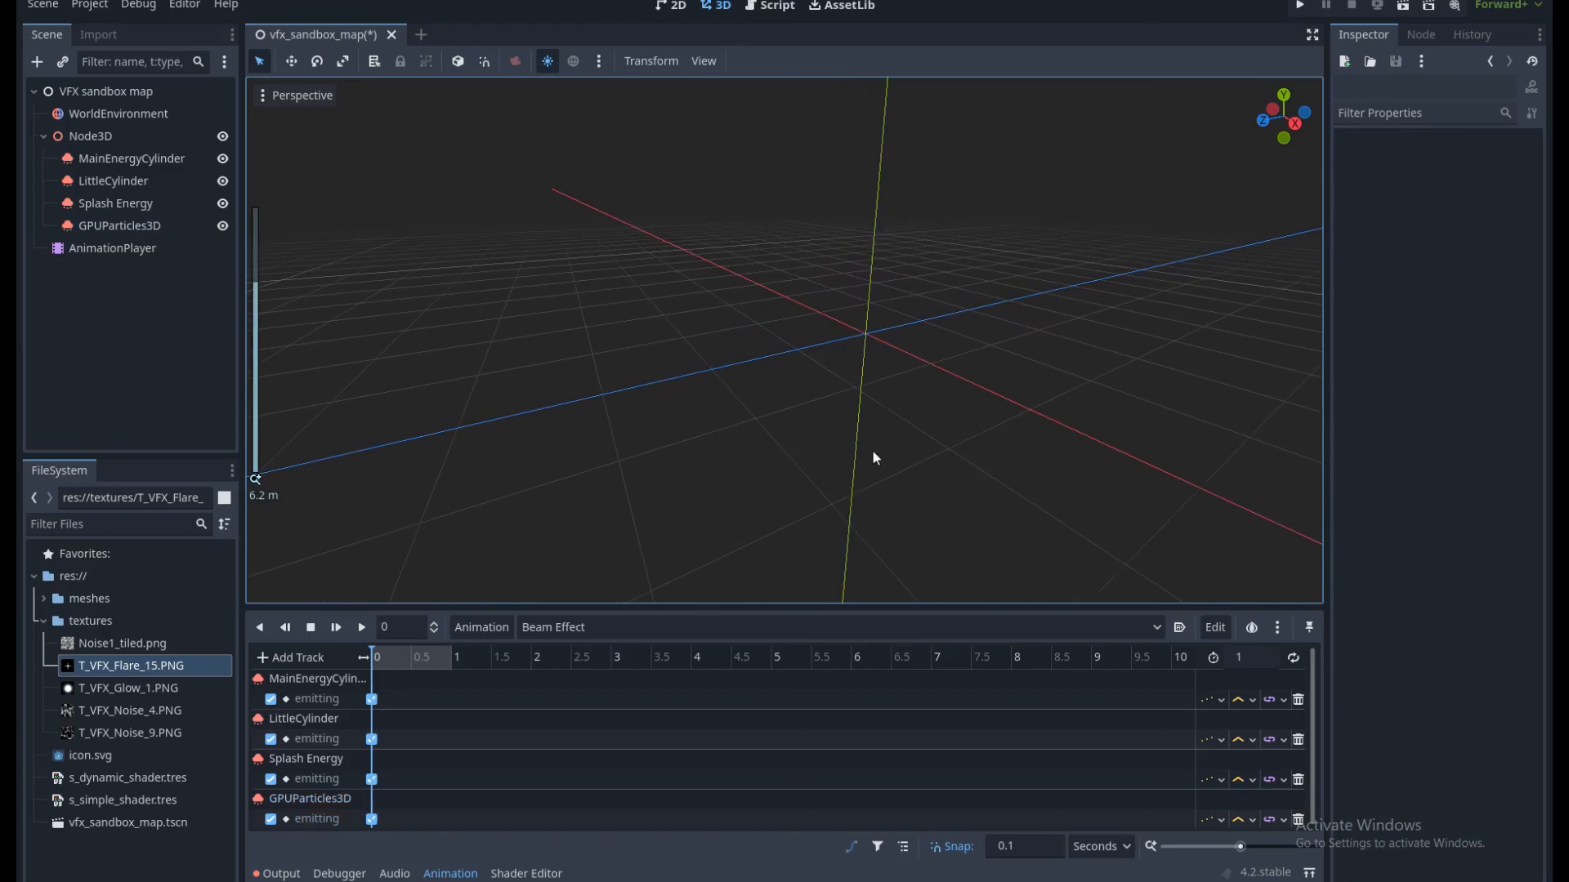
left_click(310, 633)
scroll(838, 464, "down", 4)
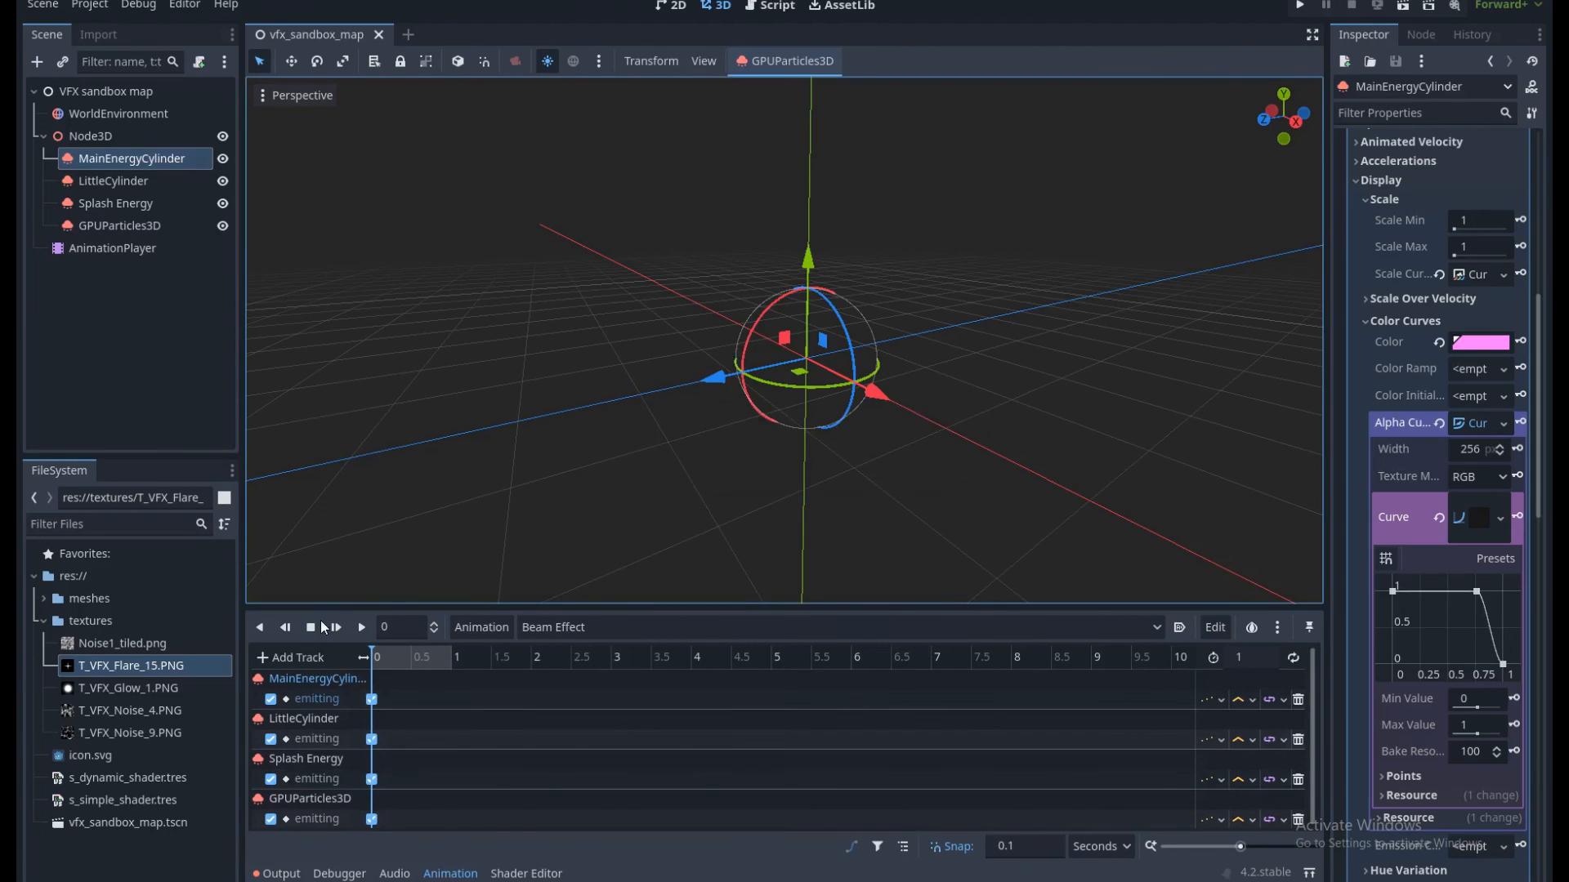
left_click(315, 627)
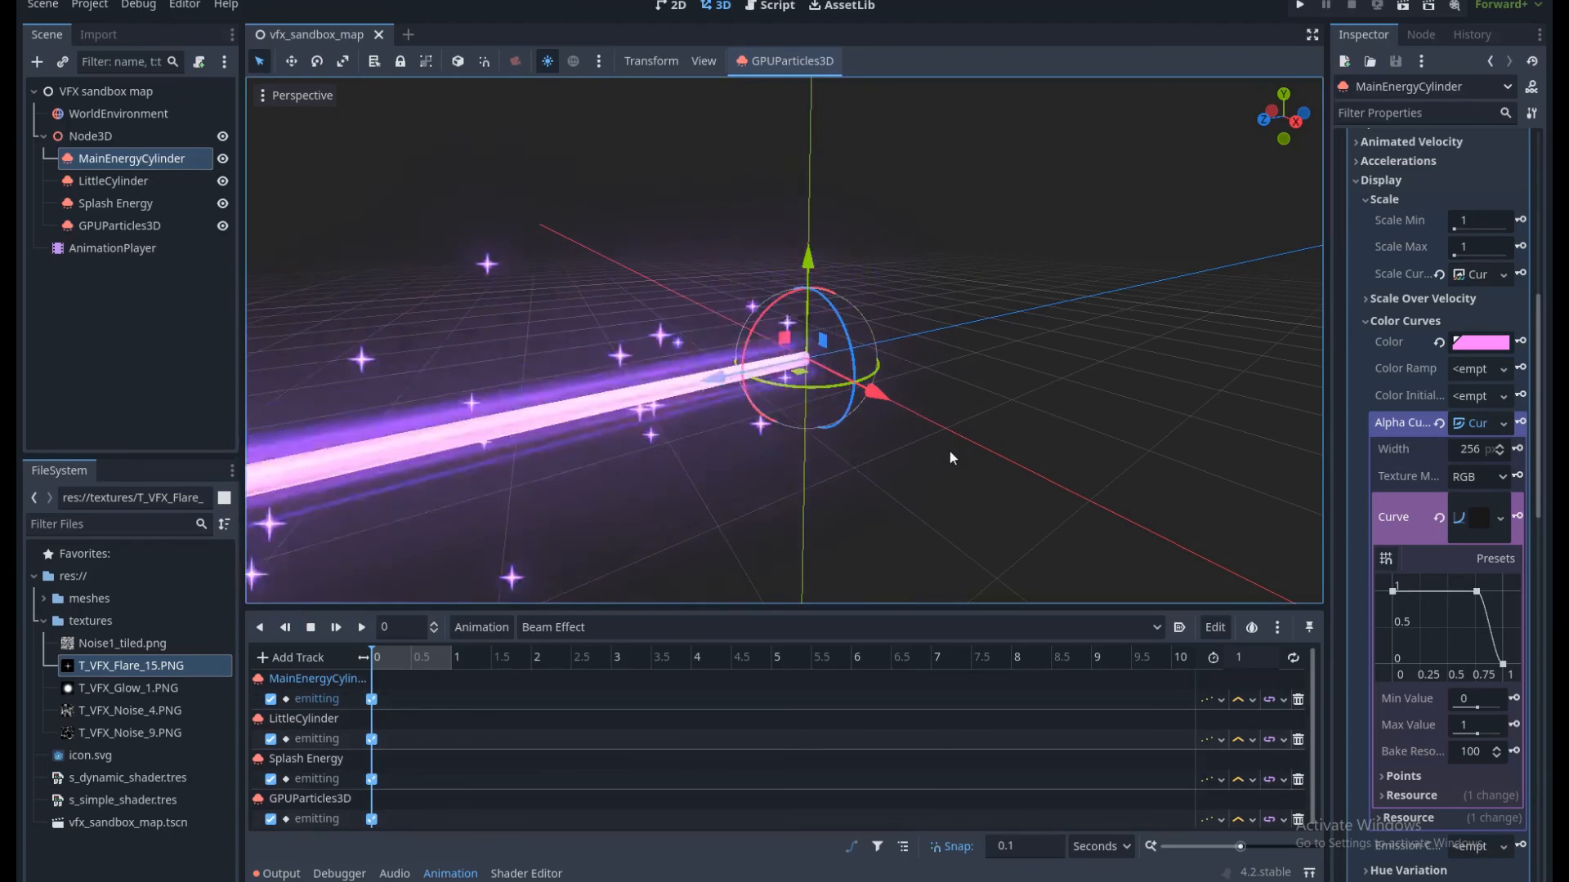
left_click(676, 549)
left_click(311, 628)
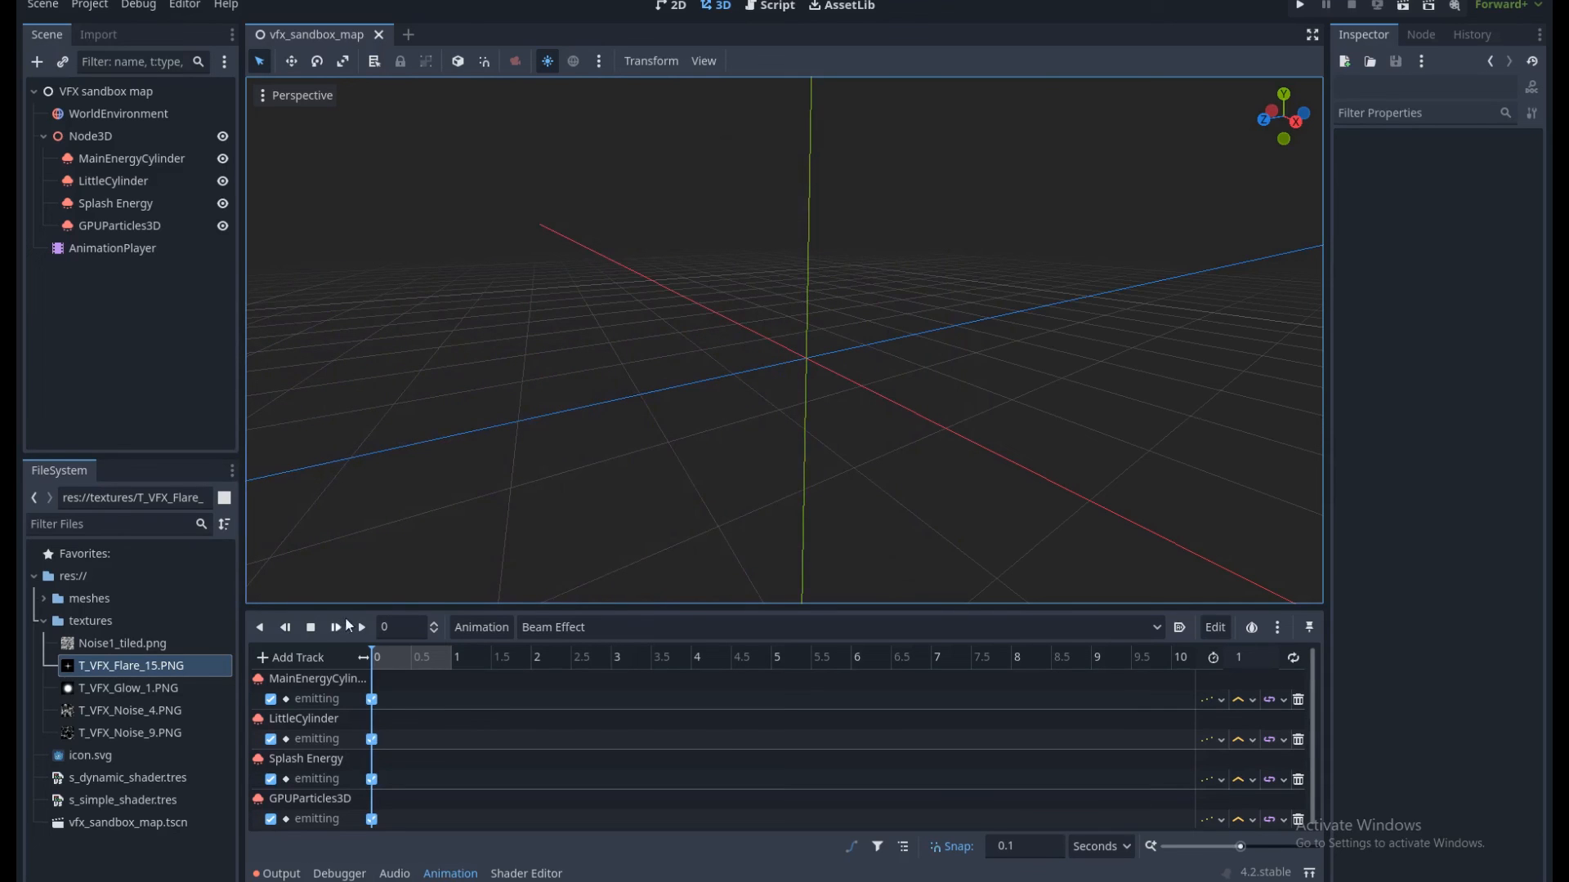
left_click(317, 628)
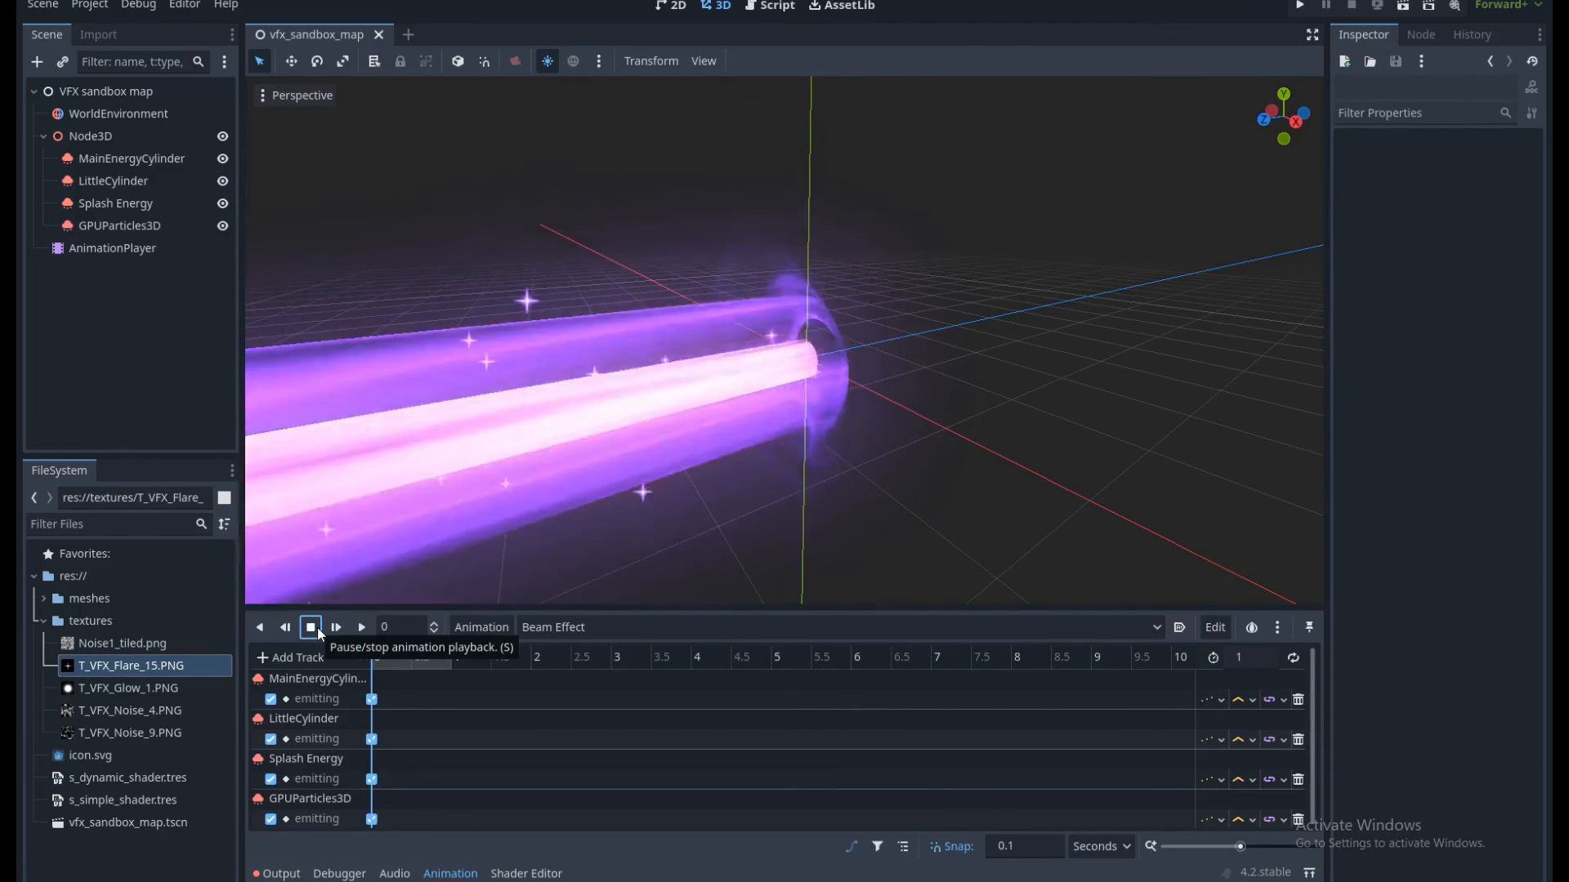
left_click(317, 628)
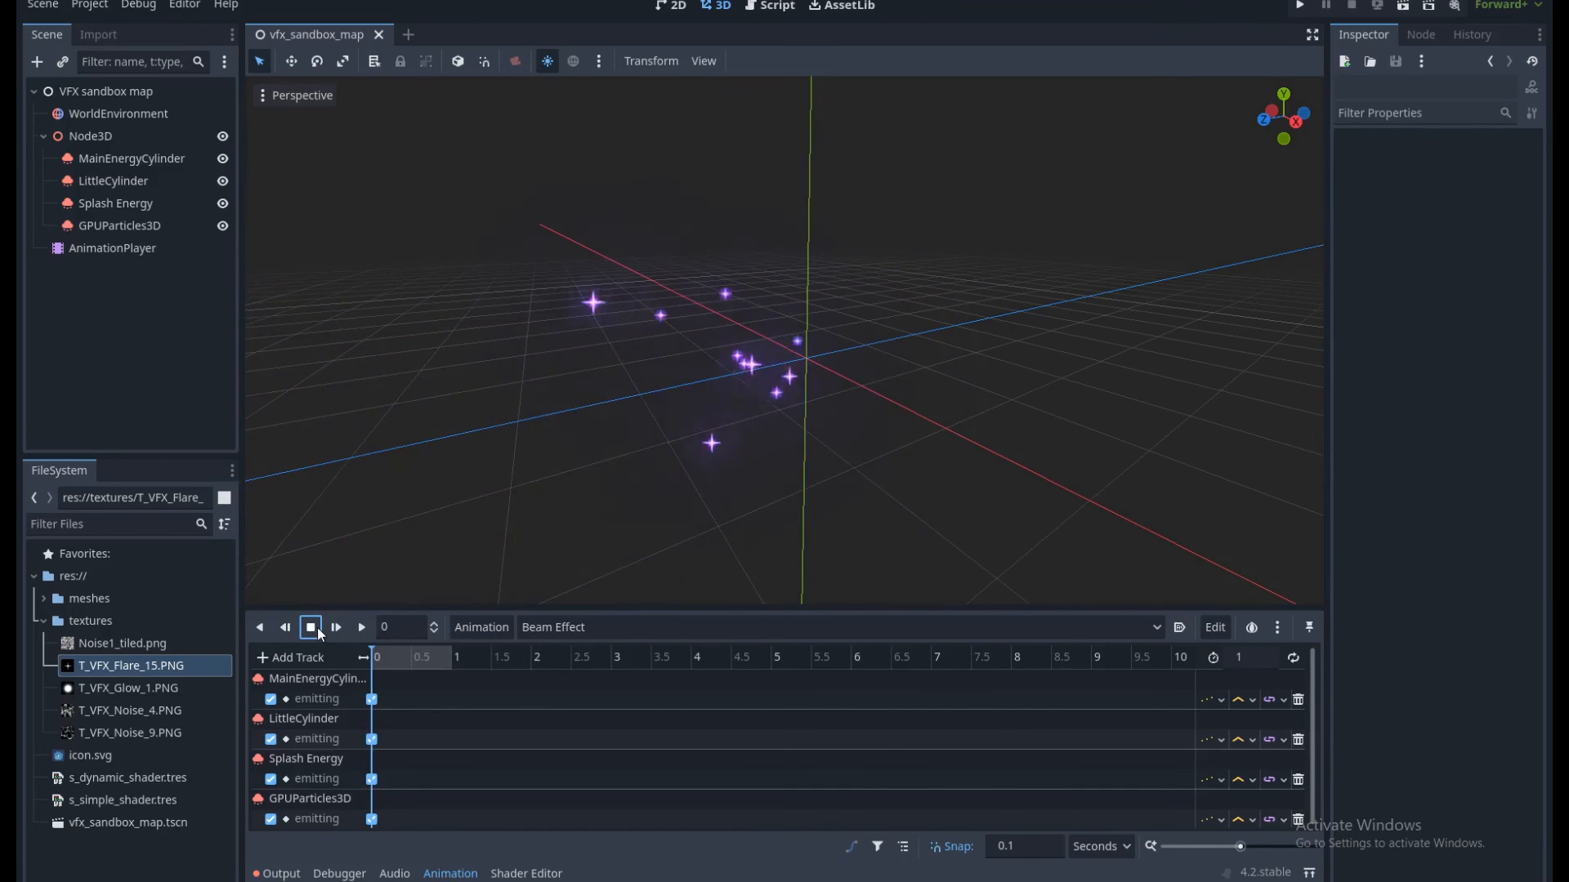
left_click(313, 630)
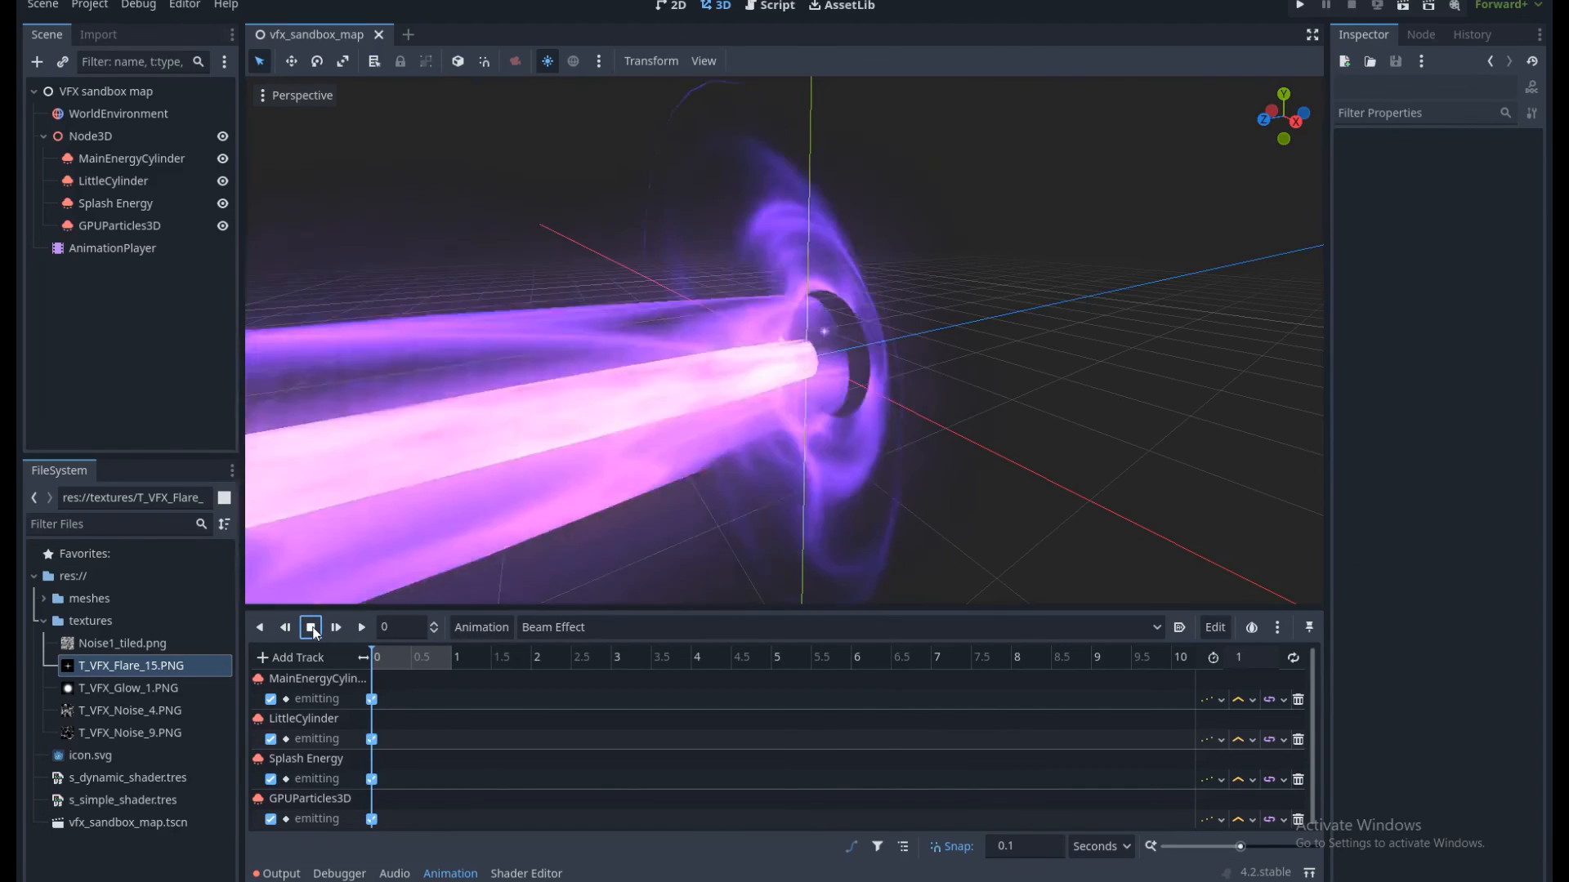